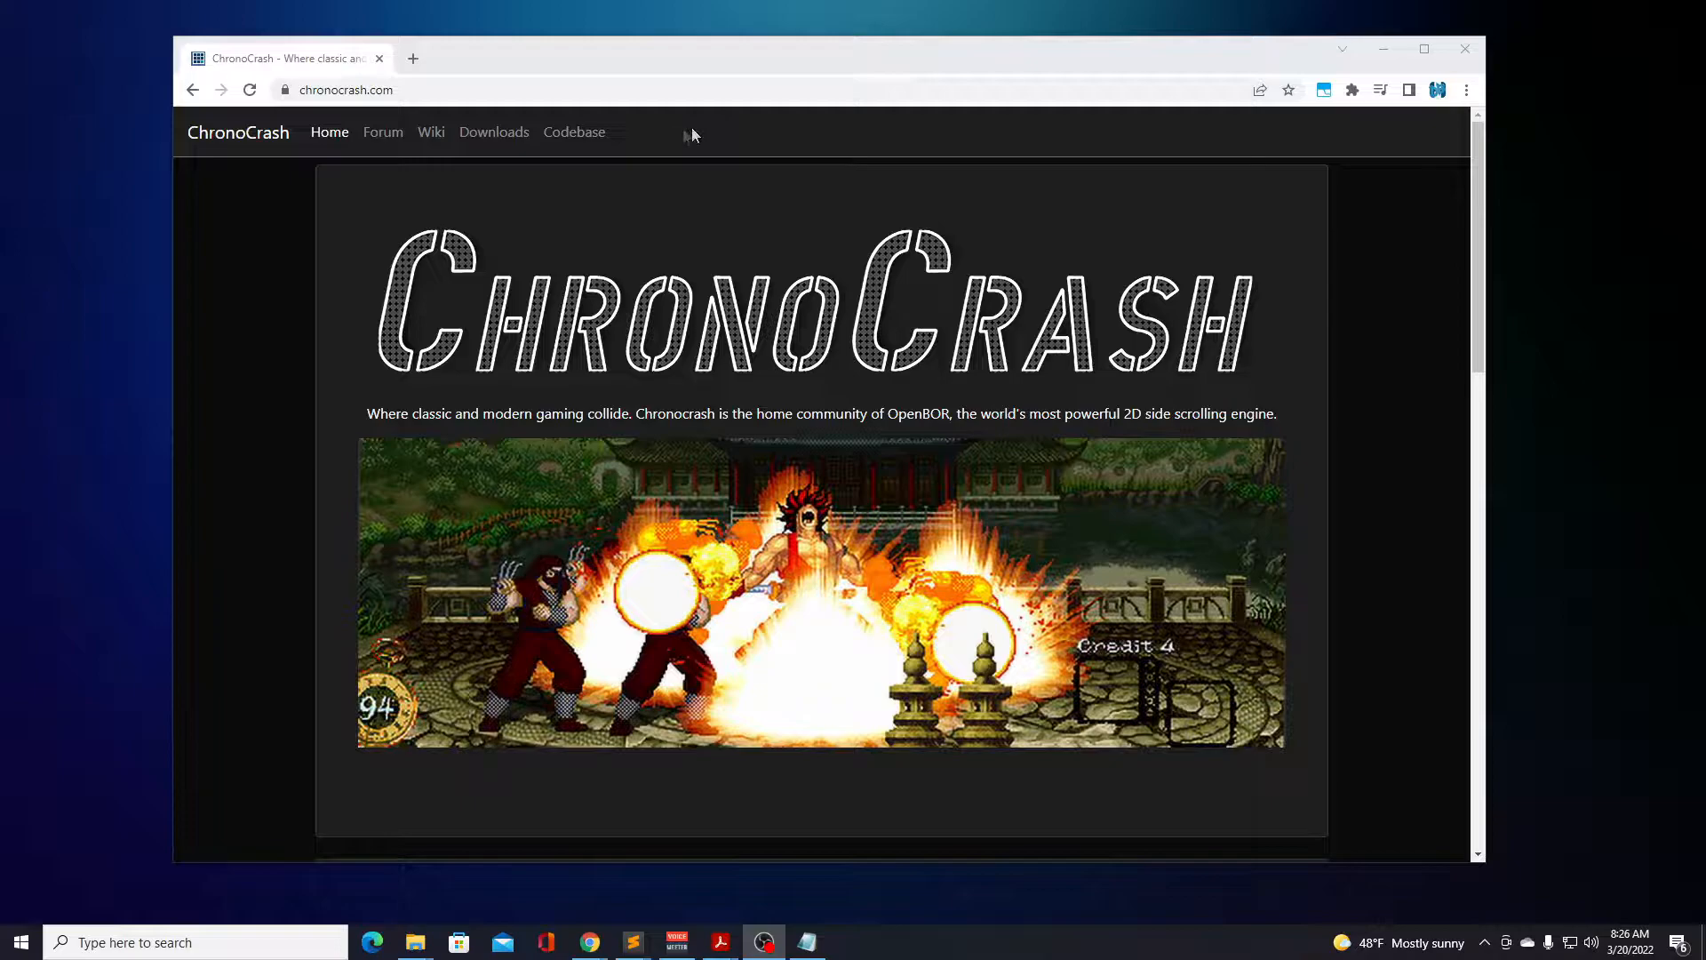
# Open the ChronoCrash downloads list and go to page 4.
pyautogui.click(503, 140)
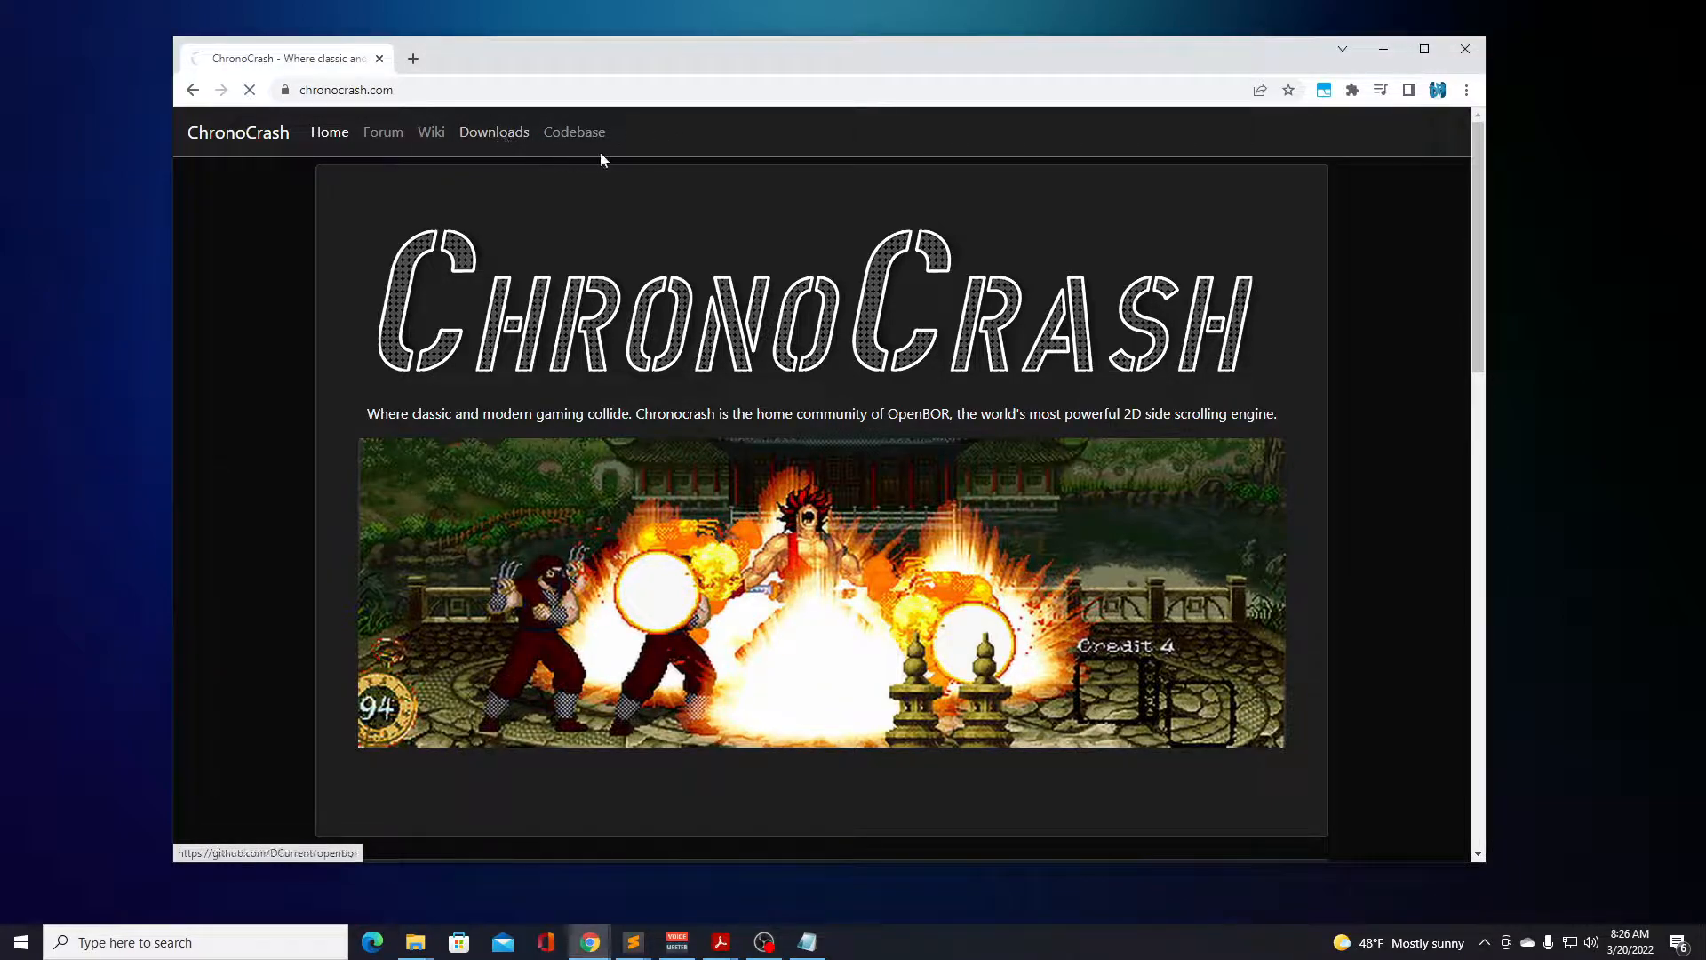
pyautogui.click(518, 313)
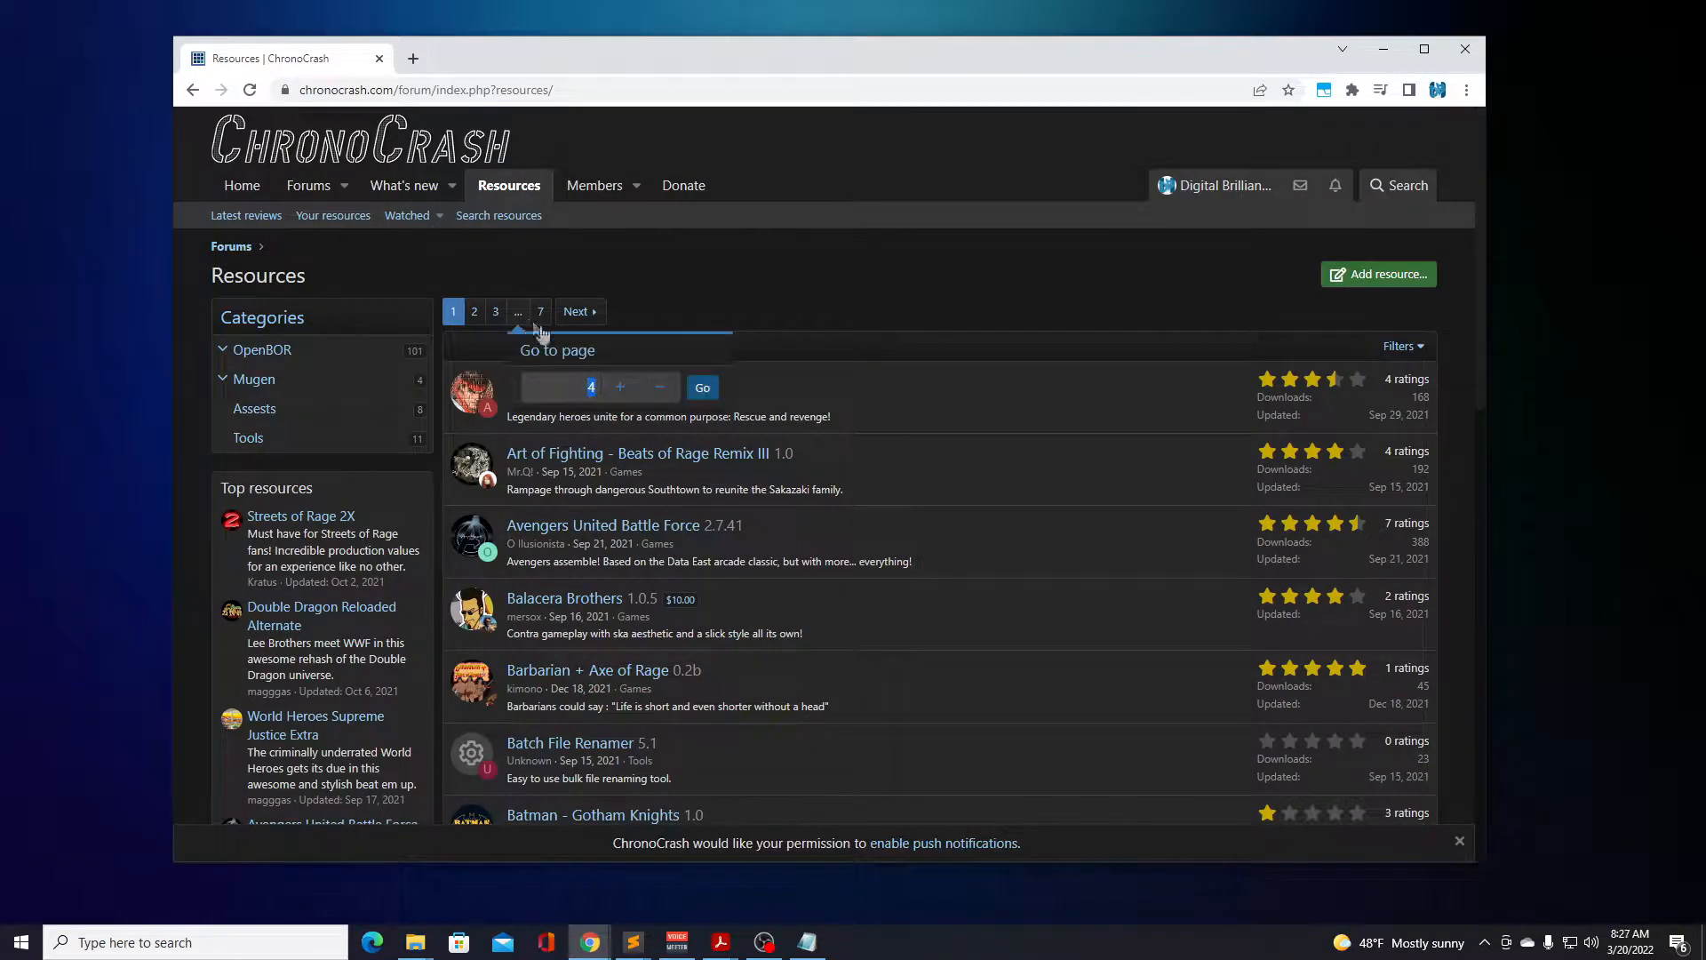
pyautogui.write('4')
pyautogui.click(702, 387)
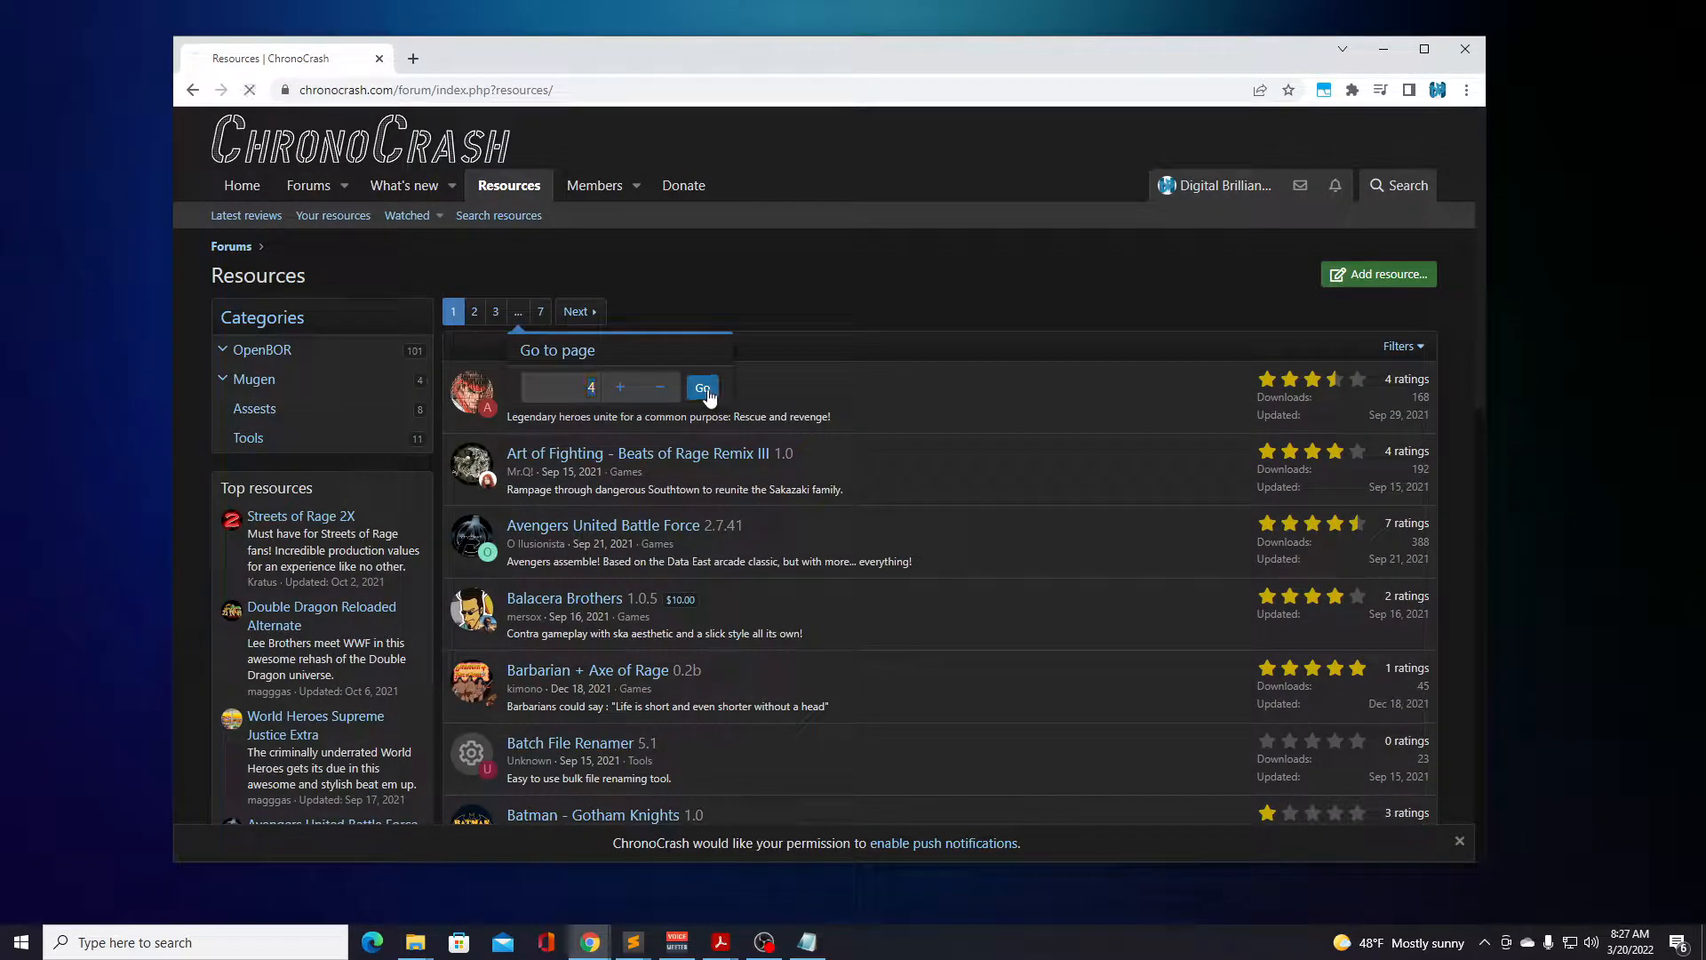
# Open the OpenBOR Template resource, view its downloadable template files, and close the file list.
pyautogui.scroll(-10, 751, 400)
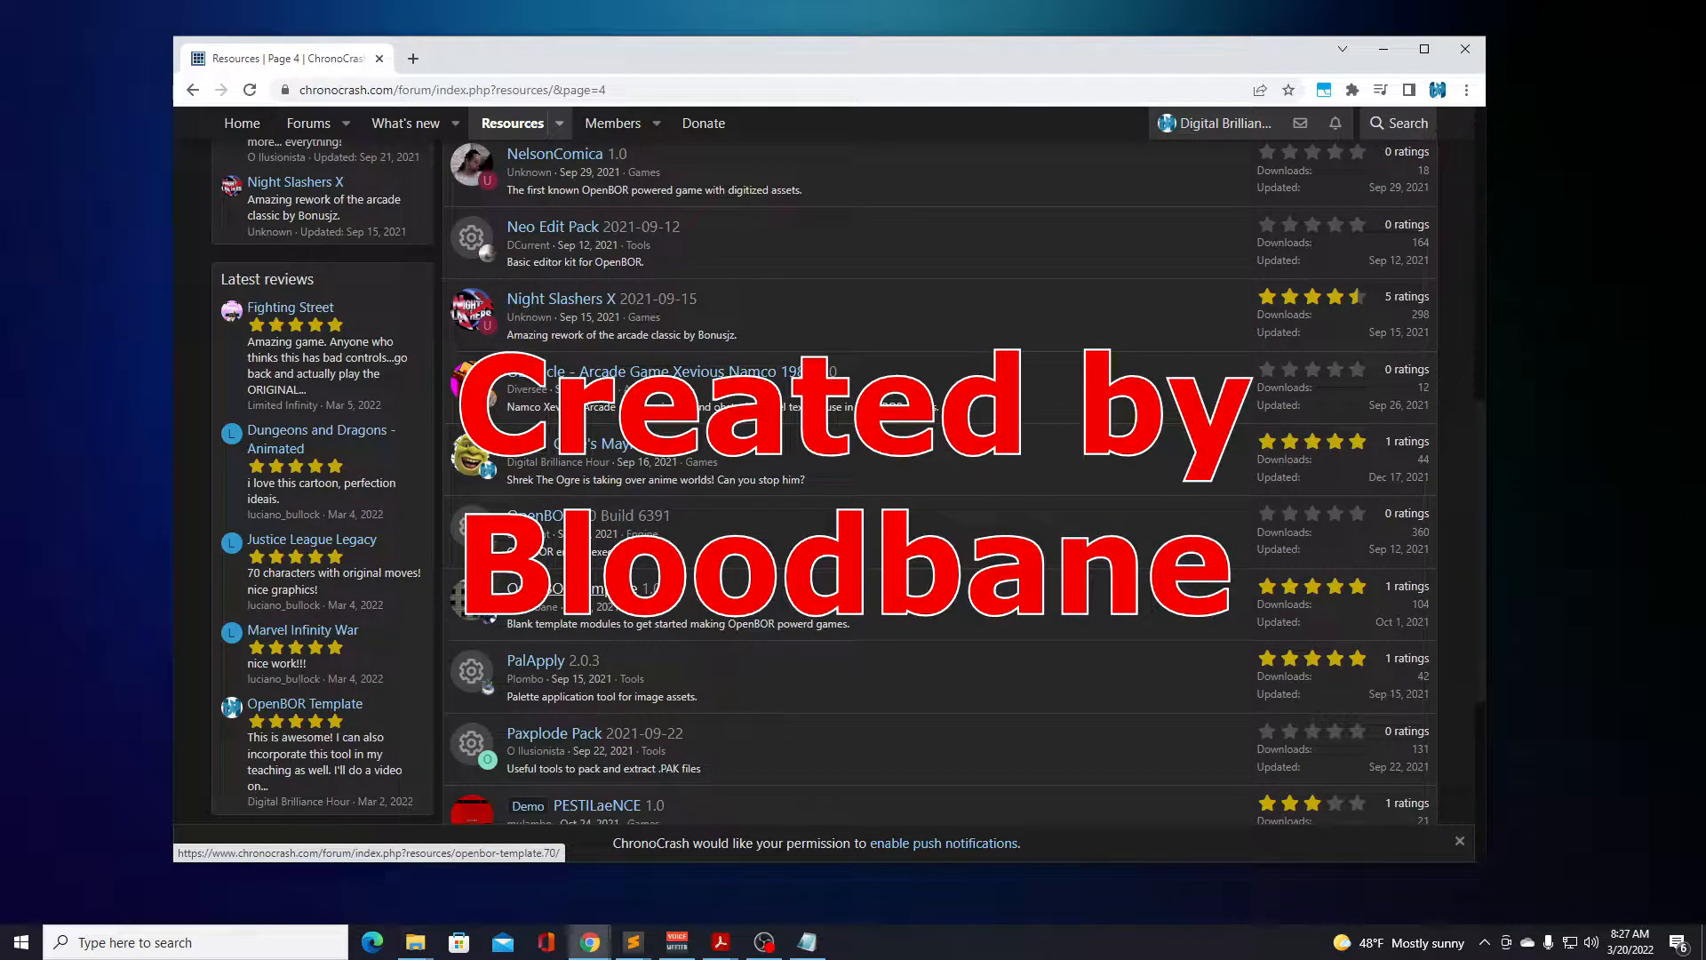
pyautogui.click(610, 588)
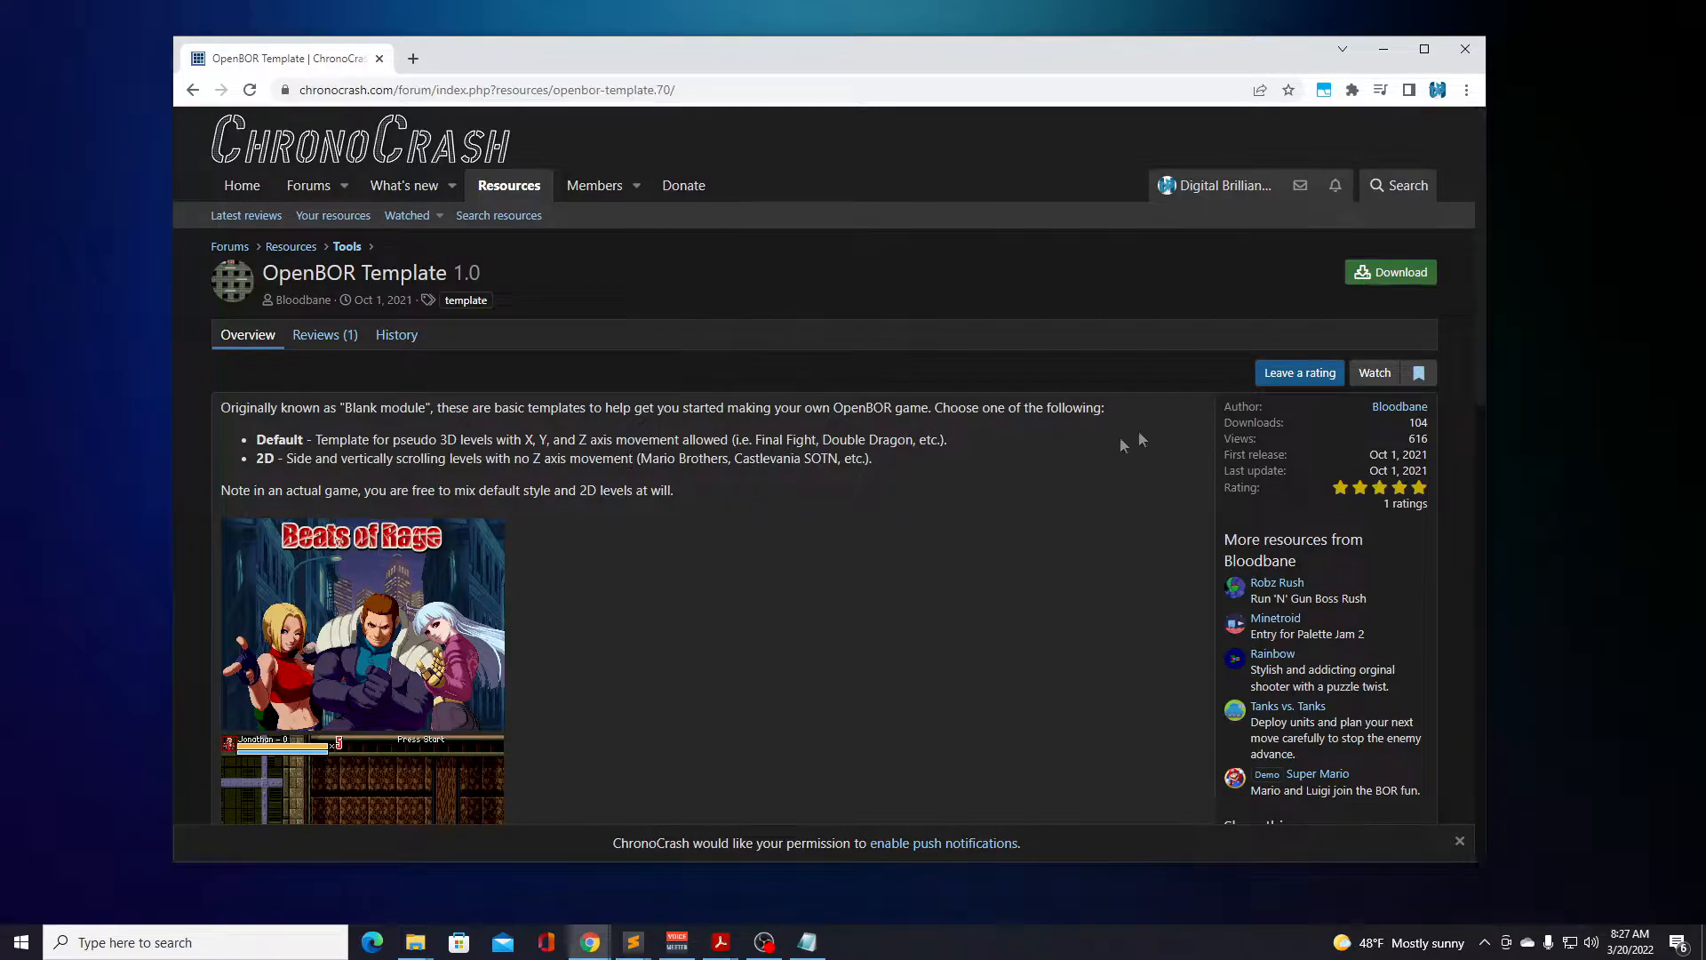
pyautogui.click(1379, 278)
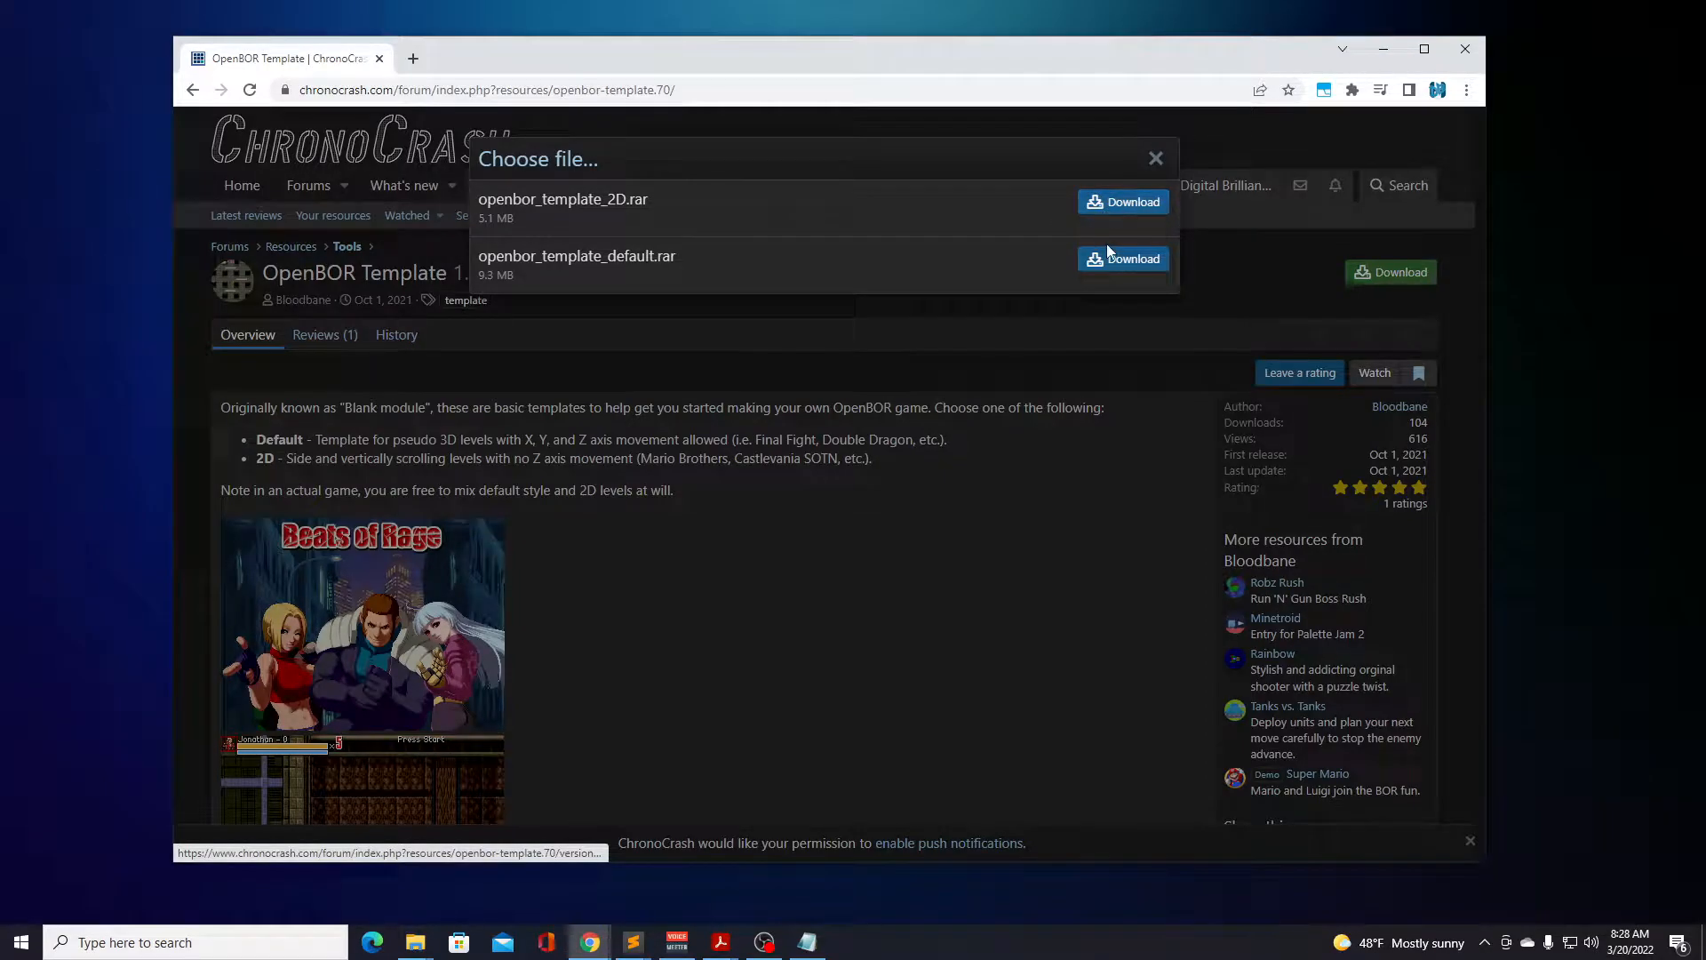
pyautogui.click(1157, 160)
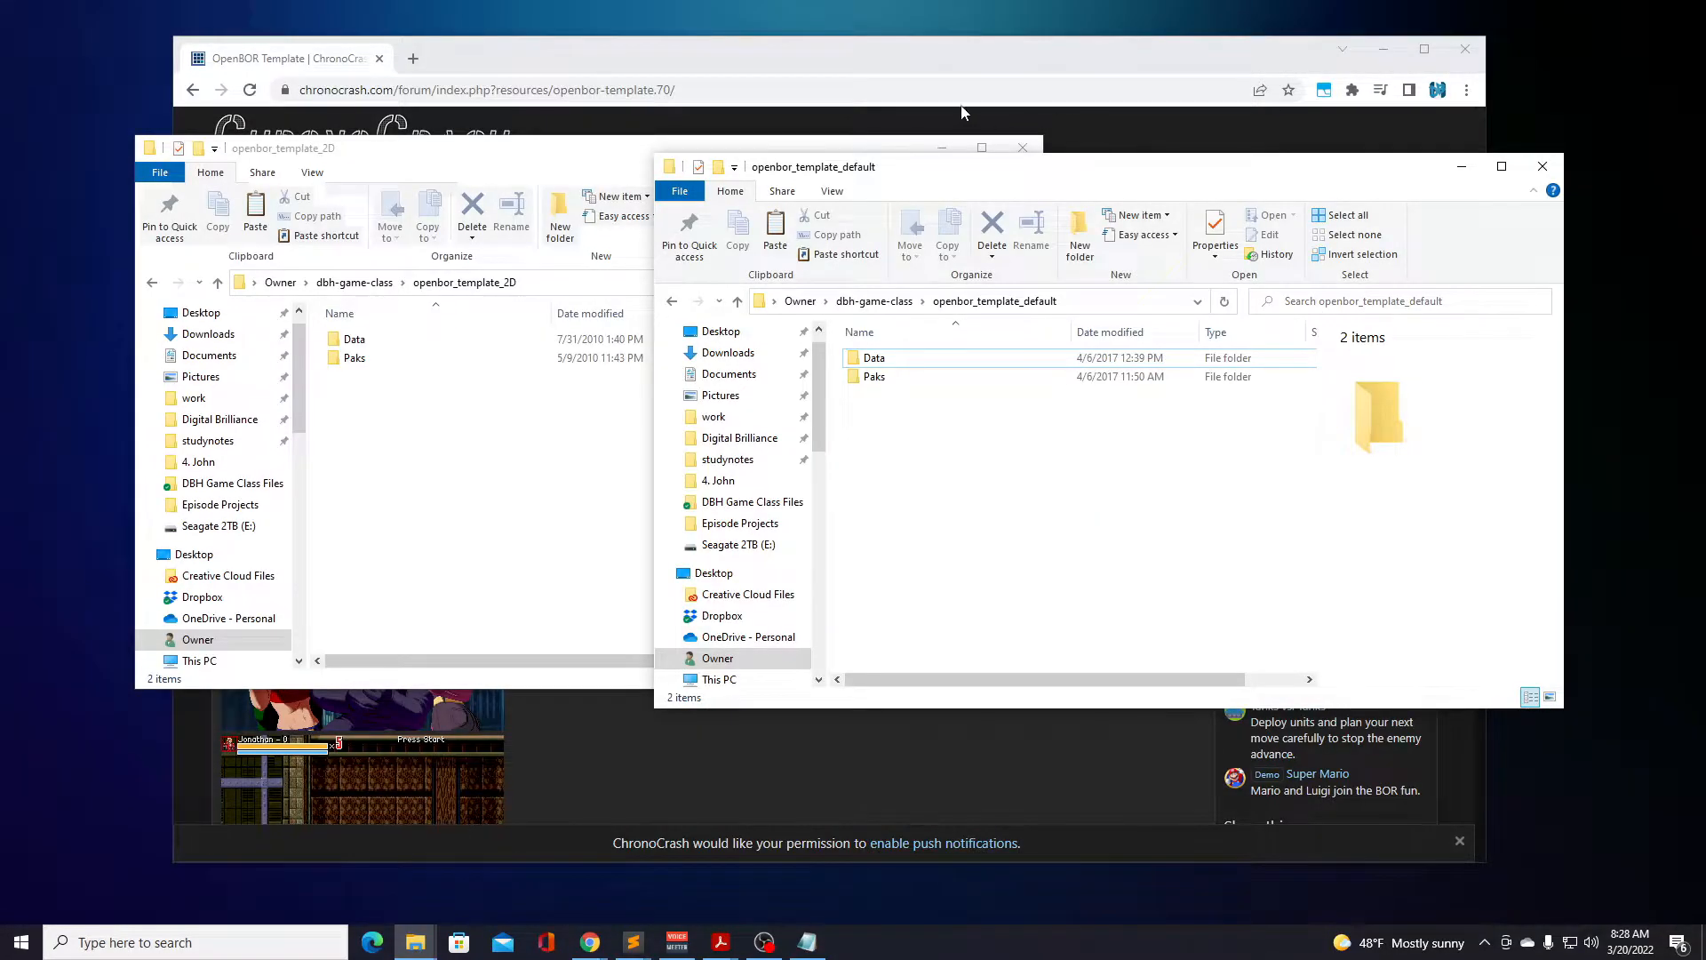
# Move the openbor_template_2D folder window slightly lower and bring the openbor_template_default window to the front.
pyautogui.click(528, 153)
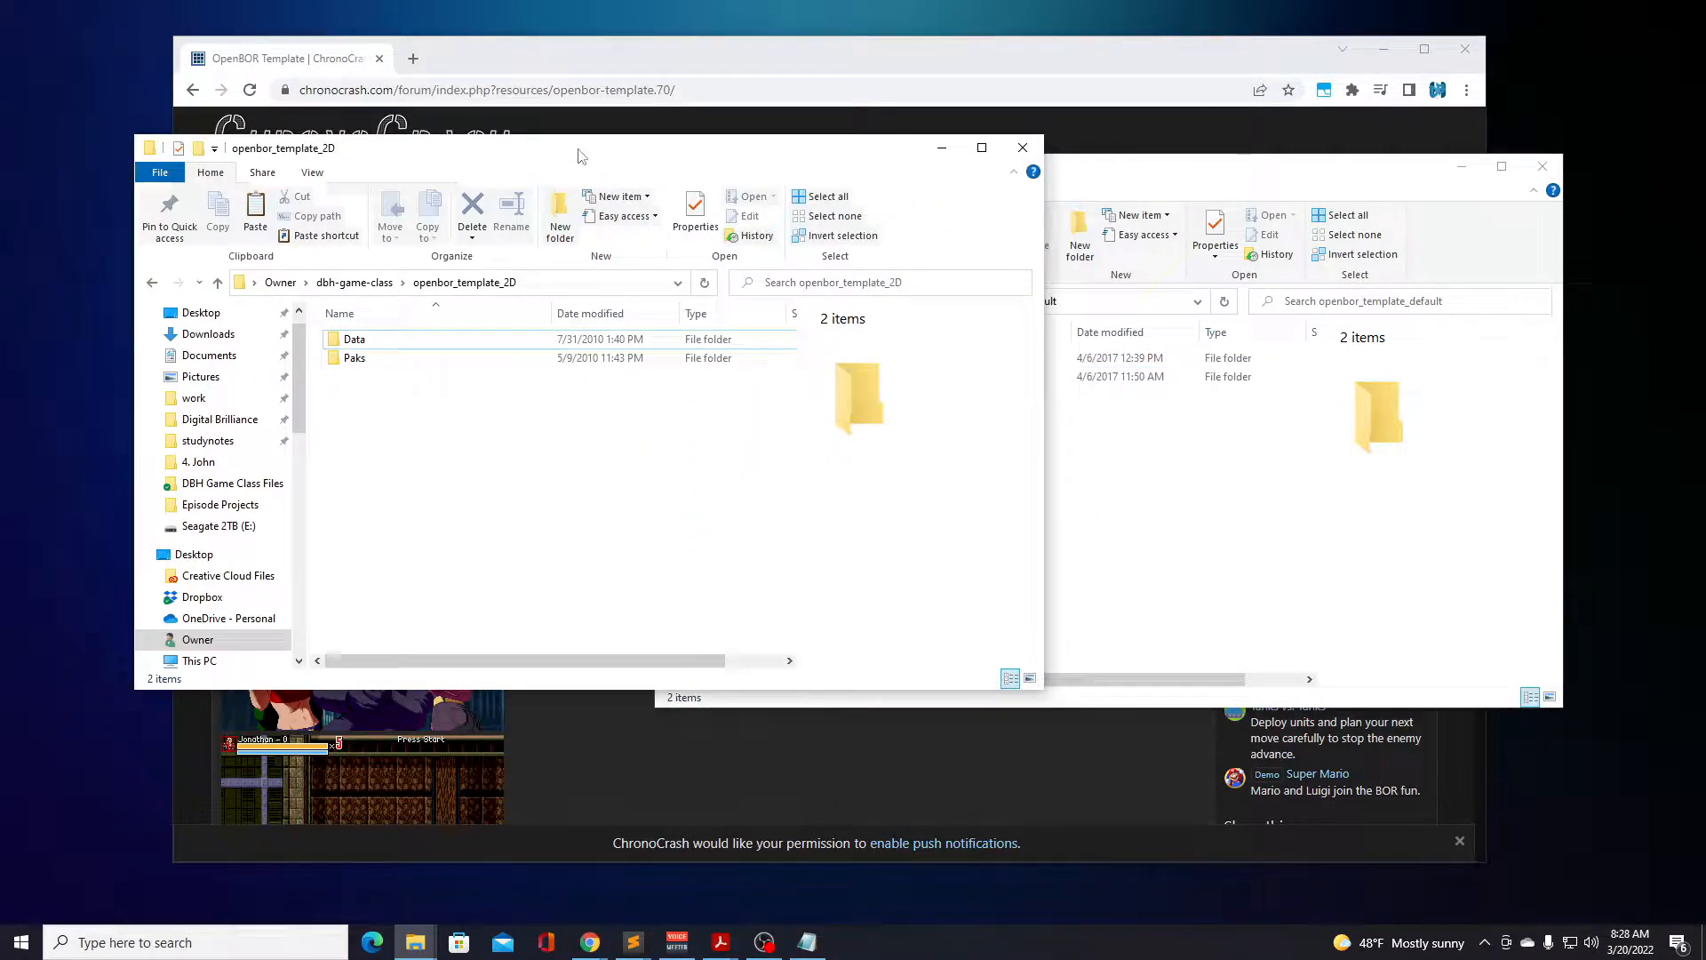
pyautogui.moveTo(594, 154); pyautogui.dragTo(581, 231)
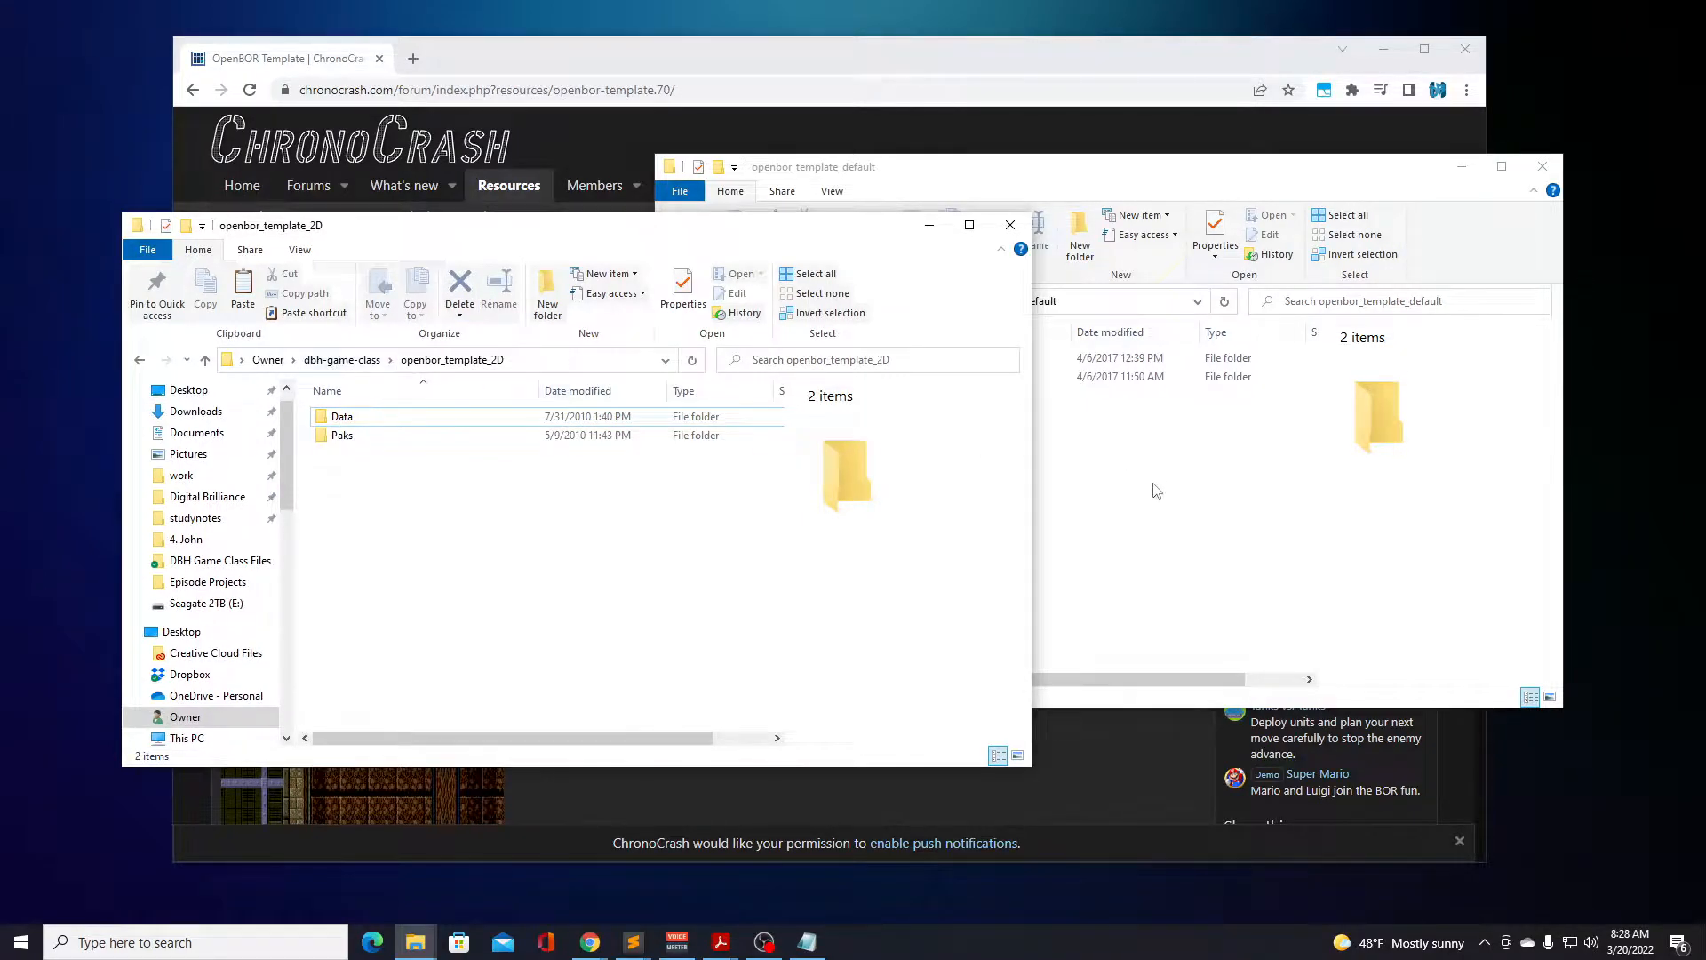
pyautogui.click(1155, 489)
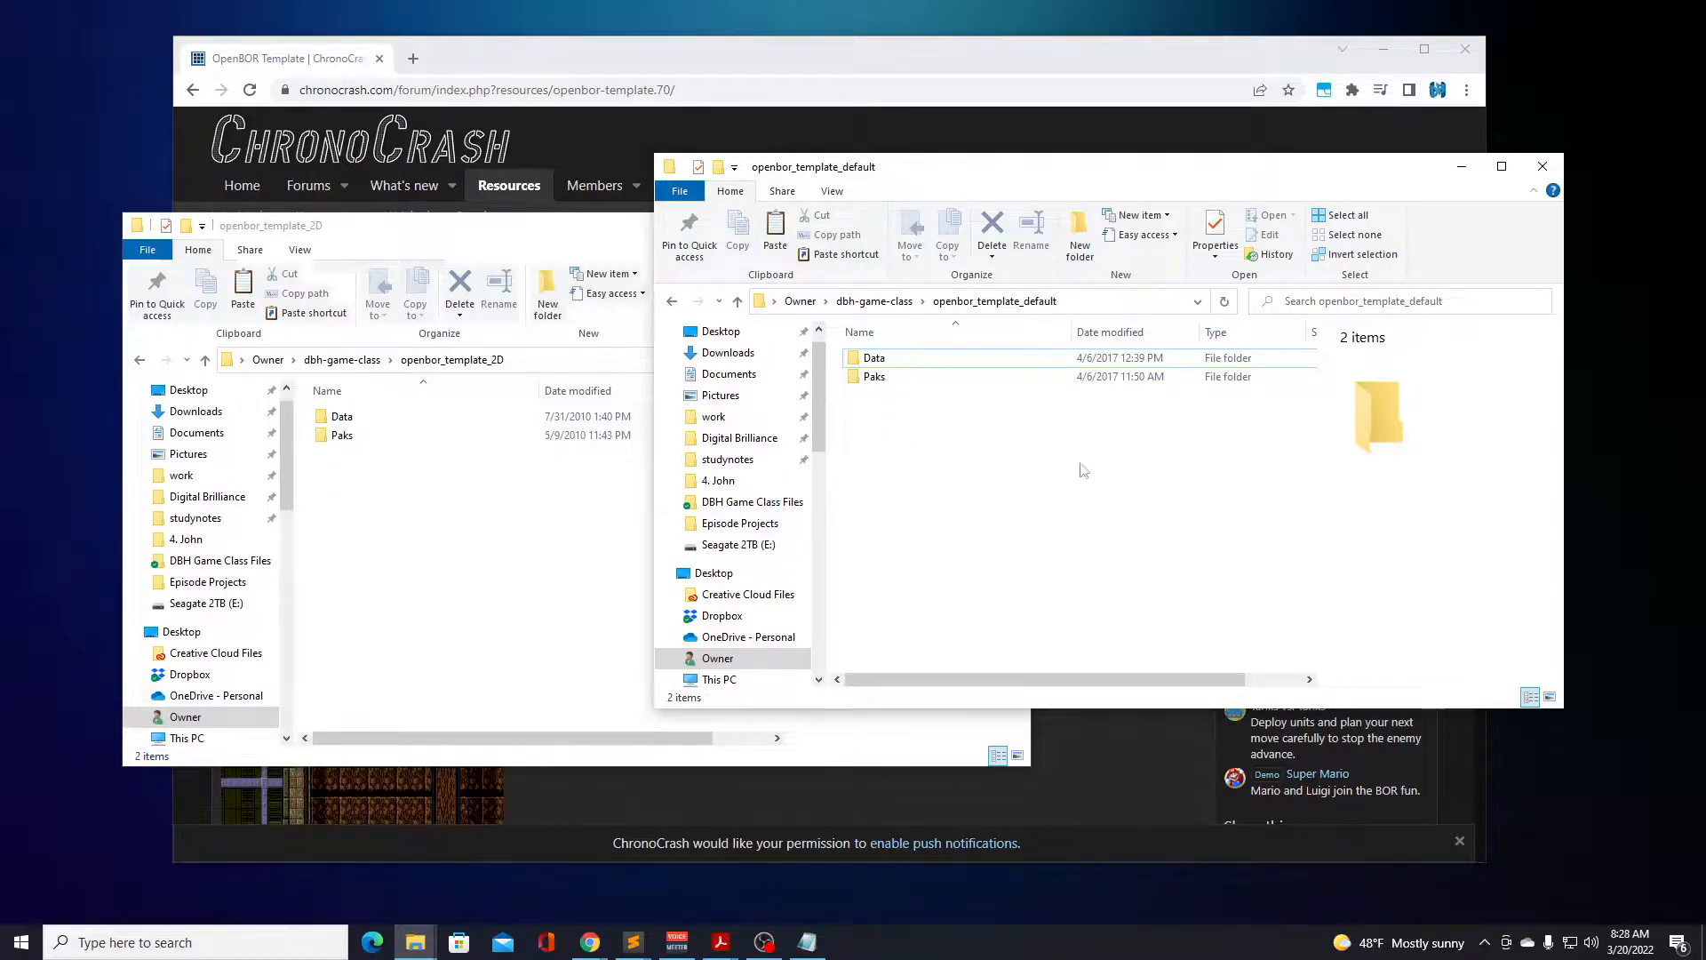
# Copy the OpenBOR application from the dbh-course > main-openbor > build folder inside dbh-game-class.
pyautogui.click(874, 301)
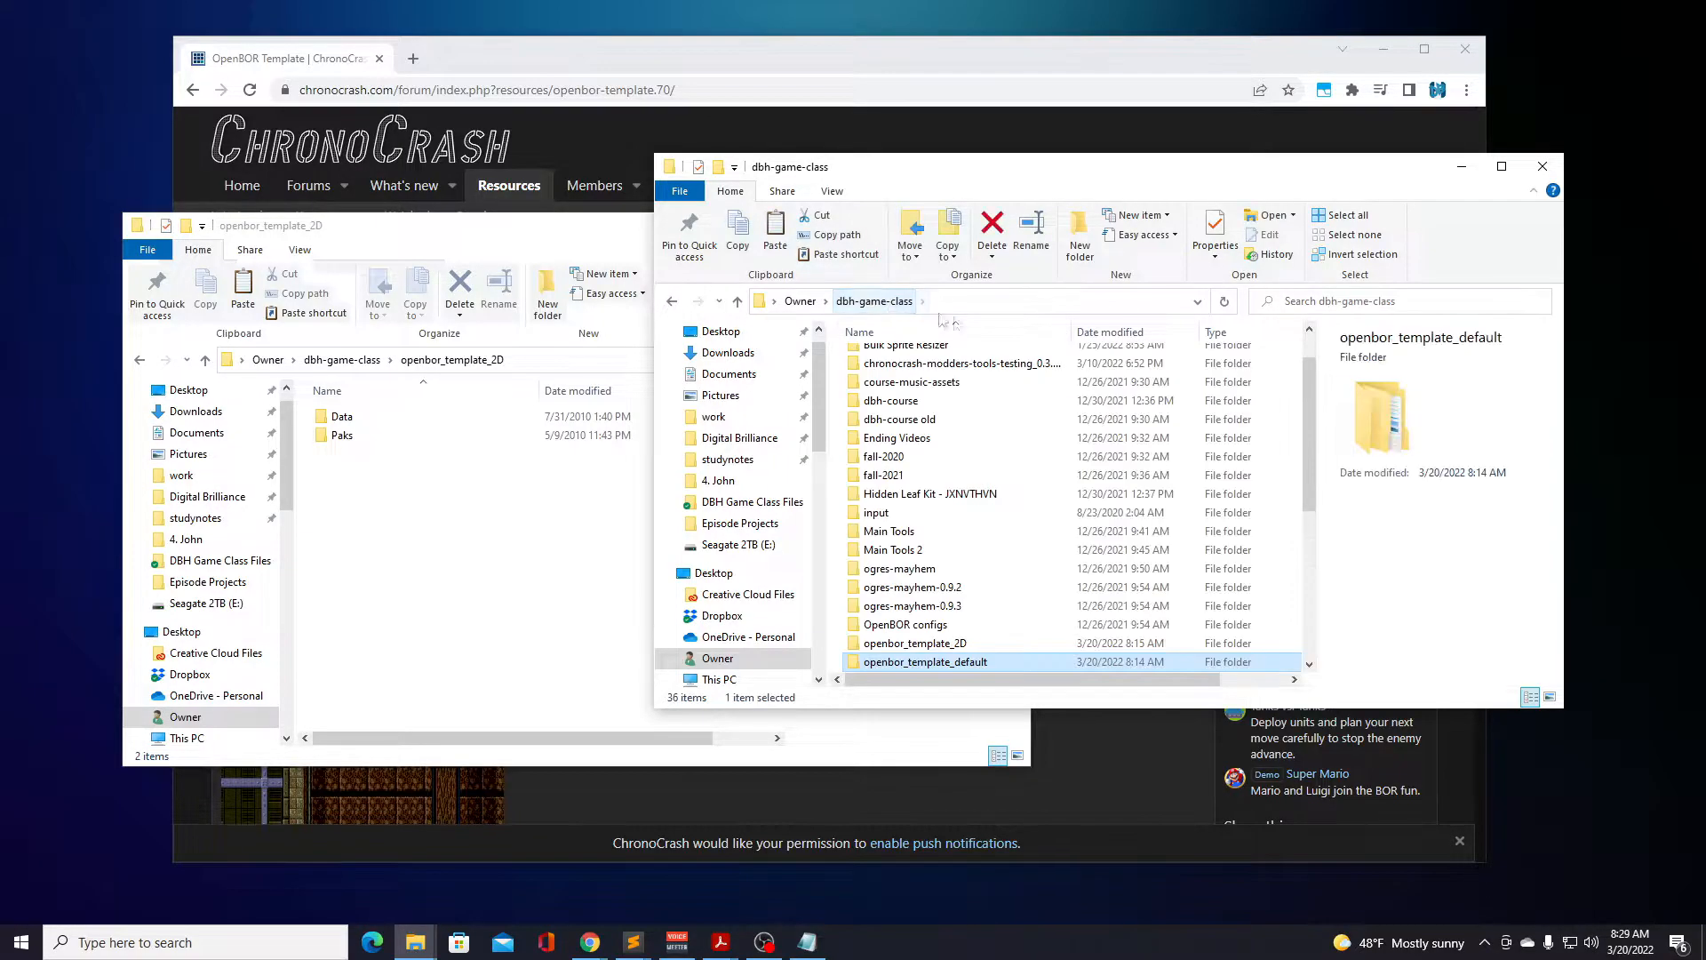
pyautogui.doubleClick(894, 402)
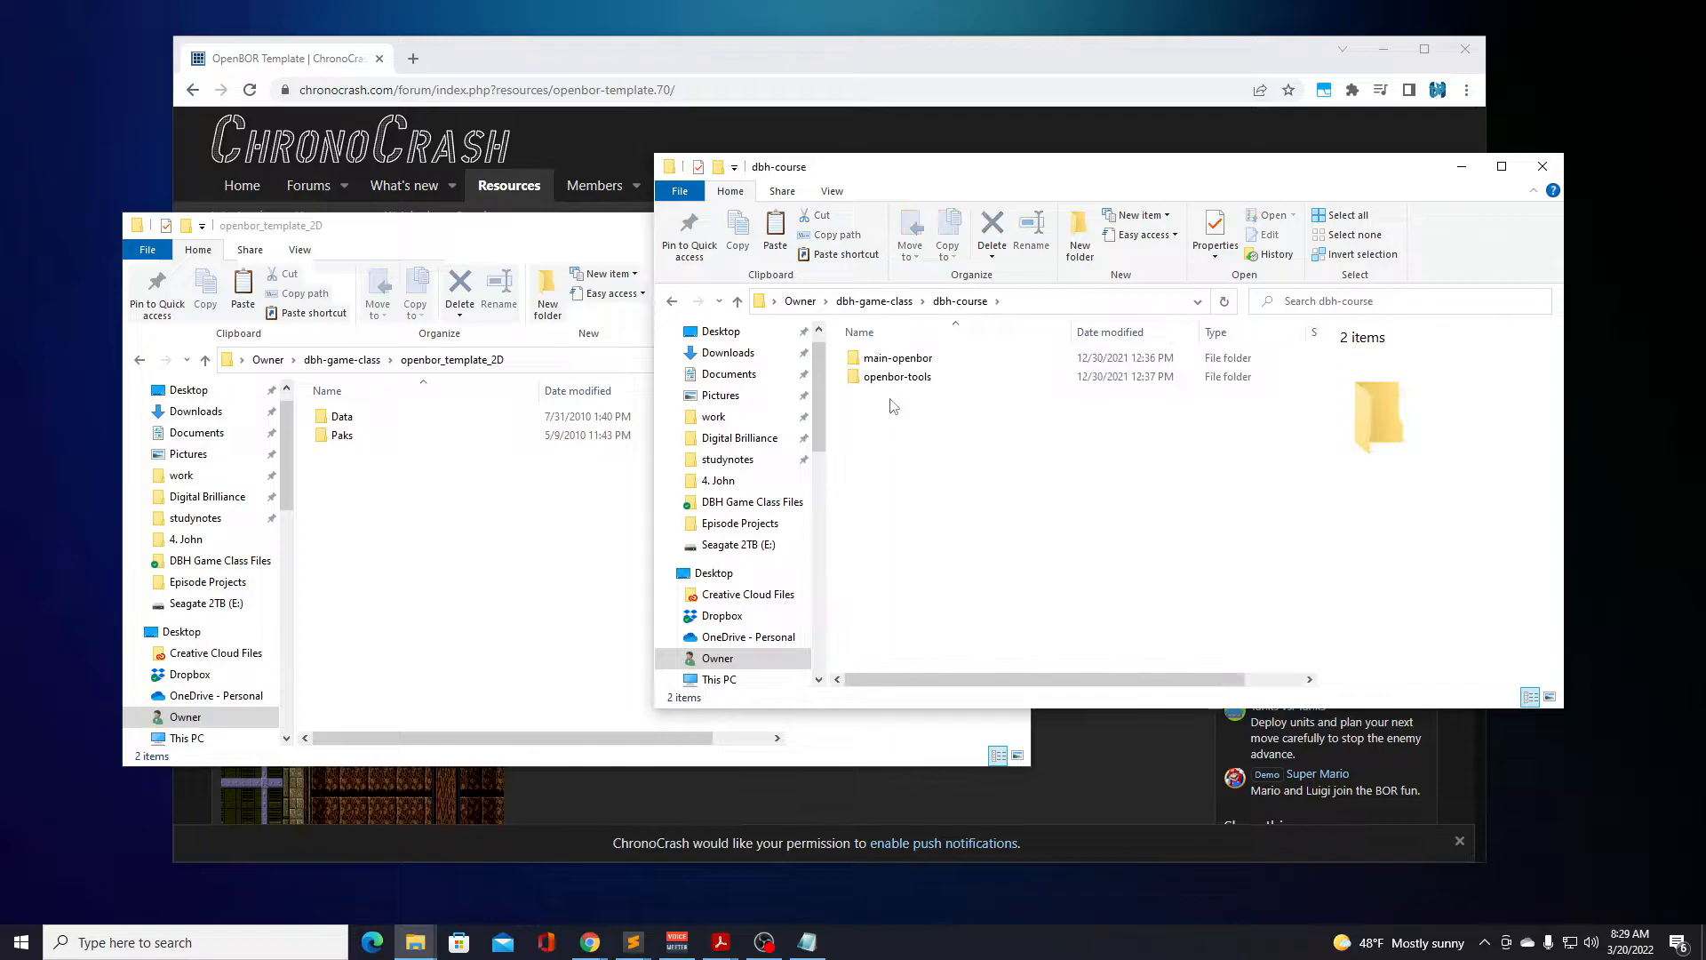
pyautogui.doubleClick(894, 357)
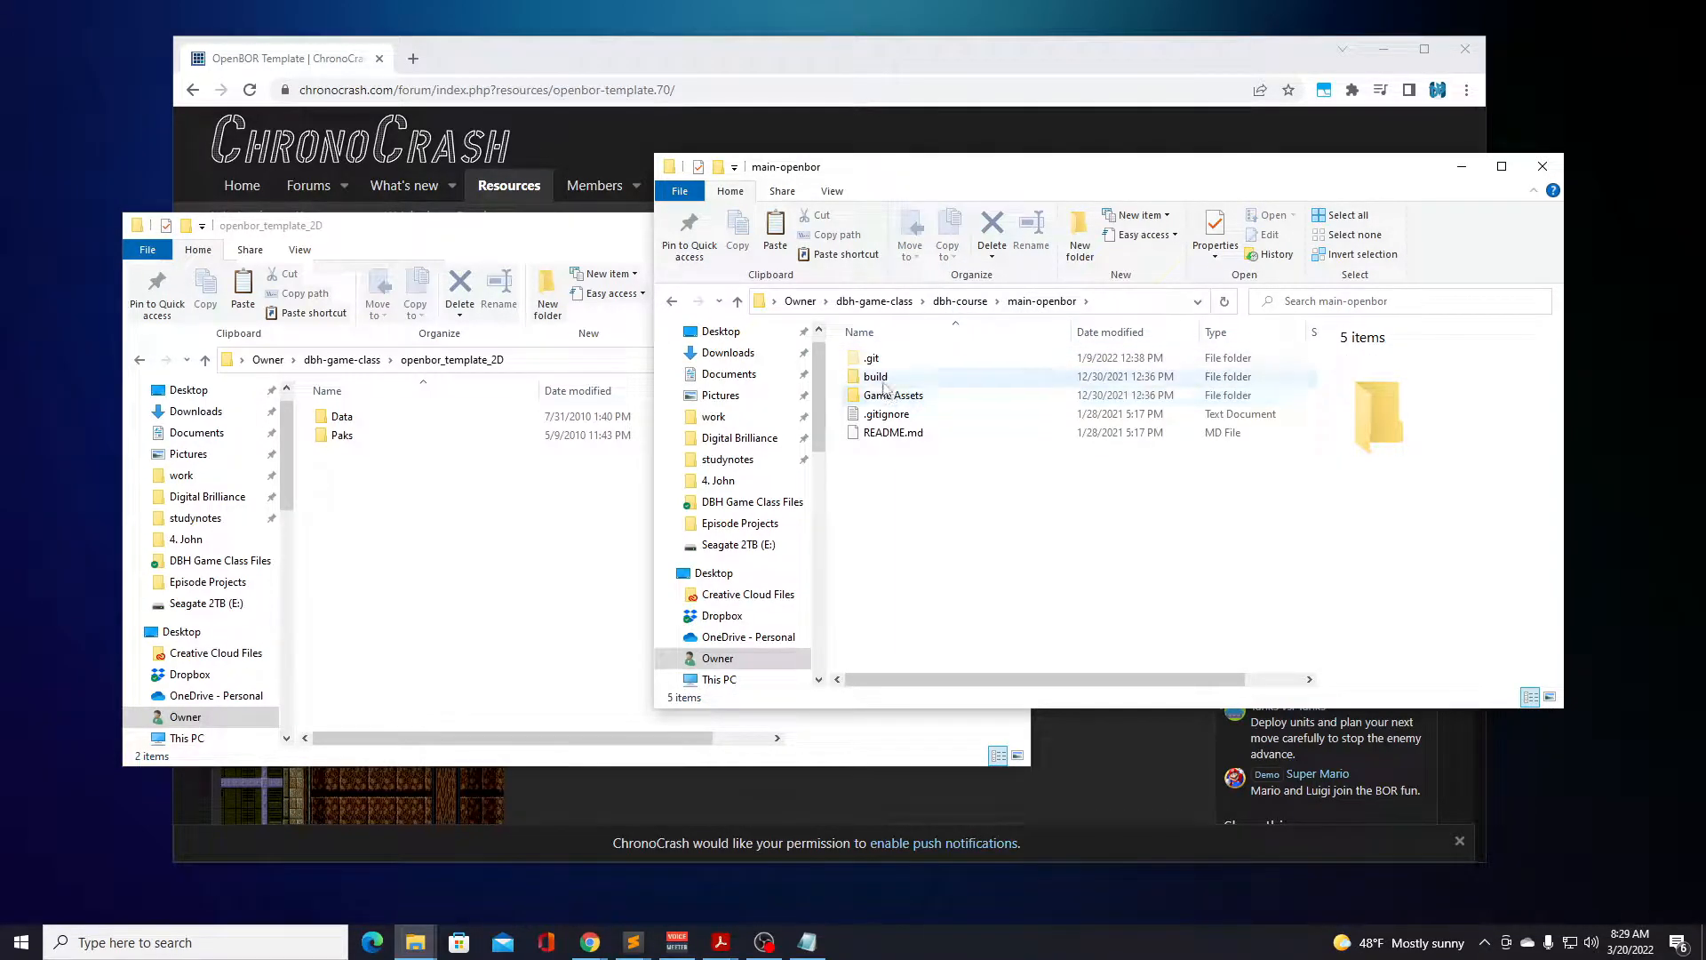
pyautogui.doubleClick(875, 377)
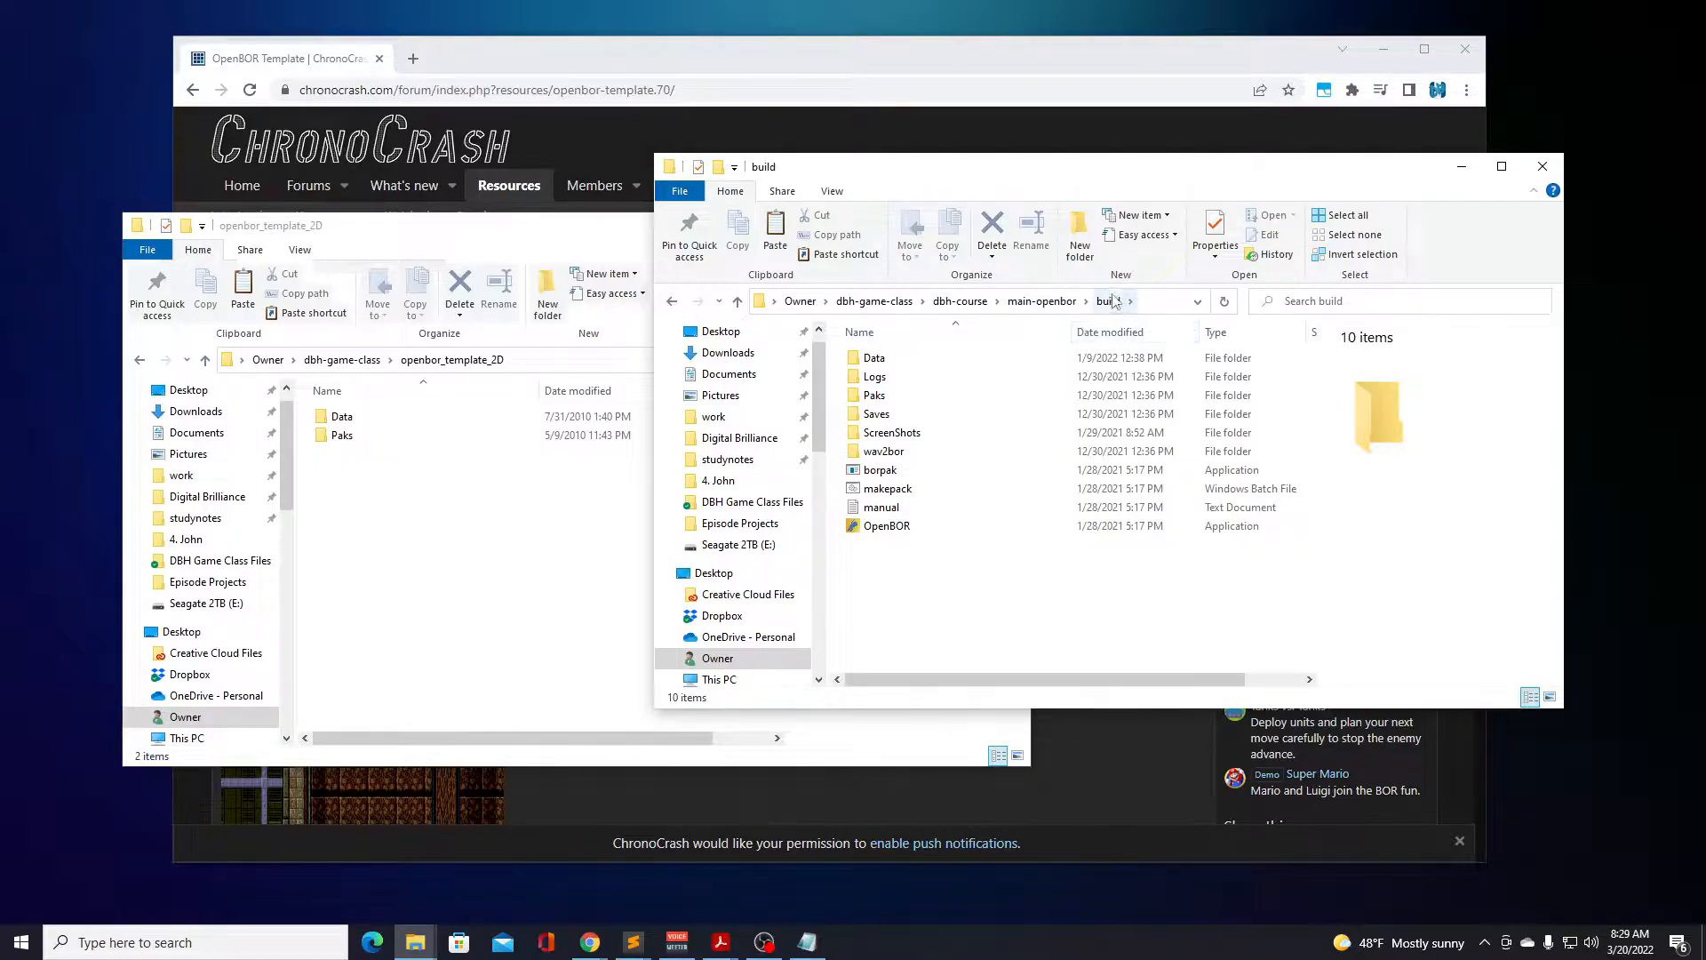
pyautogui.click(881, 531)
pyautogui.rightClick(882, 532)
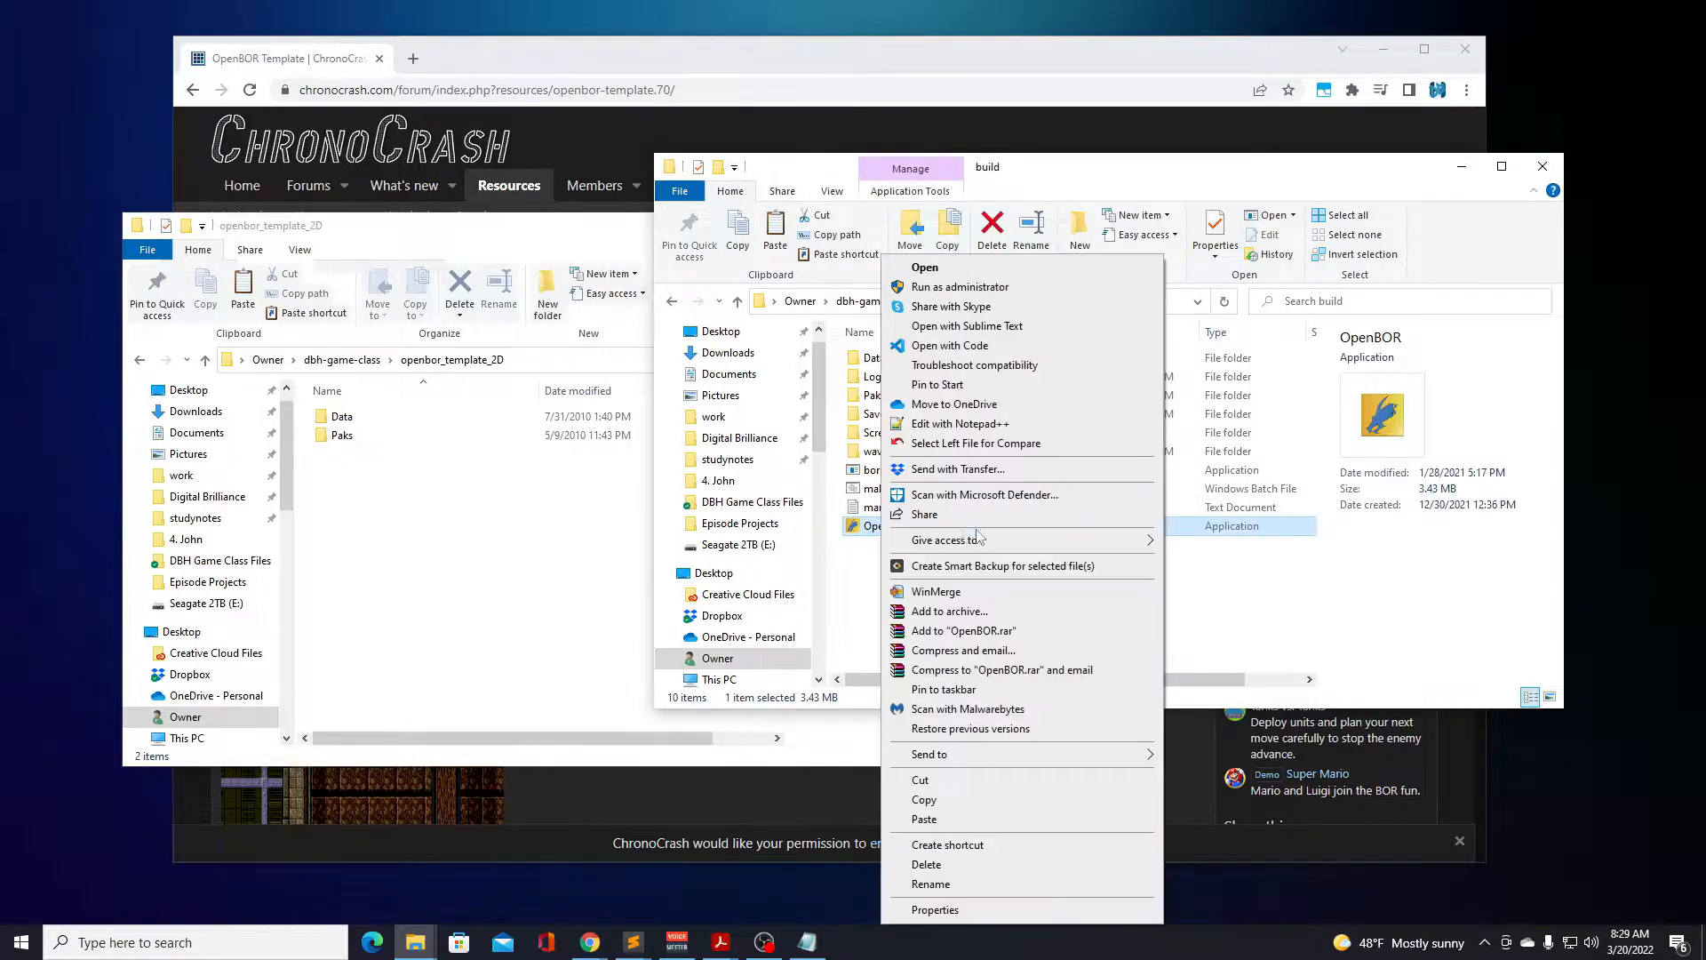
pyautogui.click(976, 800)
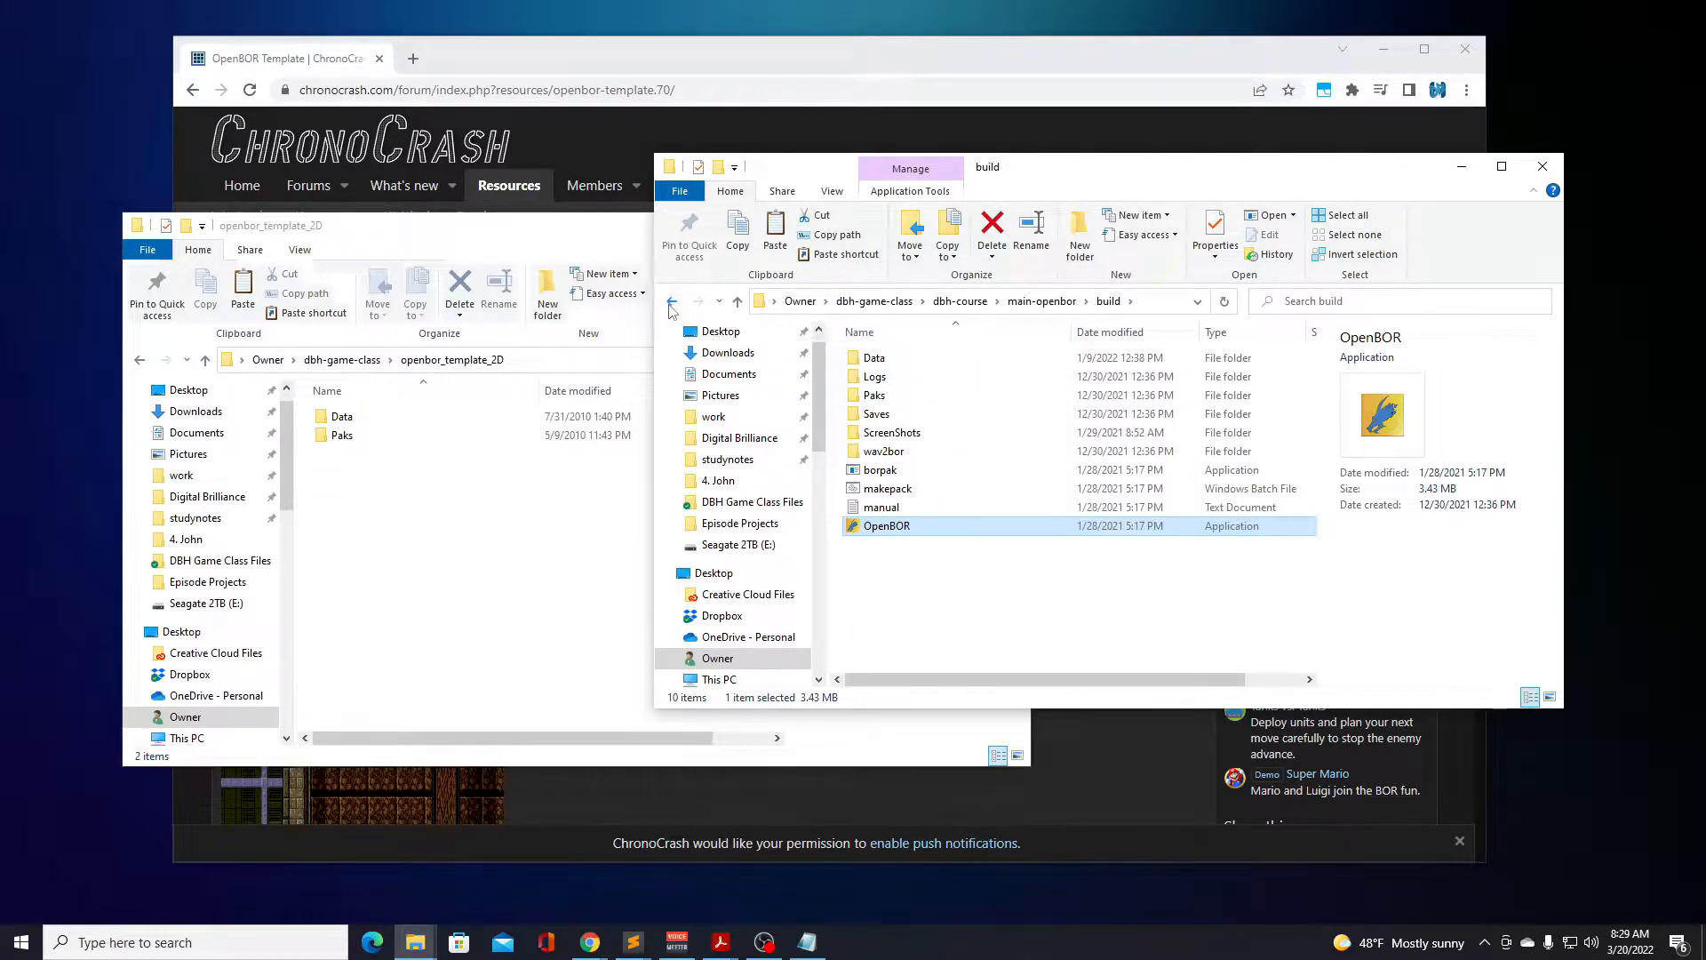
# Return to the openbor_template_default folder and paste the OpenBOR application into it.
pyautogui.click(671, 306)
pyautogui.click(671, 307)
pyautogui.click(671, 303)
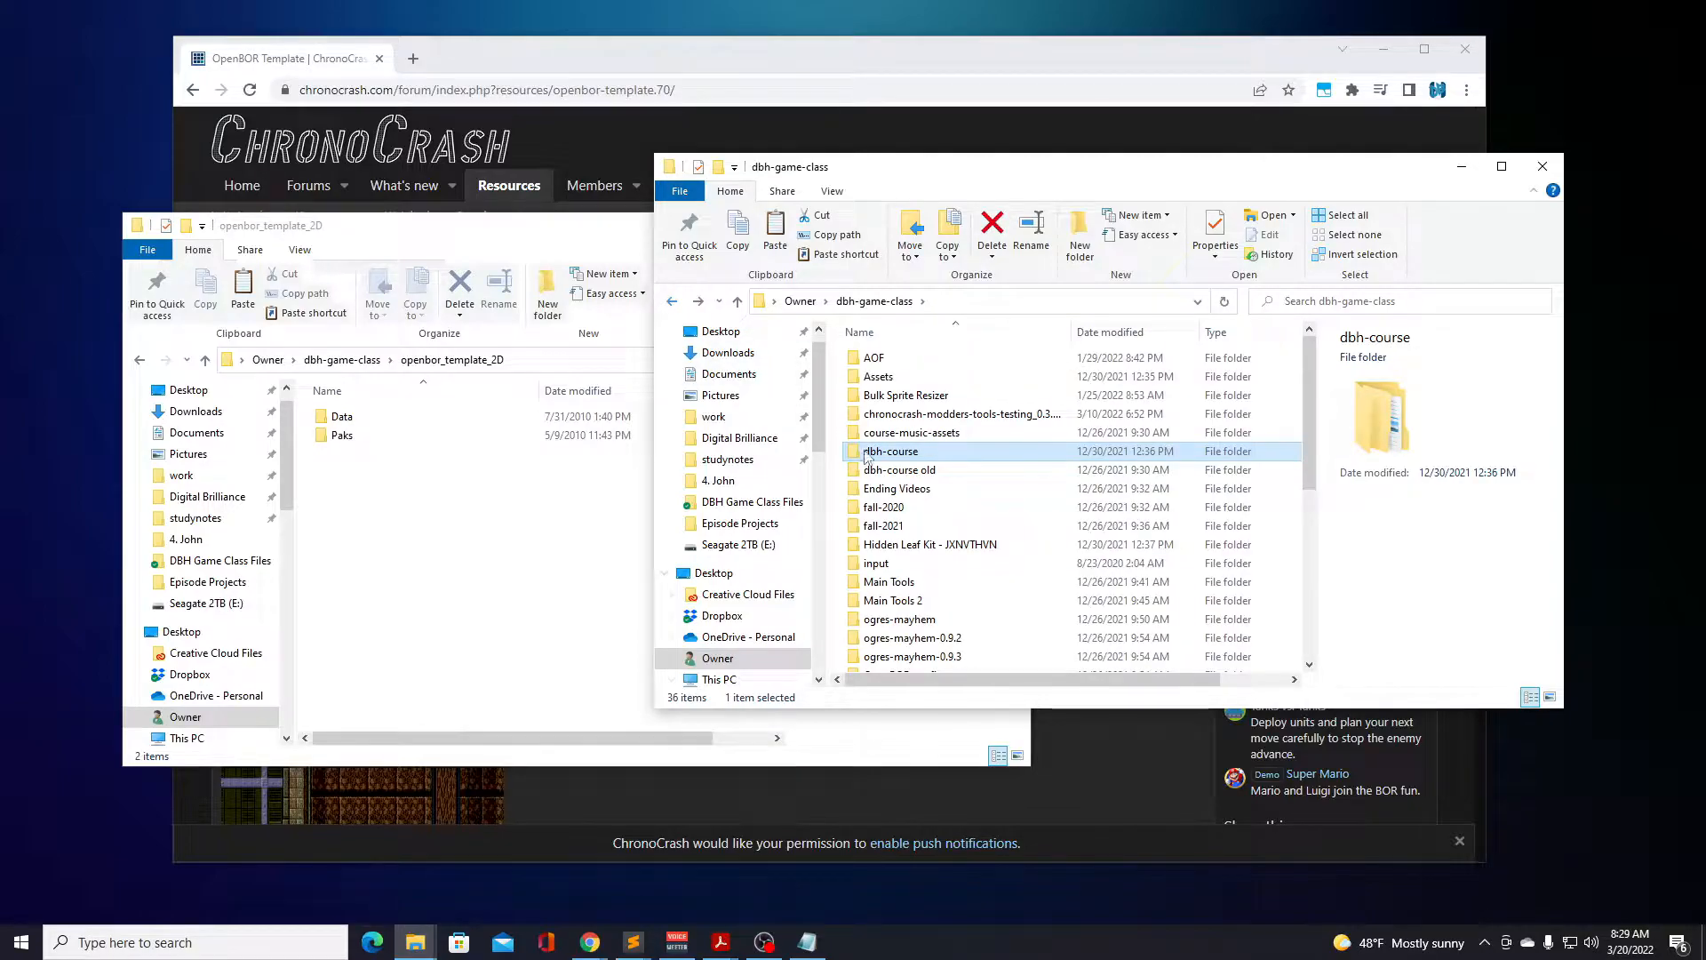
pyautogui.click(672, 303)
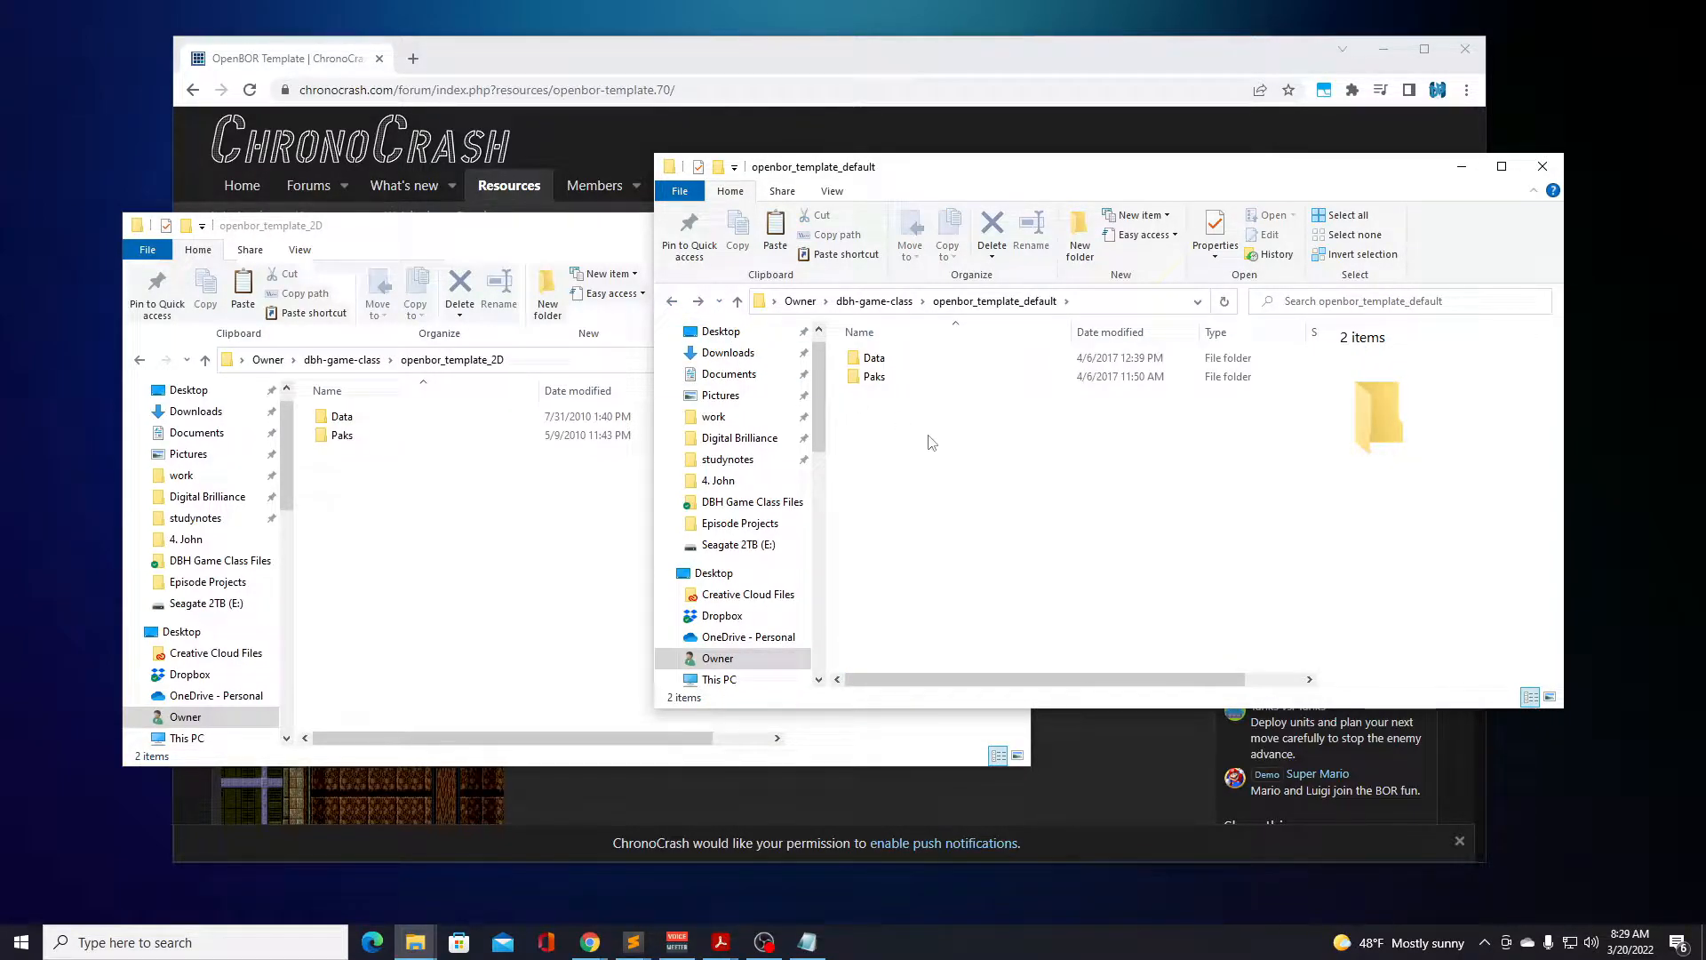
pyautogui.rightClick(930, 436)
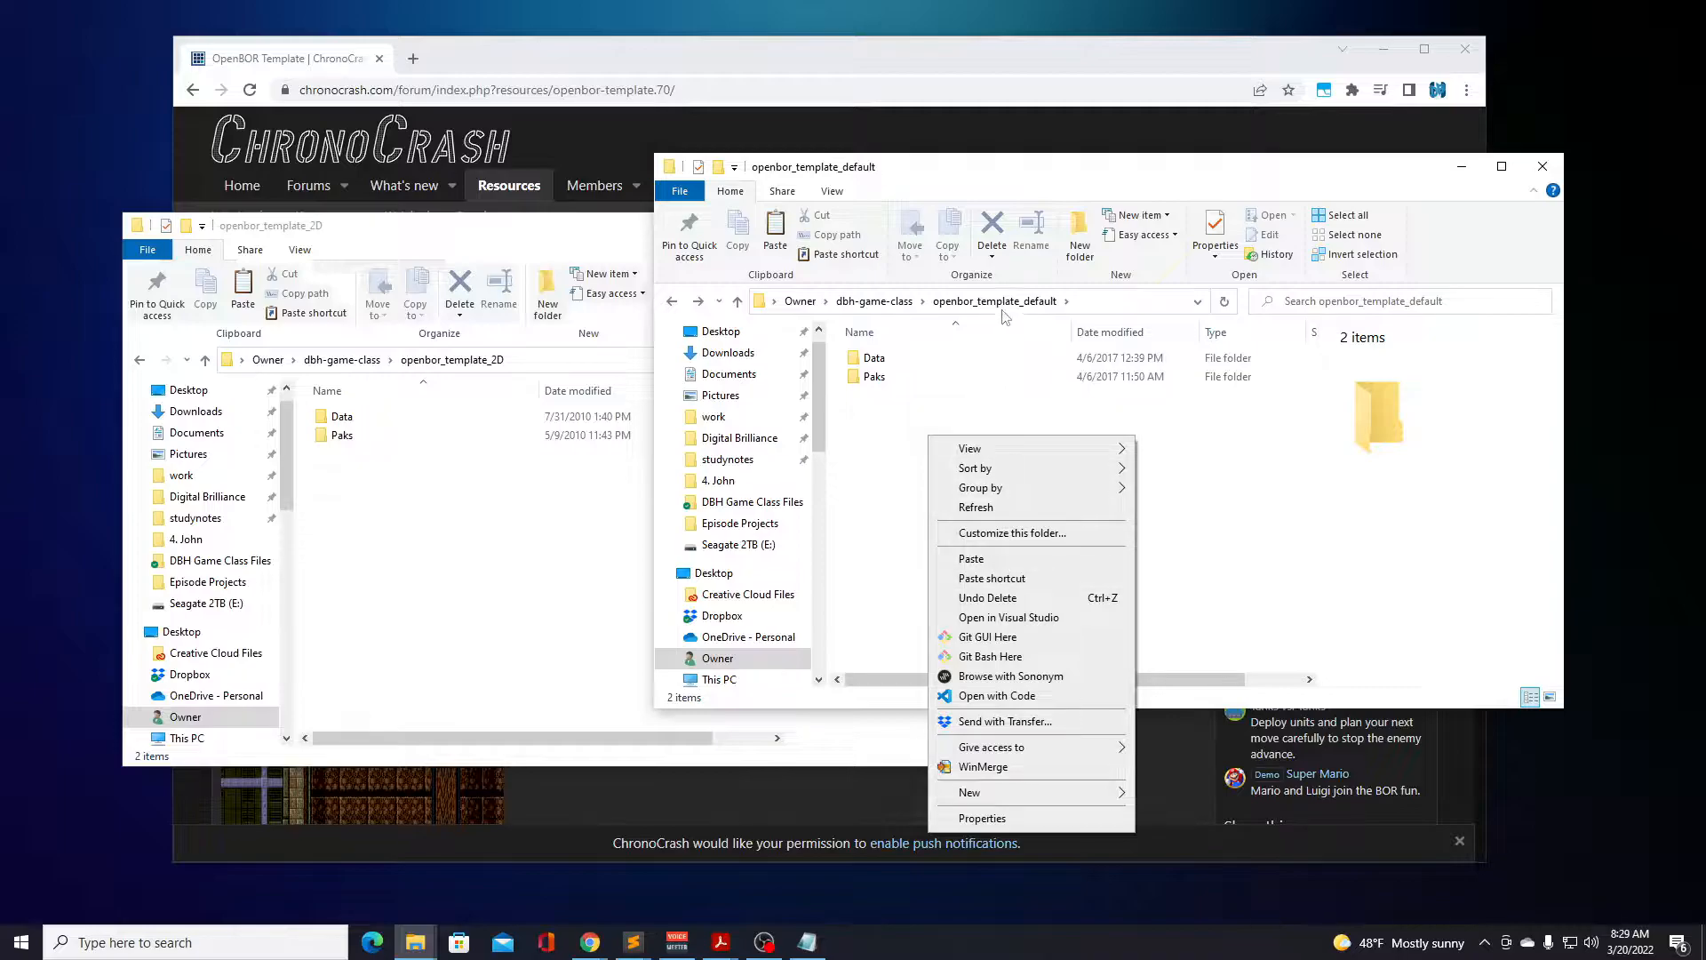
pyautogui.click(982, 566)
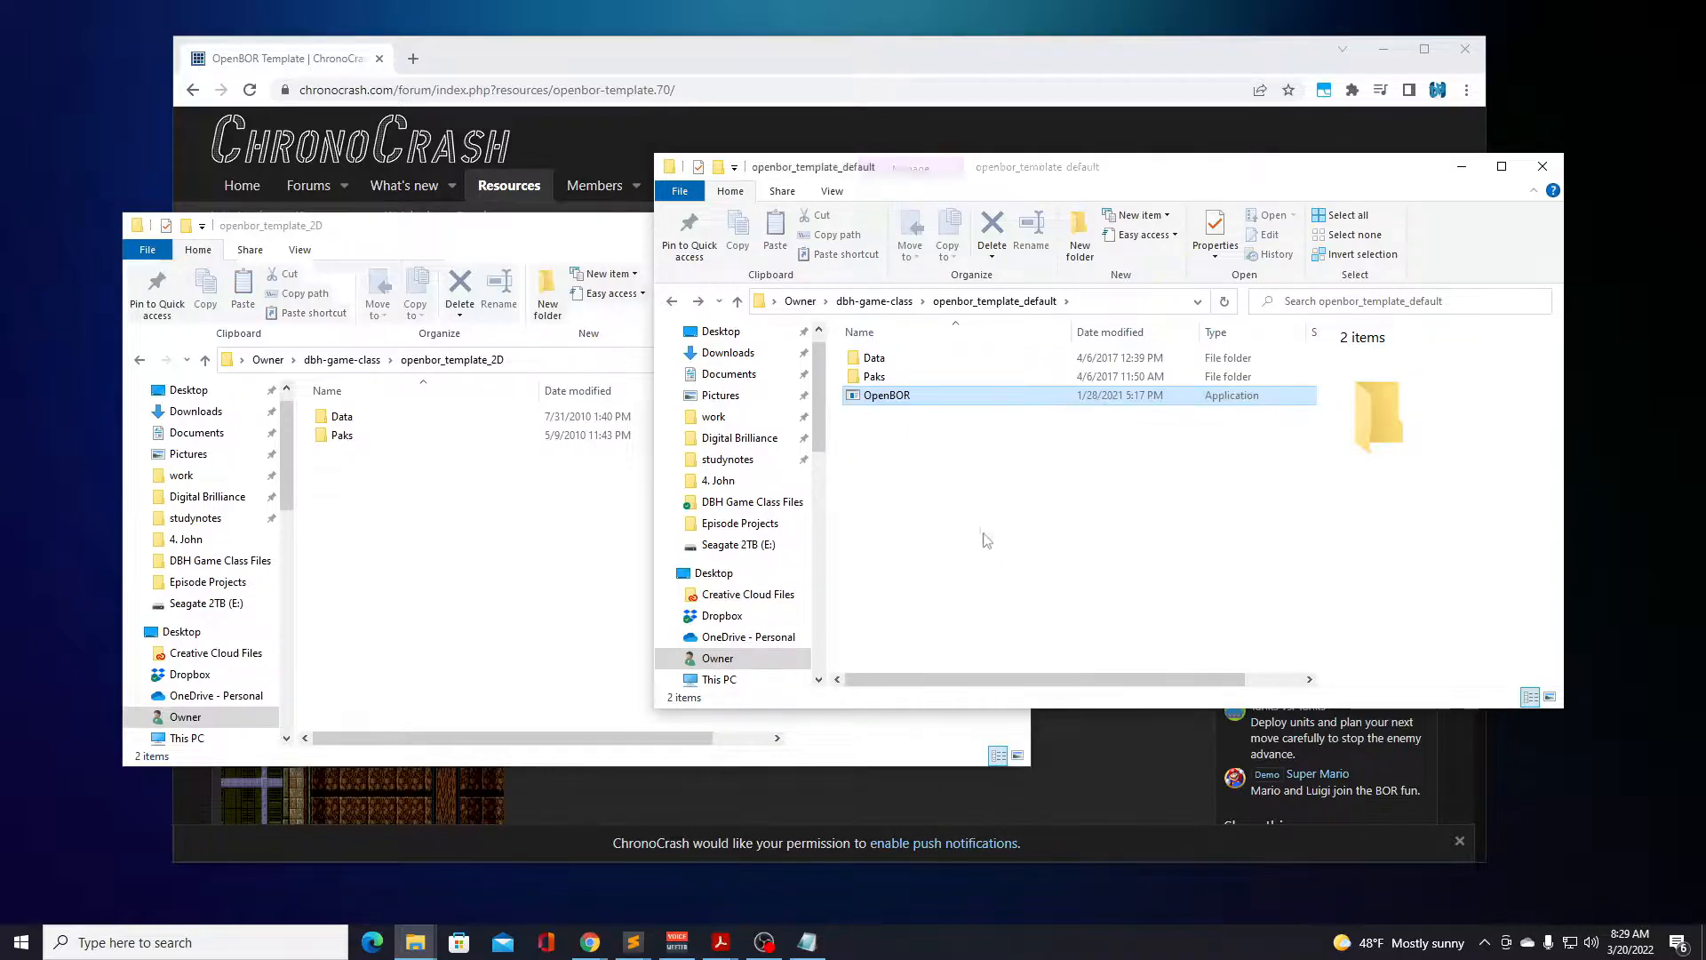
# Paste the OpenBOR application into the openbor_template_2D folder.
pyautogui.click(398, 544)
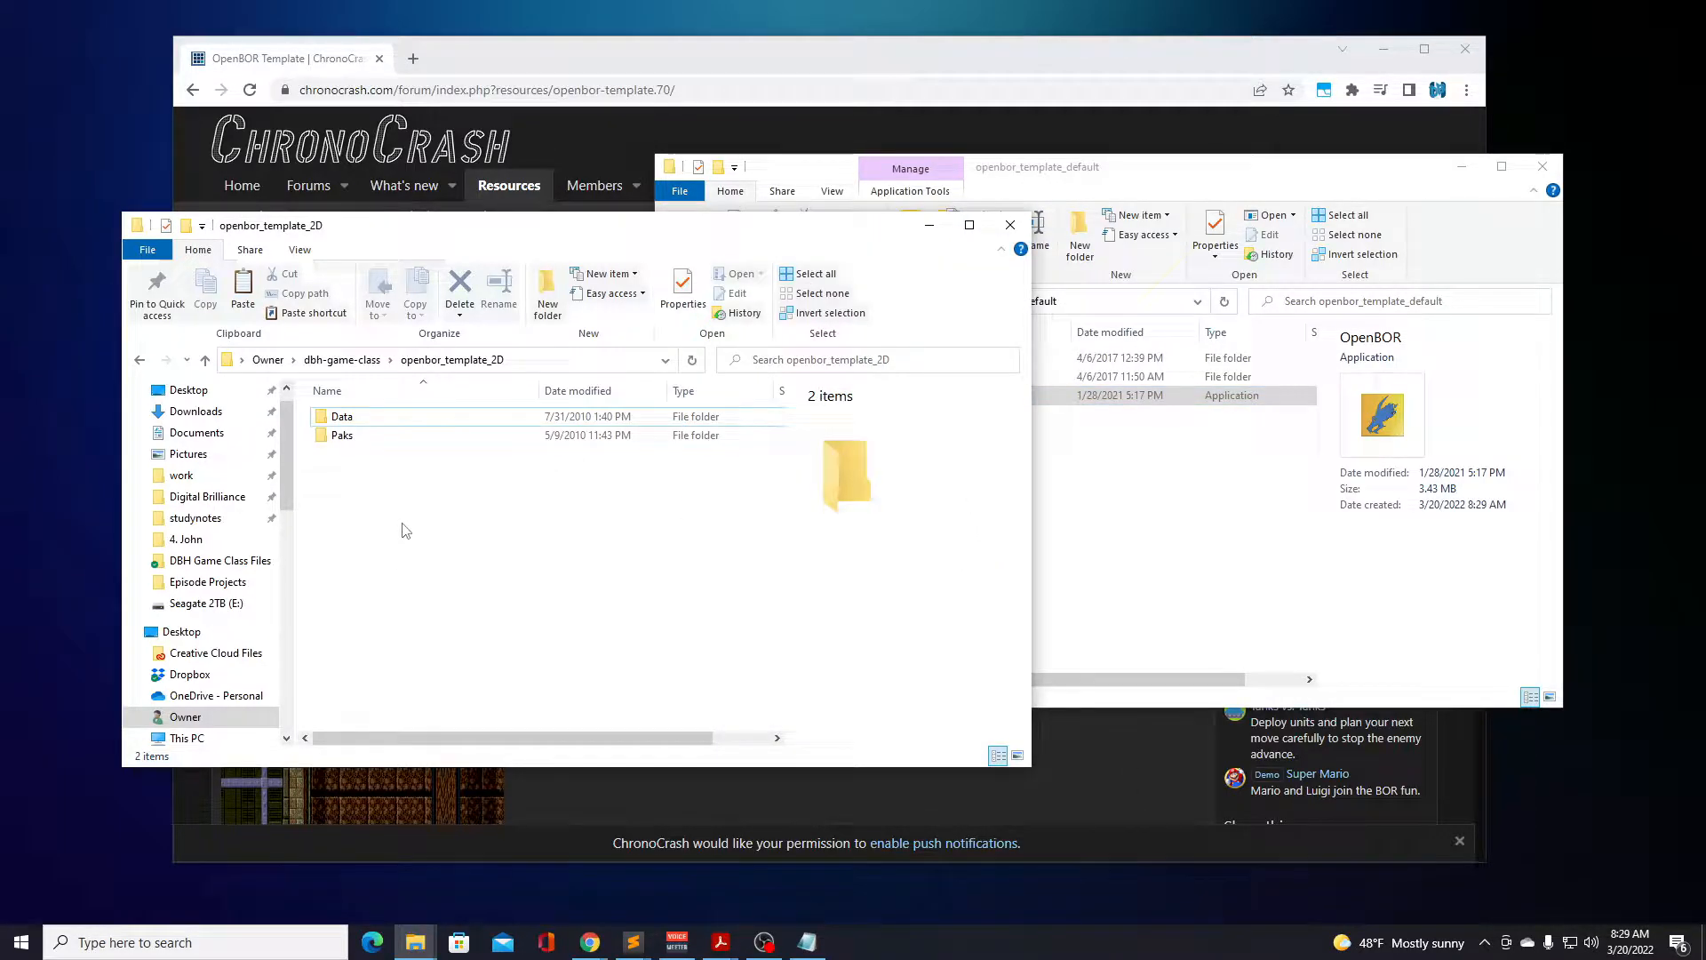
pyautogui.rightClick(401, 525)
pyautogui.click(489, 646)
pyautogui.click(522, 543)
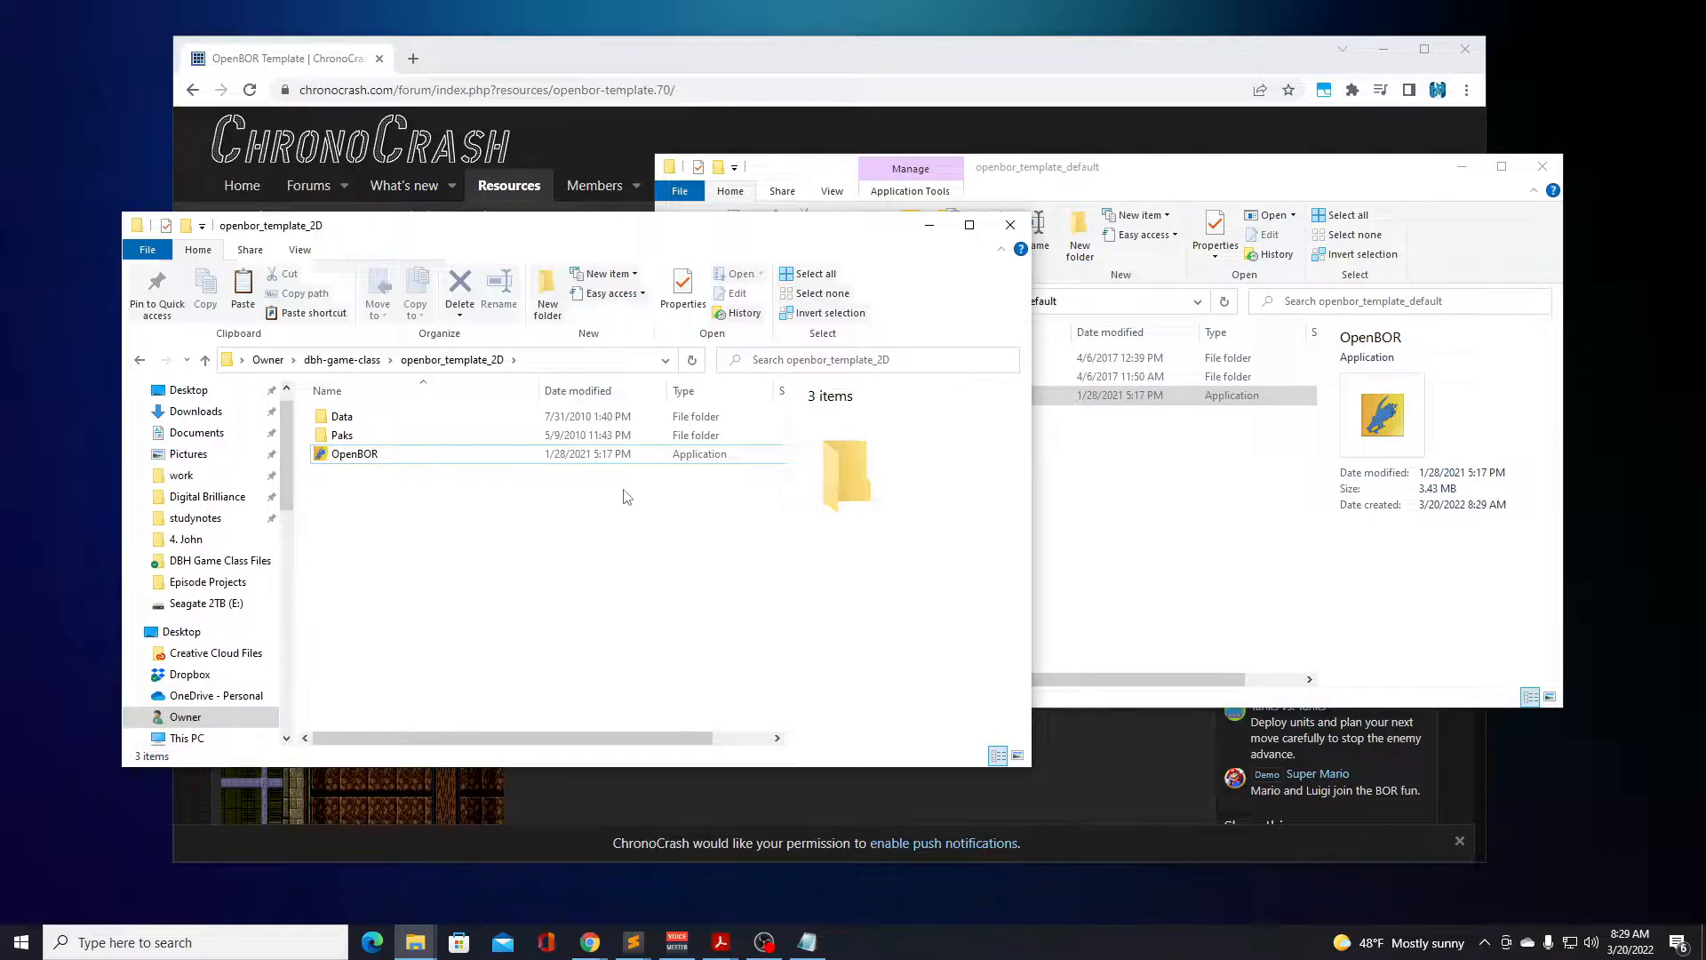
# Launch OpenBOR from the openbor_template_2D folder and open the game's Video Options.
pyautogui.click(349, 462)
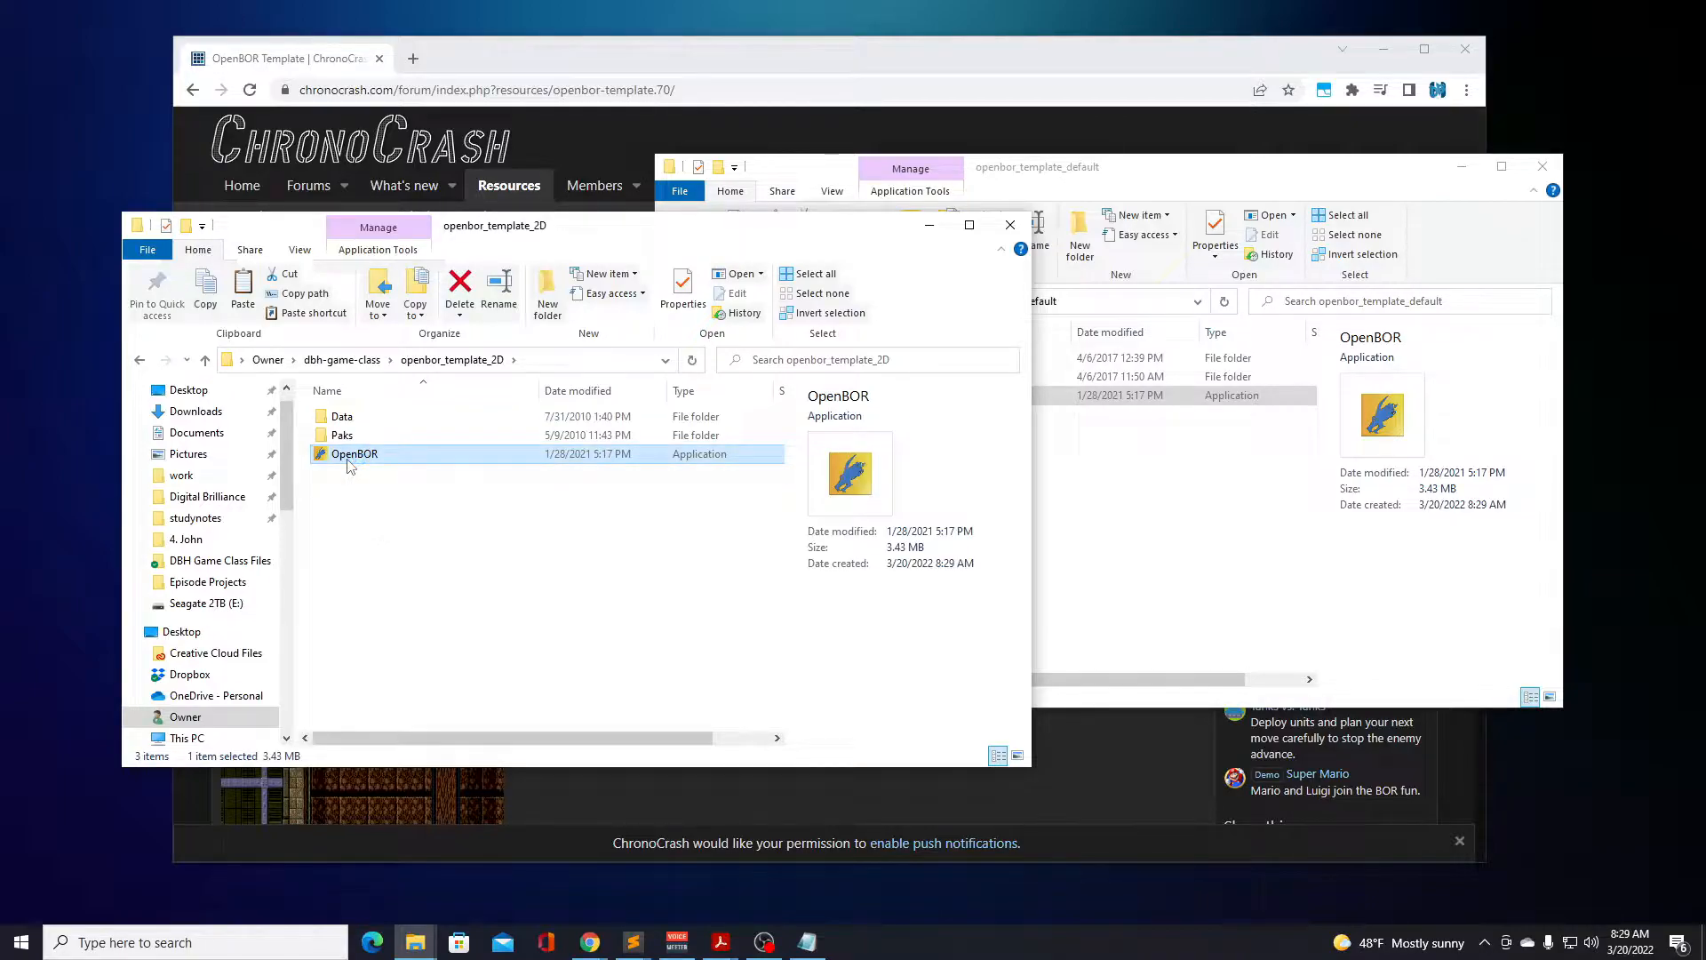
pyautogui.doubleClick(349, 455)
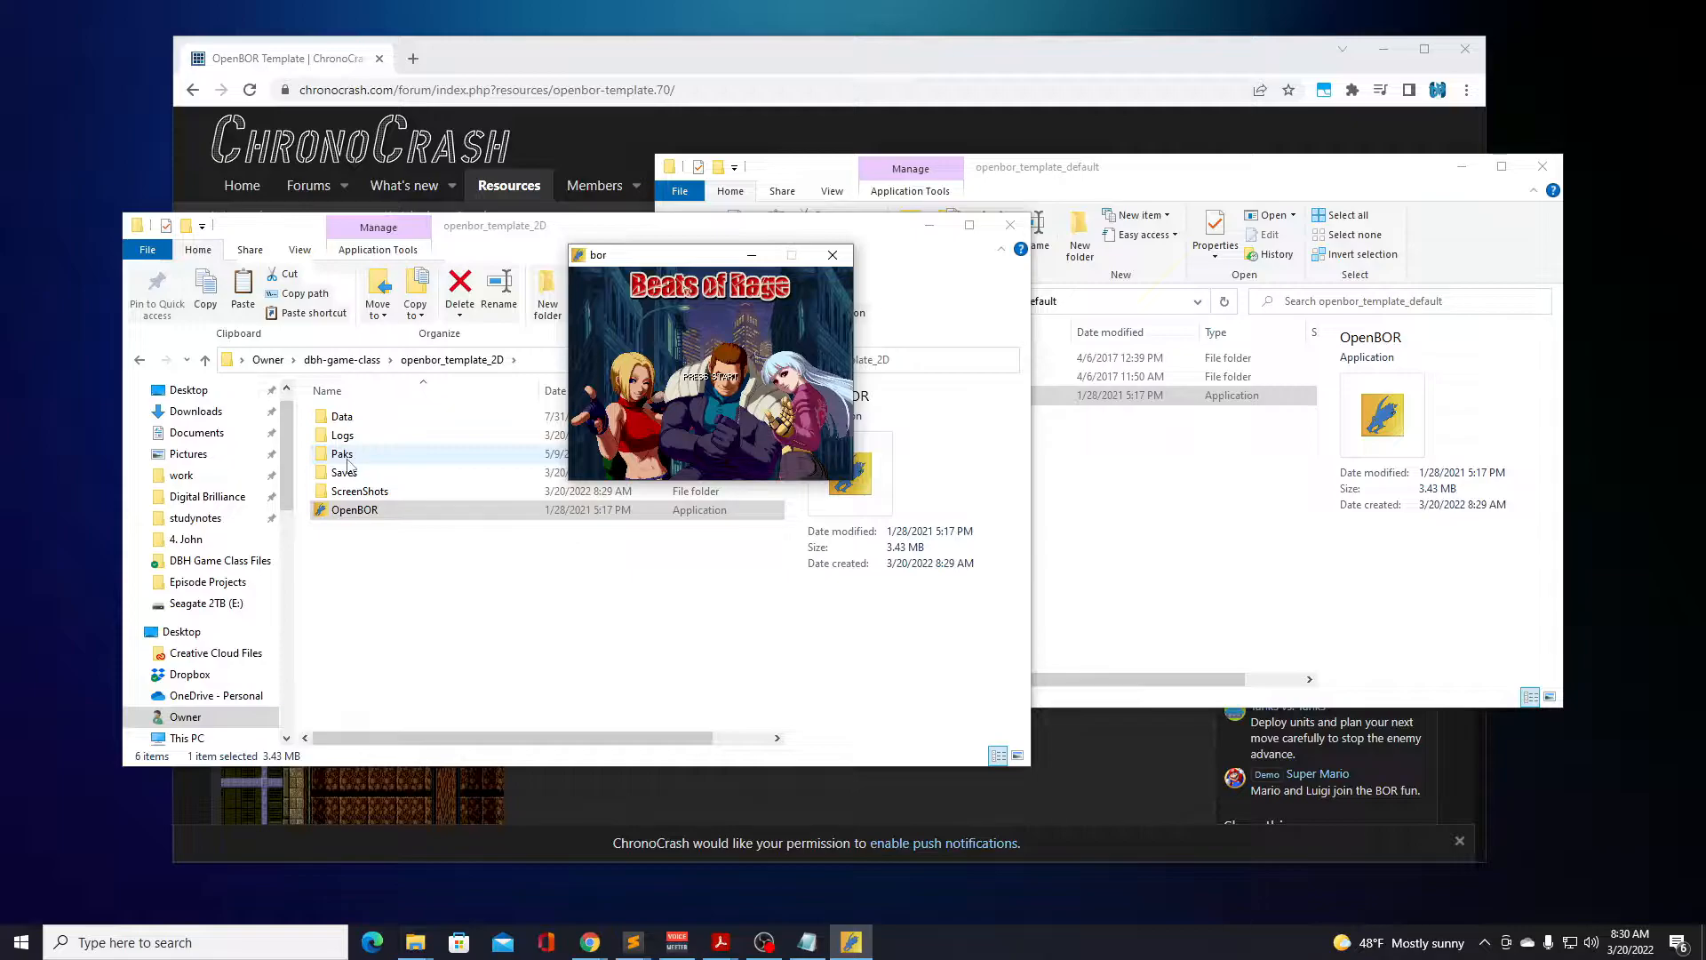
pyautogui.press('Return')
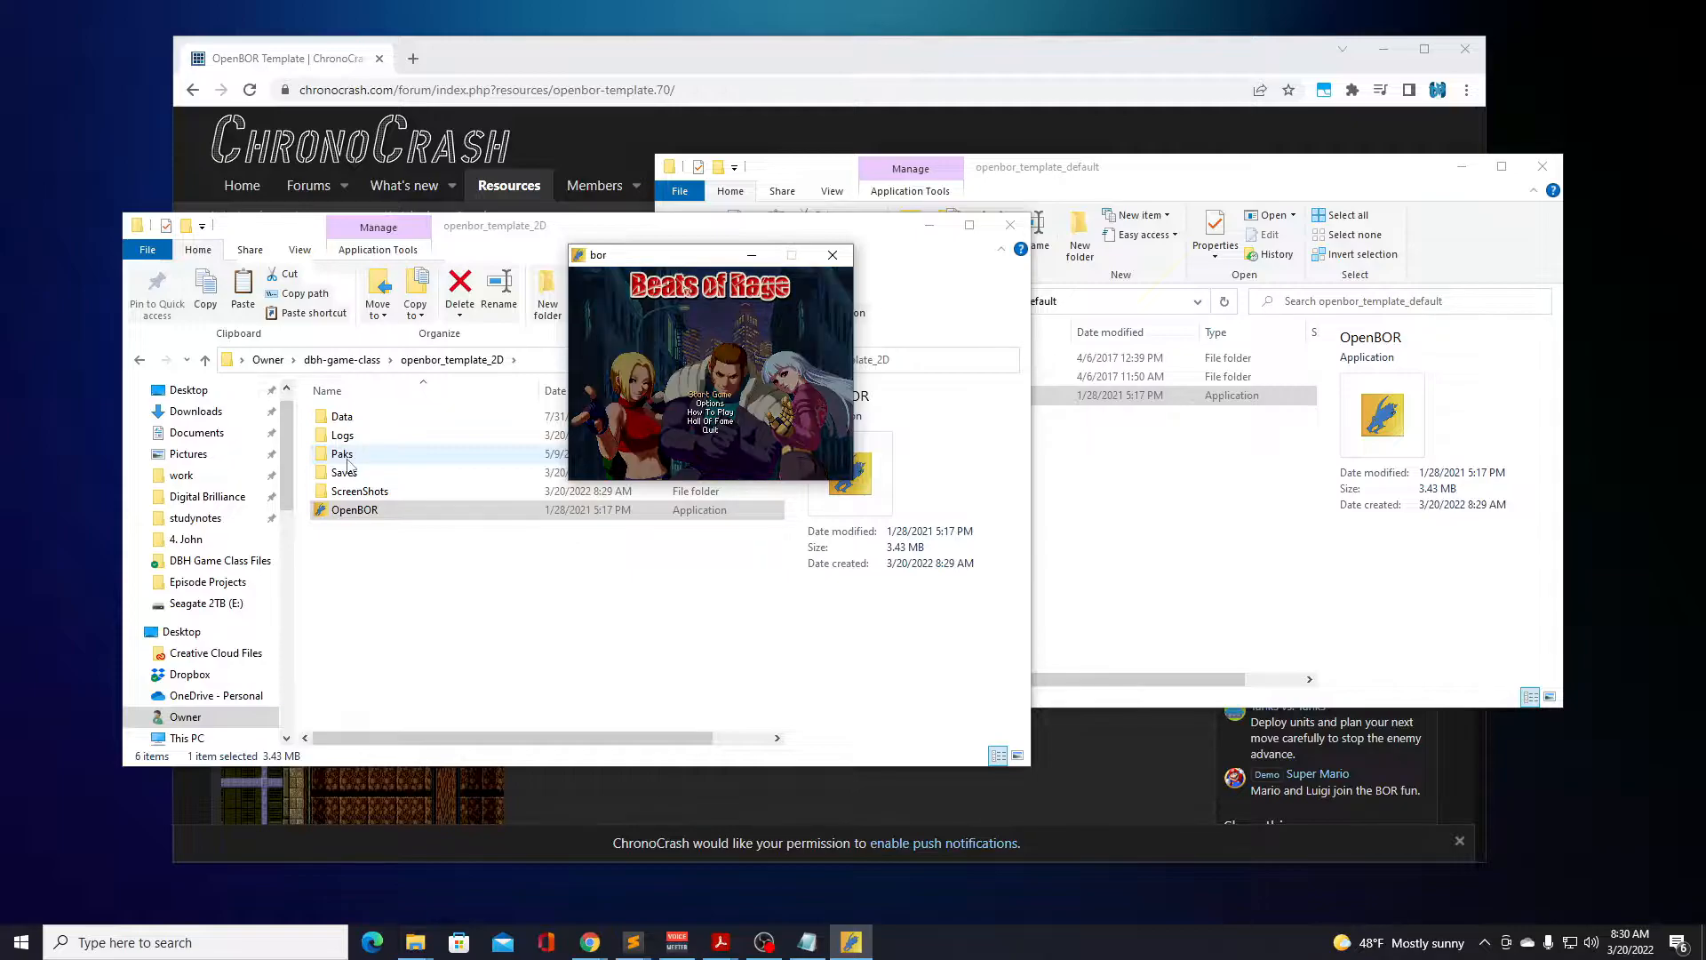
pyautogui.press('Up')
pyautogui.press('Down')
pyautogui.press('Down')
pyautogui.press('Up')
pyautogui.press('Return')
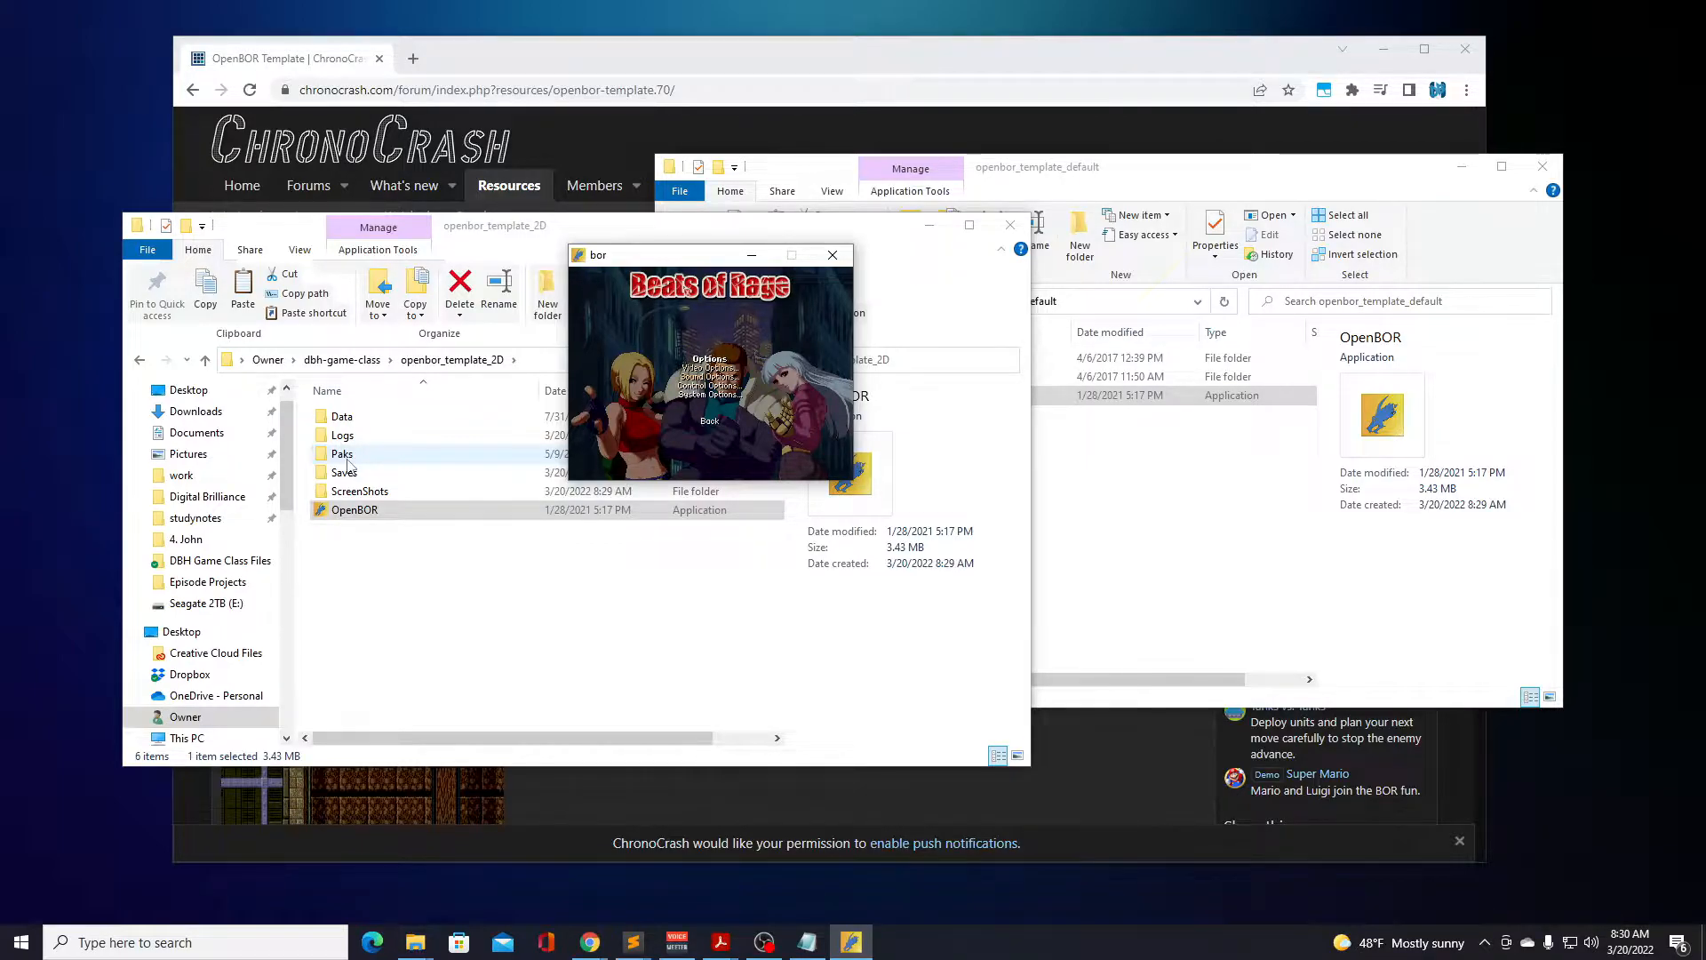
pyautogui.press('Return')
# Set the video scale to 2.50x - 800x600 and go back to the game options.
pyautogui.press('Down')
pyautogui.press('Down')
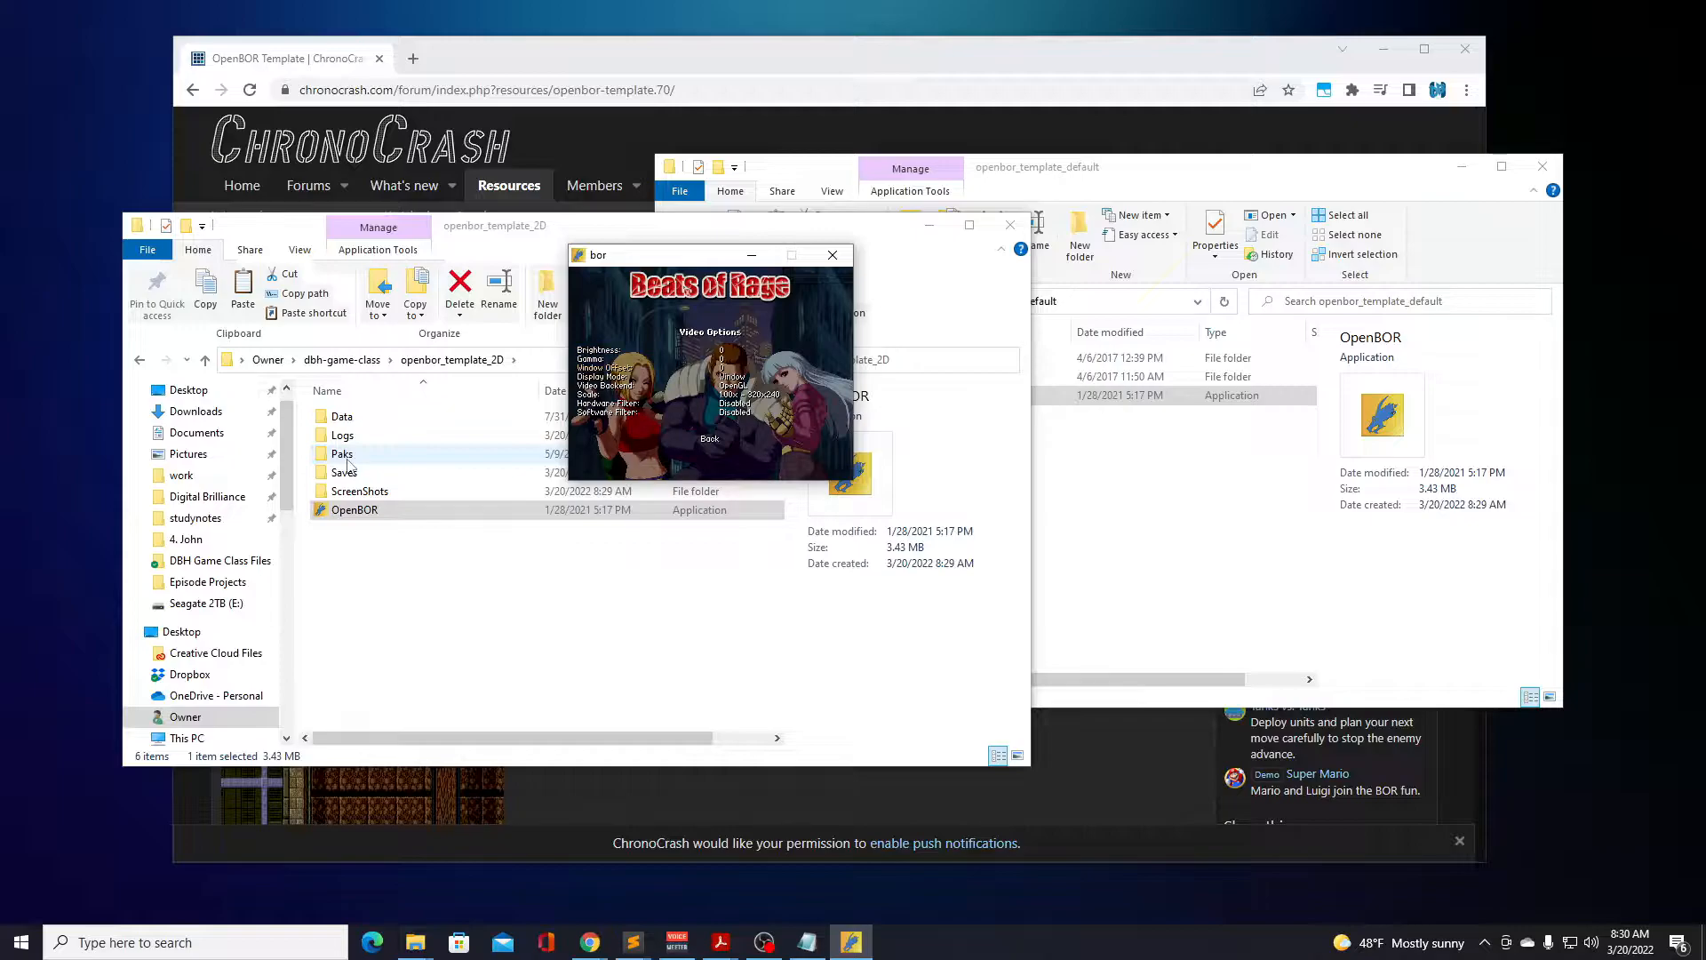
pyautogui.press('Right')
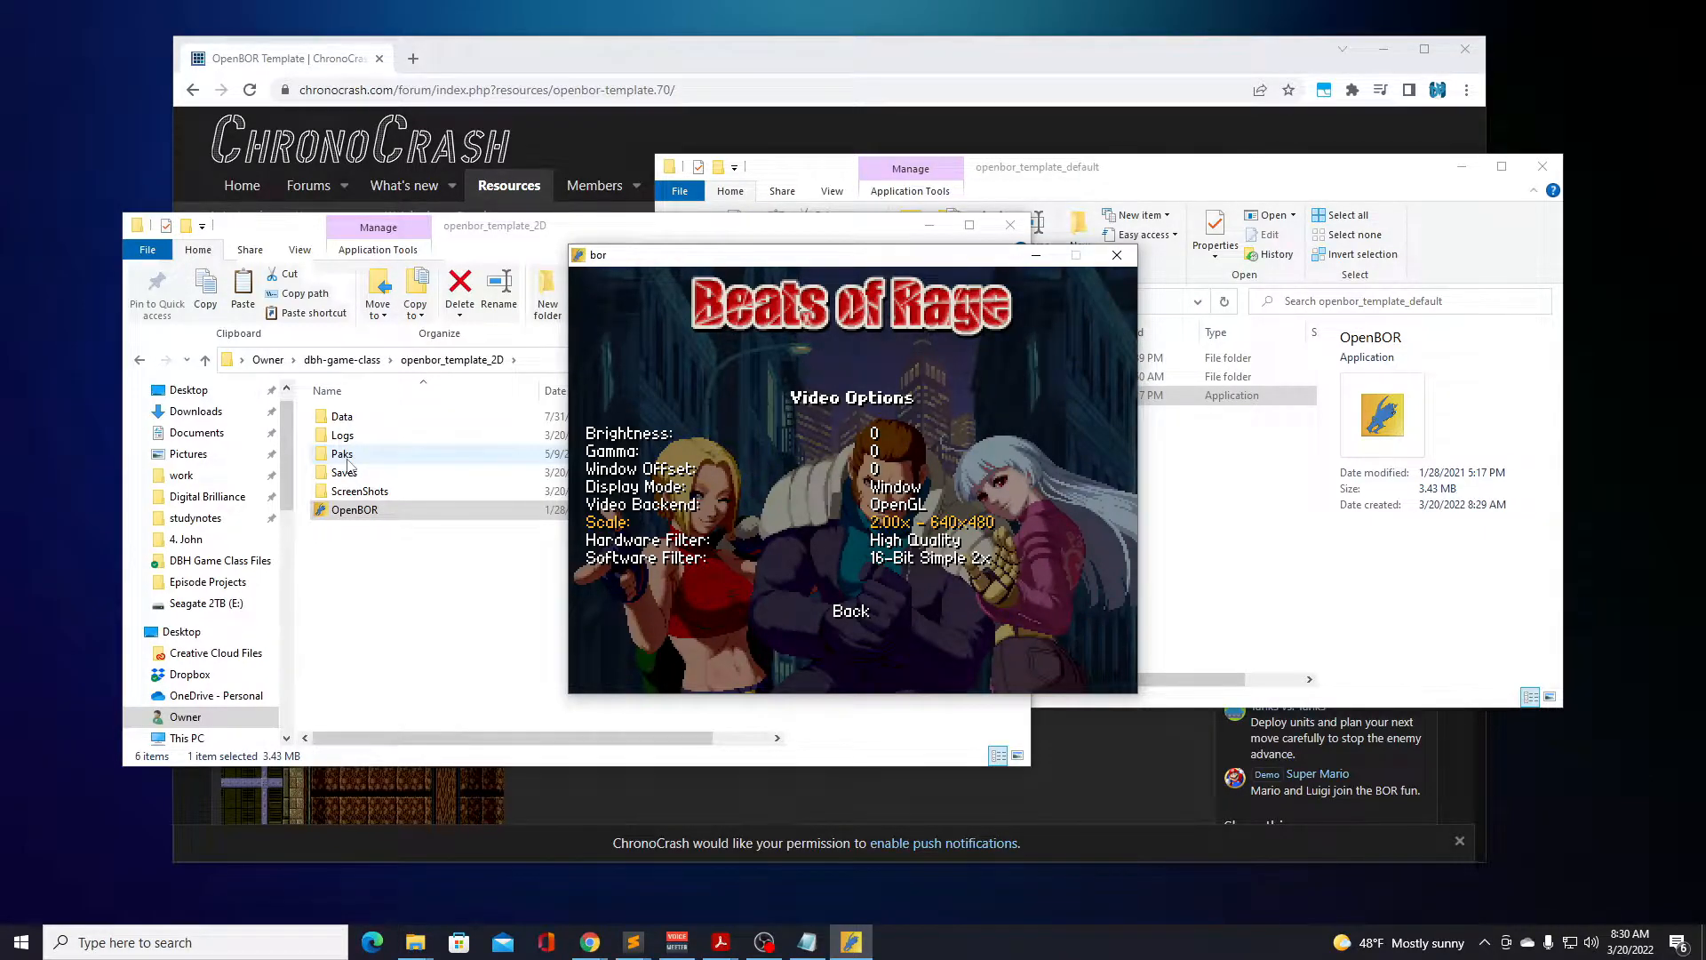
pyautogui.press('Down')
pyautogui.press('Down')
pyautogui.press('Down')
pyautogui.press('Down')
pyautogui.press('Up')
pyautogui.press('Up')
pyautogui.press('Up')
pyautogui.press('Up')
pyautogui.press('Right')
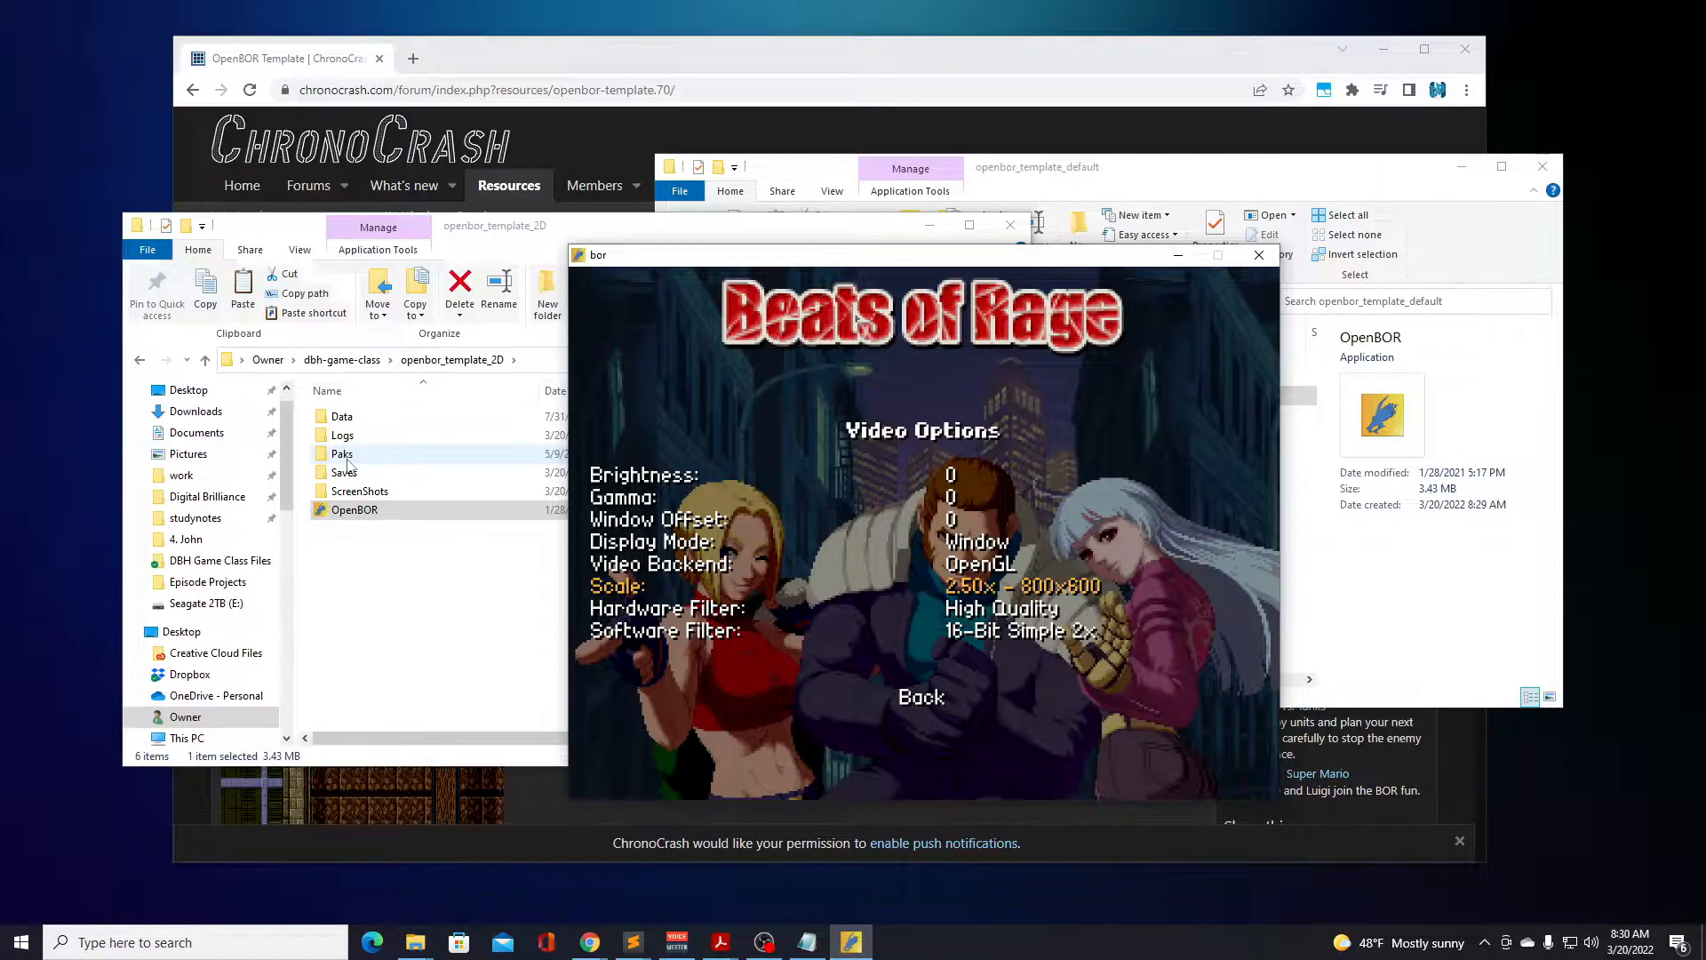
pyautogui.press('Down')
pyautogui.press('Down')
pyautogui.press('Down')
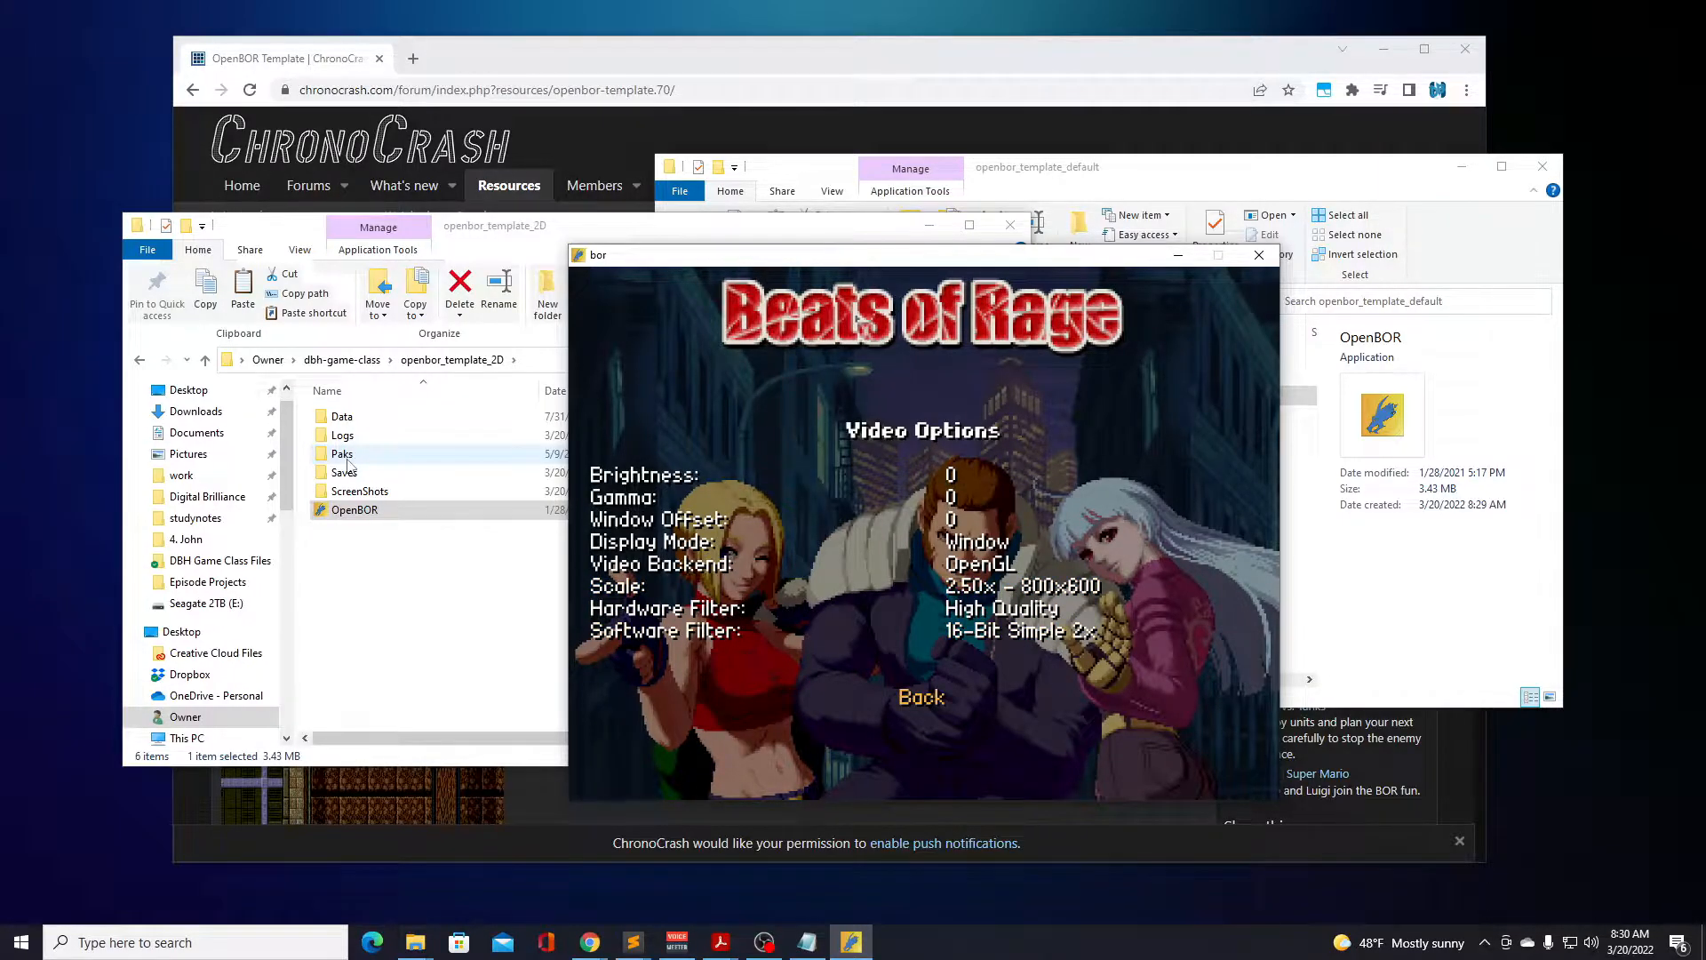
pyautogui.press('Return')
# Leave the game options and start a game from the main menu to reach the mode choice.
pyautogui.press('Return')
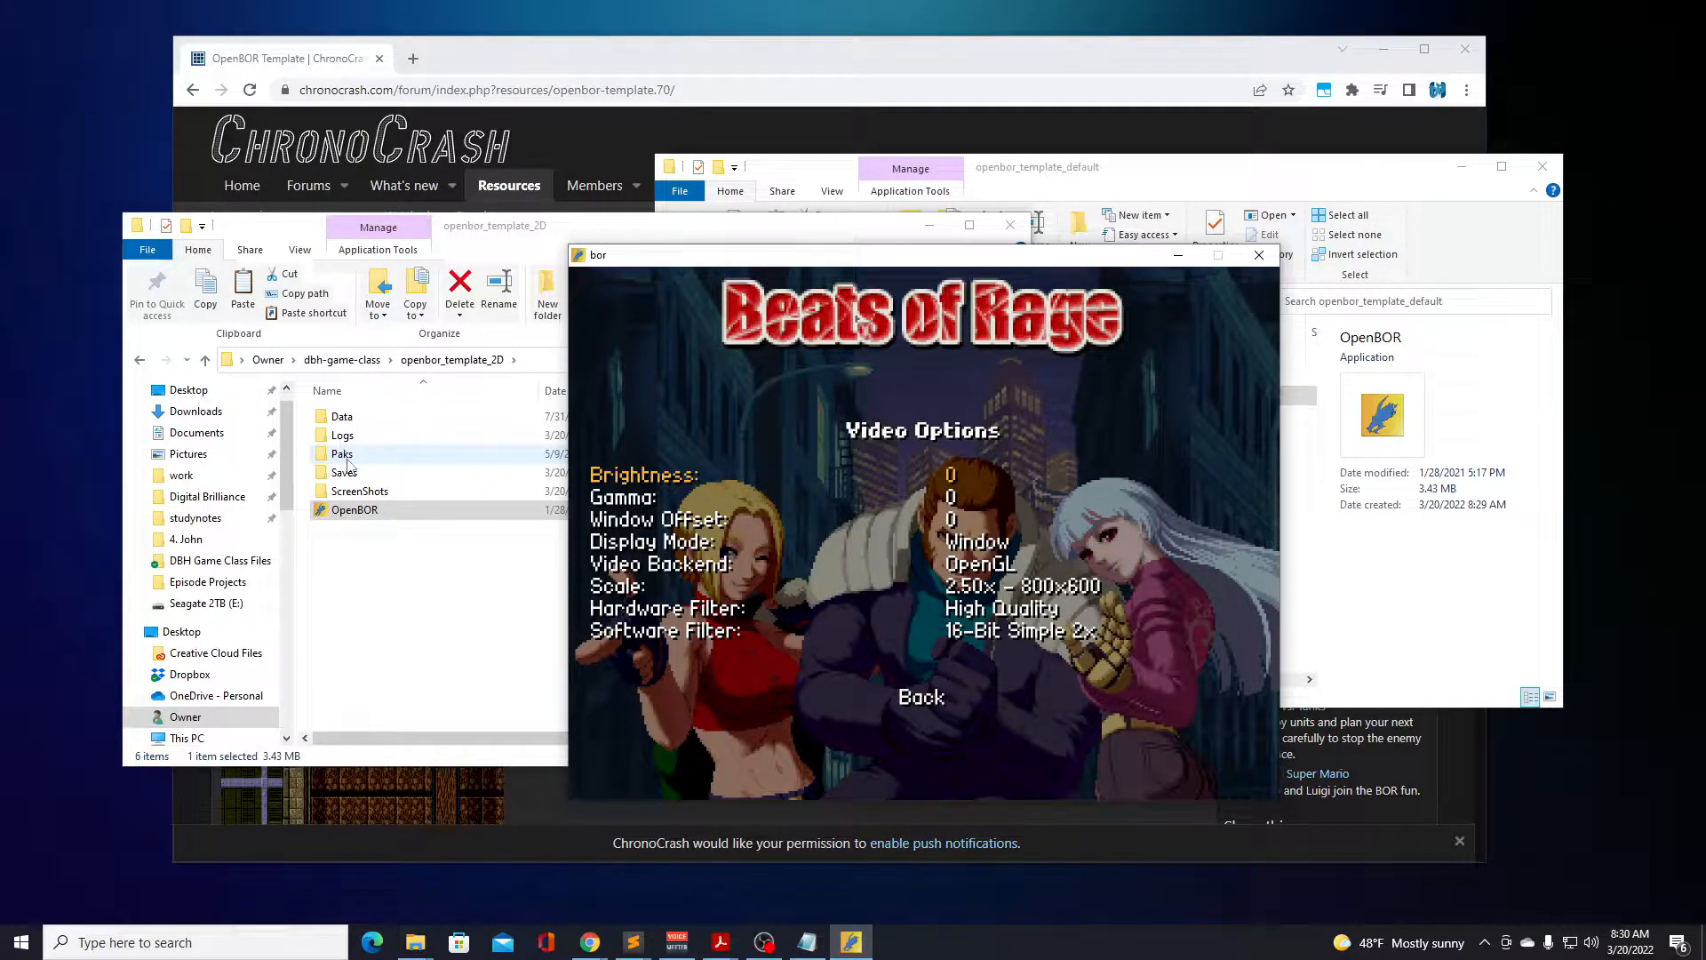
pyautogui.press('Up')
pyautogui.press('Up')
pyautogui.press('Down')
pyautogui.press('Return')
pyautogui.press('Up')
pyautogui.press('Return')
pyautogui.press('Up')
# Choose New Game and start the Subway Train game mode.
pyautogui.press('Return')
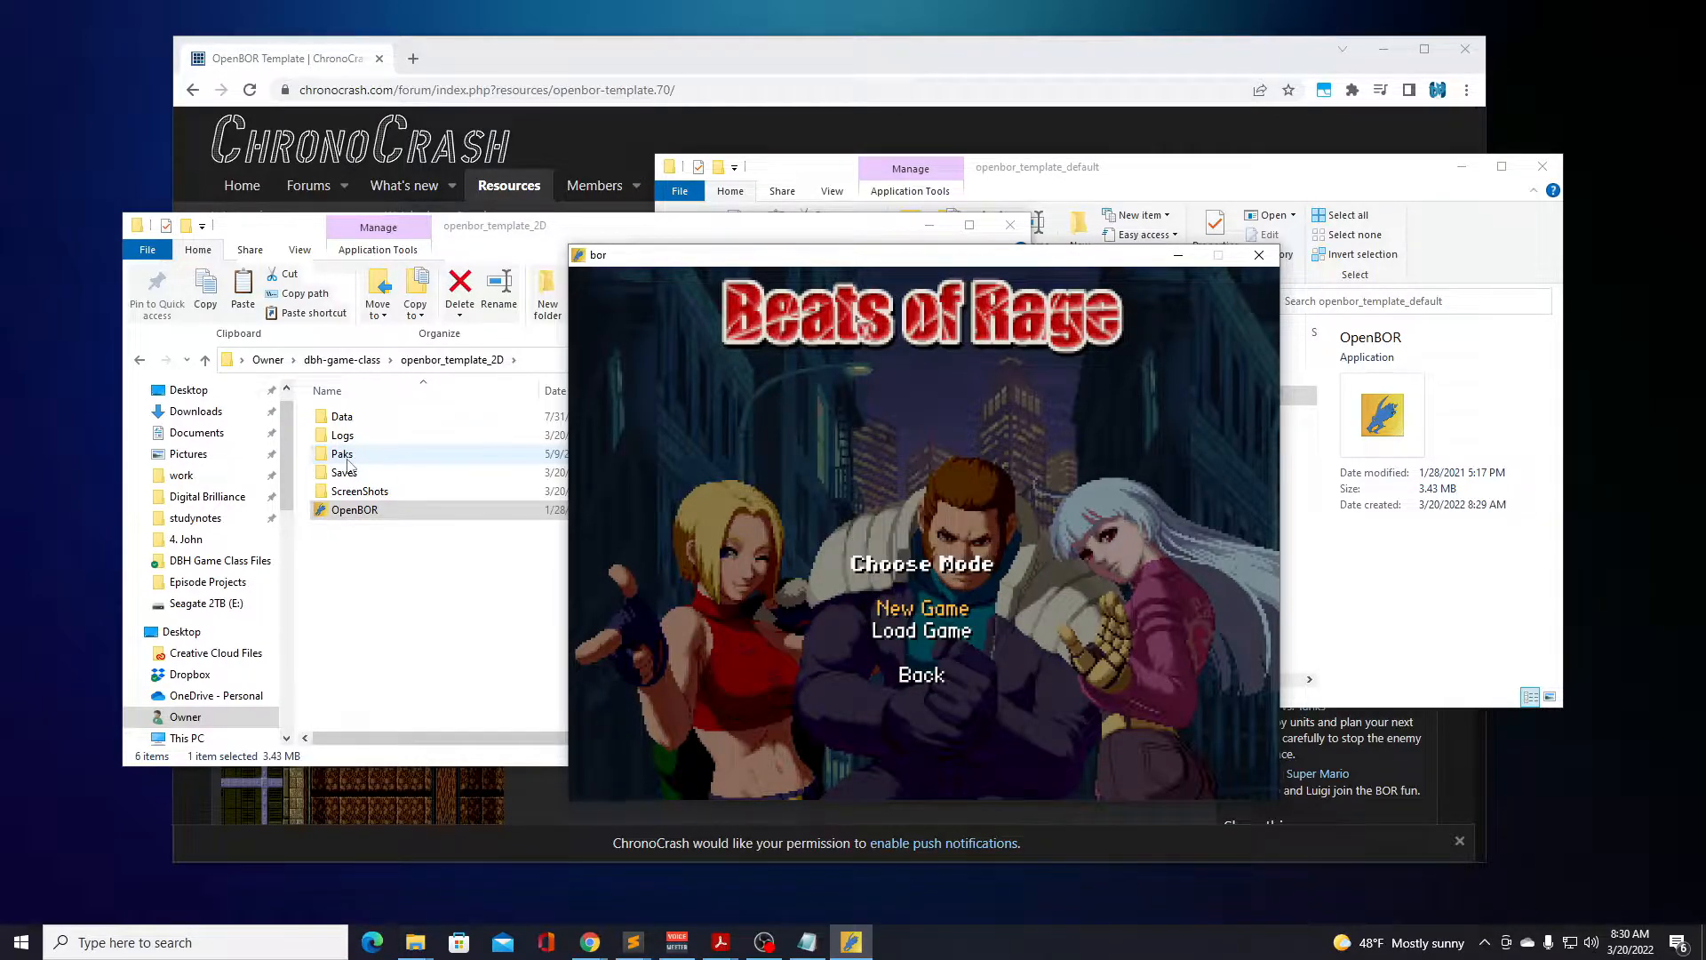
pyautogui.press('Return')
pyautogui.press('Down')
pyautogui.press('Down')
pyautogui.press('Down')
pyautogui.press('Down')
pyautogui.press('Down')
pyautogui.press('Down')
pyautogui.press('Down')
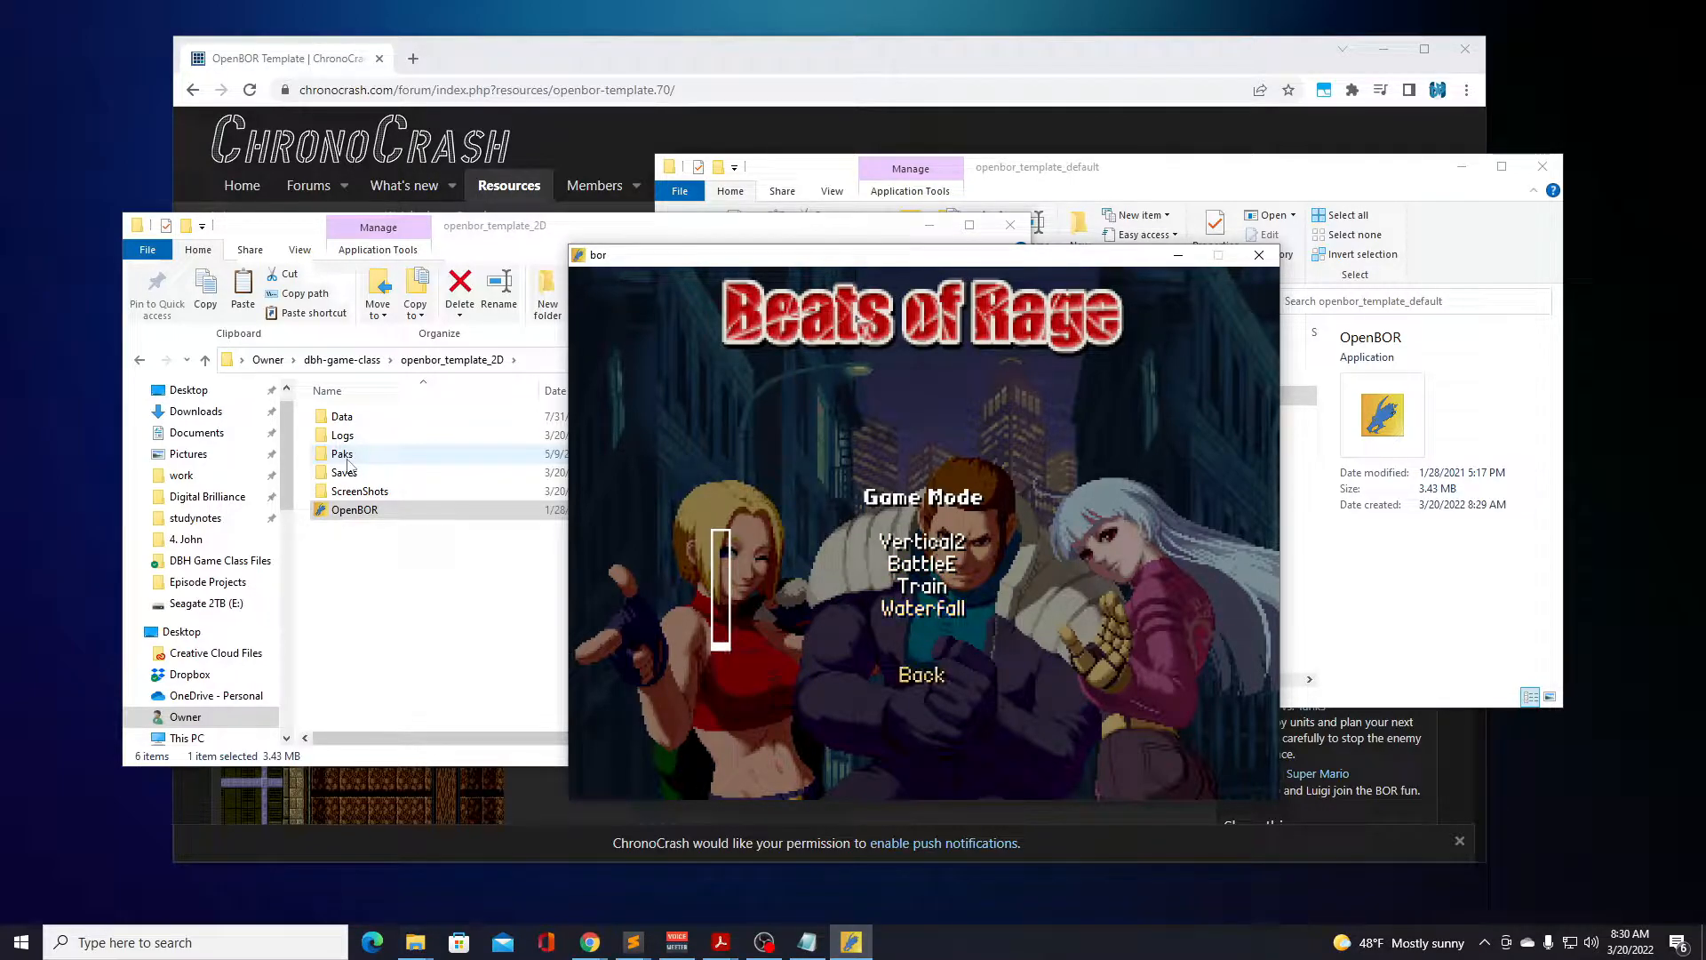
pyautogui.press('Up')
pyautogui.press('Up')
pyautogui.press('Up')
pyautogui.press('Up')
pyautogui.press('Up')
pyautogui.press('Up')
pyautogui.press('Up')
pyautogui.press('Up')
pyautogui.press('Down')
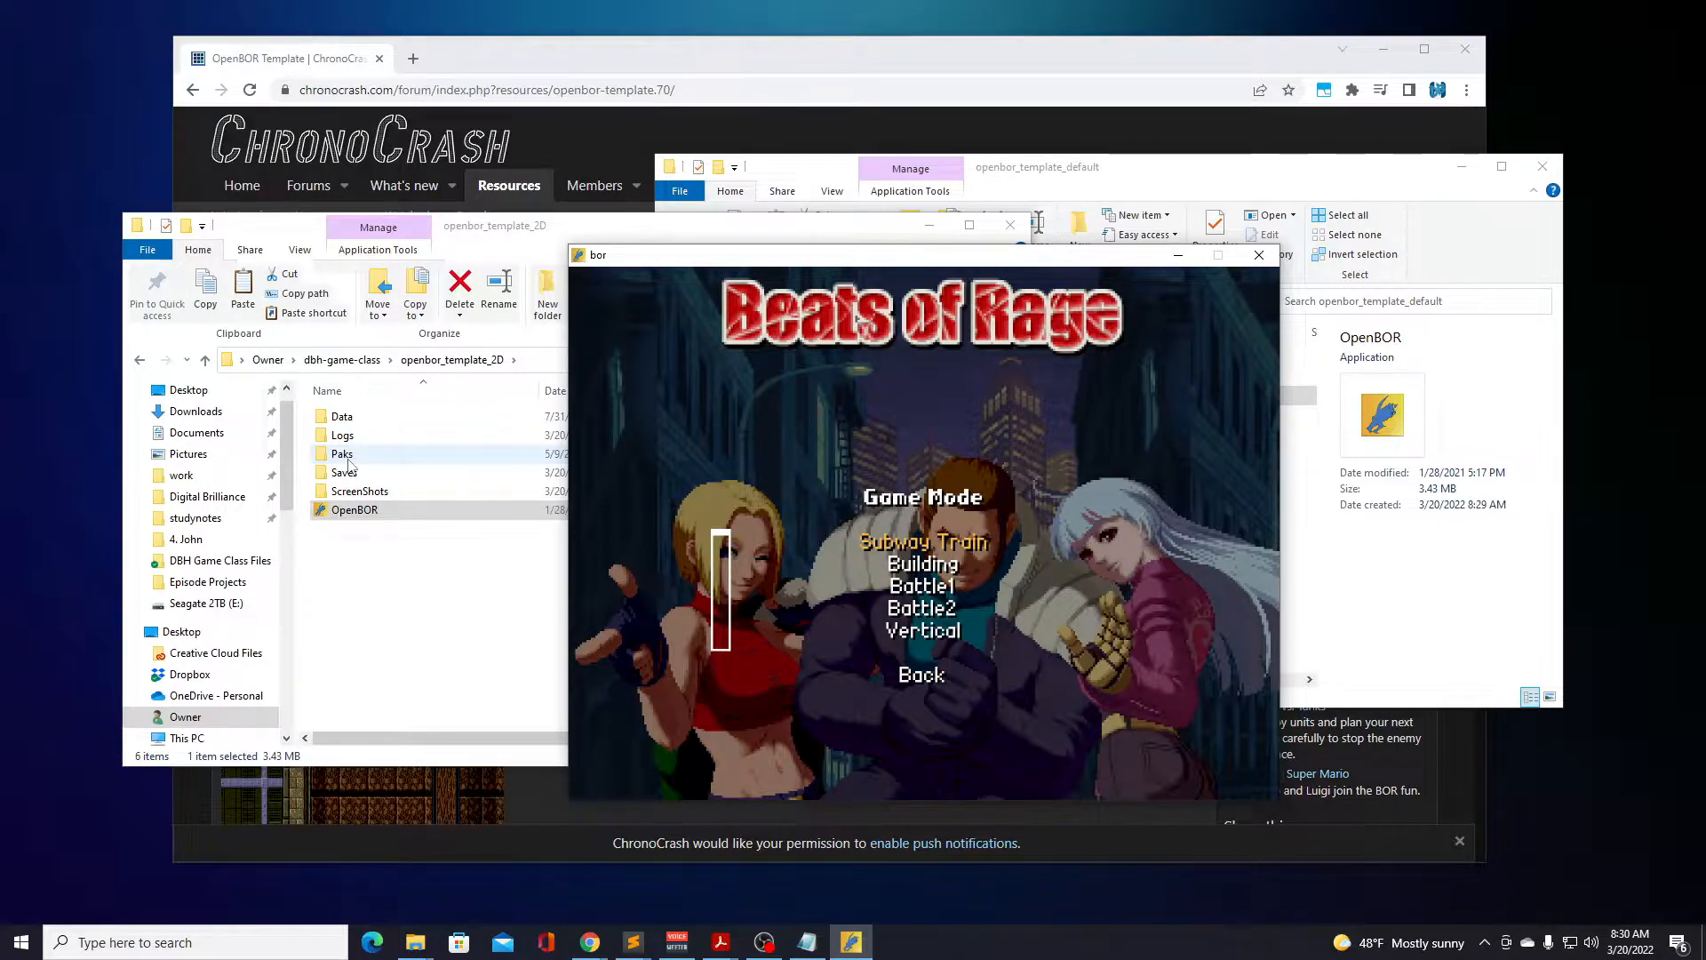
pyautogui.press('Return')
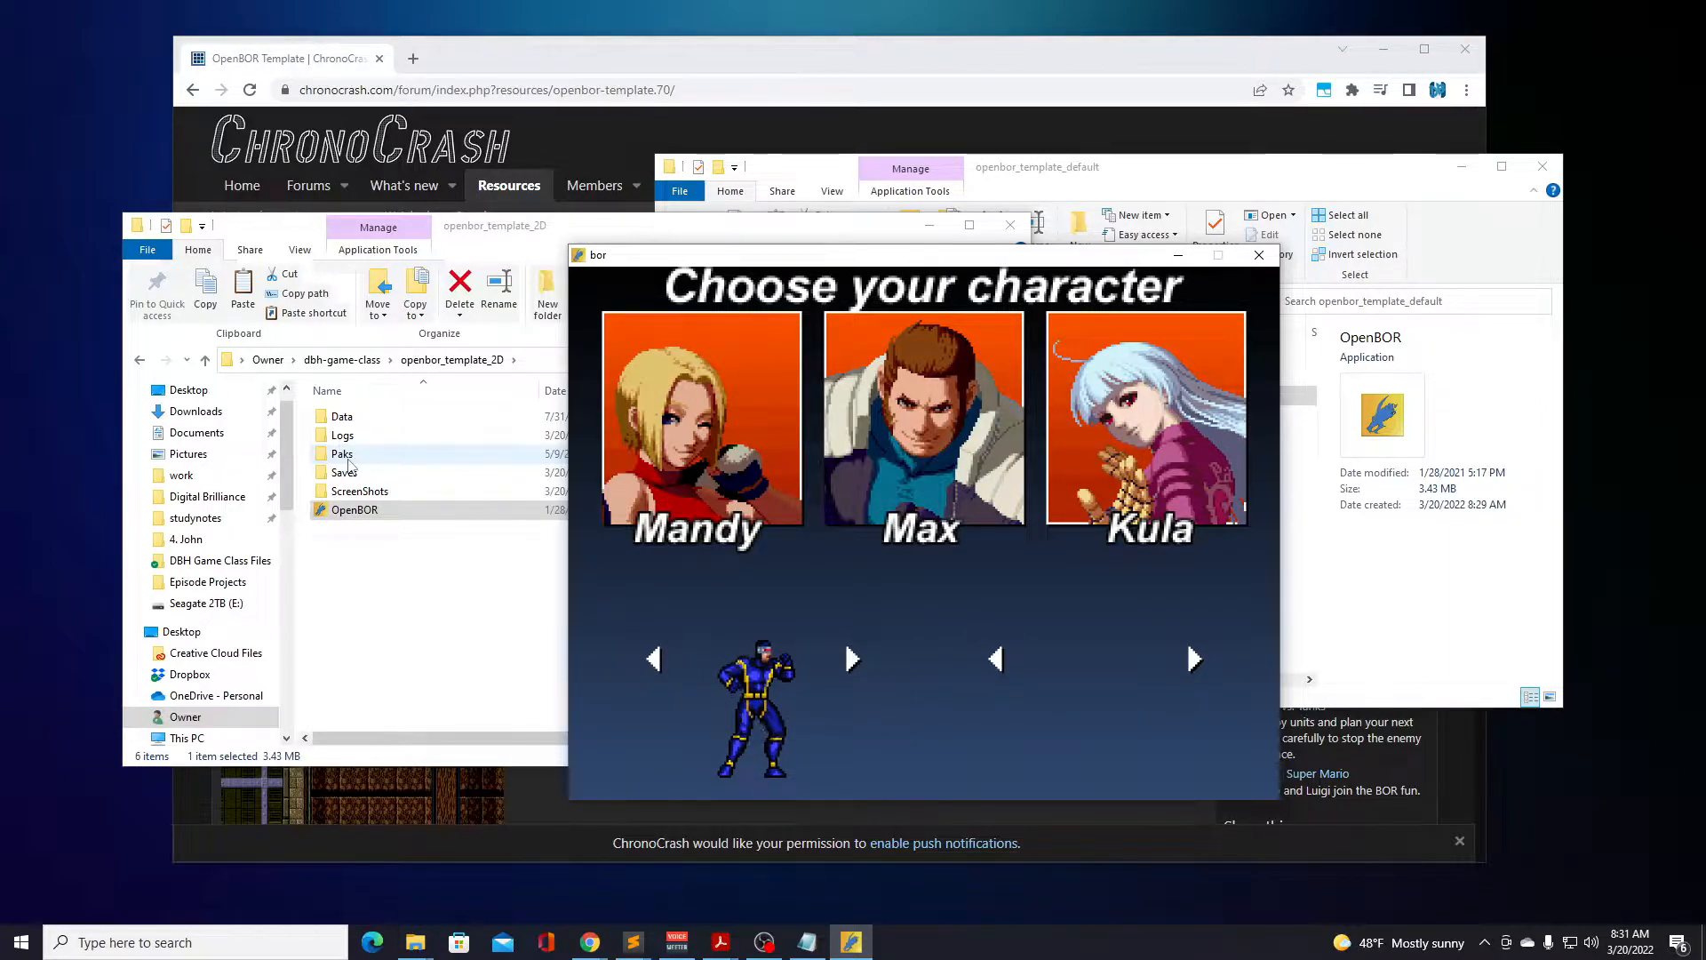
# Cycle through all the selectable fighters on the character selection screen.
pyautogui.press('Right')
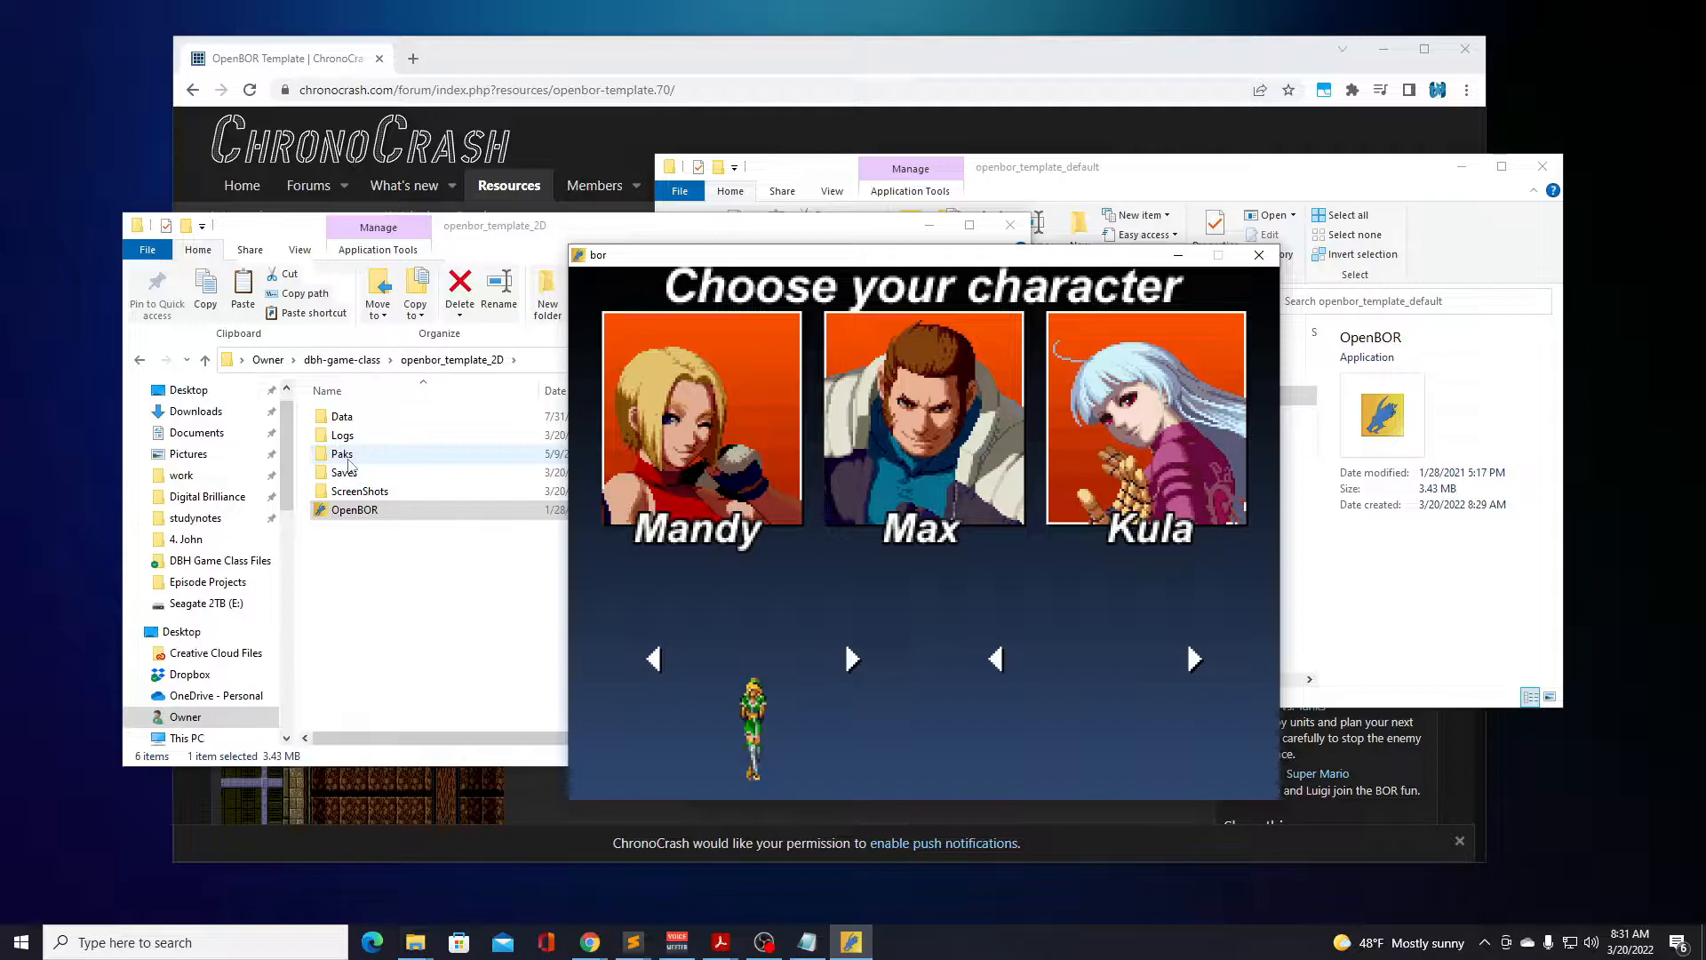
pyautogui.press('Right')
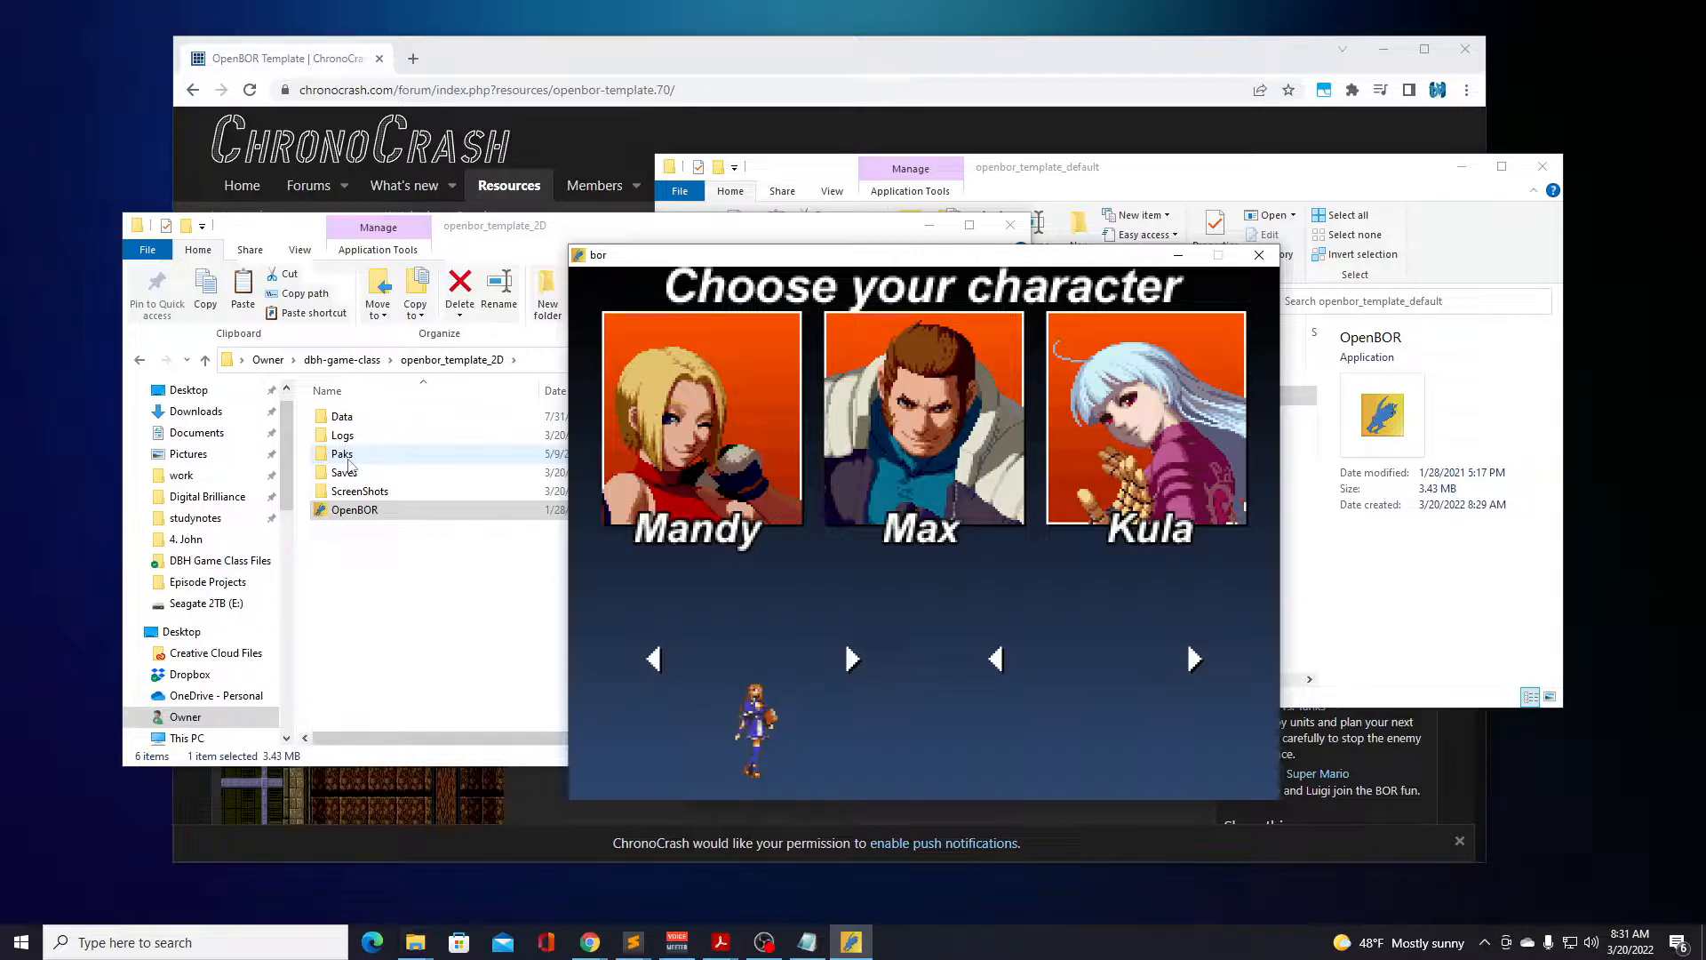
pyautogui.press('Right')
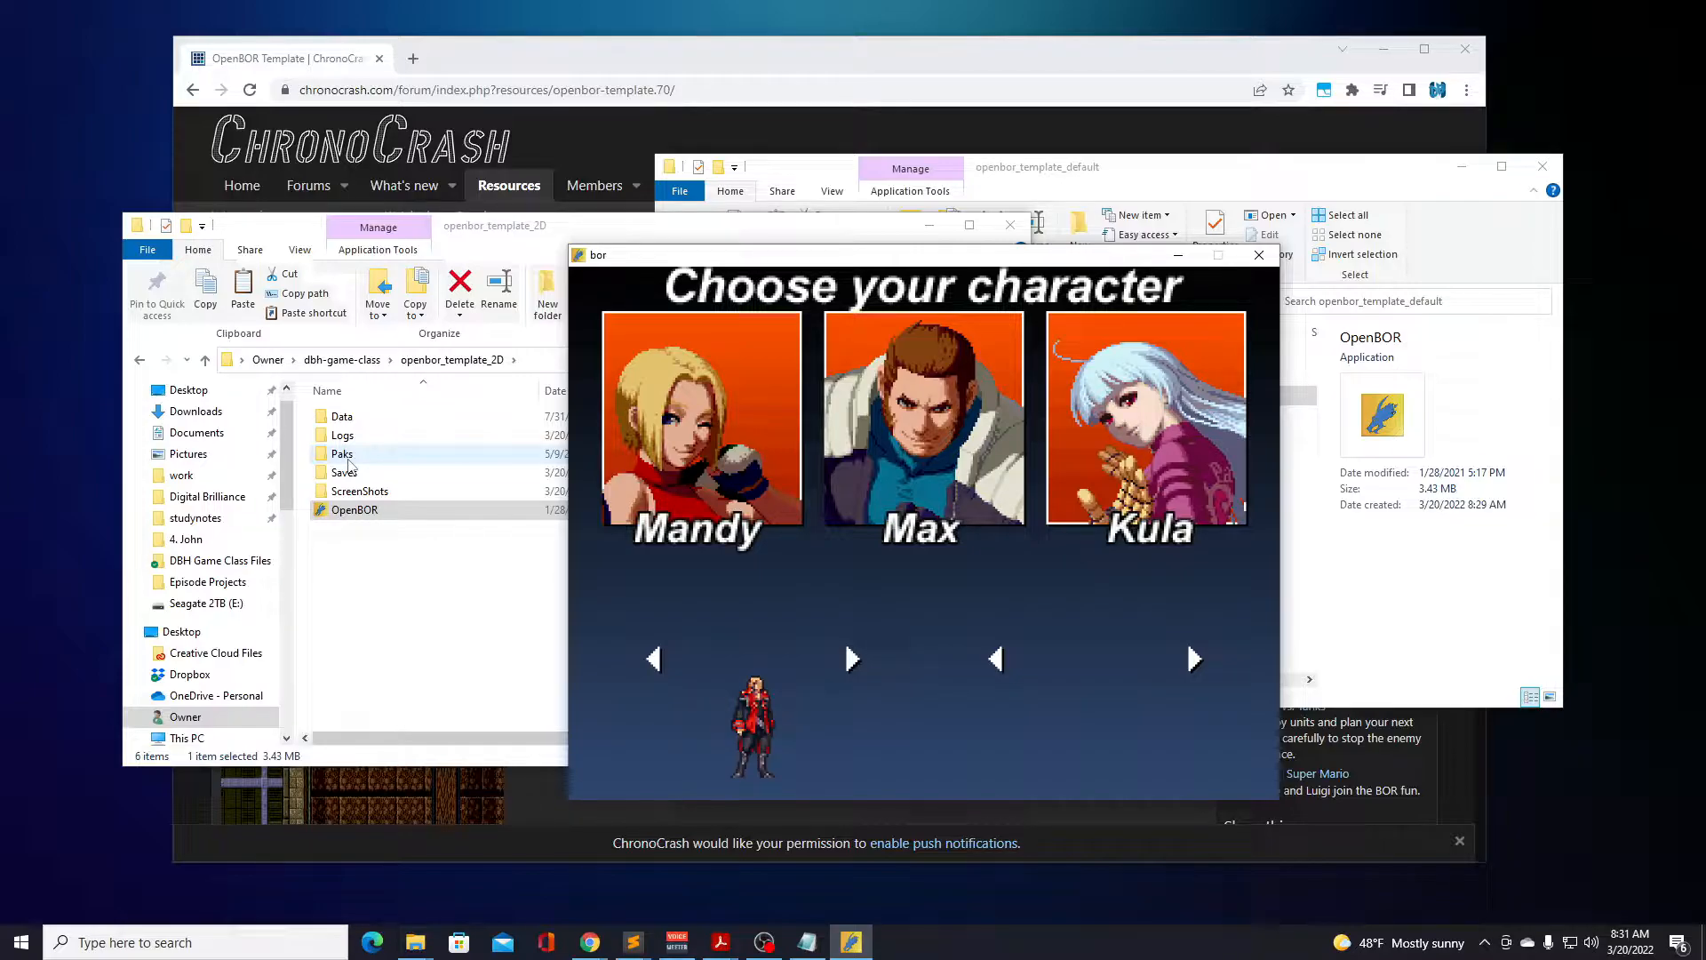
pyautogui.press('Right')
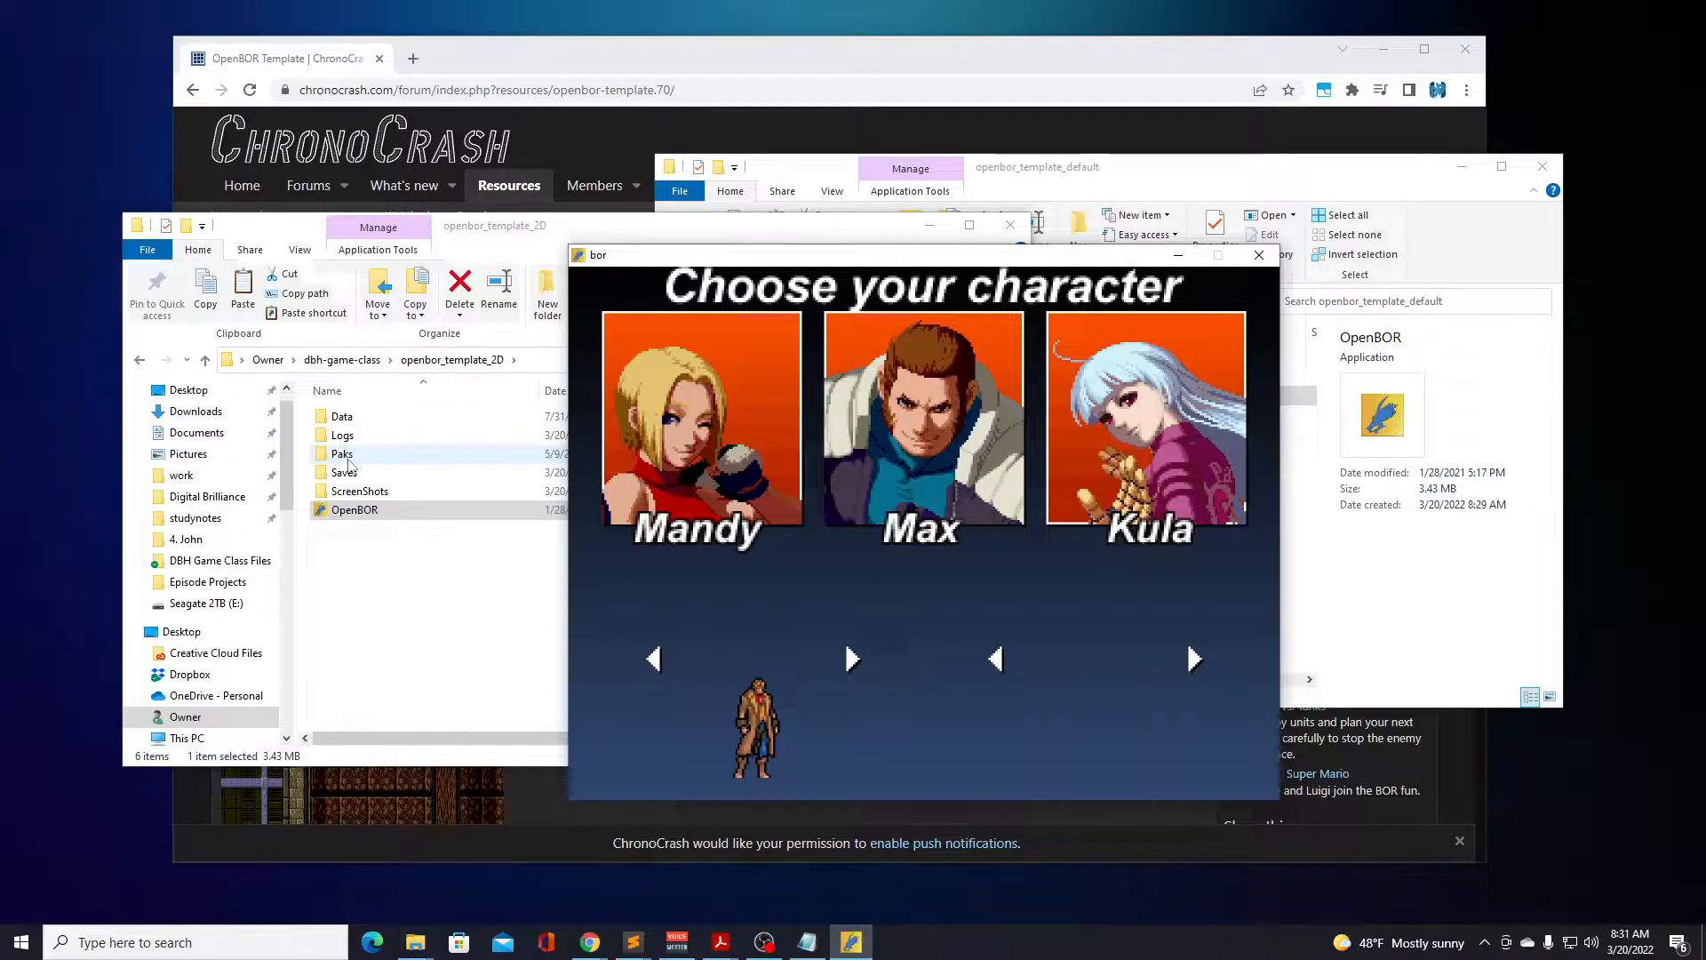
pyautogui.press('Right')
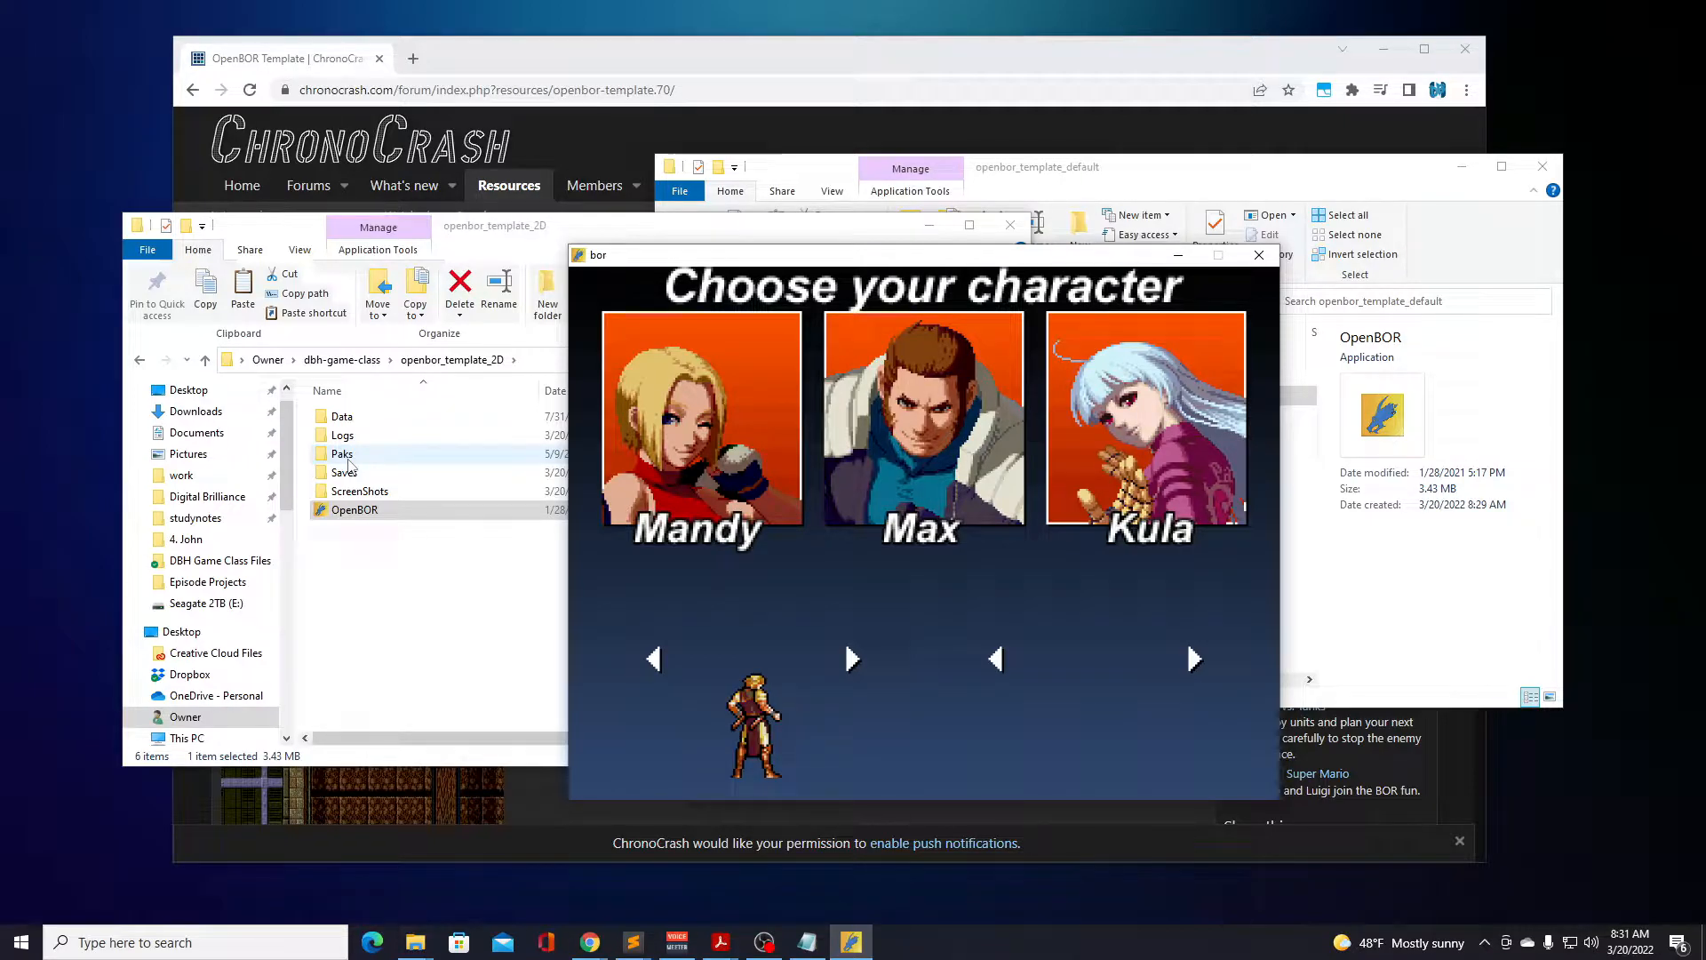
pyautogui.press('Right')
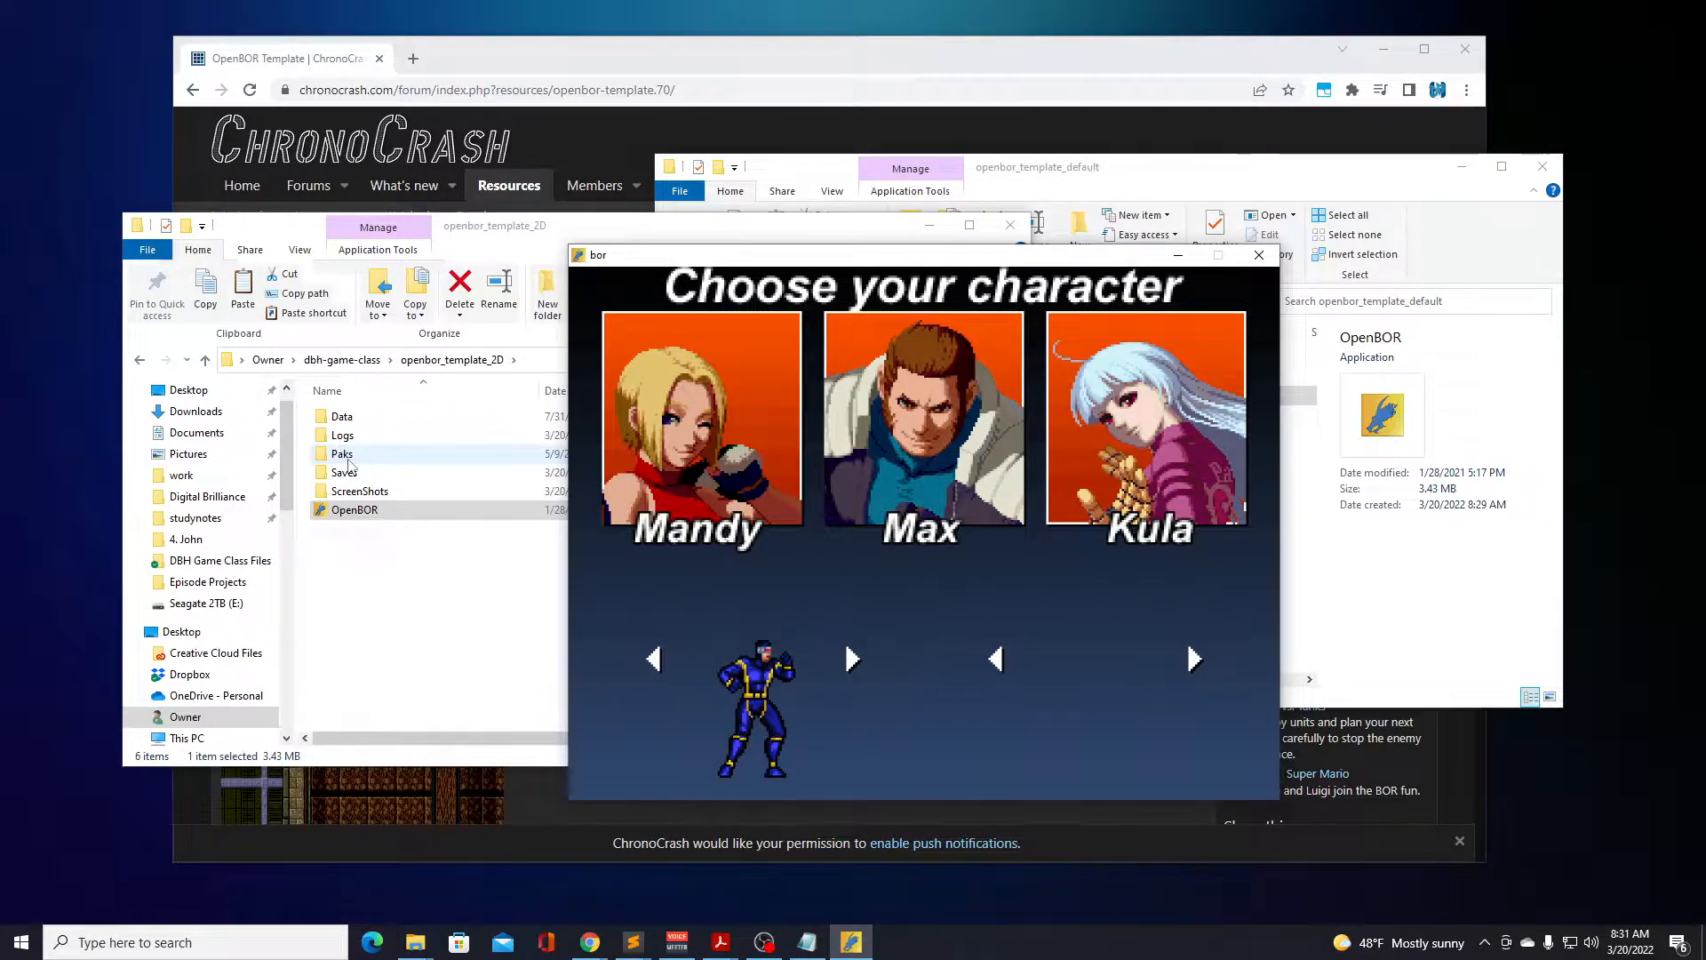
# Pick Julius Belmont, the fighter in the long brown coat, and start the Subway Train level.
pyautogui.press('Right')
pyautogui.press('Right')
pyautogui.press('Right')
pyautogui.press('Right')
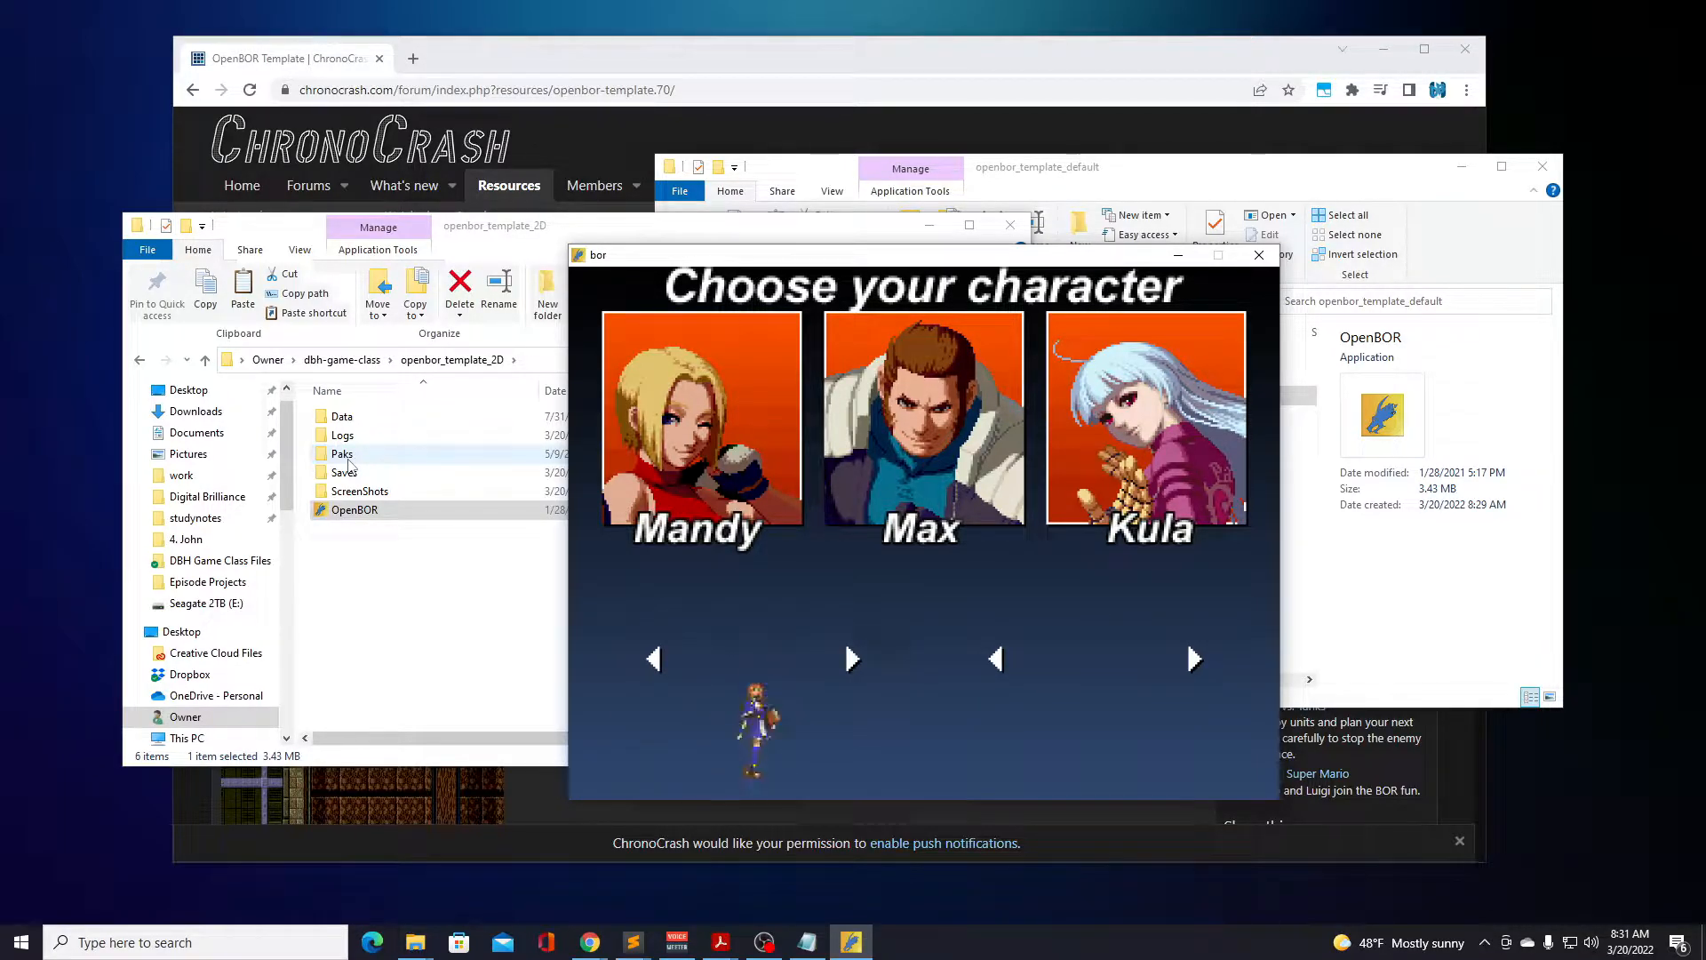
pyautogui.press('Right')
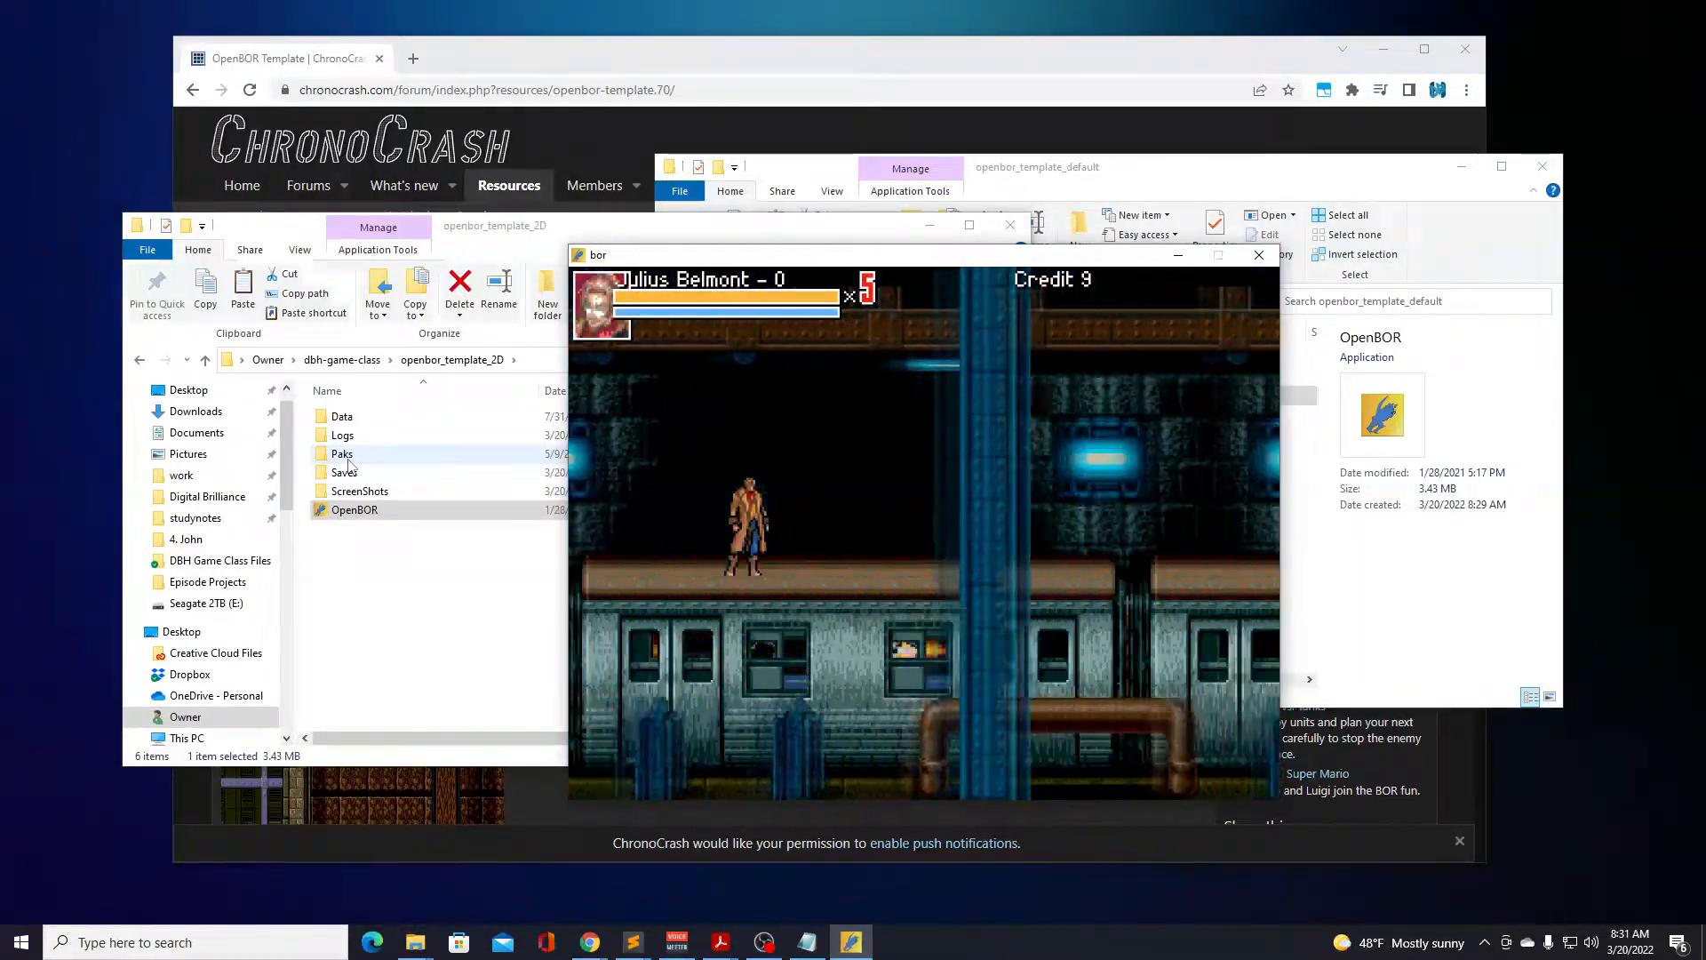
# Run and jump back and forth along the subway train roof with Julius Belmont.
pyautogui.press('d')
pyautogui.press('Right')
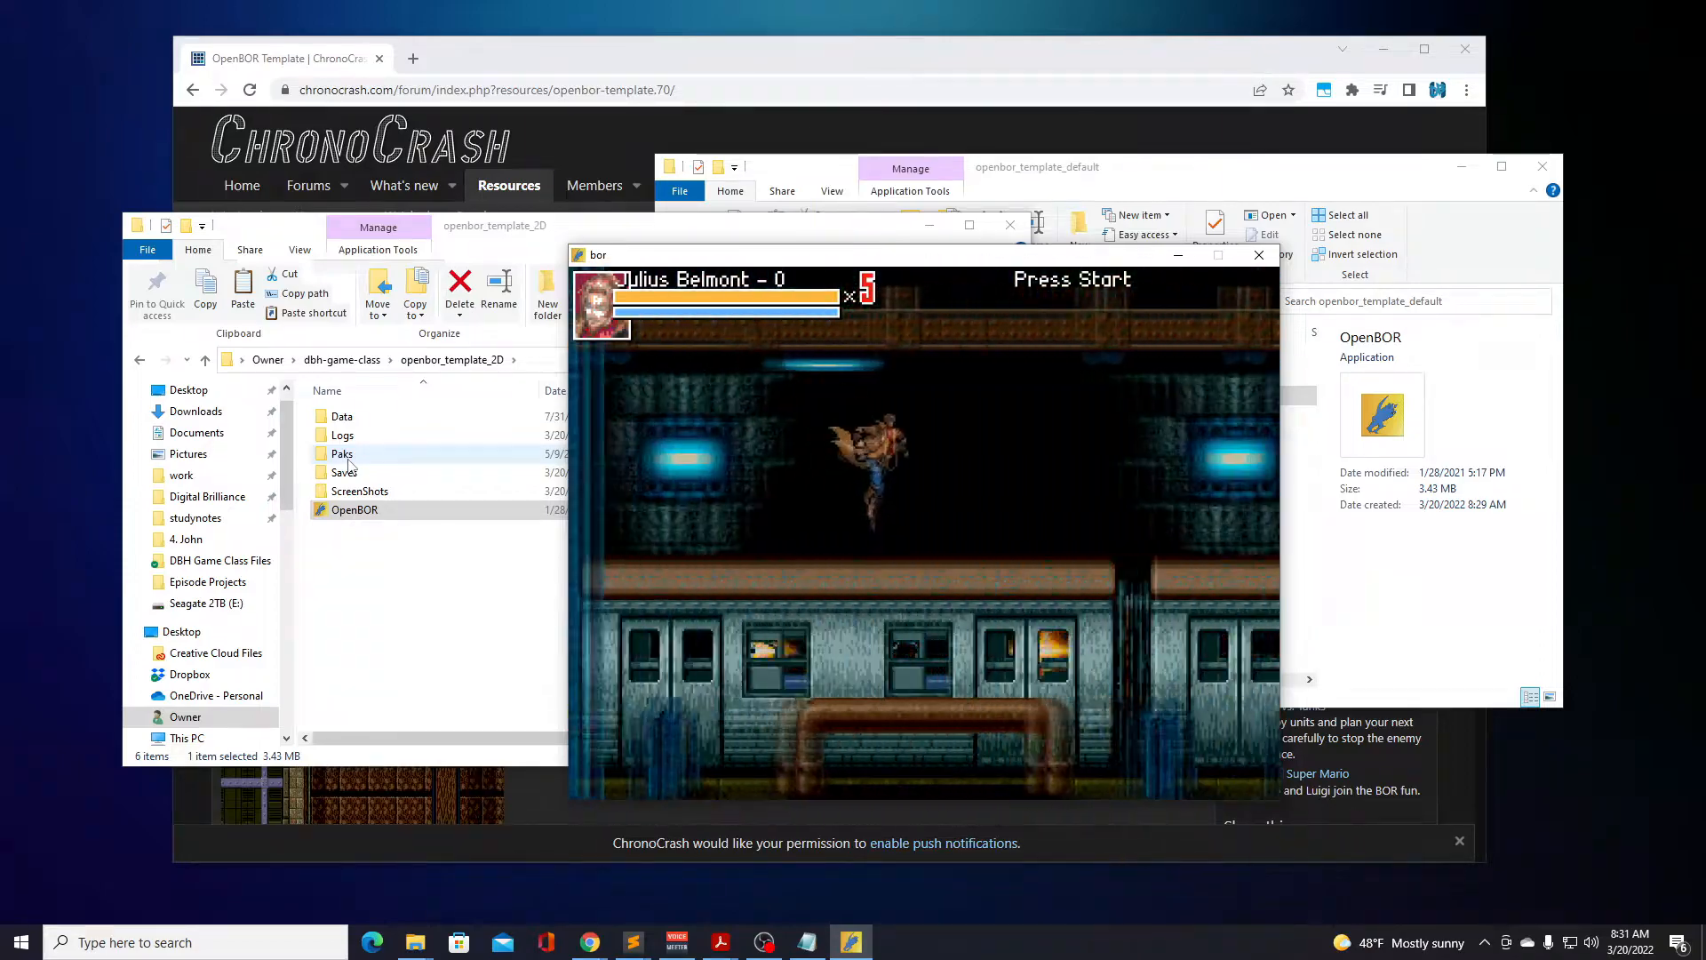
pyautogui.press('d')
pyautogui.press('Left')
pyautogui.press('d')
pyautogui.press('Right')
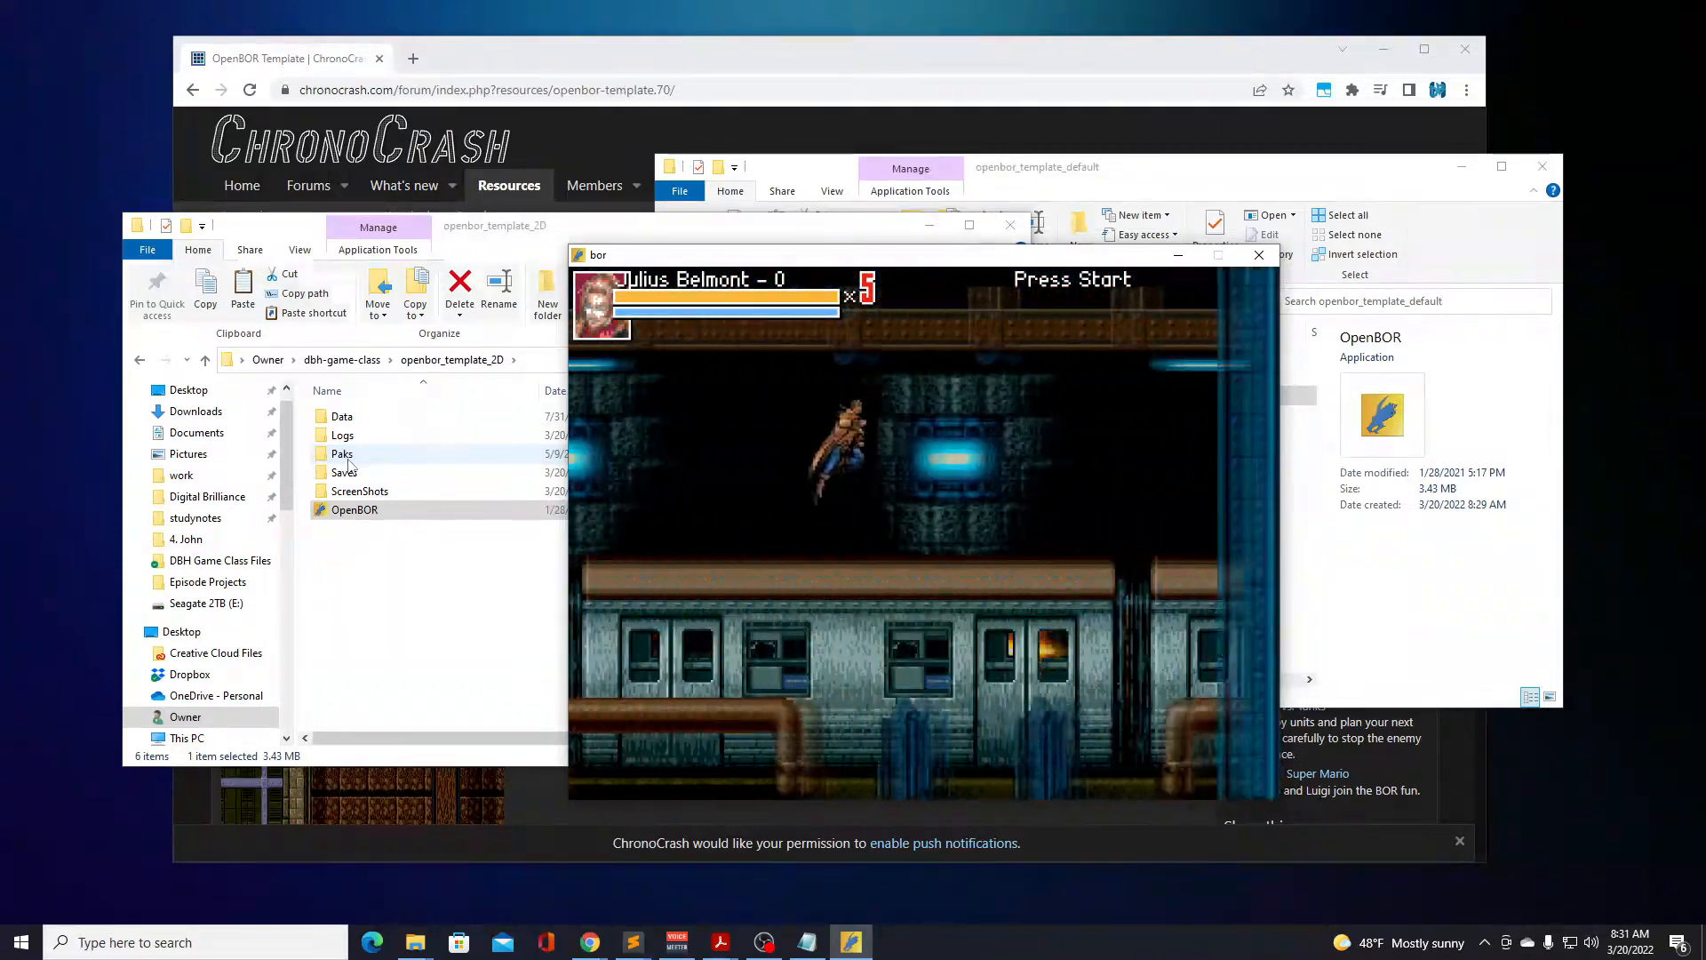
pyautogui.press('d')
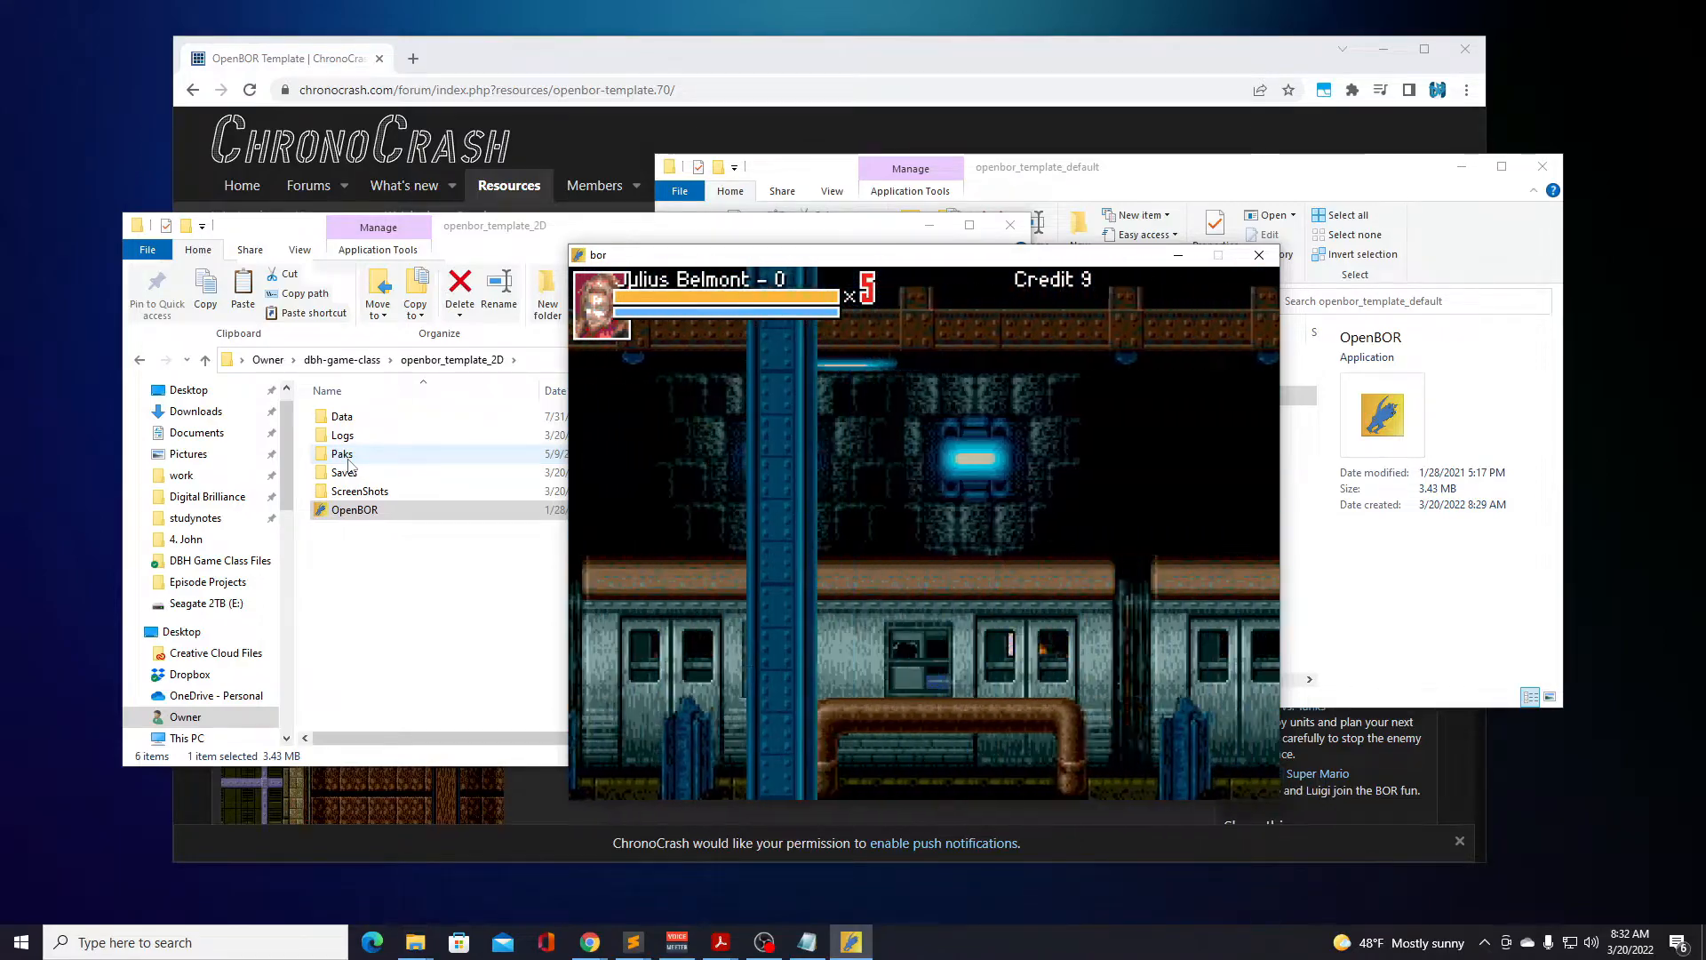
# Test Julius Belmont's double jump and his attacks in both directions on the train roof.
pyautogui.press('d')
pyautogui.press('d')
pyautogui.press('Right')
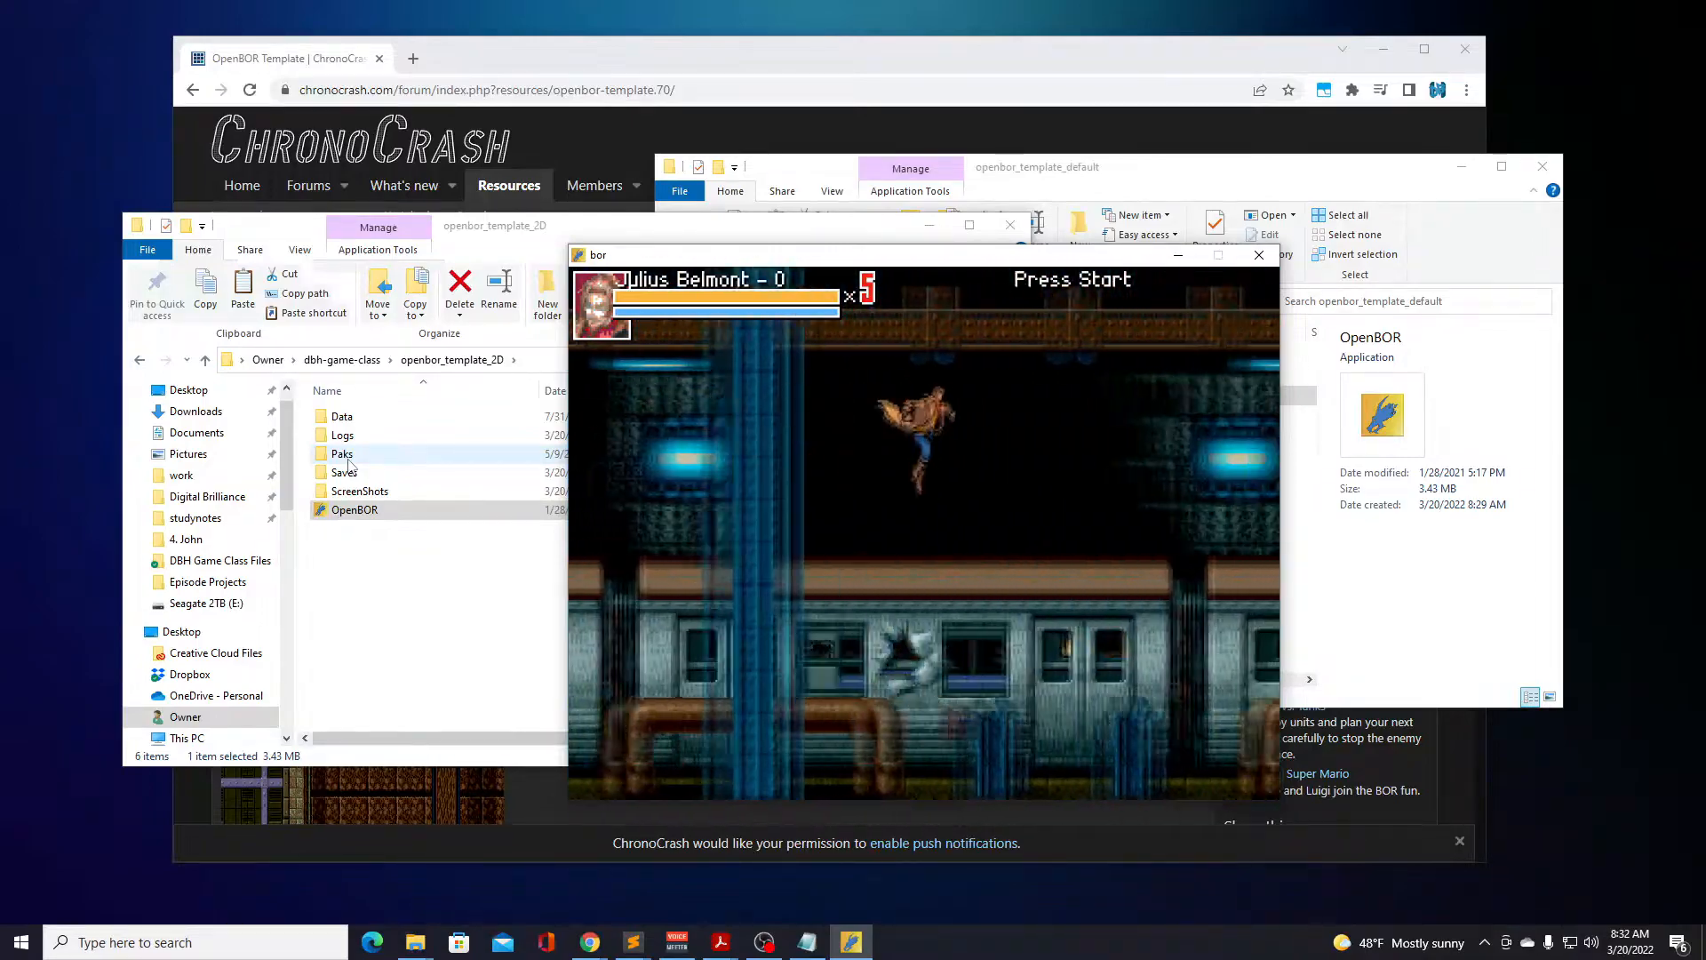
pyautogui.press('d')
pyautogui.press('Left')
pyautogui.press('a')
pyautogui.press('Right')
pyautogui.press('a')
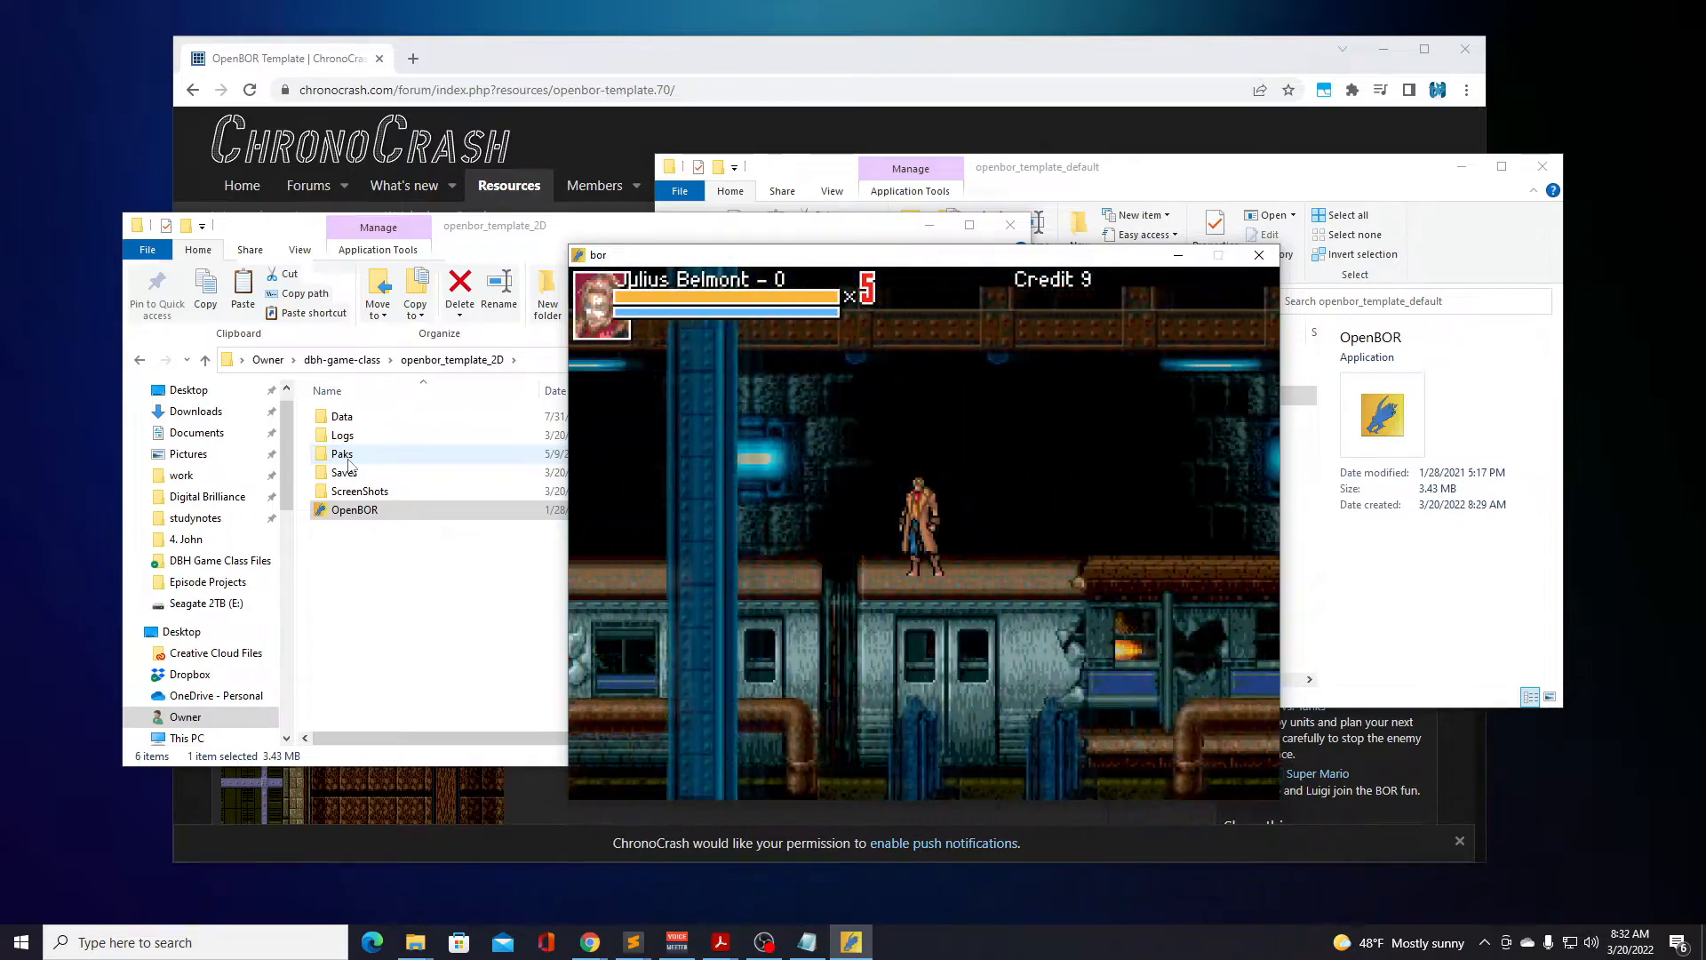
# Advance Julius Belmont along the train past the winged enemies and over the broken train car.
pyautogui.press('d')
pyautogui.press('Right')
pyautogui.press('Right')
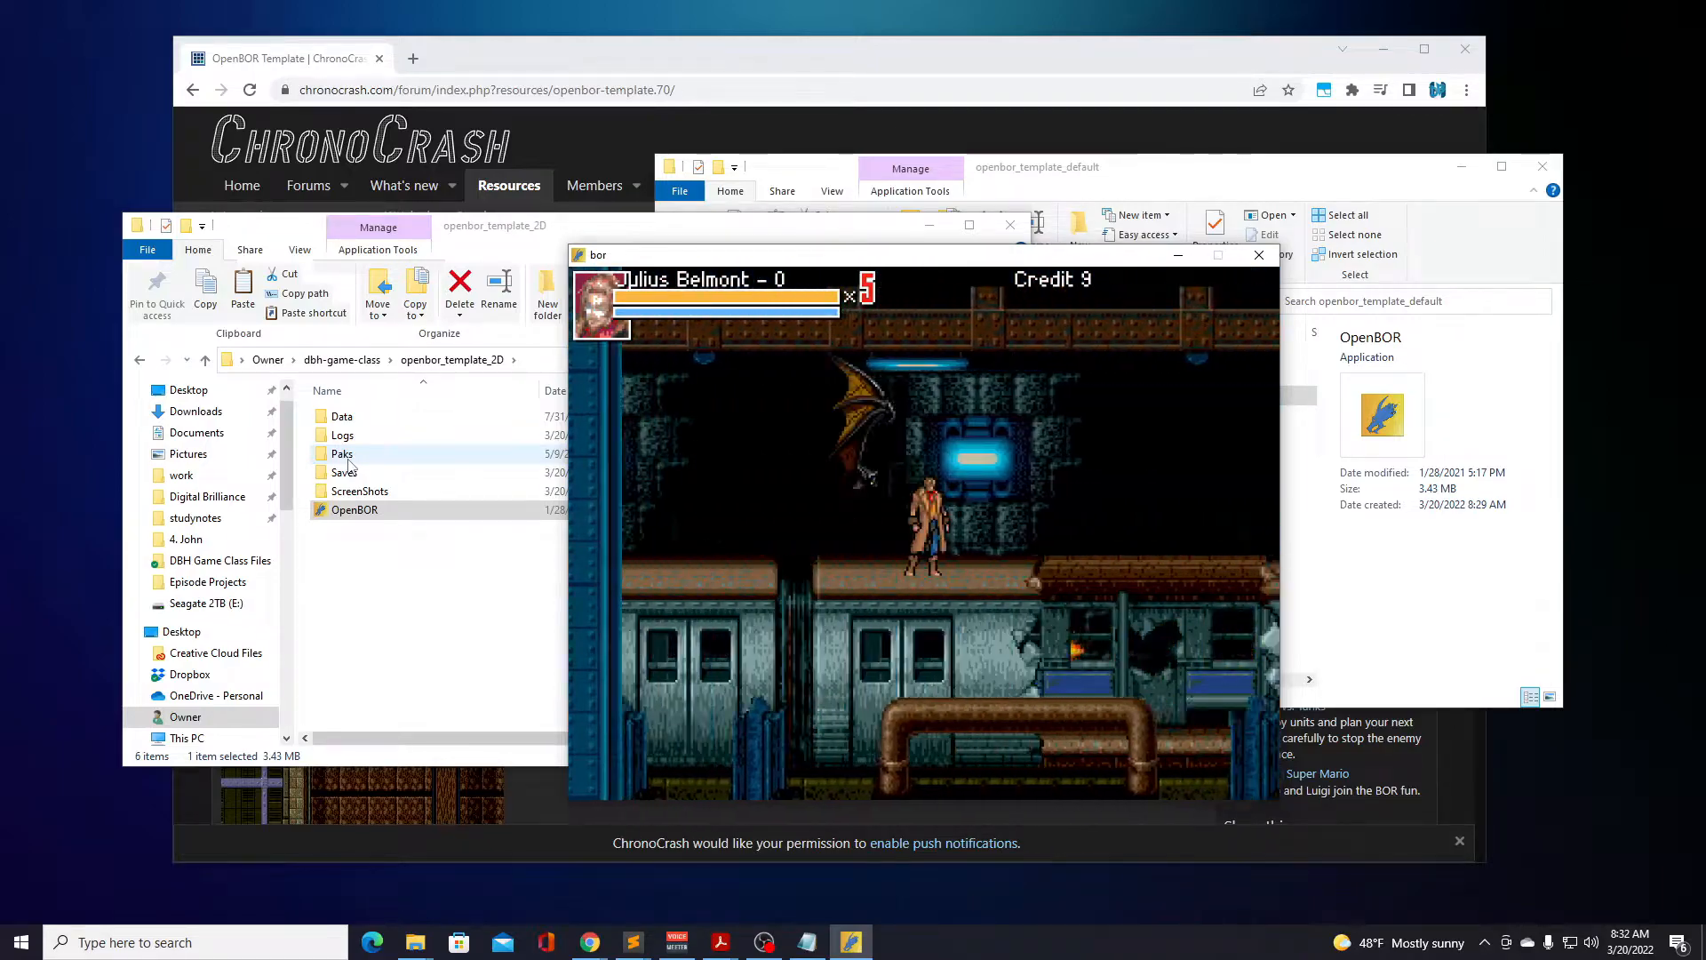
pyautogui.press('Right')
pyautogui.press('Right')
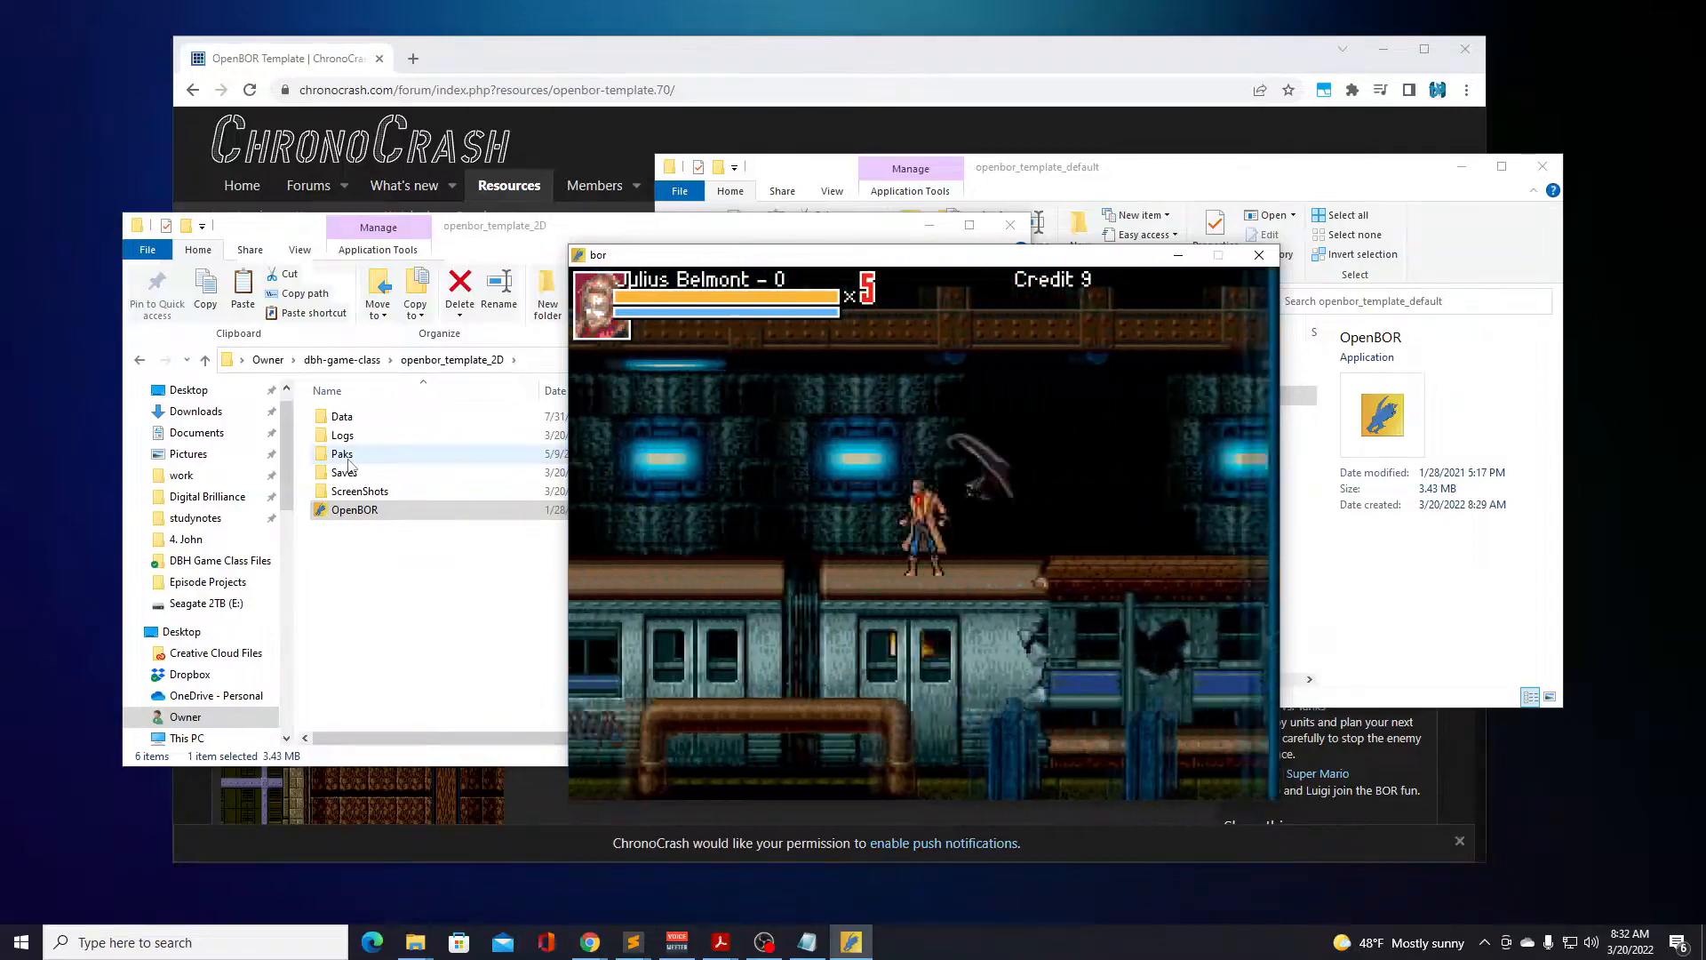
pyautogui.press('Right')
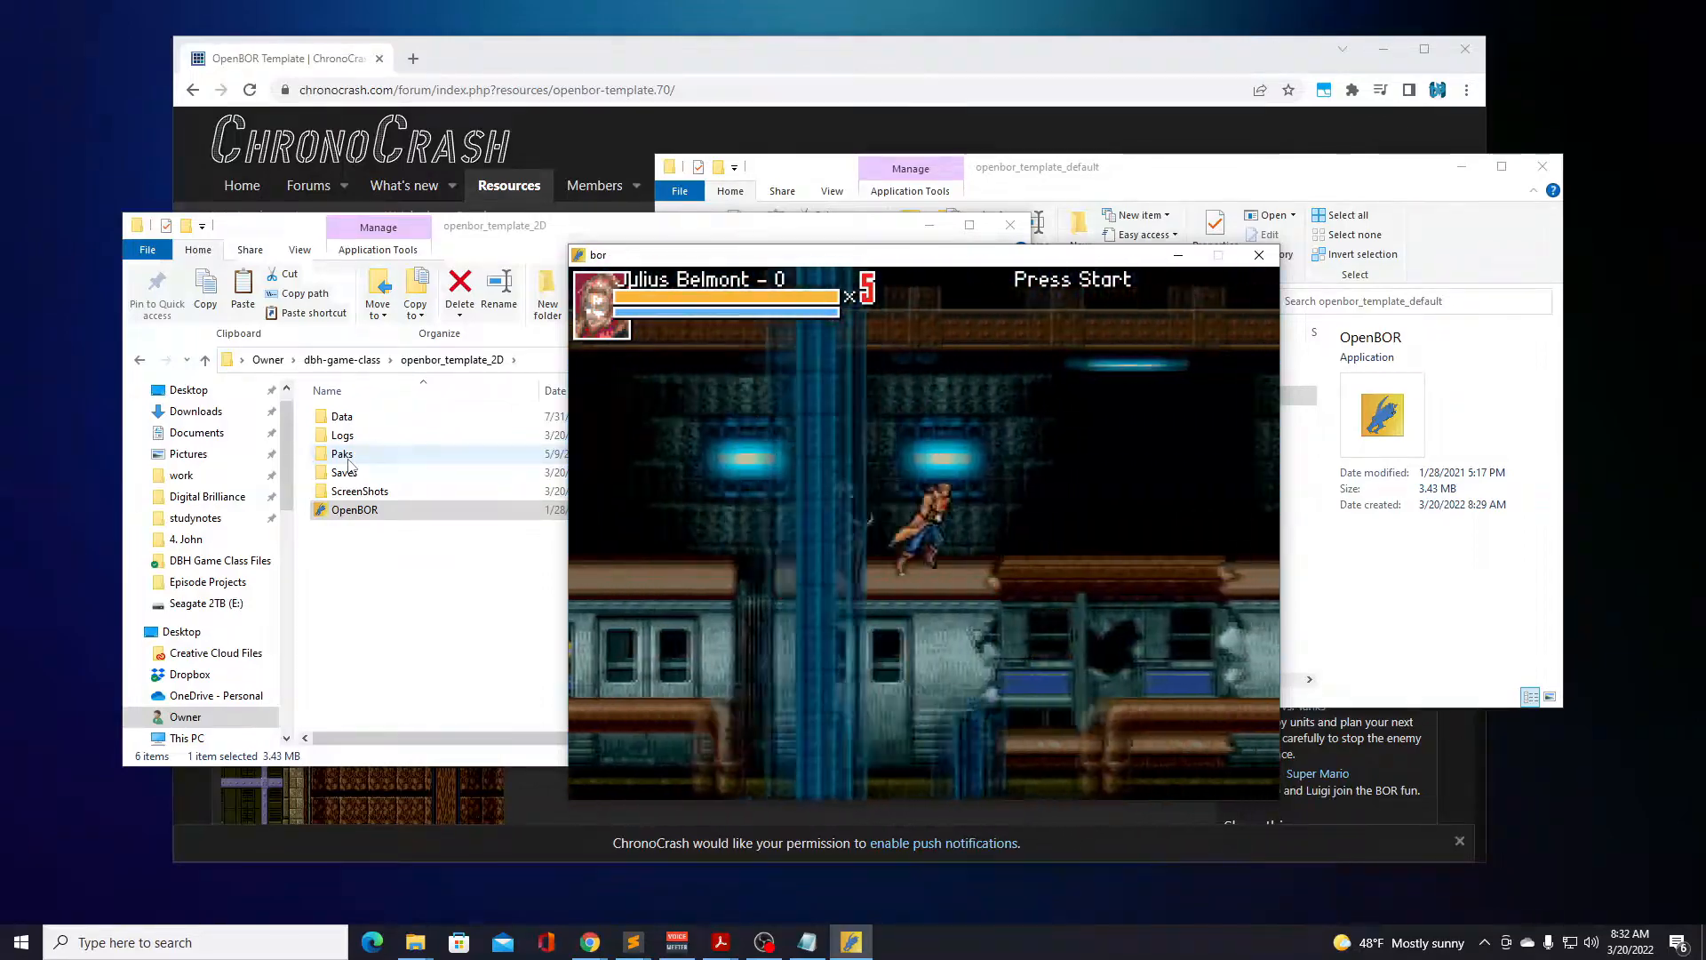
pyautogui.press('Right')
pyautogui.press('Right')
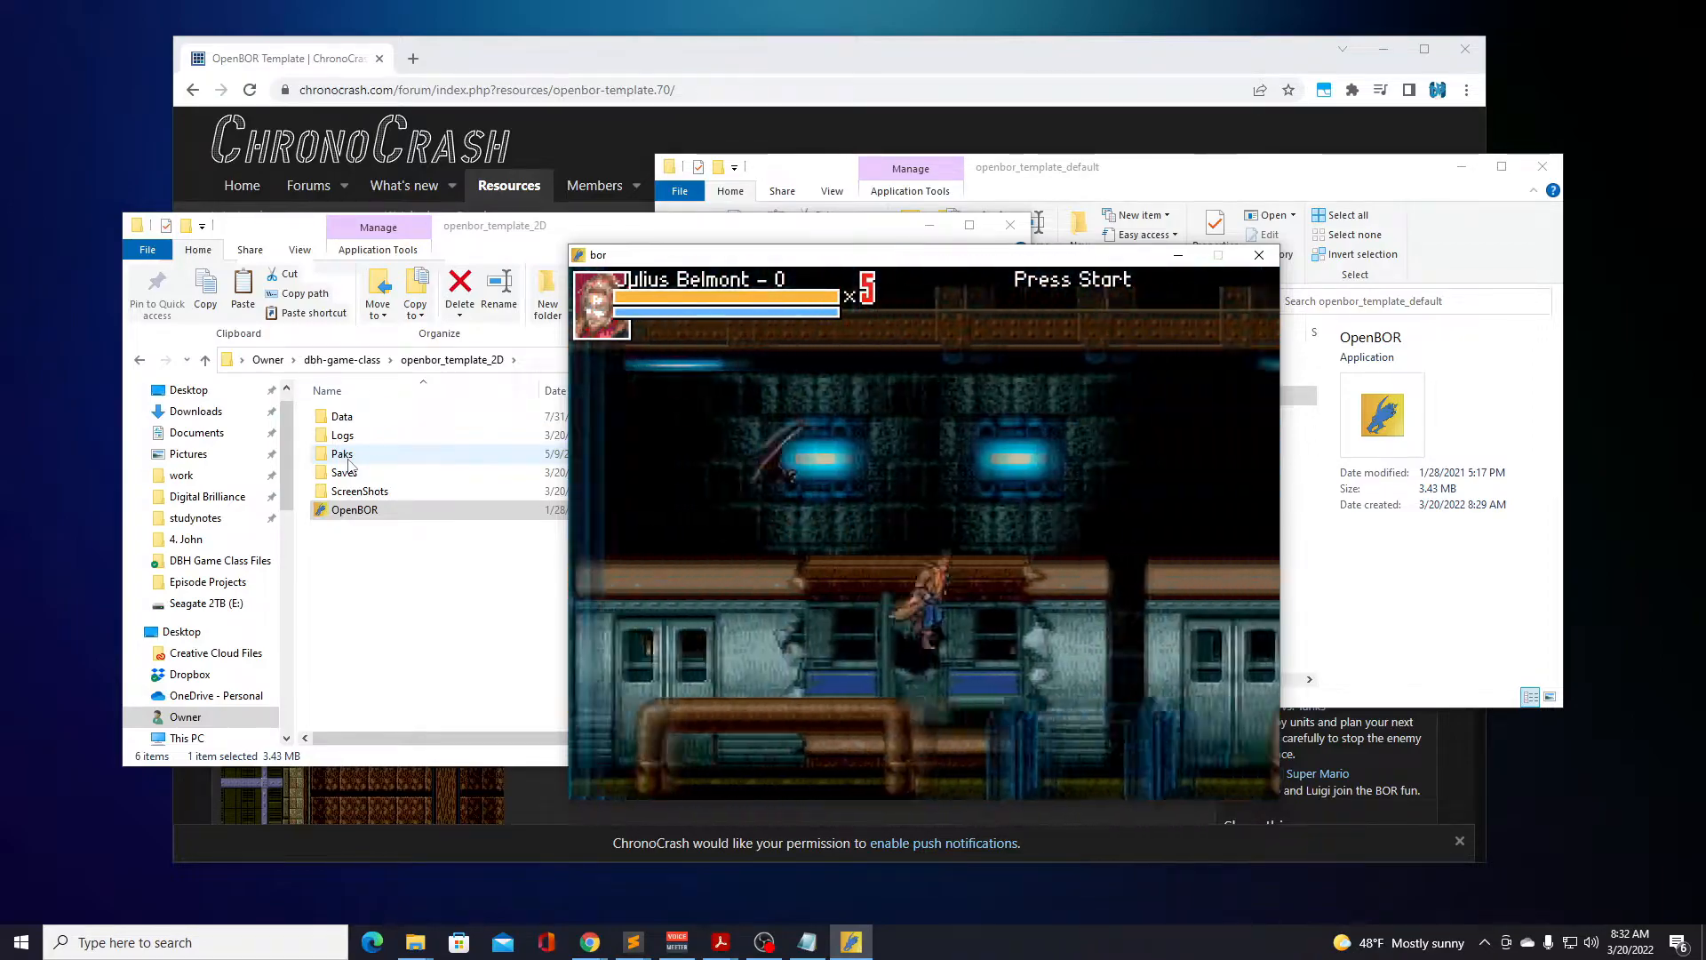
pyautogui.press('Right')
pyautogui.press('d')
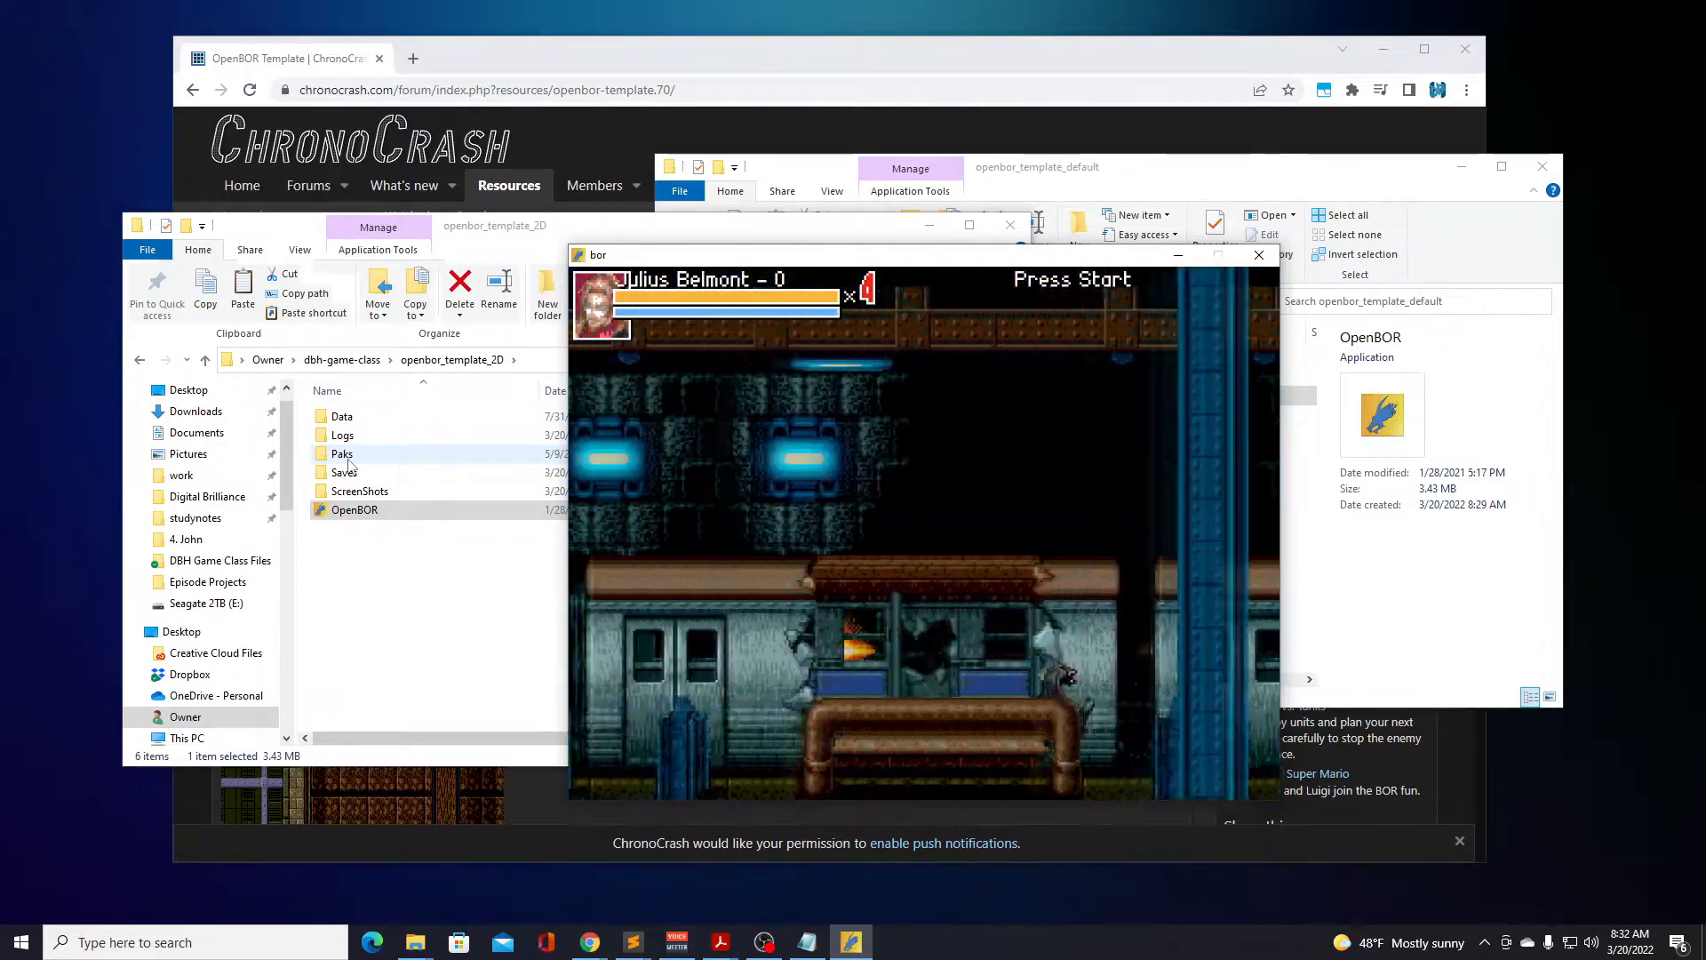
# Jump Julius Belmont forward from the broken car toward the train car with the CHIG graffiti.
pyautogui.press('Right')
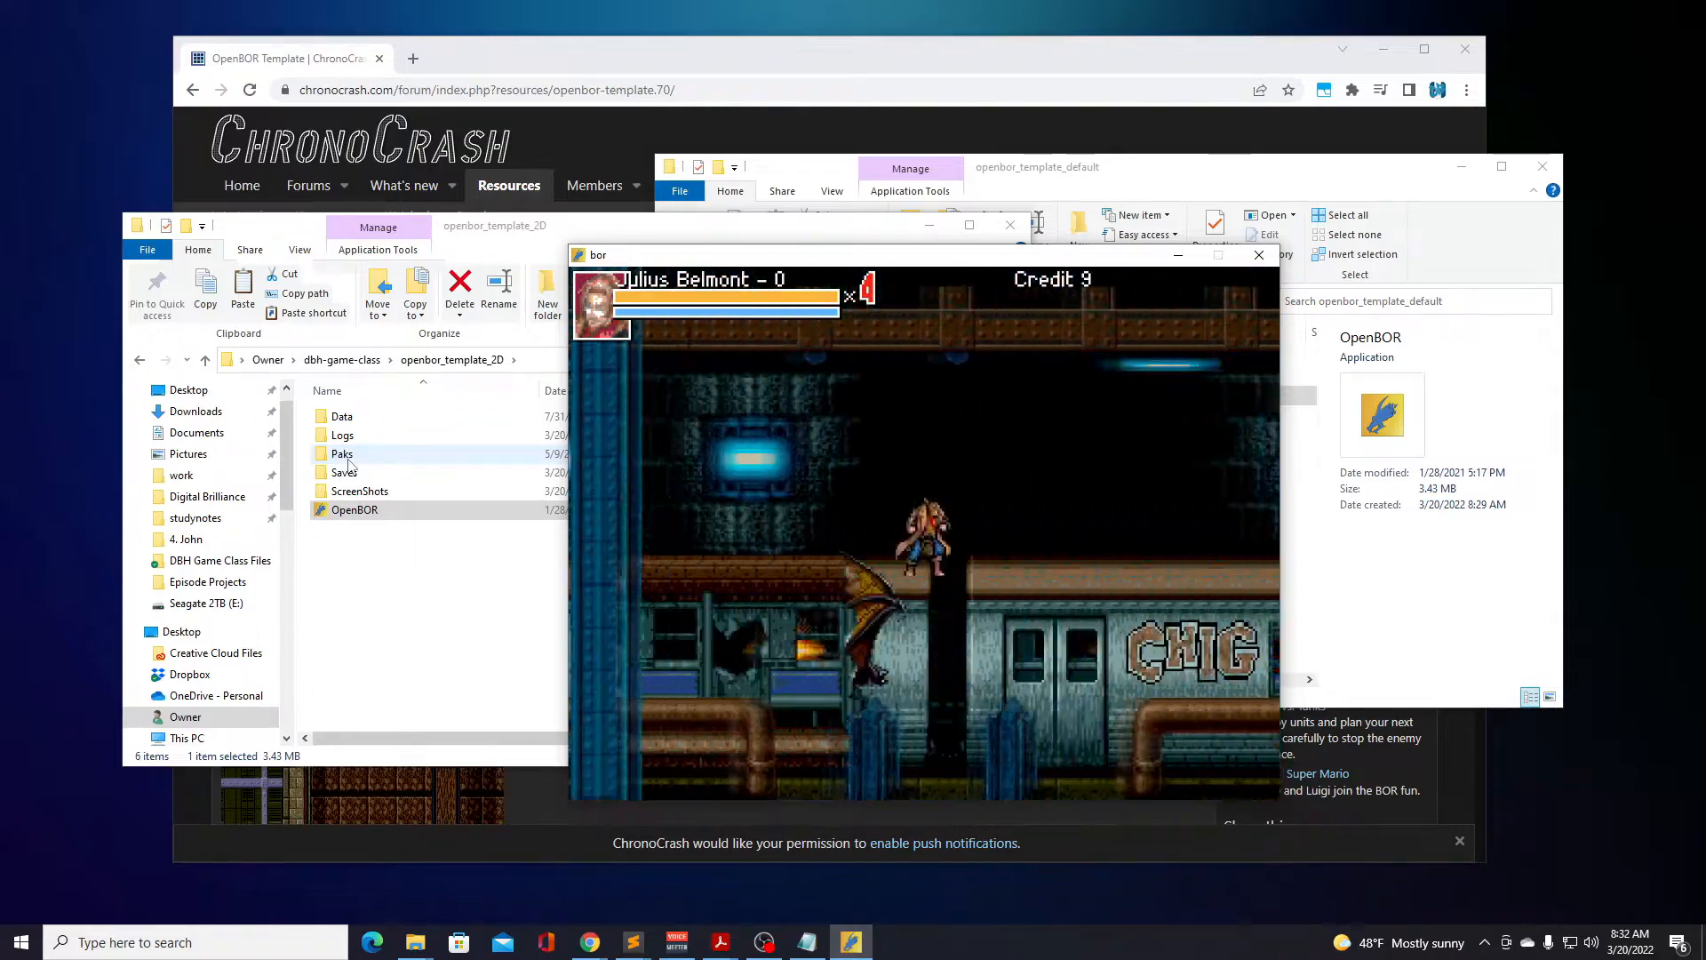
pyautogui.press('d')
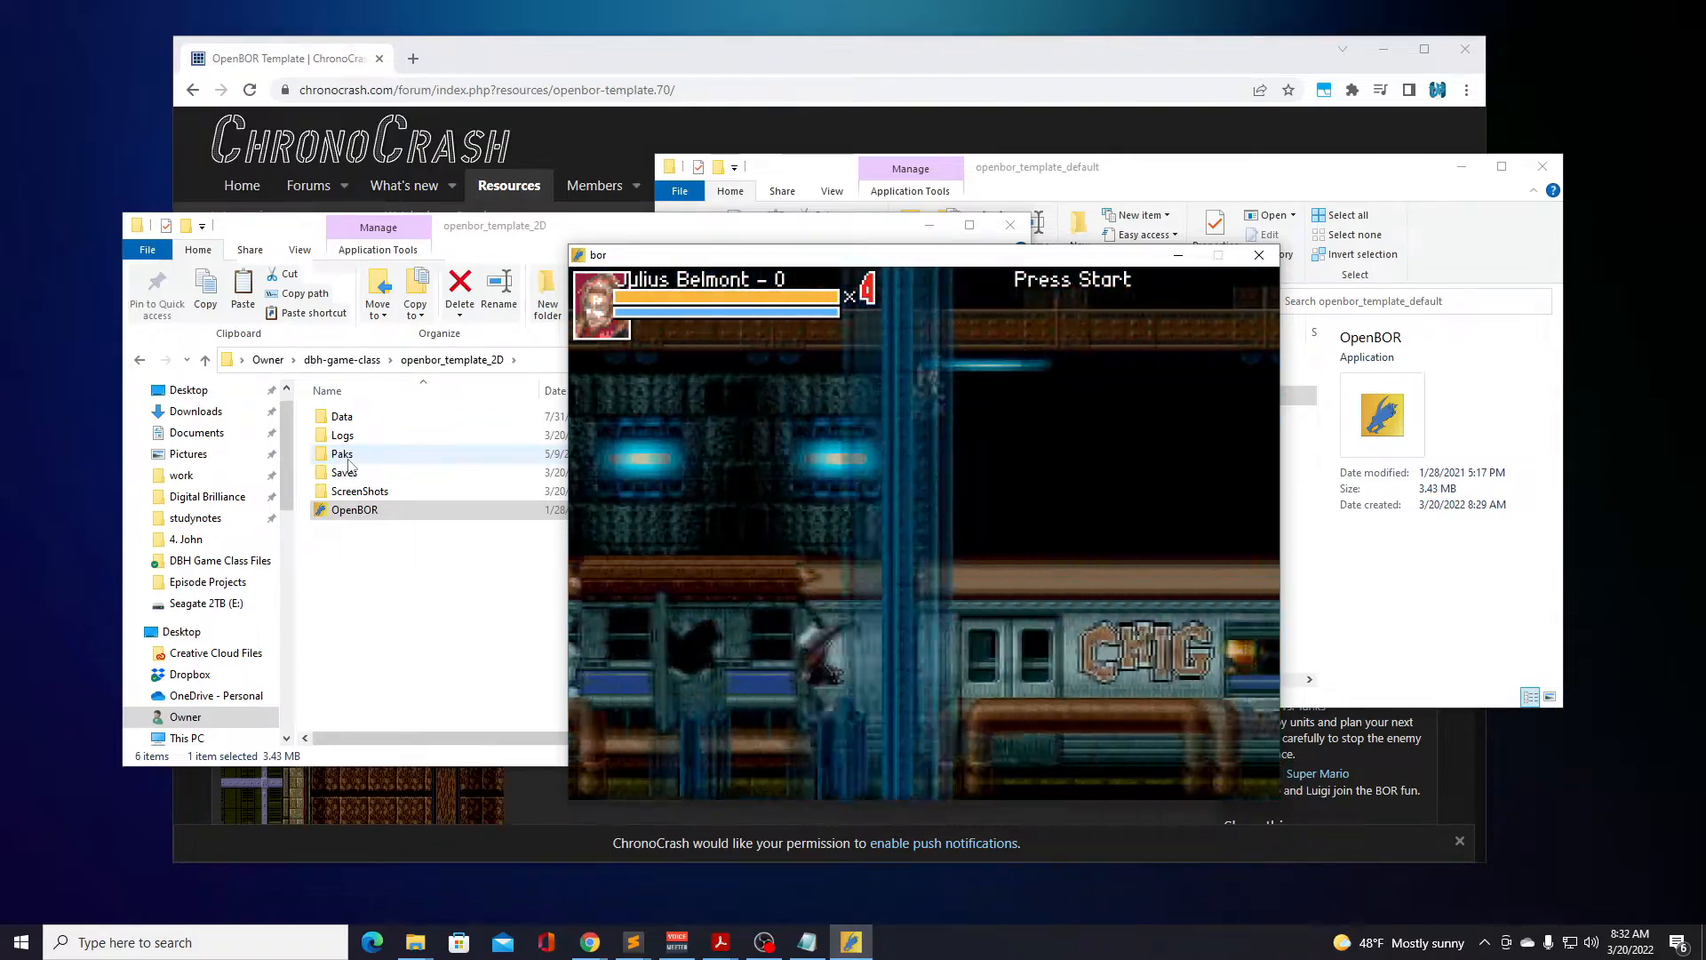
pyautogui.press('Right')
pyautogui.press('d')
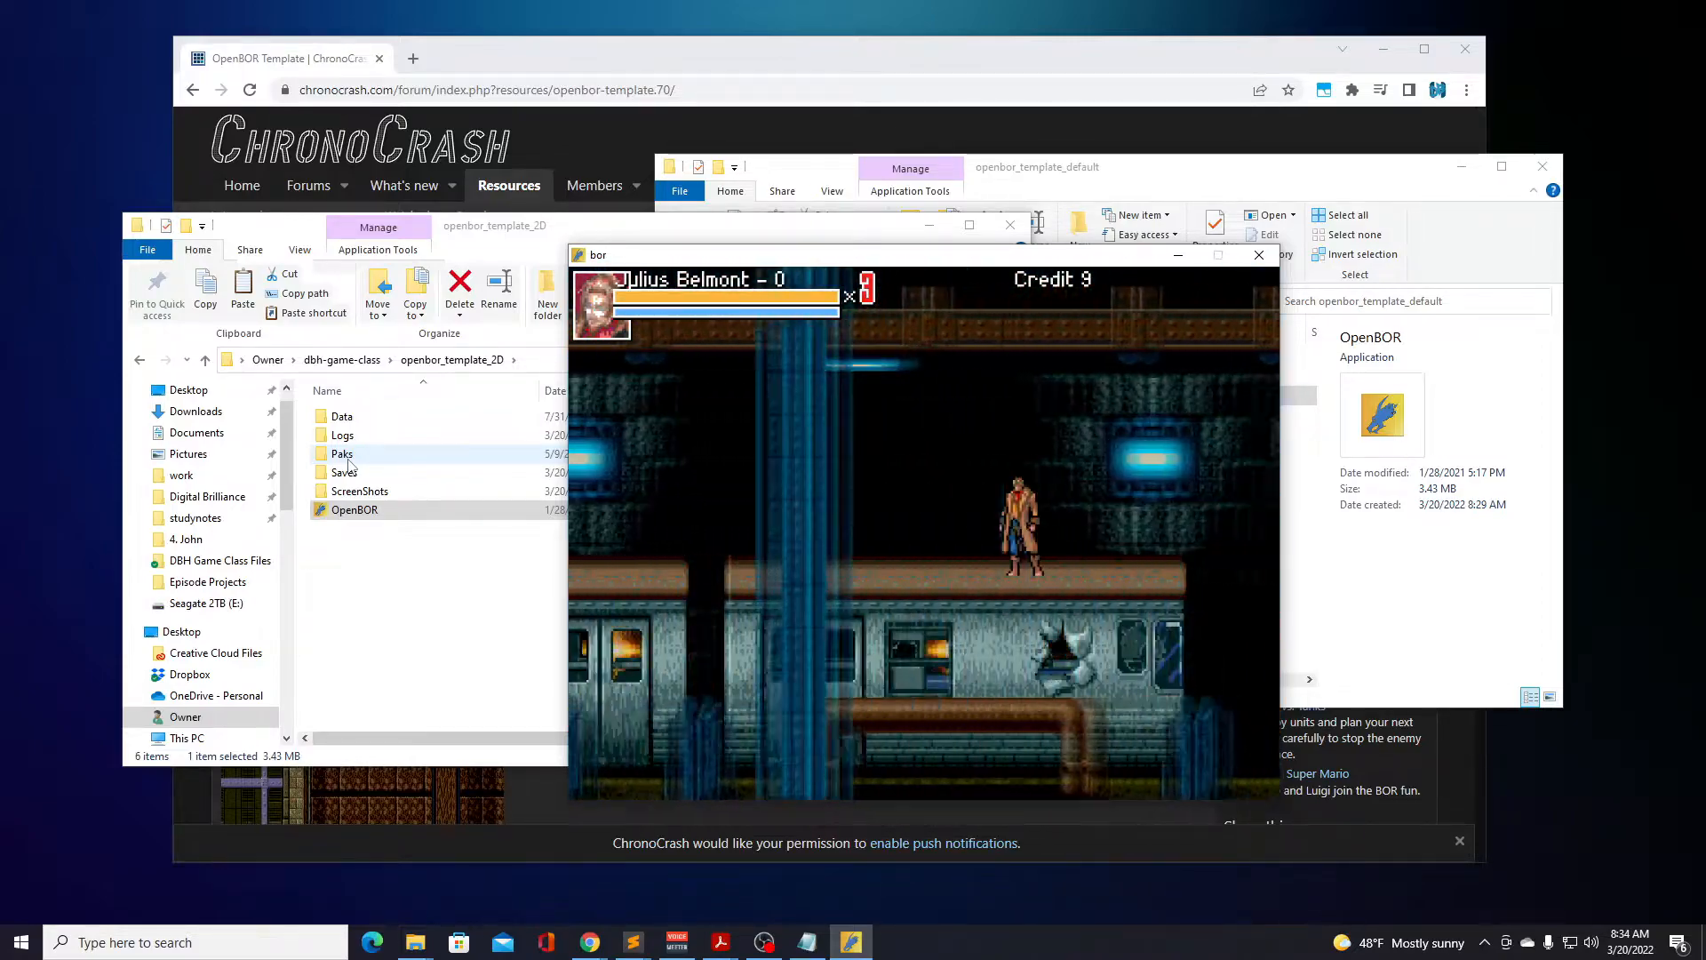
# Pause and end the Subway Train game, leave the Hall of Fame and return to the mode choice.
pyautogui.press('Return')
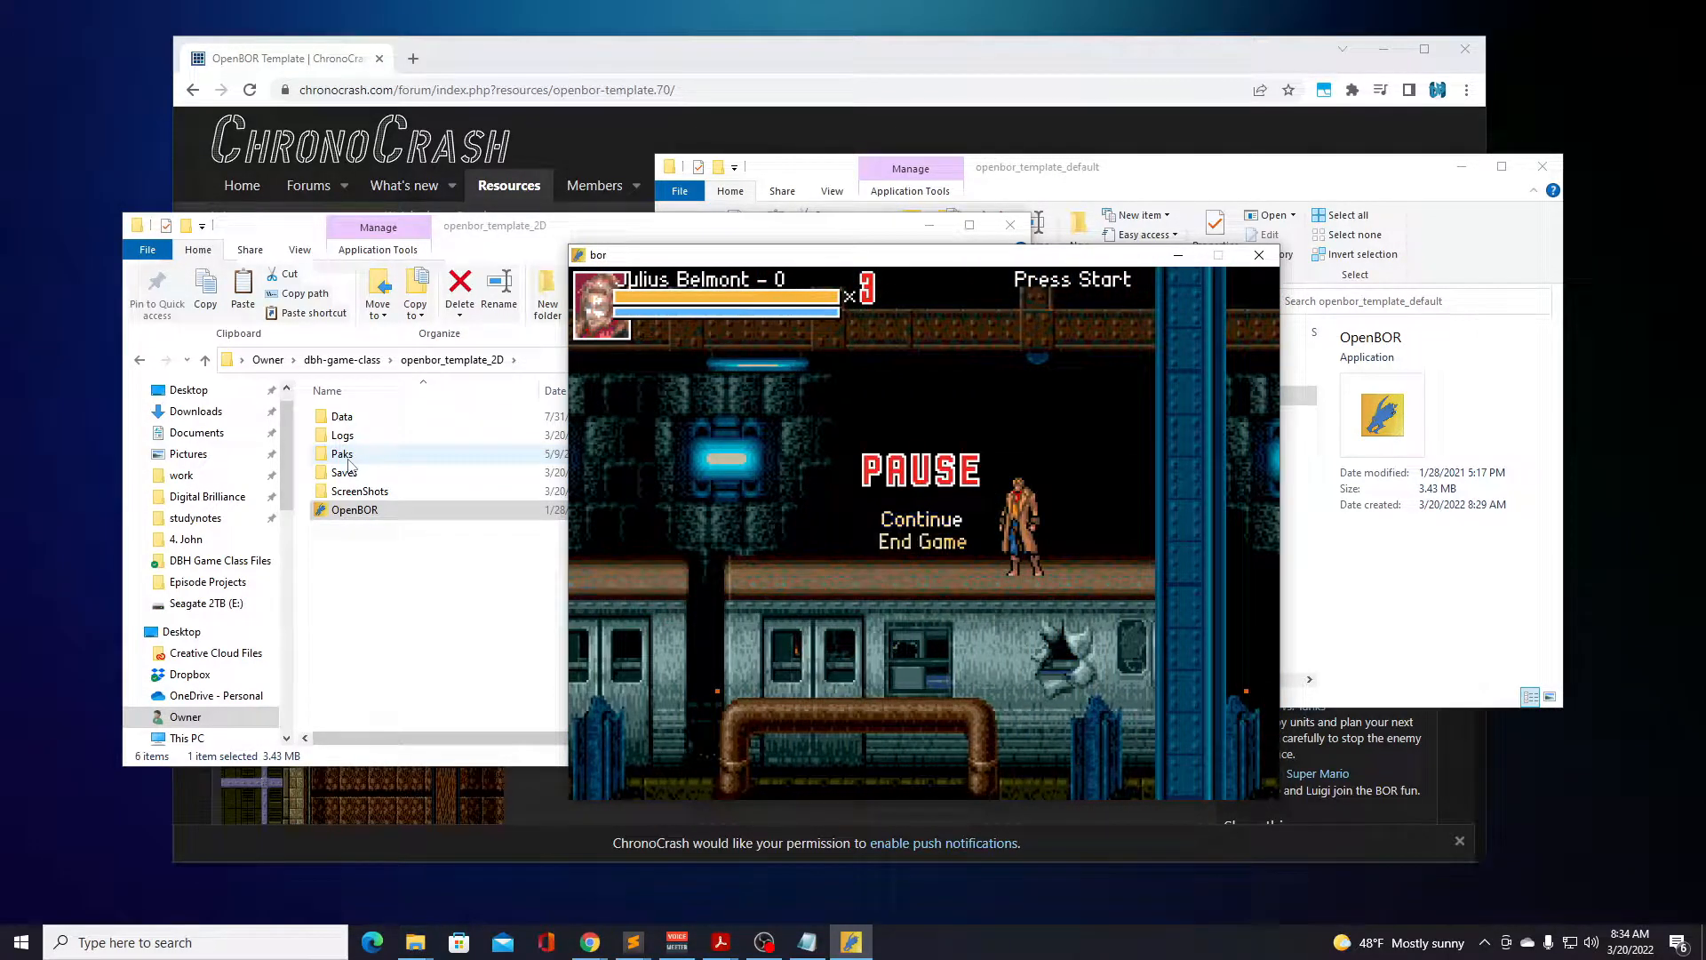
pyautogui.press('Return')
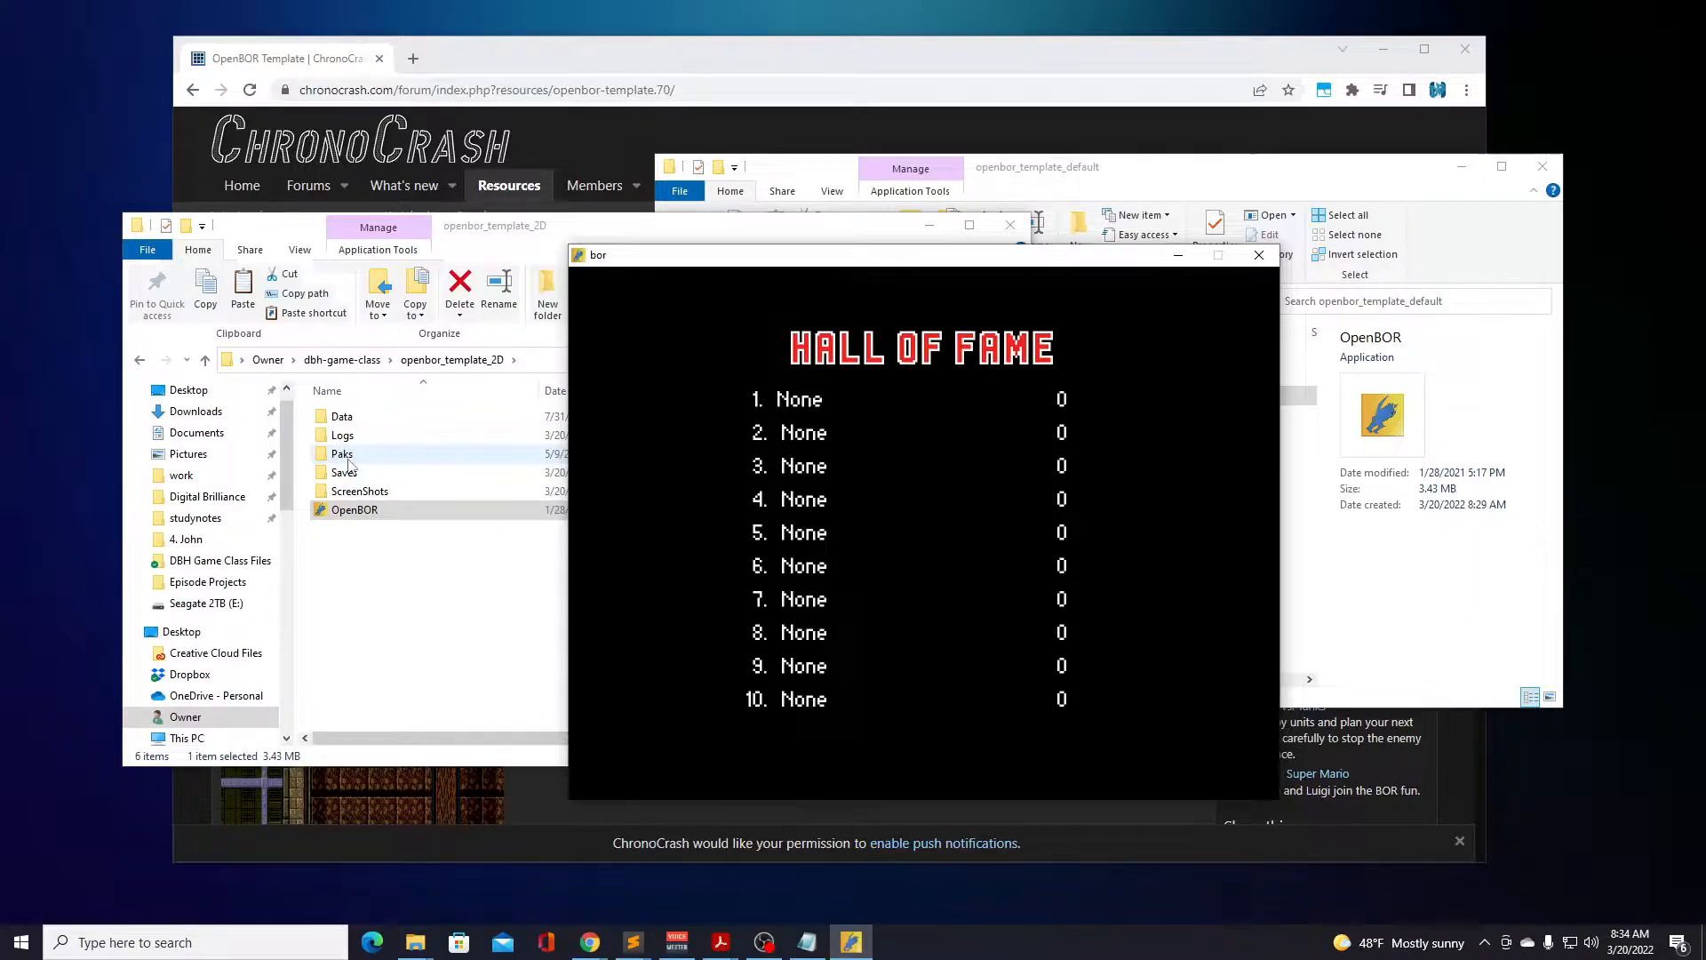
pyautogui.press('Return')
# Start a new game in the Building game mode with Cyclops as the character.
pyautogui.press('Return')
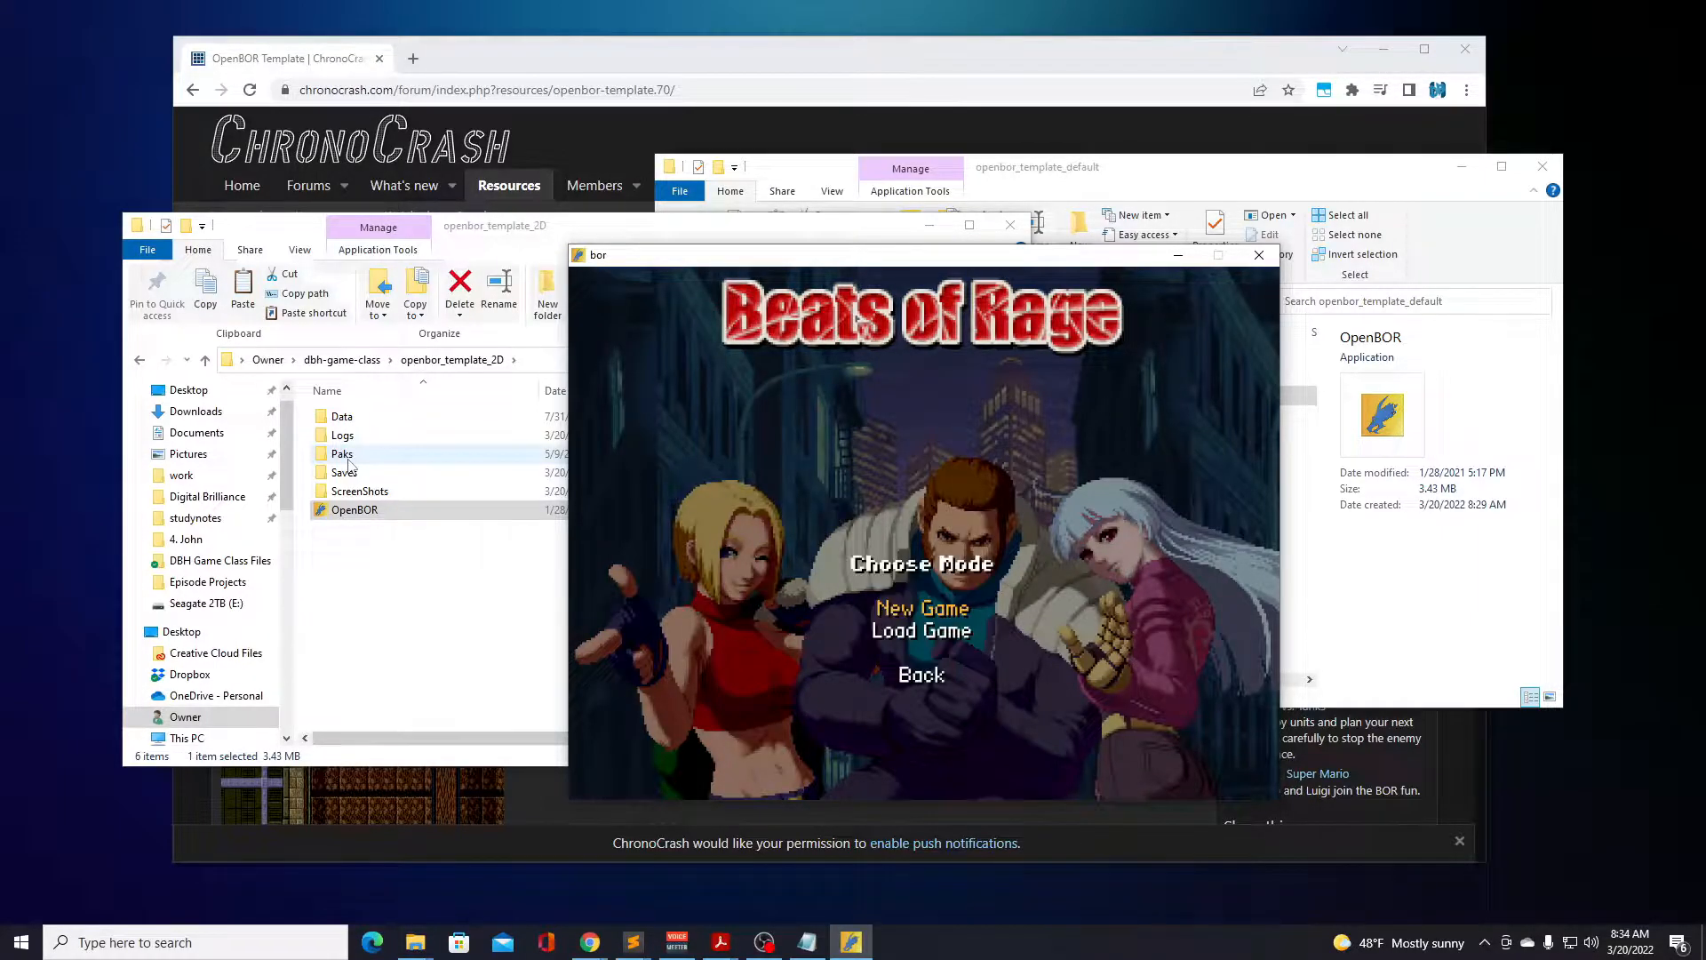
pyautogui.press('Return')
pyautogui.press('Down')
pyautogui.press('Down')
pyautogui.press('Up')
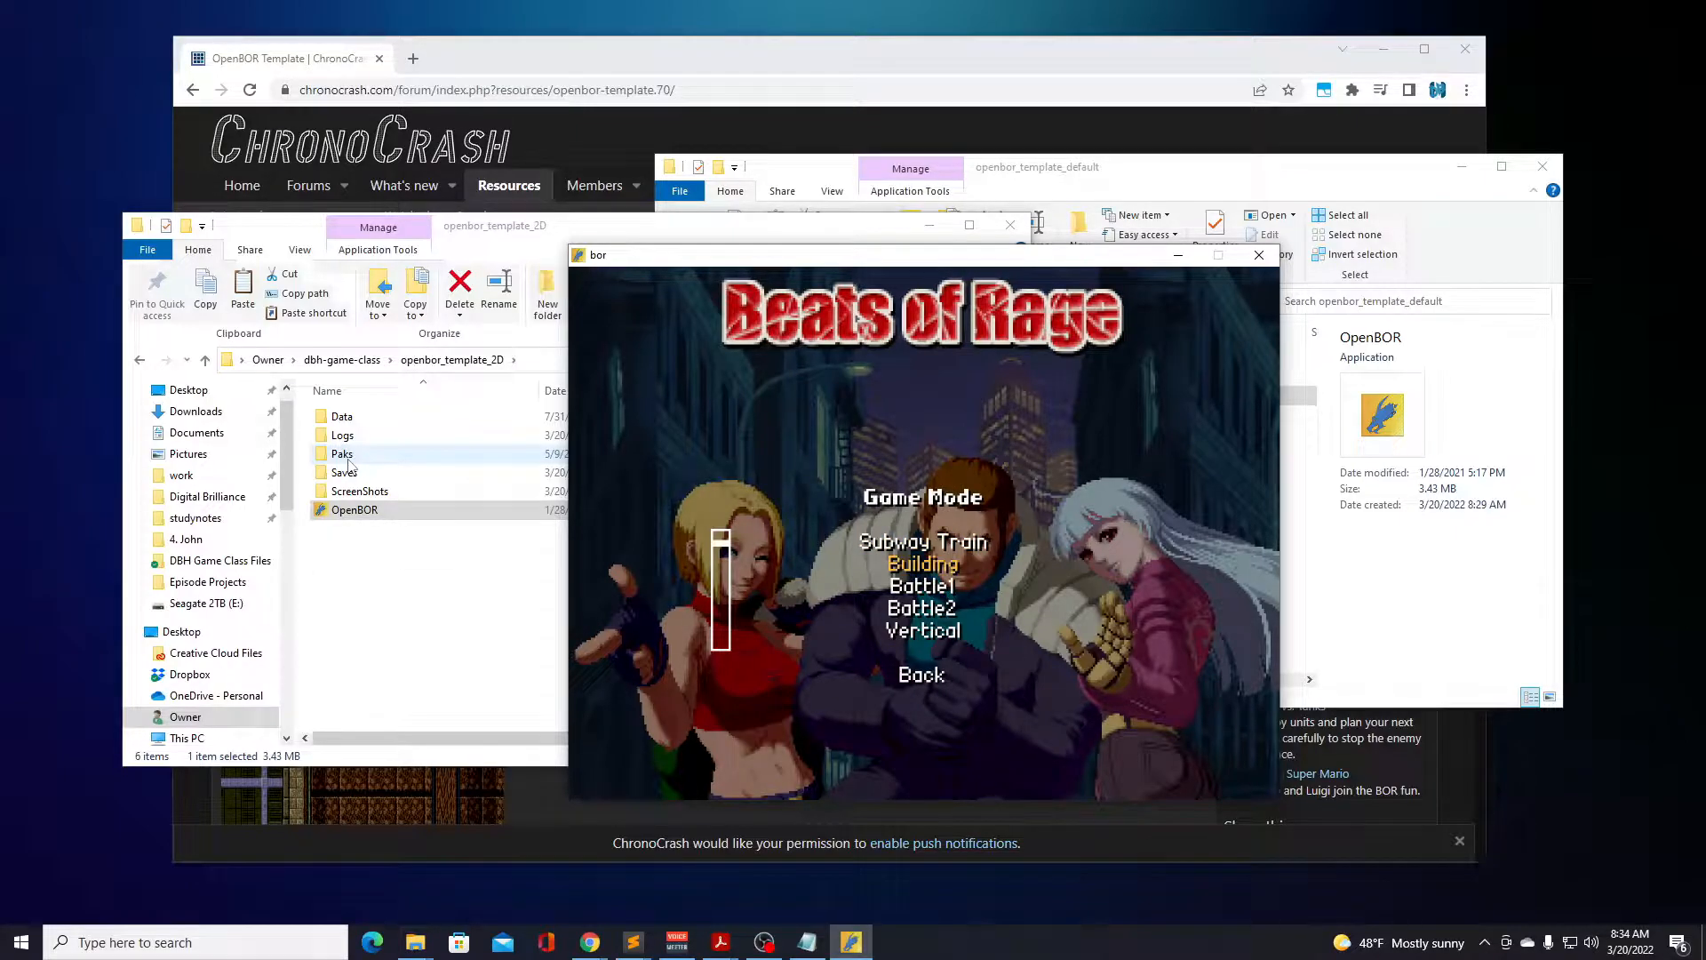
pyautogui.press('Return')
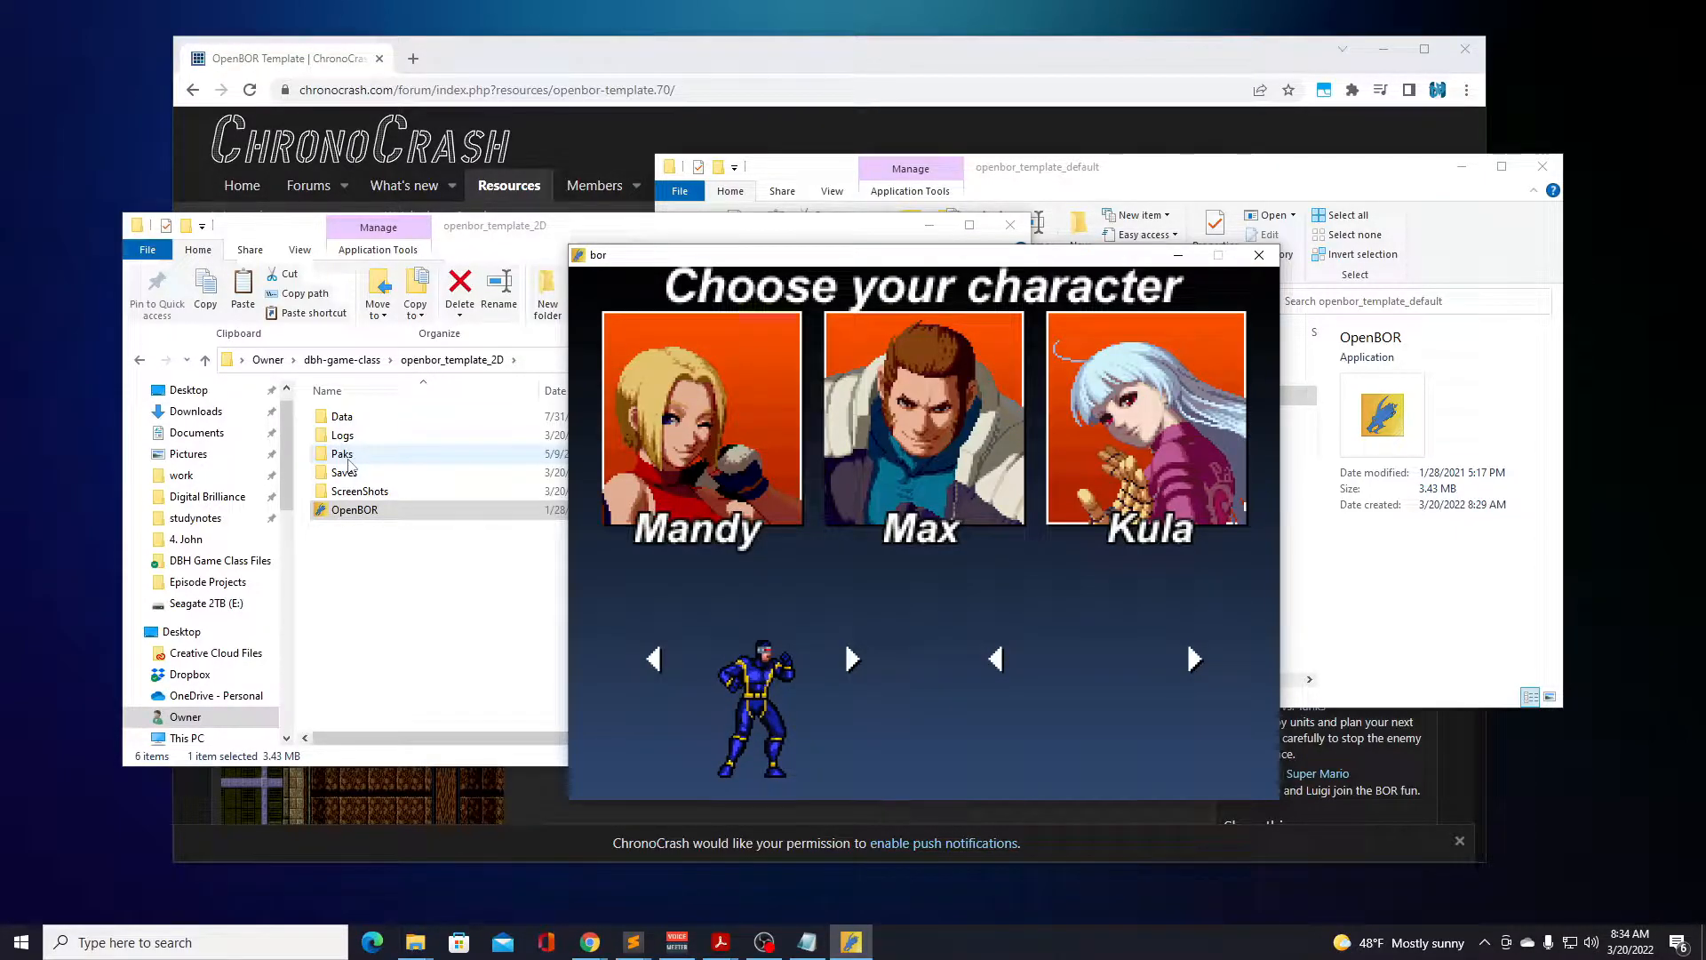
pyautogui.press('Return')
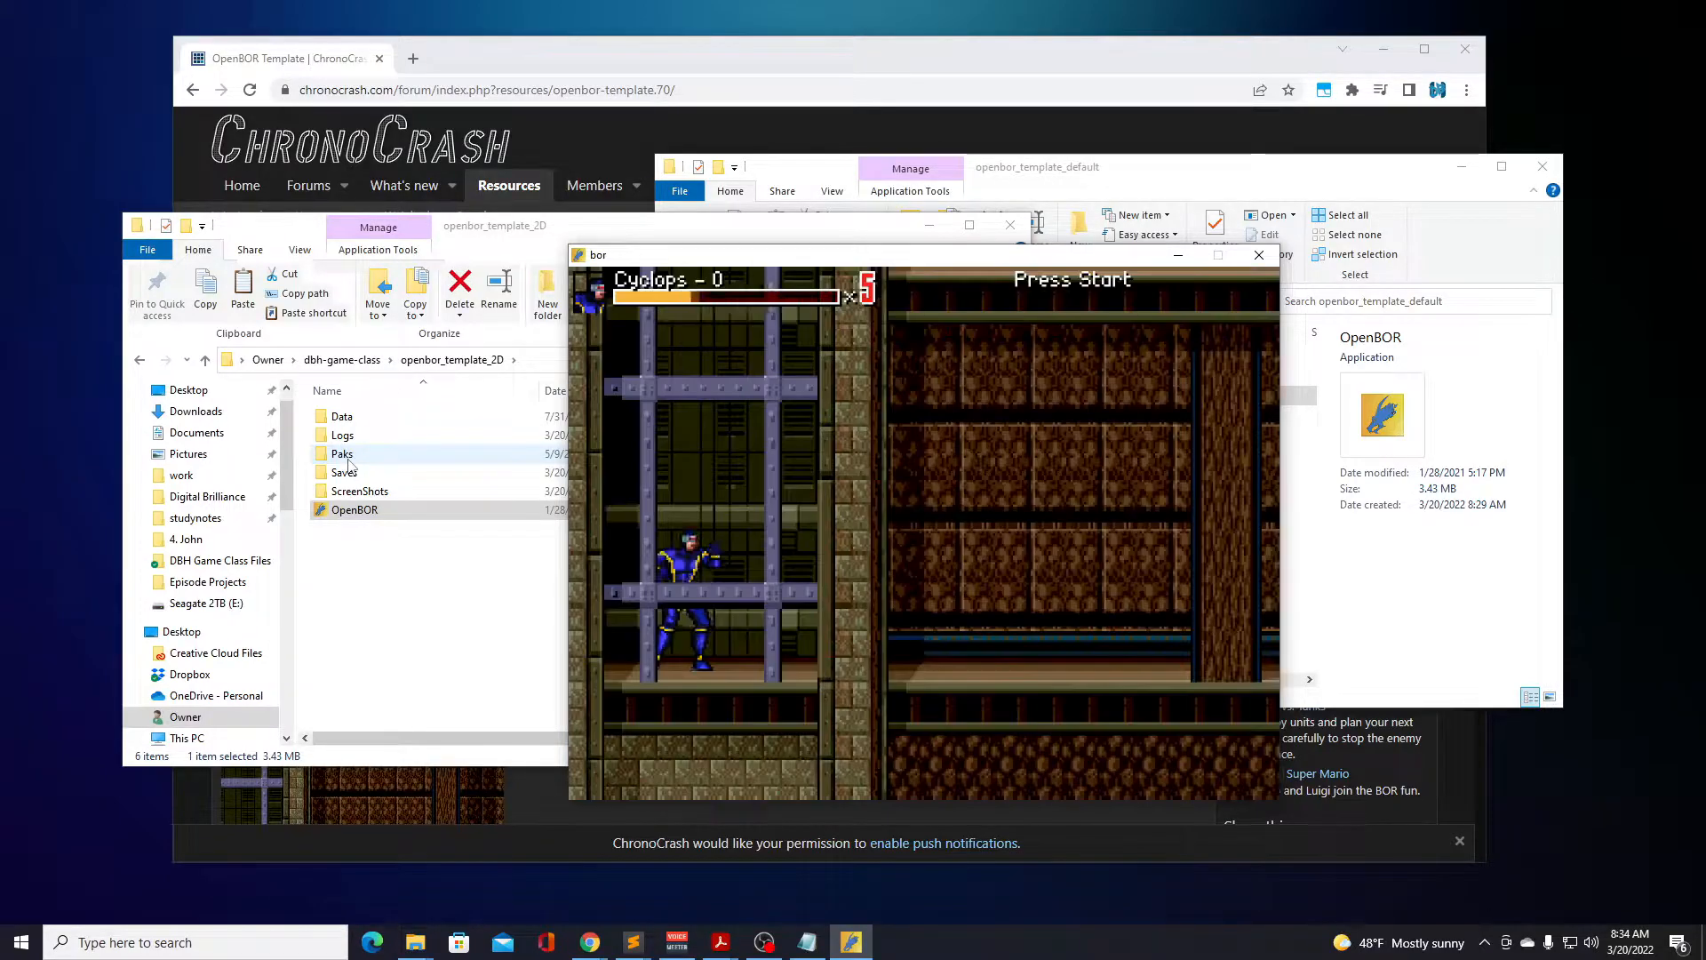
# Run and jump Cyclops through the building to the wall at the far end of the floor.
pyautogui.press('Right')
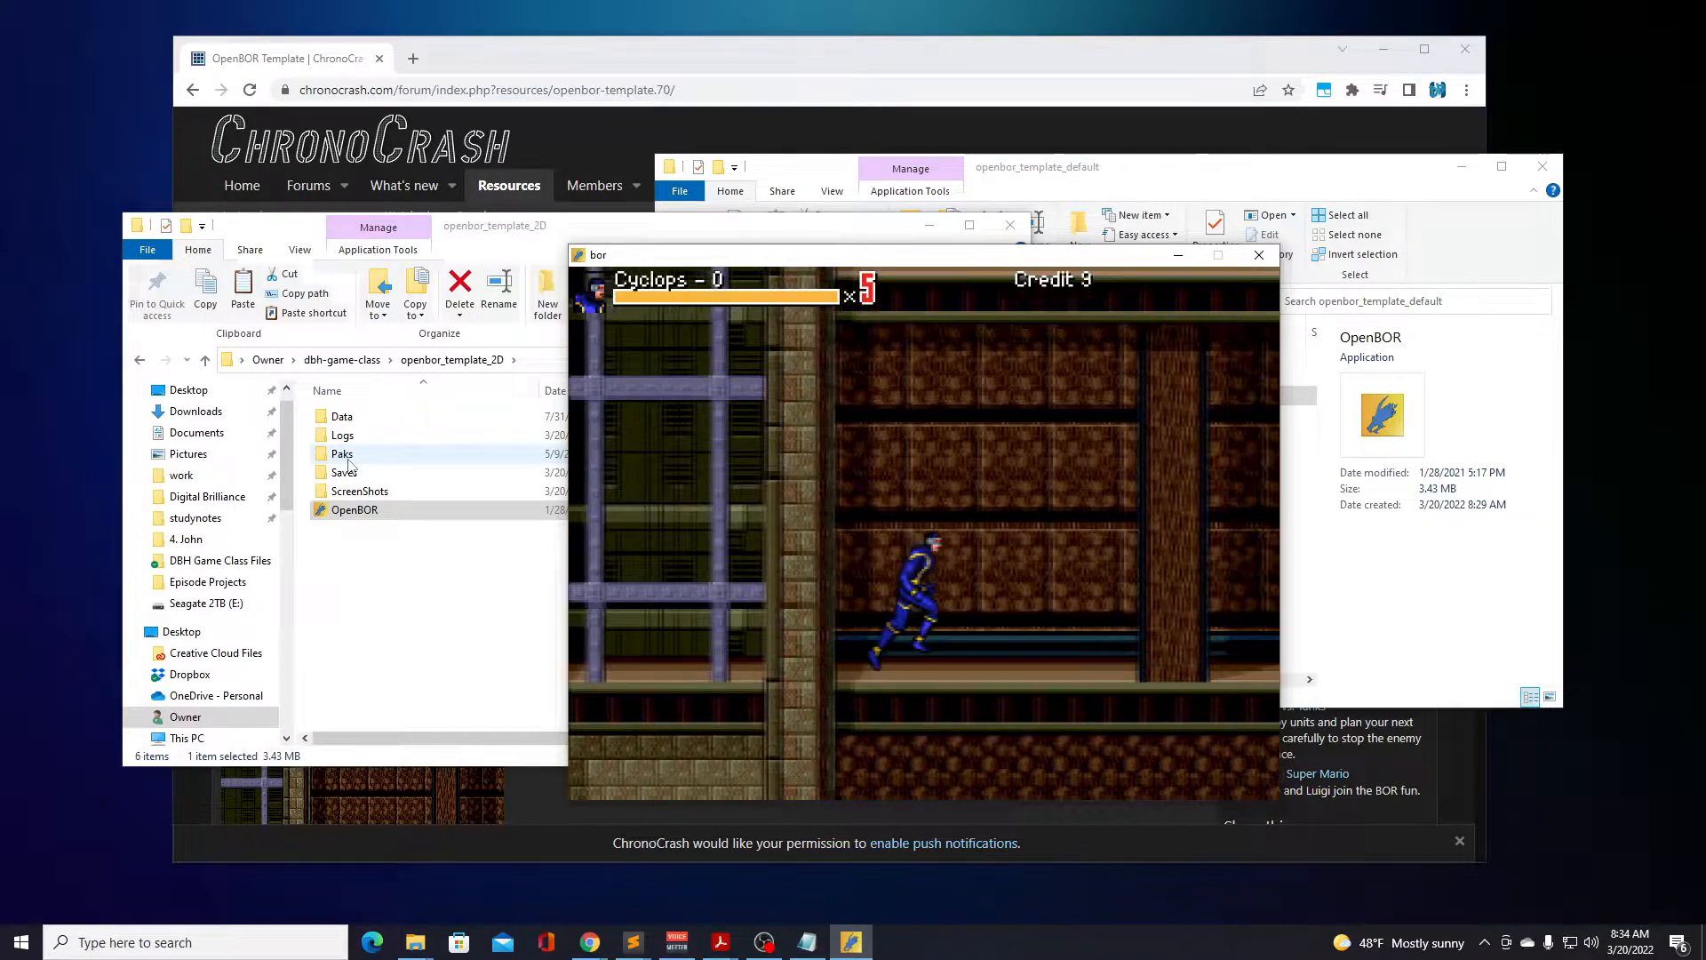
pyautogui.press('d')
pyautogui.press('Right')
pyautogui.press('d')
pyautogui.press('d')
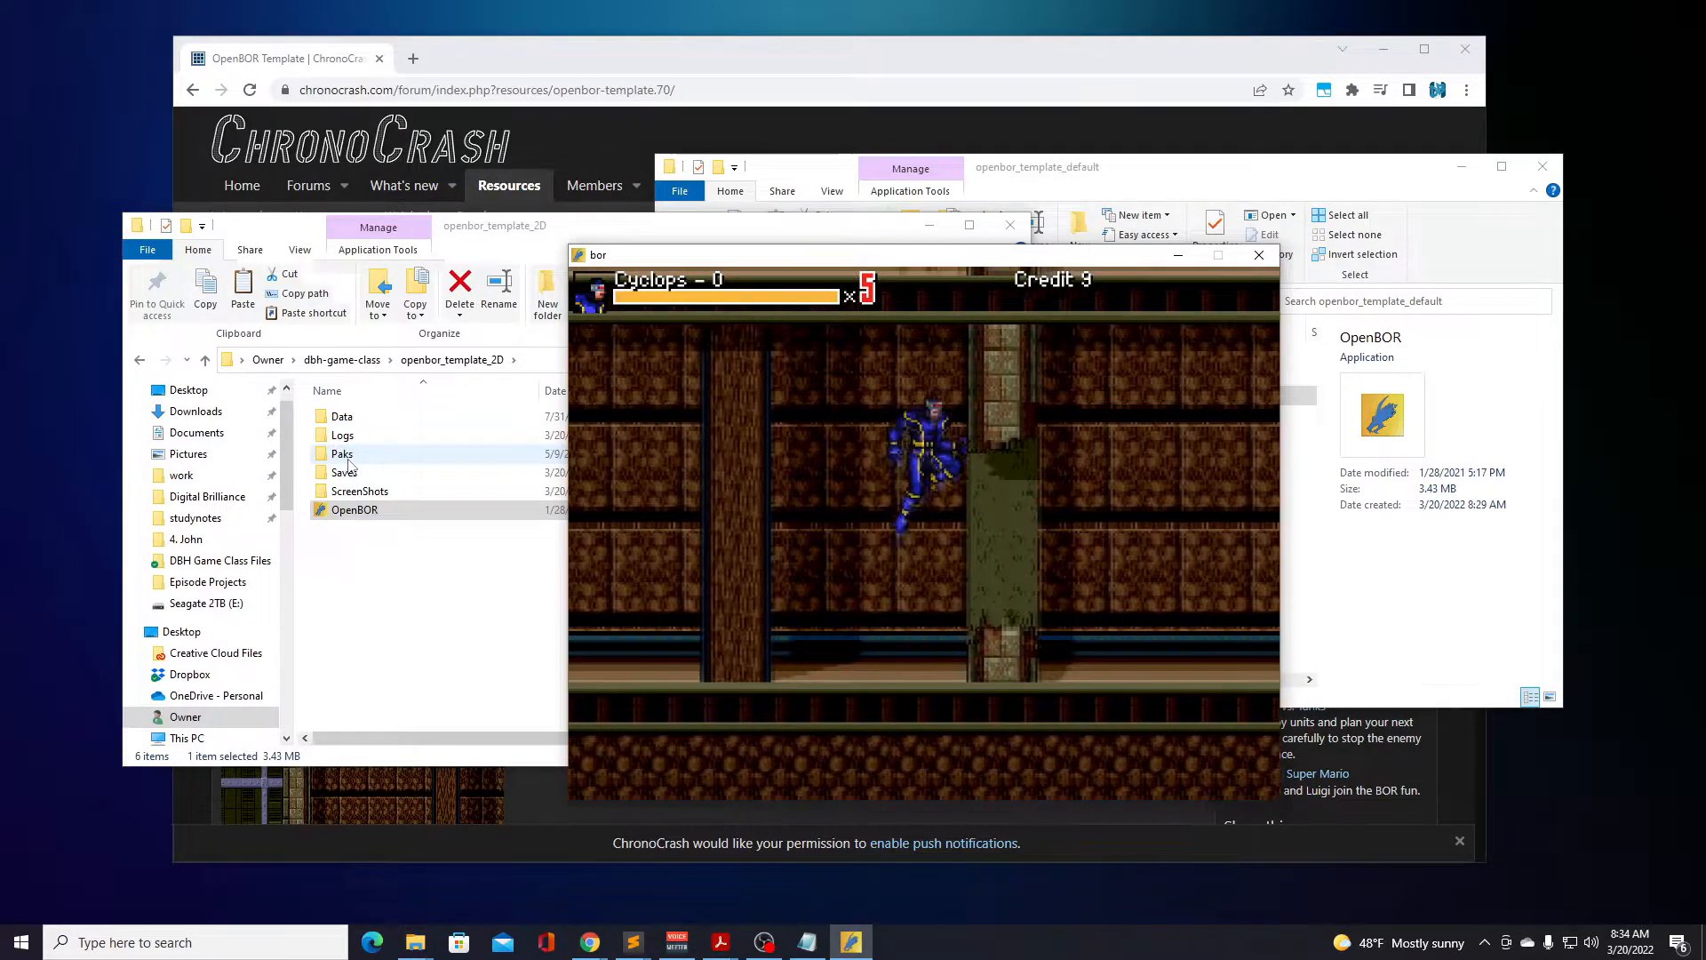
pyautogui.press('d')
pyautogui.press('Right')
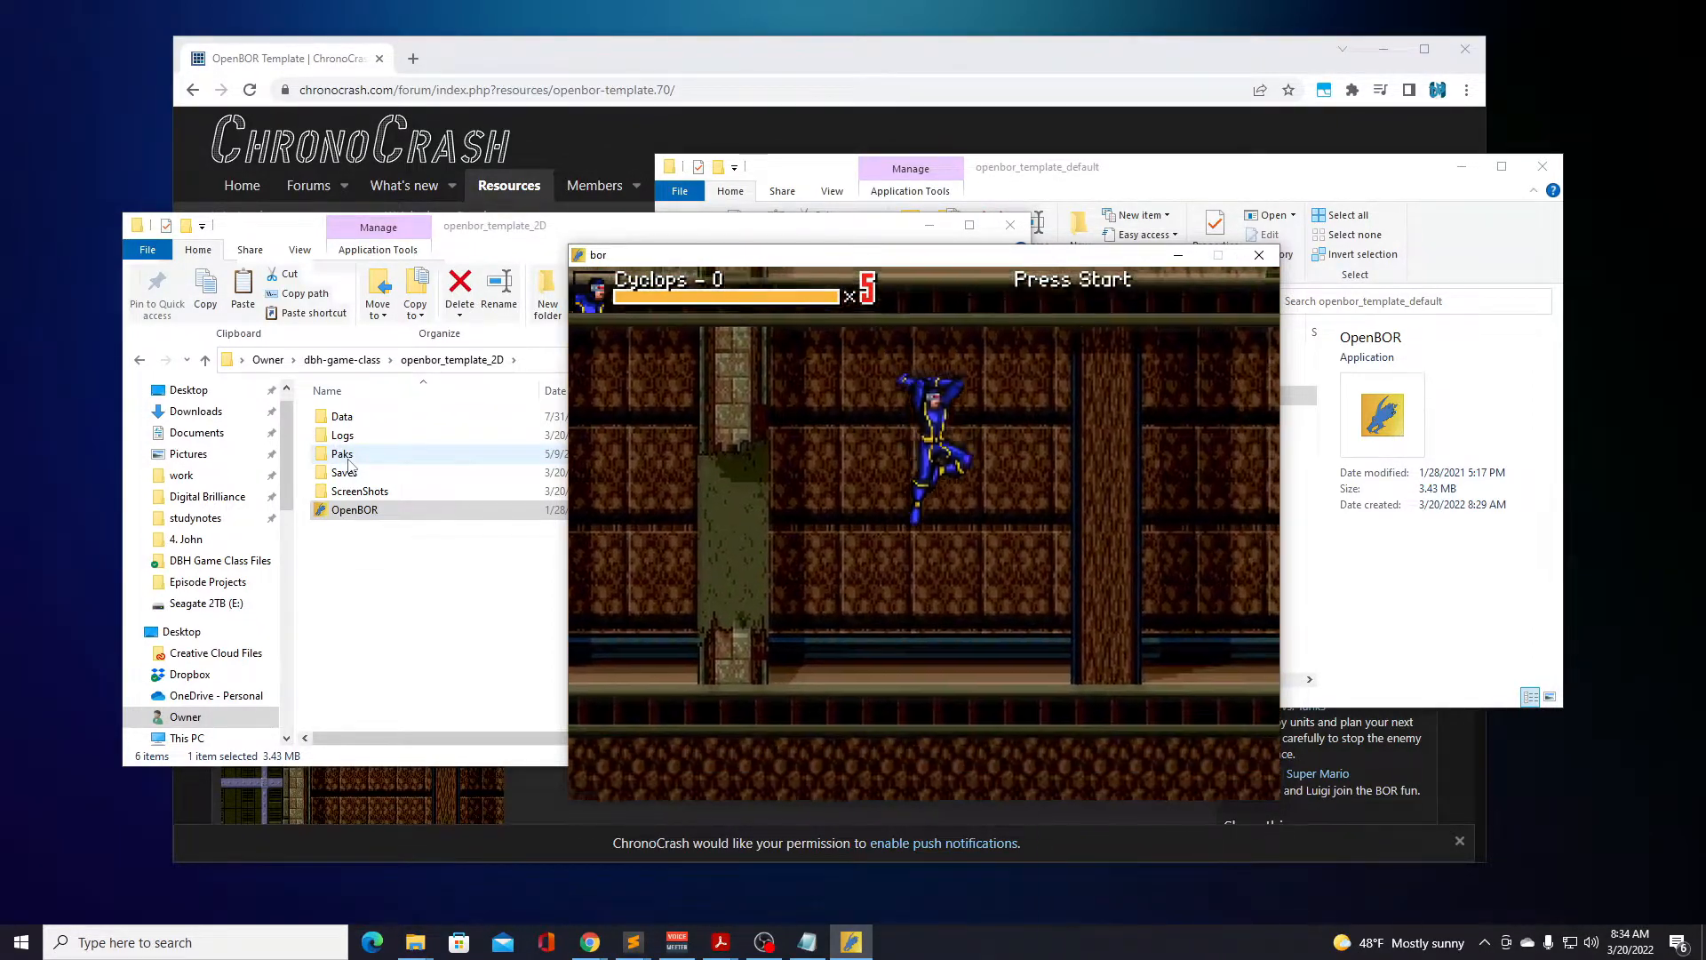
pyautogui.press('Right')
pyautogui.press('d')
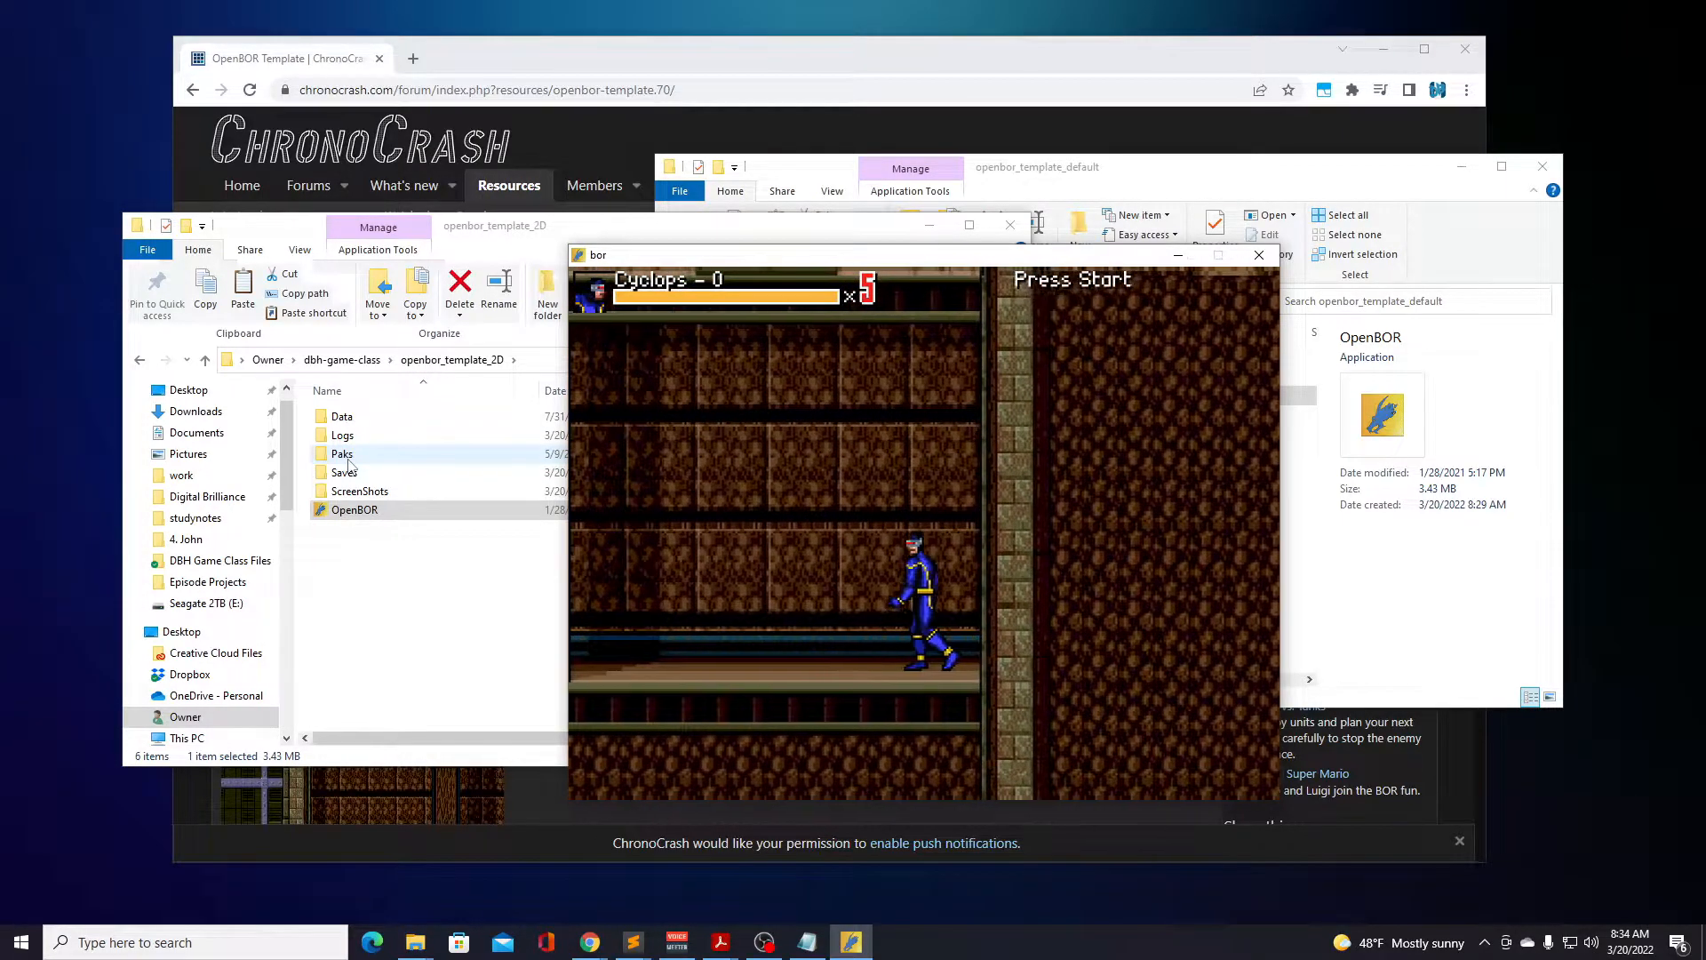
# Jump Cyclops back toward the broken wall section, turning him around to face forward again.
pyautogui.press('Left')
pyautogui.press('d')
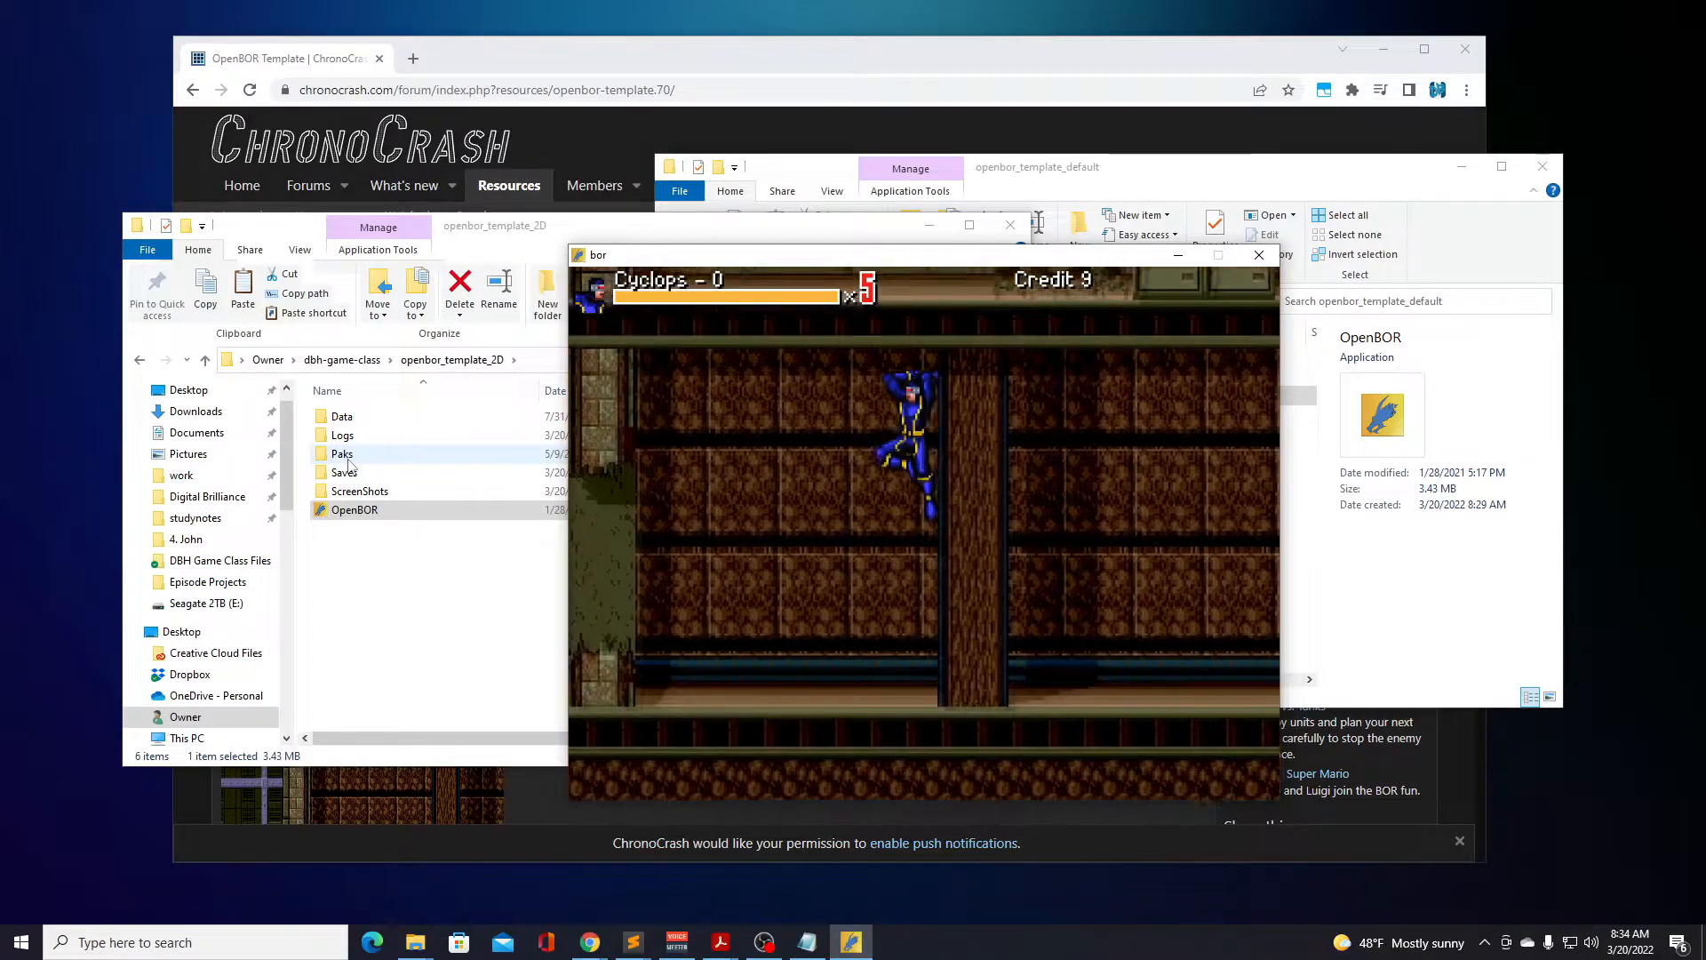
pyautogui.press('d')
pyautogui.press('Right')
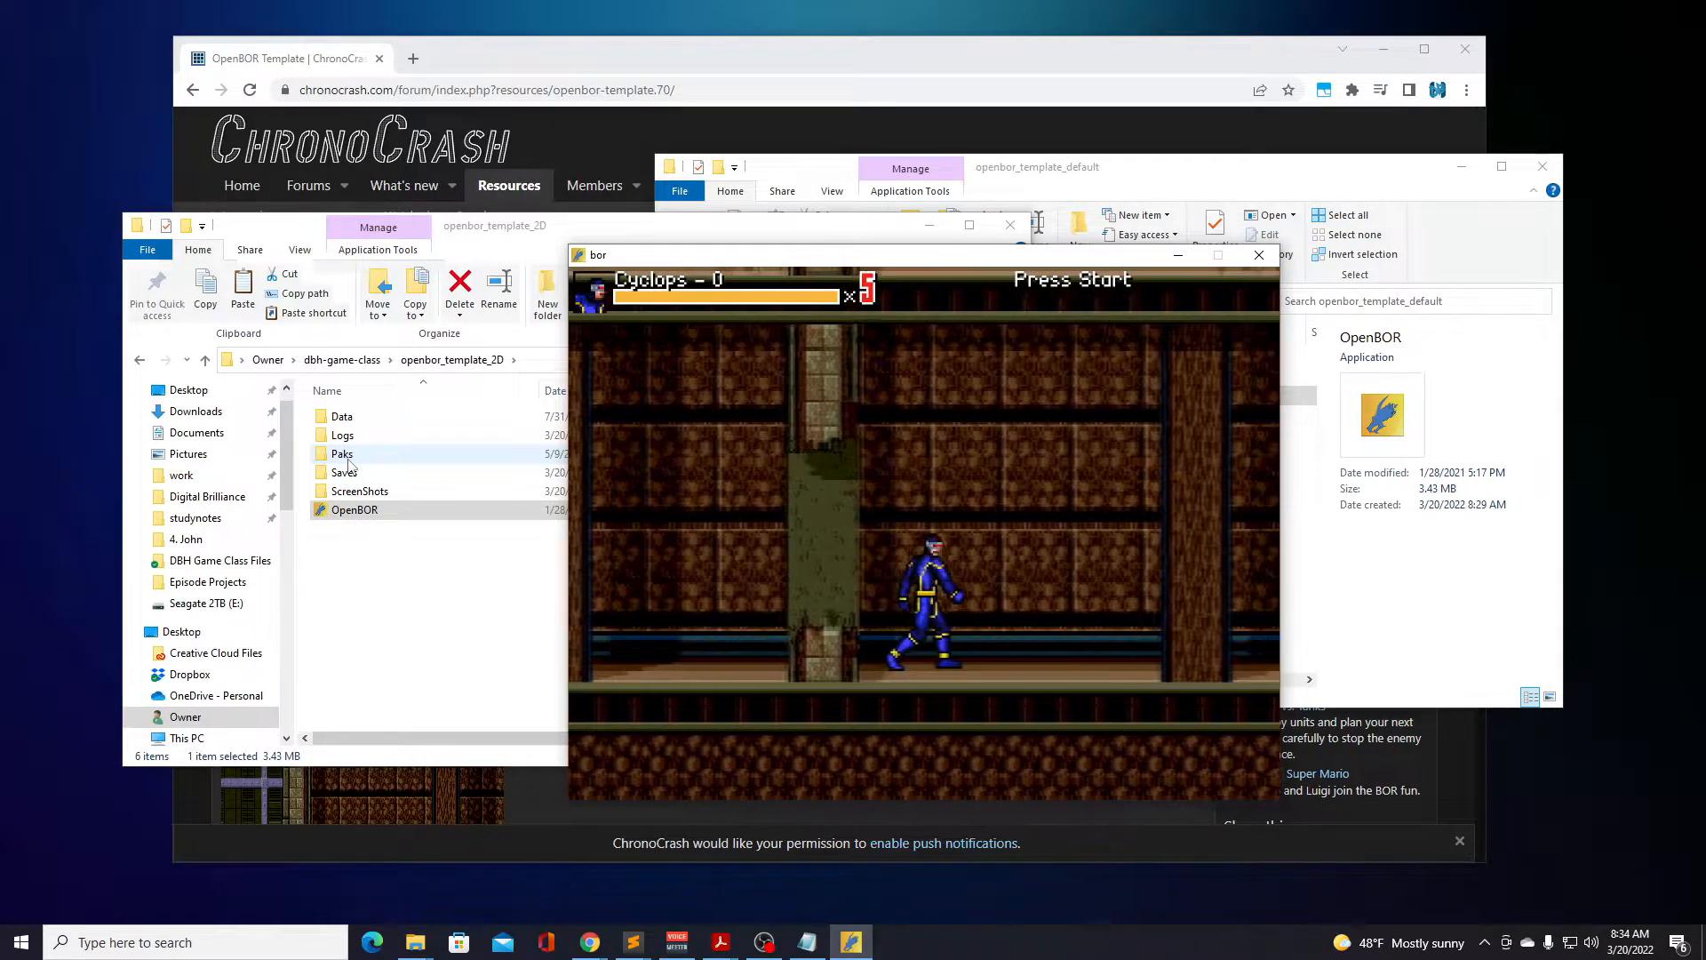
# Pause the Building level and choose End Game.
pyautogui.press('Return')
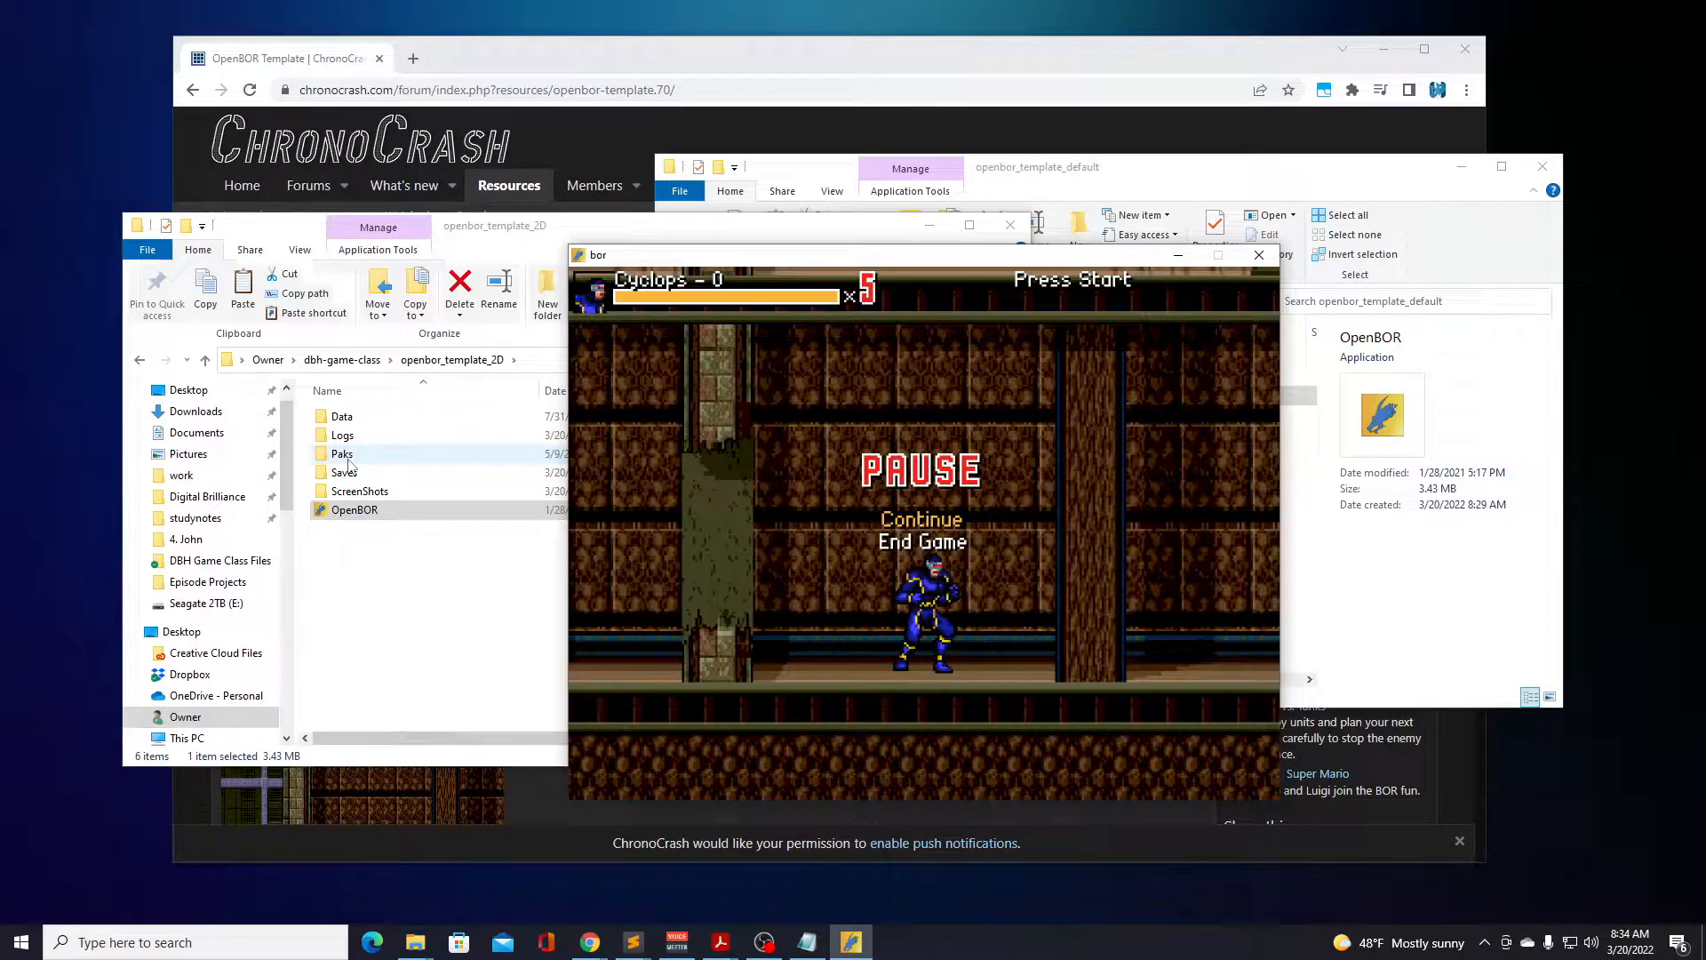
pyautogui.press('Return')
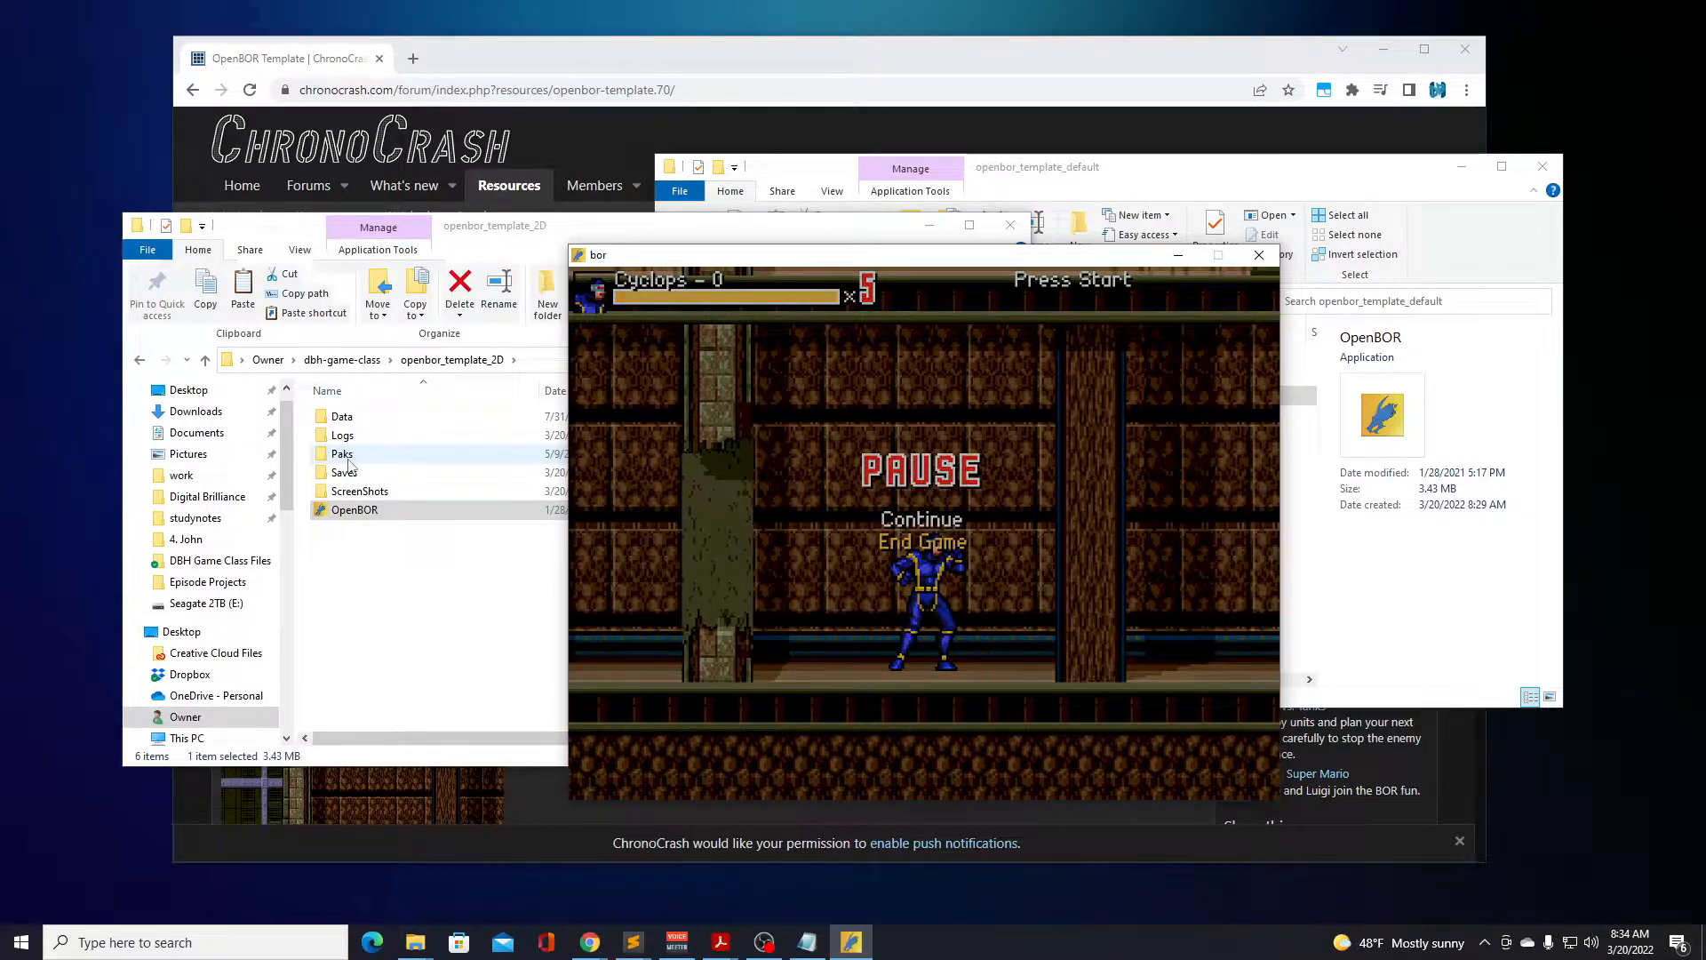
# End the Cyclops game and start a new game in the Building mode with Julius Belmont as the character.
pyautogui.press('Return')
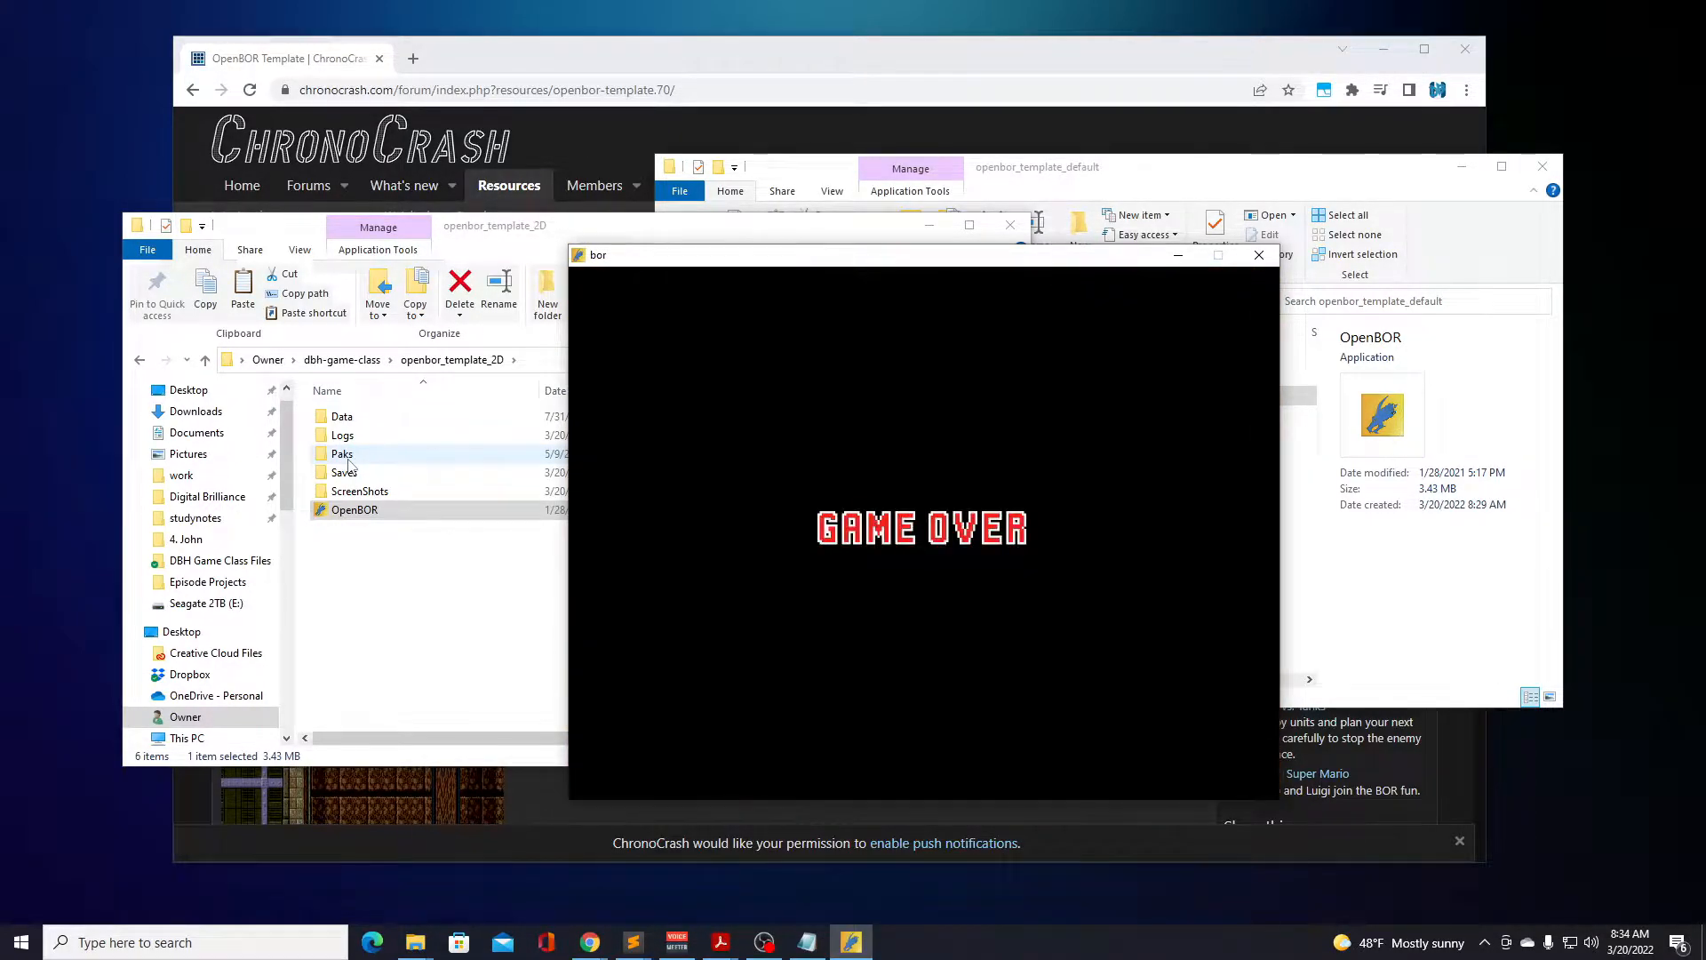
pyautogui.press('Return')
pyautogui.press('Return')
pyautogui.press('Return')
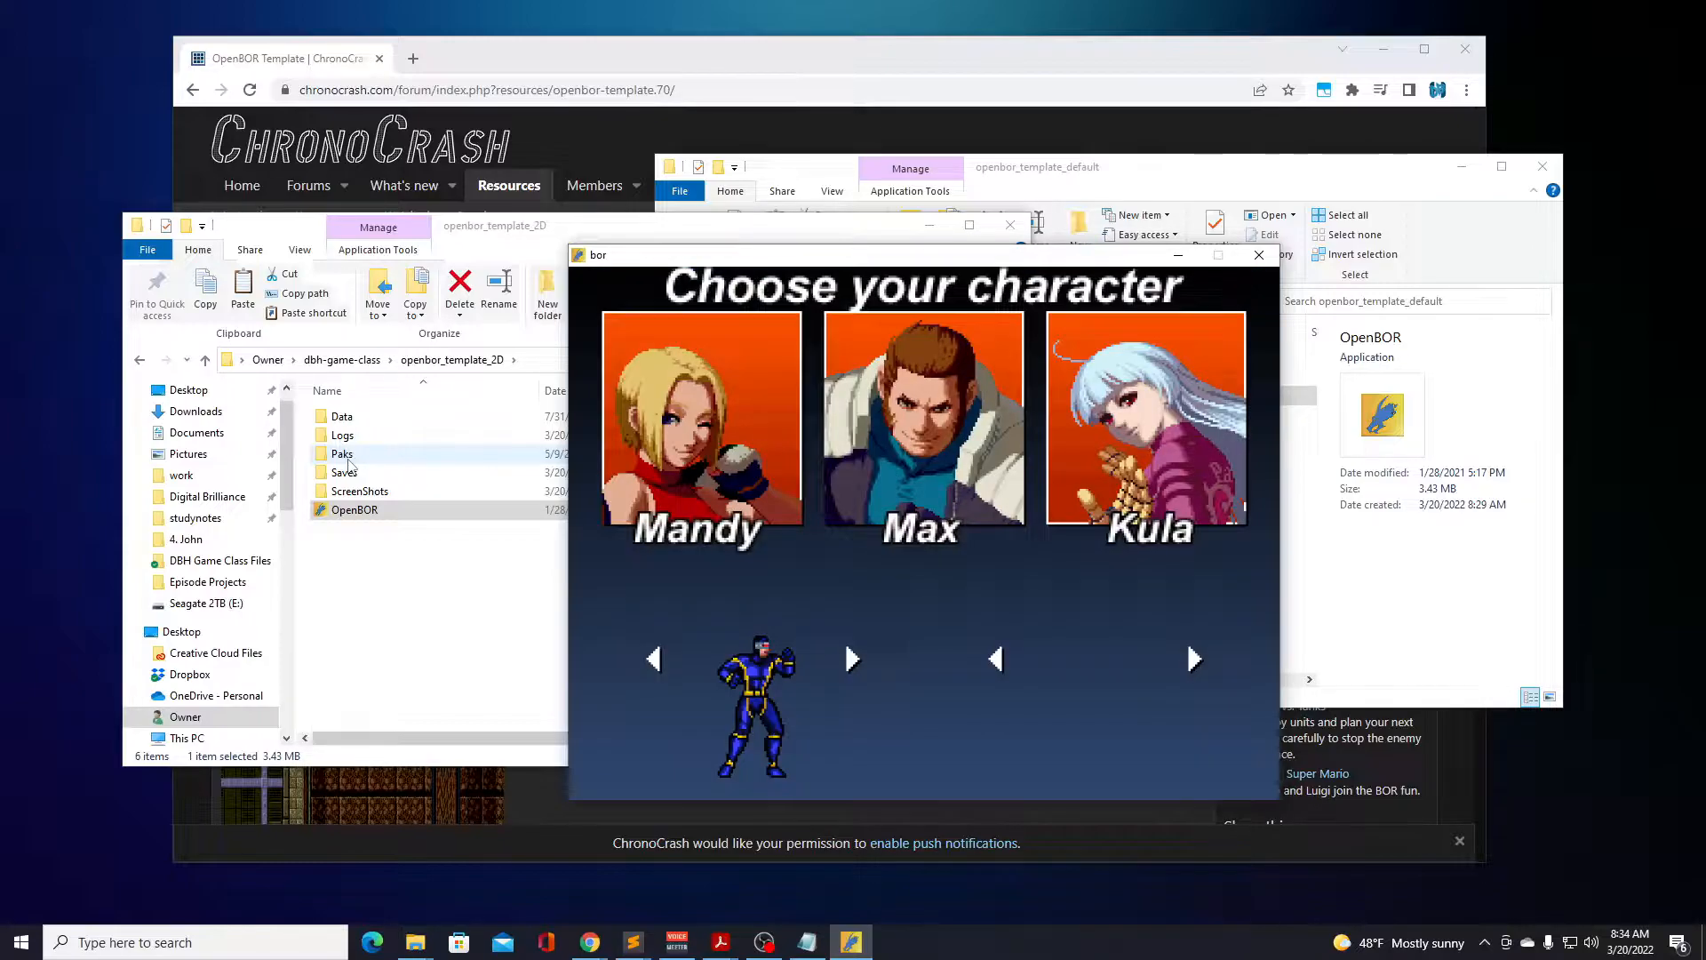
pyautogui.press('Right')
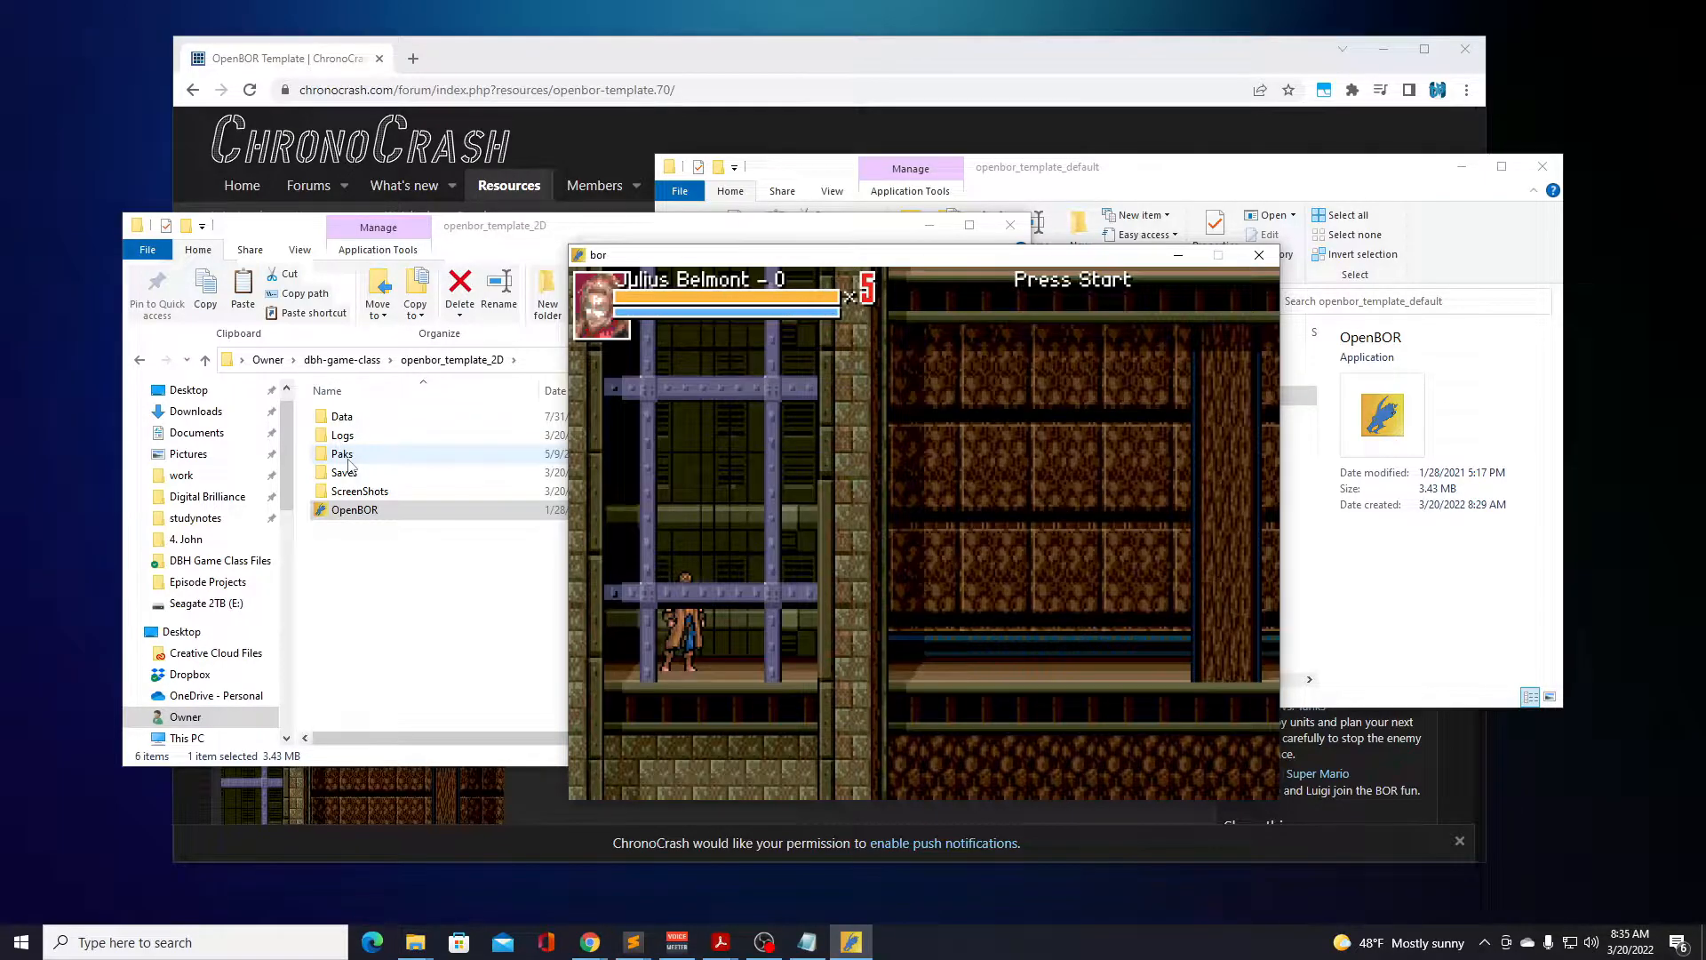
# Run and jump Julius Belmont from the scaffolding through the building to the wall at the far end.
pyautogui.press('Right')
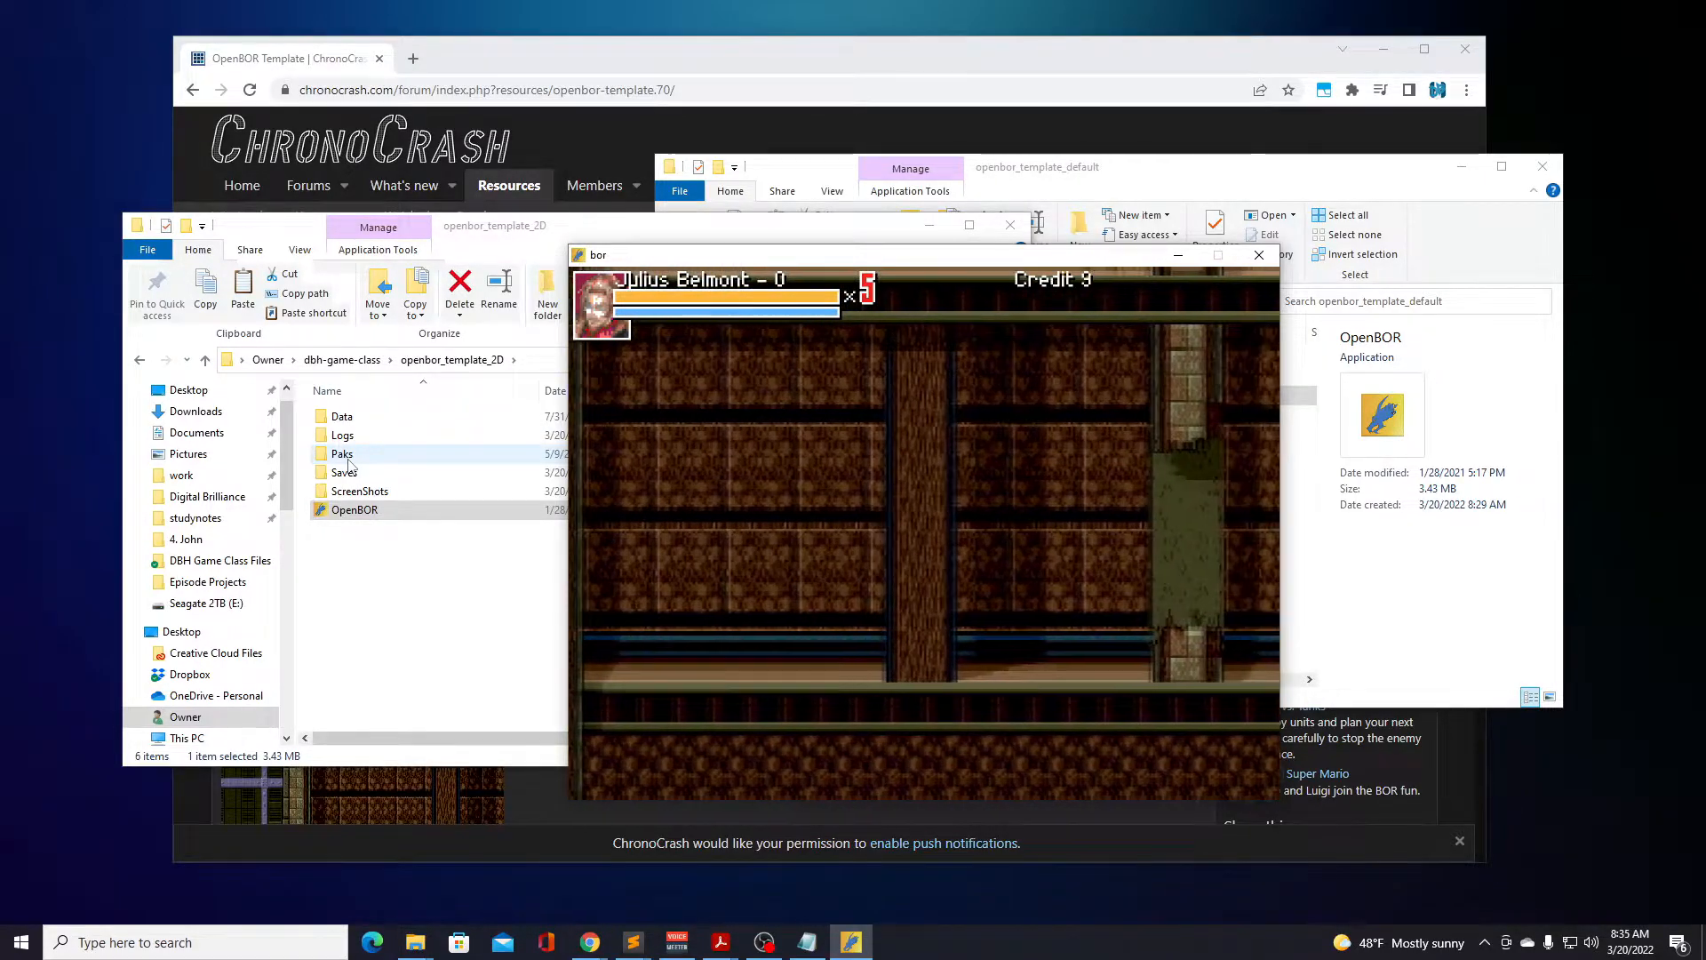
pyautogui.press('Right')
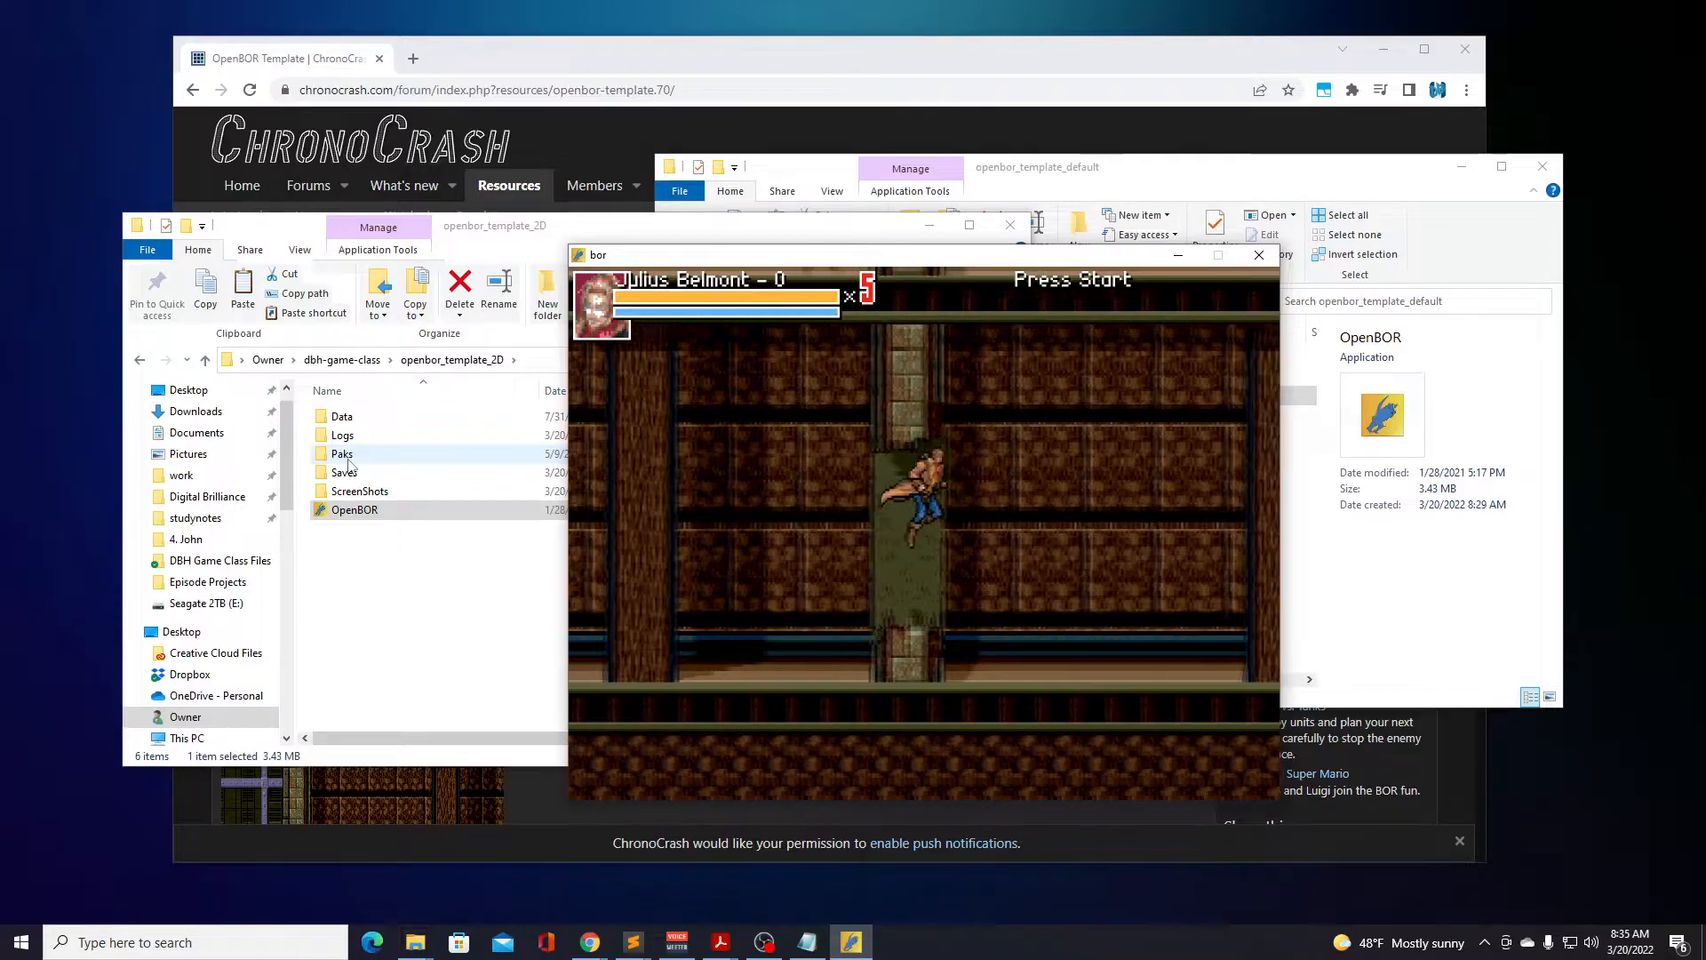
pyautogui.press('Right')
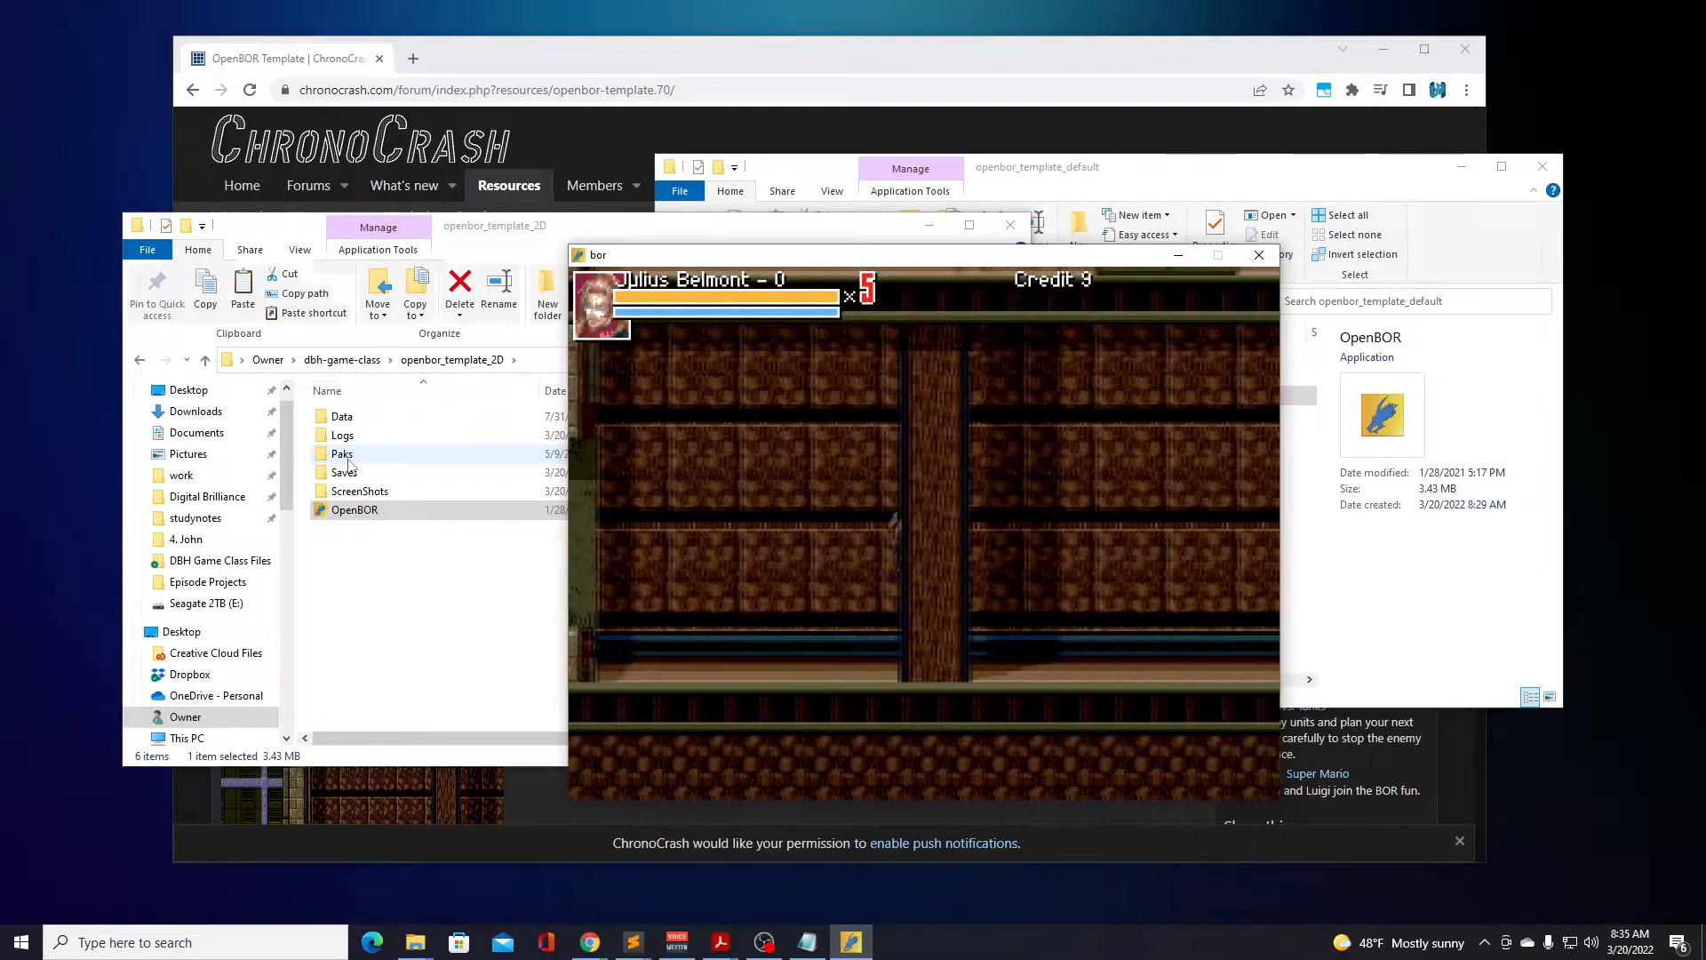
pyautogui.press('Right')
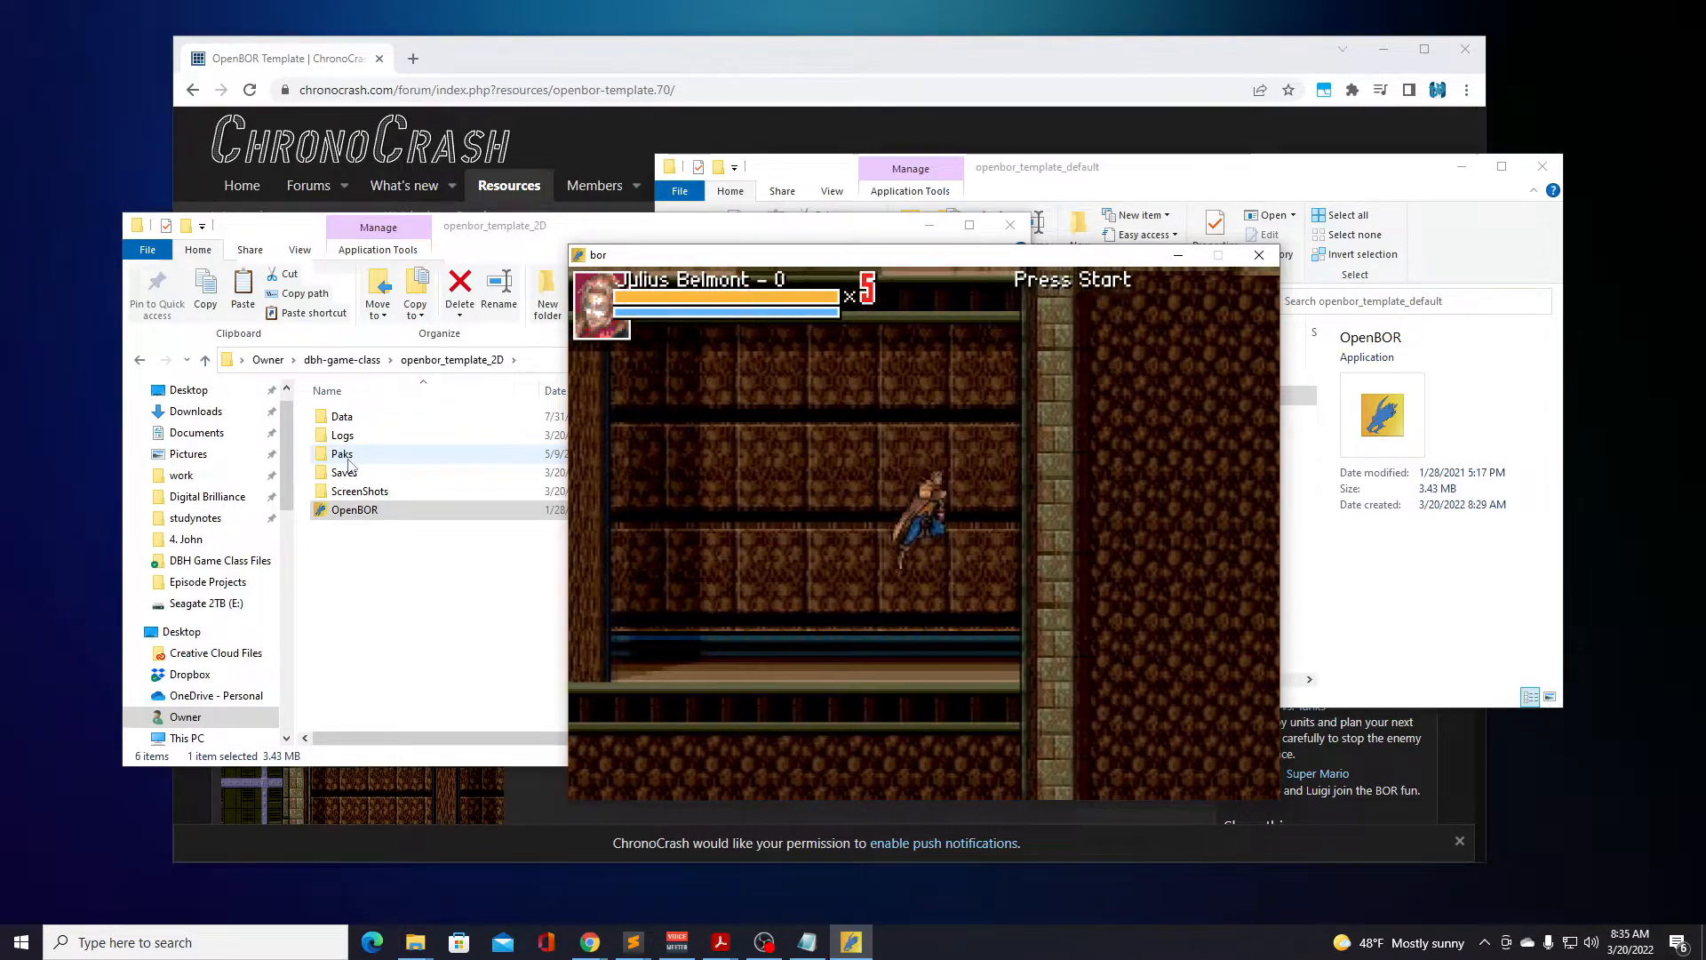
# Turn Julius Belmont around and jump him back past the broken wall section to the scaffolding entrance.
pyautogui.press('Left')
pyautogui.press('d')
pyautogui.press('d')
pyautogui.press('d')
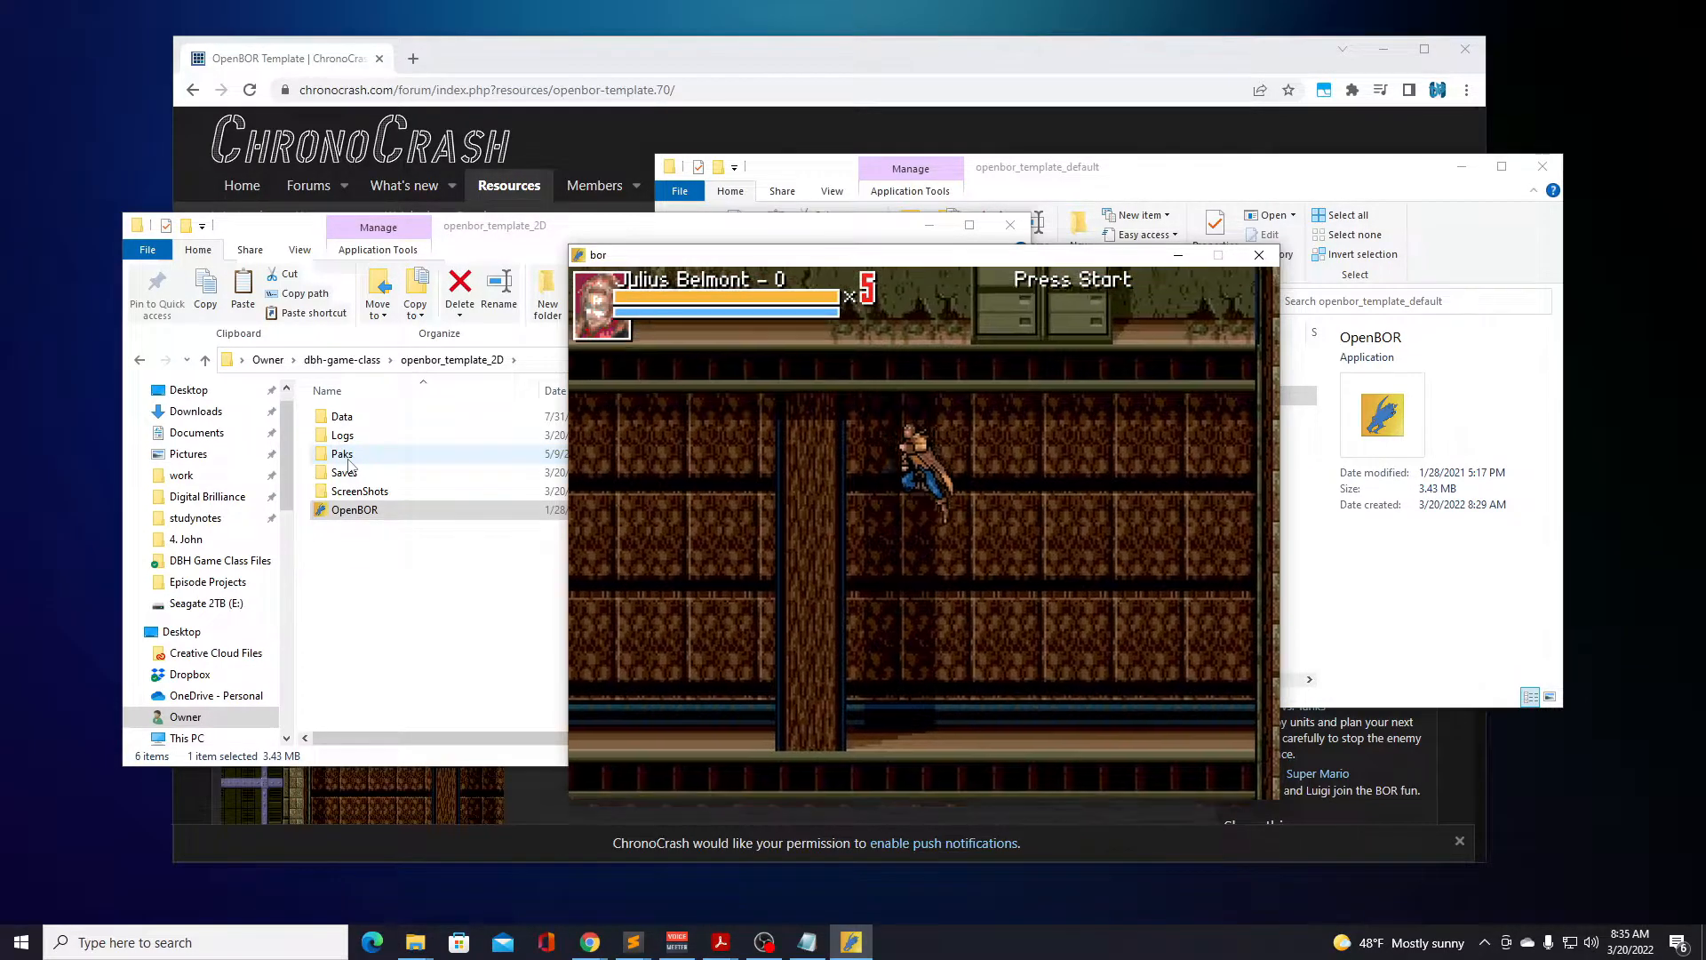
pyautogui.press('Left')
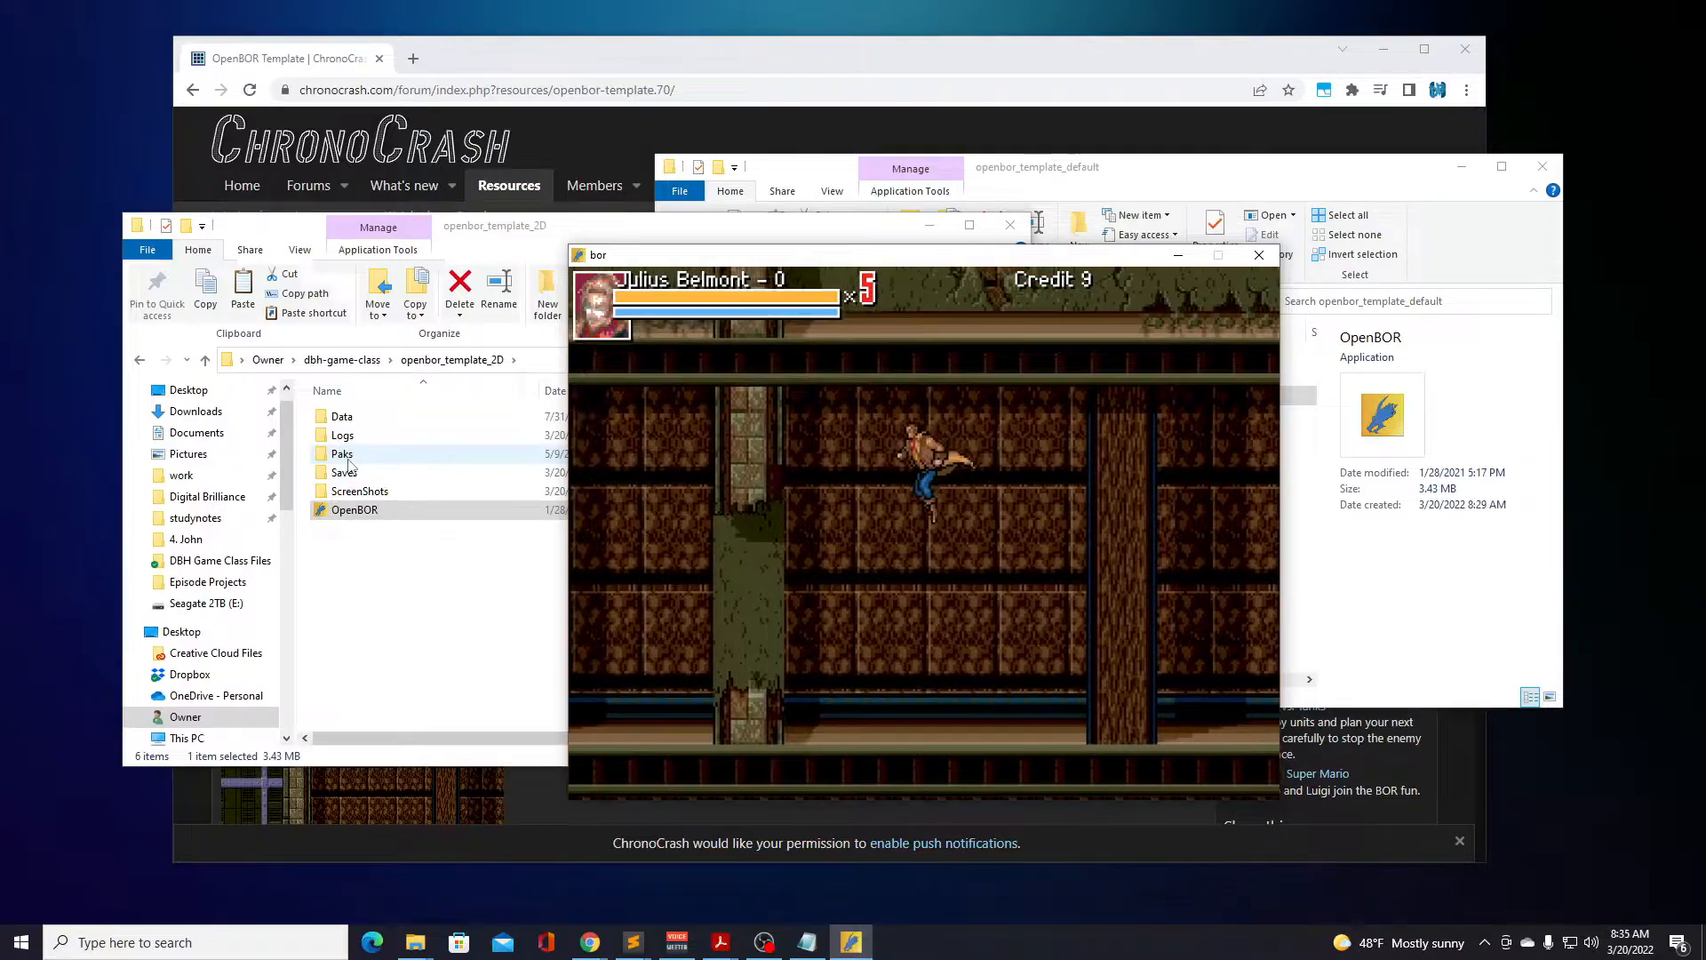
pyautogui.press('Left')
pyautogui.press('d')
pyautogui.press('d')
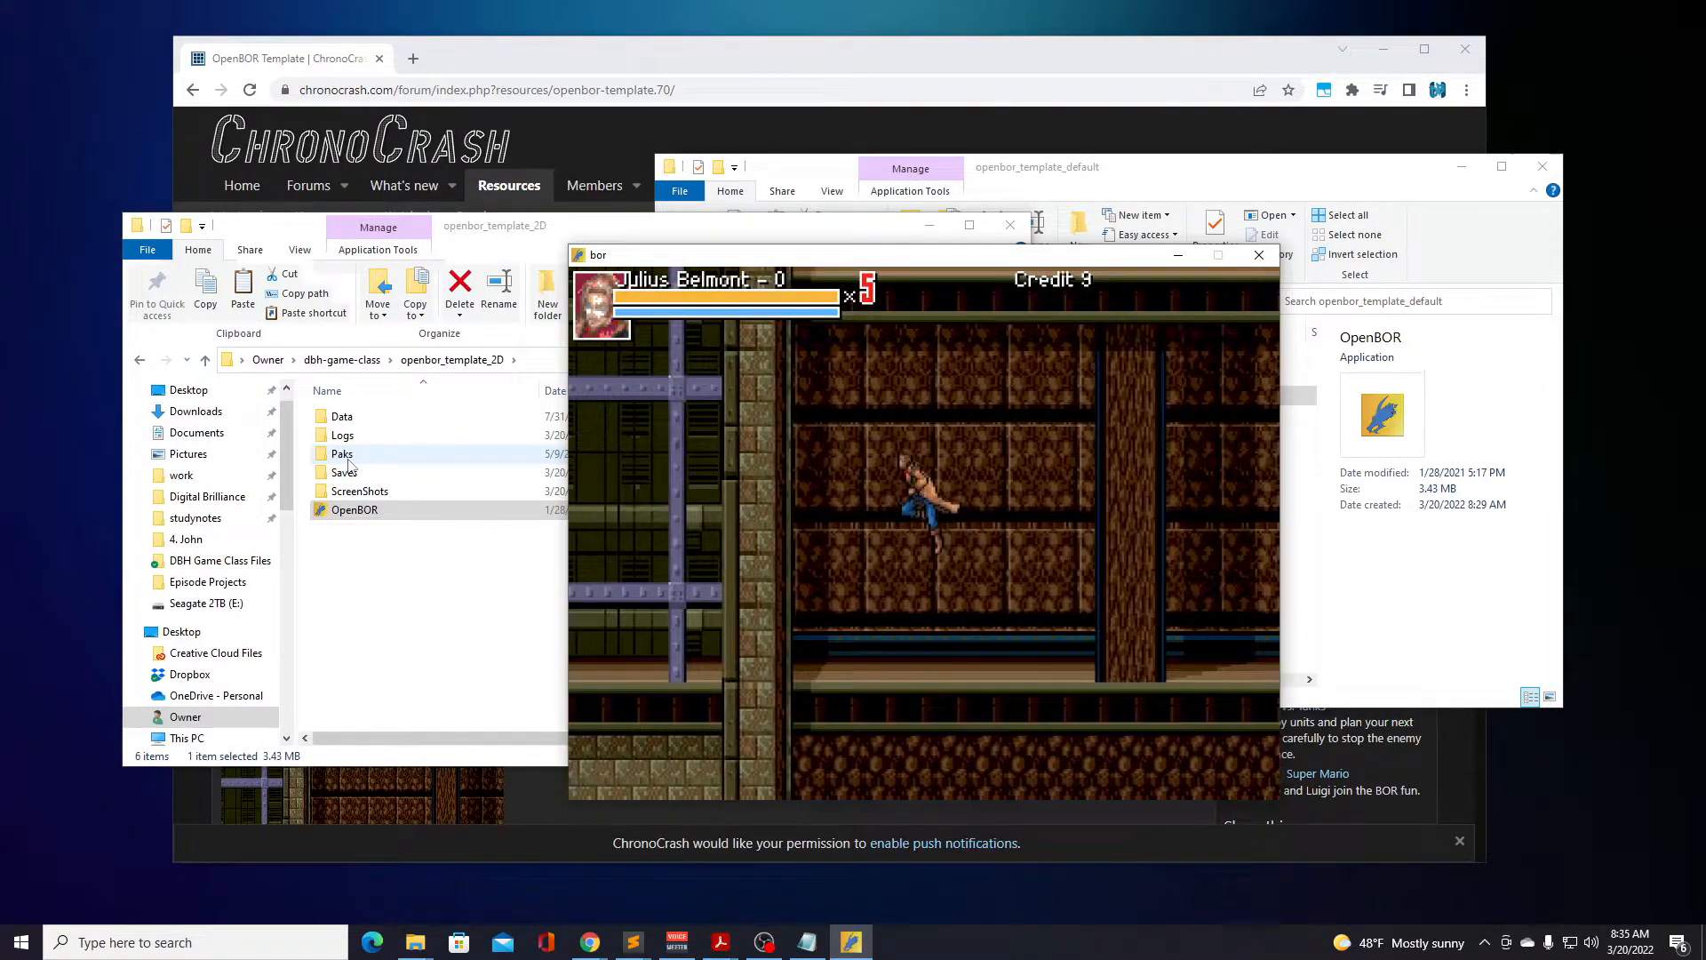
# Jump Julius Belmont forward through the building again and stop near the far wall.
pyautogui.press('Right')
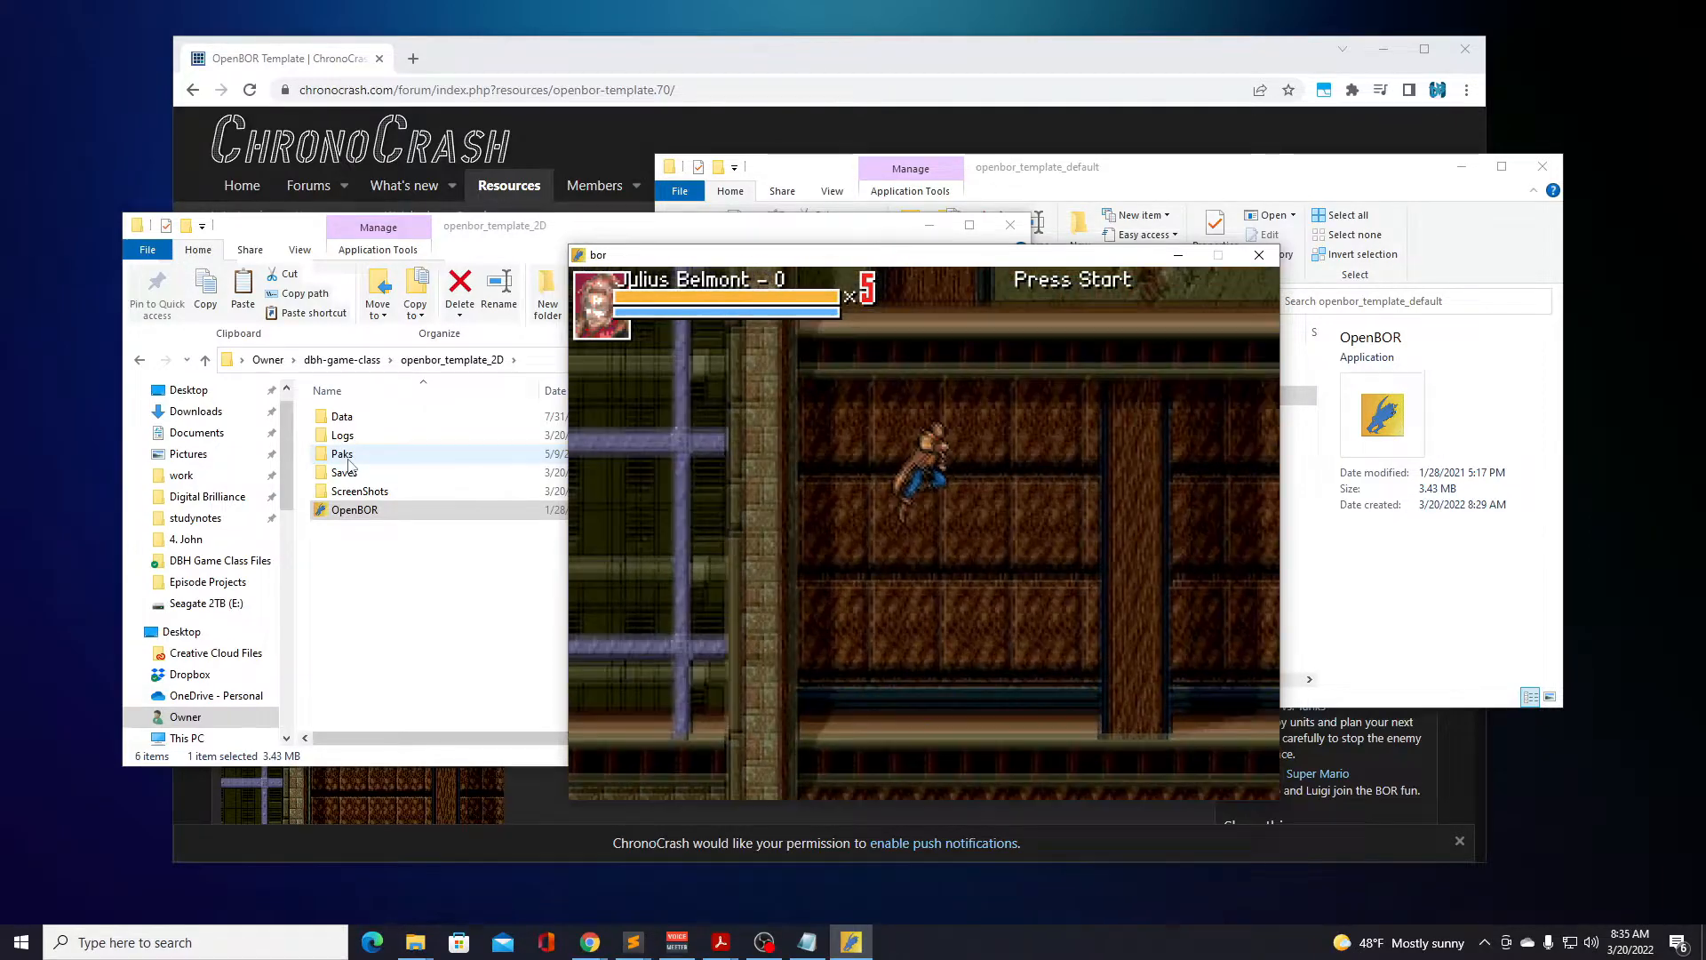
pyautogui.press('d')
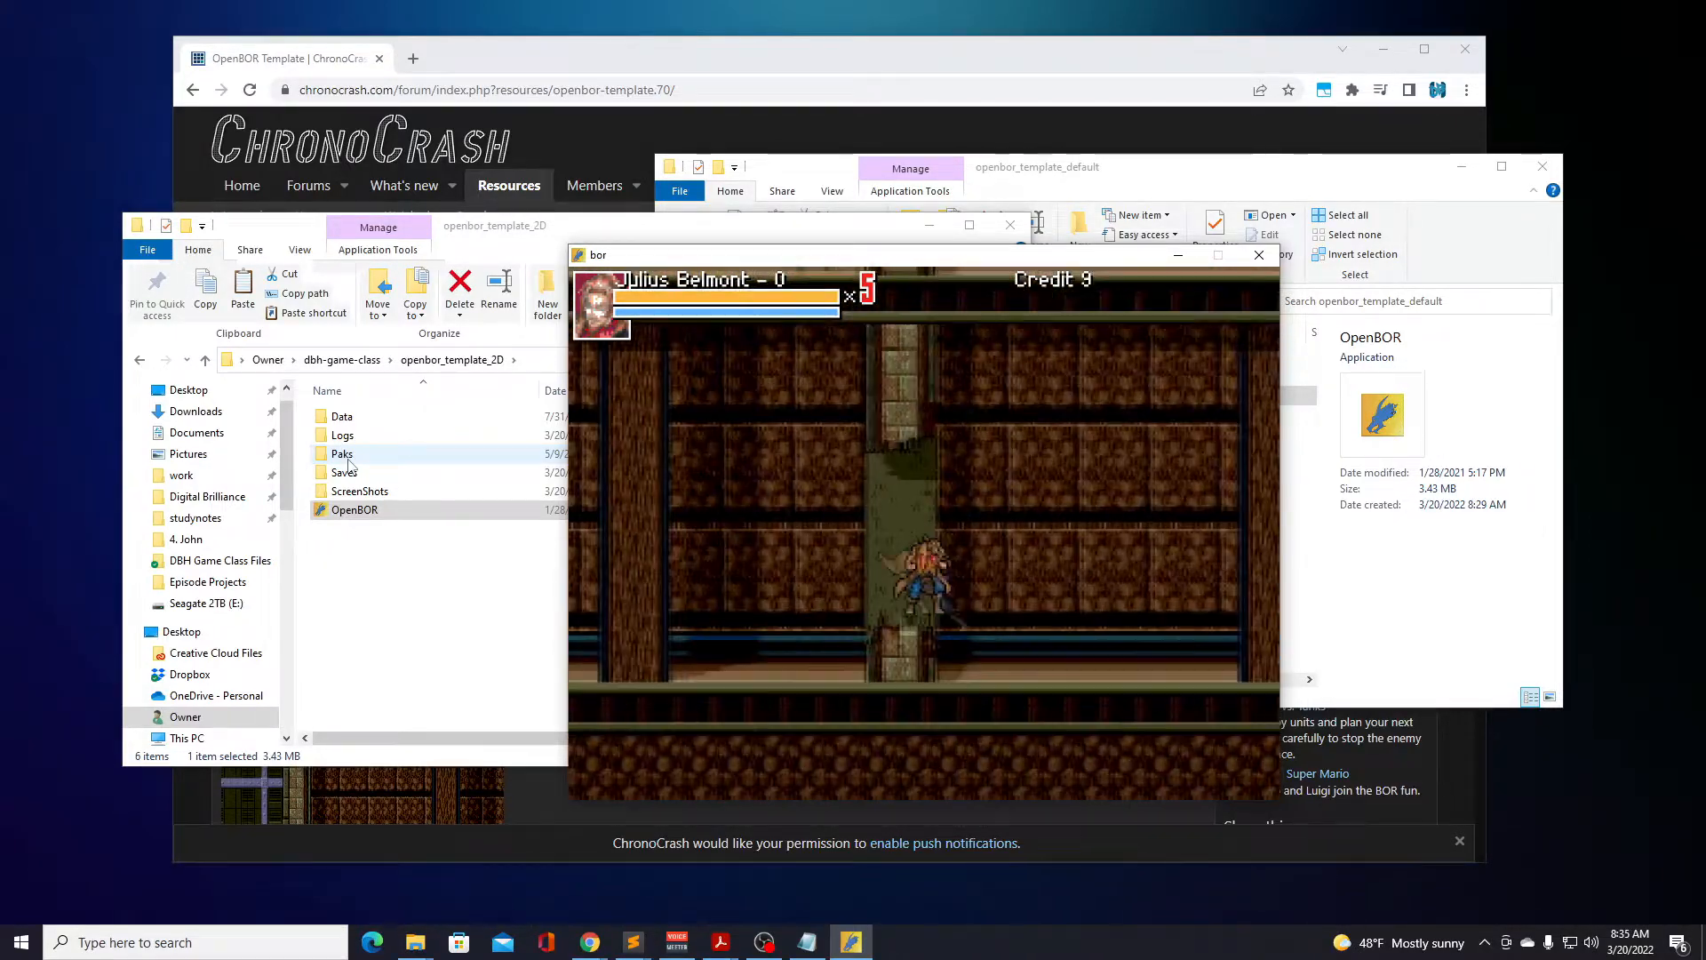
pyautogui.press('d')
pyautogui.press('d')
pyautogui.press('Left')
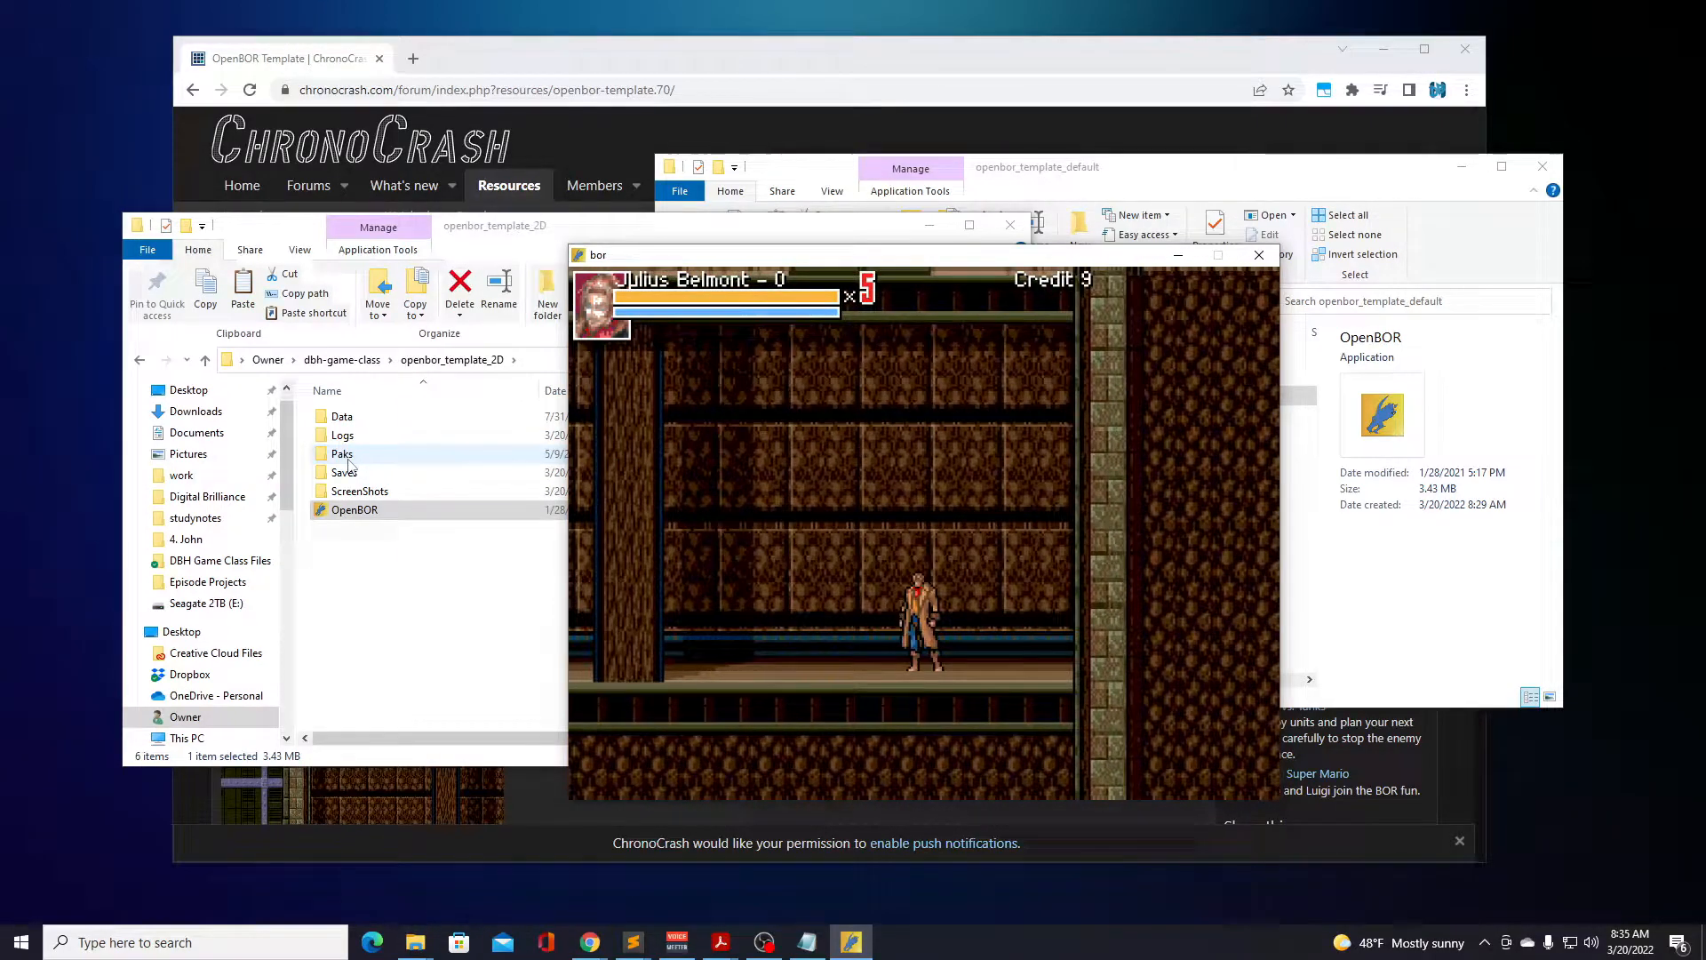
# End the Building game and start a new game in the Battle1 mode with Julius Belmont.
pyautogui.press('Return')
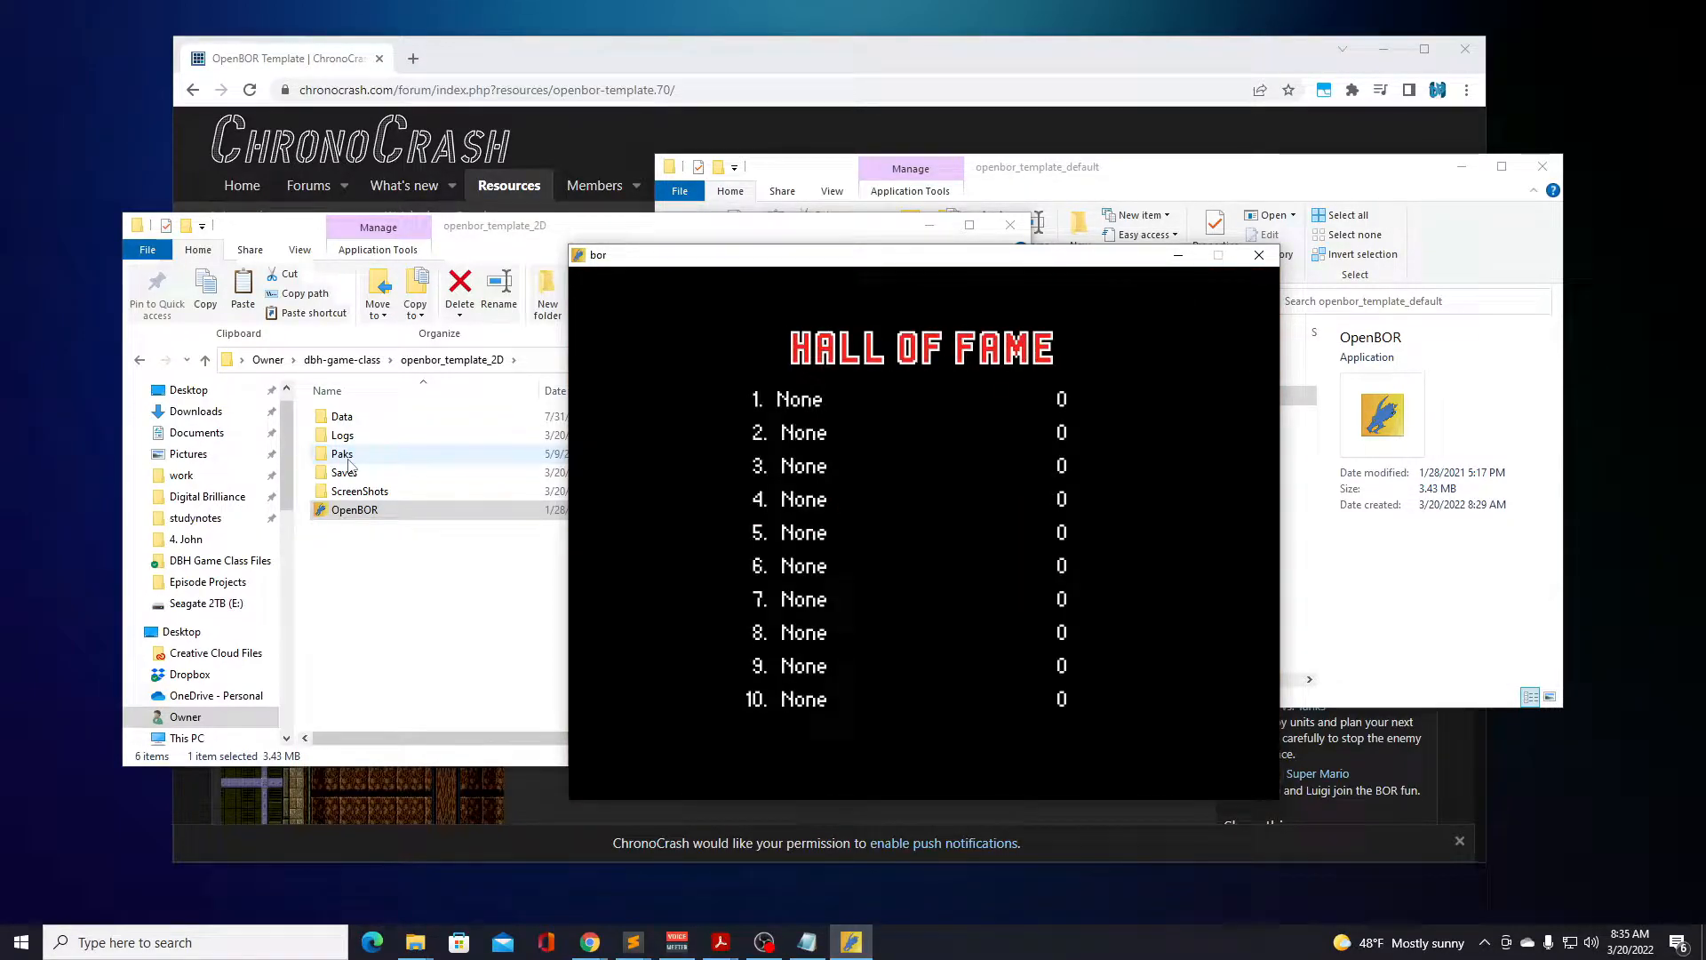
pyautogui.press('Return')
pyautogui.press('Return')
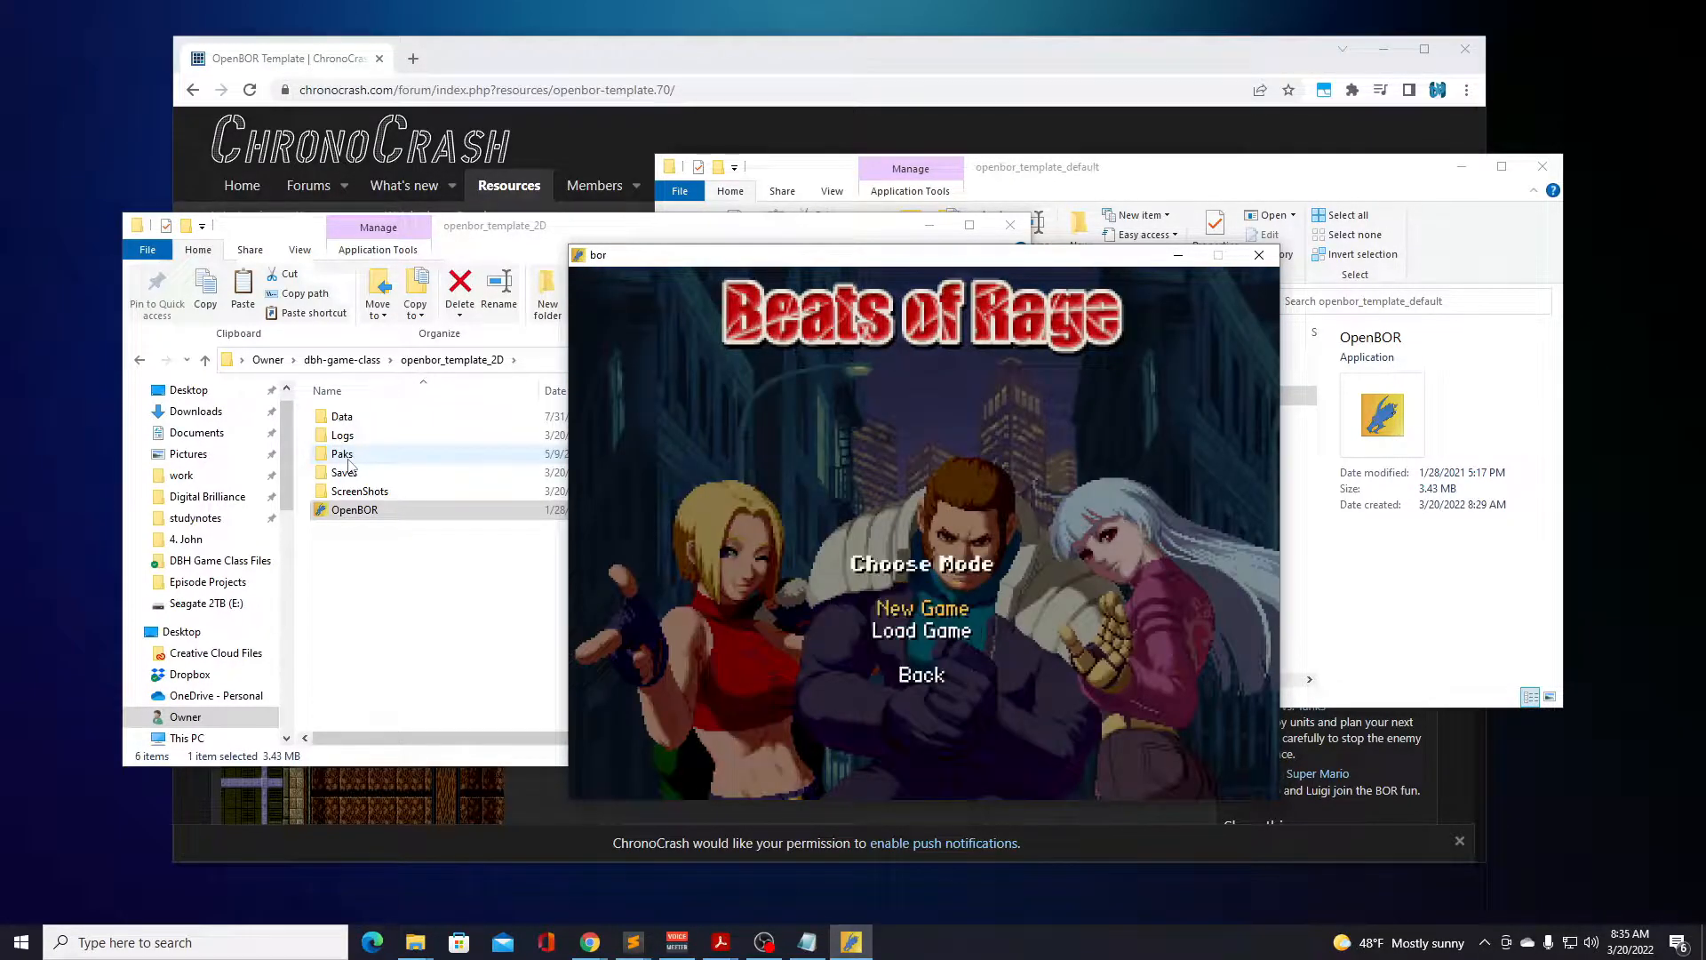
pyautogui.press('Return')
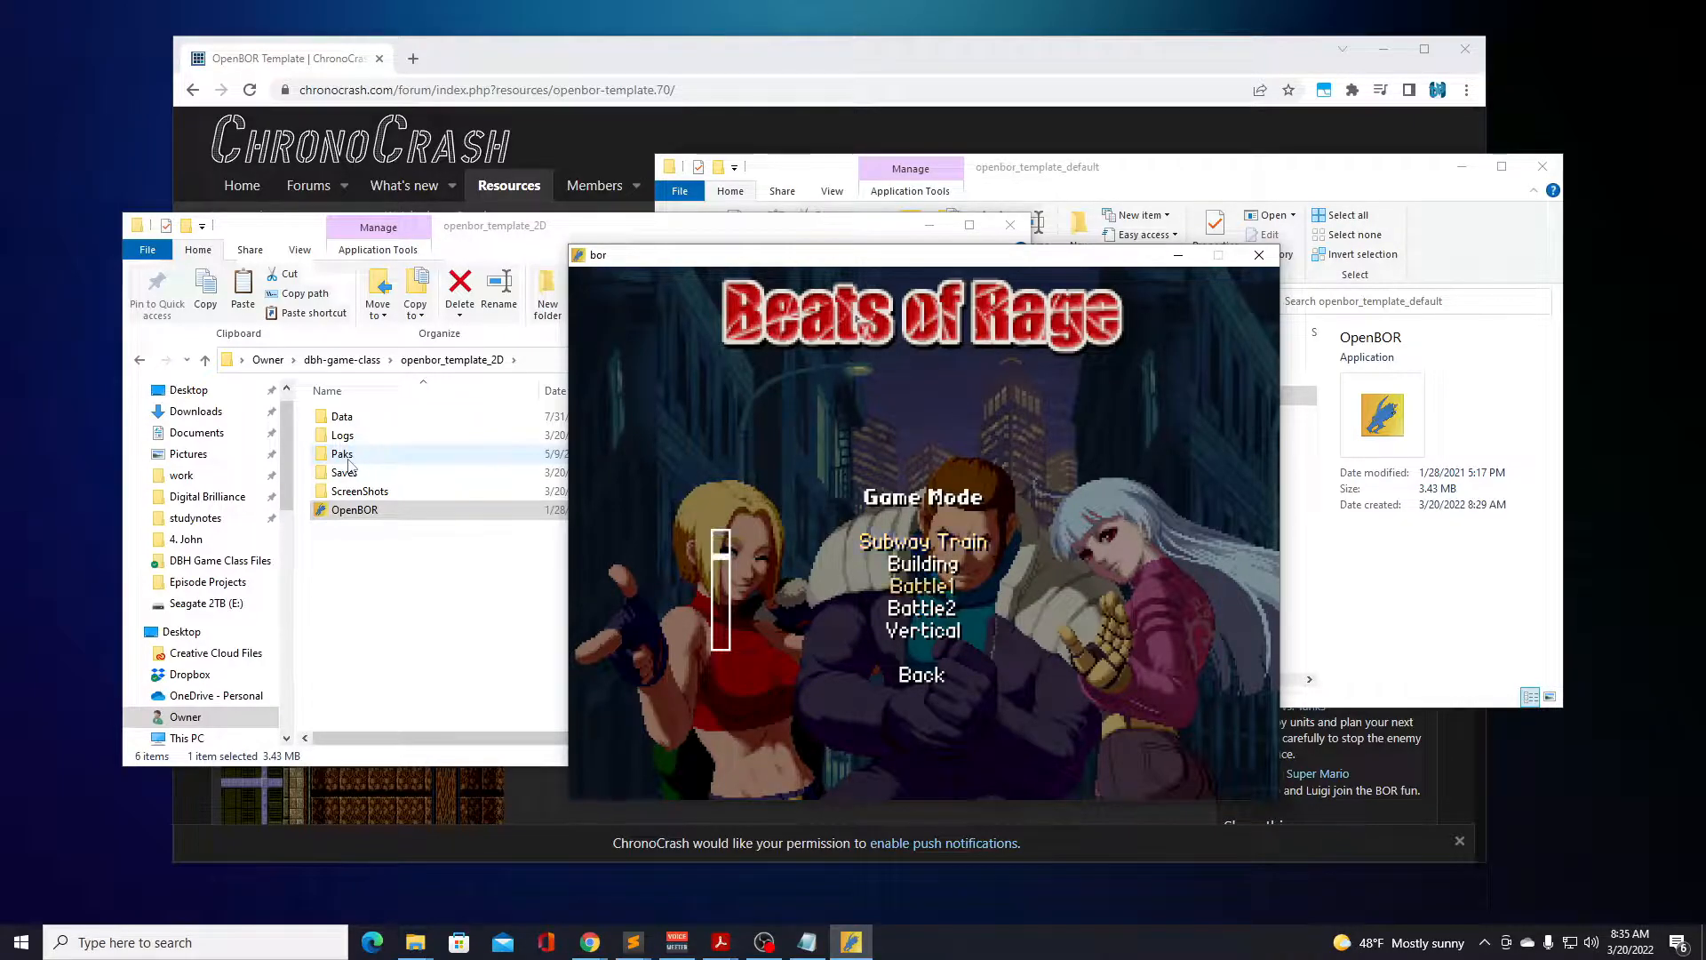
pyautogui.press('Return')
pyautogui.press('Right')
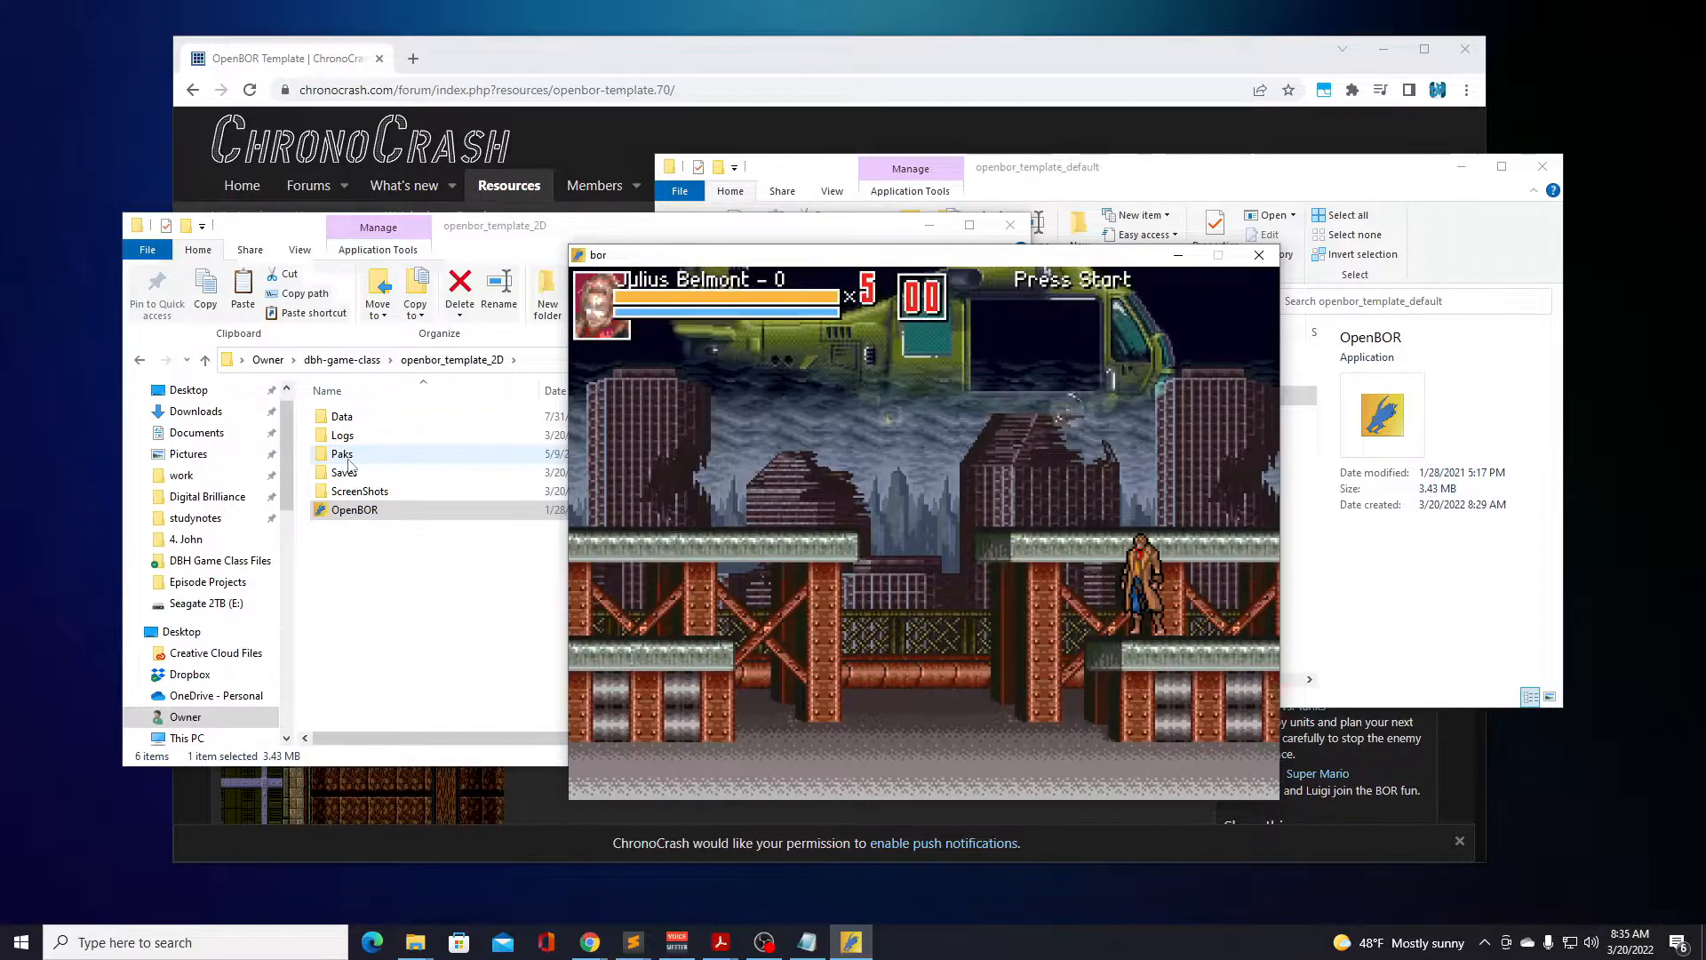
# Move Julius Belmont between the platforms and the ground of the Battle1 stage and attack the flying skulls.
pyautogui.press('Right')
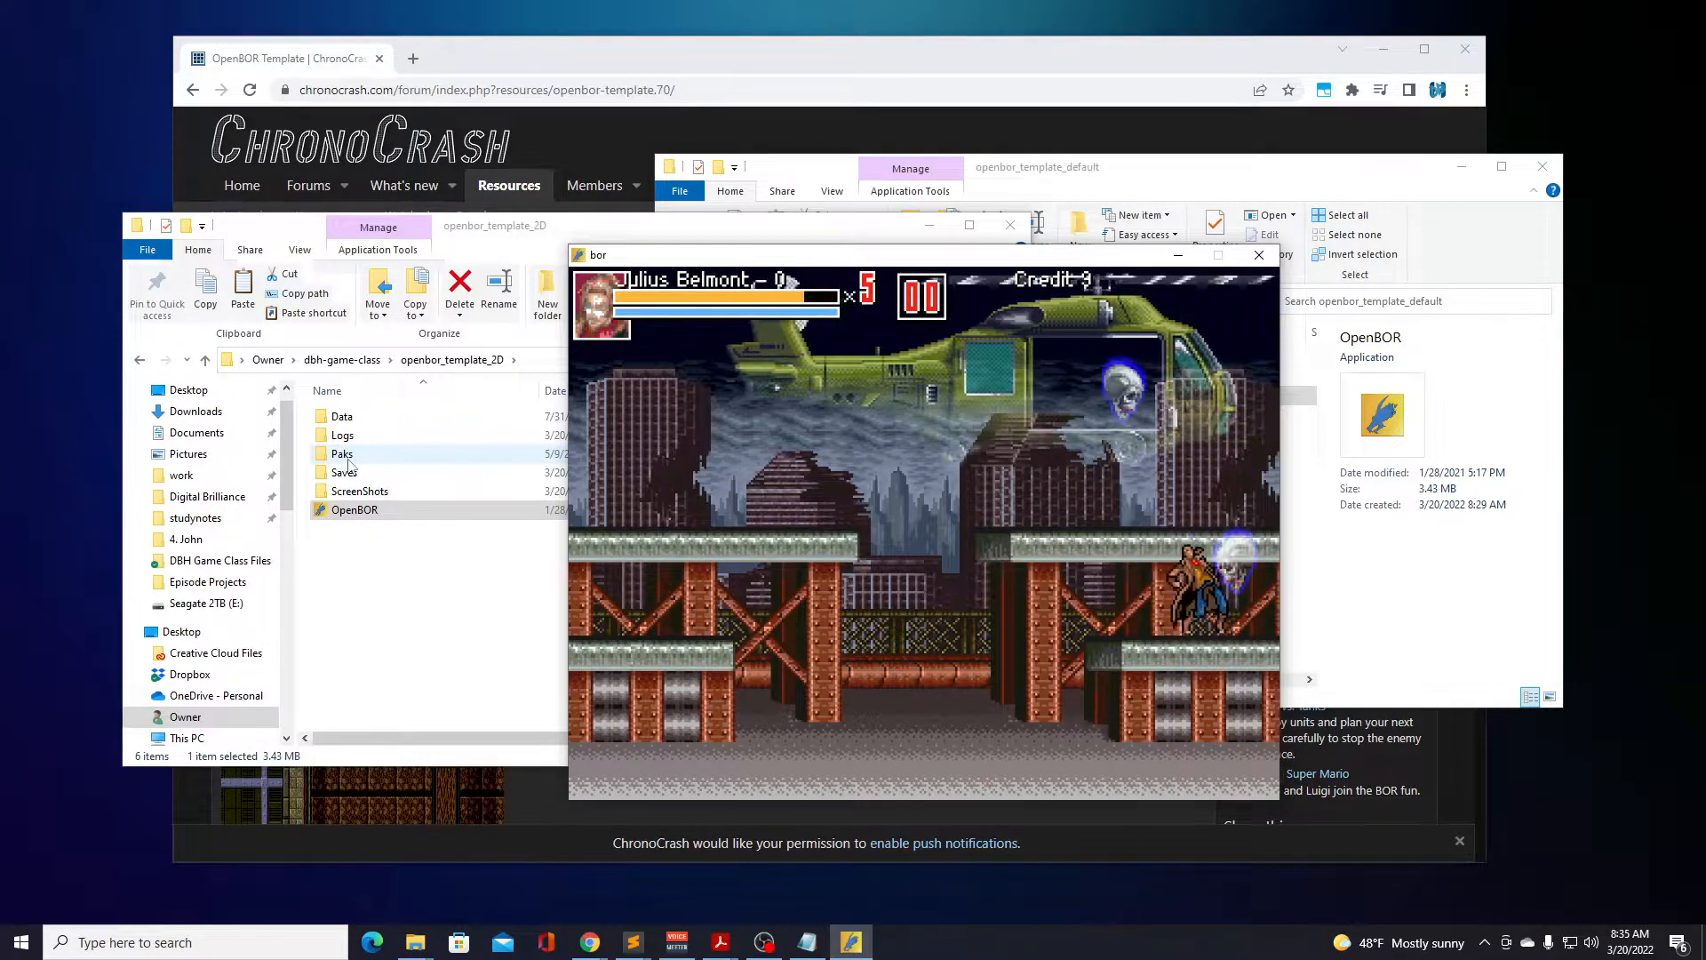
pyautogui.press('Left')
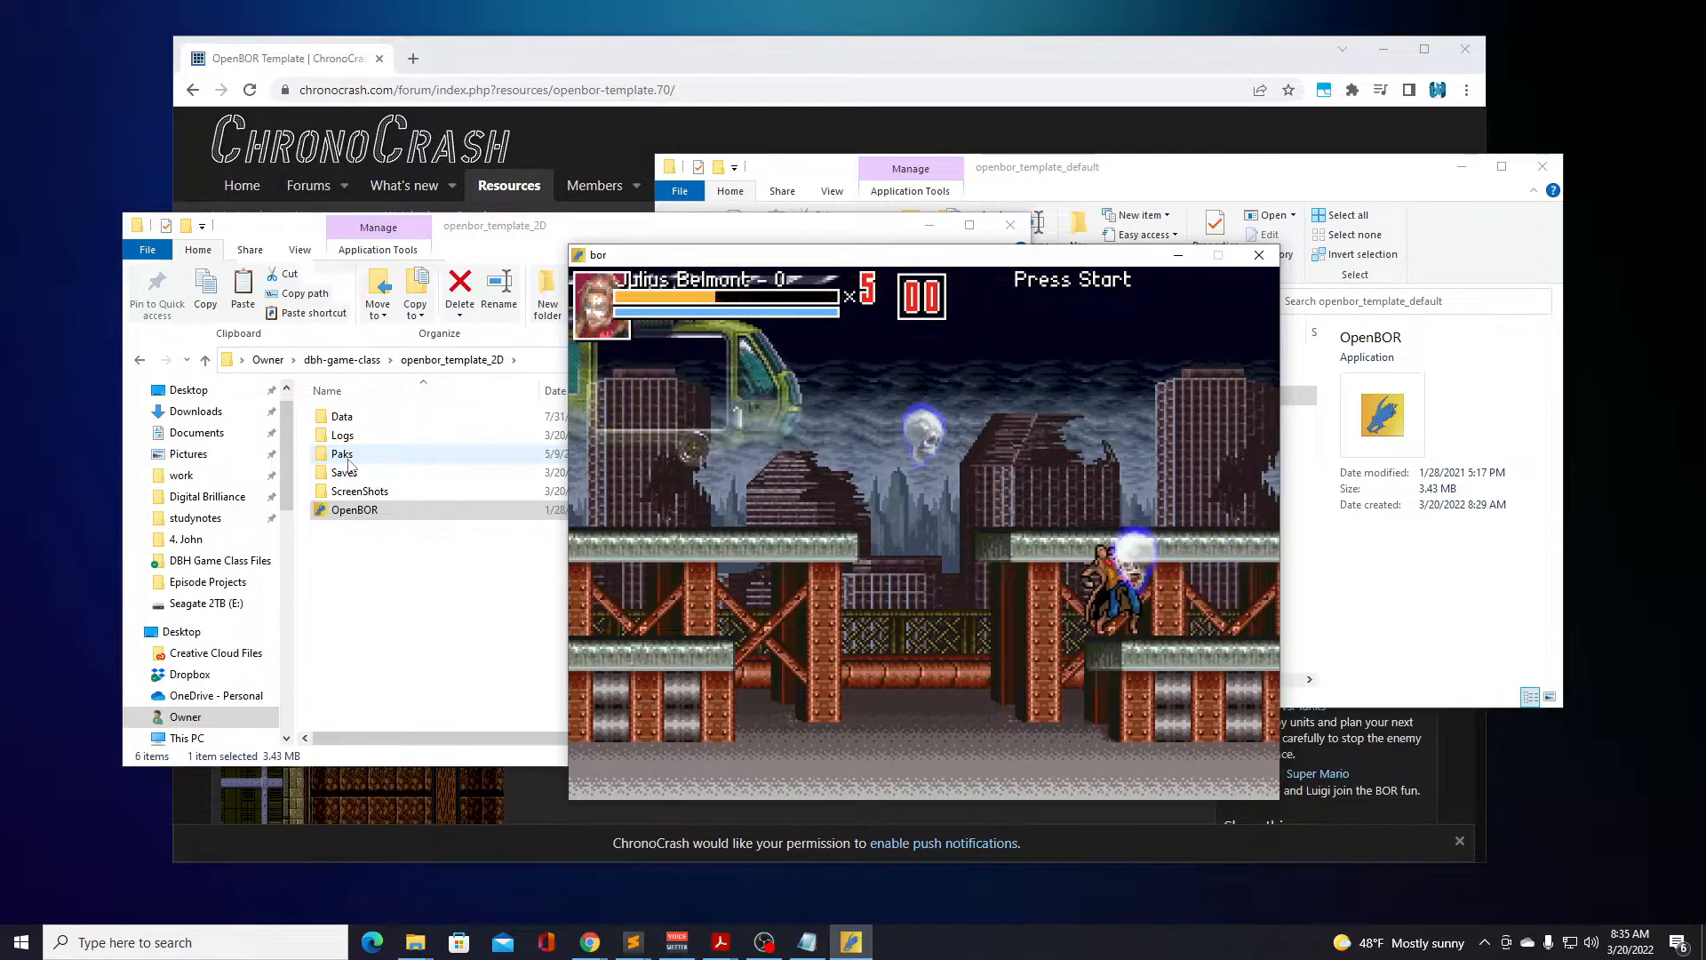
pyautogui.press('Right')
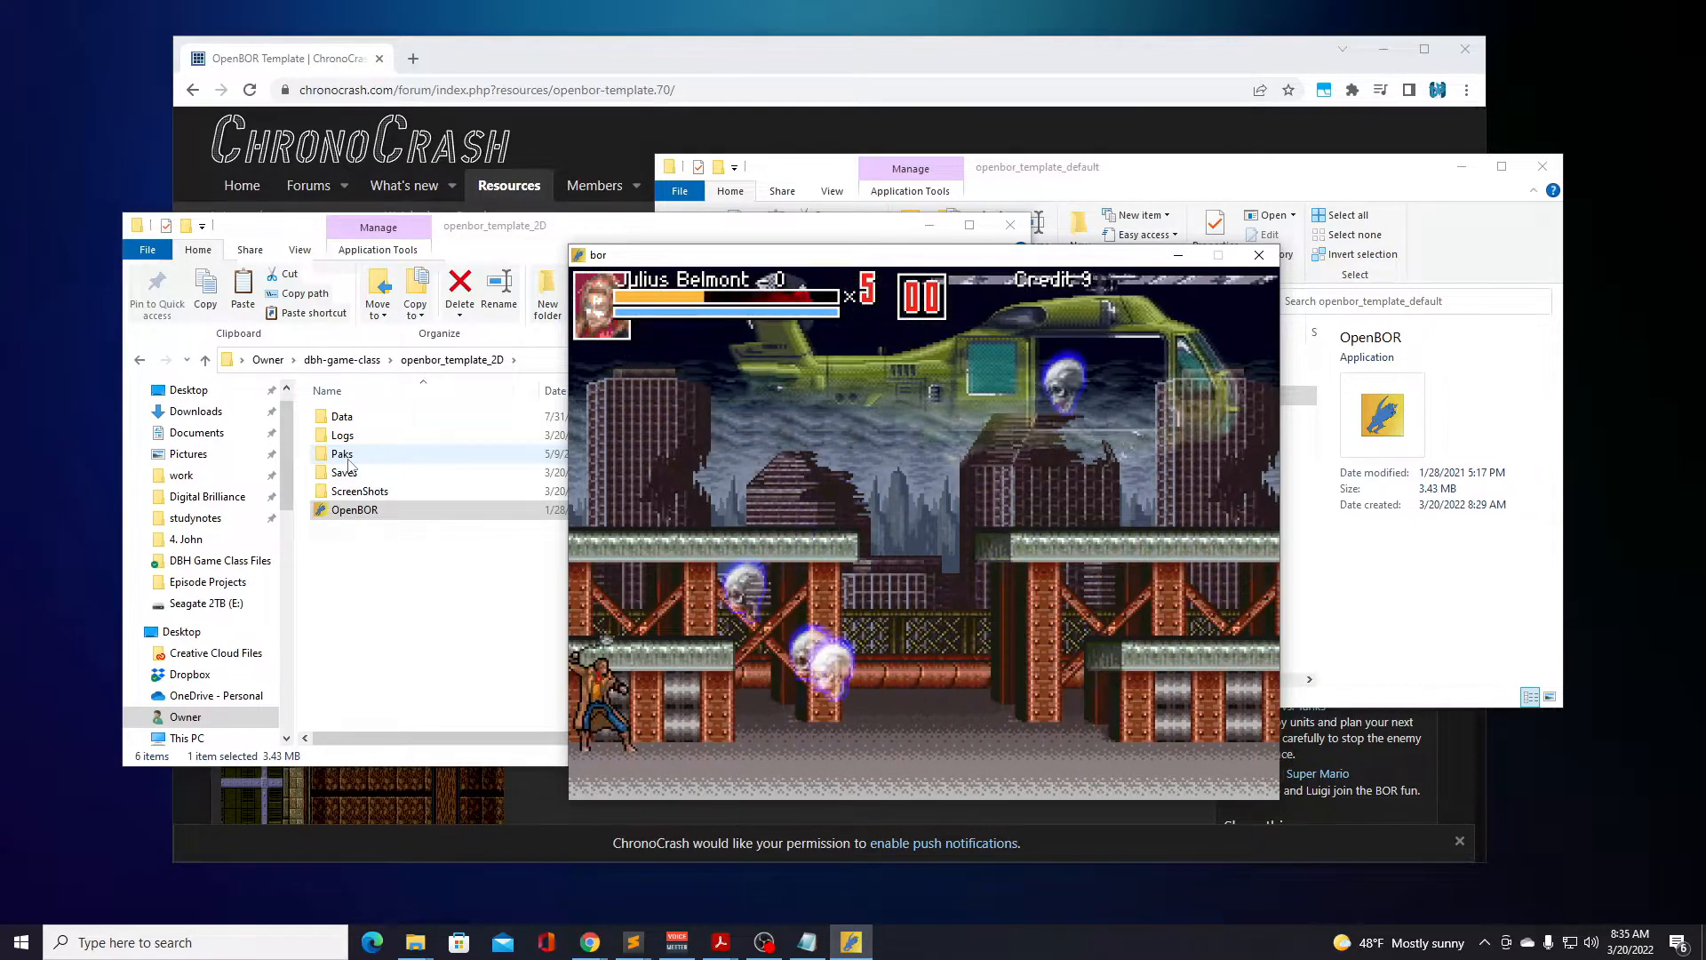
pyautogui.press('a')
pyautogui.press('a')
pyautogui.press('Right')
pyautogui.press('a')
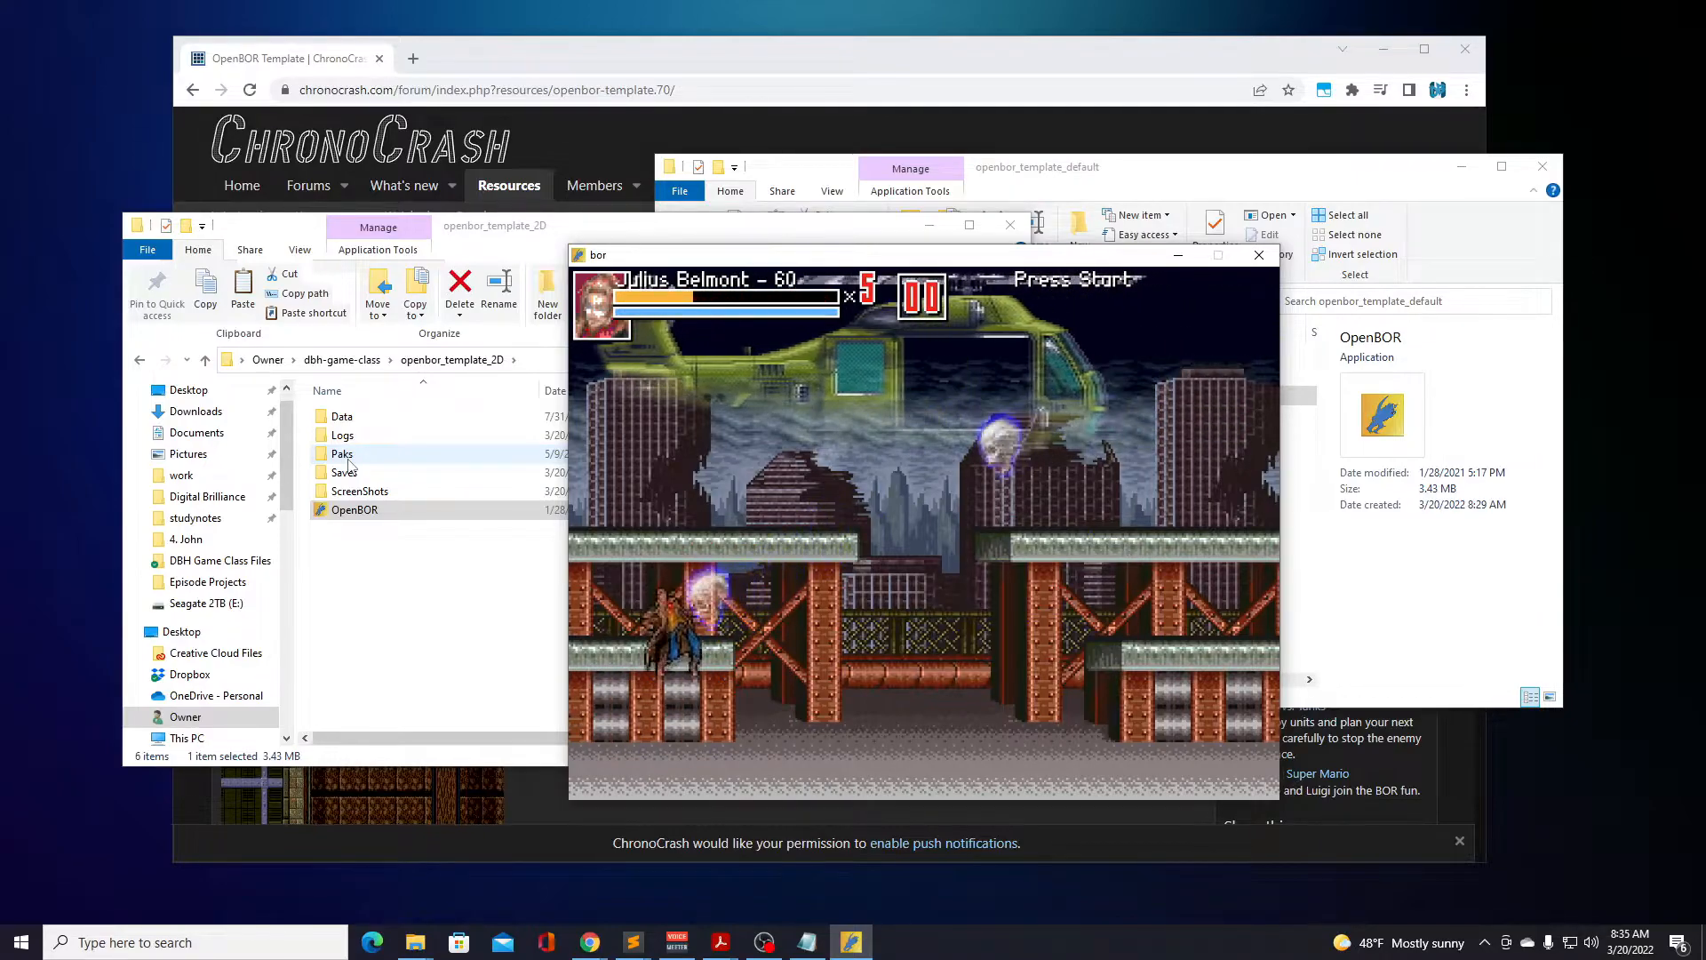
# Retreat Julius Belmont across the ground, then jump and attack skulls up onto the upper platform.
pyautogui.press('Left')
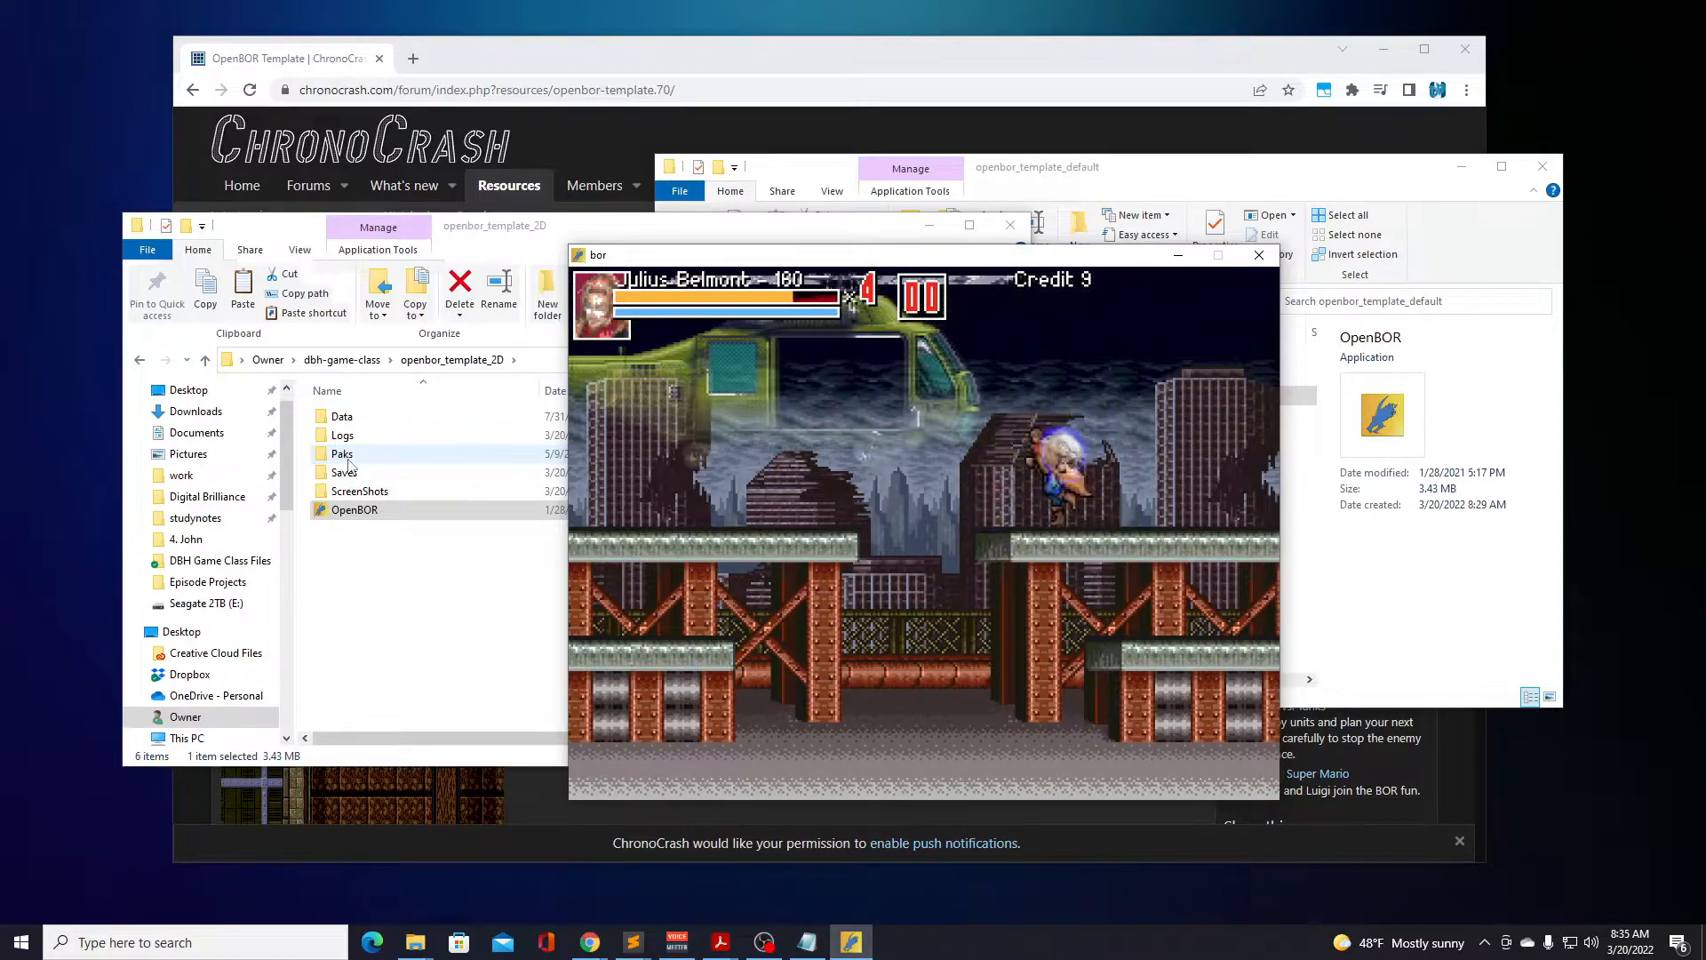
pyautogui.press('Left')
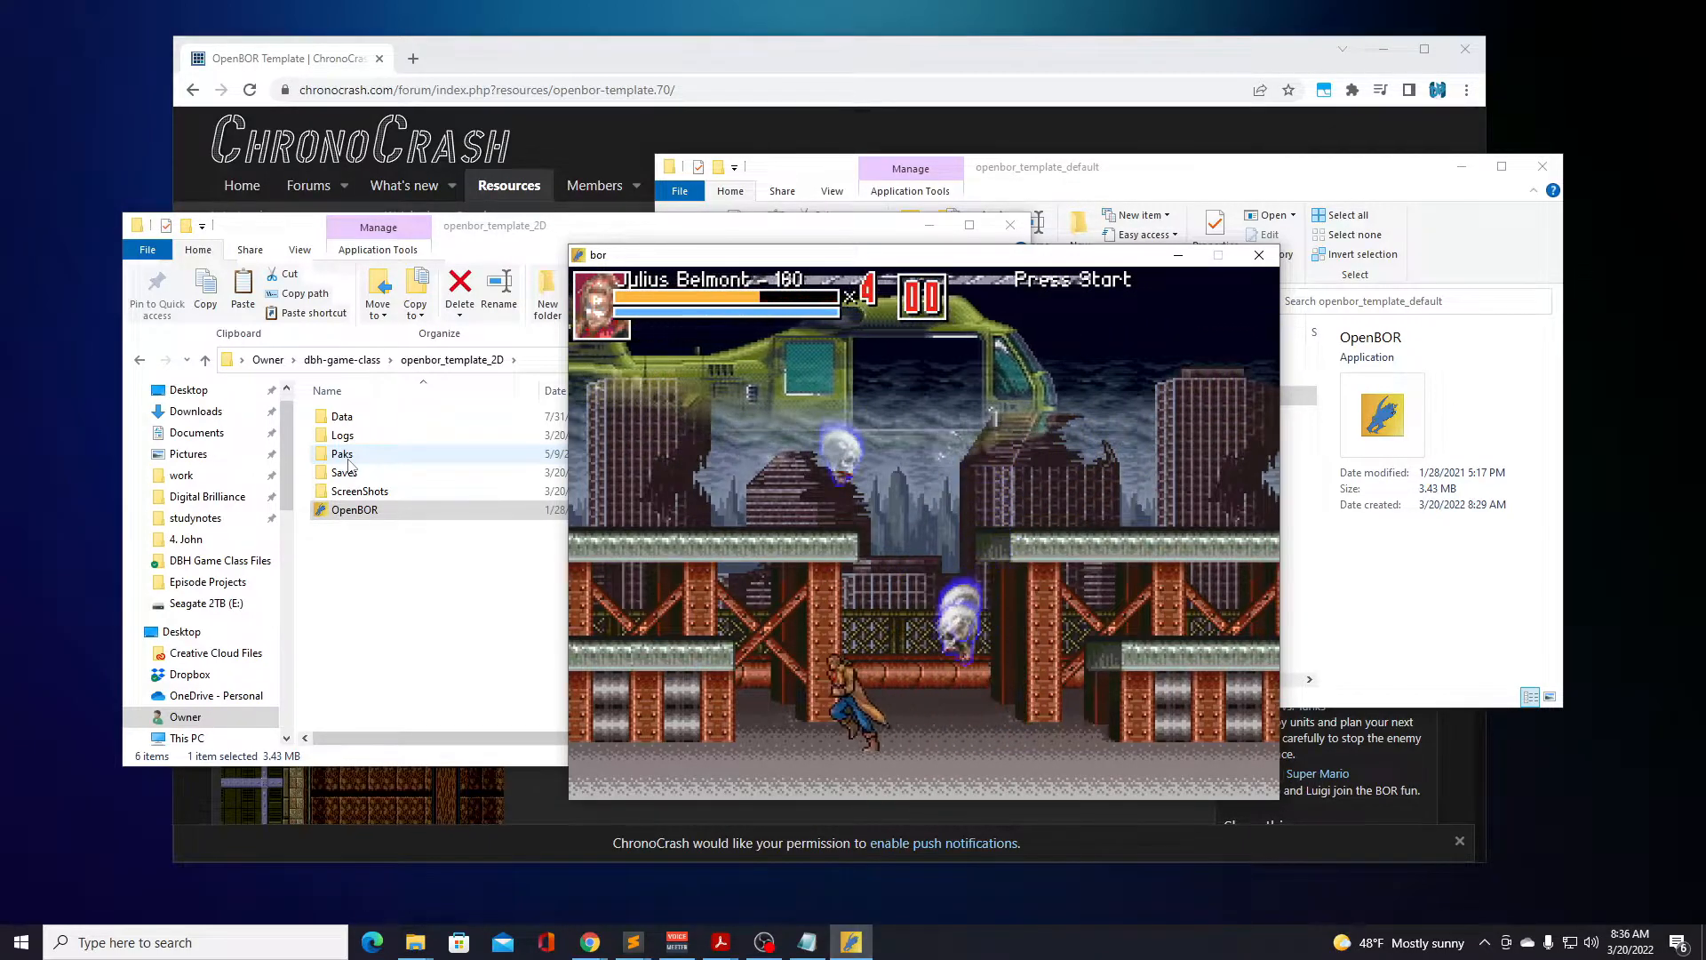
pyautogui.press('Right')
pyautogui.press('a')
pyautogui.press('d')
pyautogui.press('a')
pyautogui.press('d')
pyautogui.press('a')
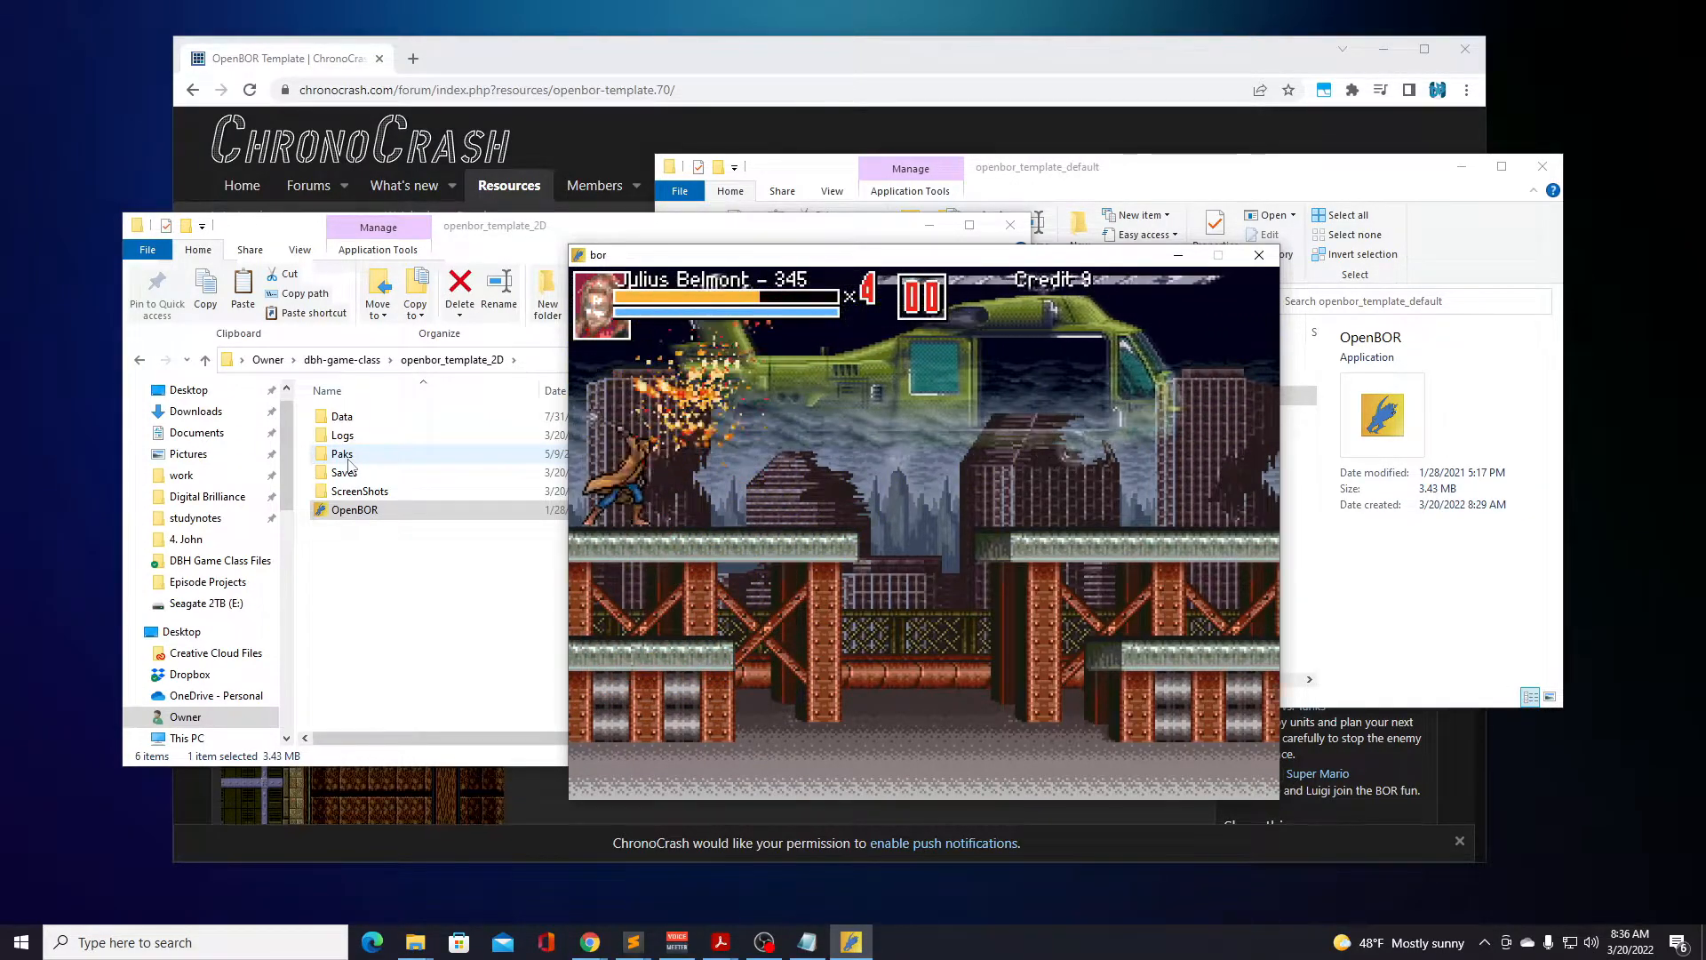
# Dodge Julius Belmont away from the pursuing skulls, then turn him around and strike them with jump attacks.
pyautogui.press('Left')
pyautogui.press('Right')
pyautogui.press('a')
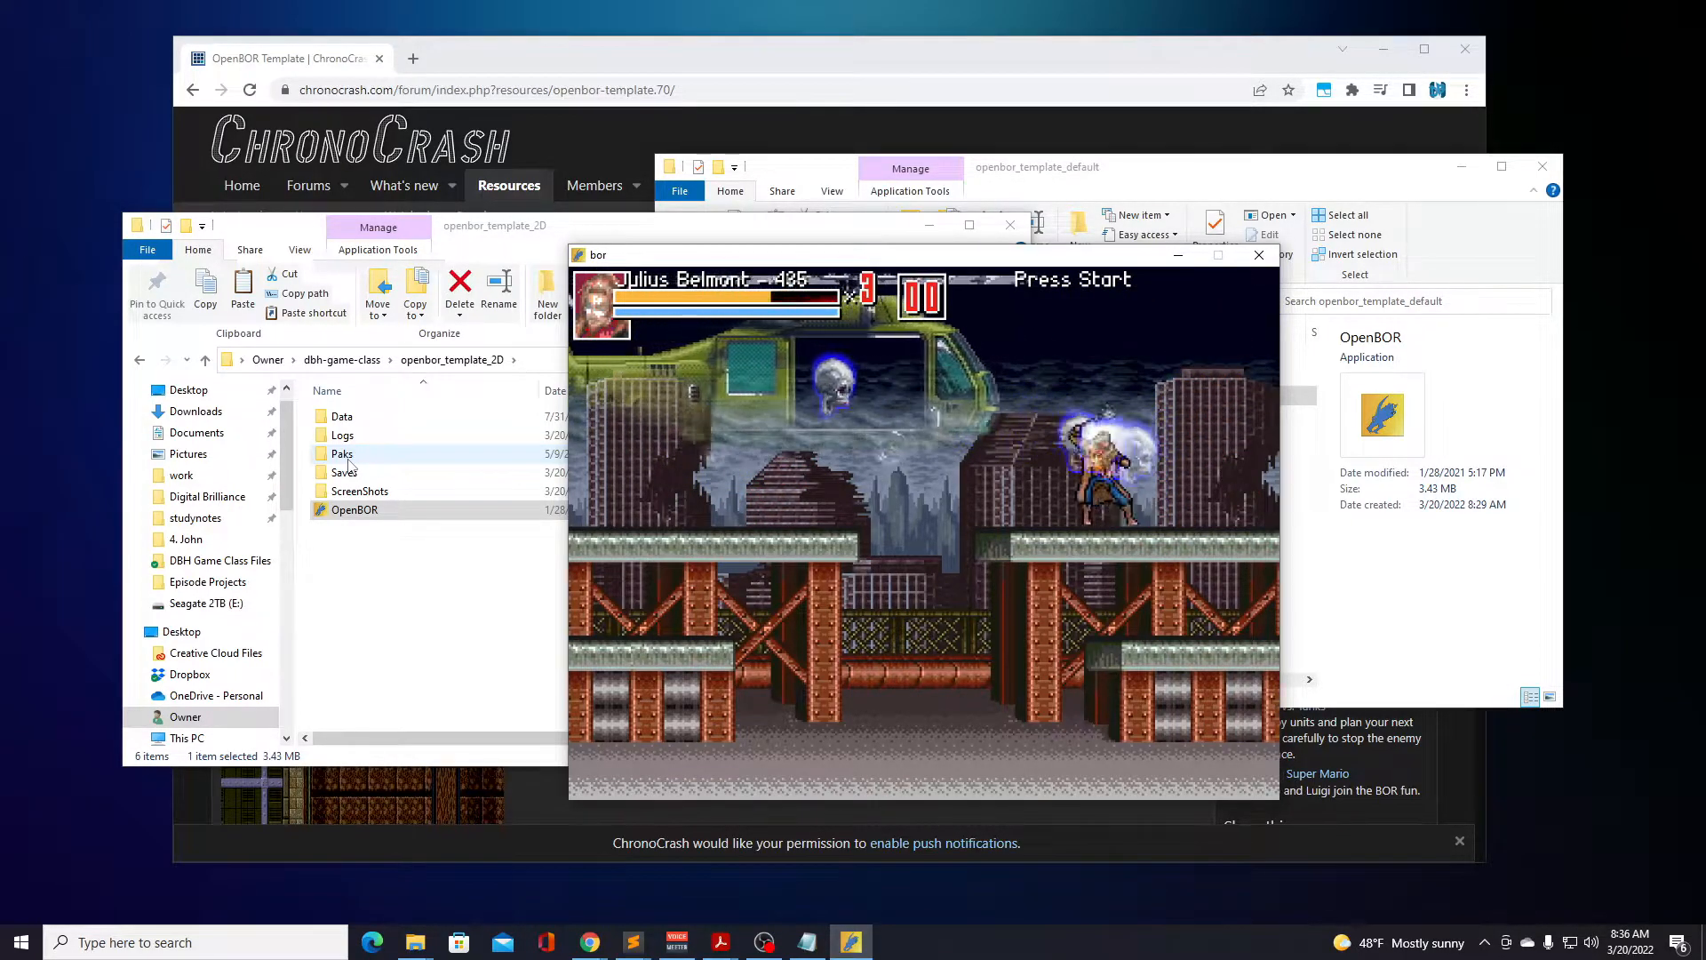
pyautogui.press('Left')
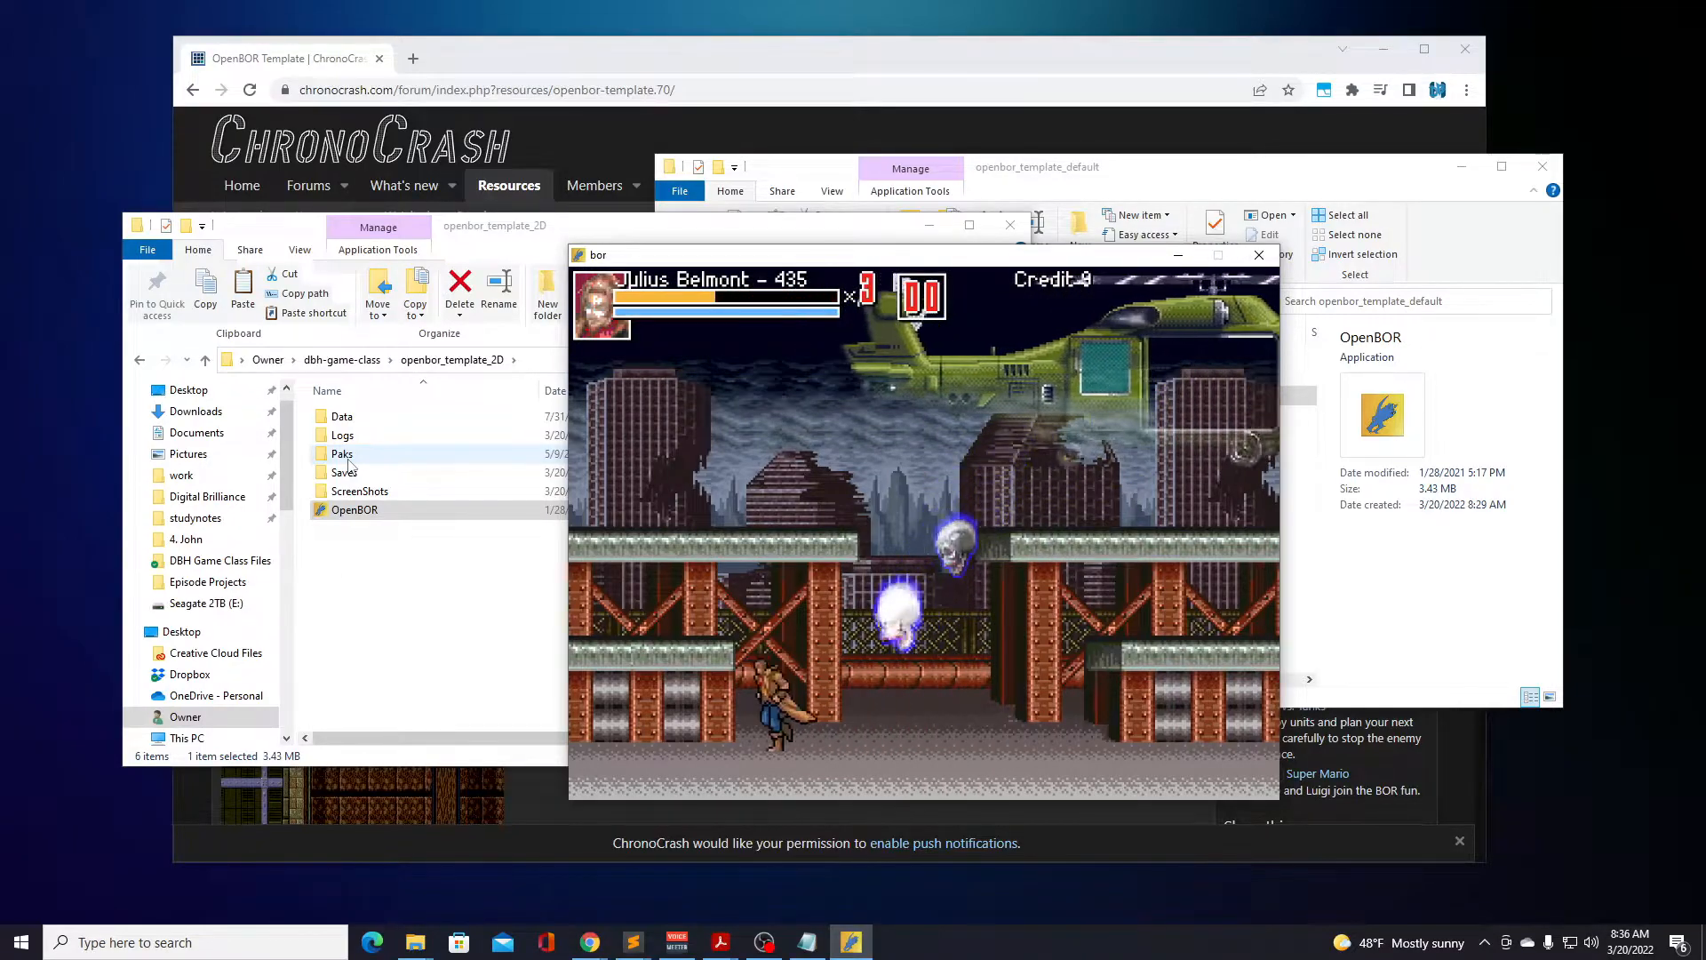
pyautogui.press('Right')
pyautogui.press('a')
pyautogui.press('d')
pyautogui.press('a')
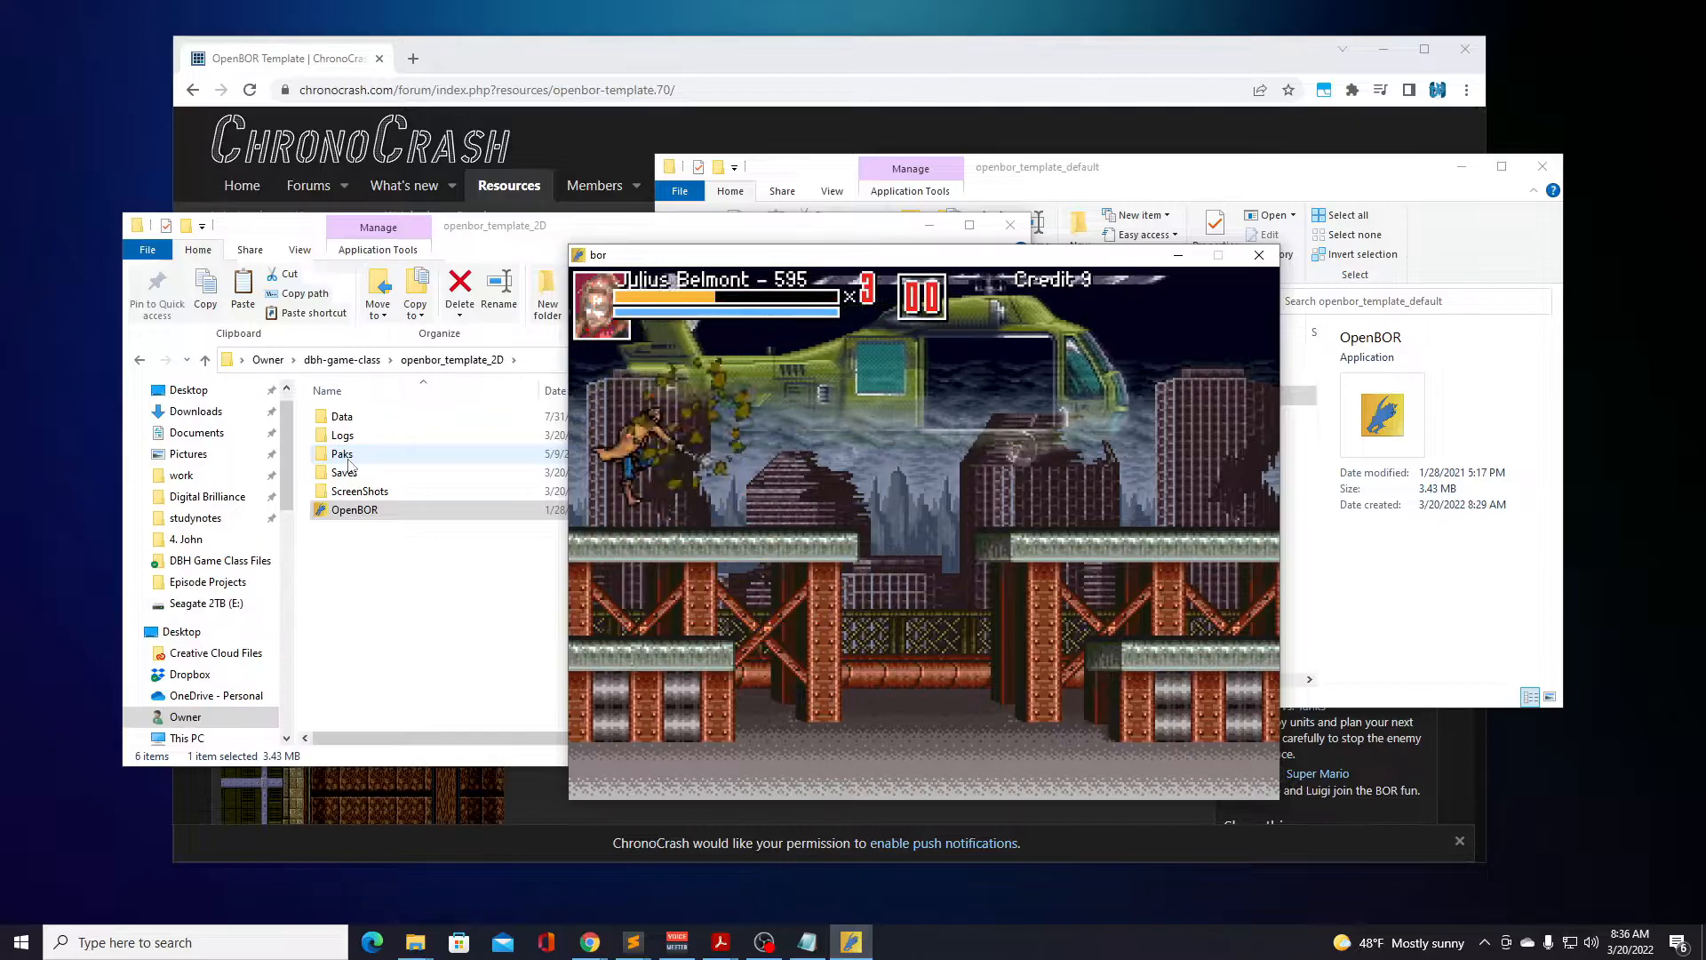
# Hold Julius Belmont on the upper platform and attack each skull coming from the helicopter.
pyautogui.press('a')
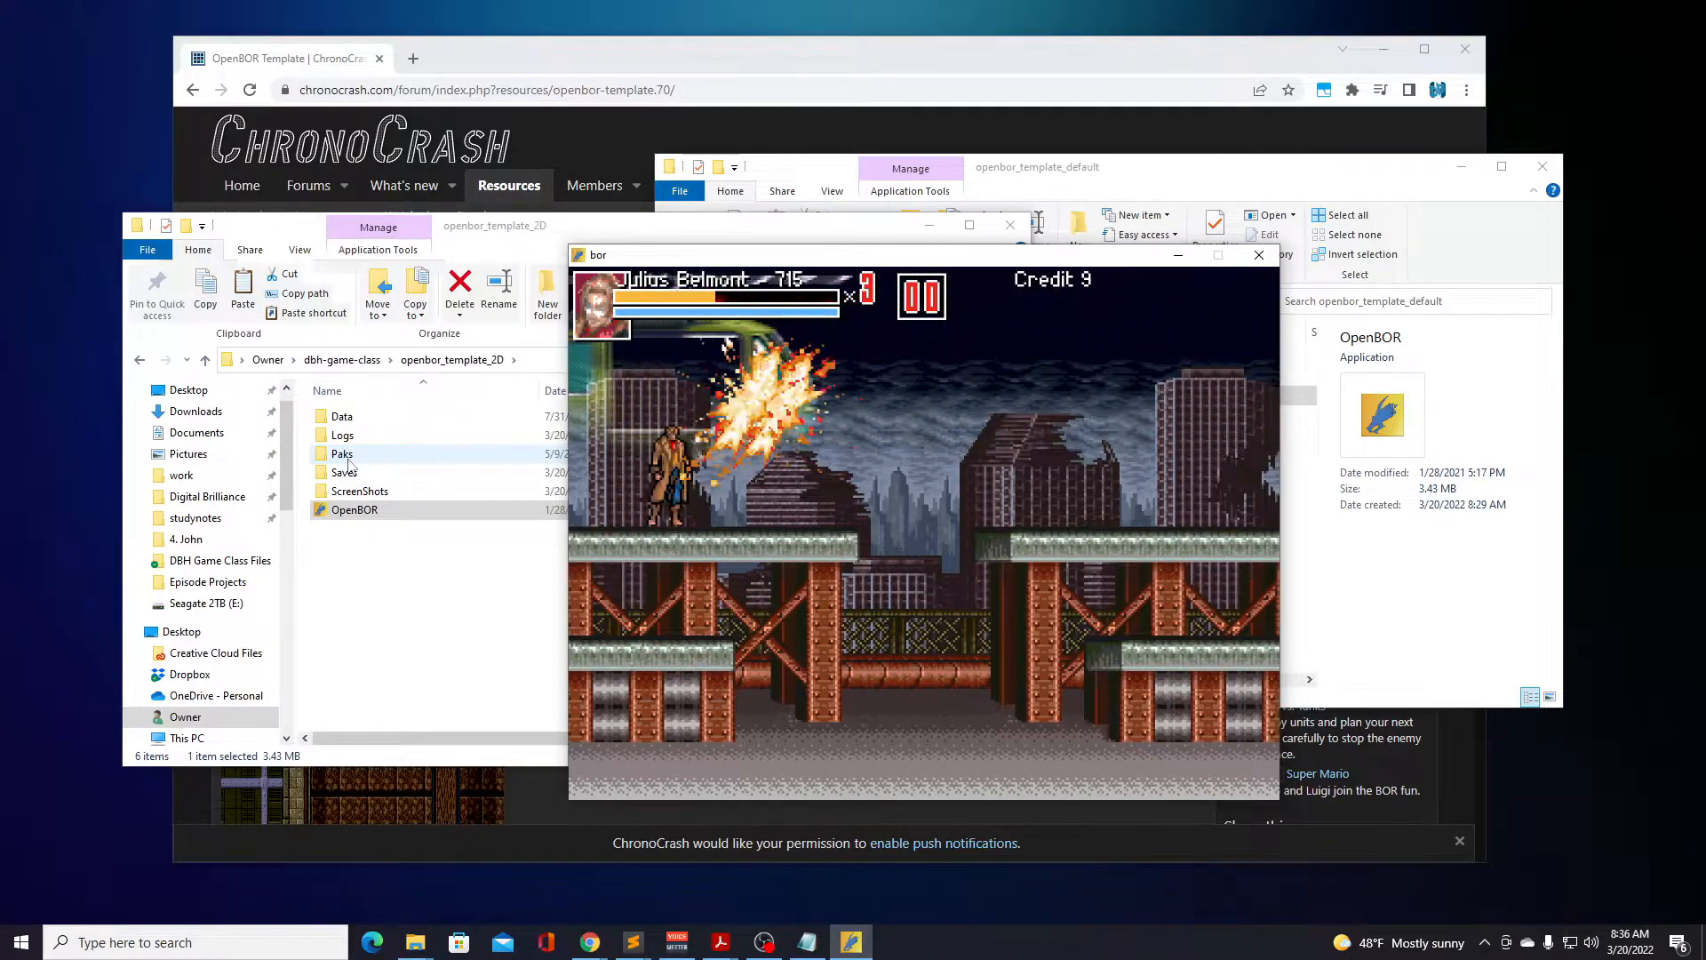
pyautogui.press('a')
pyautogui.press('a')
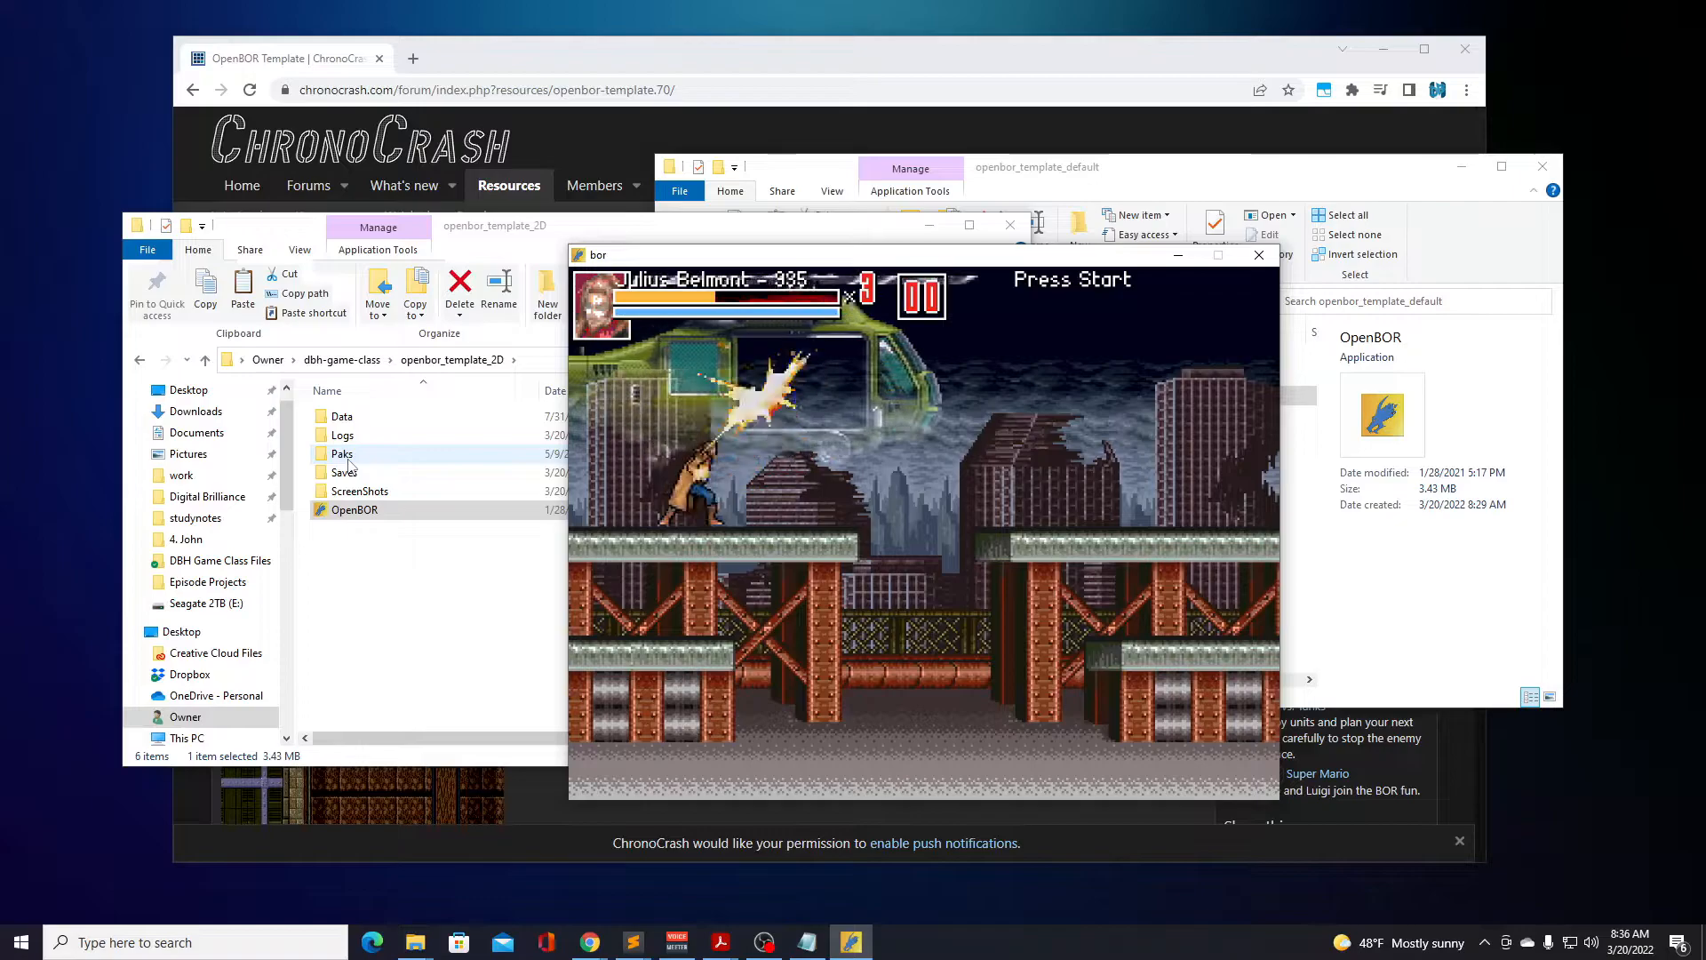
pyautogui.press('a')
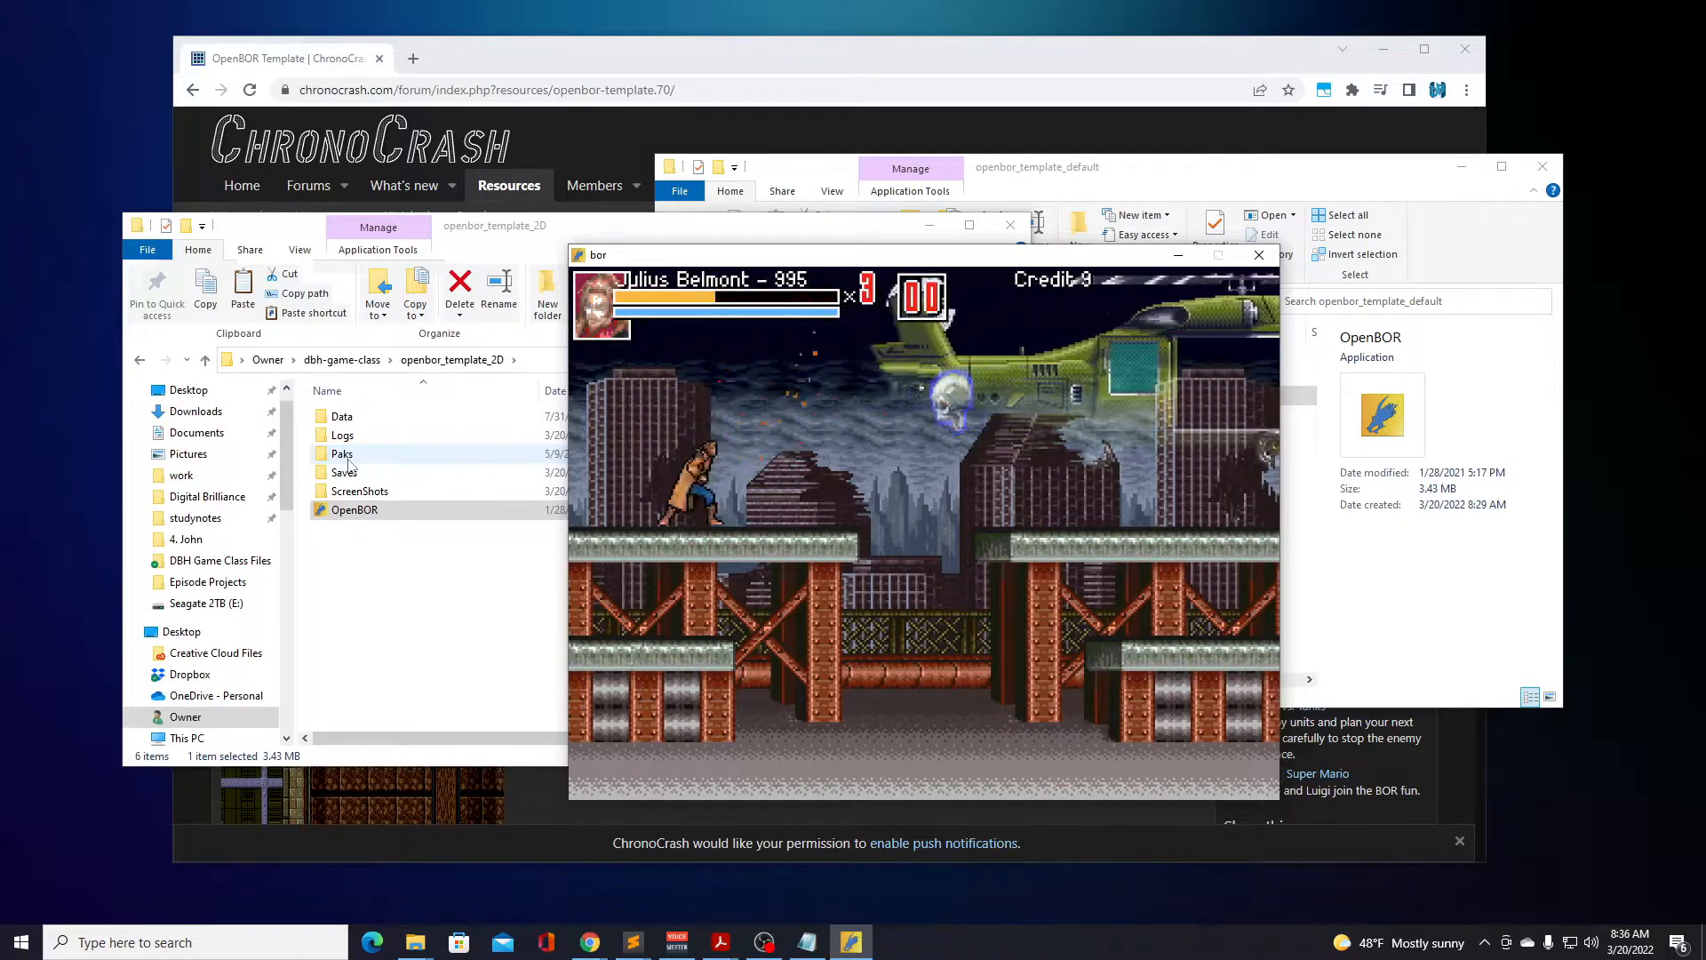
pyautogui.press('a')
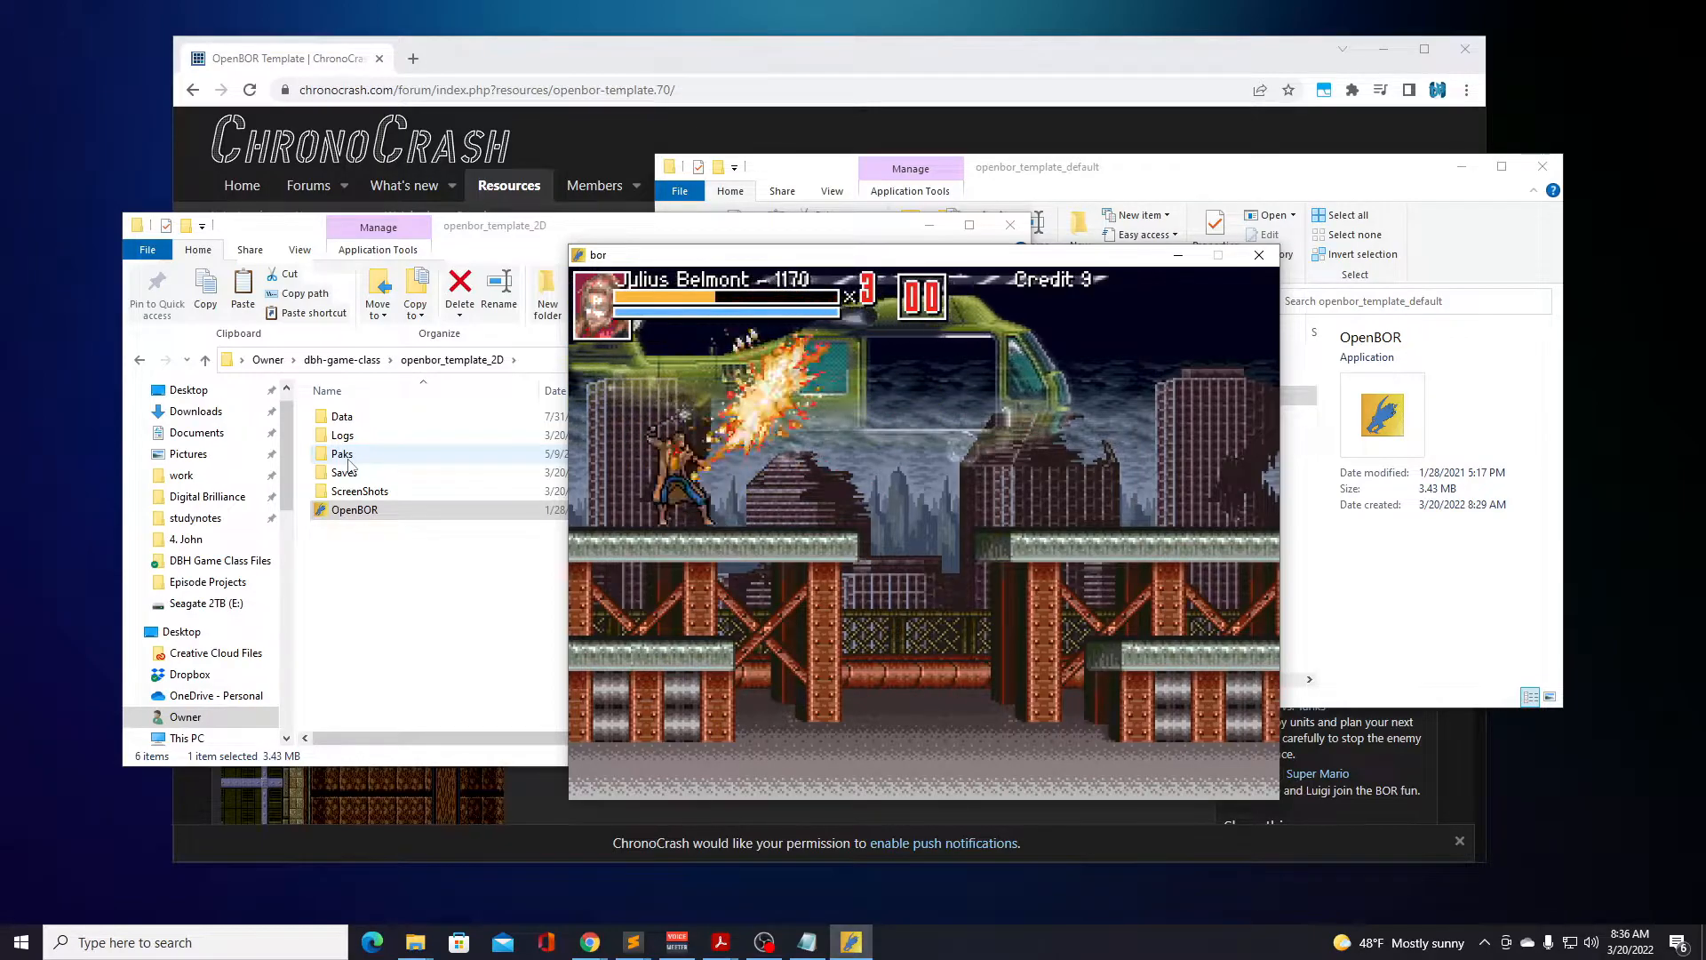
pyautogui.press('Right')
pyautogui.press('a')
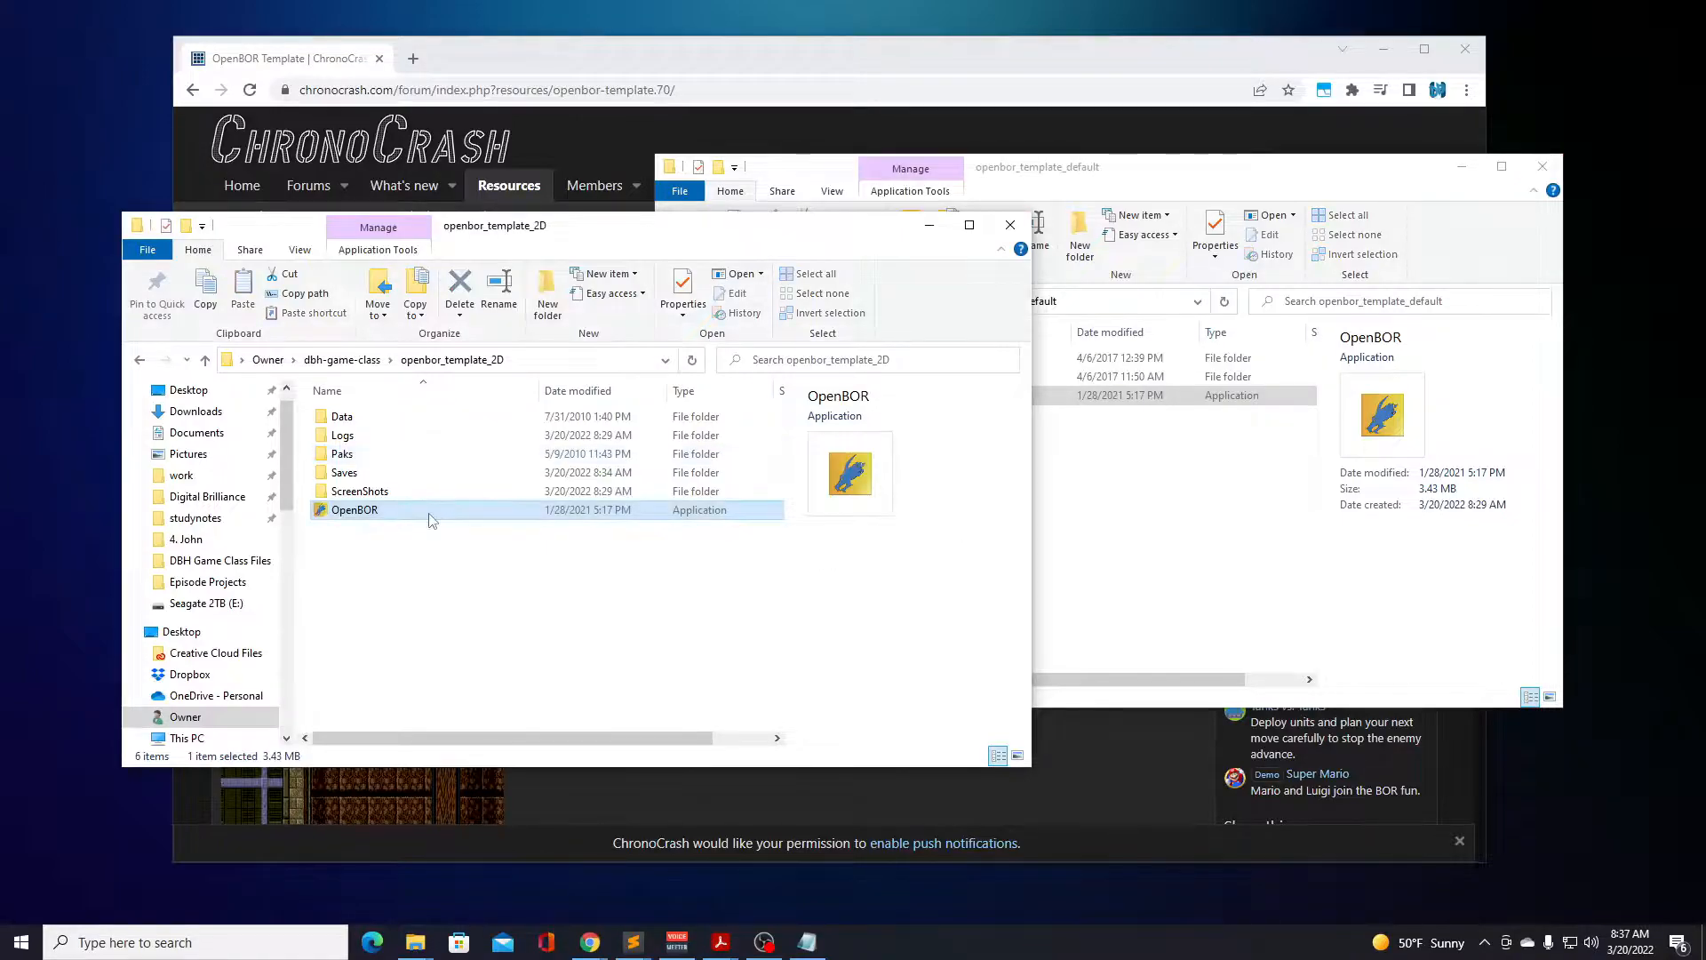
# Launch OpenBOR from the openbor_template_2D folder and choose a game mode to reach the character selection.
pyautogui.doubleClick(353, 512)
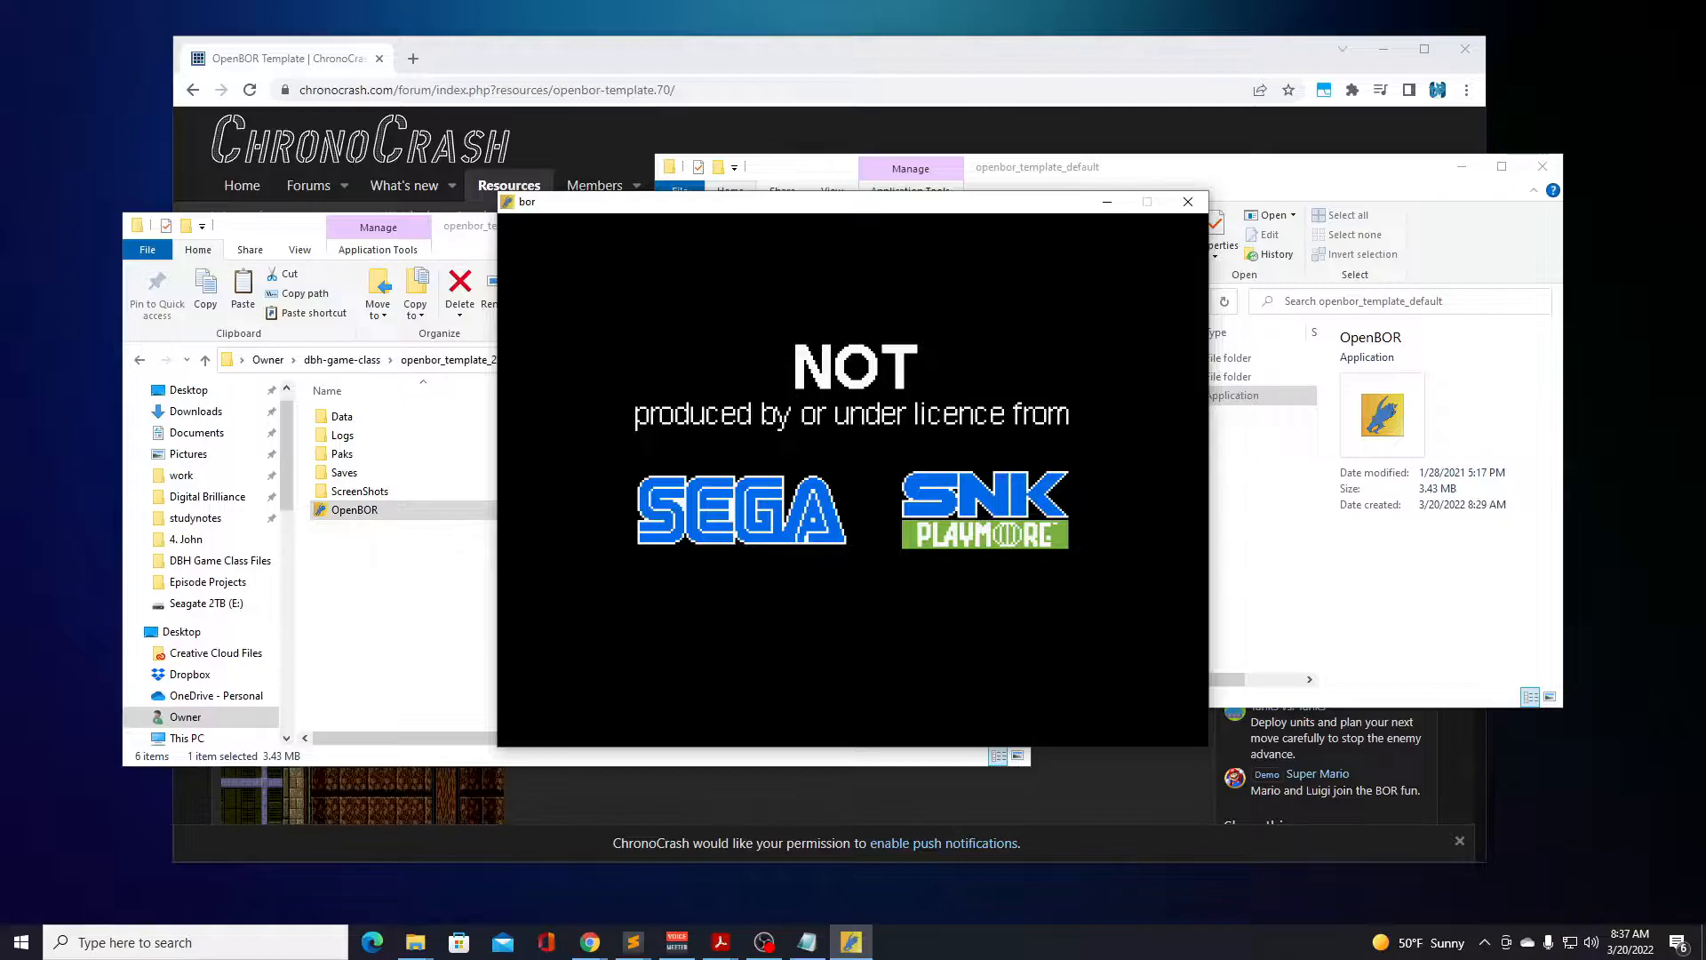
pyautogui.press('Return')
pyautogui.press('Return')
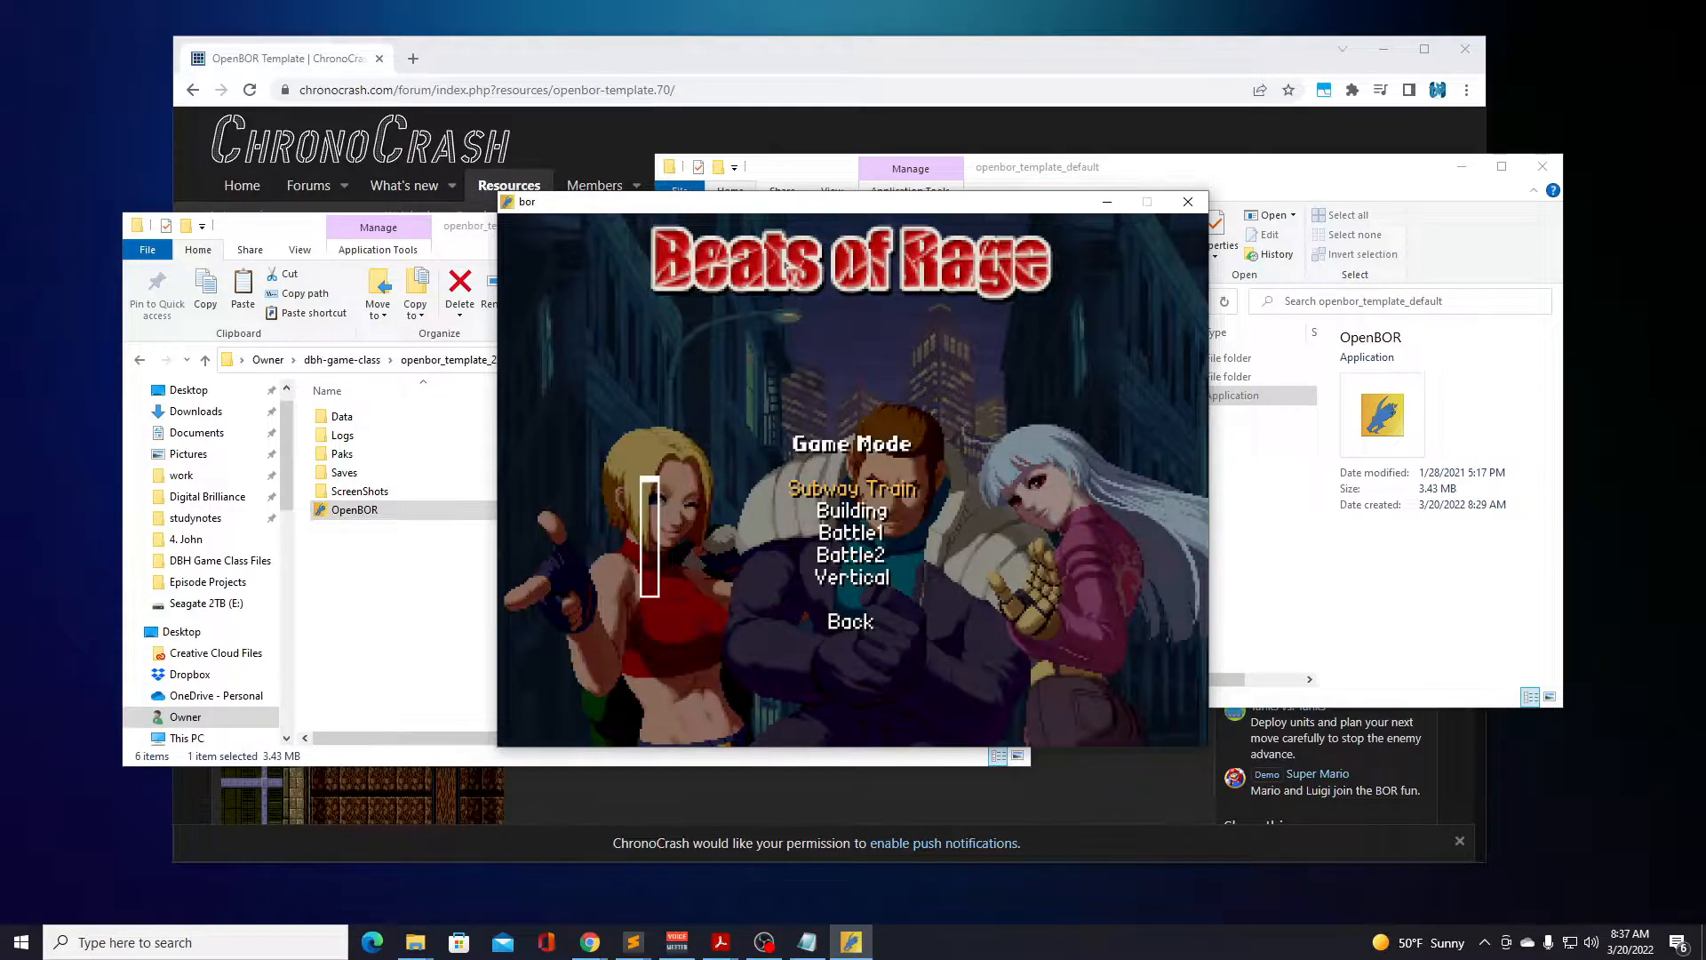
pyautogui.press('Return')
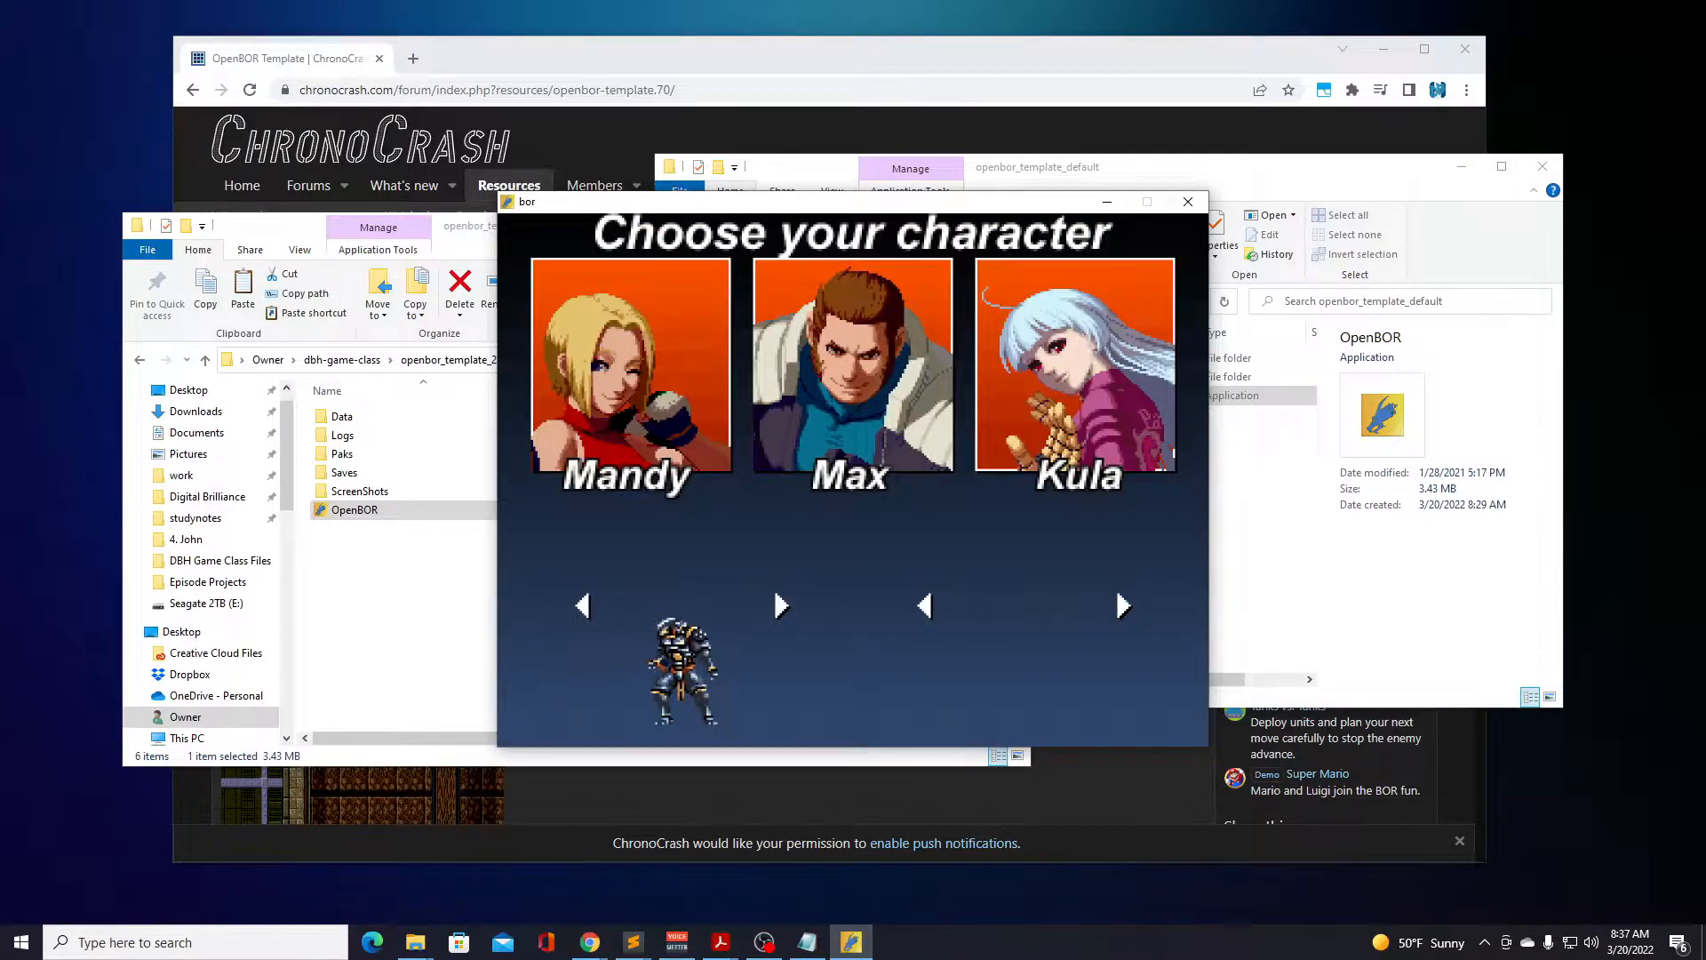
# Browse through the available characters and start the helicopter stage as Cyclops.
pyautogui.press('Right')
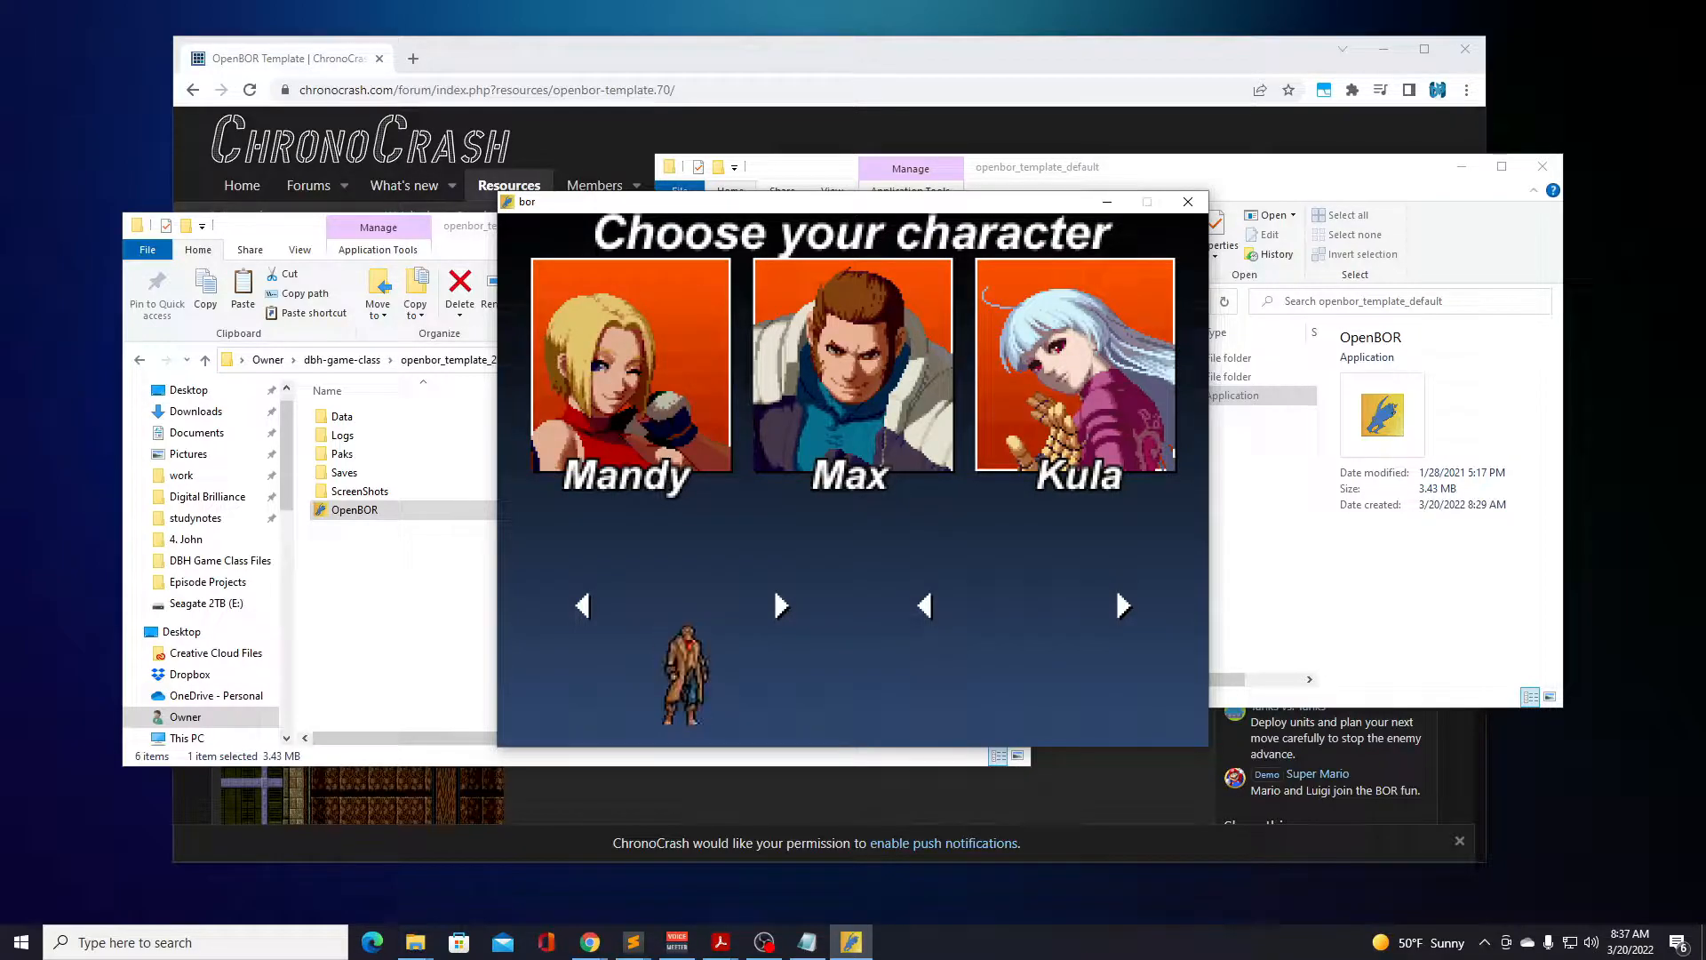
pyautogui.press('Right')
pyautogui.press('Right')
pyautogui.press('Right')
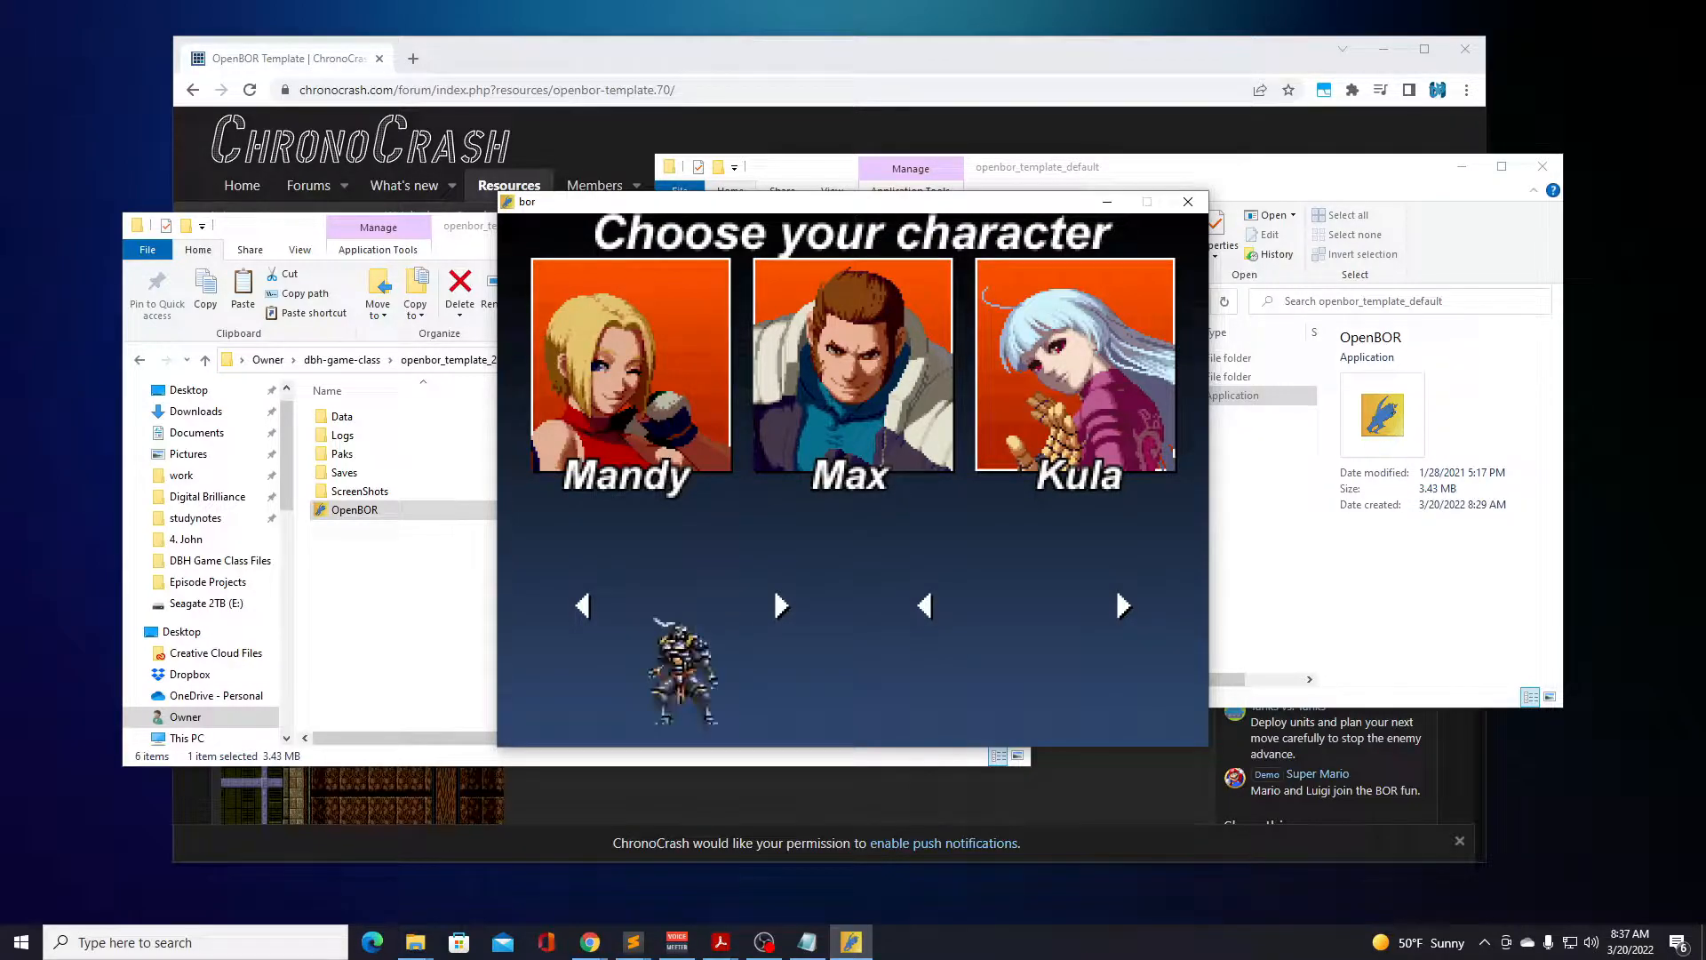
pyautogui.press('Return')
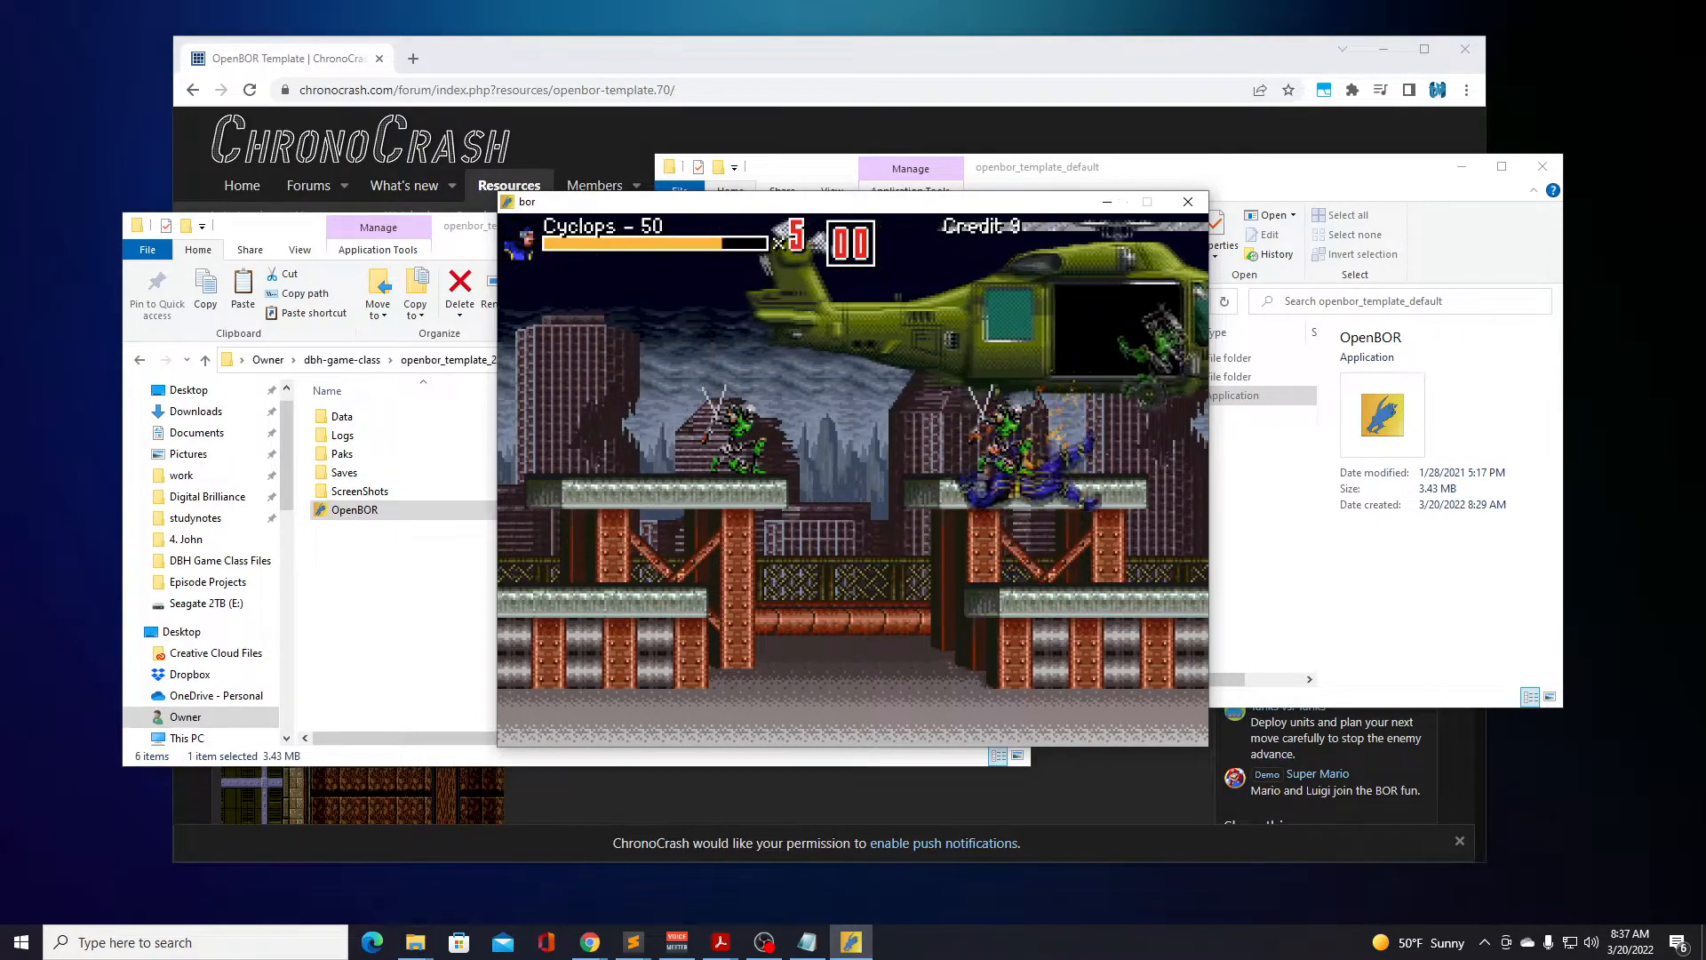
# Pause the Cyclops match, end the game and return to the game mode list.
pyautogui.press('Return')
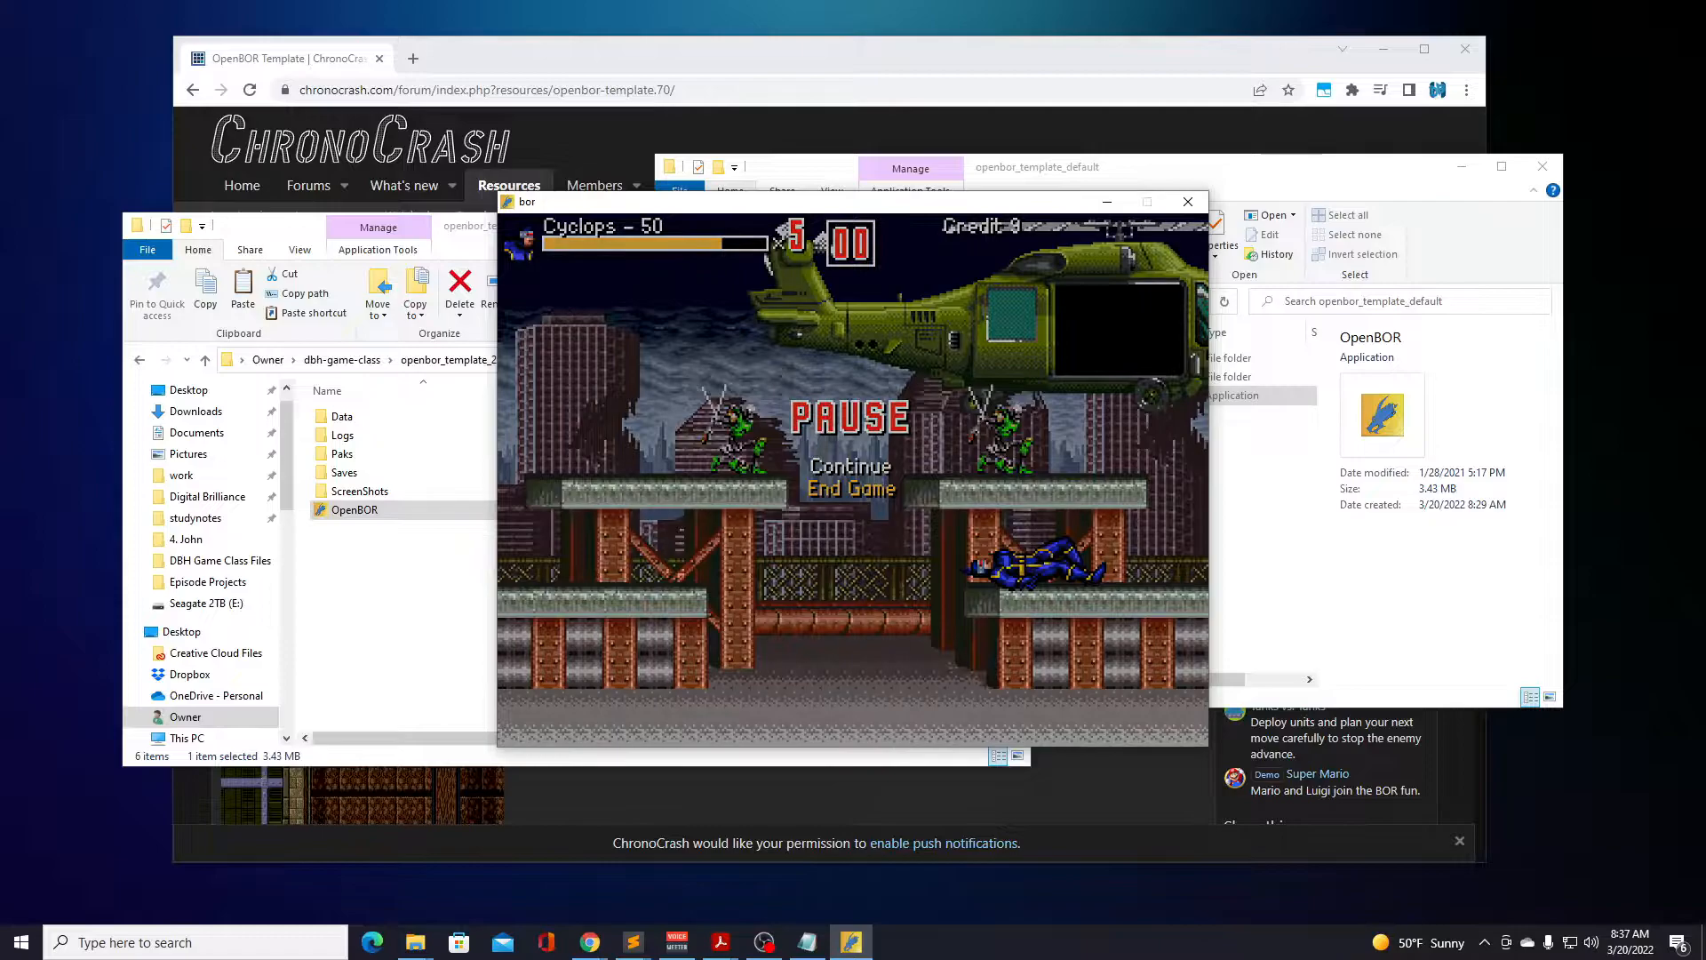
pyautogui.press('Return')
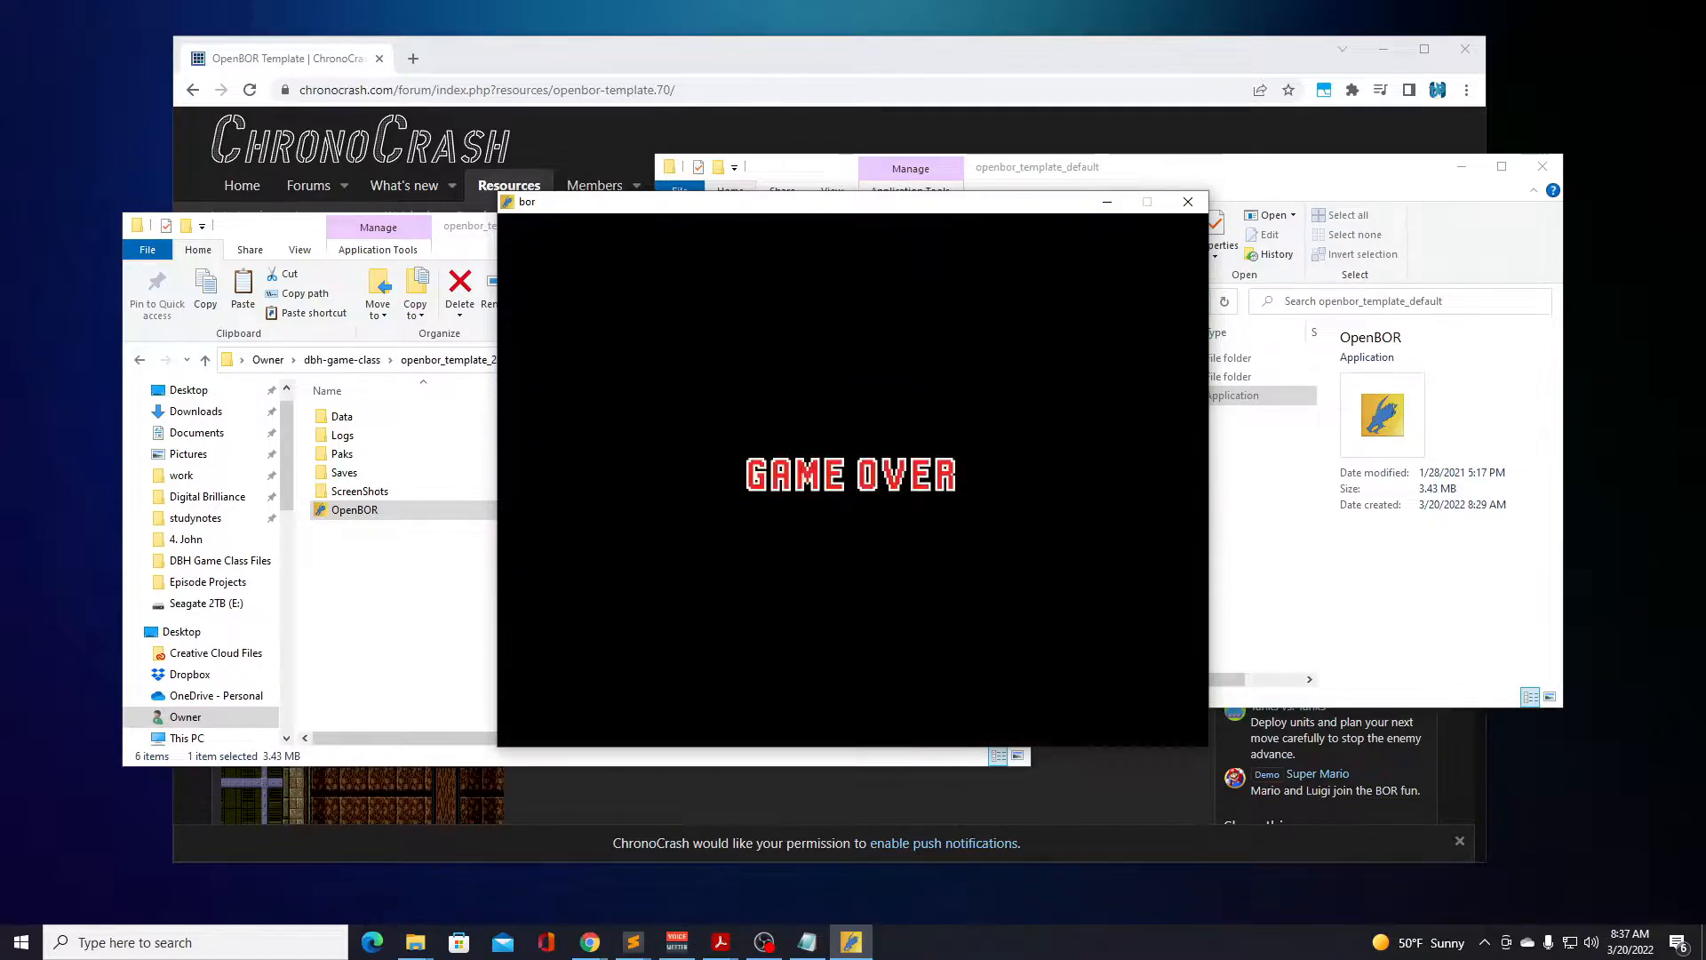
pyautogui.press('Return')
pyautogui.press('Return')
pyautogui.press('Return')
pyautogui.press('Return')
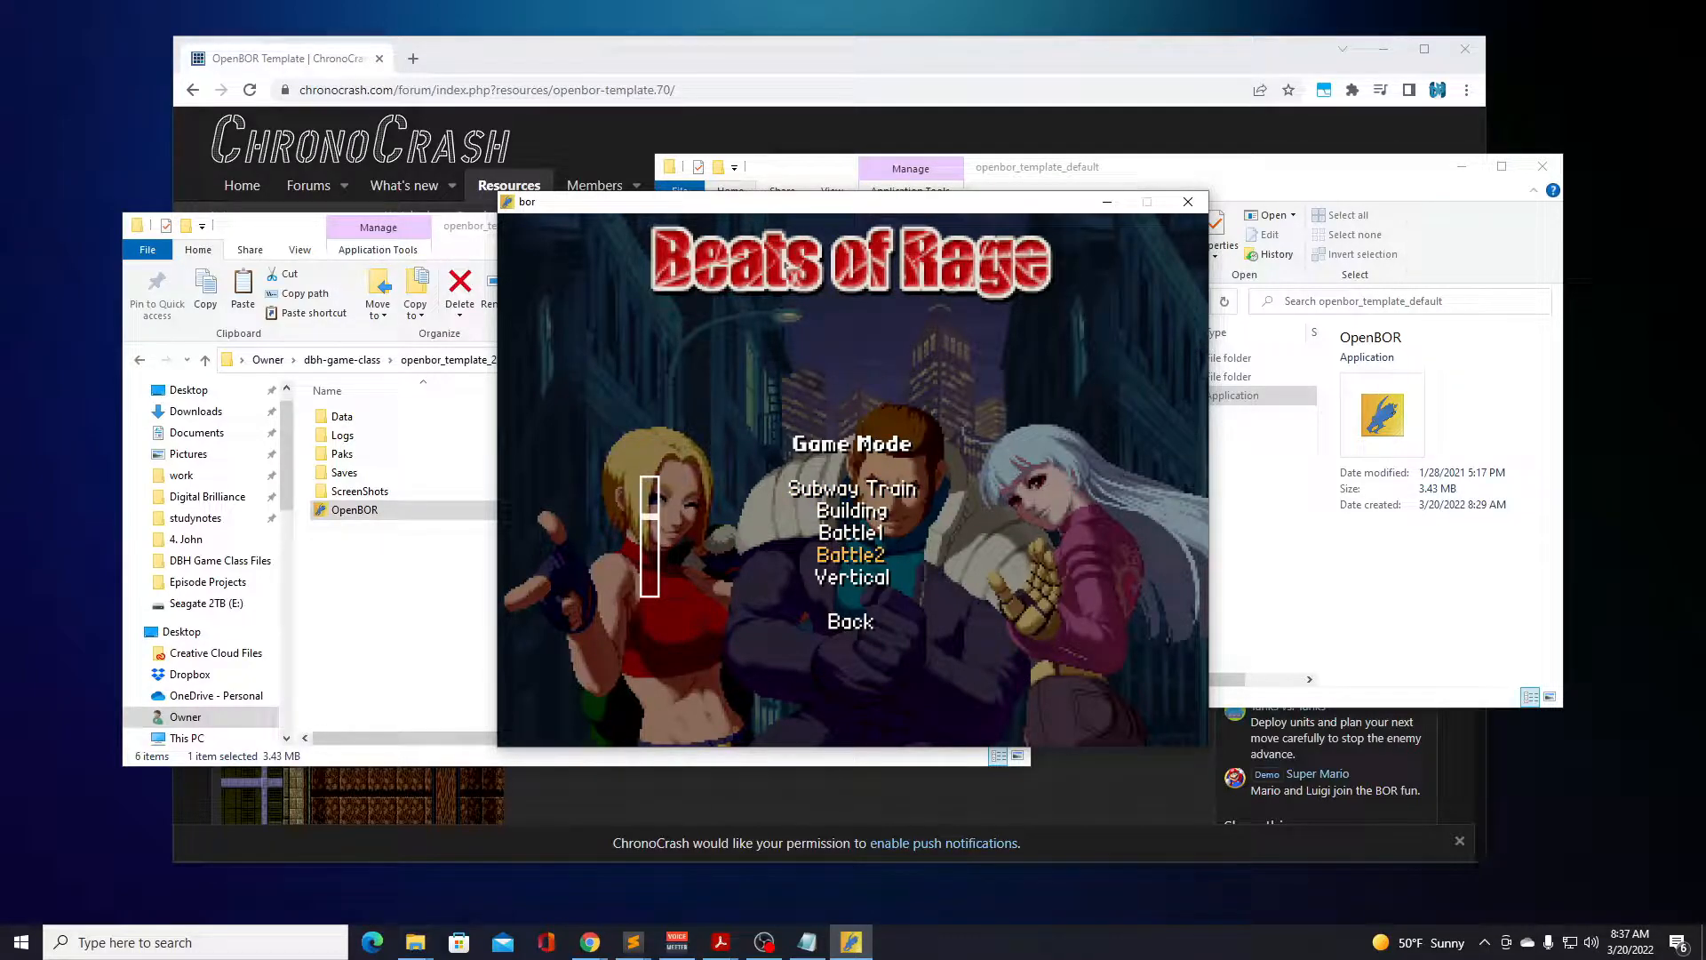
# Start the stone tower stage as Julius Belmont and bring him down past the platforms to the full-width floor.
pyautogui.press('Return')
pyautogui.press('Right')
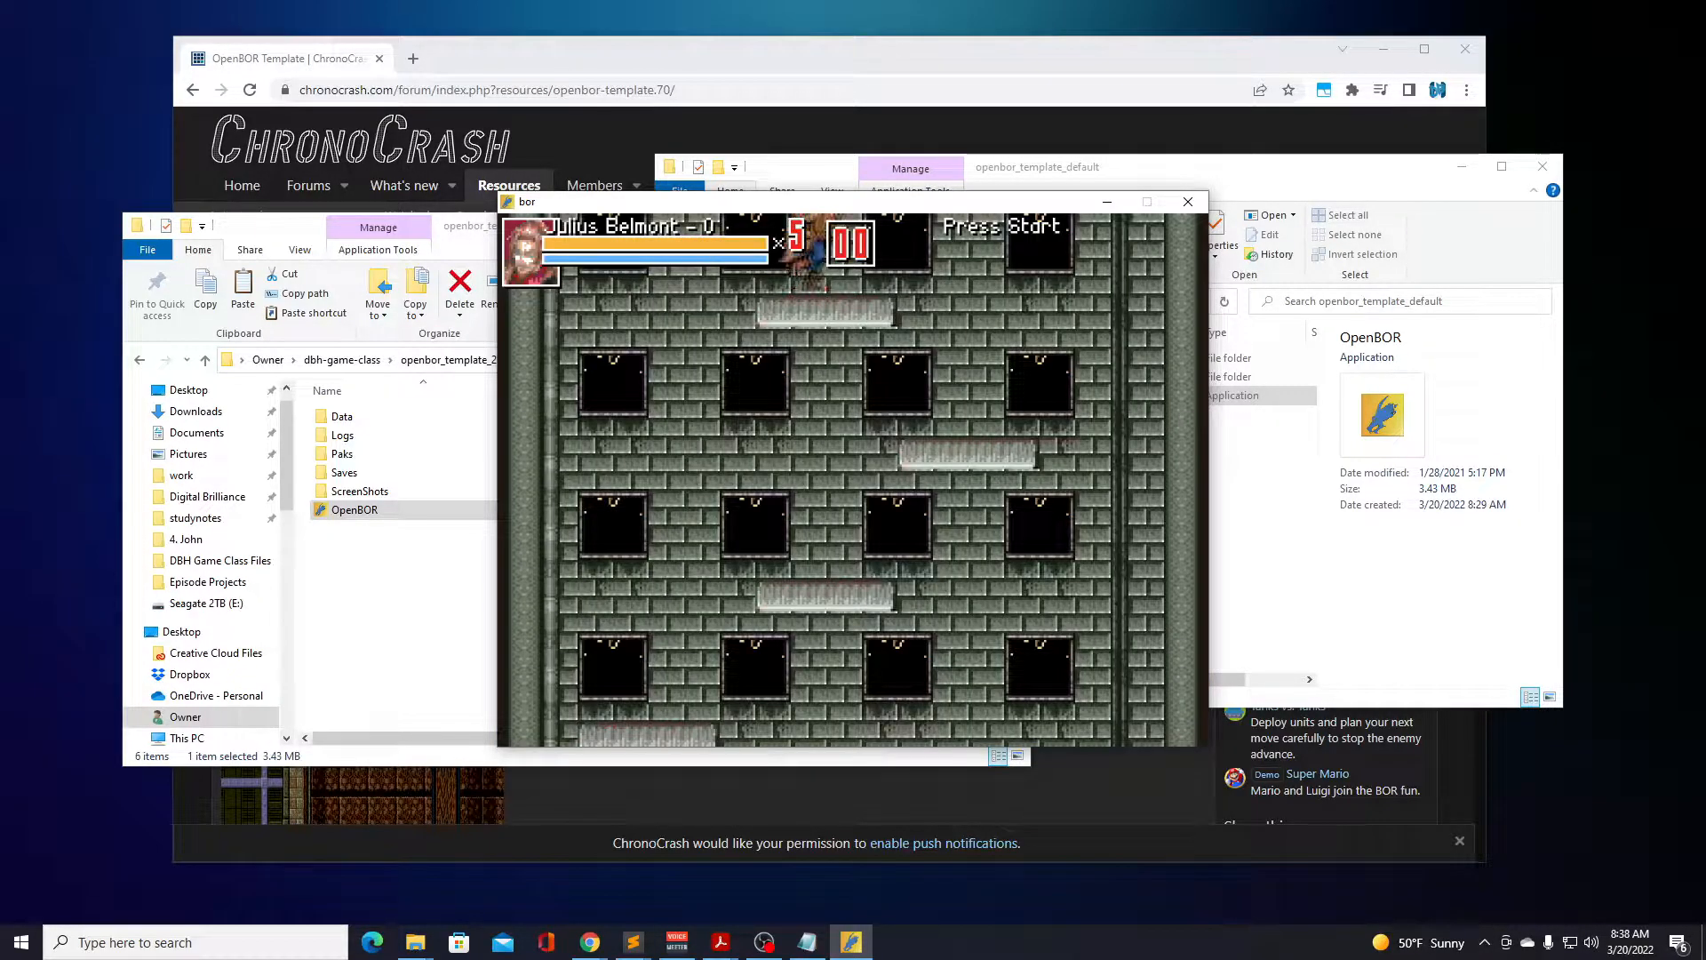
pyautogui.press('Right')
pyautogui.press('Left')
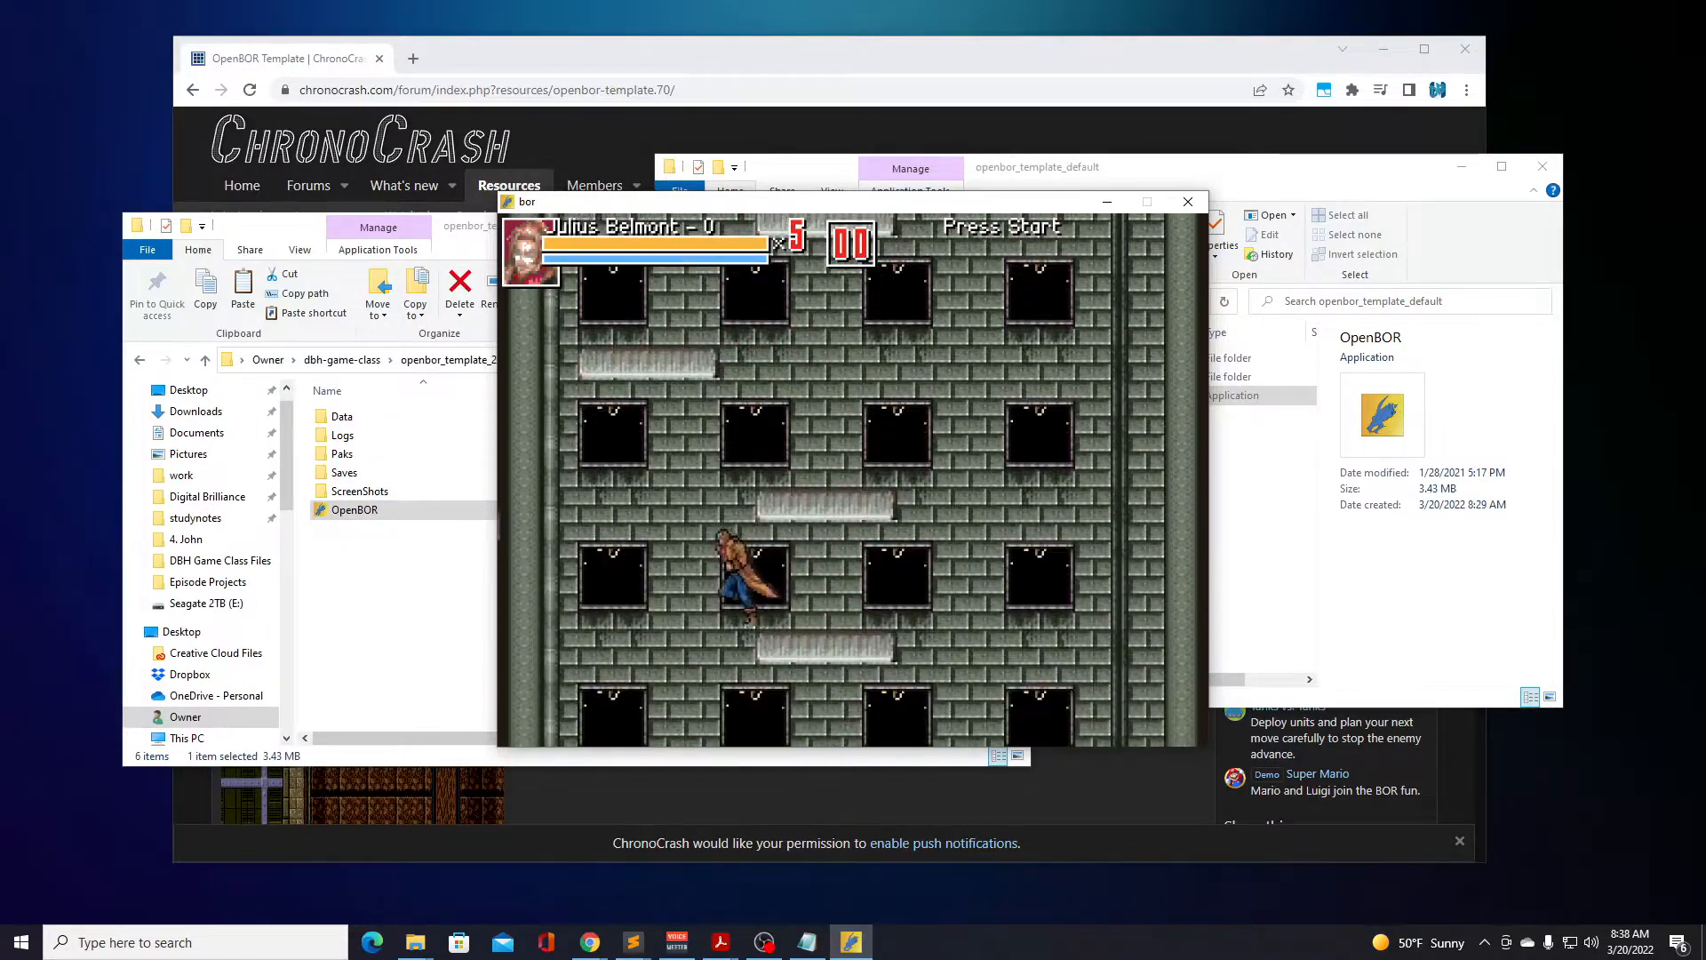
pyautogui.press('Right')
pyautogui.press('Left')
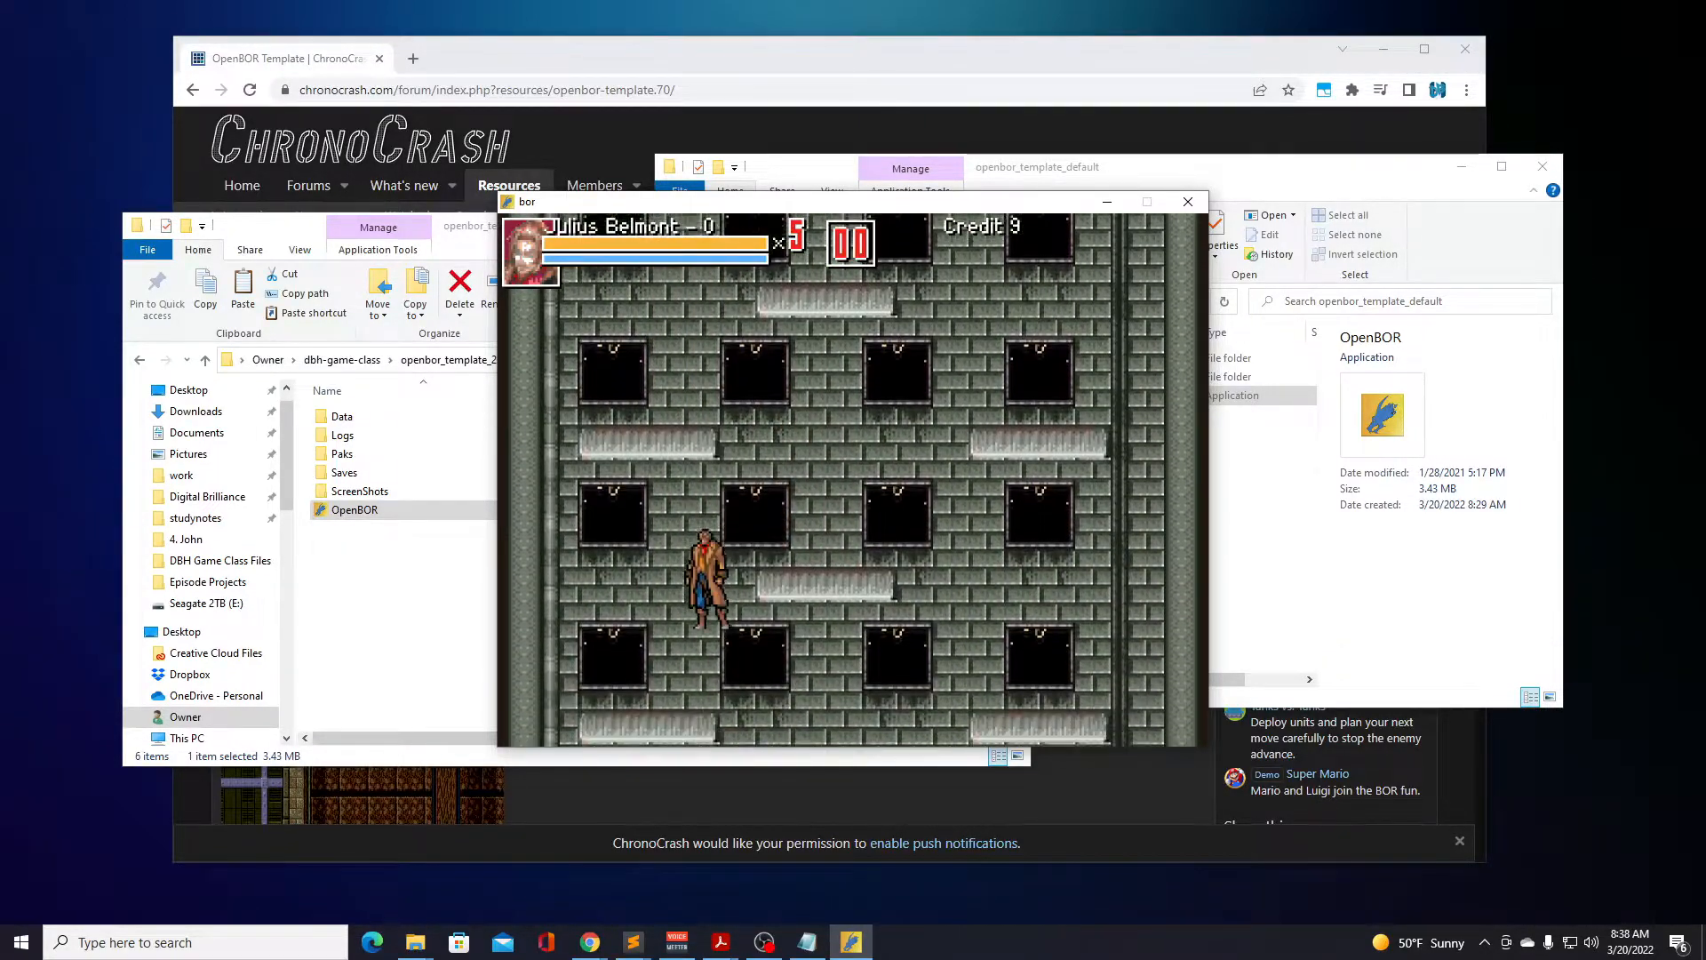
pyautogui.press('Right')
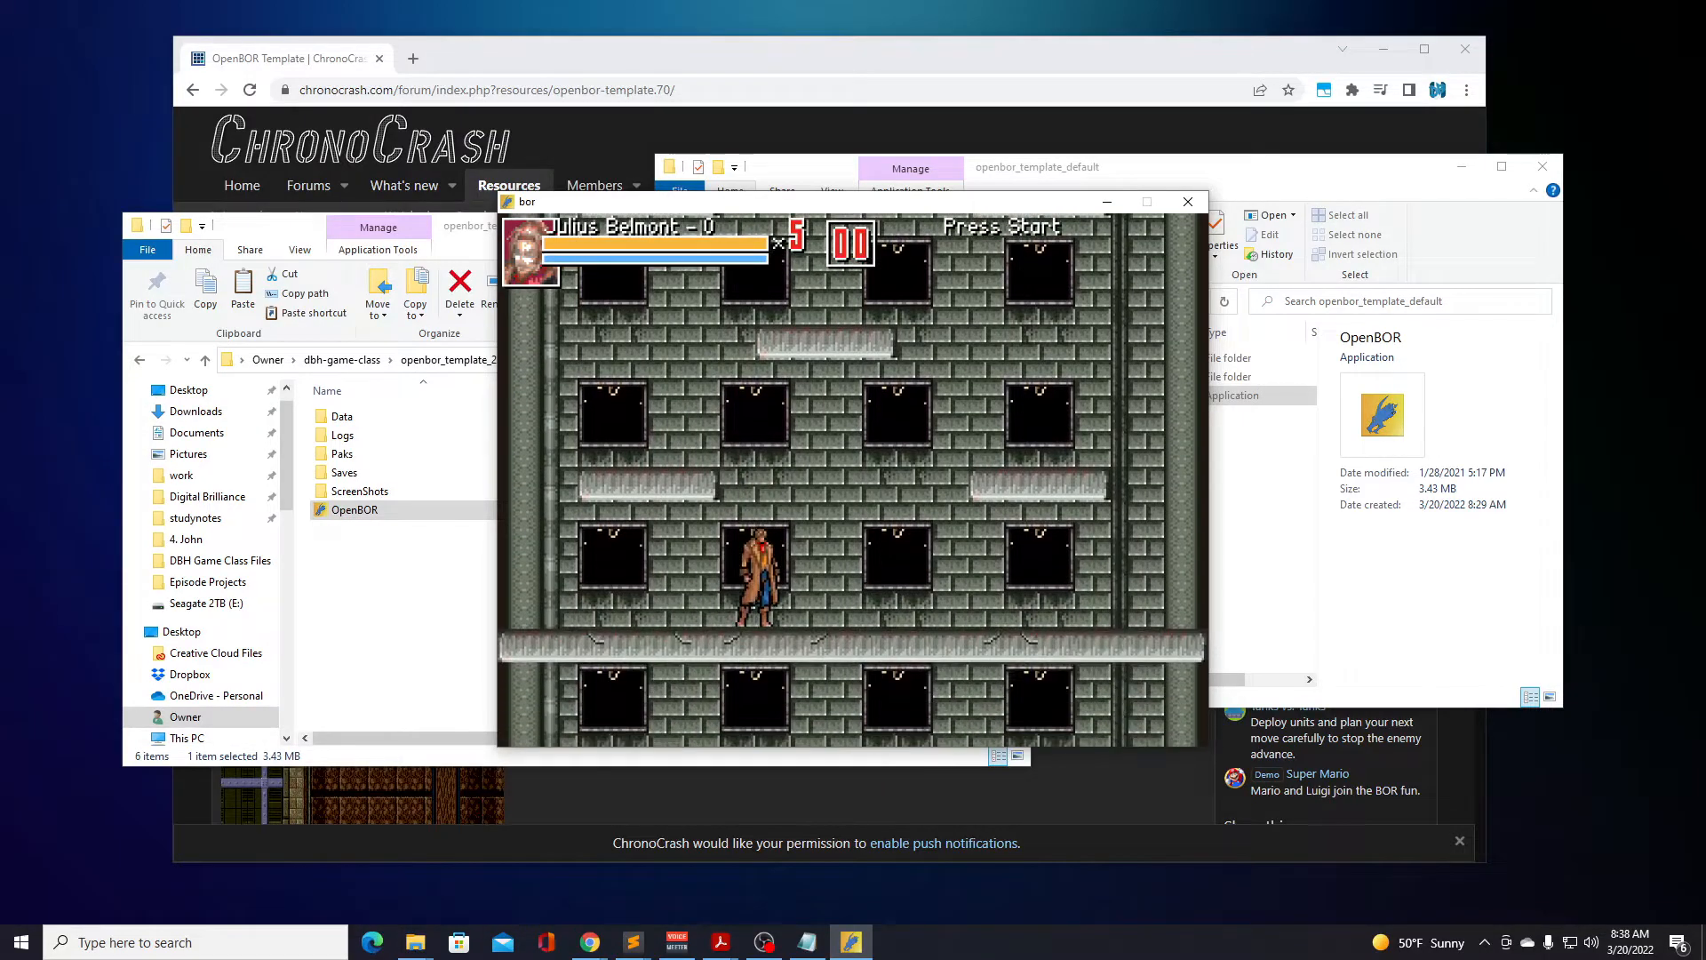
# Climb Julius Belmont up the tower's side and centre platforms, then drop him back to the floor.
pyautogui.press('Left')
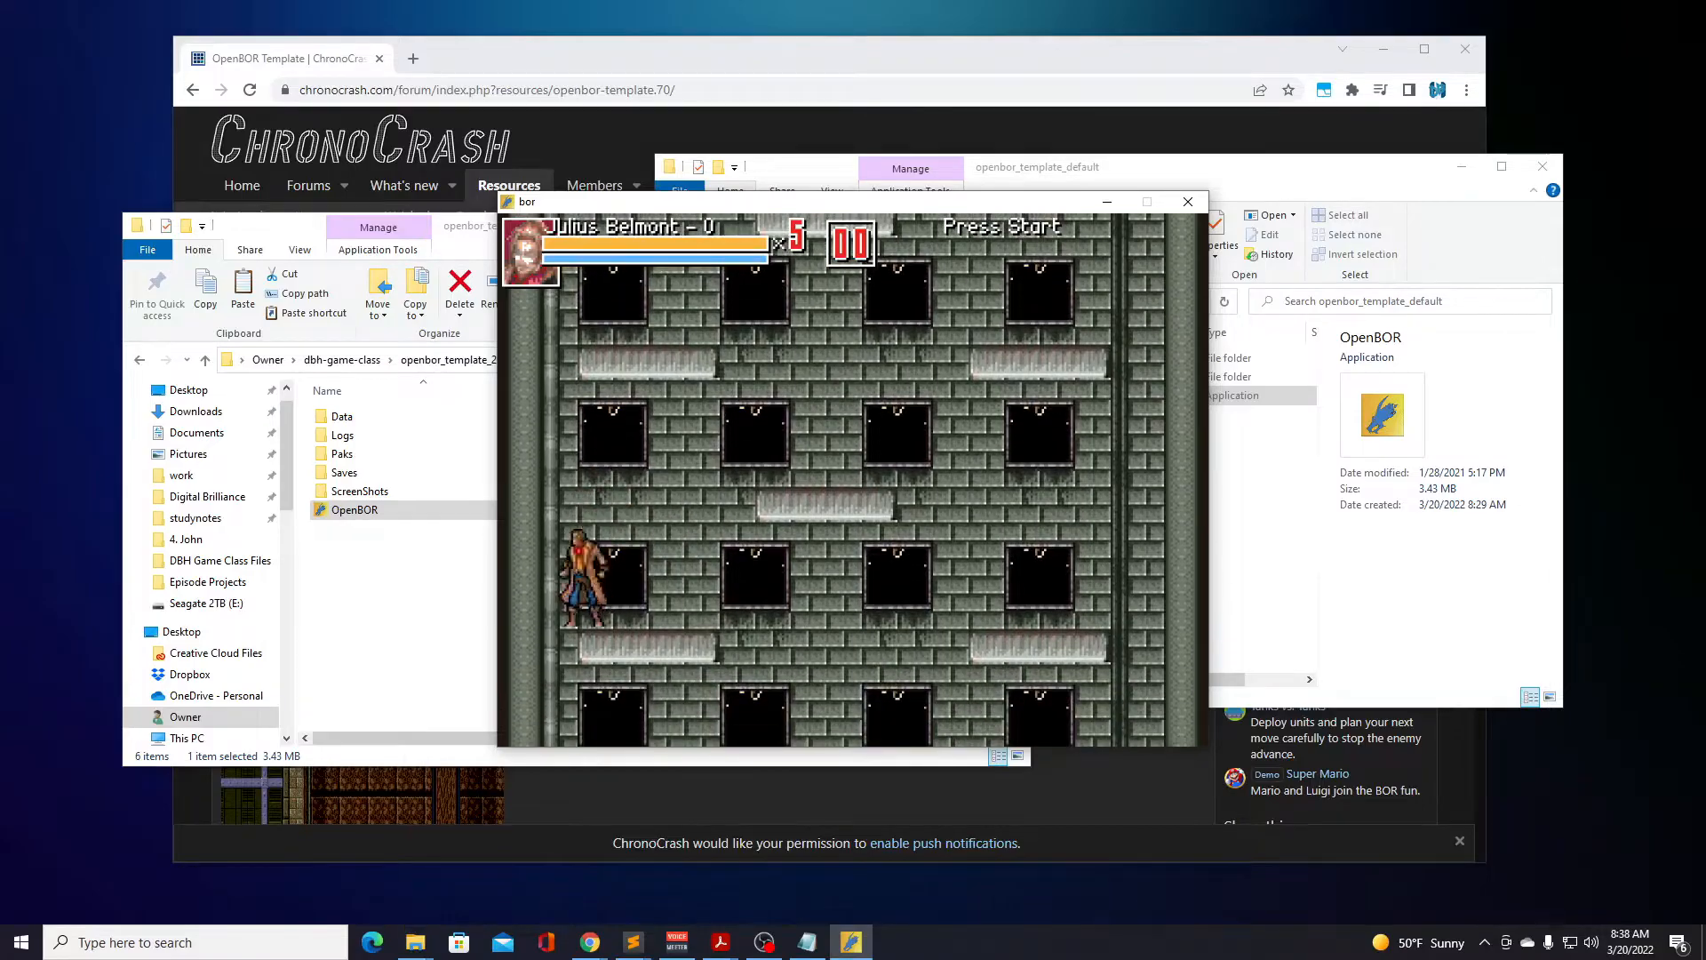
pyautogui.press('Right')
pyautogui.press('Left')
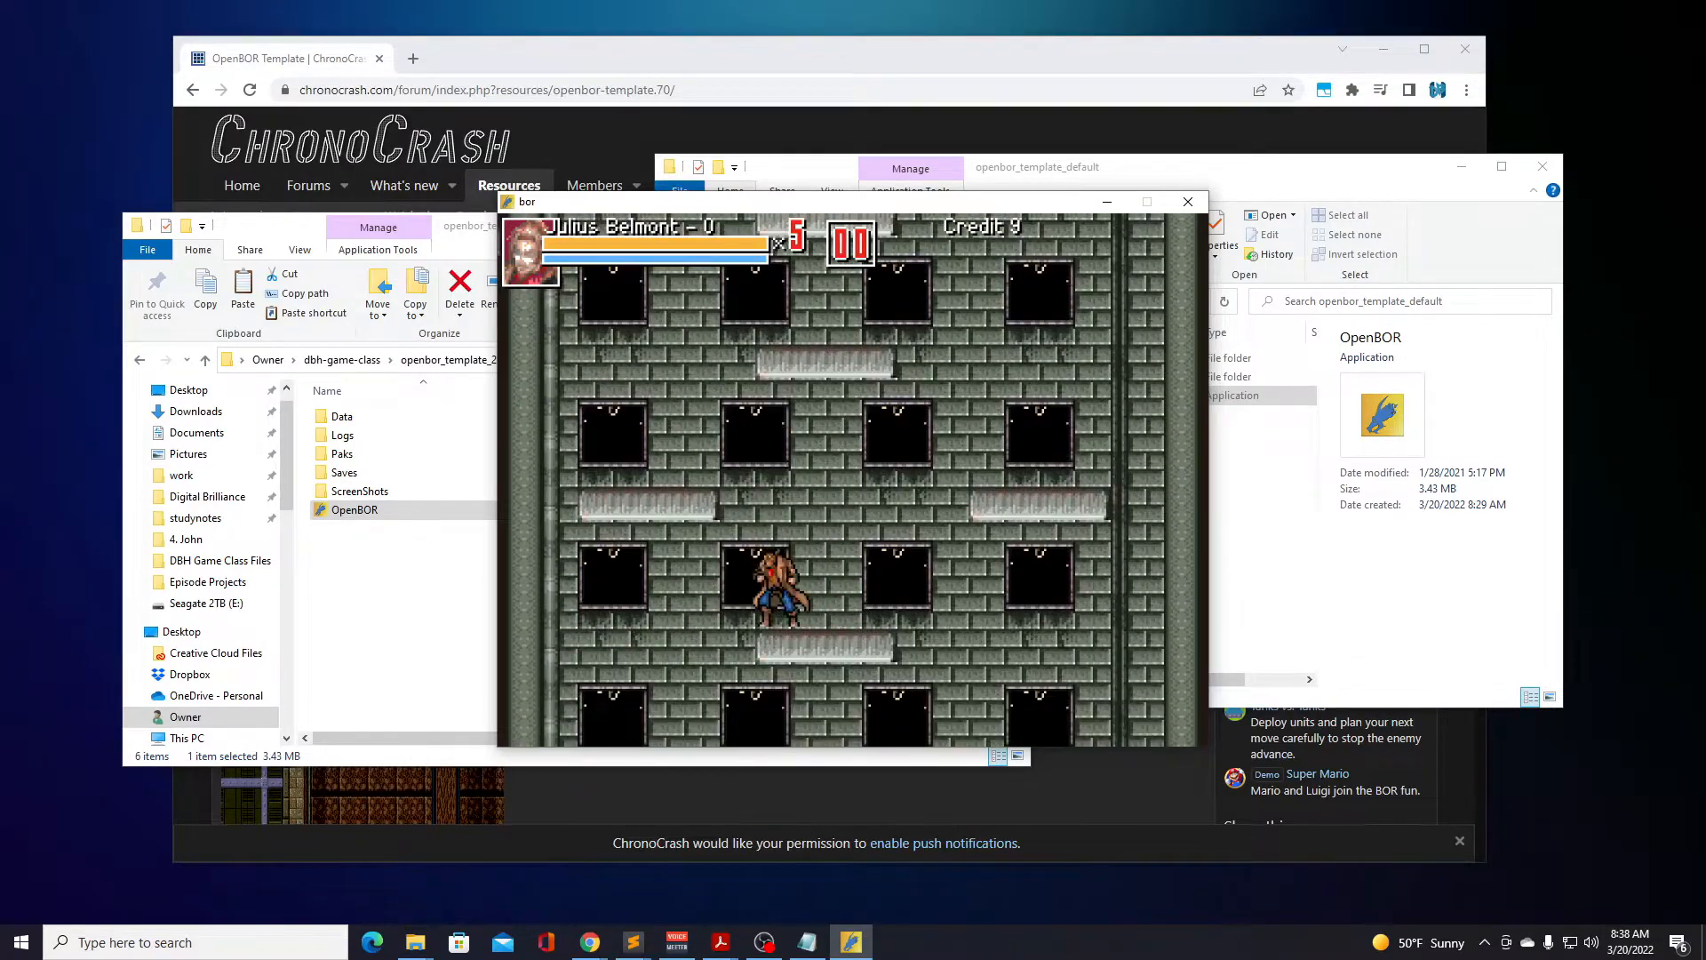
pyautogui.press('Right')
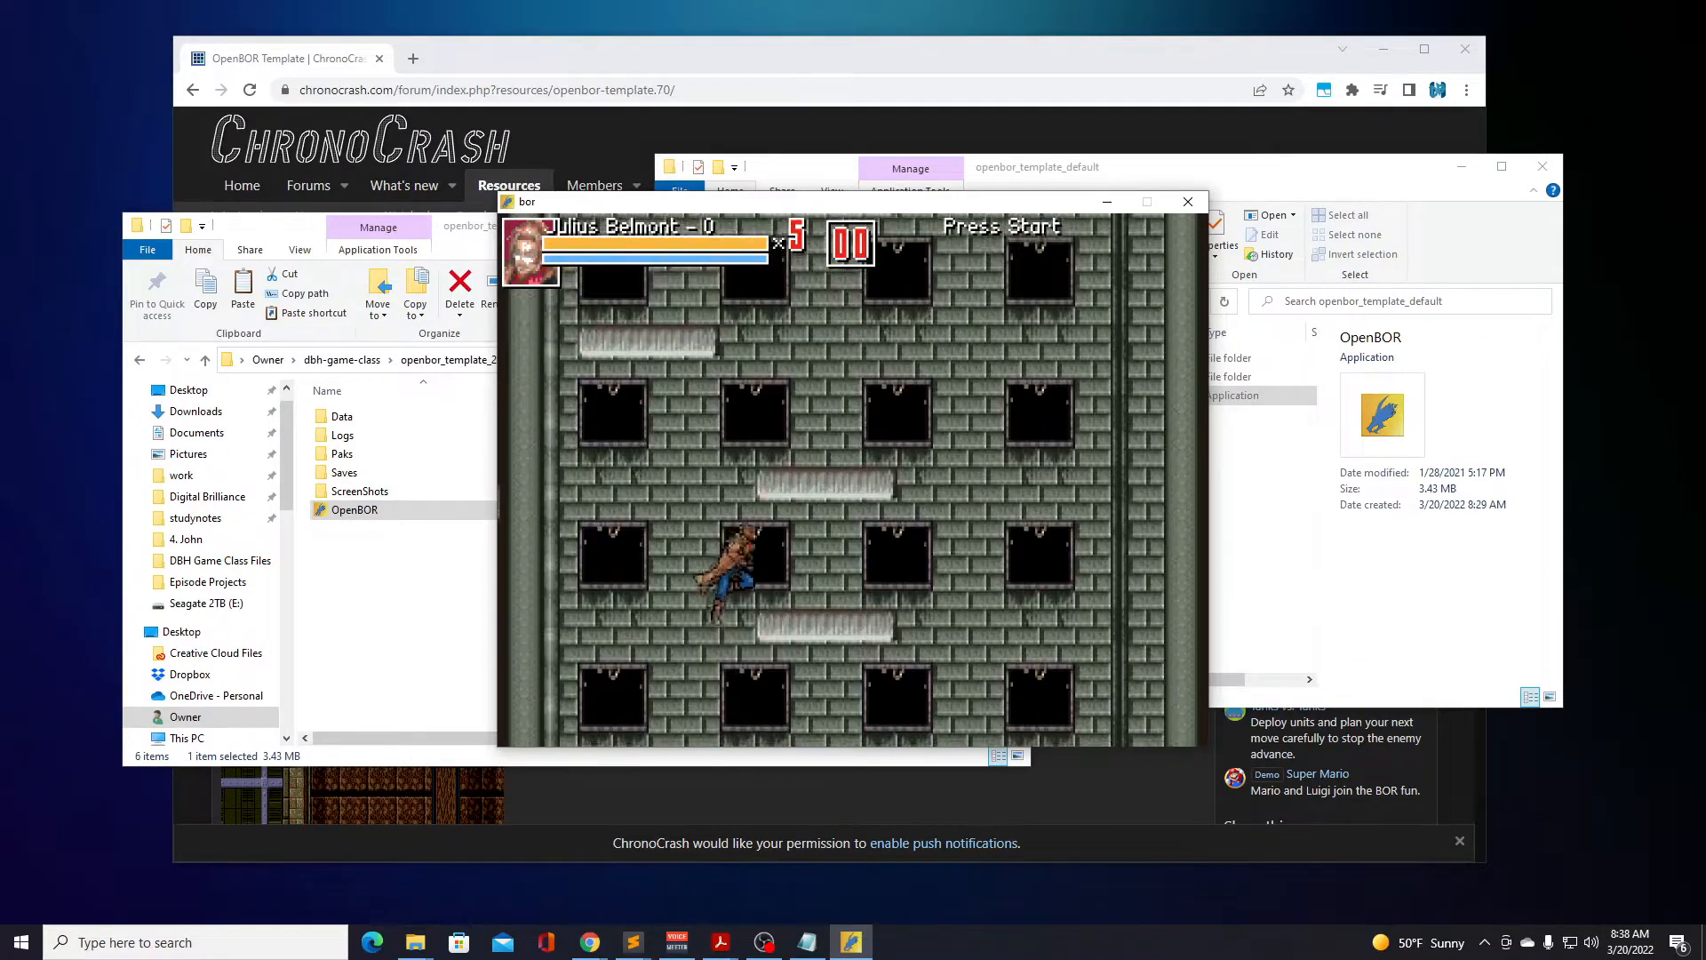
pyautogui.press('Left')
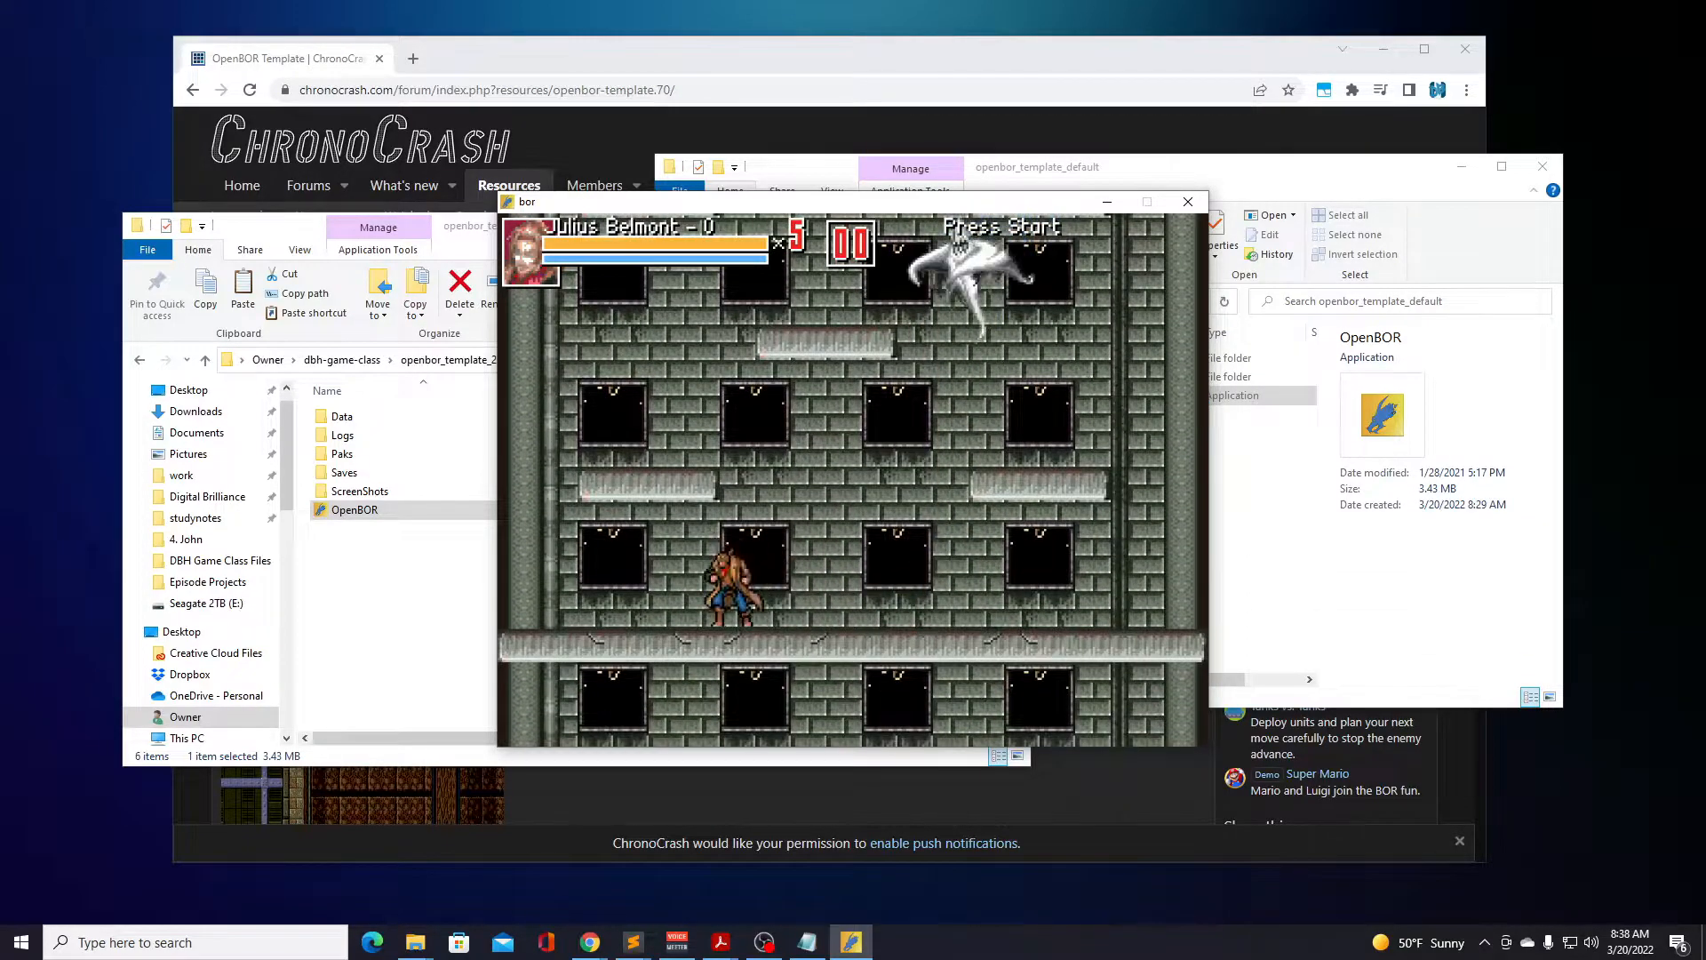
# Move Julius Belmont around the tower floor and strike the white ghosts with repeated attacks.
pyautogui.press('d')
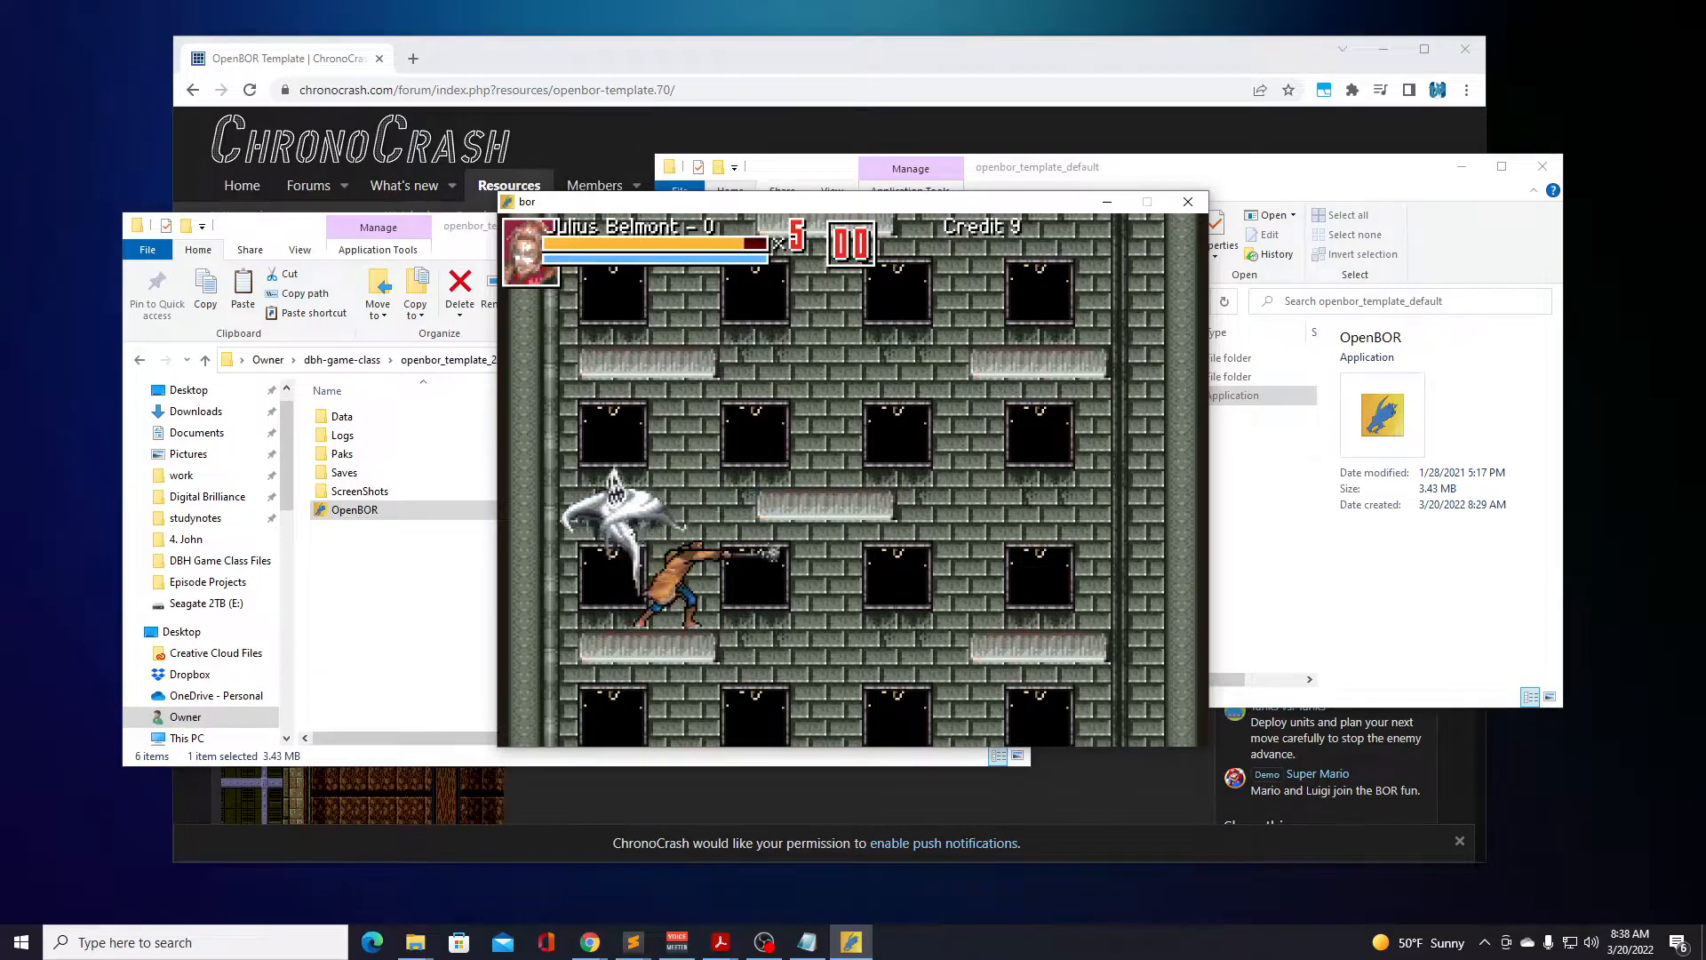
pyautogui.press('Right')
pyautogui.press('Left')
pyautogui.press('a')
pyautogui.press('Left')
pyautogui.press('a')
pyautogui.press('Left')
pyautogui.press('a')
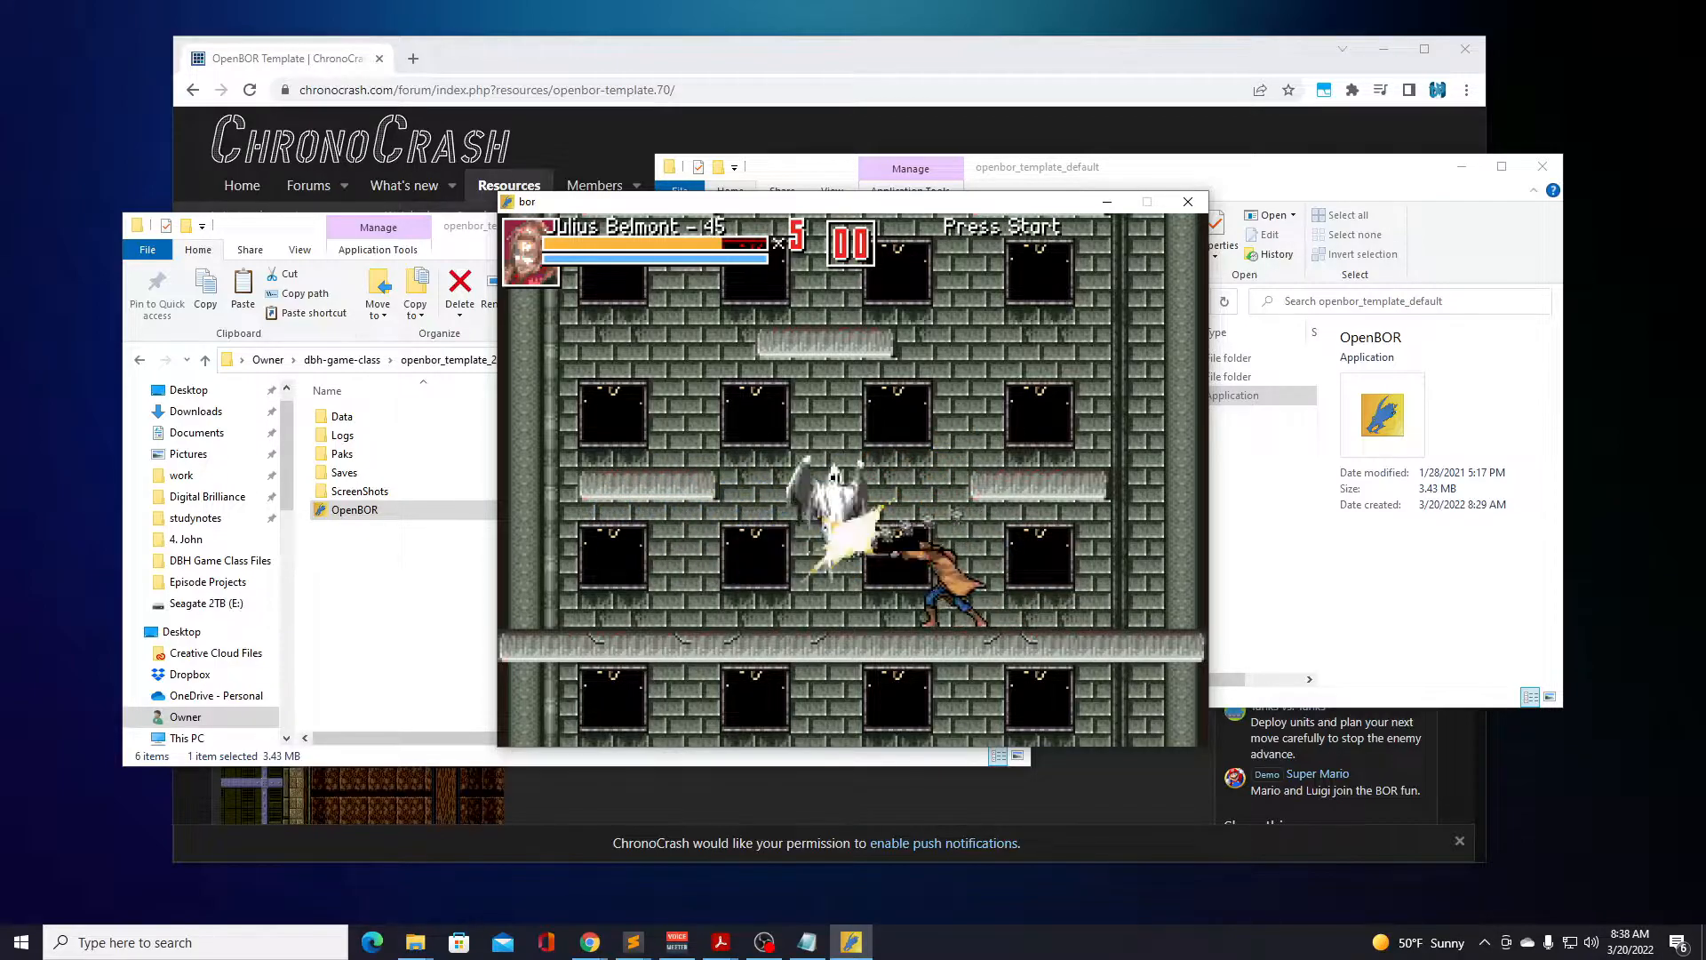
pyautogui.press('Left')
pyautogui.press('a')
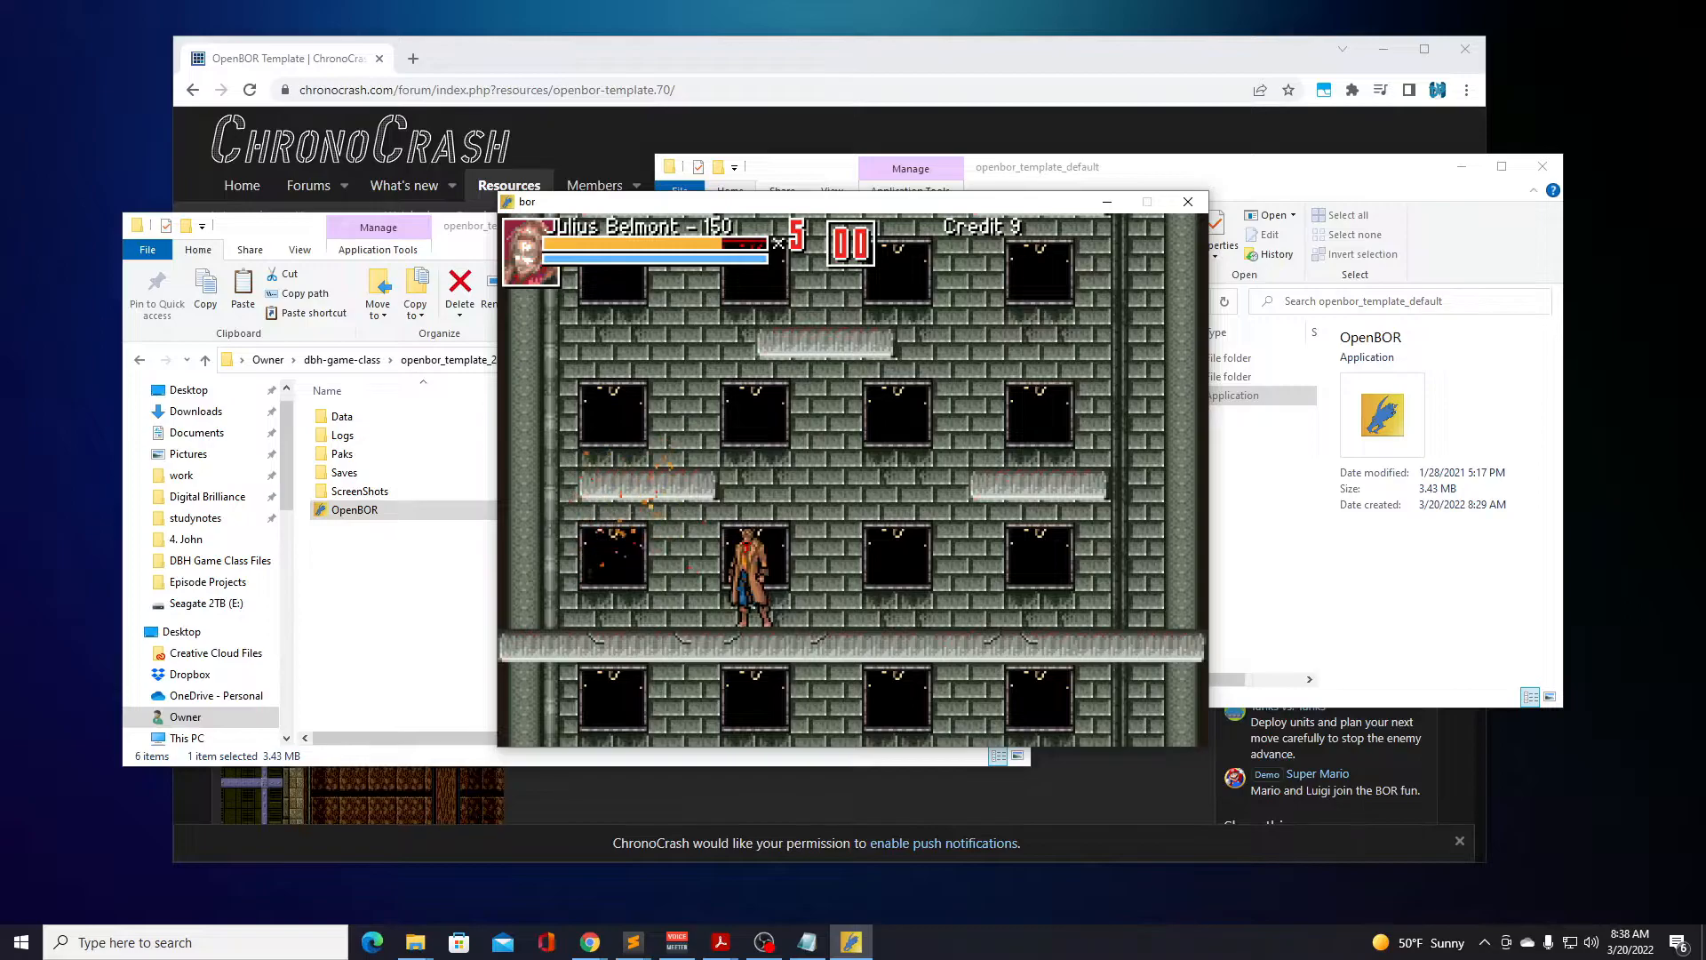
# Jump Julius Belmont across the tower floor and up onto the low platform near the left wall.
pyautogui.press('a')
pyautogui.press('Left')
pyautogui.press('d')
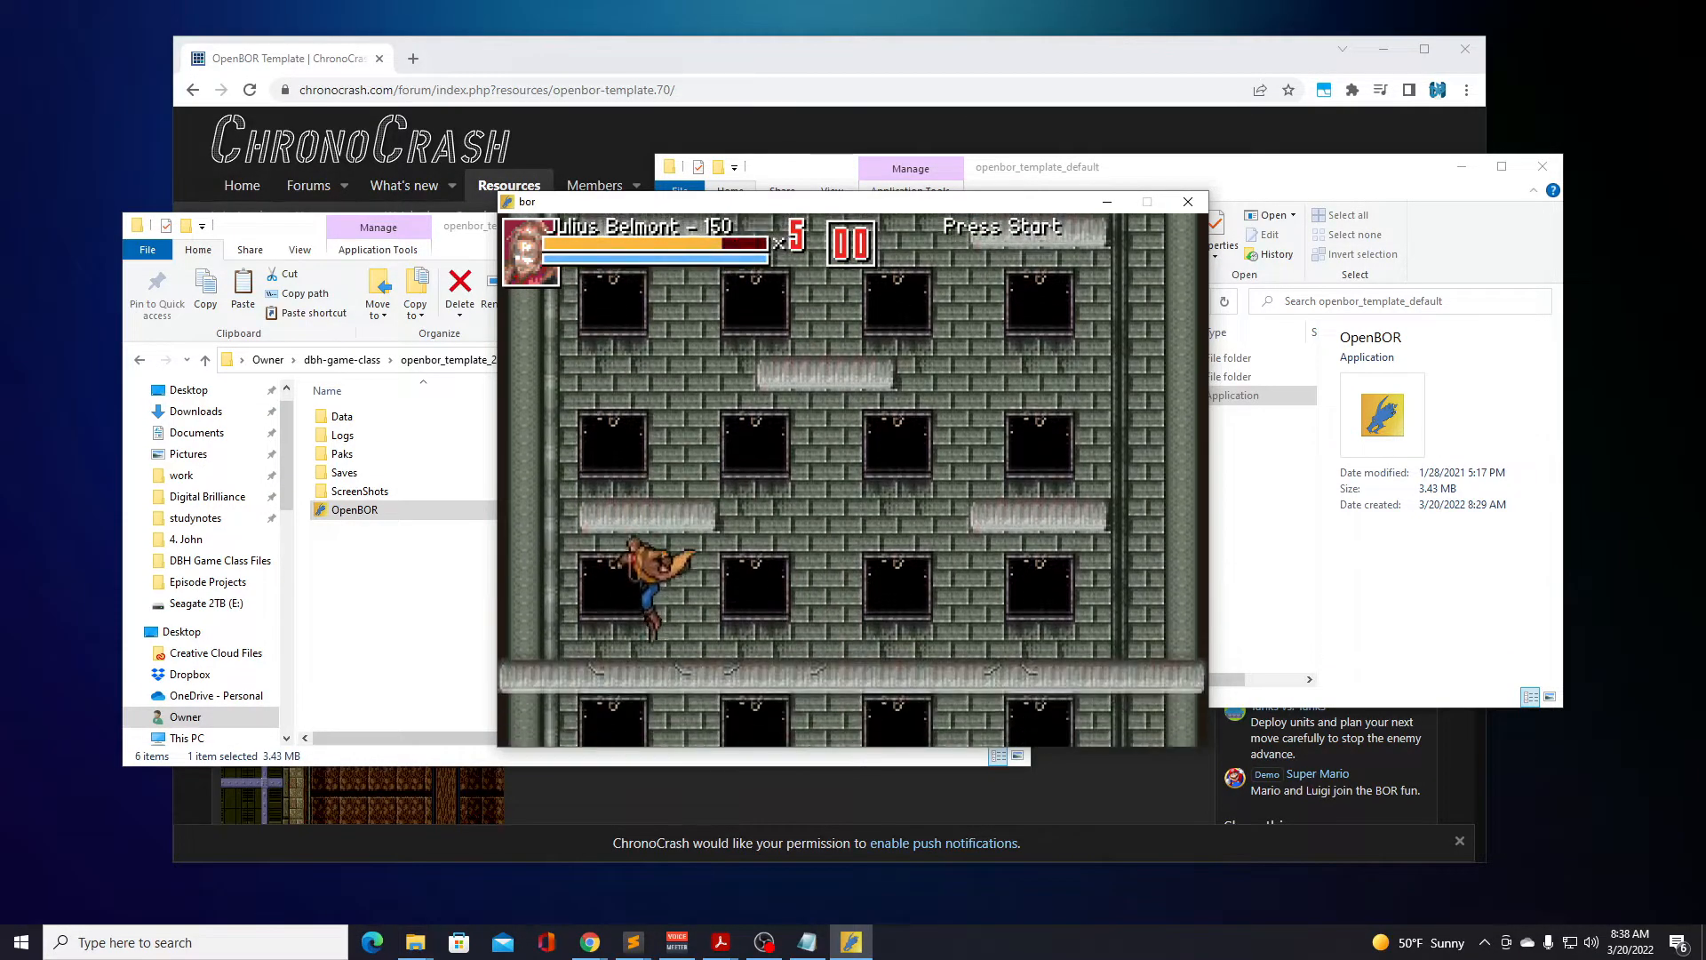
pyautogui.press('d')
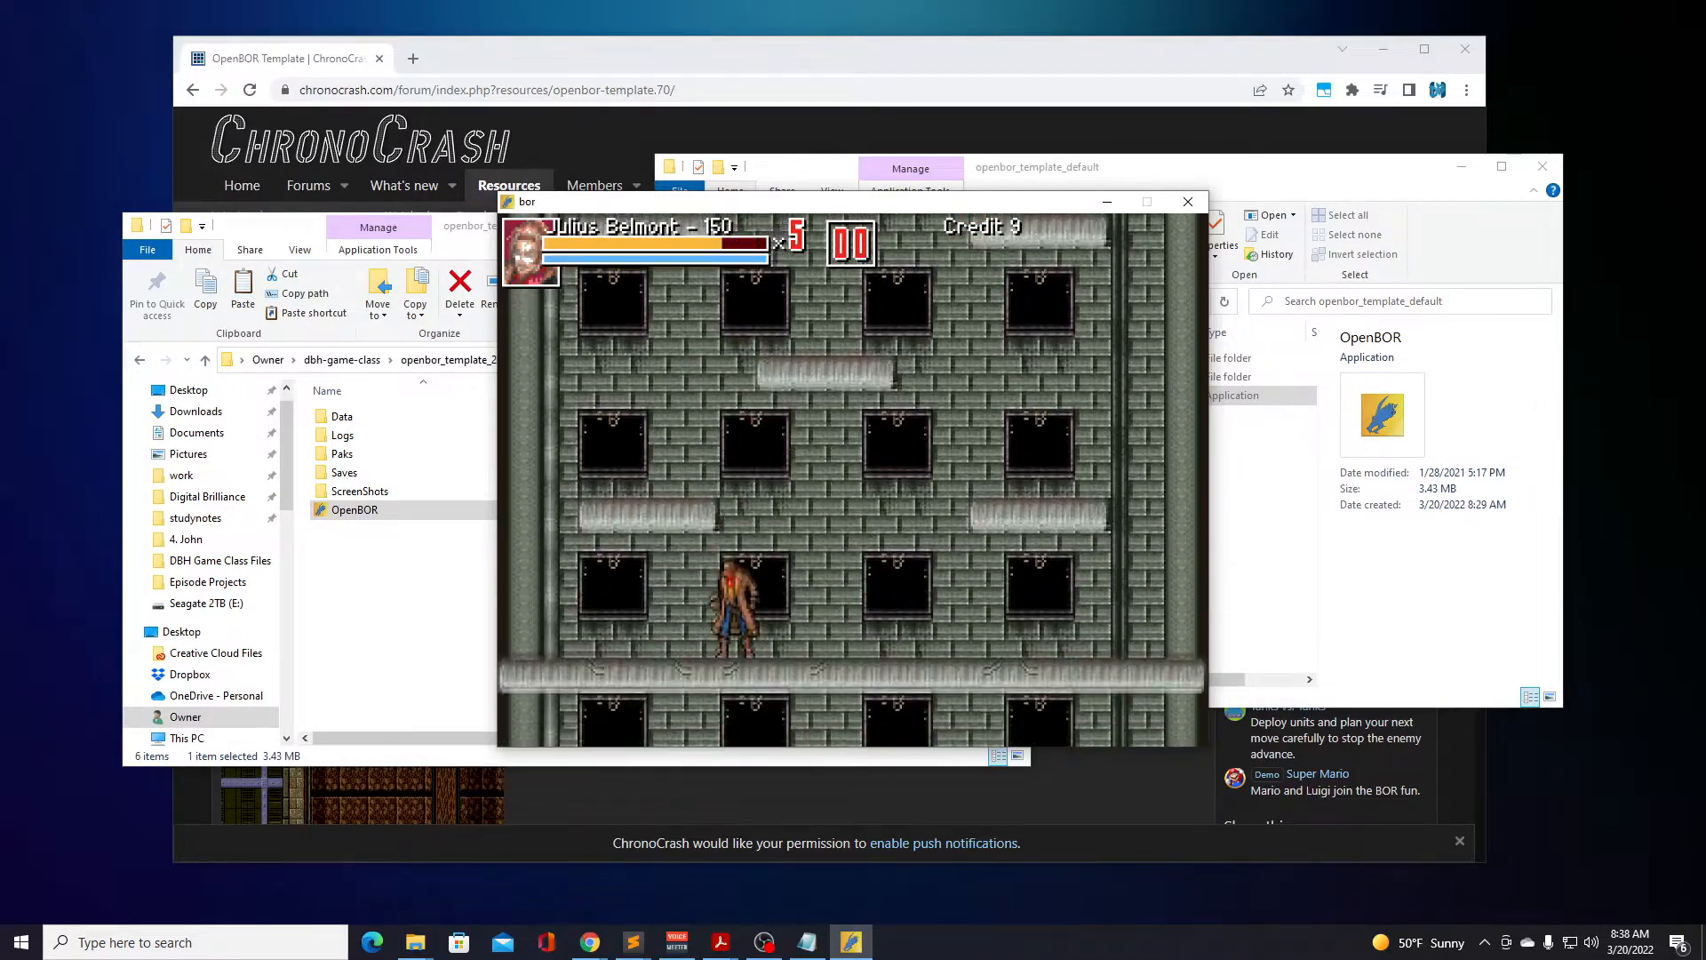
pyautogui.press('Left')
pyautogui.press('d')
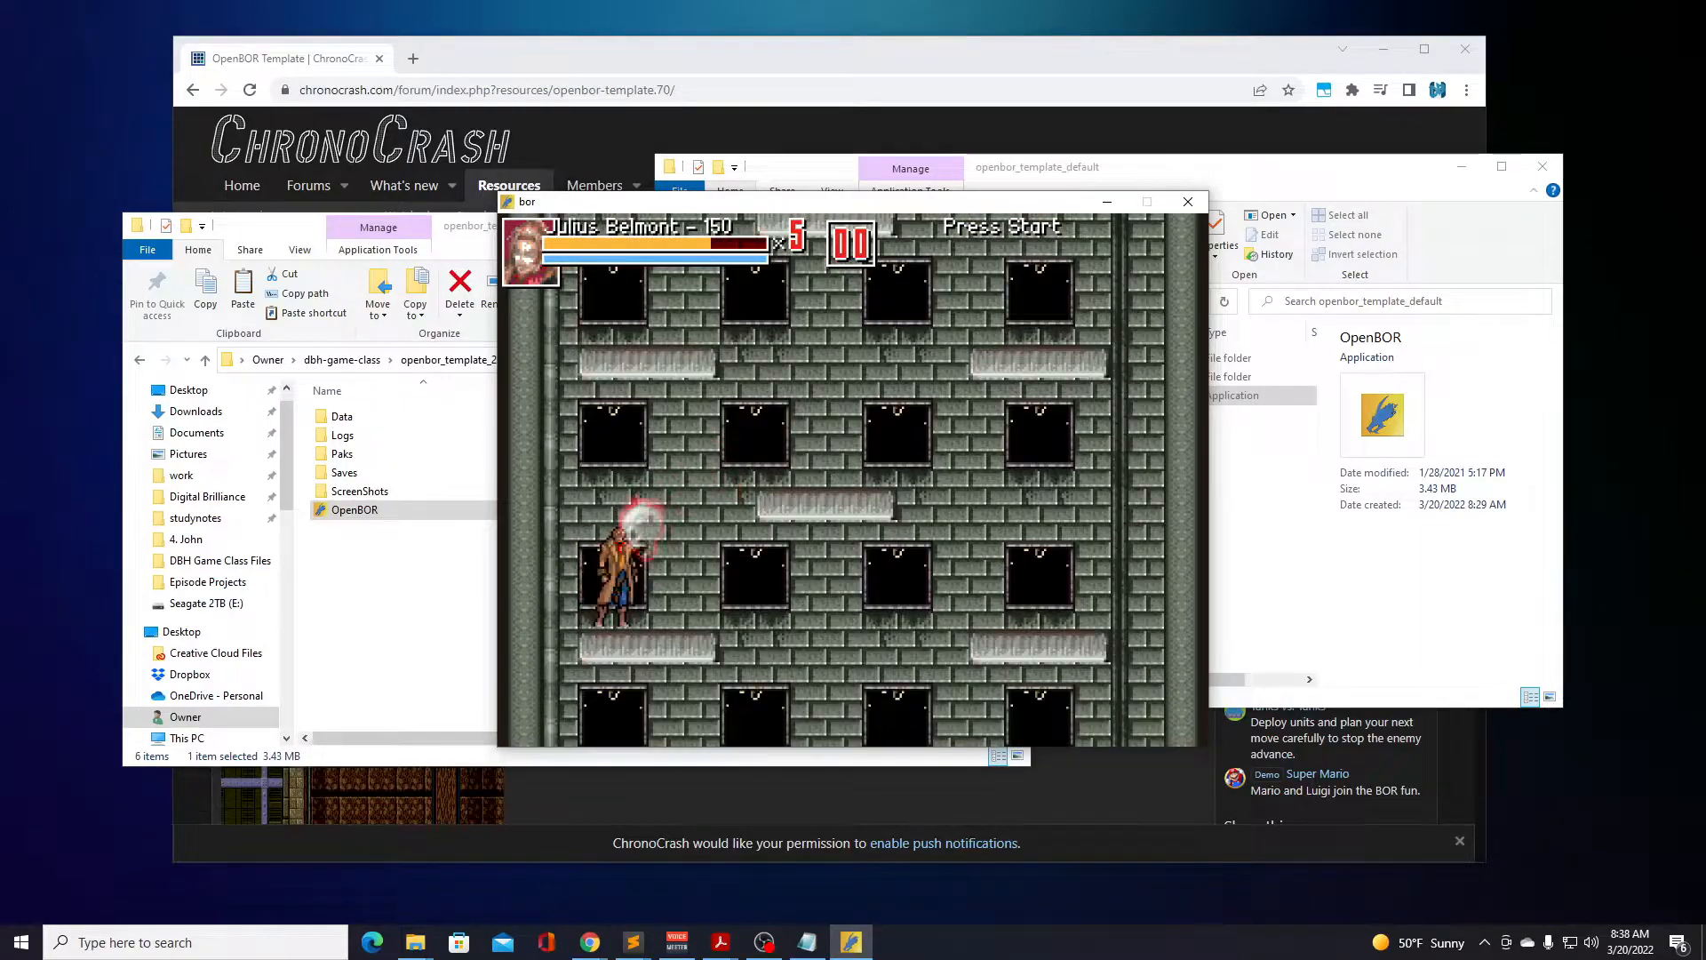
# Turn Julius Belmont against the glowing skulls near the left wall, attack them and jump clear.
pyautogui.press('Right')
pyautogui.press('Left')
pyautogui.press('a')
pyautogui.press('Left')
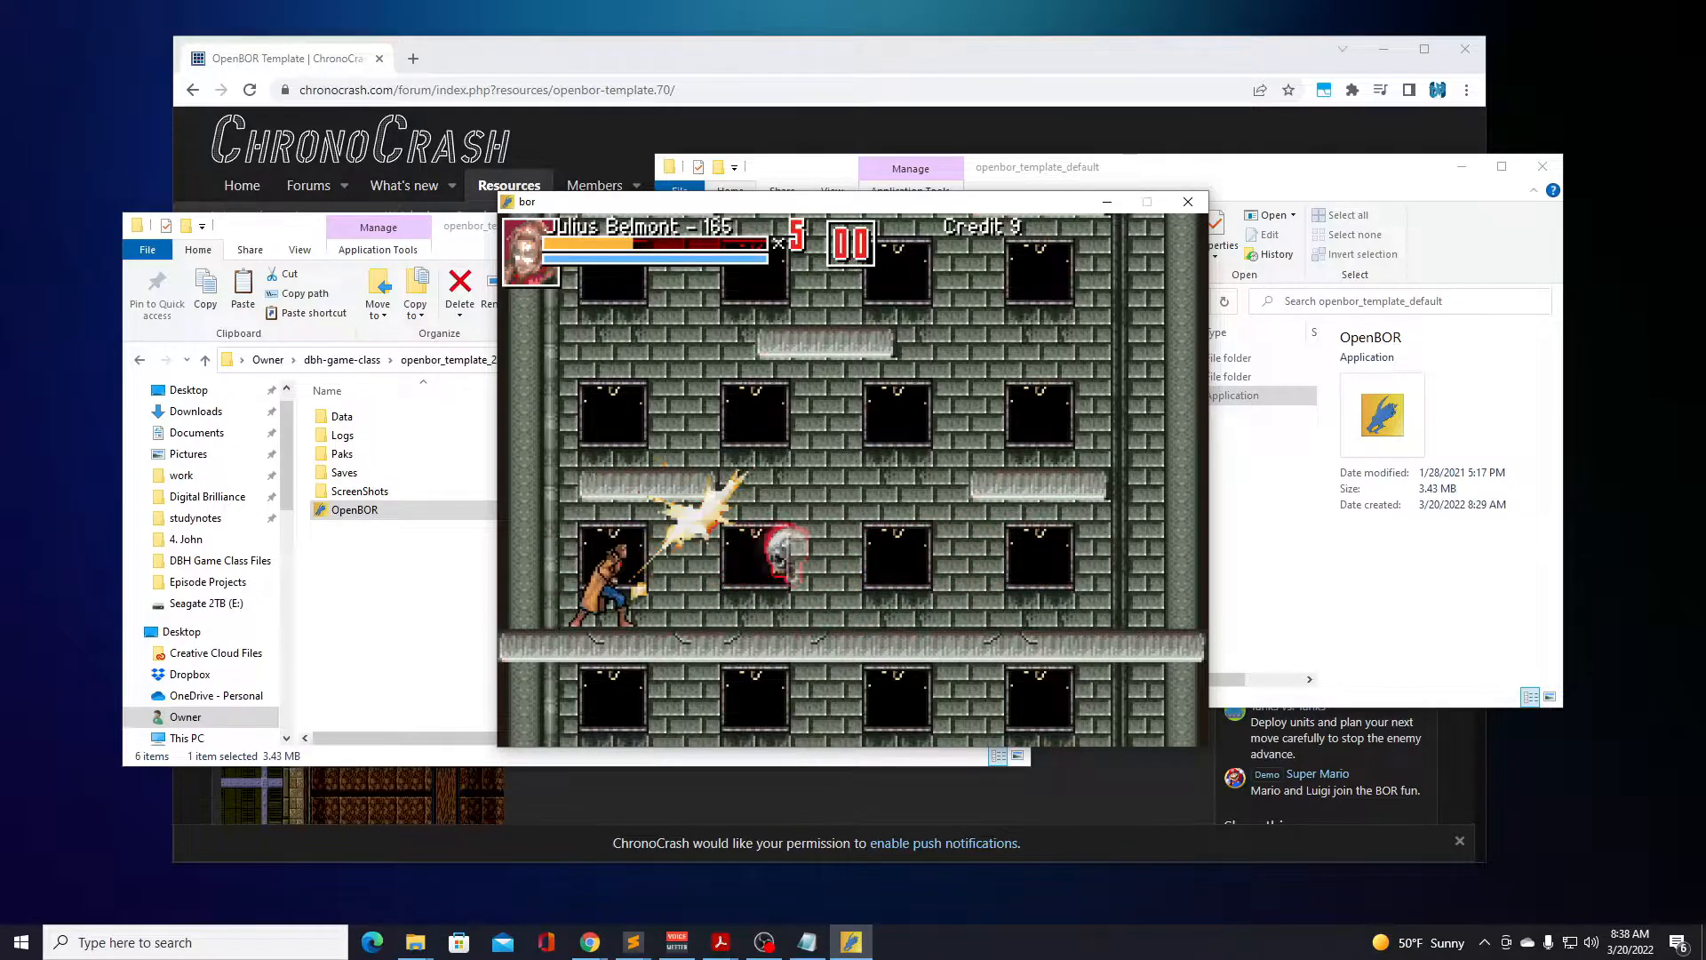
pyautogui.press('d')
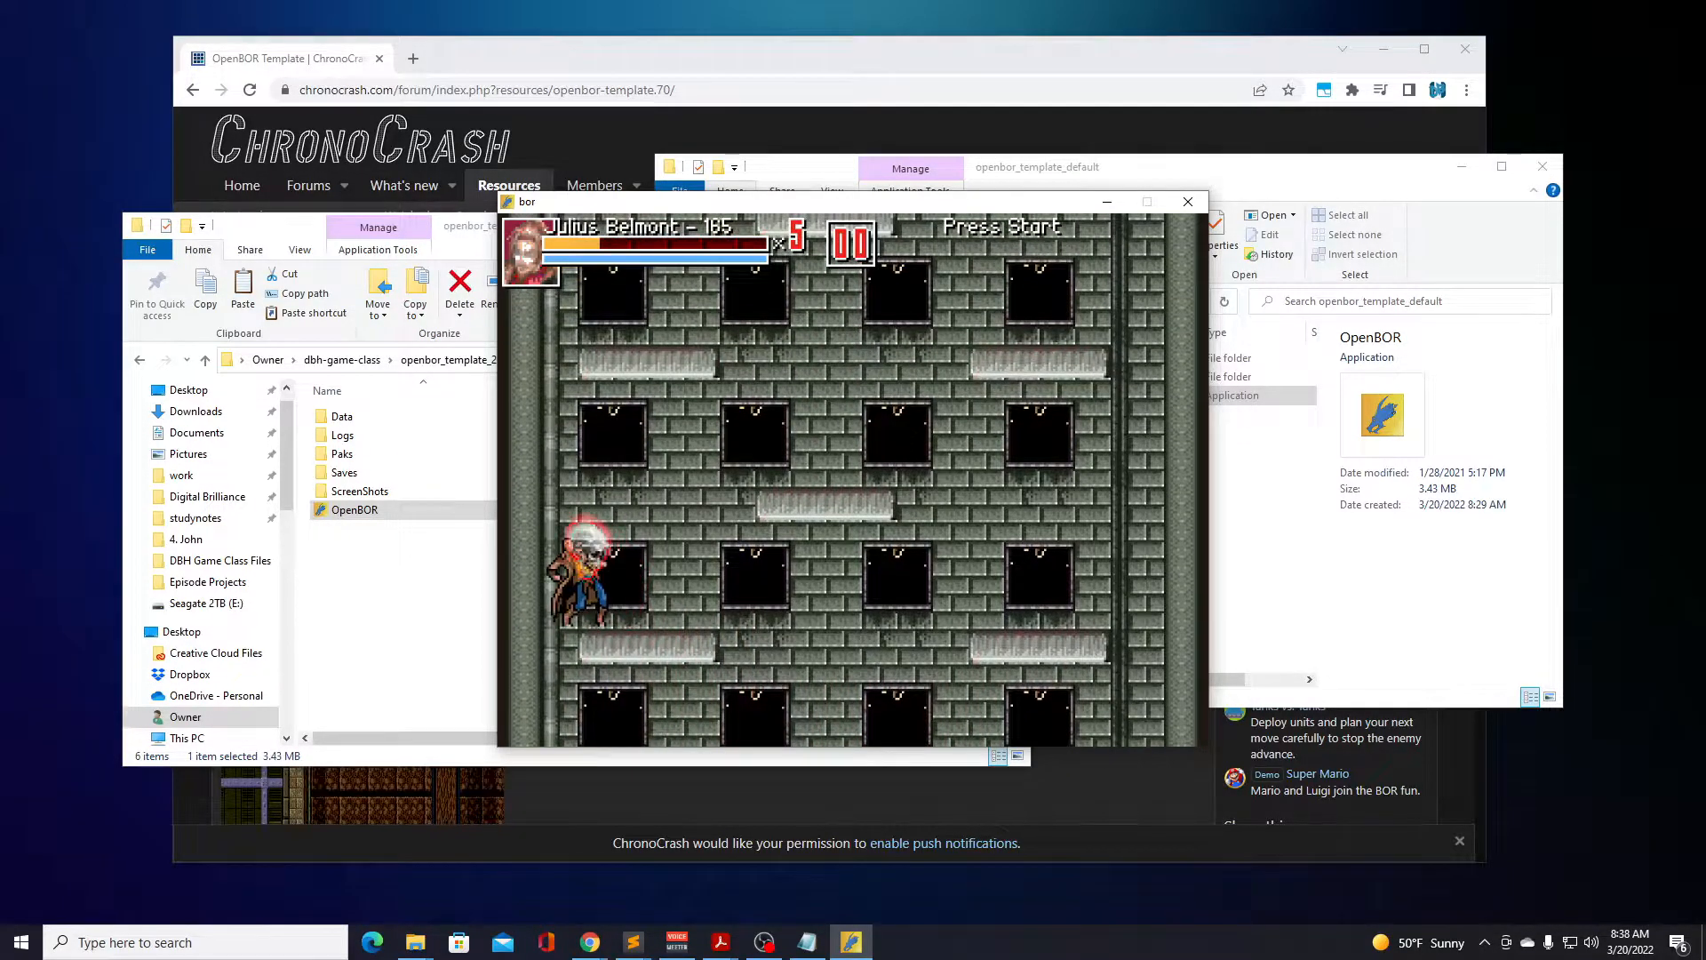
pyautogui.press('Right')
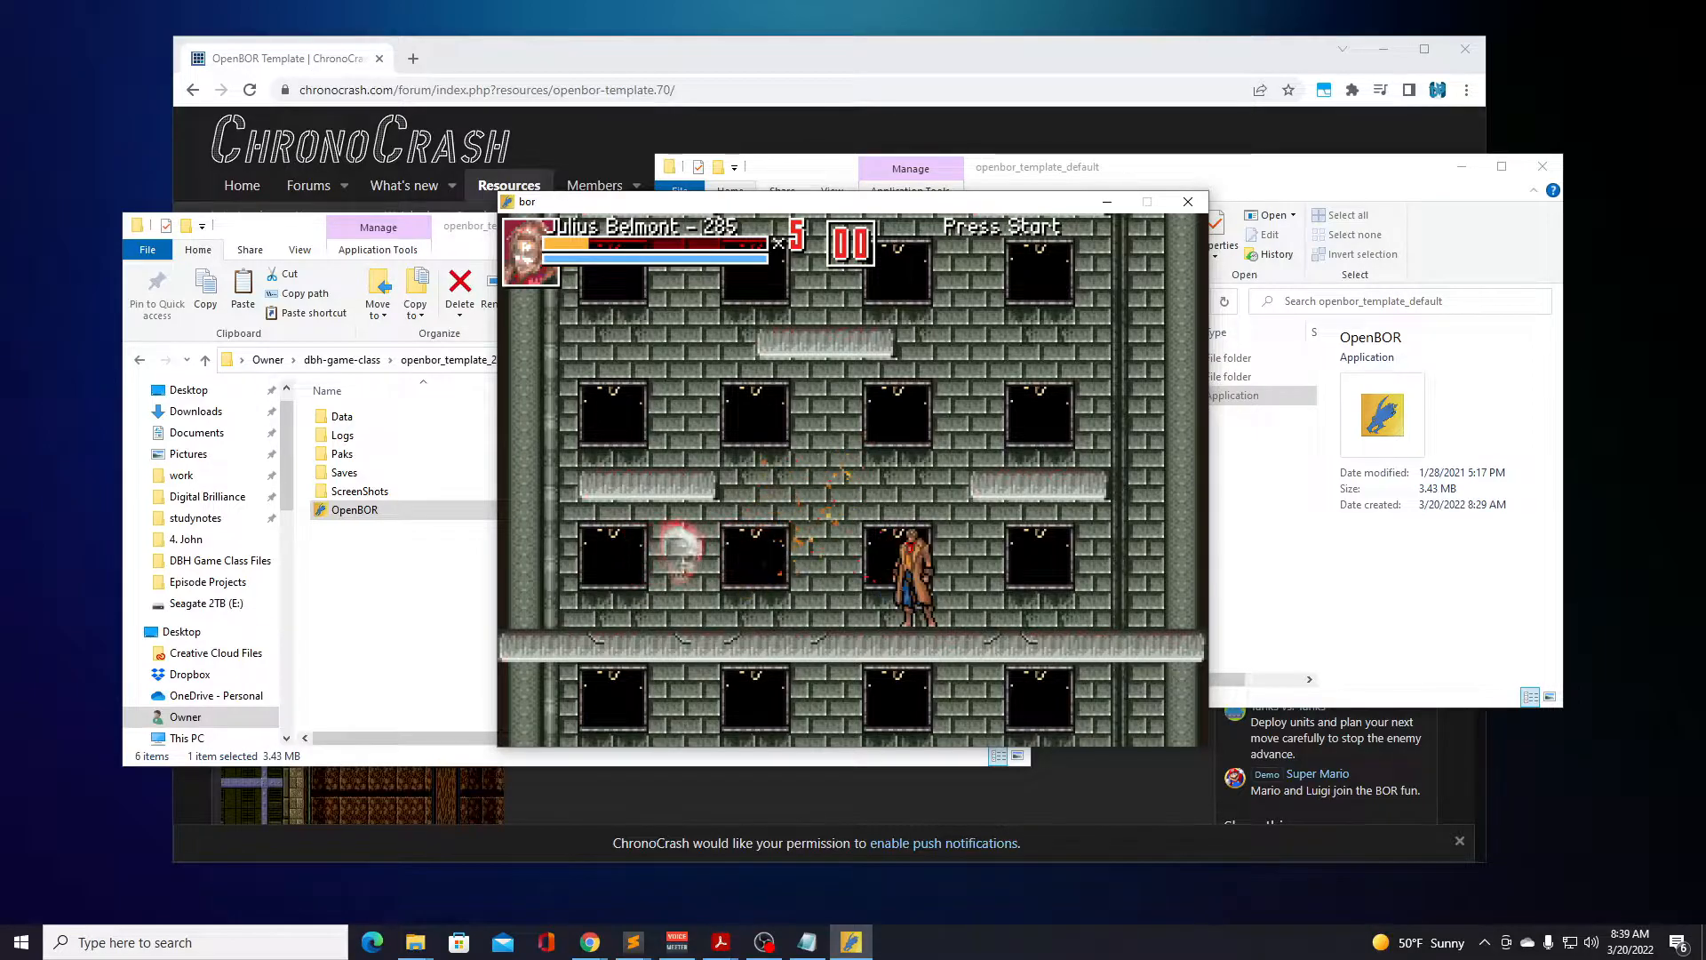
# Shift Julius Belmont back and forth near the middle of the tower floor and jump toward the centre platform.
pyautogui.press('Right')
pyautogui.press('Left')
pyautogui.press('d')
pyautogui.press('Left')
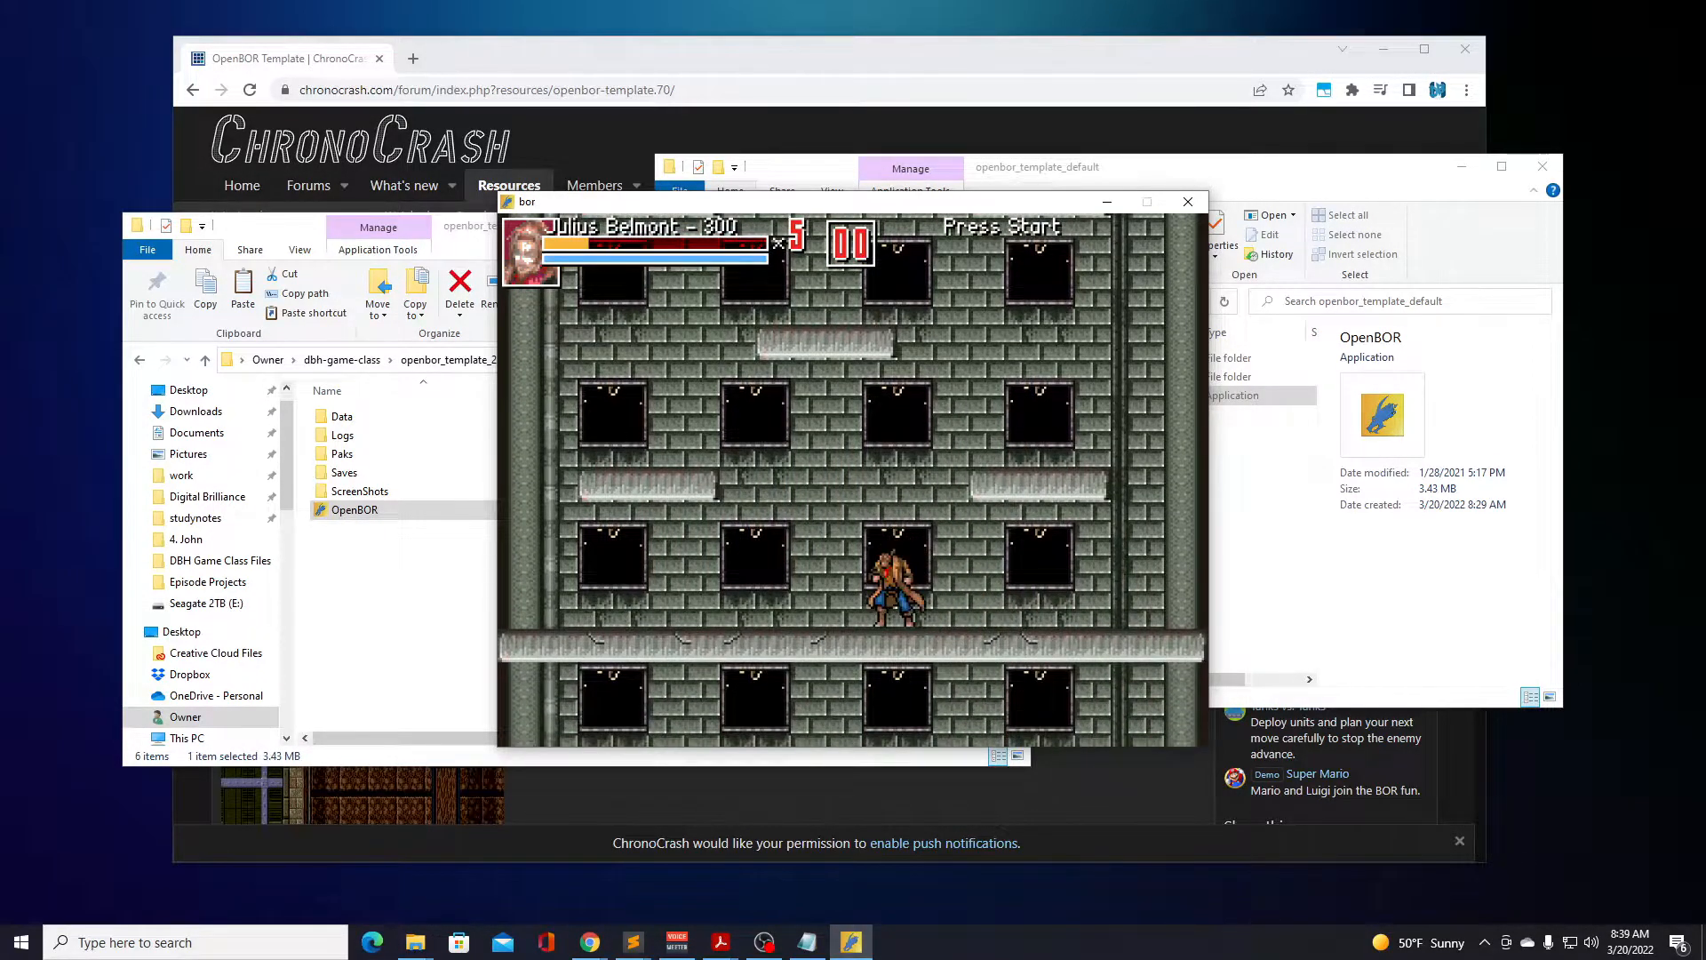
pyautogui.press('Right')
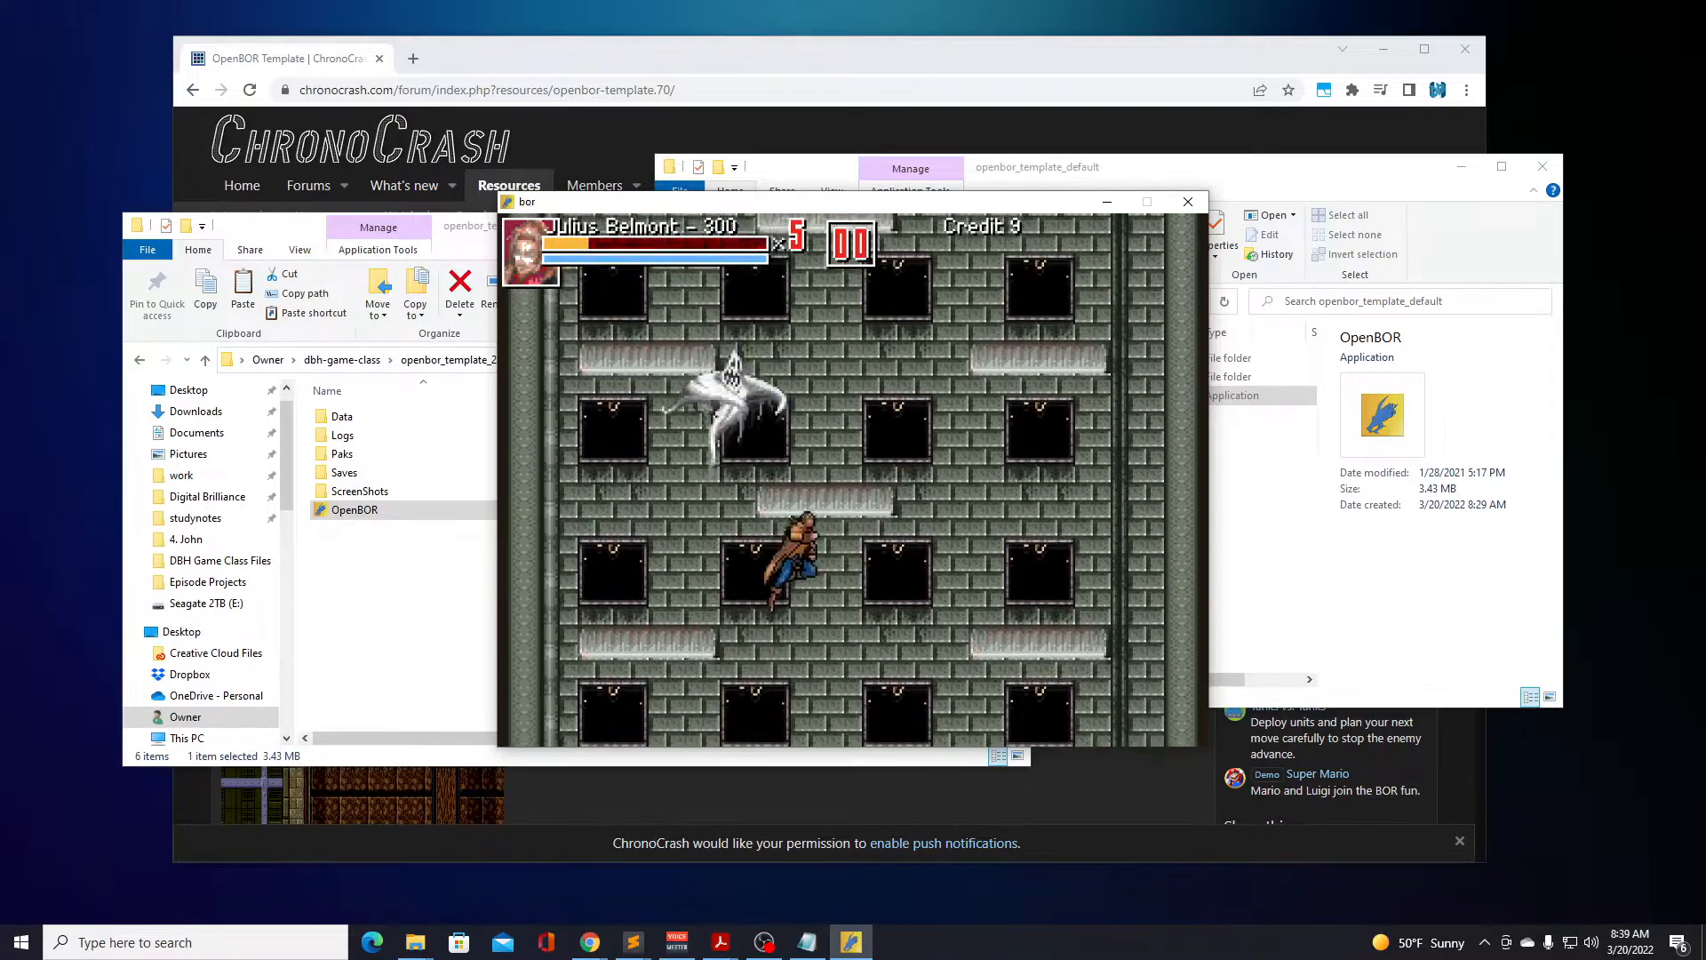
# Face Julius Belmont toward the approaching ghosts from the right part of the tower floor and attack repeatedly.
pyautogui.press('Left')
pyautogui.press('a')
pyautogui.press('Left')
pyautogui.press('a')
pyautogui.press('a')
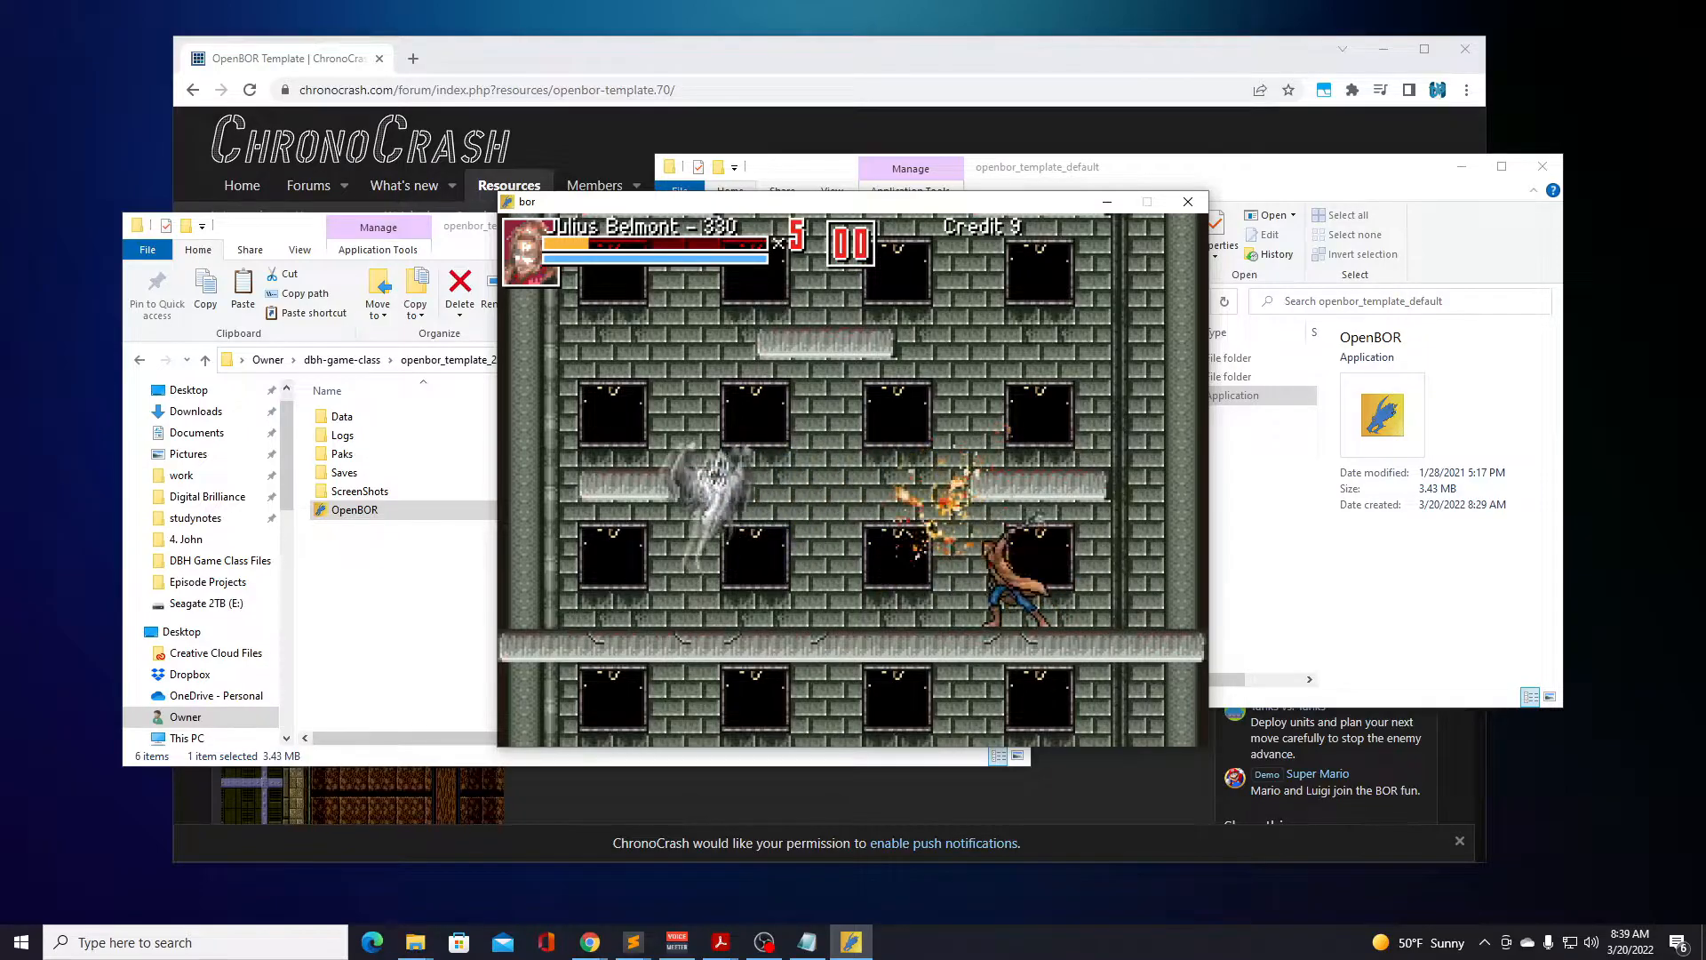
# End the Julius Belmont game from the pause screen and go past the Hall of Fame to the game modes.
pyautogui.press('Return')
pyautogui.press('Down')
pyautogui.press('Return')
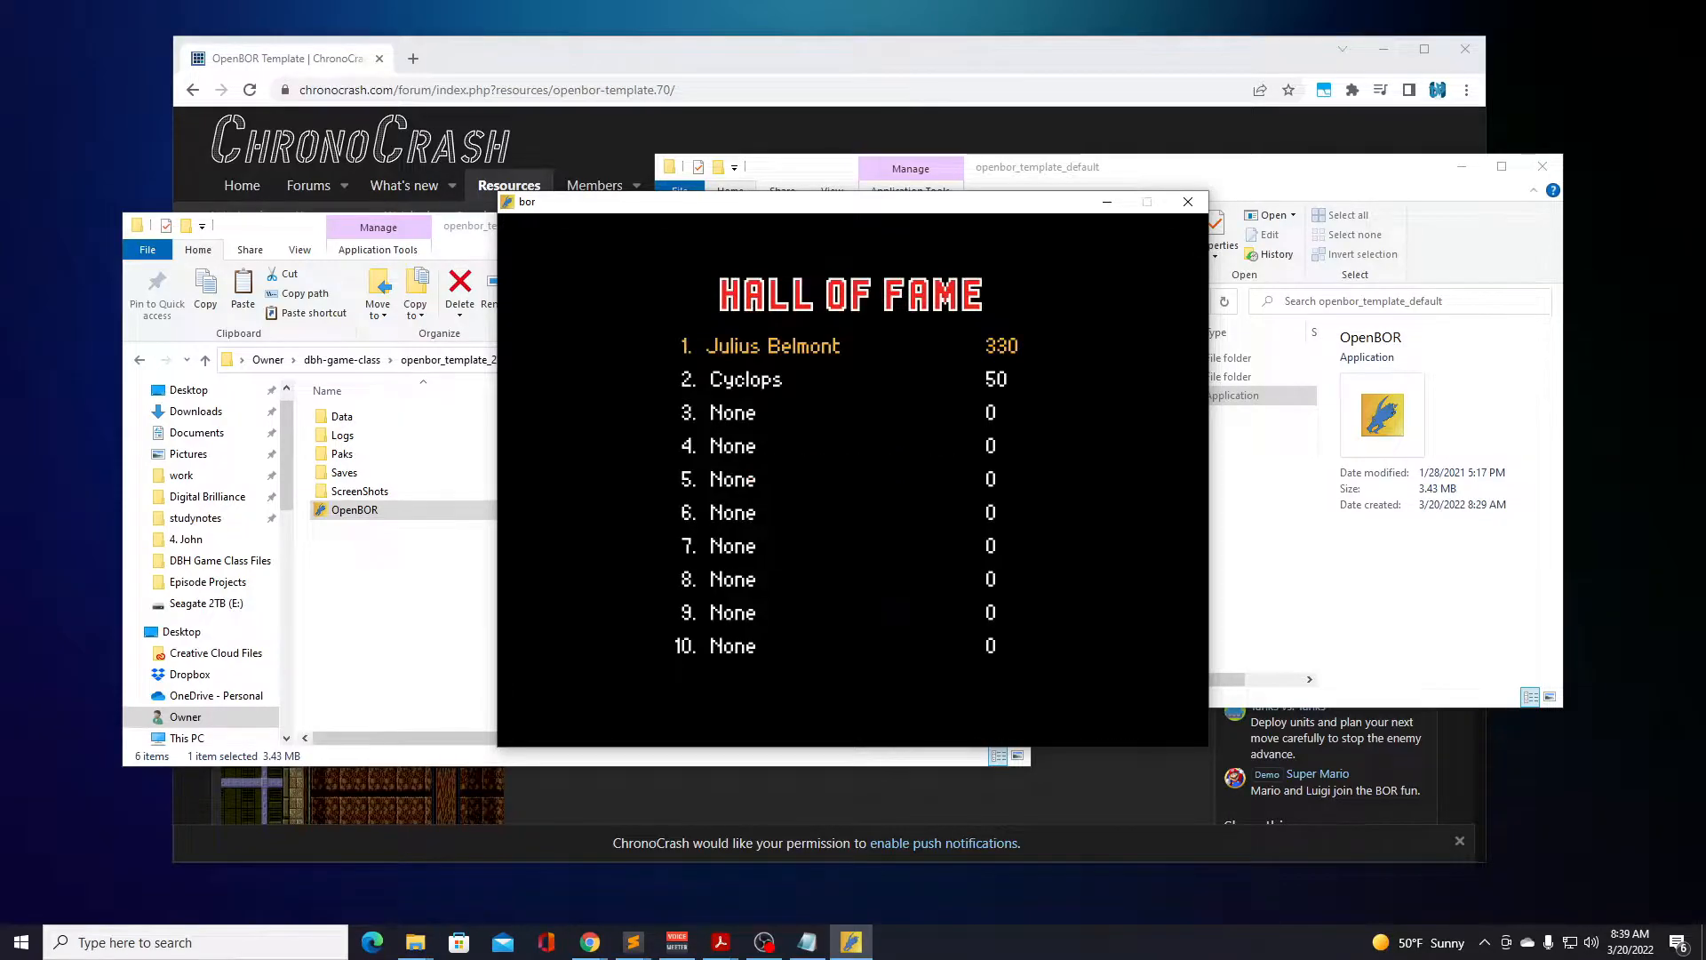
pyautogui.press('Return')
pyautogui.press('Return')
pyautogui.press('Return')
pyautogui.press('Return')
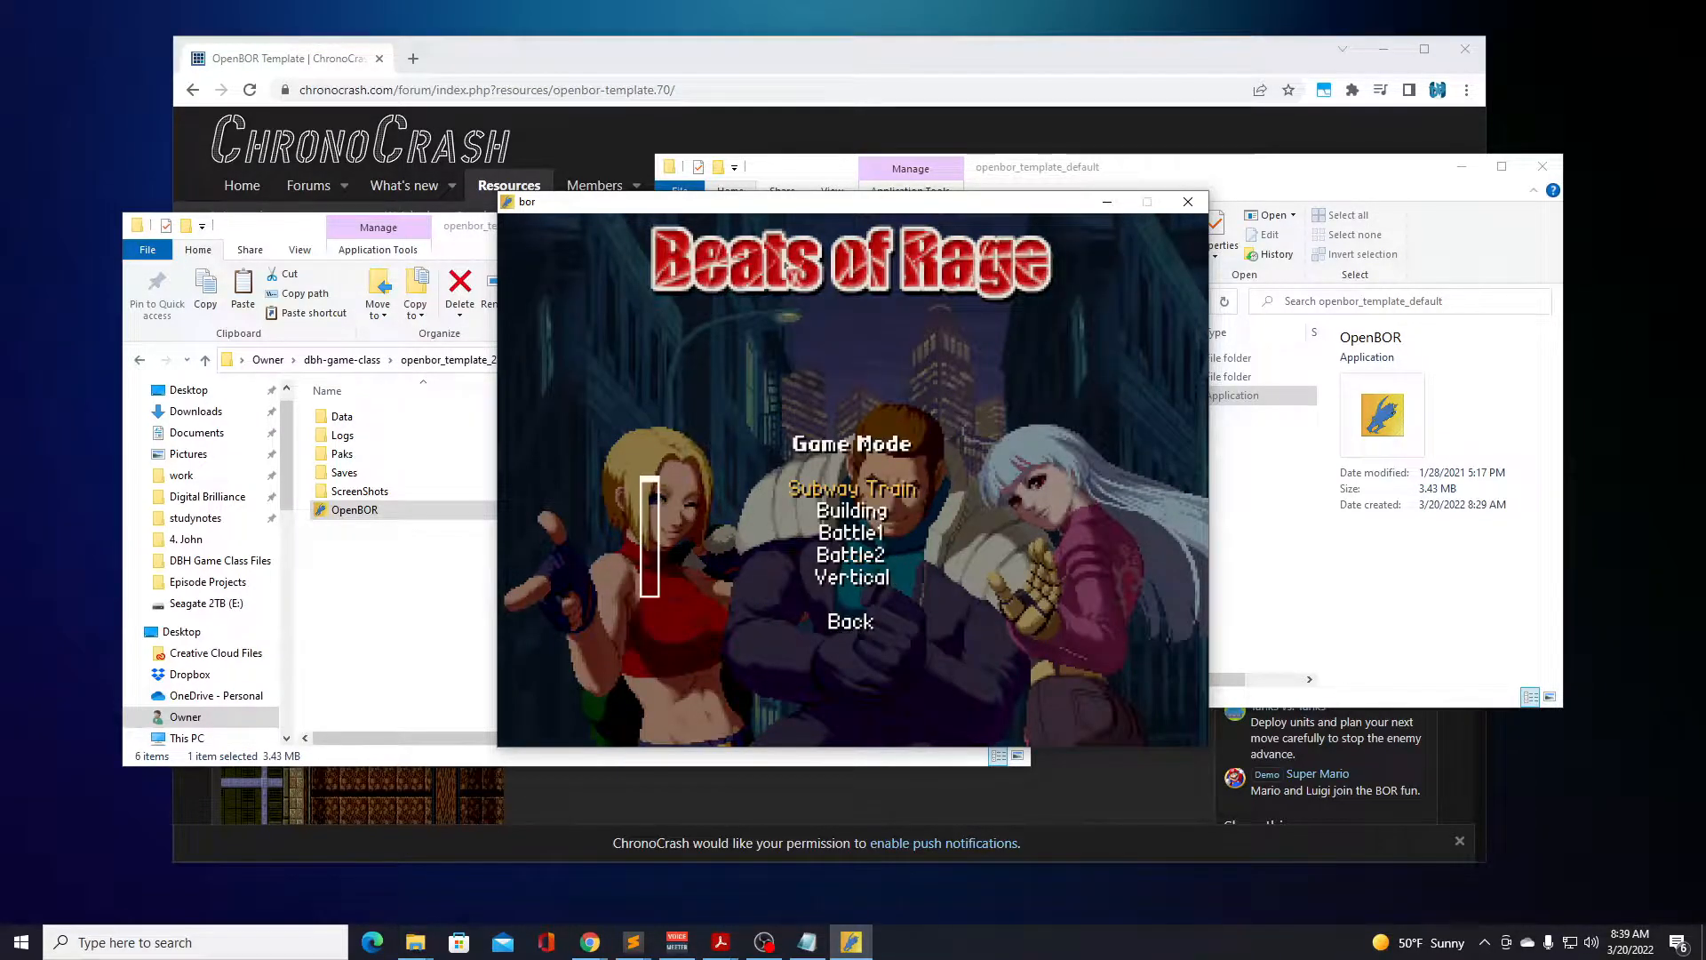
# Start the Vertical2 game mode with Jonathan as the character.
pyautogui.press('Down')
pyautogui.press('Down')
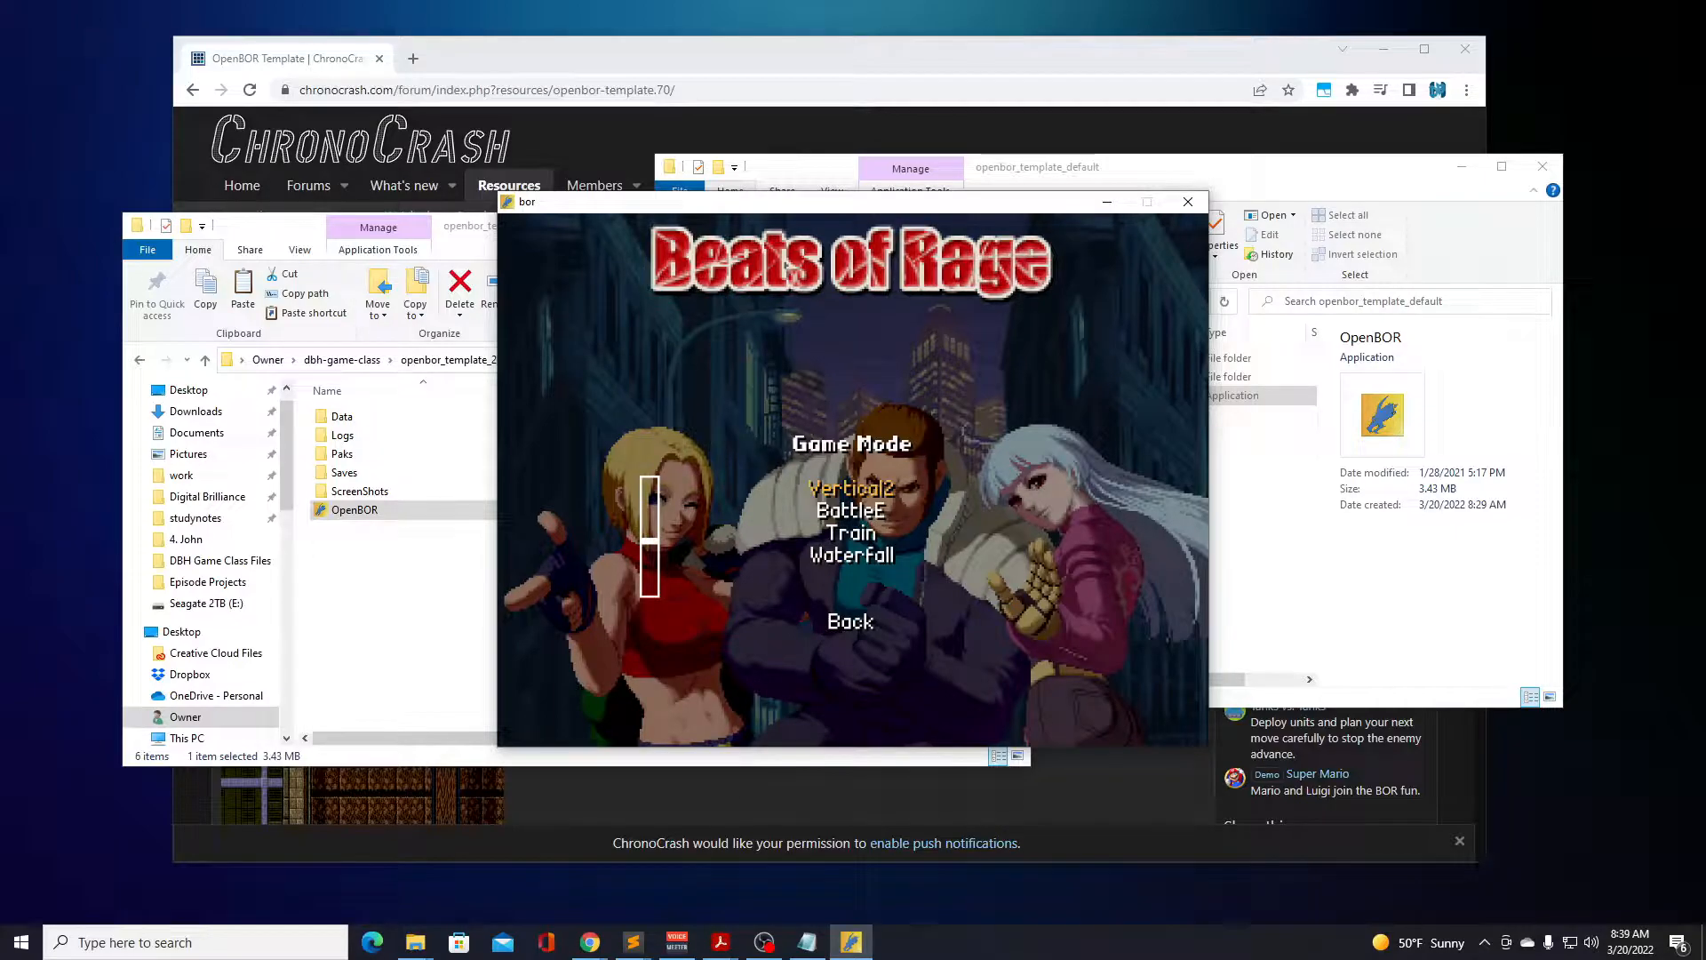
pyautogui.press('Return')
pyautogui.press('Right')
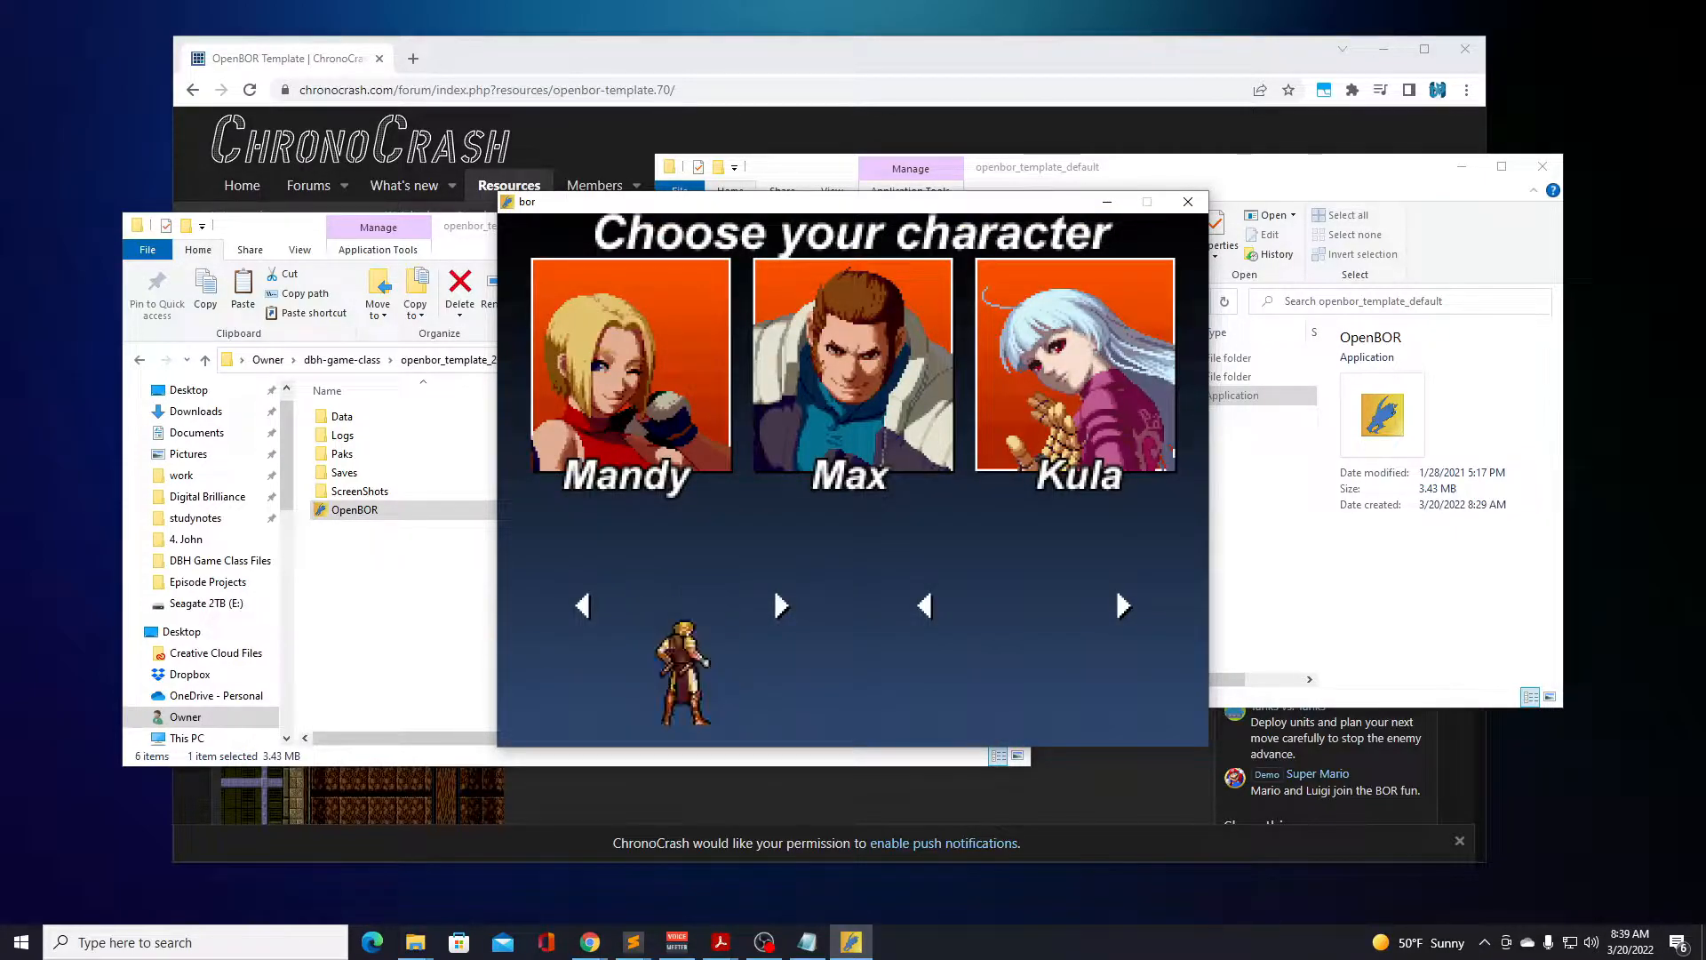
pyautogui.press('Right')
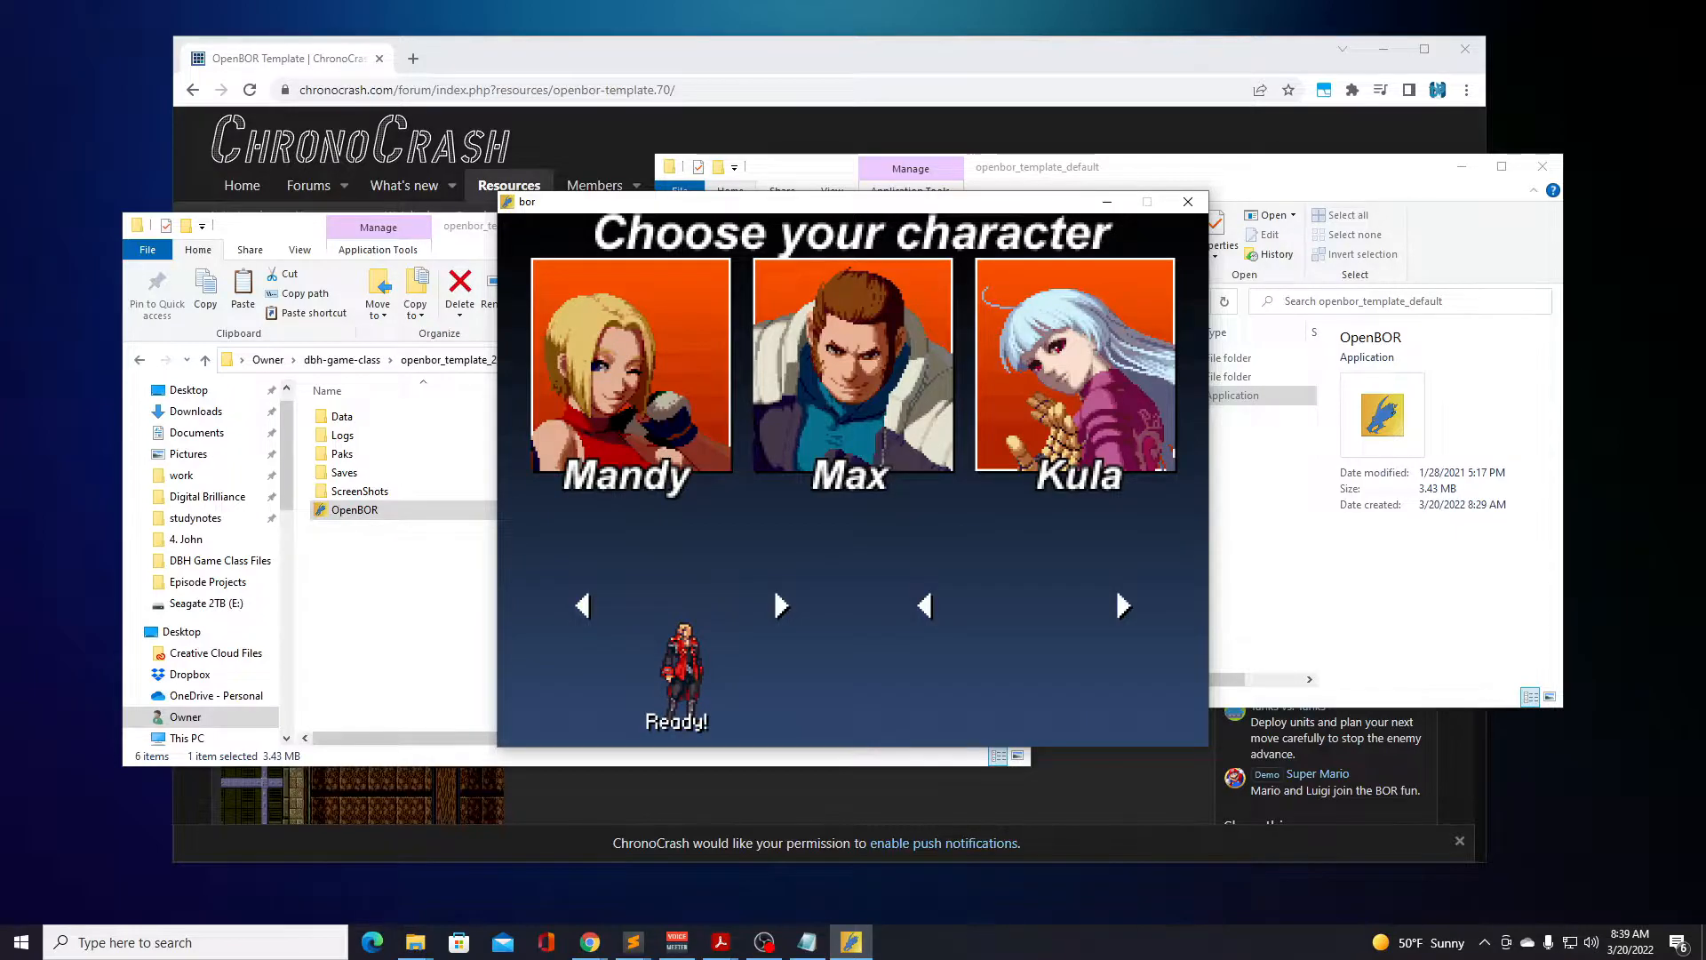
pyautogui.press('Right')
pyautogui.press('Left')
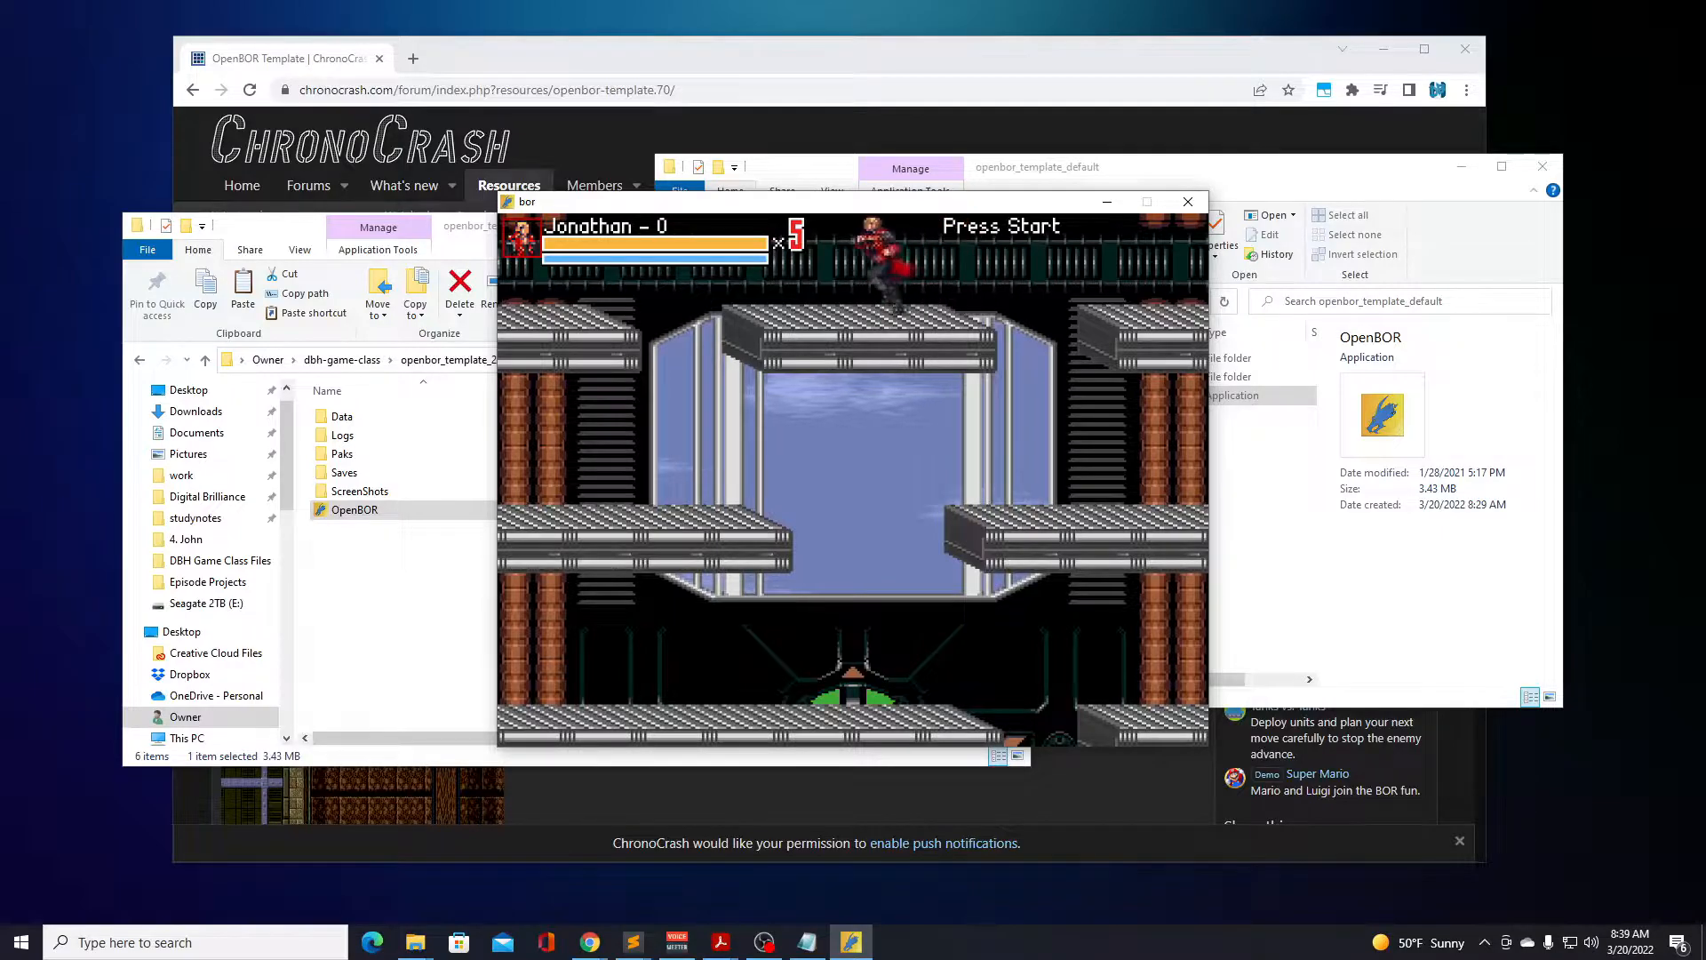
# Move Jonathan down the shaft by jumping left and right off the staggered metal platforms.
pyautogui.press('d')
pyautogui.press('Right')
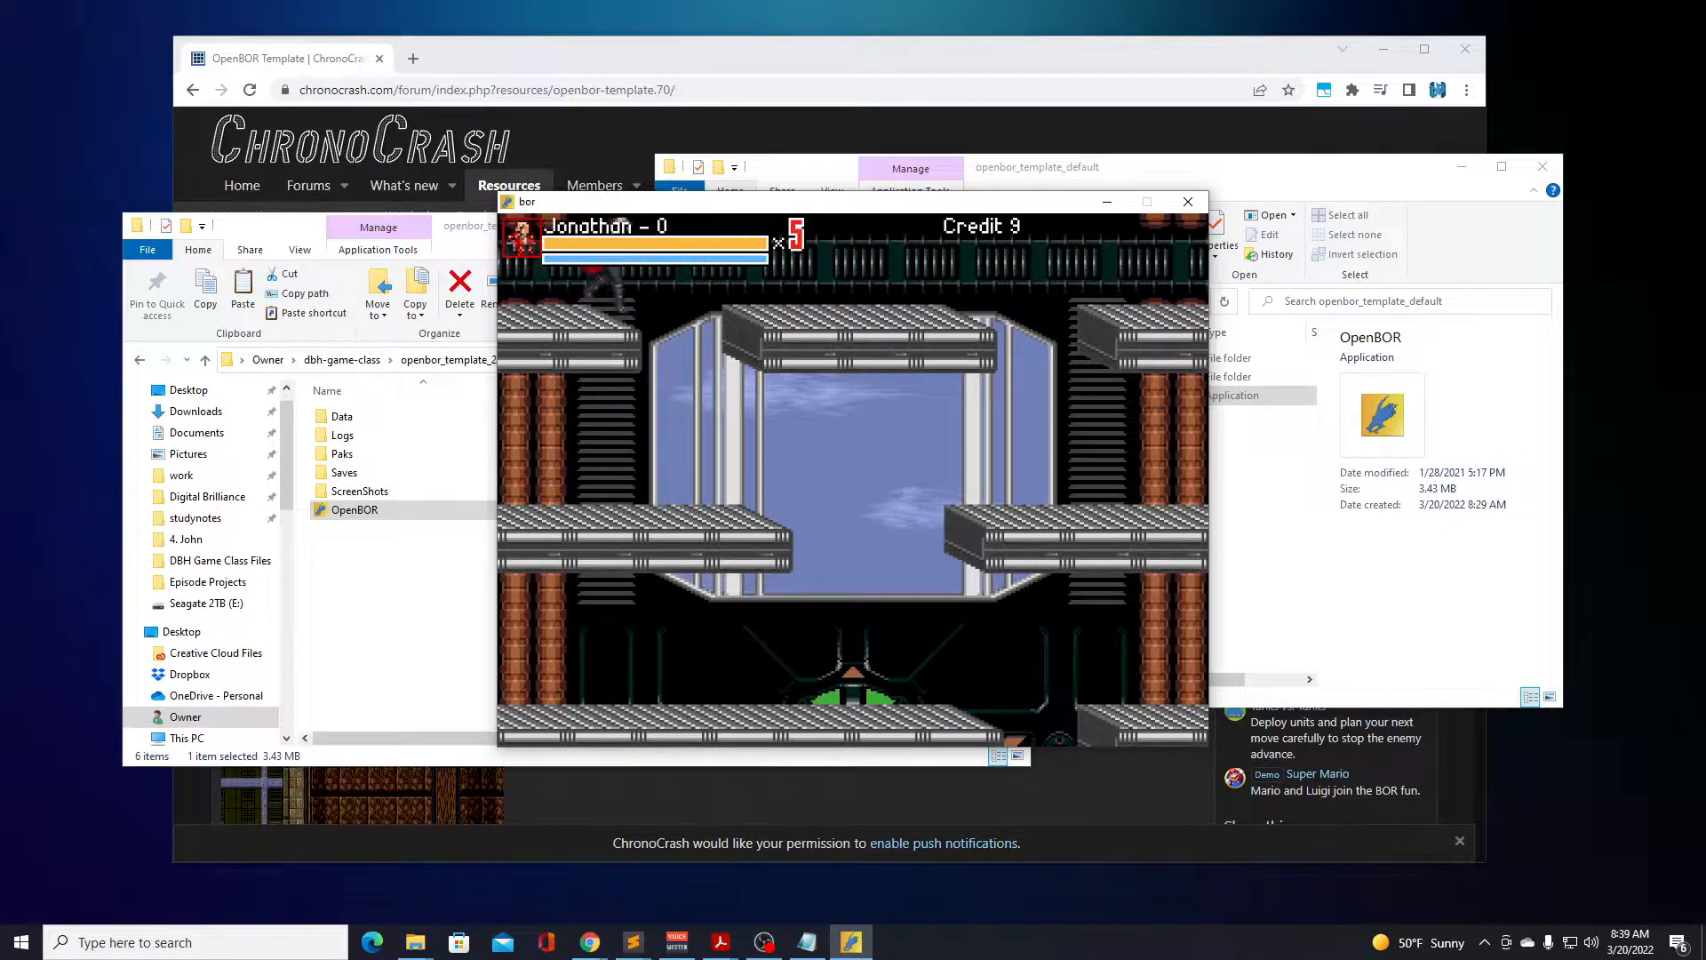
pyautogui.press('Left')
pyautogui.press('Right')
pyautogui.press('d')
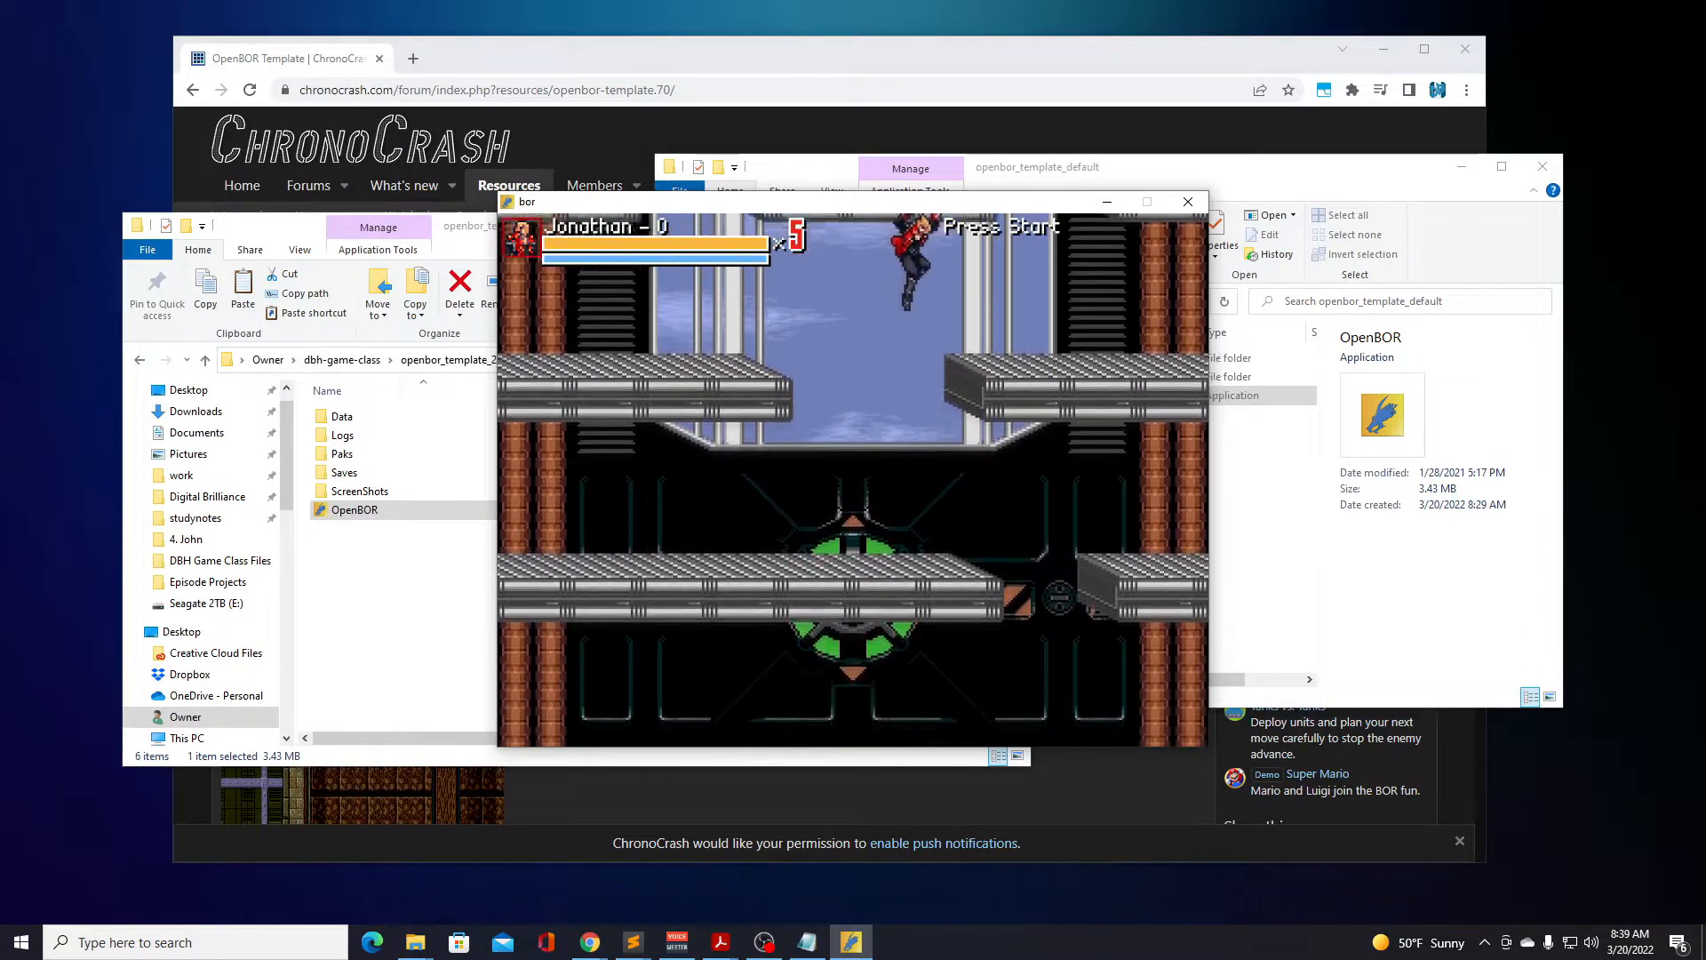
pyautogui.press('Left')
pyautogui.press('d')
pyautogui.press('Right')
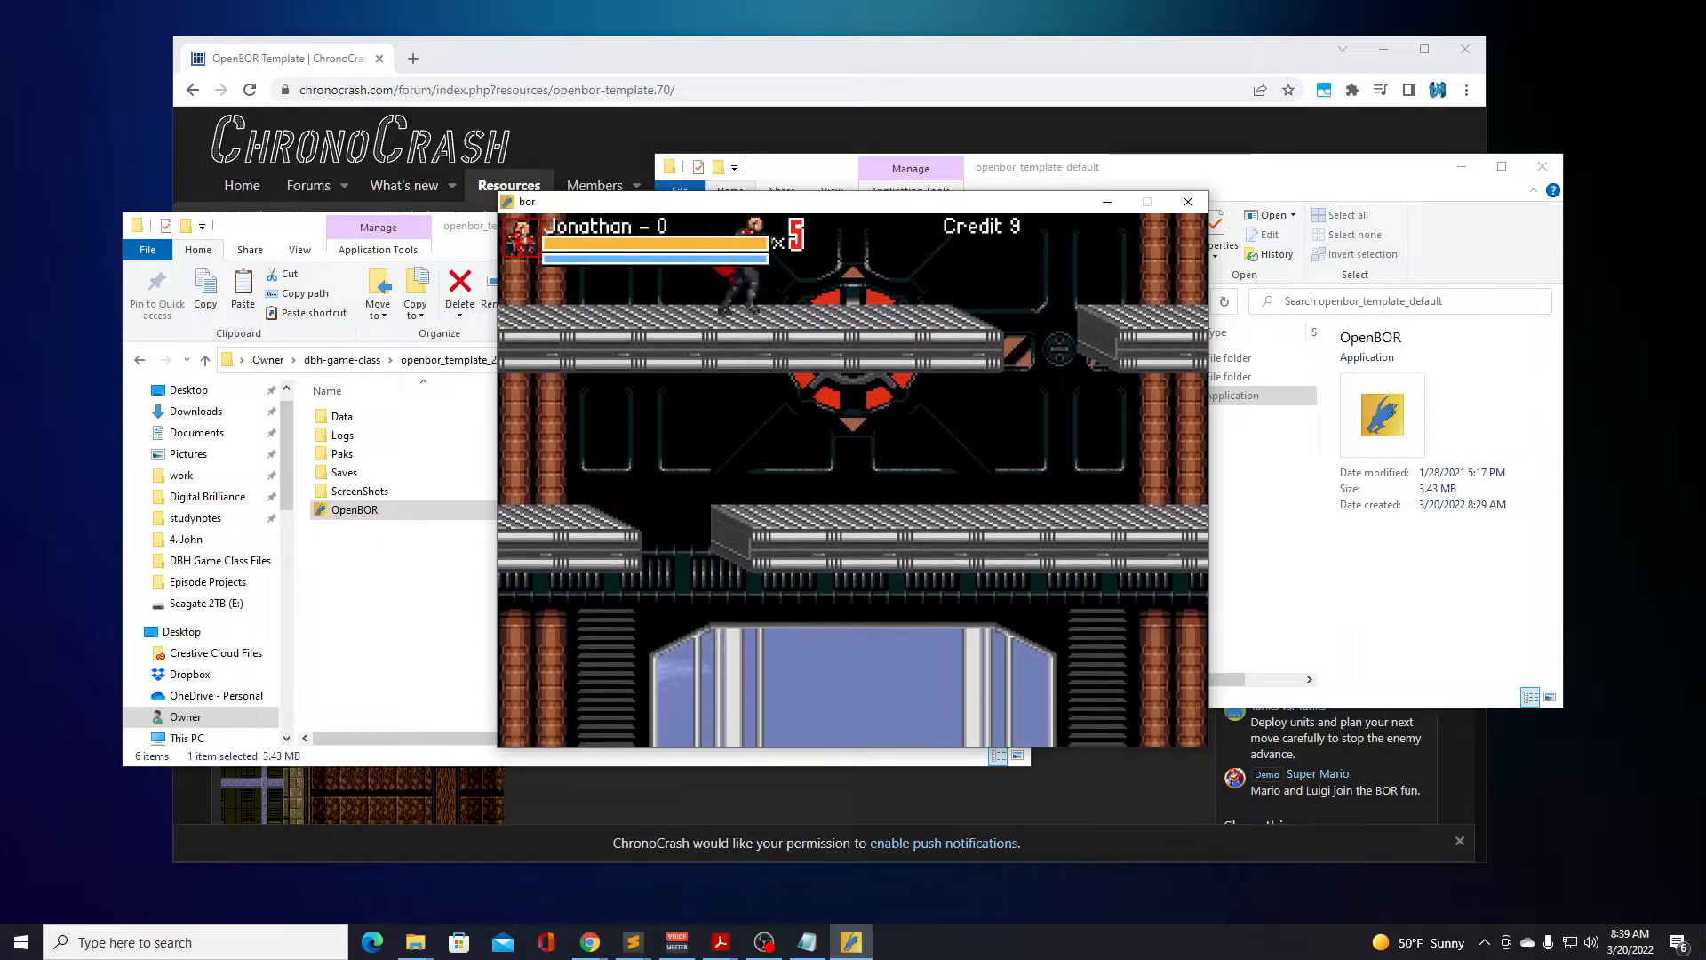
pyautogui.press('Right')
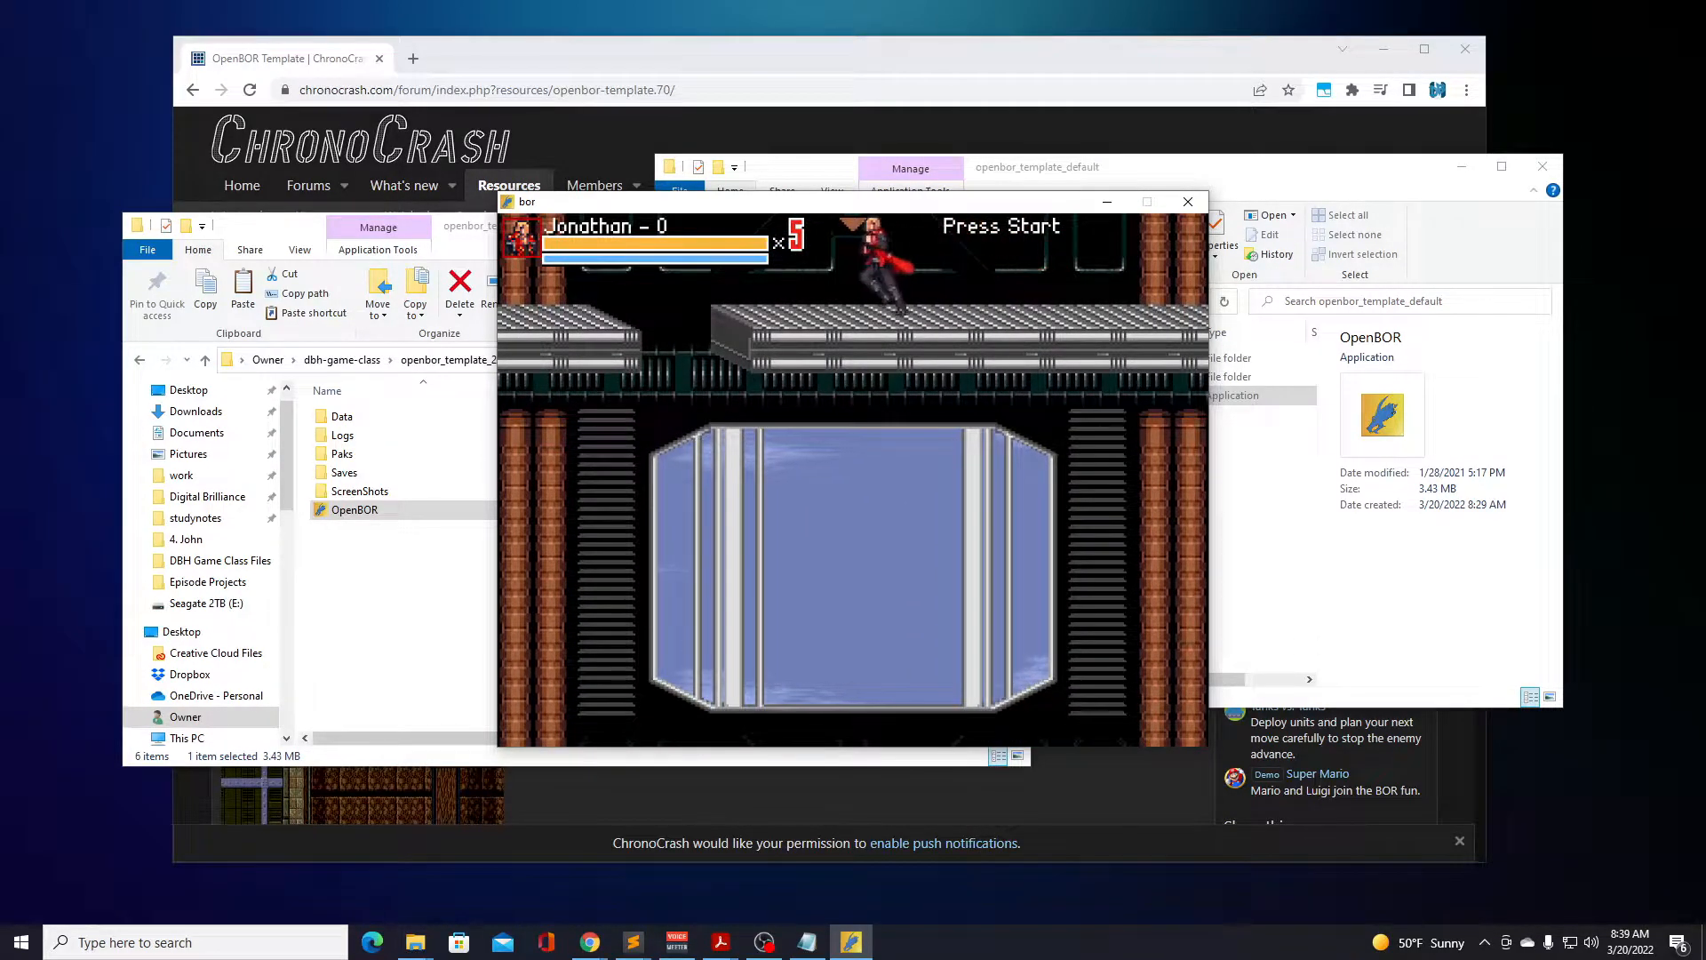
# Continue Jonathan's descent past the lower windows and platforms to the red train at the base of the shaft.
pyautogui.press('Left')
pyautogui.press('d')
pyautogui.press('Right')
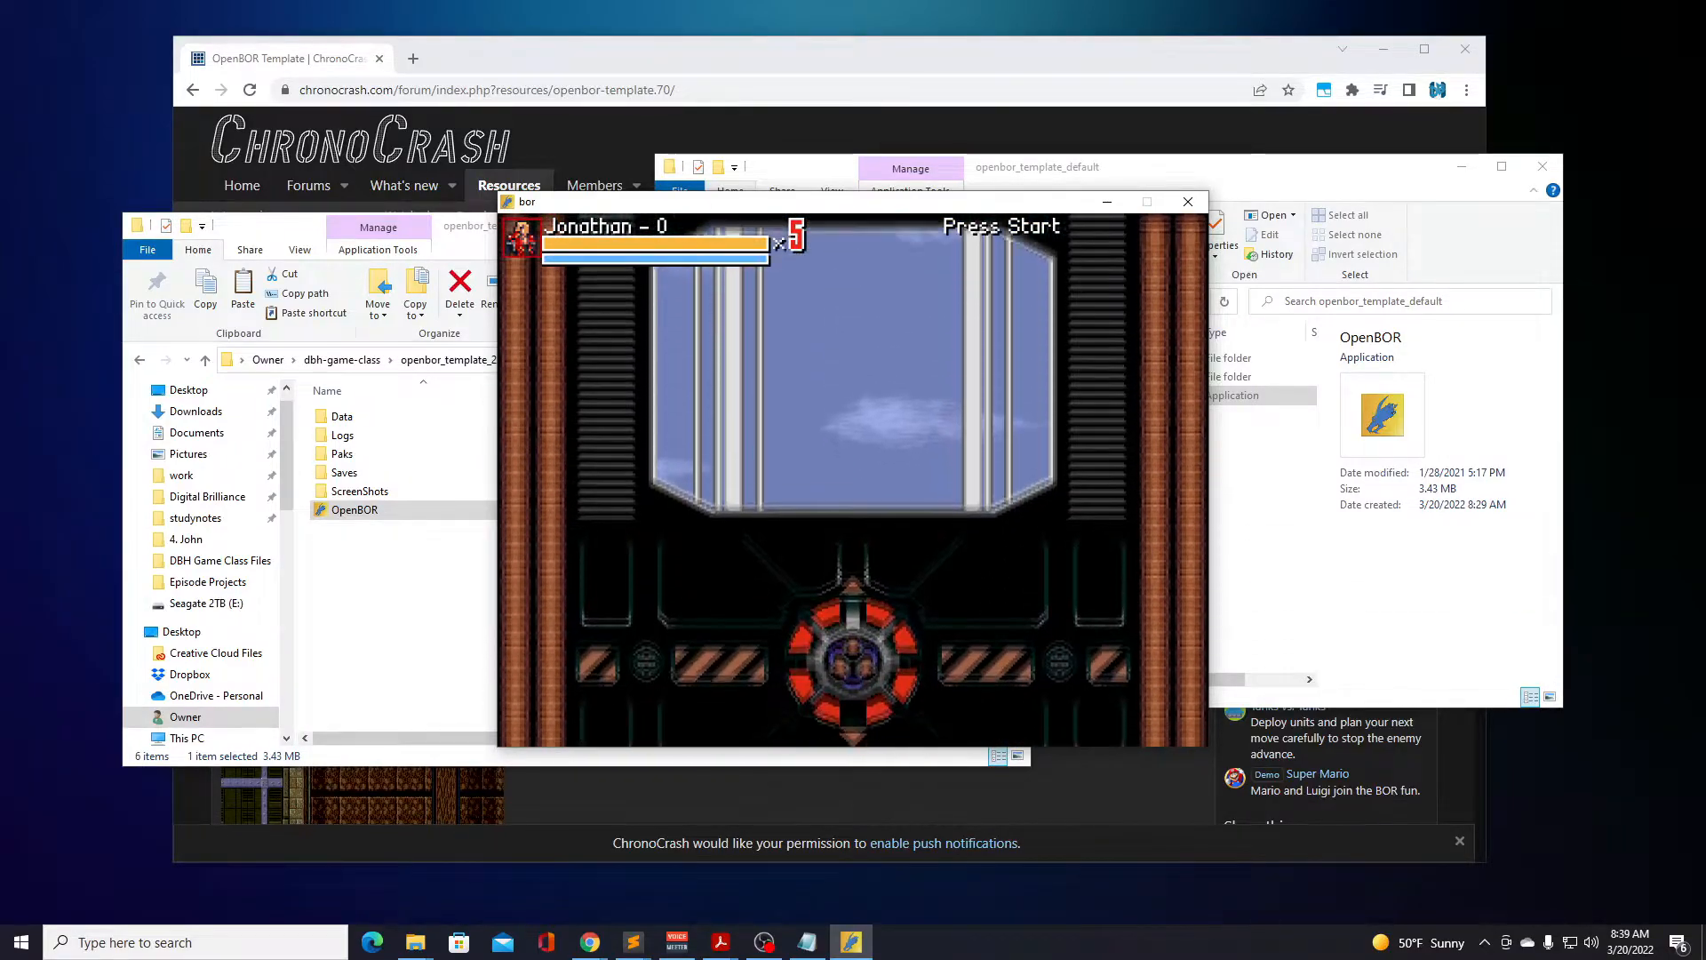
pyautogui.press('Left')
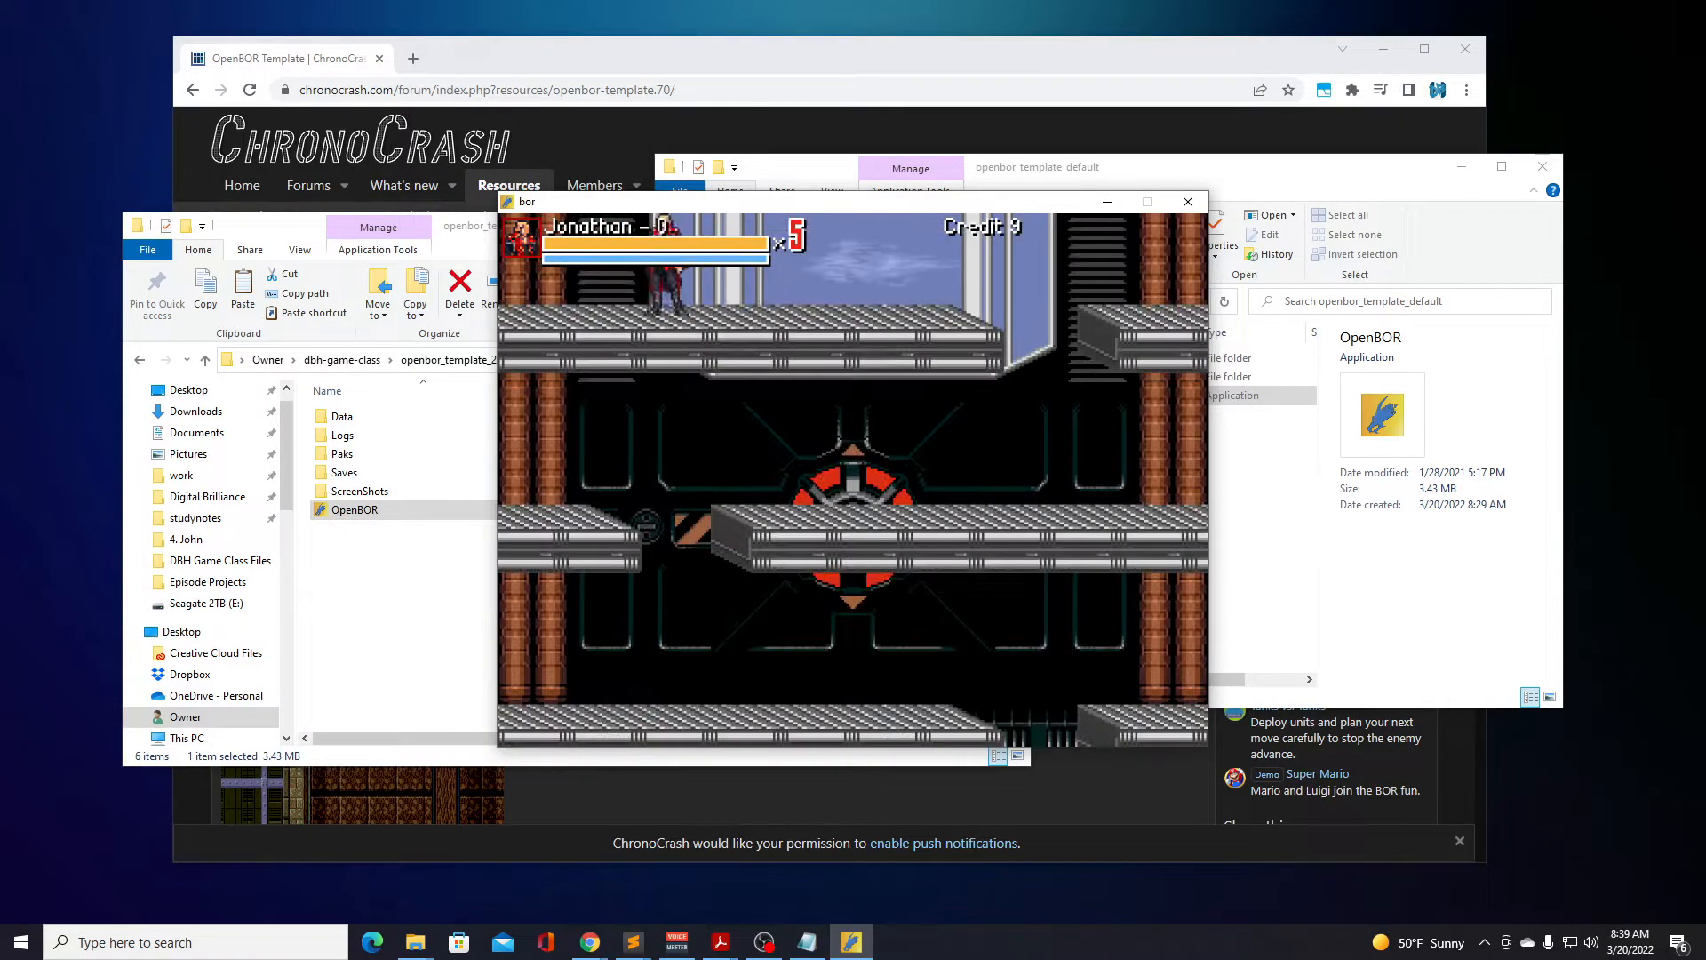
pyautogui.press('Right')
pyautogui.press('d')
pyautogui.press('Left')
pyautogui.press('Right')
# Run Jonathan back and forth in front of the red train and jump near its rear carriages.
pyautogui.press('Right')
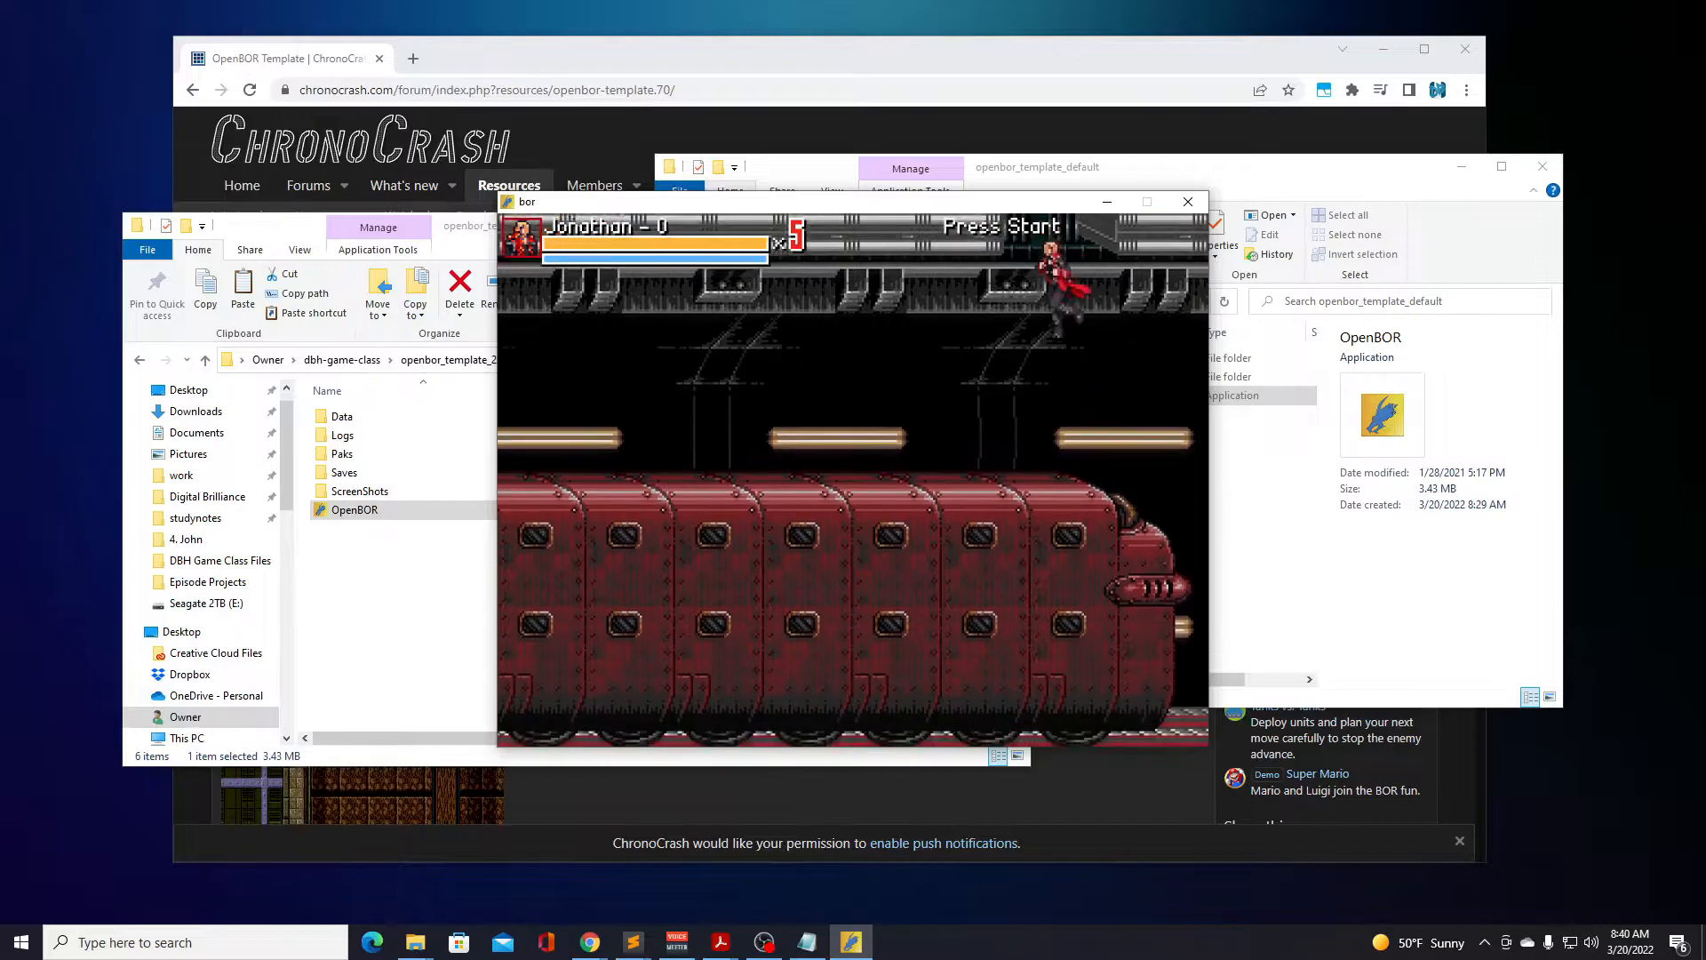
pyautogui.press('Left')
pyautogui.press('Right')
pyautogui.press('Right')
pyautogui.press('Left')
pyautogui.press('Right')
pyautogui.press('Left')
pyautogui.press('Right')
pyautogui.press('Left')
pyautogui.press('d')
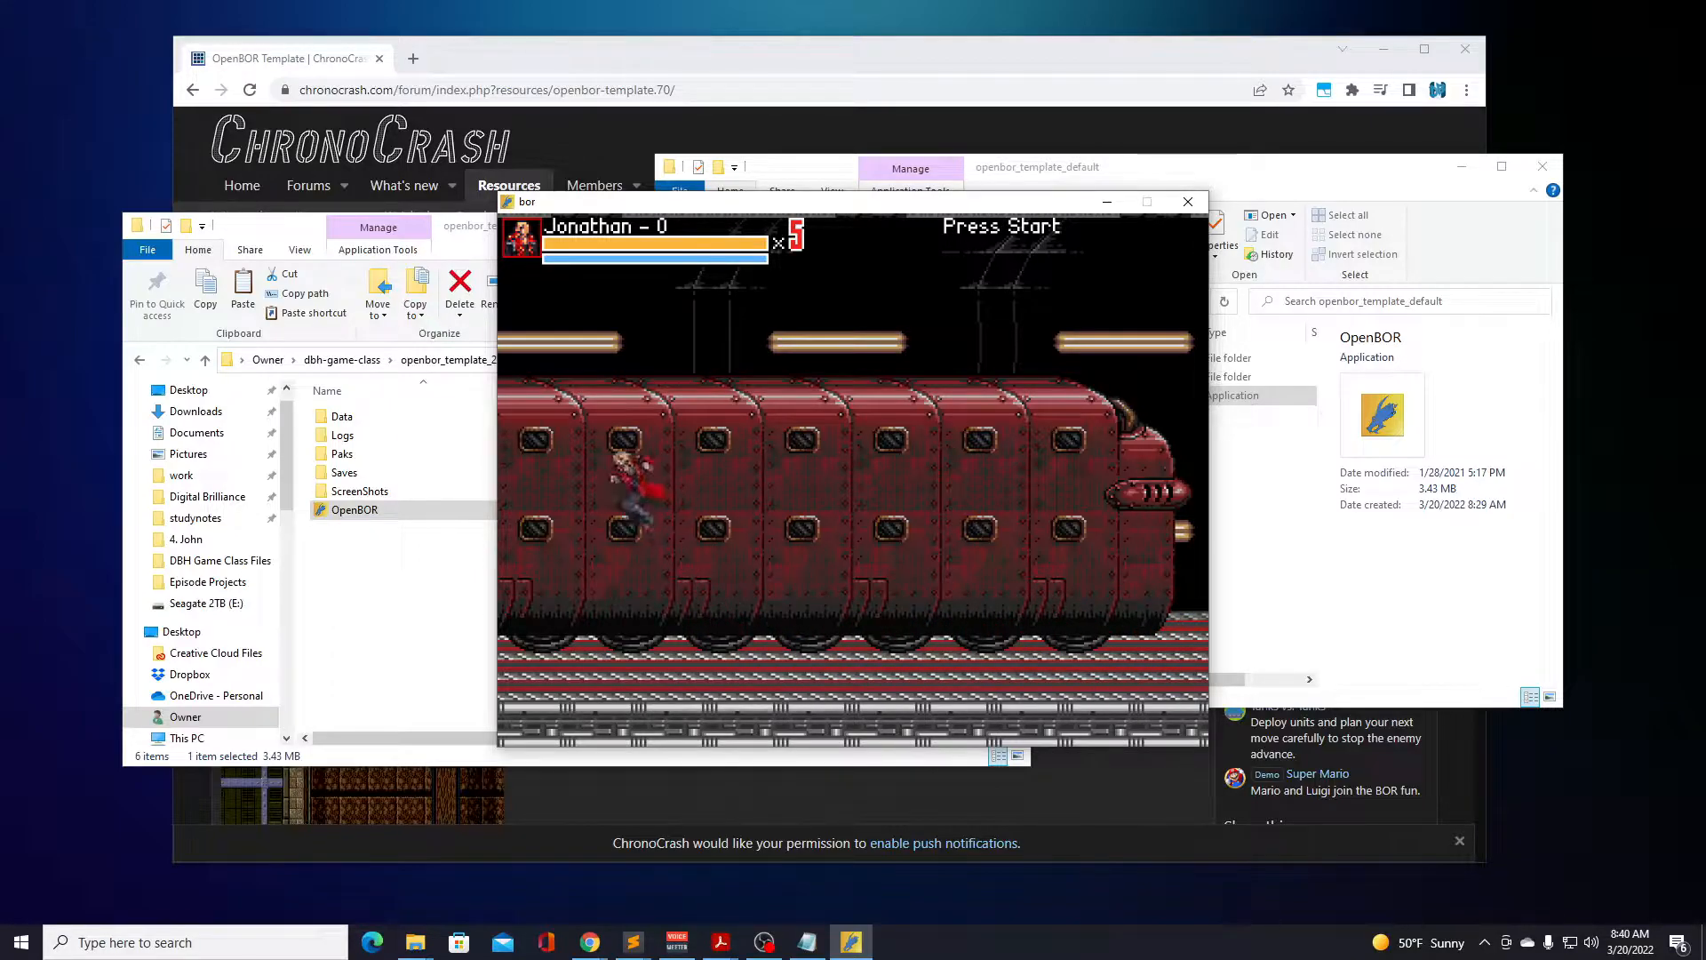
# Jump Jonathan toward the red train's nose, run him back along the tracks and attack.
pyautogui.press('d')
pyautogui.press('Right')
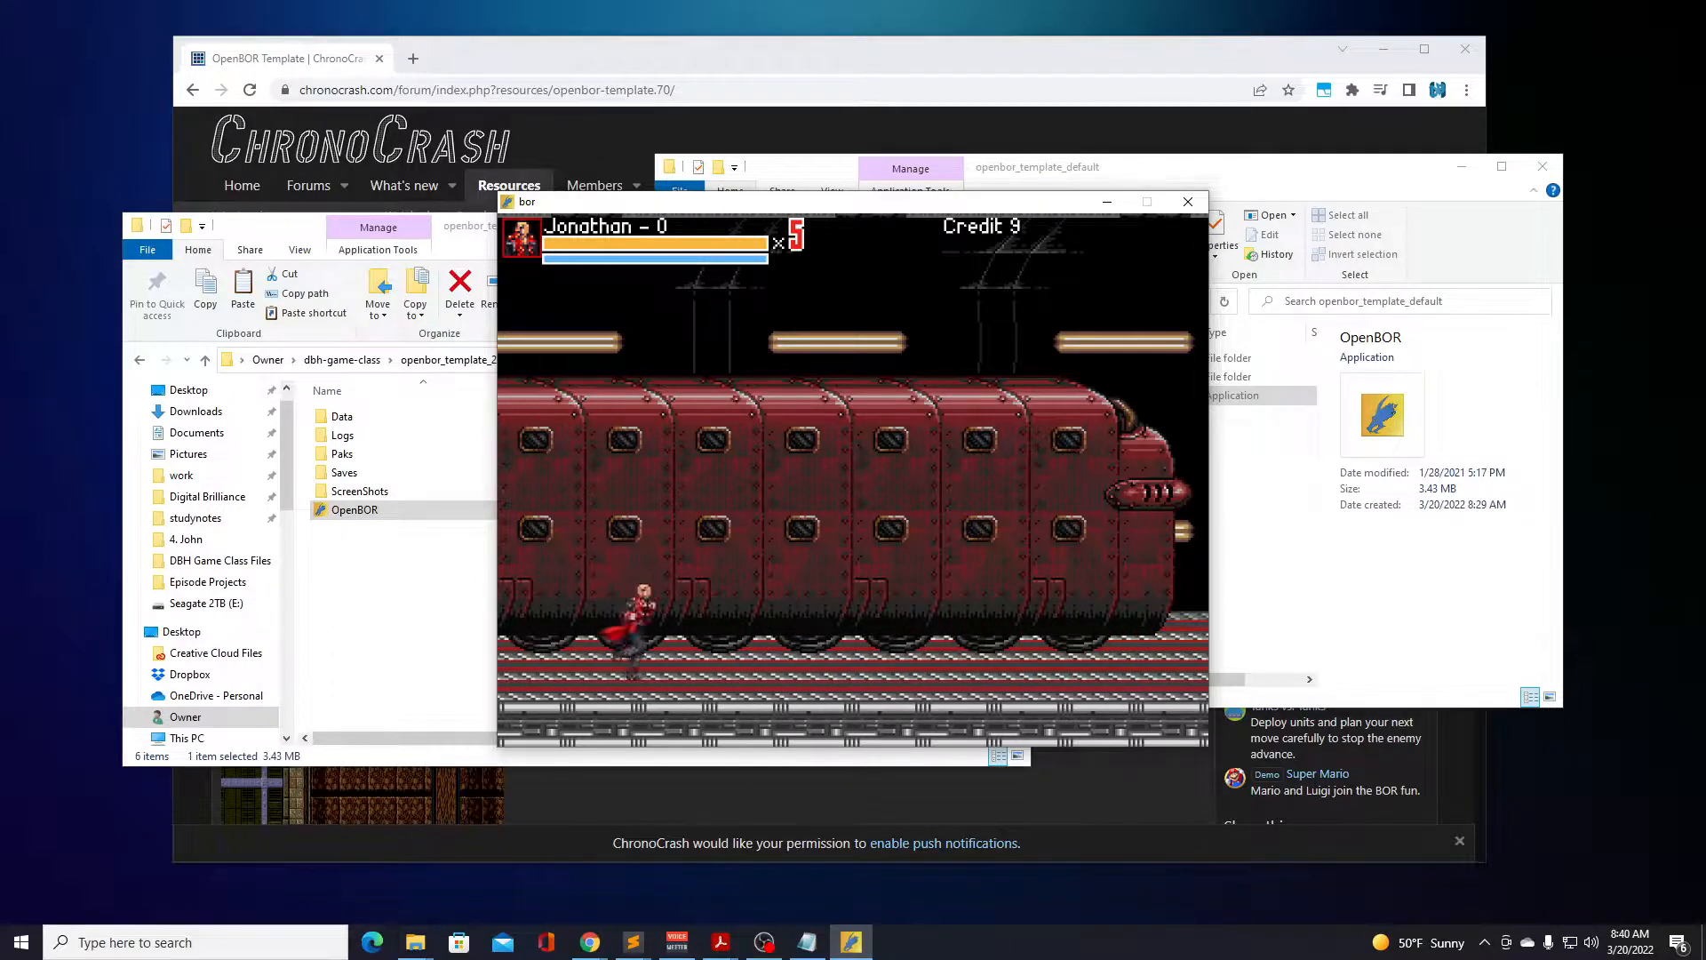
pyautogui.press('d')
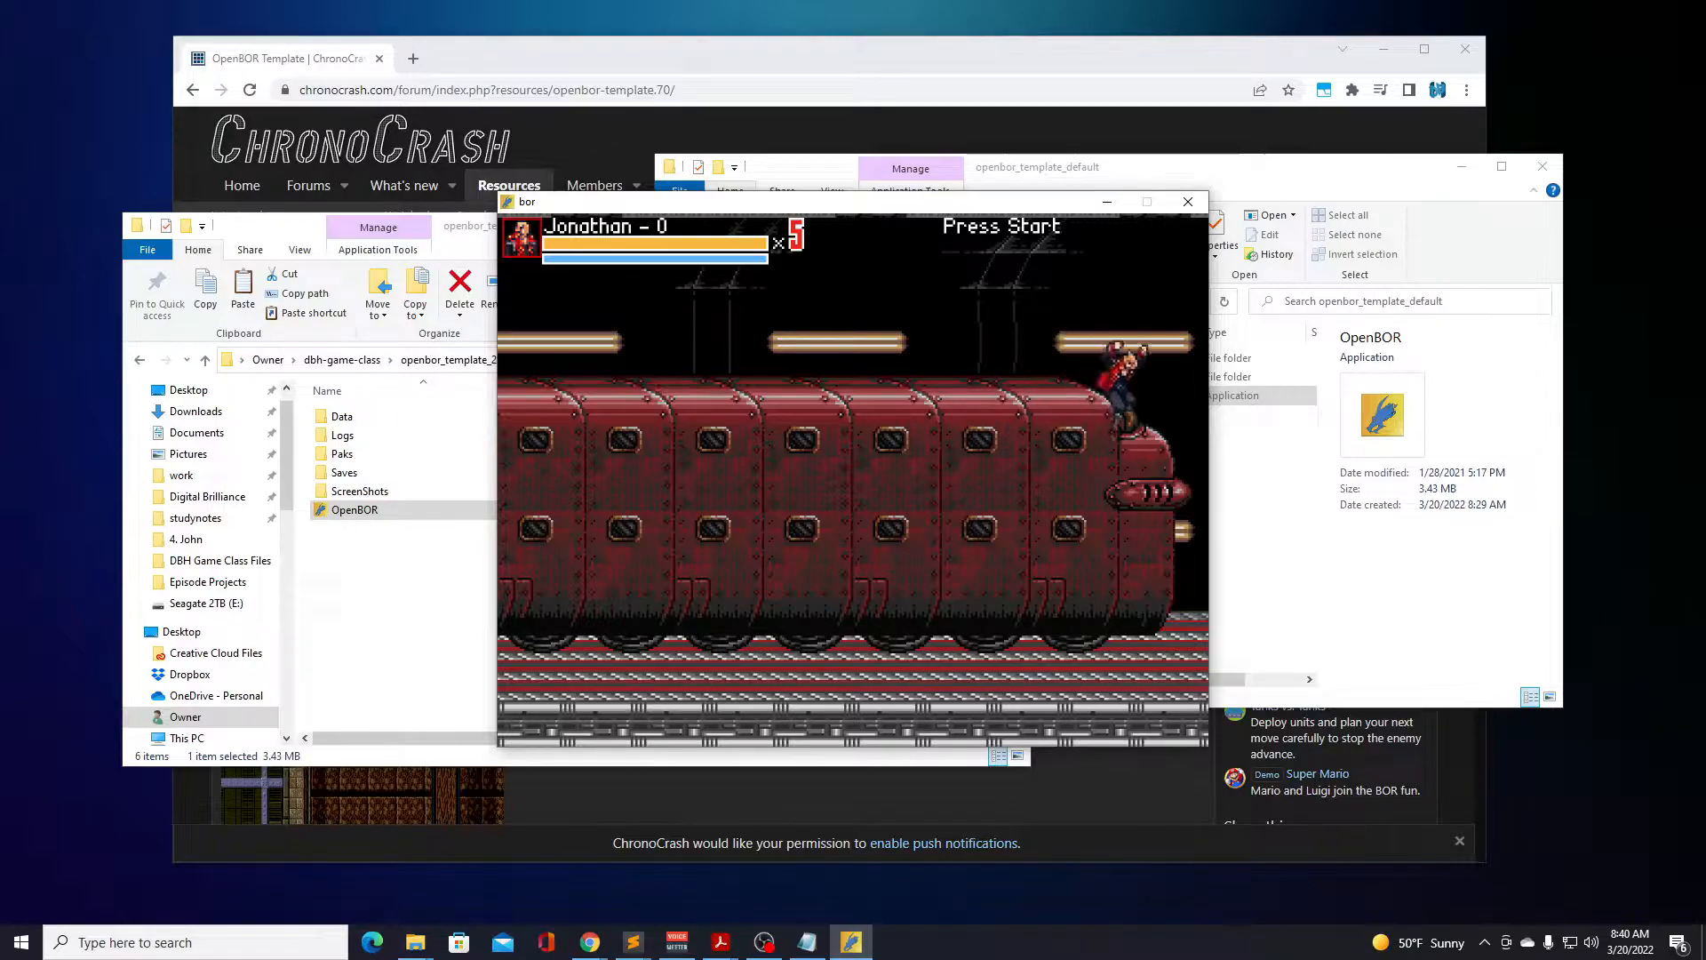
pyautogui.press('Left')
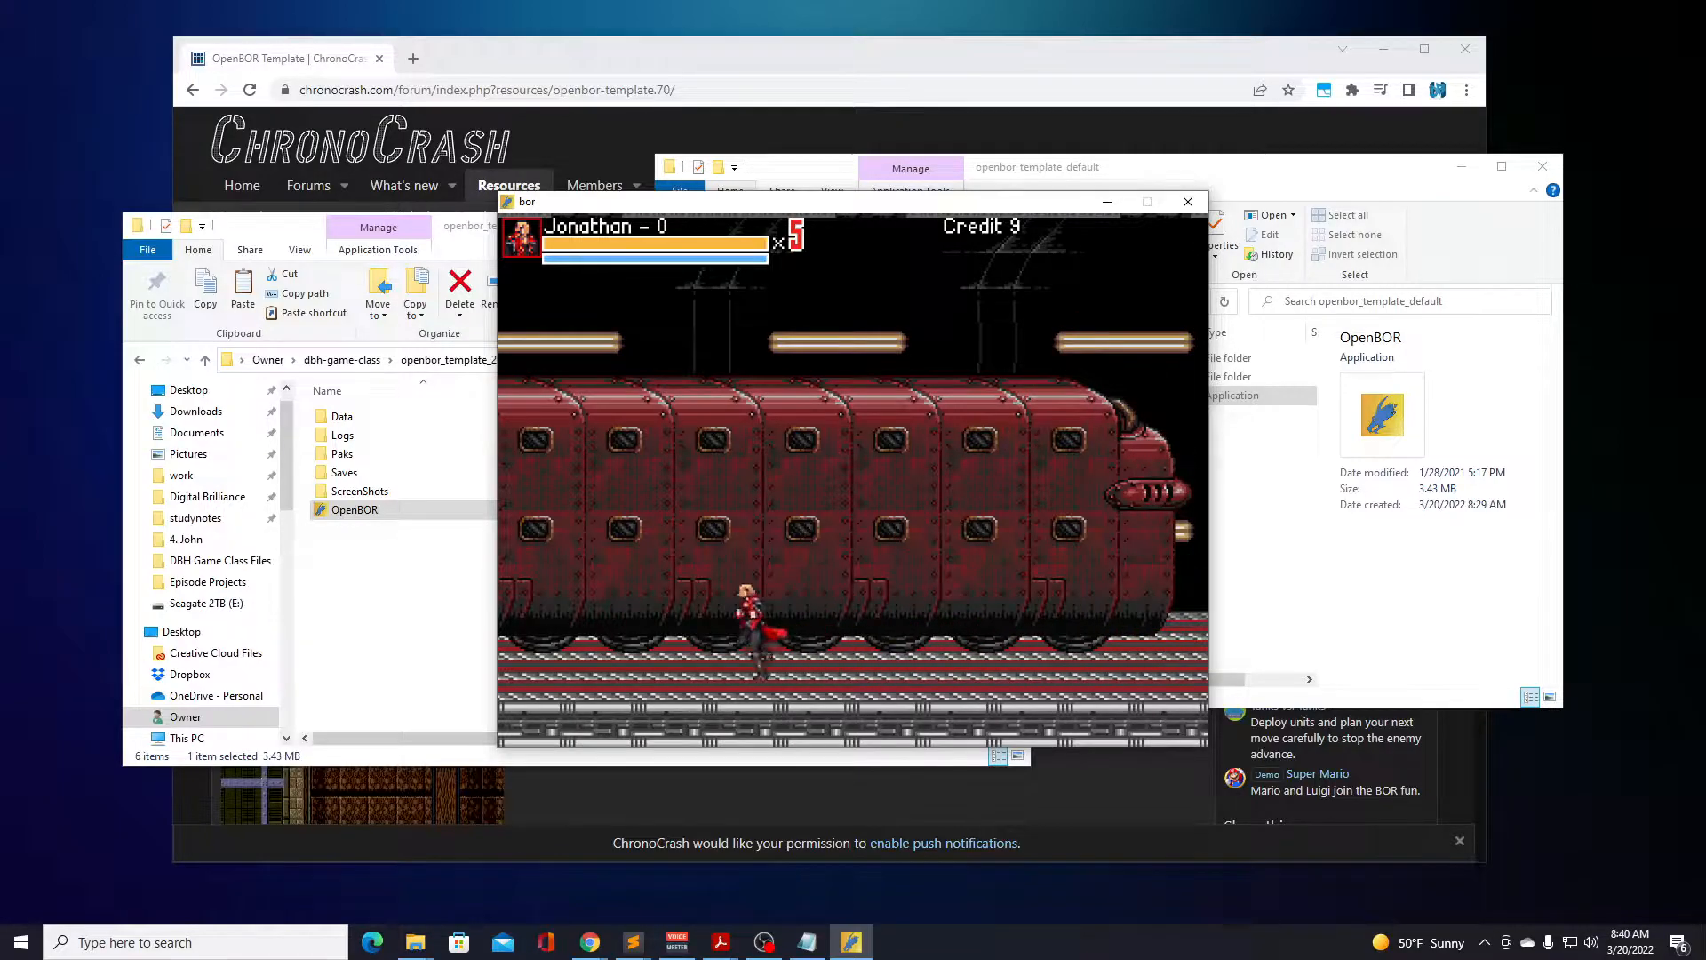
pyautogui.press('a')
pyautogui.press('Right')
pyautogui.press('a')
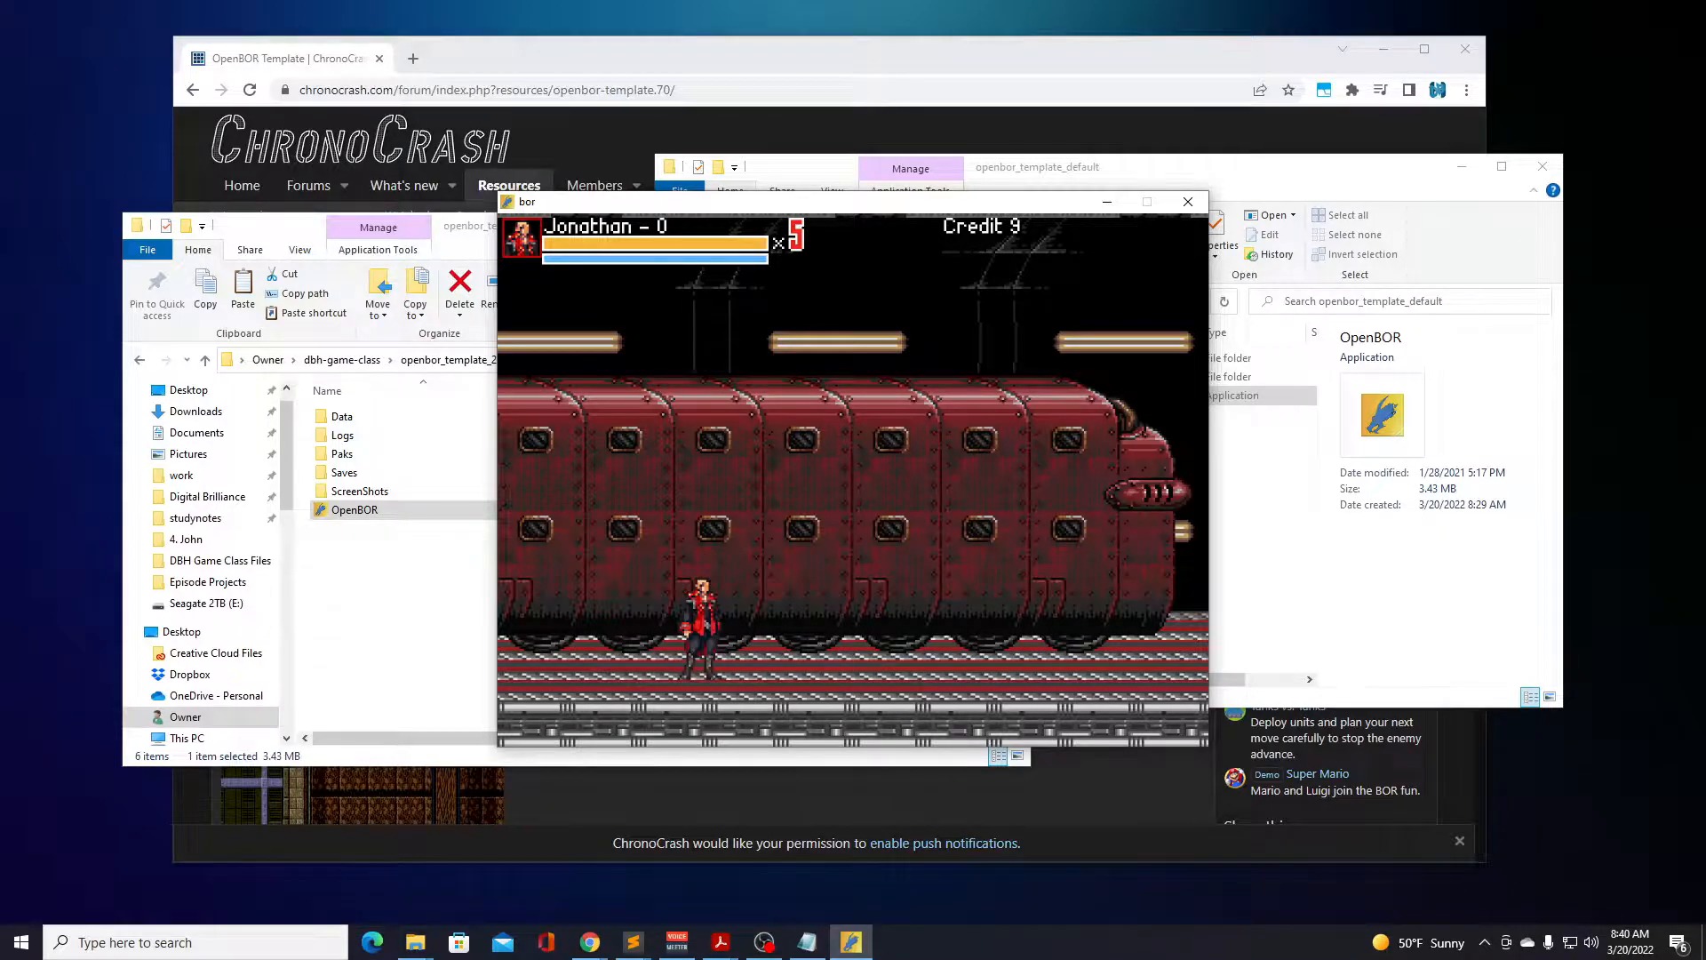
# End the Jonathan game from the pause screen and return to the game modes.
pyautogui.press('Return')
pyautogui.press('Return')
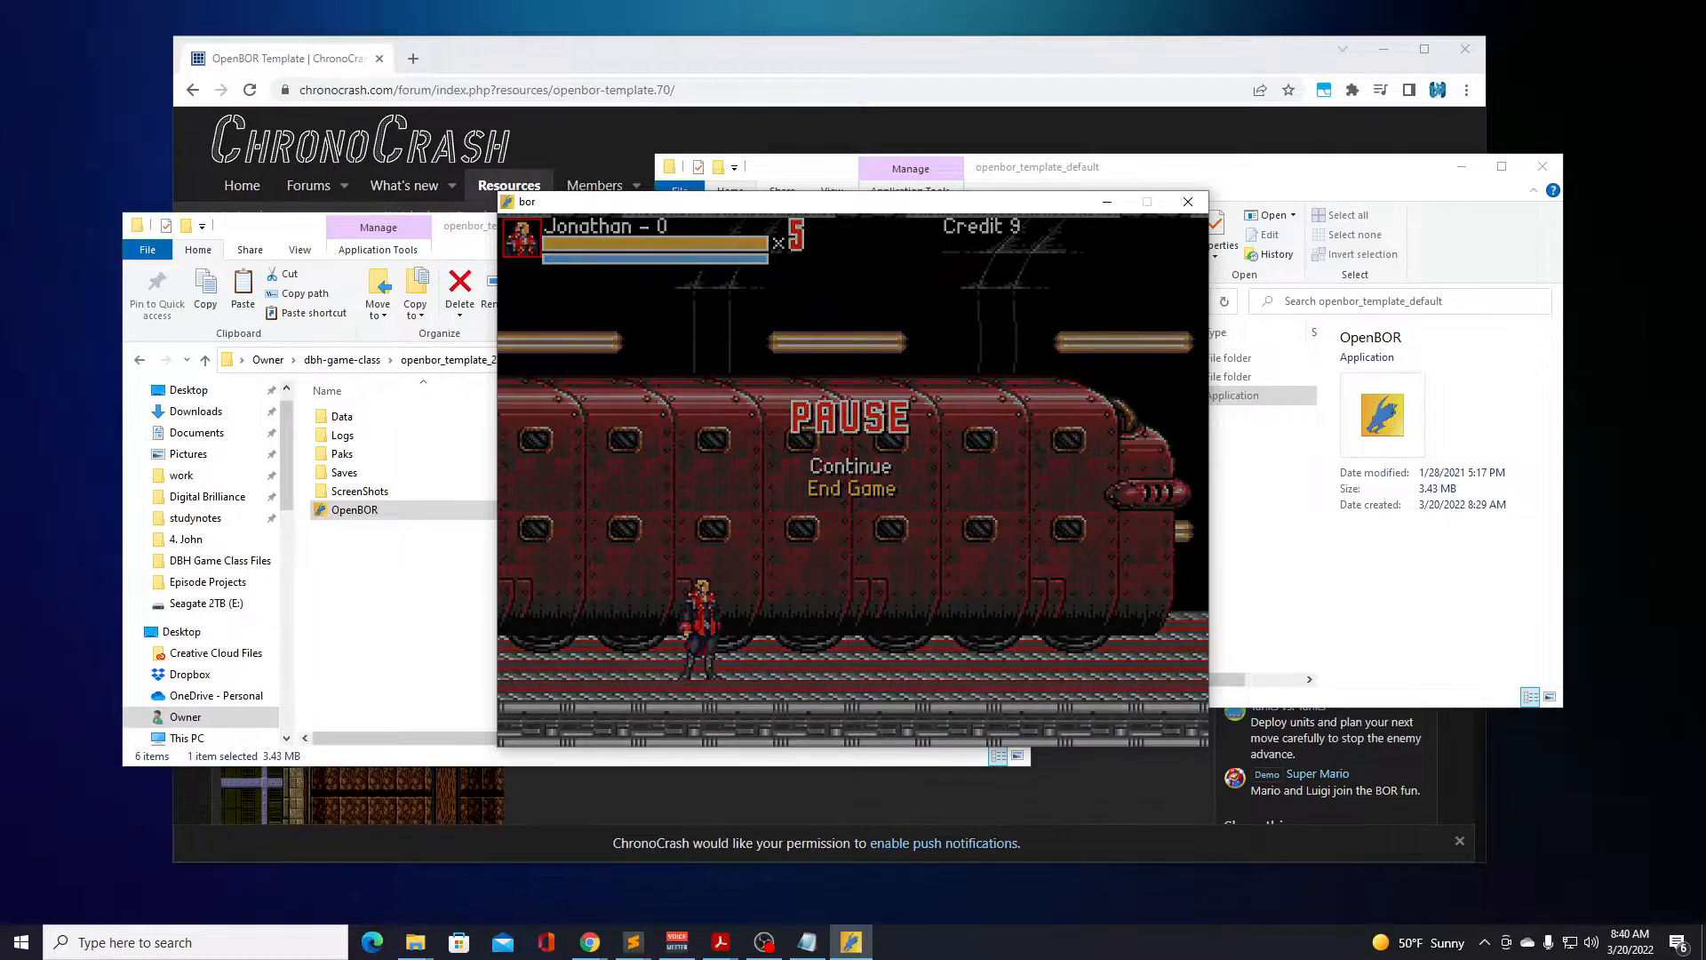
pyautogui.press('Return')
pyautogui.press('Return')
pyautogui.press('Return')
pyautogui.press('Return')
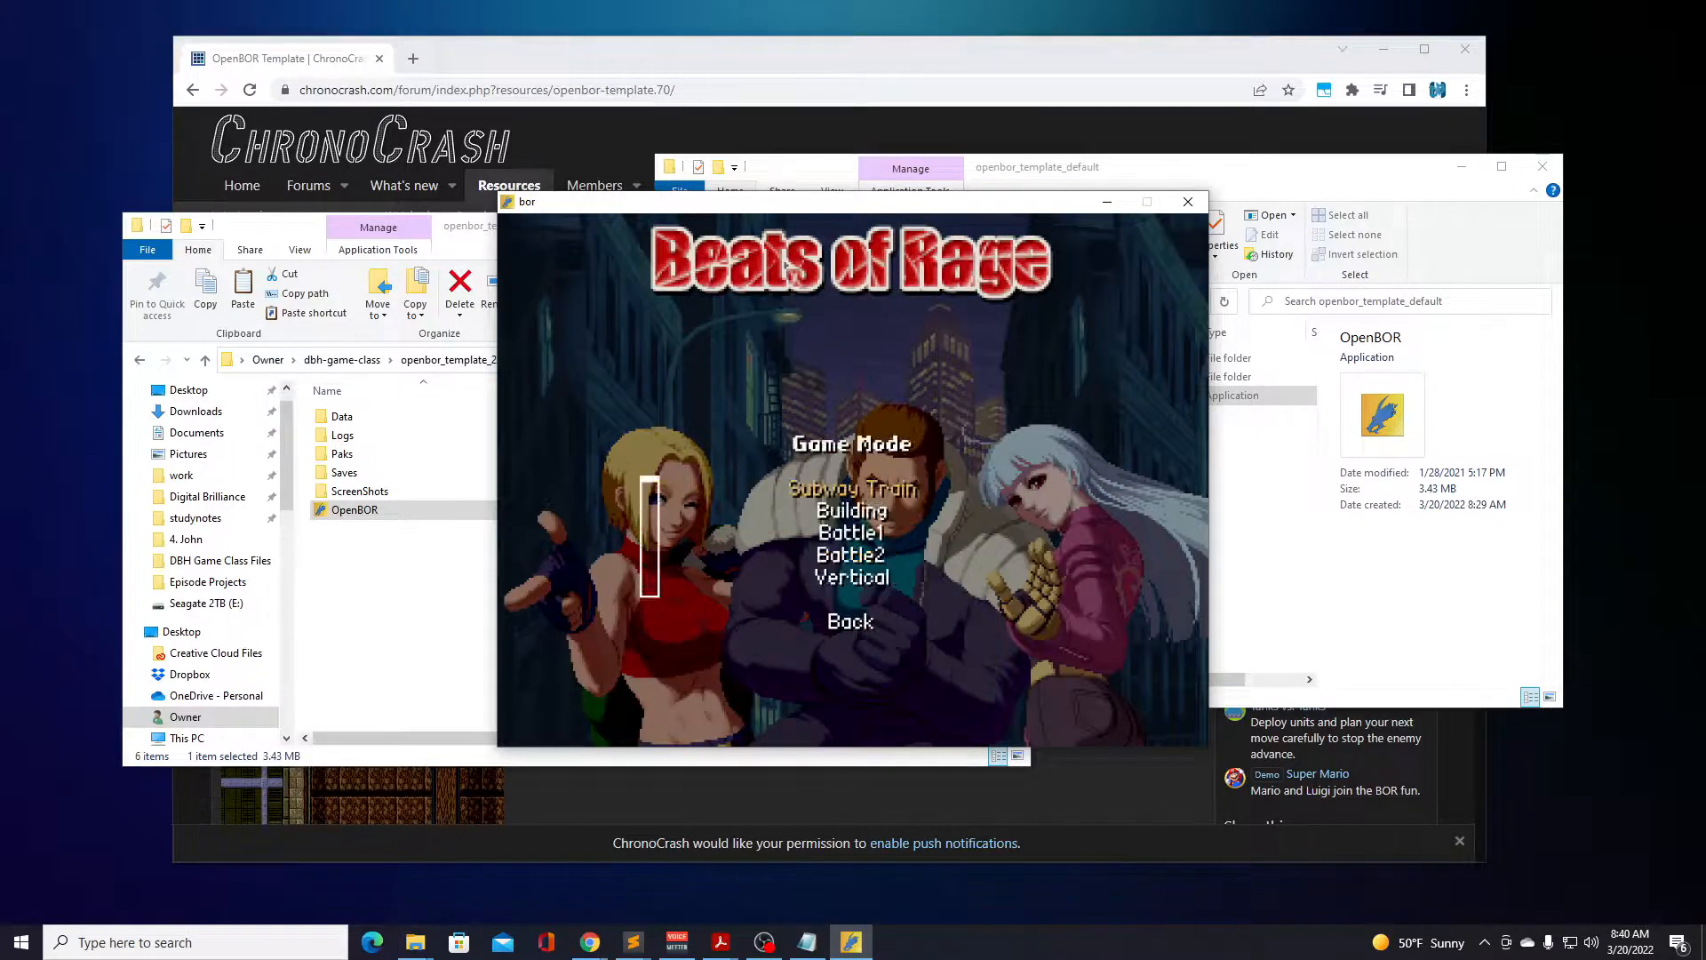
pyautogui.press('Return')
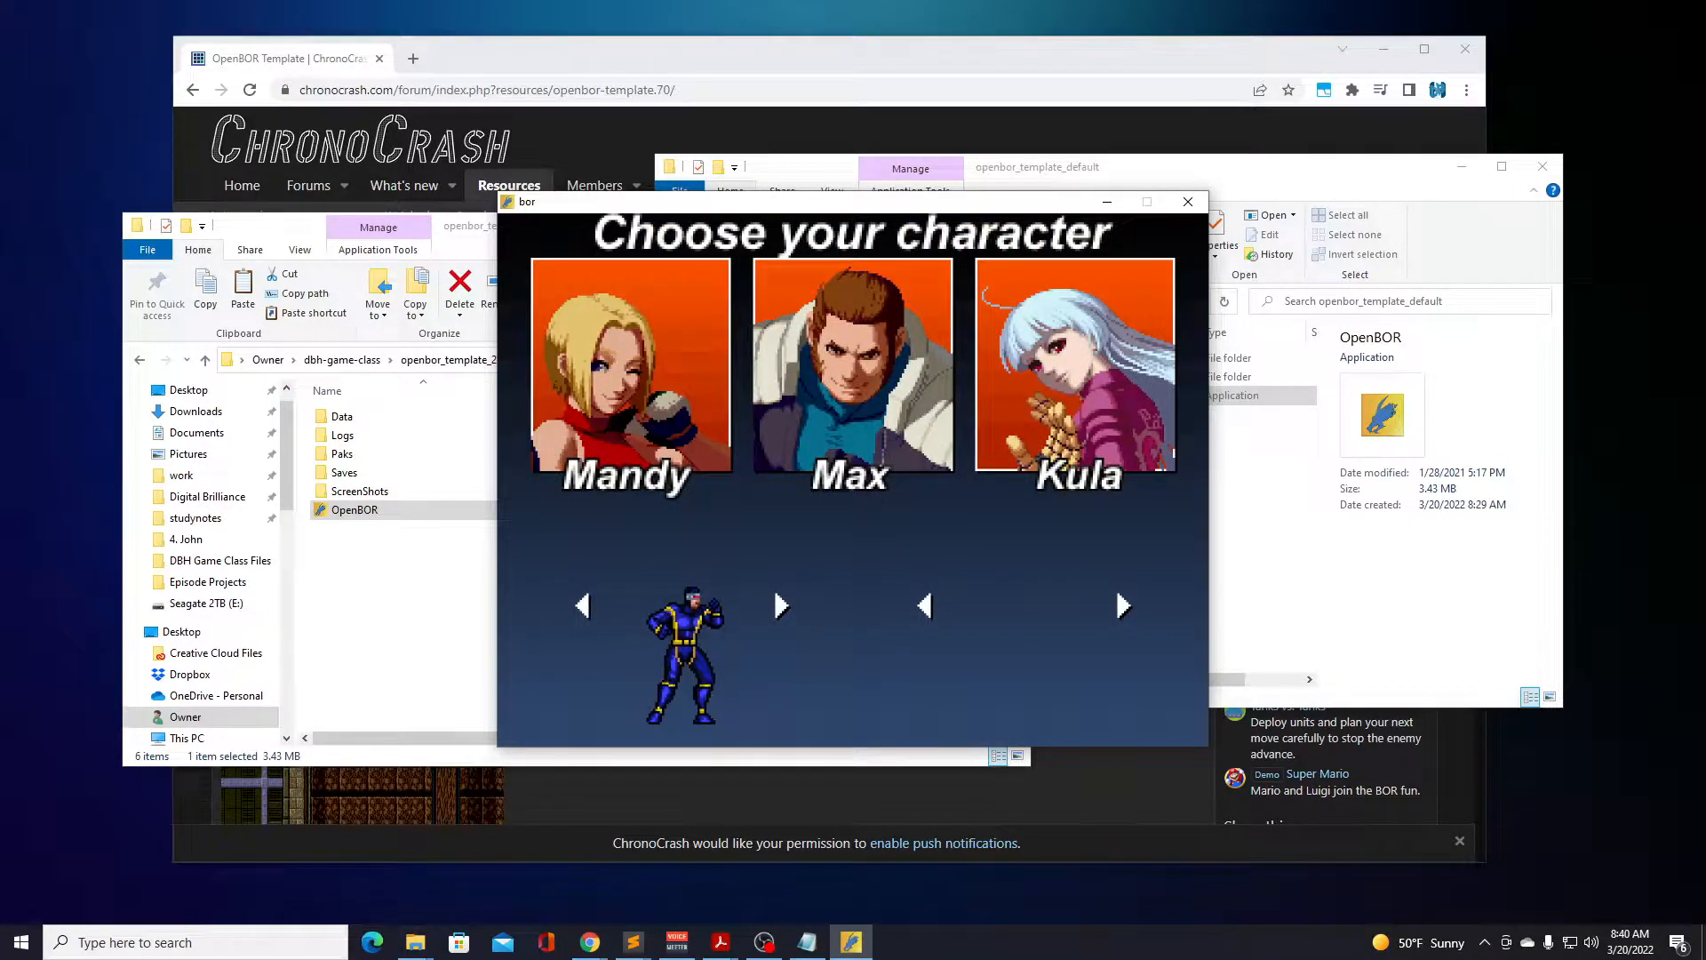
pyautogui.press('Escape')
pyautogui.press('Return')
pyautogui.press('Return')
pyautogui.press('Return')
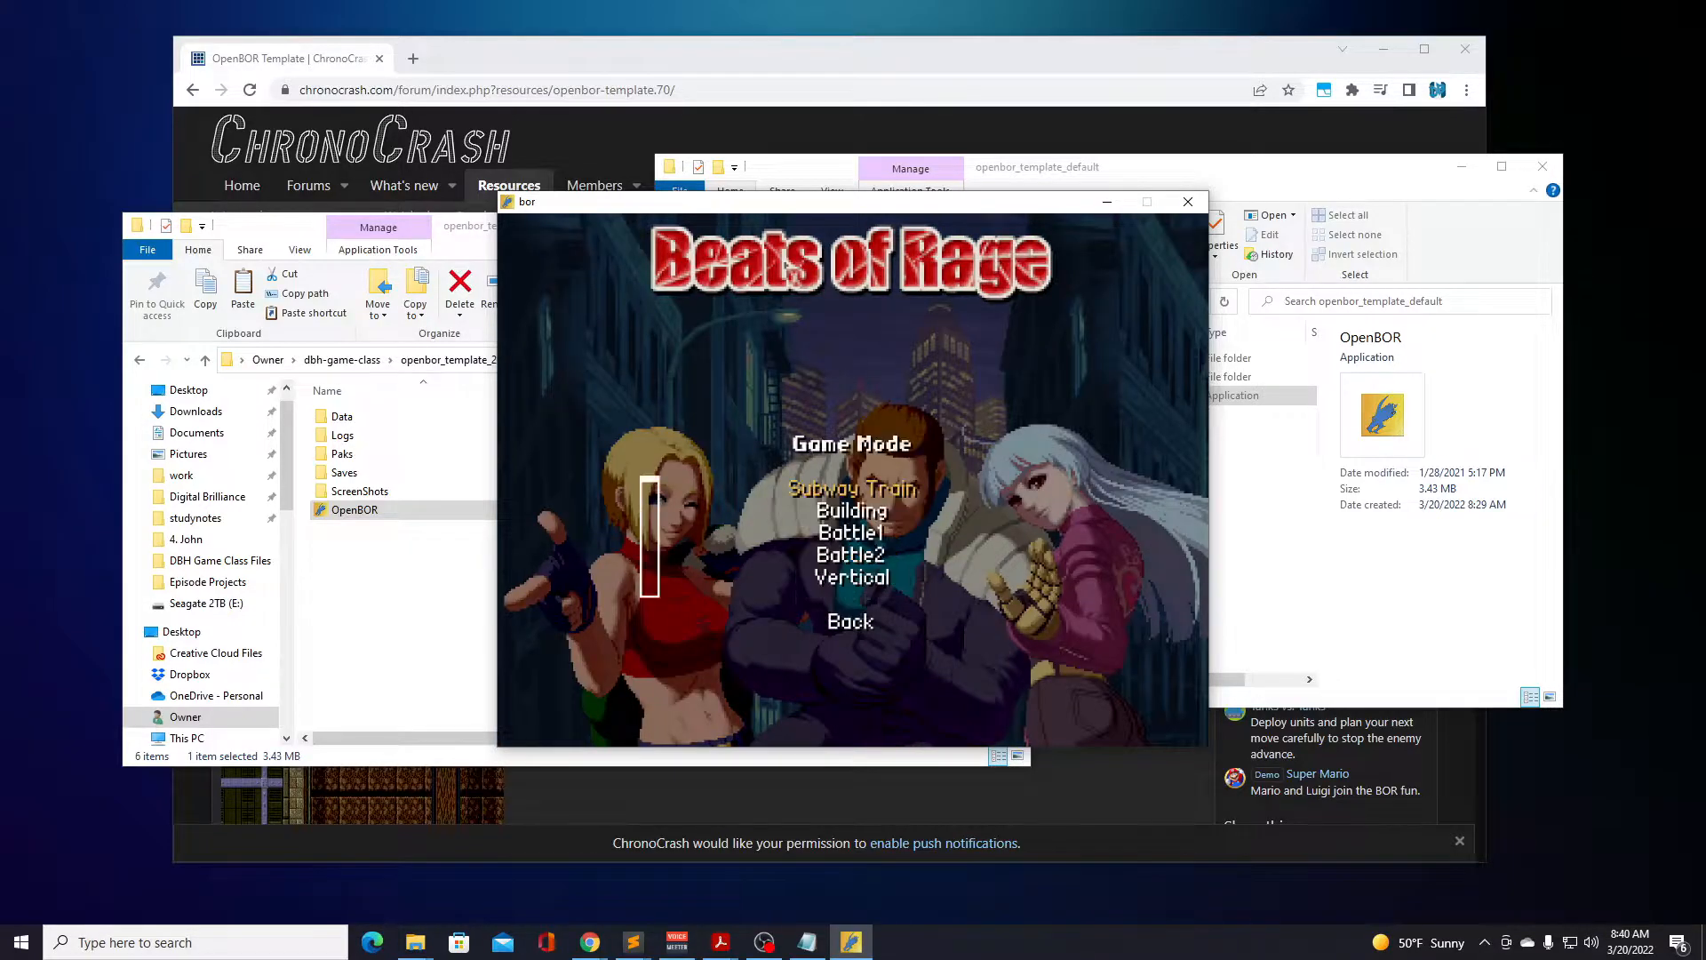
# Start the BattleE game mode with Charlotte as the character.
pyautogui.press('Down')
pyautogui.press('Down')
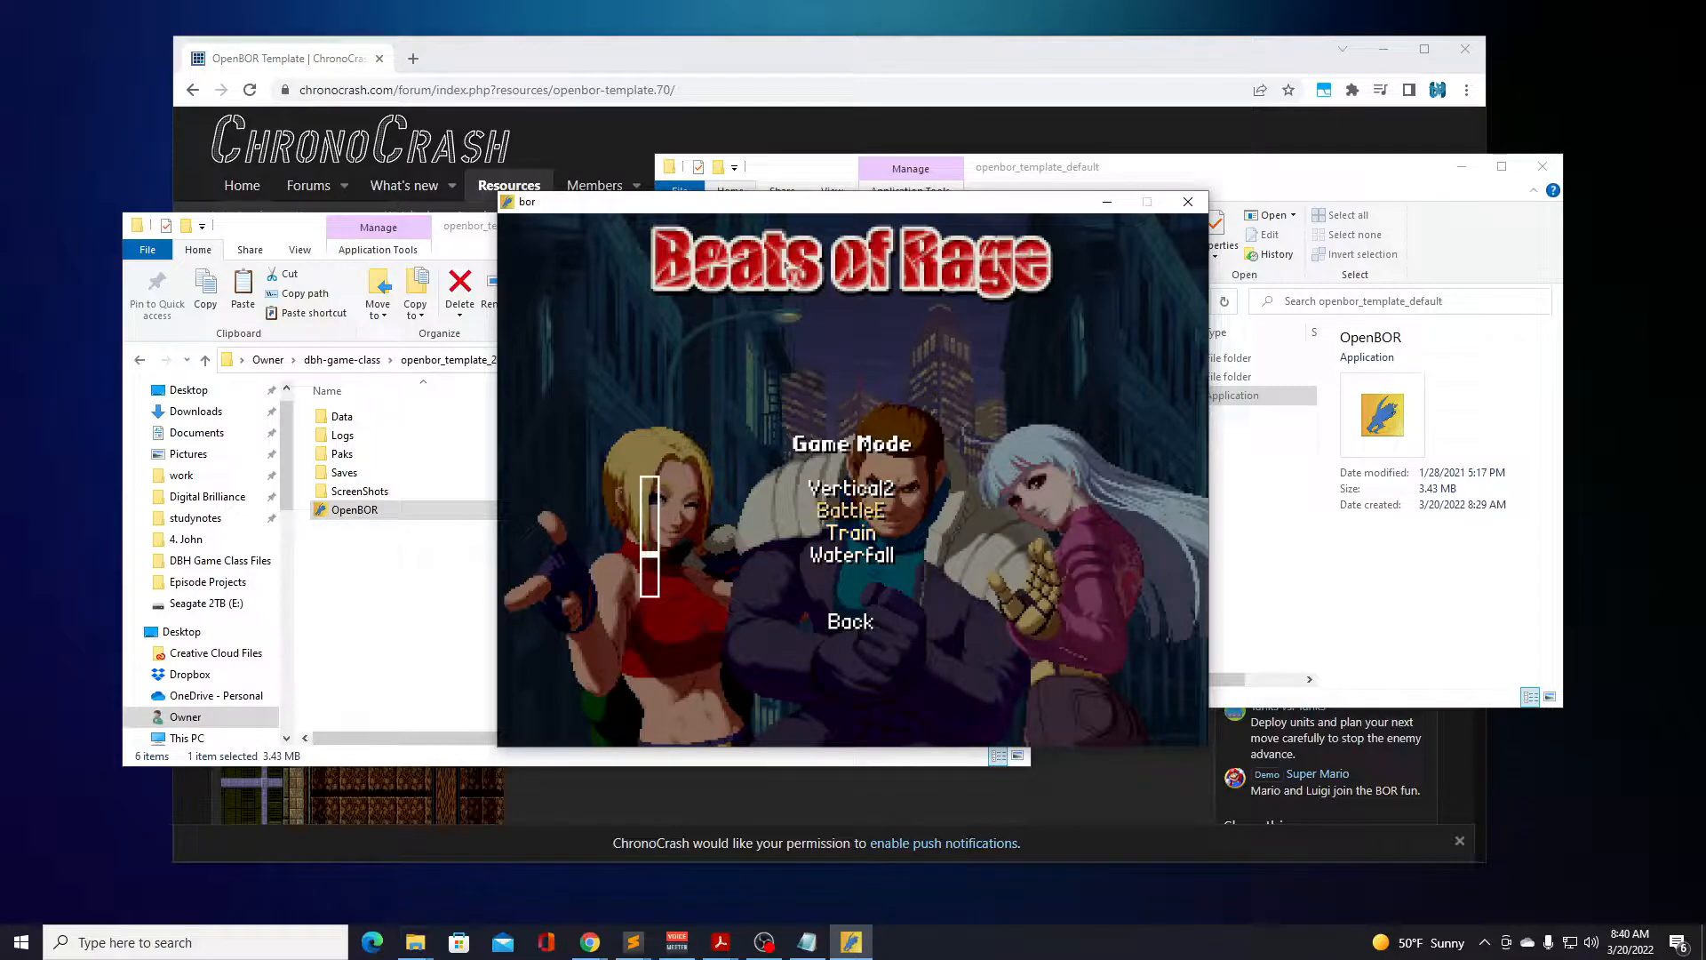
pyautogui.press('Return')
pyautogui.press('Right')
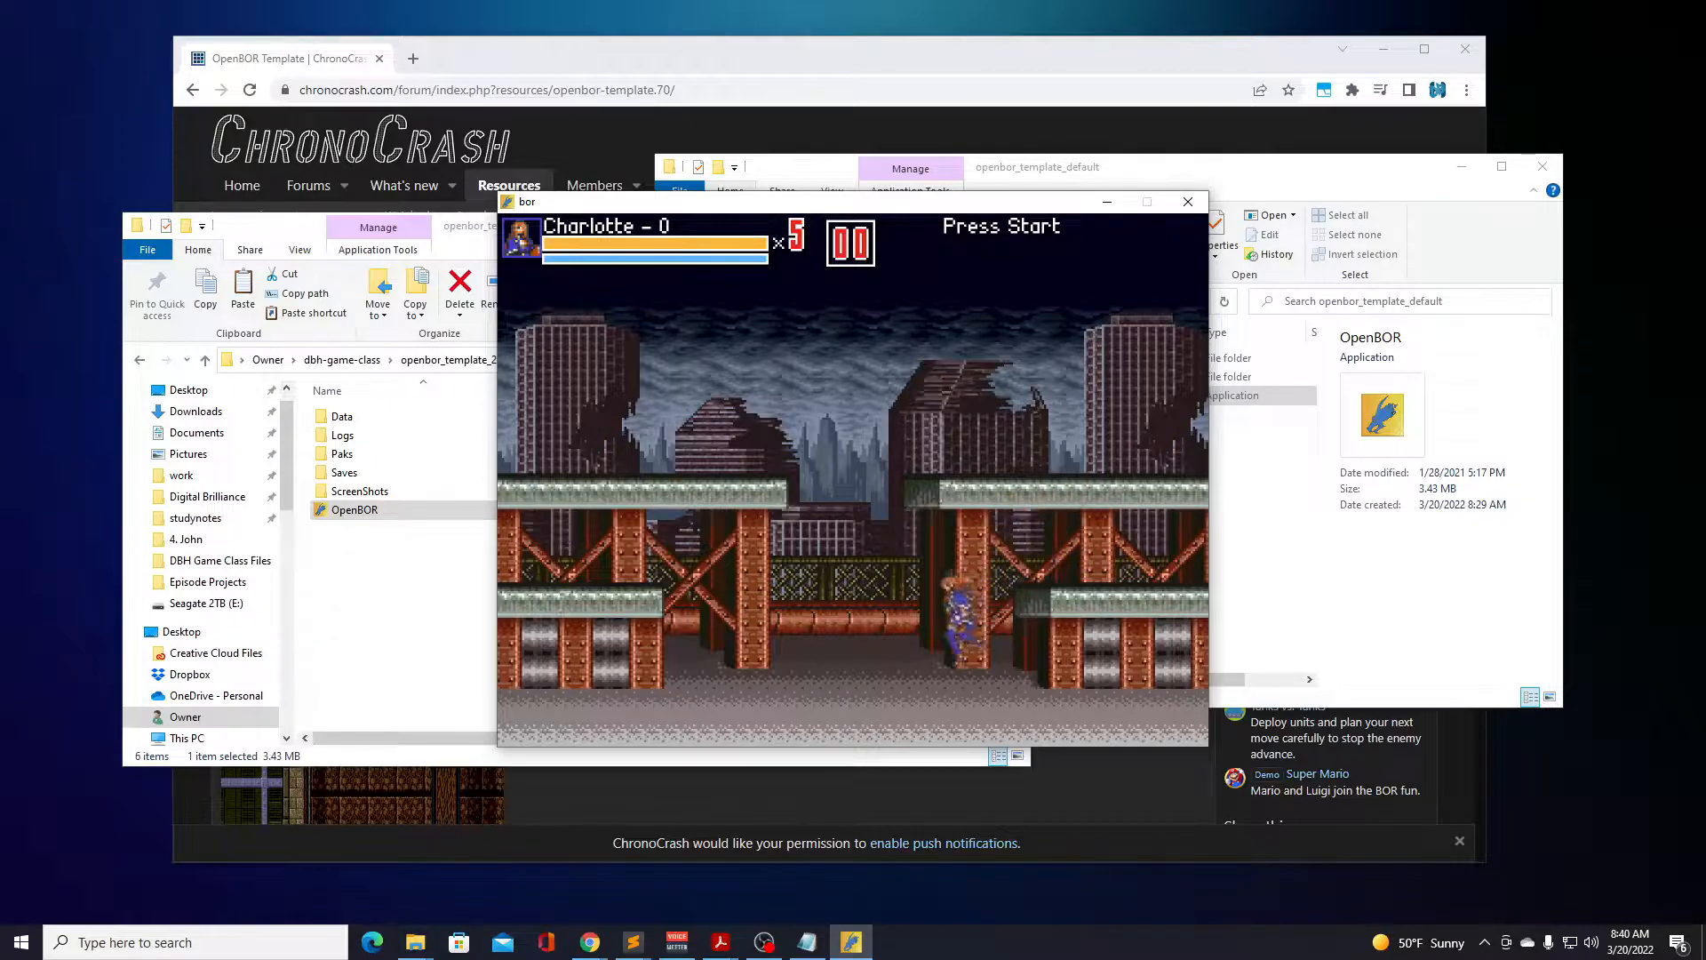
# Attack with Charlotte on the ground and jump her up to the upper platform on the left of the ruined city stage.
pyautogui.press('a')
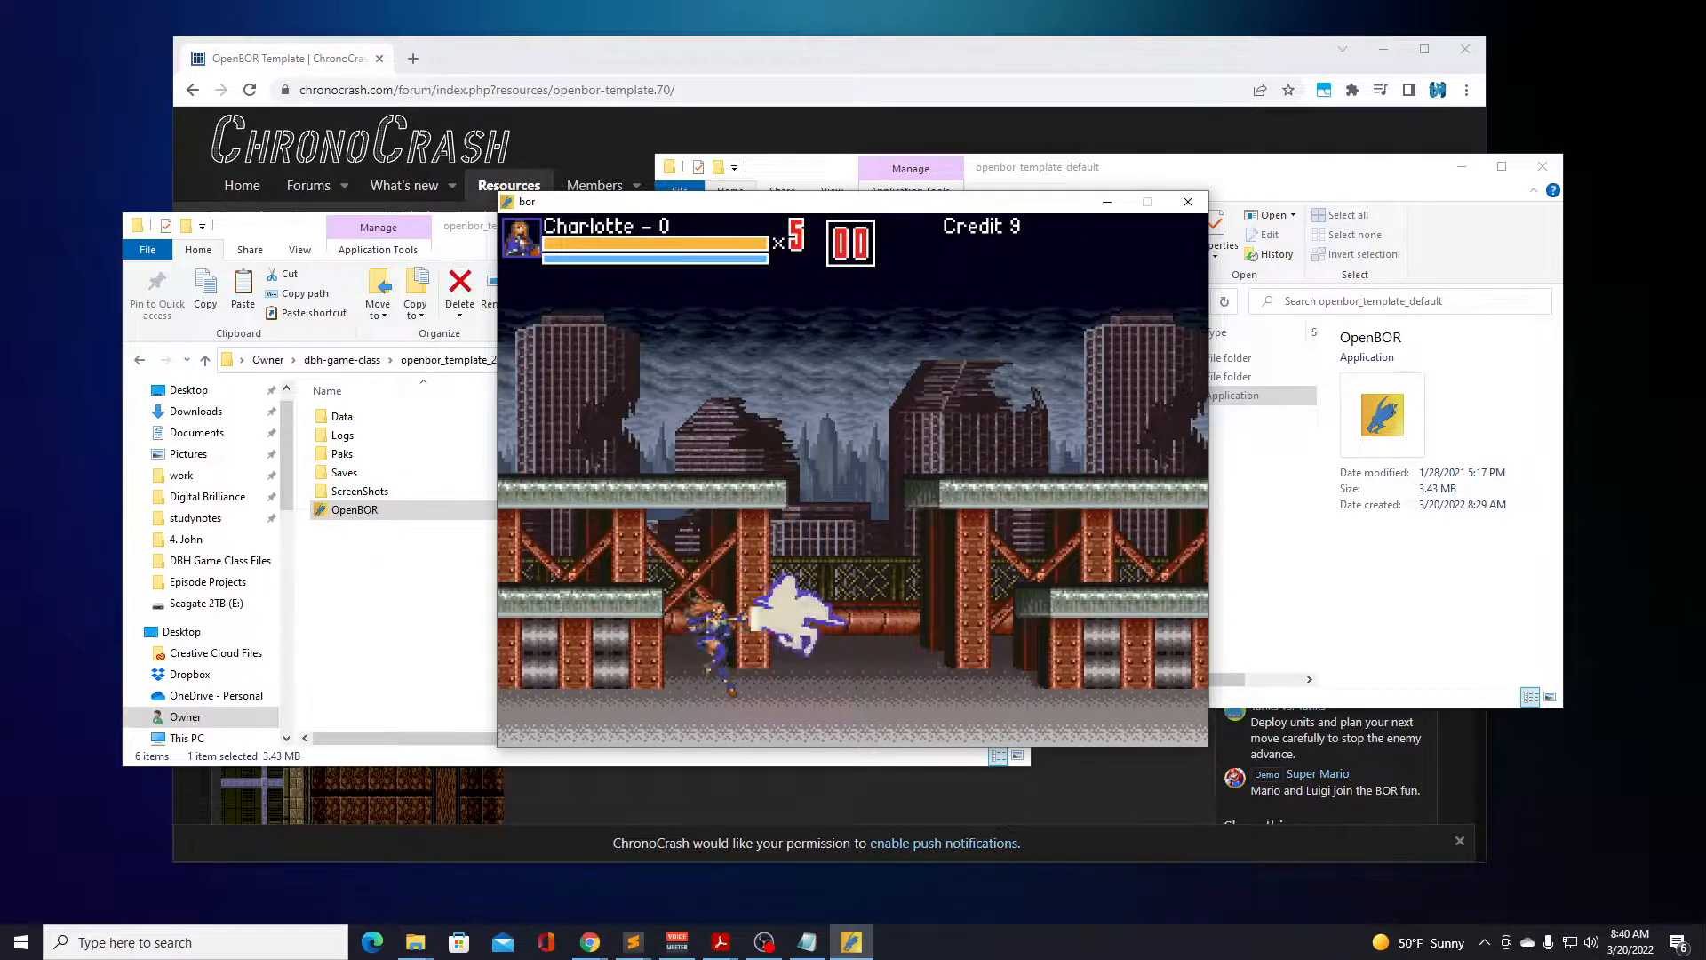
pyautogui.press('a')
pyautogui.press('d')
pyautogui.press('a')
pyautogui.press('Left')
pyautogui.press('d')
pyautogui.press('Right')
# Jump and attack with Charlotte around the upper platforms, finishing at the far end of the upper right platform.
pyautogui.press('Right')
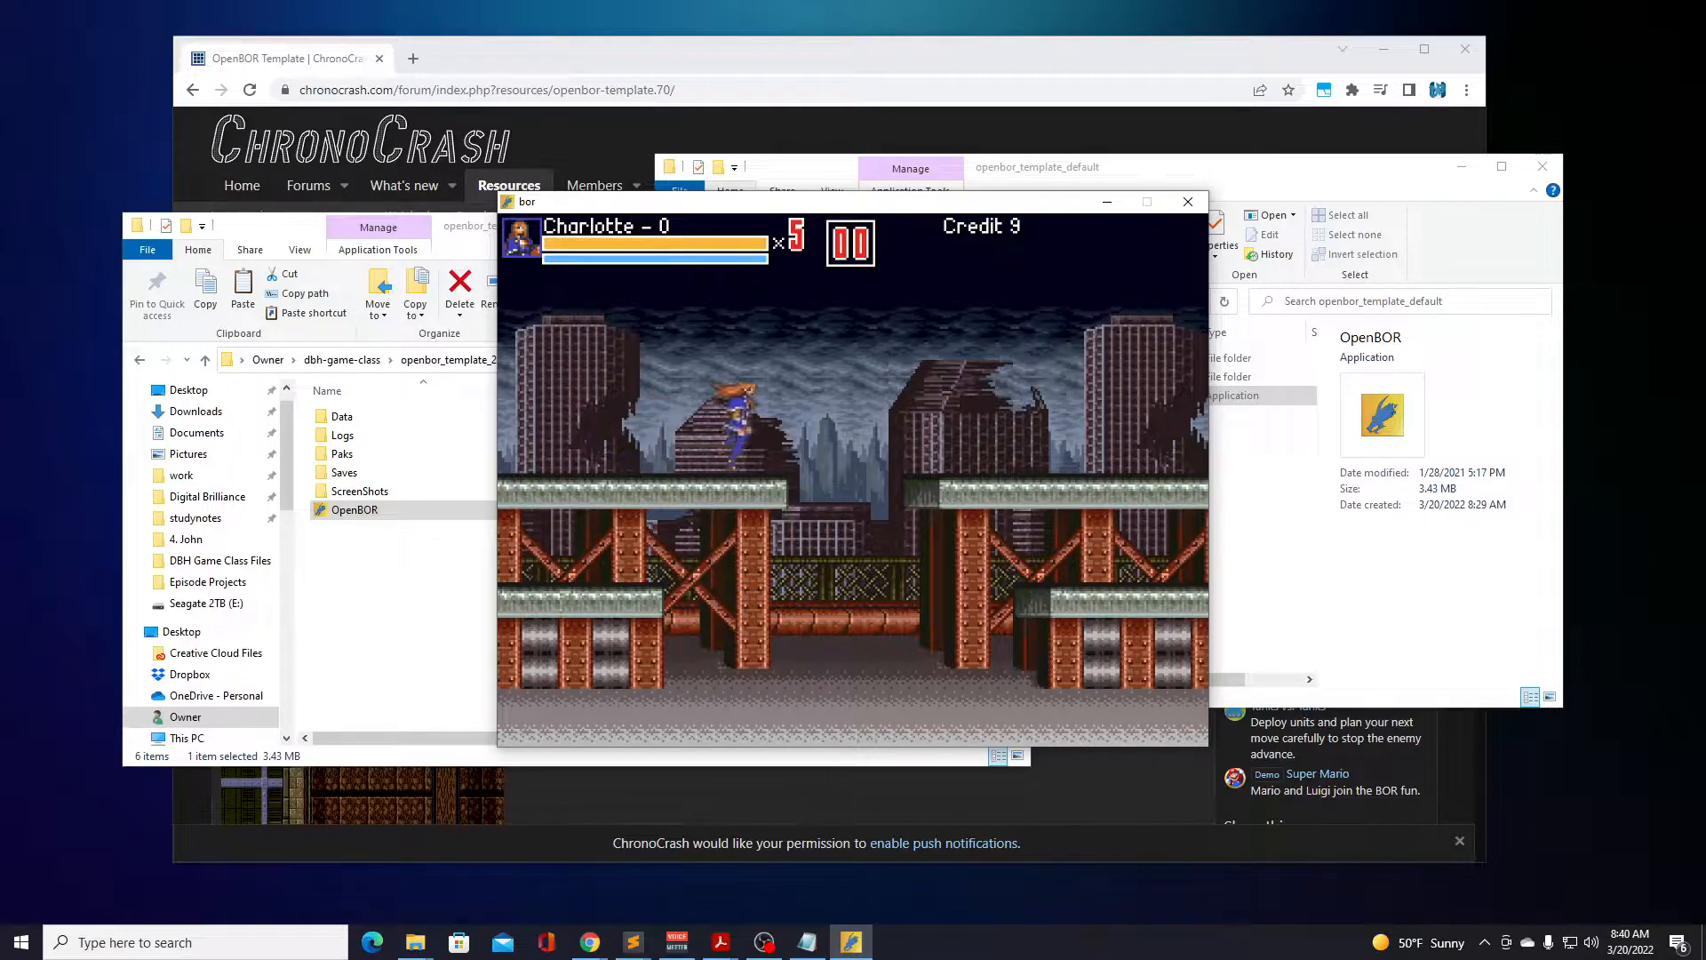
pyautogui.press('d')
pyautogui.press('d')
pyautogui.press('Left')
pyautogui.press('d')
pyautogui.press('d')
pyautogui.press('a')
pyautogui.press('a')
pyautogui.press('a')
pyautogui.press('Right')
pyautogui.press('d')
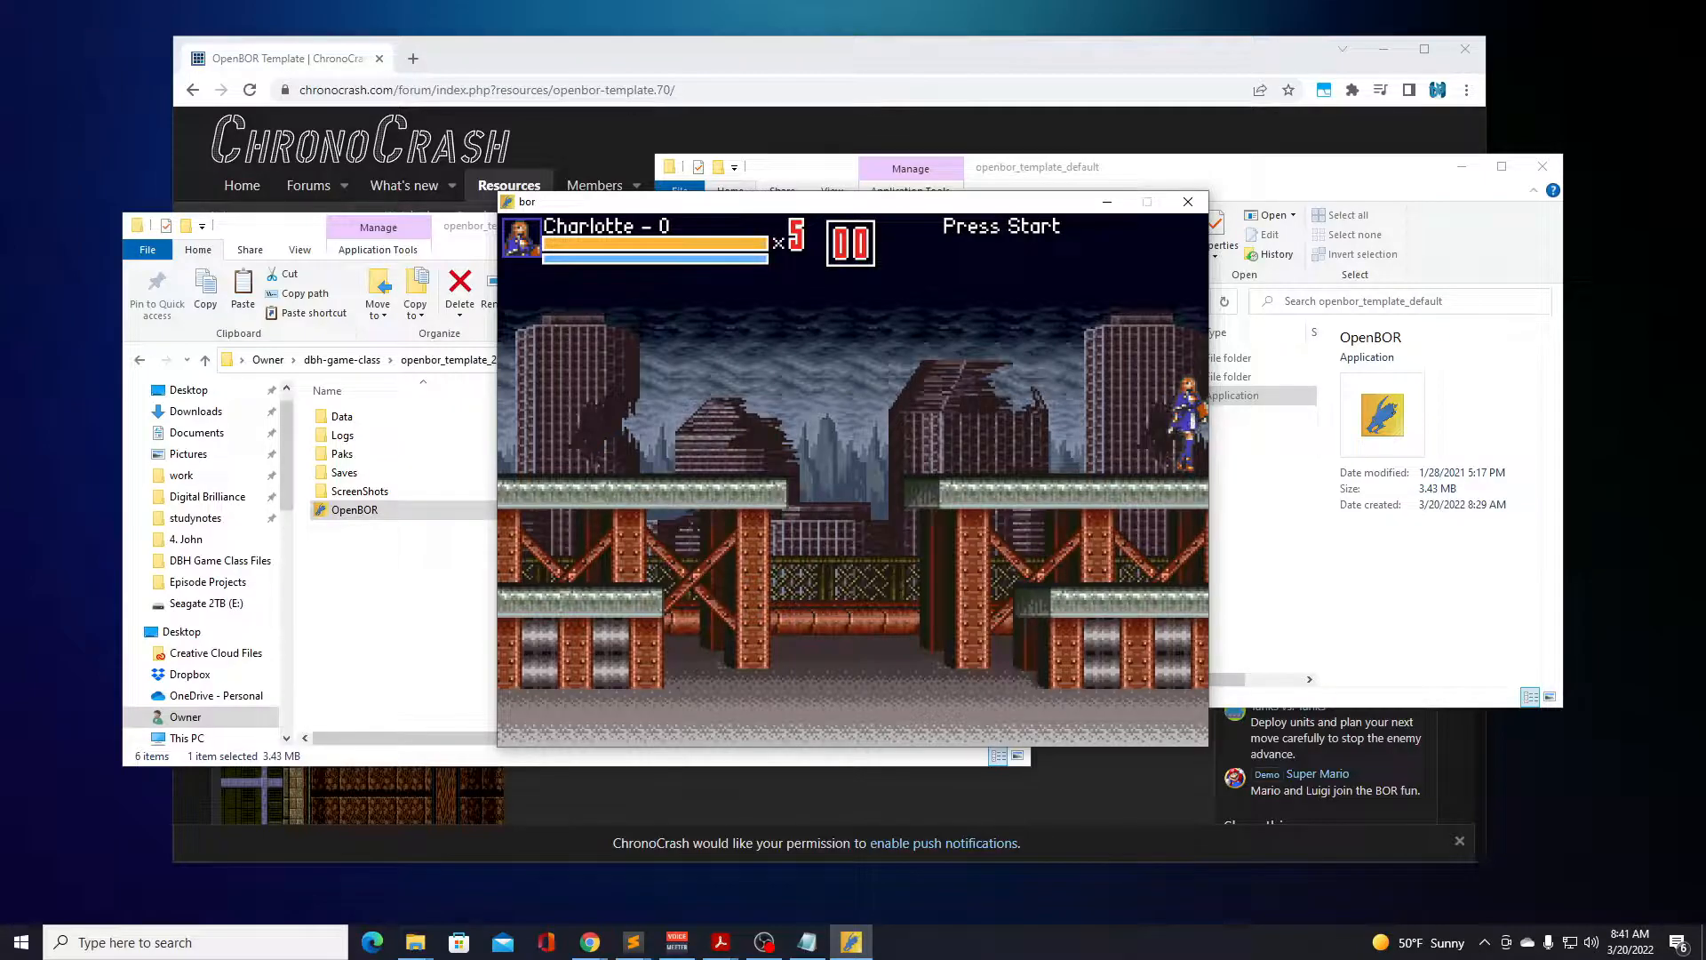
# Move Charlotte back from the upper right platform, attacking in both directions and in mid-air over the central gap.
pyautogui.press('Left')
pyautogui.press('d')
pyautogui.press('a')
pyautogui.press('a')
pyautogui.press('Left')
pyautogui.press('Right')
pyautogui.press('a')
pyautogui.press('a')
pyautogui.press('a')
pyautogui.press('Right')
pyautogui.press('d')
pyautogui.press('a')
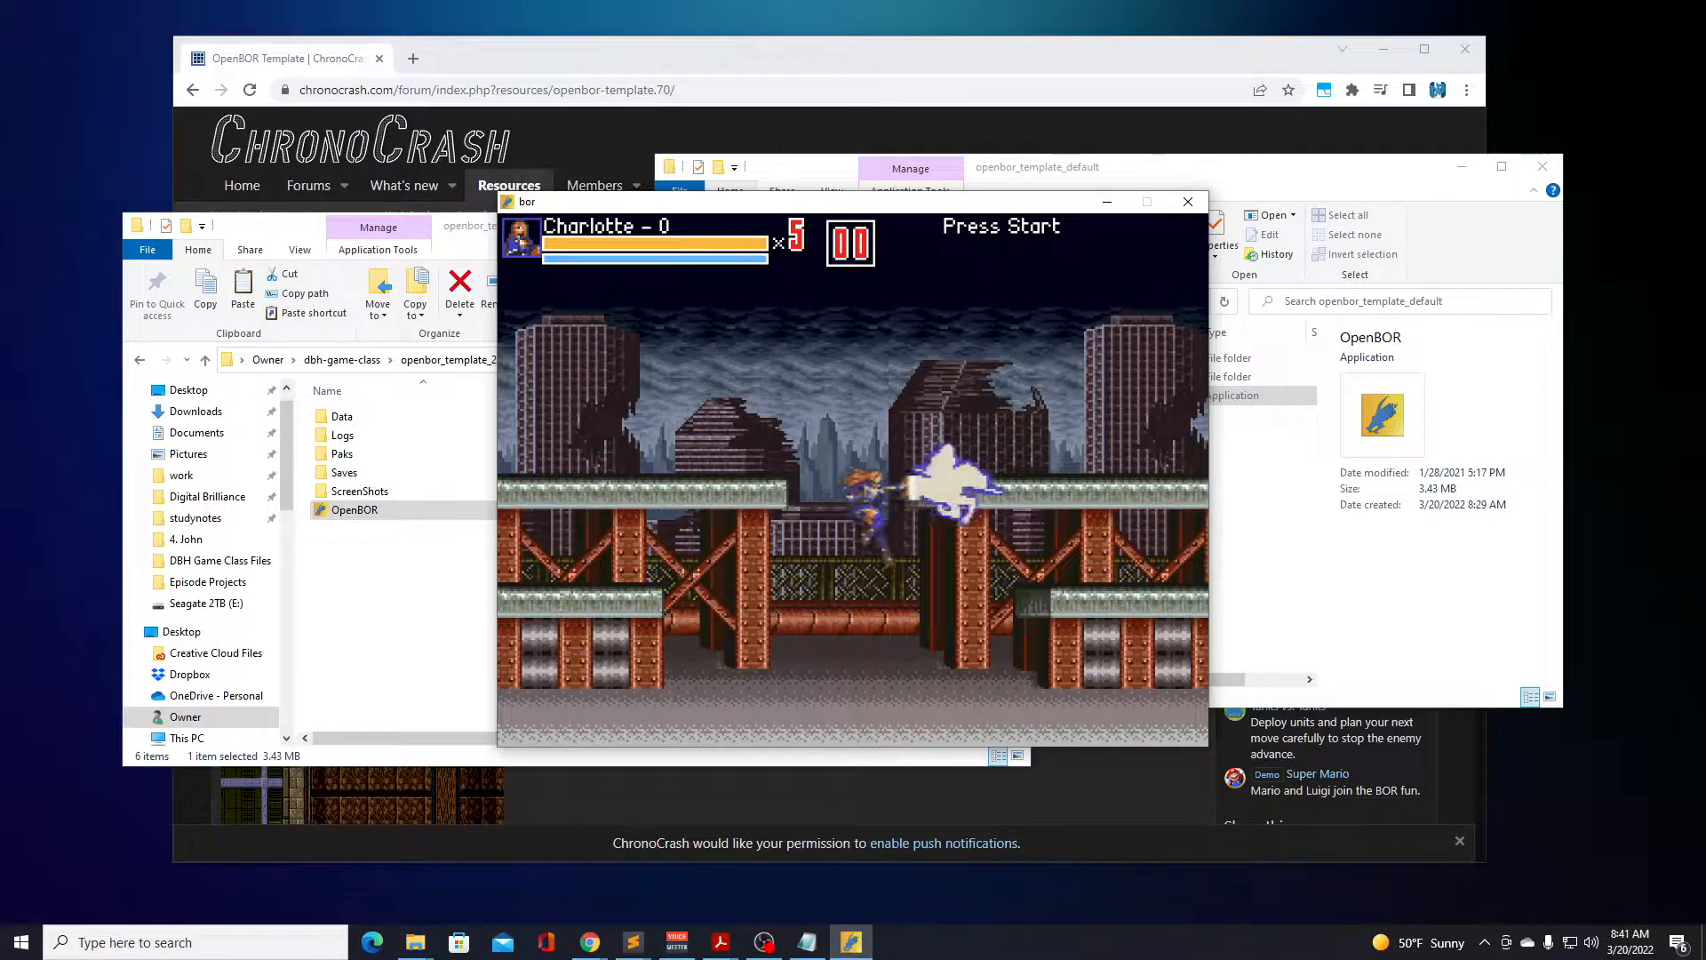
# End the Charlotte game from the pause screen and return to the title screen.
pyautogui.press('Return')
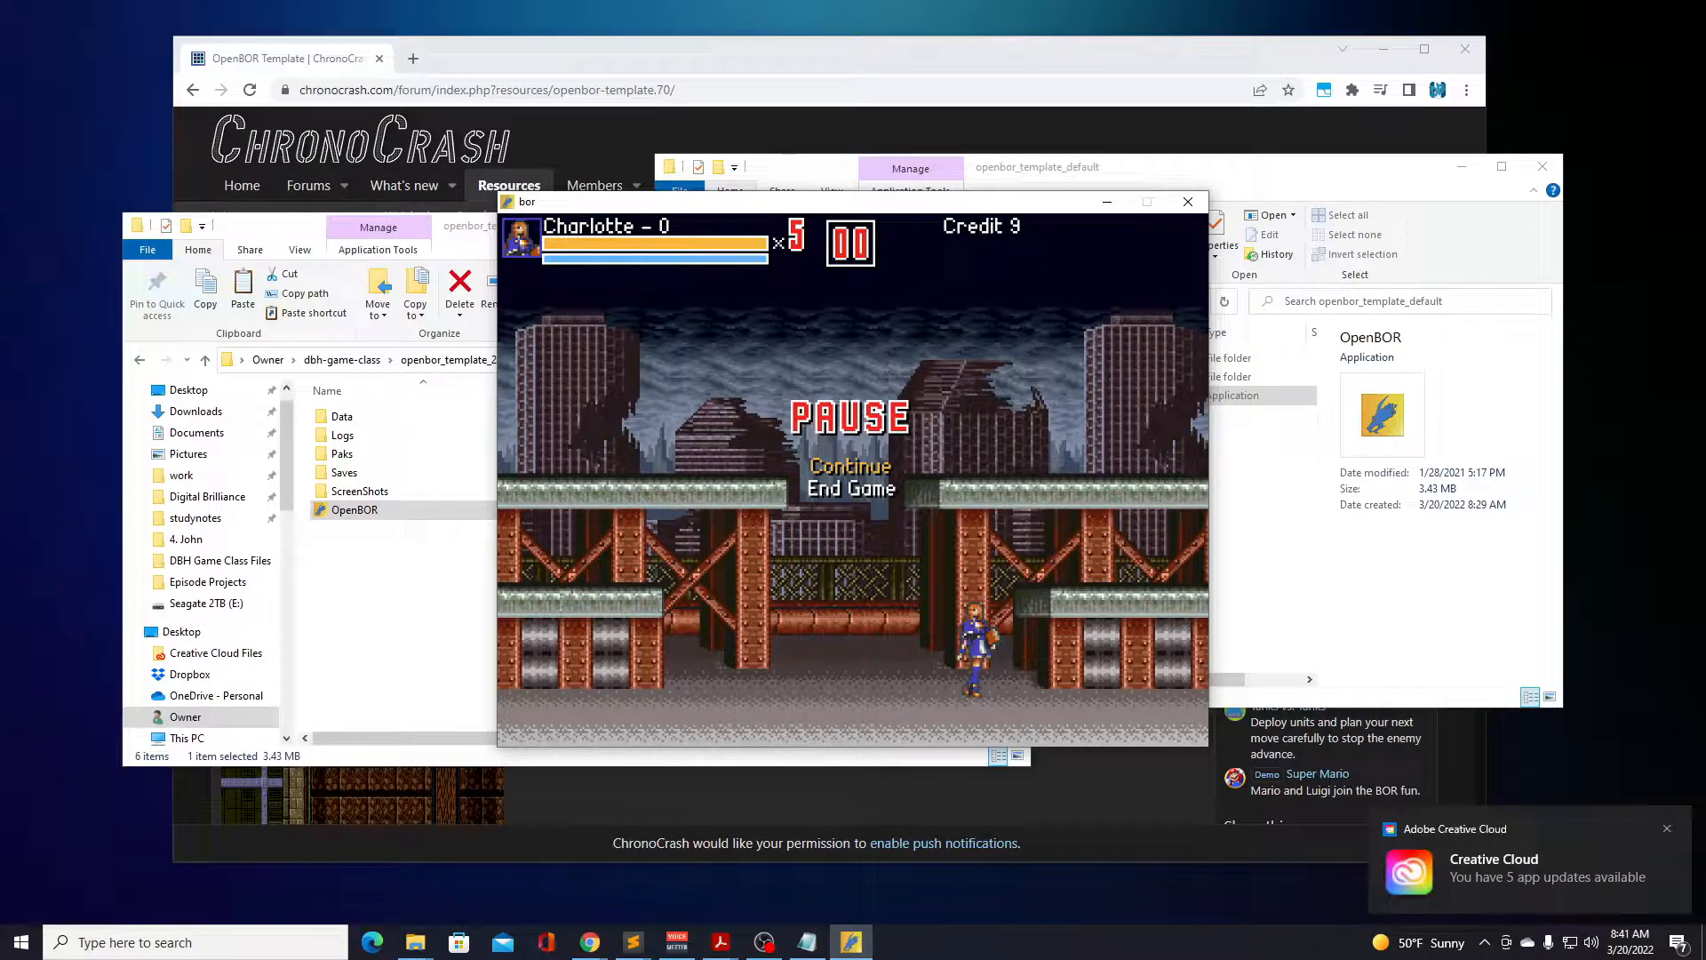
pyautogui.press('Return')
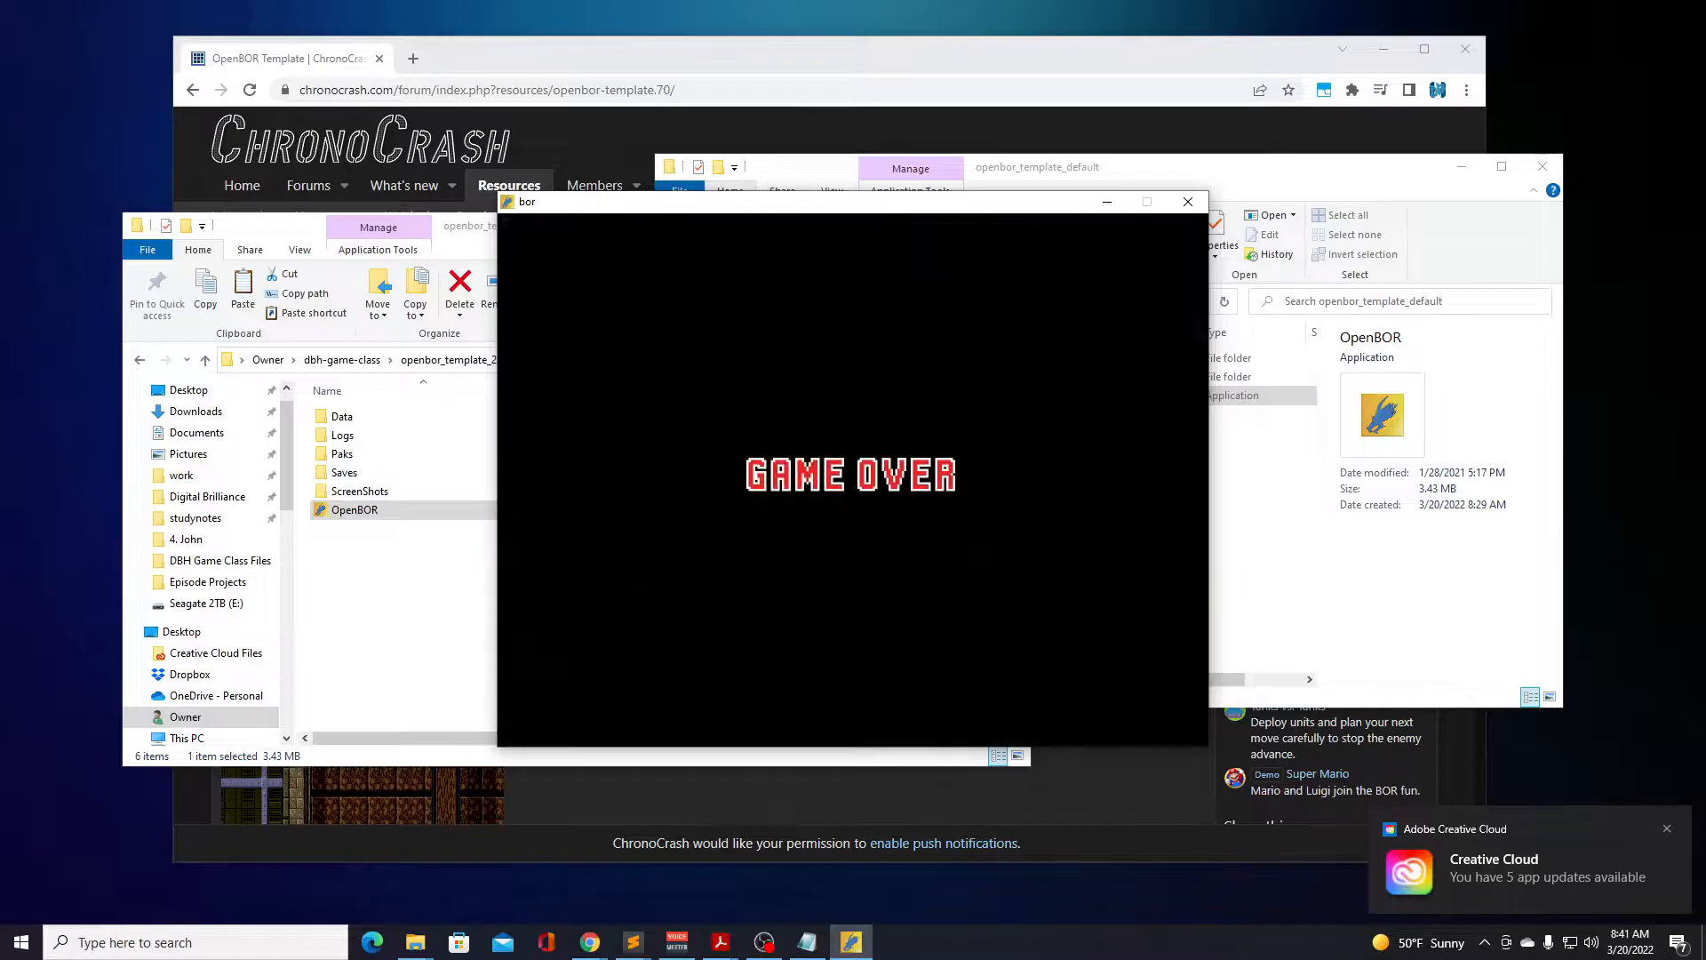
pyautogui.press('Return')
# Start a new game in the Train game mode with Maria as the character.
pyautogui.press('Return')
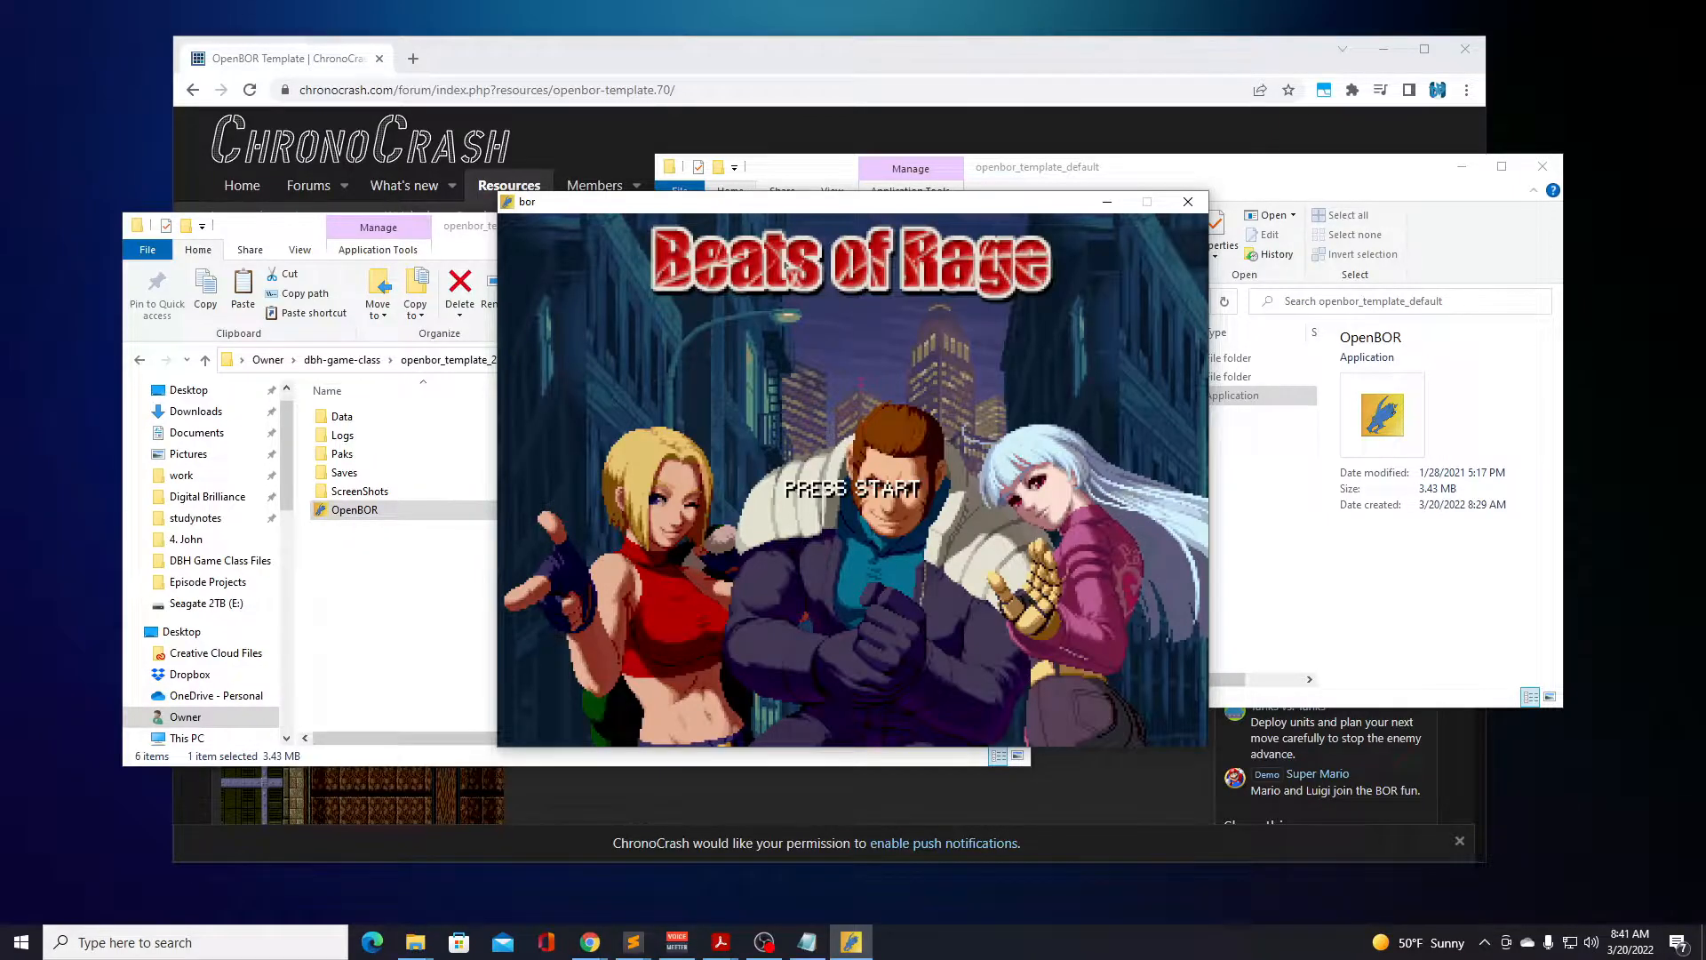
pyautogui.press('Return')
pyautogui.press('Return')
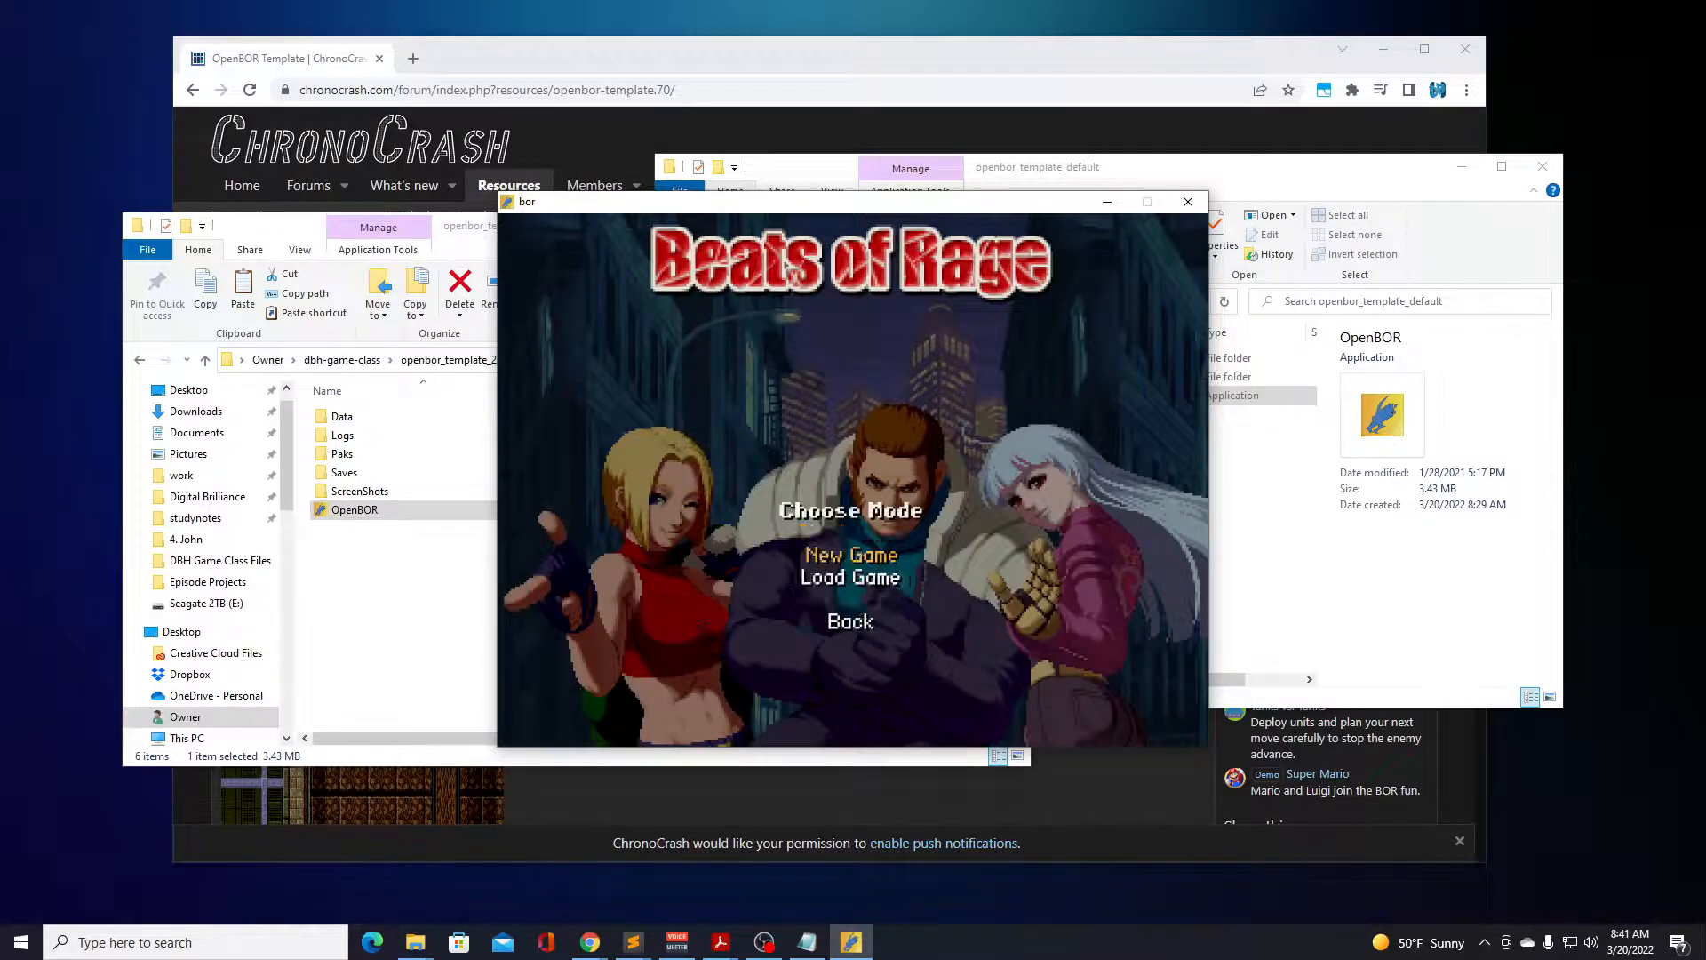
pyautogui.press('Return')
pyautogui.press('Down')
pyautogui.press('Down')
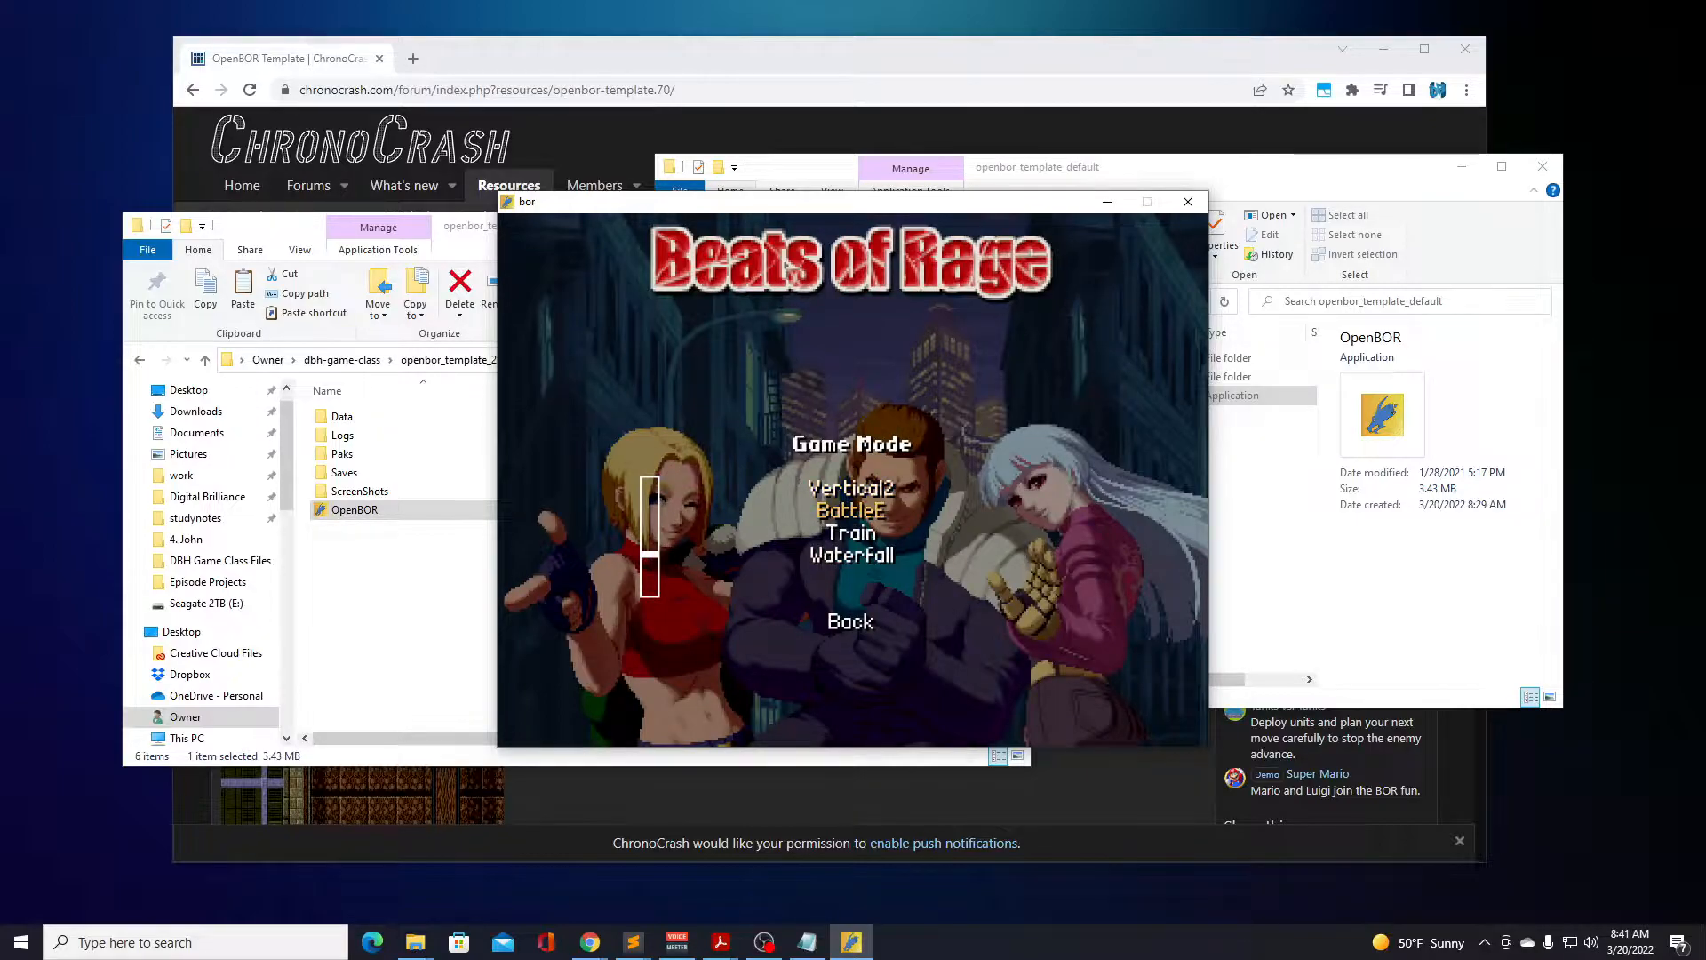
pyautogui.press('Return')
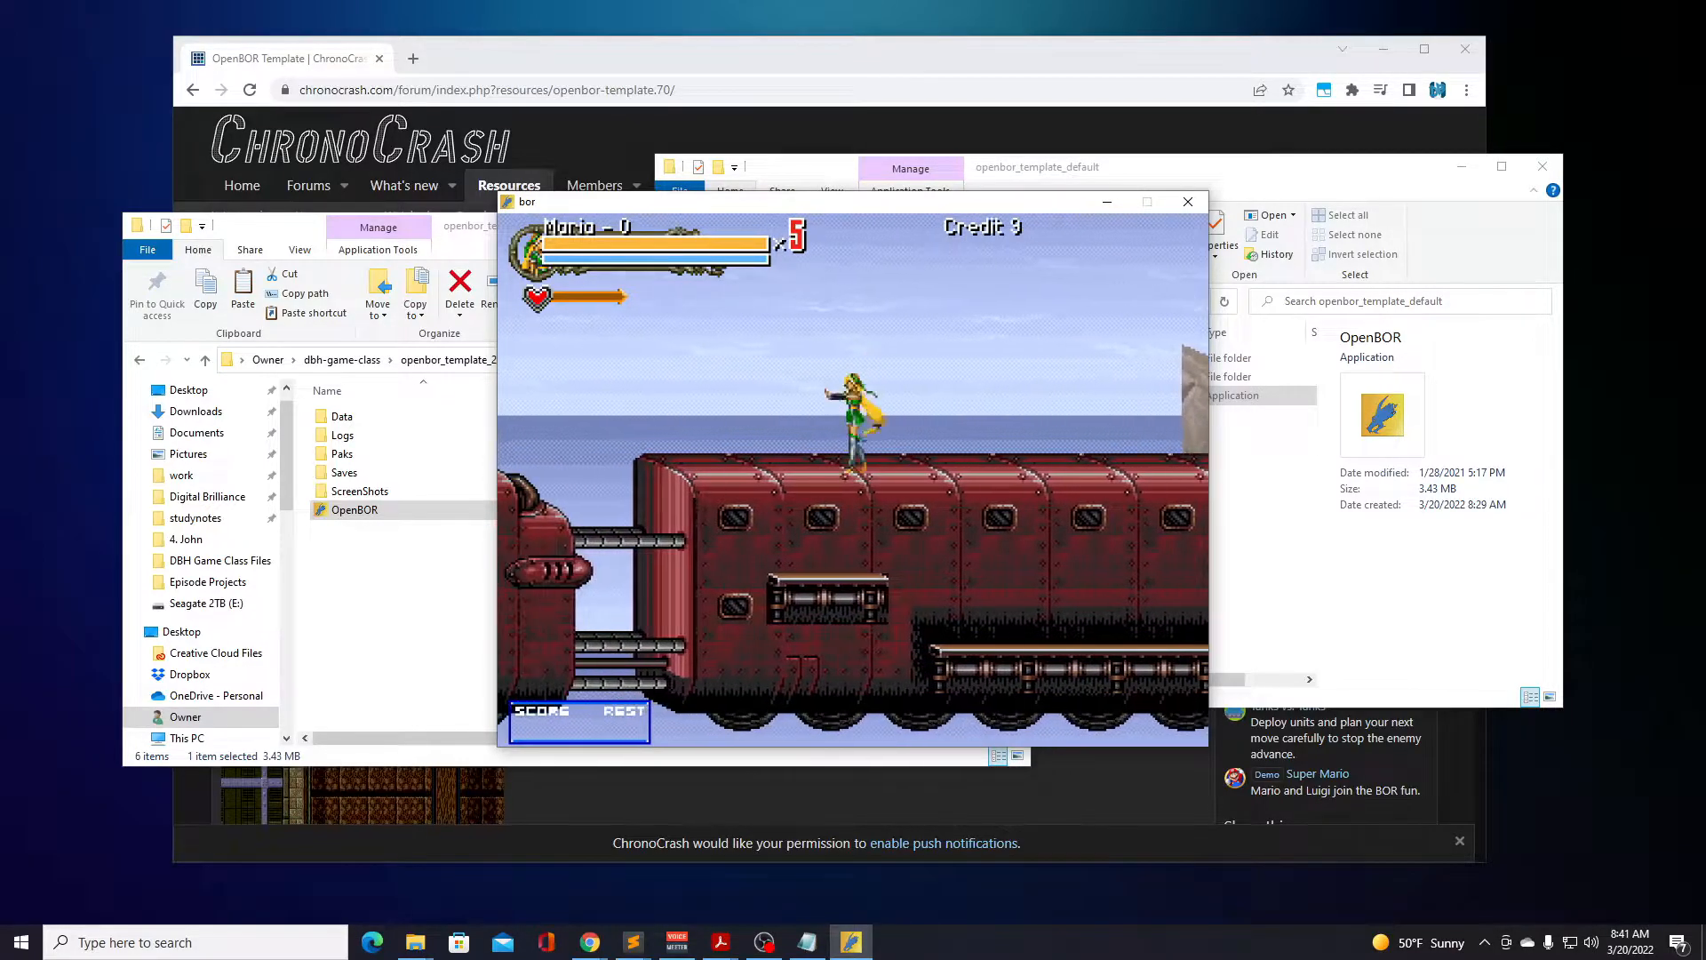
# Run Maria left along the train roof with repeated jumps to the train's rounded end.
pyautogui.press('Left')
pyautogui.press('d')
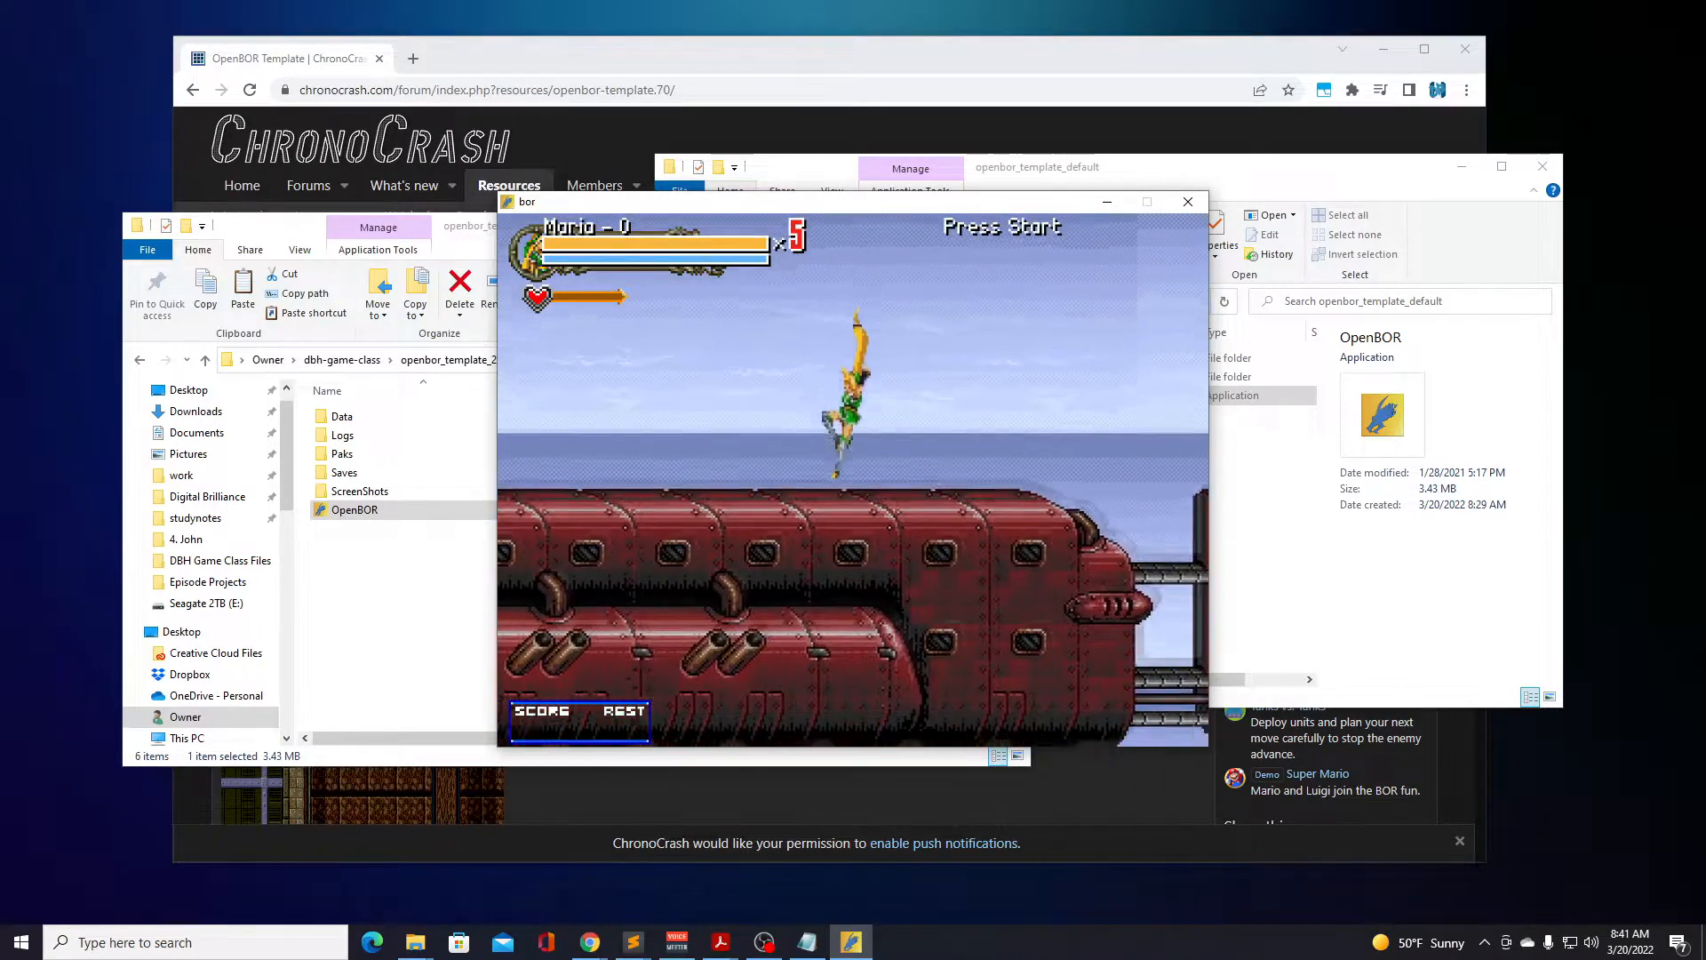
pyautogui.press('d')
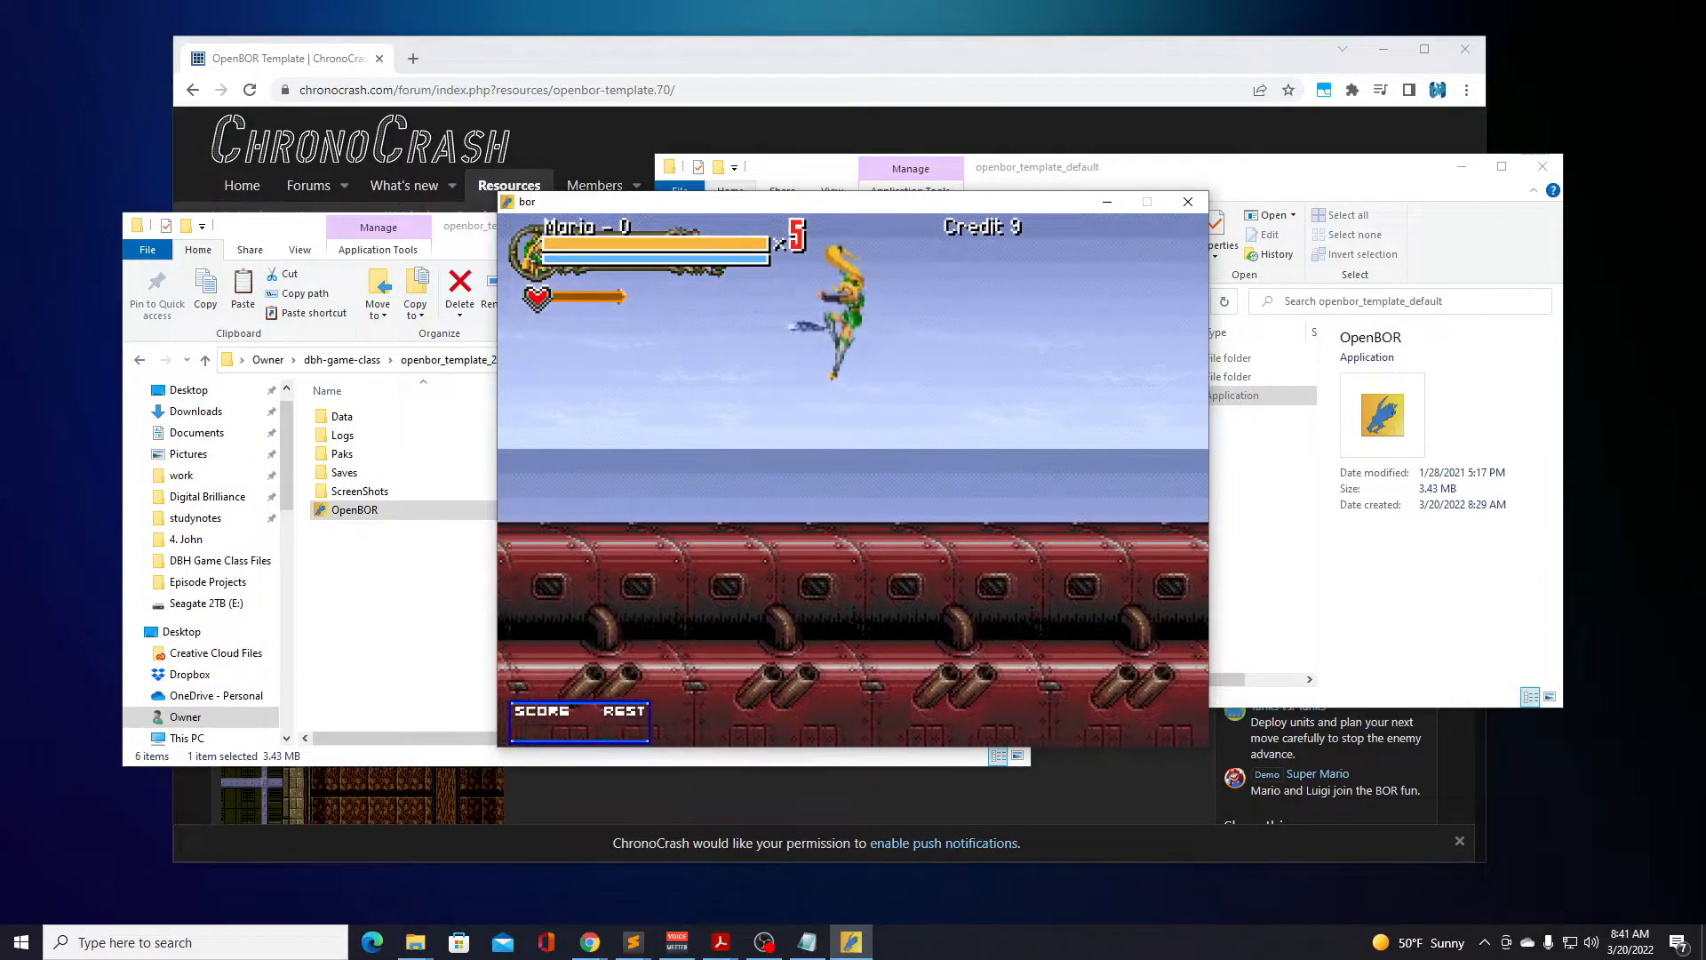
pyautogui.press('Left')
pyautogui.press('d')
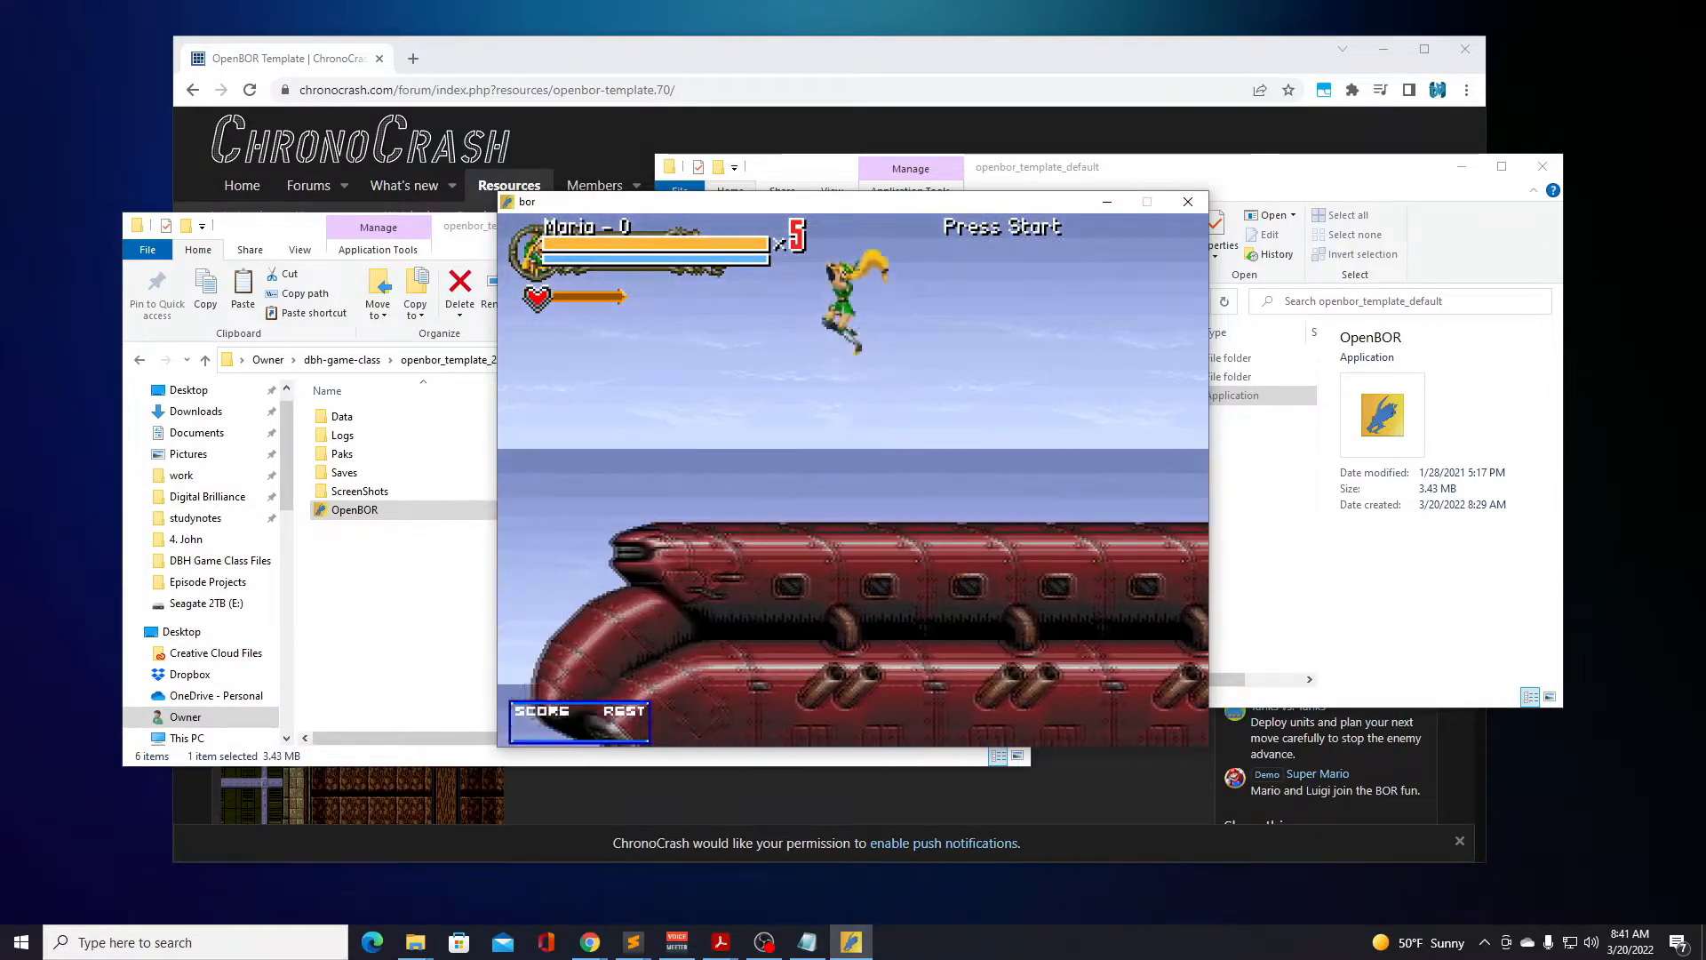
# Run Maria right along the train roof with repeated jumps, then test her attack three times on the spot.
pyautogui.press('Right')
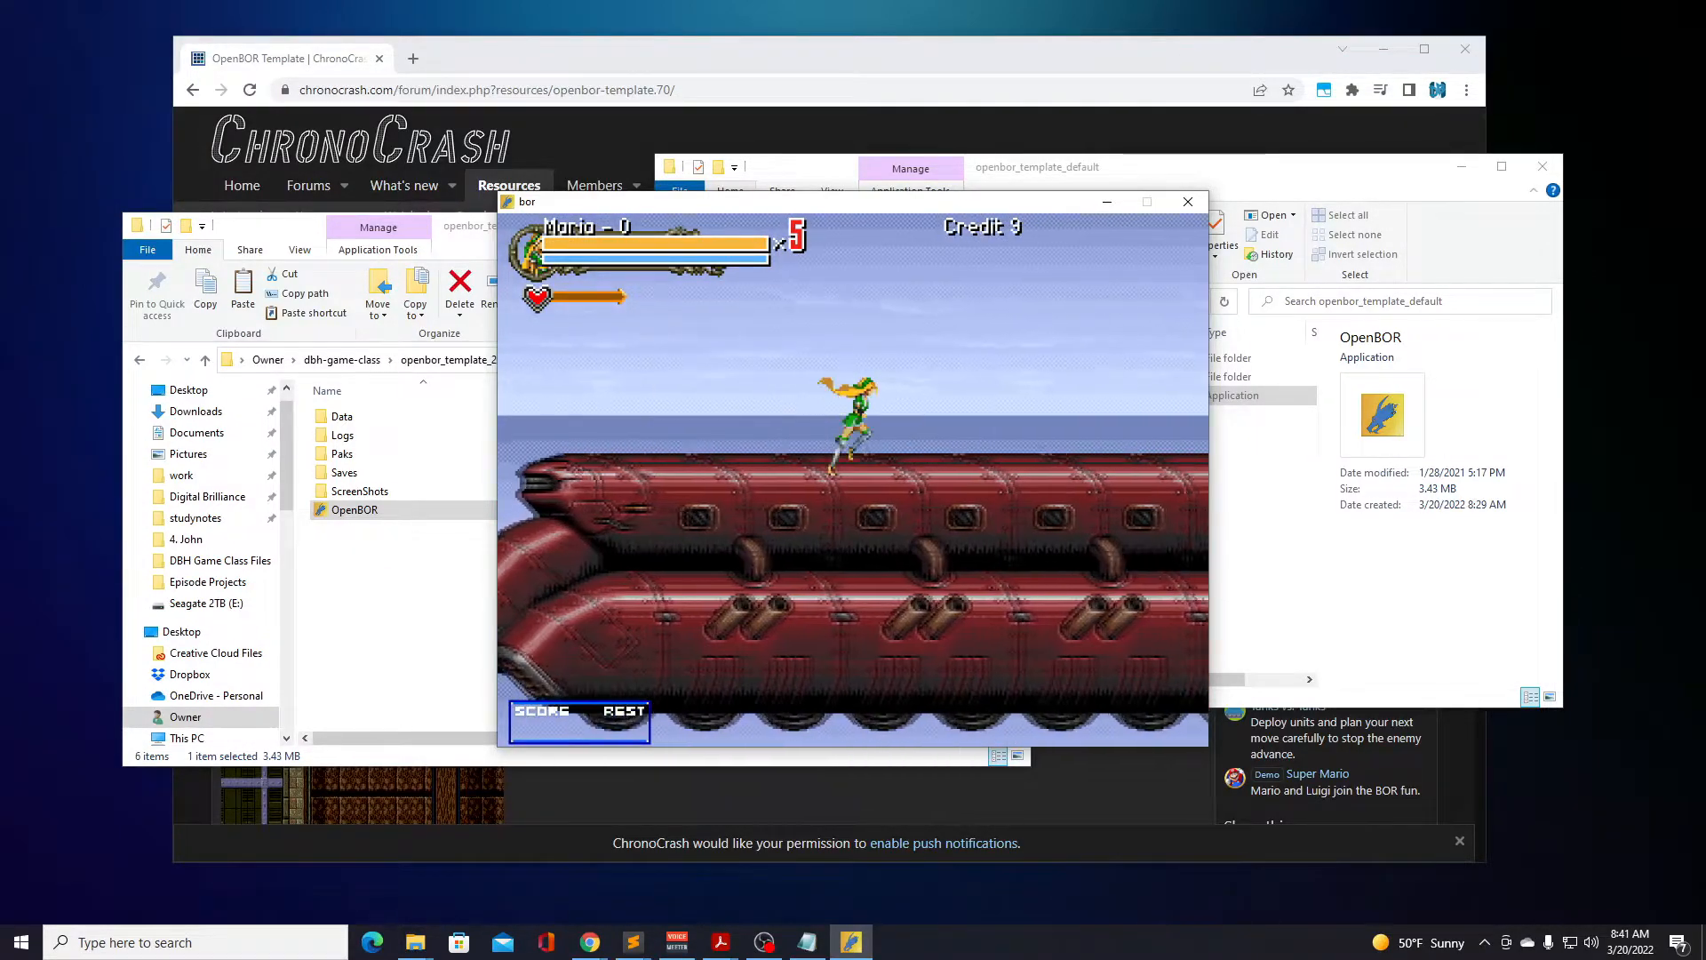
pyautogui.press('d')
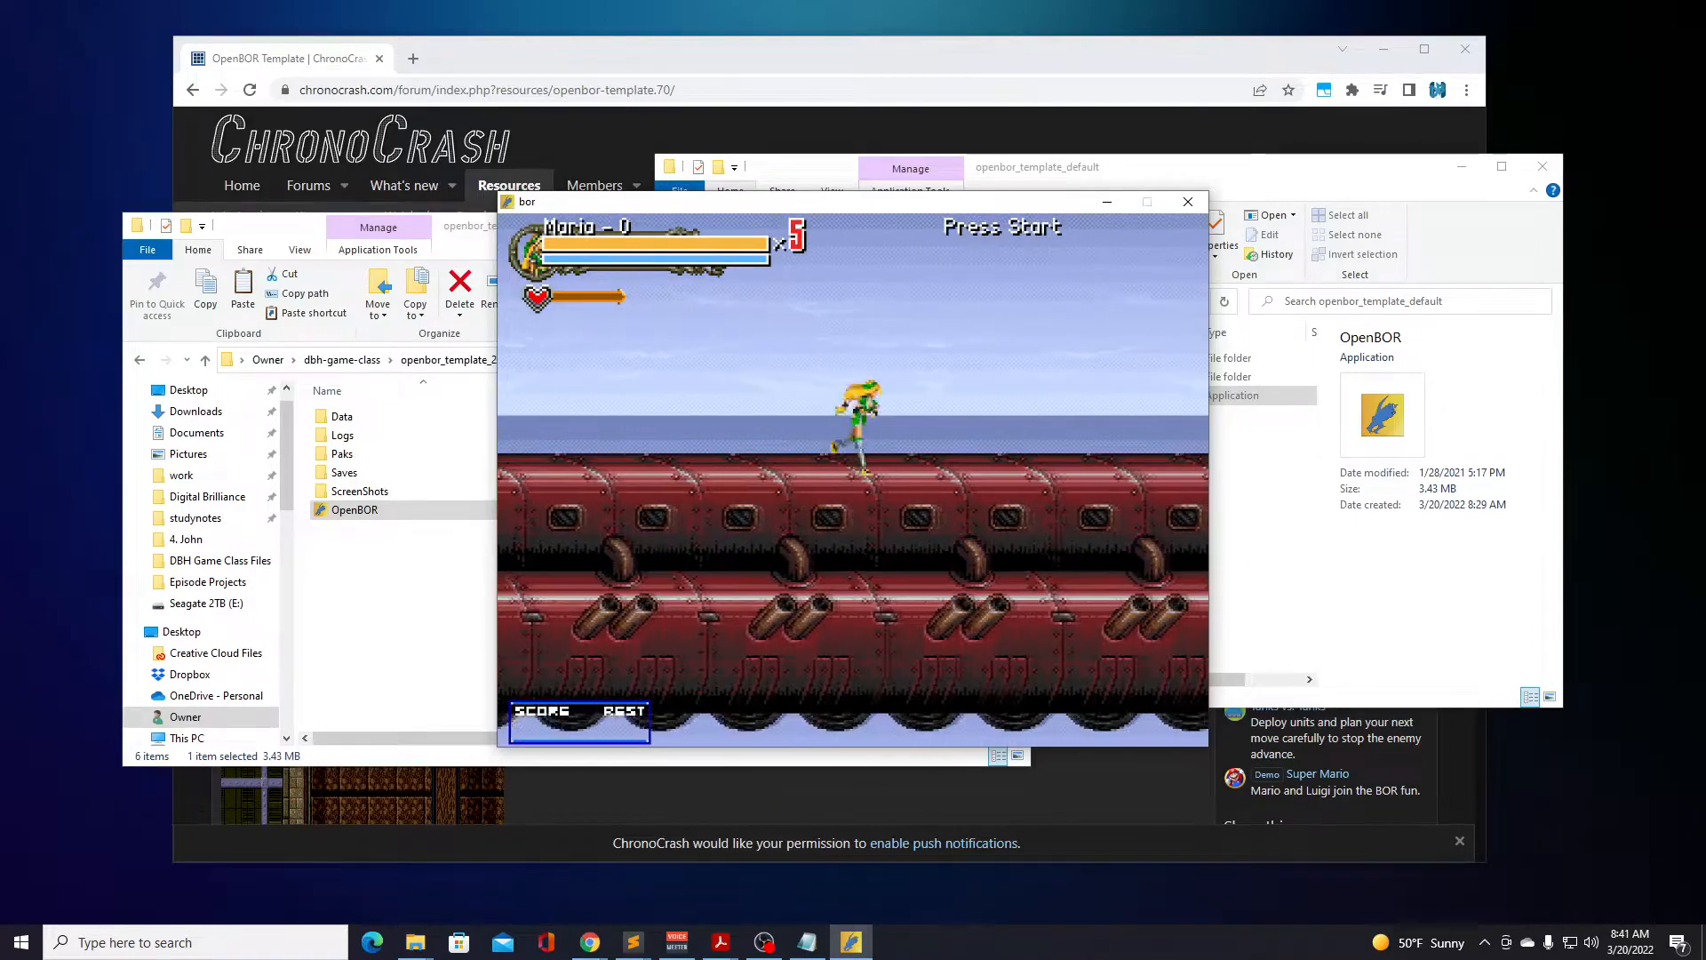
pyautogui.press('d')
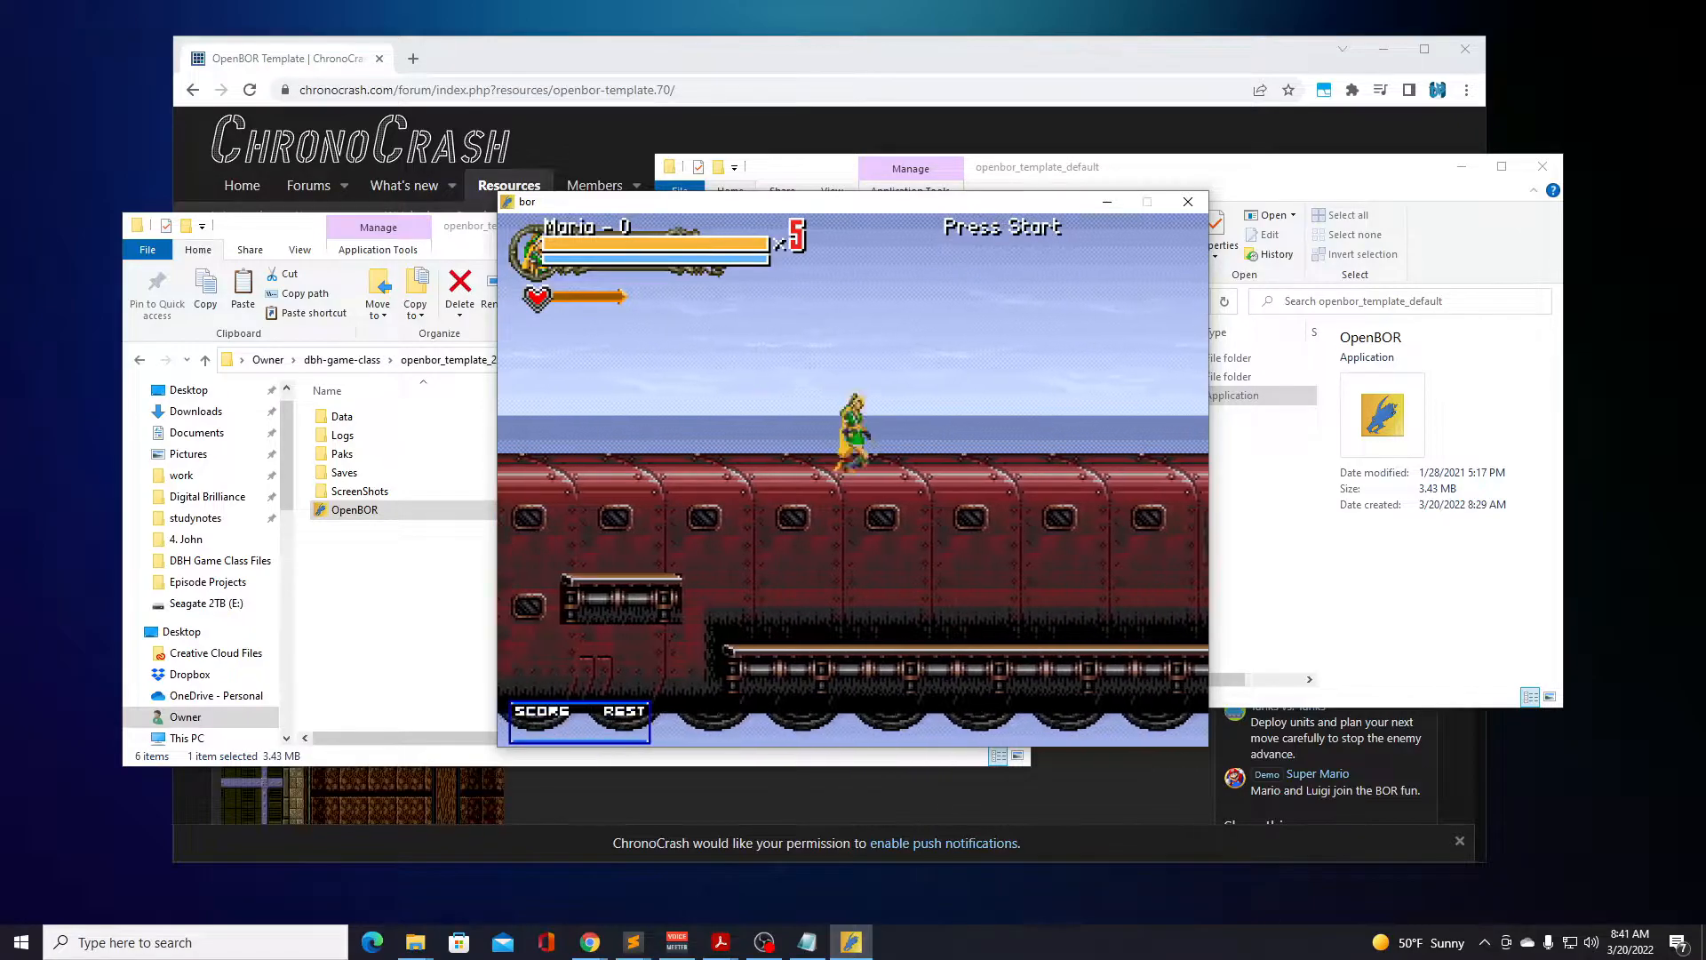
pyautogui.press('d')
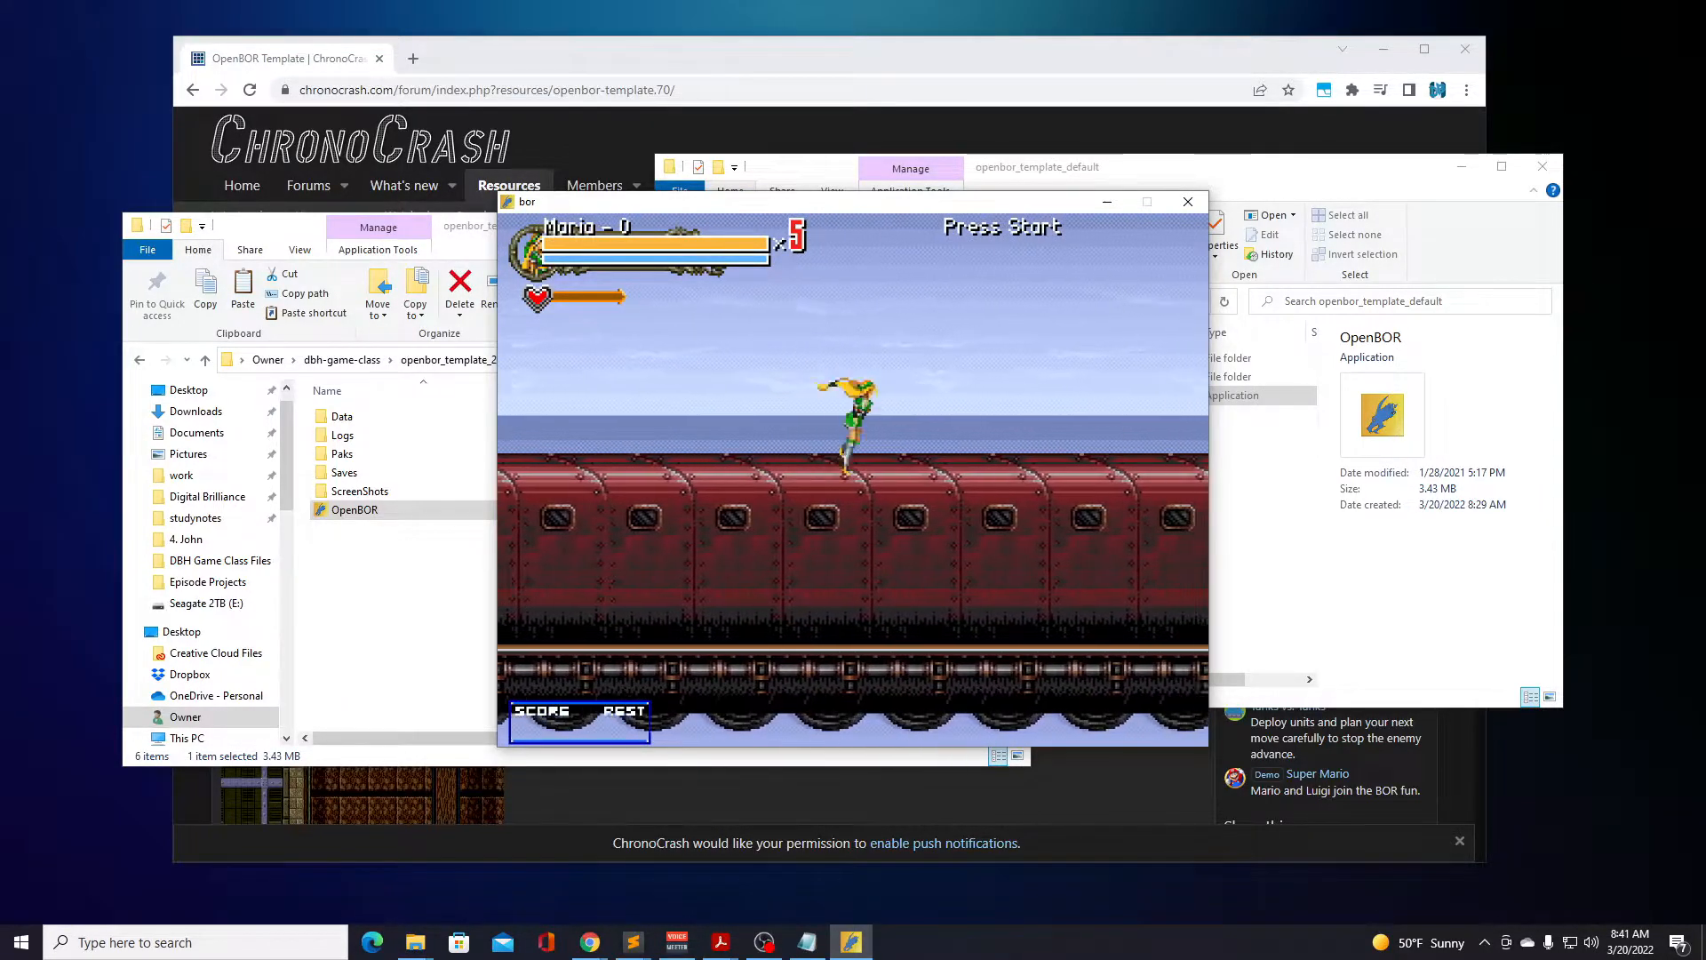
pyautogui.press('d')
pyautogui.press('d')
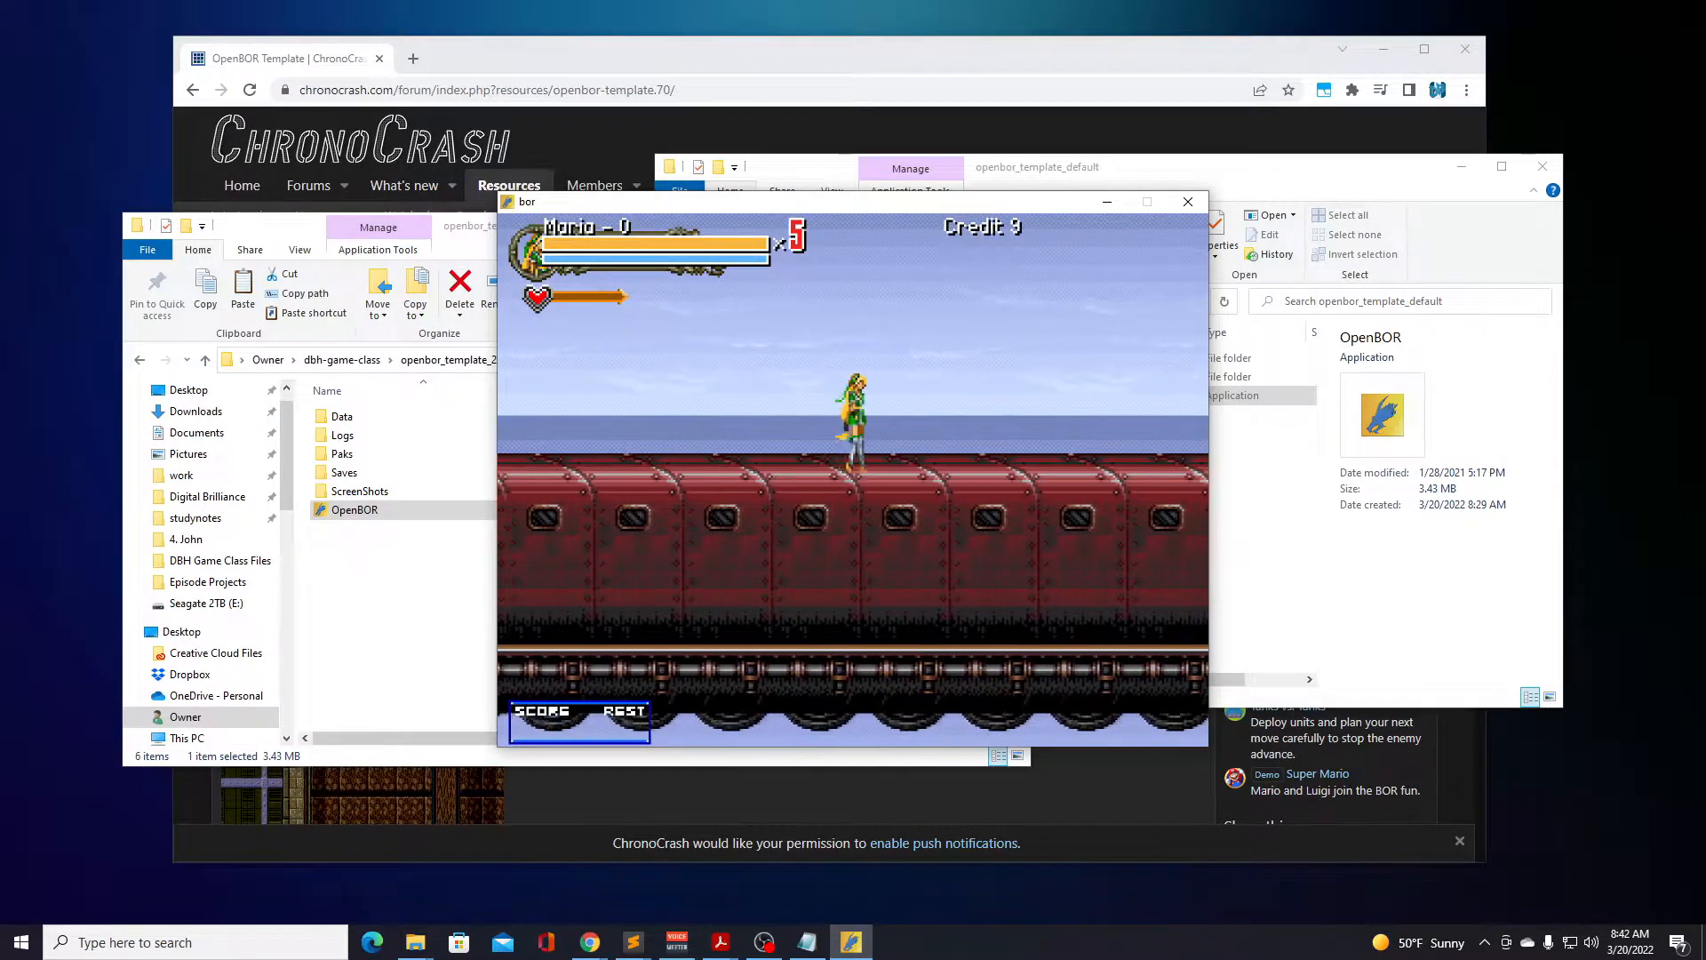
pyautogui.press('a')
pyautogui.press('a')
pyautogui.press('a')
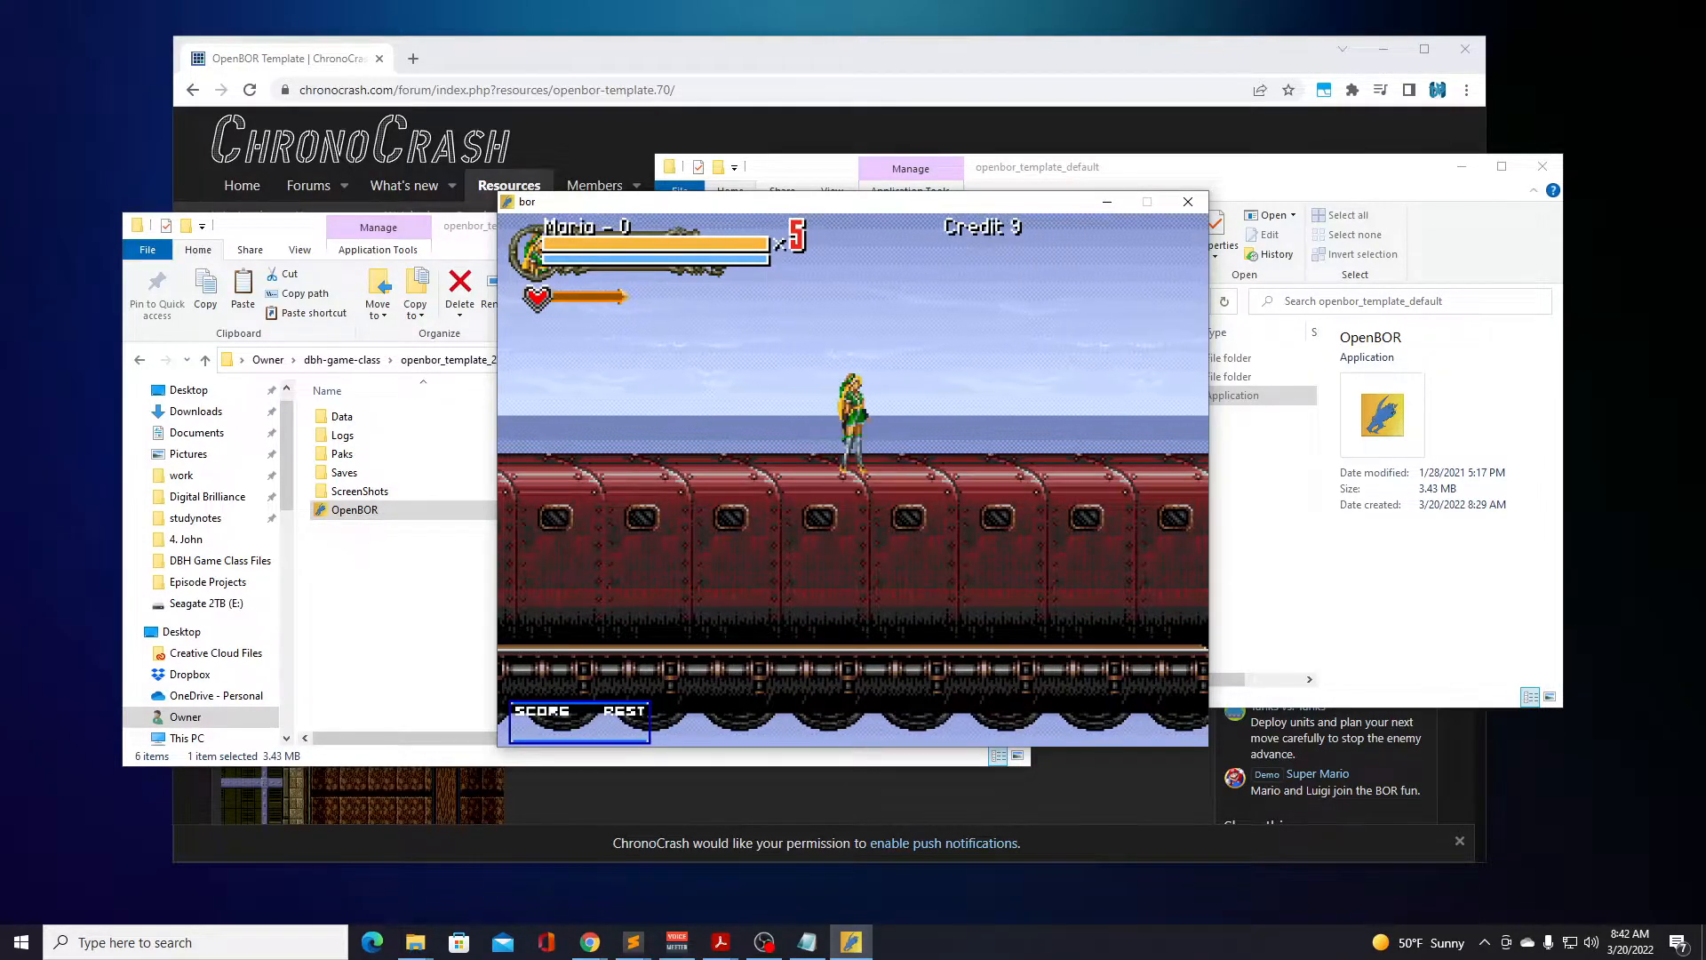
# End the Maria game from the pause screen and go past the Hall of Fame to the title screen.
pyautogui.press('Return')
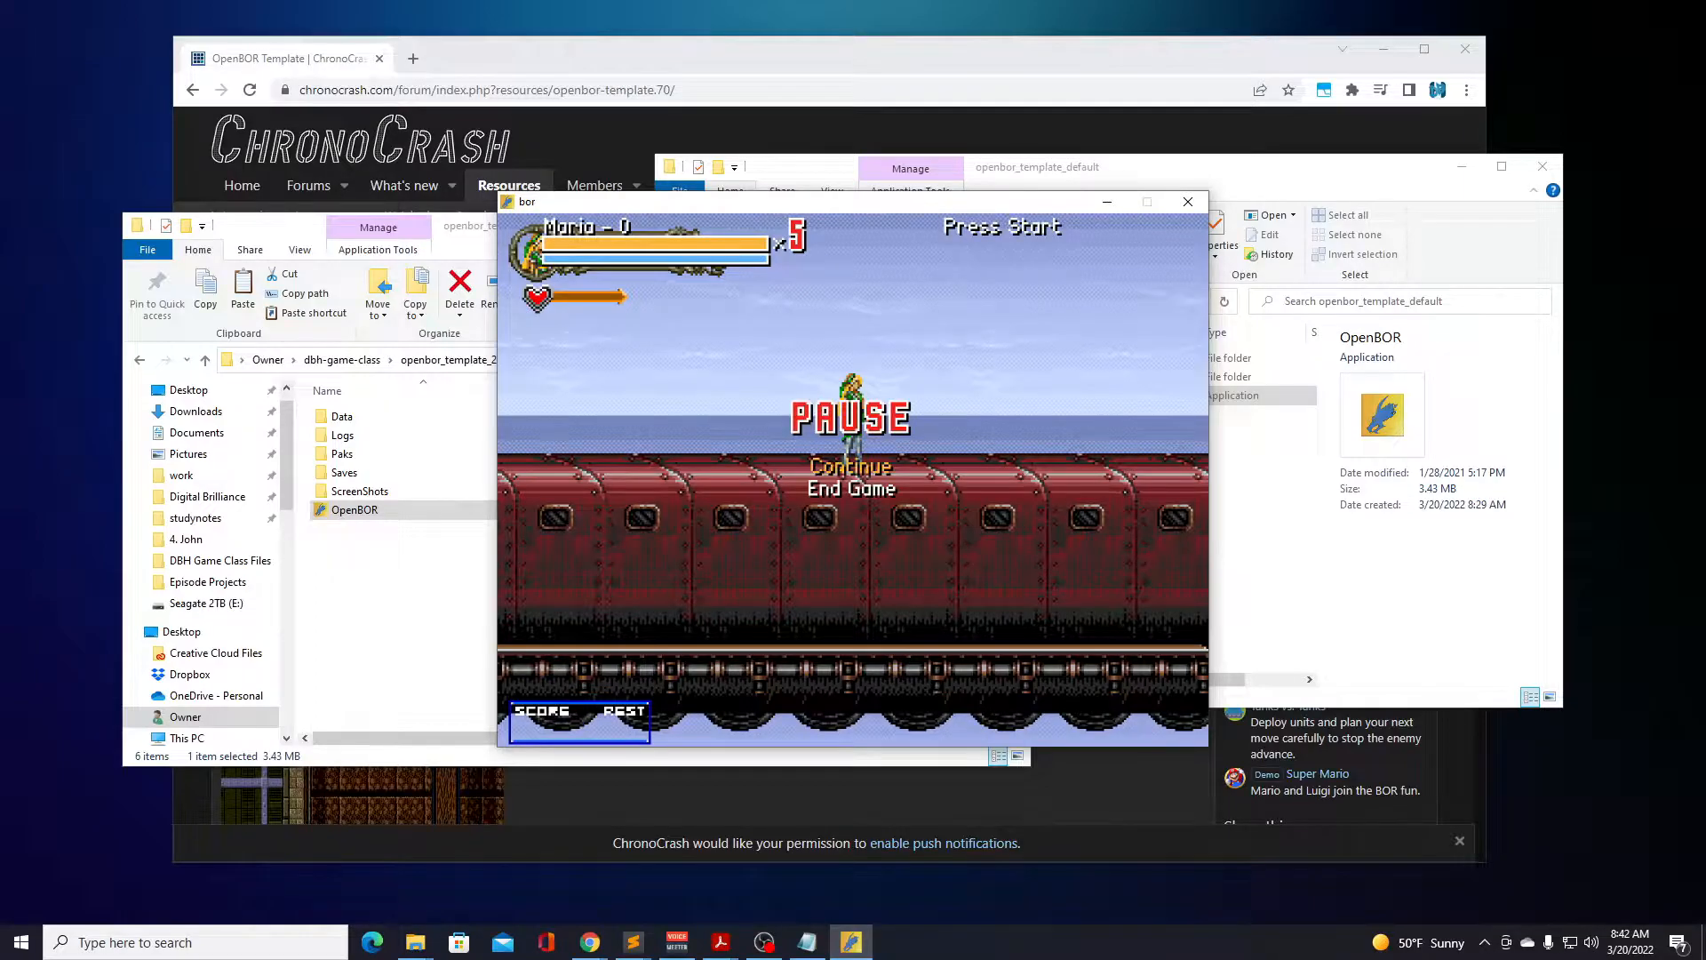
pyautogui.press('Up')
pyautogui.press('Down')
pyautogui.press('Return')
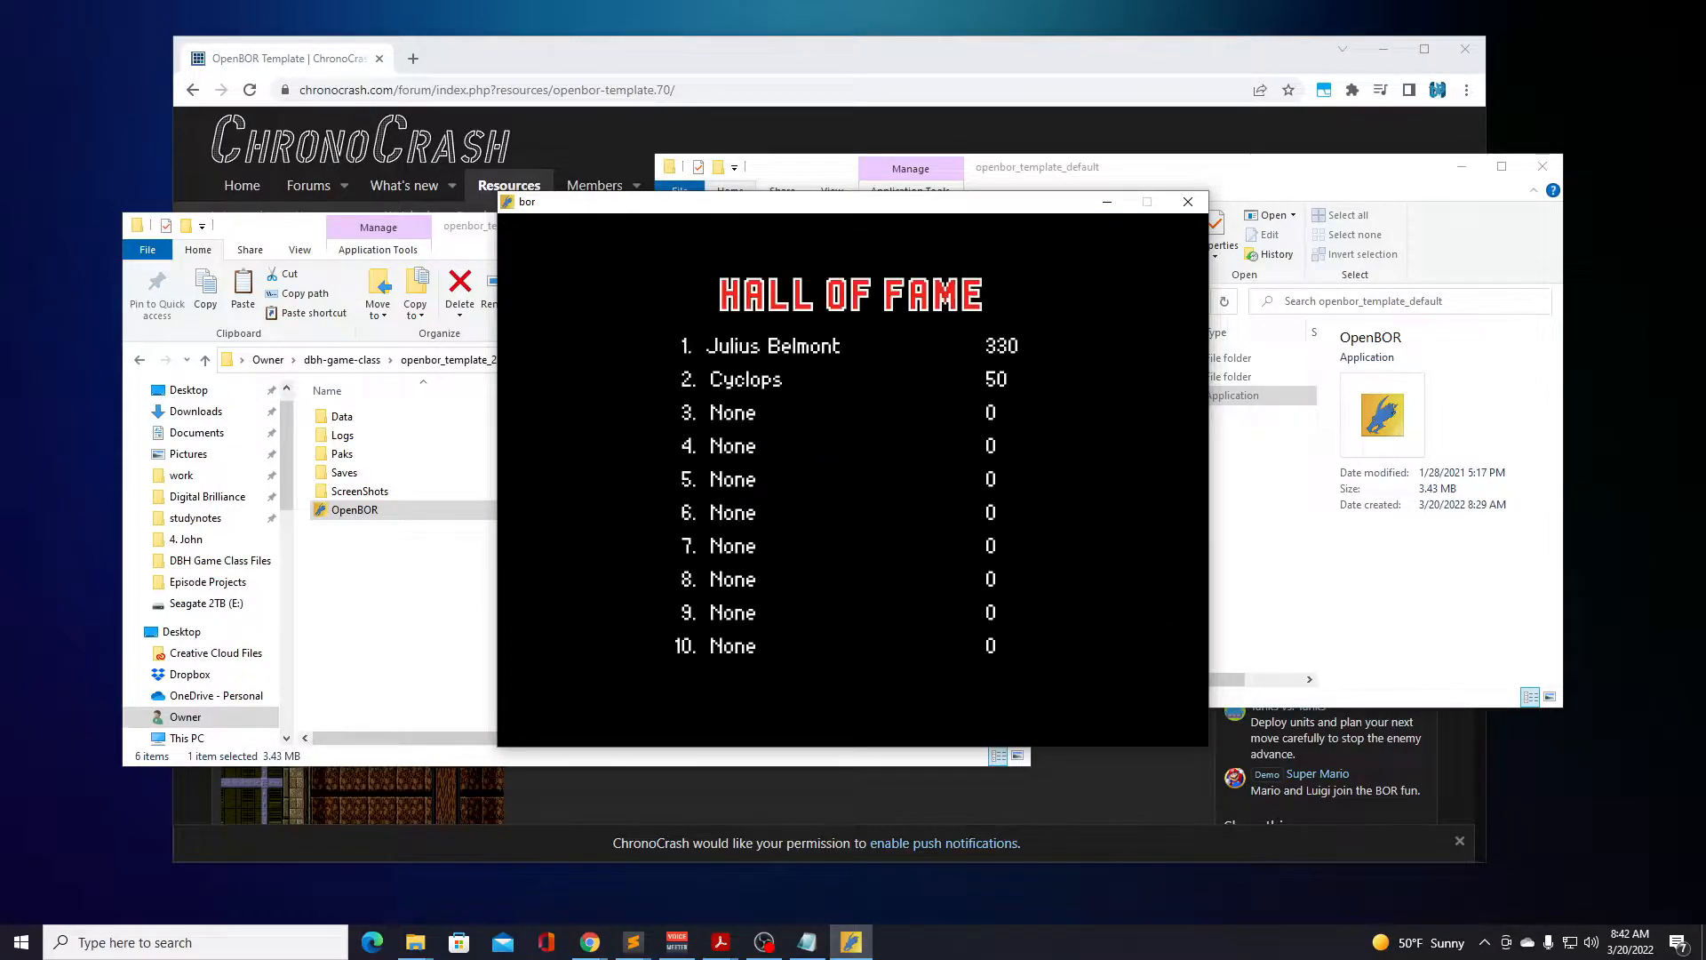
pyautogui.press('Return')
# Start a new game in the Waterfall game mode with Kreiger Blitz as the character.
pyautogui.press('Return')
pyautogui.press('Return')
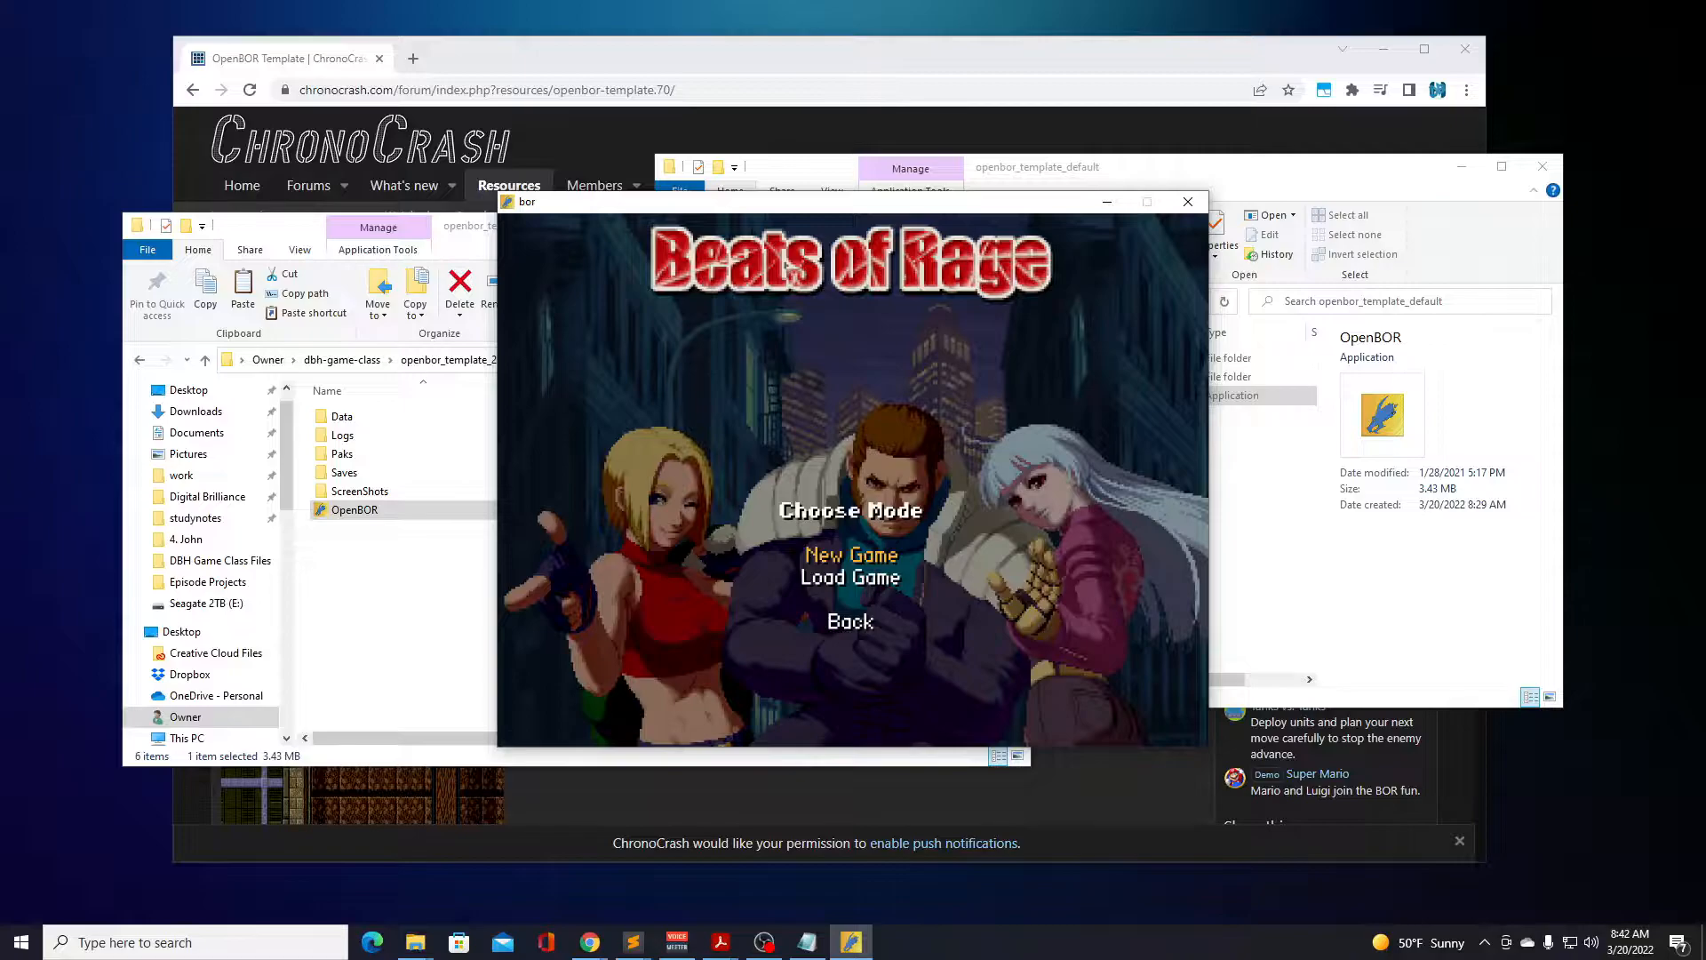
pyautogui.press('Return')
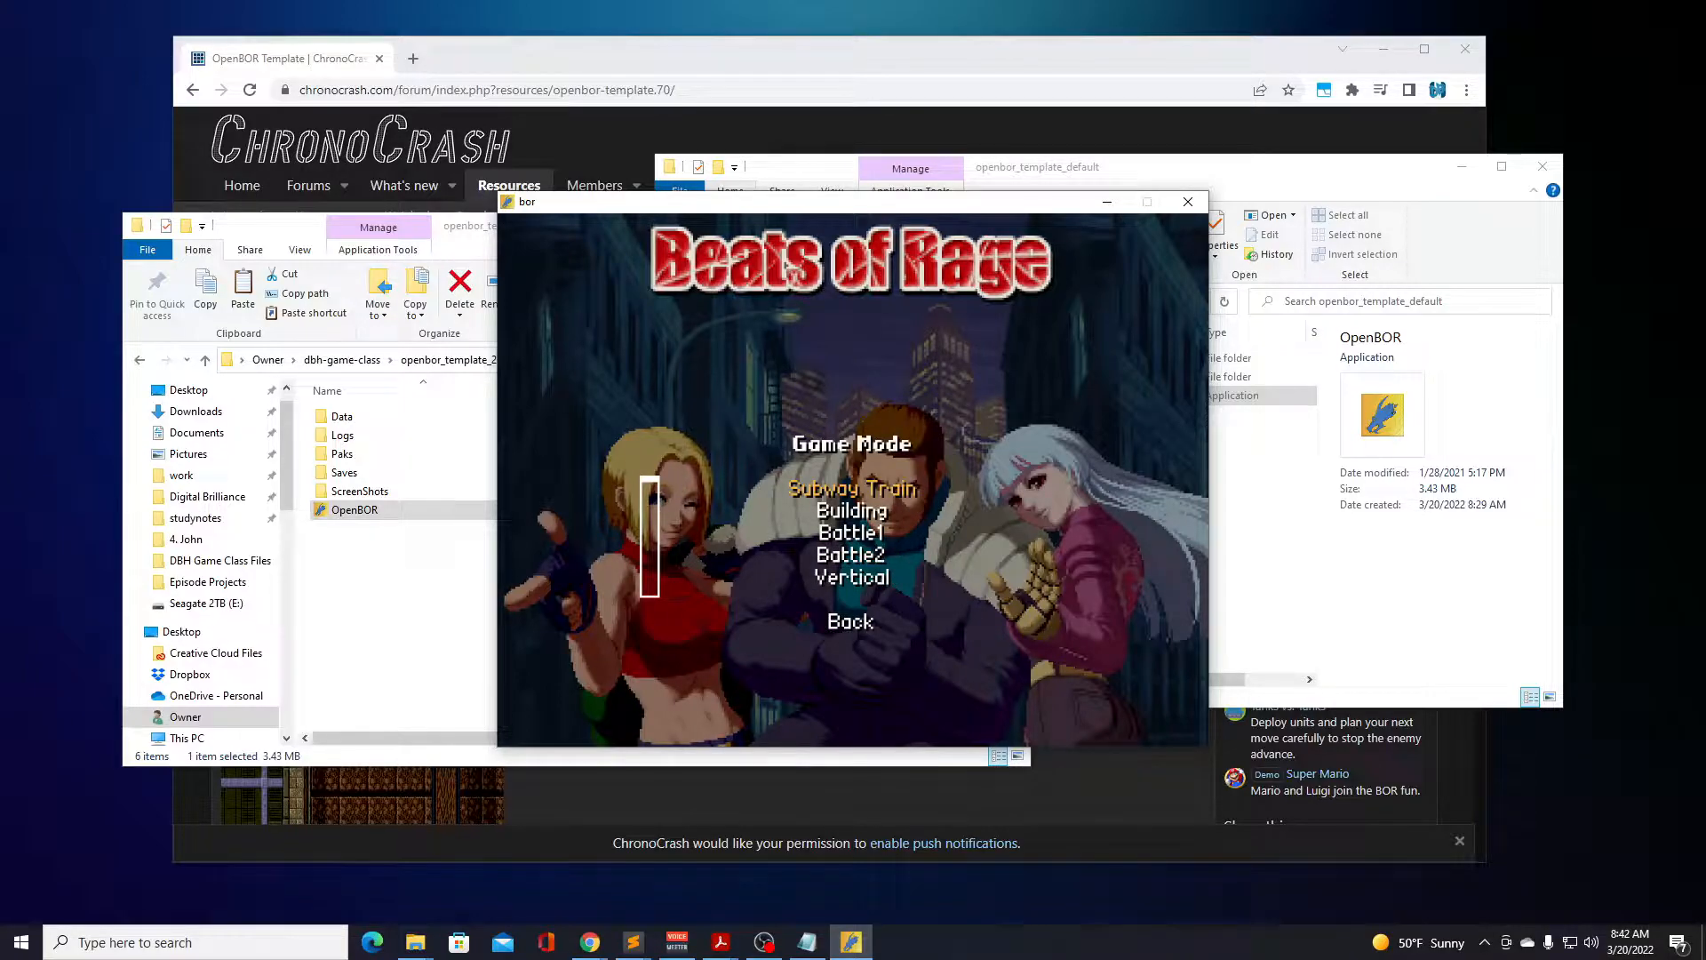
pyautogui.press('Down')
pyautogui.press('Down')
pyautogui.press('Down')
pyautogui.press('Down')
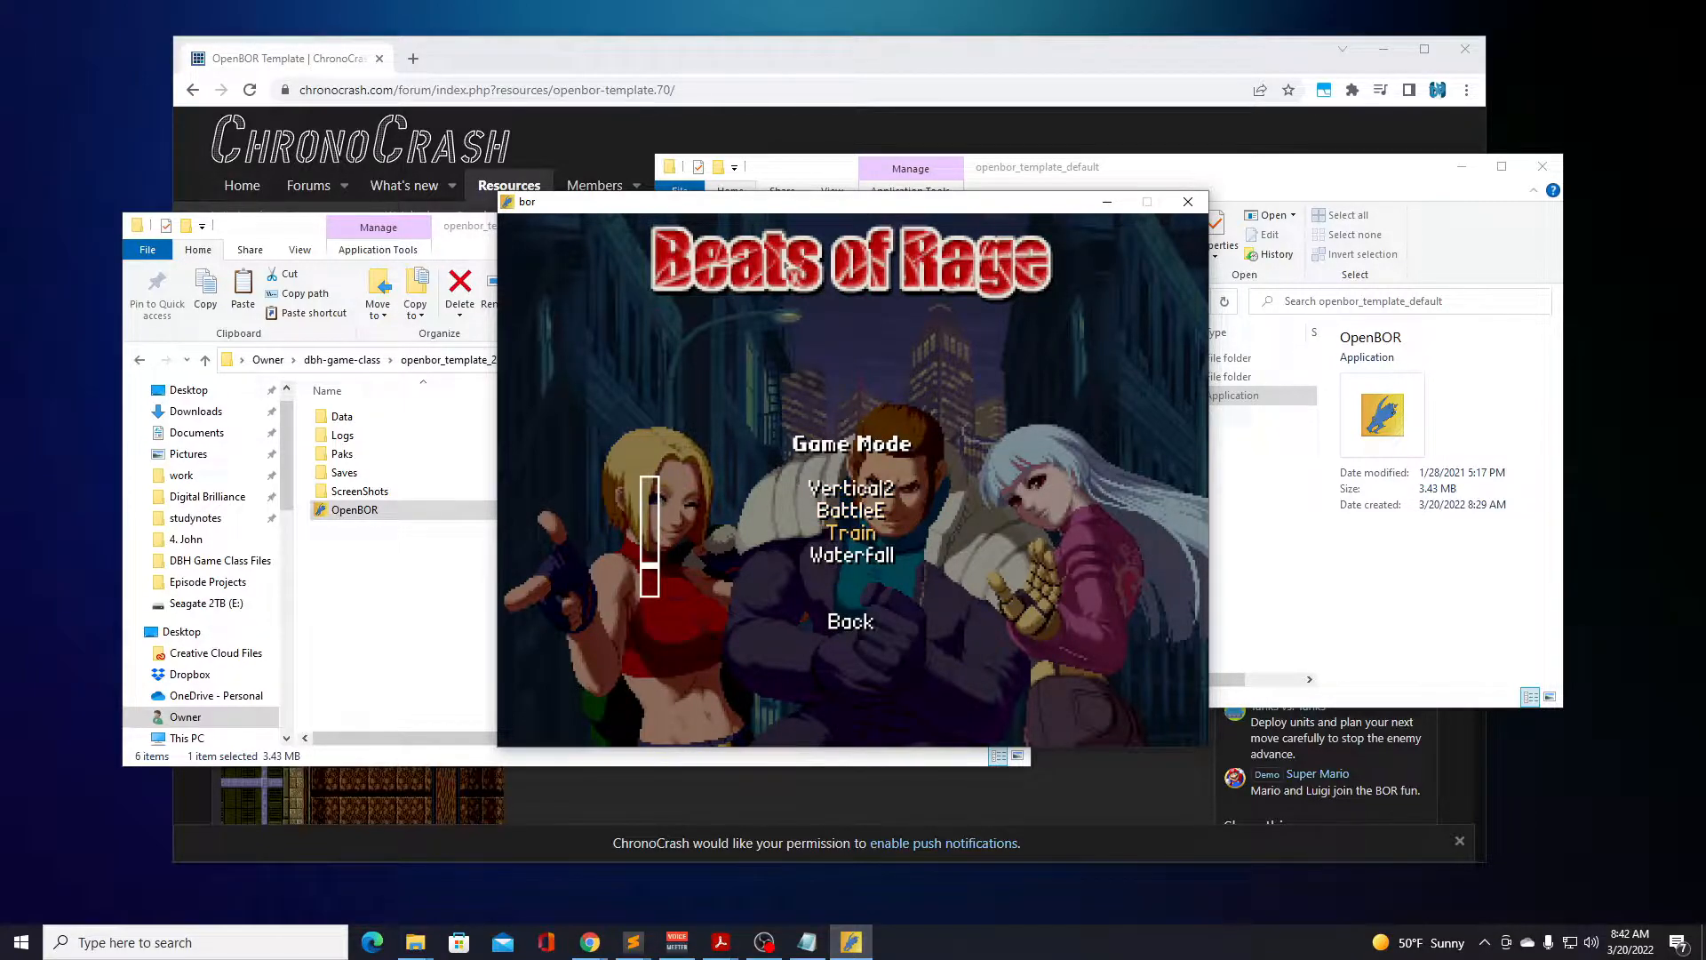
pyautogui.press('Return')
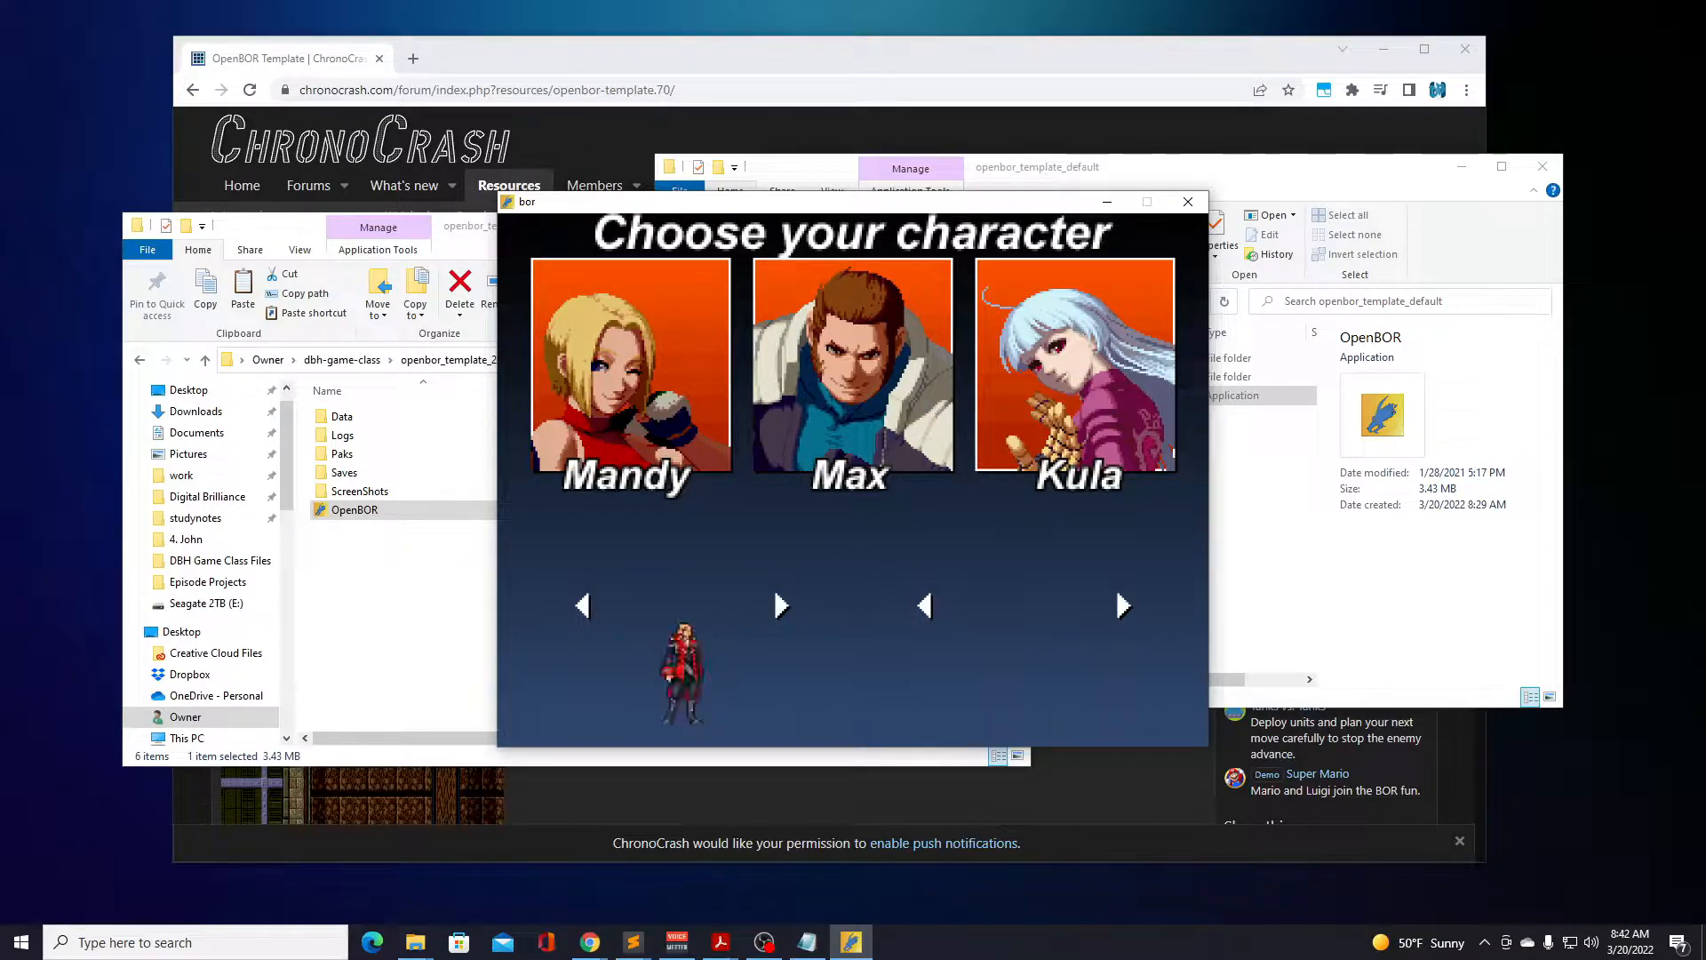
pyautogui.press('Right')
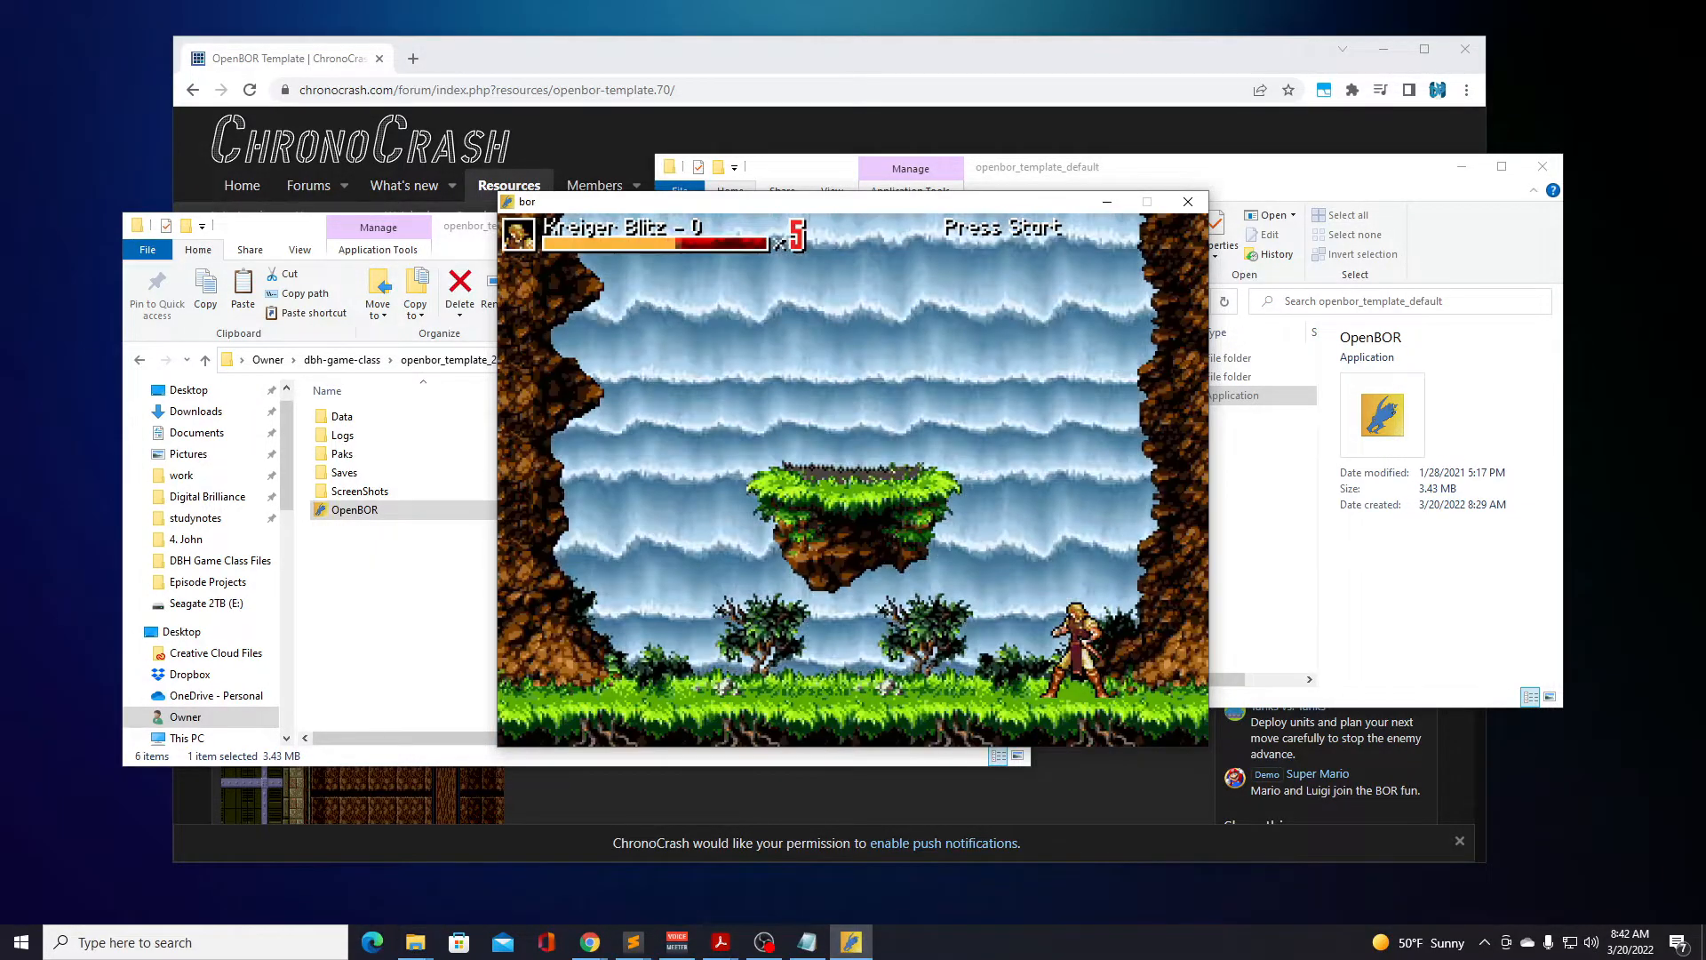
# Move Kreiger Blitz left by jumping onto the floating grass platform and across to the ledge on the rock wall.
pyautogui.press('Left')
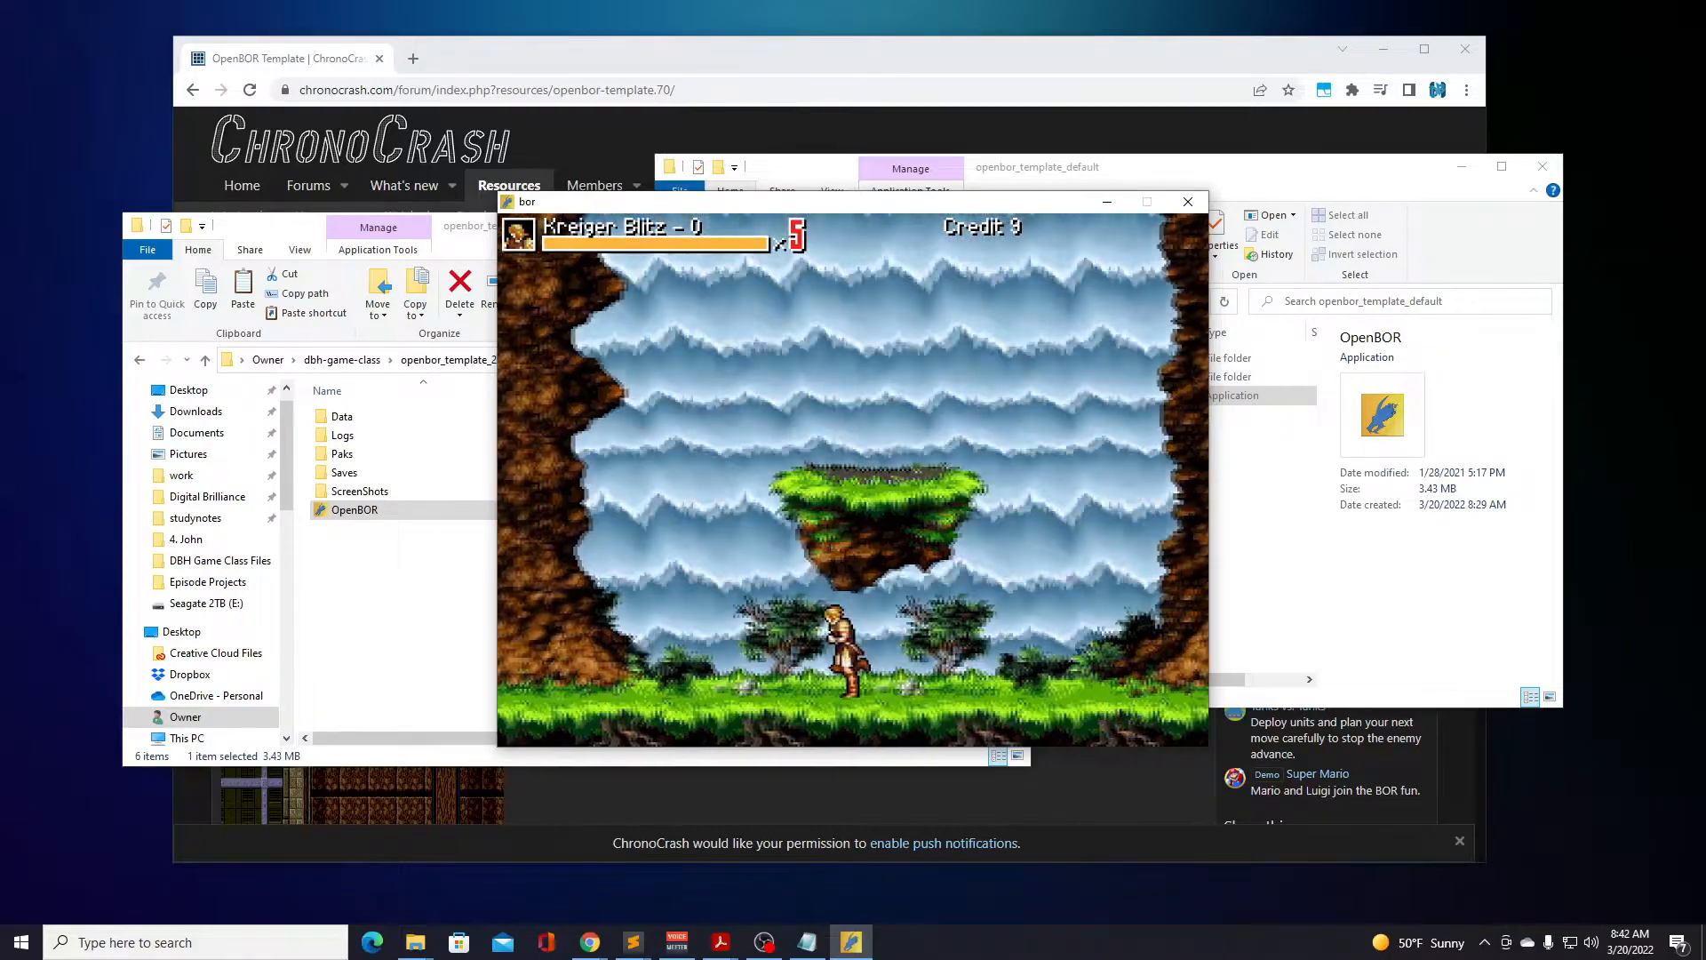
pyautogui.press('Right')
pyautogui.press('d')
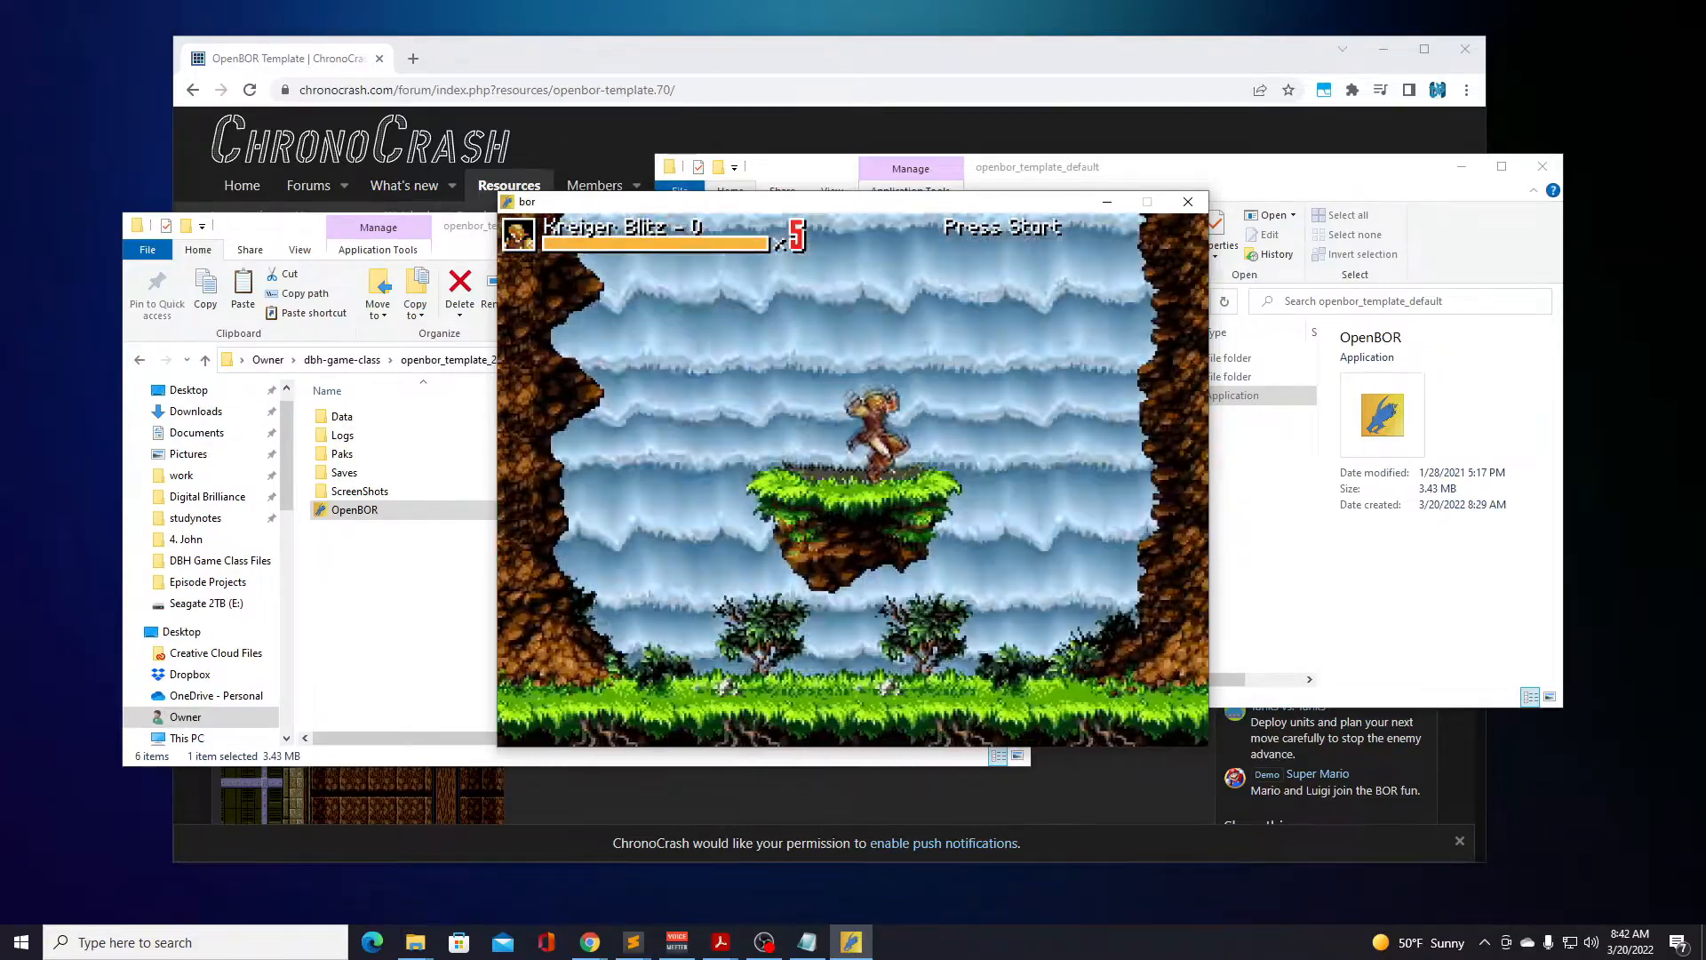
pyautogui.press('d')
pyautogui.press('Left')
pyautogui.press('d')
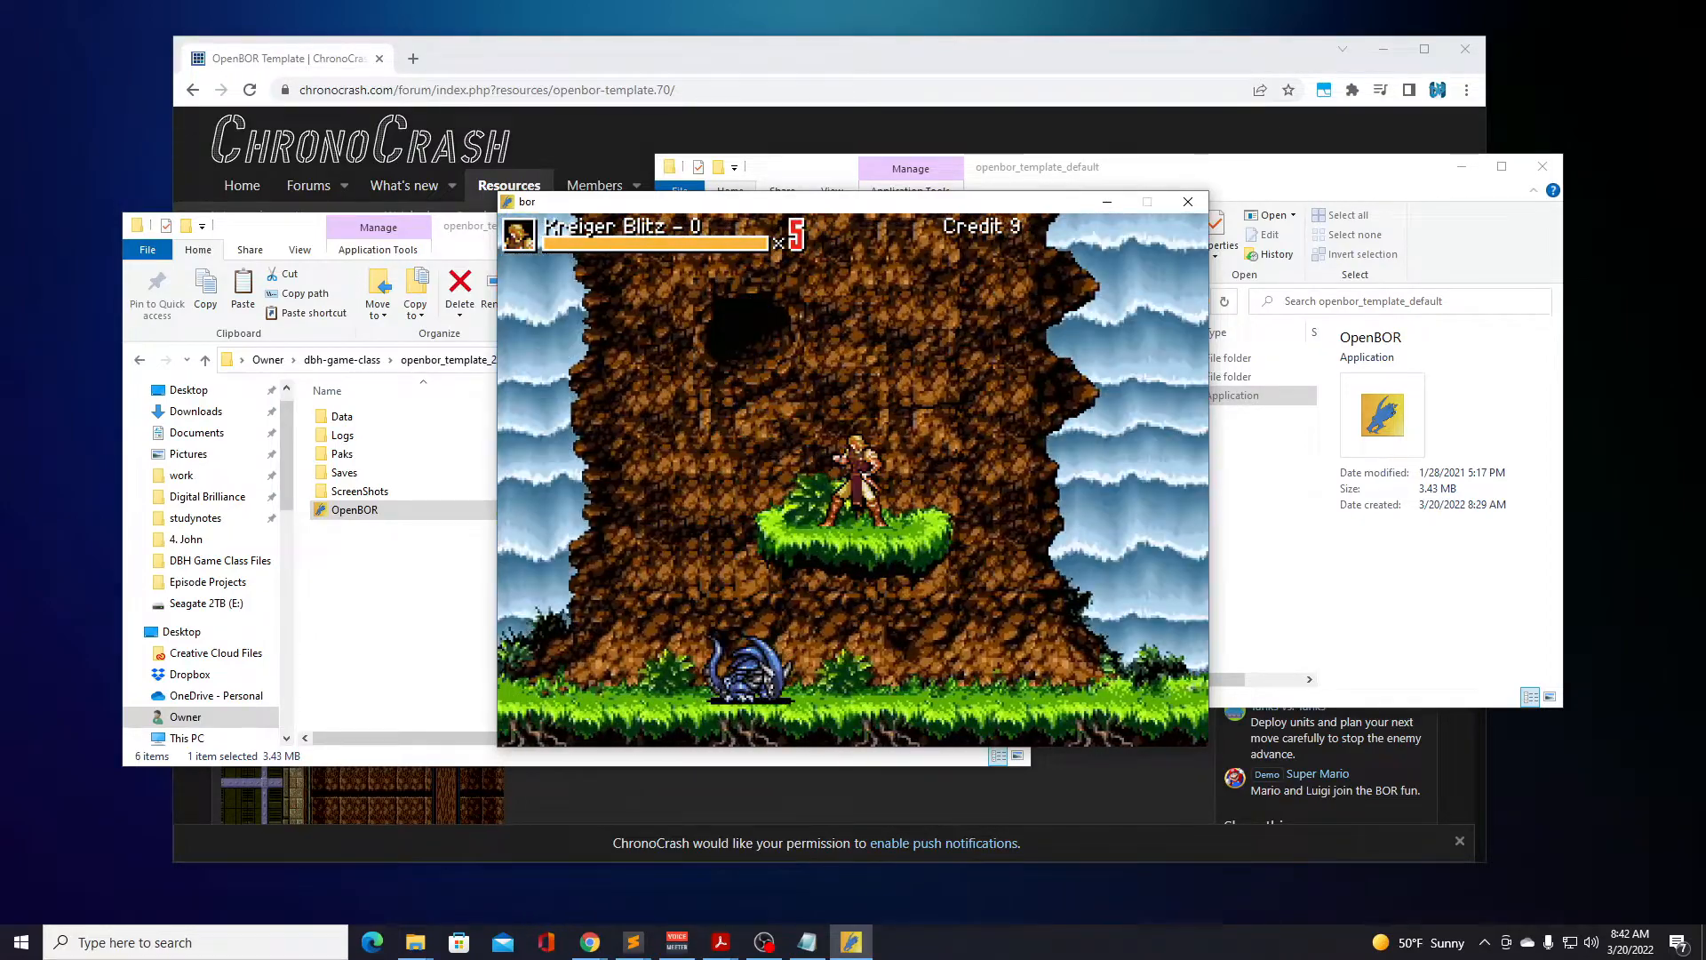
# Explore the area left of the rock wall with Kreiger Blitz, attacking and jumping over the gap, and return to the ground by the wall.
pyautogui.press('Left')
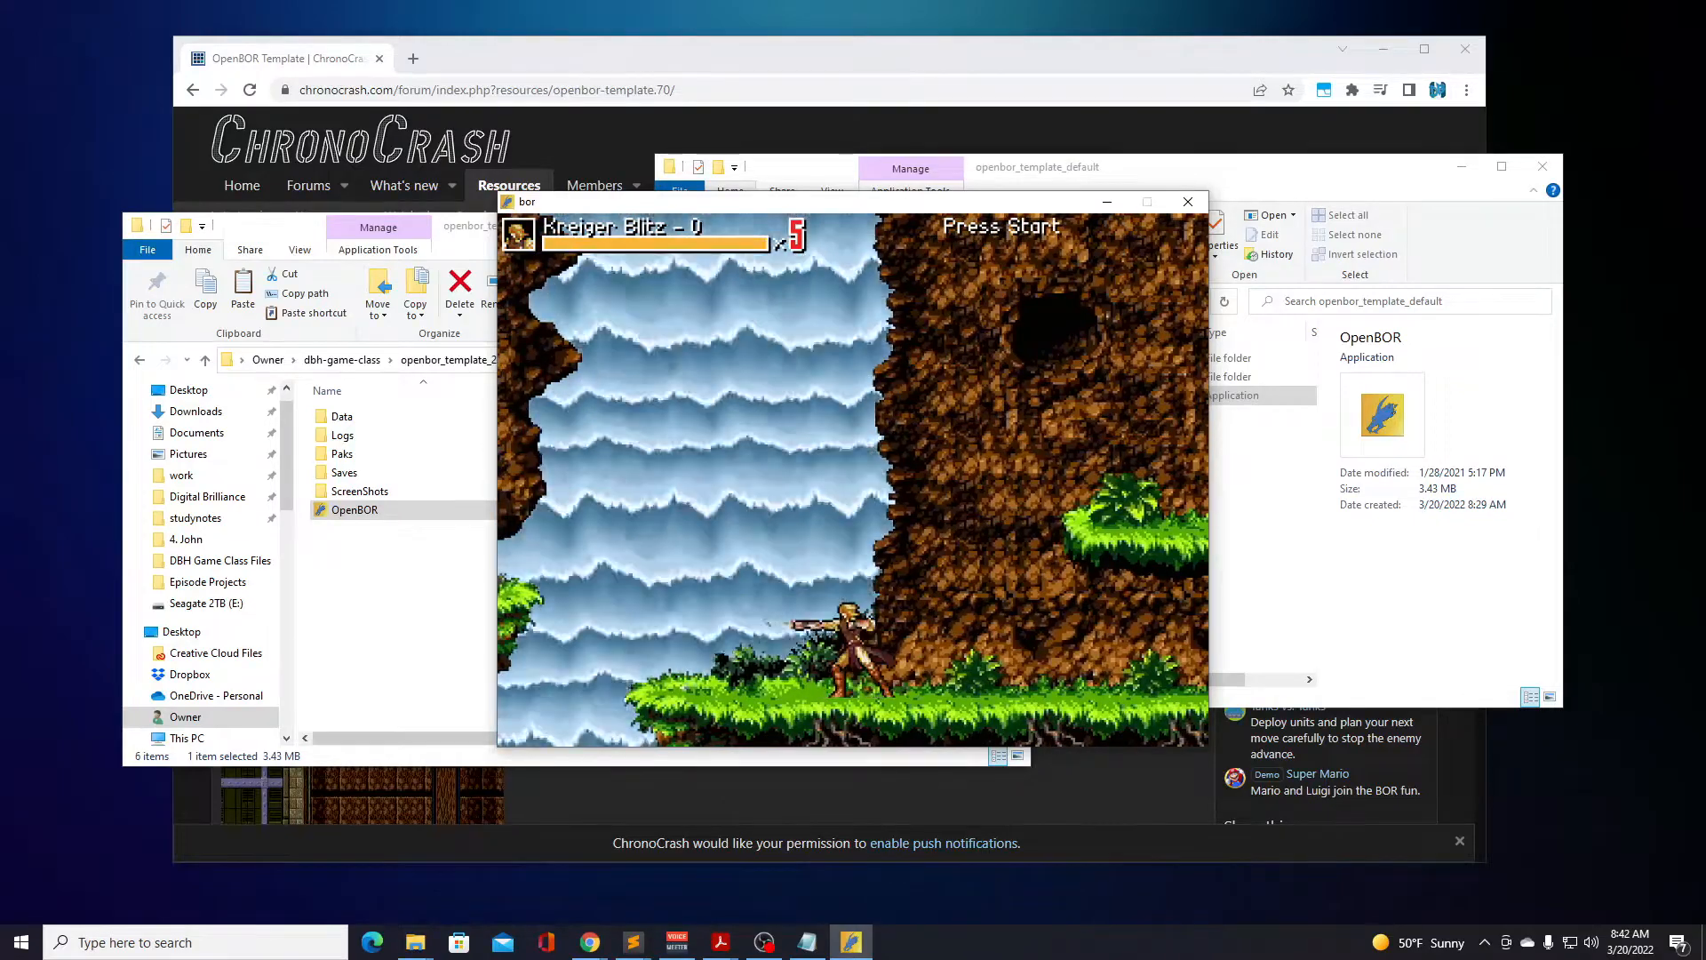
pyautogui.press('a')
pyautogui.press('Right')
pyautogui.press('d')
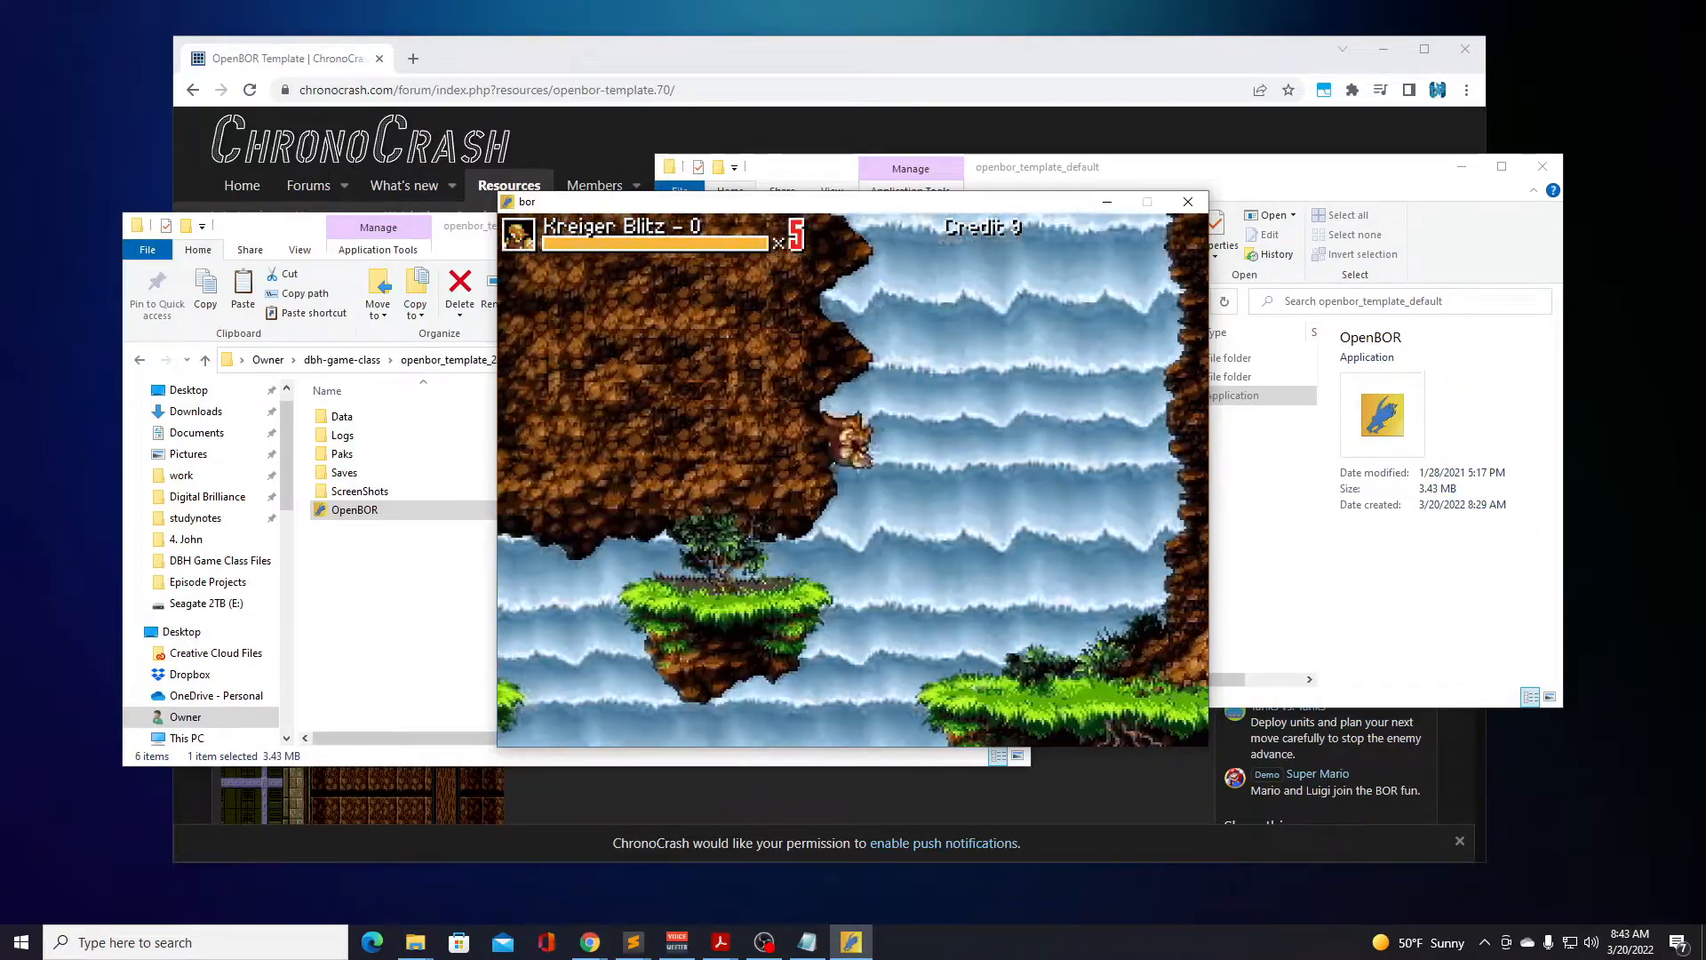
pyautogui.press('Left')
pyautogui.press('Left')
pyautogui.press('d')
pyautogui.press('Right')
pyautogui.press('d')
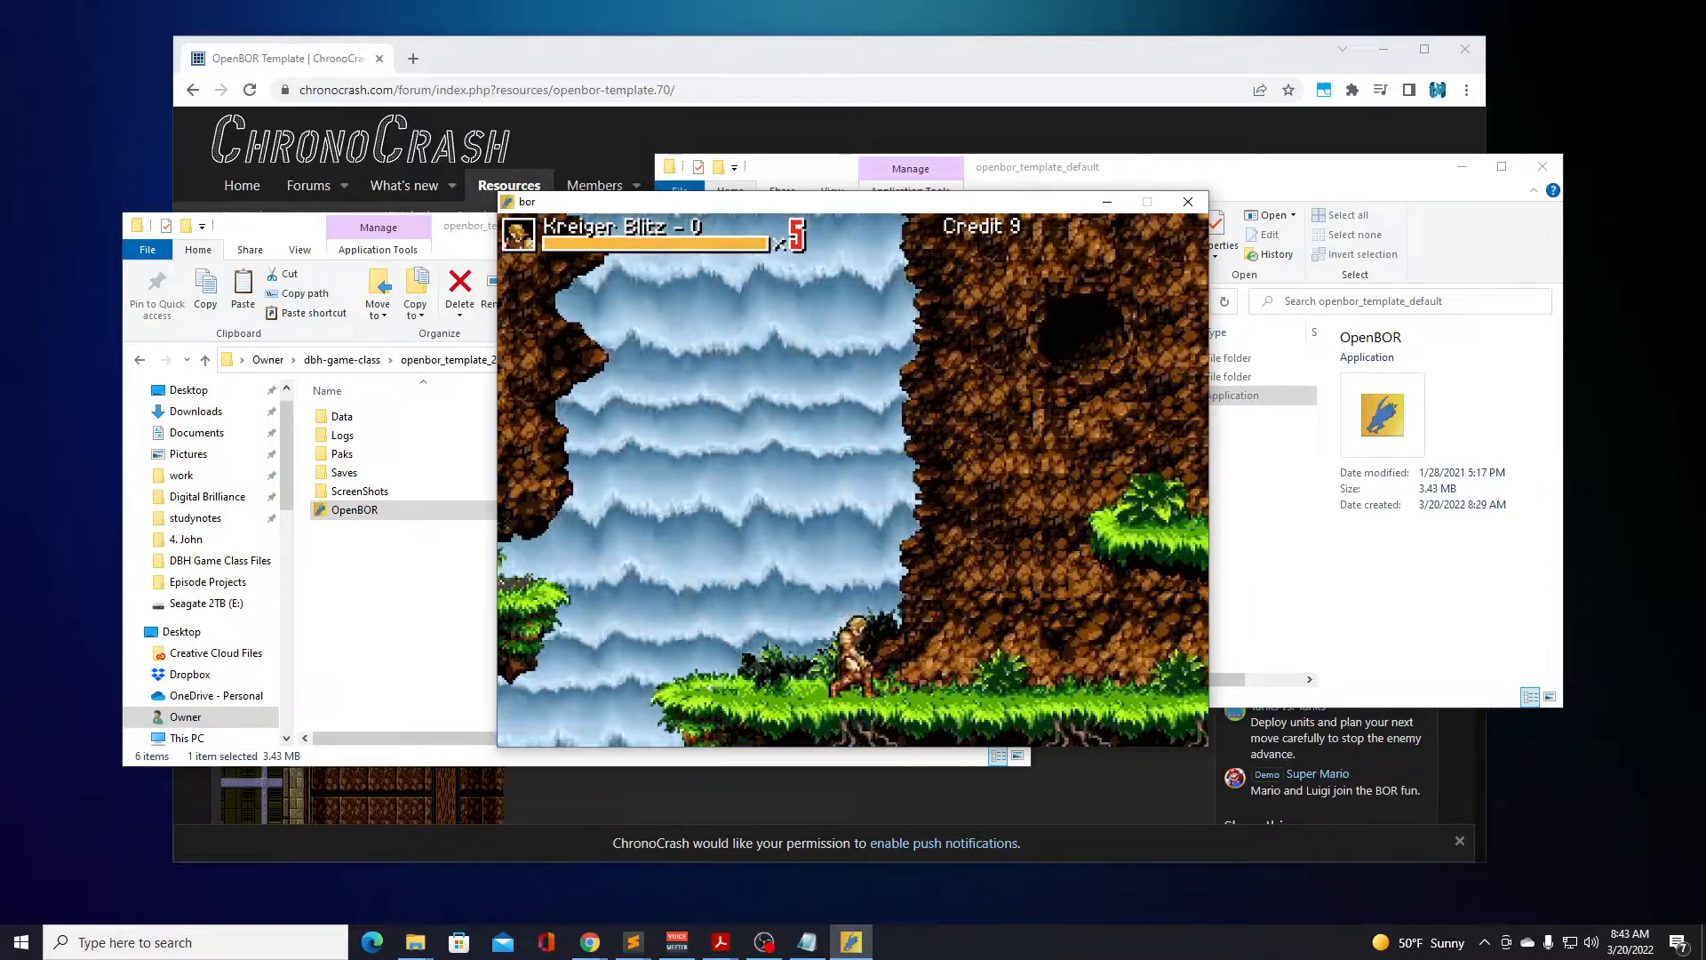
# Take Kreiger Blitz back over the rock ledge to the level's right edge, jumping against the blue creature on the way.
pyautogui.press('Right')
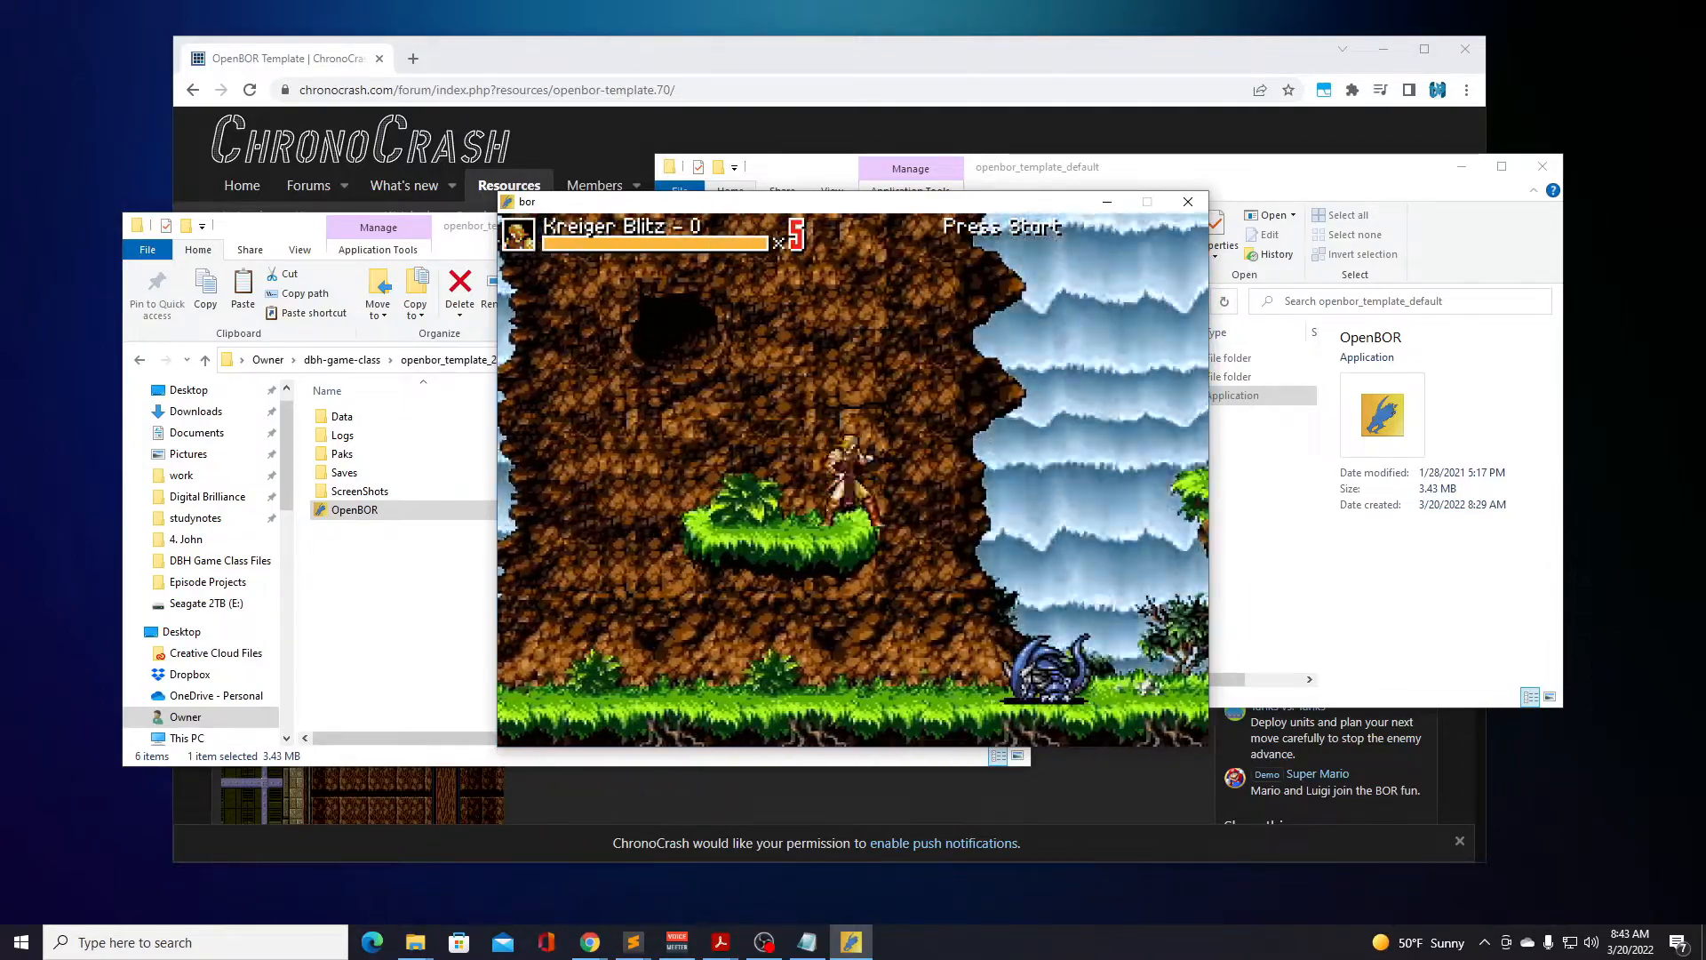
pyautogui.press('Right')
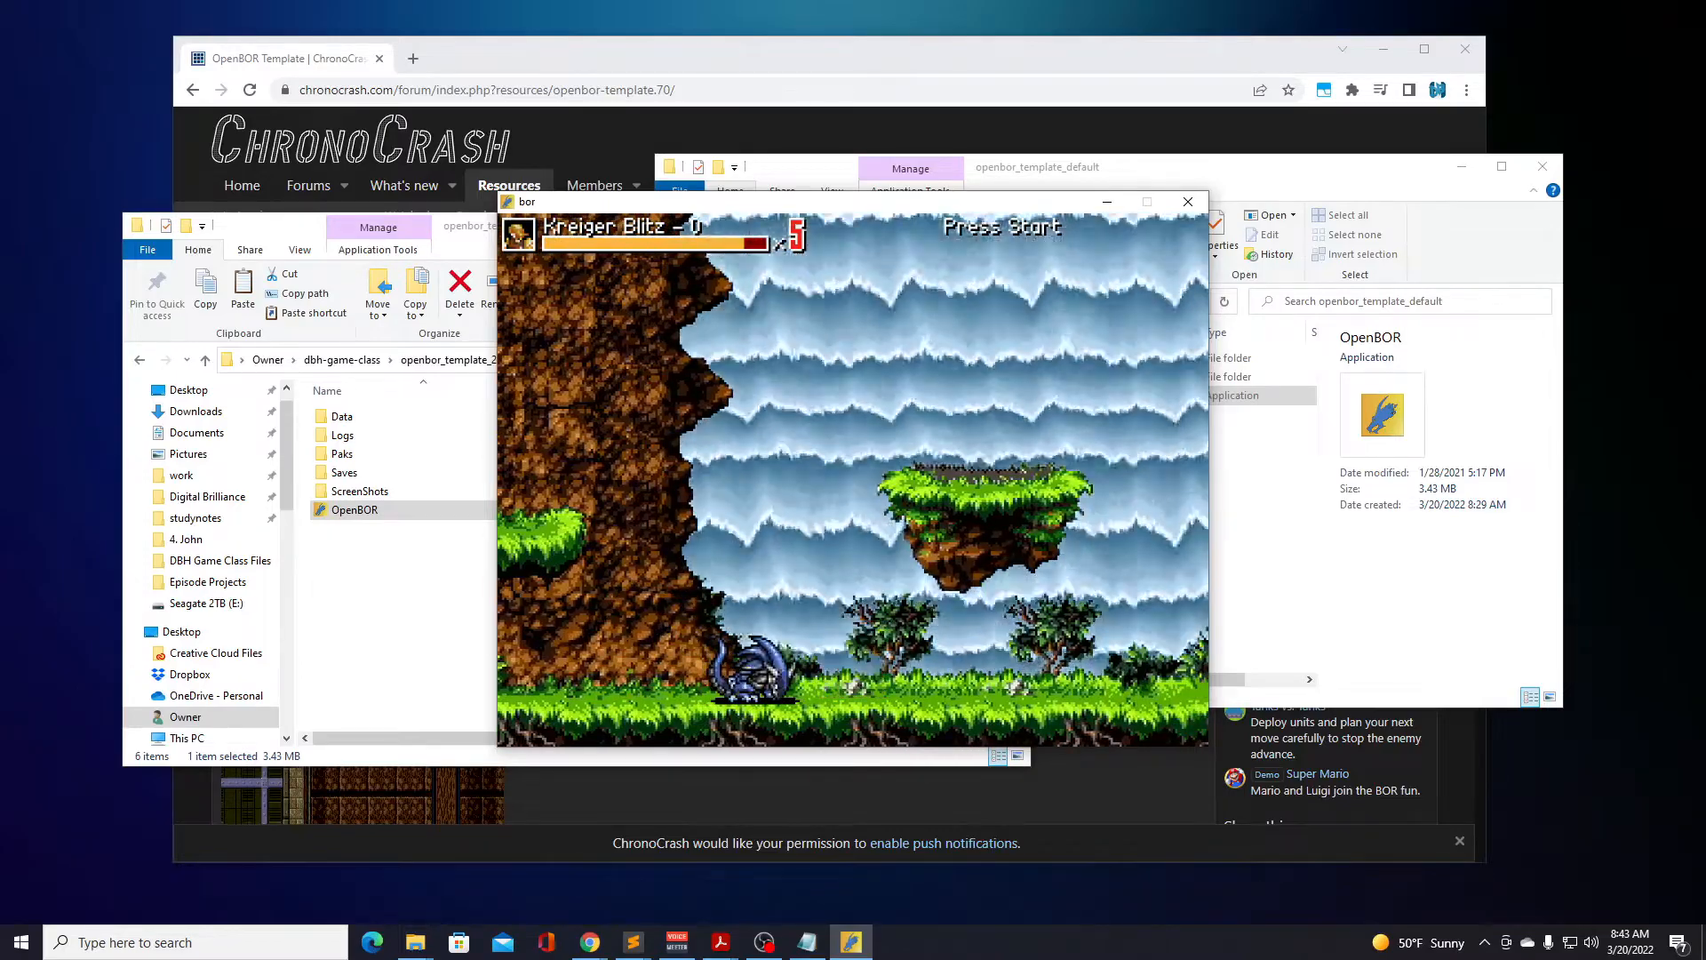
pyautogui.press('d')
pyautogui.press('Right')
pyautogui.press('d')
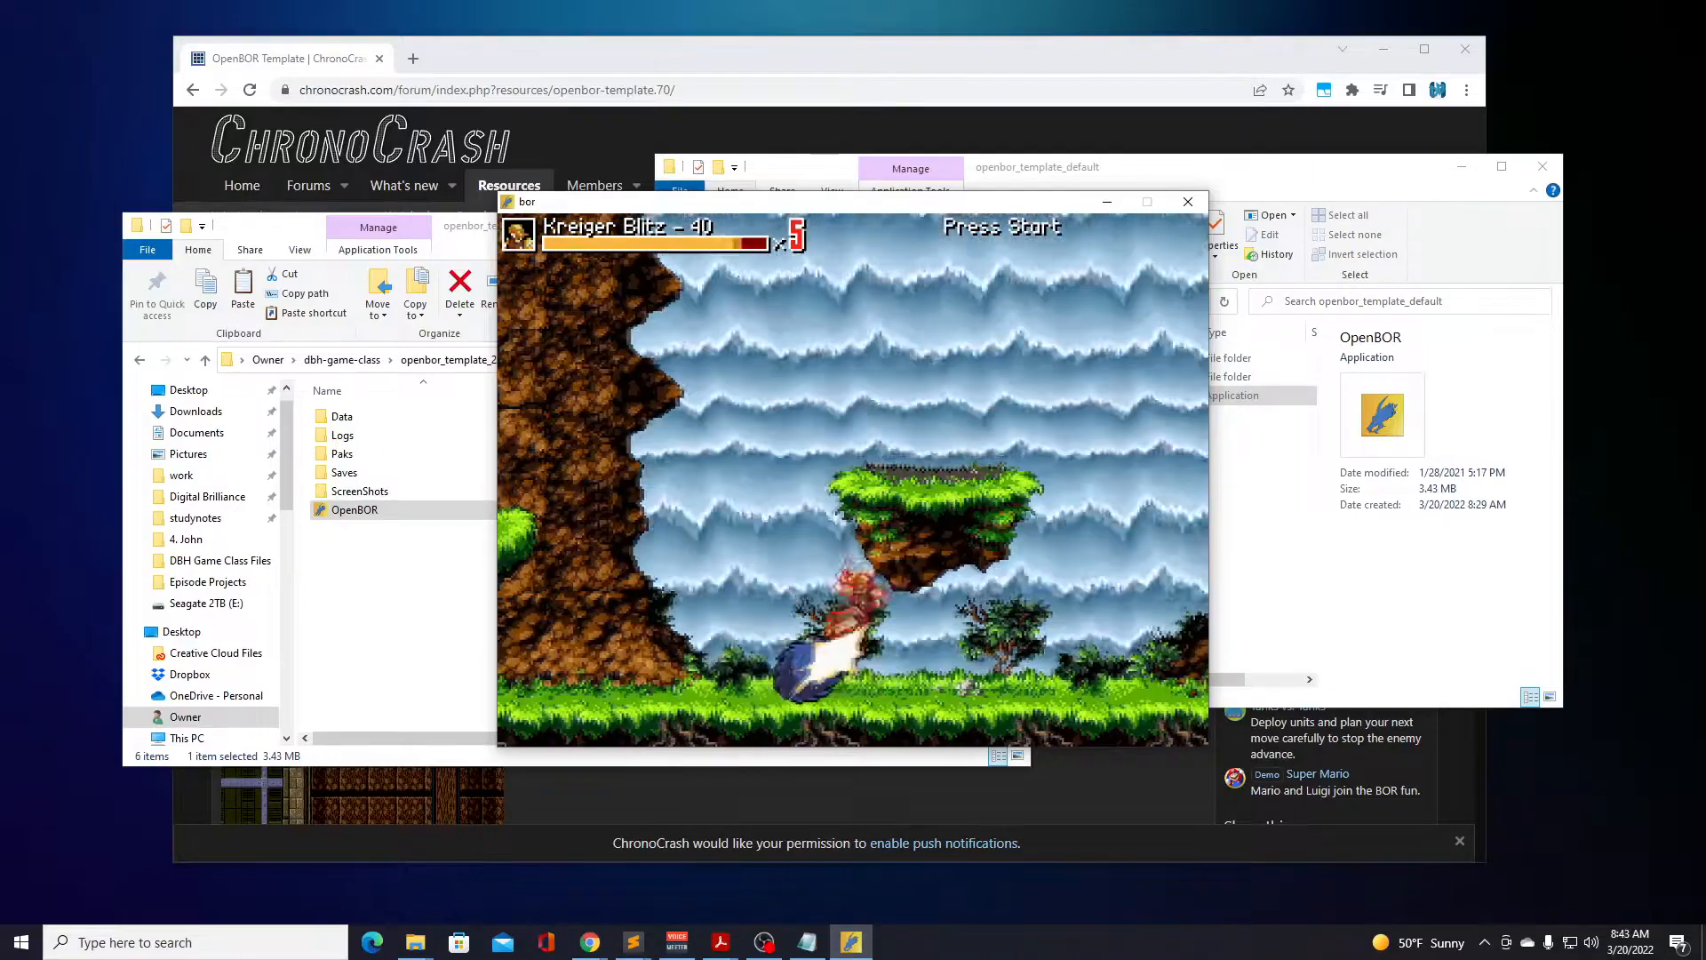
pyautogui.press('d')
pyautogui.press('Right')
pyautogui.press('d')
# End the Kreiger Blitz game from the pause screen and close the game window.
pyautogui.press('Return')
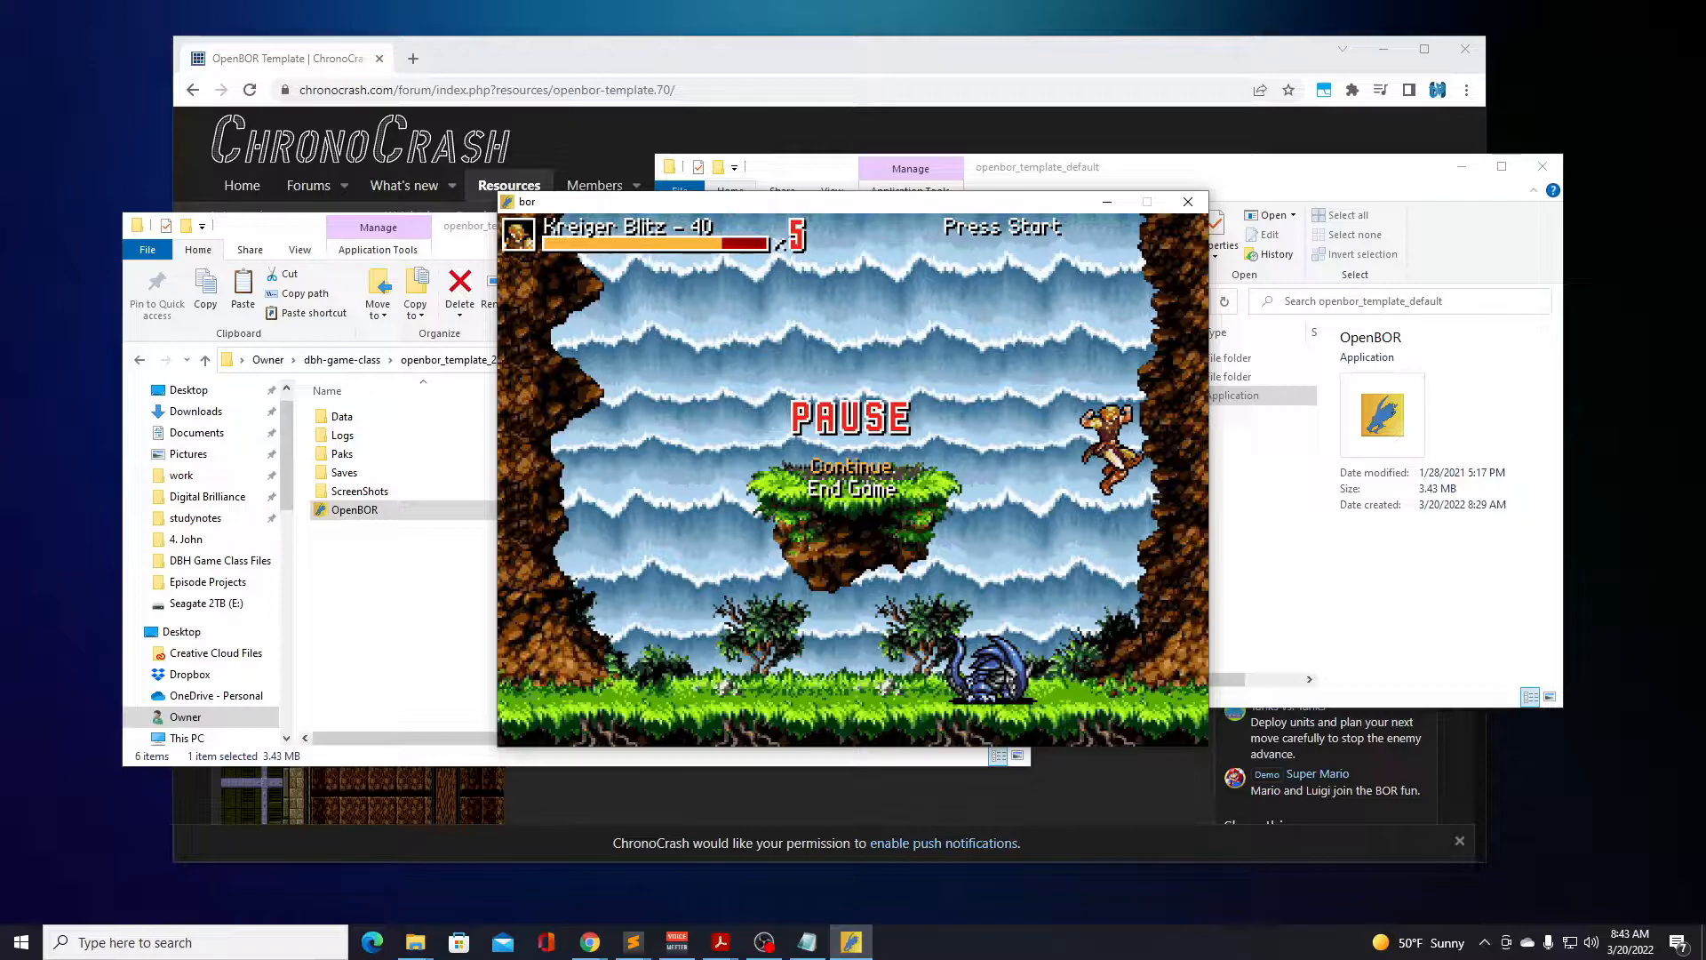
pyautogui.press('Down')
pyautogui.press('Return')
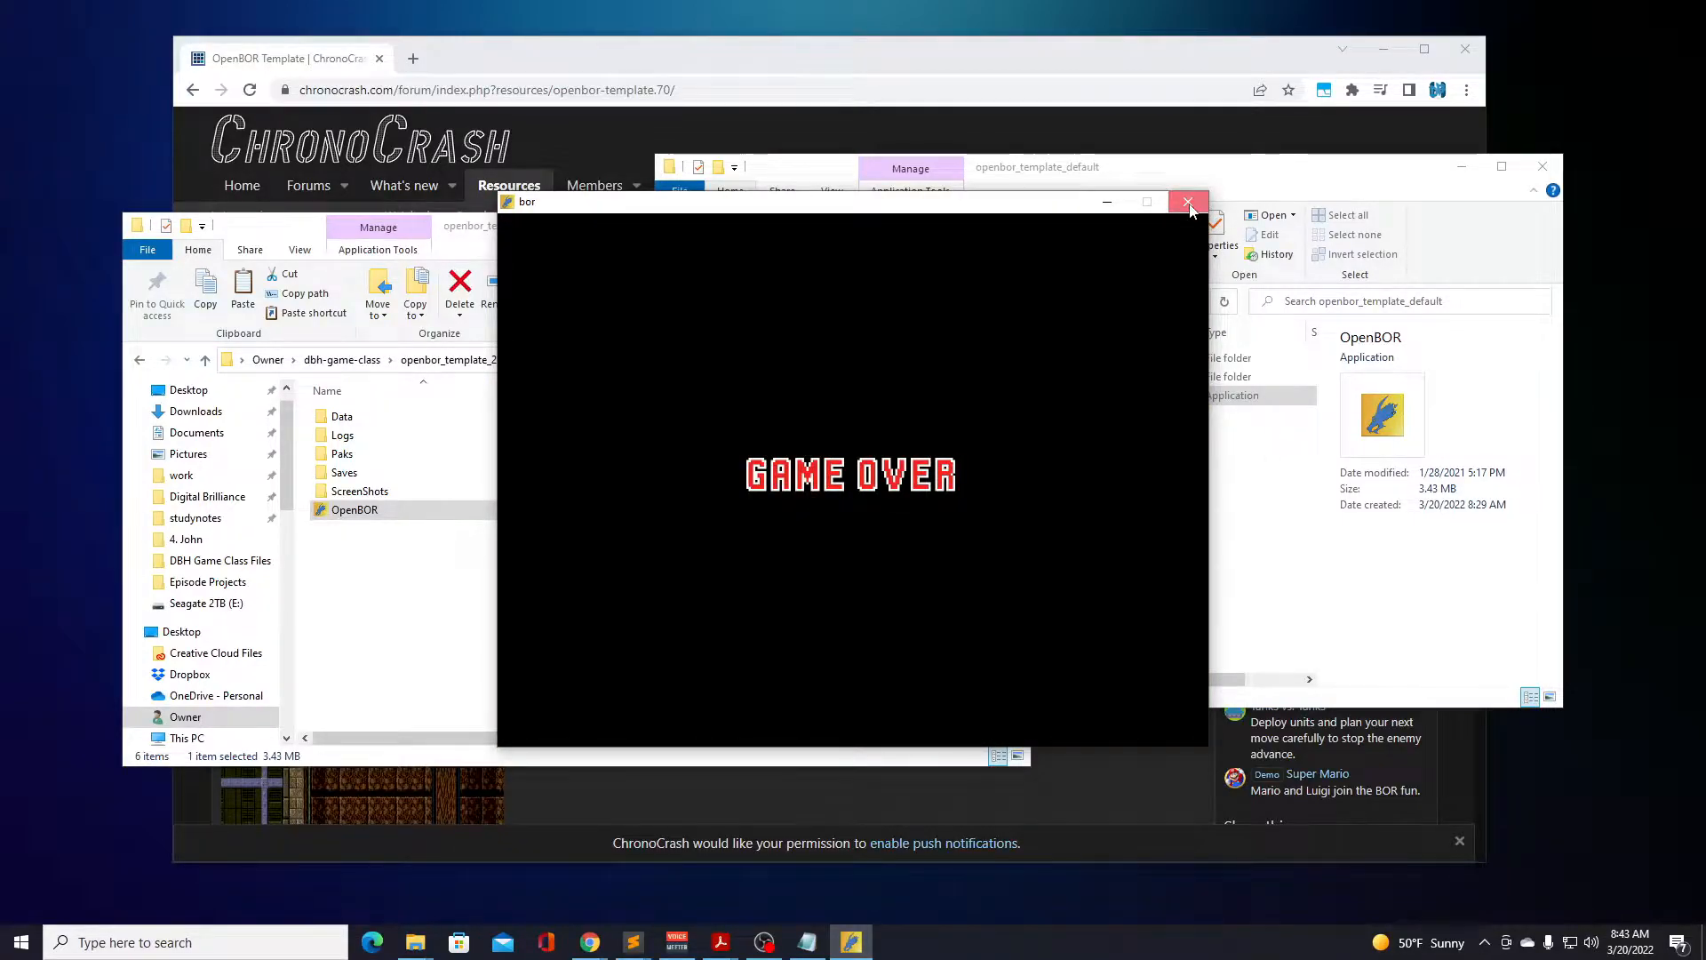
pyautogui.click(1188, 204)
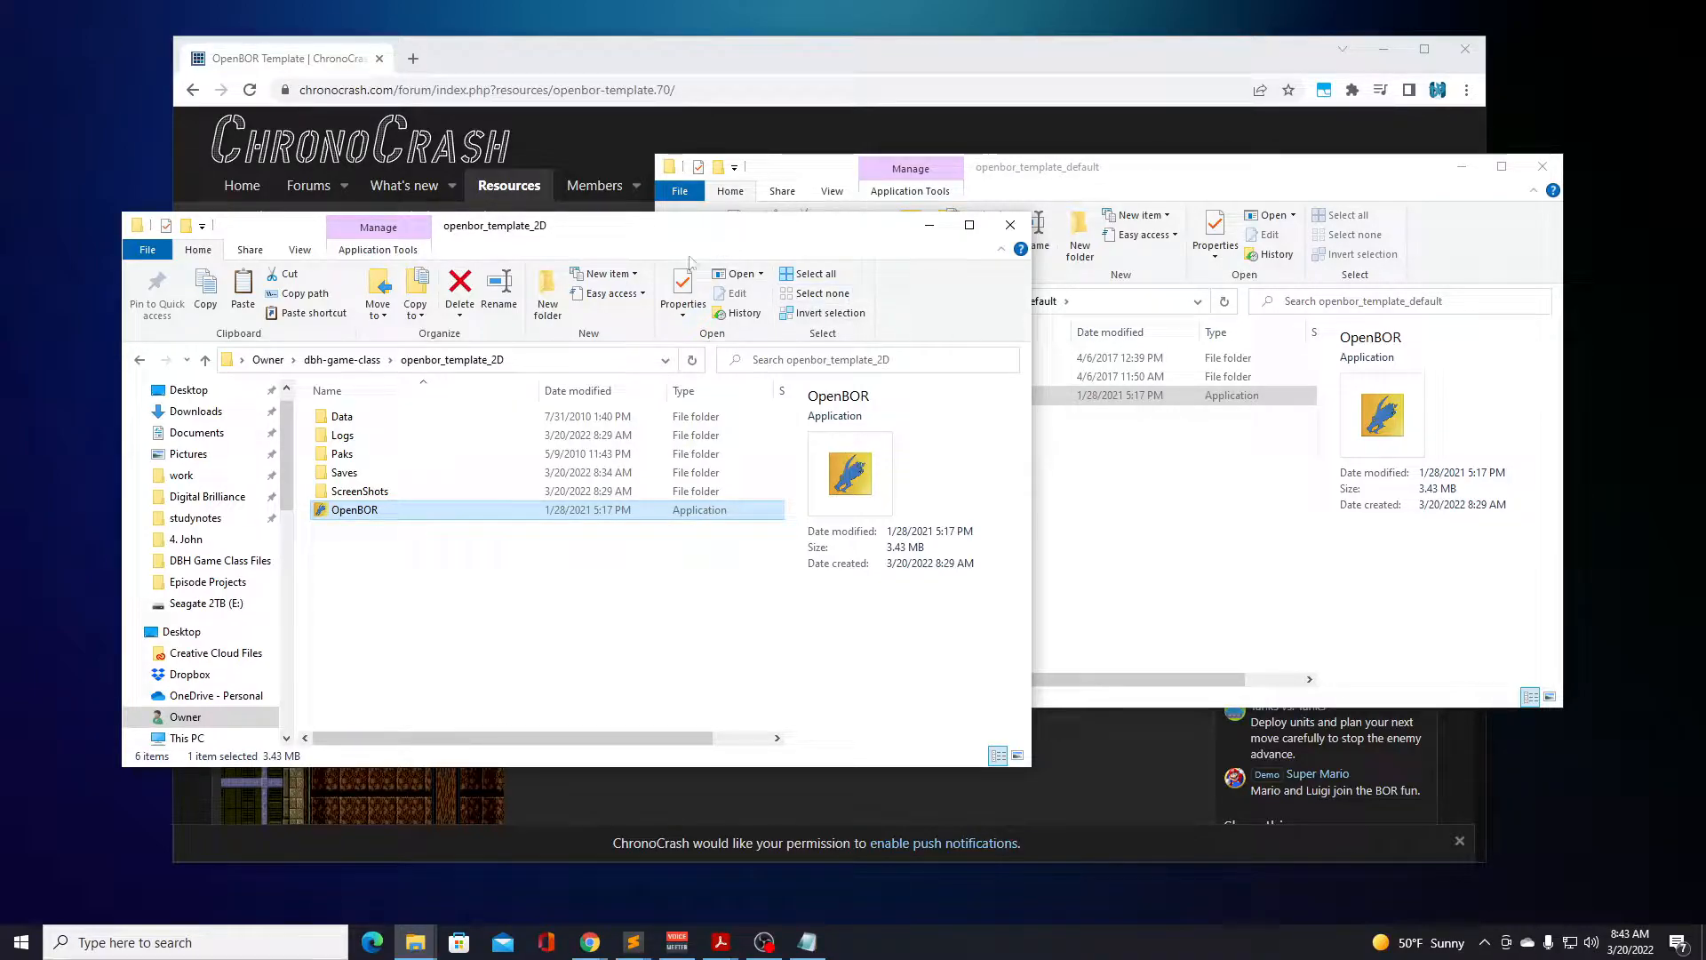
# Launch OpenBOR from the openbor_template_default folder and open the game's video options.
pyautogui.click(1066, 525)
pyautogui.click(886, 396)
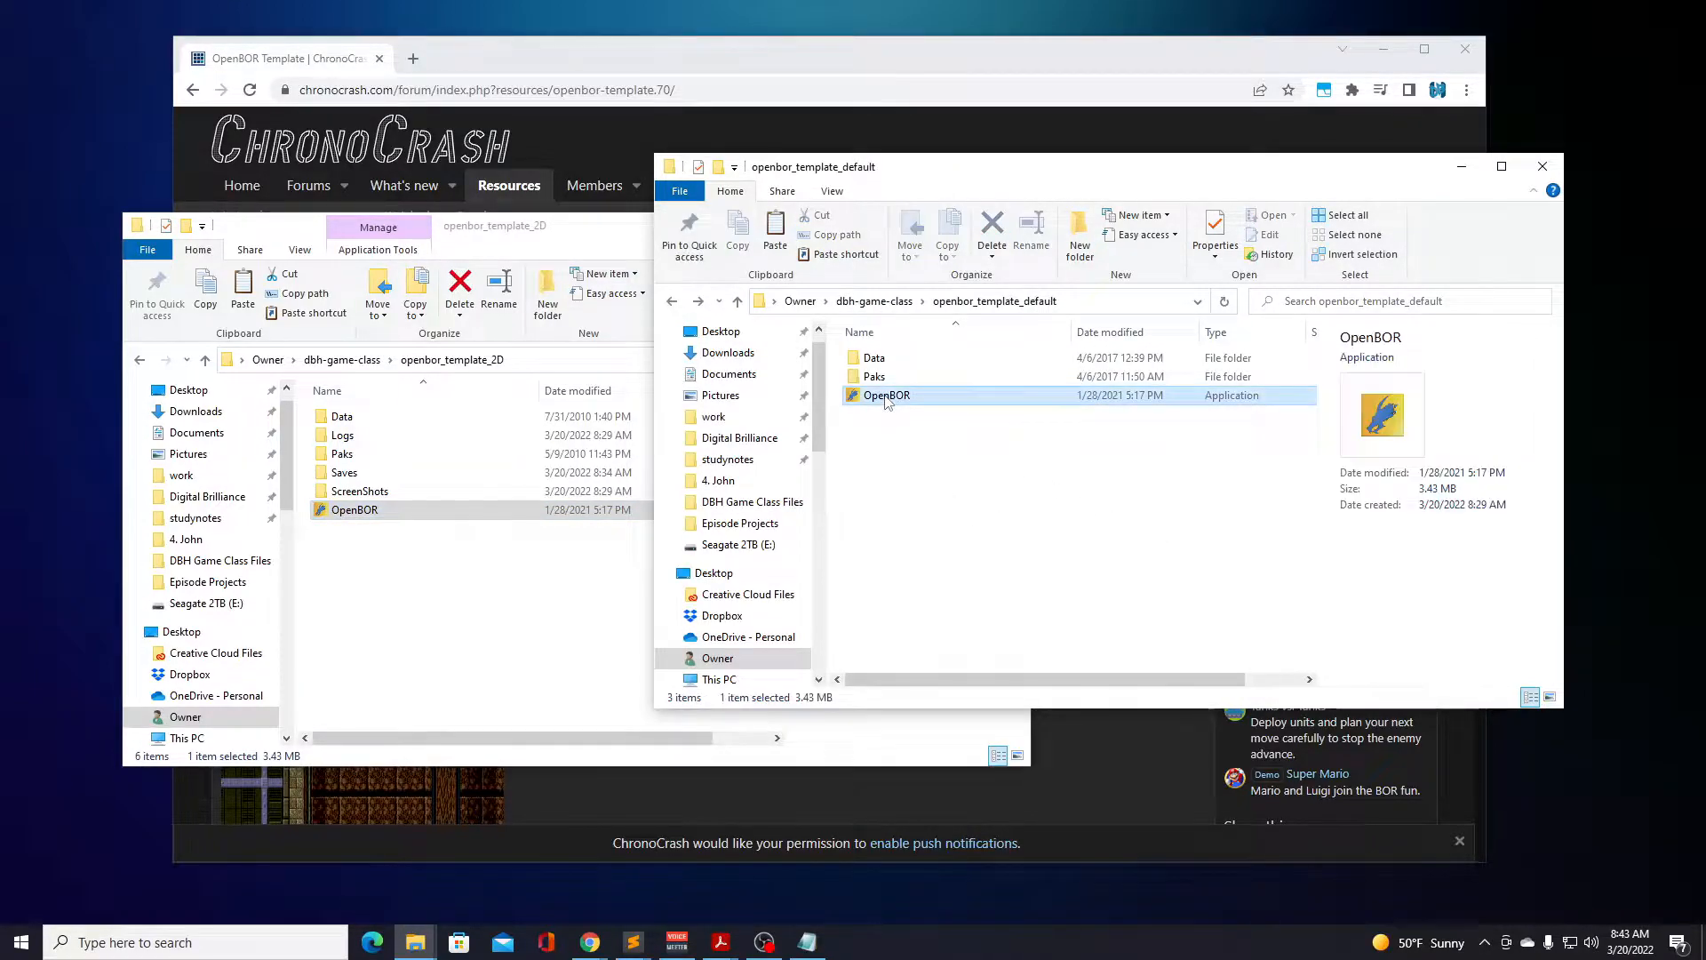
pyautogui.doubleClick(887, 396)
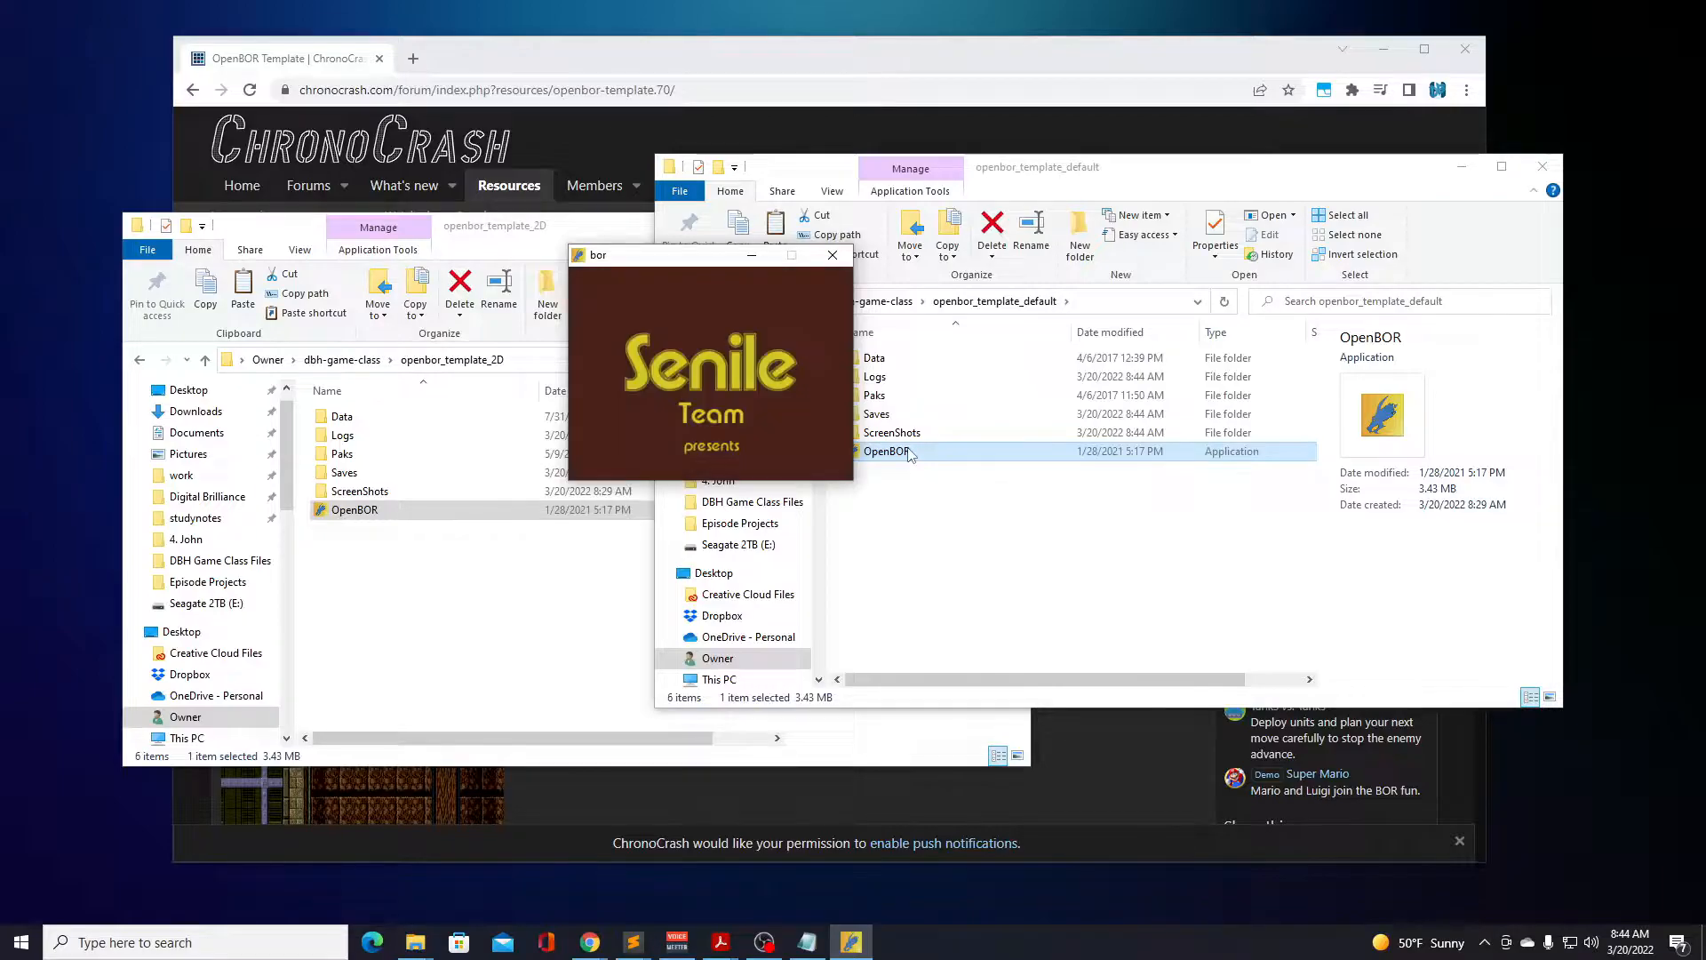
pyautogui.press('Down')
pyautogui.press('Return')
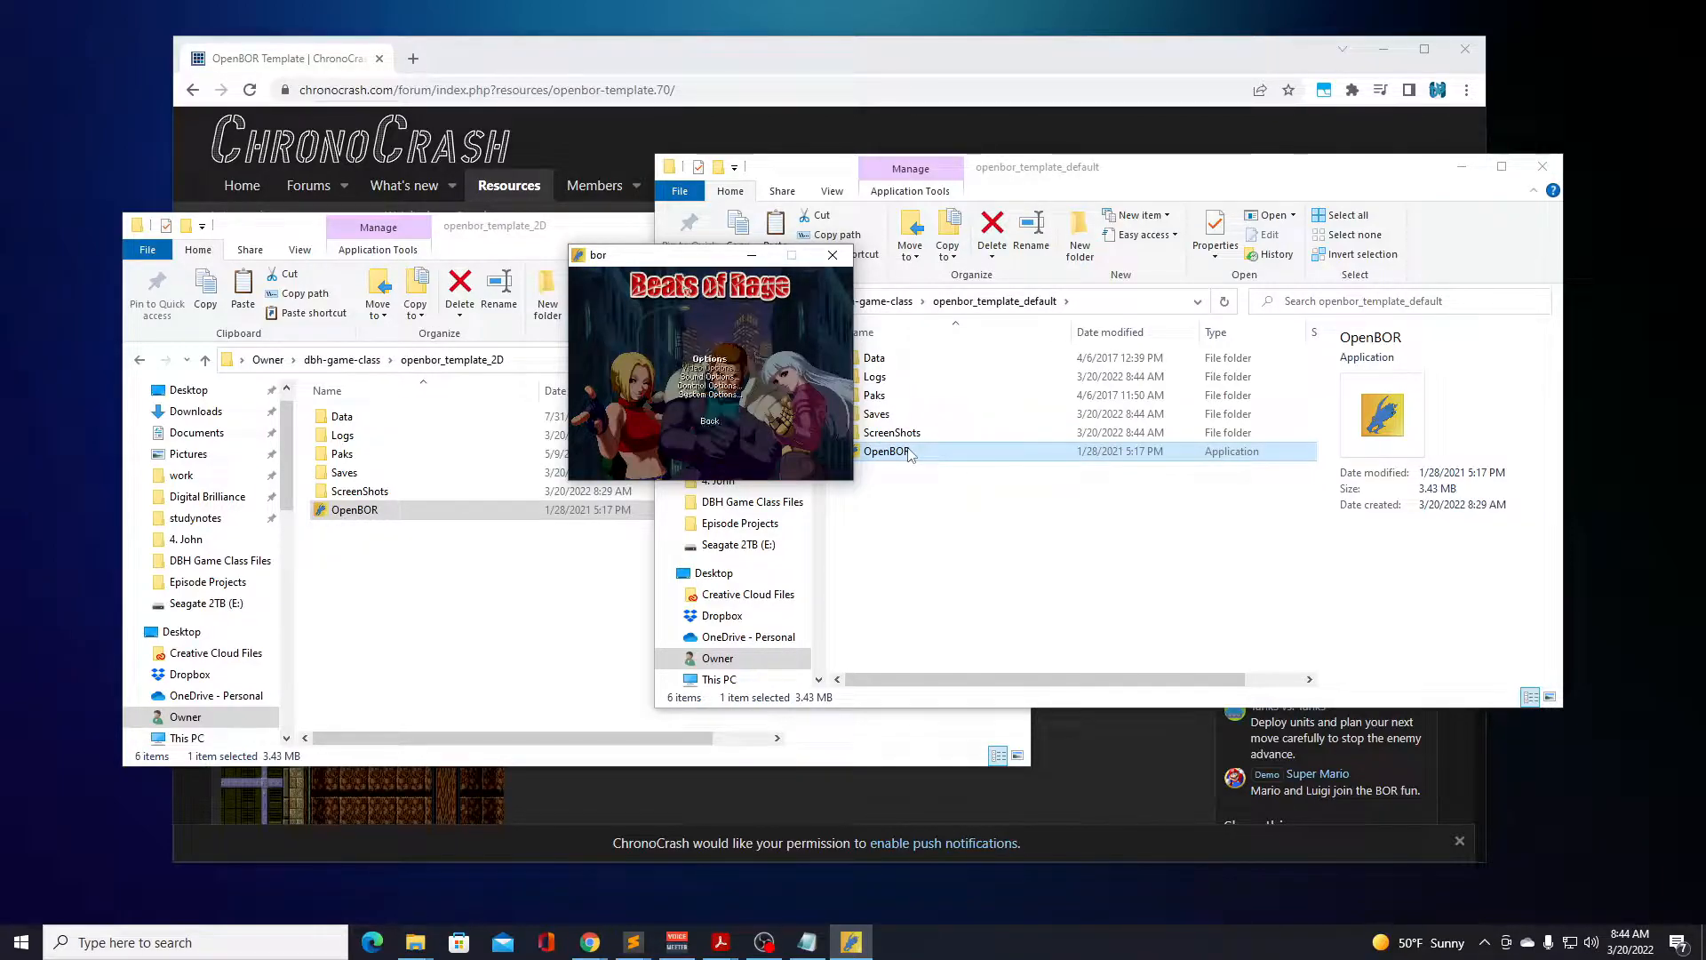
pyautogui.press('Return')
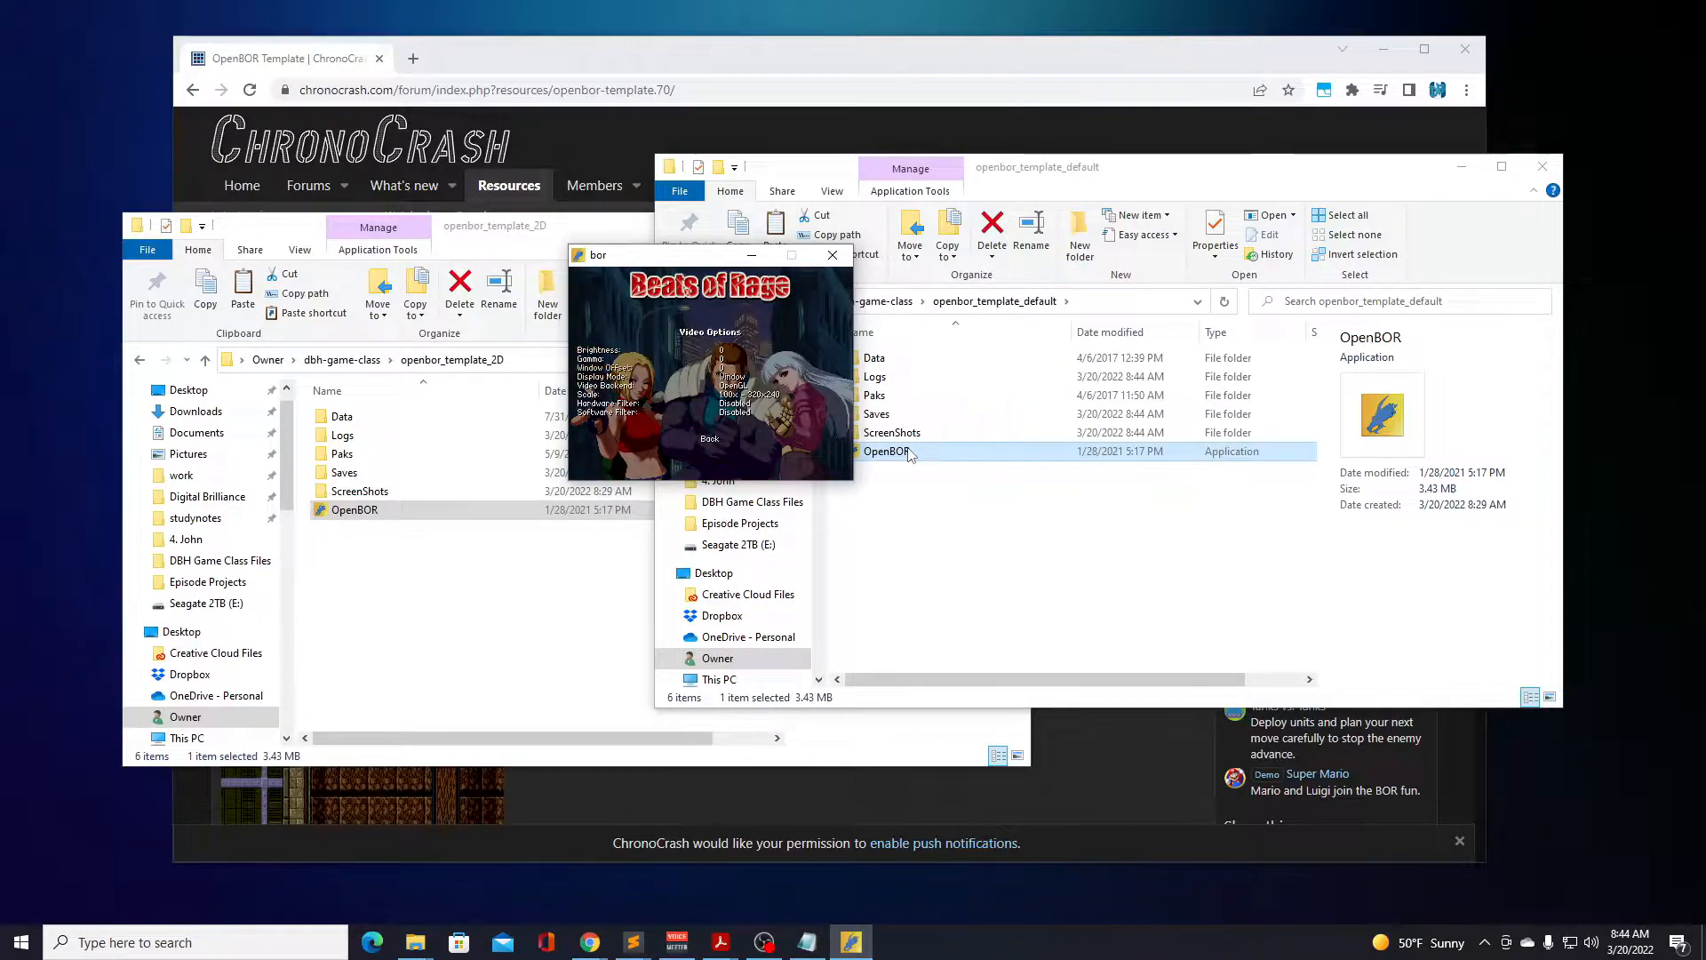
# Set the video scale to 2.50x - 800x600 and return to the main menu with Start Game selected.
pyautogui.press('Right')
pyautogui.press('Right')
pyautogui.press('Right')
pyautogui.press('Right')
pyautogui.press('Right')
pyautogui.press('Right')
pyautogui.press('Right')
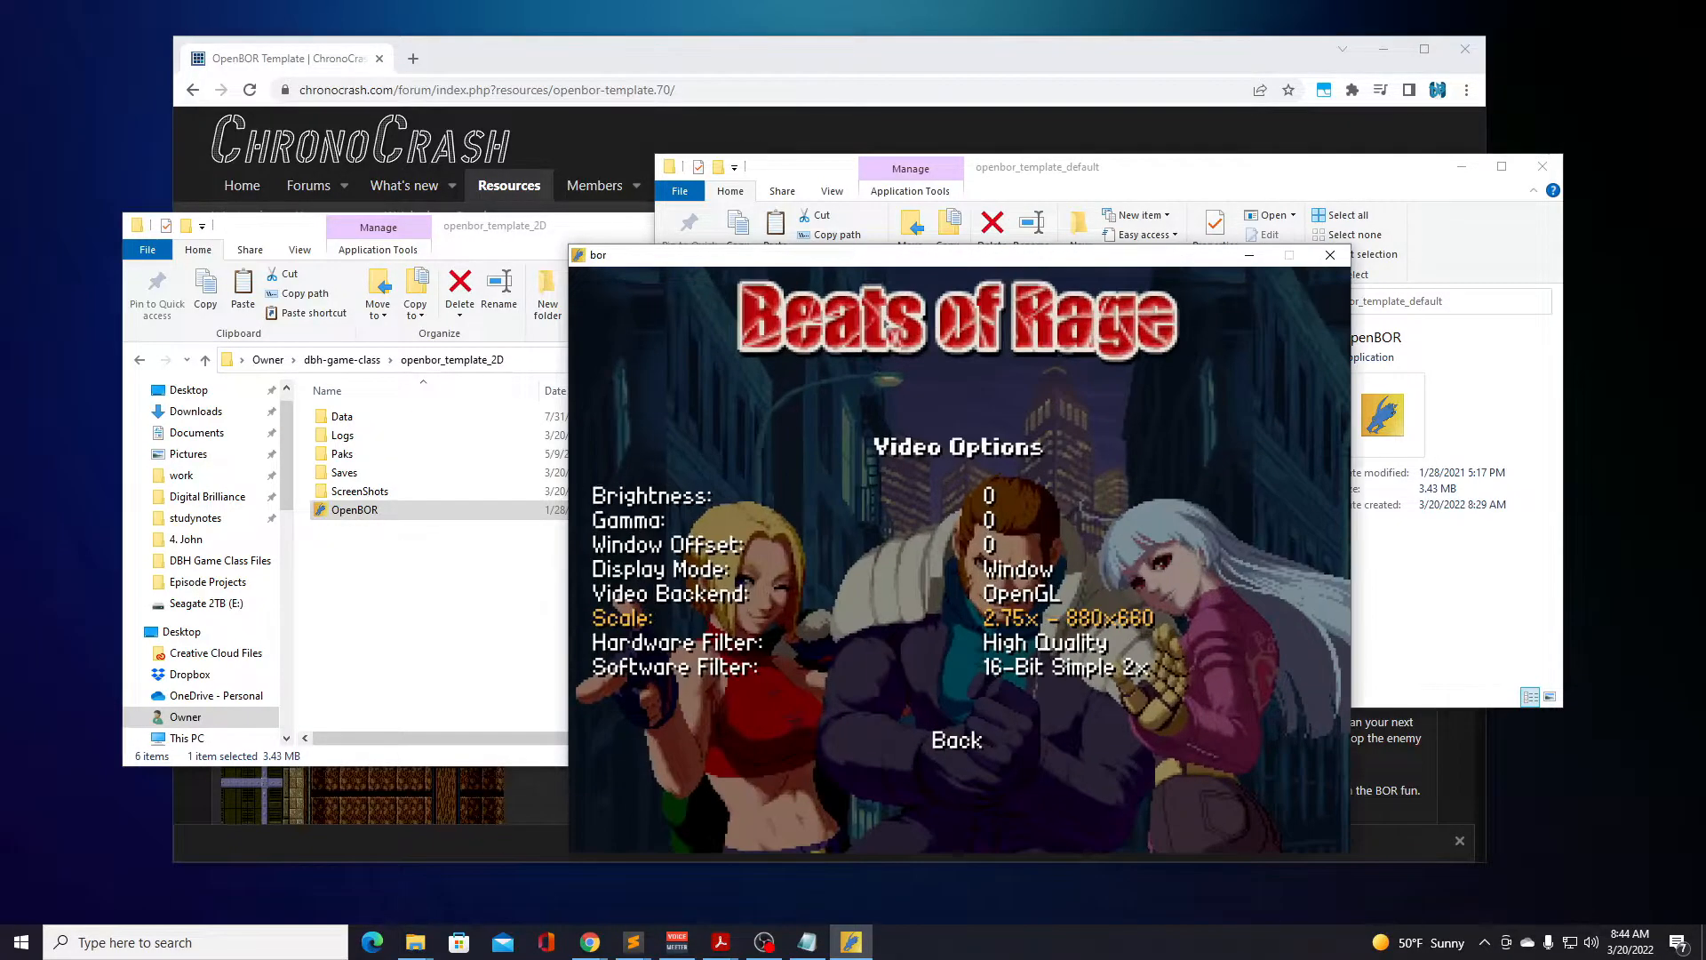
pyautogui.press('Left')
pyautogui.press('Down')
pyautogui.press('Down')
pyautogui.press('Down')
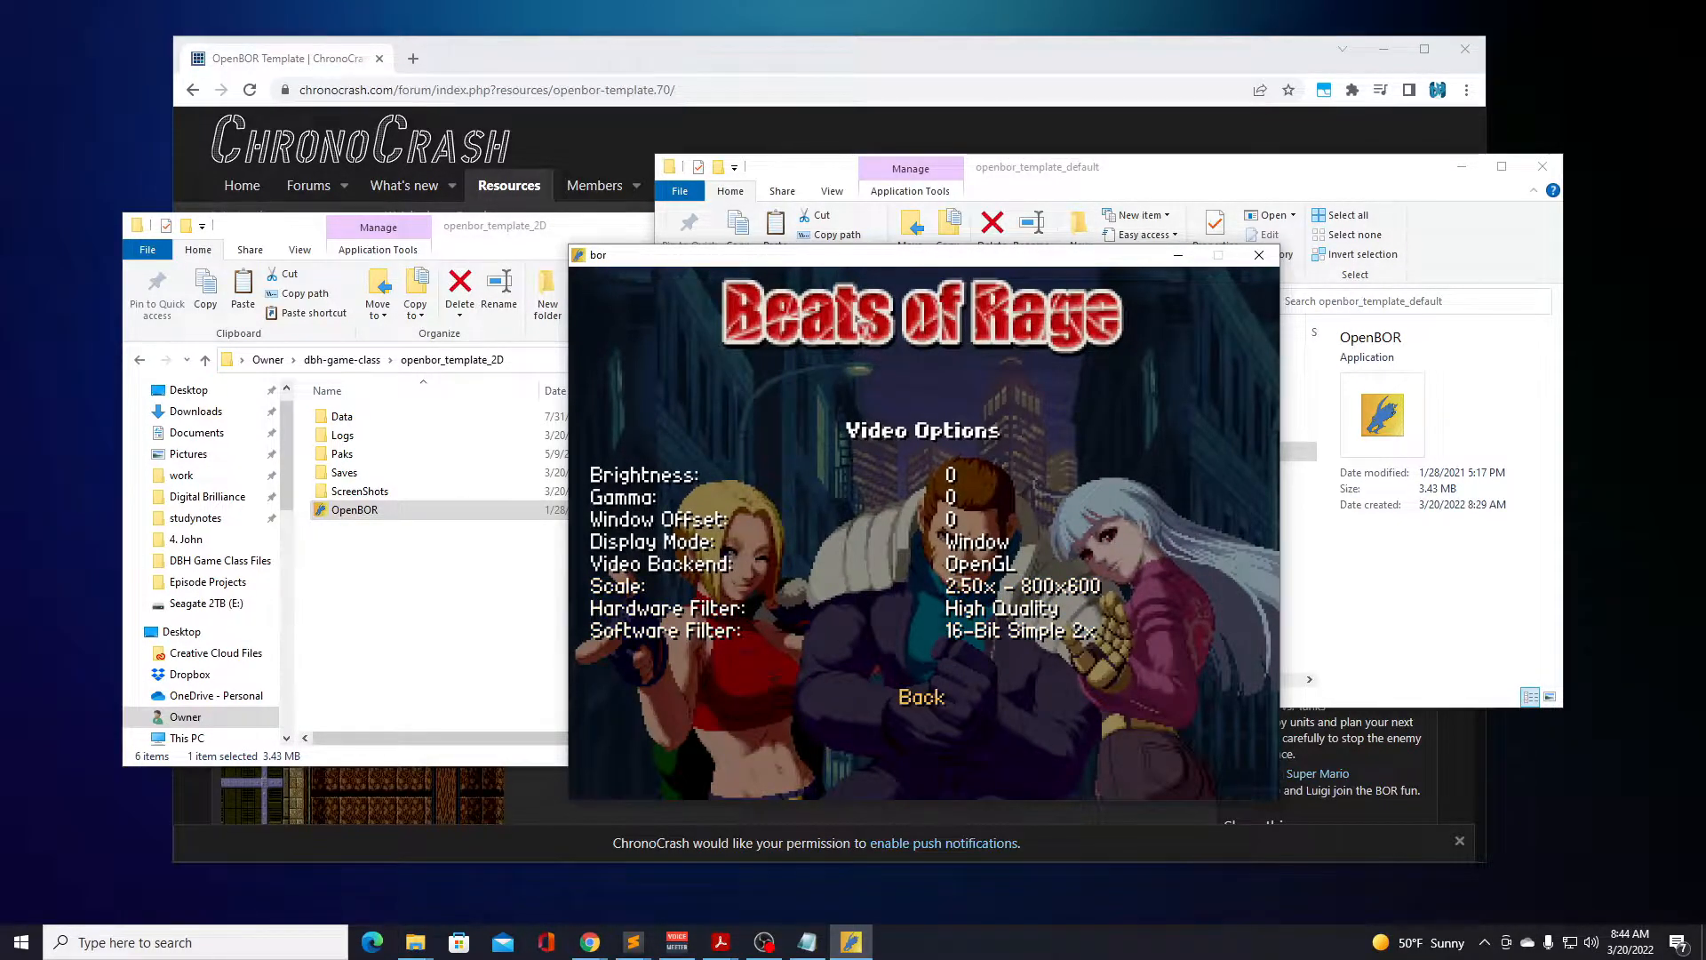
pyautogui.press('Return')
pyautogui.press('Up')
pyautogui.press('Return')
pyautogui.press('Up')
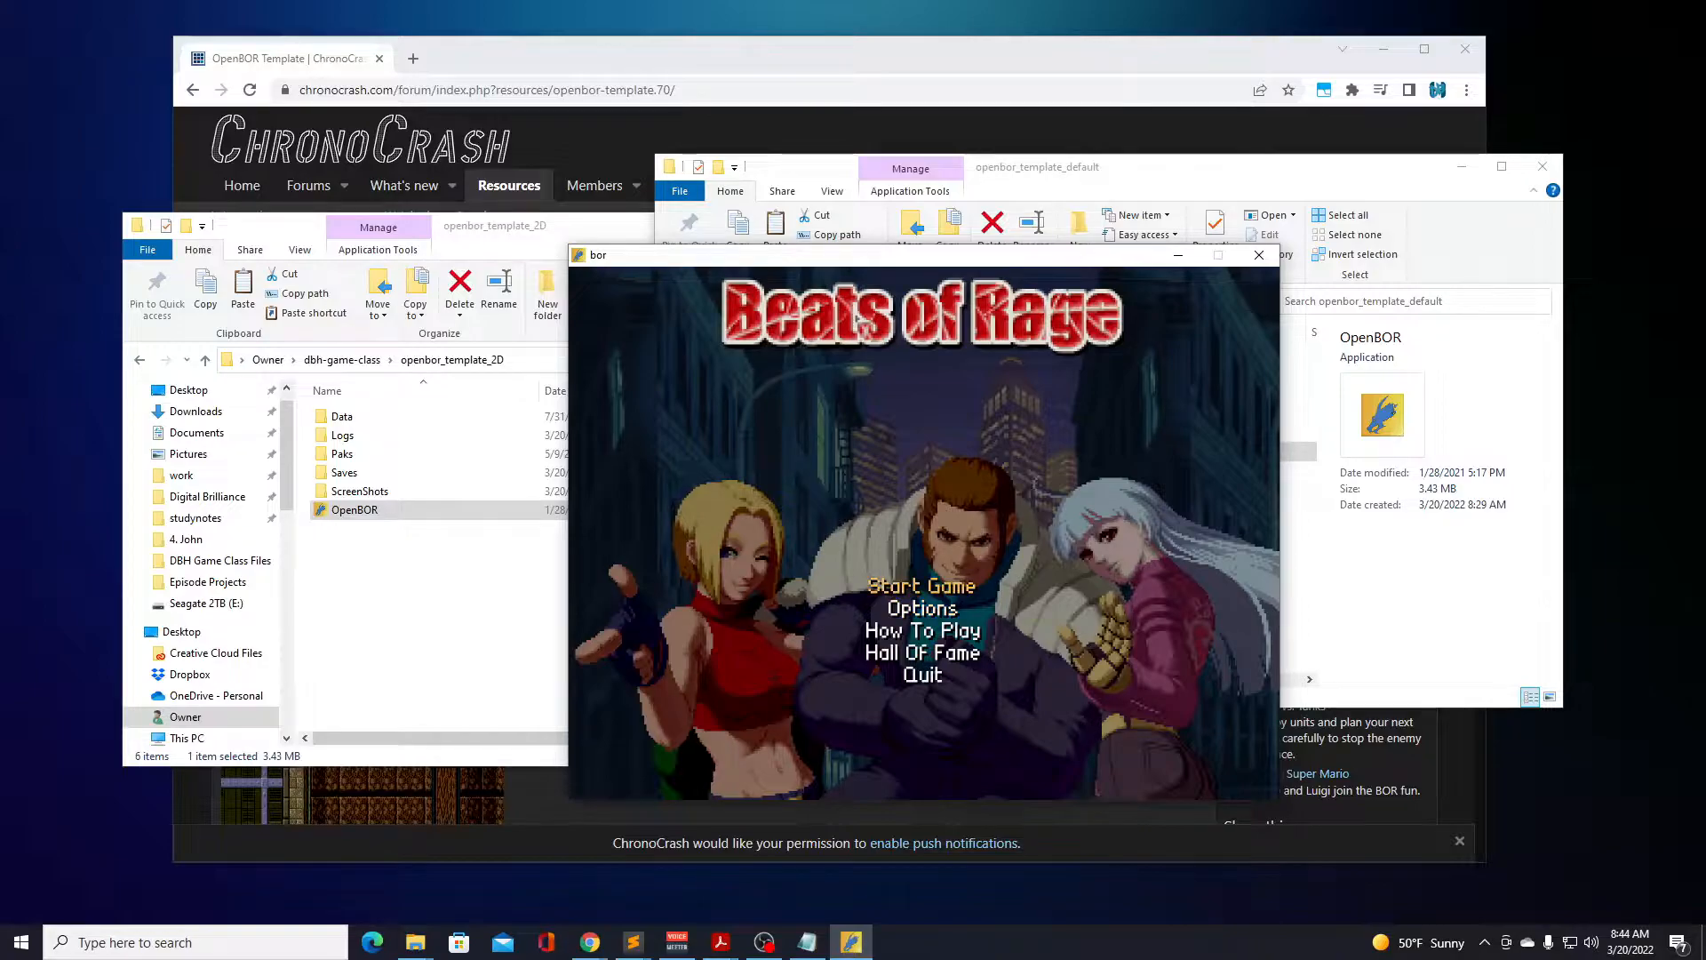
# Start a new game in the Darkstalkers Set game mode with Donovan as the character.
pyautogui.press('Return')
pyautogui.press('Return')
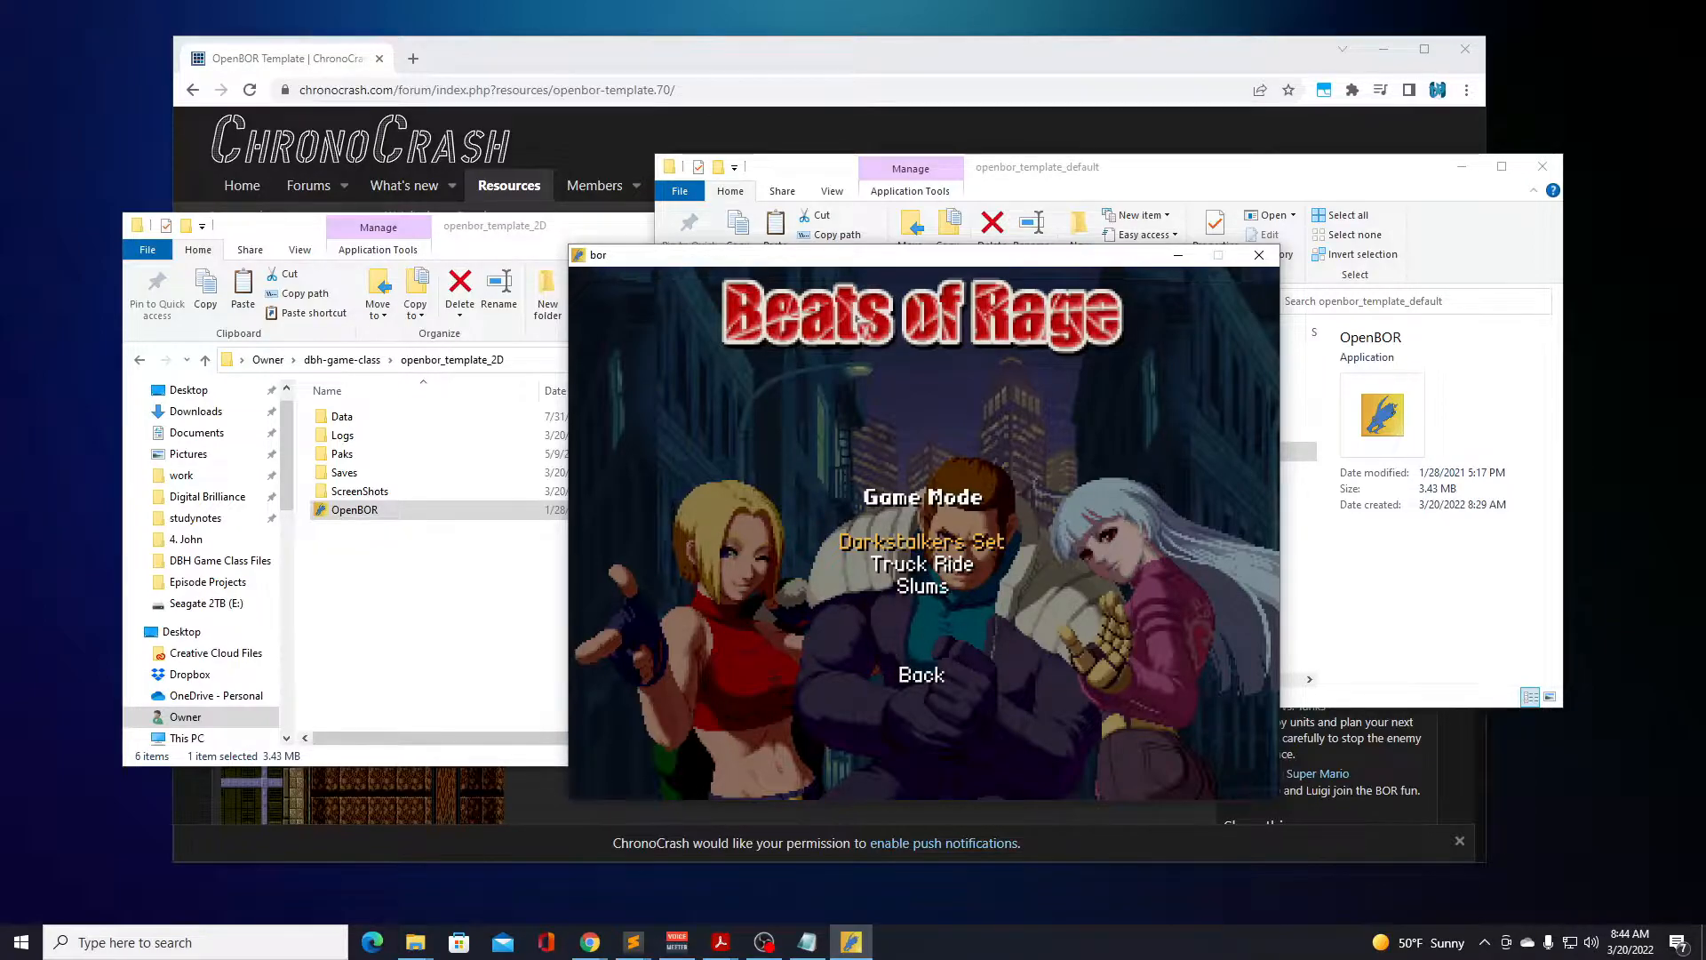
pyautogui.press('Return')
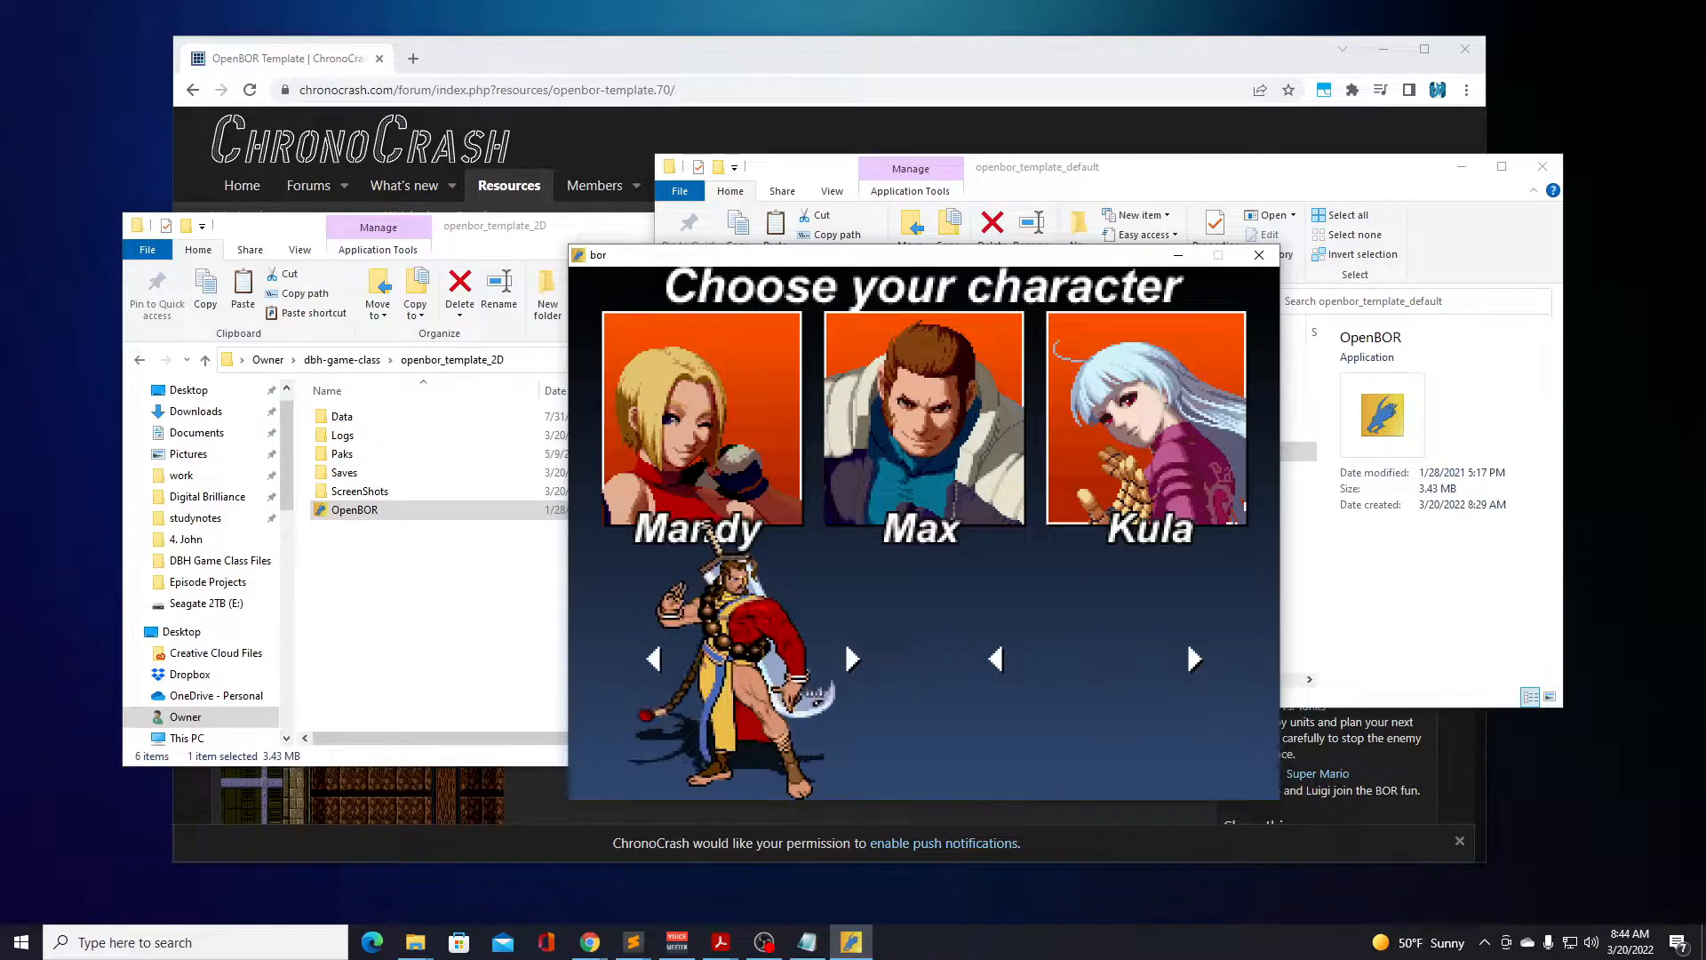
pyautogui.press('Return')
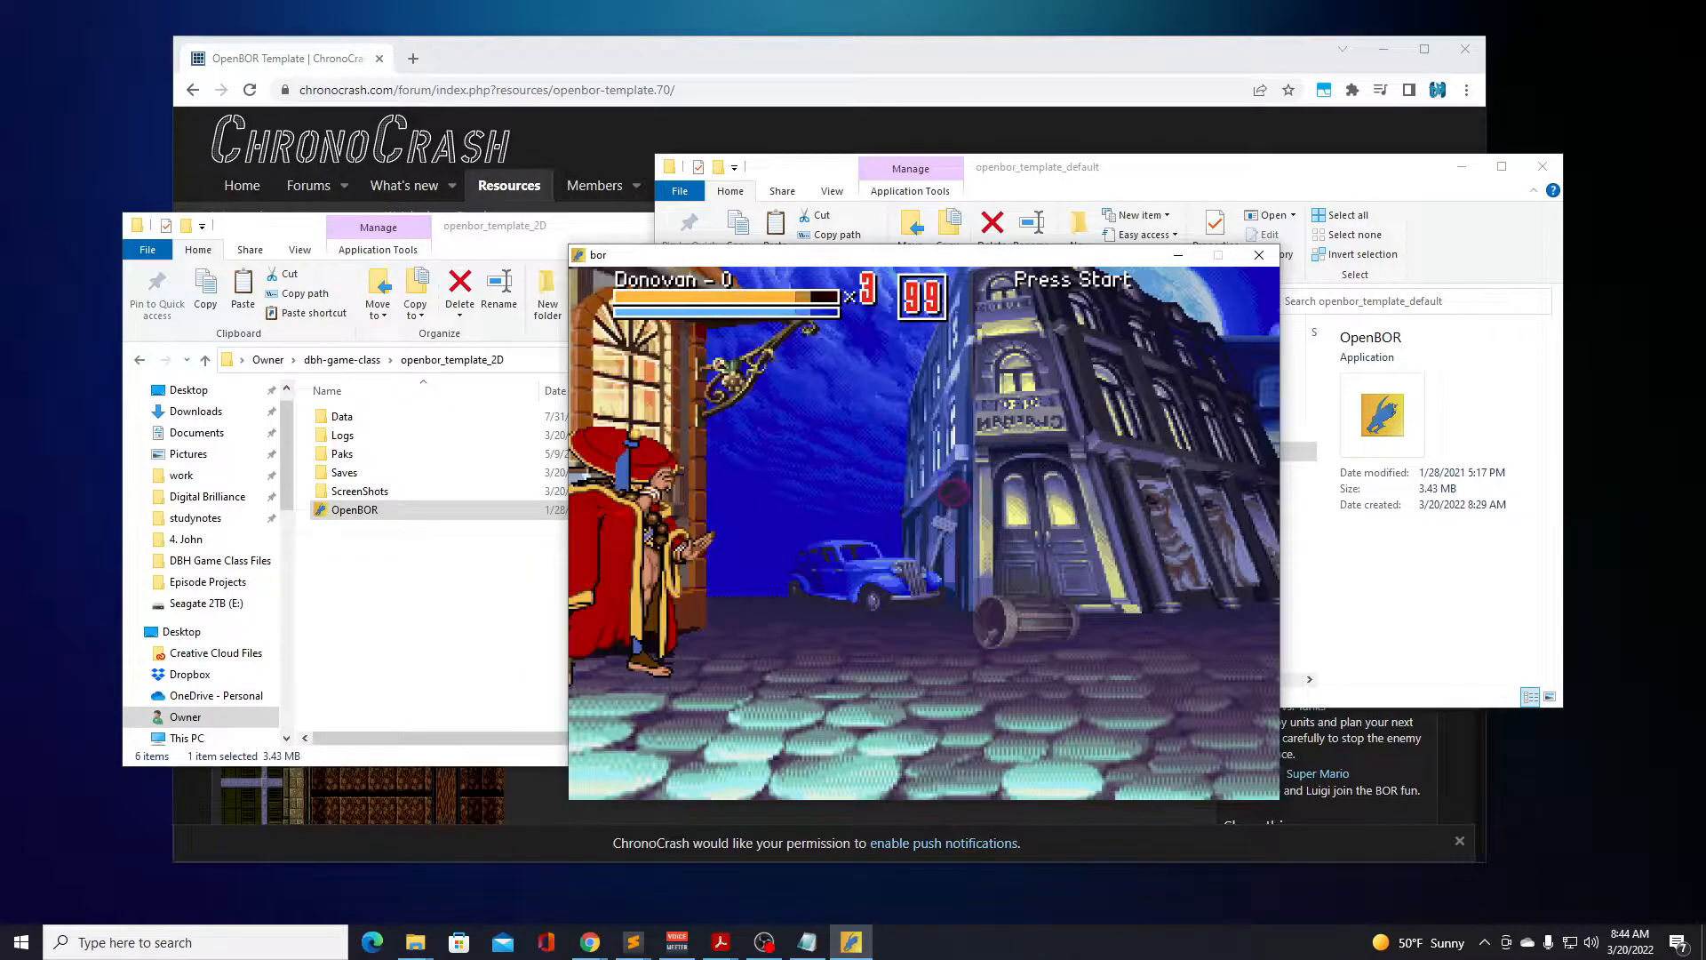
# Move Donovan along the street from the starting point and attack the first enemies.
pyautogui.press('Down')
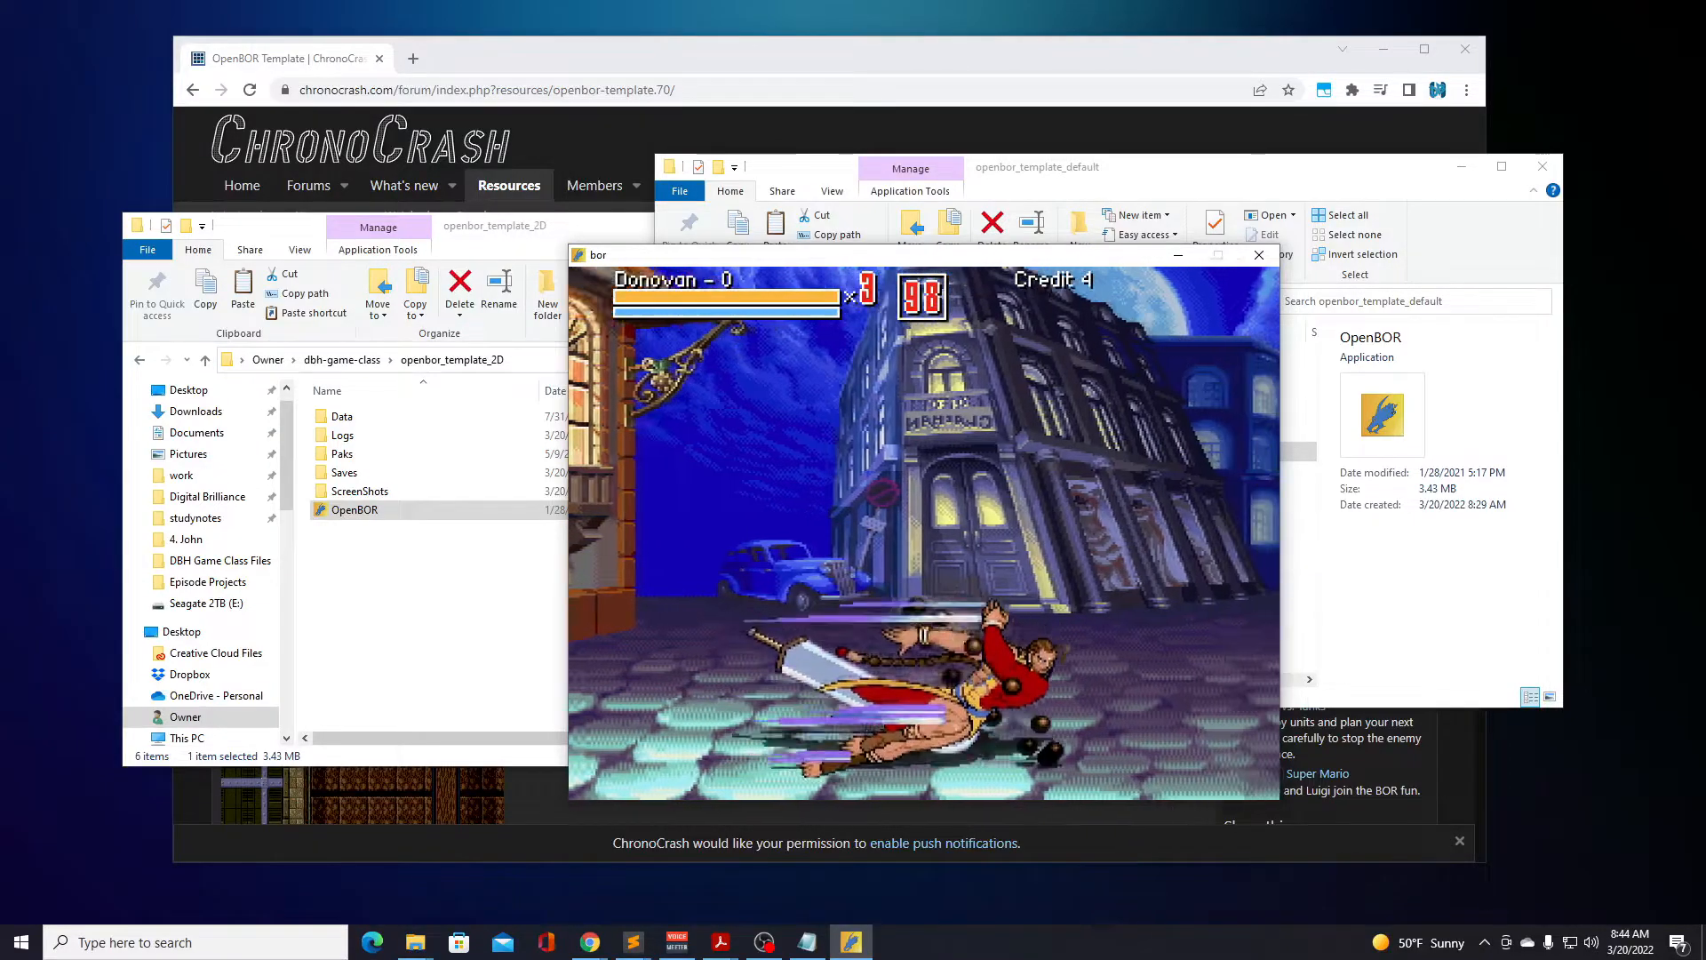
pyautogui.press('Right')
pyautogui.press('Right')
pyautogui.press('a')
pyautogui.press('a')
pyautogui.press('a')
pyautogui.press('a')
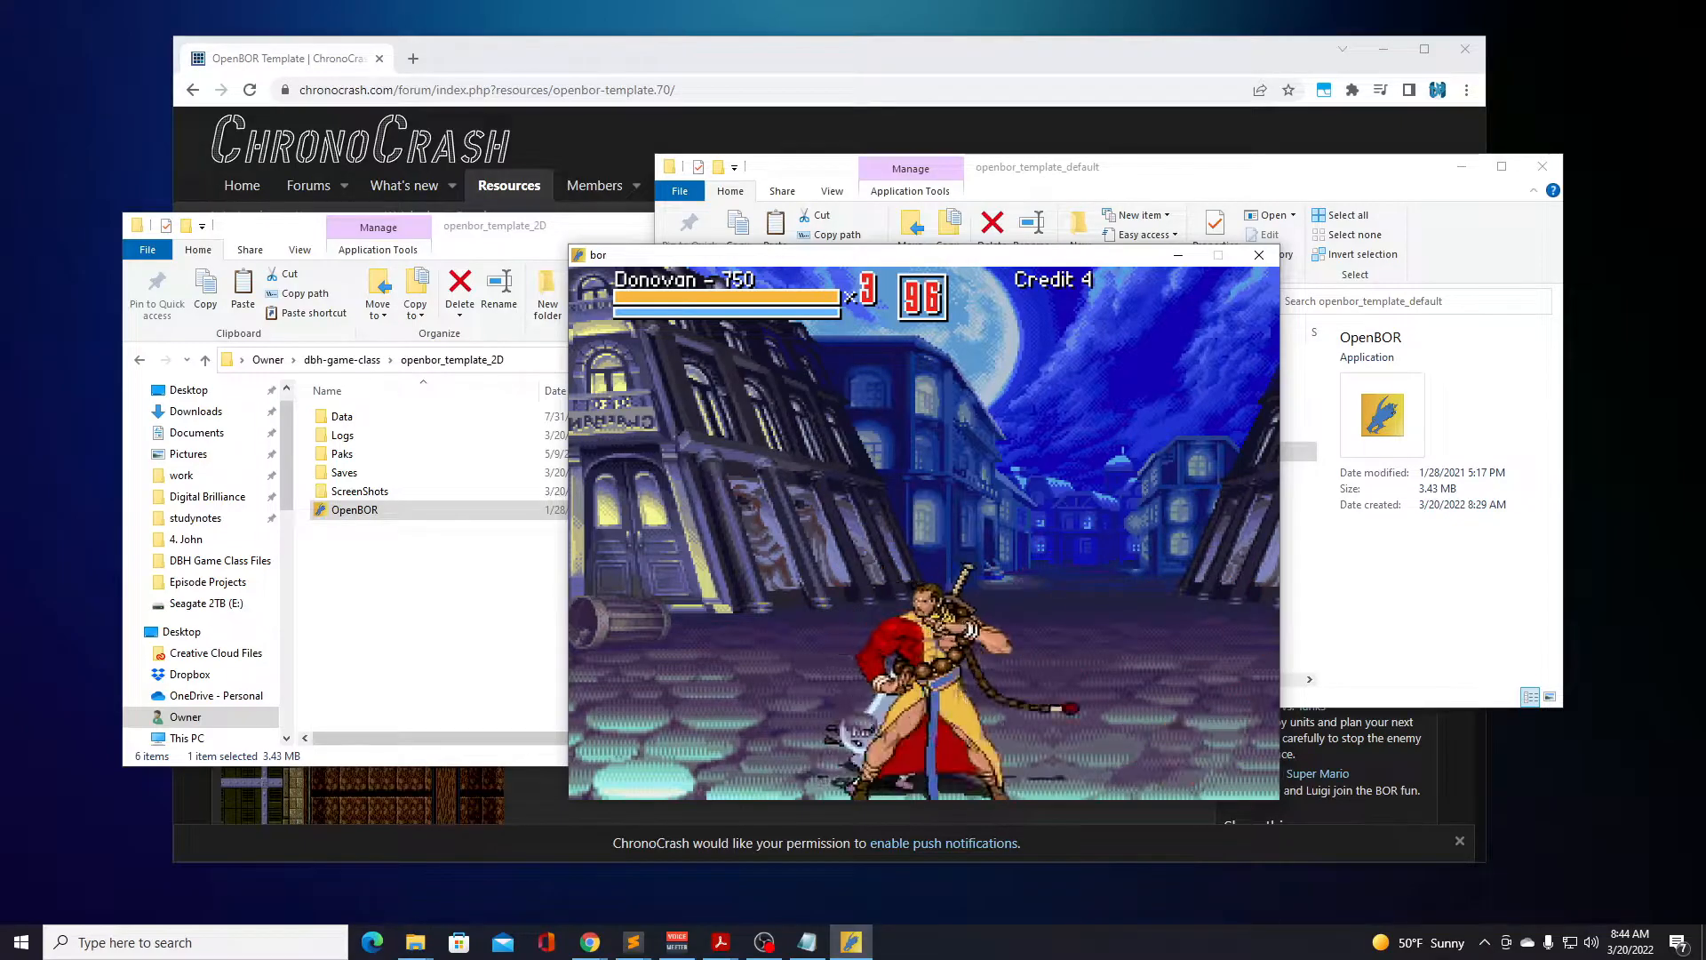
# Advance Donovan to the moonlit square and strike the enemies on both sides of him.
pyautogui.press('Right')
pyautogui.press('Right')
pyautogui.press('Right')
pyautogui.press('Right')
pyautogui.press('Left')
pyautogui.press('a')
pyautogui.press('a')
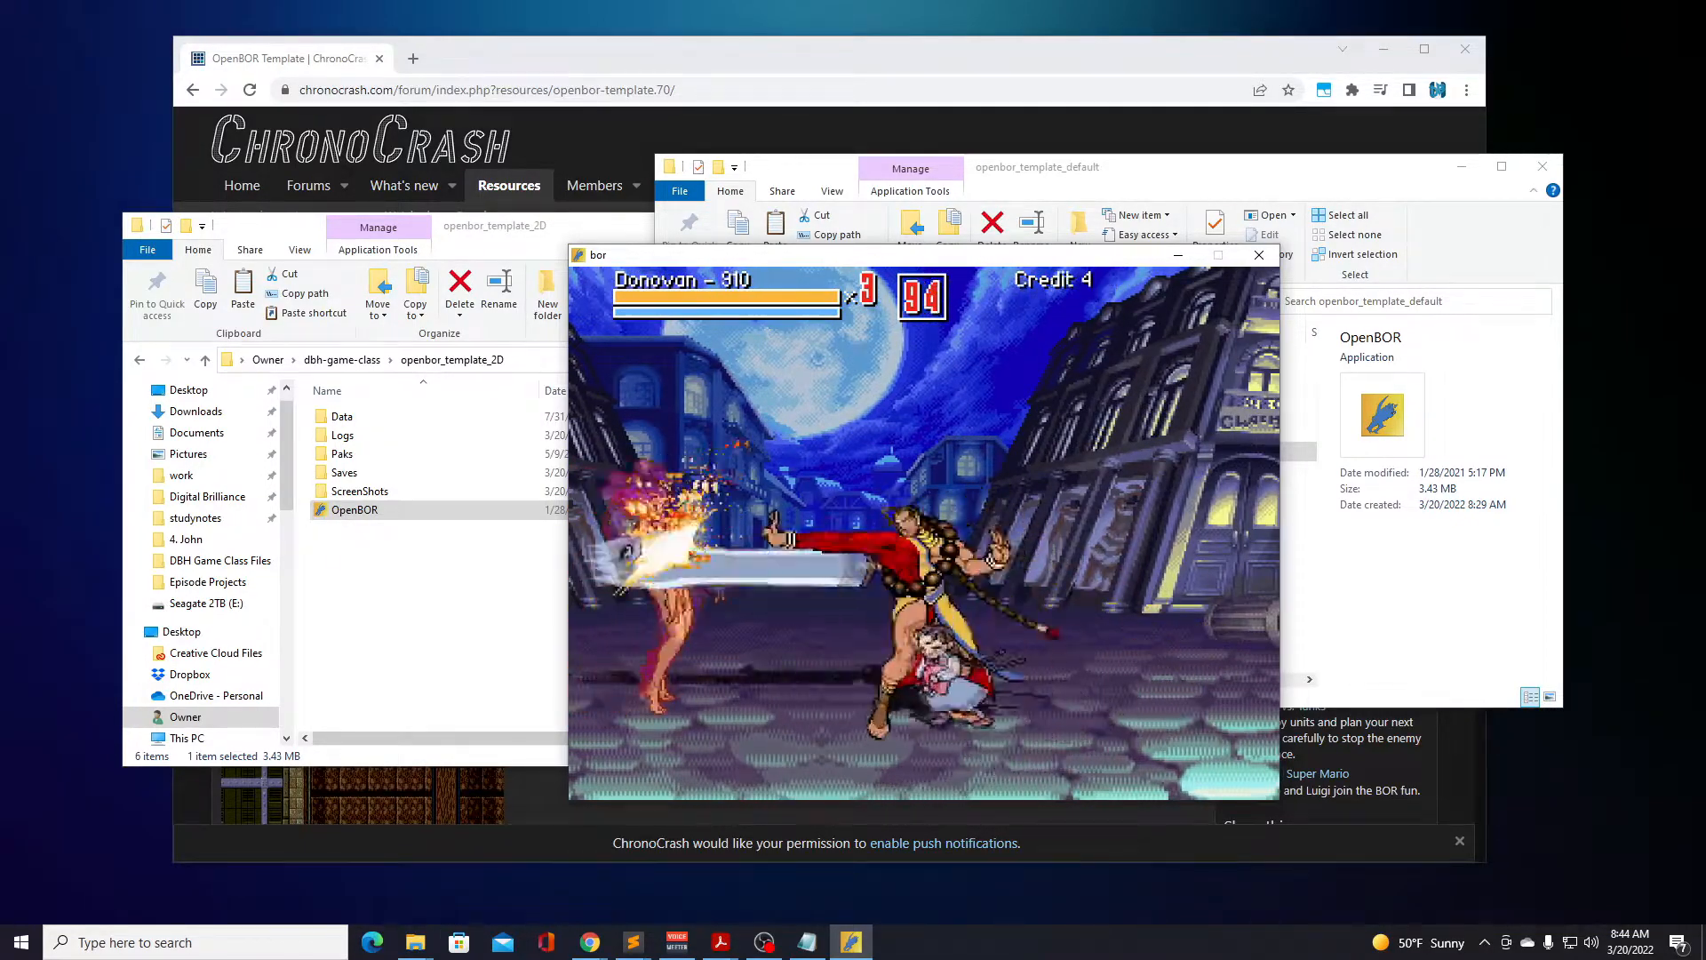
pyautogui.press('Right')
pyautogui.press('a')
pyautogui.press('a')
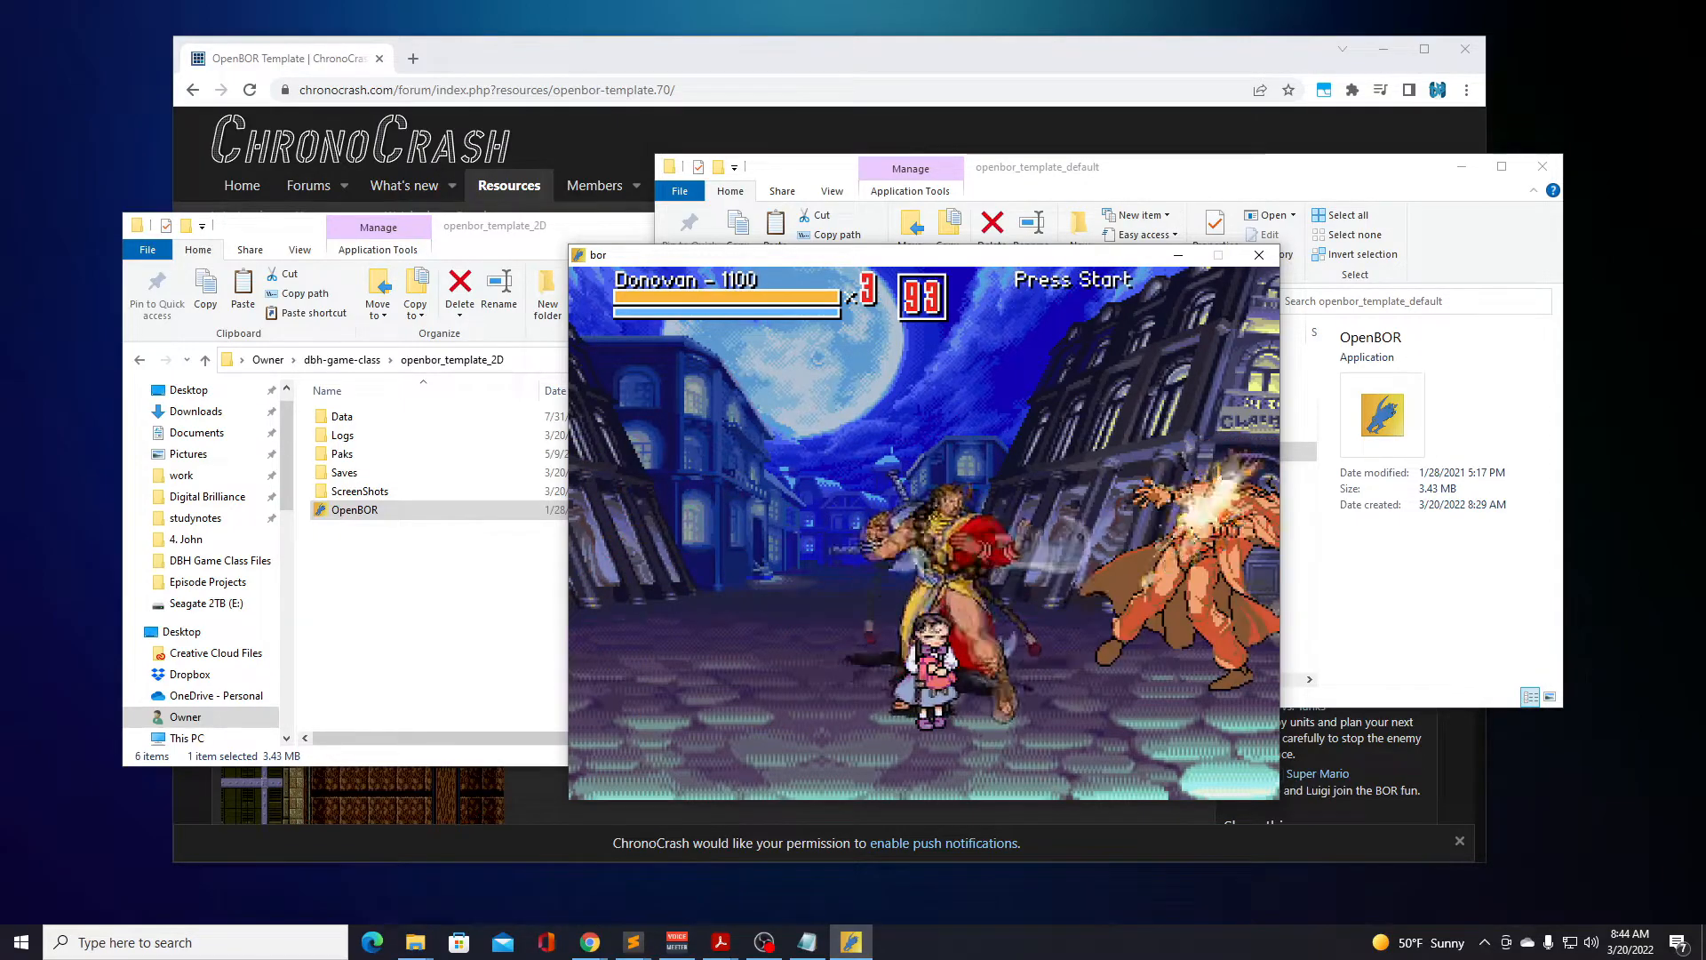
# Dash Donovan back and forth across the moonlit square, attacking the bee enemies and the cloaked fighter.
pyautogui.press('Left')
pyautogui.press('Left')
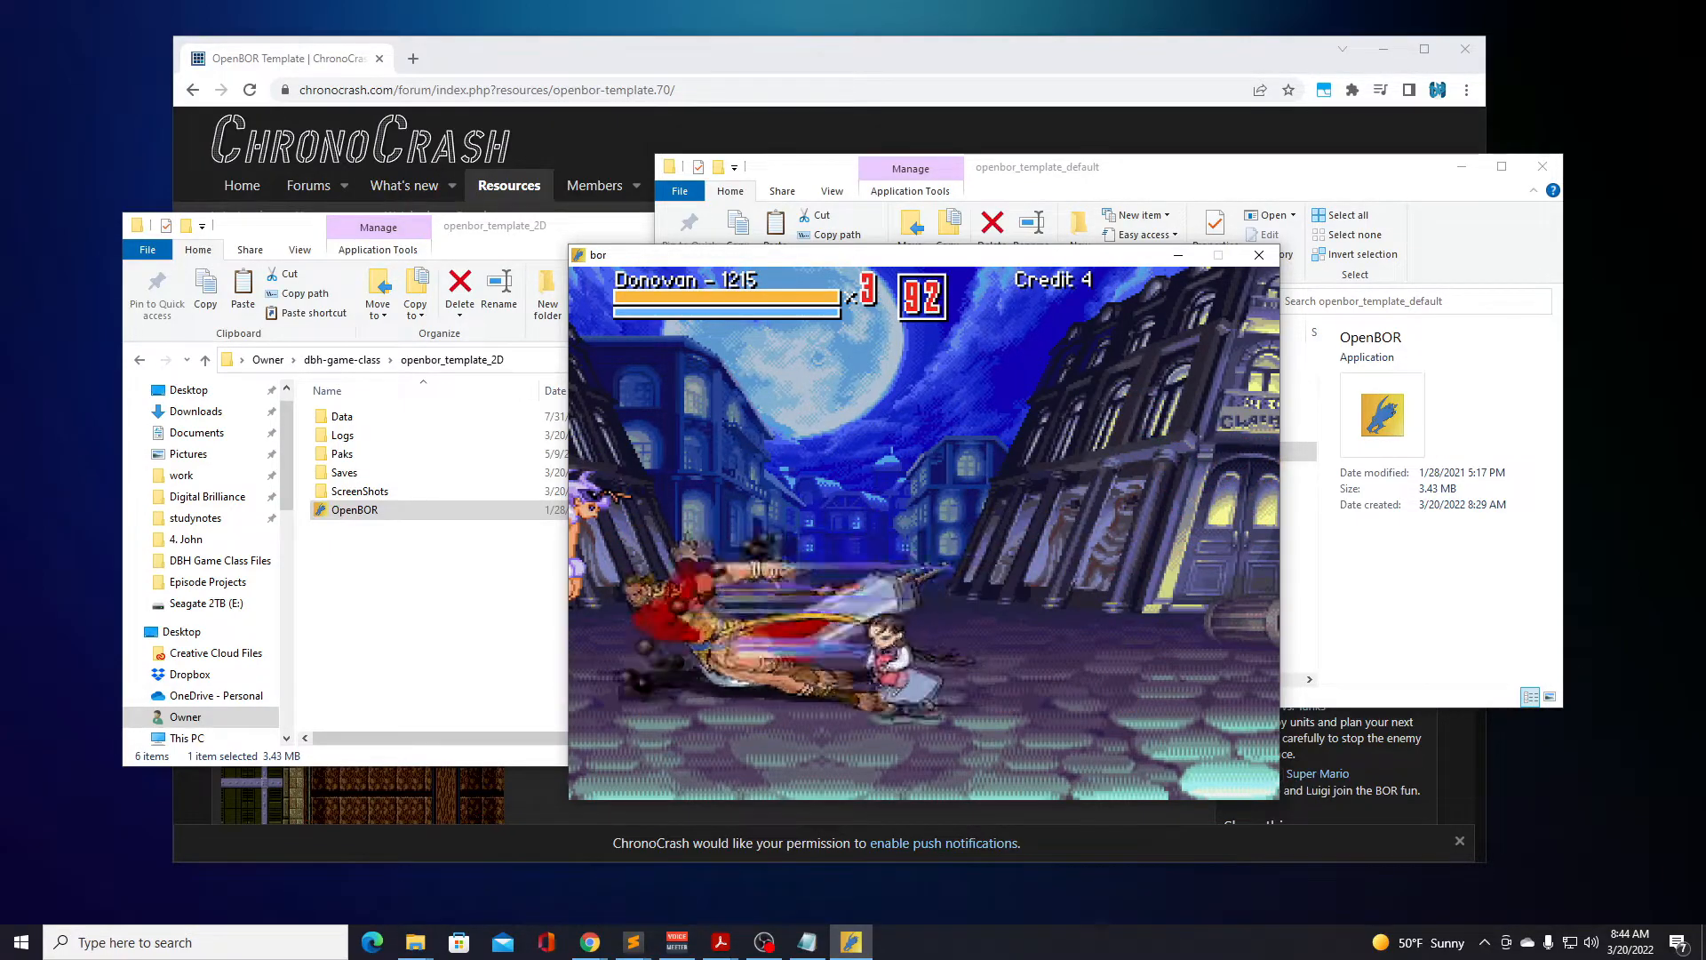
pyautogui.press('a')
pyautogui.press('Right')
pyautogui.press('Right')
pyautogui.press('a')
pyautogui.press('a')
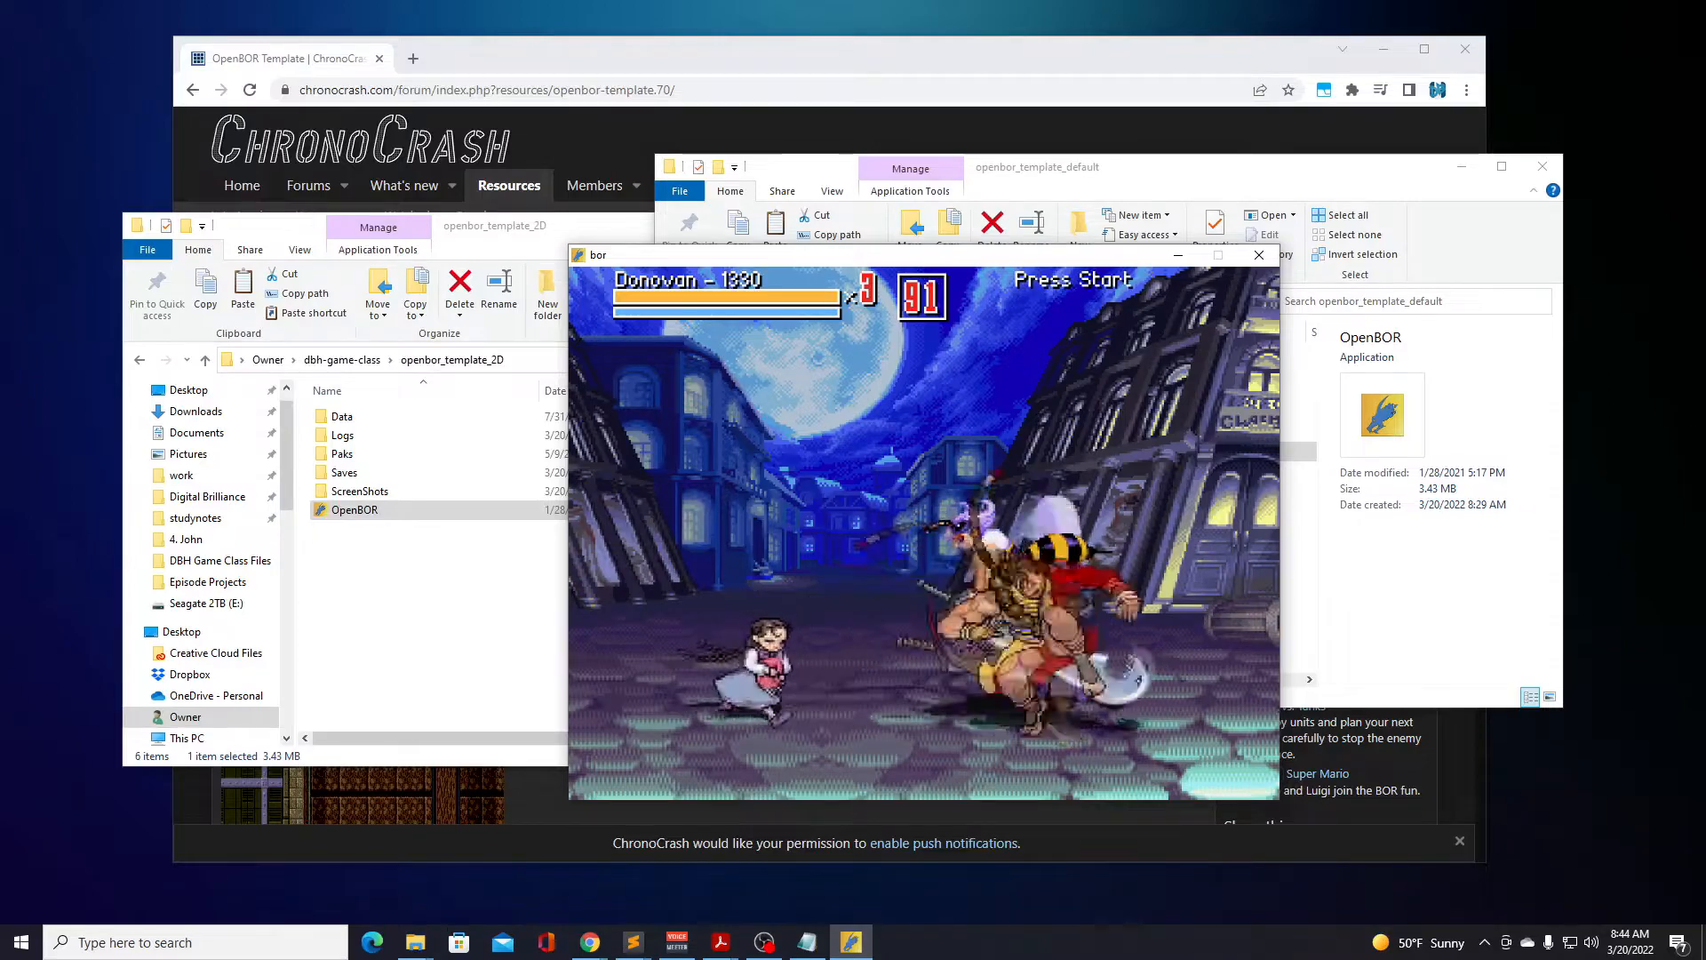
pyautogui.press('Left')
pyautogui.press('a')
pyautogui.press('Left')
pyautogui.press('Left')
pyautogui.press('Right')
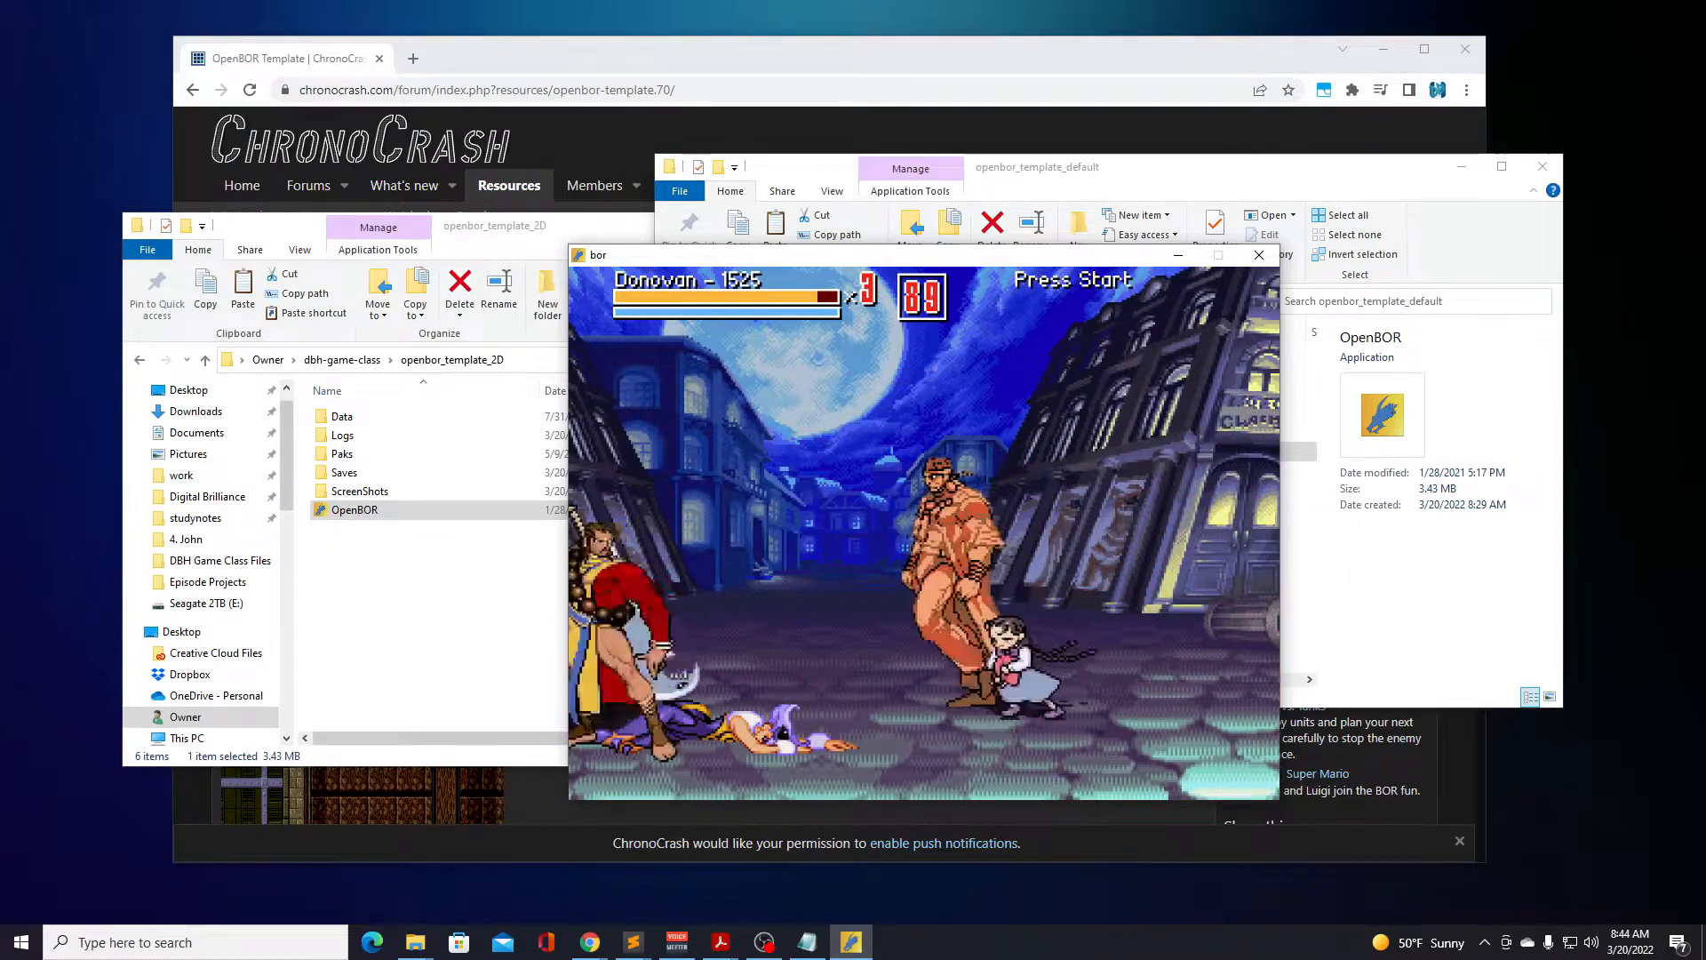
pyautogui.press('a')
# Fight off the remaining bee enemies in the moonlit square with repeated sword attacks.
pyautogui.press('a')
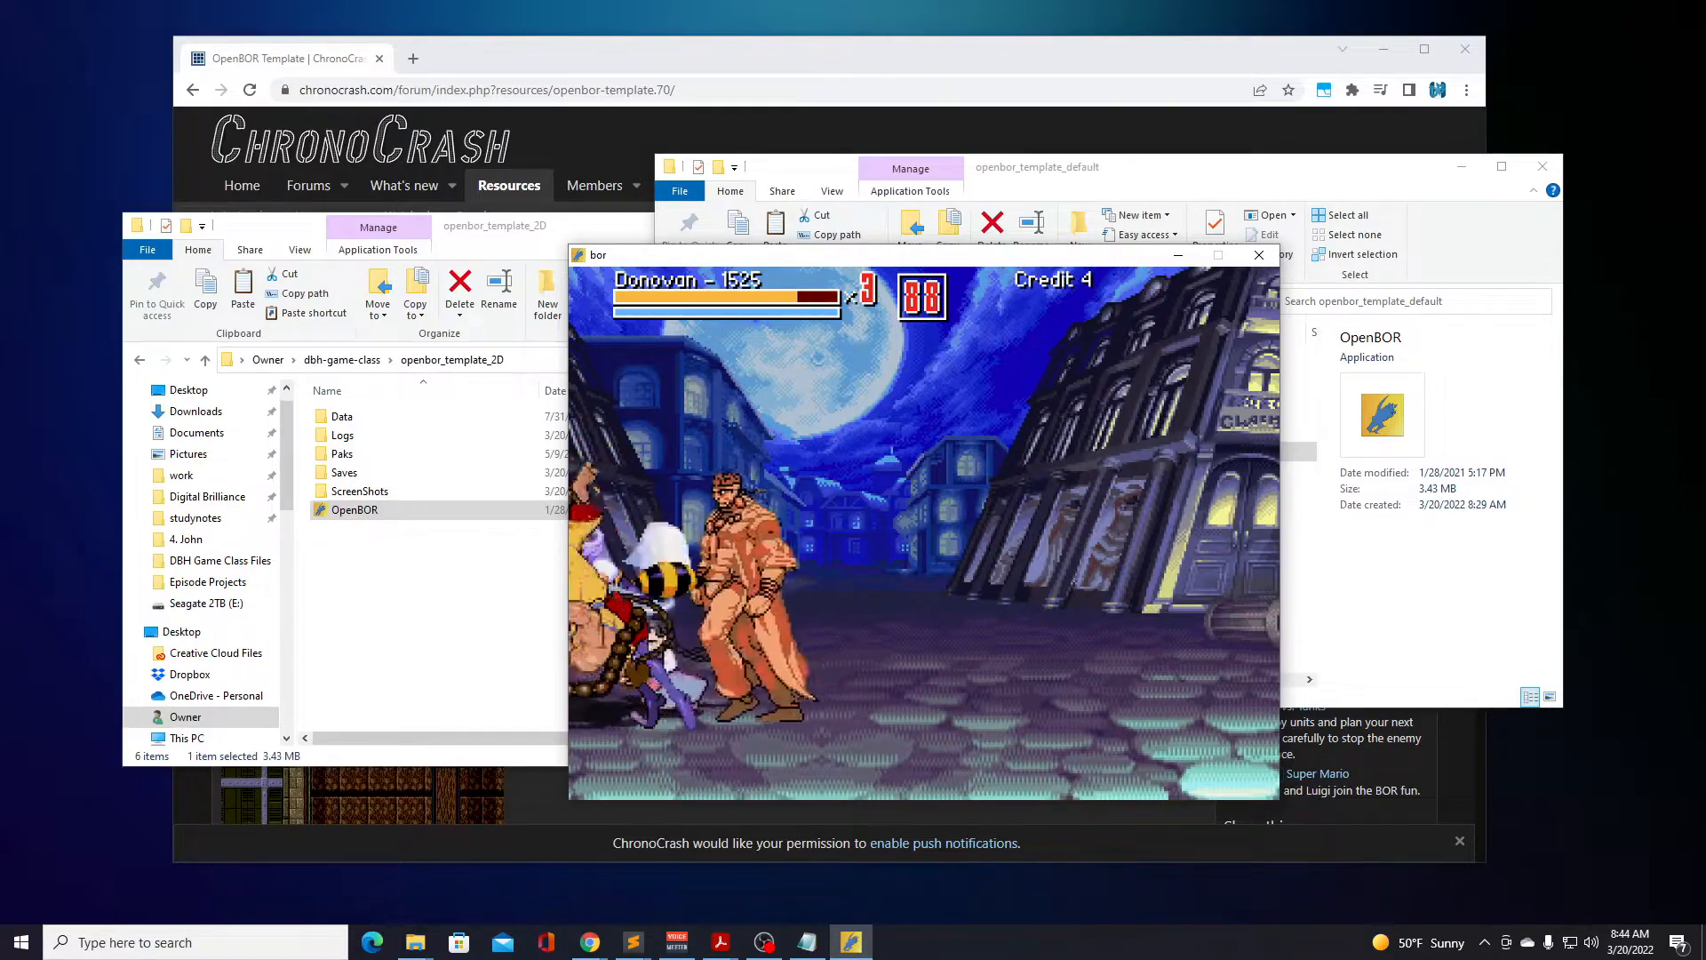
pyautogui.press('a')
pyautogui.press('a')
pyautogui.press('a')
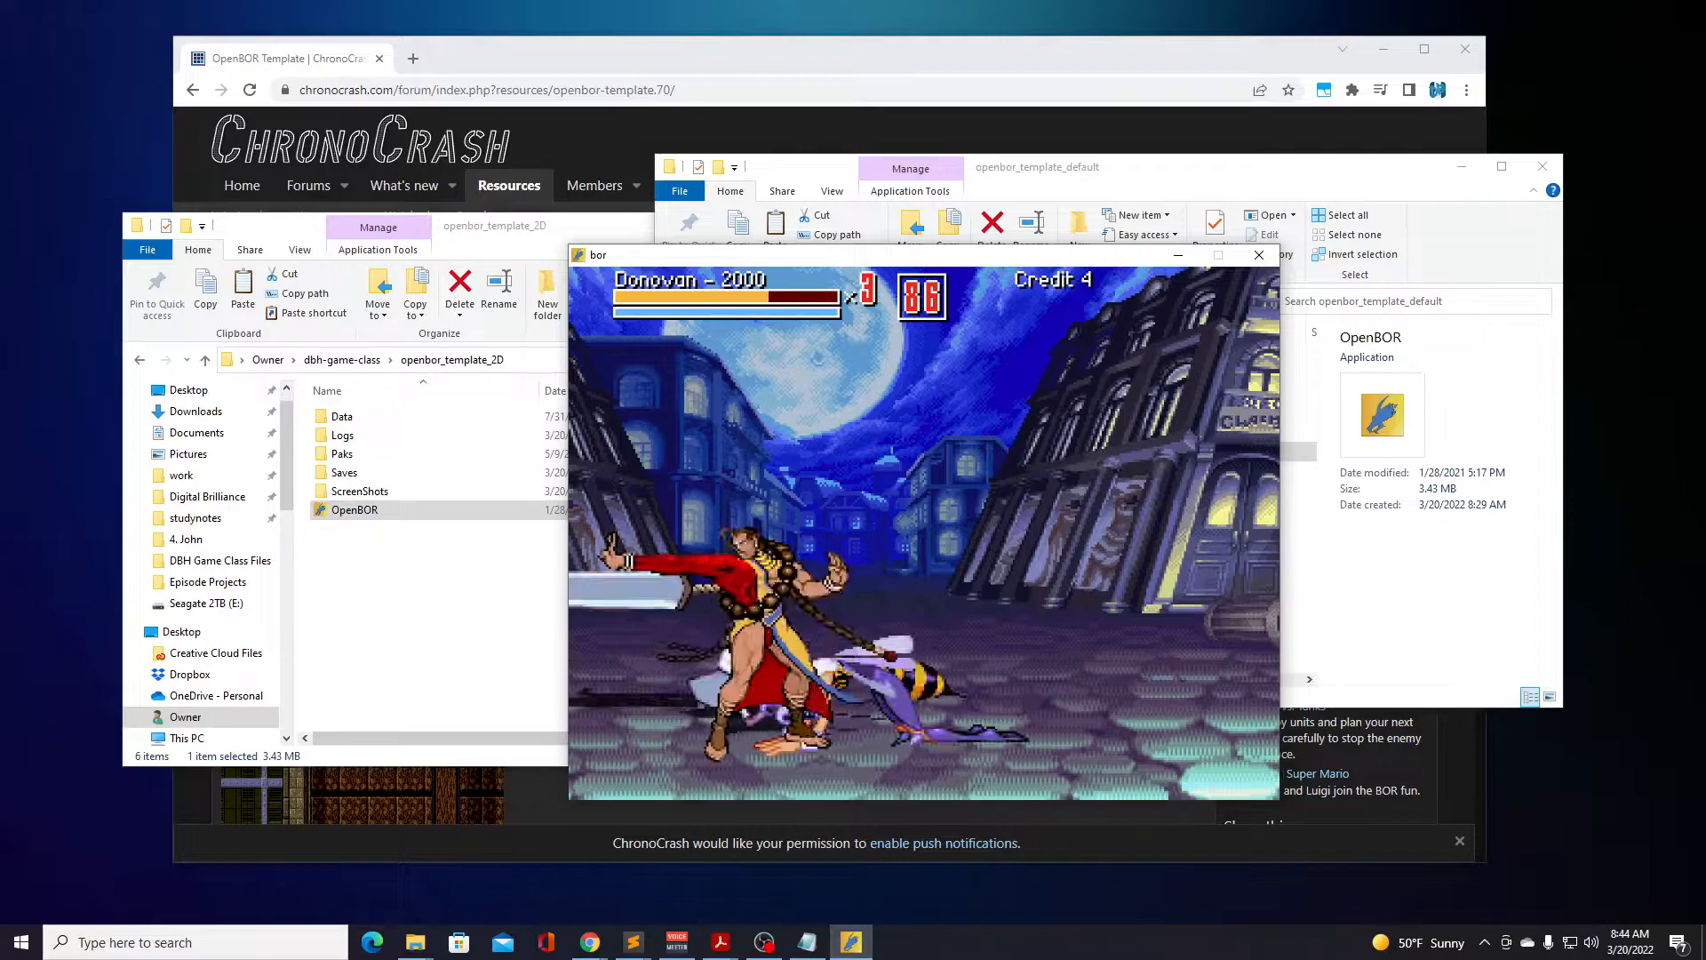
pyautogui.press('a')
pyautogui.press('a')
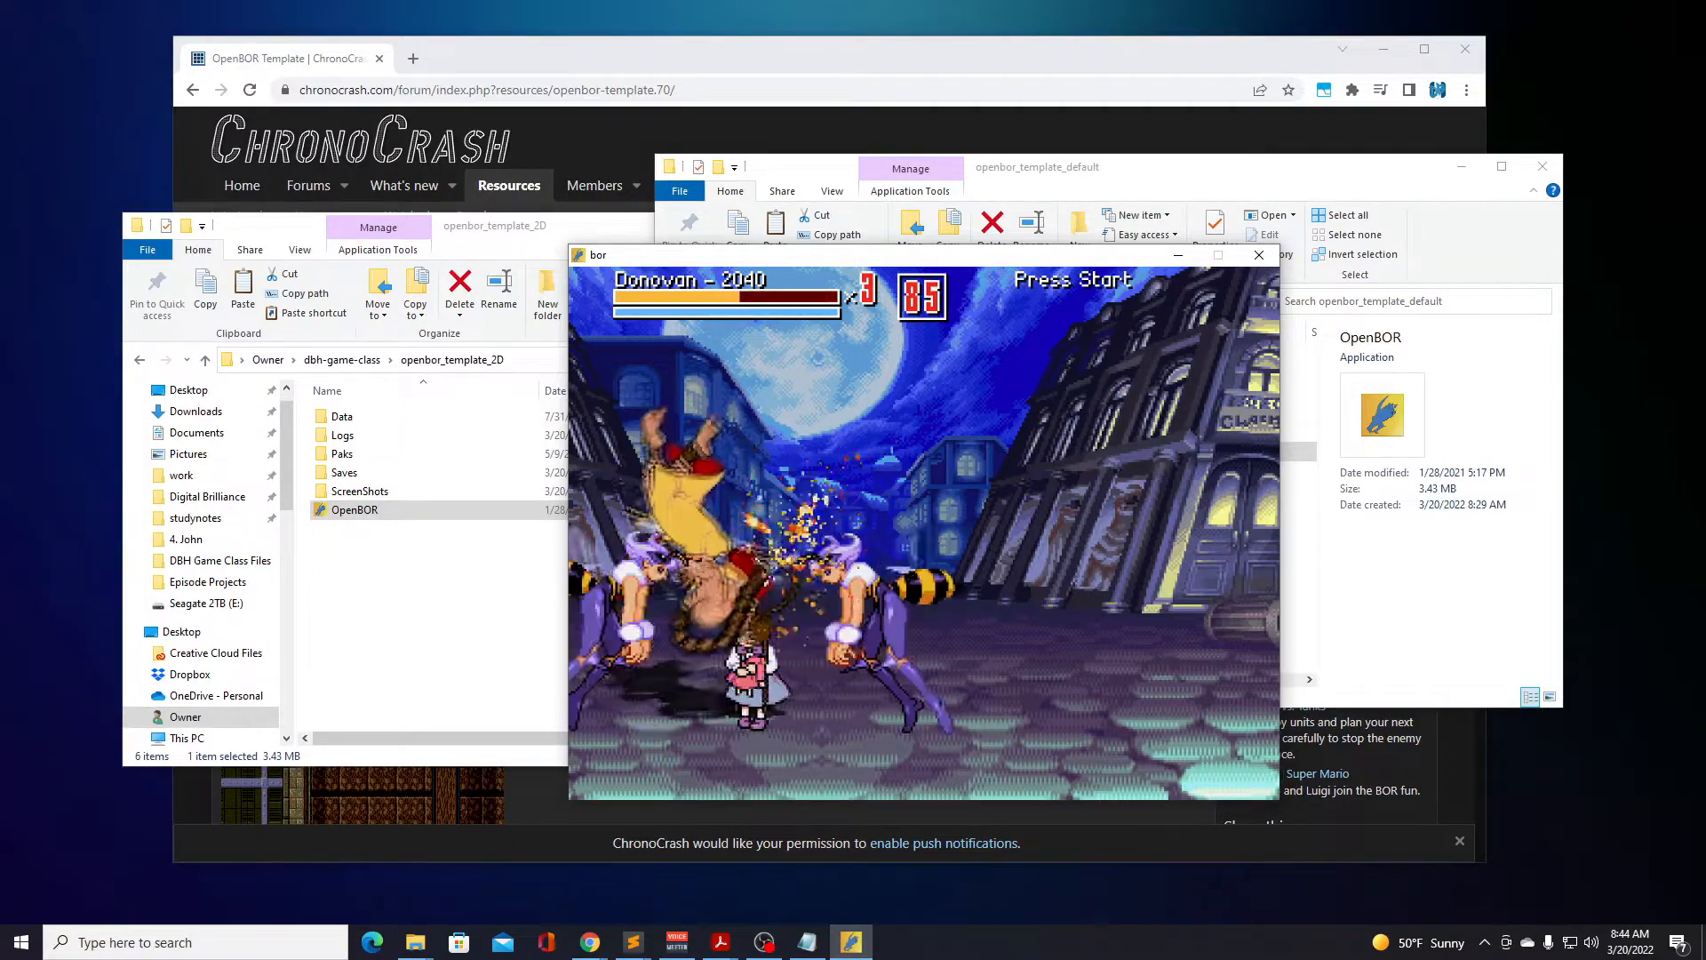
pyautogui.press('a')
pyautogui.press('Right')
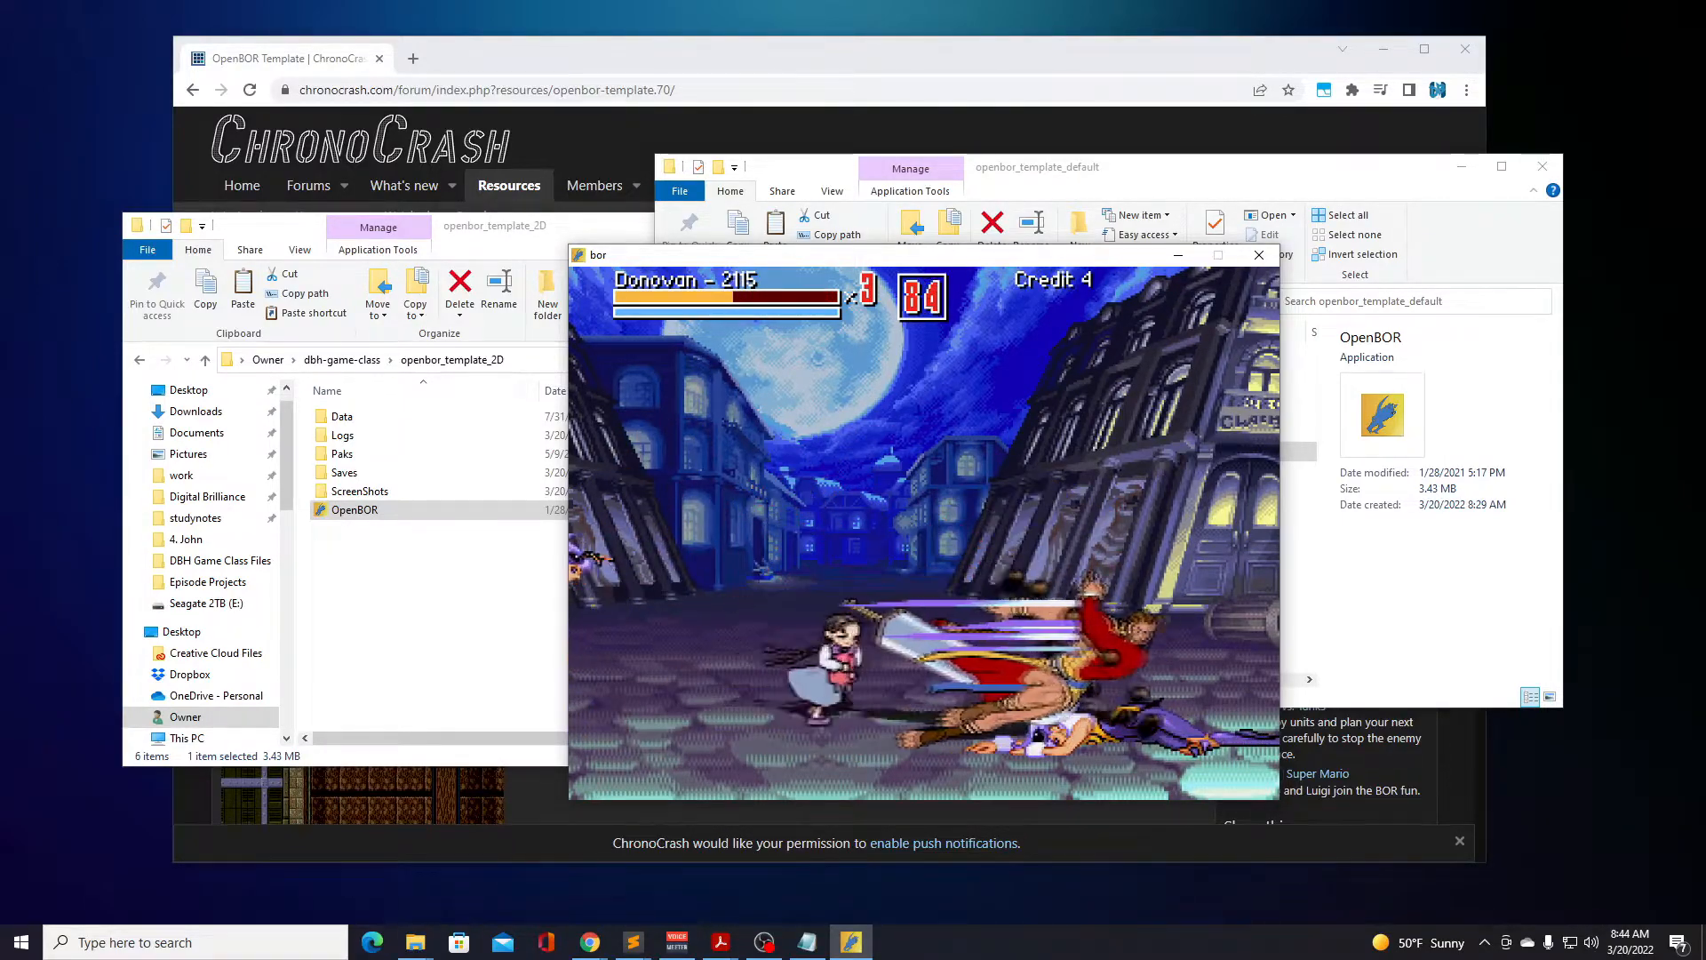
pyautogui.press('a')
pyautogui.press('a')
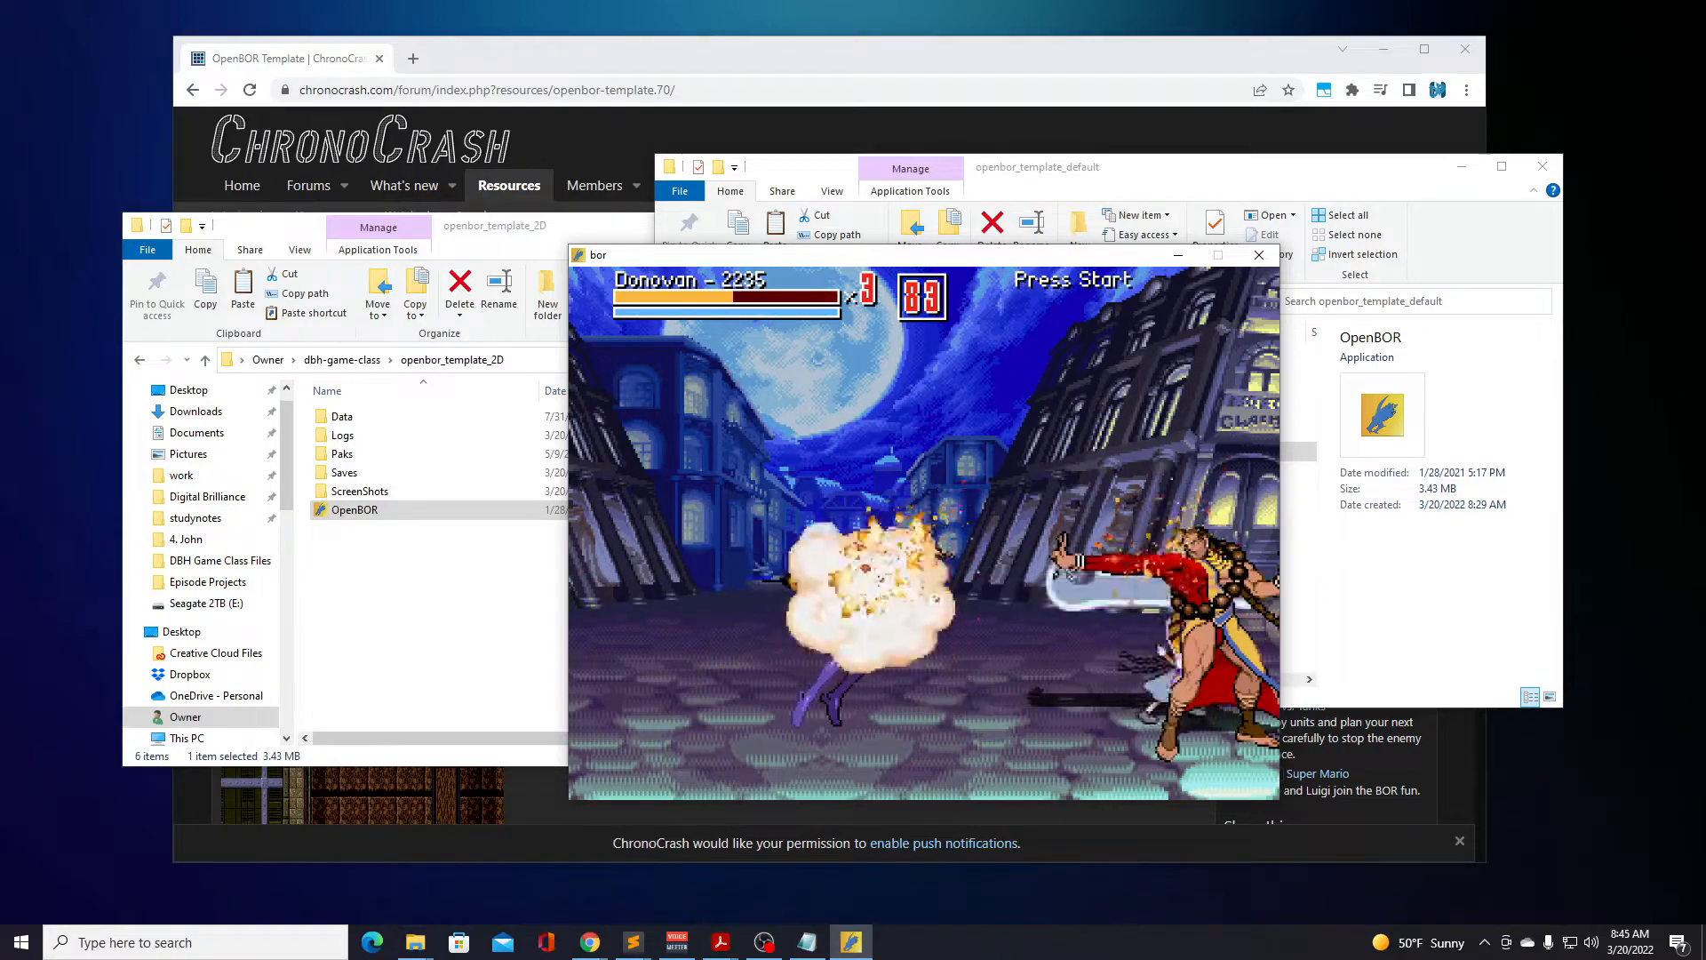
pyautogui.press('Left')
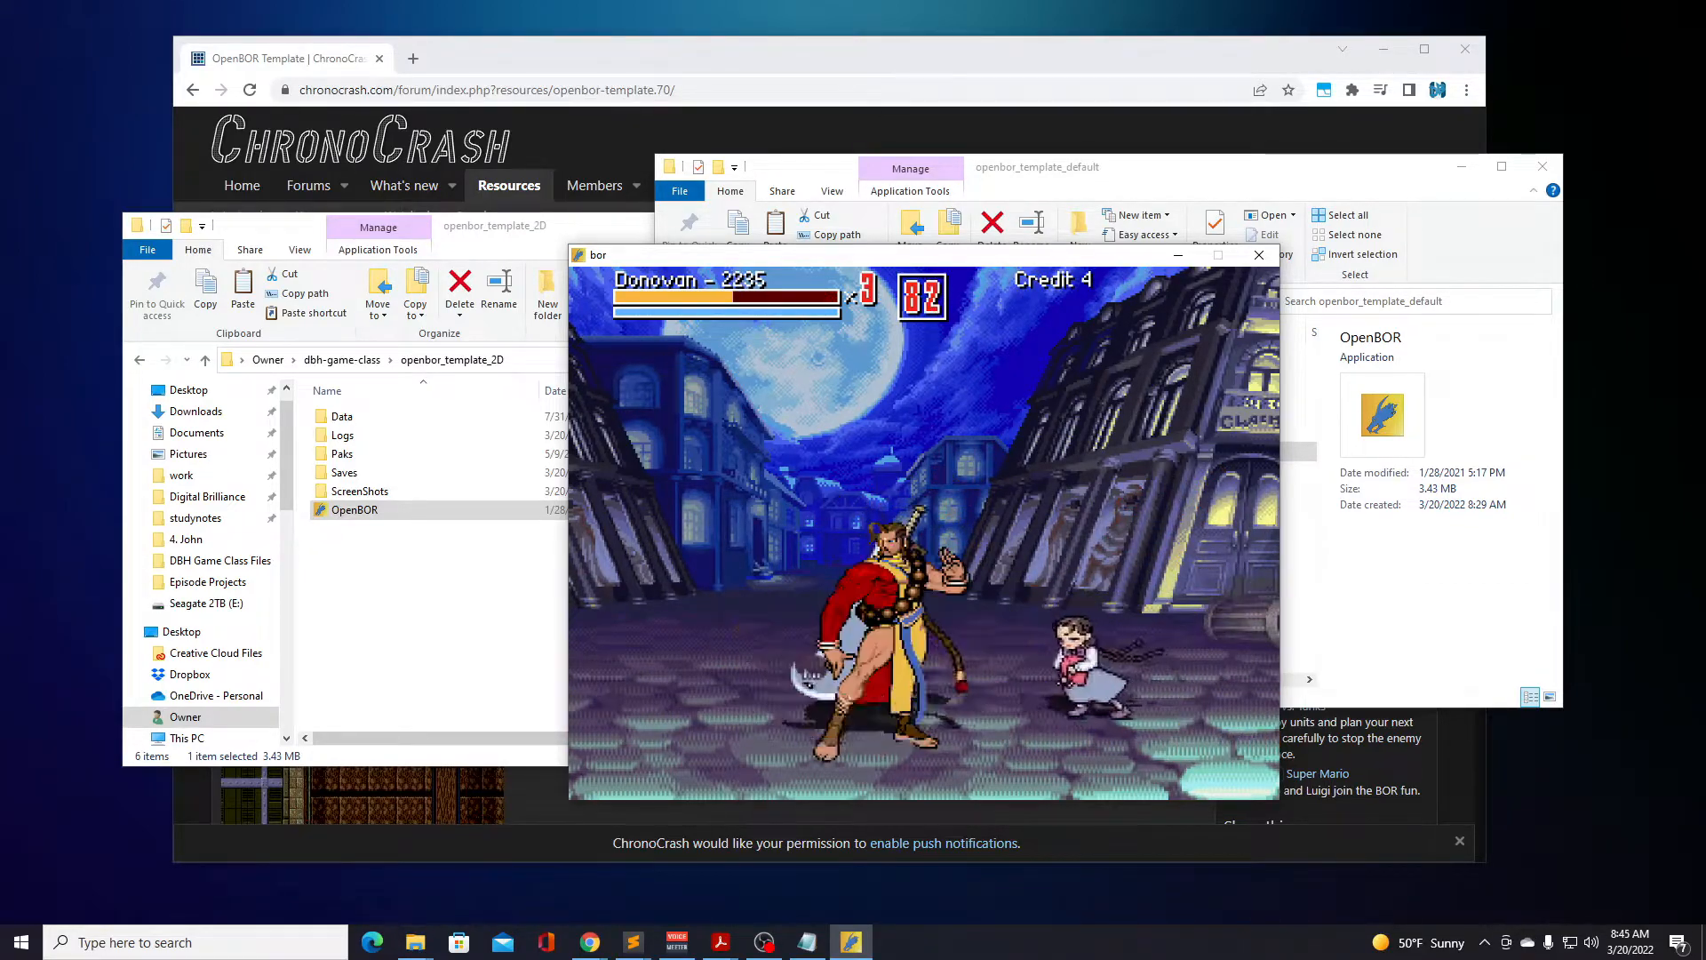
# Advance Donovan past the lamp post to the red car and attack the enemies on both sides.
pyautogui.press('Right')
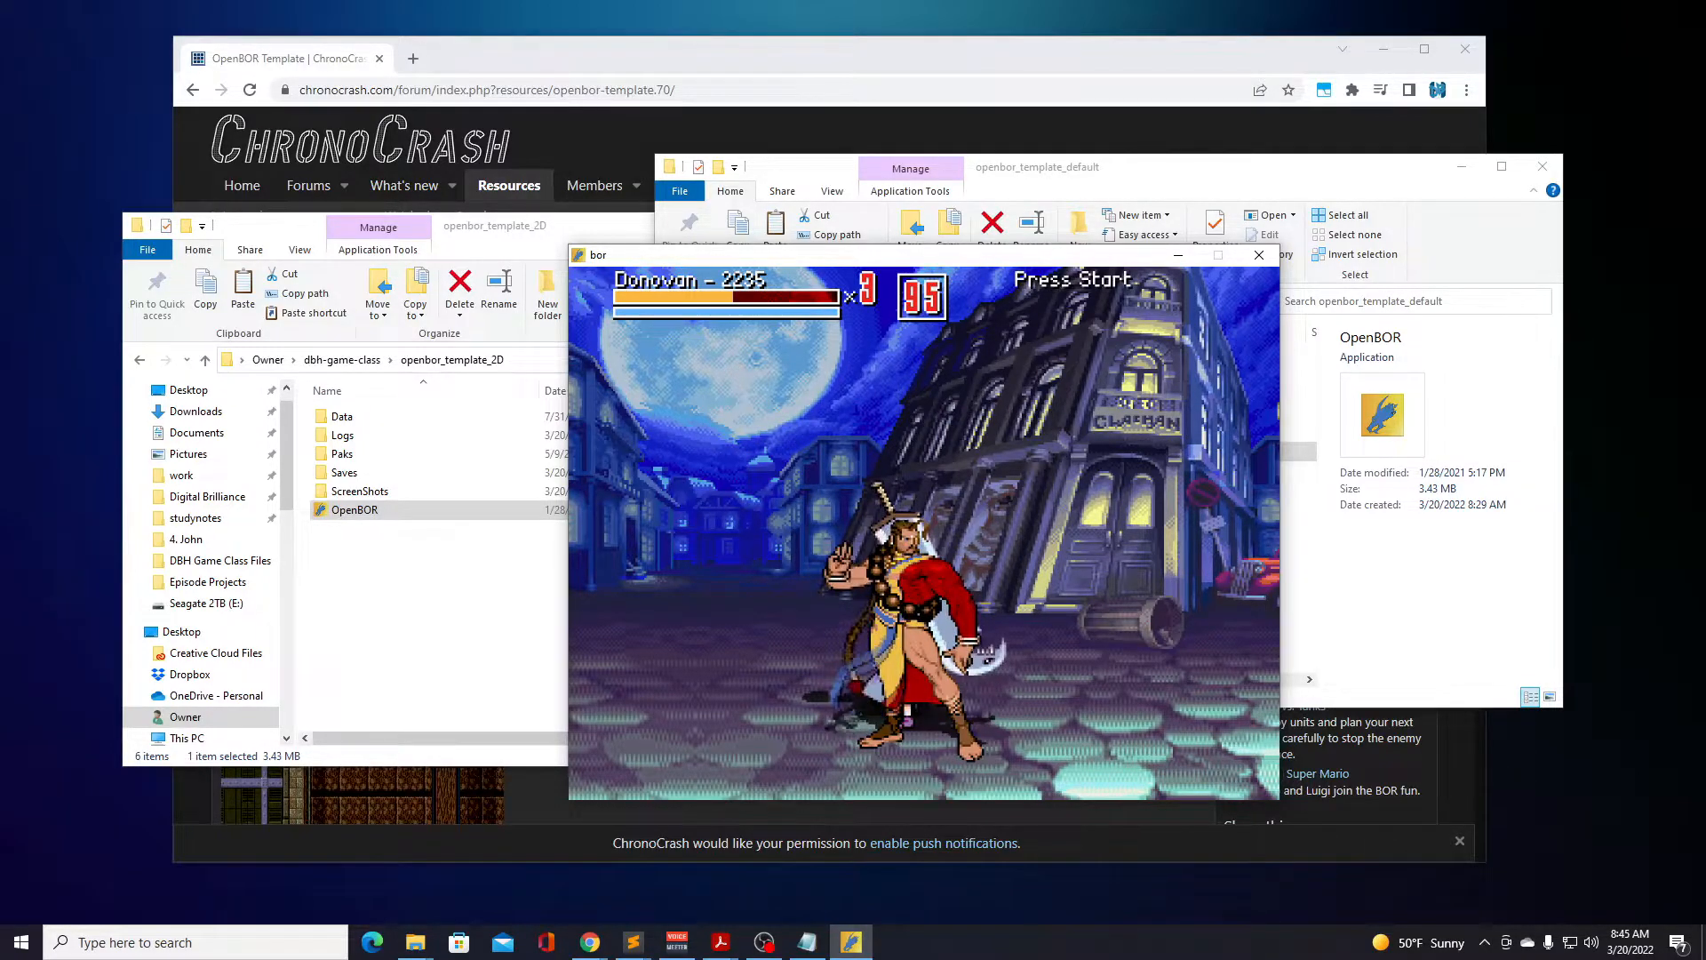
pyautogui.press('Right')
pyautogui.press('Right')
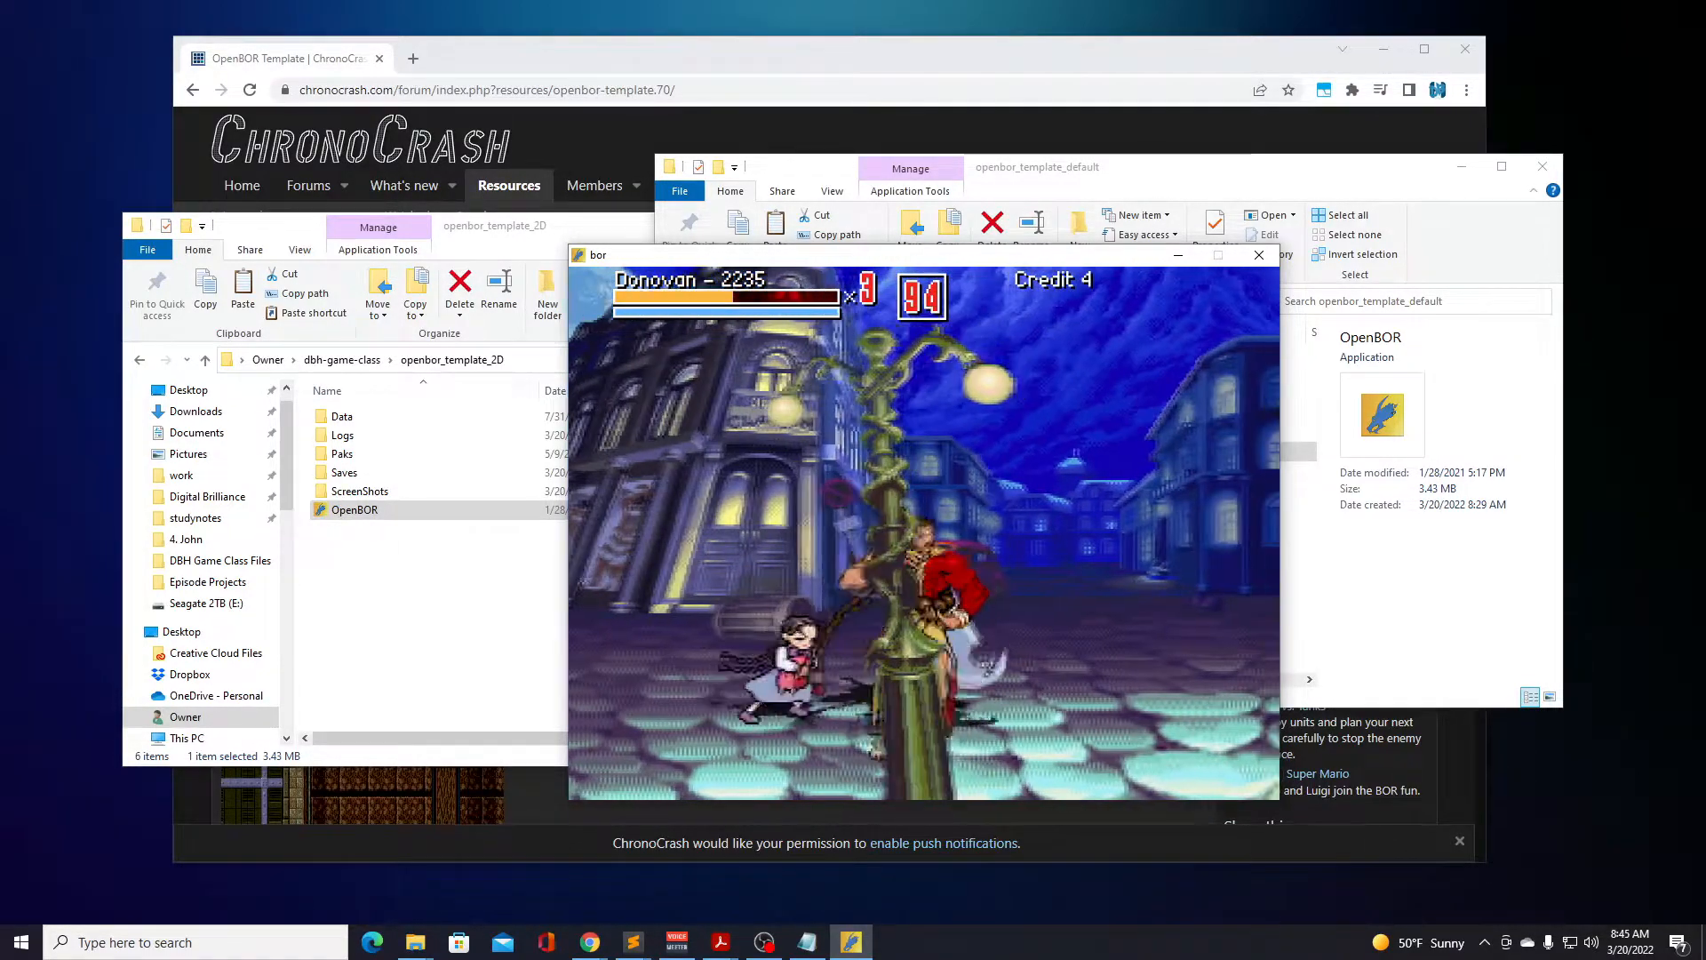
pyautogui.press('a')
pyautogui.press('a')
pyautogui.press('a')
pyautogui.press('a')
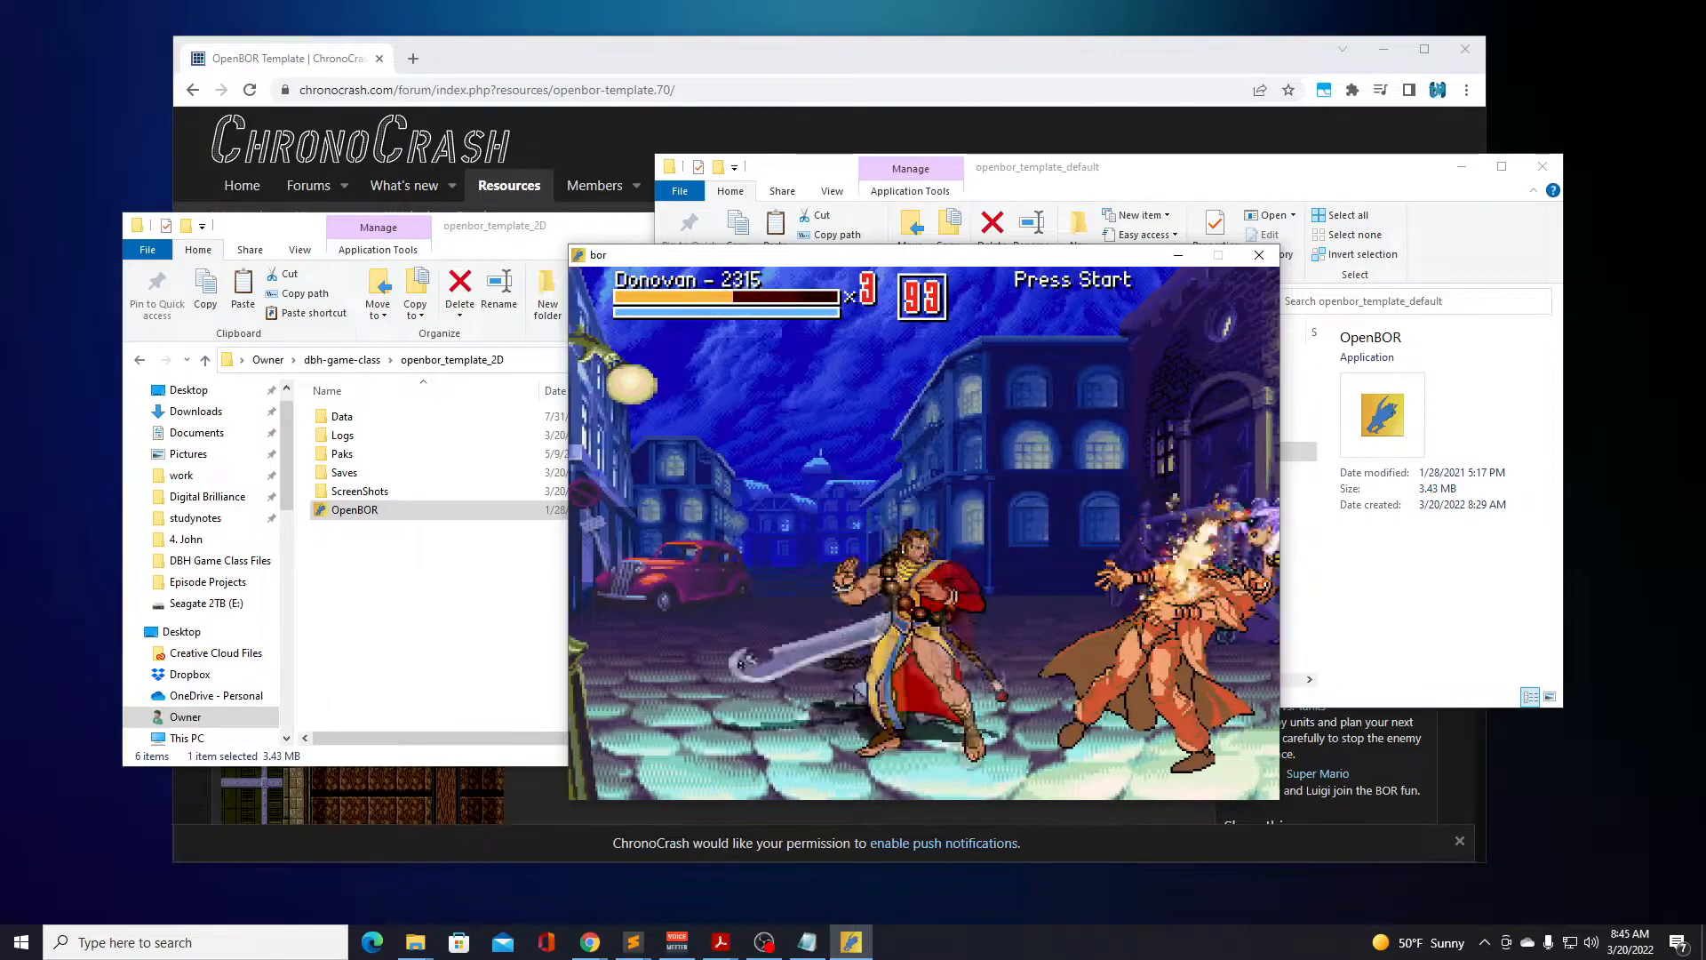
pyautogui.press('Left')
pyautogui.press('a')
pyautogui.press('a')
pyautogui.press('a')
pyautogui.press('a')
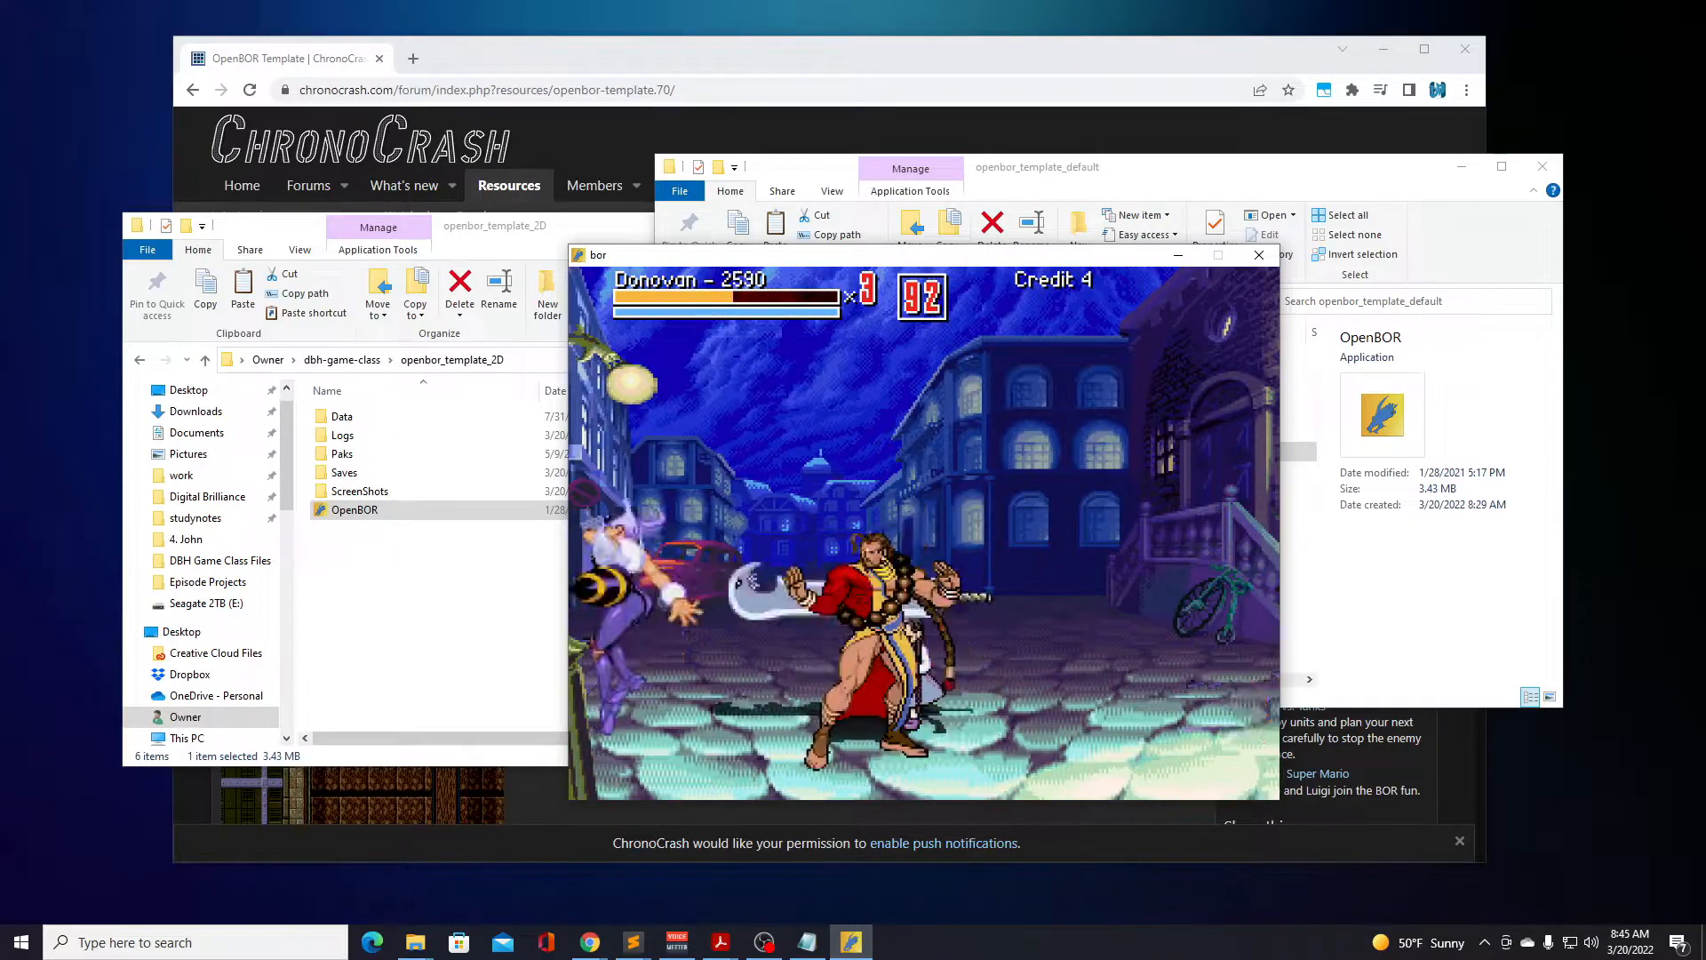
# Dash Donovan onward to the ivy-covered building and attack the enemies along the way.
pyautogui.press('Right')
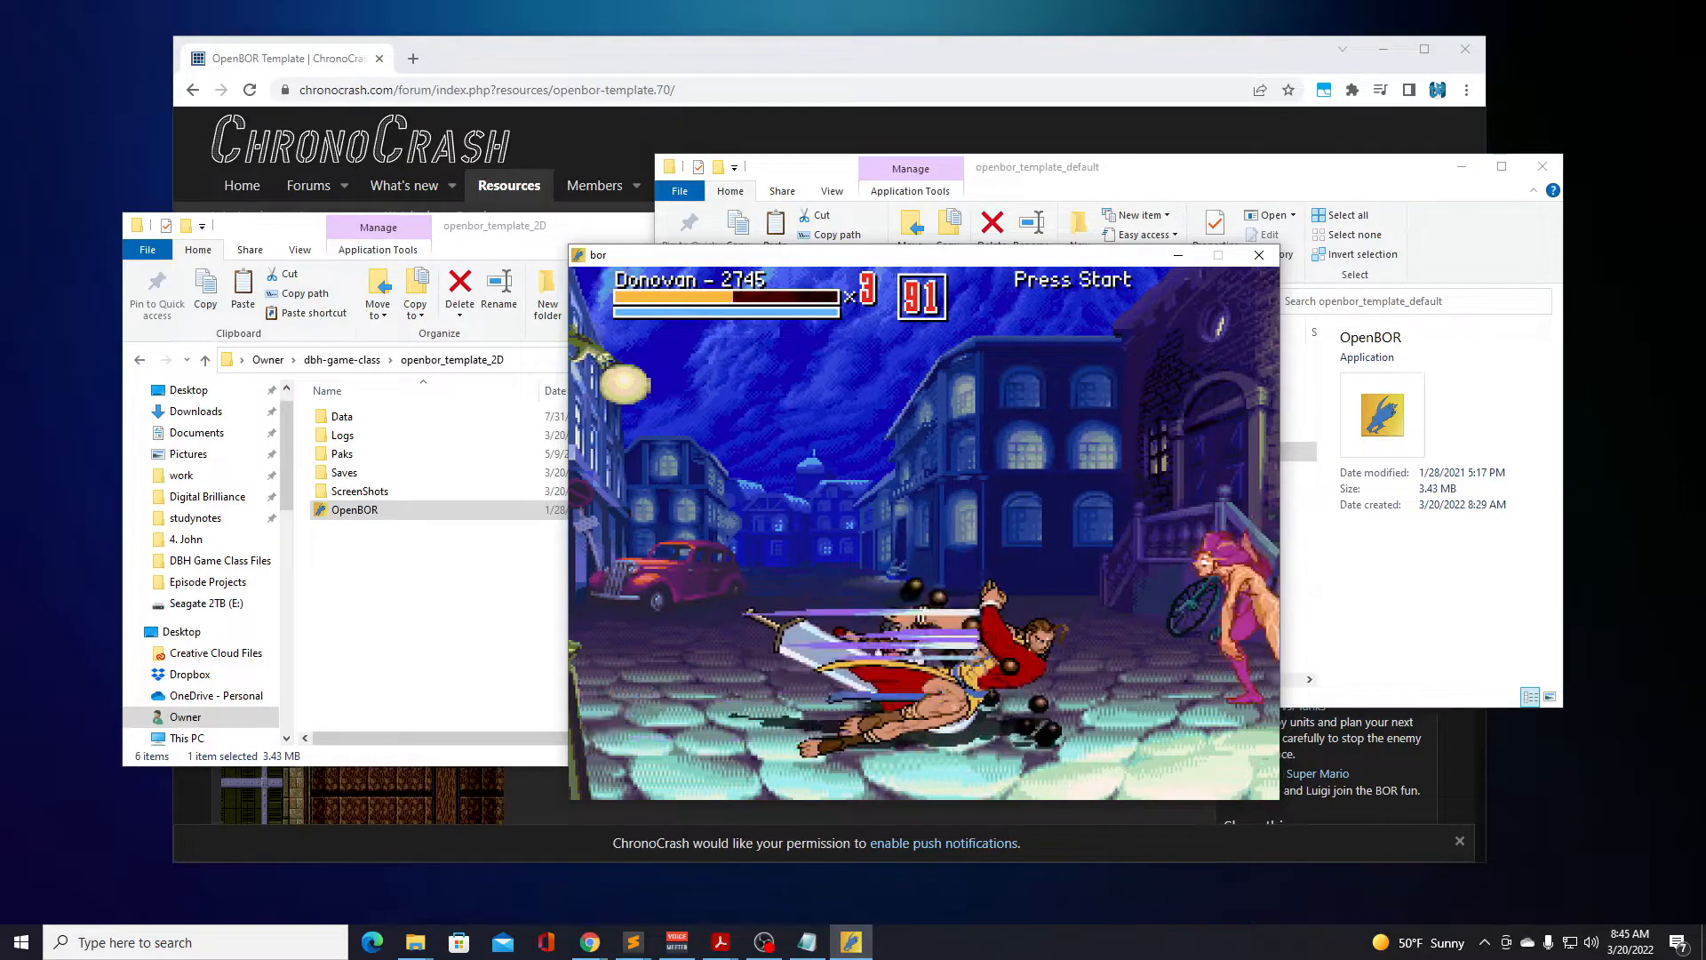
pyautogui.press('a')
pyautogui.press('a')
pyautogui.press('a')
pyautogui.press('a')
pyautogui.press('a')
pyautogui.press('a')
pyautogui.press('a')
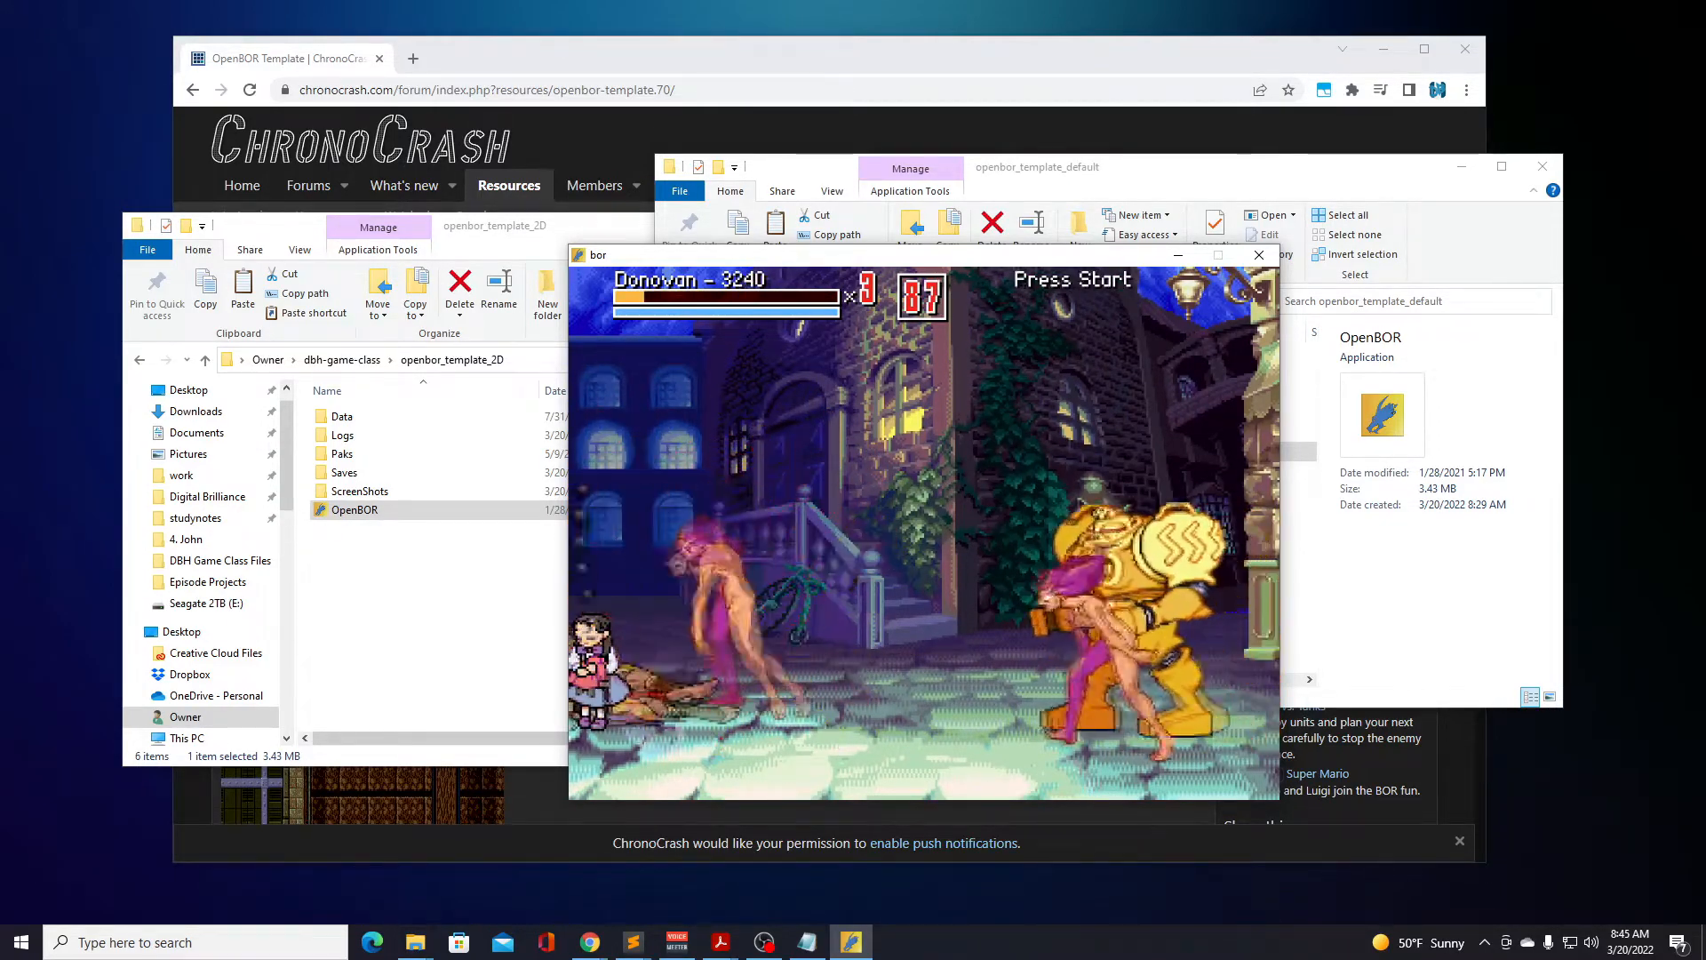
# Combine jumps and sword attacks against the enemy group in front of the ivy-covered building.
pyautogui.press('a')
pyautogui.press('d')
pyautogui.press('d')
pyautogui.press('Left')
pyautogui.press('a')
pyautogui.press('d')
pyautogui.press('a')
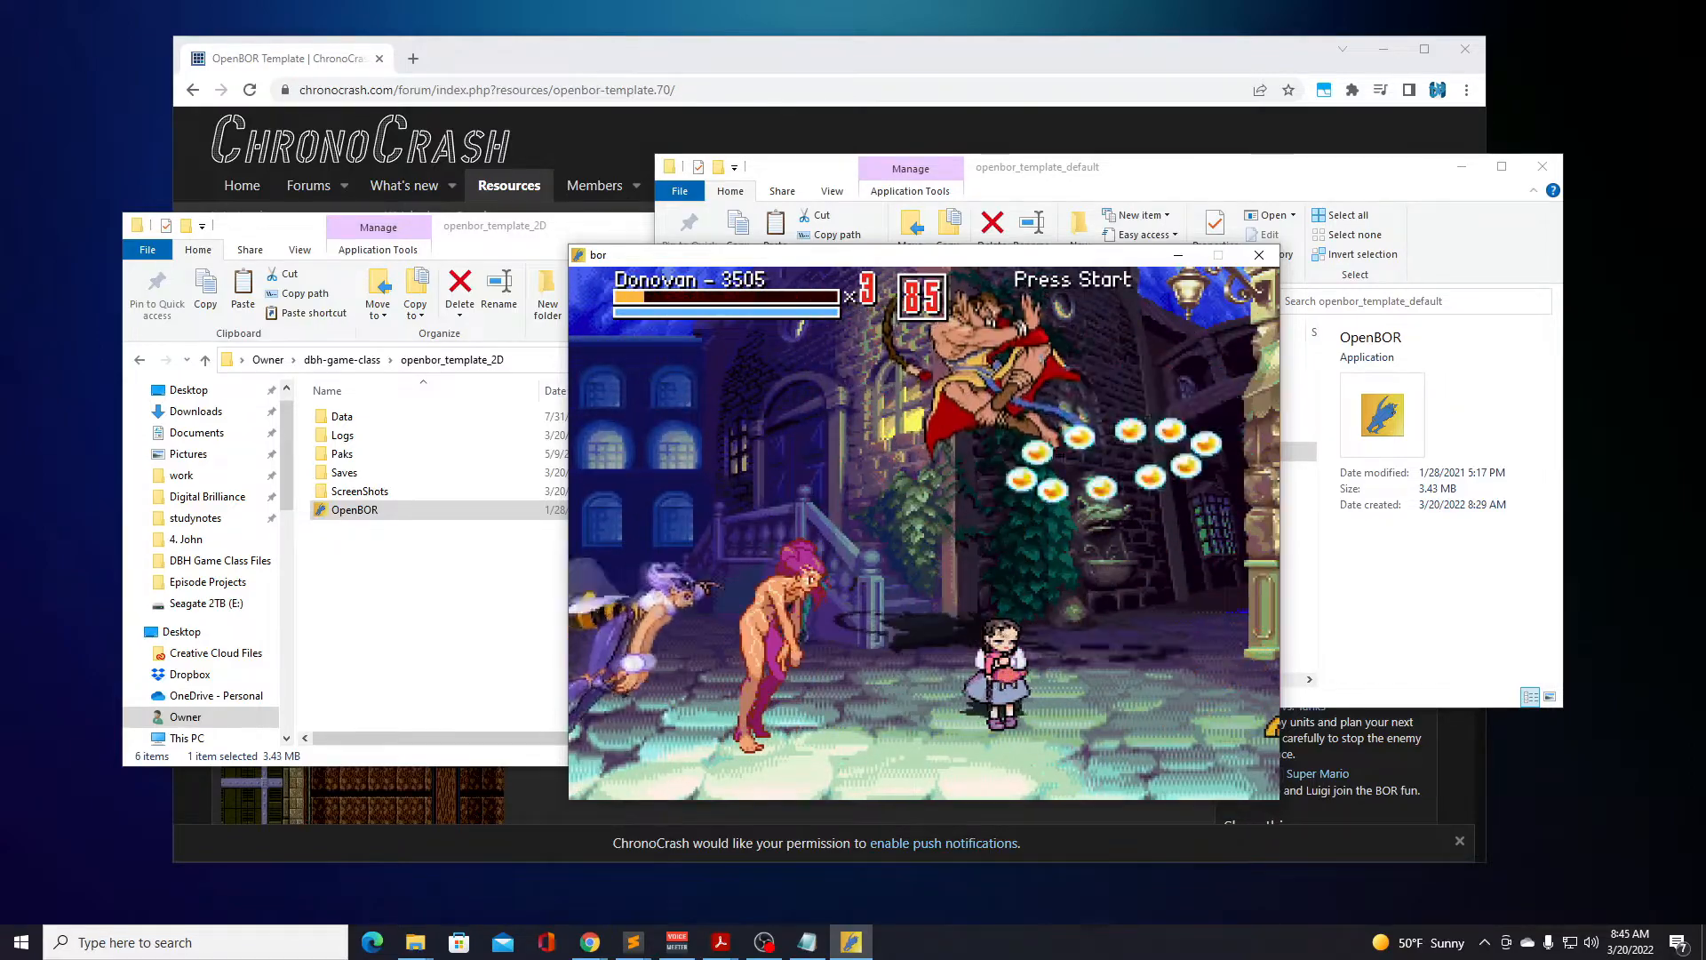
pyautogui.press('a')
pyautogui.press('a')
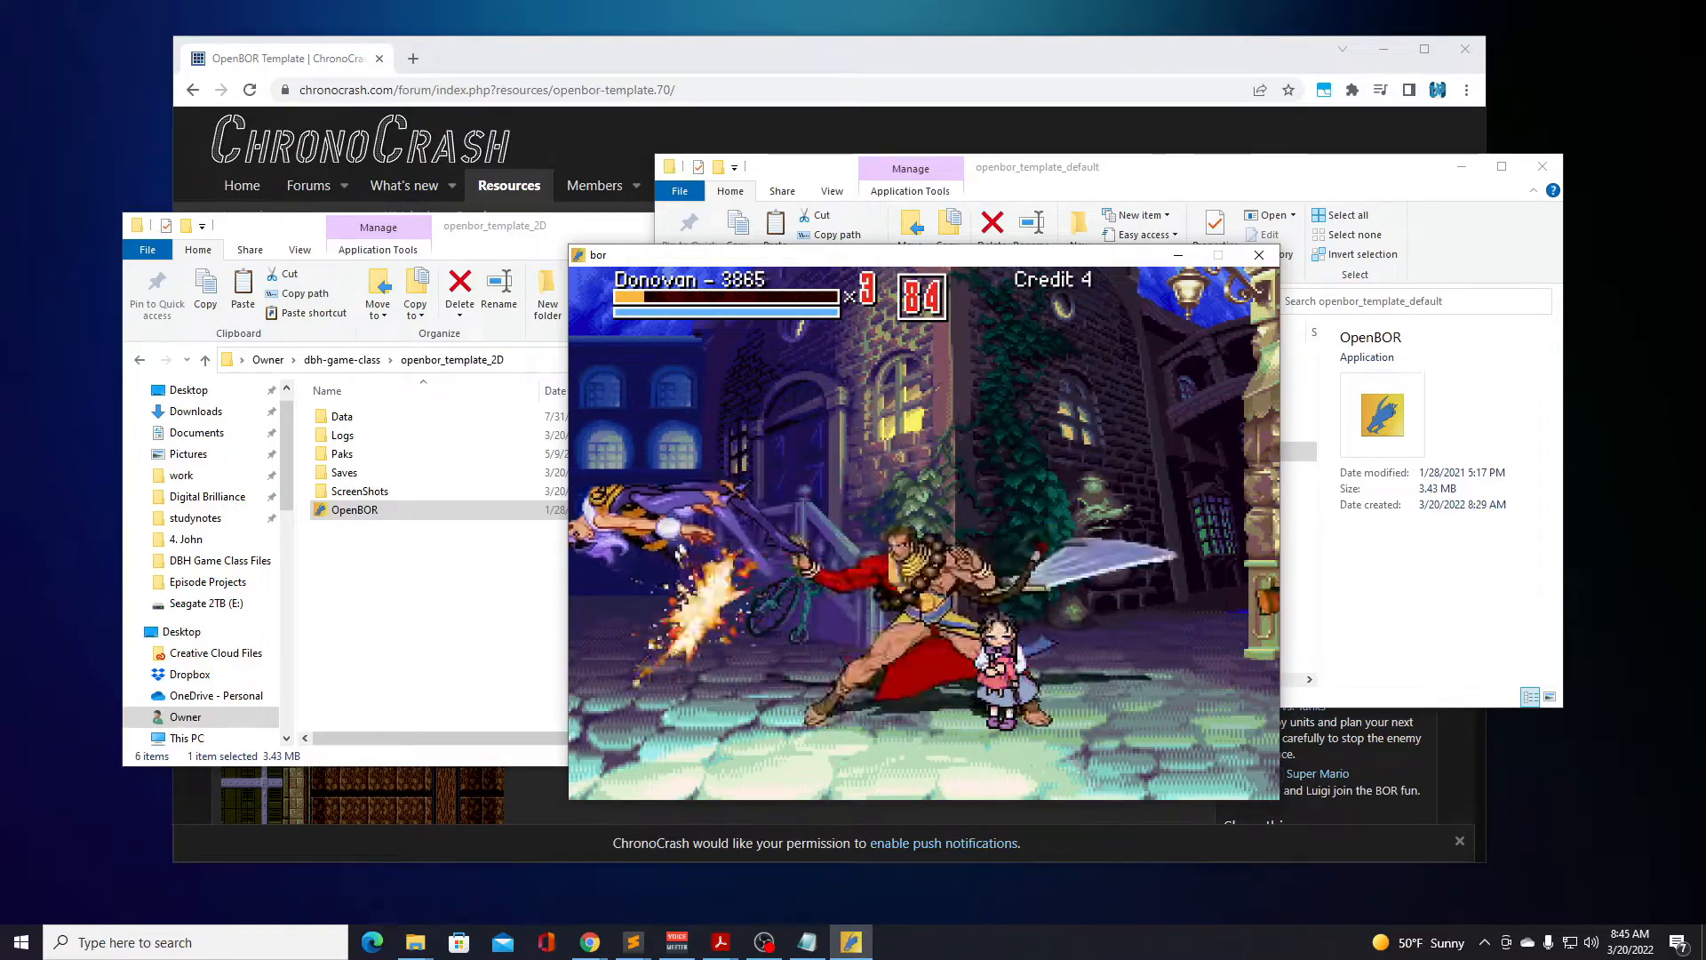
pyautogui.press('d')
pyautogui.press('a')
pyautogui.press('d')
pyautogui.press('Right')
pyautogui.press('a')
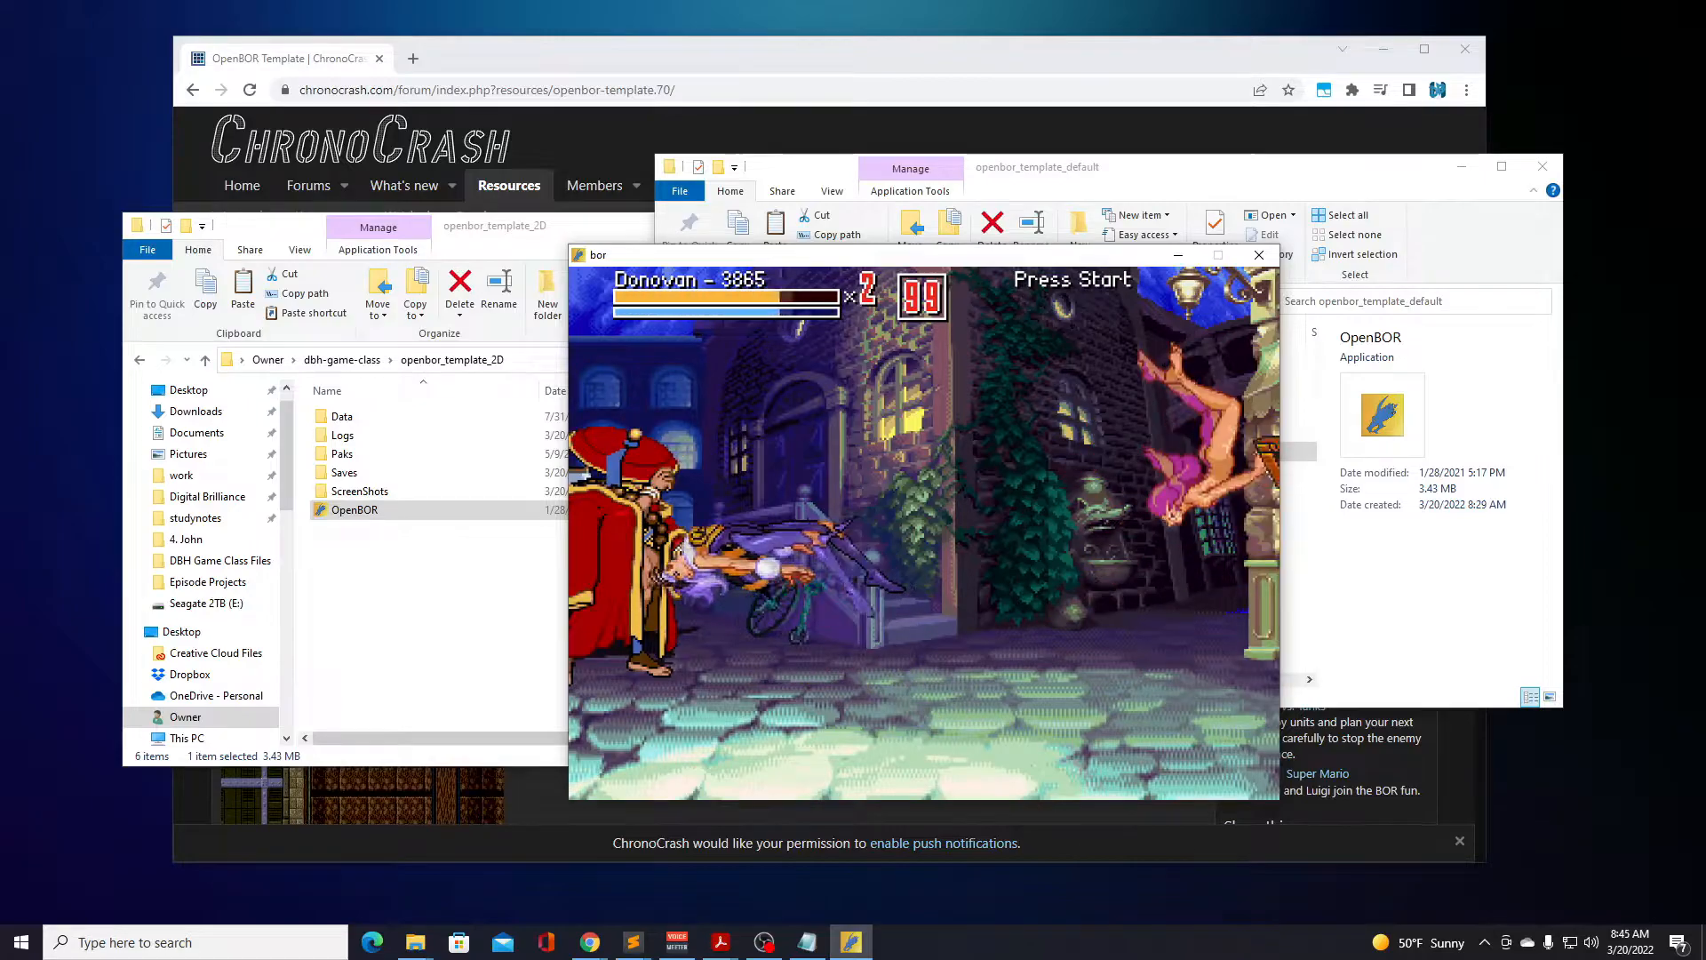
# Resume the fight with Donovan's second life, attacking the bee, pink-haired and golden robot enemies.
pyautogui.press('Right')
pyautogui.press('Down')
pyautogui.press('Left')
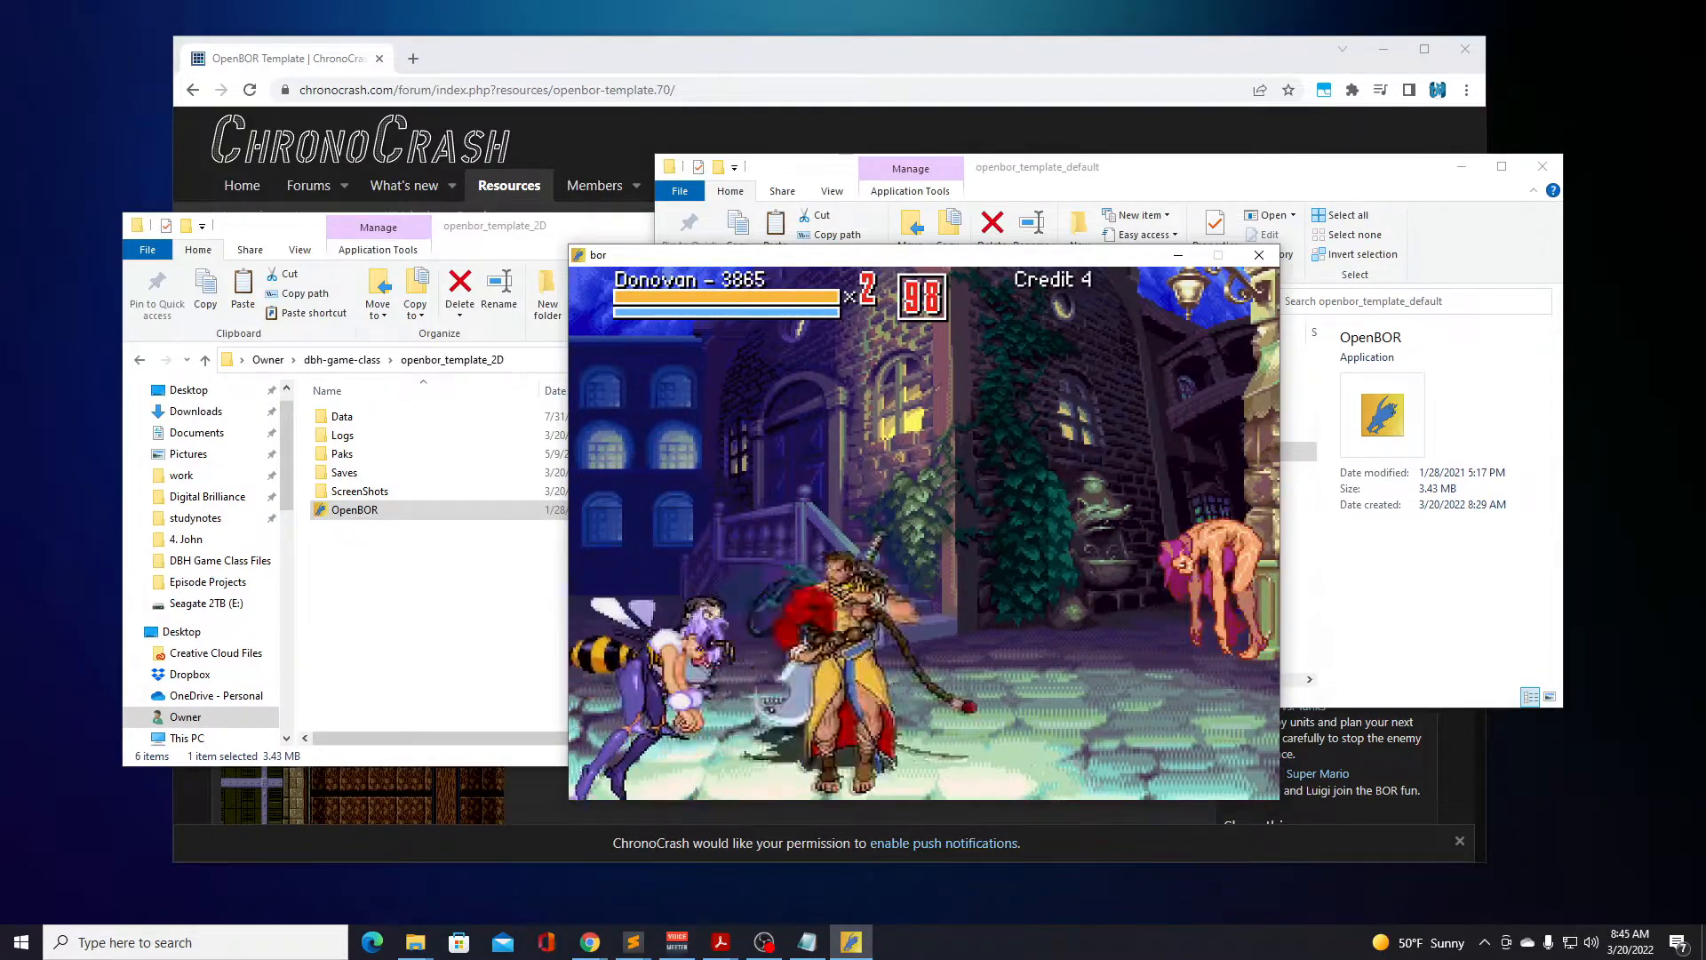
pyautogui.press('a')
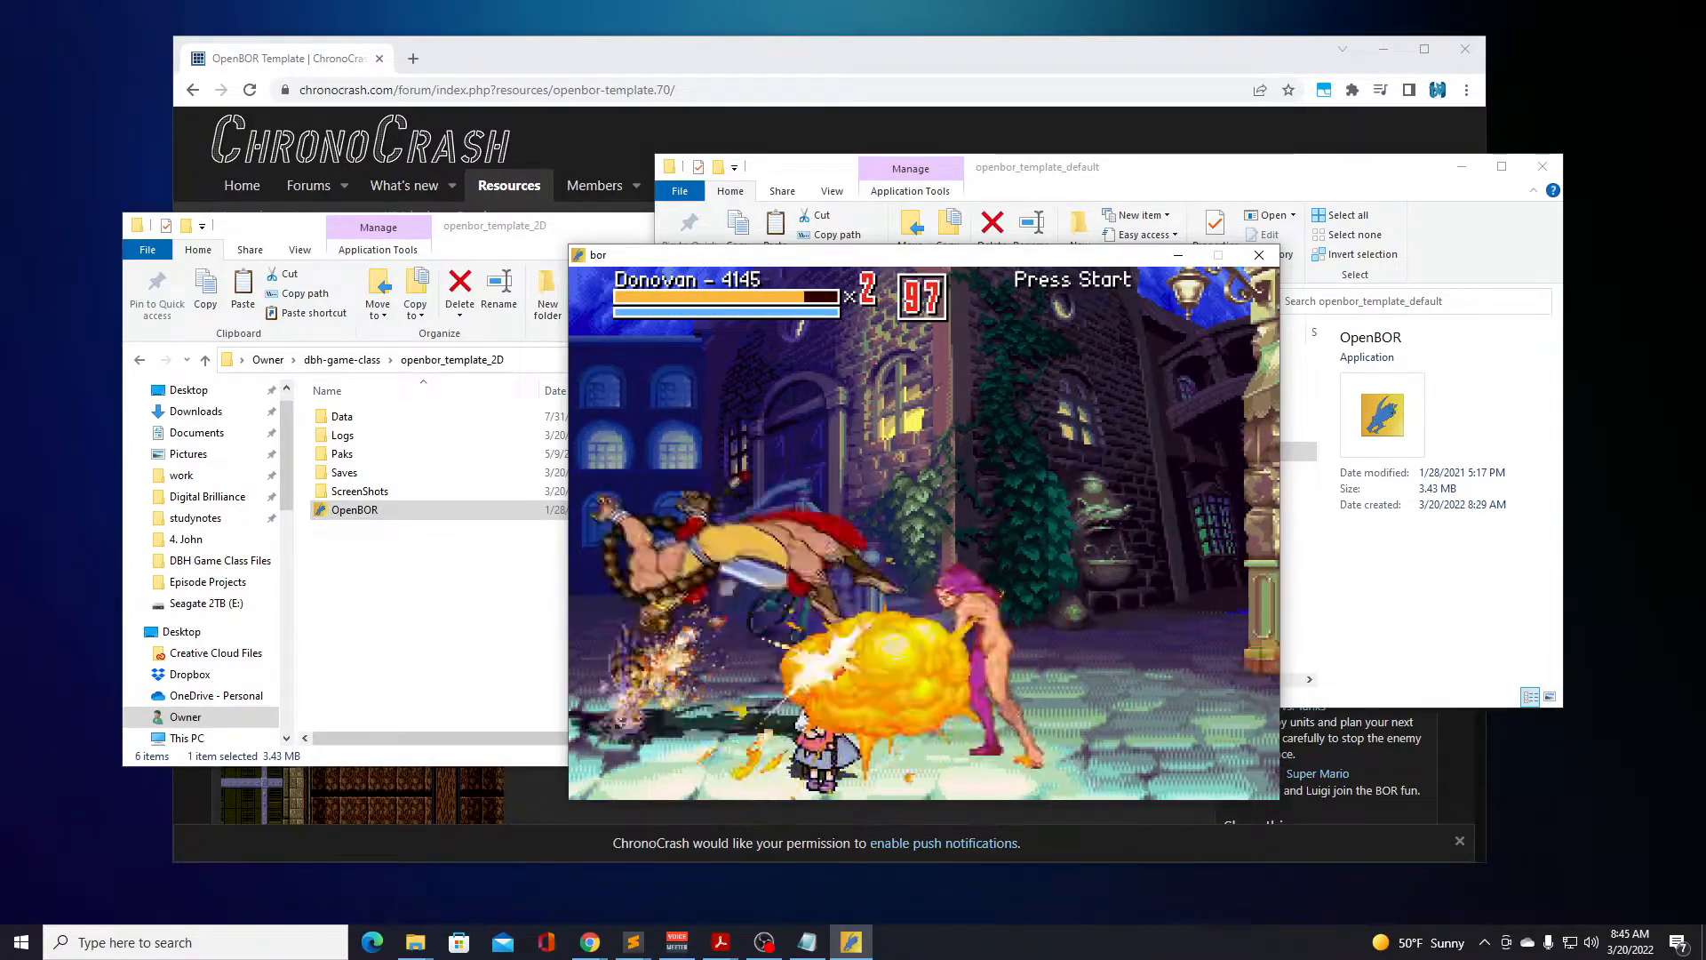
pyautogui.press('a')
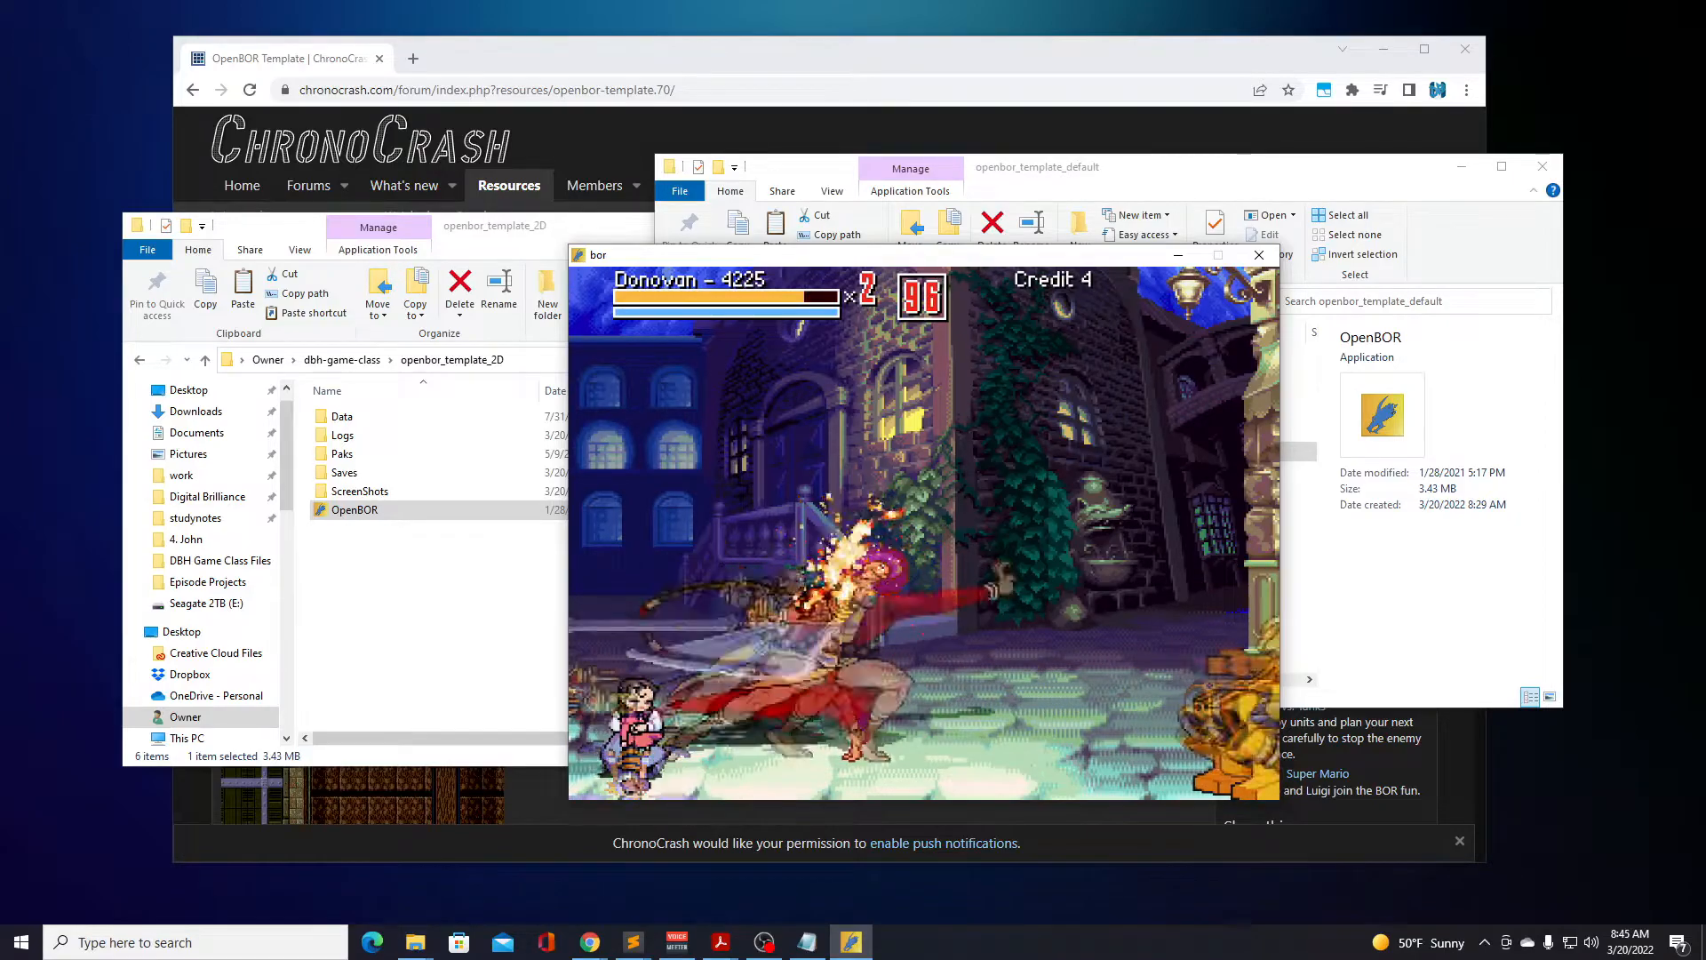
pyautogui.press('Right')
pyautogui.press('d')
pyautogui.press('Left')
pyautogui.press('a')
# Use jump and ground attacks with Donovan against the group of golden robots.
pyautogui.press('a')
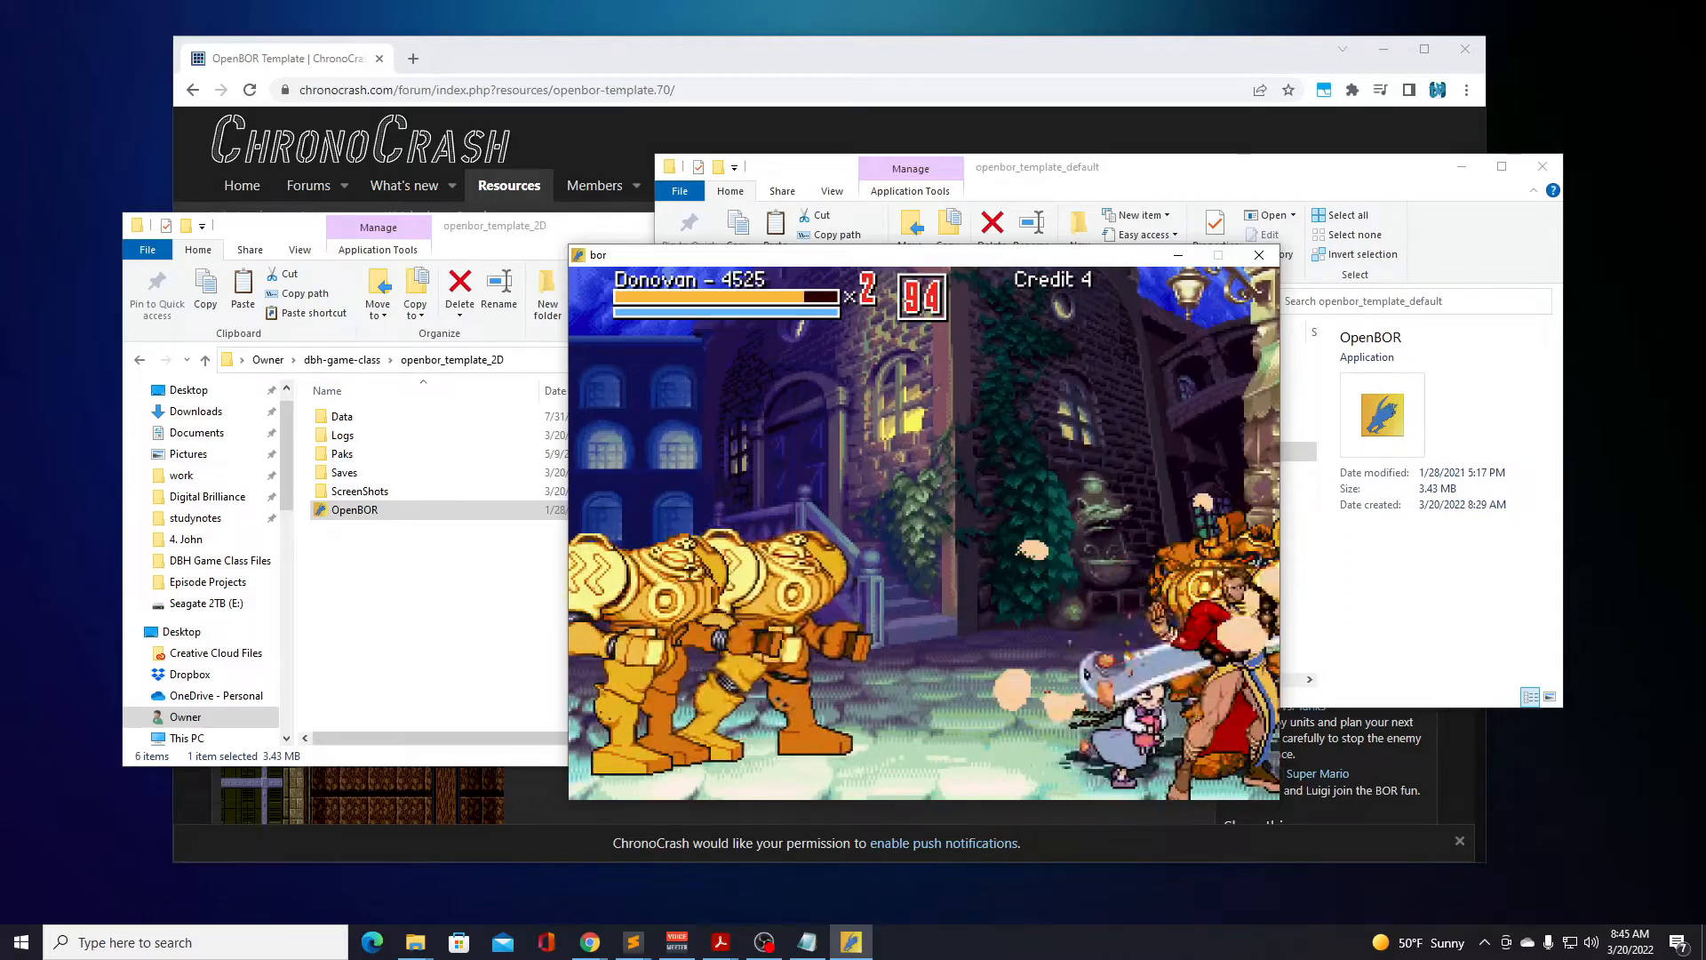
pyautogui.press('Left')
pyautogui.press('d')
pyautogui.press('a')
pyautogui.press('d')
pyautogui.press('a')
pyautogui.press('d')
pyautogui.press('Right')
pyautogui.press('a')
pyautogui.press('a')
pyautogui.press('a')
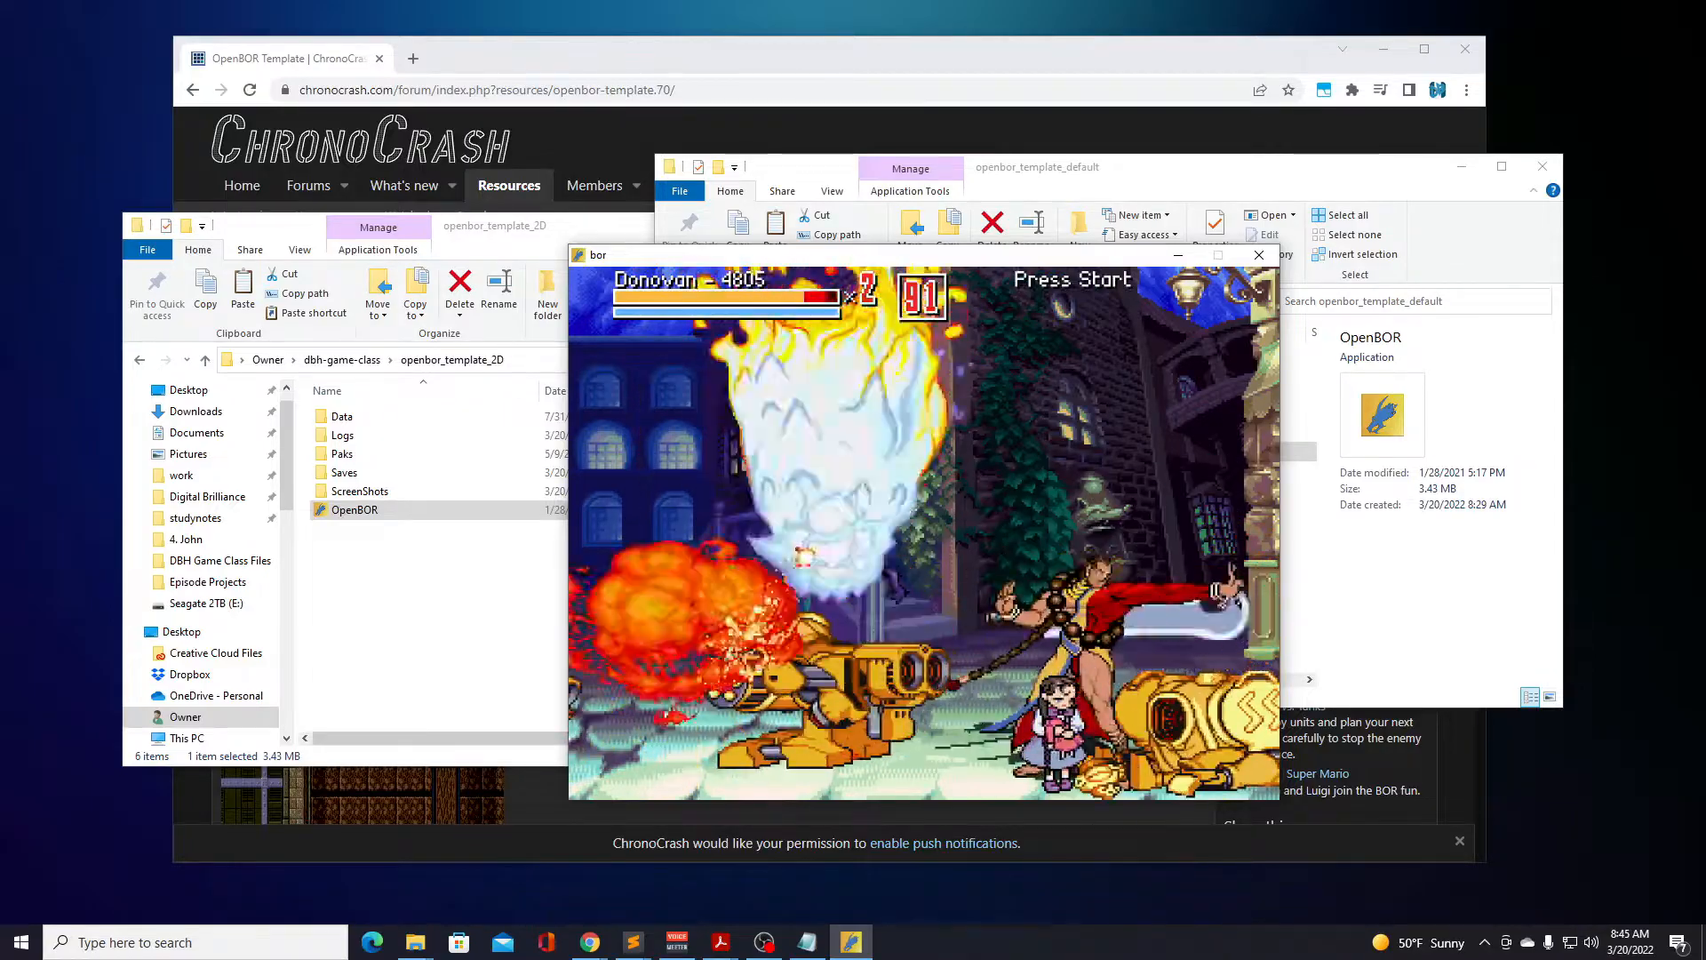
pyautogui.press('a')
pyautogui.press('a')
pyautogui.press('a')
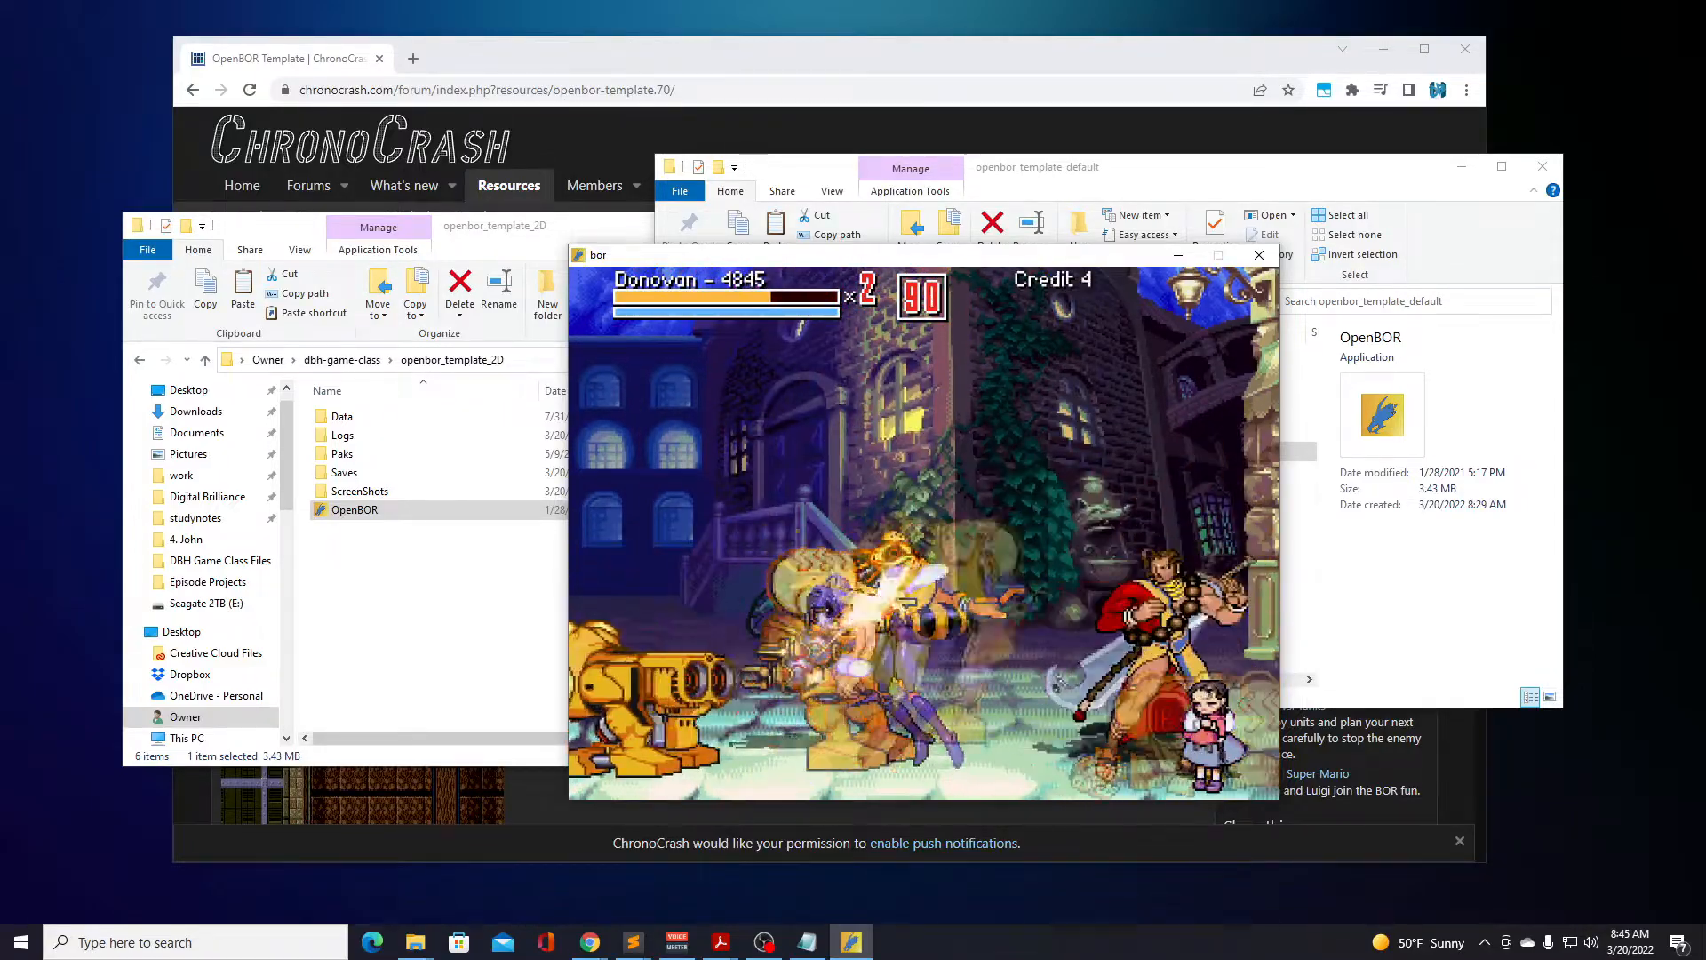
# Jump Donovan over the fallen enemies and use his special attack near the robots.
pyautogui.press('d')
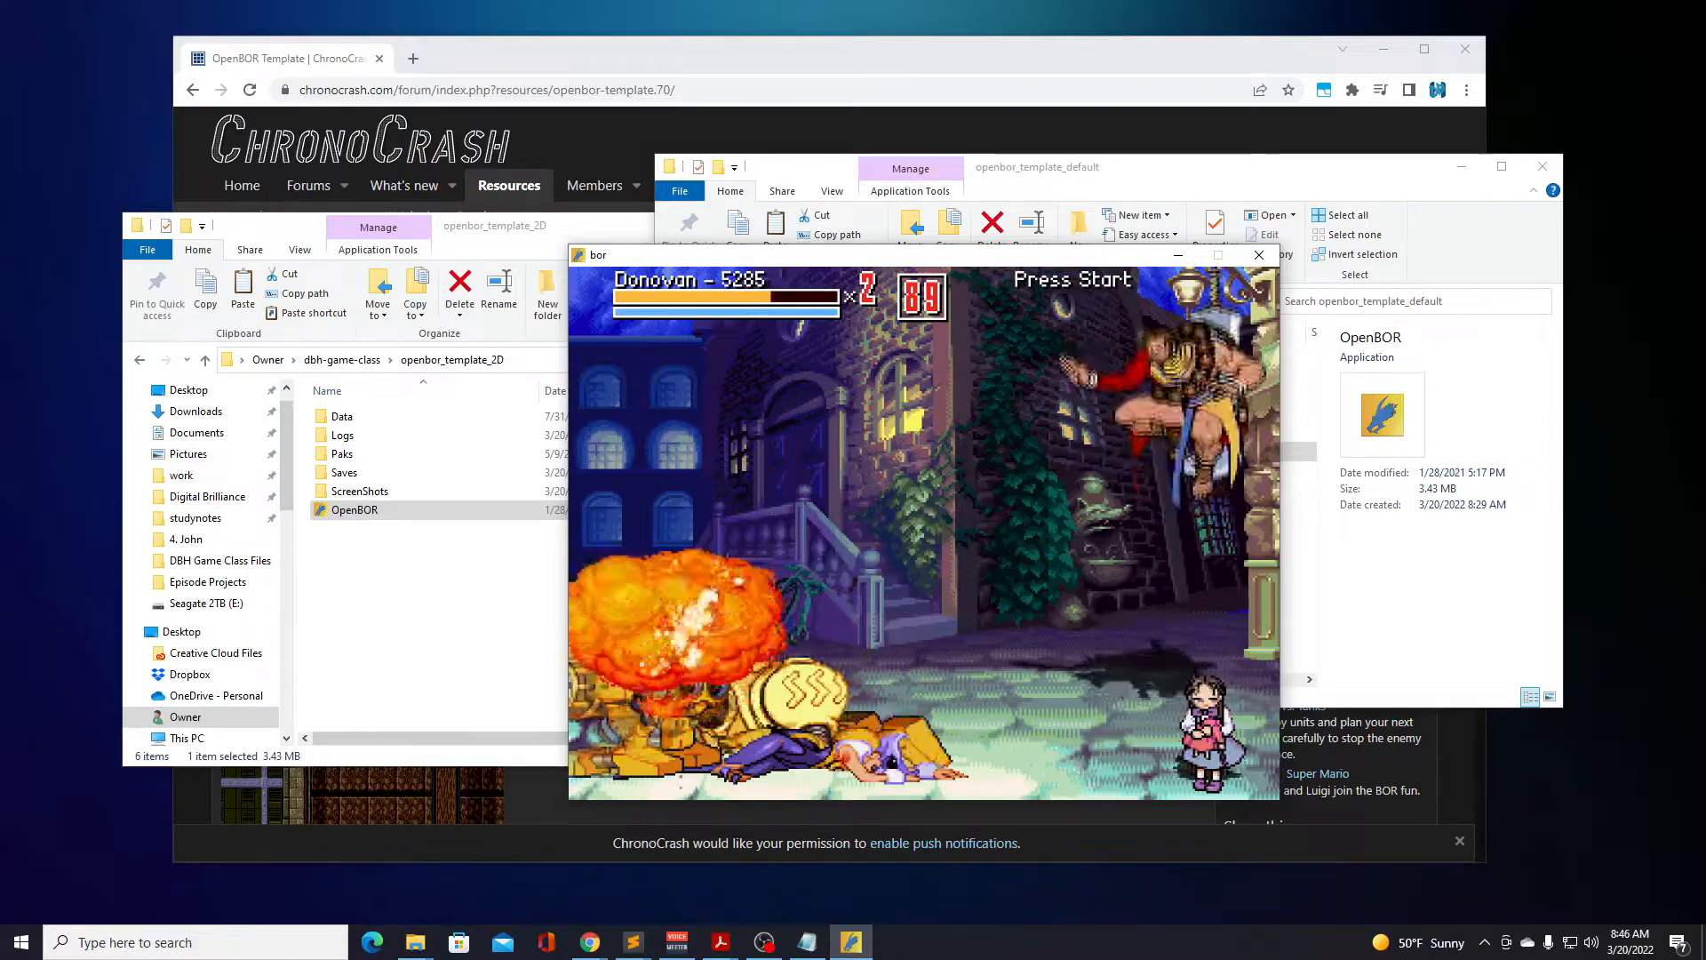
pyautogui.press('Left')
pyautogui.press('d')
pyautogui.press('f')
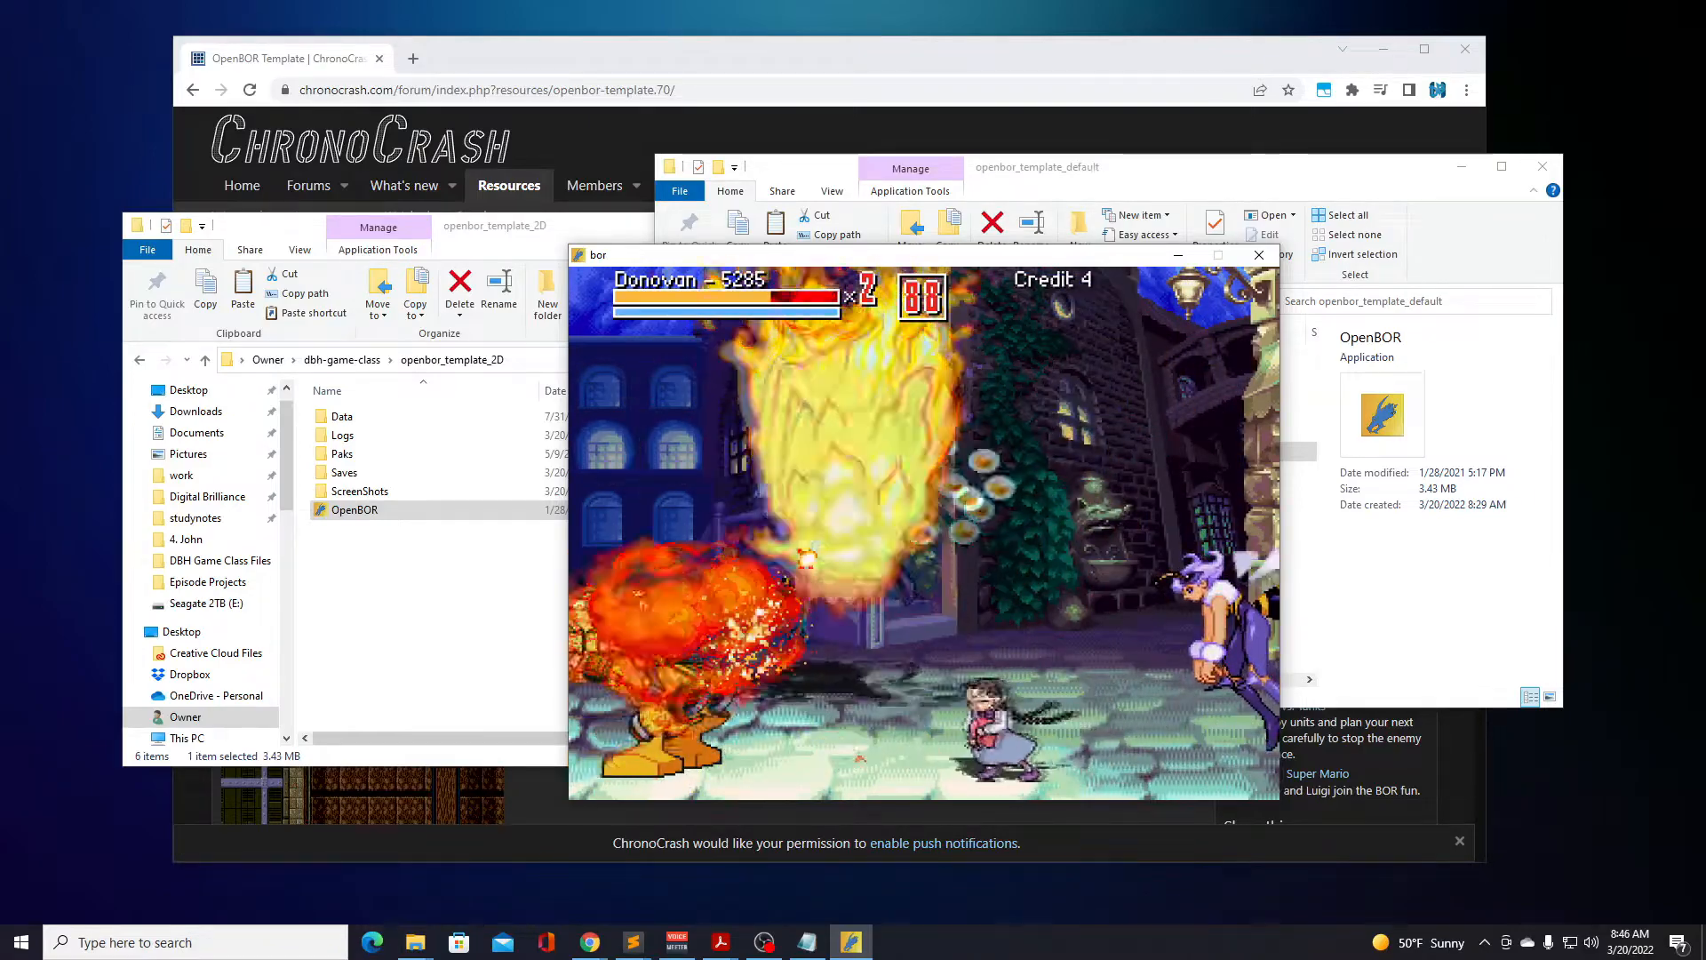
pyautogui.press('a')
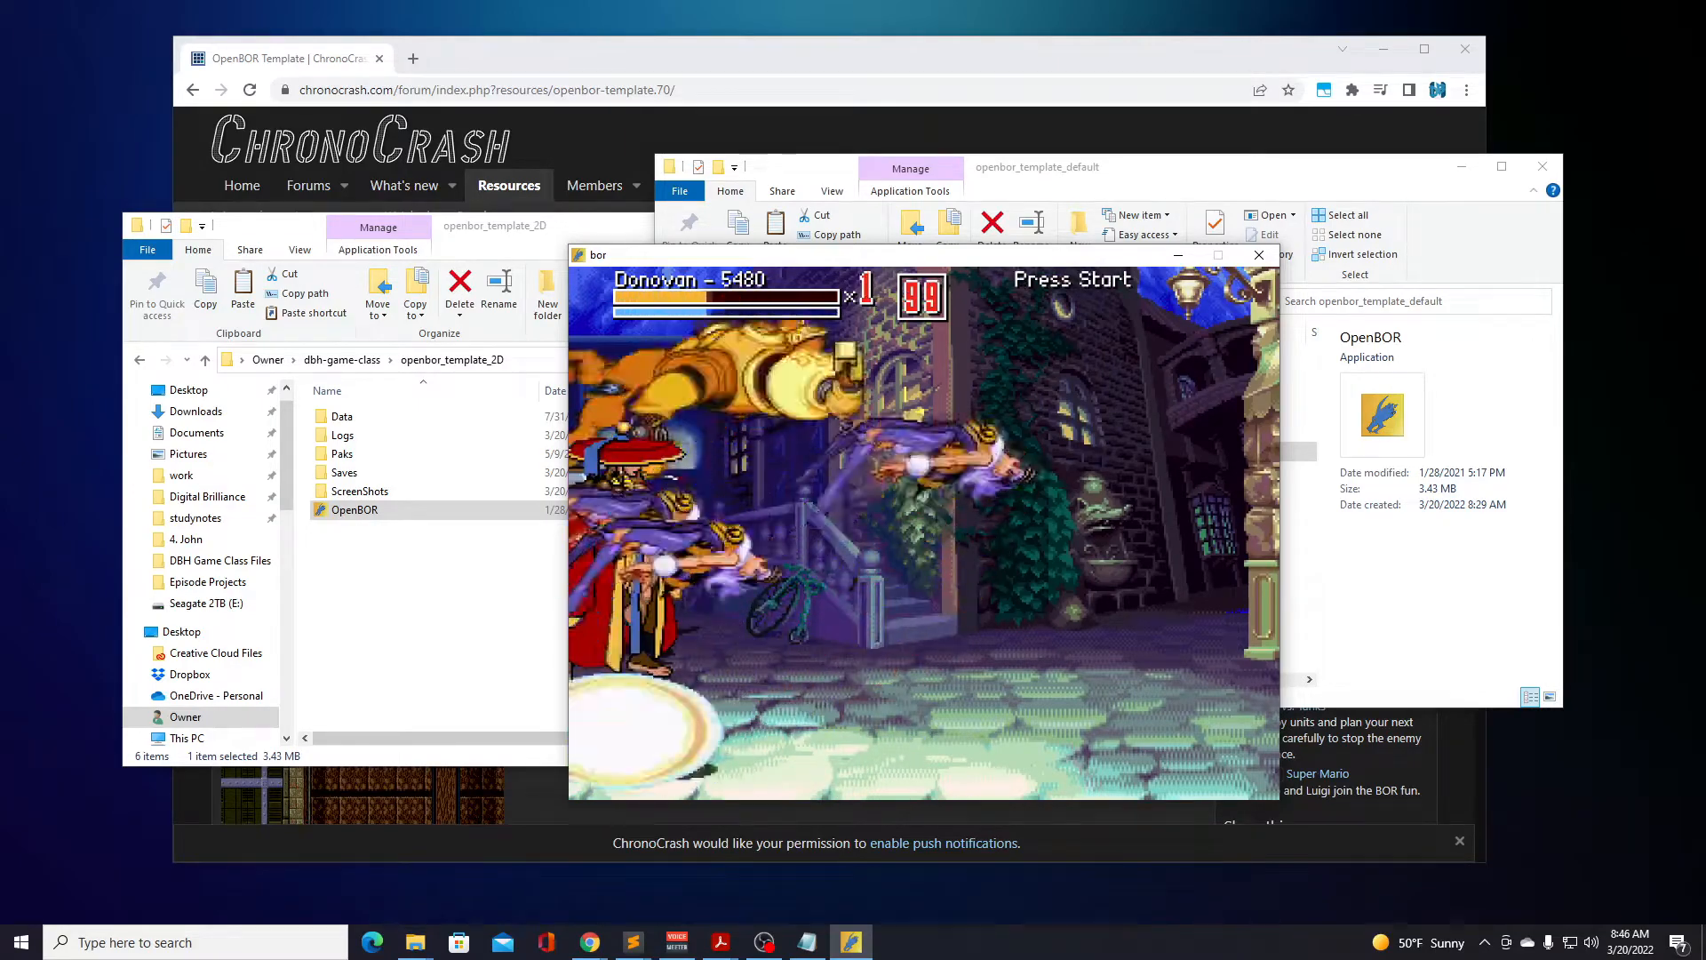
# Attack the bee enemies and golden robot with Donovan, use his special attack, and advance toward the building's stairs.
pyautogui.press('a')
pyautogui.press('a')
pyautogui.press('a')
pyautogui.press('a')
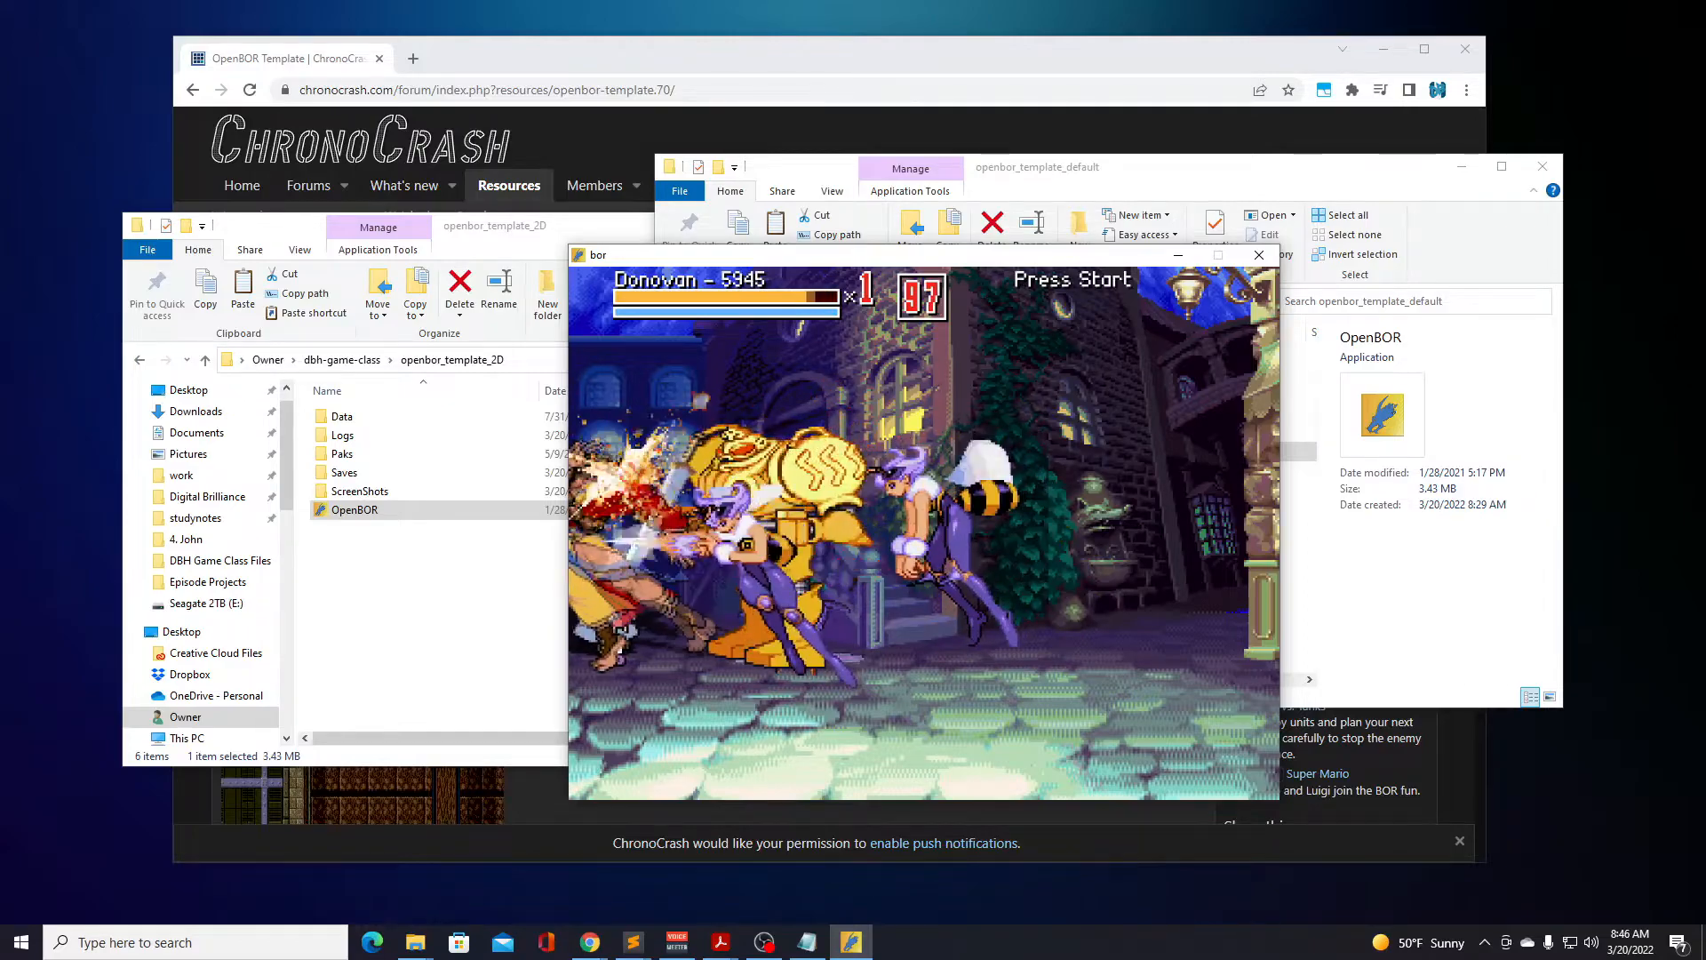
pyautogui.press('f')
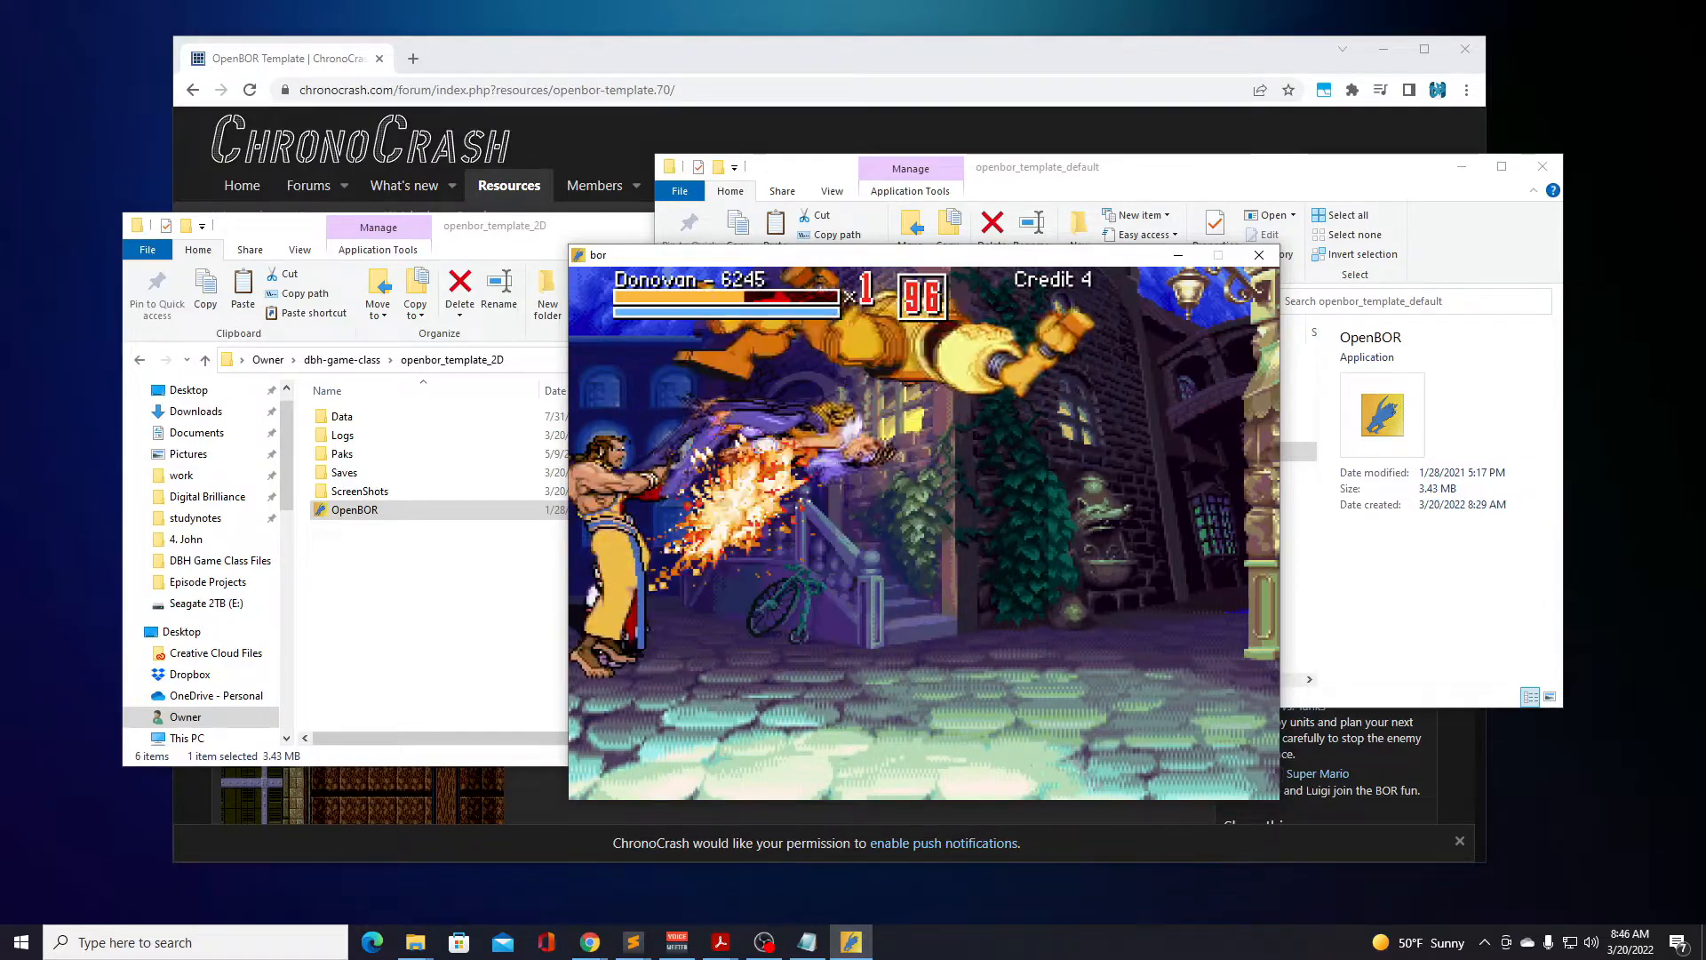
pyautogui.press('Right')
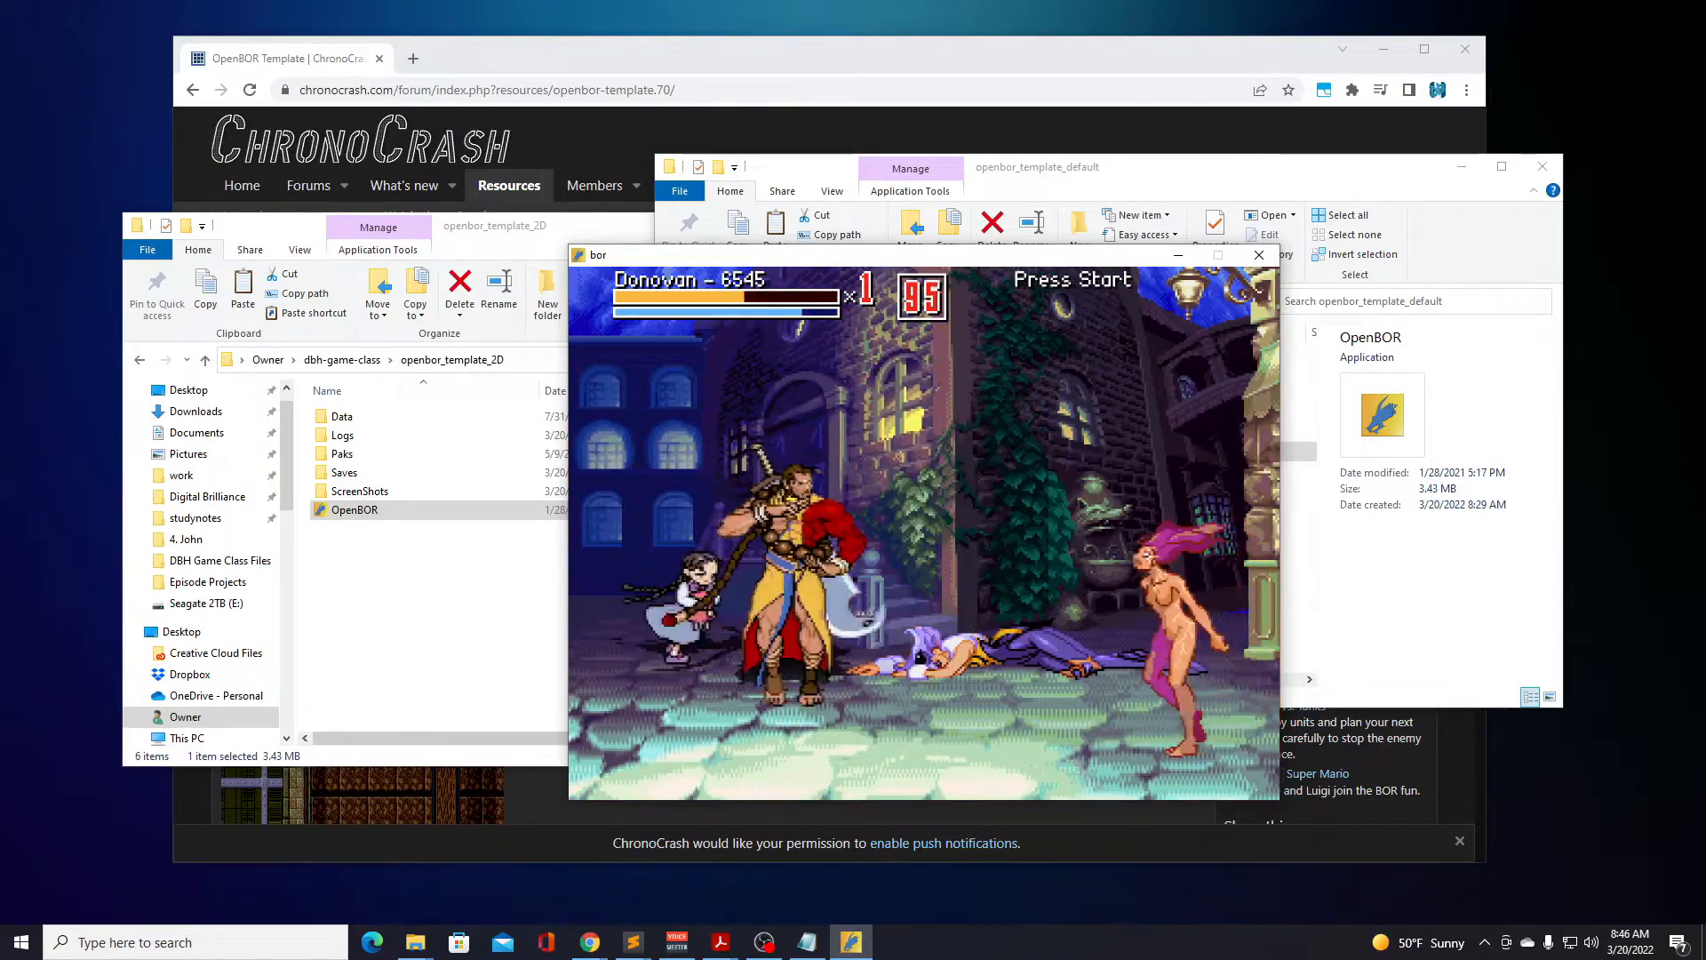
# Strike the pink-haired and bee enemies with Donovan's sword combos in front of the stairs.
pyautogui.press('a')
pyautogui.press('a')
pyautogui.press('a')
pyautogui.press('a')
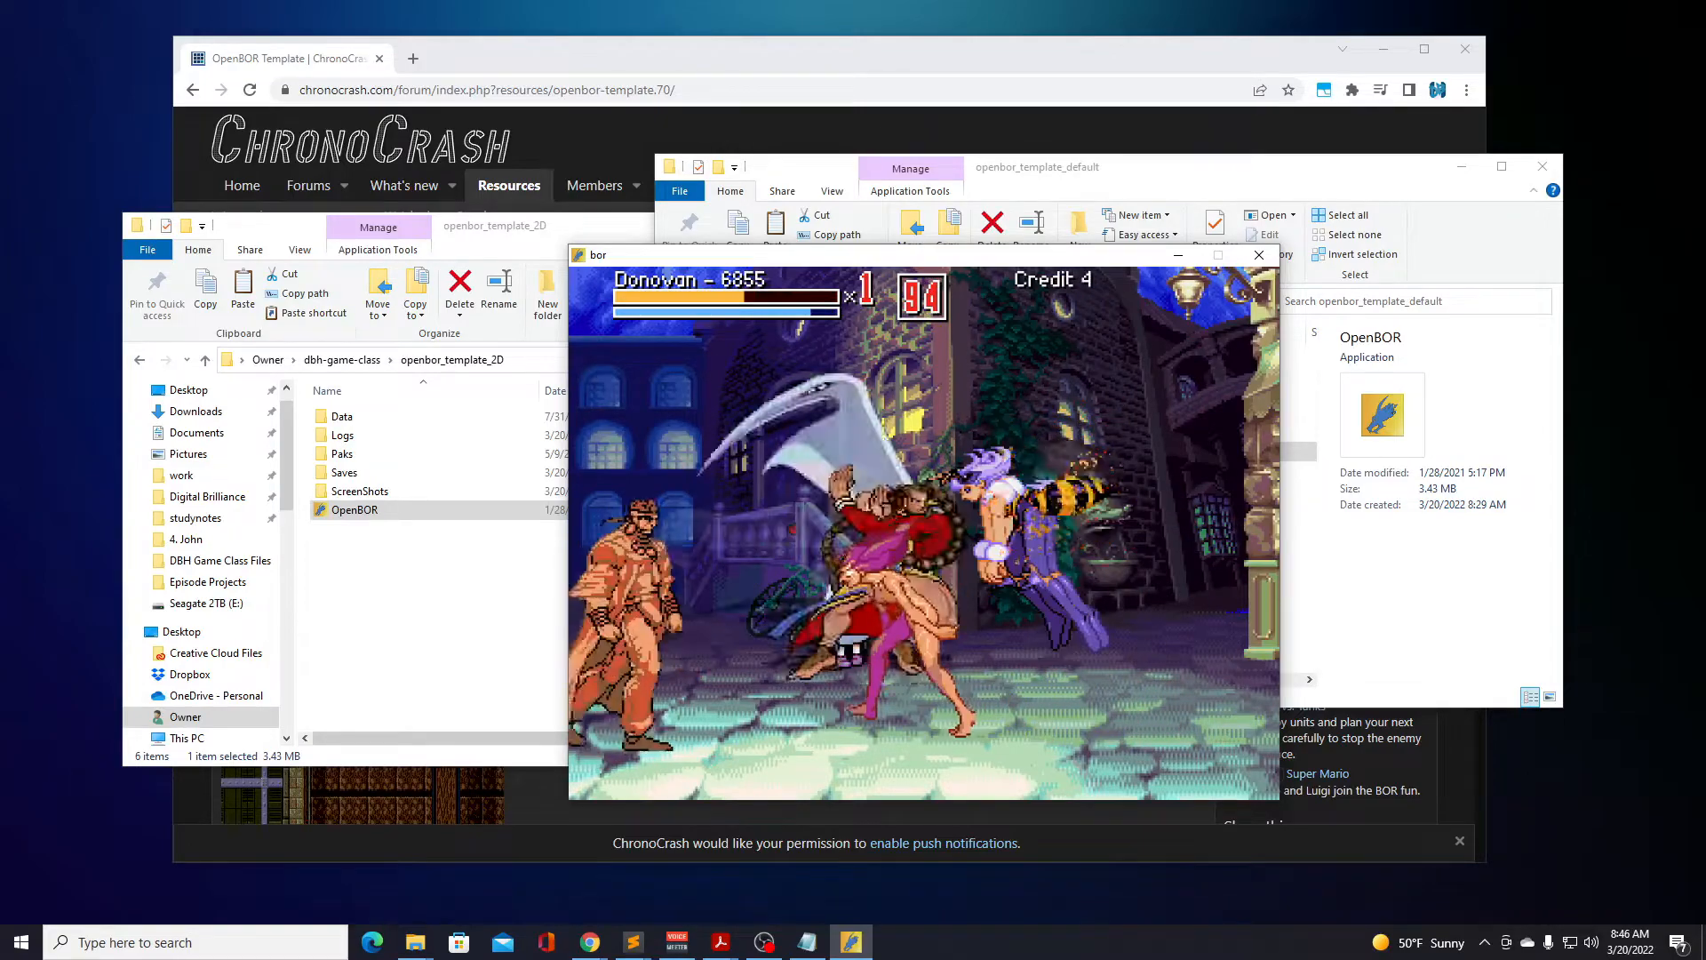
pyautogui.press('a')
pyautogui.press('a')
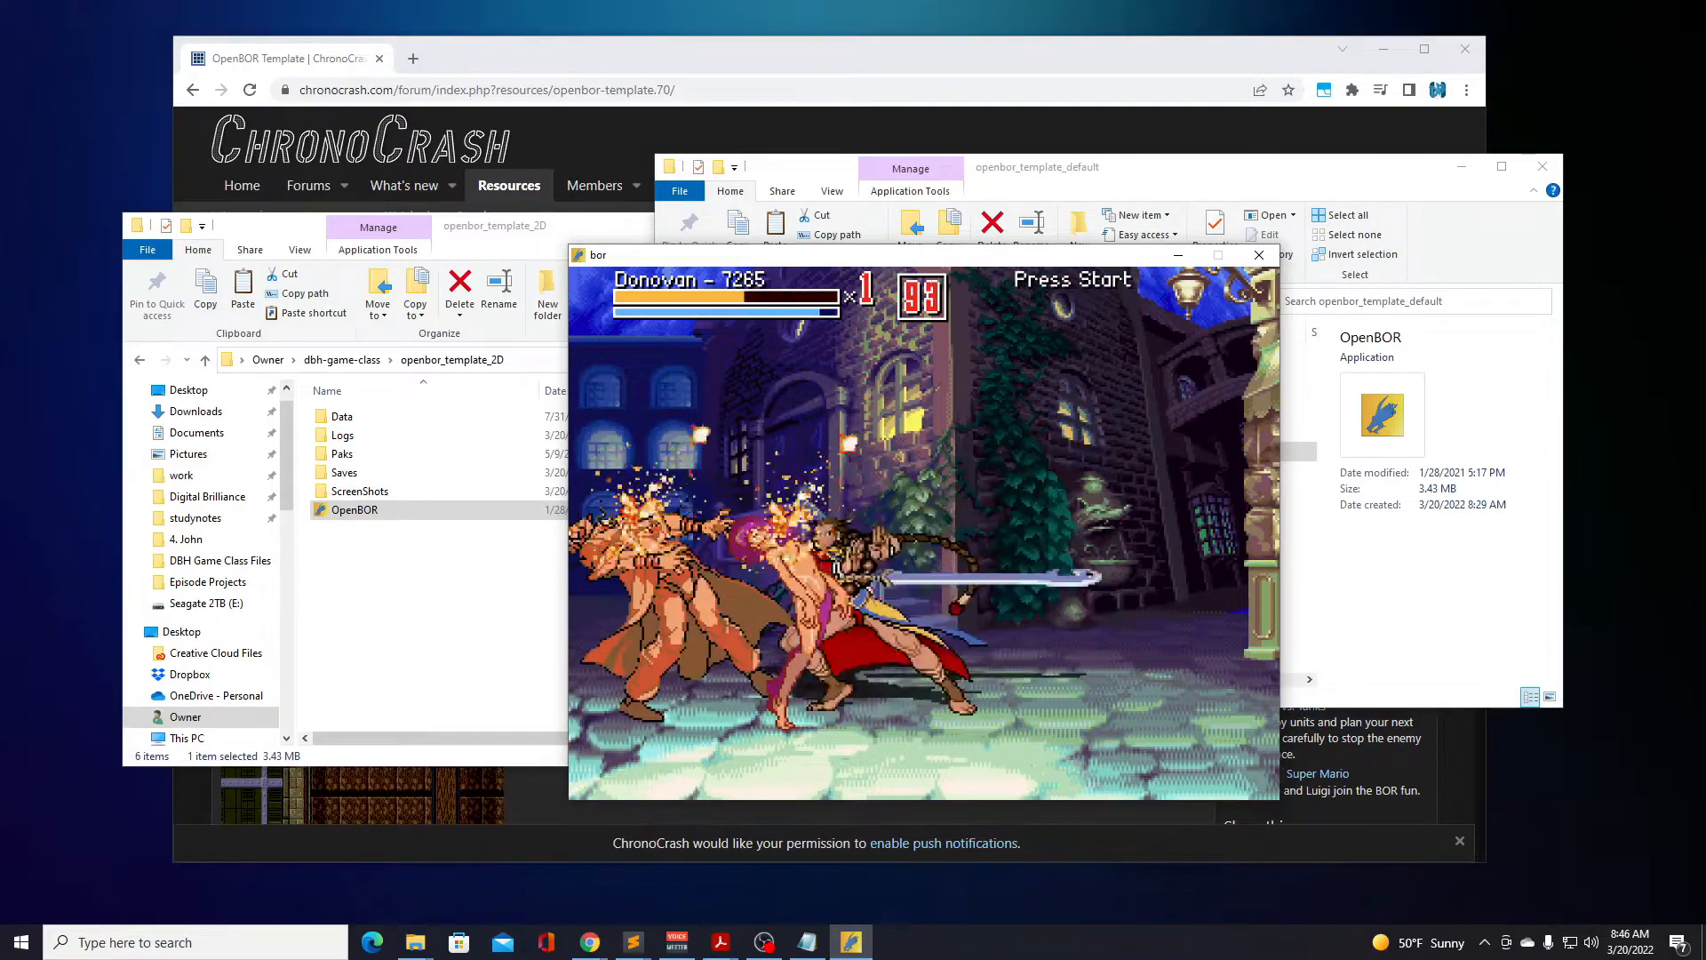
# Turn Donovan back toward the golden robots near the blue building and hit them with repeated attacks.
pyautogui.press('Left')
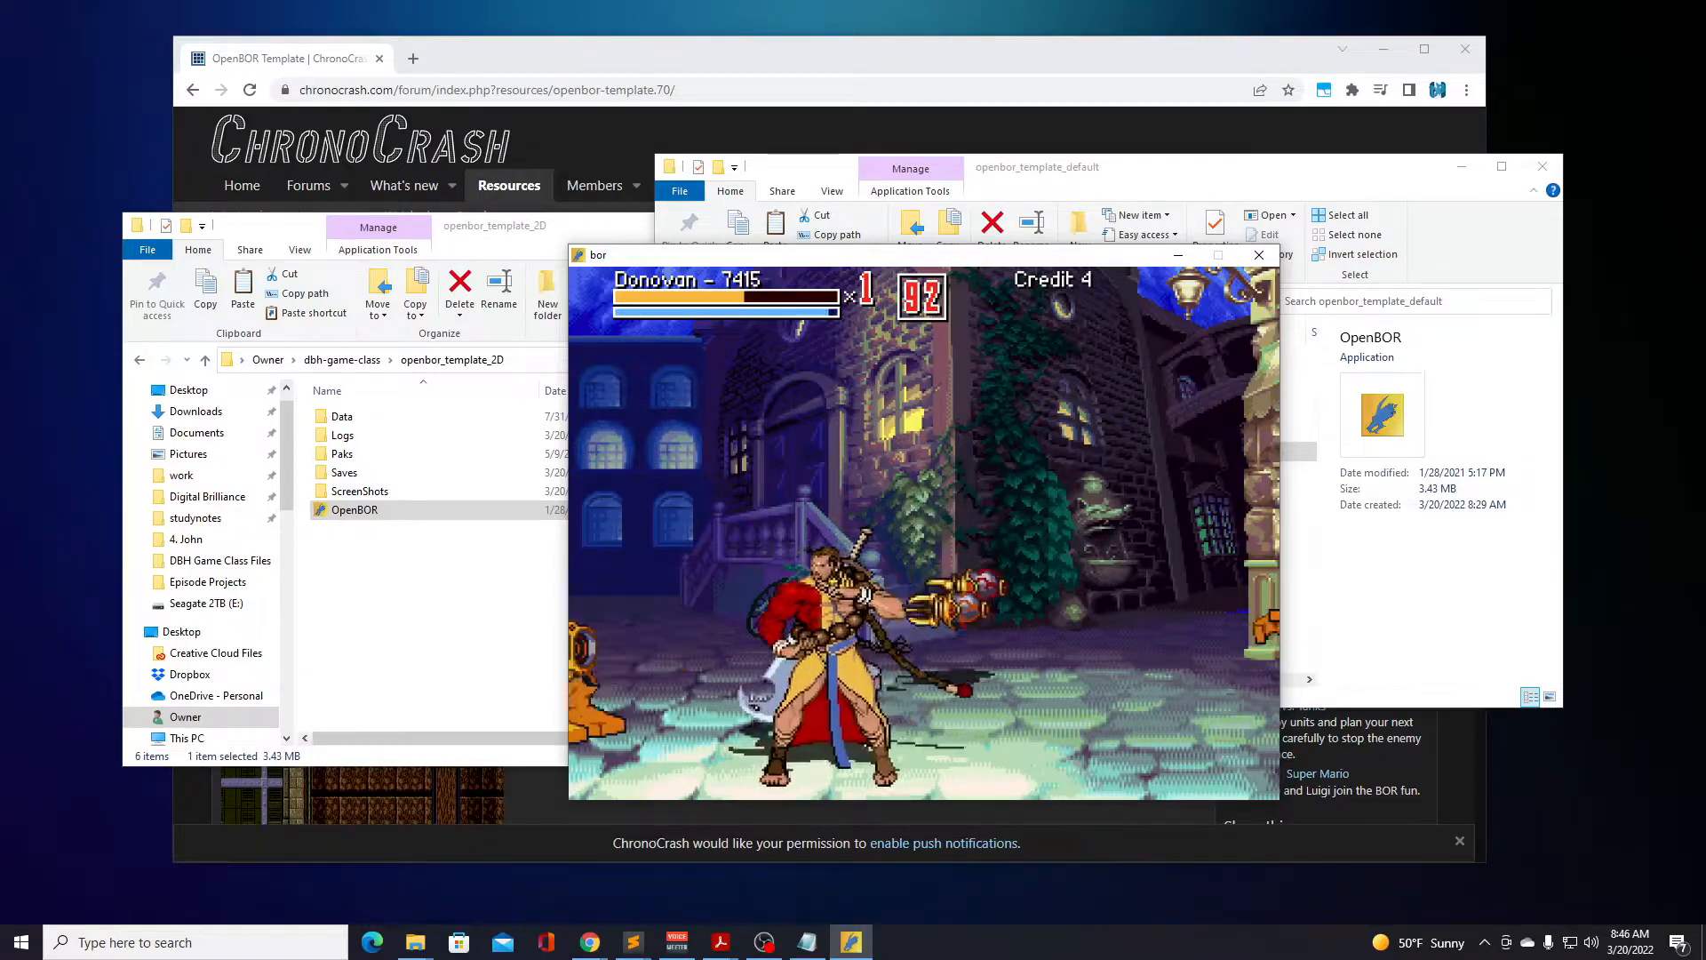
pyautogui.press('a')
pyautogui.press('a')
pyautogui.press('a')
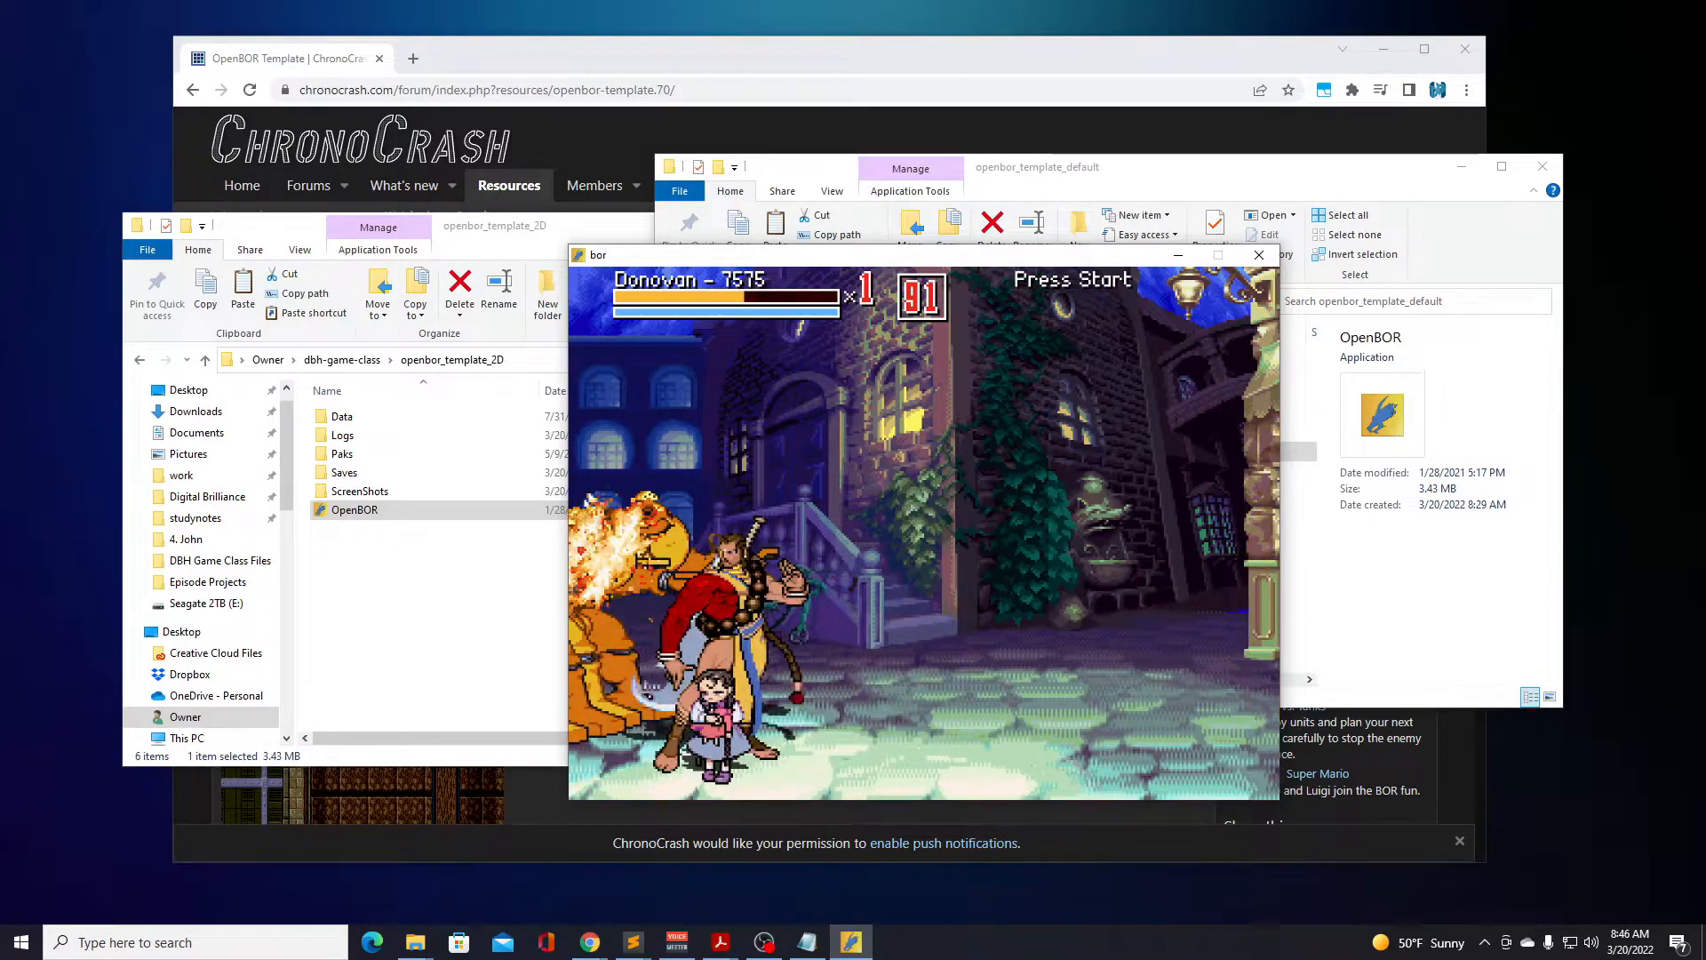
pyautogui.press('a')
# Fight the surrounding golden robots with sword slashes and a jump attack over the fallen robot.
pyautogui.press('a')
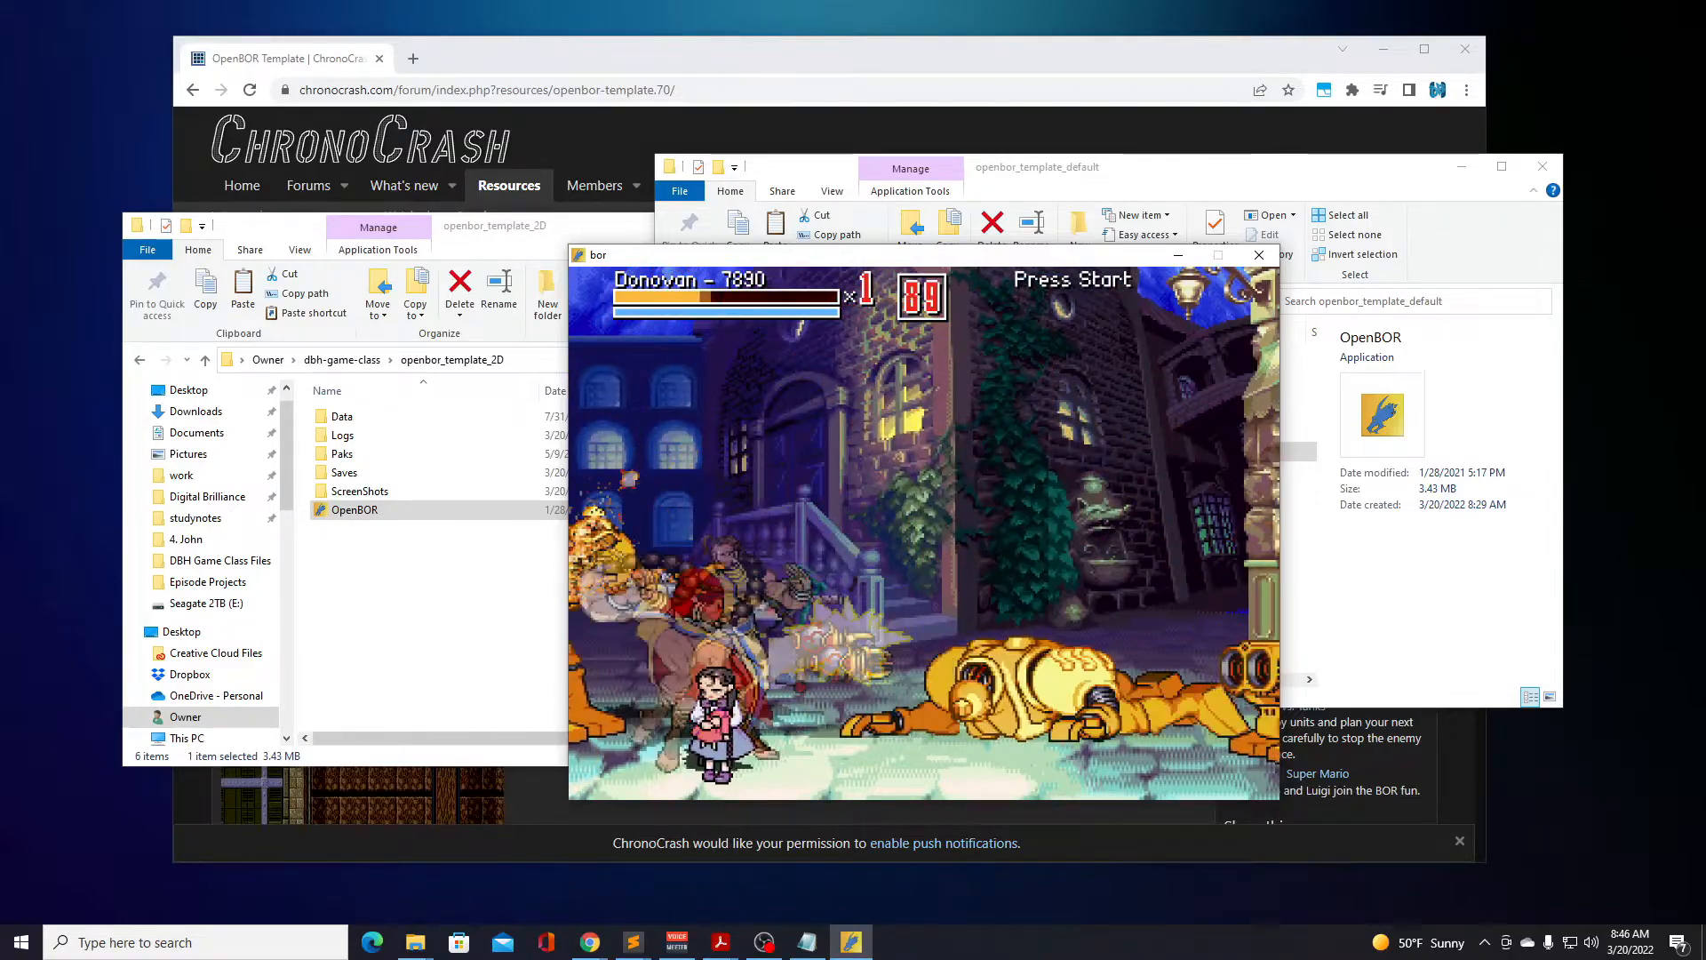
pyautogui.press('a')
pyautogui.press('a')
pyautogui.press('a')
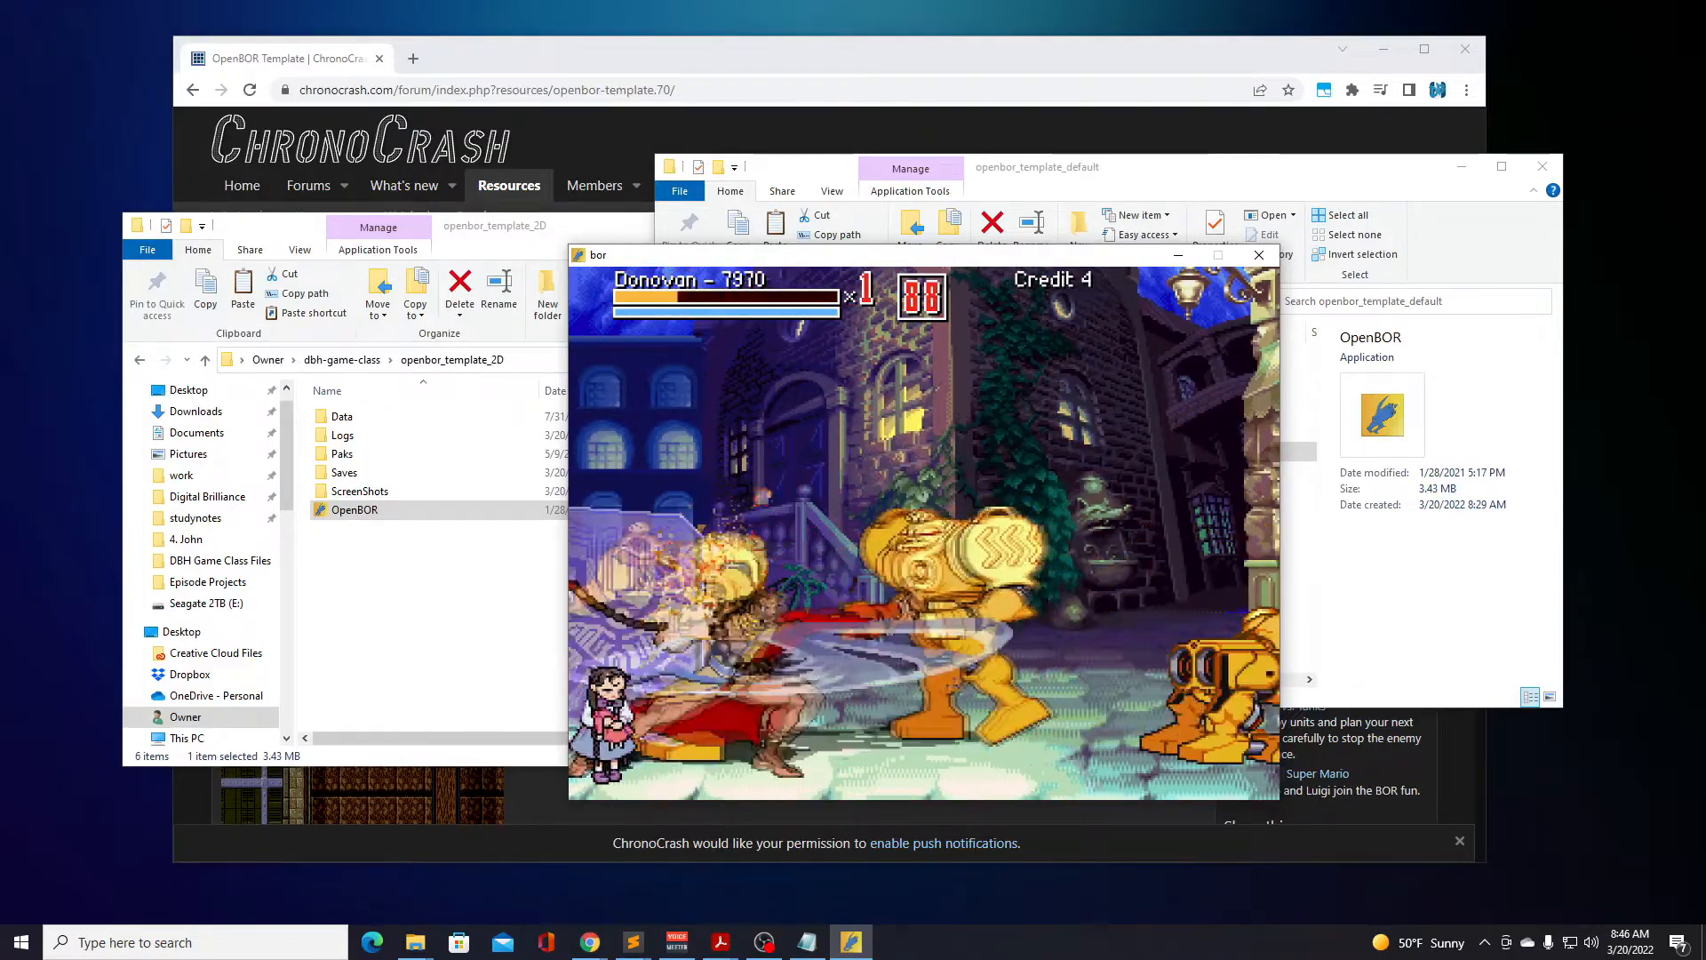
pyautogui.press('a')
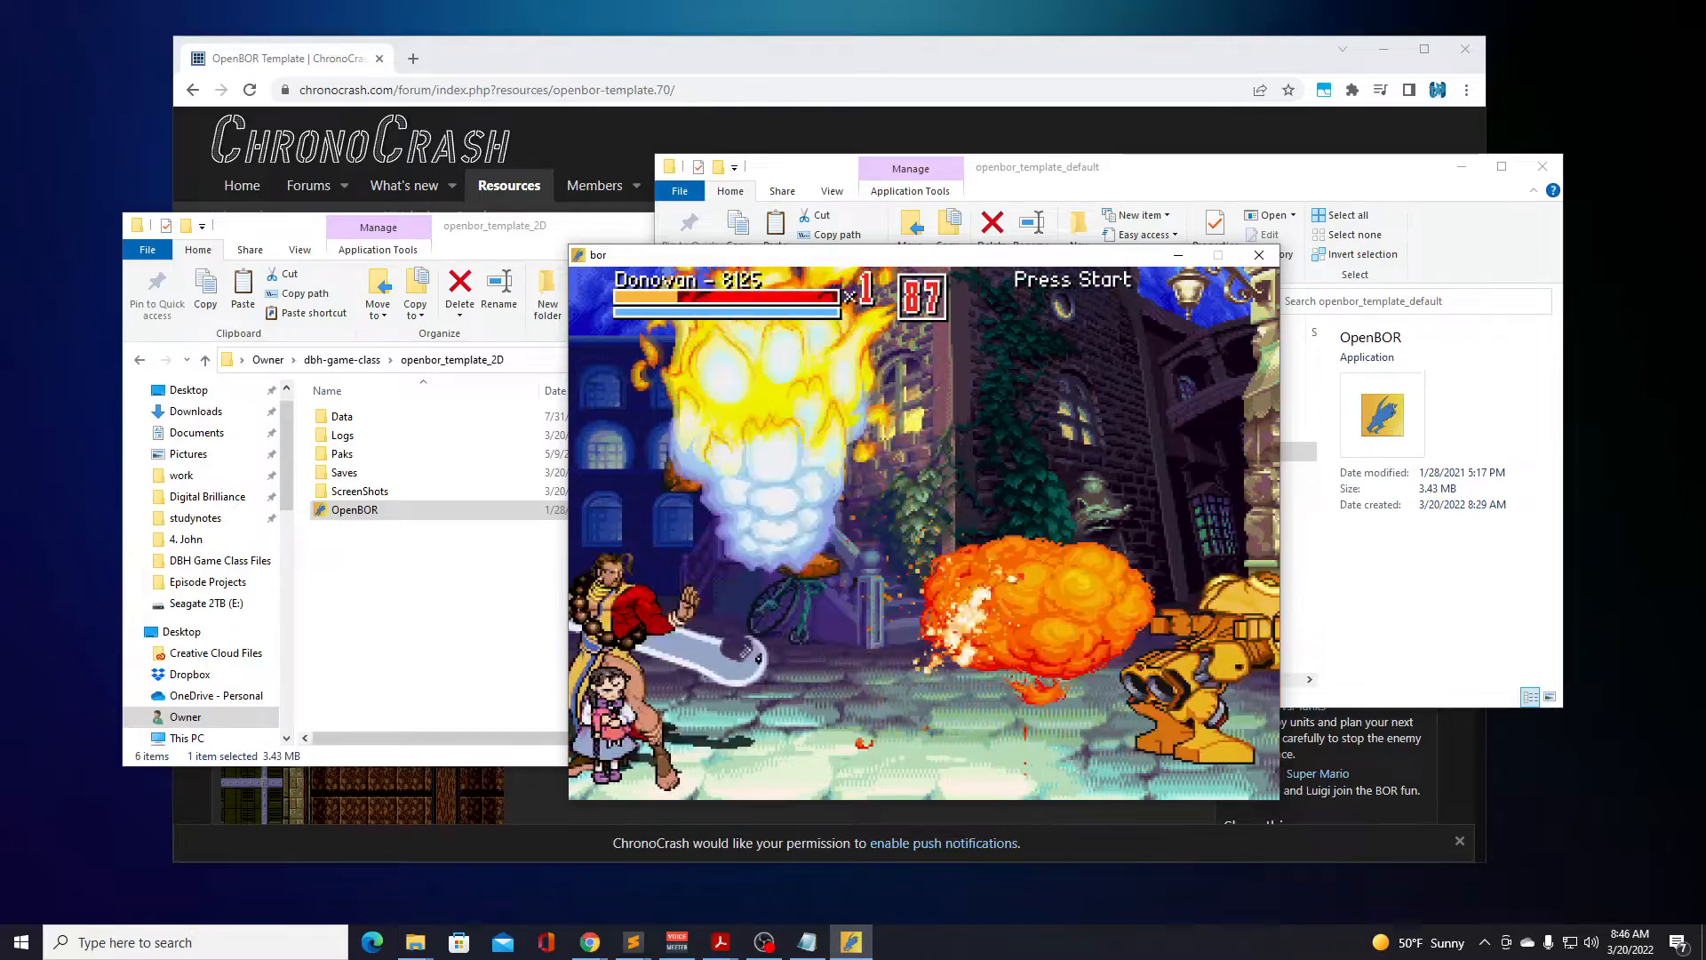
pyautogui.press('Right')
pyautogui.press('d')
pyautogui.press('a')
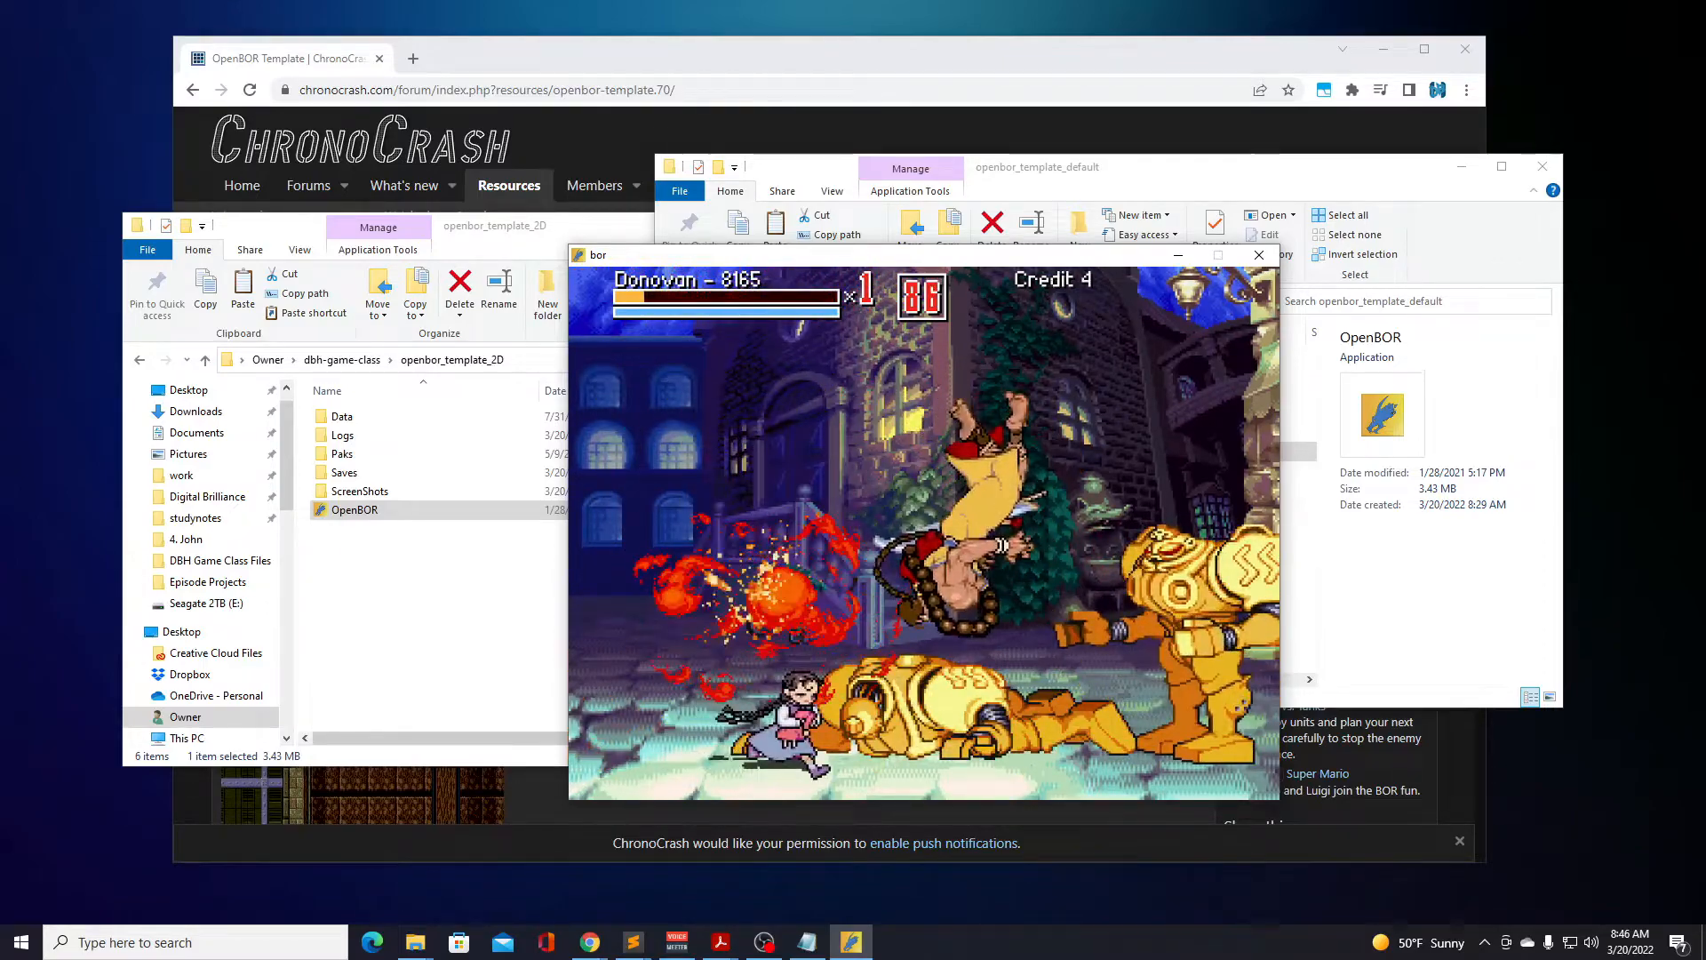
pyautogui.press('a')
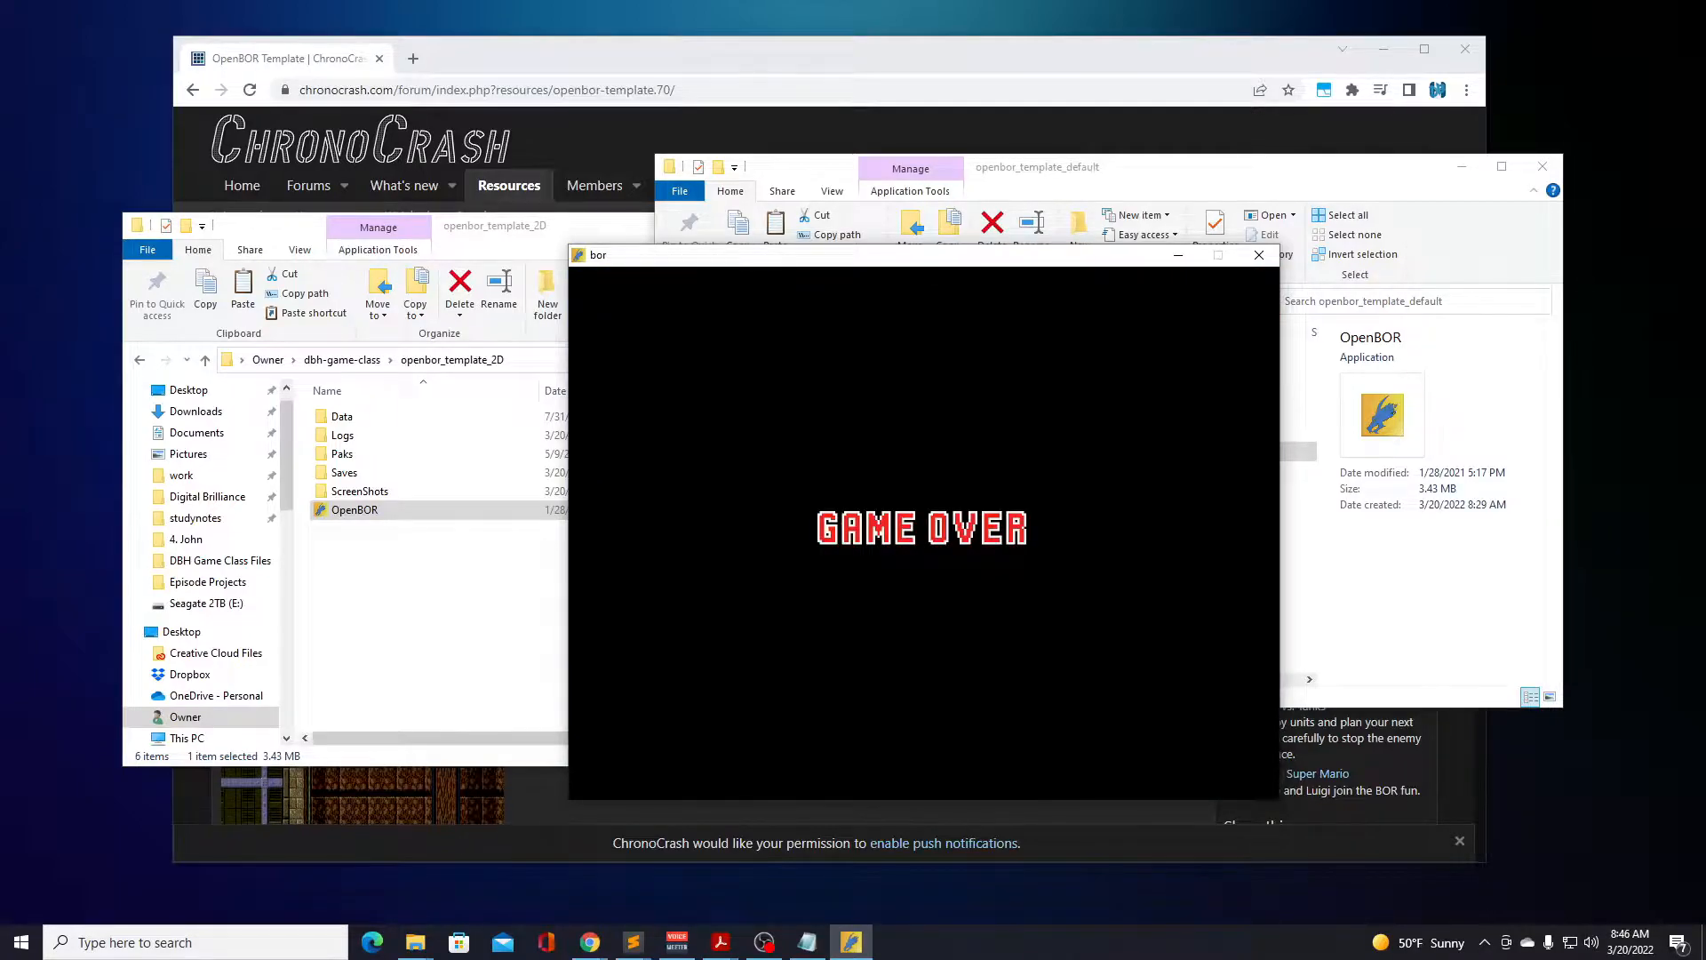
# Leave the finished game and start the Truck Ride mode with Donovan as the character.
pyautogui.press('Return')
pyautogui.press('Return')
pyautogui.press('Return')
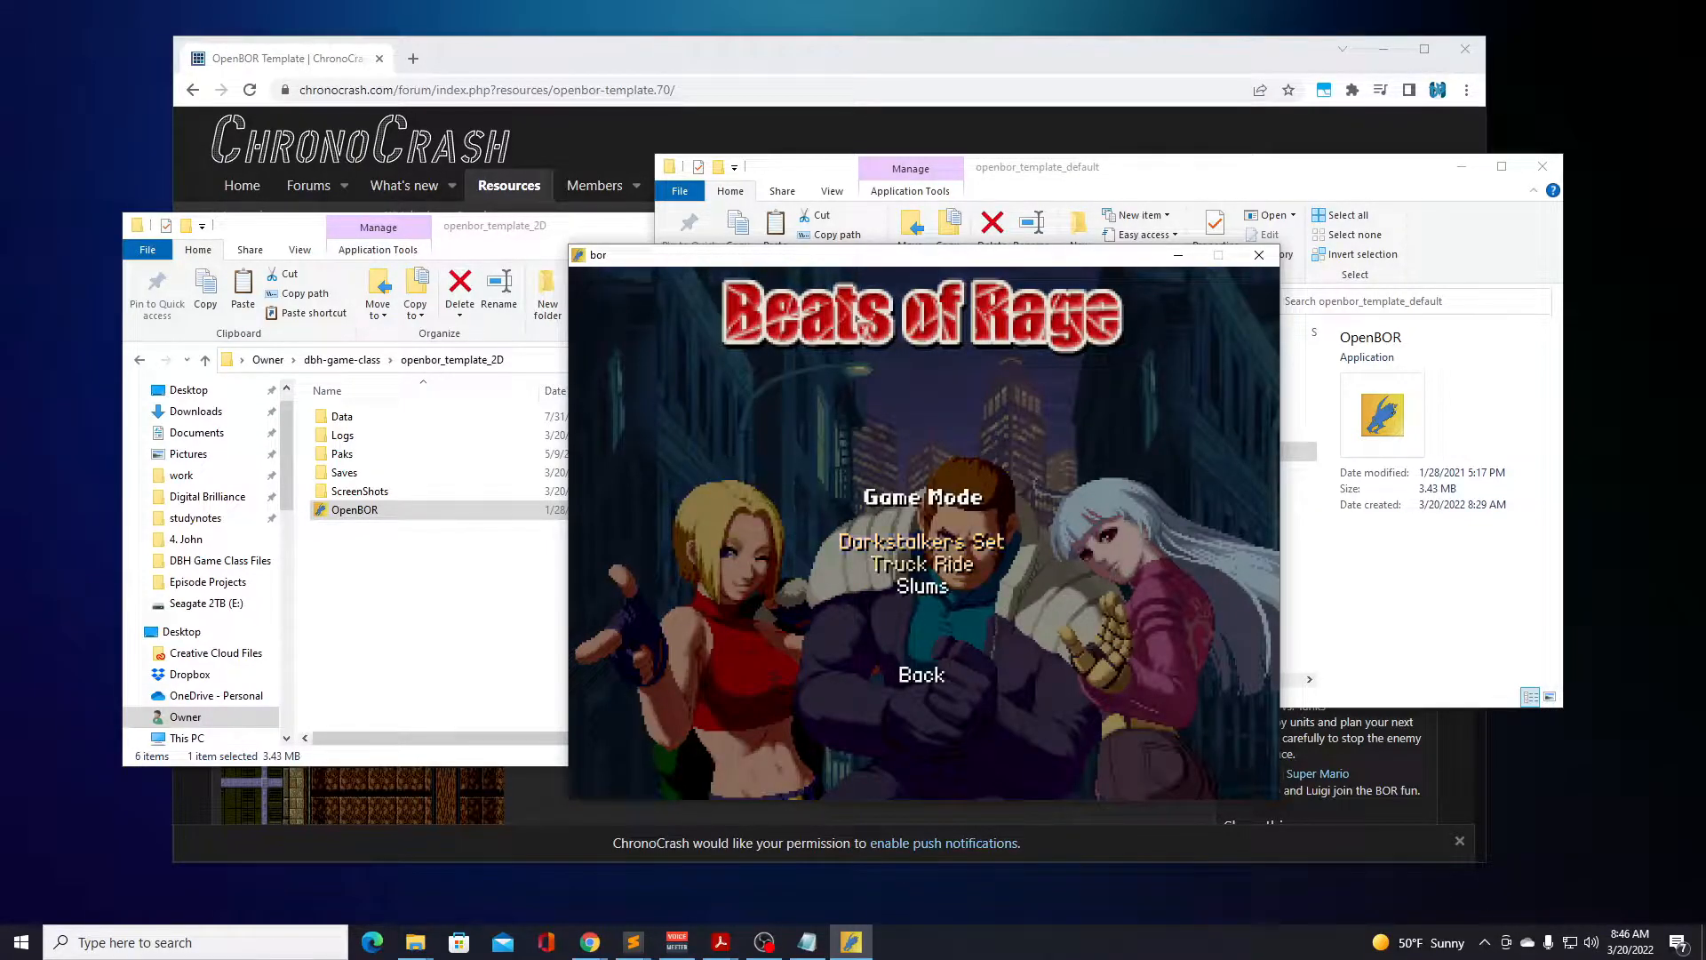
pyautogui.press('Return')
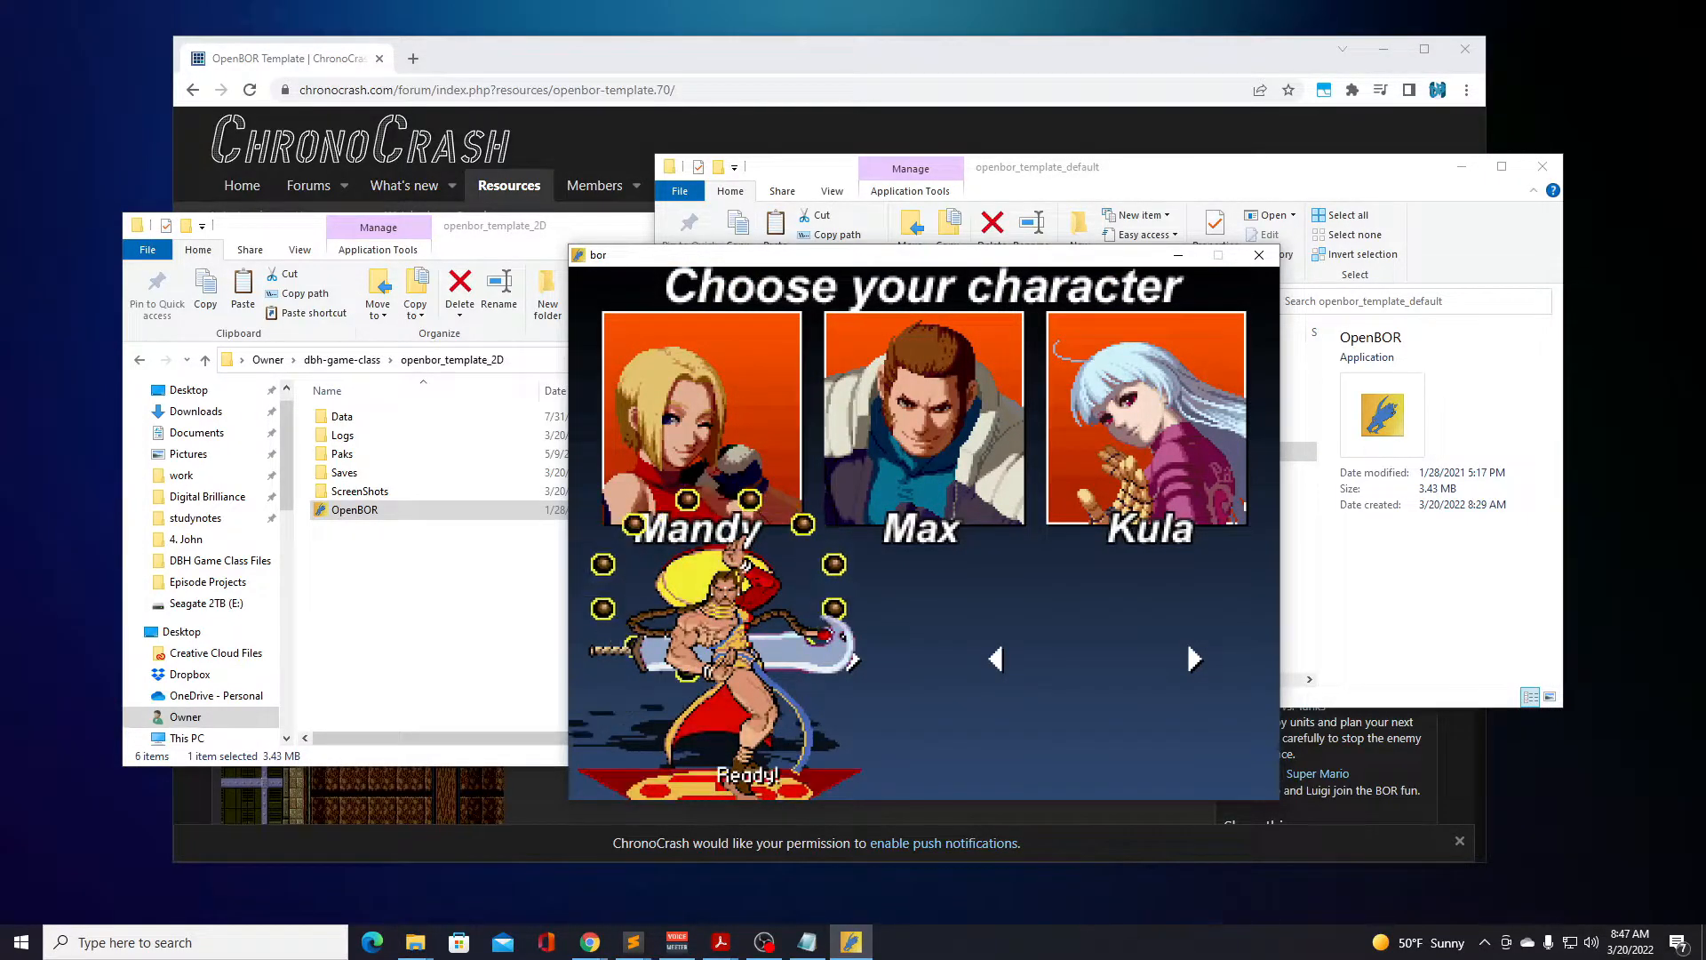
pyautogui.press('Return')
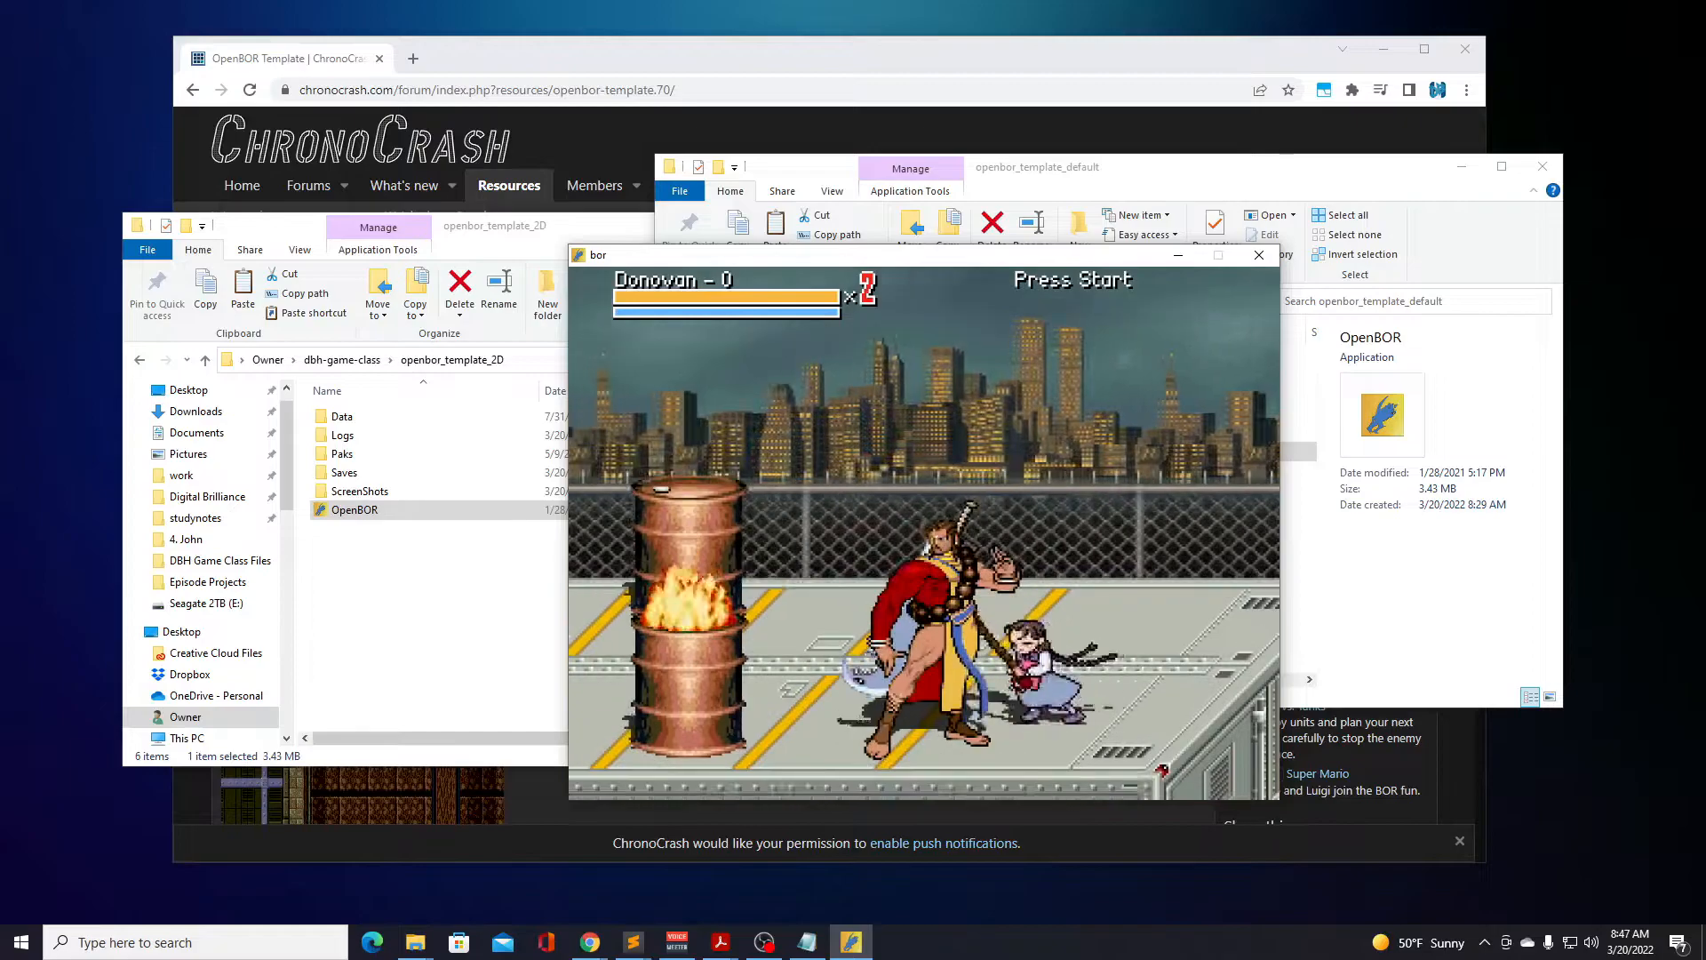
# Attack the burning drum with Donovan and walk him along the truck bed to explore the stage.
pyautogui.press('a')
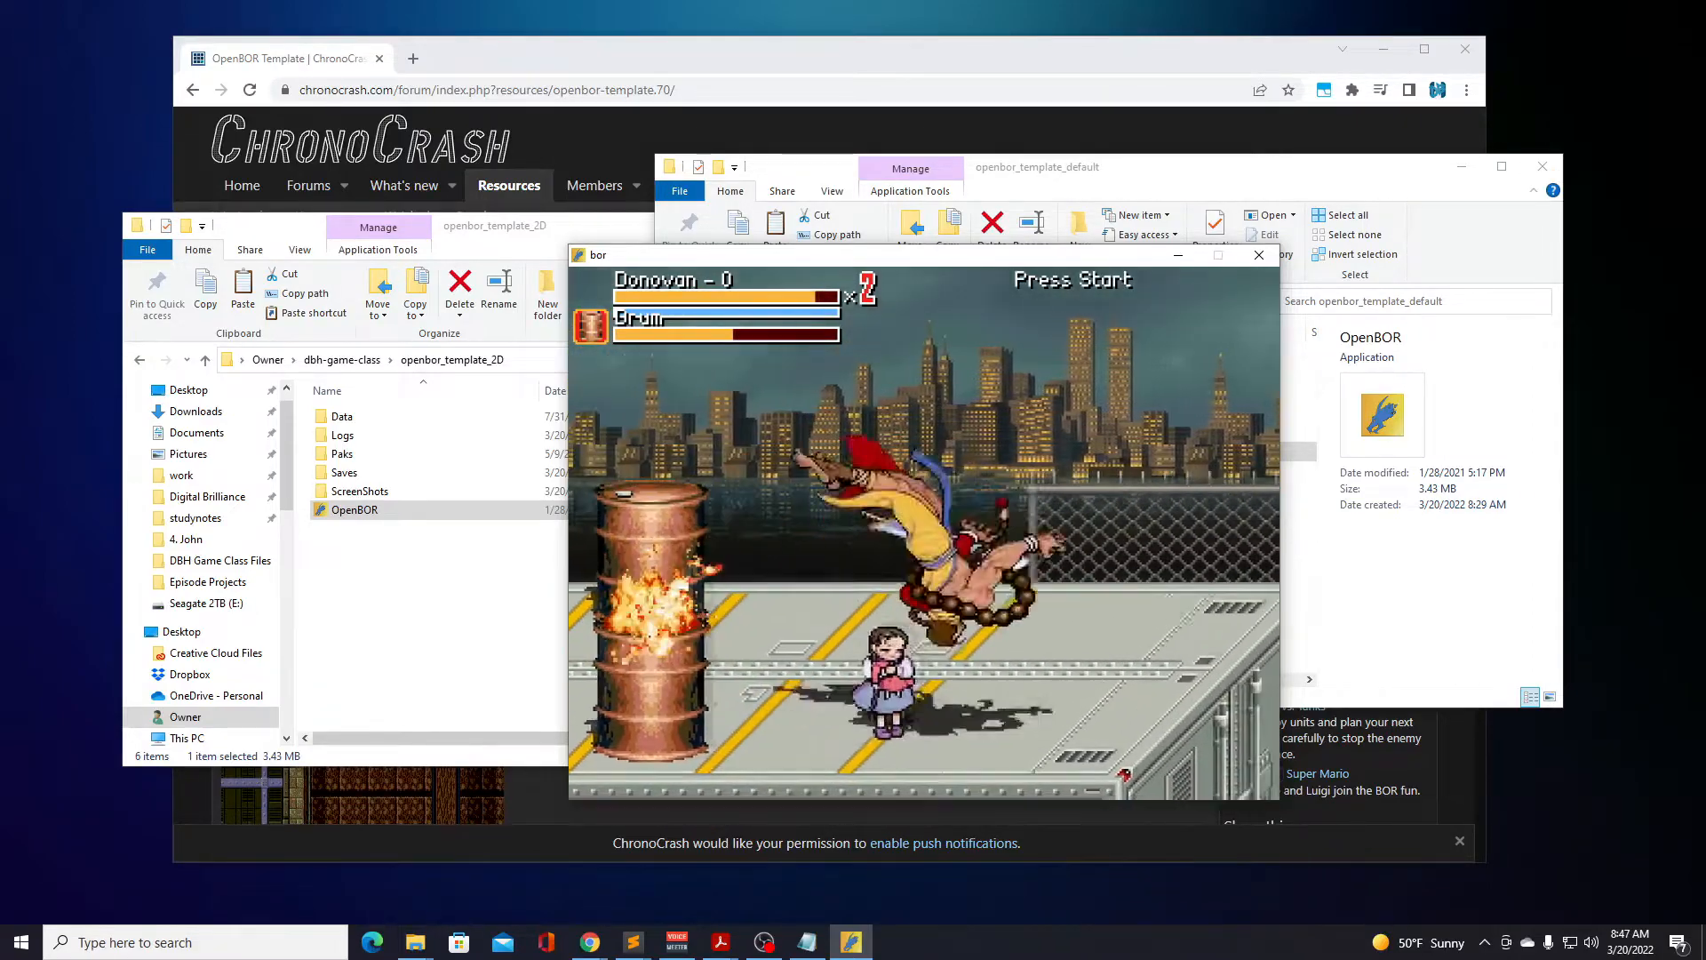
pyautogui.press('Left')
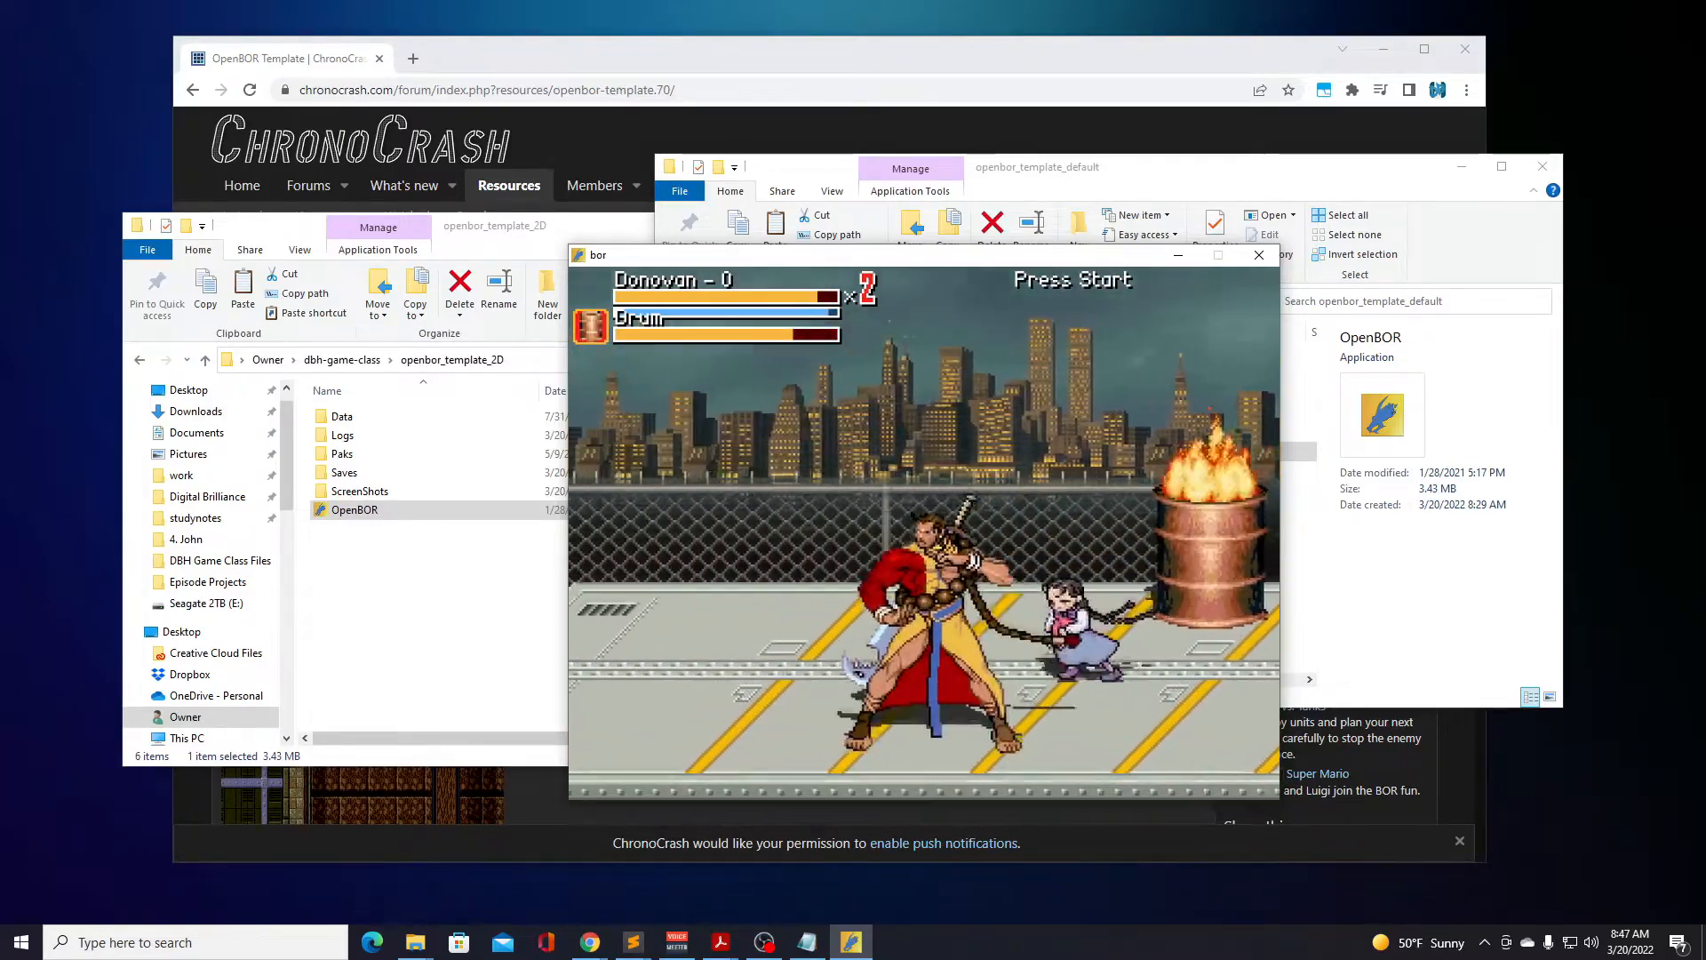
pyautogui.press('Left')
pyautogui.press('Down')
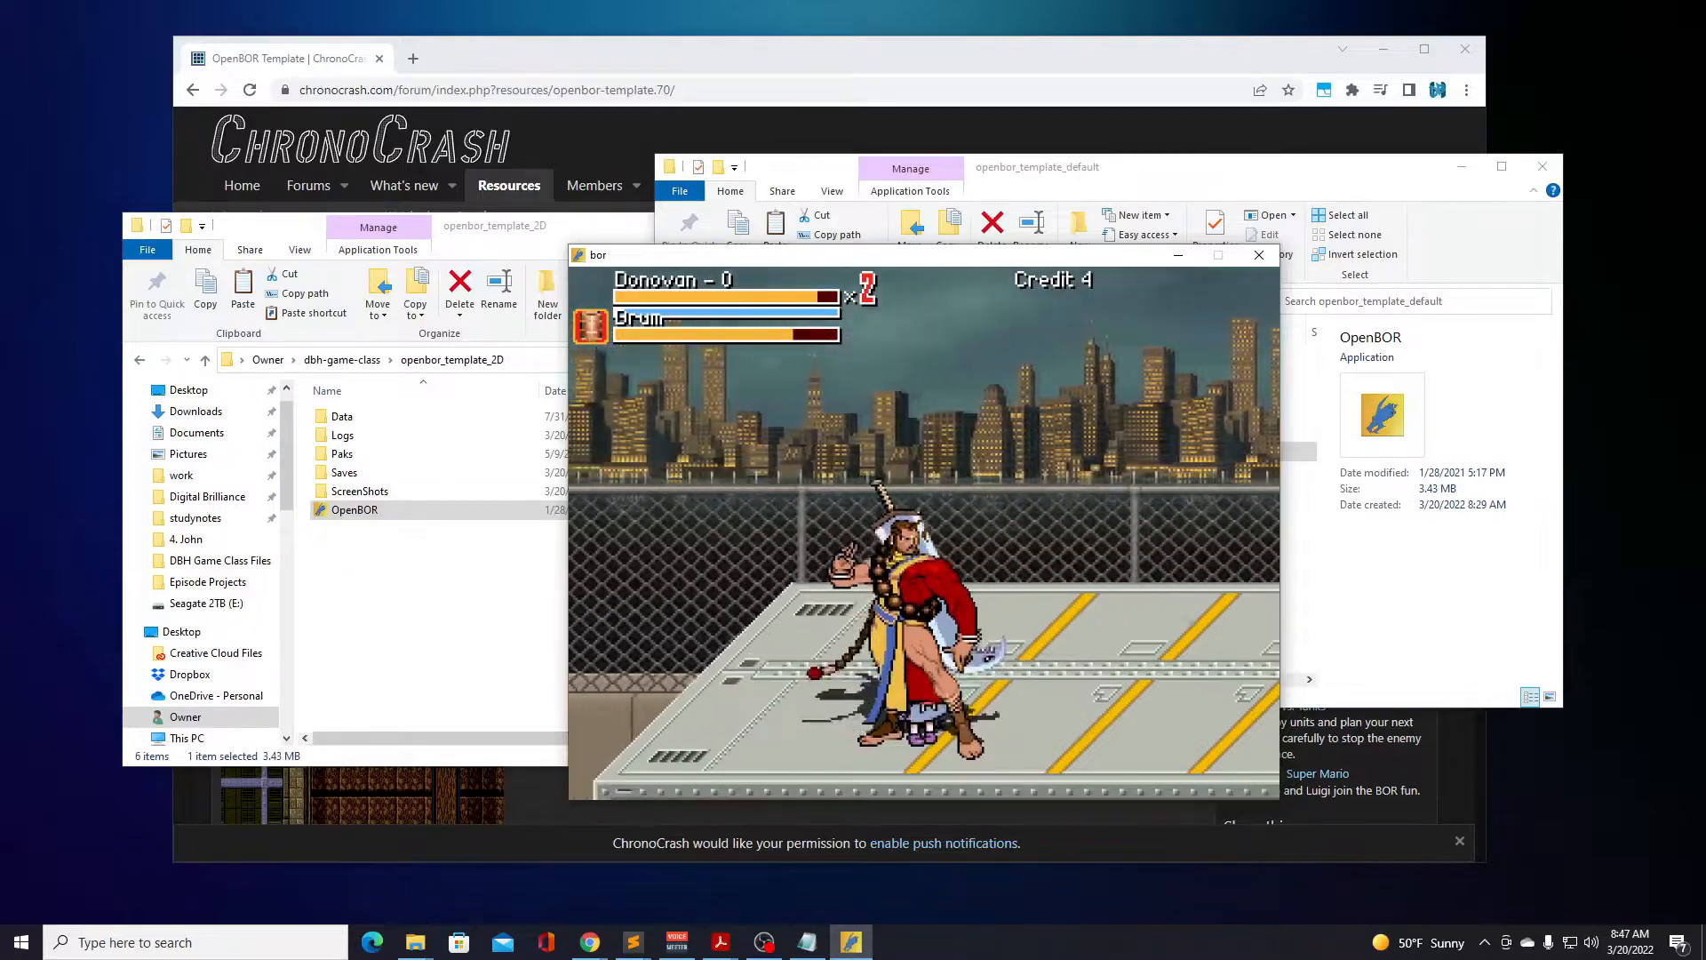
pyautogui.press('Up')
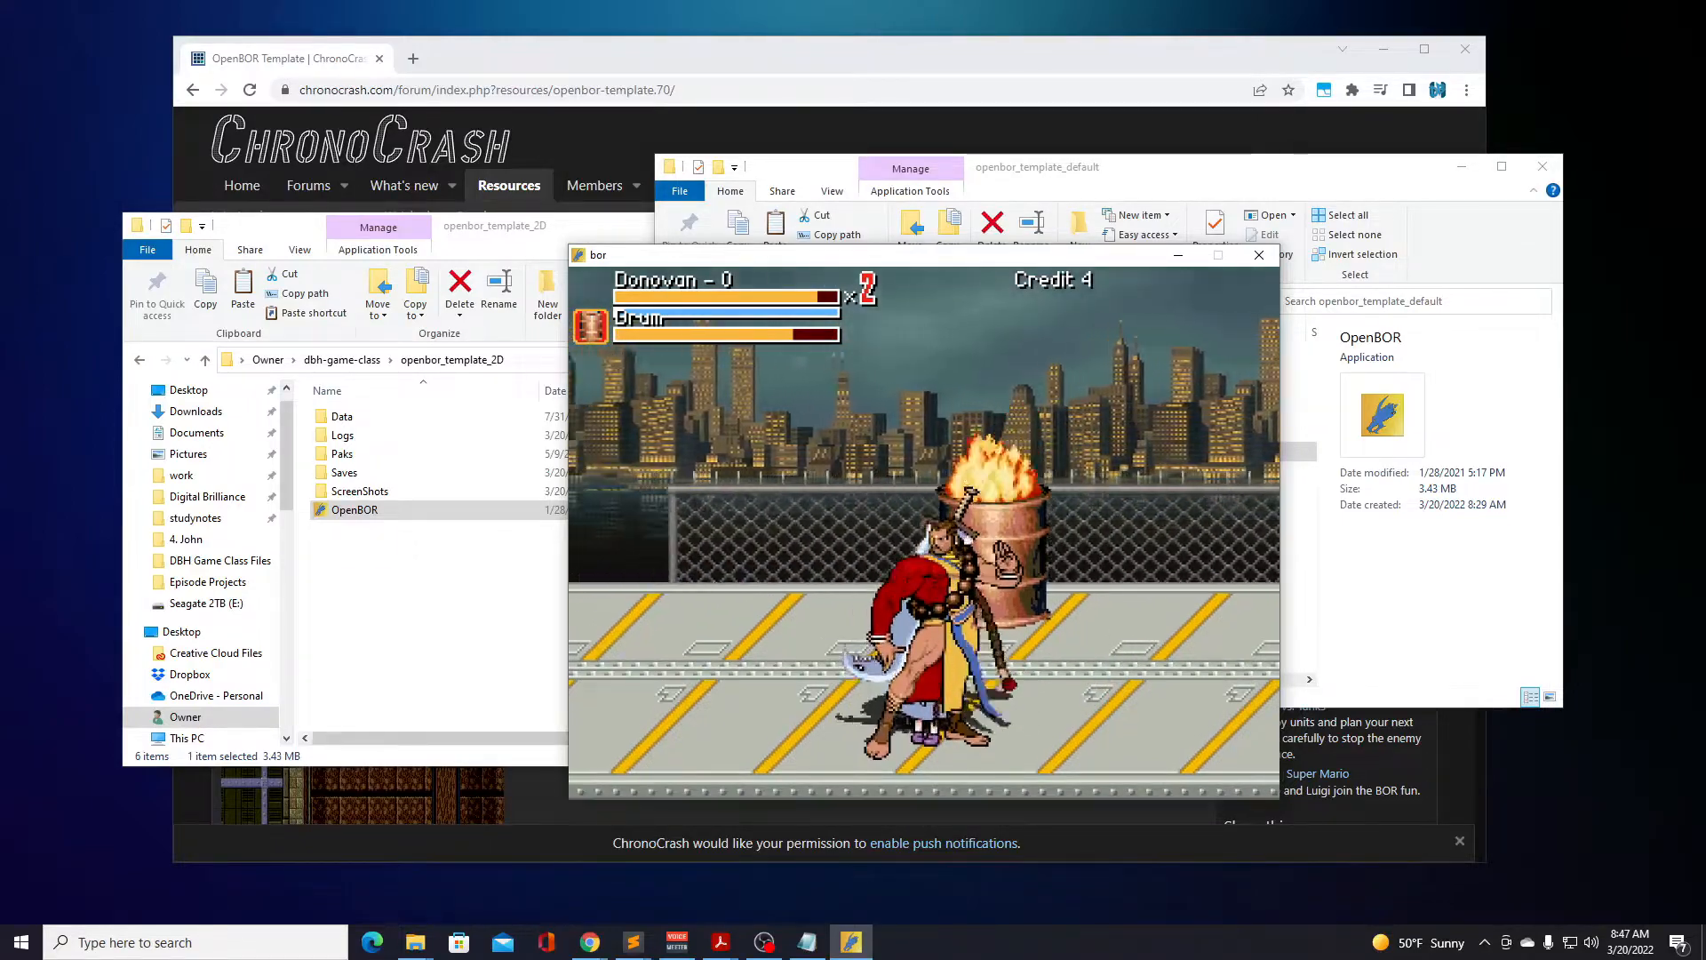
# End the Truck Ride game from its pause screen and start the Slums mode with Donovan.
pyautogui.press('Return')
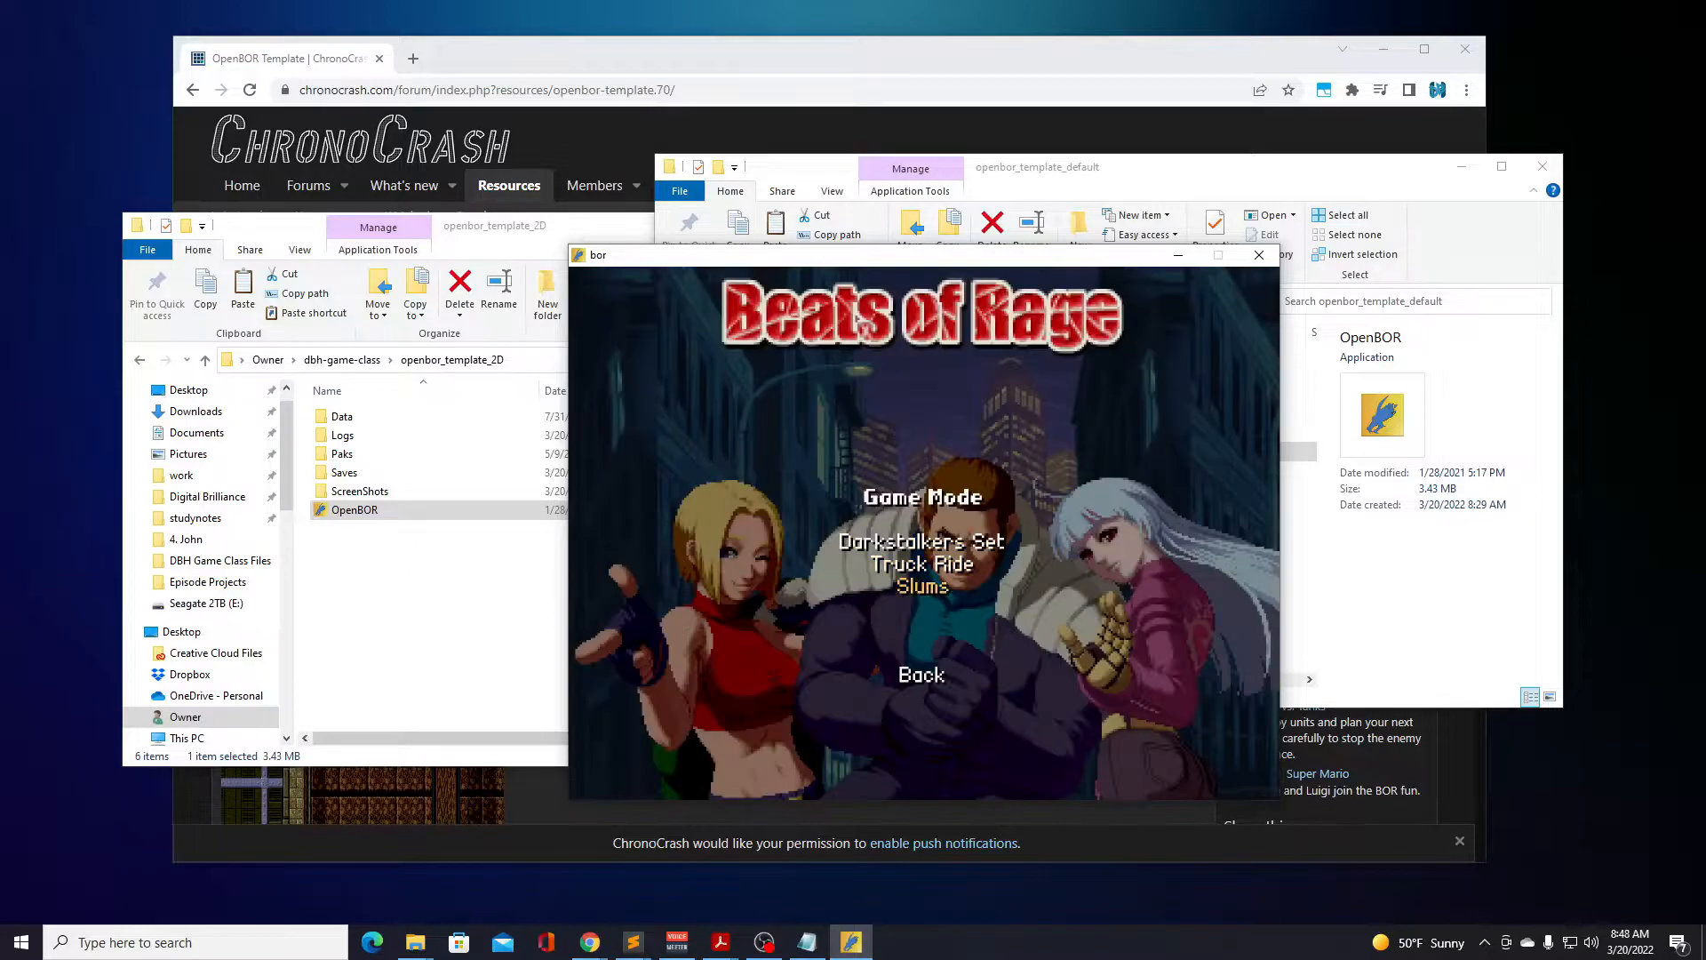
pyautogui.press('Return')
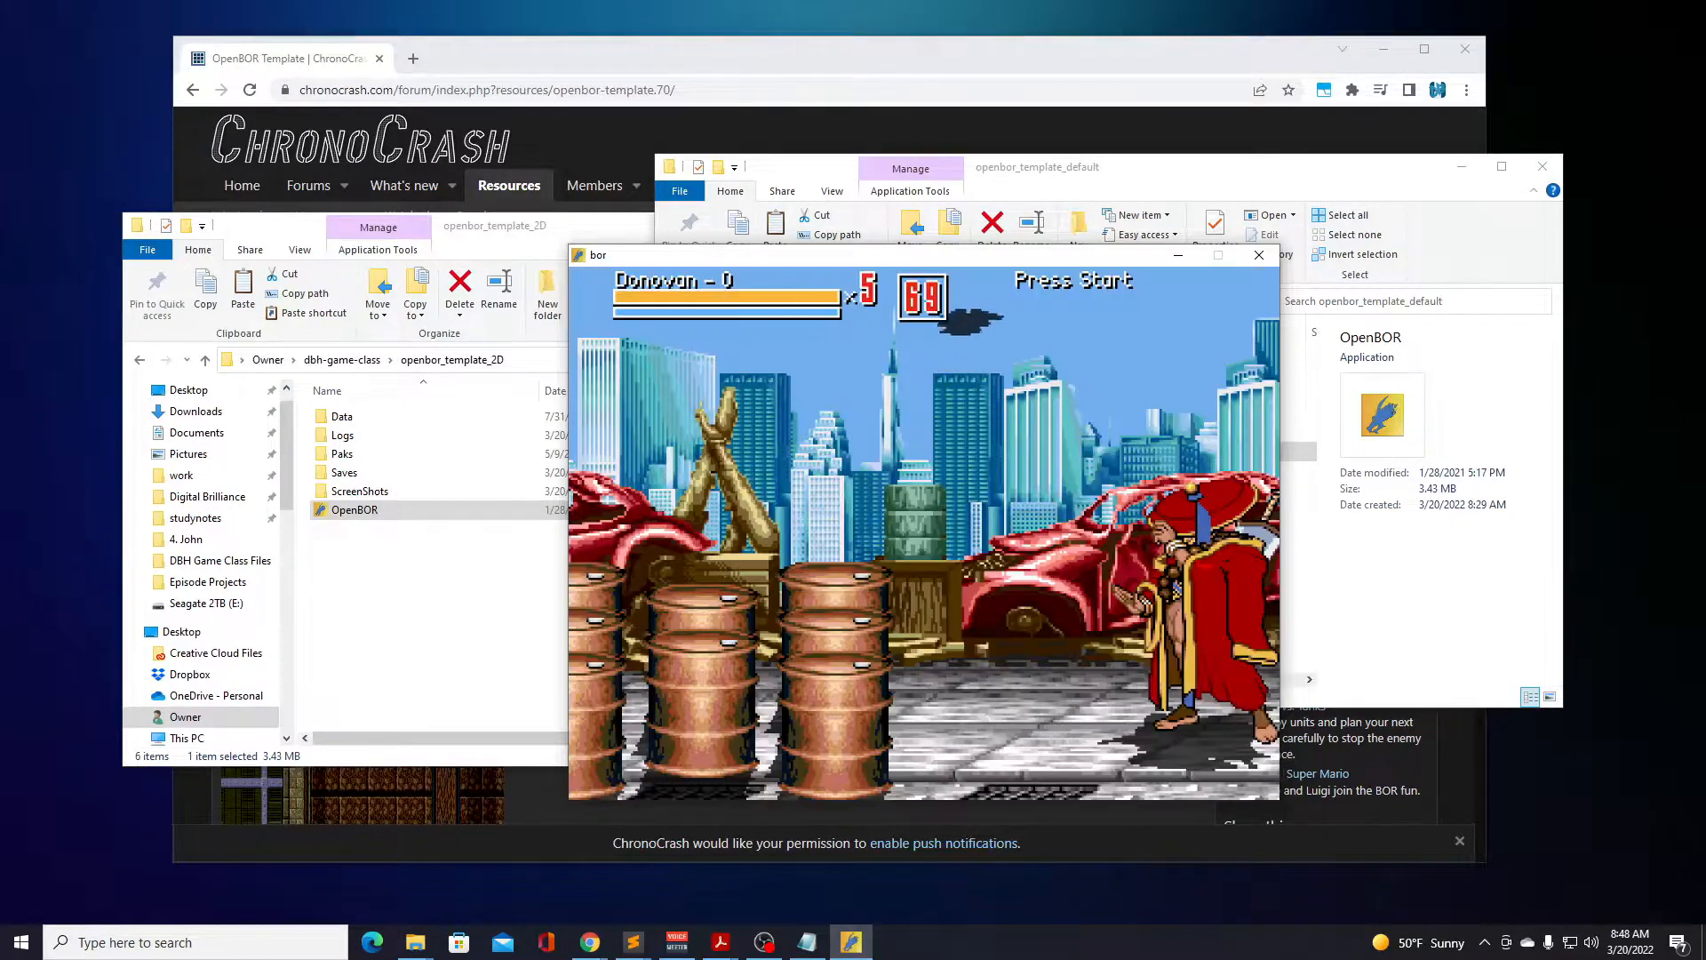
# Walk Donovan up to the stacked drums in the Slums stage and smash them with sword attacks.
pyautogui.press('Left')
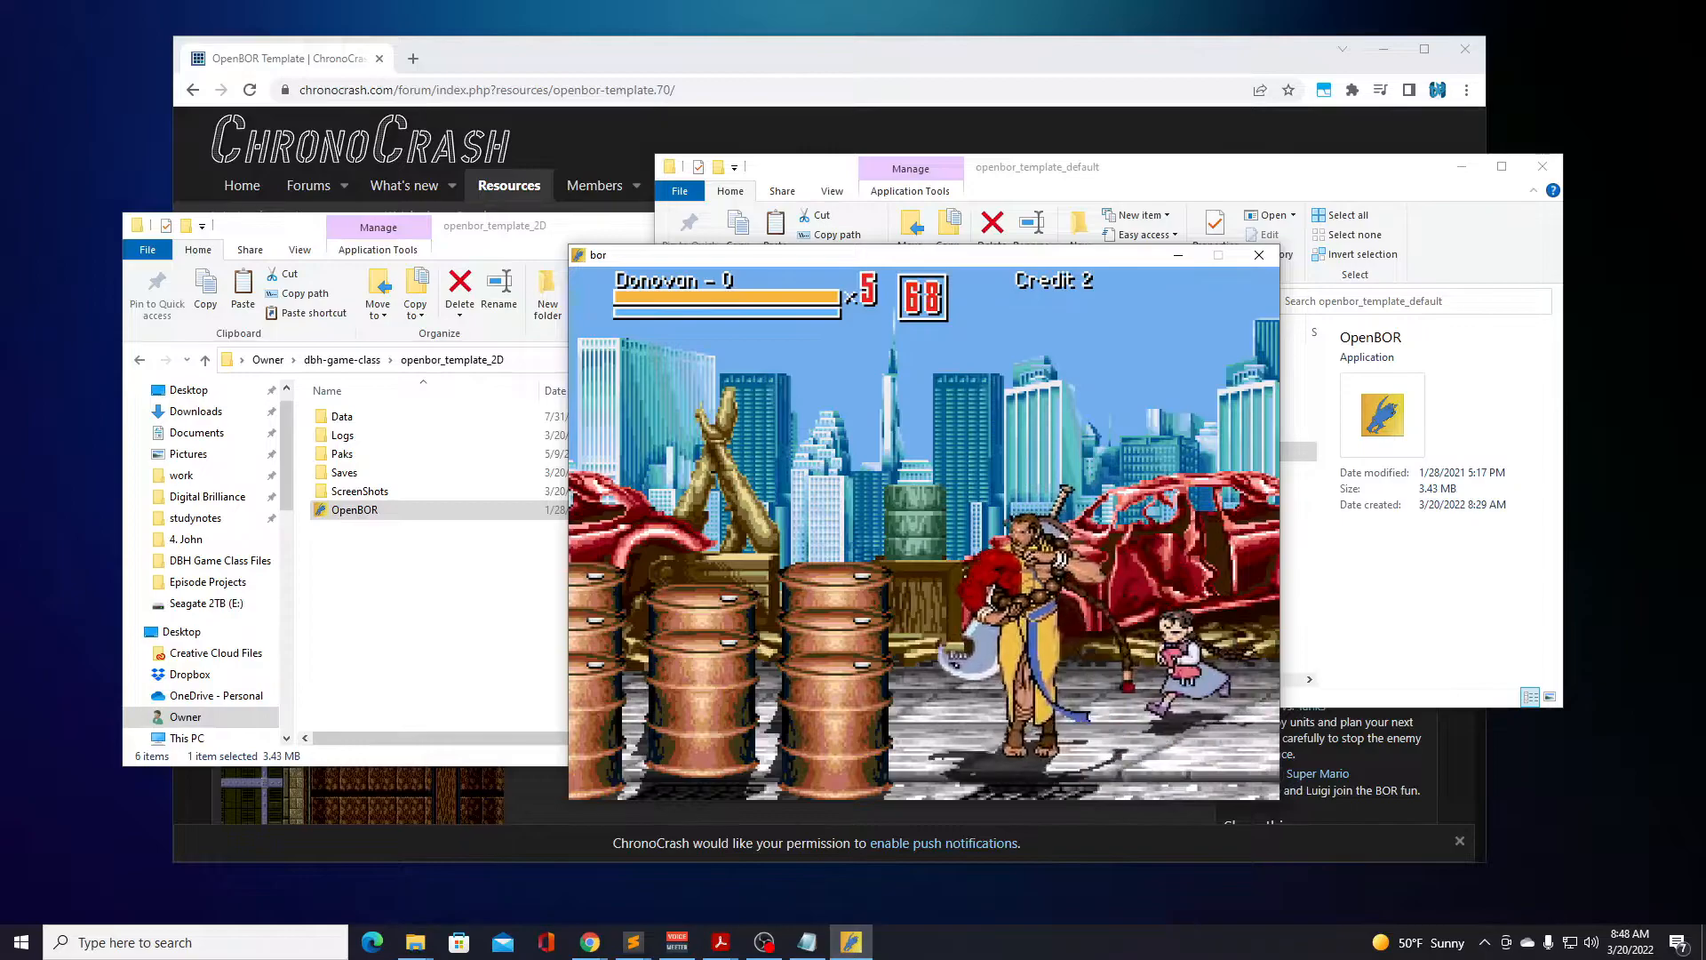
pyautogui.press('a')
pyautogui.press('a')
pyautogui.press('a')
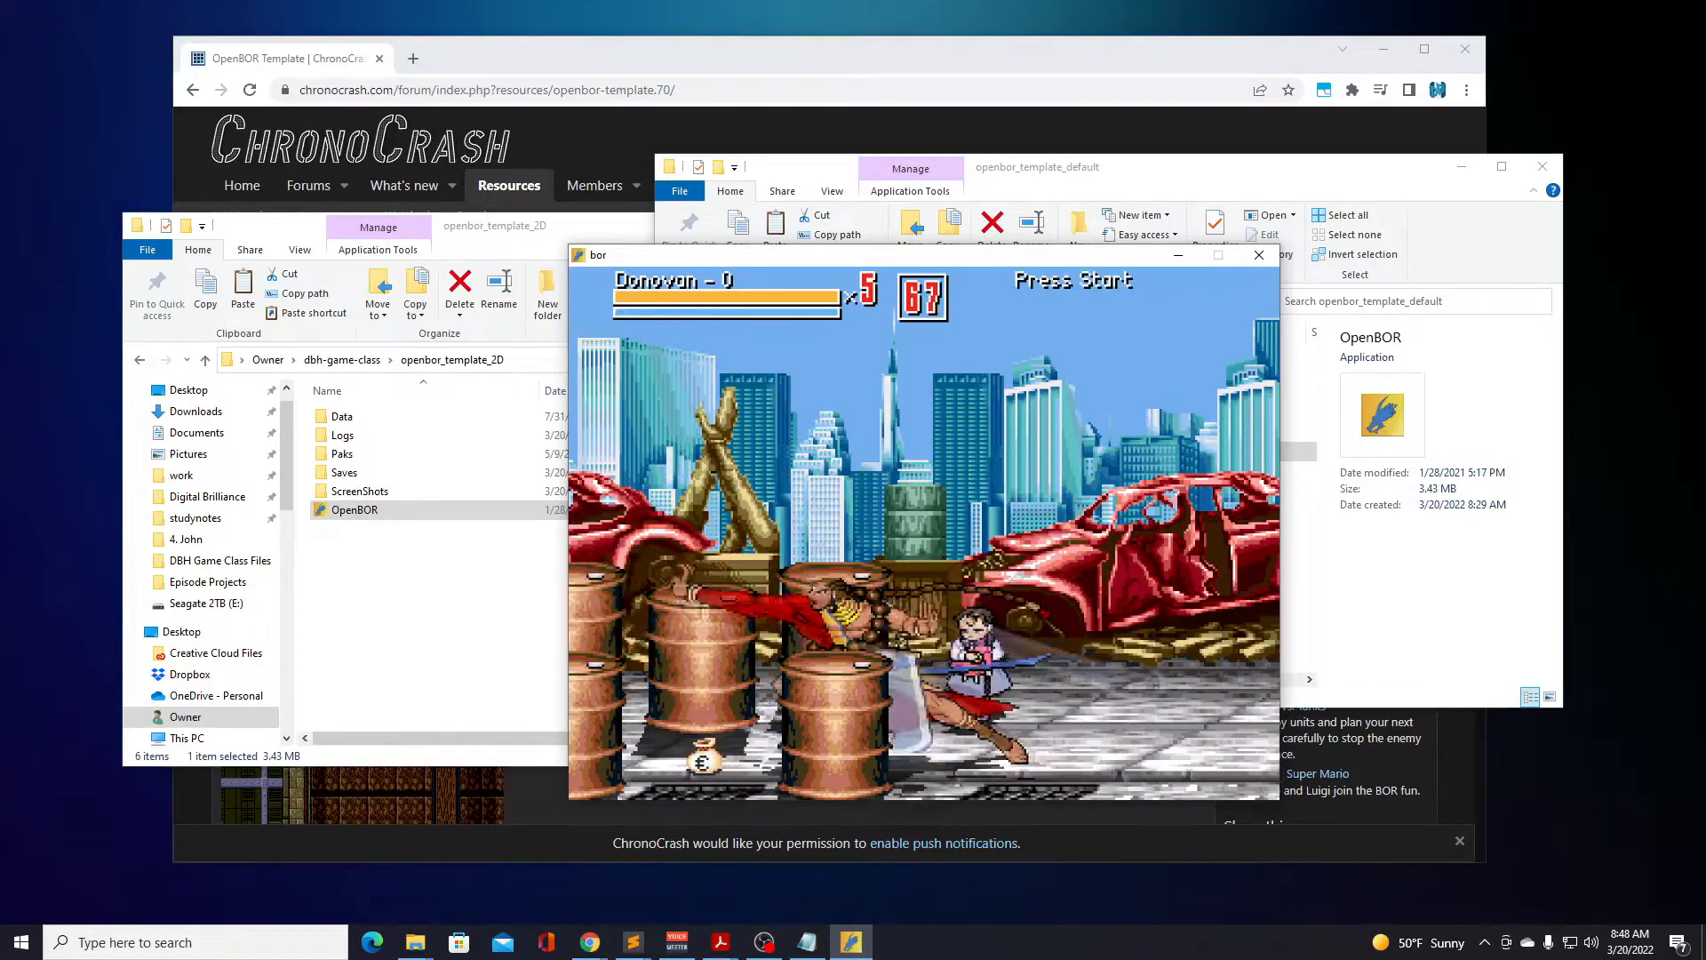
pyautogui.press('a')
pyautogui.press('a')
pyautogui.press('Up')
pyautogui.press('a')
pyautogui.press('a')
# Collect the money bags dropped by the drums and move Donovan around the wrecked cars.
pyautogui.press('a')
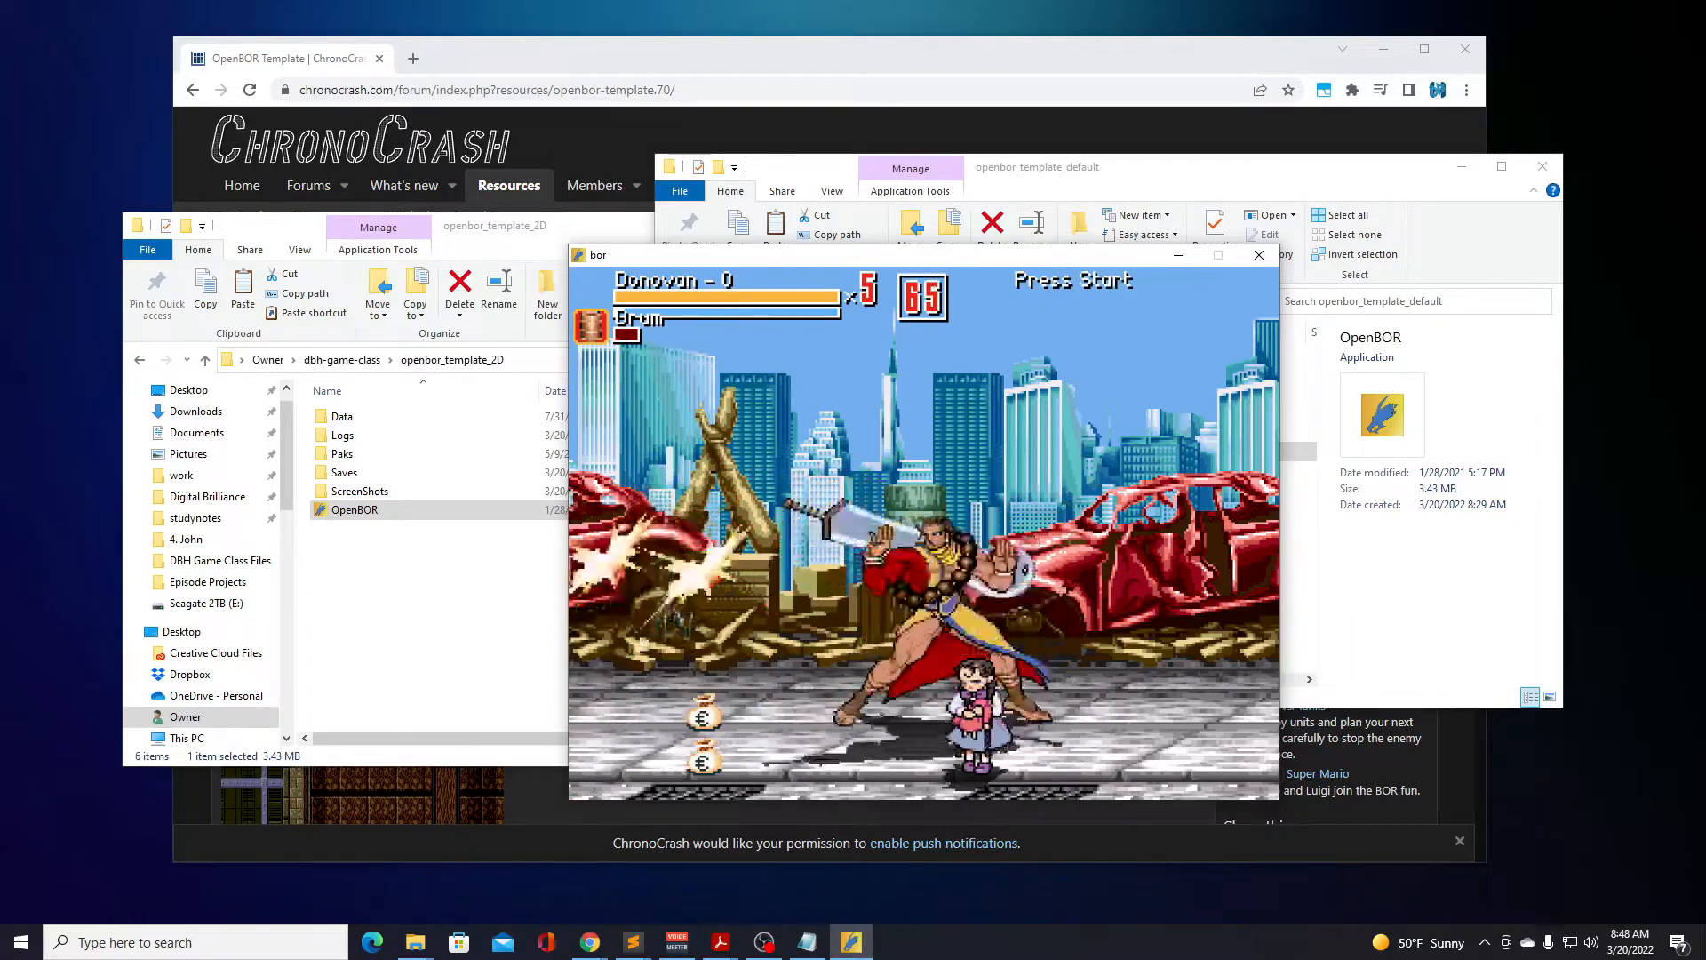
pyautogui.press('Left')
pyautogui.press('a')
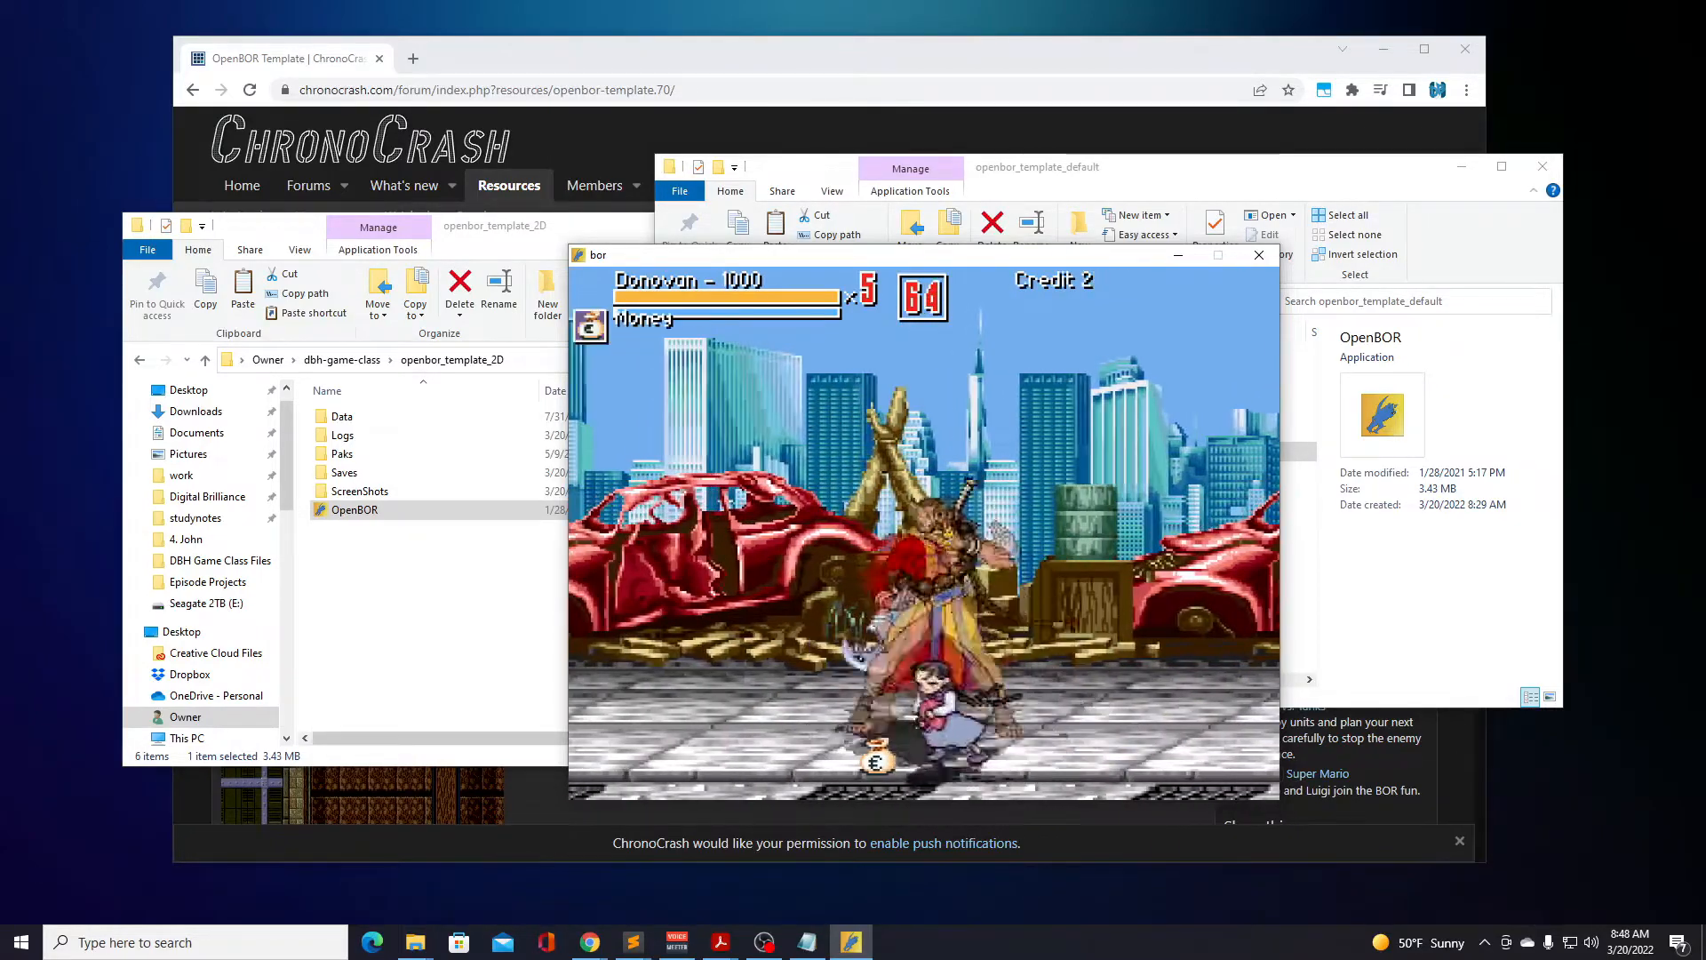
pyautogui.press('a')
pyautogui.press('Right')
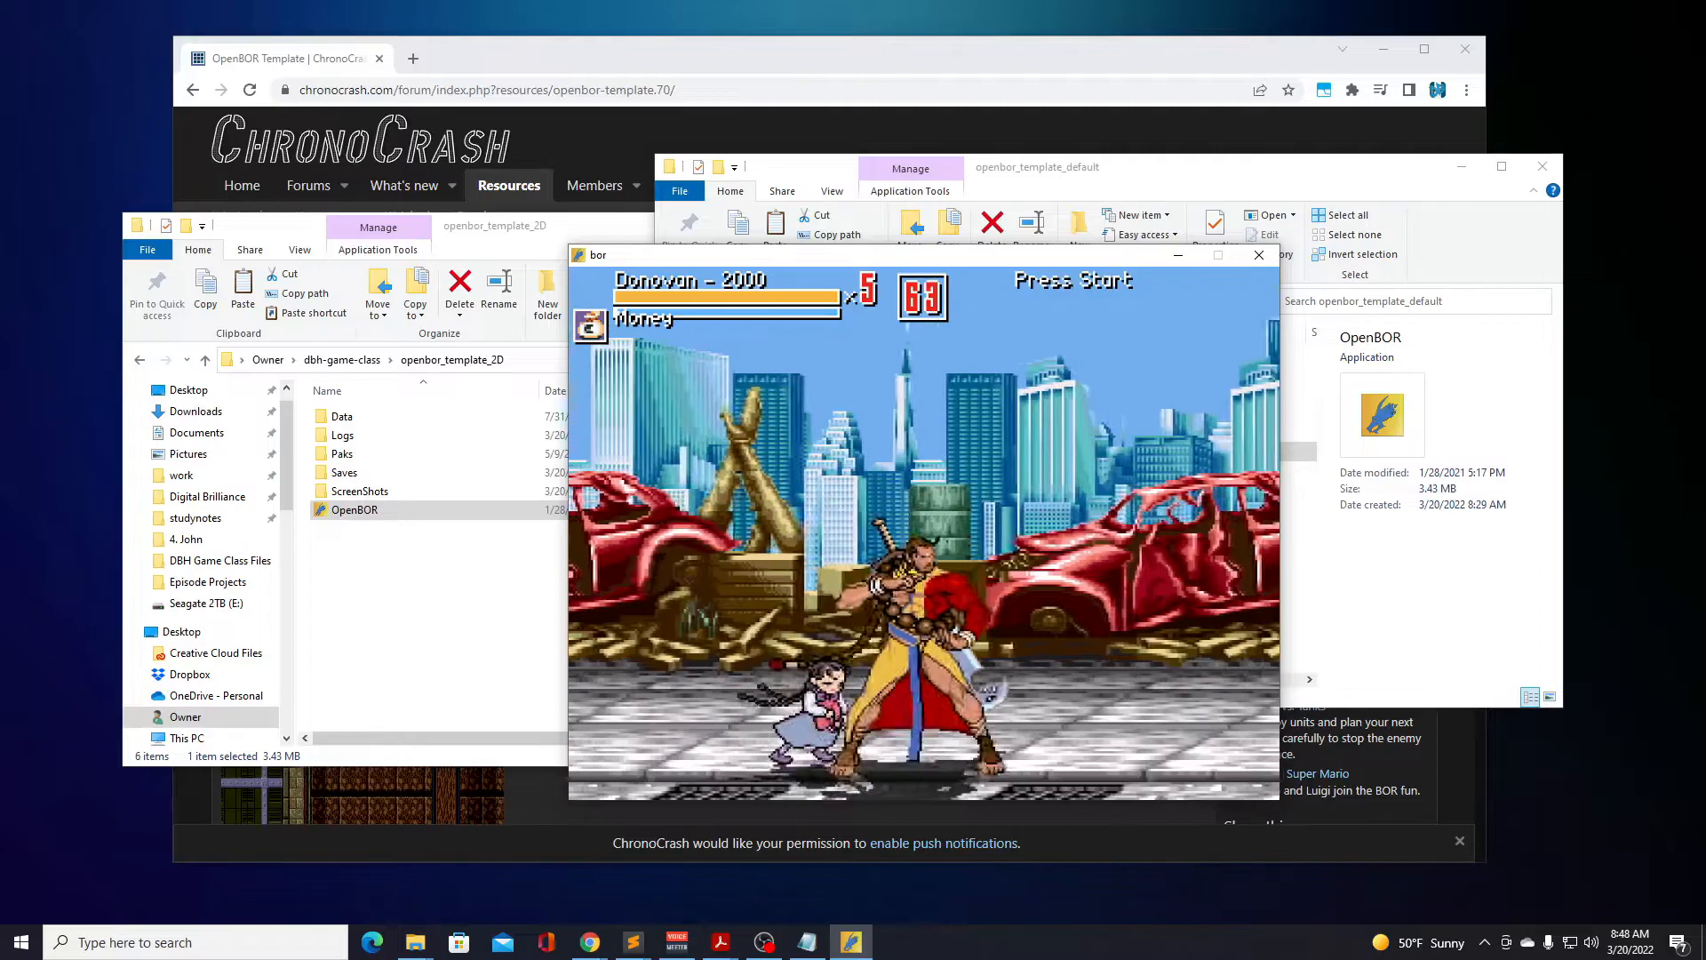
pyautogui.press('Right')
pyautogui.press('Left')
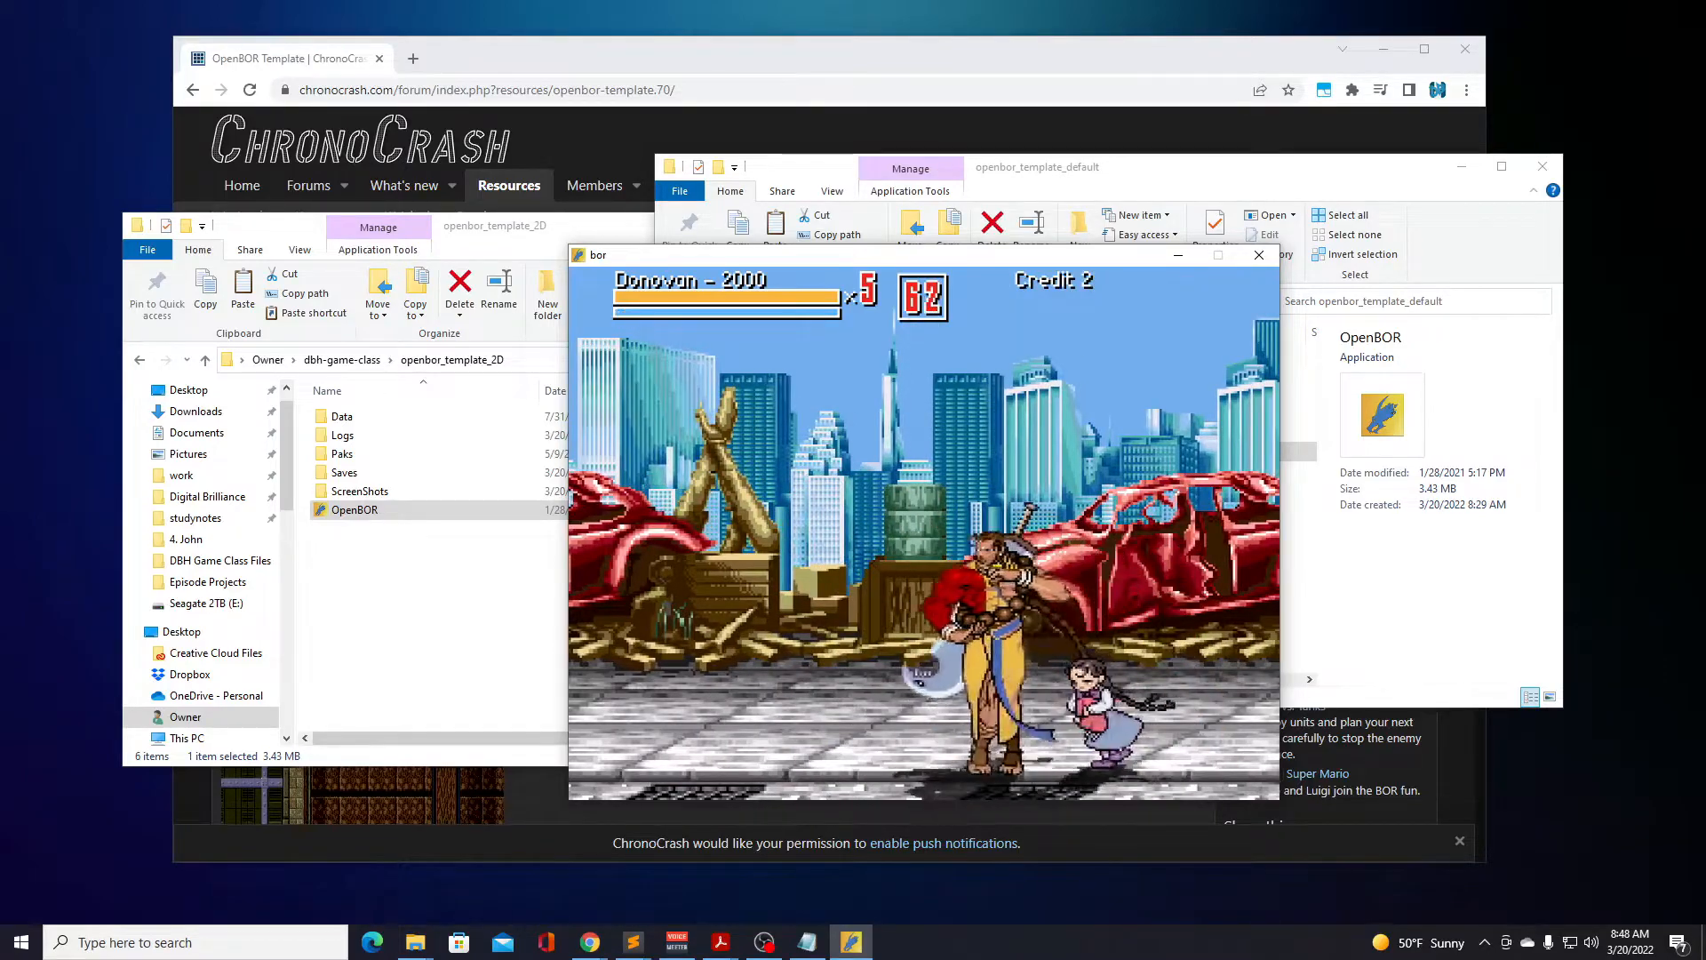
# Advance Donovan toward the brick building and hit the approaching thugs with jump and ground attacks.
pyautogui.press('Left')
pyautogui.press('Left')
pyautogui.press('Left')
pyautogui.press('d')
pyautogui.press('a')
pyautogui.press('d')
pyautogui.press('Left')
pyautogui.press('d')
pyautogui.press('a')
pyautogui.press('d')
pyautogui.press('a')
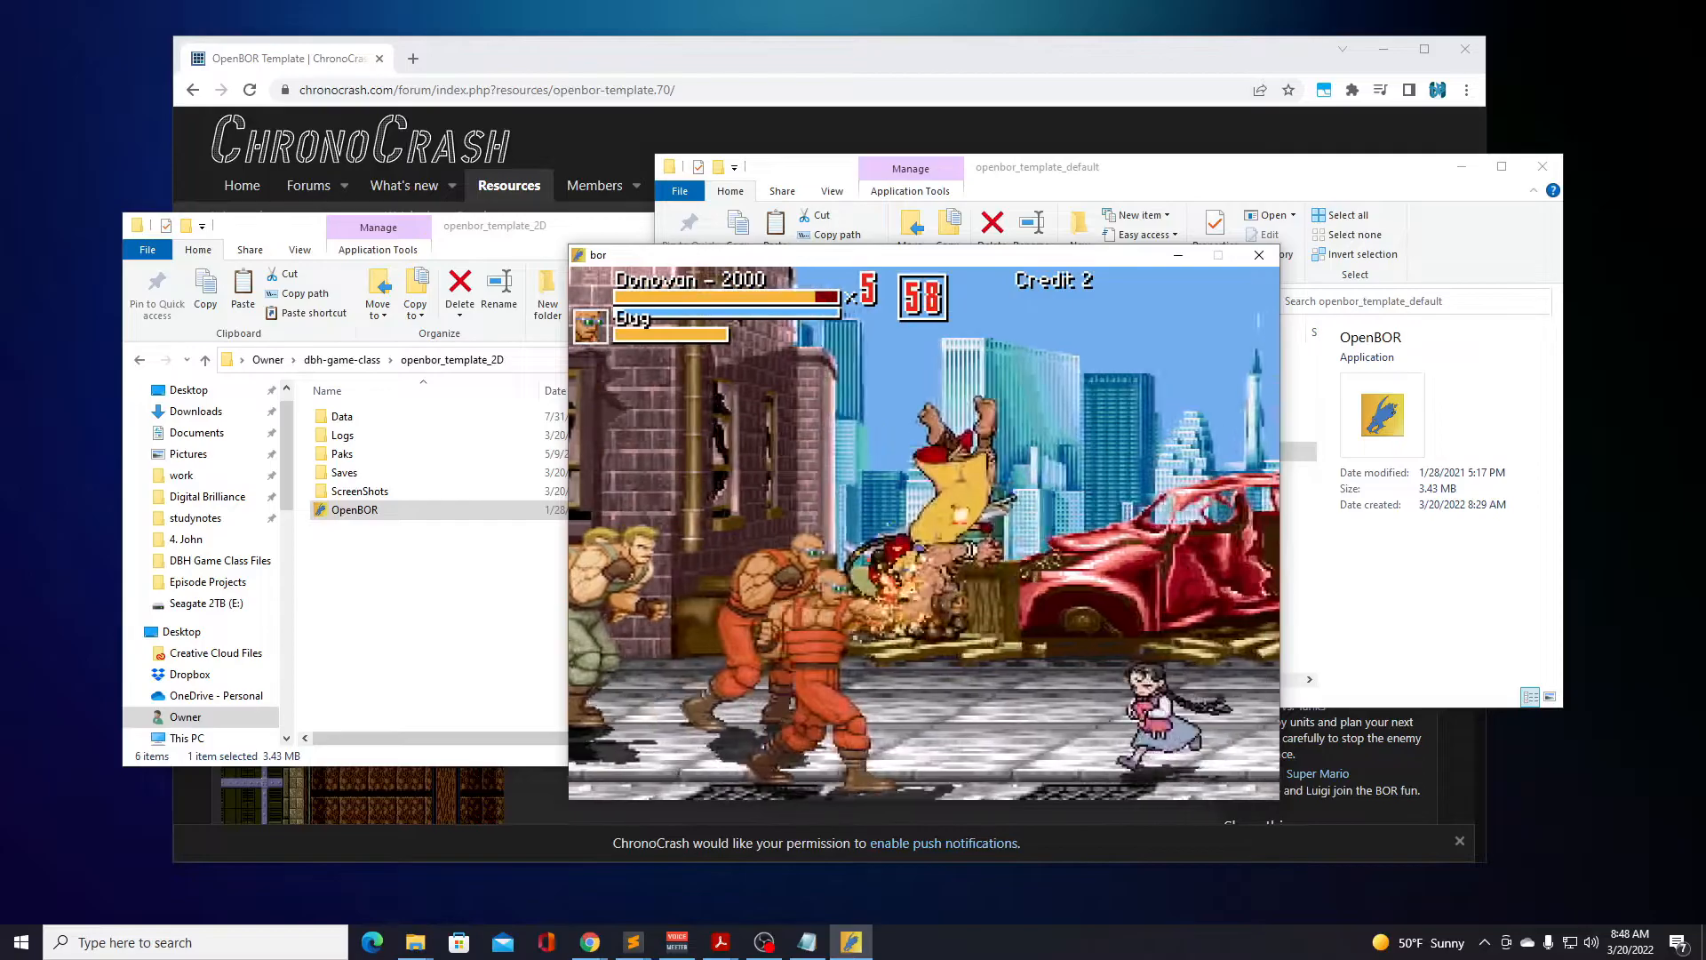
pyautogui.press('a')
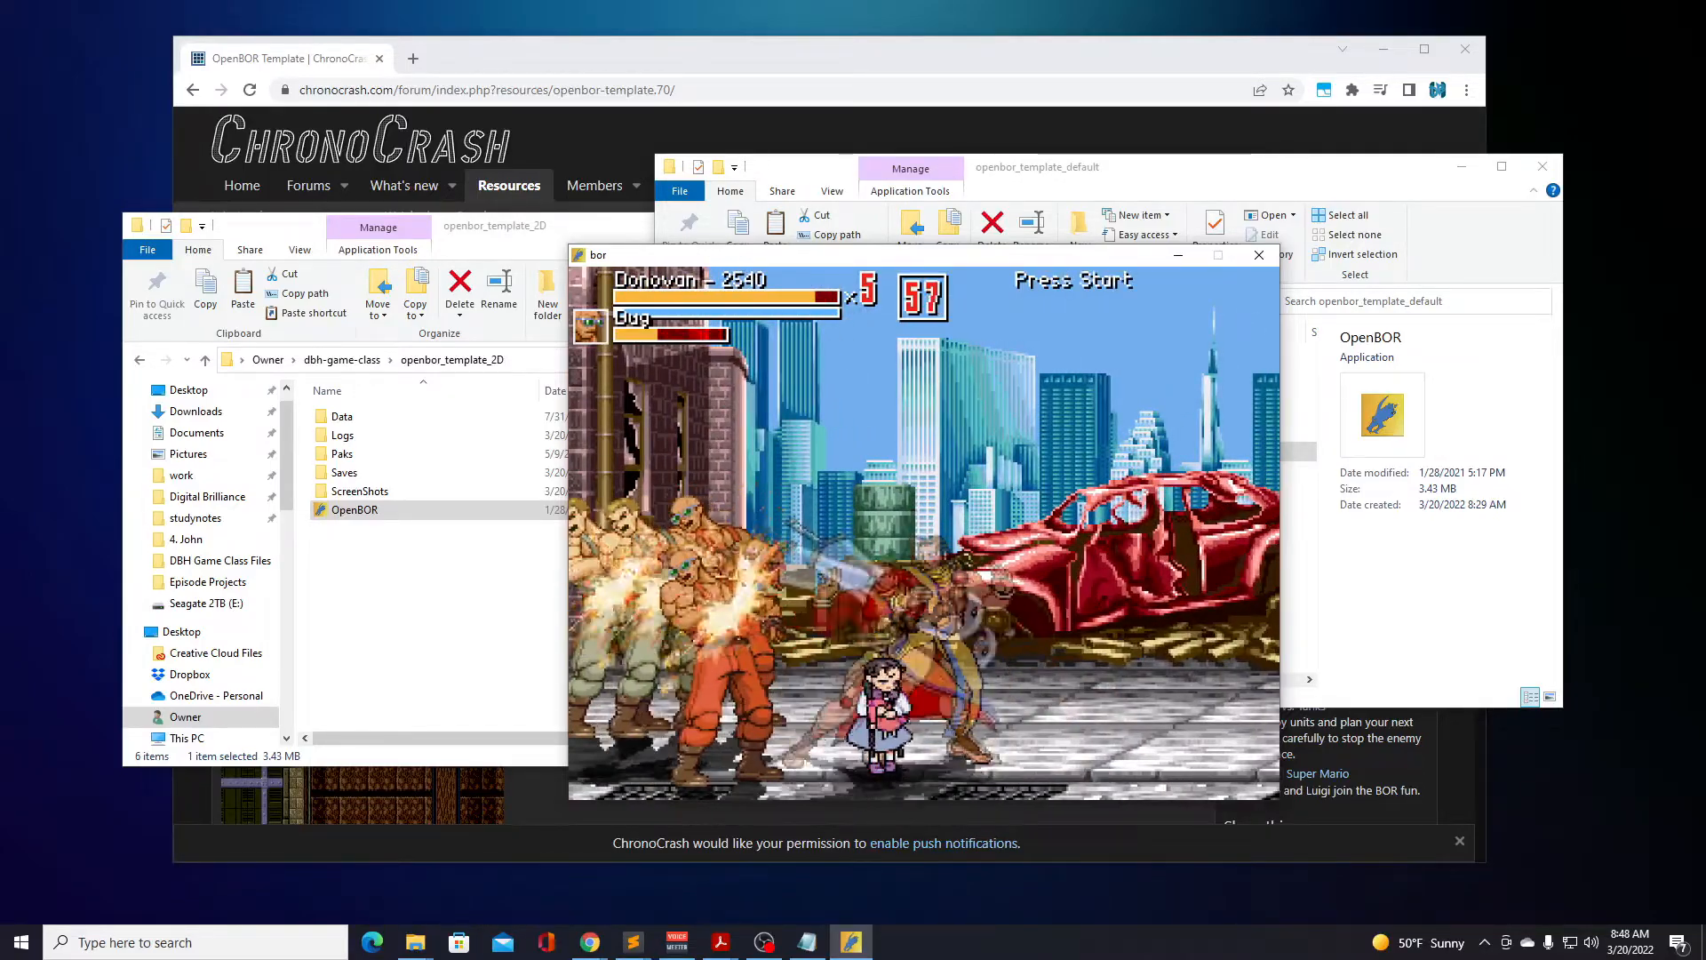
# Defeat the orange-clad thug and Jake with sword attacks beside the brick building and walk toward the red door.
pyautogui.press('Left')
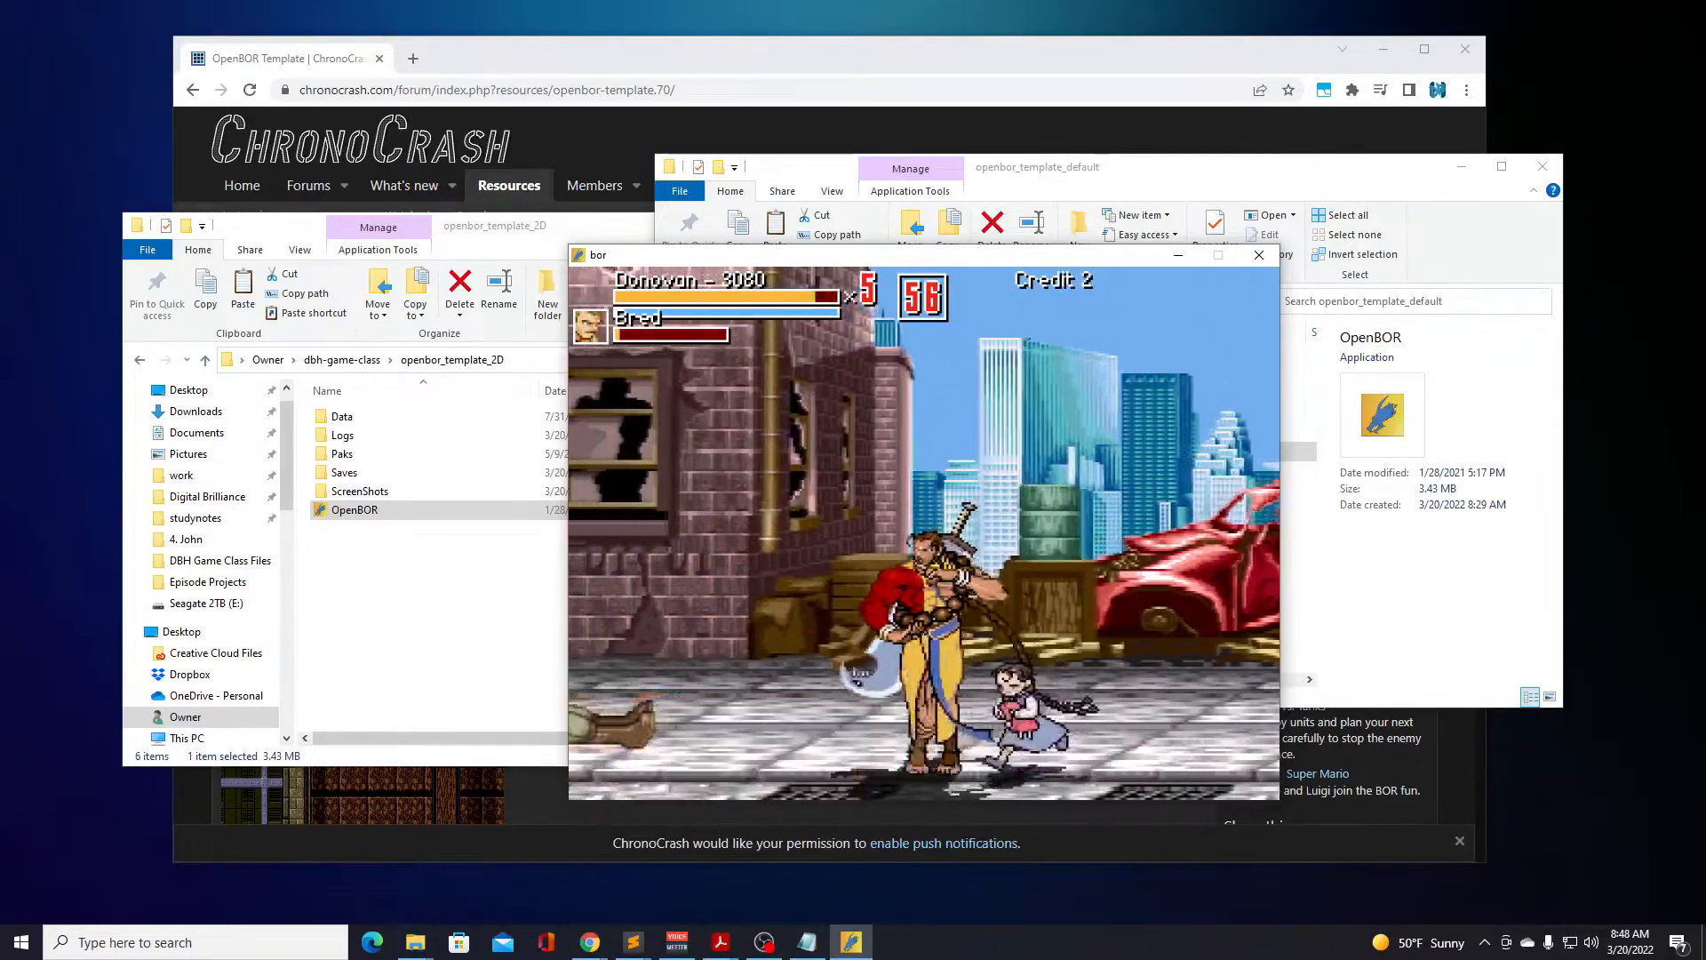
pyautogui.press('a')
pyautogui.press('a')
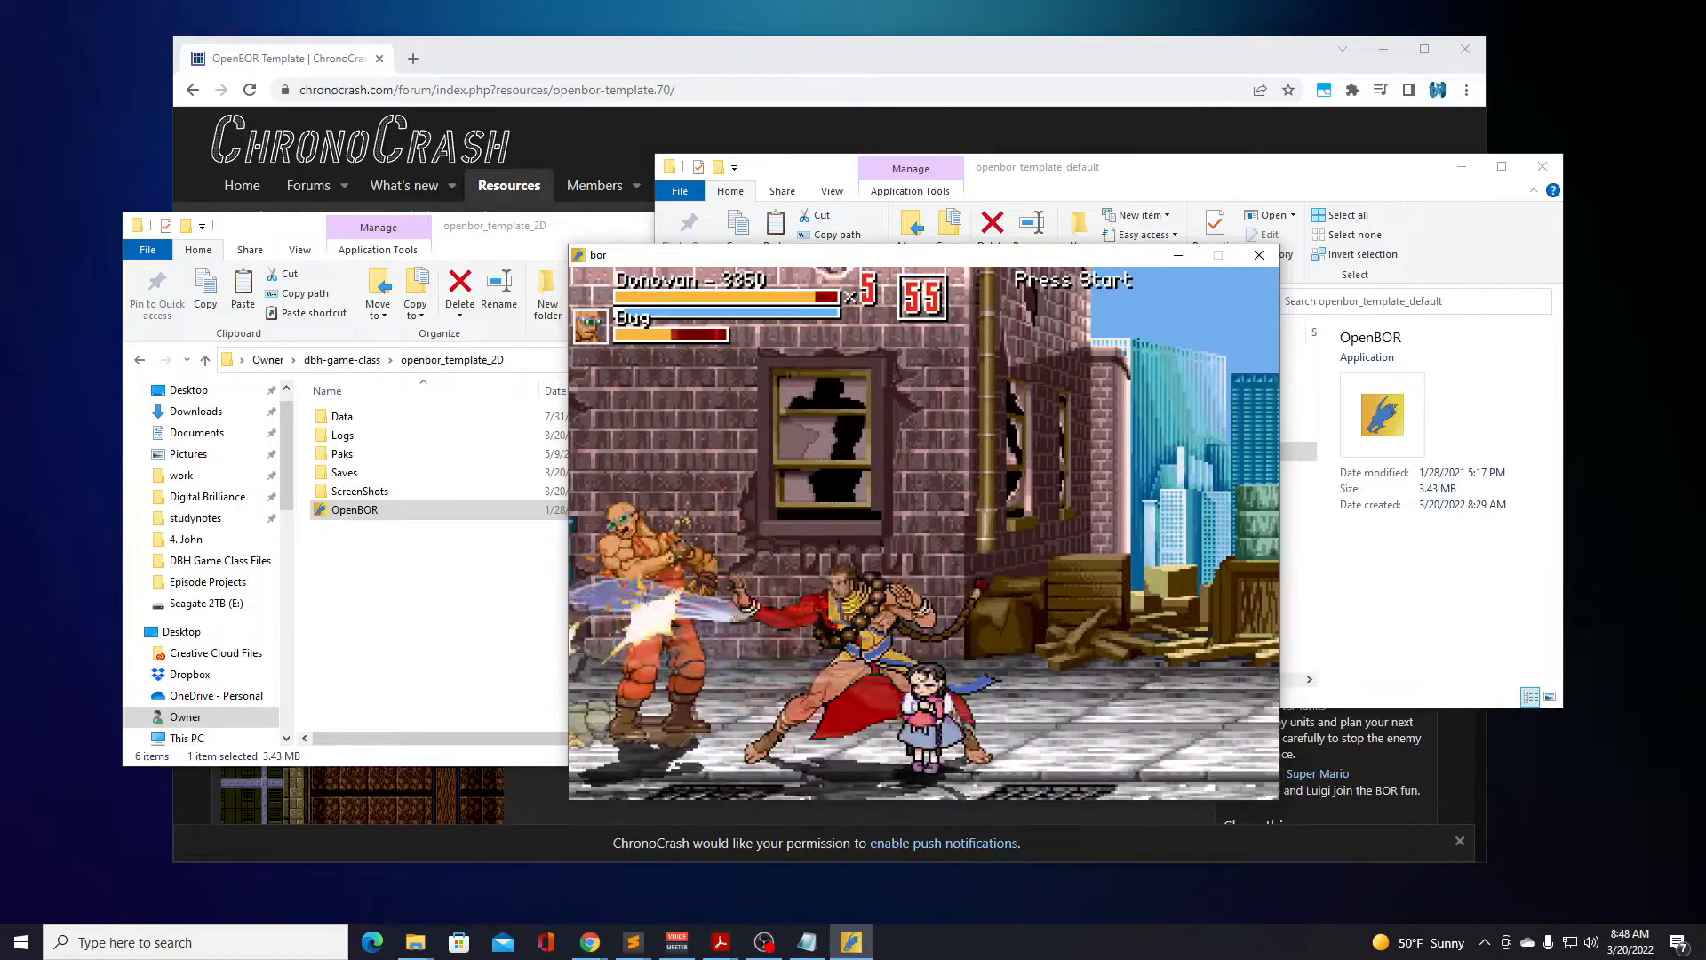
pyautogui.press('Left')
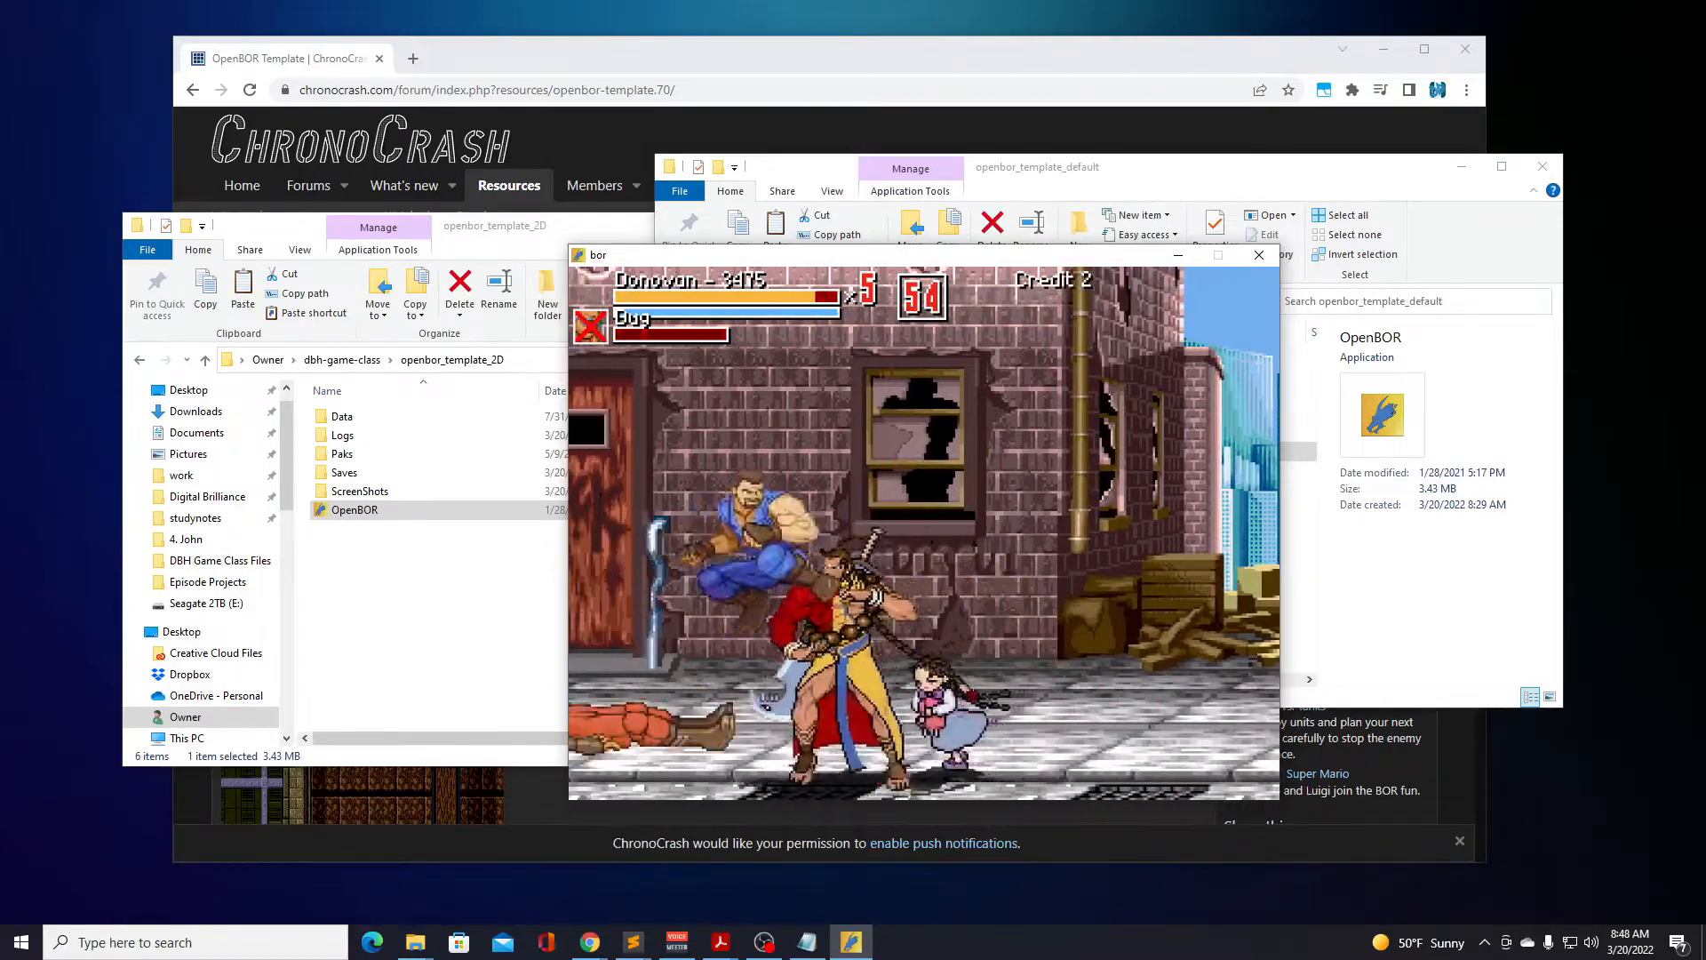
pyautogui.press('a')
pyautogui.press('a')
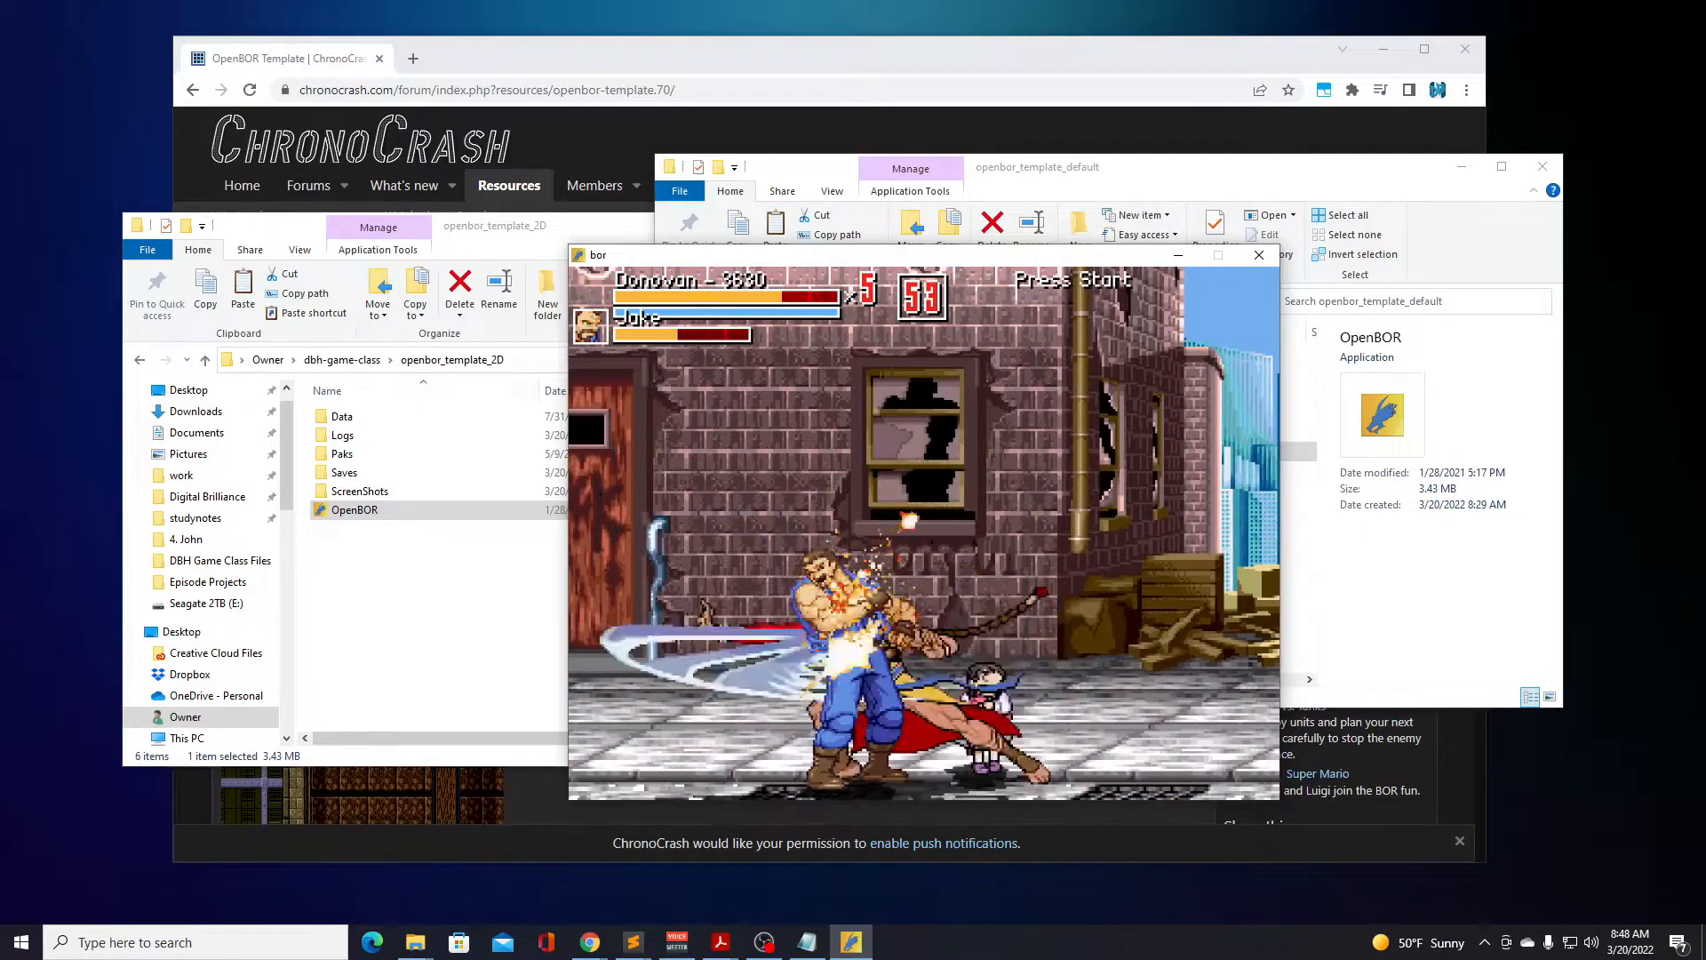
pyautogui.press('Left')
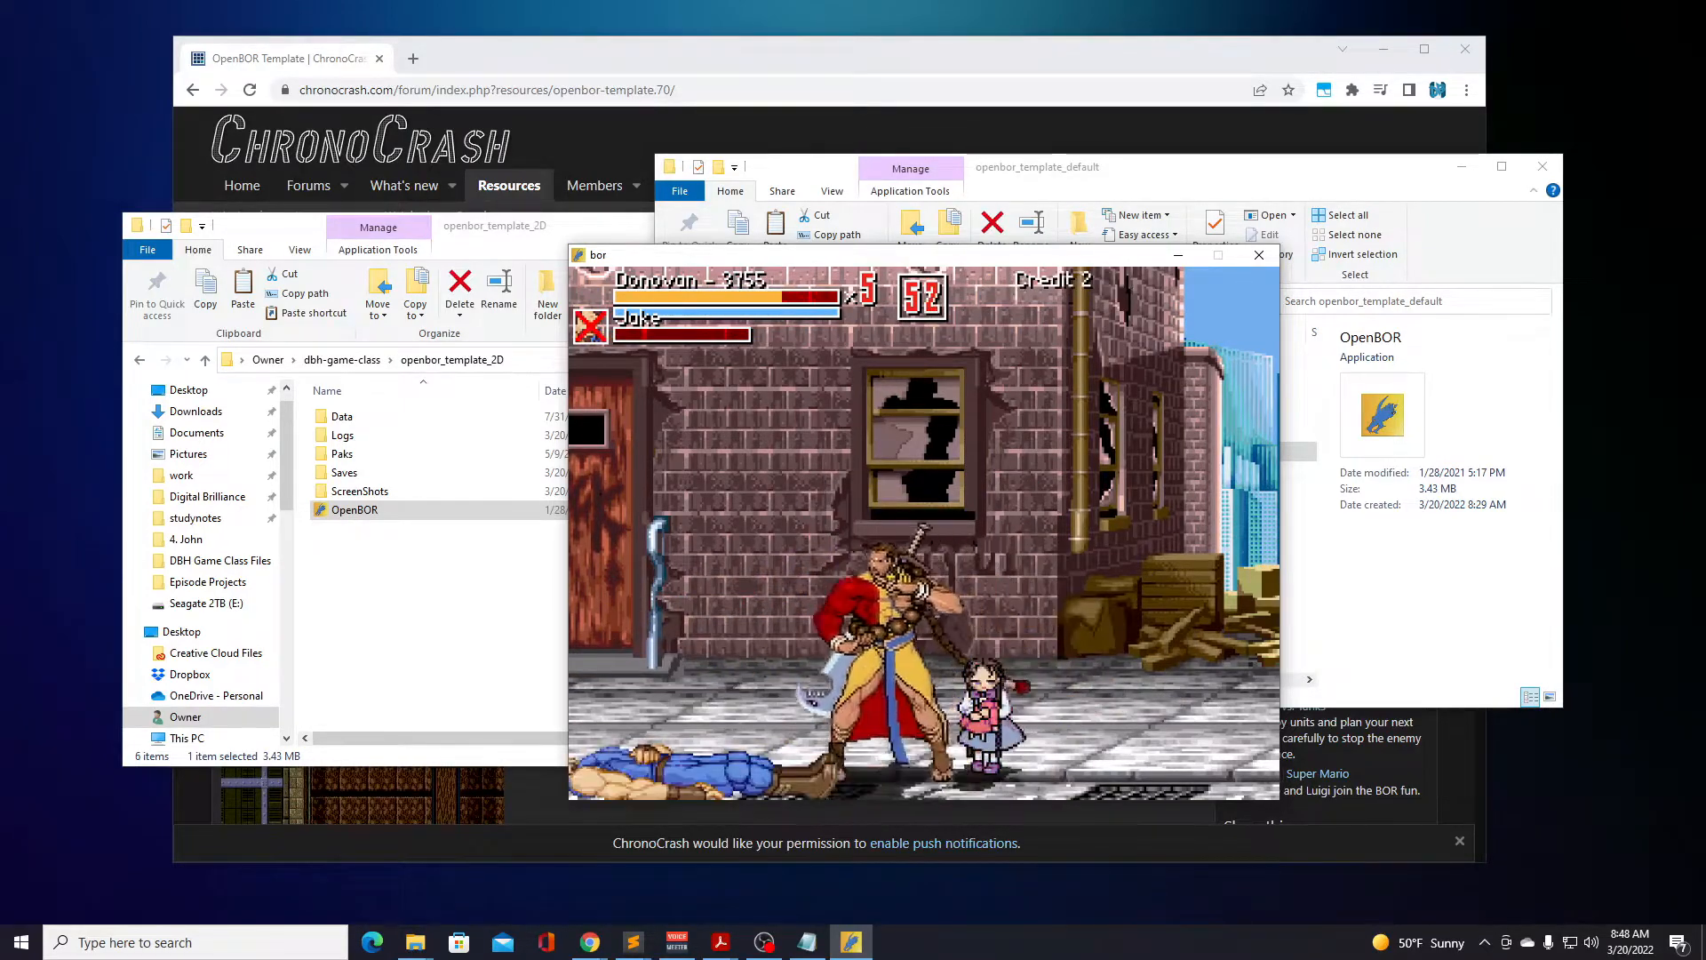
pyautogui.press('Left')
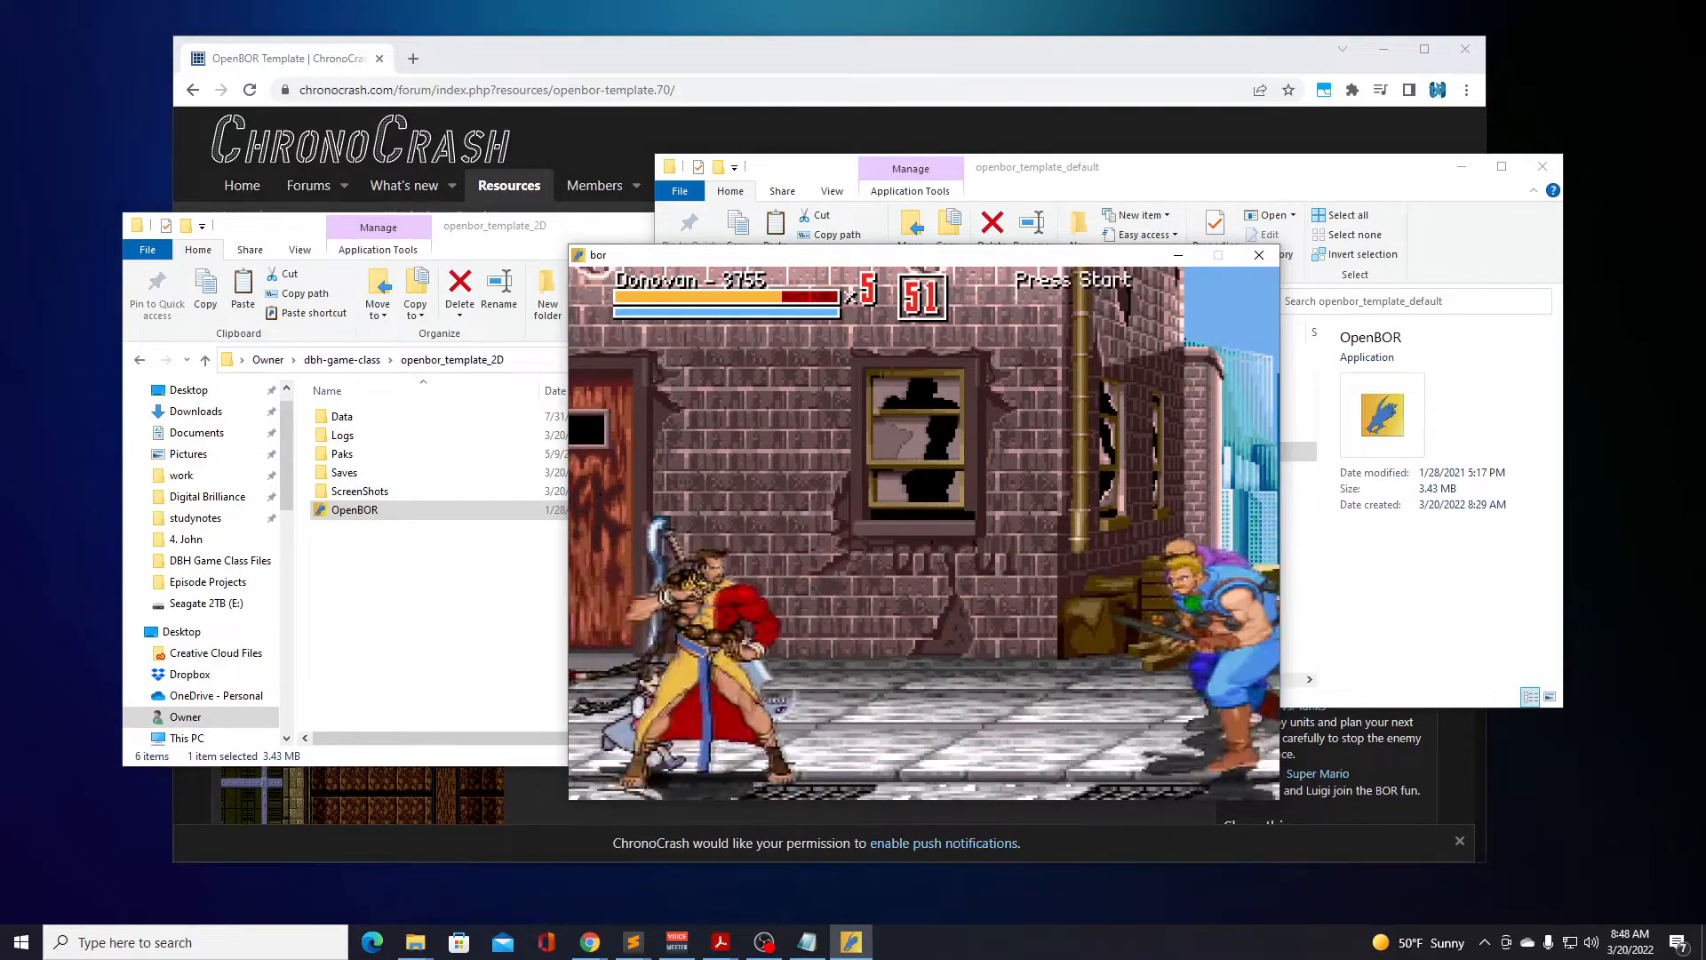
# Fight off Jeger and Musli with Donovan's sword attacks in front of the brick building's broken window.
pyautogui.press('a')
pyautogui.press('a')
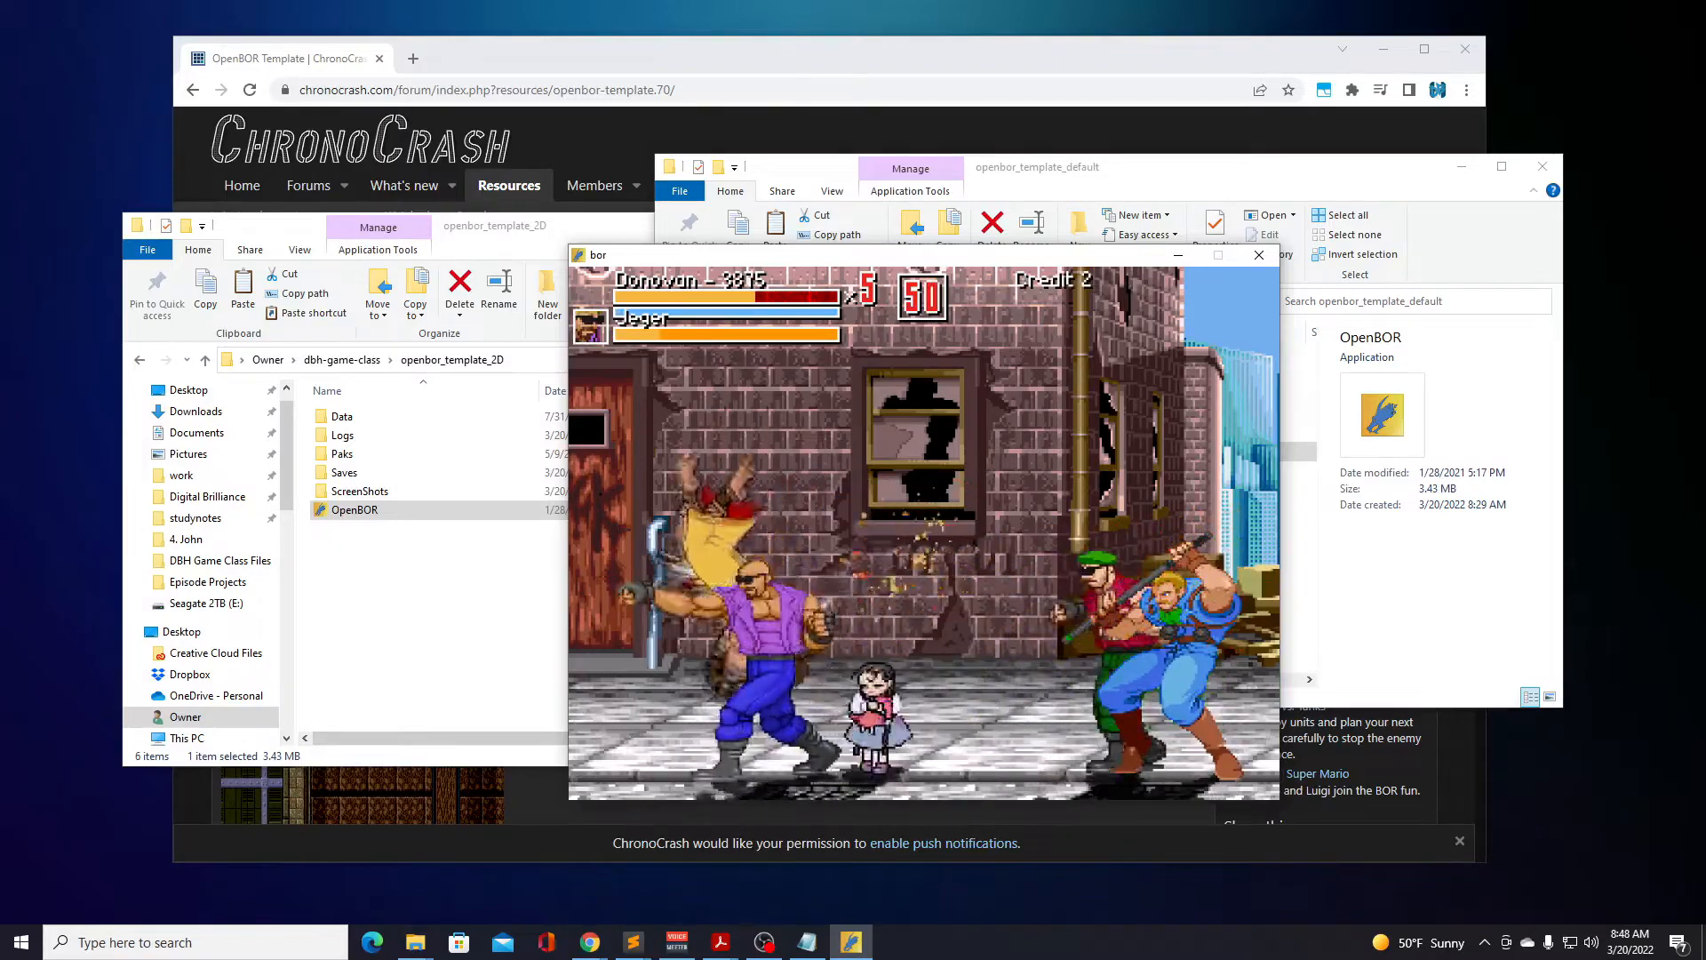
pyautogui.press('a')
pyautogui.press('a')
pyautogui.press('a')
pyautogui.press('a')
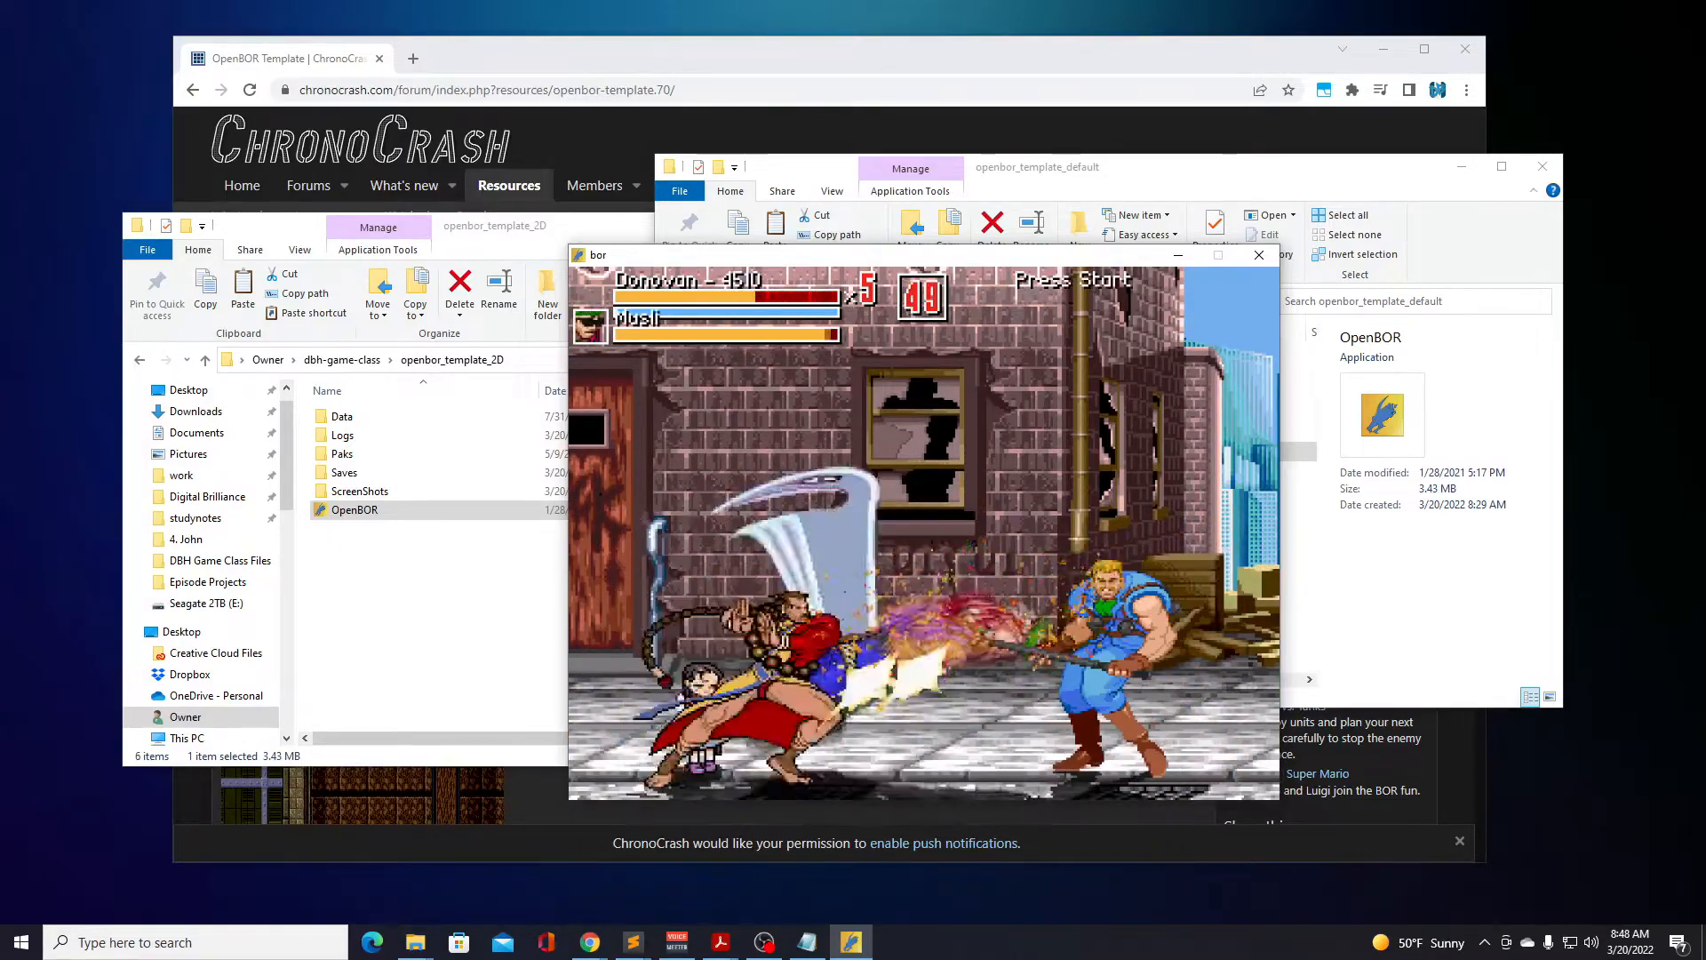
pyautogui.press('a')
pyautogui.press('a')
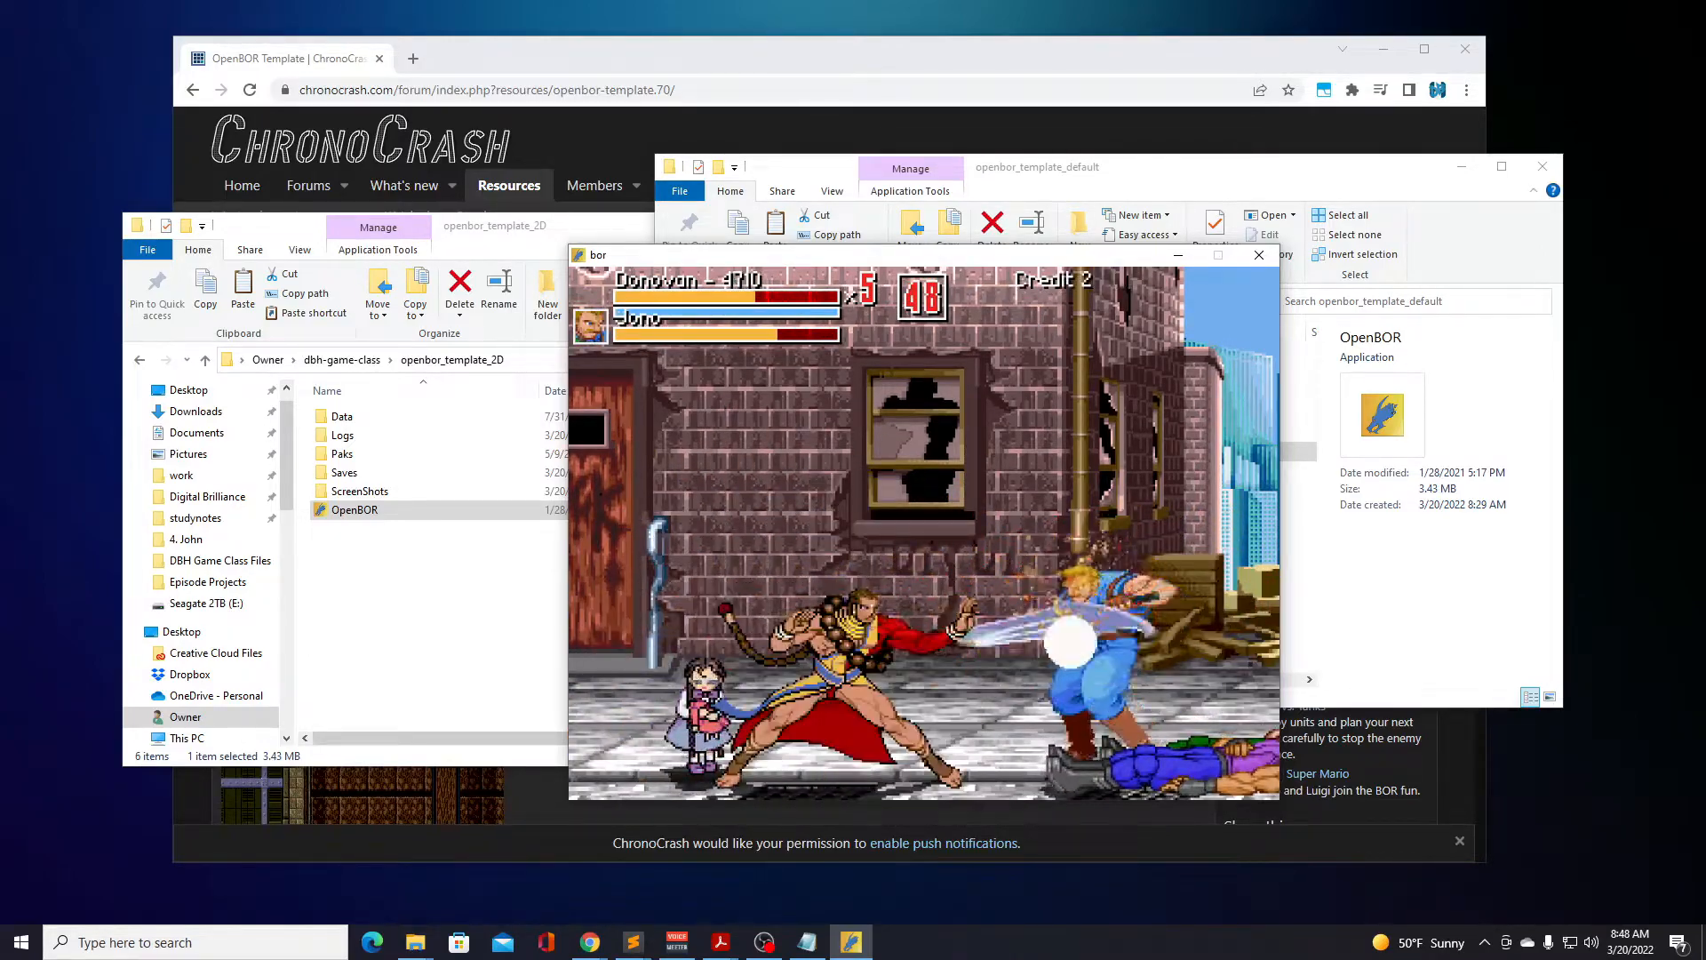
# Defeat Jono with repeated sword attacks near the wood pile and walk Donovan around beneath the broken window.
pyautogui.press('a')
pyautogui.press('a')
pyautogui.press('a')
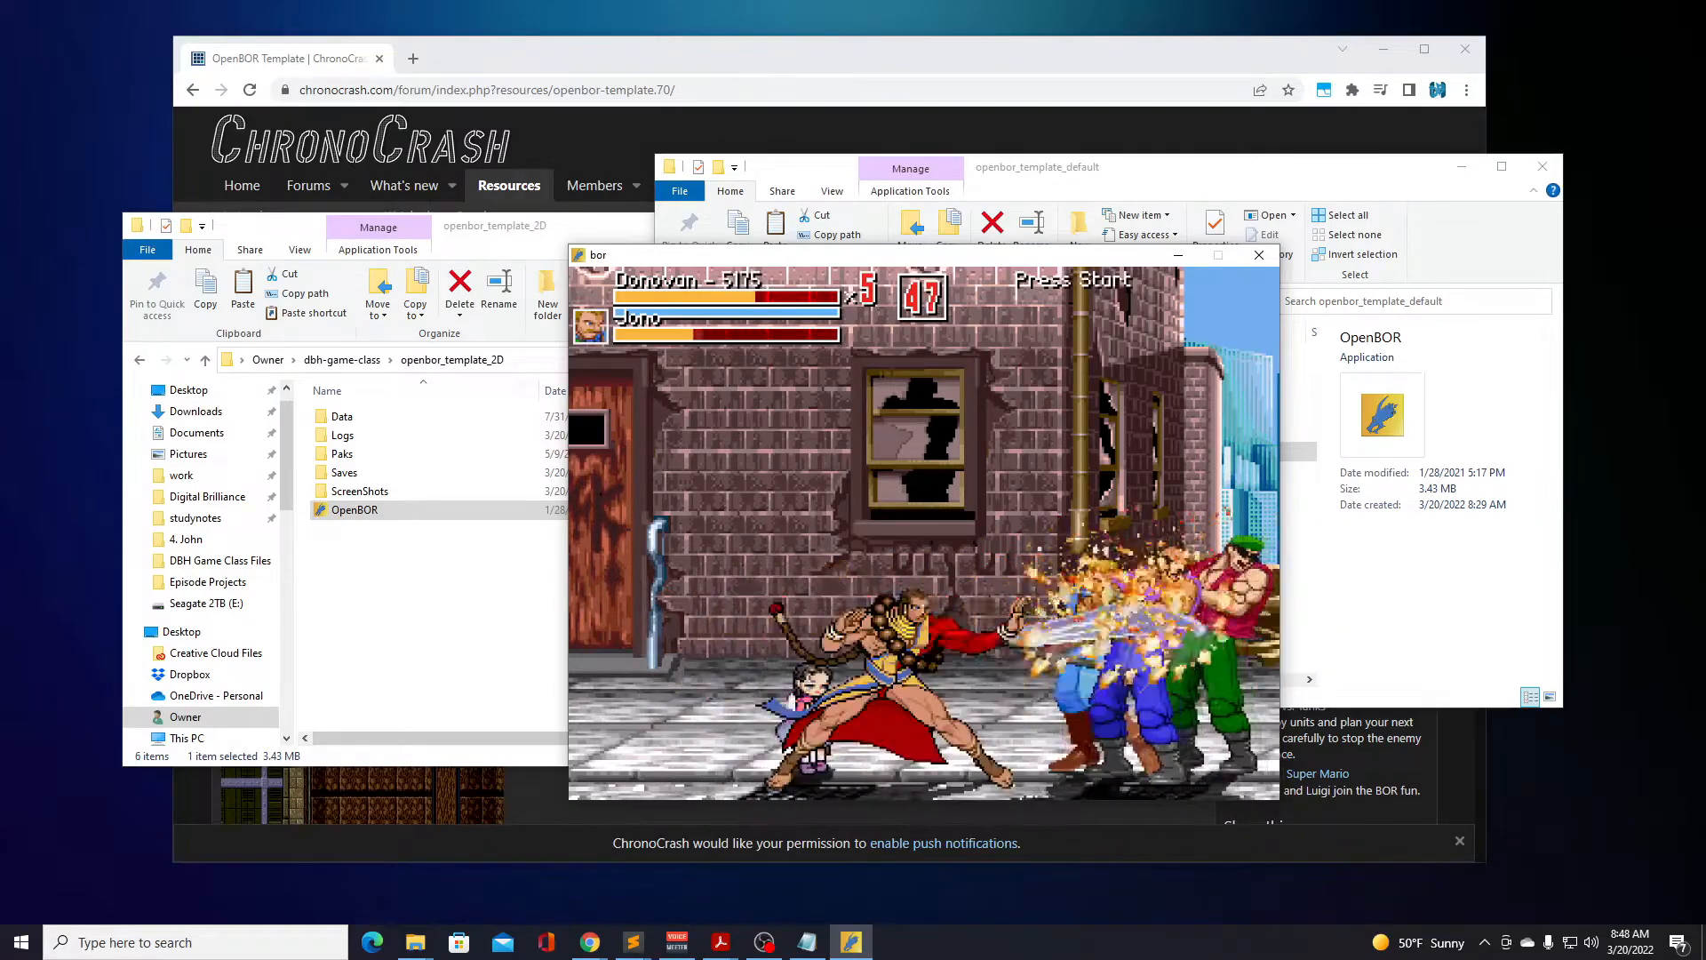
pyautogui.press('a')
pyautogui.press('a')
pyautogui.press('a')
pyautogui.press('a')
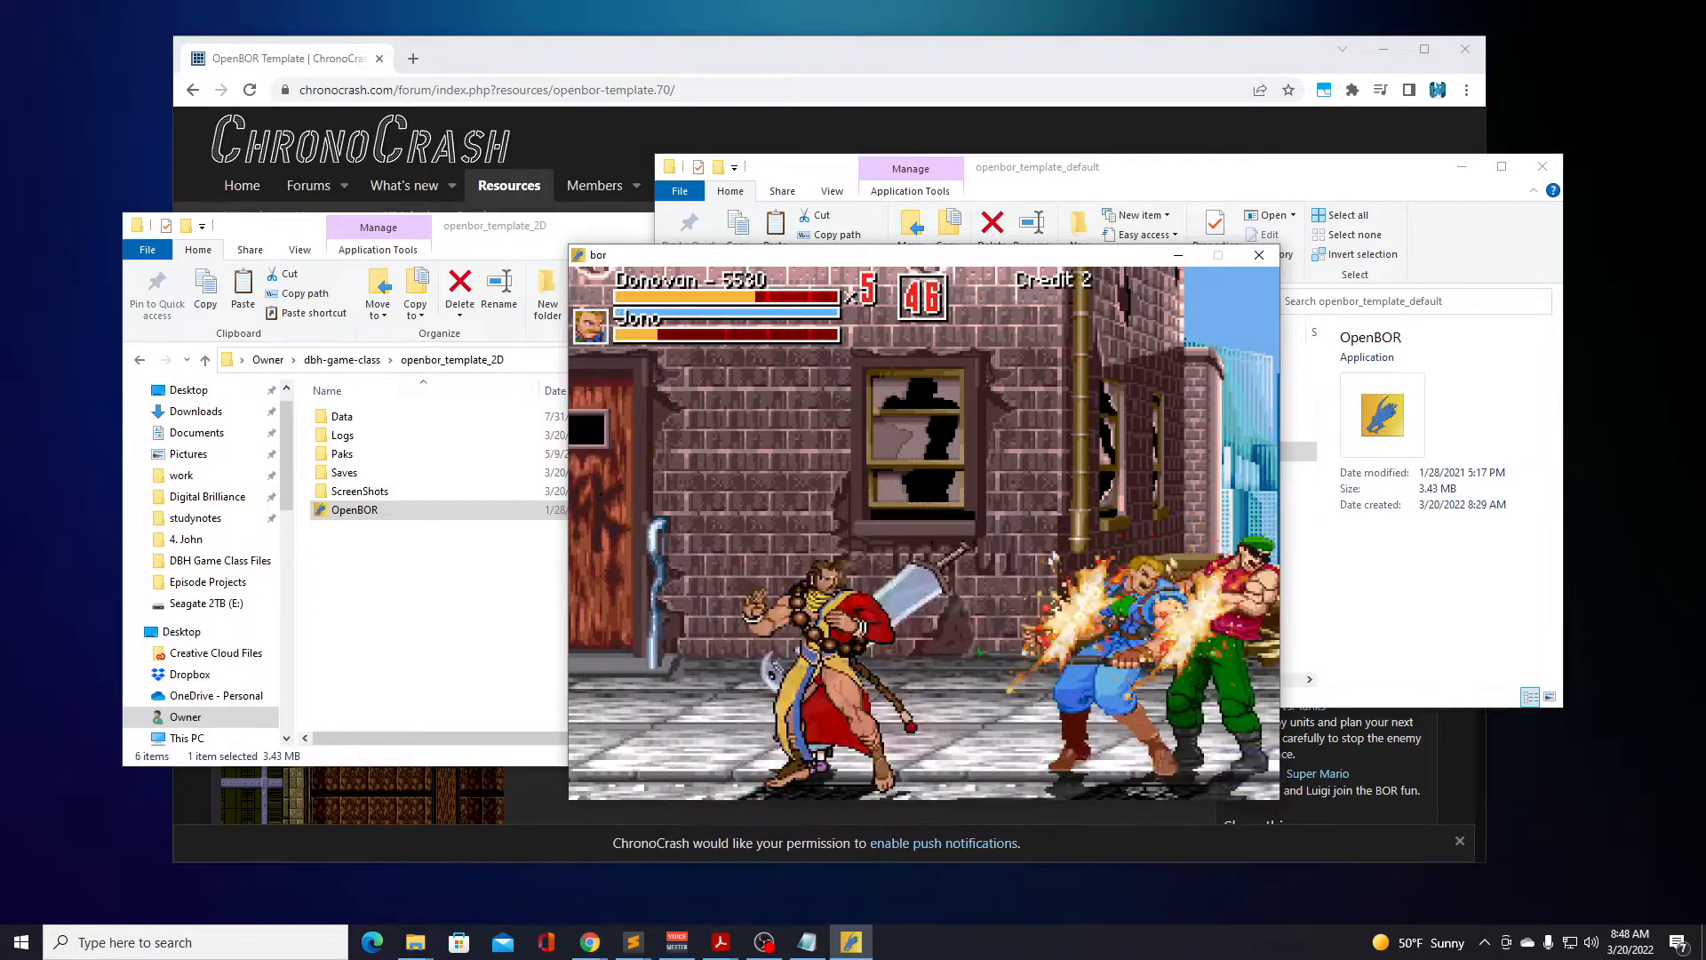
pyautogui.press('a')
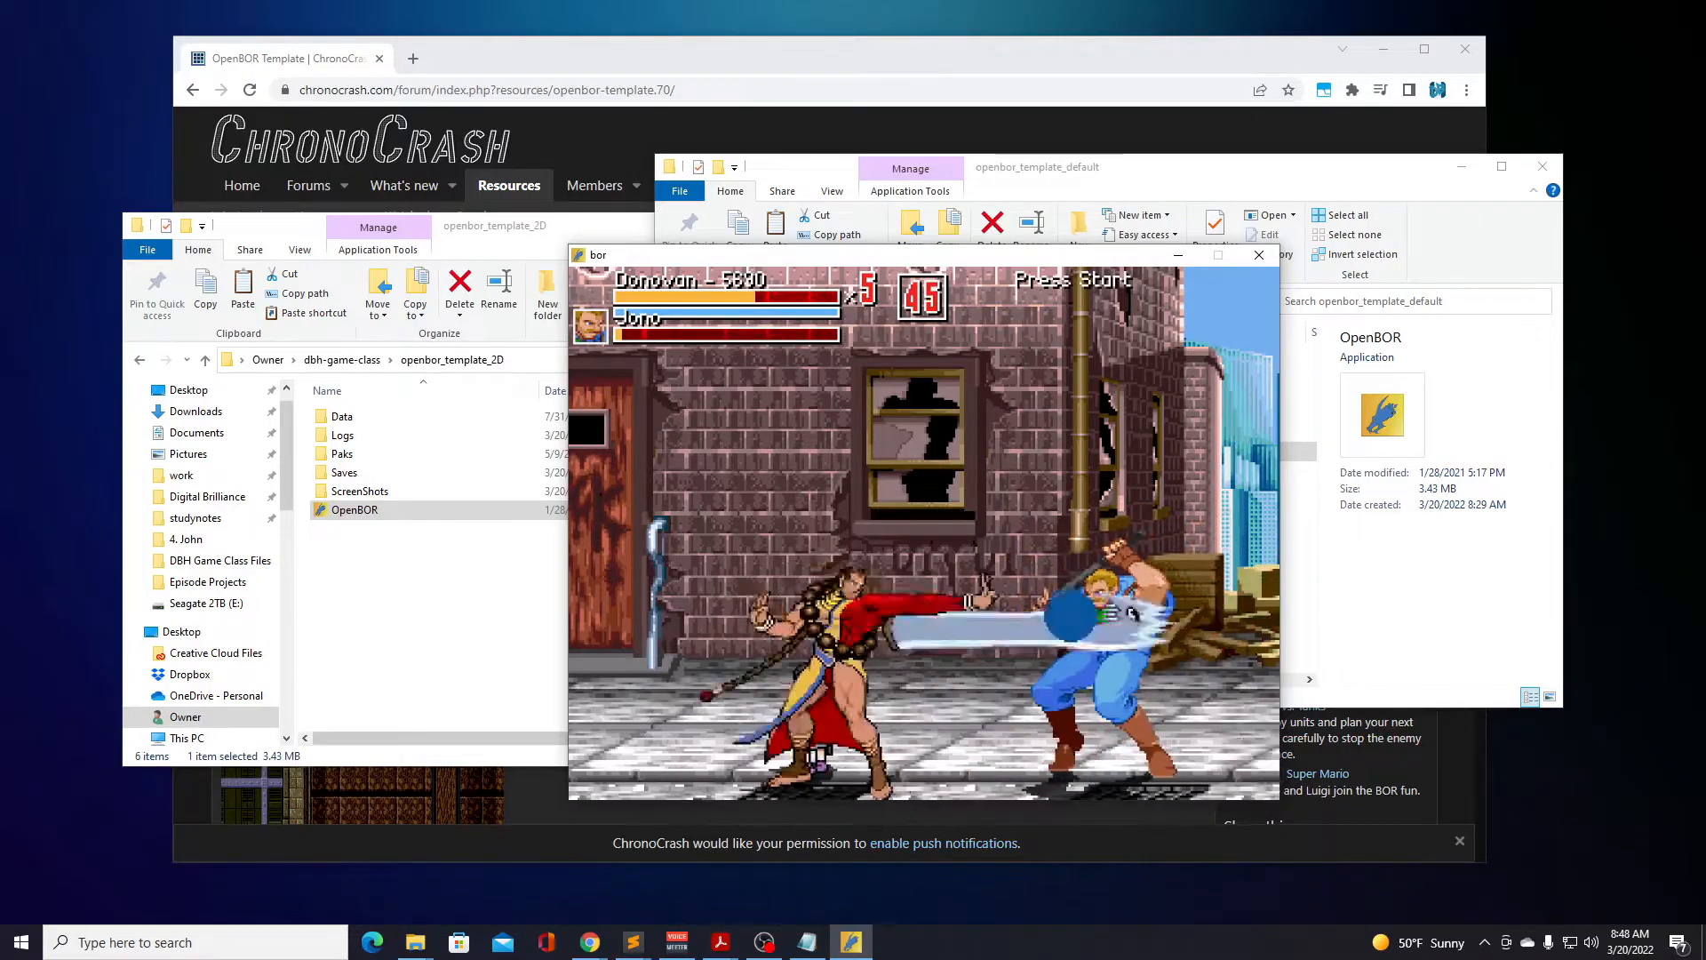
pyautogui.press('a')
pyautogui.press('a')
pyautogui.press('a')
pyautogui.press('Right')
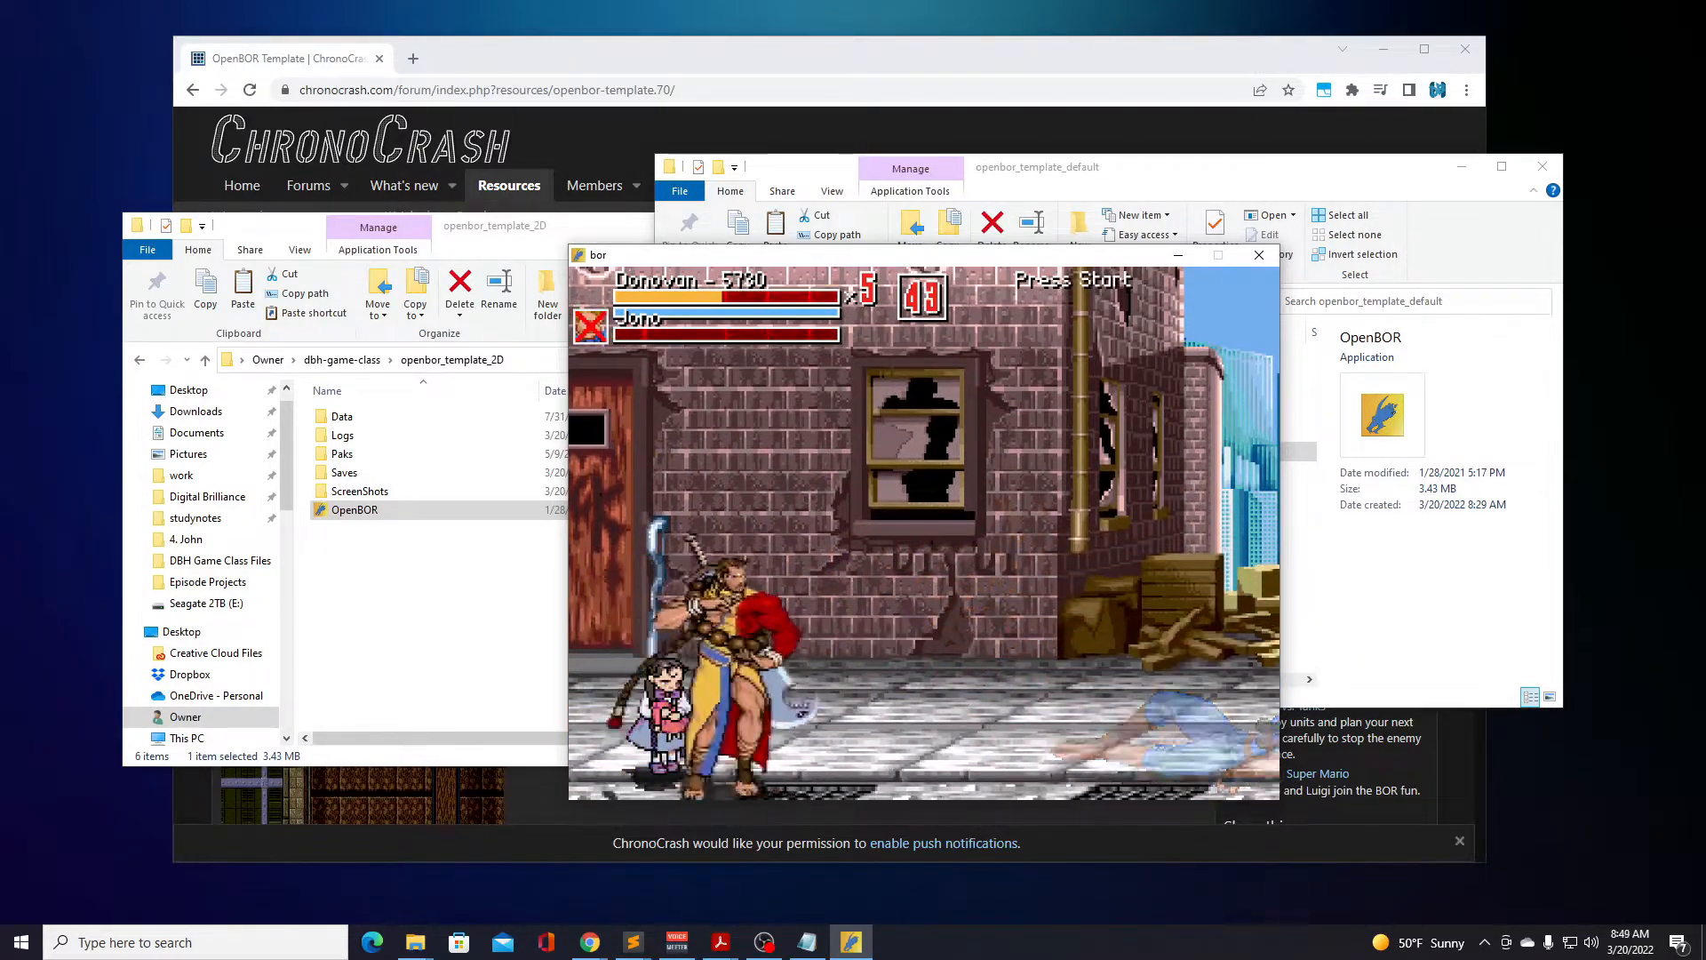
pyautogui.press('Left')
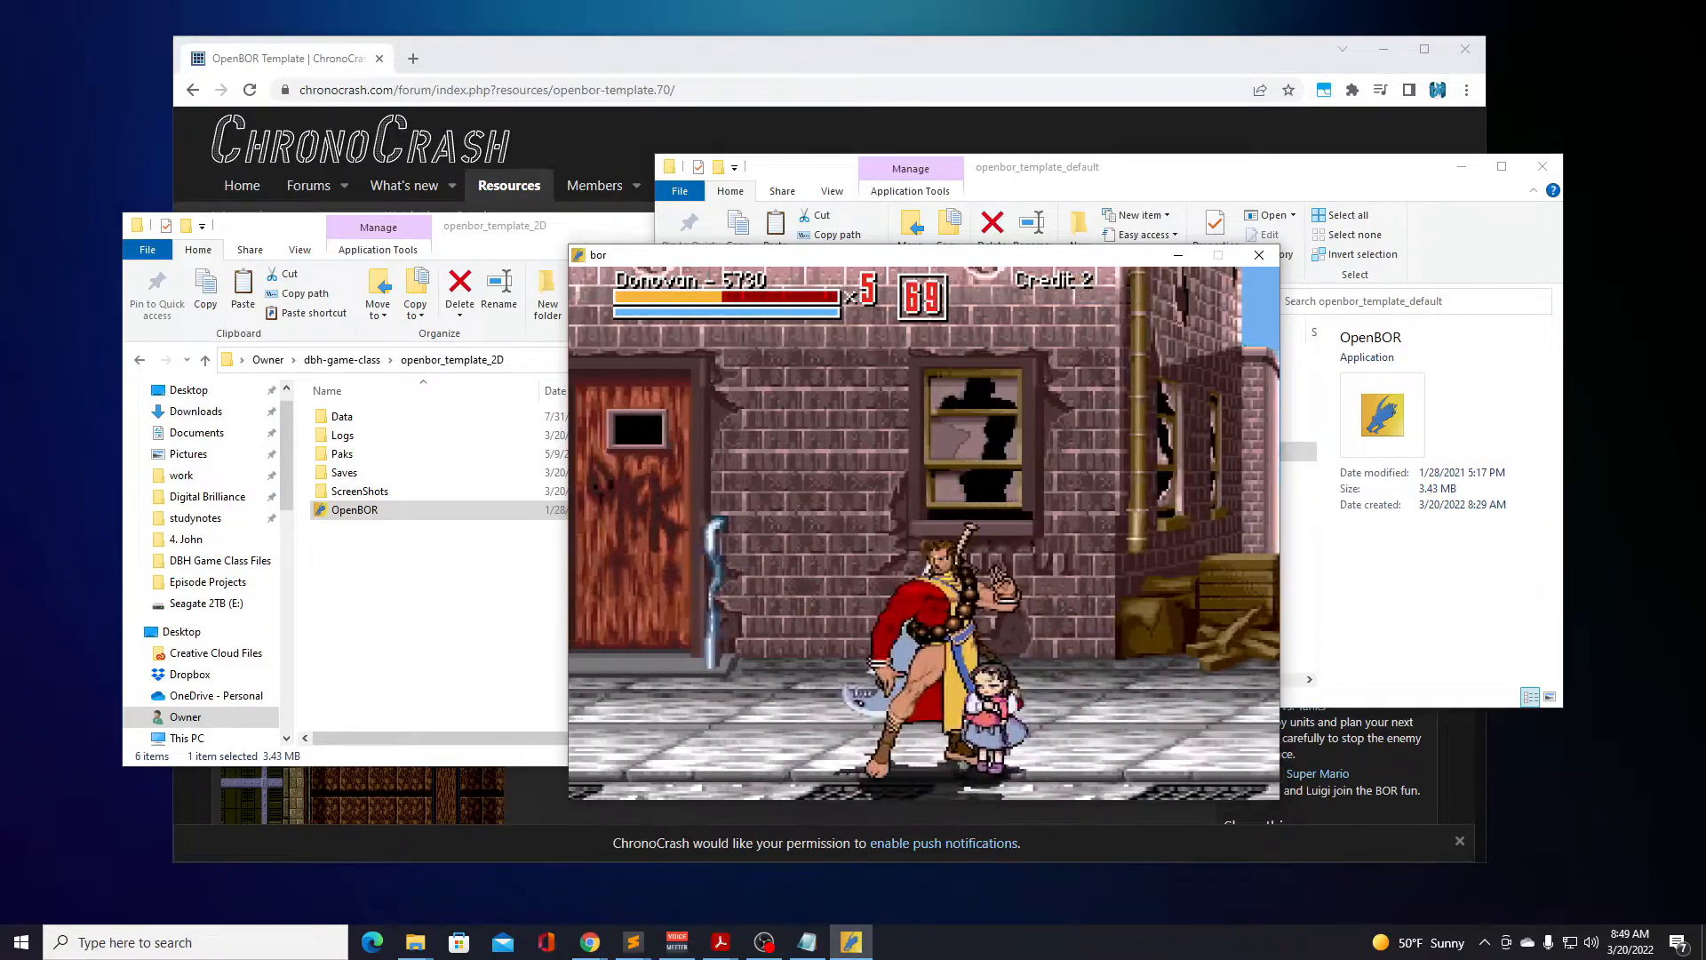
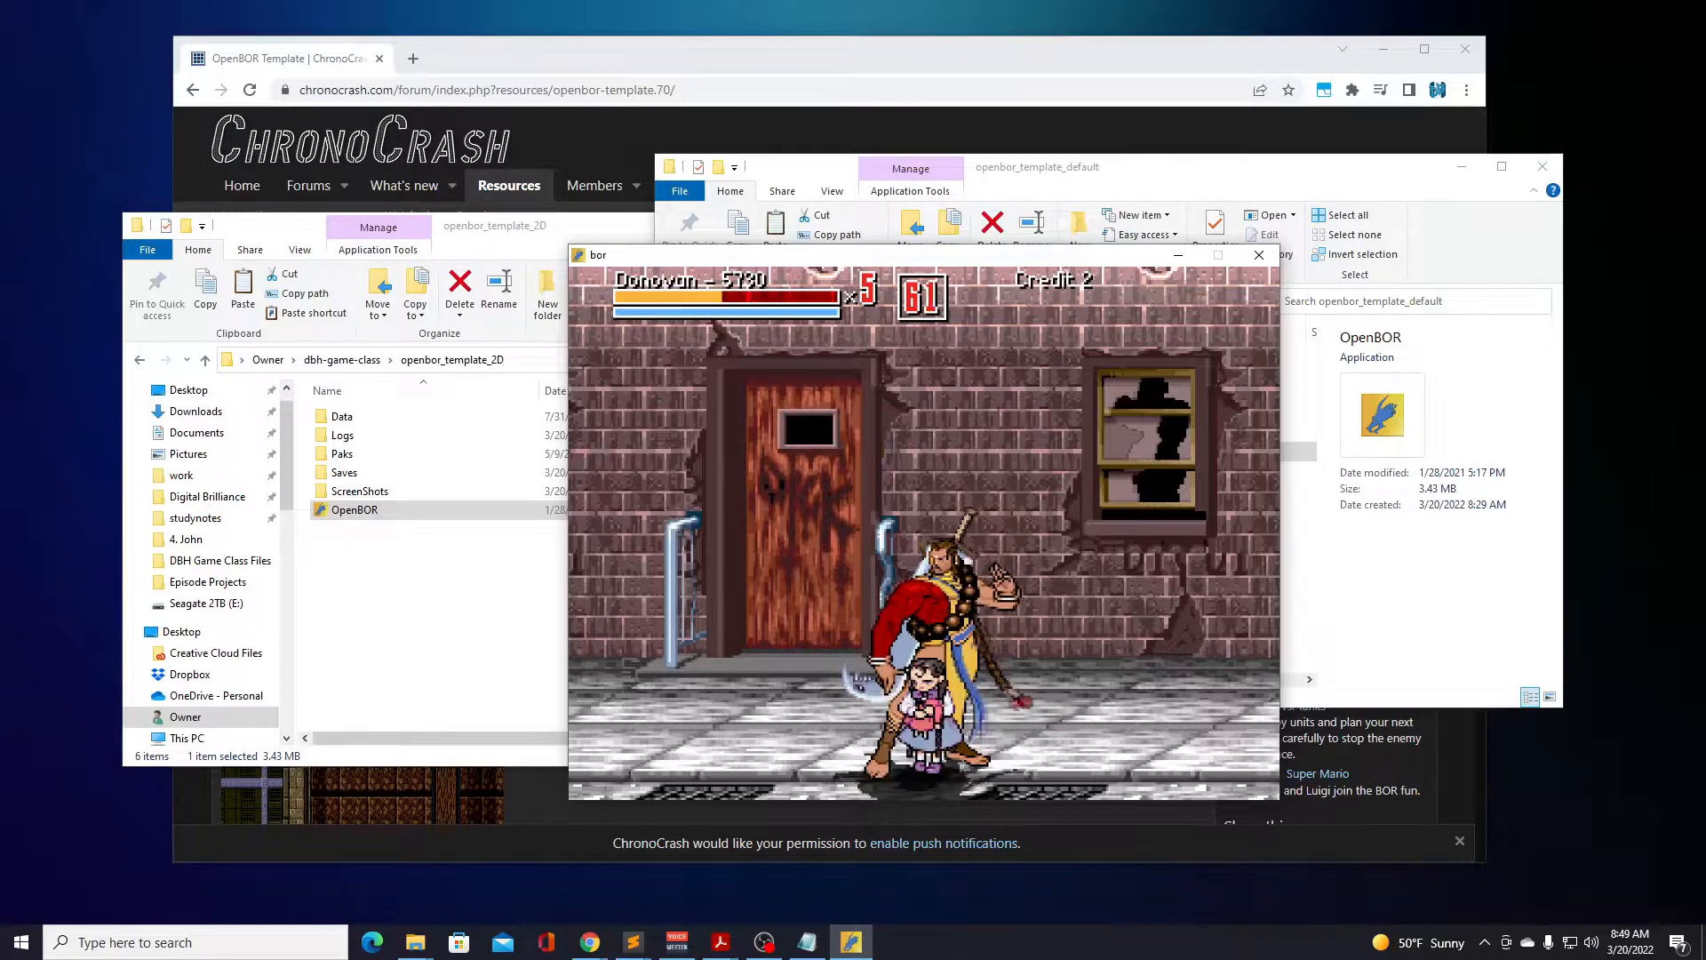
# Break the drum and fight Bred and the other thugs with Donovan's sword attacks around the red door.
pyautogui.press('Left')
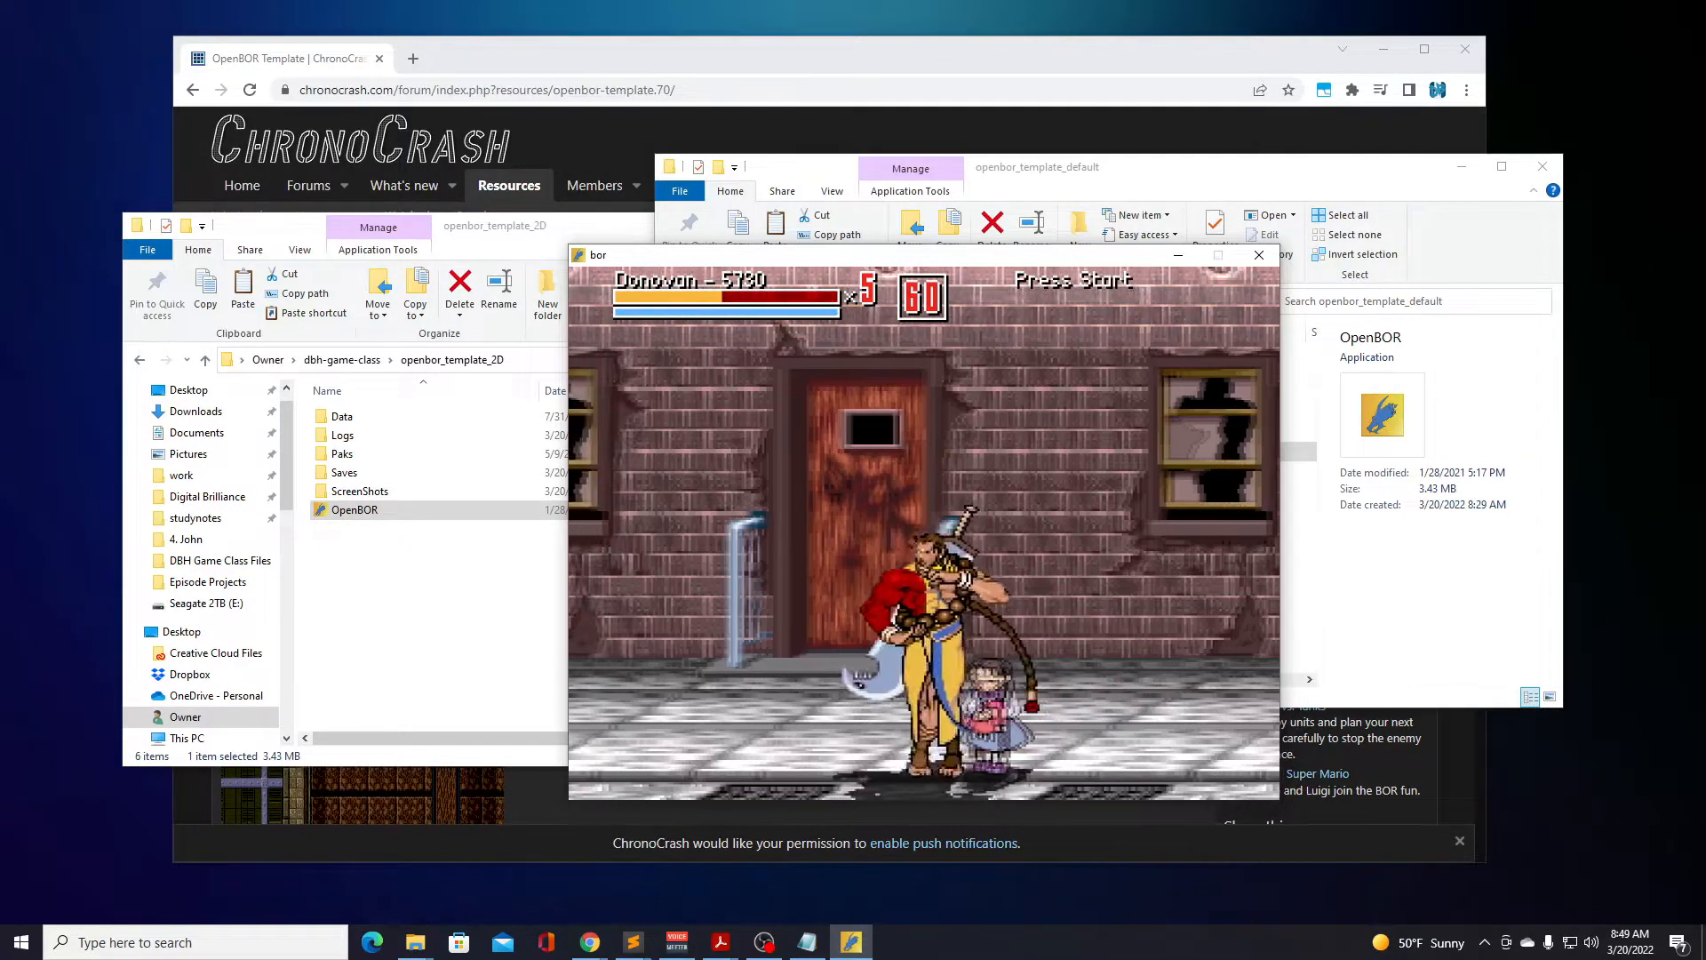
pyautogui.press('a')
pyautogui.press('a')
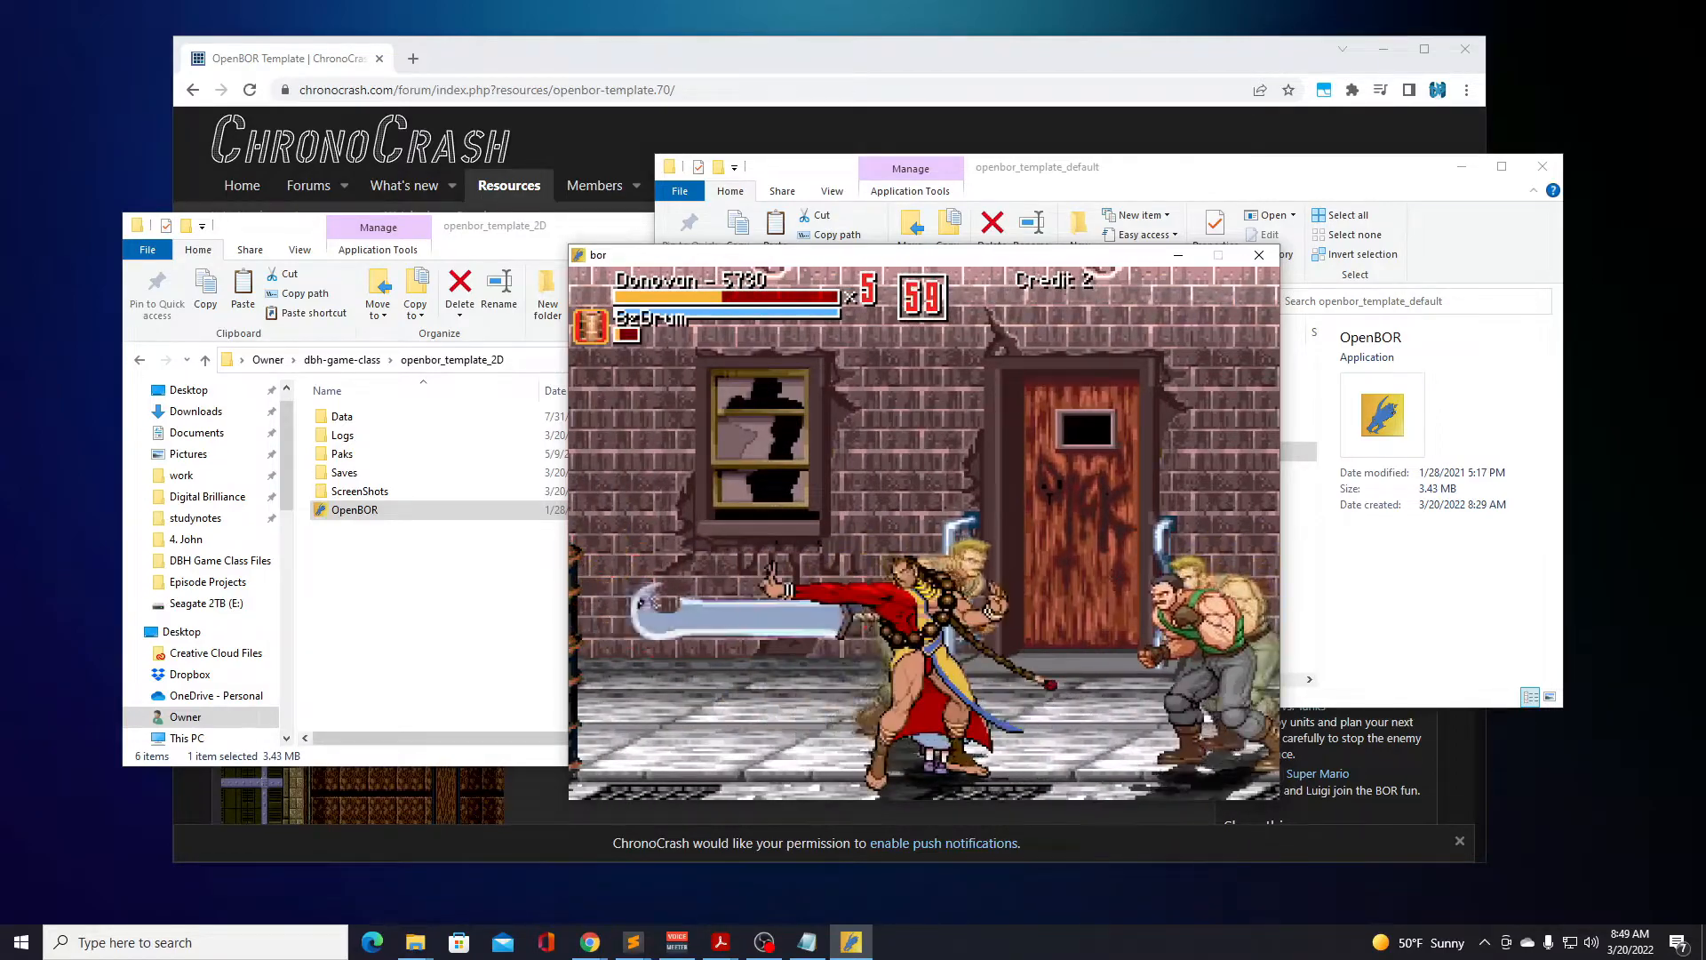
pyautogui.press('Right')
pyautogui.press('Right')
pyautogui.press('a')
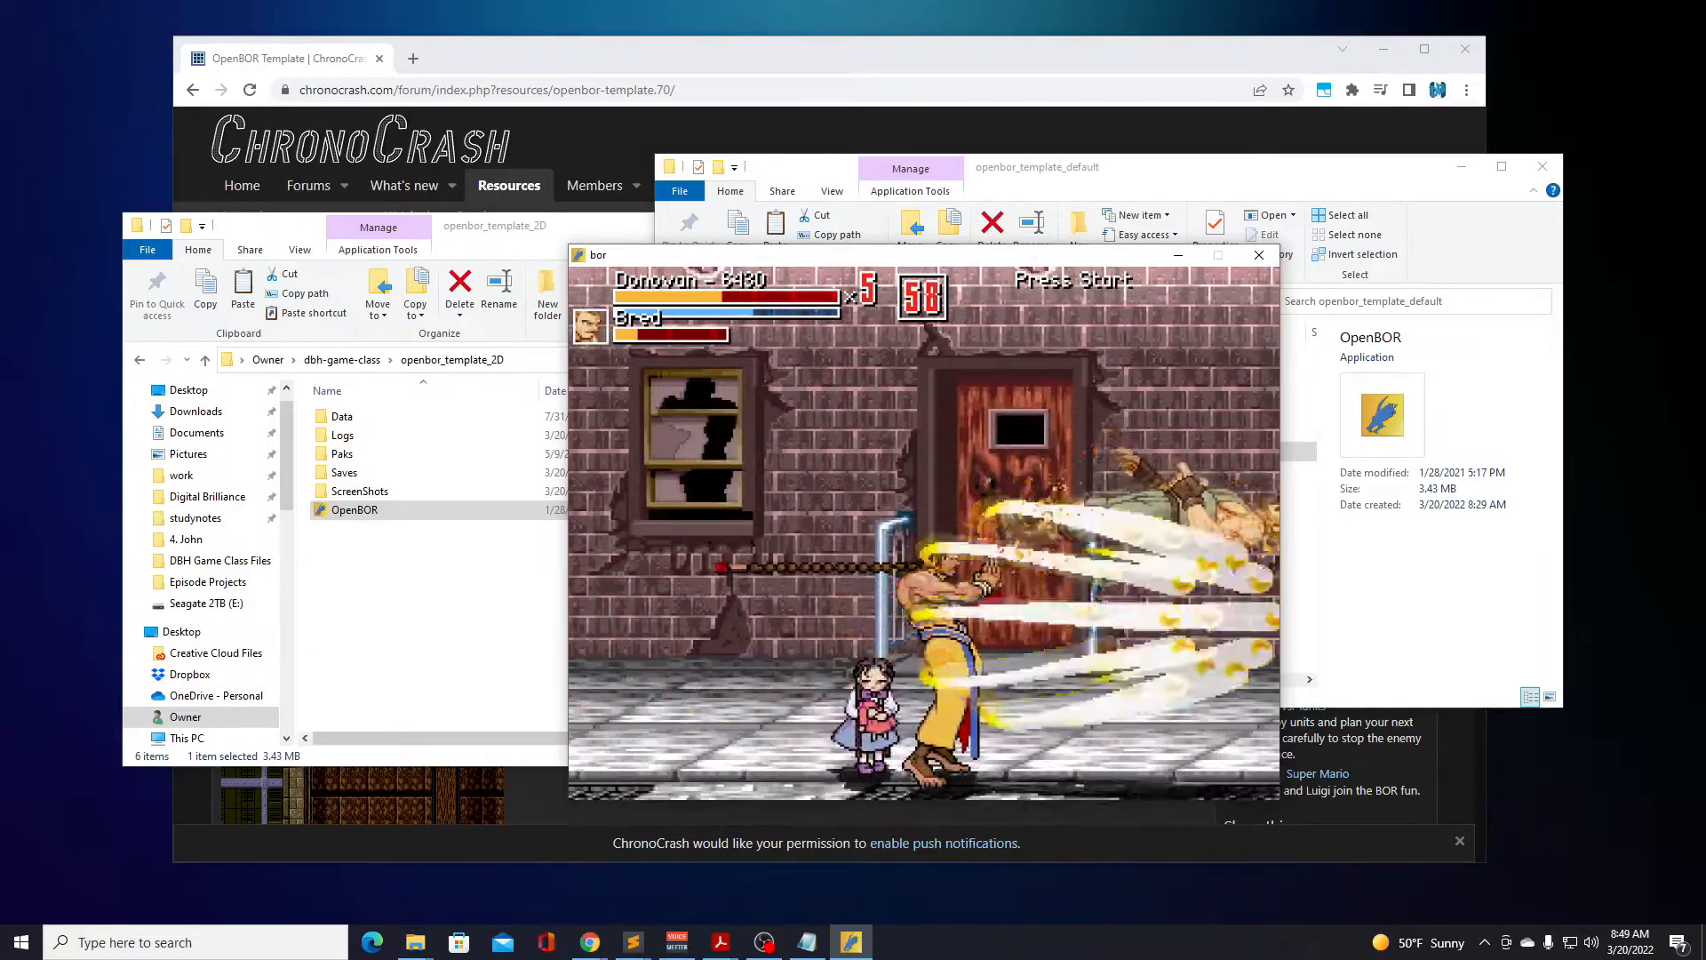
pyautogui.press('Right')
pyautogui.press('Right')
pyautogui.press('a')
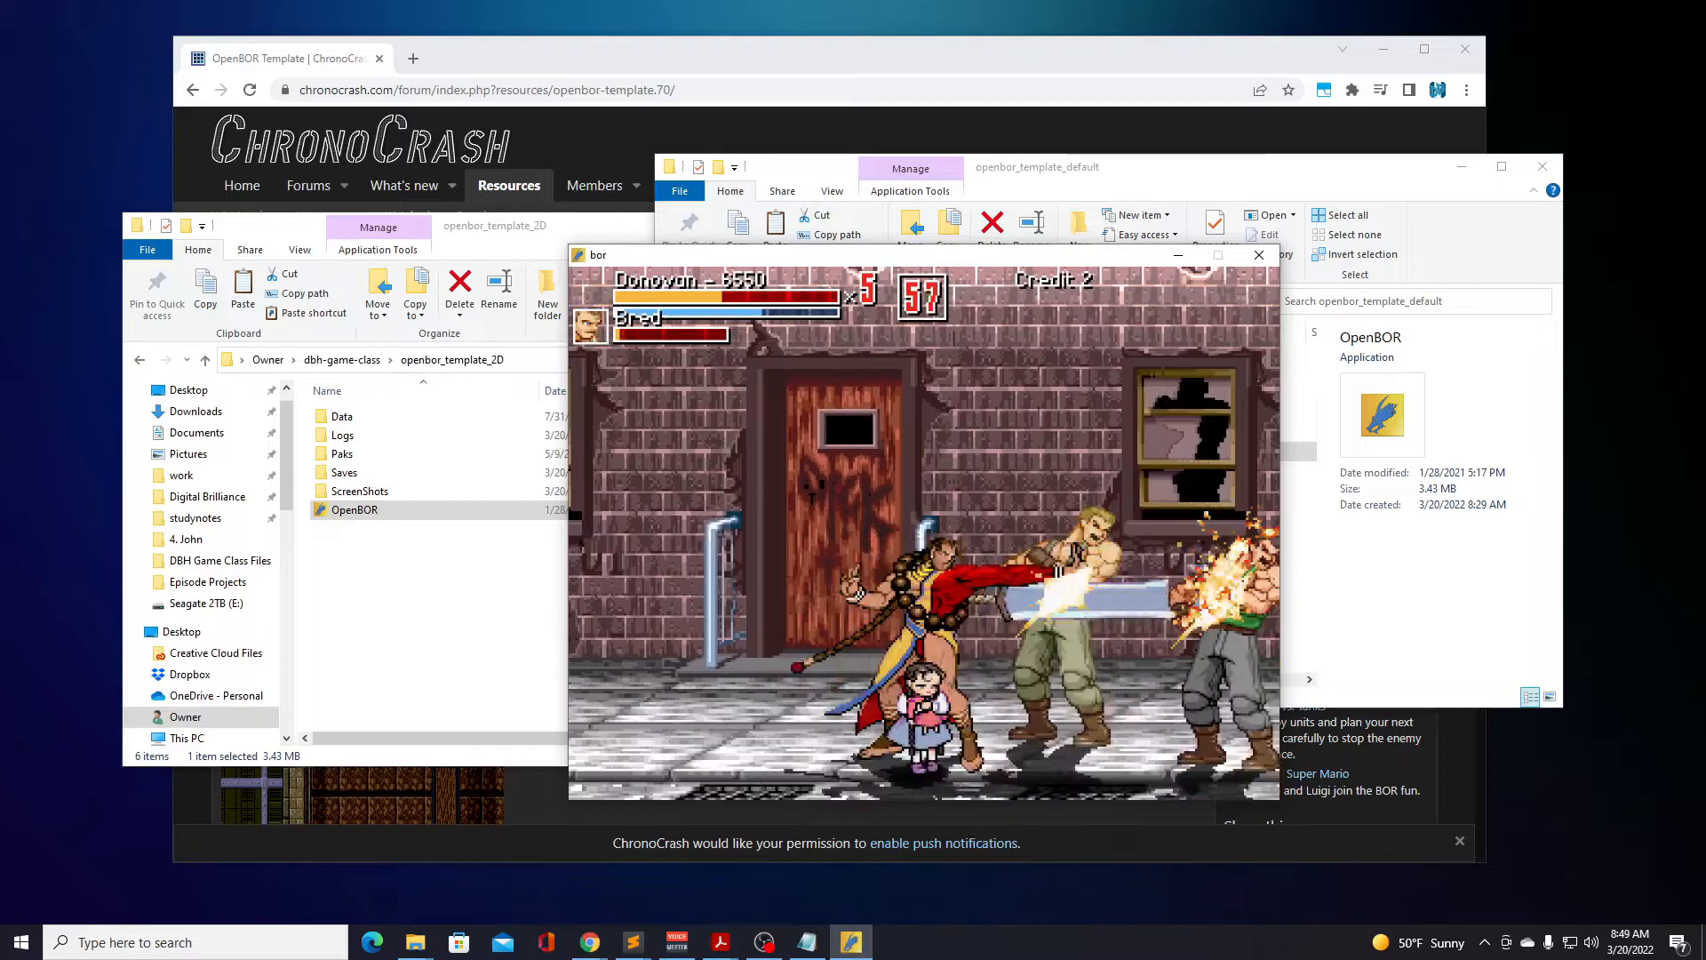
pyautogui.press('Right')
pyautogui.press('a')
# Leave the running stage for the Beats of Rage title screen and quit the game.
pyautogui.press('Return')
pyautogui.press('Return')
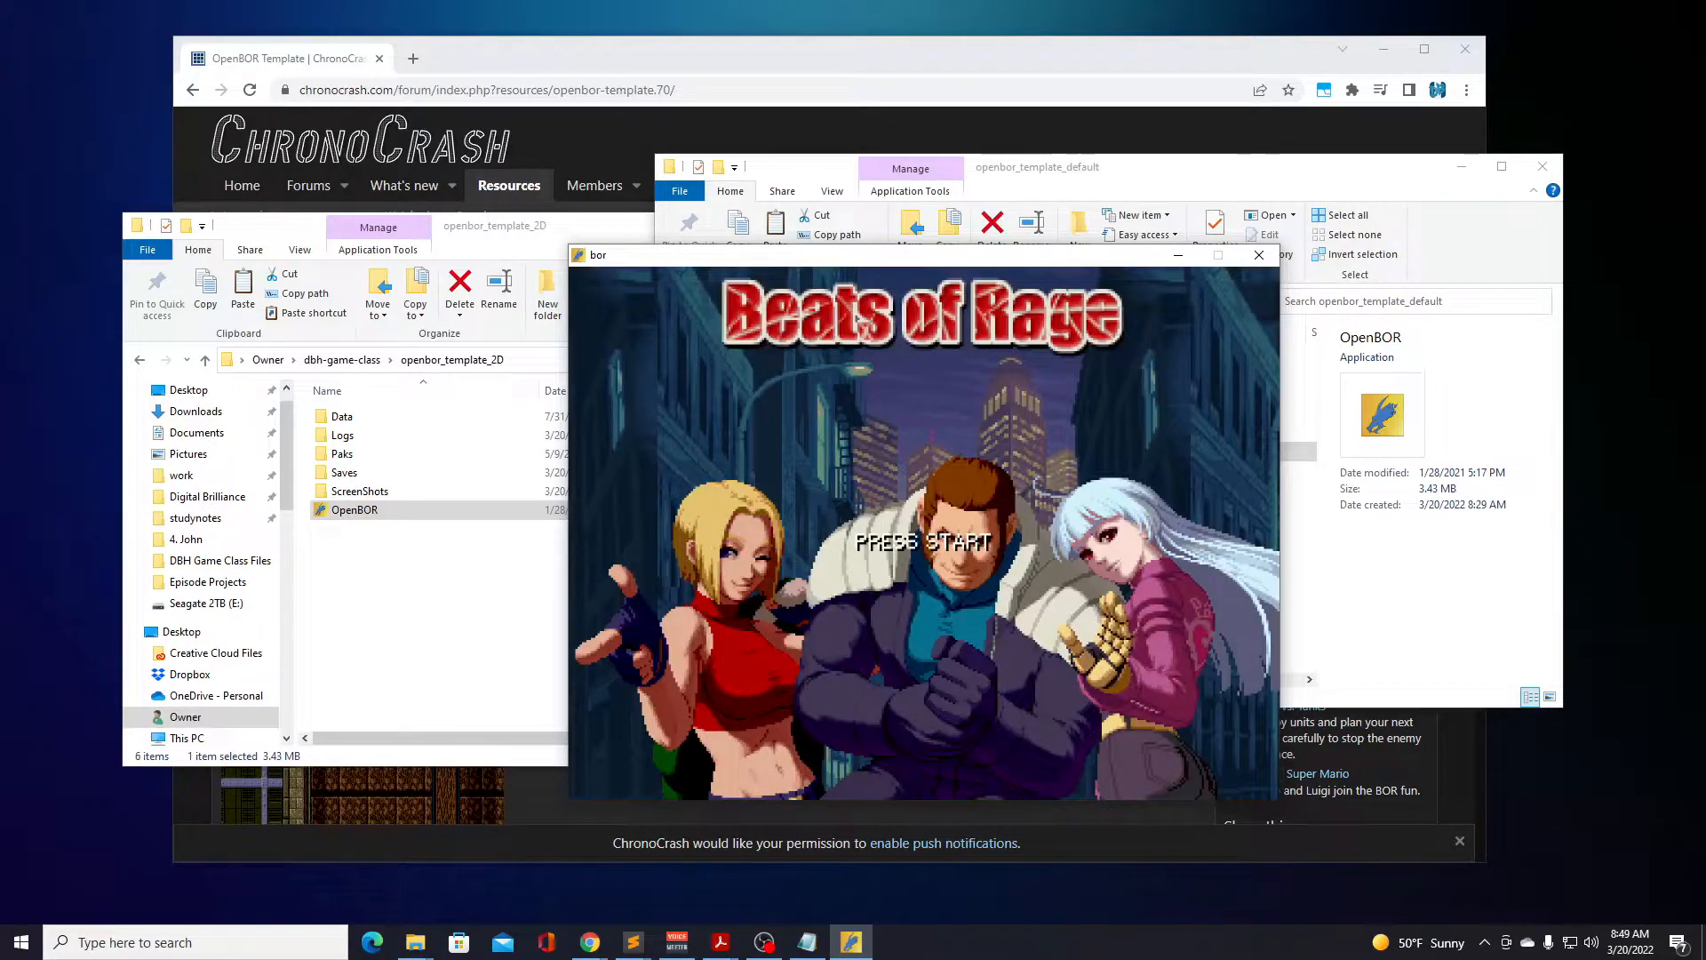
pyautogui.press('Return')
pyautogui.press('Down')
pyautogui.press('Down')
pyautogui.press('Down')
pyautogui.press('Down')
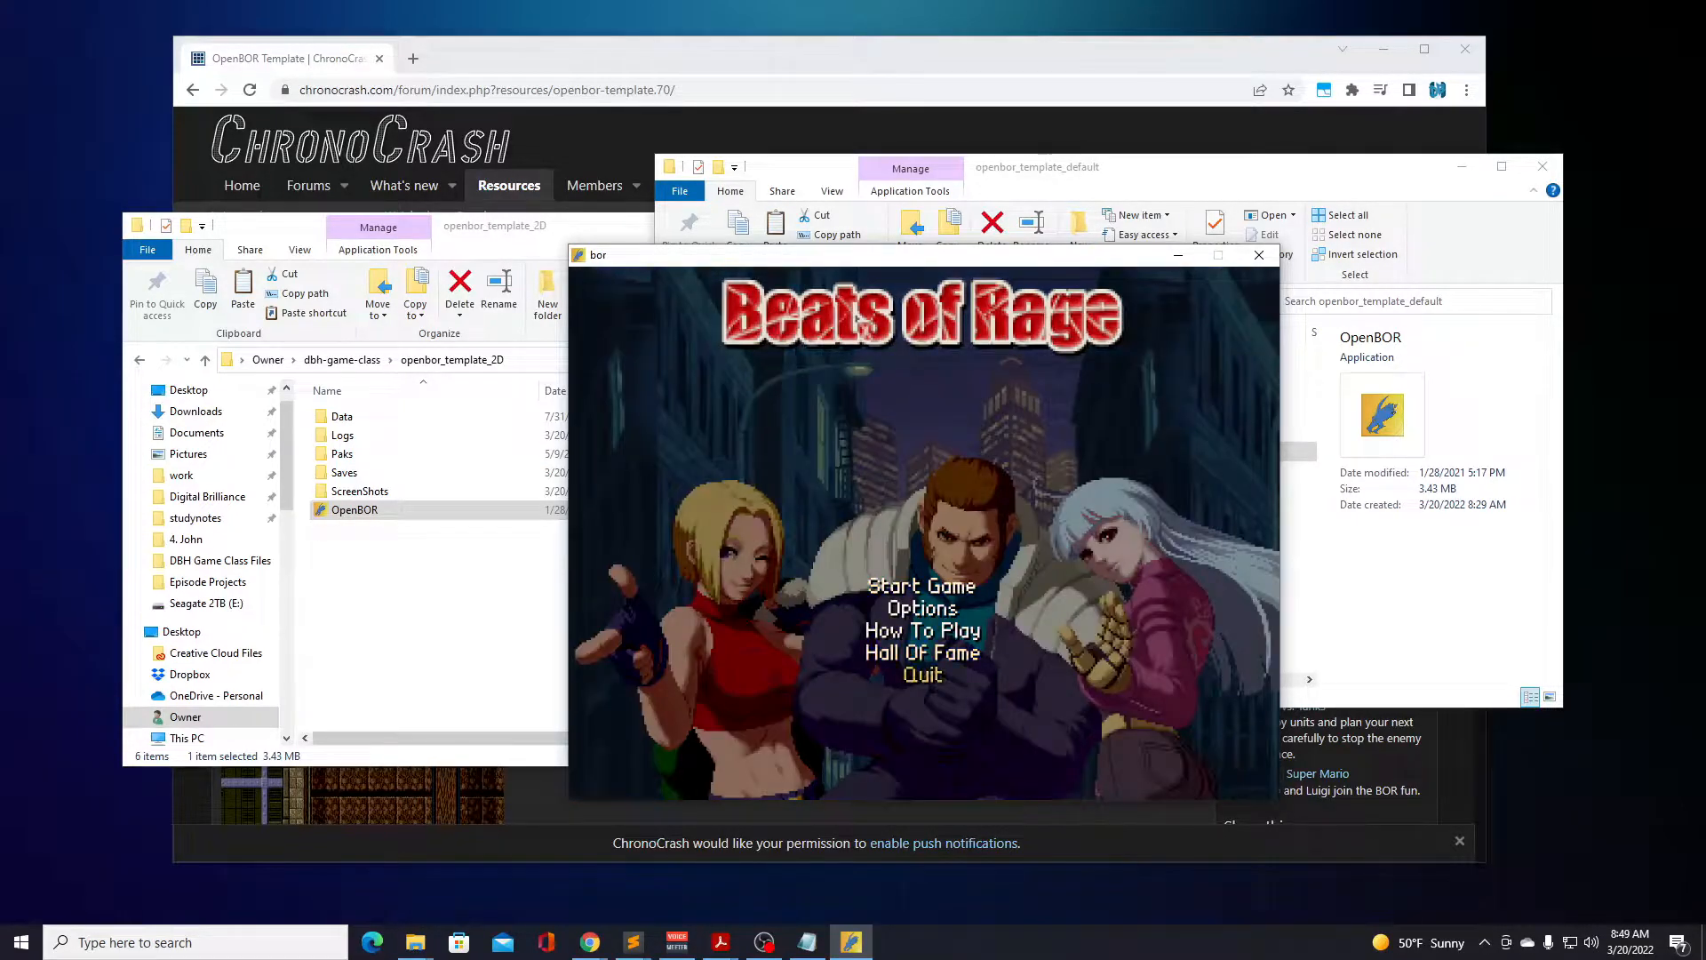
pyautogui.press('Return')
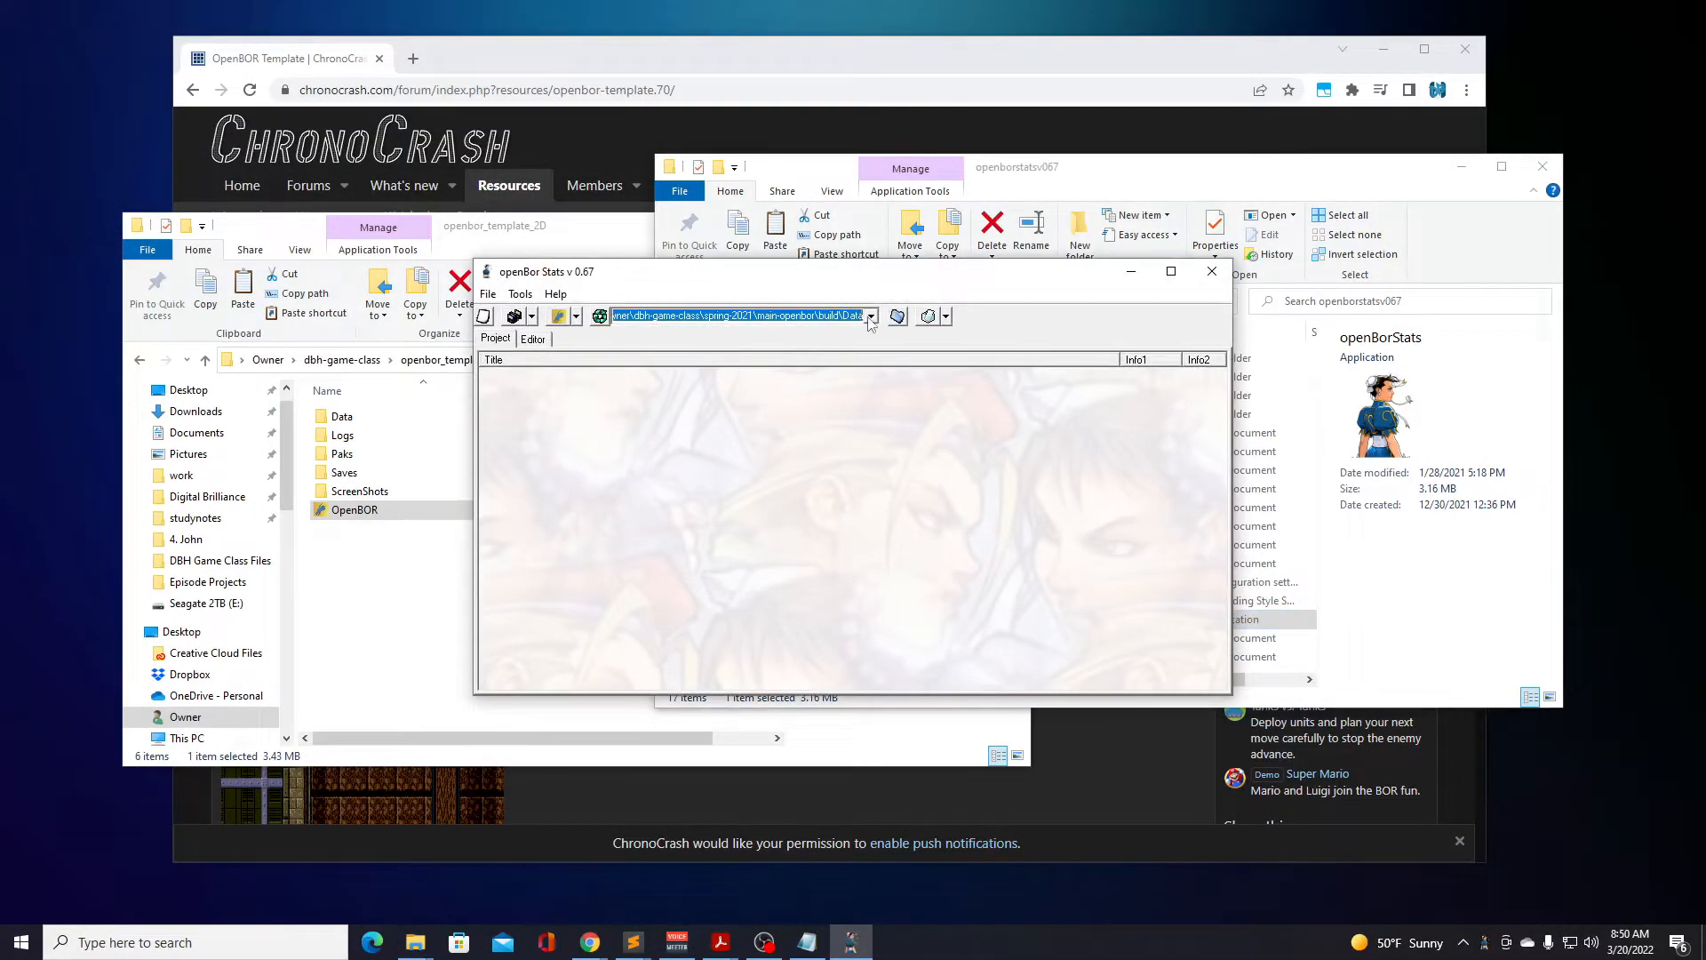
# Load the Data folder of openbor_template_2D from dbh-game-class as the project in openBor Stats.
pyautogui.click(898, 317)
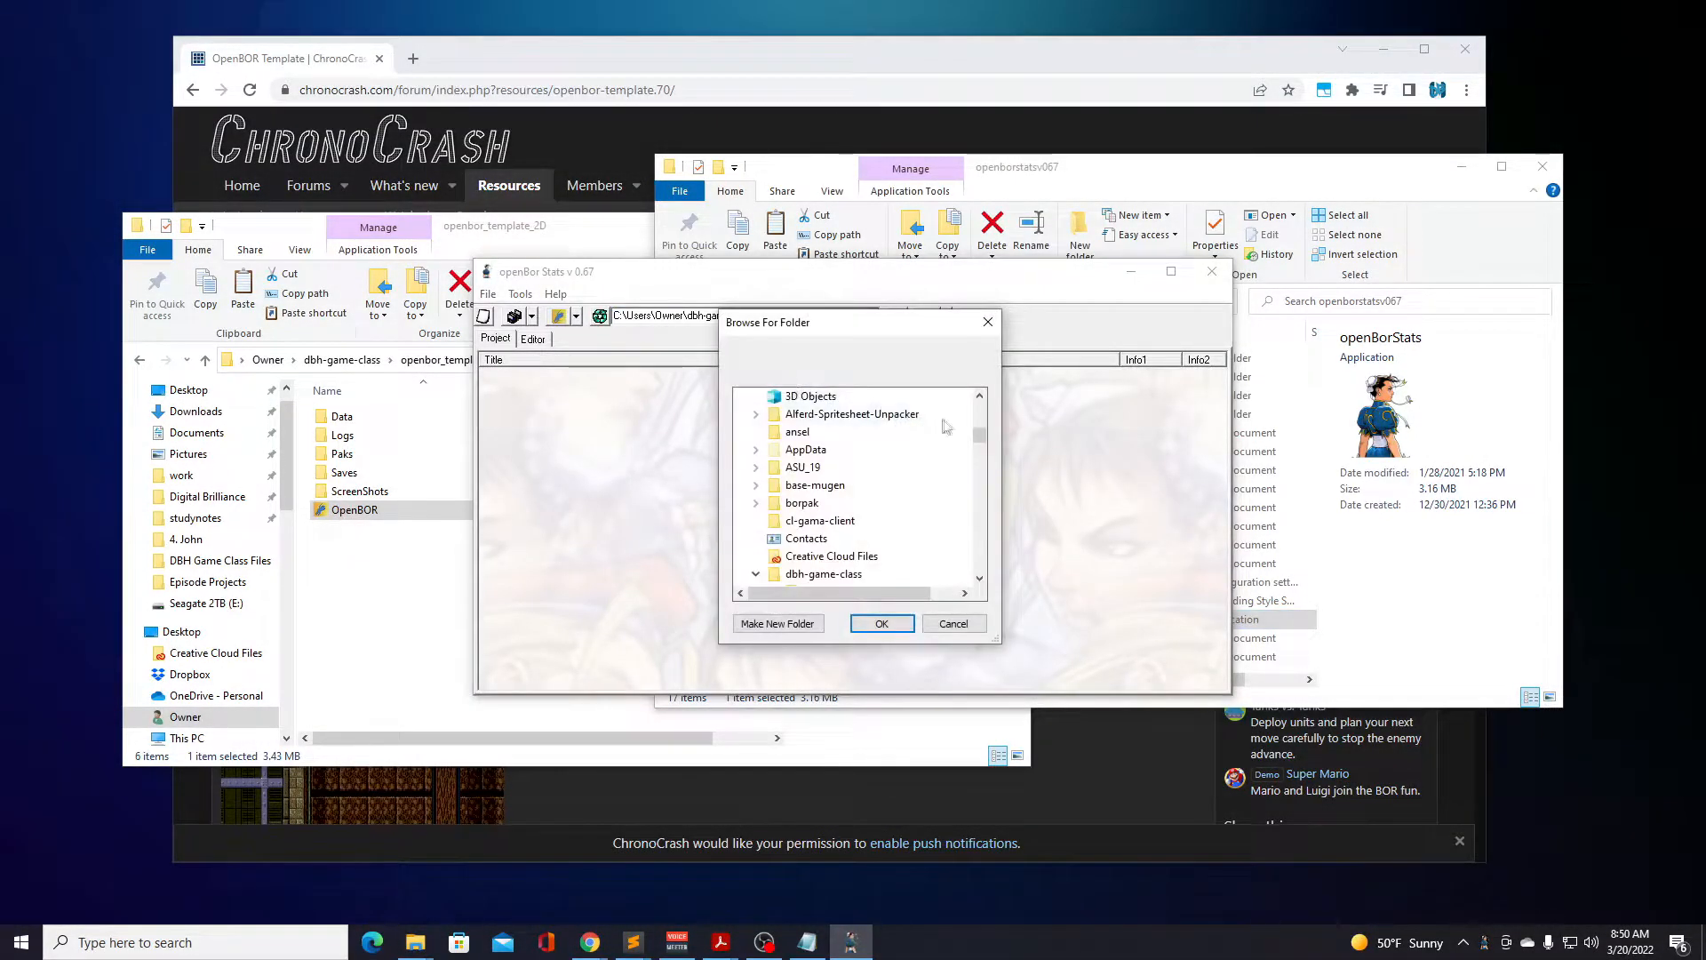
pyautogui.moveTo(982, 433); pyautogui.dragTo(983, 439)
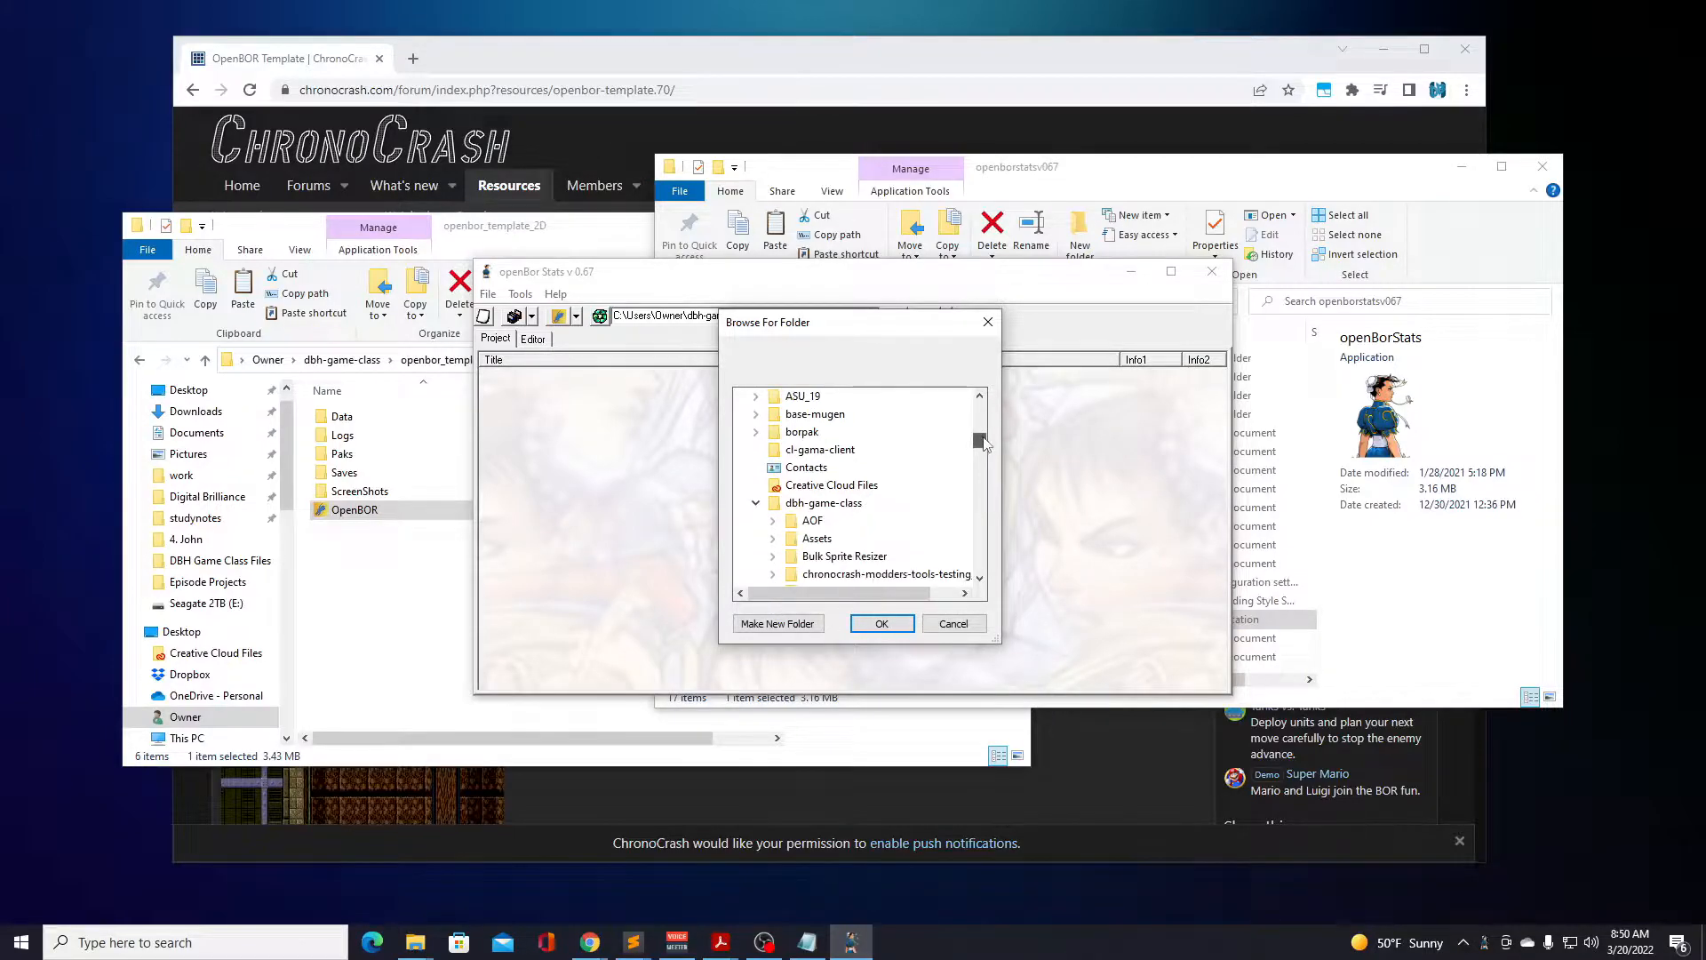
pyautogui.scroll(-1, 836, 502)
pyautogui.scroll(-5, 853, 497)
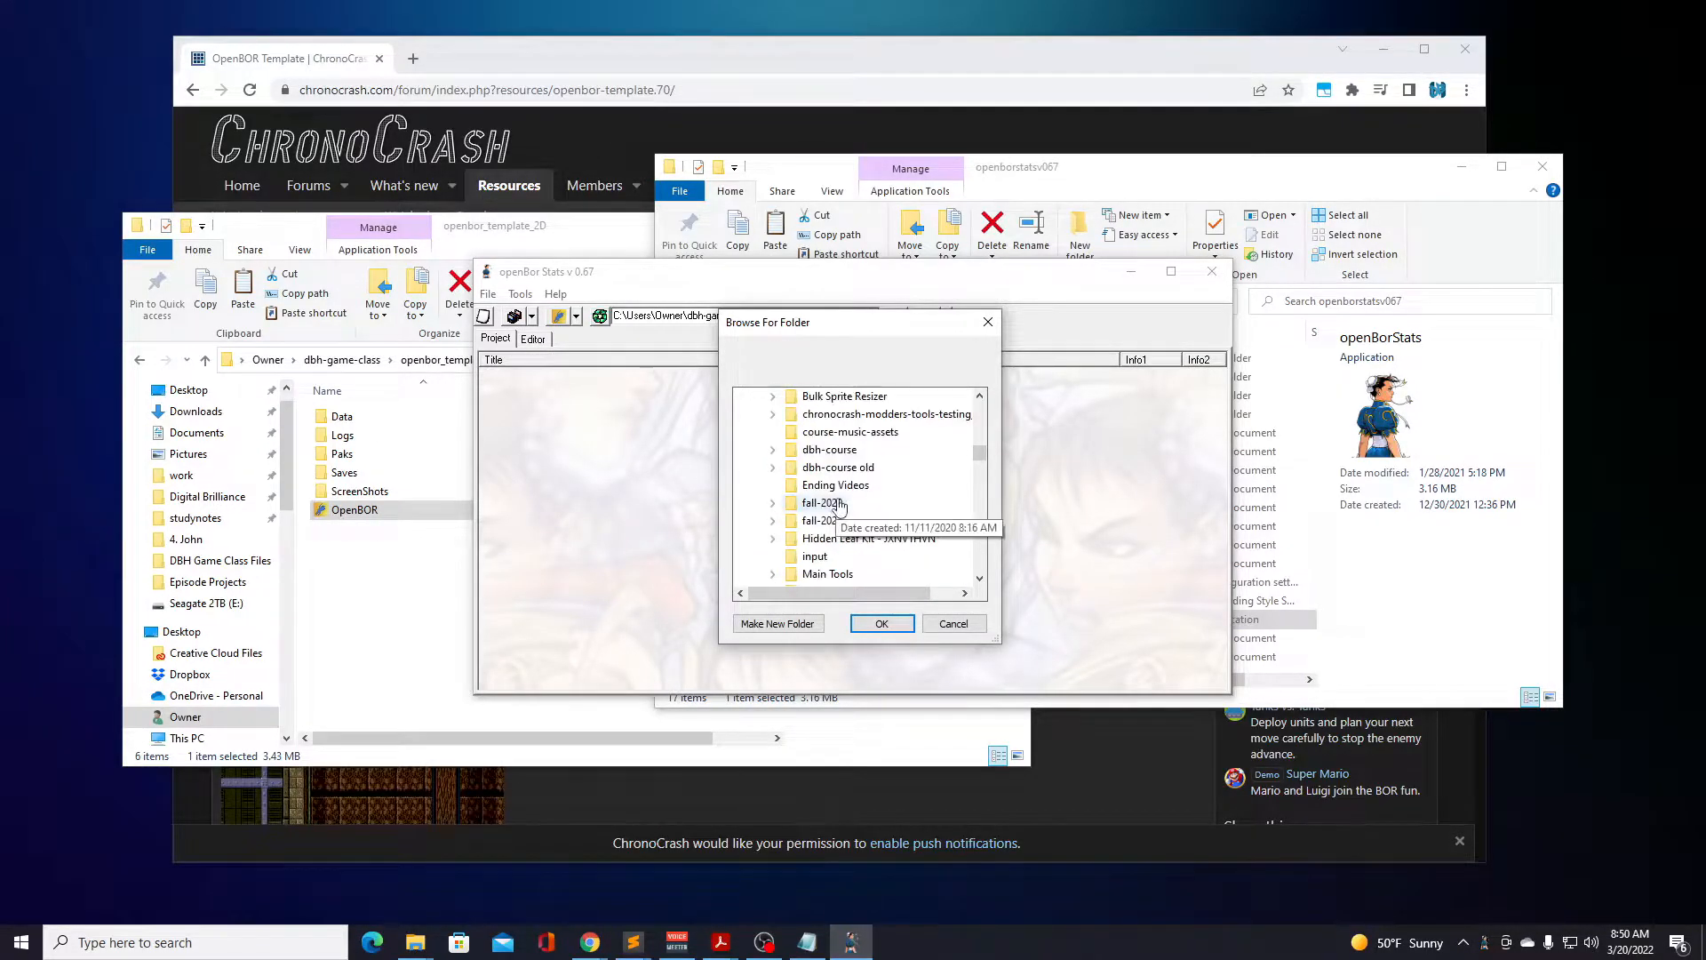
pyautogui.scroll(-1, 867, 497)
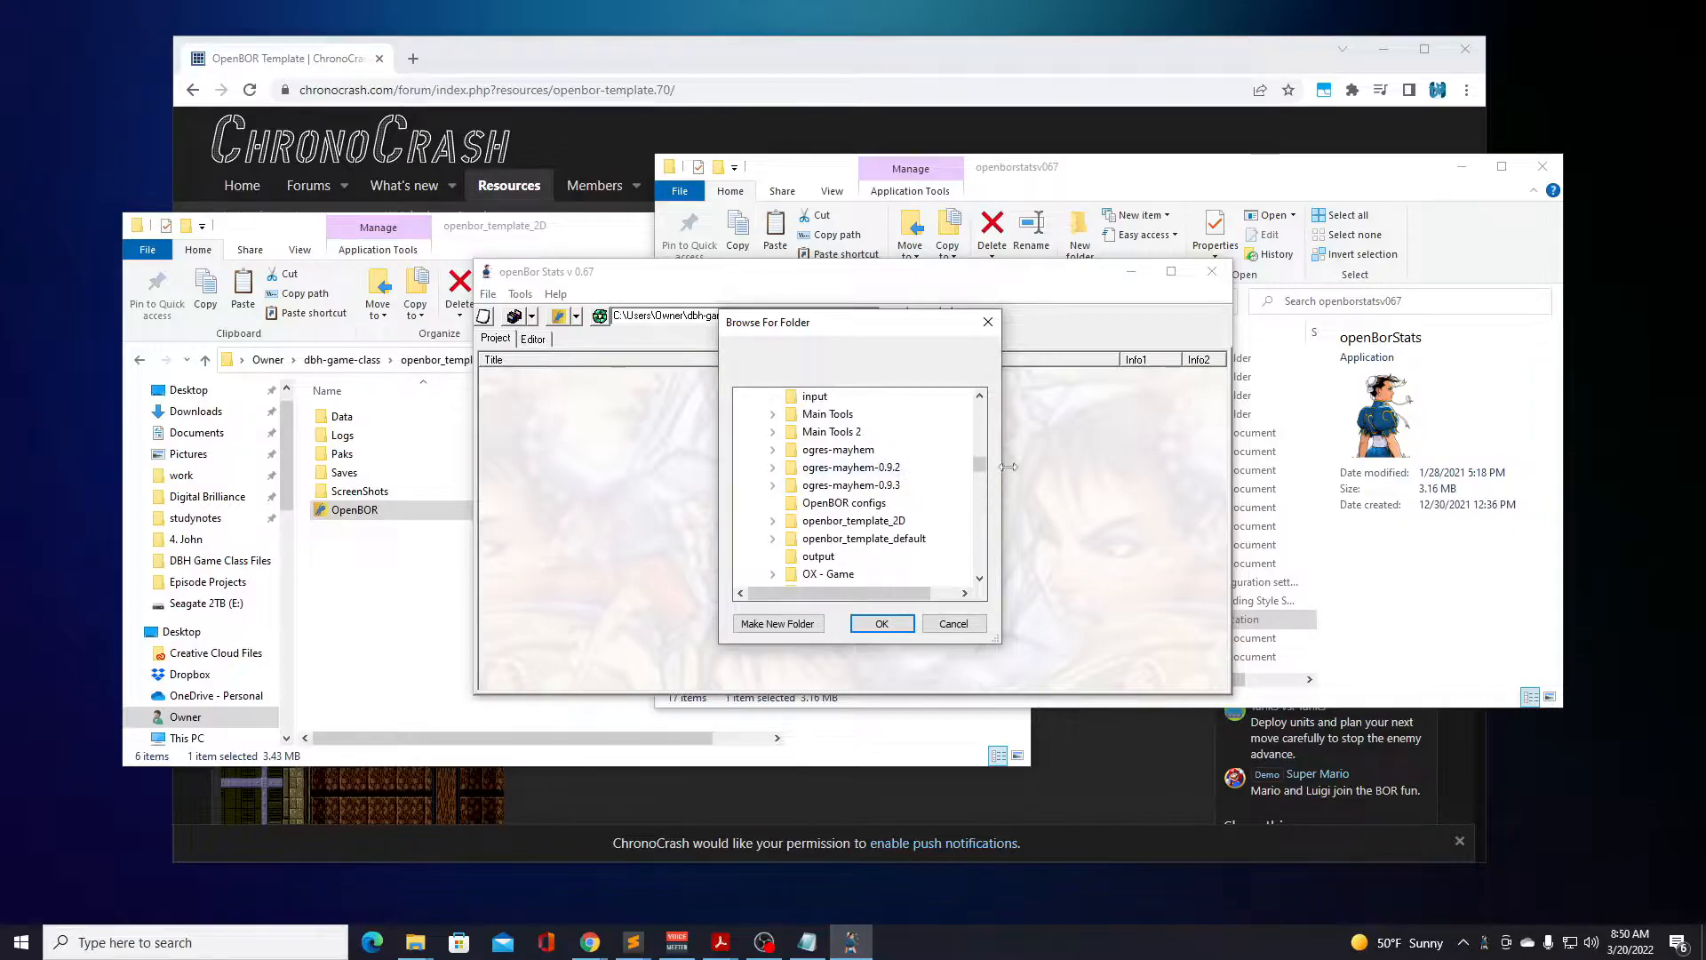
pyautogui.click(773, 521)
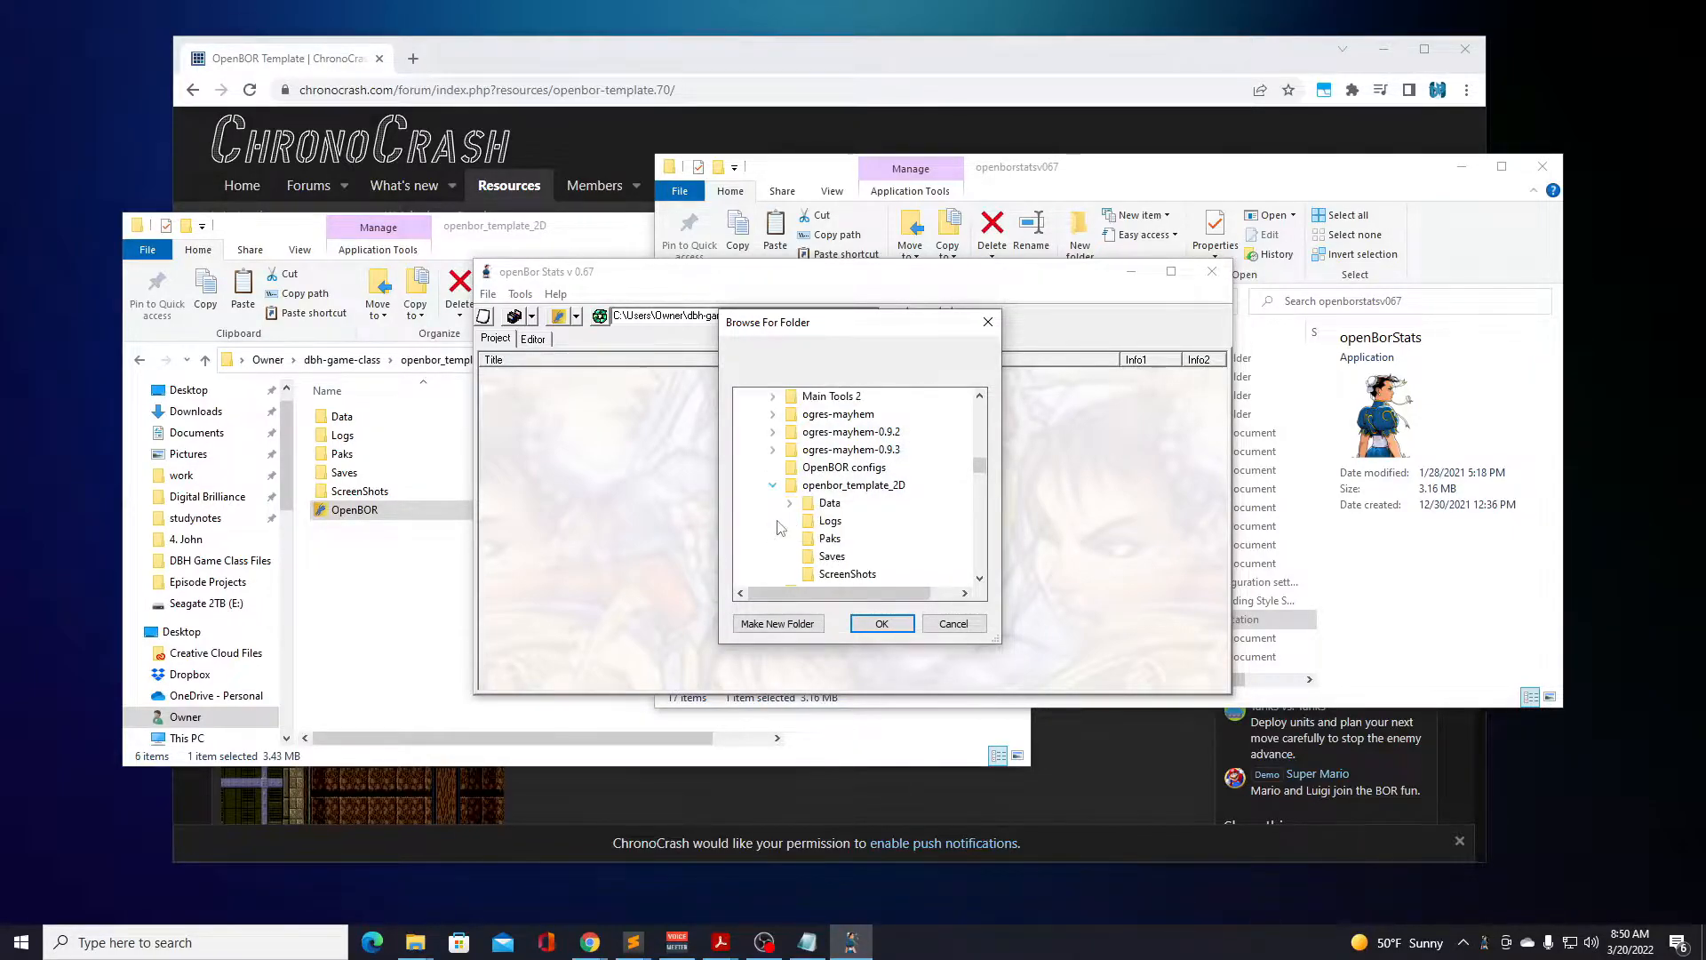
pyautogui.doubleClick(827, 505)
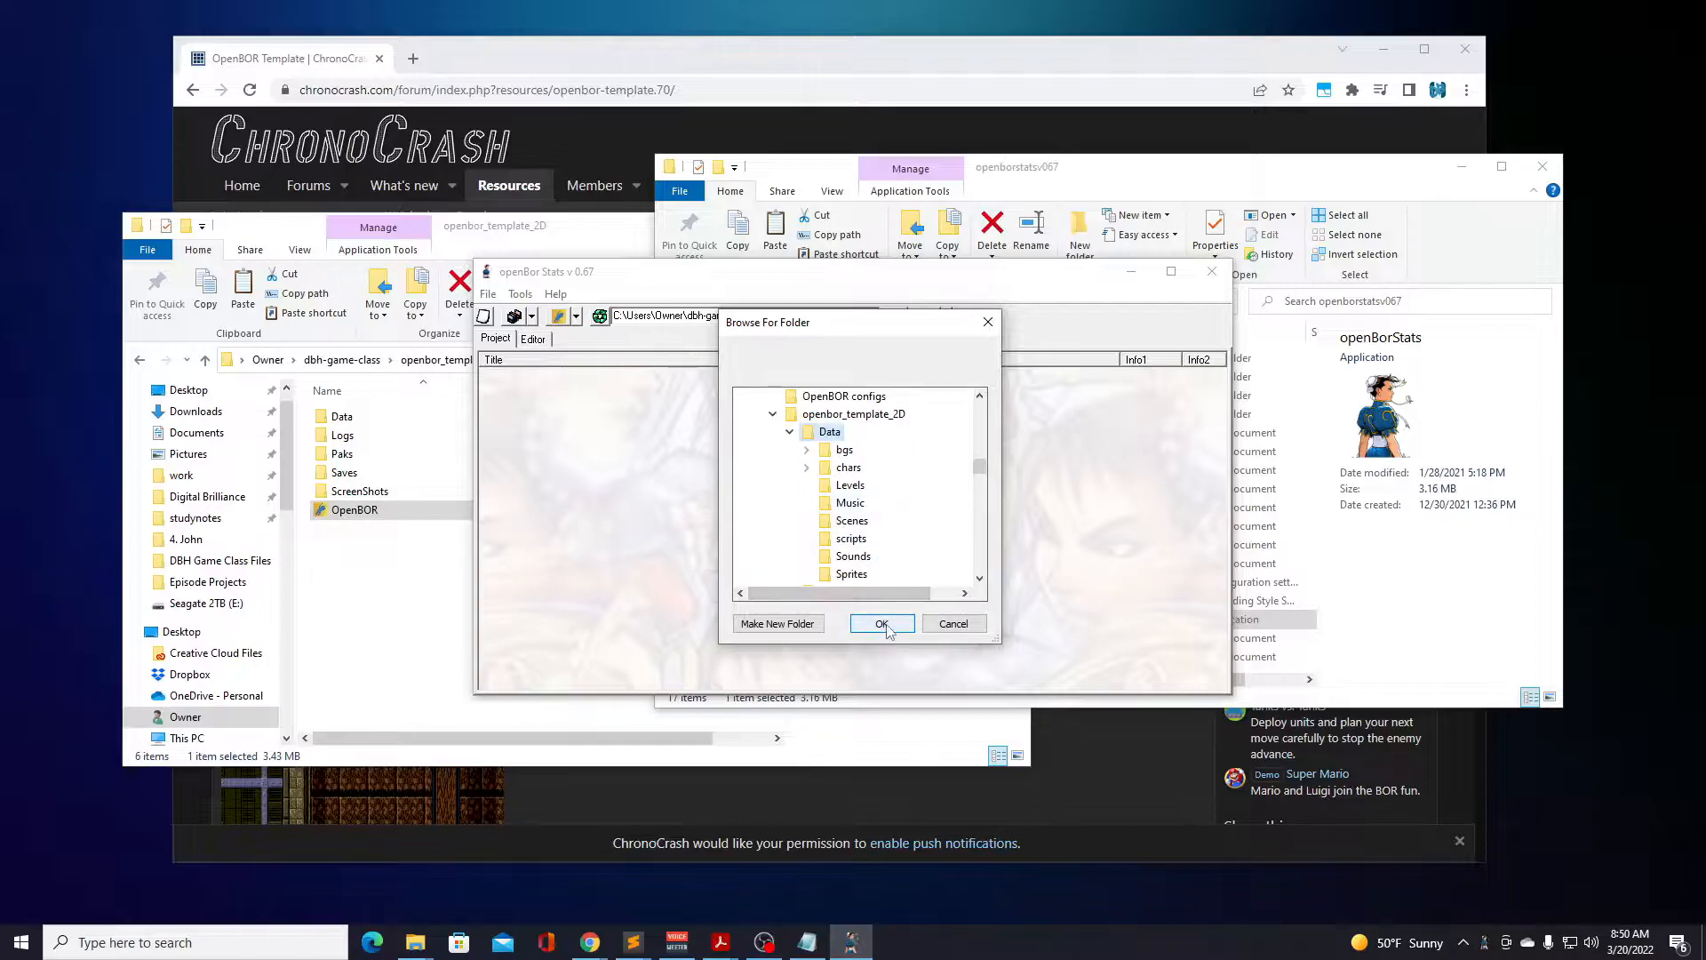
pyautogui.click(886, 625)
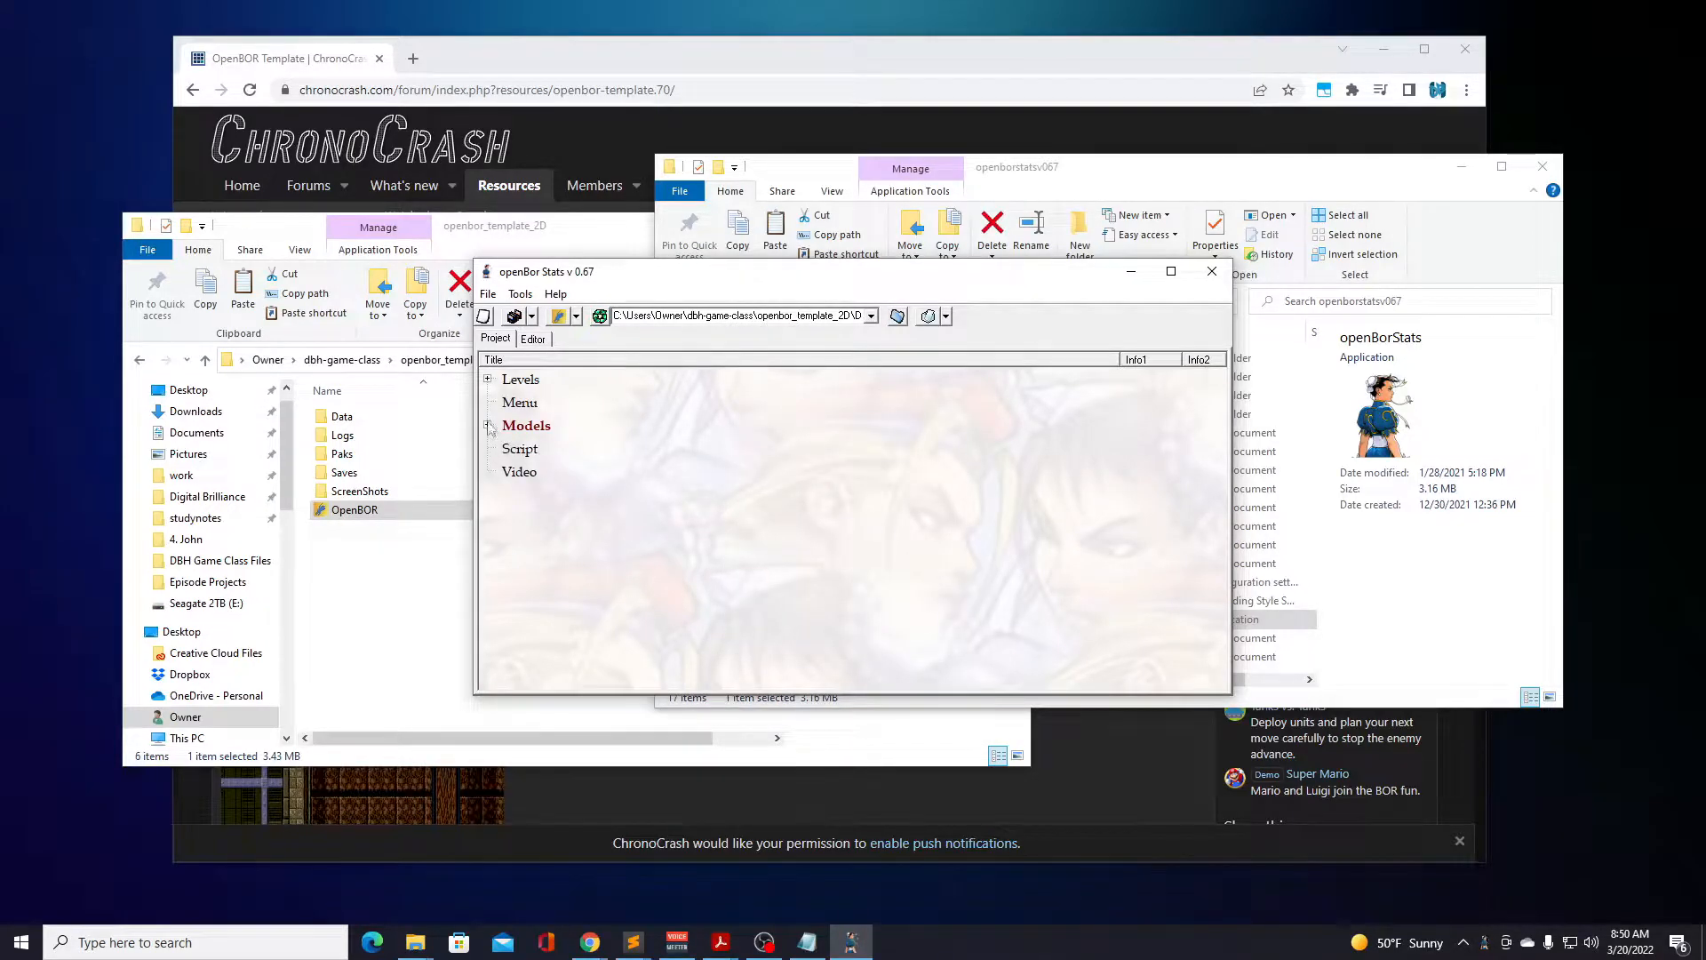
# Open battle3.txt from the battlee level set in Level Design.
pyautogui.click(487, 381)
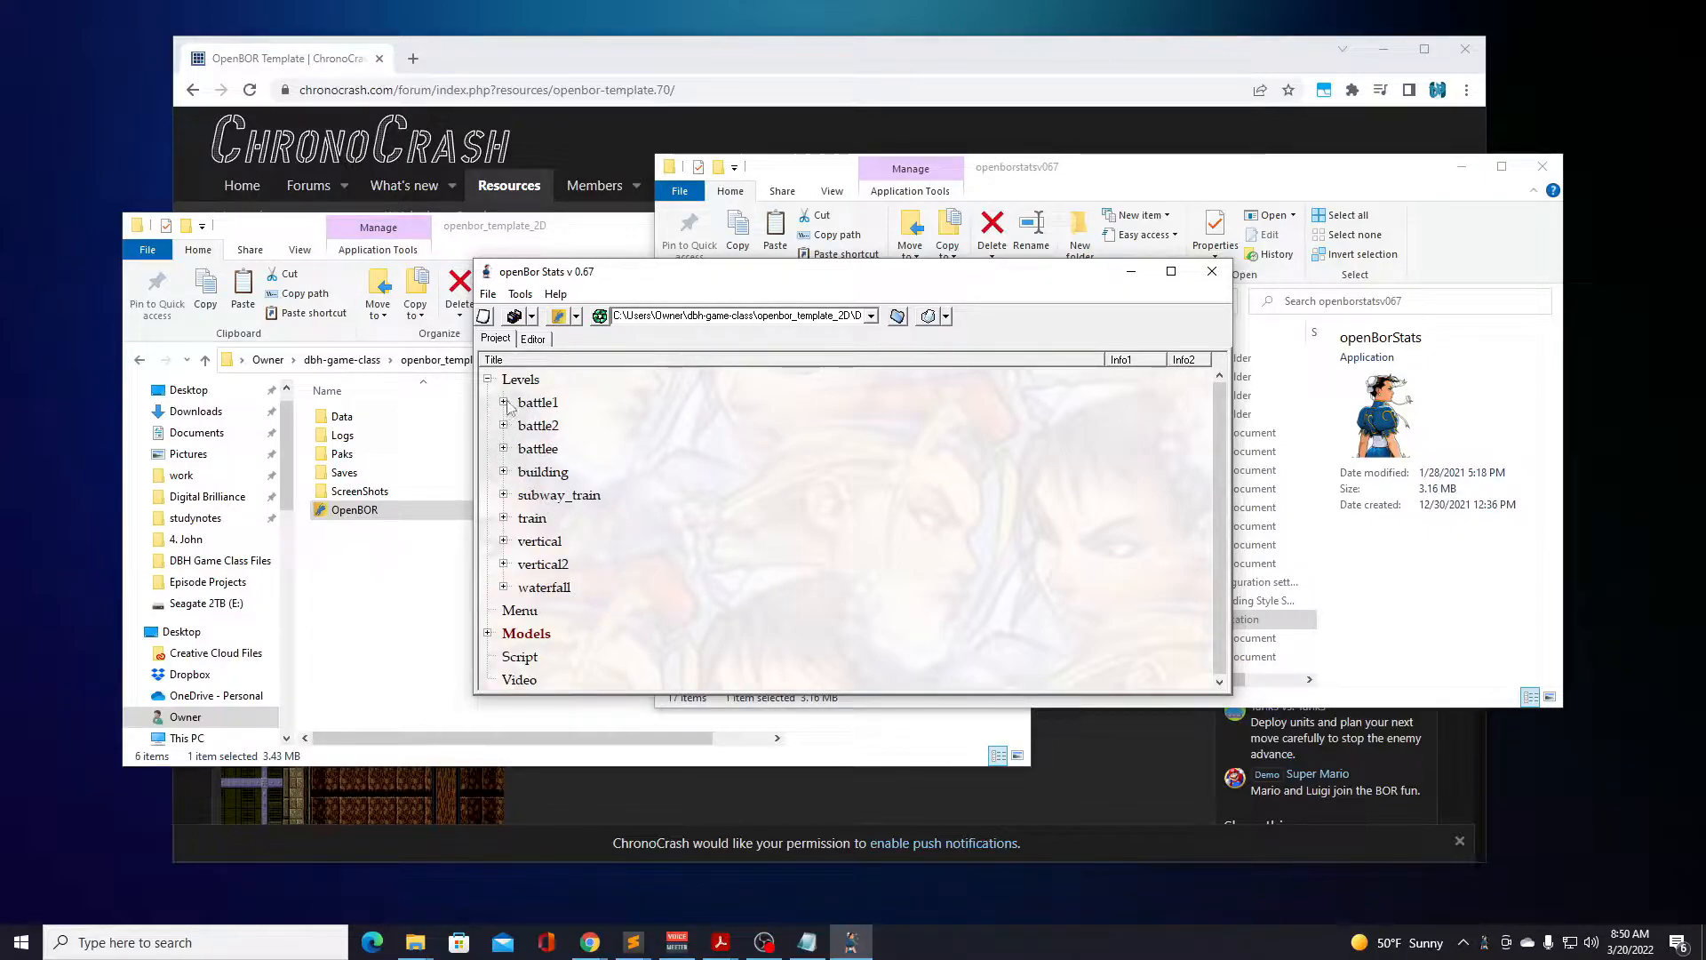
pyautogui.click(503, 449)
pyautogui.doubleClick(577, 472)
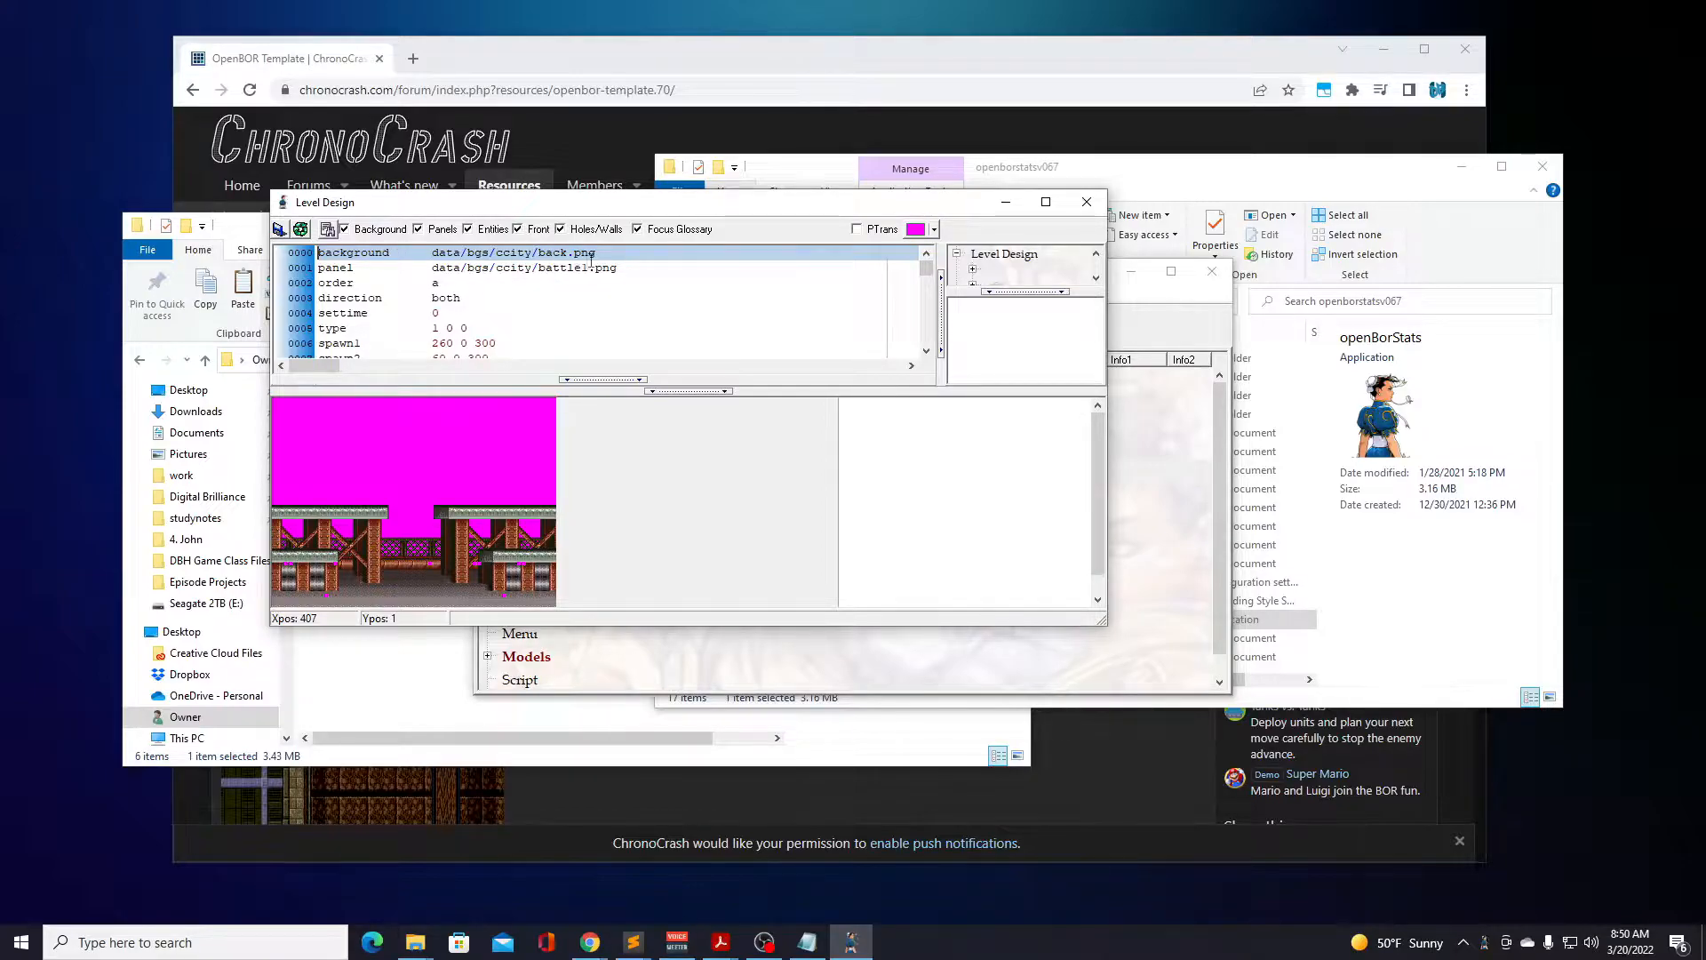
# Enable PTrans and enlarge the Level Design window so more of the level script shows.
pyautogui.click(868, 235)
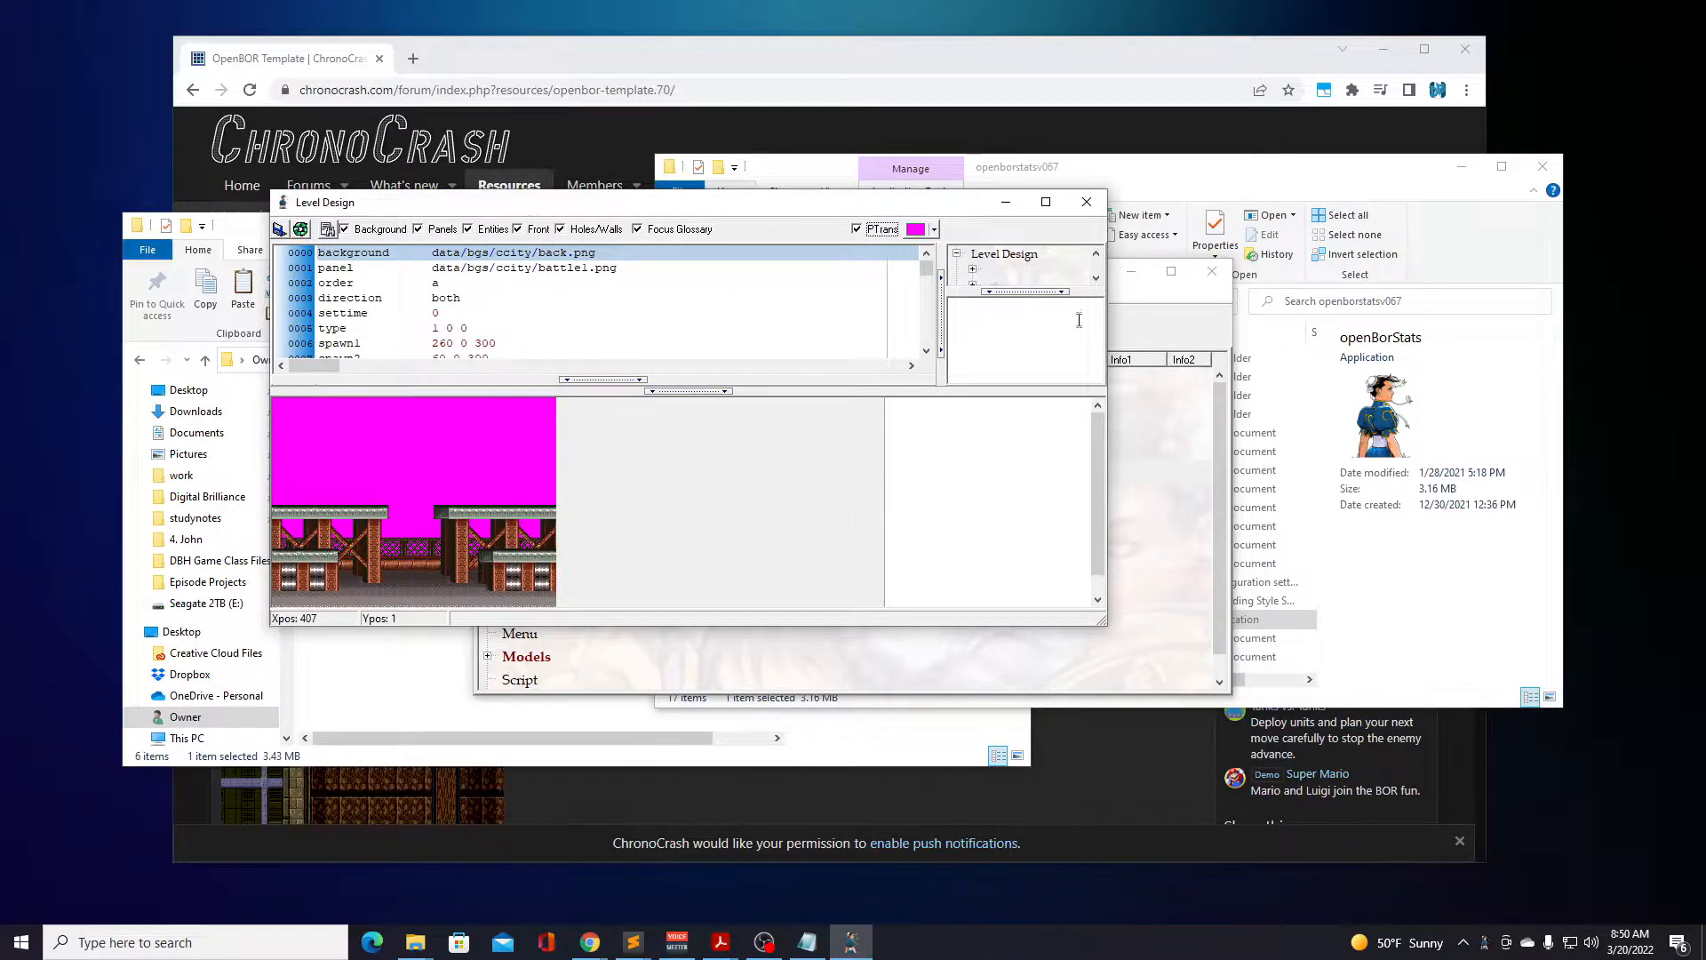
pyautogui.moveTo(926, 267); pyautogui.dragTo(925, 260)
pyautogui.moveTo(1107, 624); pyautogui.dragTo(1377, 732)
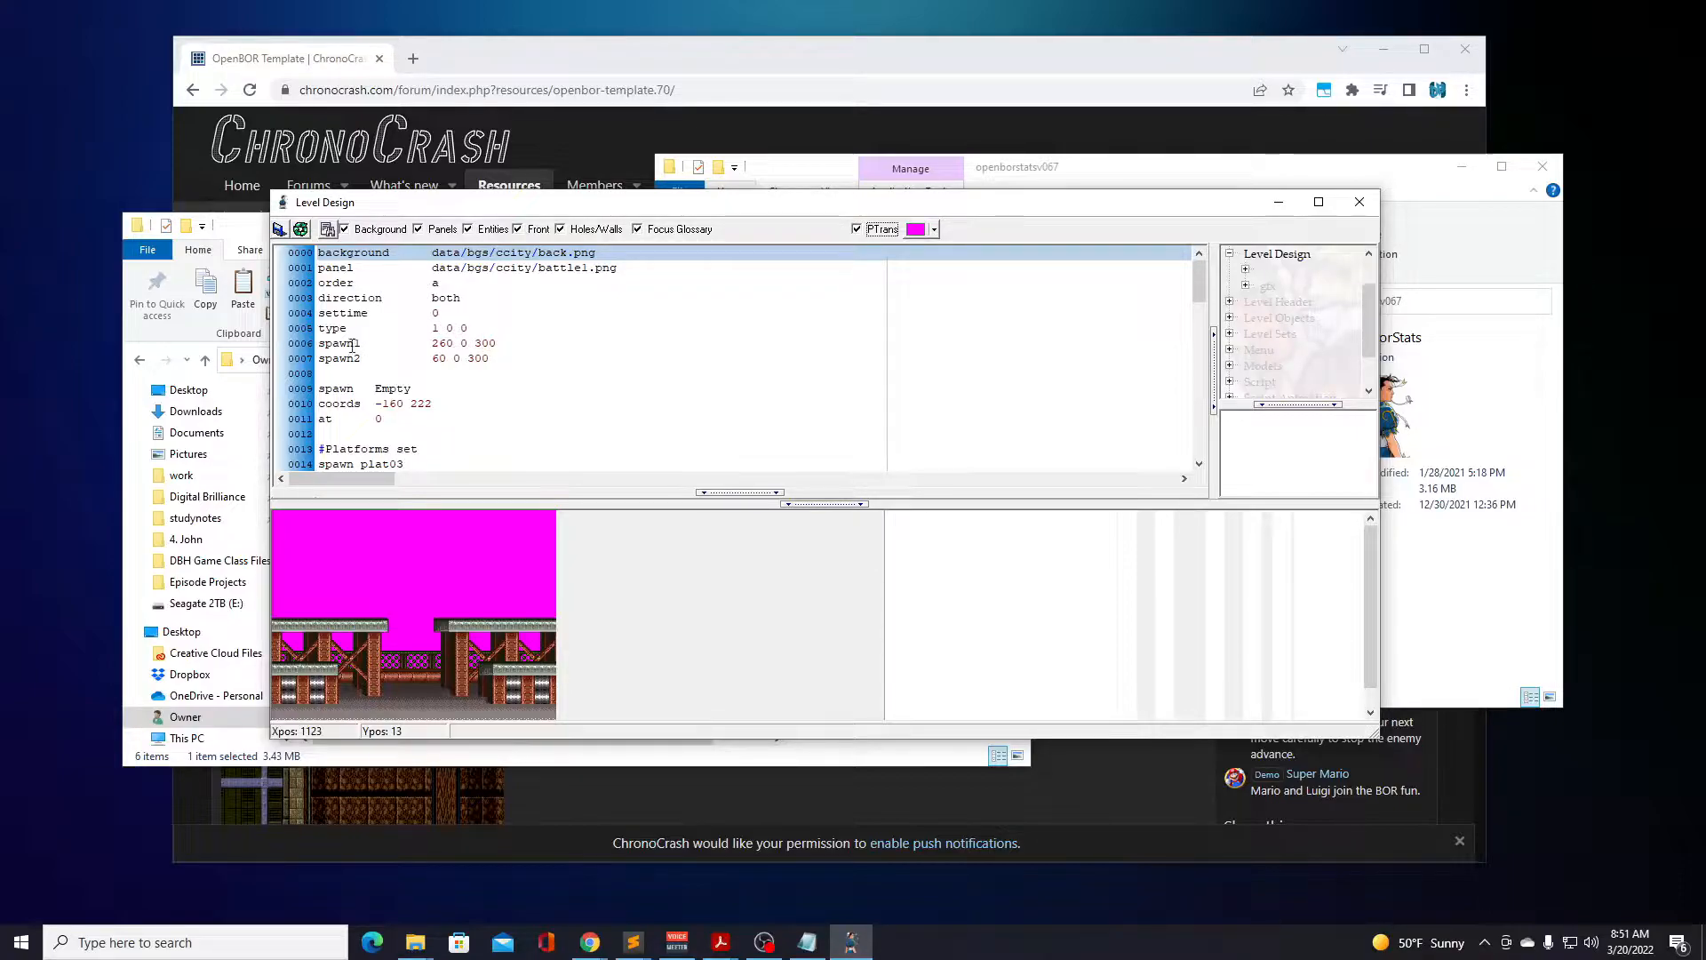
# Examine the spawn, platform and starting spot entries in the battle3.txt script, closing Level Design when done.
pyautogui.scroll(-1, 411, 373)
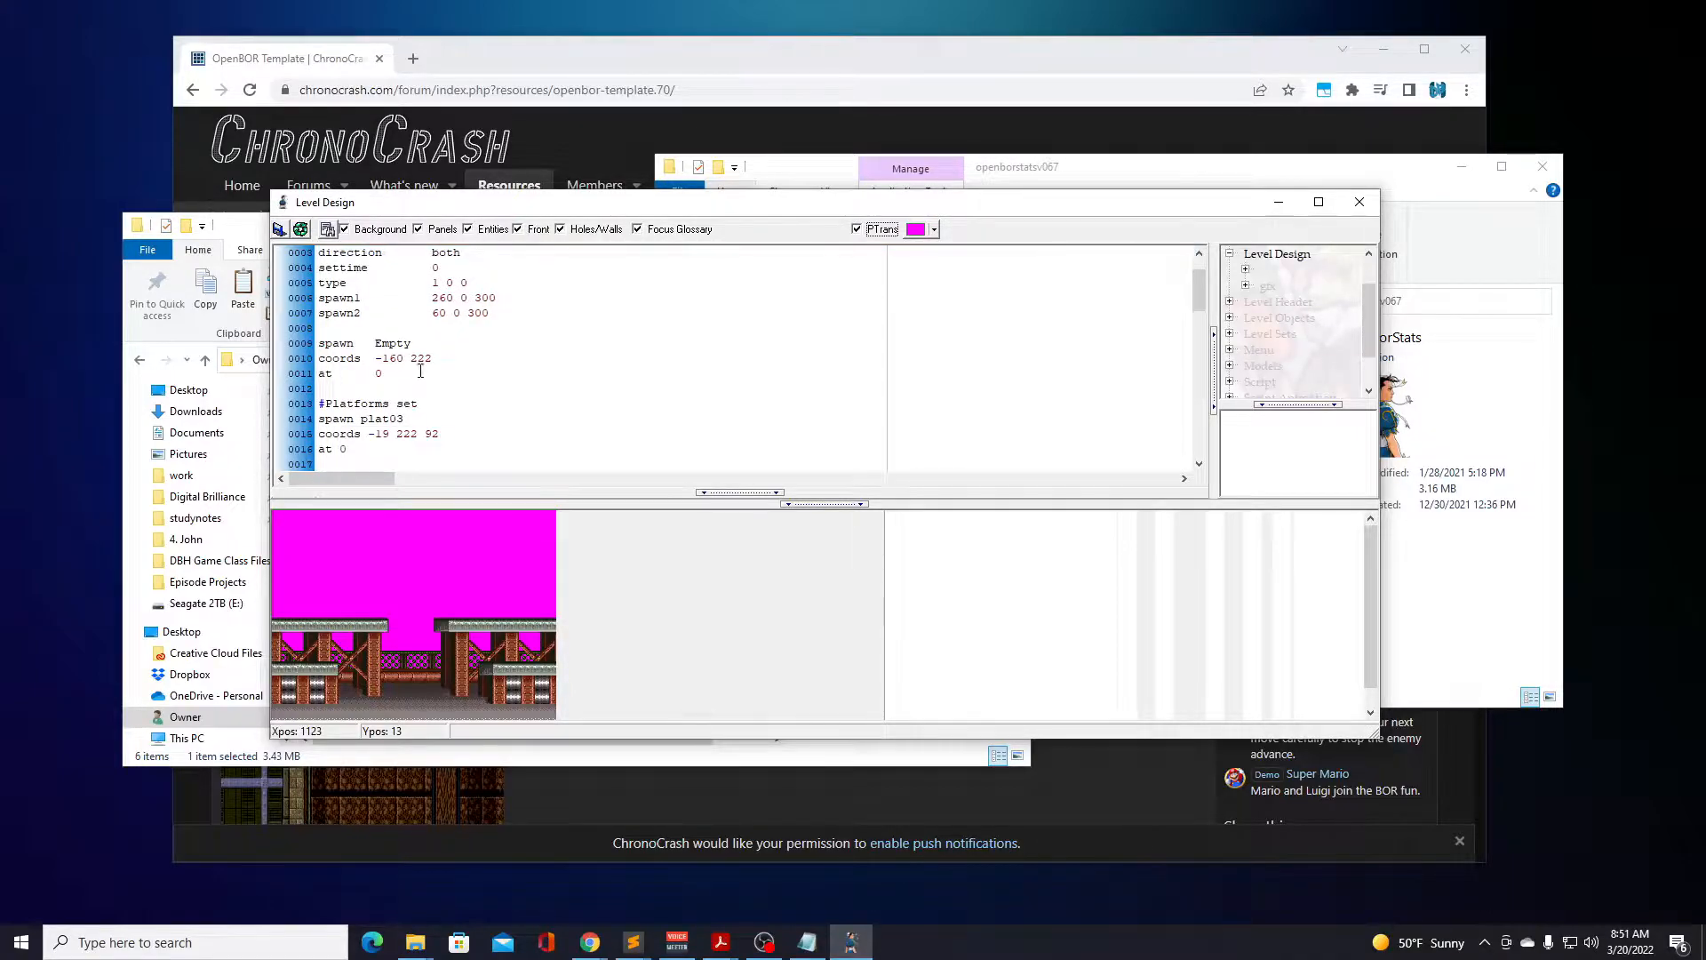
pyautogui.scroll(-2, 390, 336)
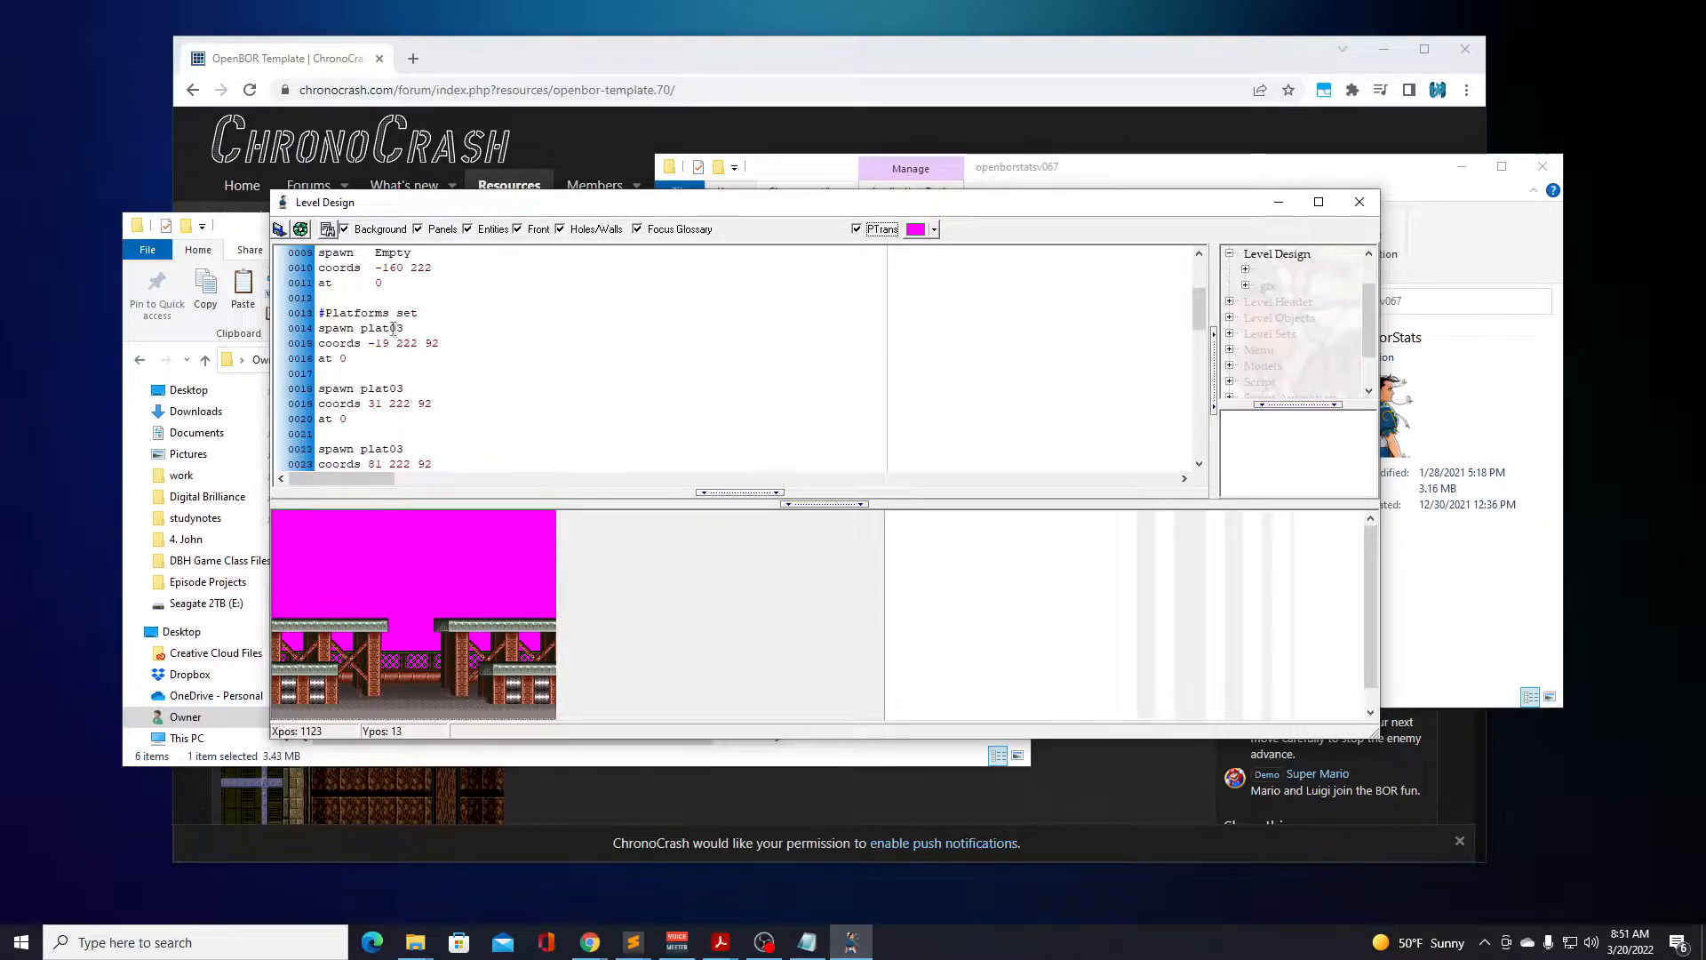
pyautogui.scroll(-11, 365, 333)
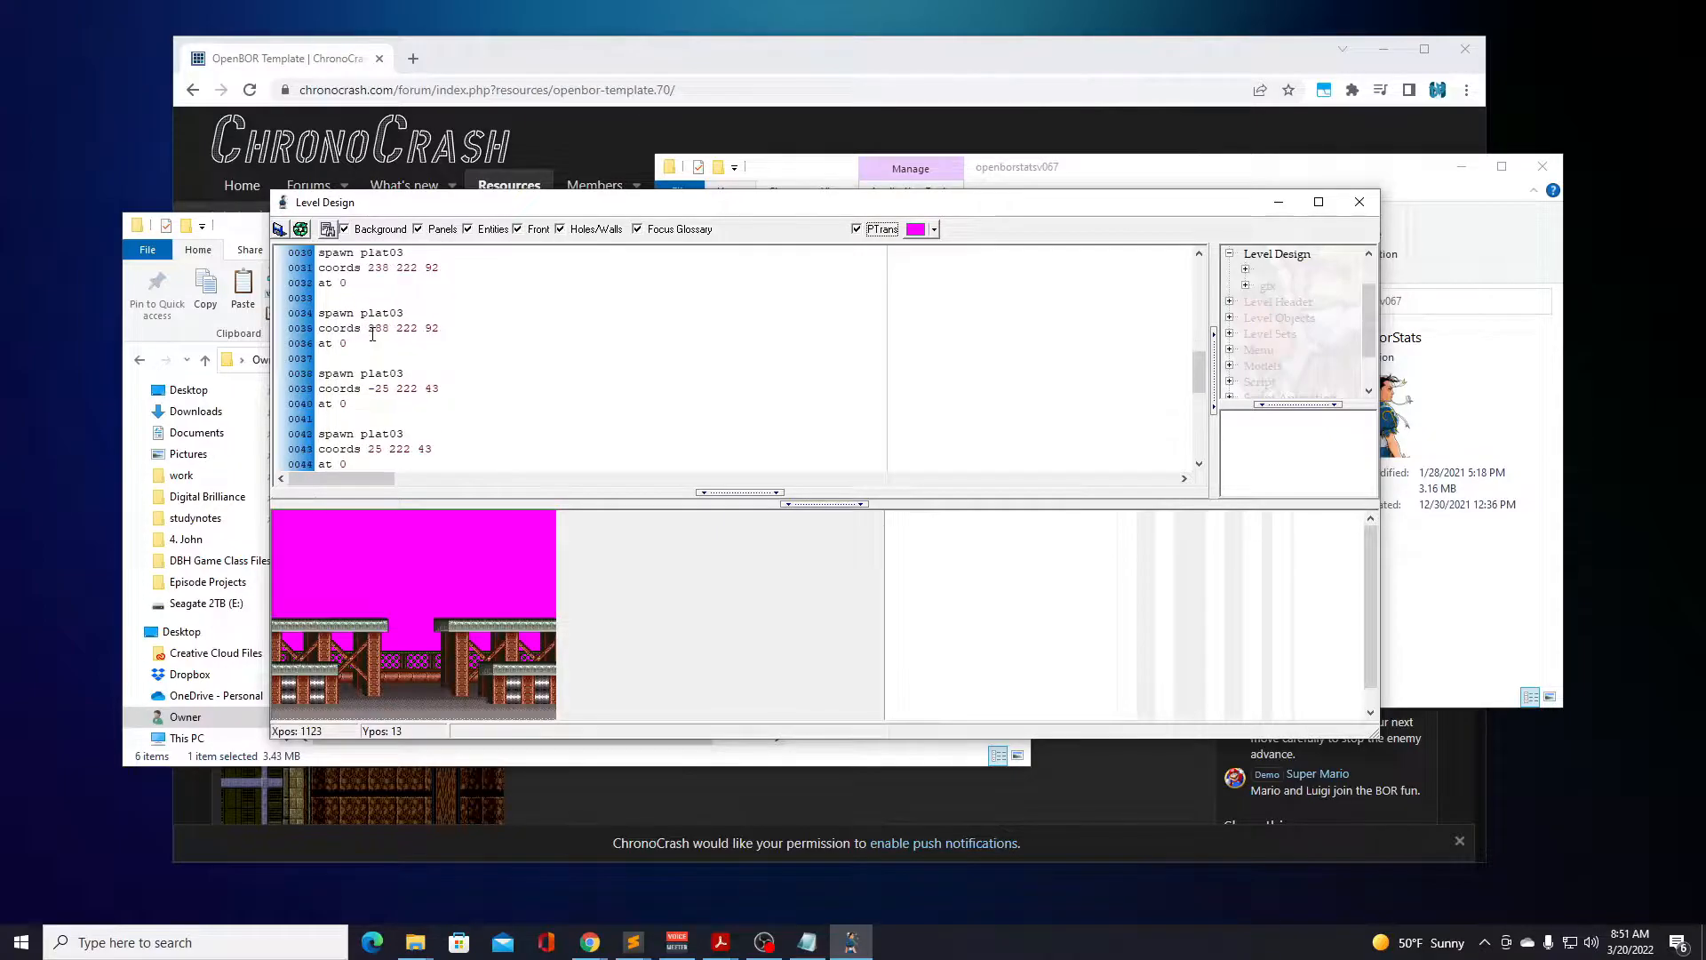
pyautogui.scroll(-3, 373, 334)
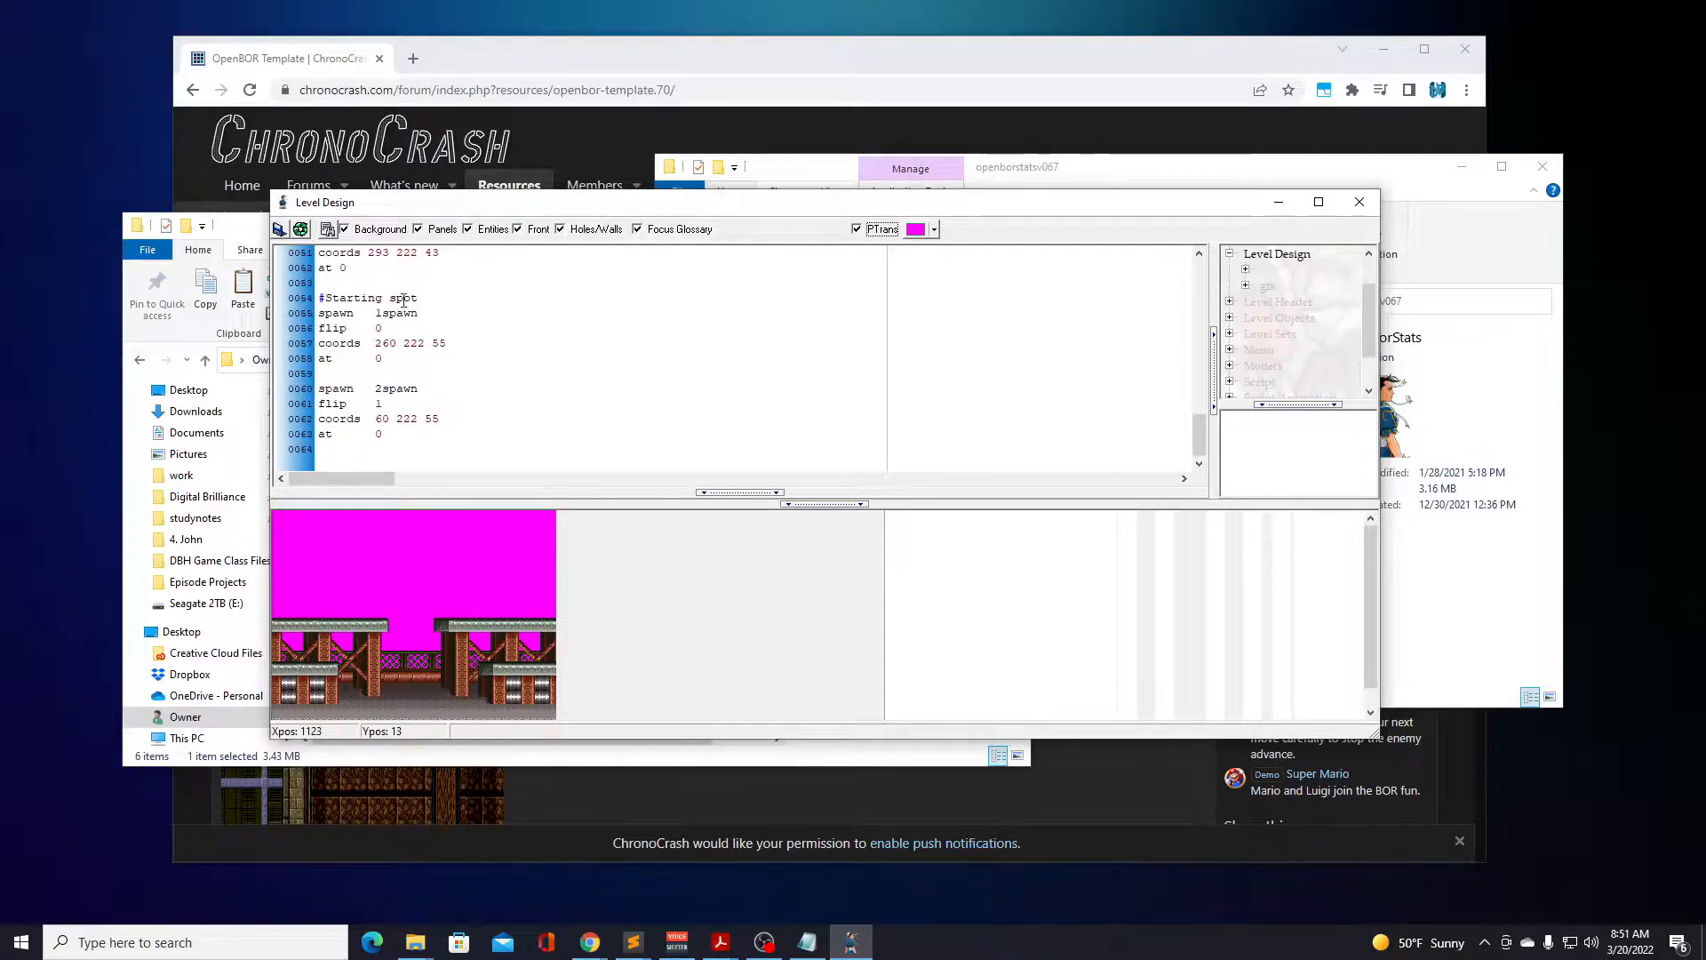
pyautogui.scroll(5, 421, 332)
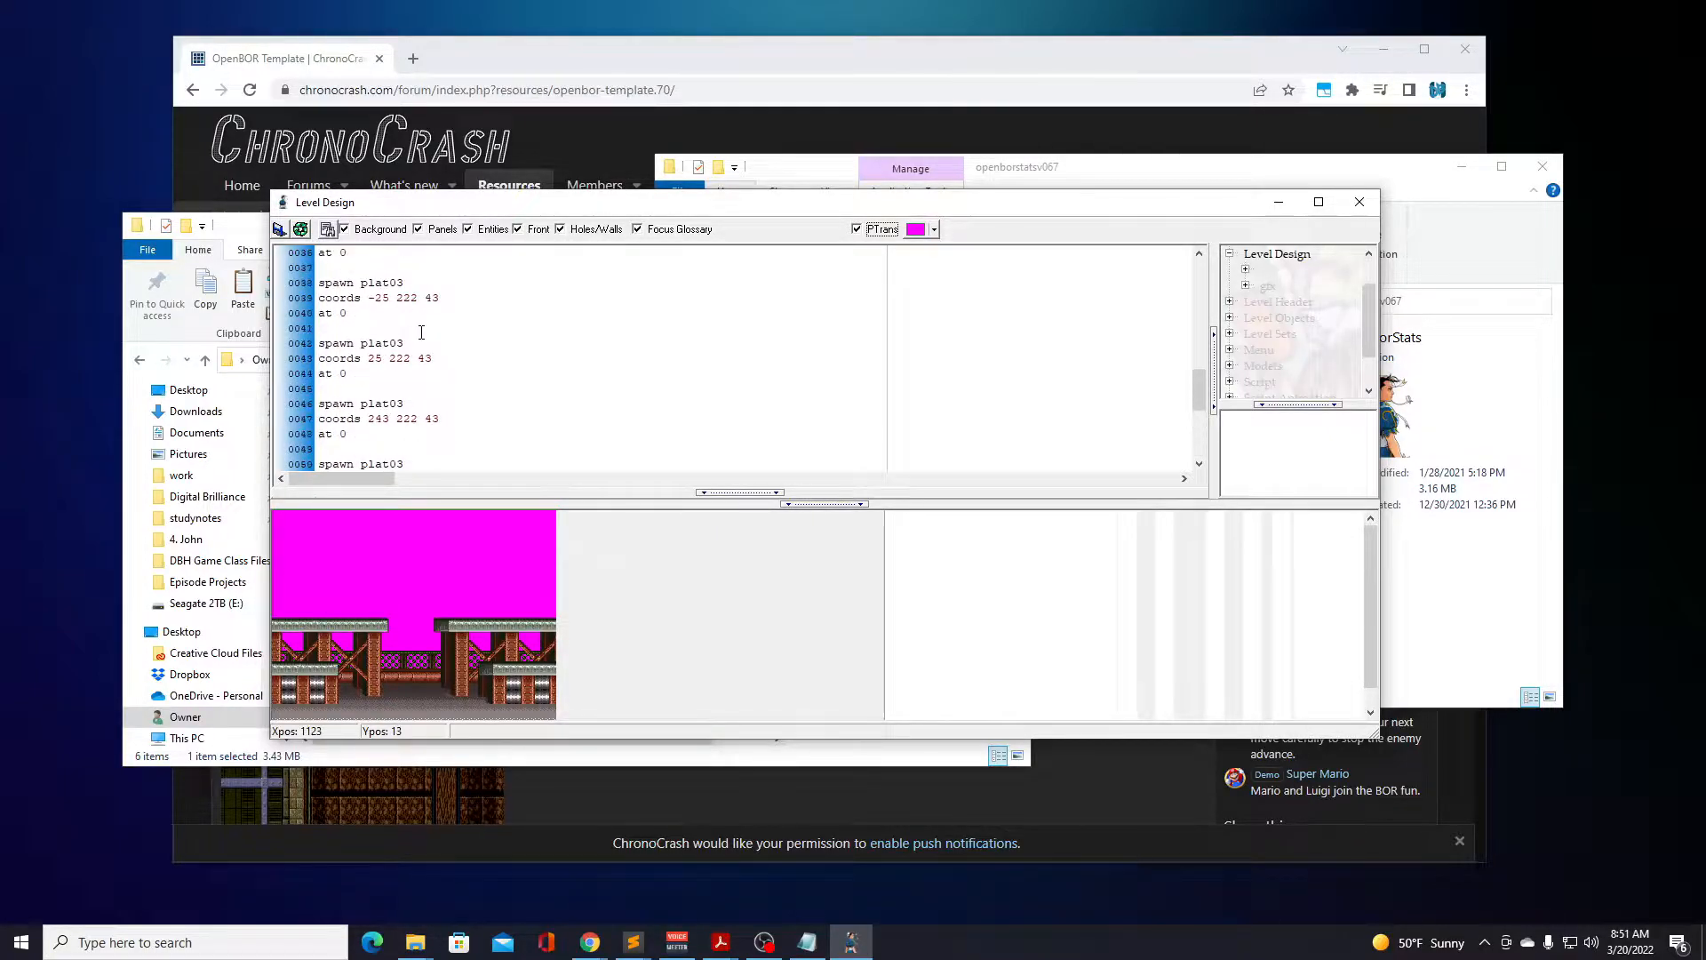
pyautogui.scroll(7, 421, 332)
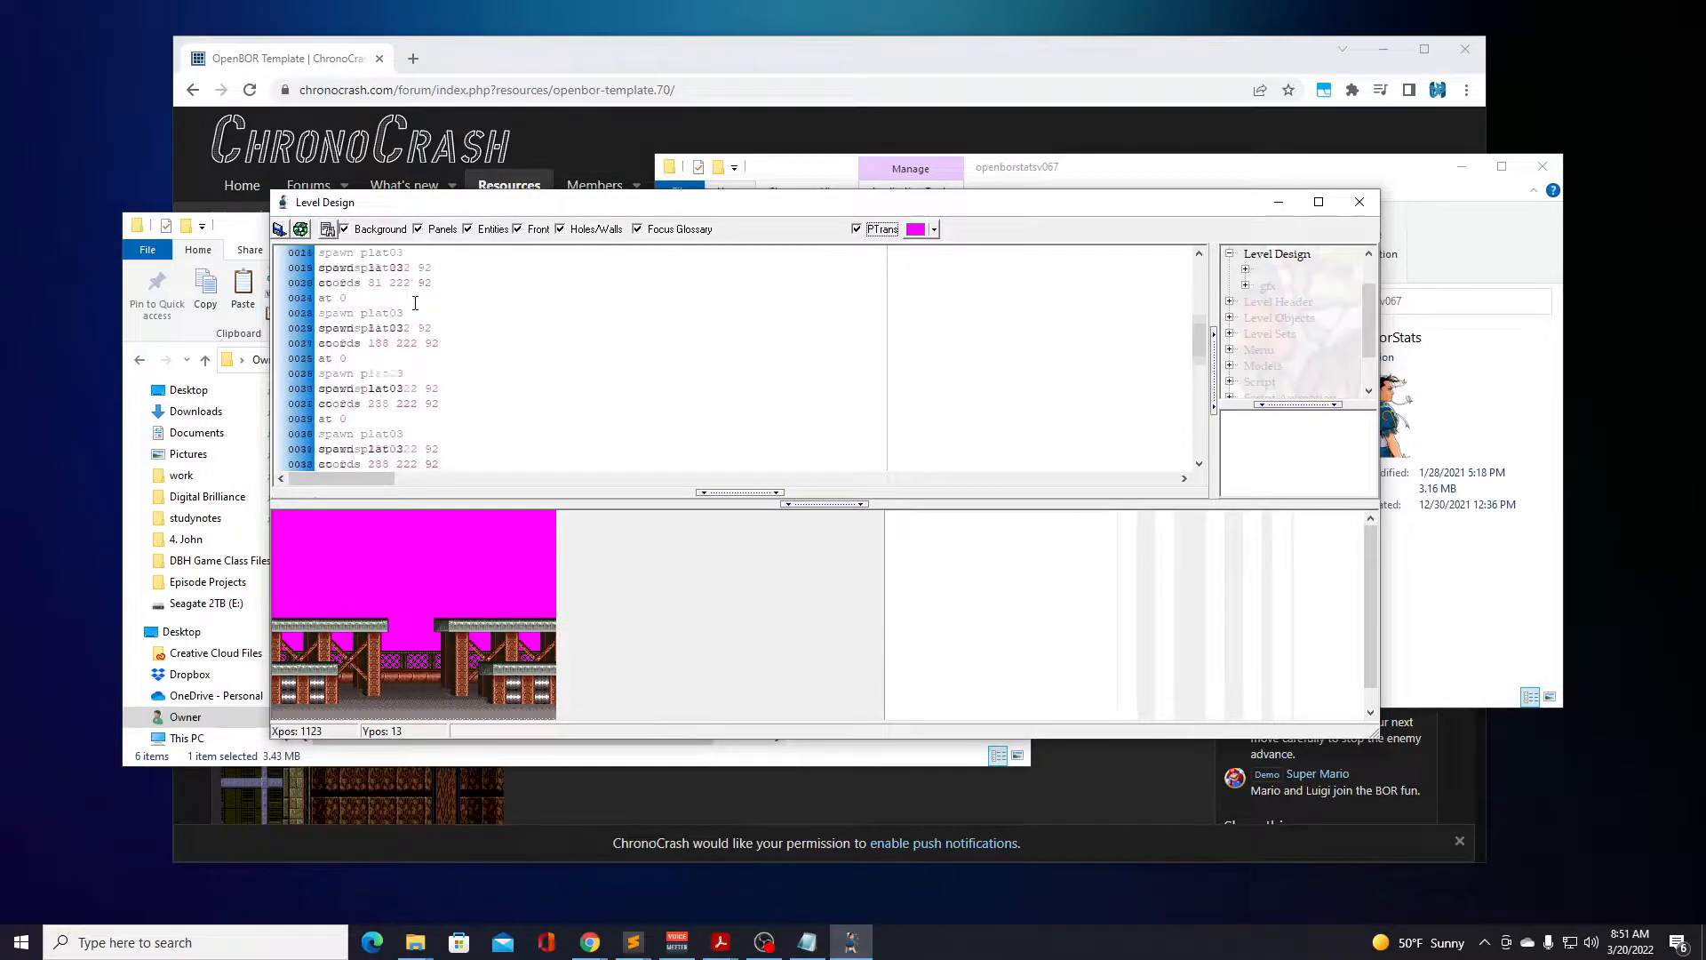
pyautogui.scroll(1, 415, 303)
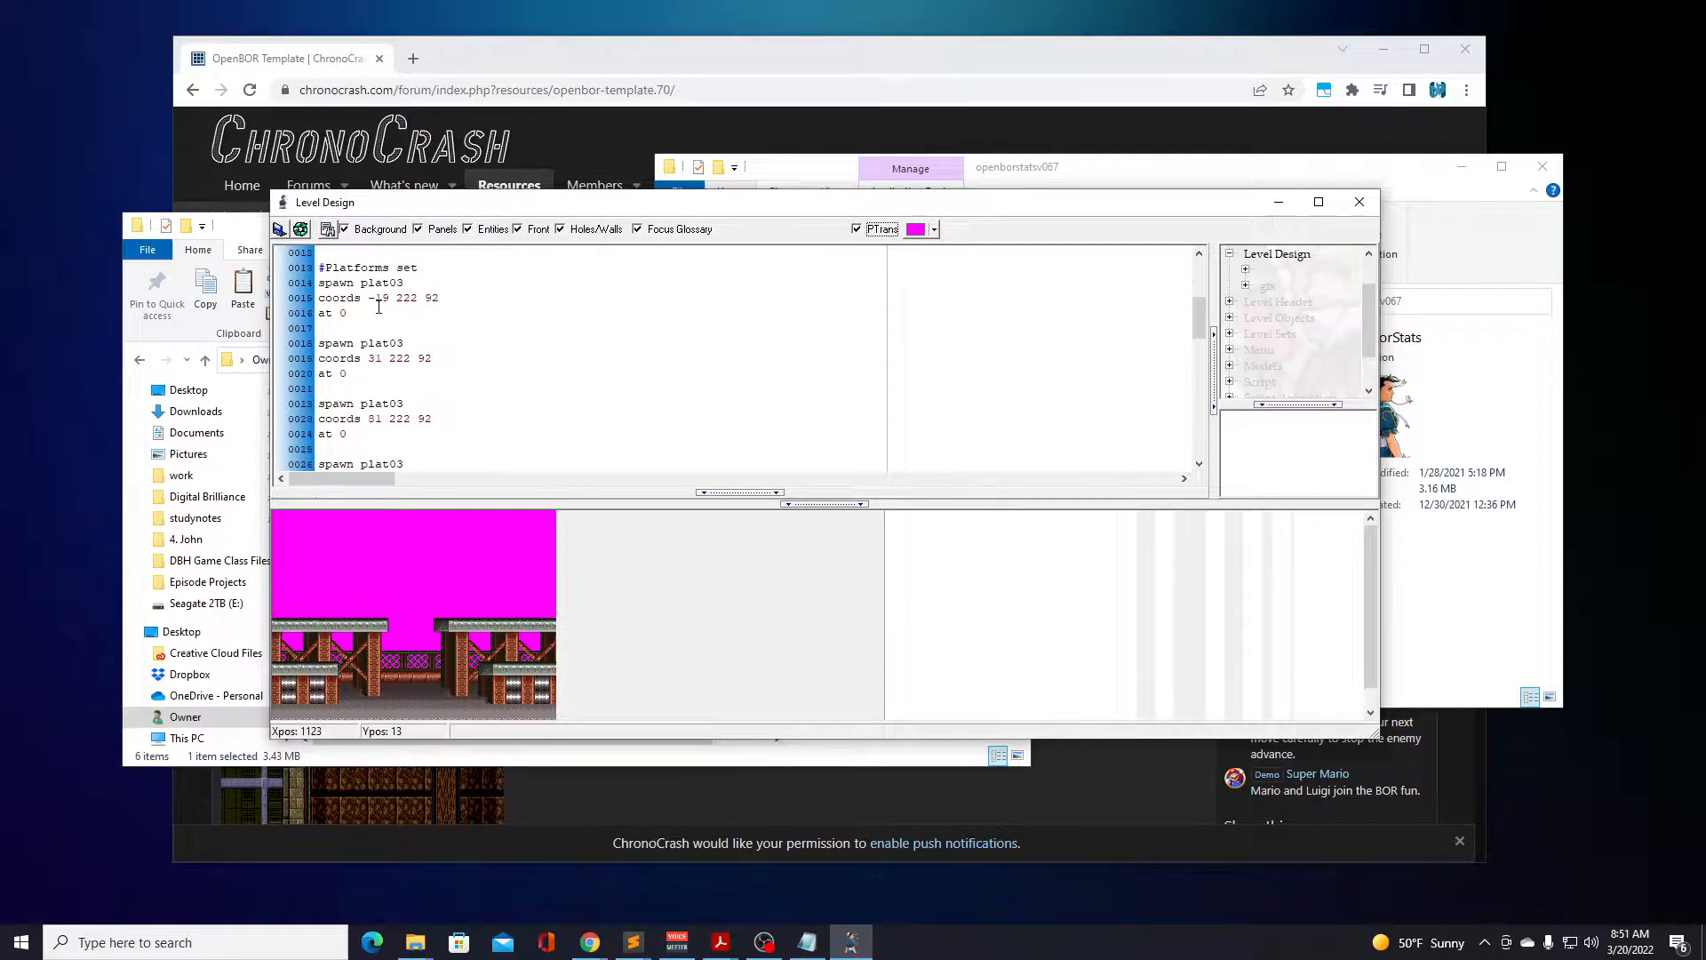
pyautogui.scroll(1, 378, 307)
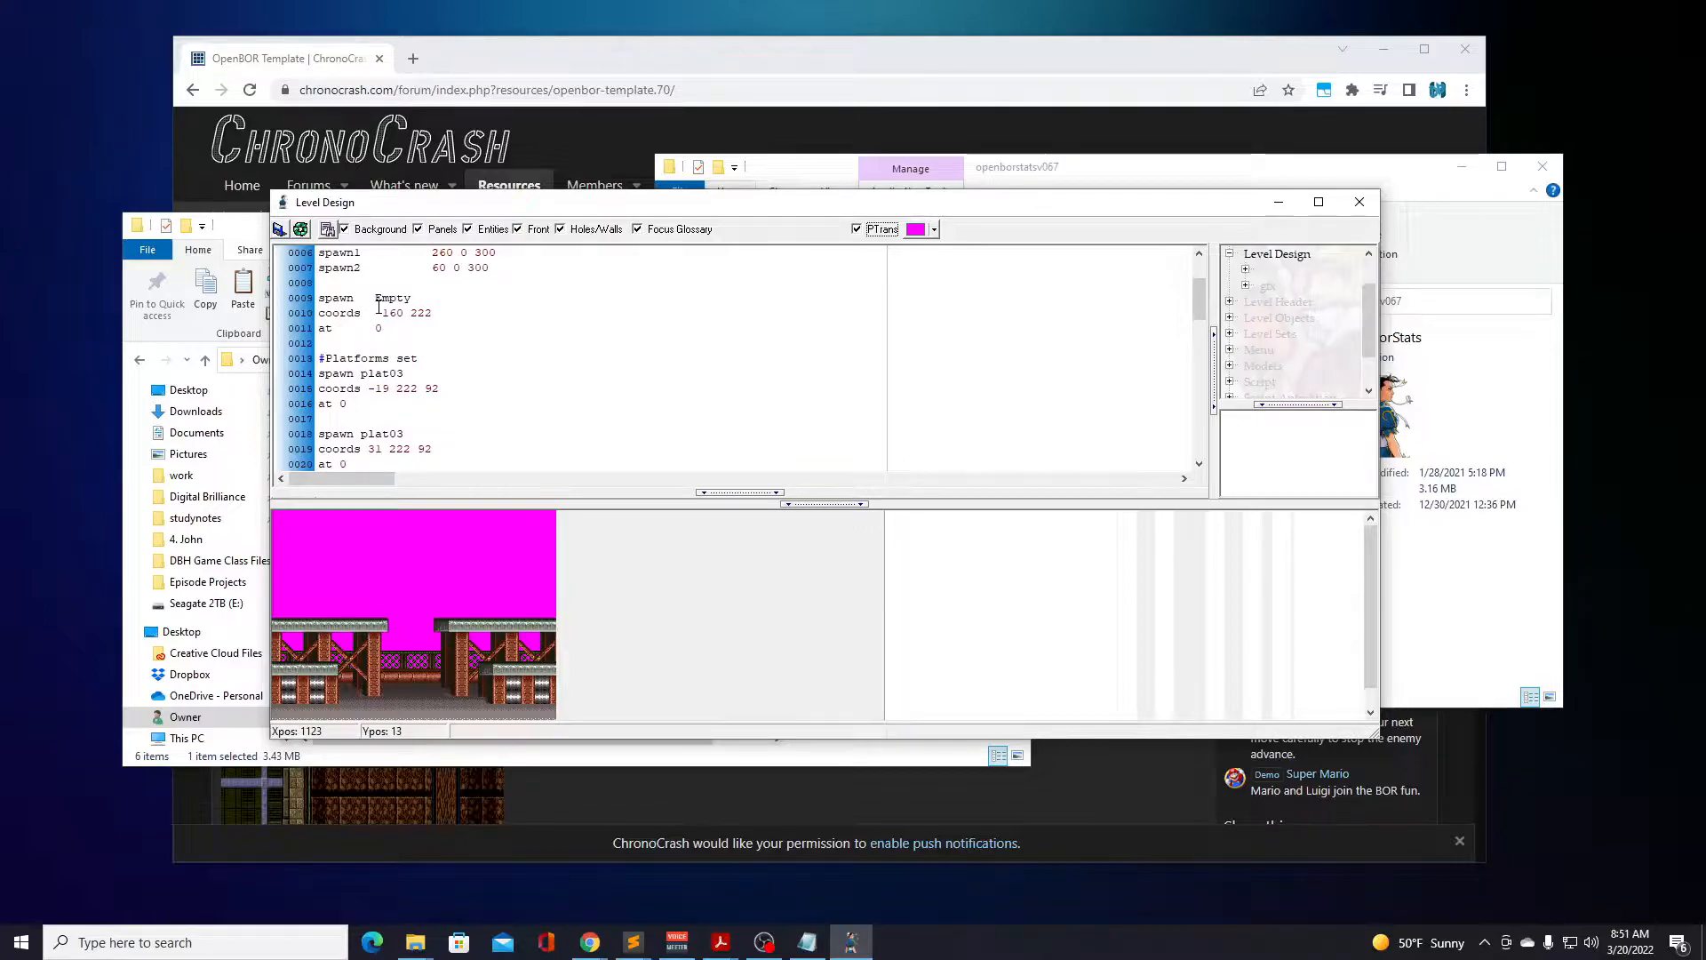
pyautogui.scroll(-9, 379, 307)
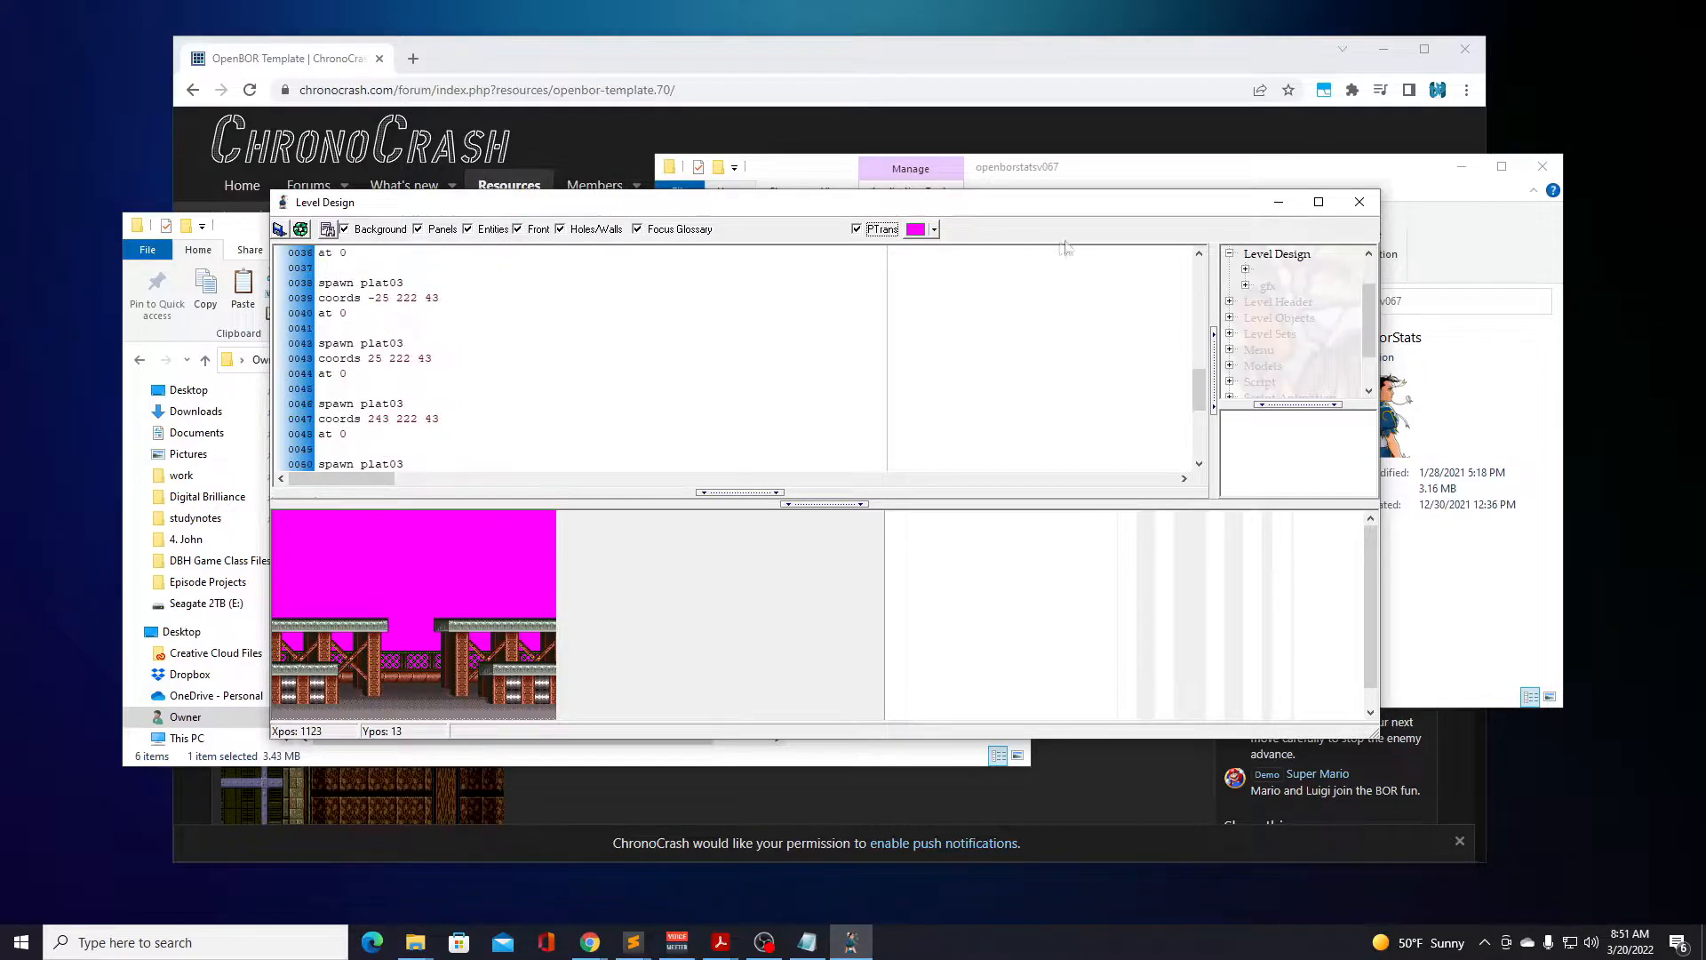
pyautogui.click(1360, 203)
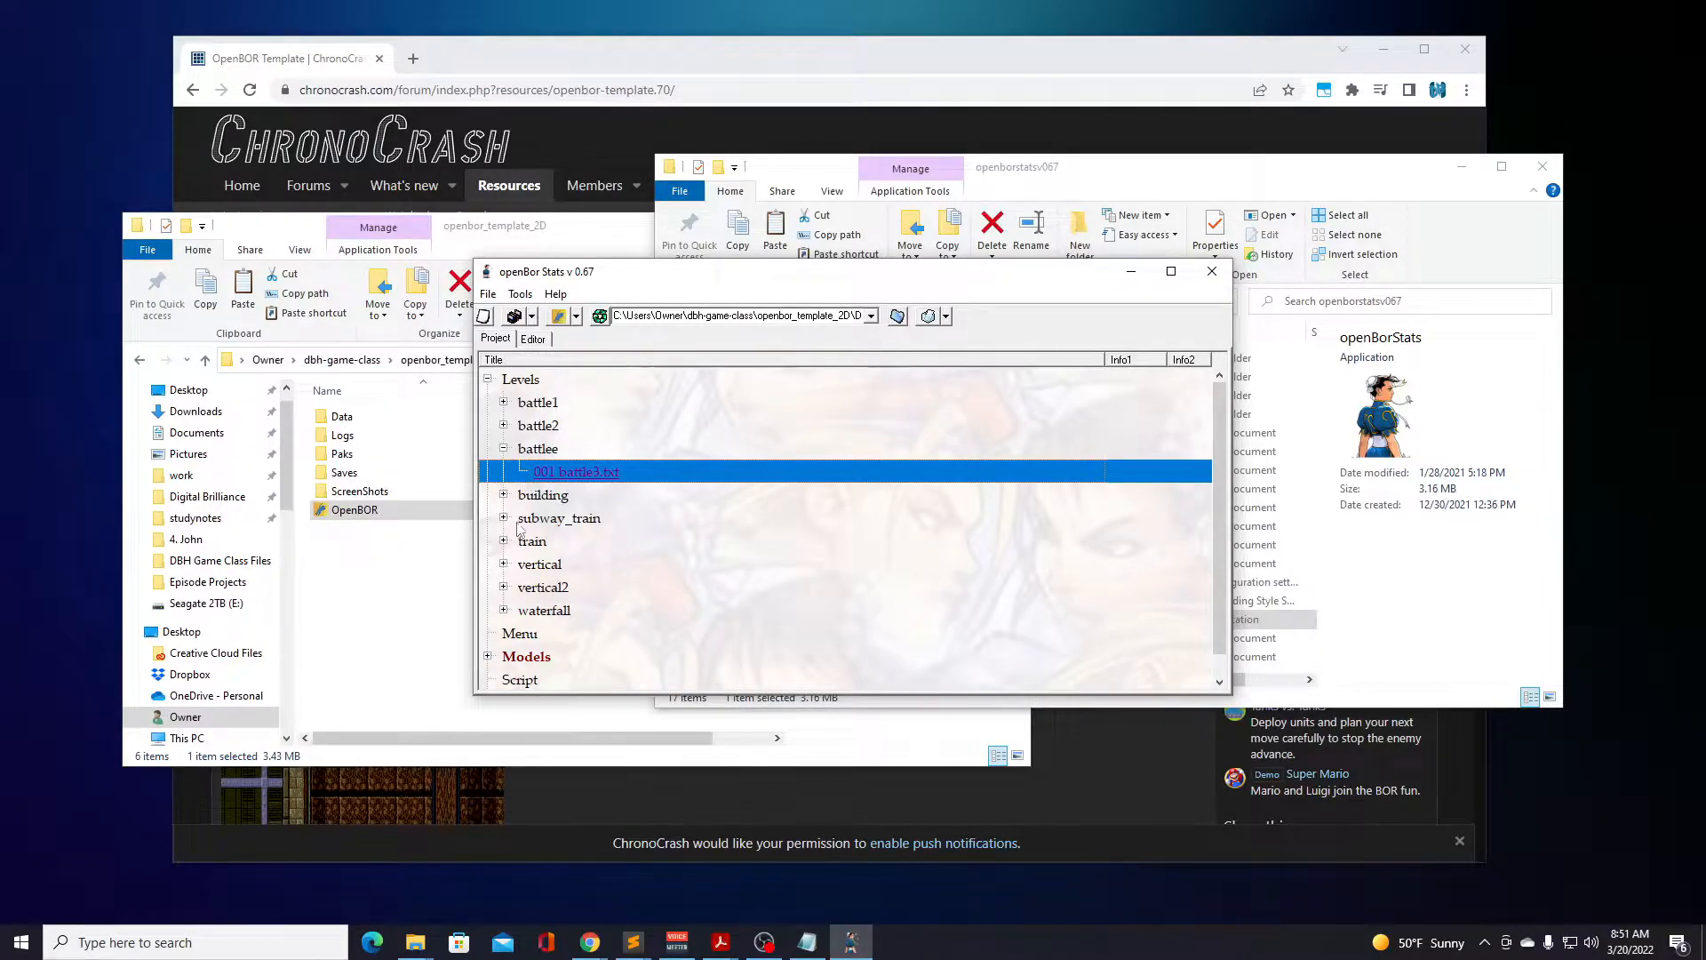
# Open subway2.txt from the subway_train level set and review its background layers, spawn settings and wall entries.
pyautogui.click(504, 518)
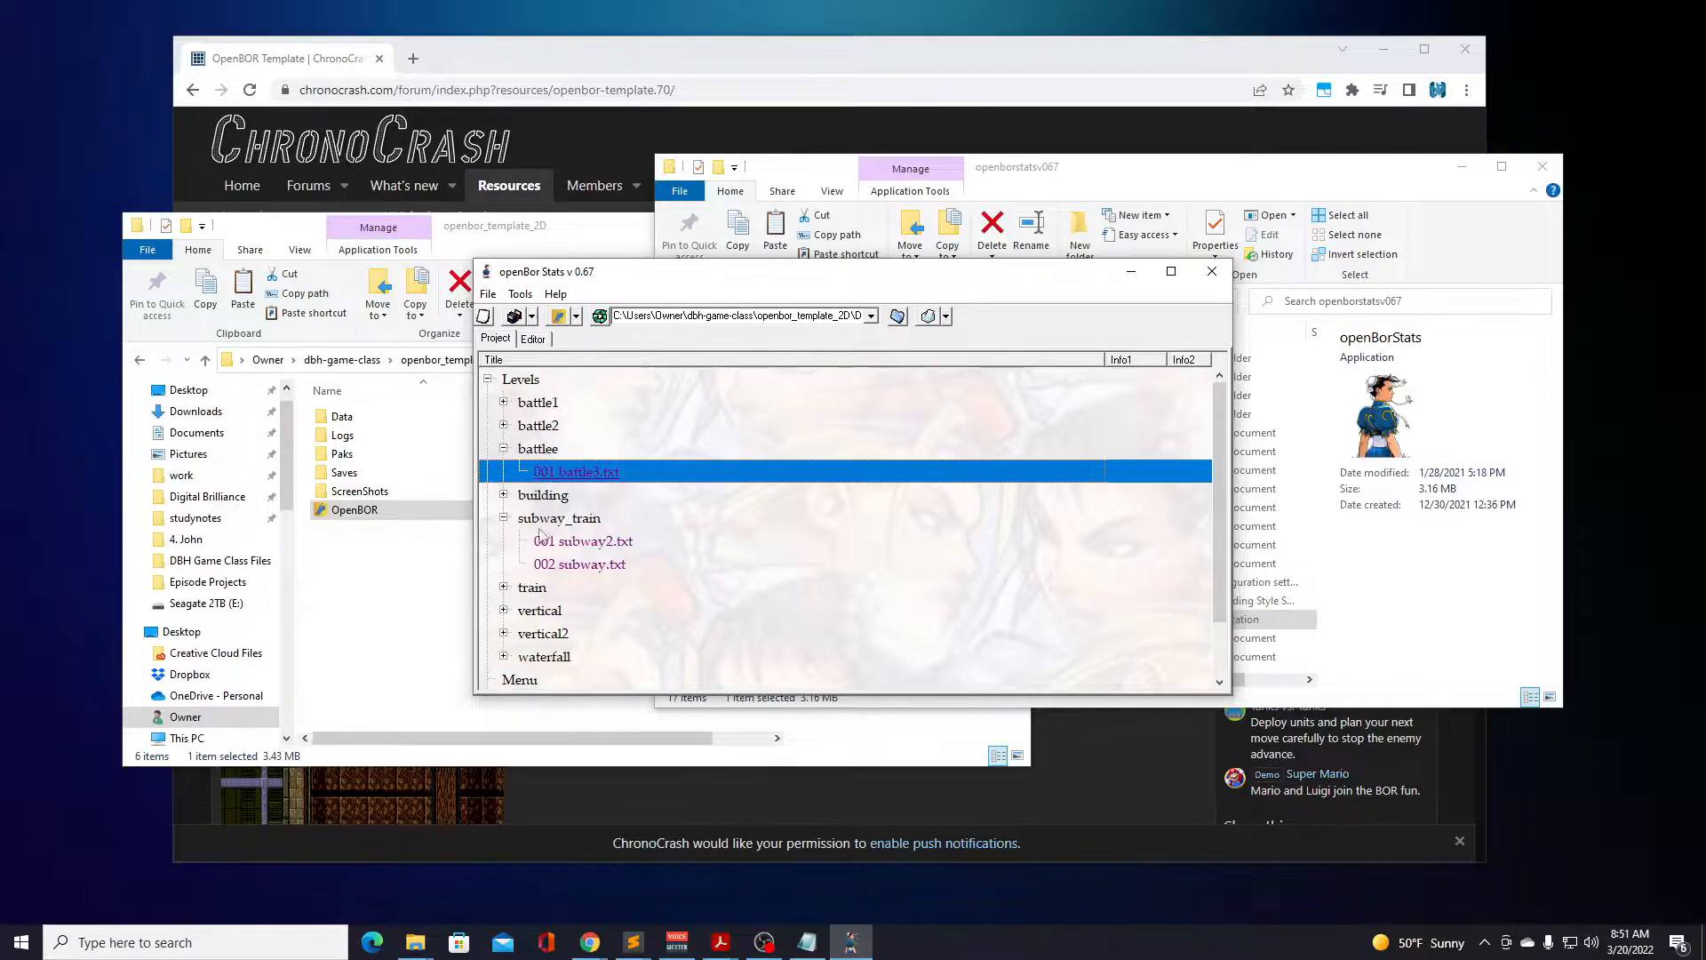
pyautogui.doubleClick(584, 541)
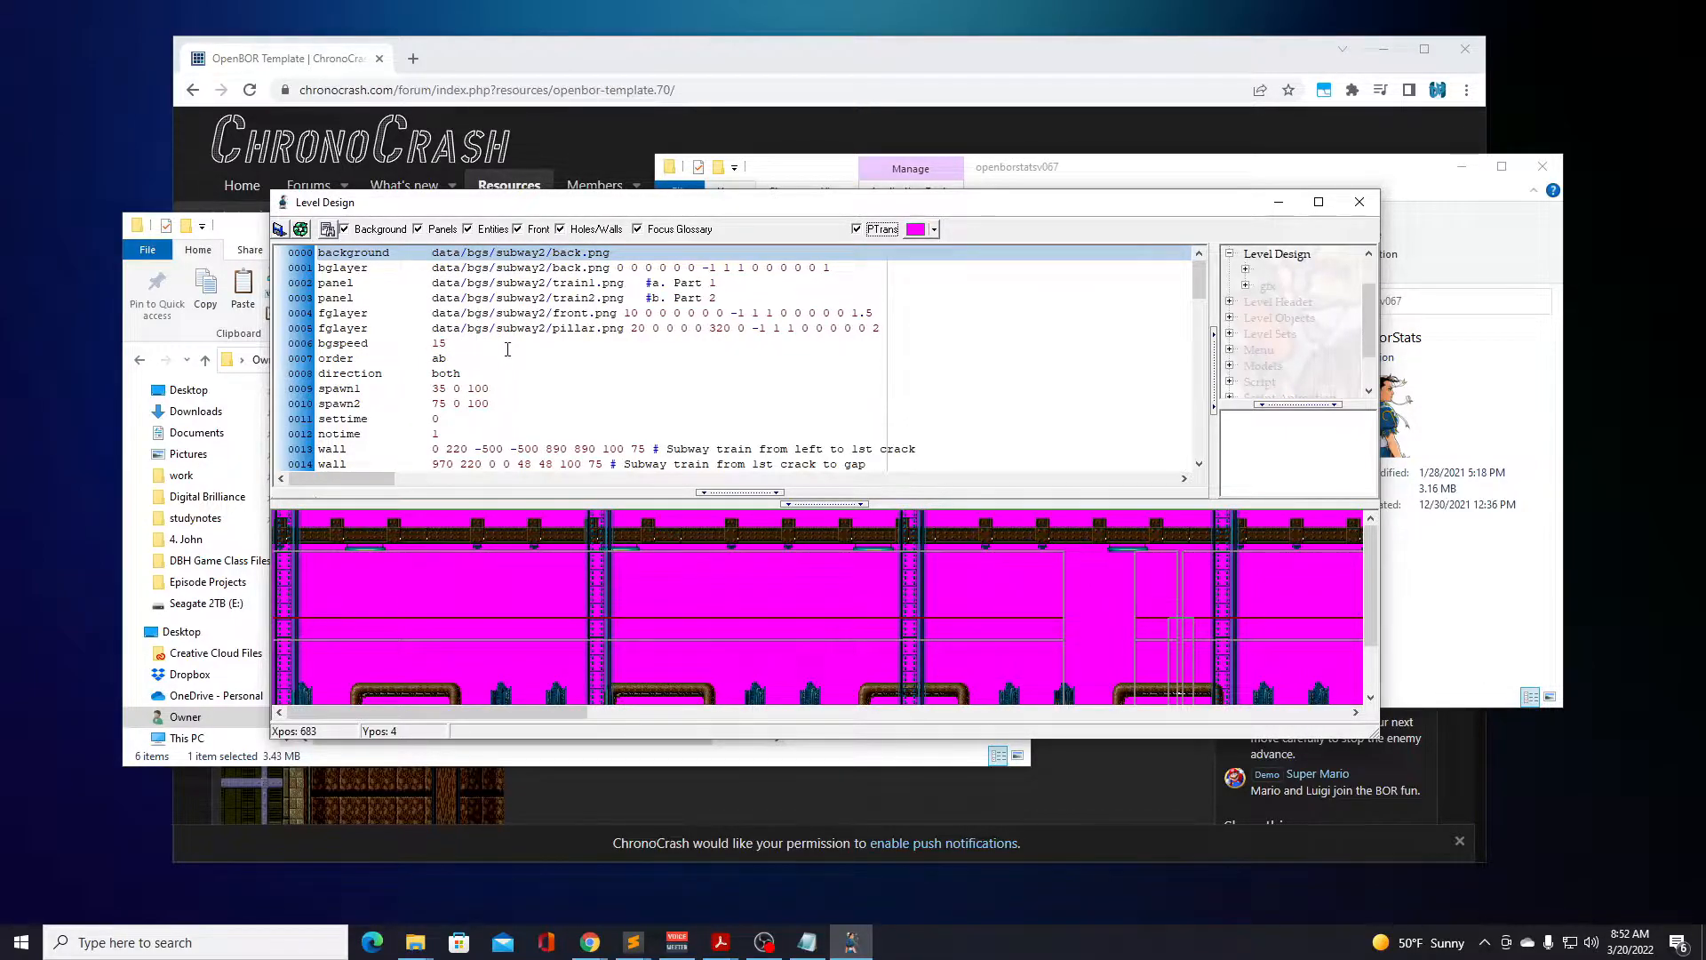
pyautogui.scroll(-1, 507, 349)
pyautogui.scroll(-2, 533, 351)
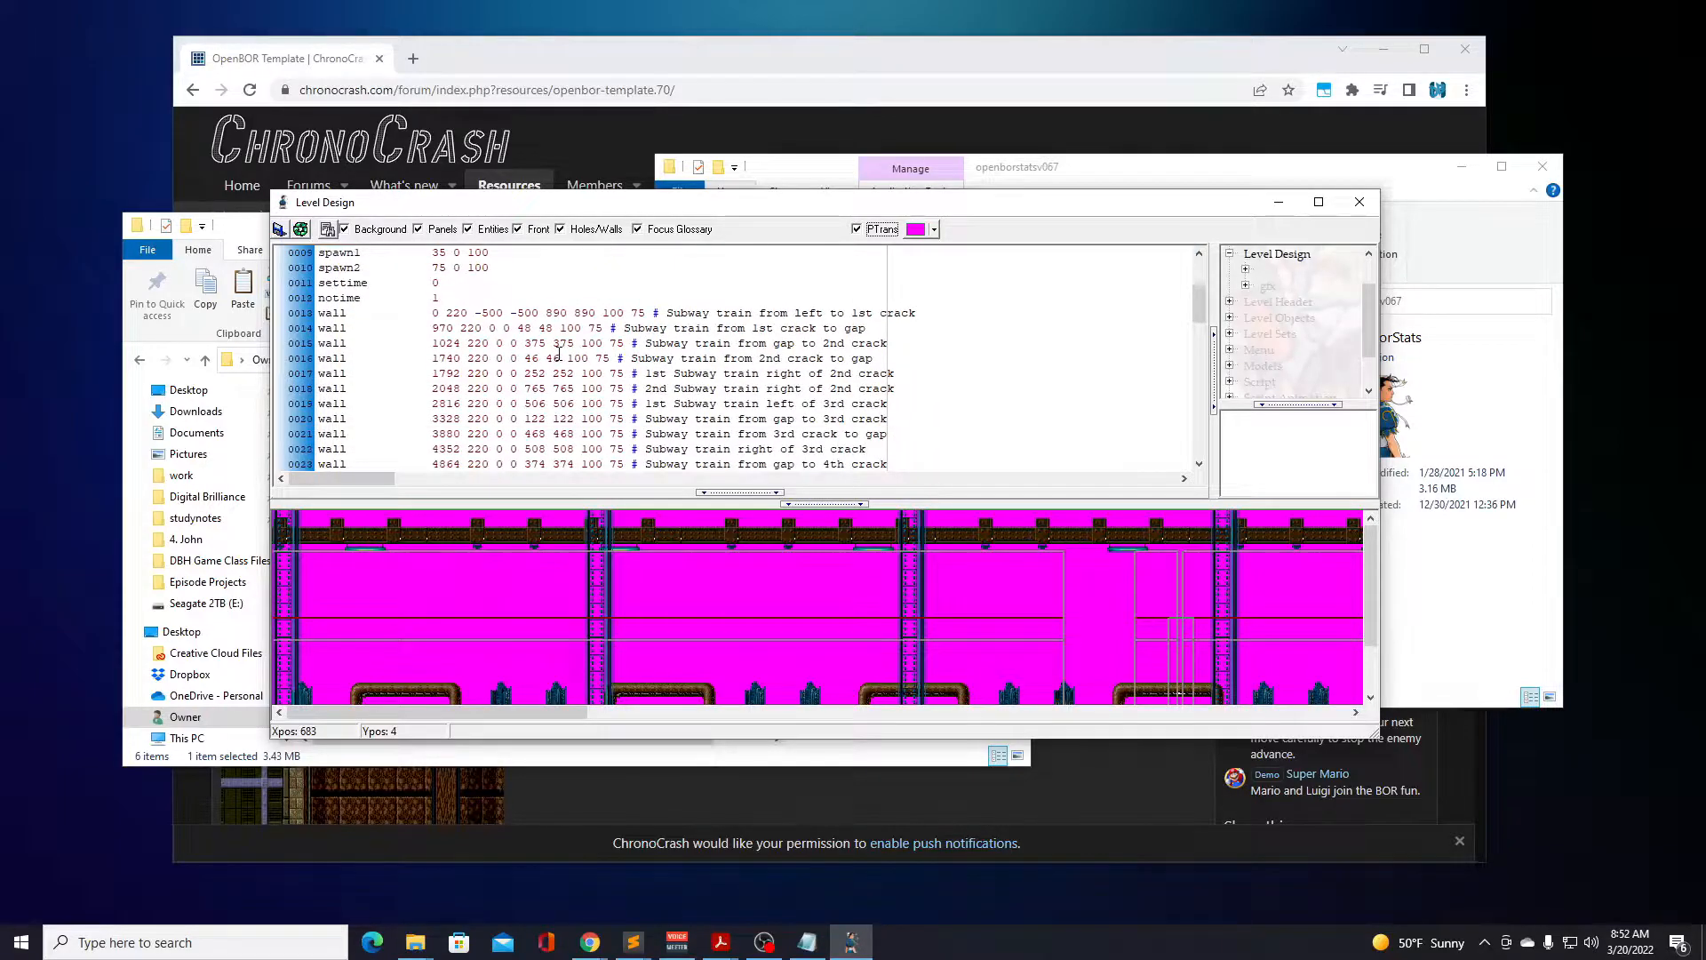
pyautogui.scroll(1, 486, 301)
pyautogui.scroll(-1, 493, 350)
pyautogui.scroll(-2, 503, 349)
pyautogui.scroll(-1, 558, 391)
pyautogui.scroll(-4, 501, 418)
pyautogui.scroll(9, 502, 417)
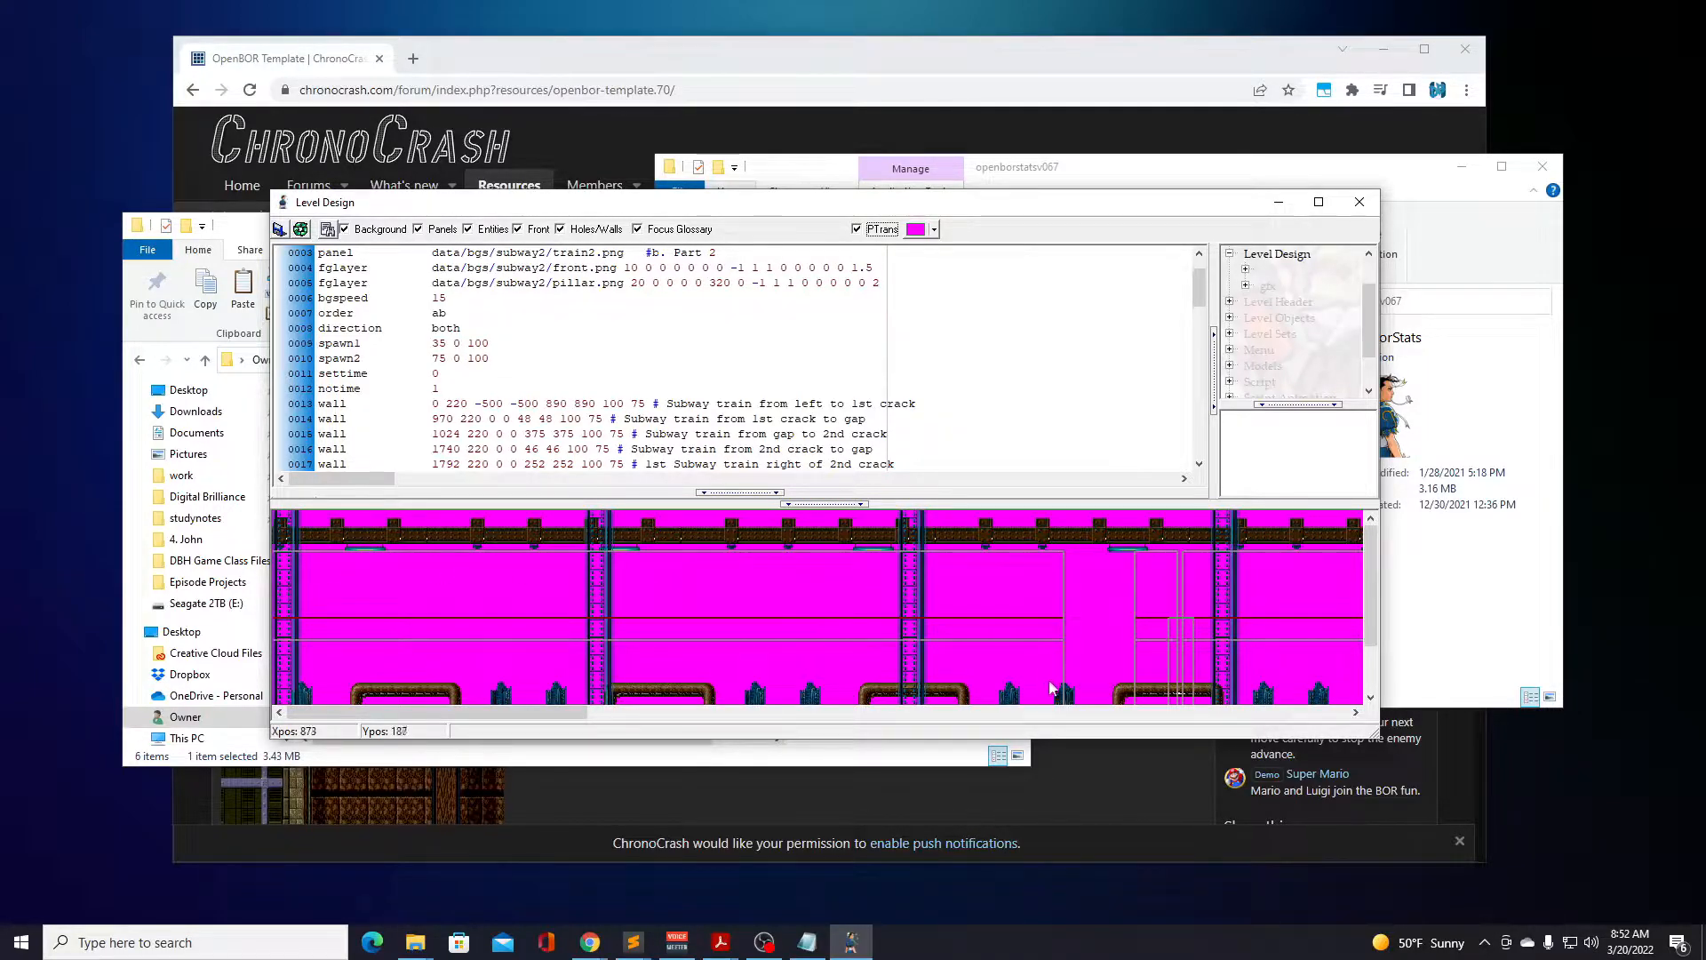
# Examine the first wall entry's depth and altitude values and compare them with the wall outlines in the level preview.
pyautogui.click(436, 403)
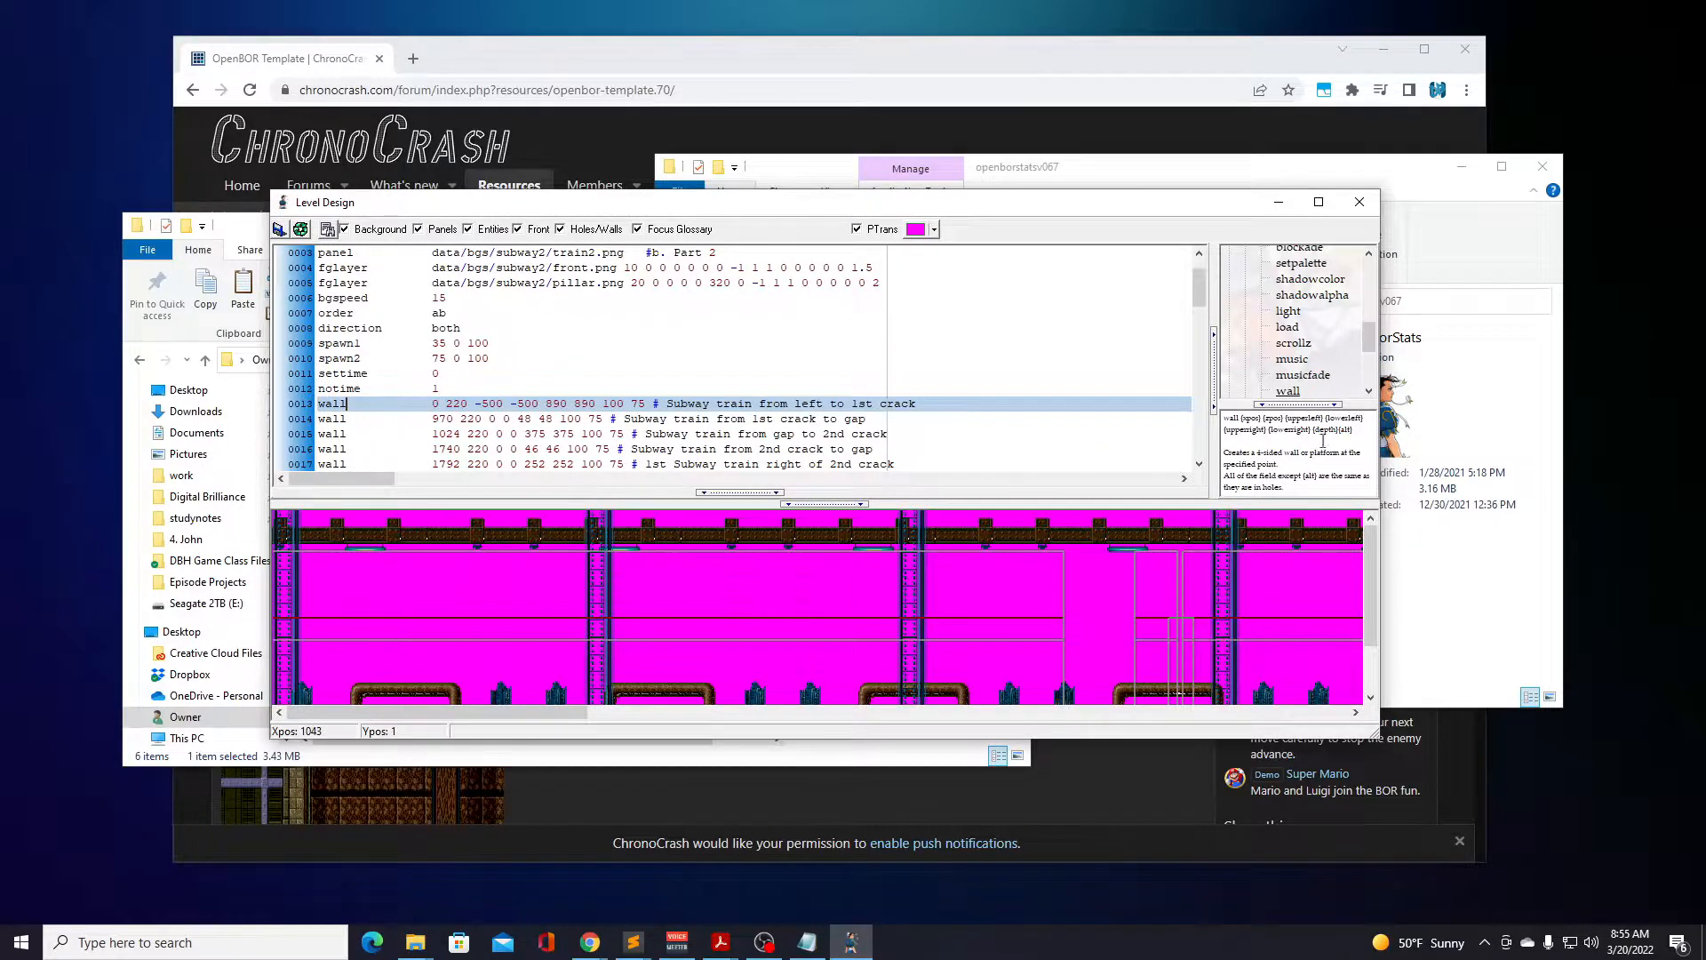
pyautogui.doubleClick(609, 402)
pyautogui.doubleClick(637, 403)
pyautogui.moveTo(1373, 601); pyautogui.dragTo(1369, 644)
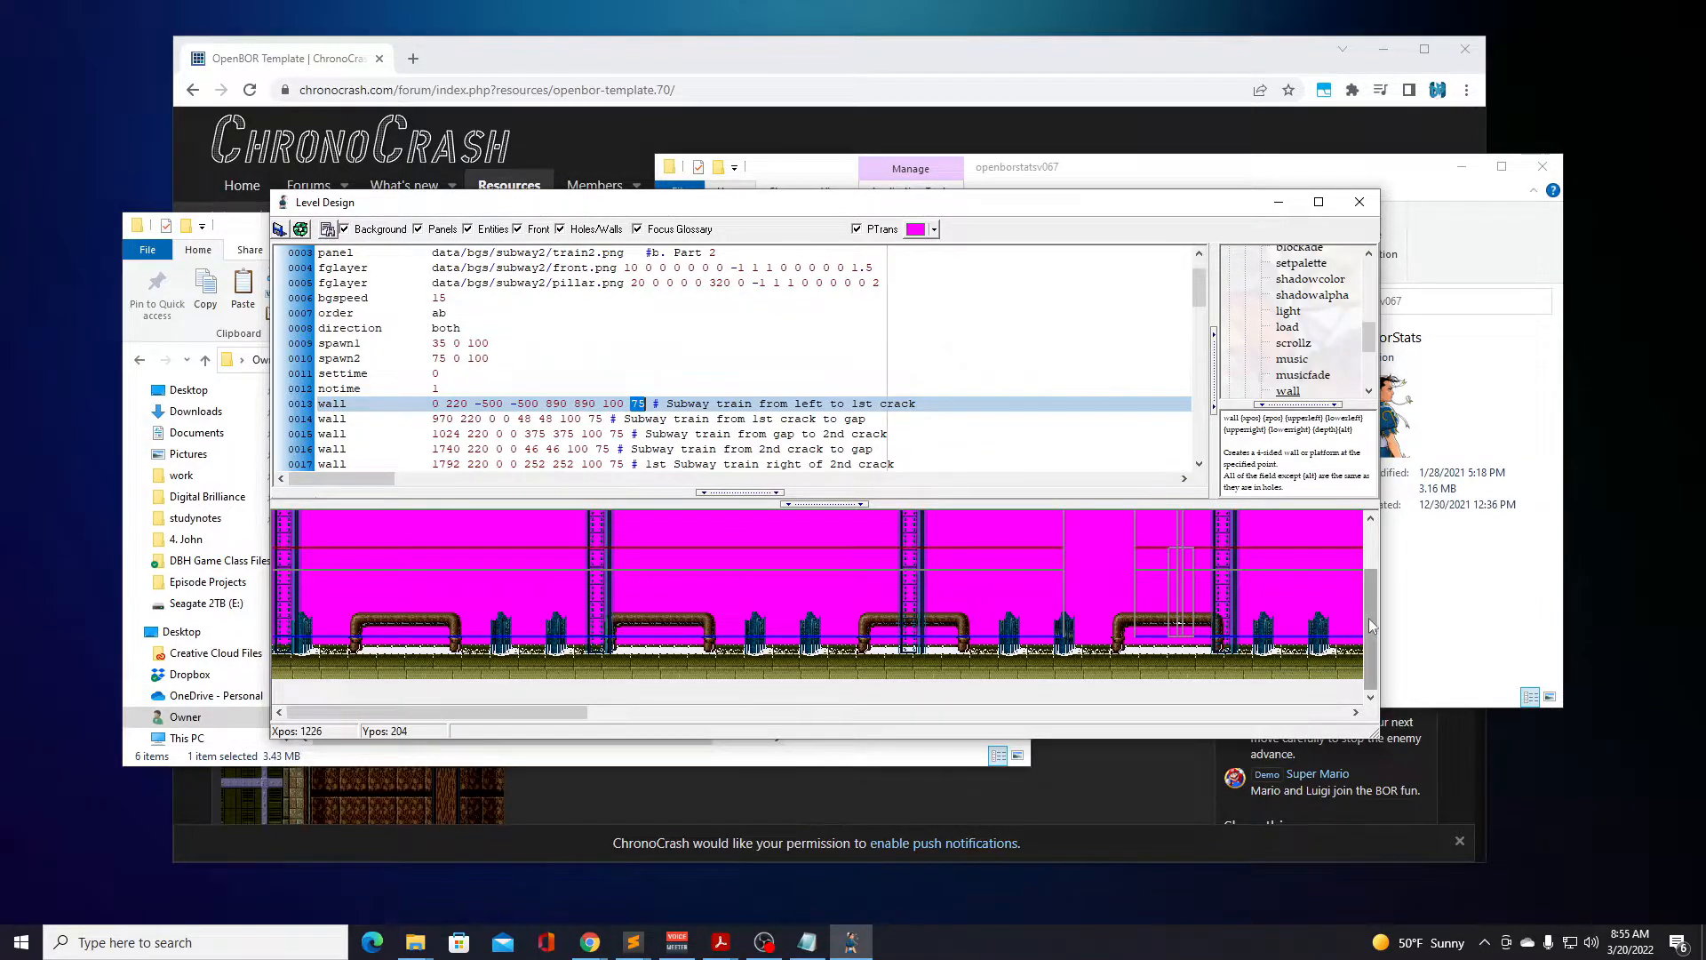
pyautogui.moveTo(1368, 617); pyautogui.dragTo(1368, 606)
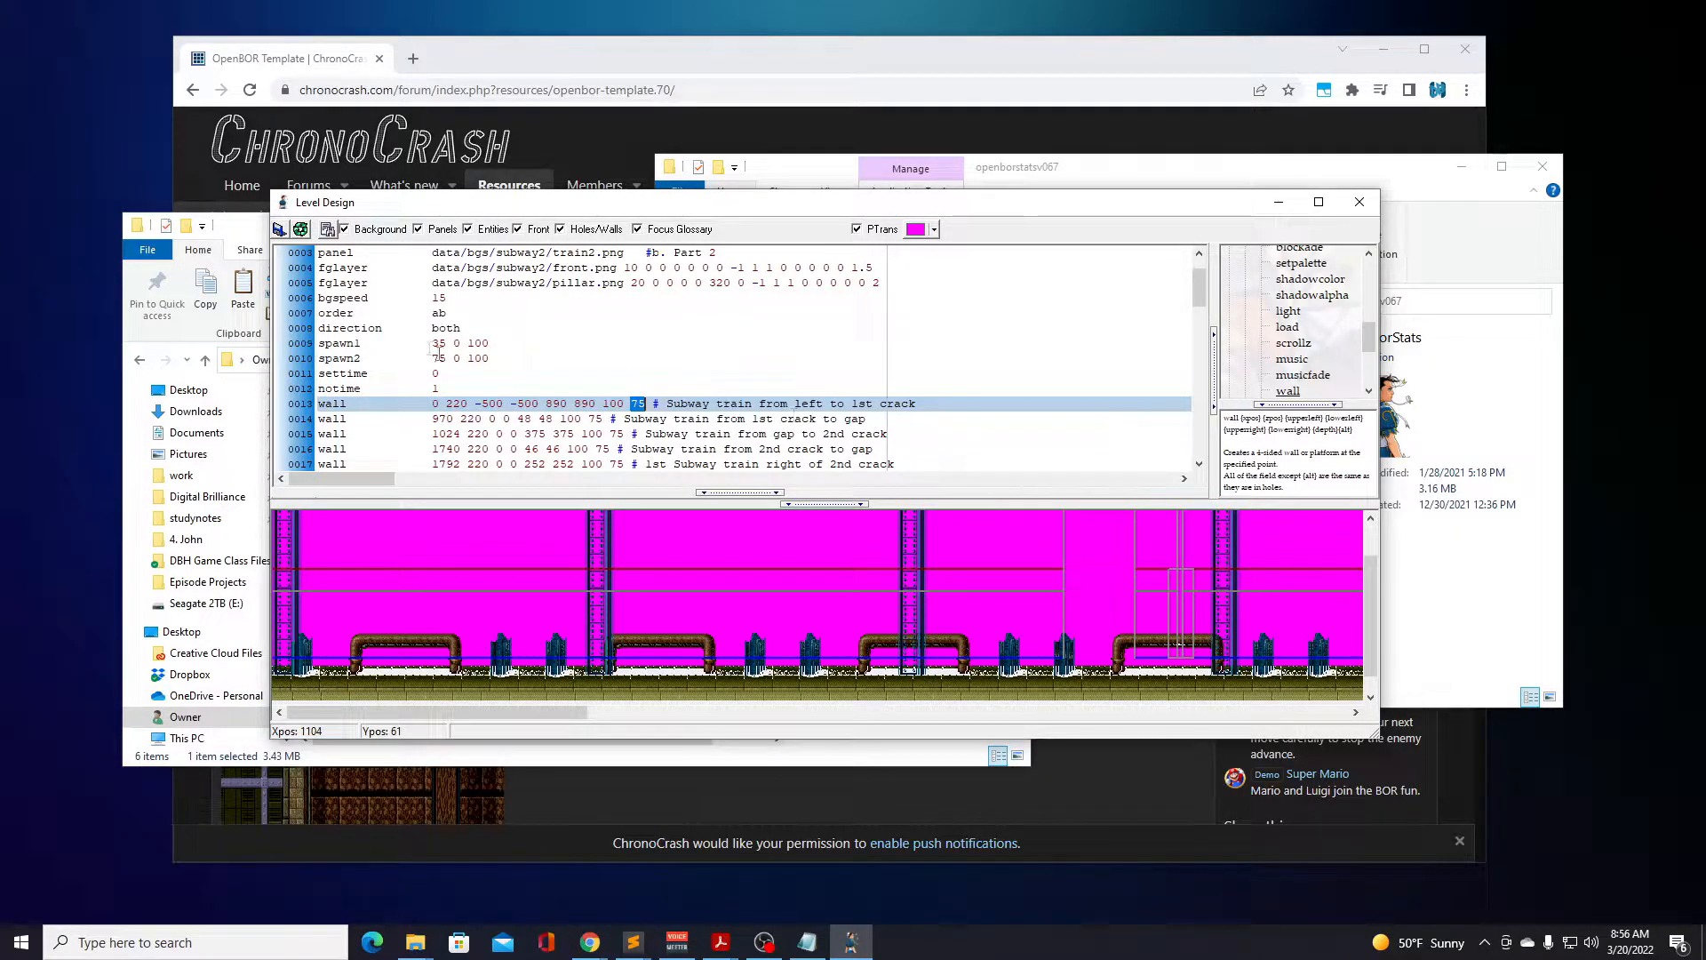
# Review the wall and gap hole entries in the subway2.txt script, closing Level Design when done.
pyautogui.scroll(3, 1369, 584)
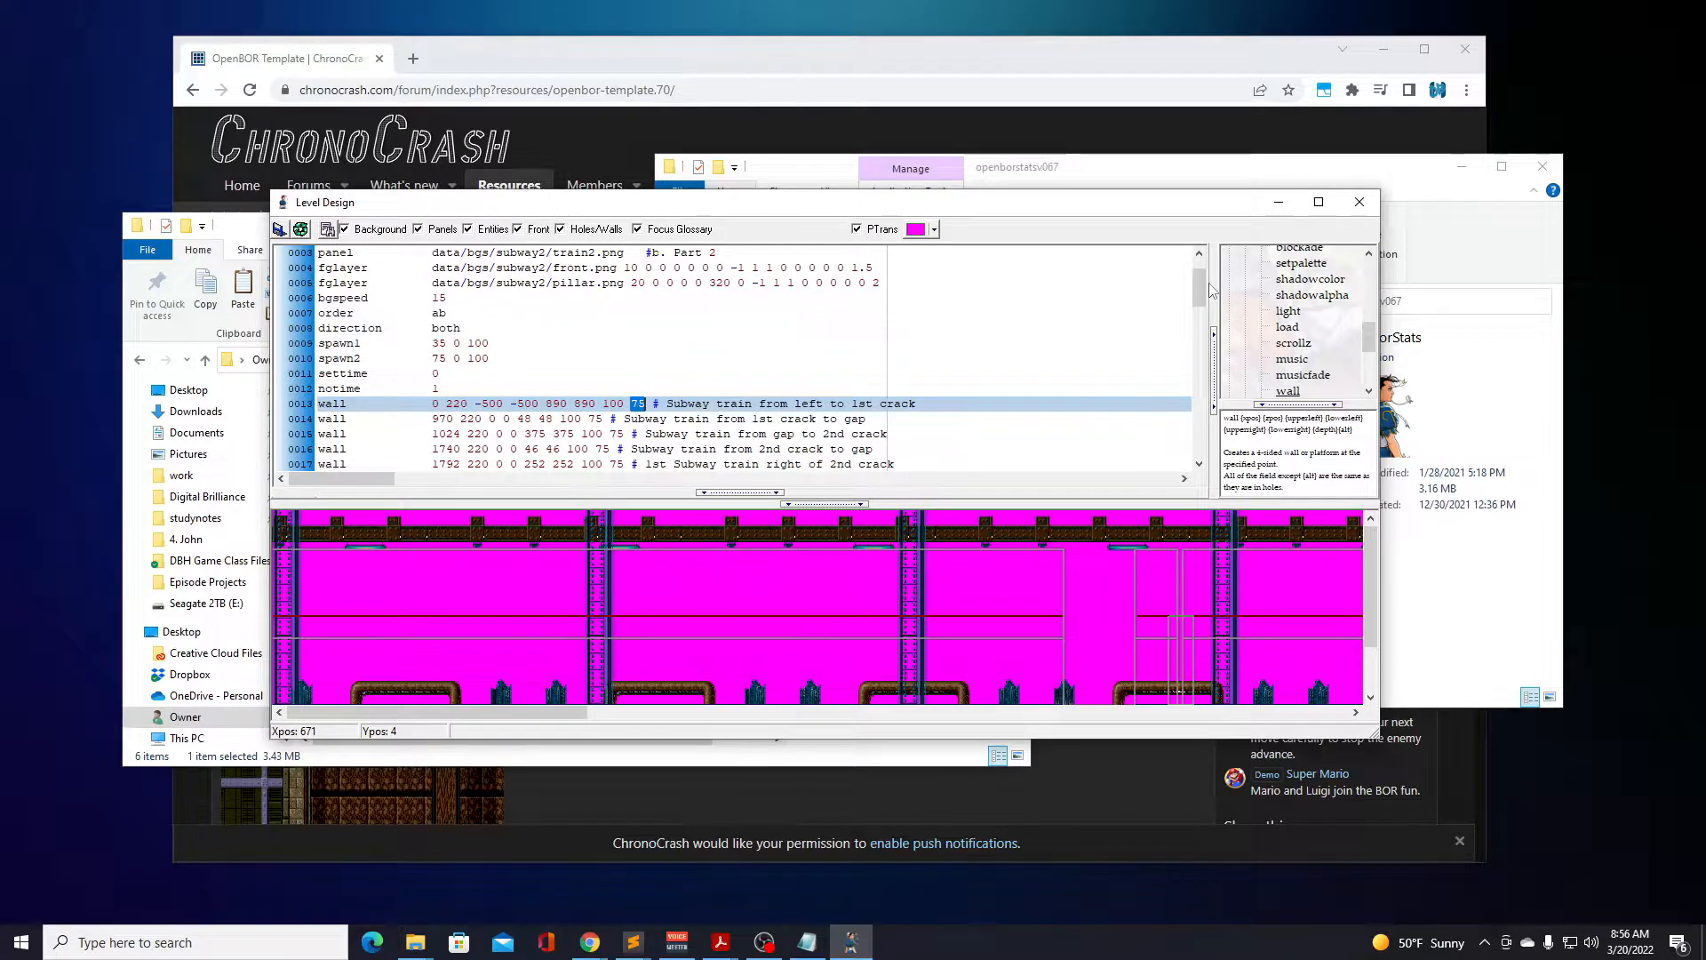
pyautogui.moveTo(1200, 286); pyautogui.dragTo(1194, 341)
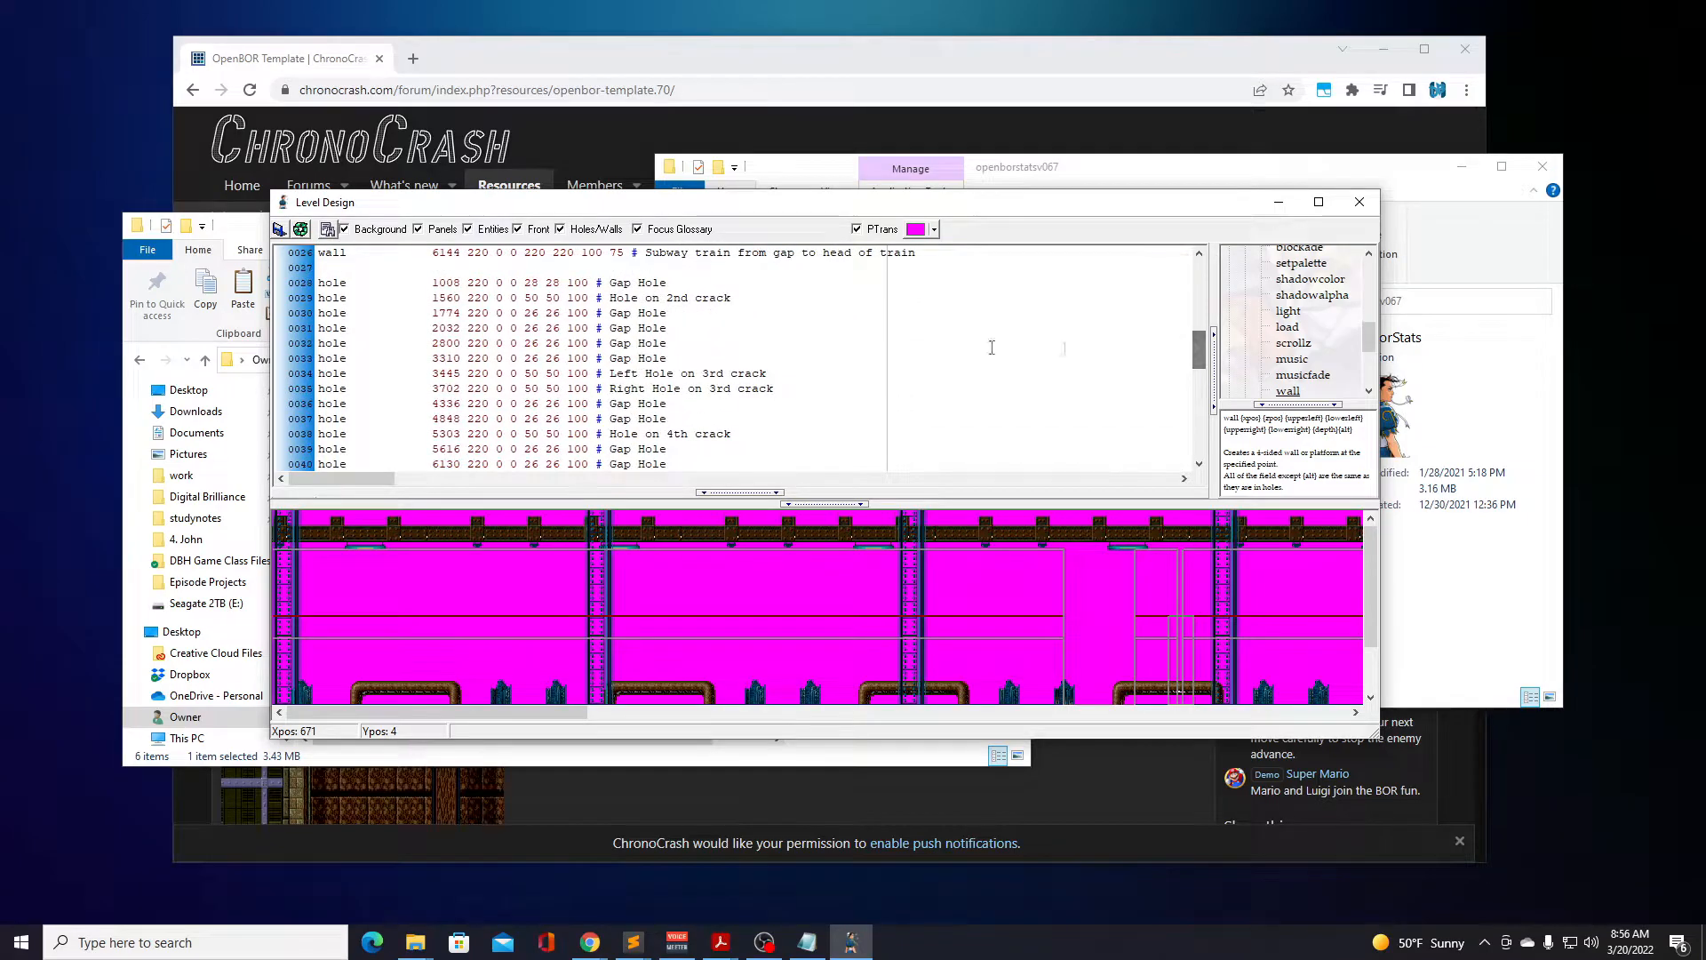
pyautogui.moveTo(1199, 349); pyautogui.dragTo(1198, 267)
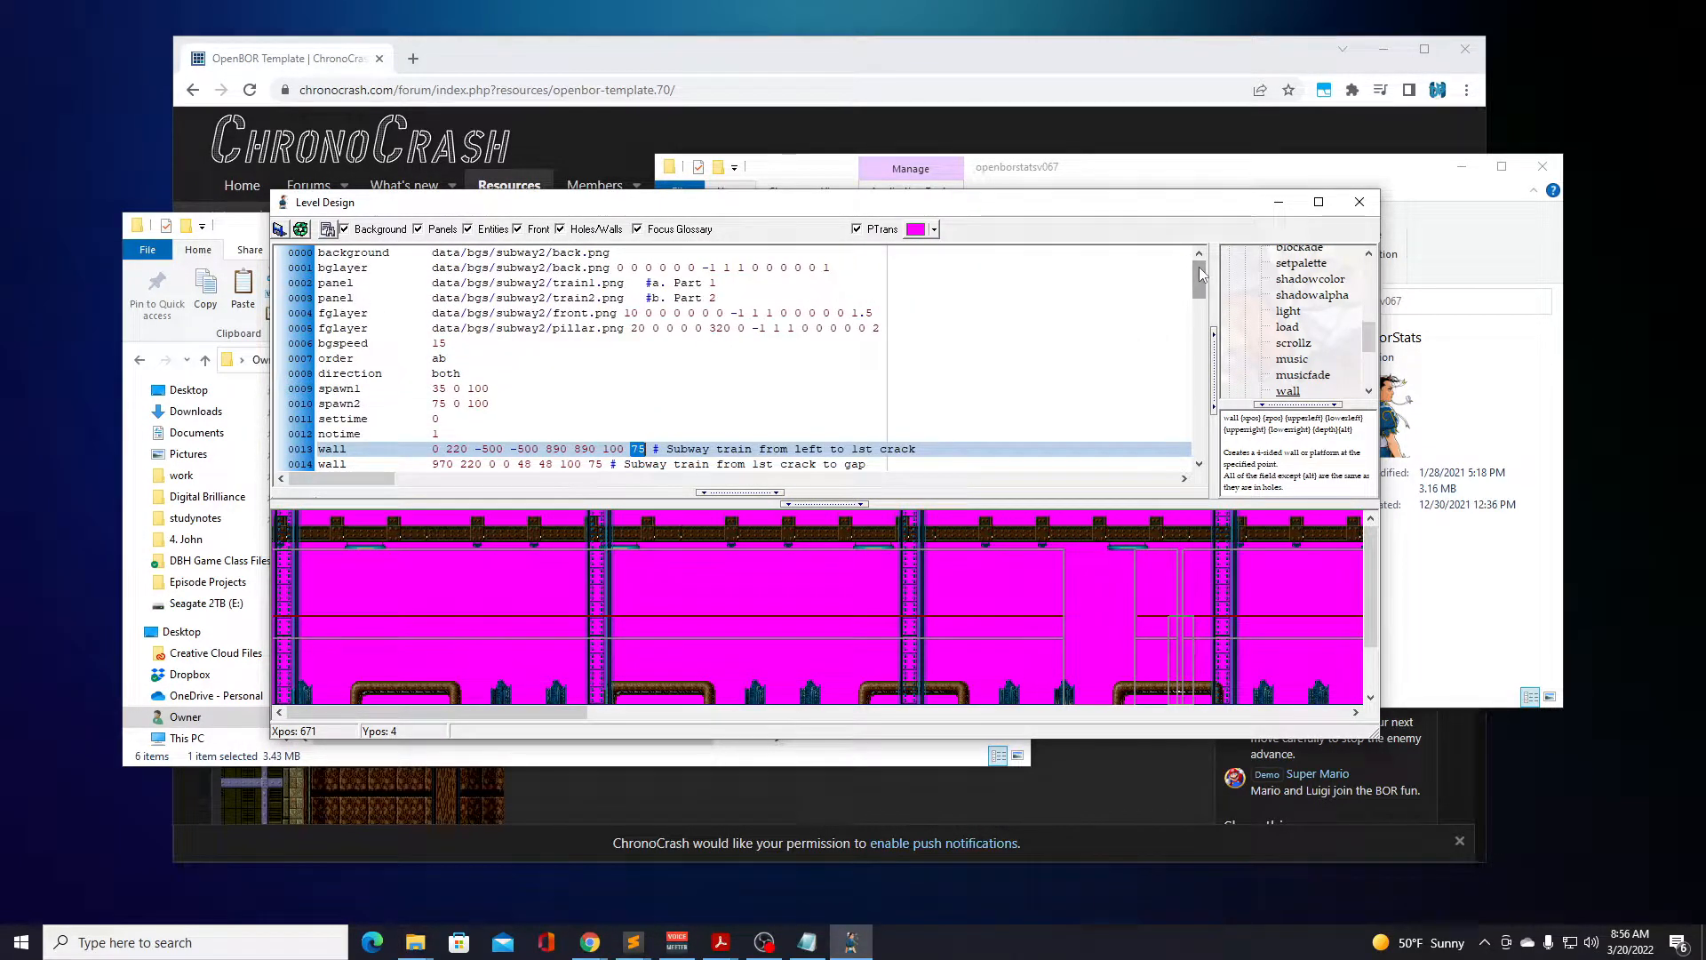
pyautogui.moveTo(1198, 264)
pyautogui.mouseDown()
pyautogui.moveTo(1200, 386)
pyautogui.moveTo(1199, 265)
pyautogui.mouseUp()
pyautogui.click(1361, 204)
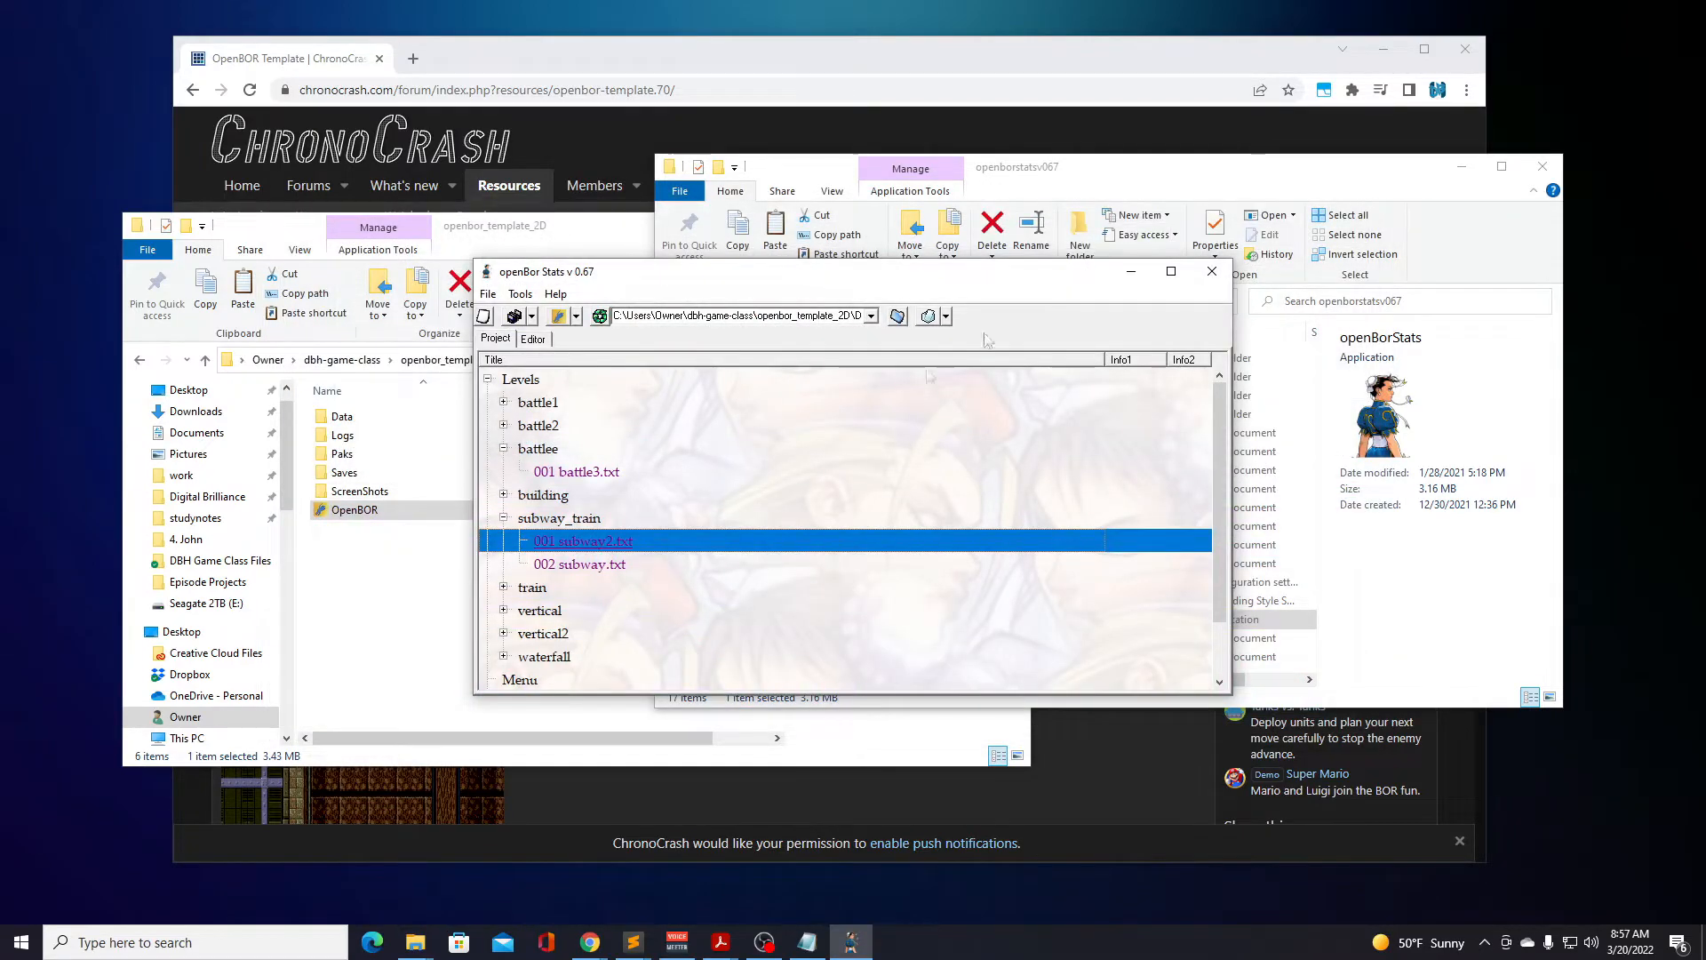
# Collapse the battlee level set, expand the building set and open building.txt in Level Design.
pyautogui.click(518, 522)
pyautogui.click(503, 449)
pyautogui.click(503, 471)
pyautogui.doubleClick(591, 495)
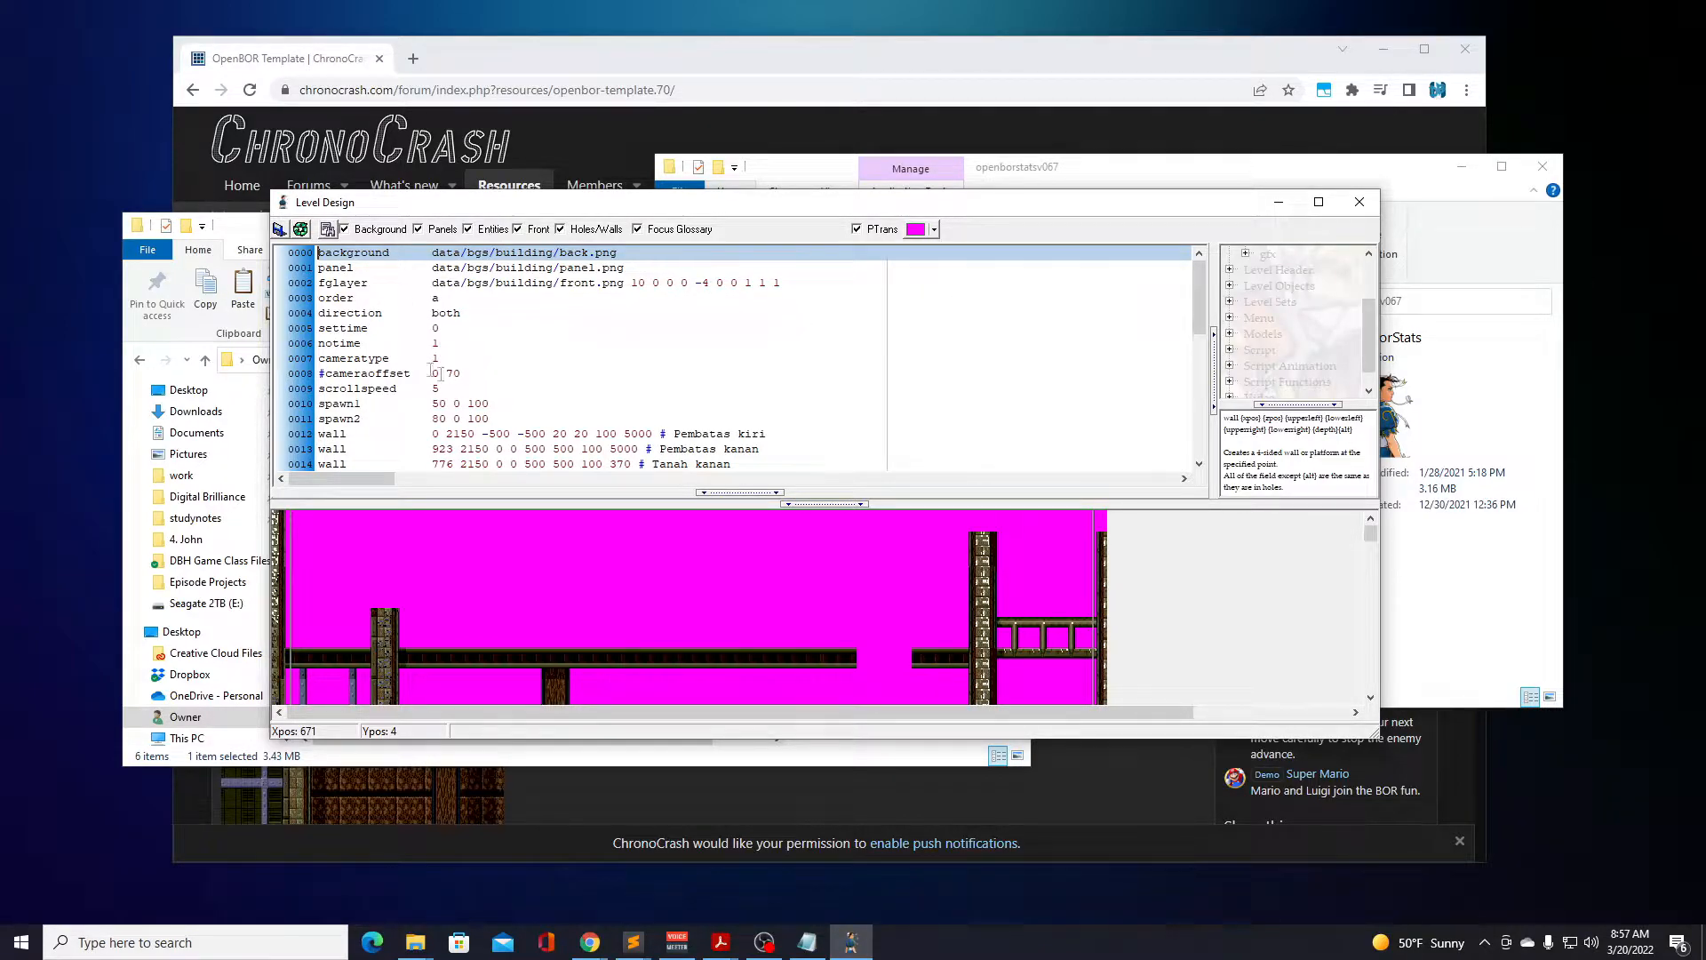
# Examine the camera settings, wall entries, spawn script and Wall100 spawns in building.txt, closing Level Design when done.
pyautogui.scroll(-2, 457, 355)
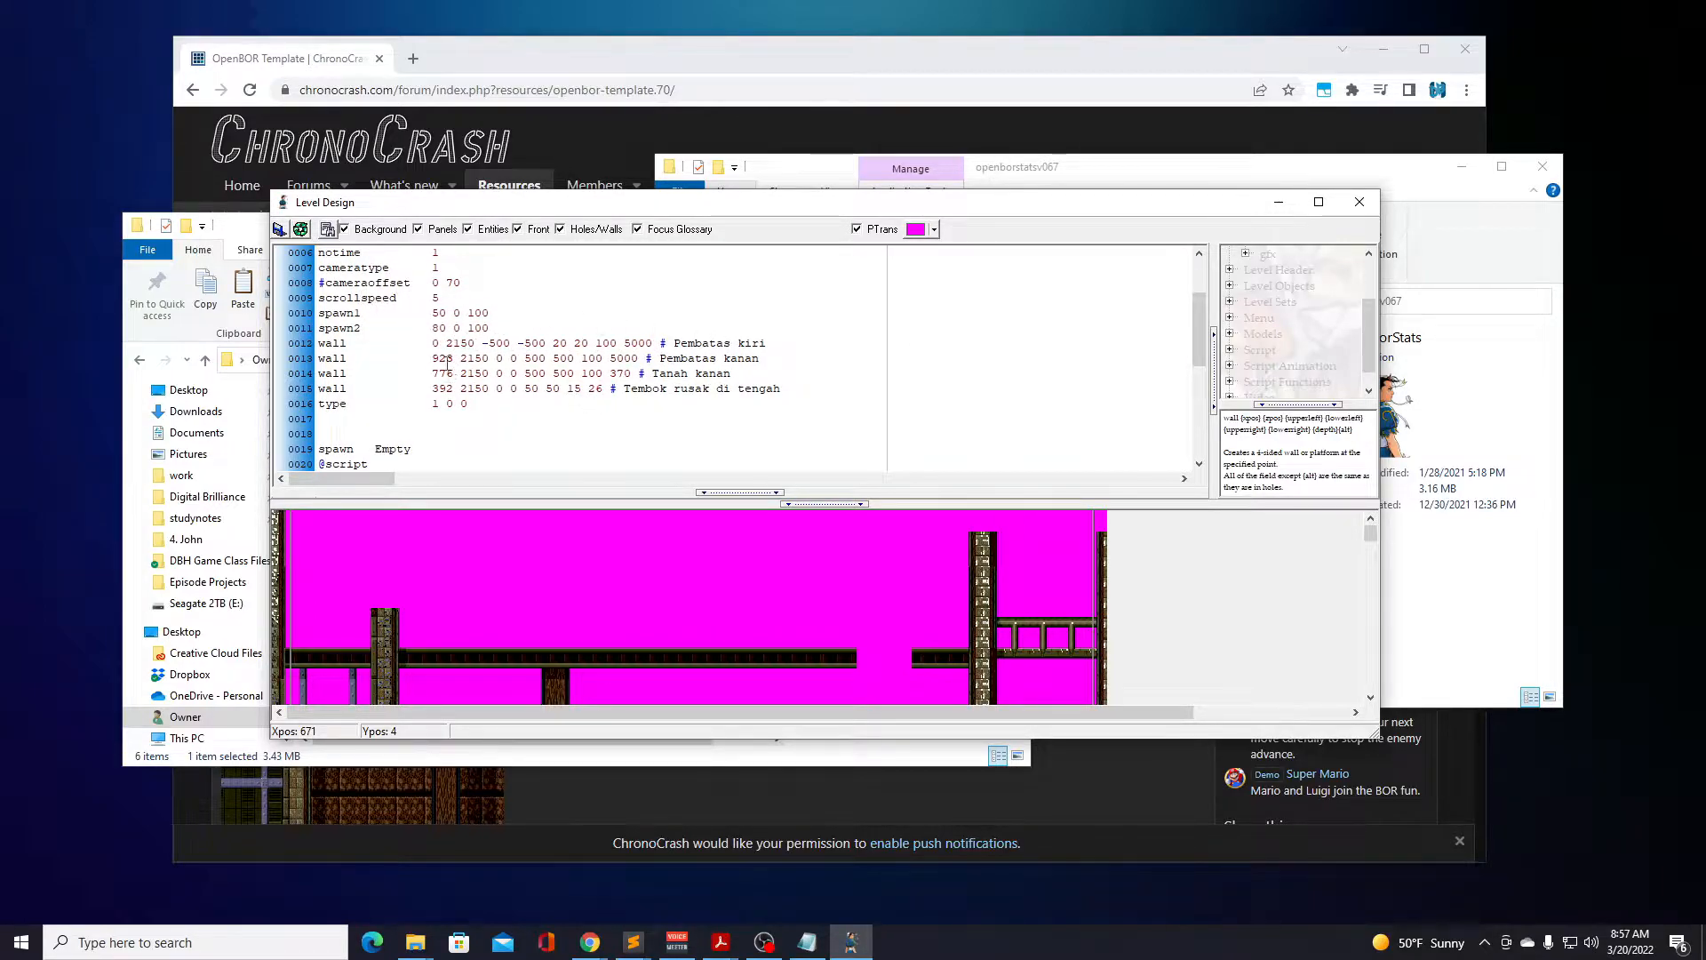
pyautogui.scroll(-2, 514, 408)
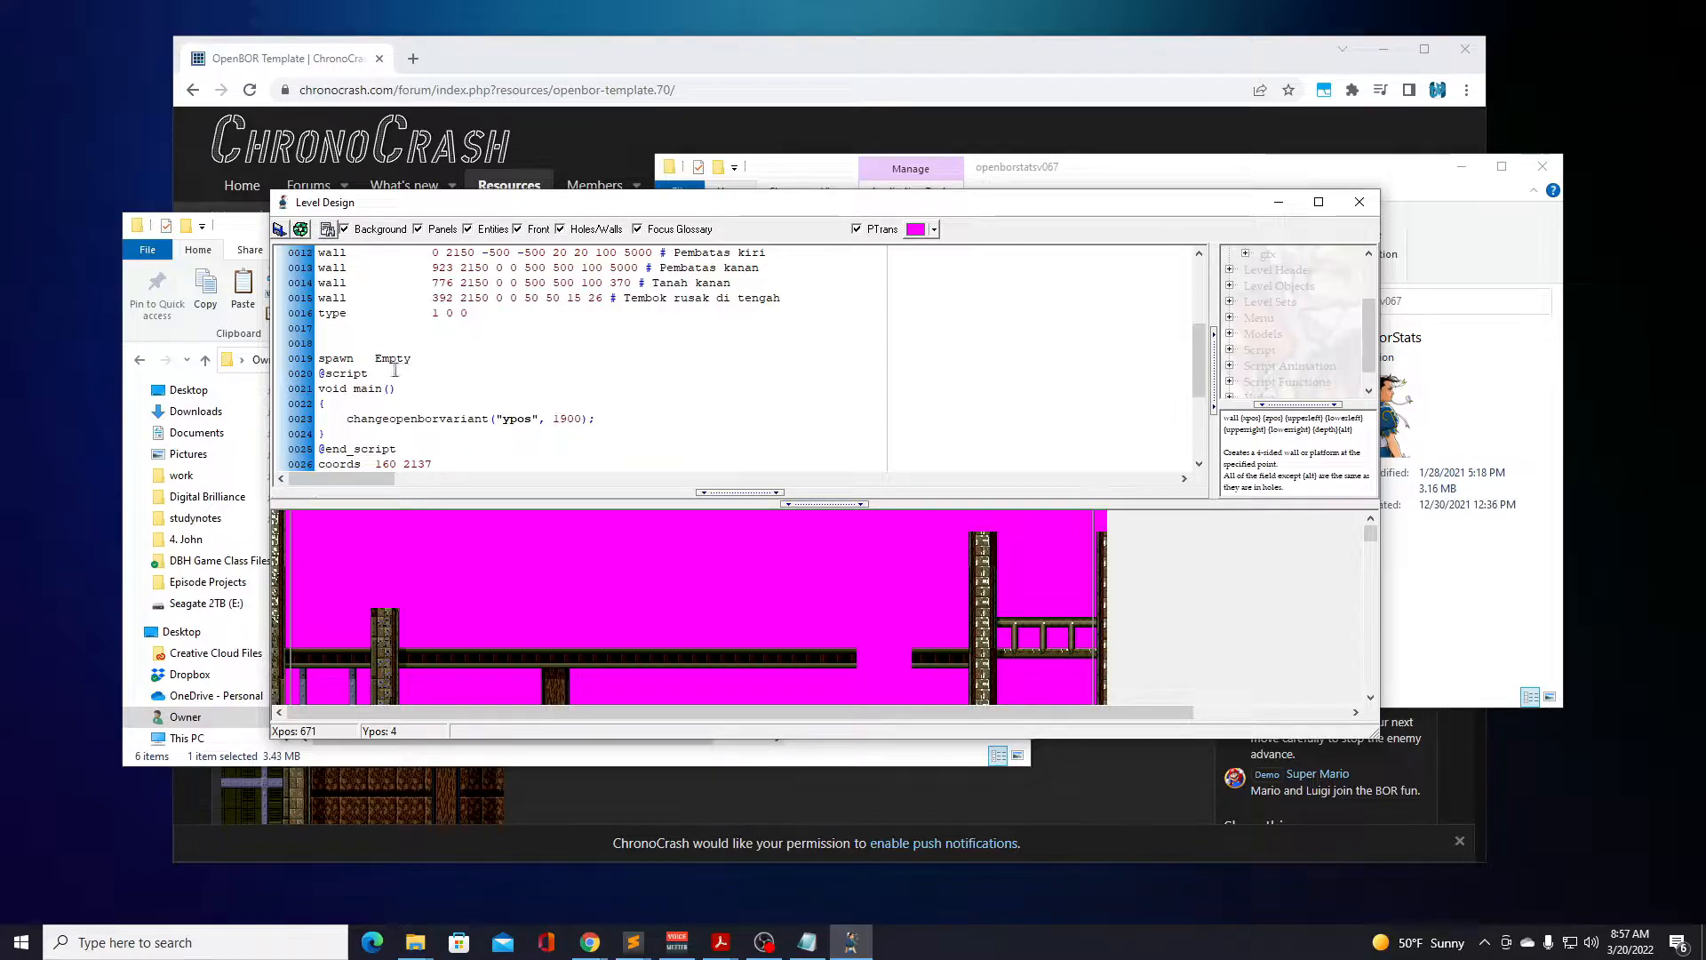
pyautogui.scroll(-4, 556, 400)
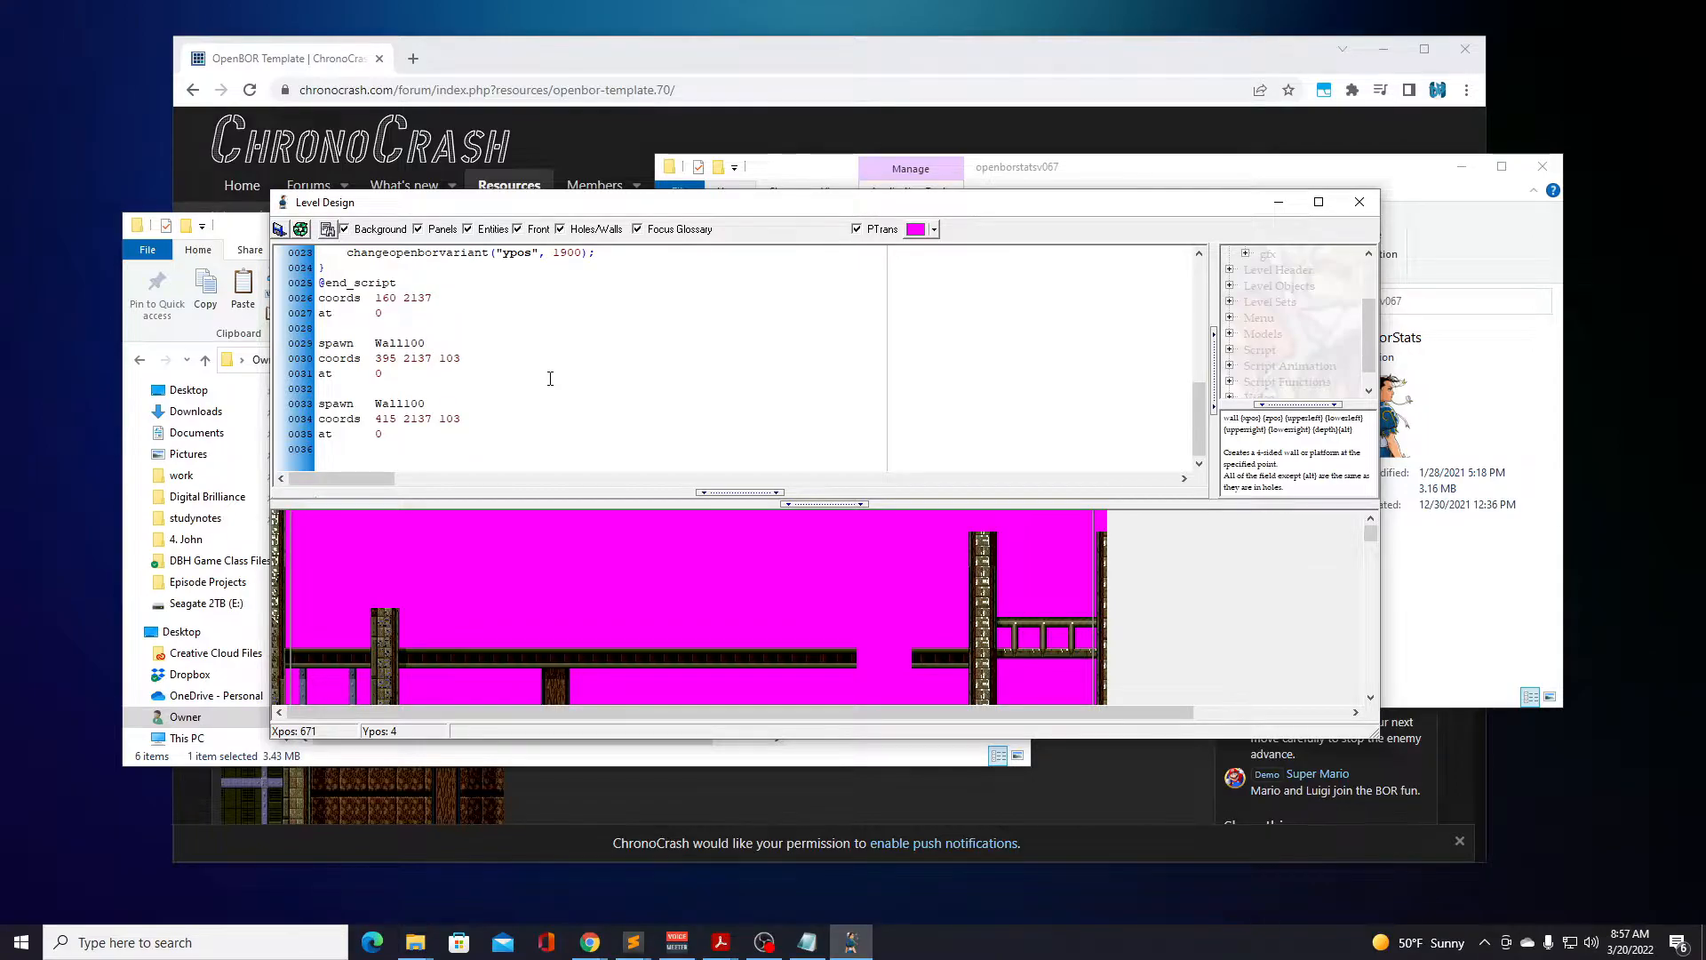
pyautogui.scroll(1, 551, 375)
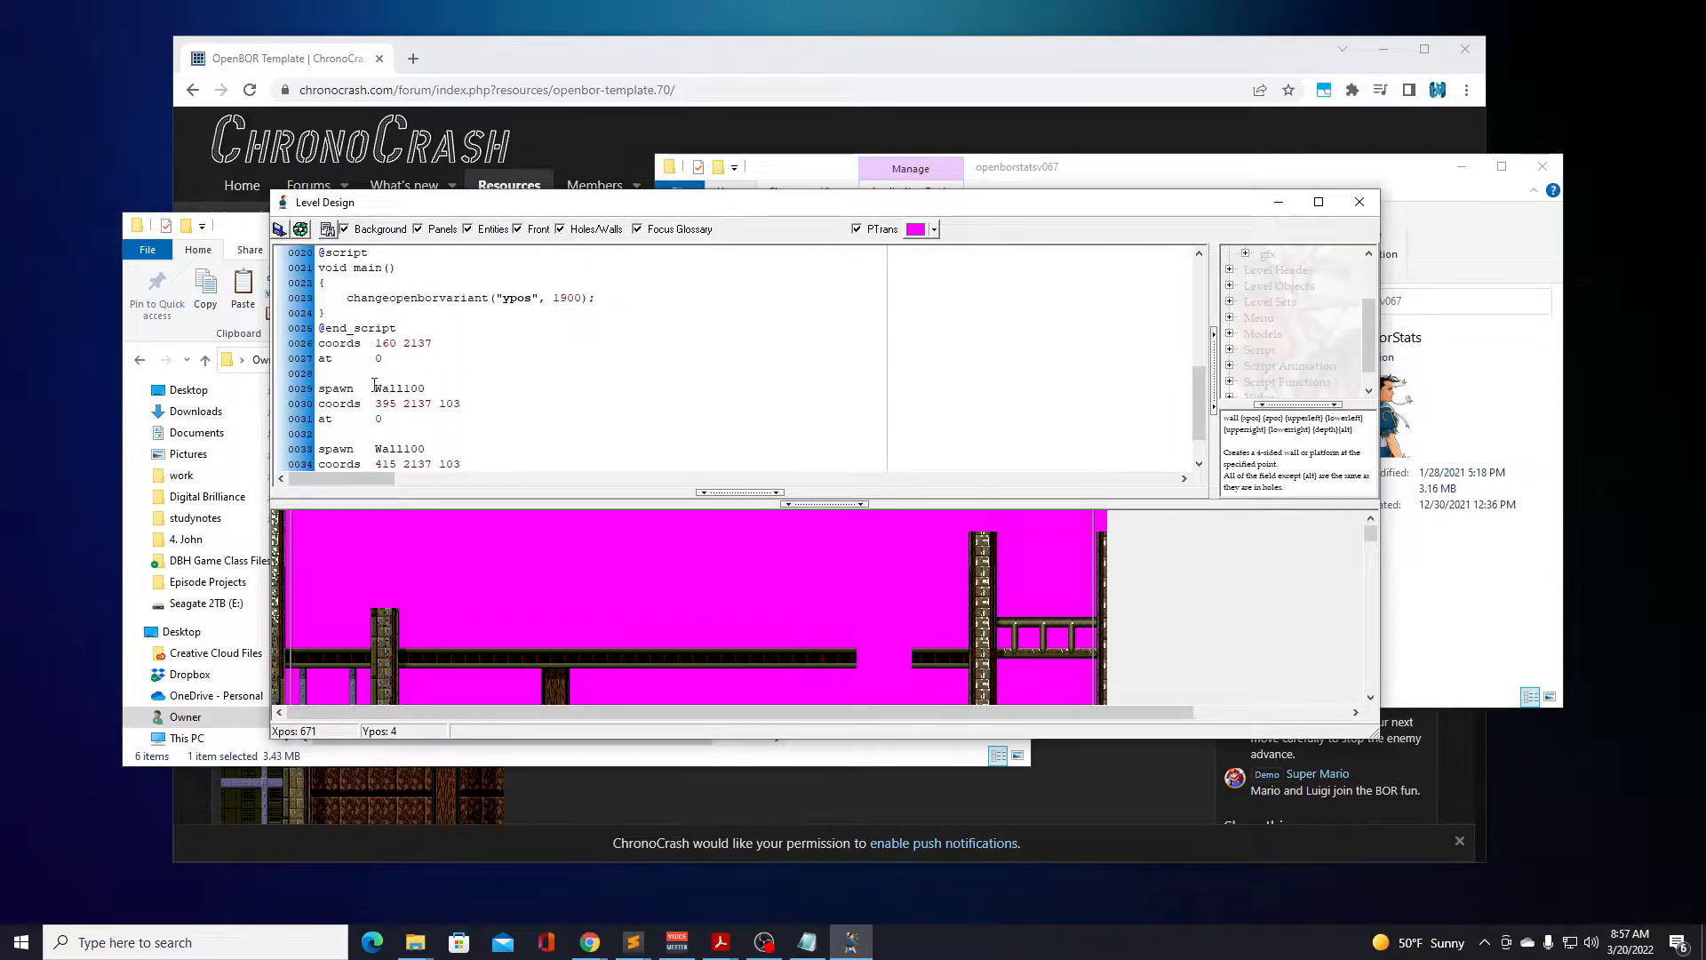
pyautogui.scroll(-1, 374, 384)
pyautogui.scroll(1, 407, 383)
pyautogui.click(1358, 202)
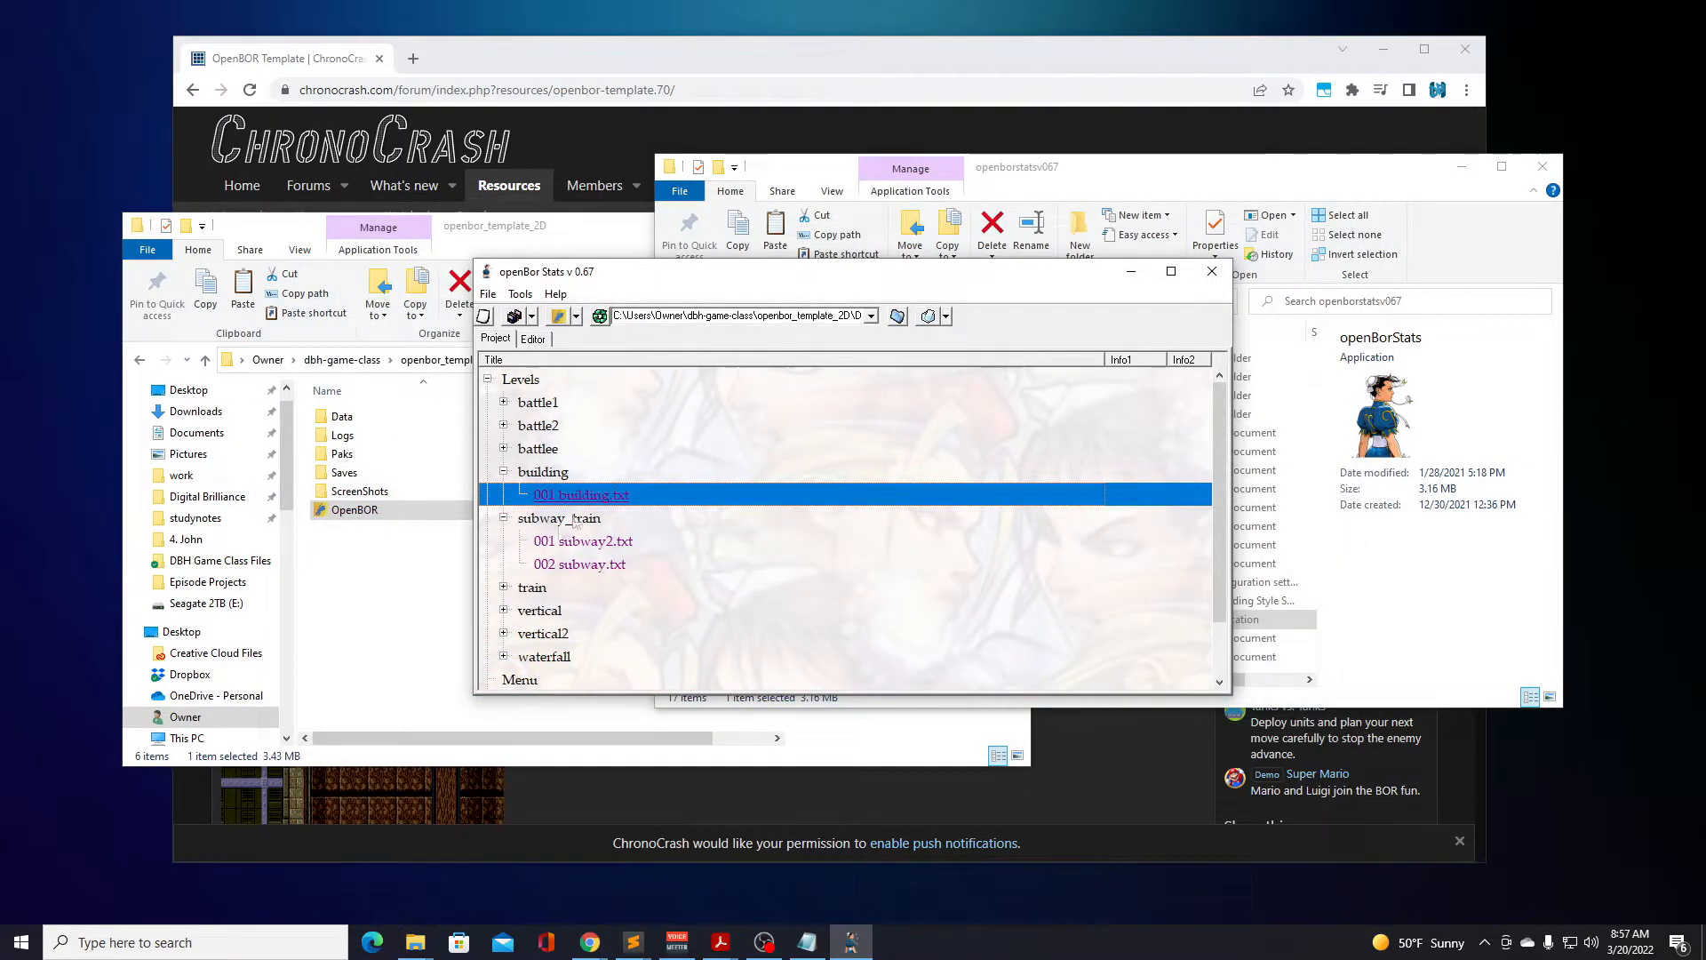
# Collapse the building and subway_train level sets and open train.txt from the train set.
pyautogui.click(503, 472)
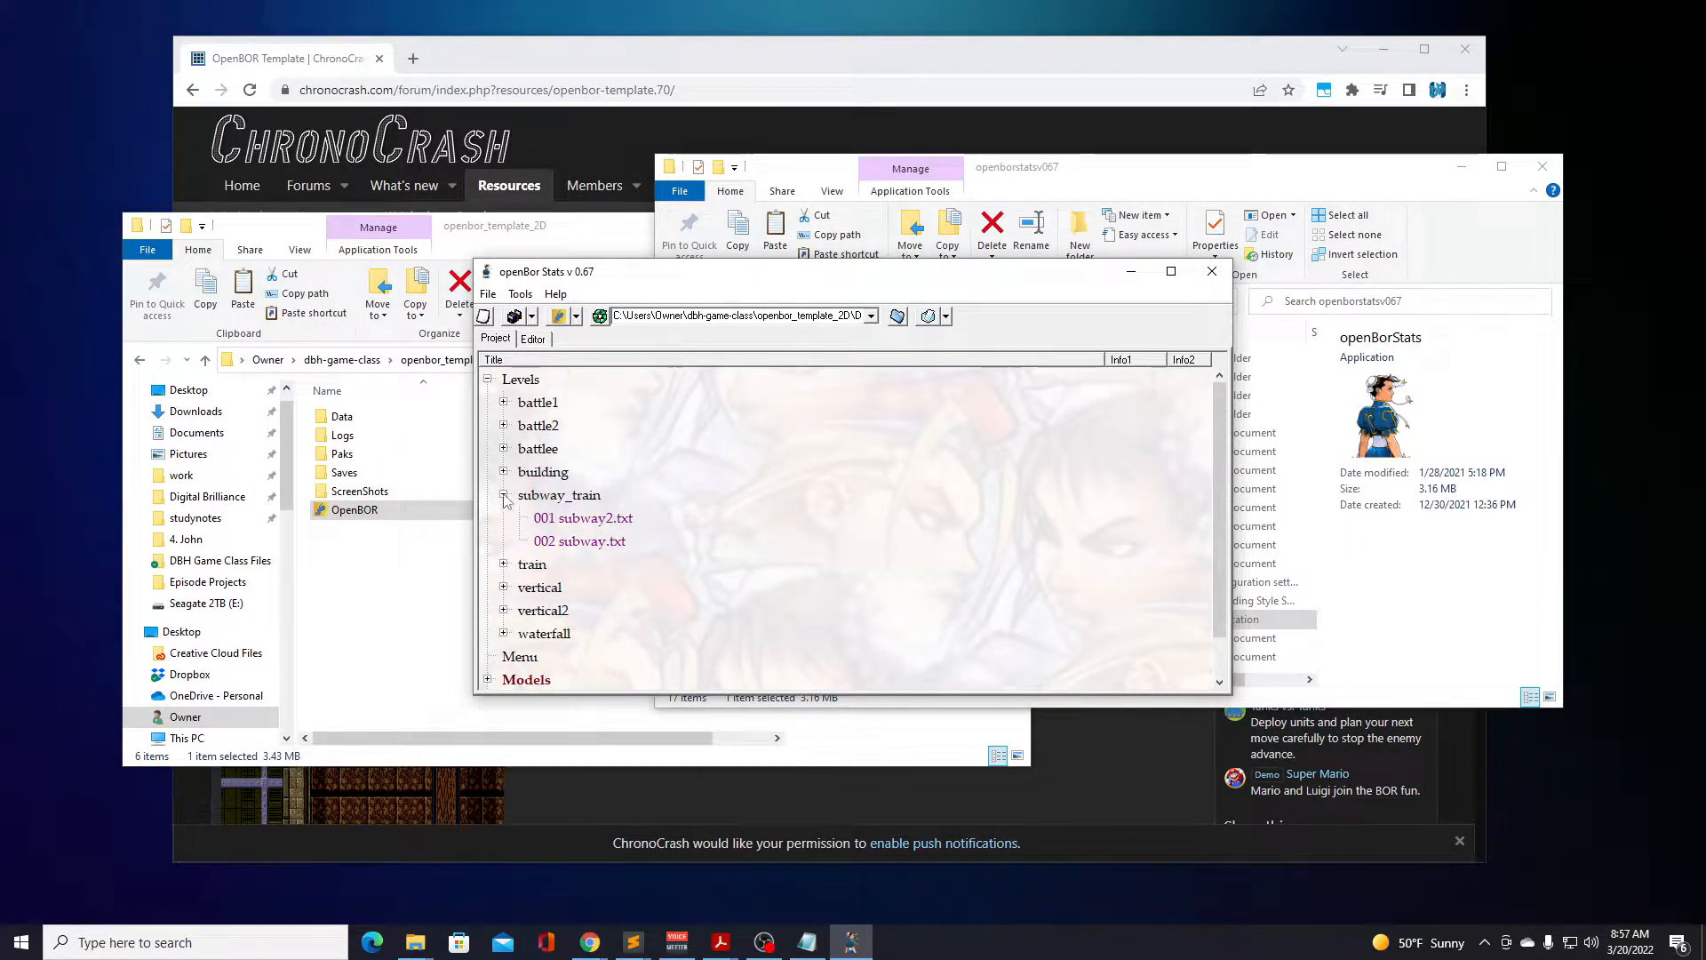
pyautogui.click(503, 495)
pyautogui.click(503, 517)
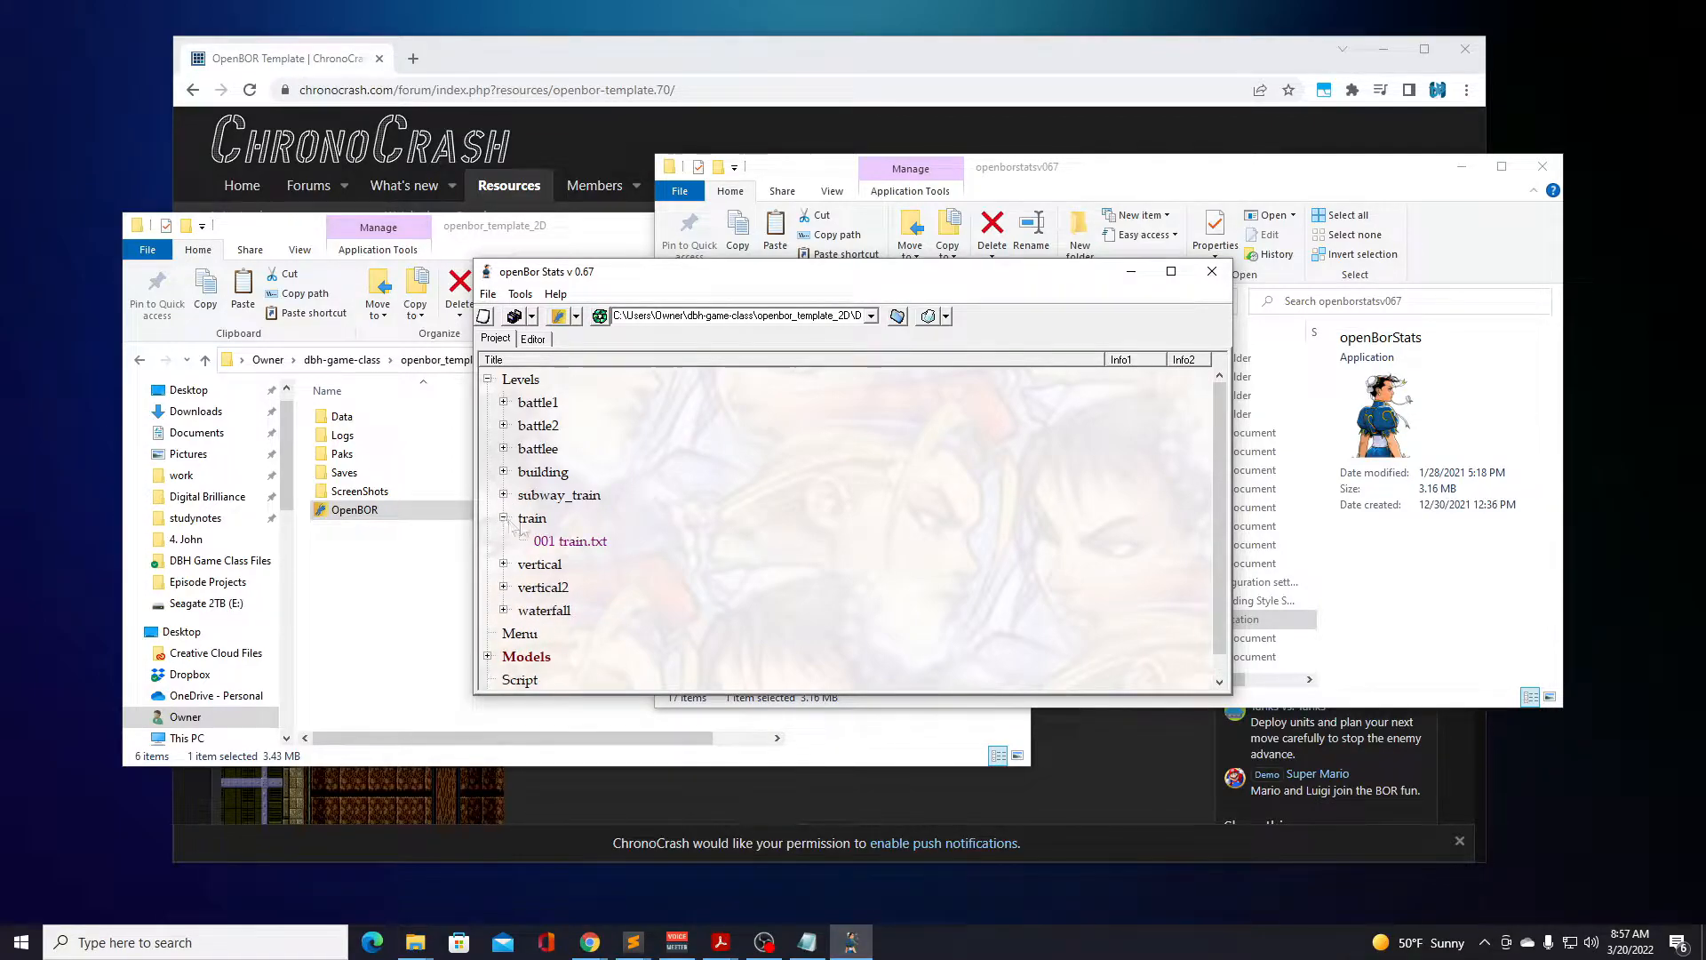
pyautogui.doubleClick(571, 542)
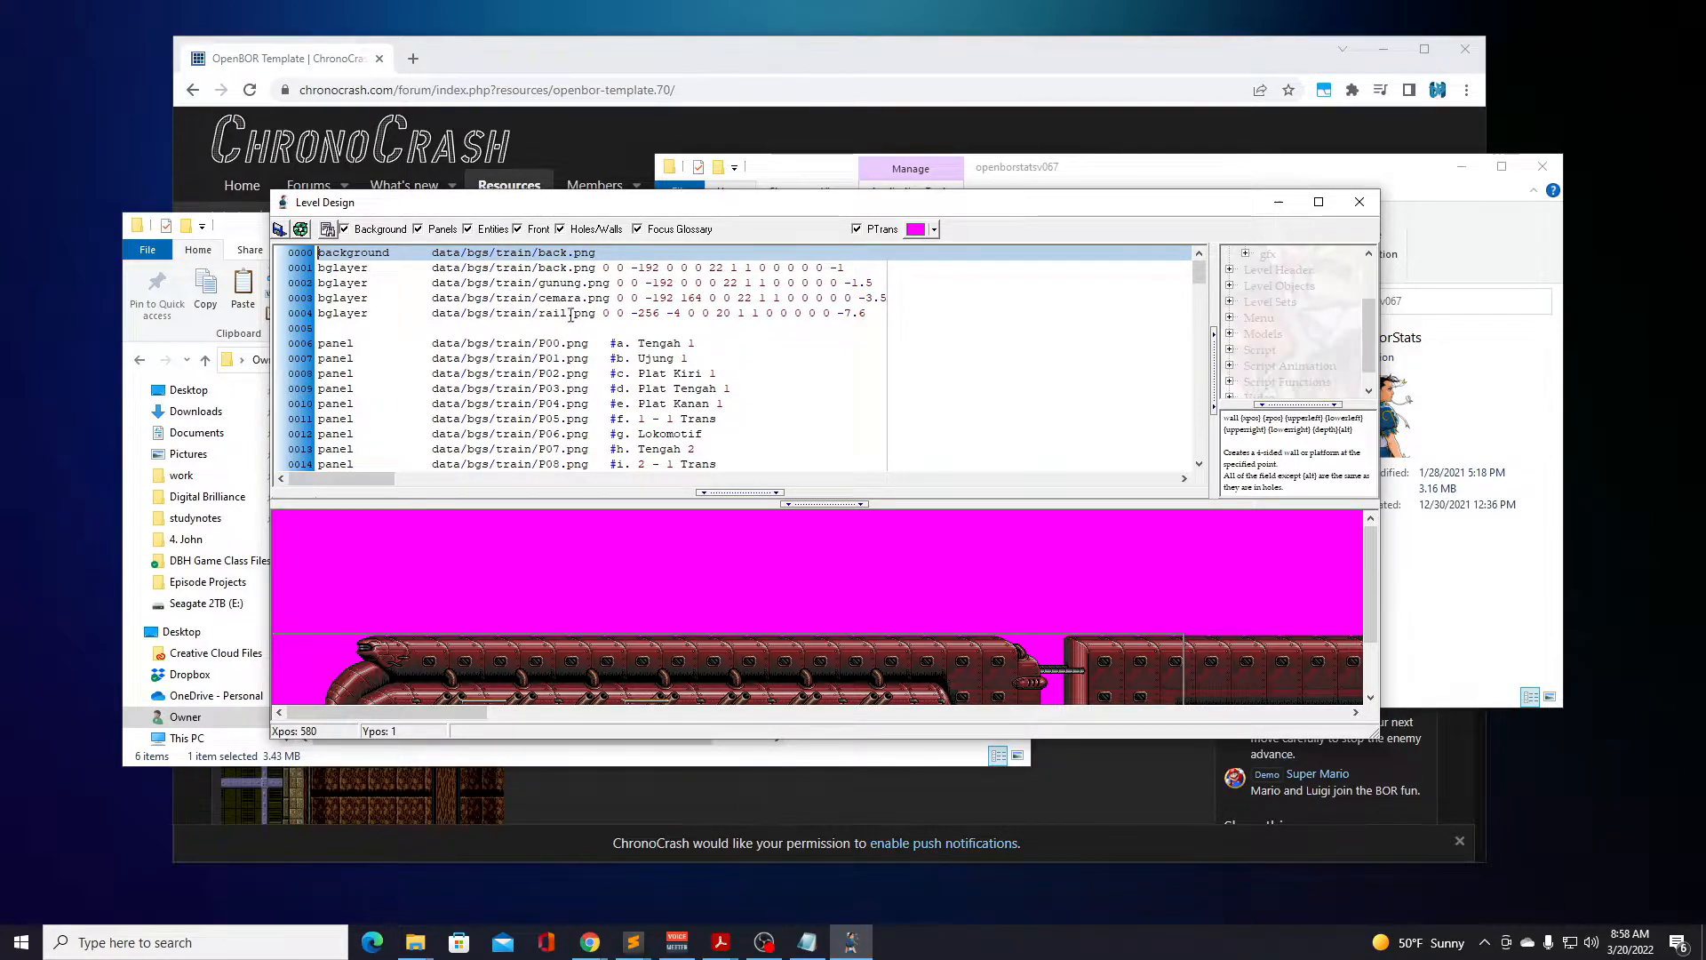
# Examine the panel list, panel order string and hole entries in the train.txt script.
pyautogui.moveTo(1197, 276); pyautogui.dragTo(1197, 285)
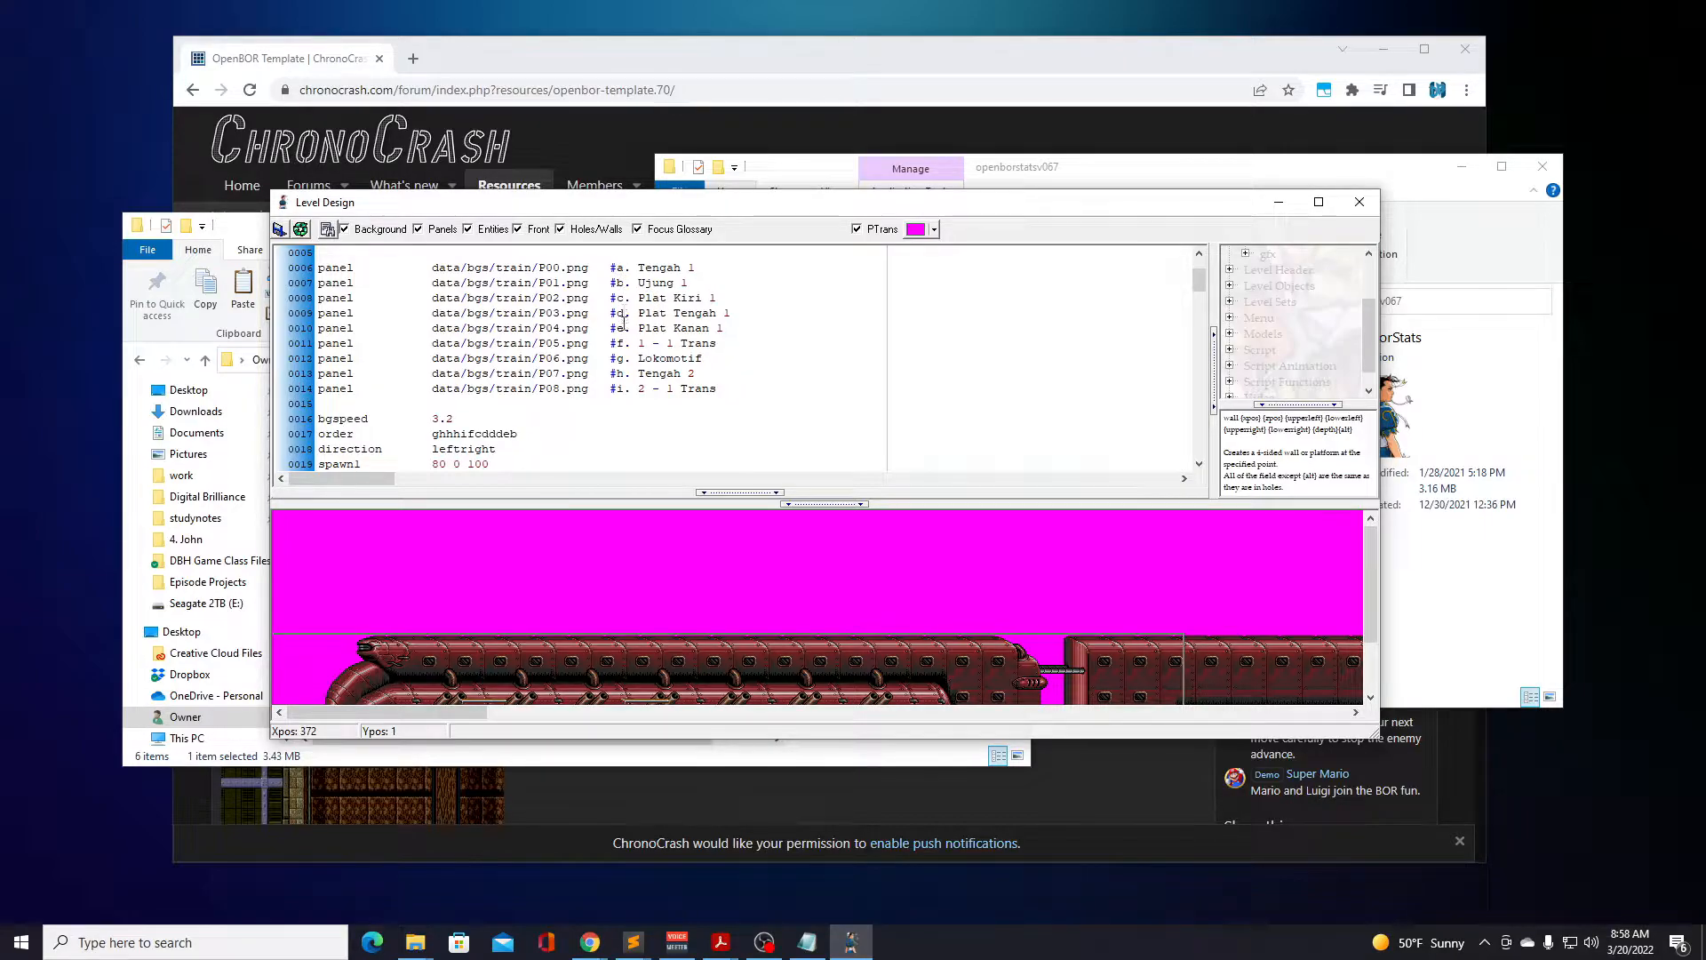
pyautogui.doubleClick(437, 437)
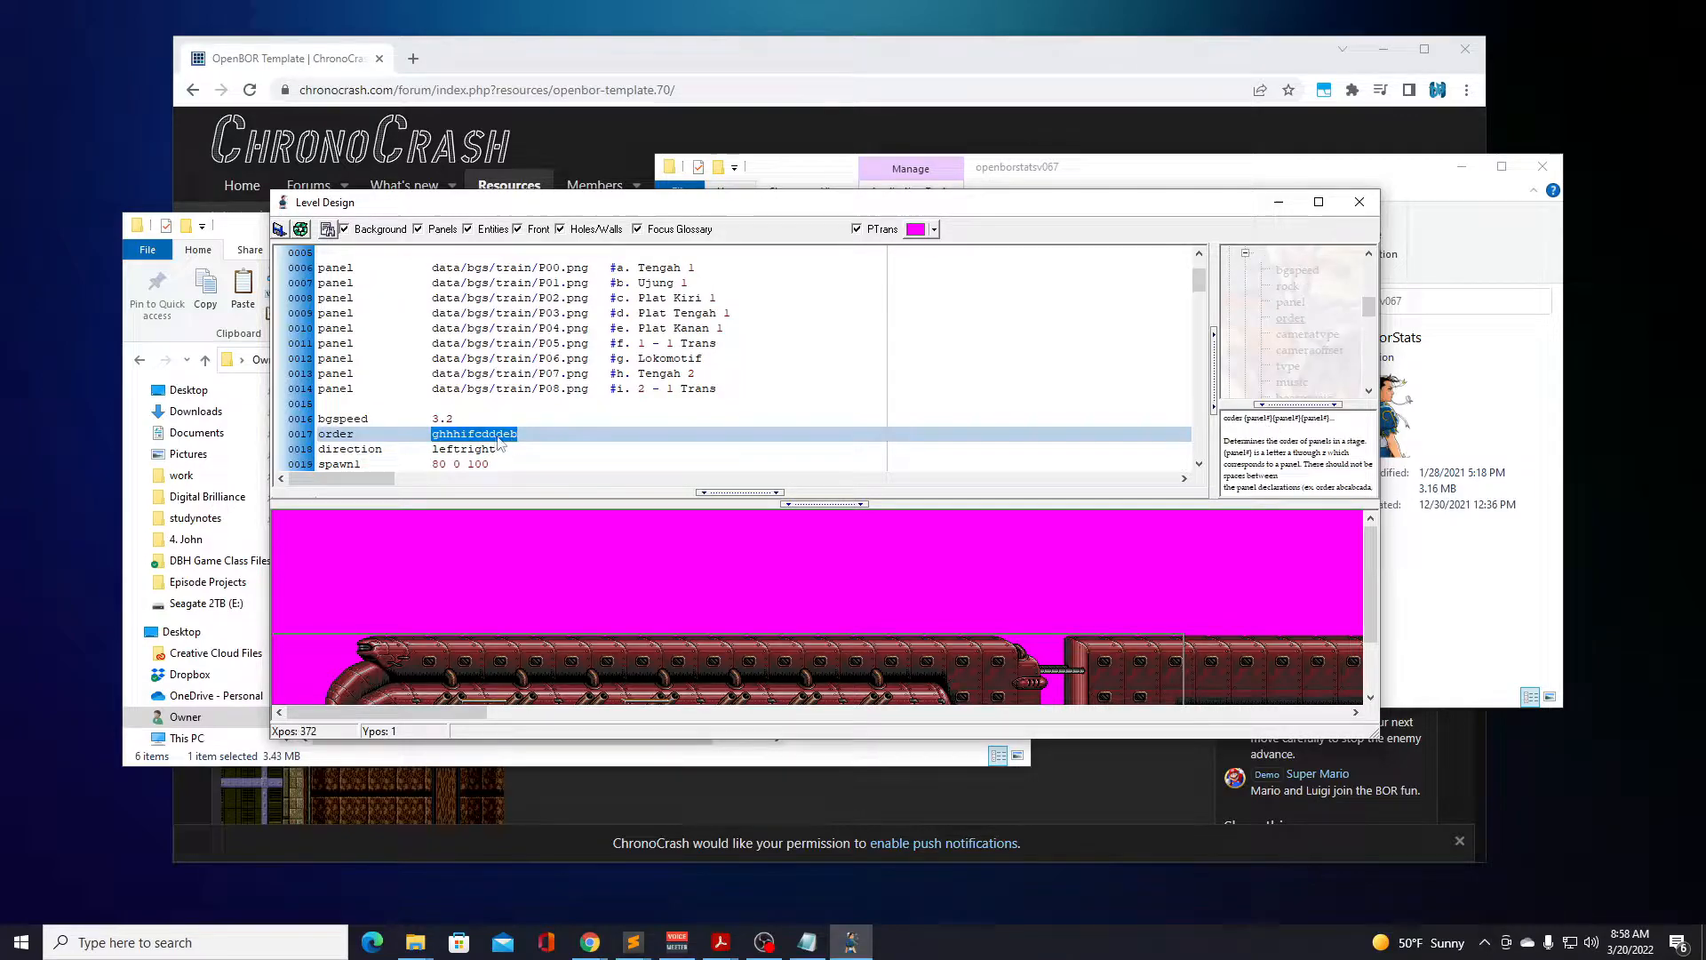
pyautogui.scroll(-3, 510, 409)
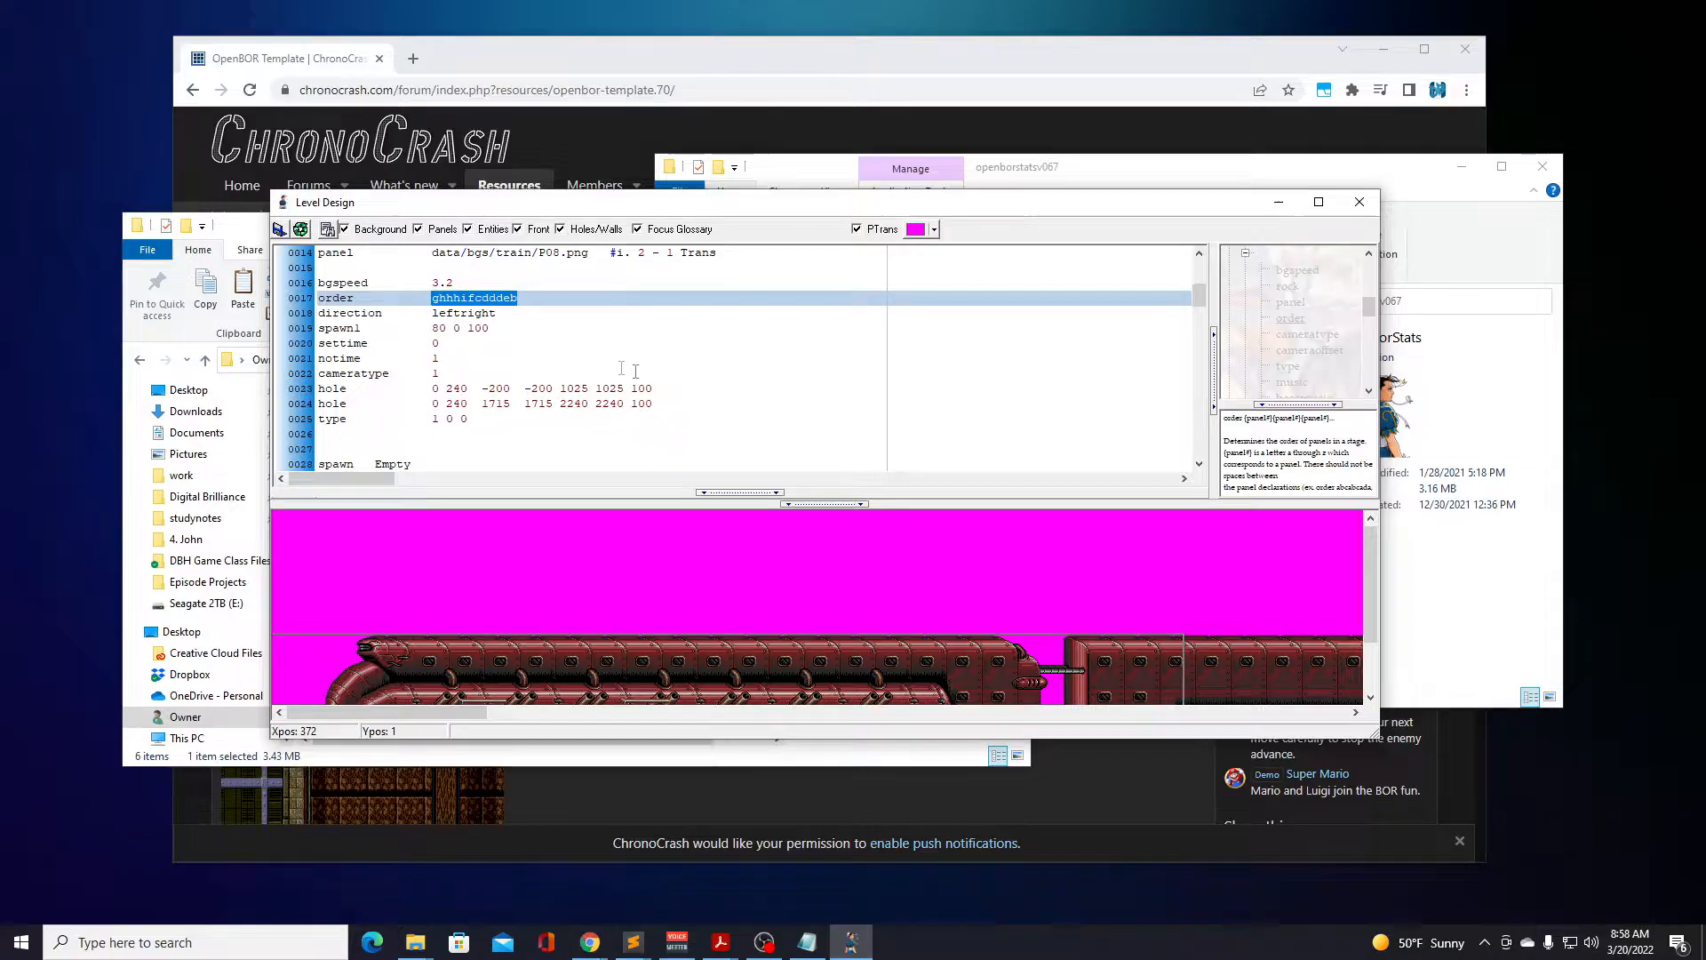
# Examine the TrPlat, TRoda and Plat320 spawn entries and their coordinates in train.txt, closing Level Design when done.
pyautogui.scroll(-4, 599, 364)
pyautogui.scroll(-2, 600, 364)
pyautogui.scroll(-5, 600, 364)
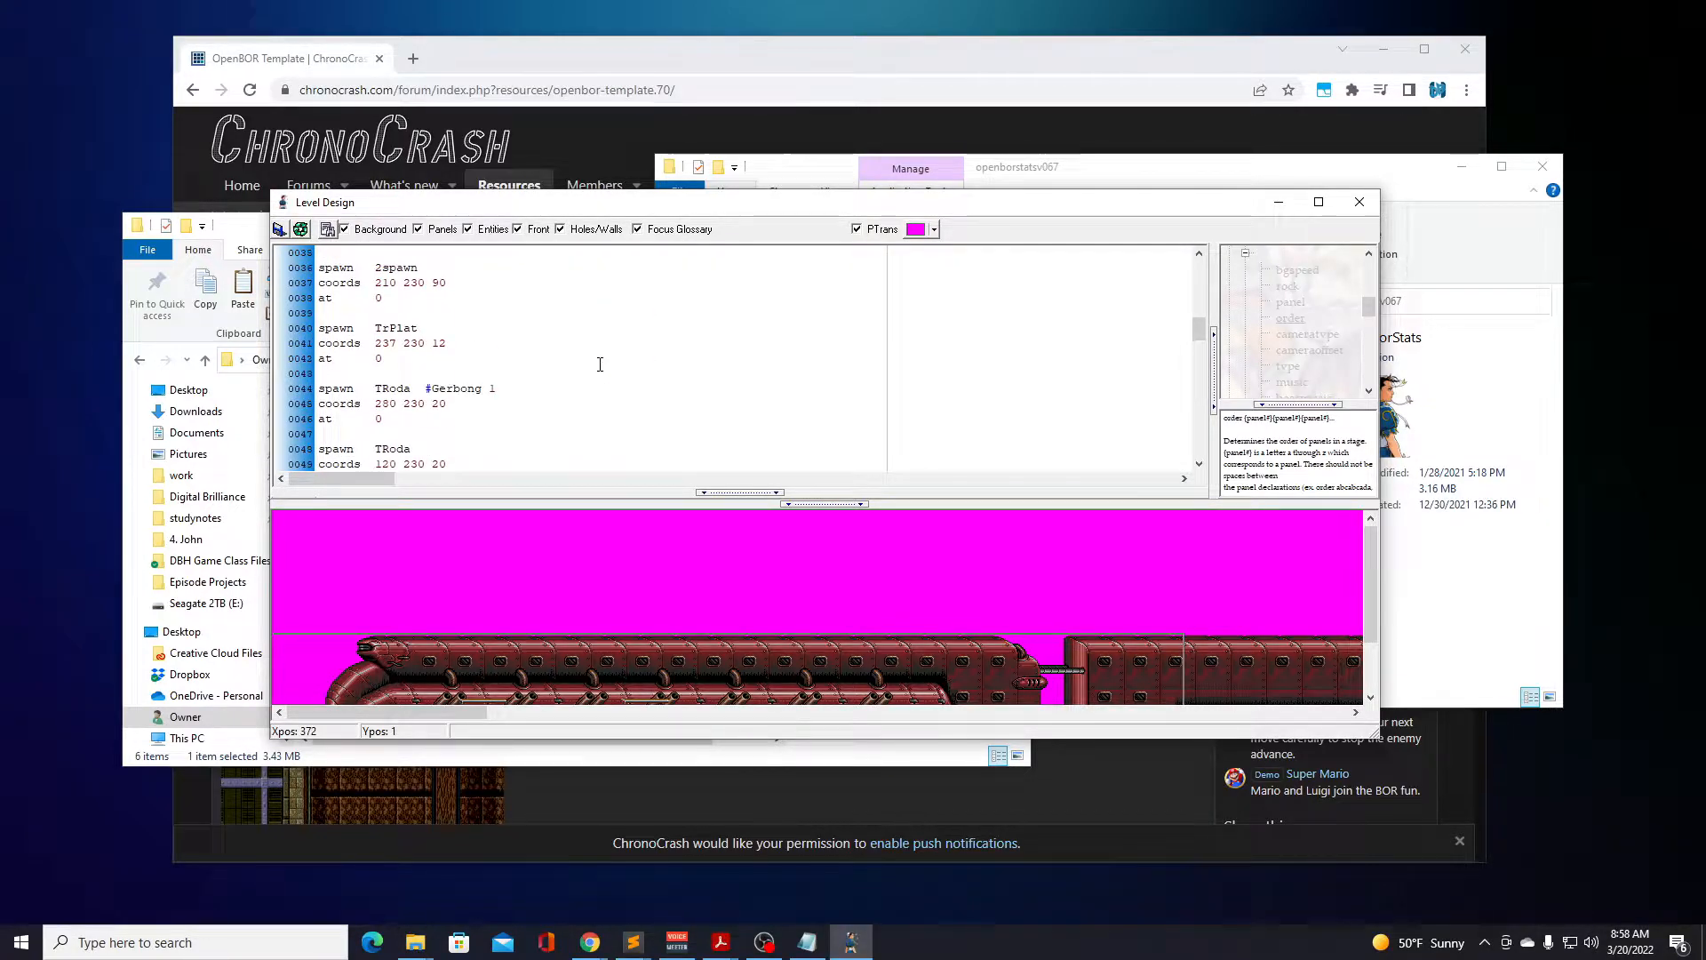
pyautogui.scroll(-4, 600, 365)
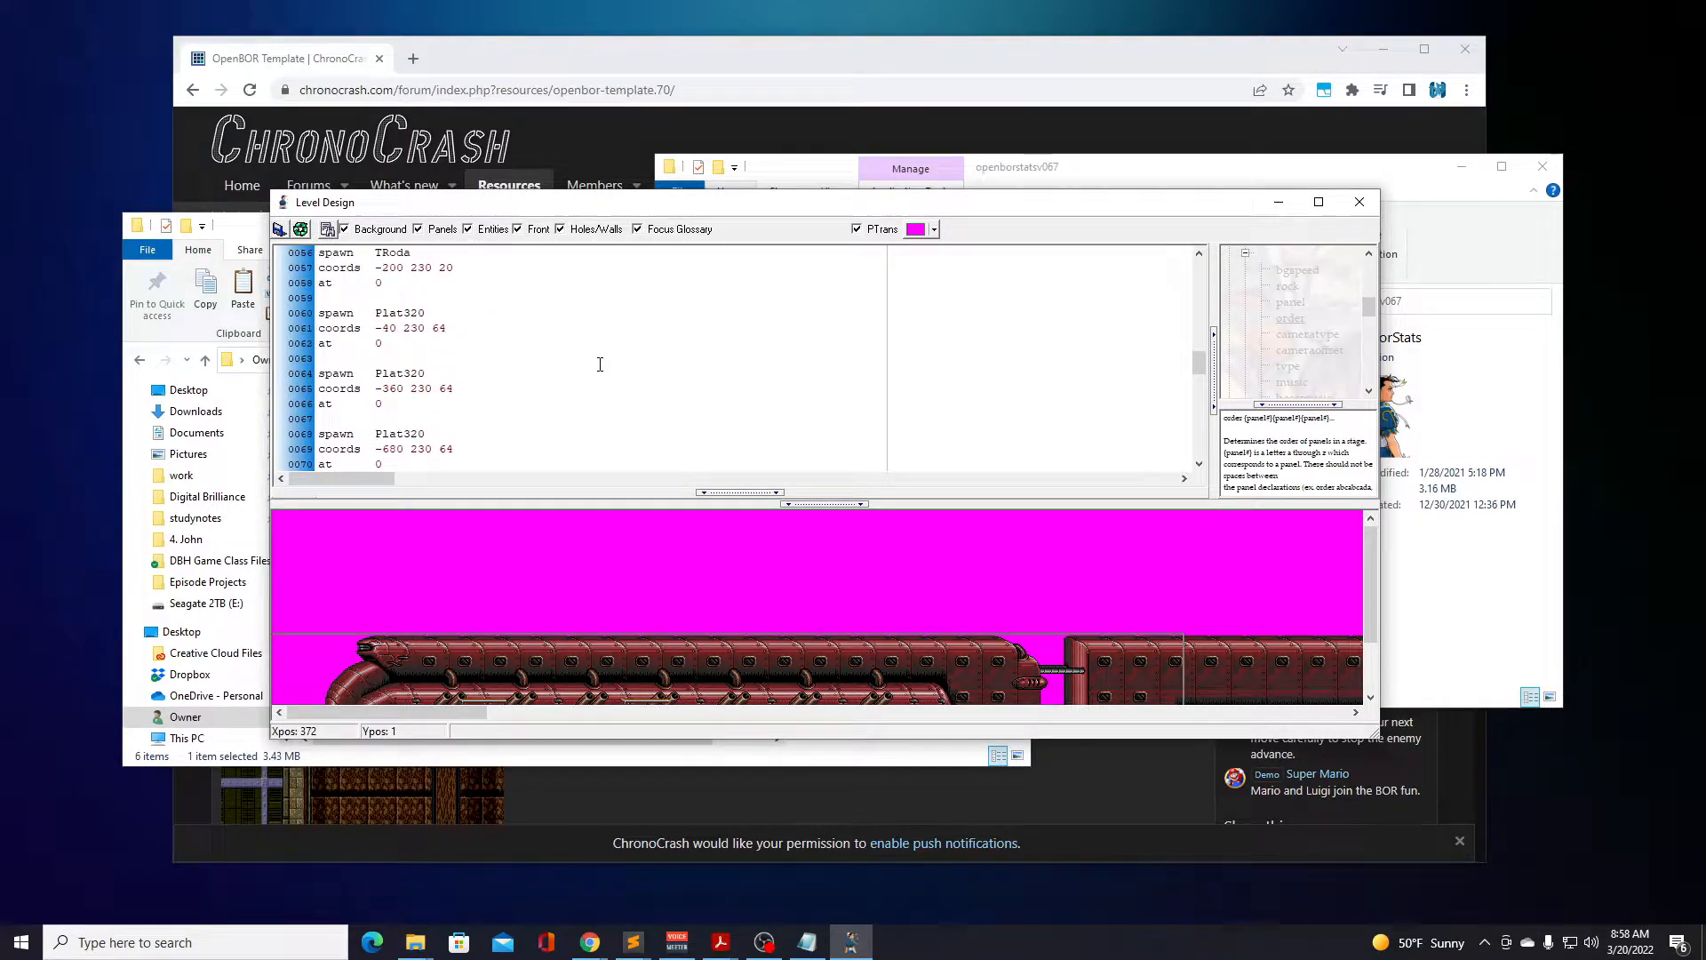
pyautogui.scroll(-13, 417, 424)
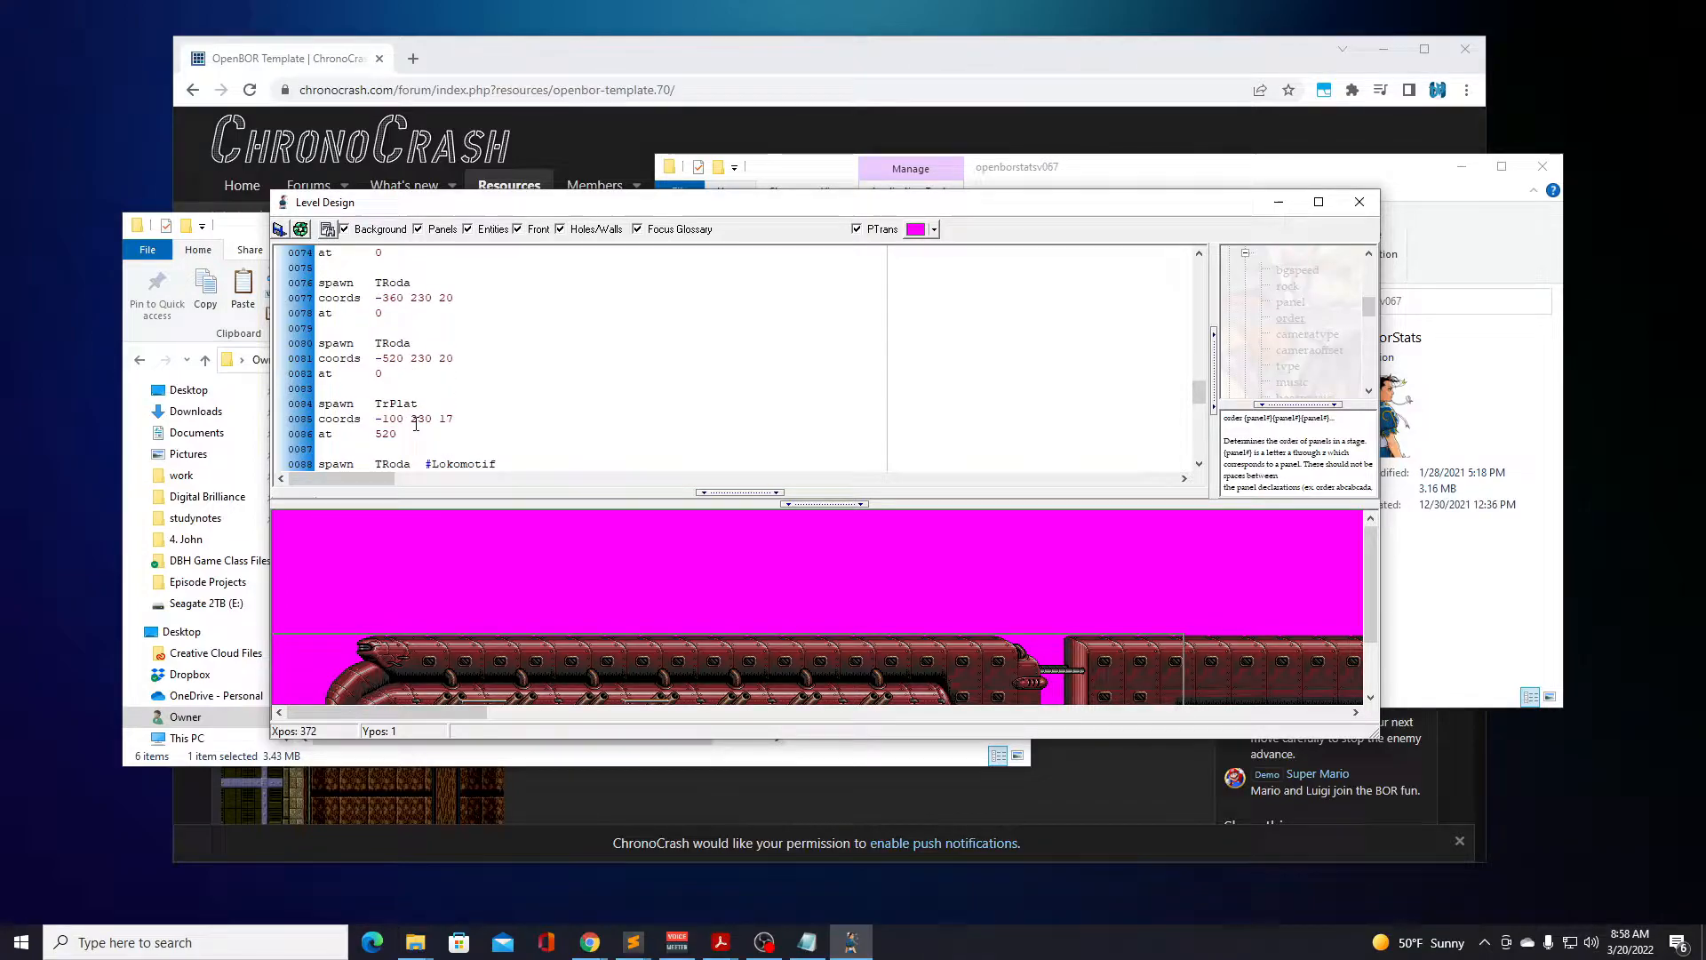
pyautogui.scroll(-3, 425, 427)
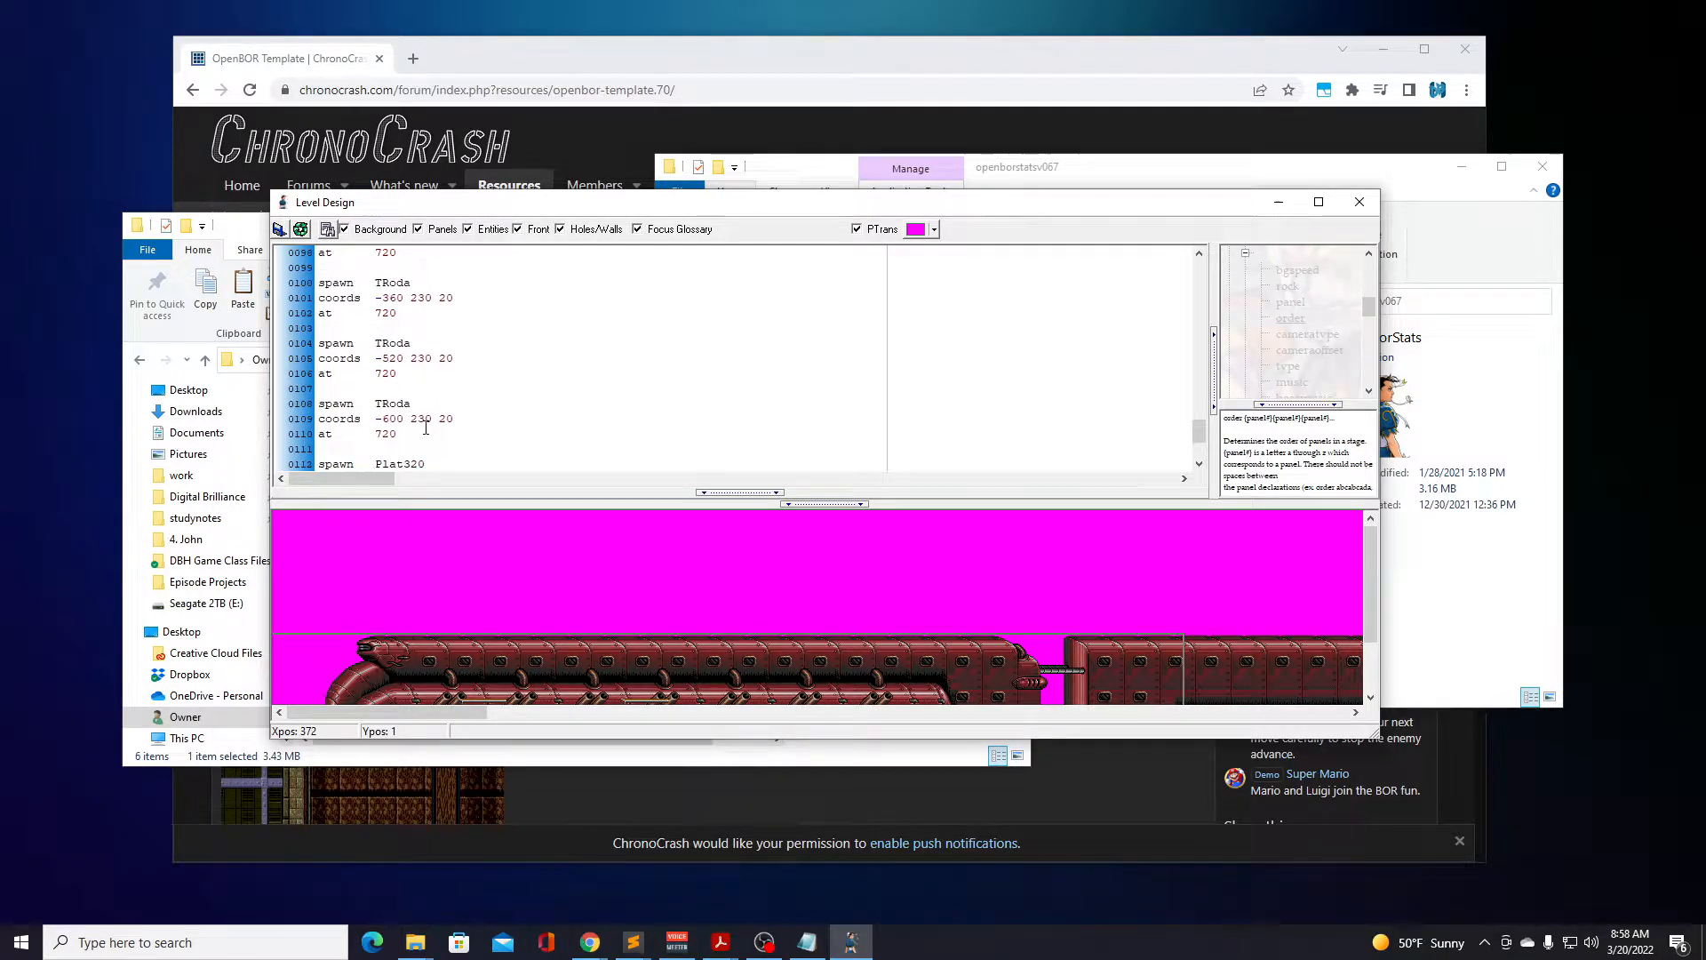
pyautogui.scroll(3, 426, 427)
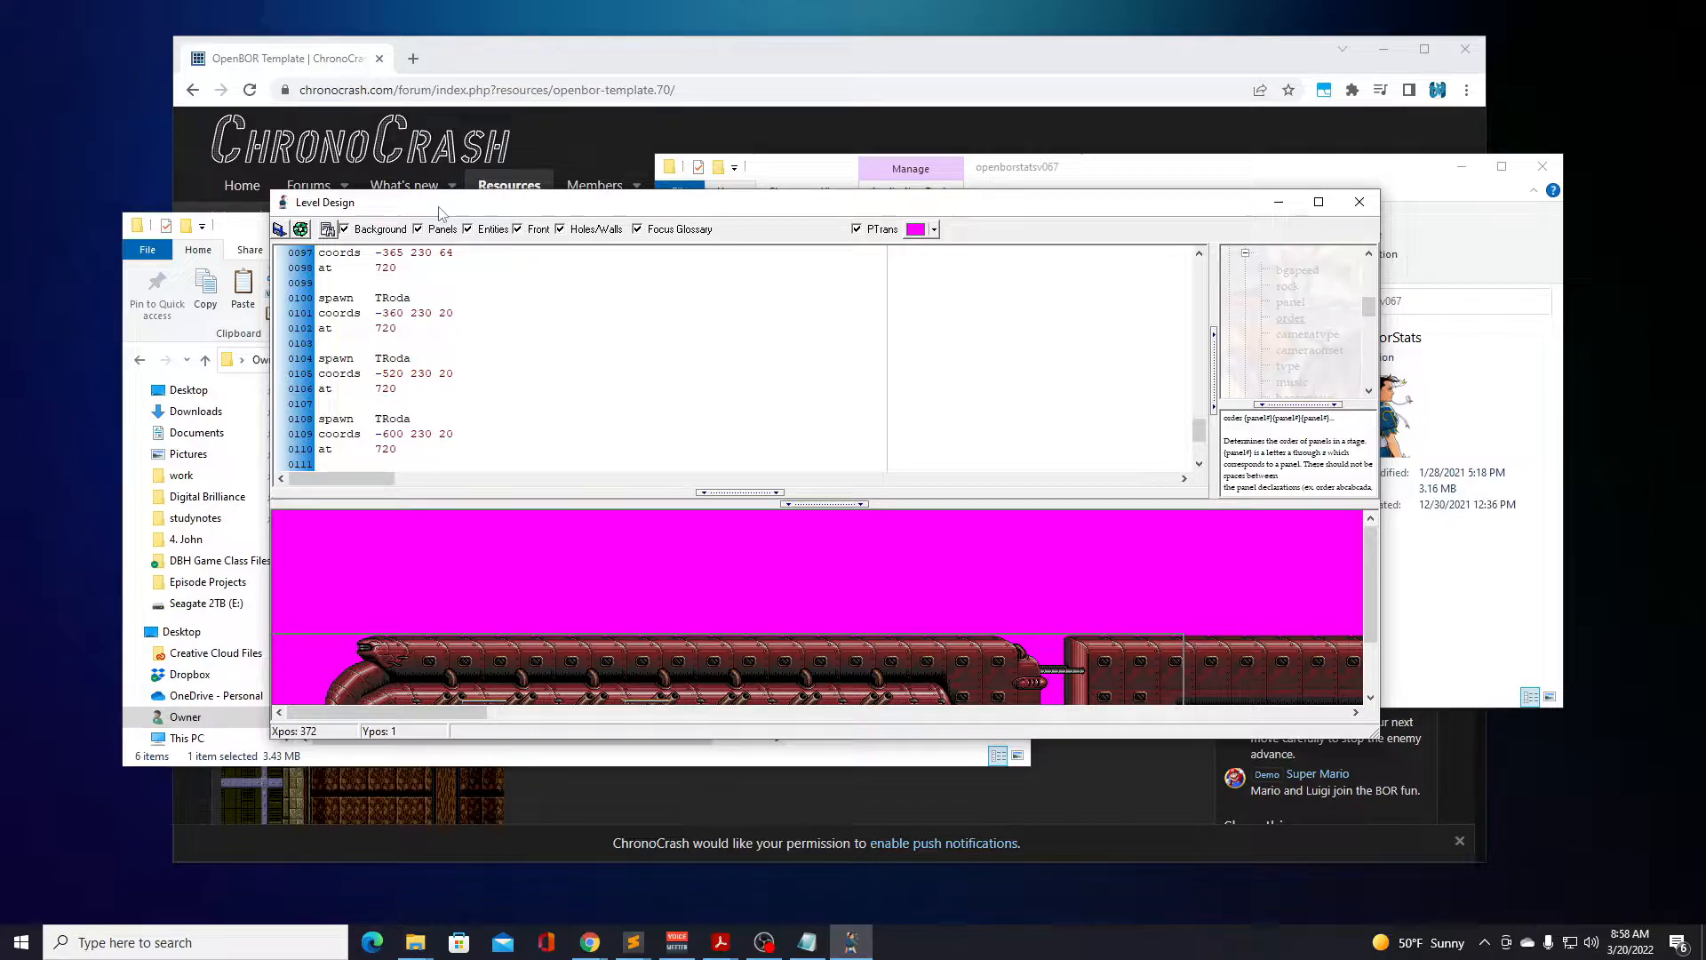
pyautogui.click(1367, 204)
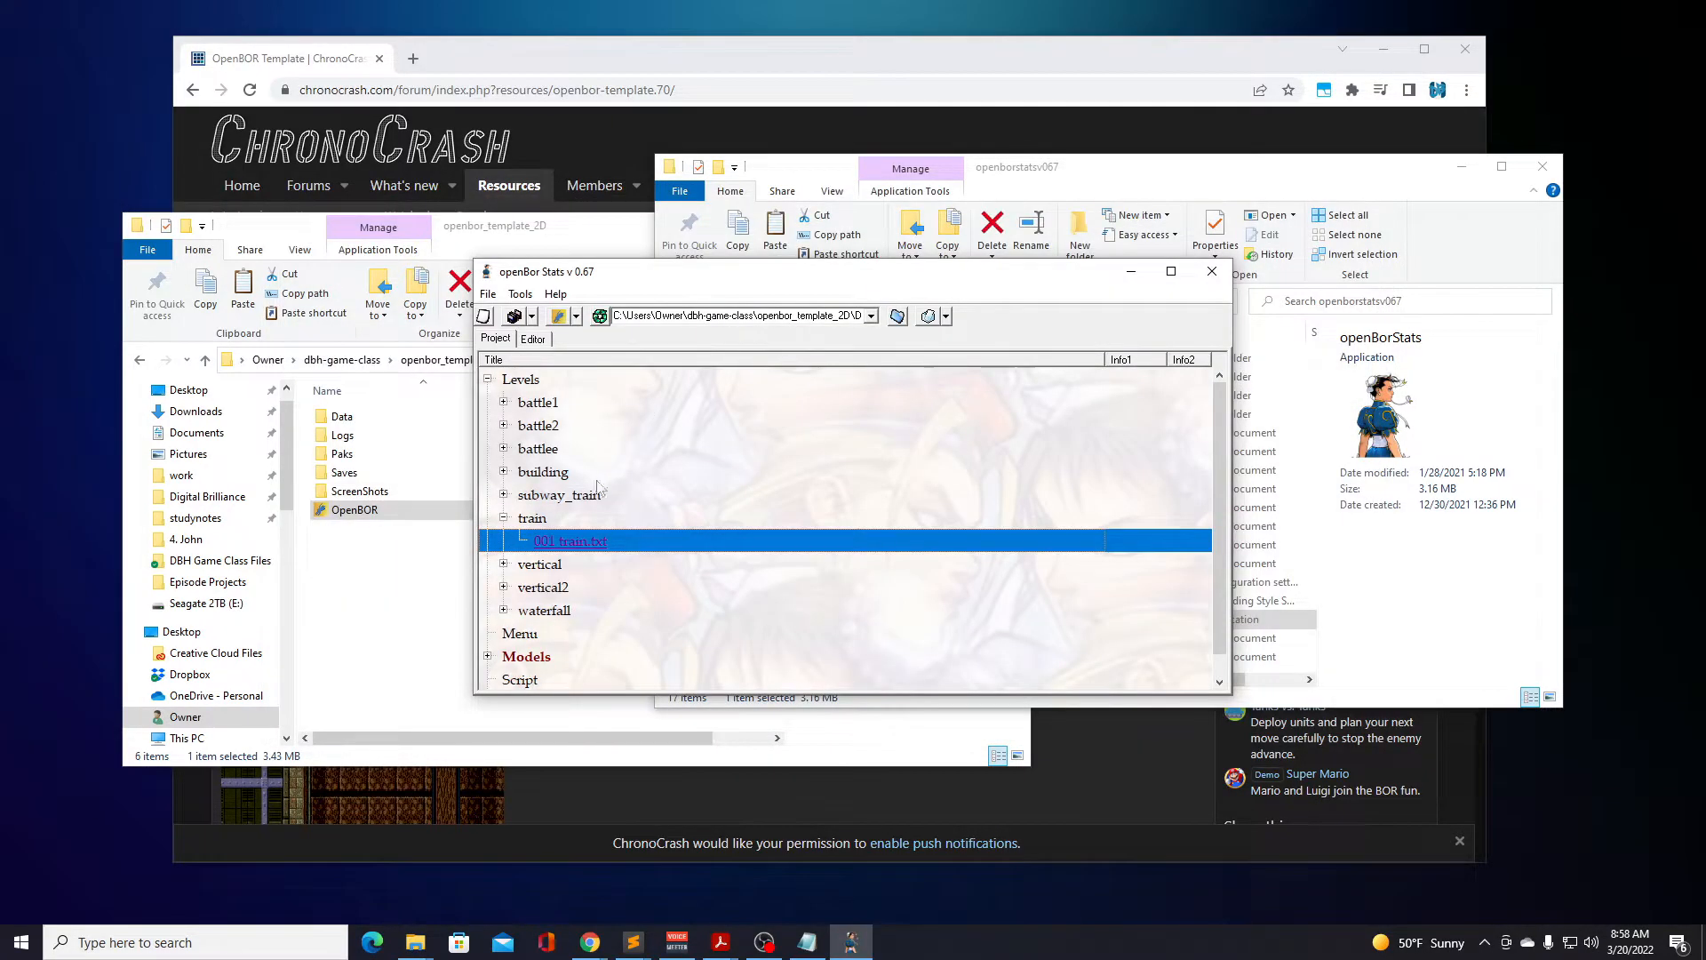
# Open skyscrap.txt from the vertical level set and review its header and SPlat platform spawns, closing Level Design when done.
pyautogui.click(503, 565)
pyautogui.doubleClick(580, 588)
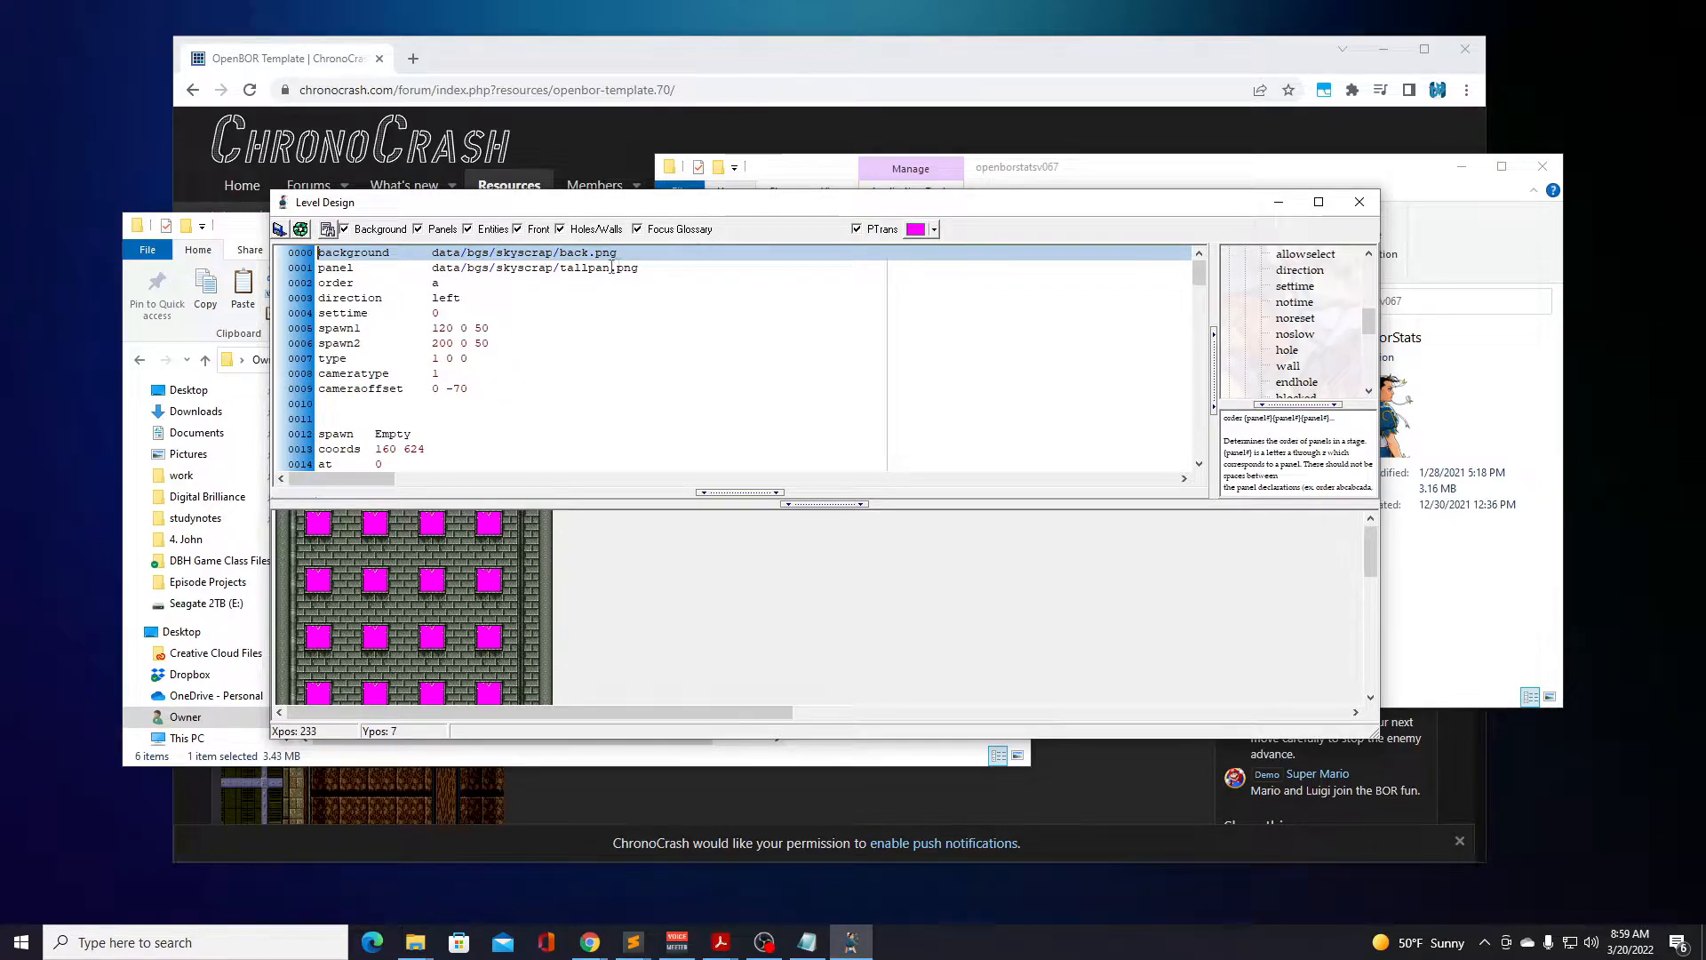
pyautogui.scroll(-4, 454, 346)
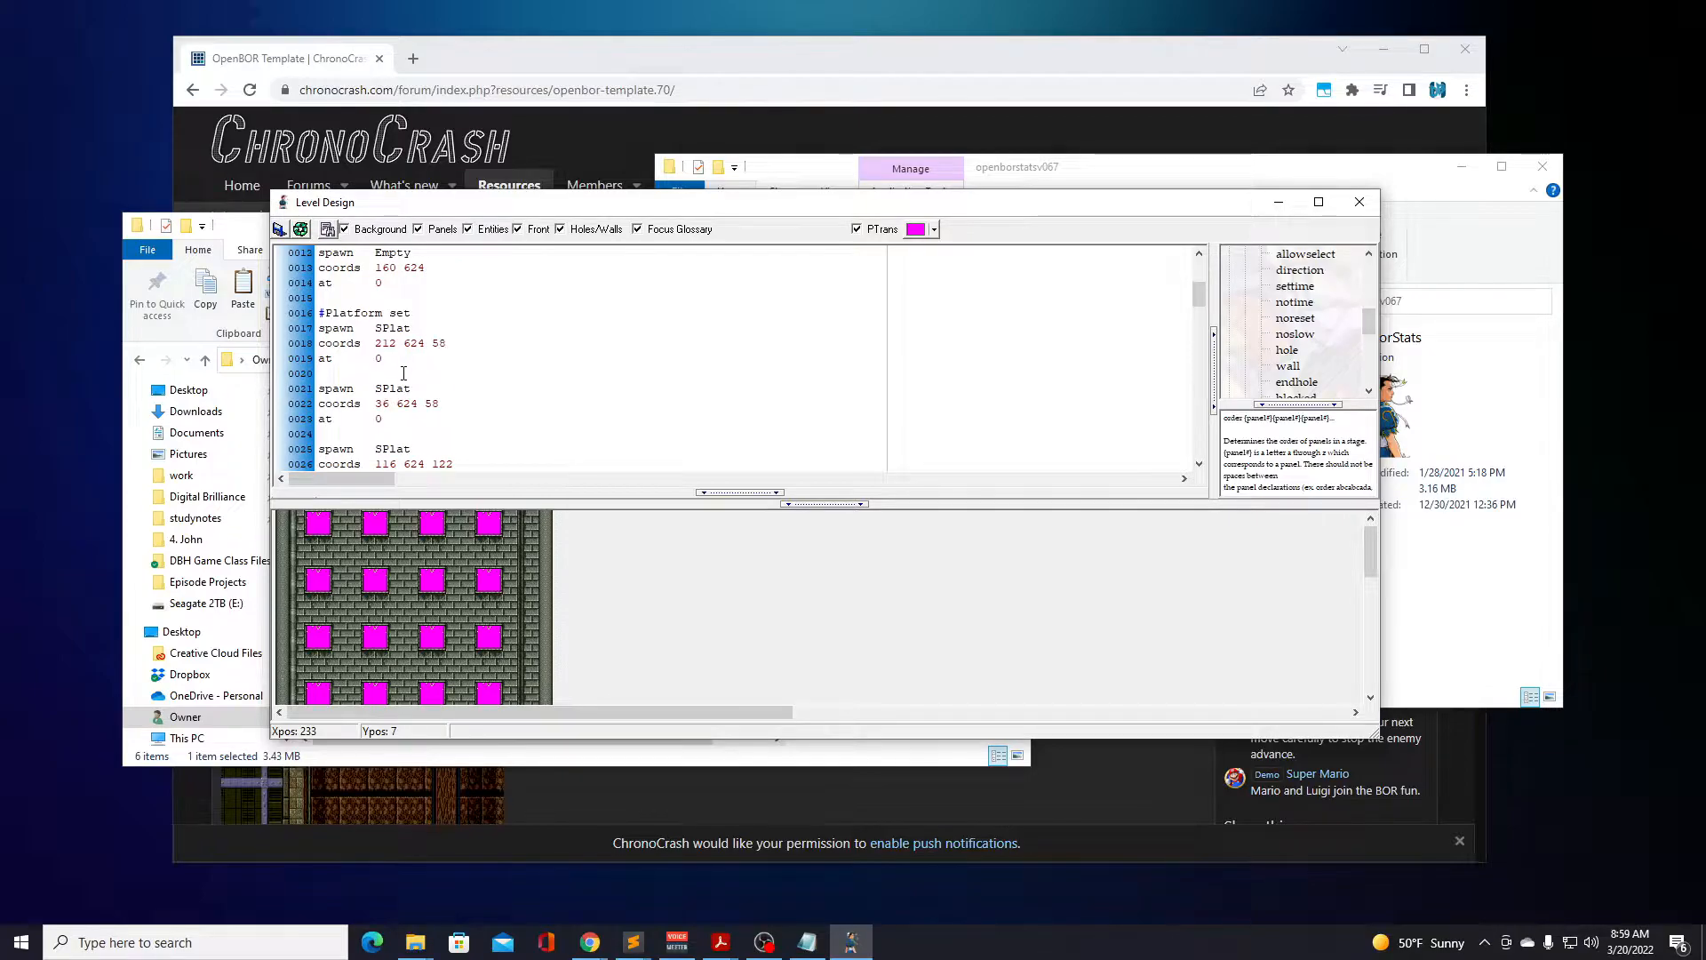
pyautogui.scroll(-9, 405, 382)
pyautogui.scroll(-13, 410, 397)
pyautogui.scroll(3, 410, 399)
pyautogui.scroll(20, 412, 399)
pyautogui.scroll(1, 412, 399)
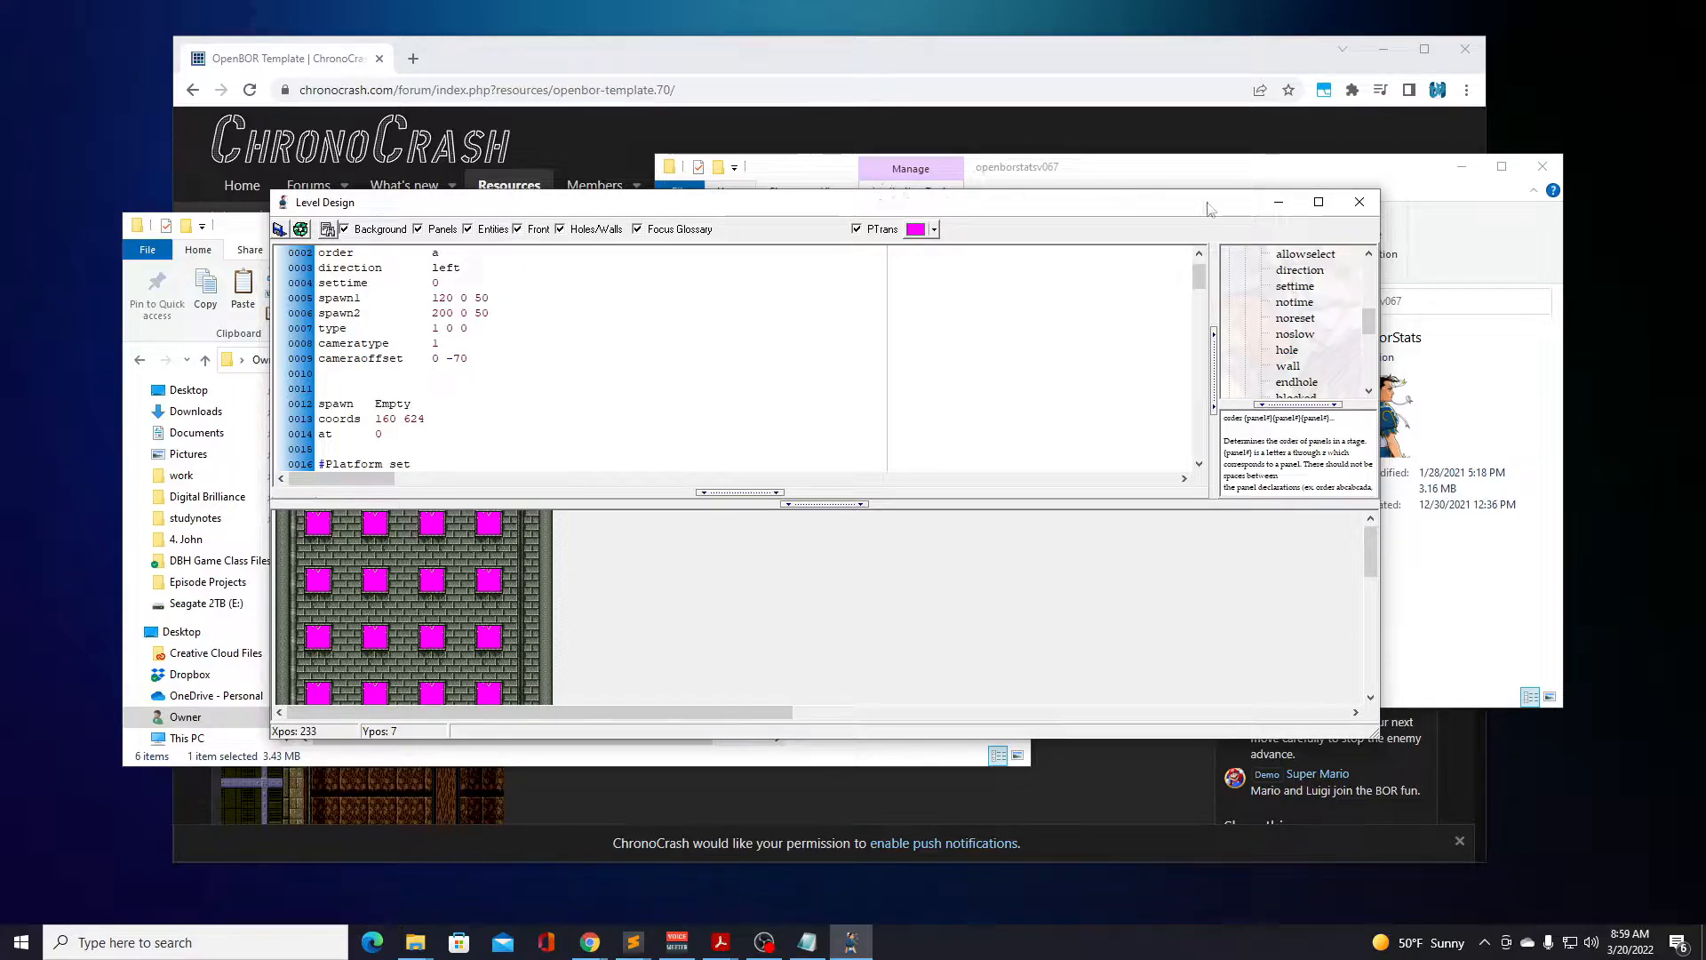
pyautogui.click(1357, 211)
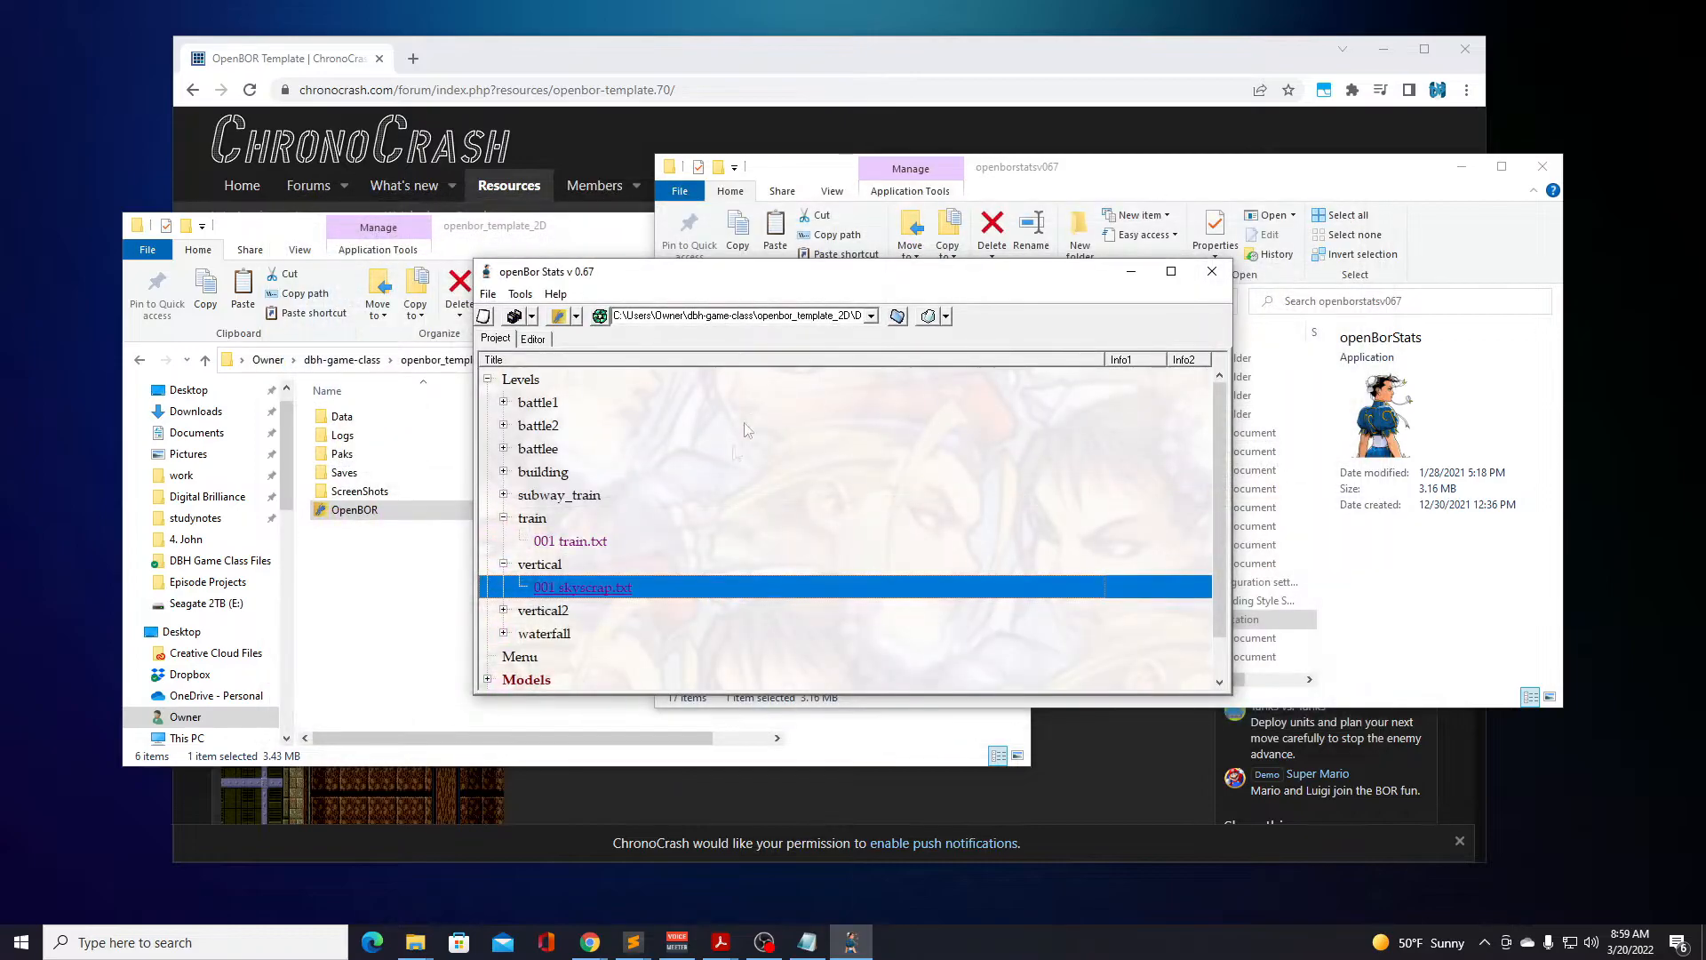
# Open watrfall.txt from the waterfall level set and examine its panels, panel order, hole and player spawn entries.
pyautogui.click(504, 633)
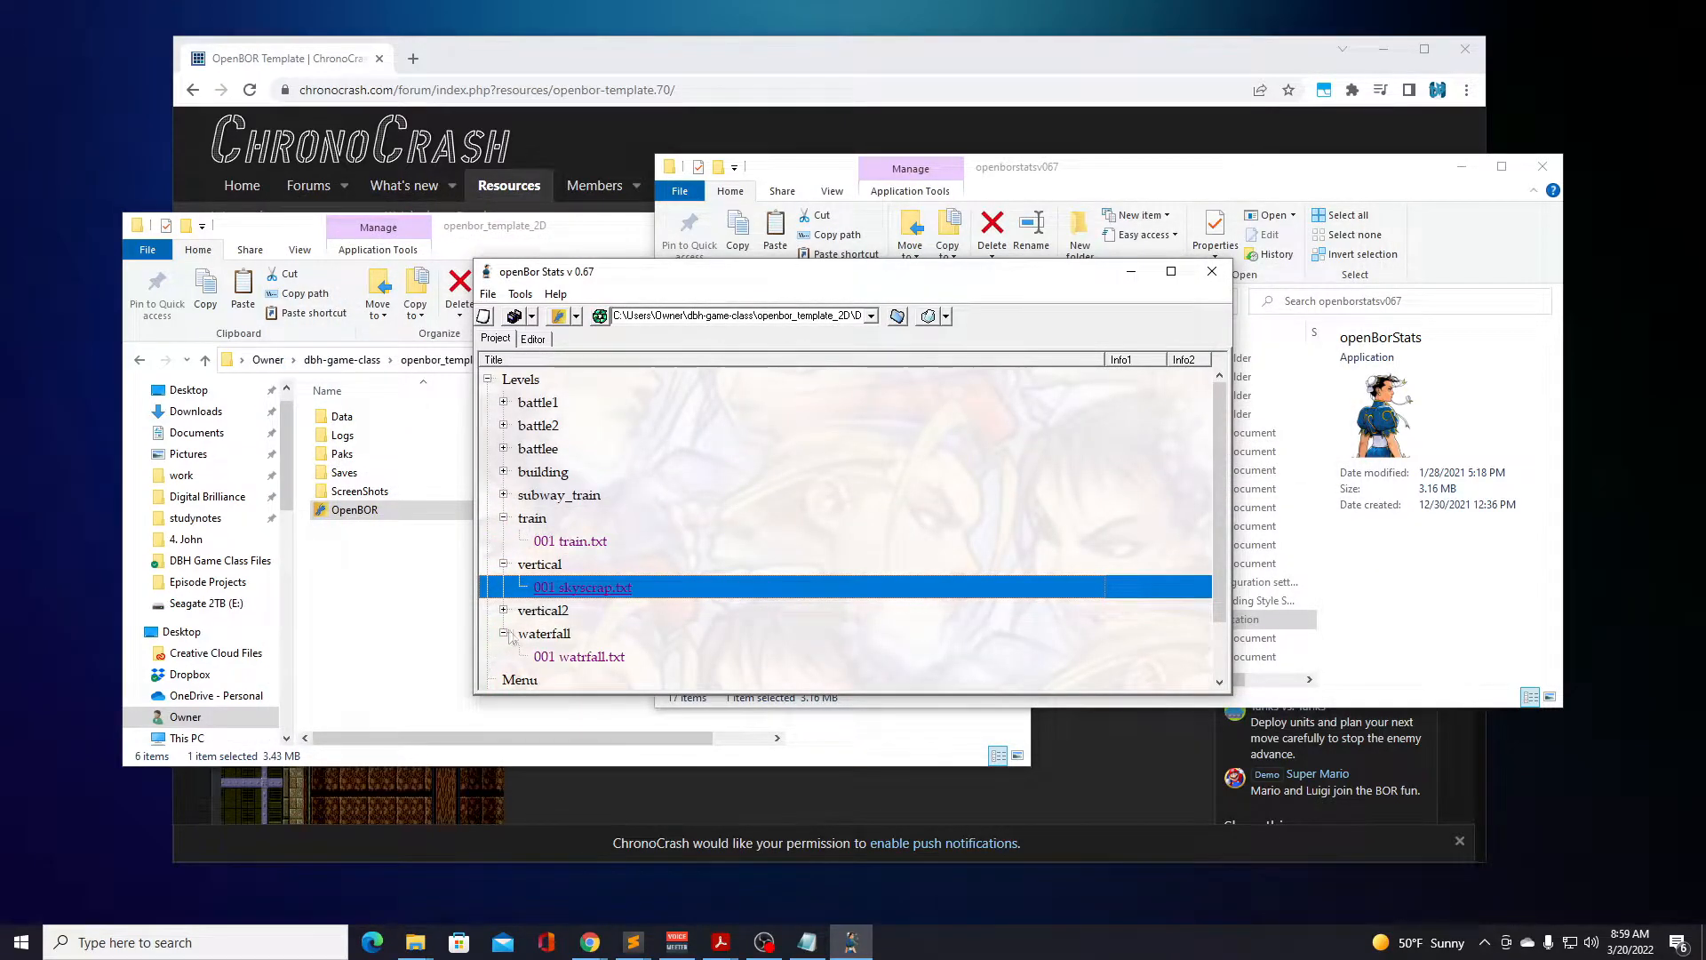
pyautogui.doubleClick(576, 657)
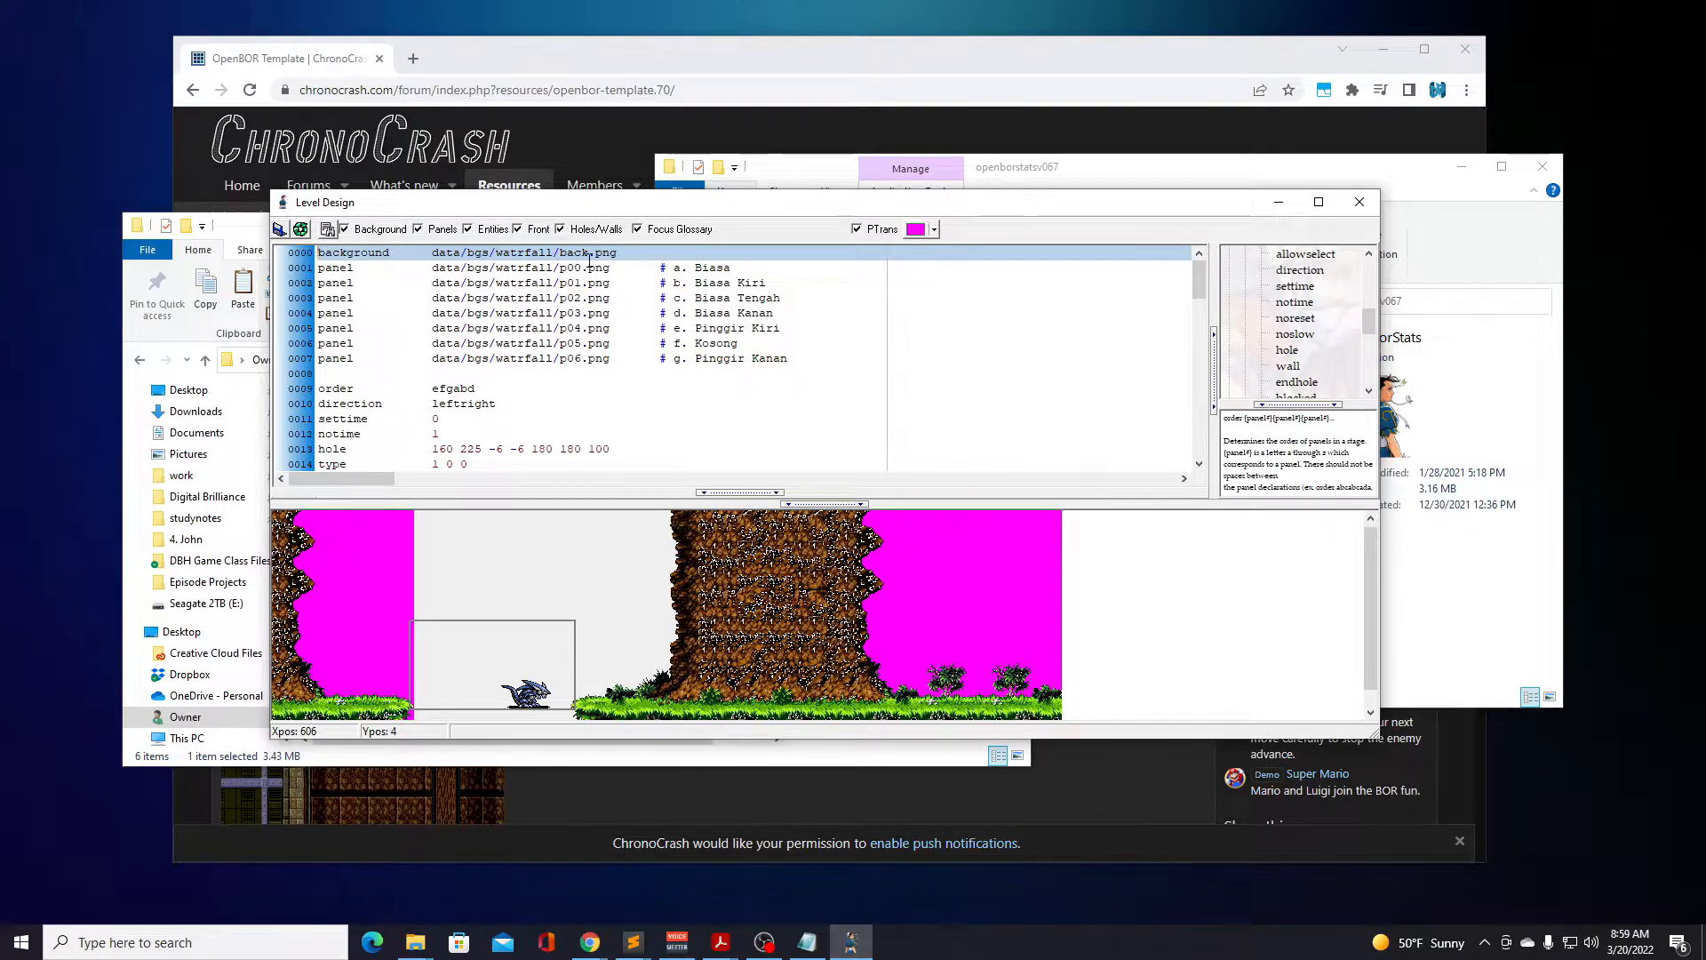
pyautogui.scroll(-2, 601, 364)
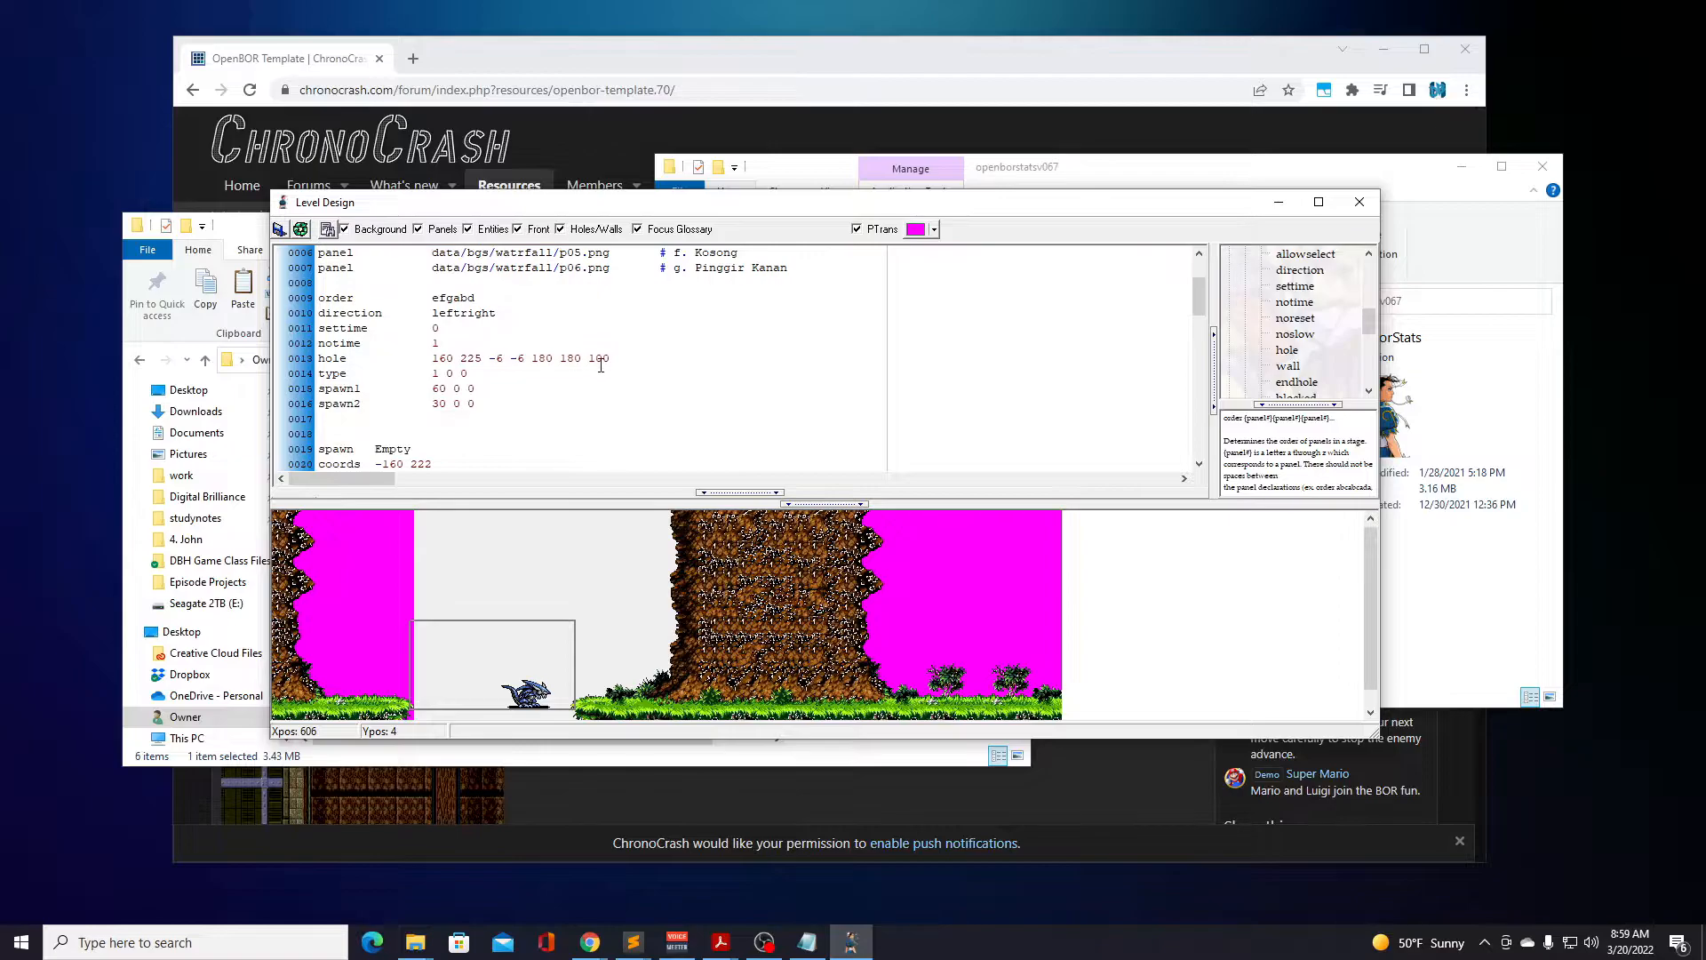
pyautogui.scroll(-3, 601, 364)
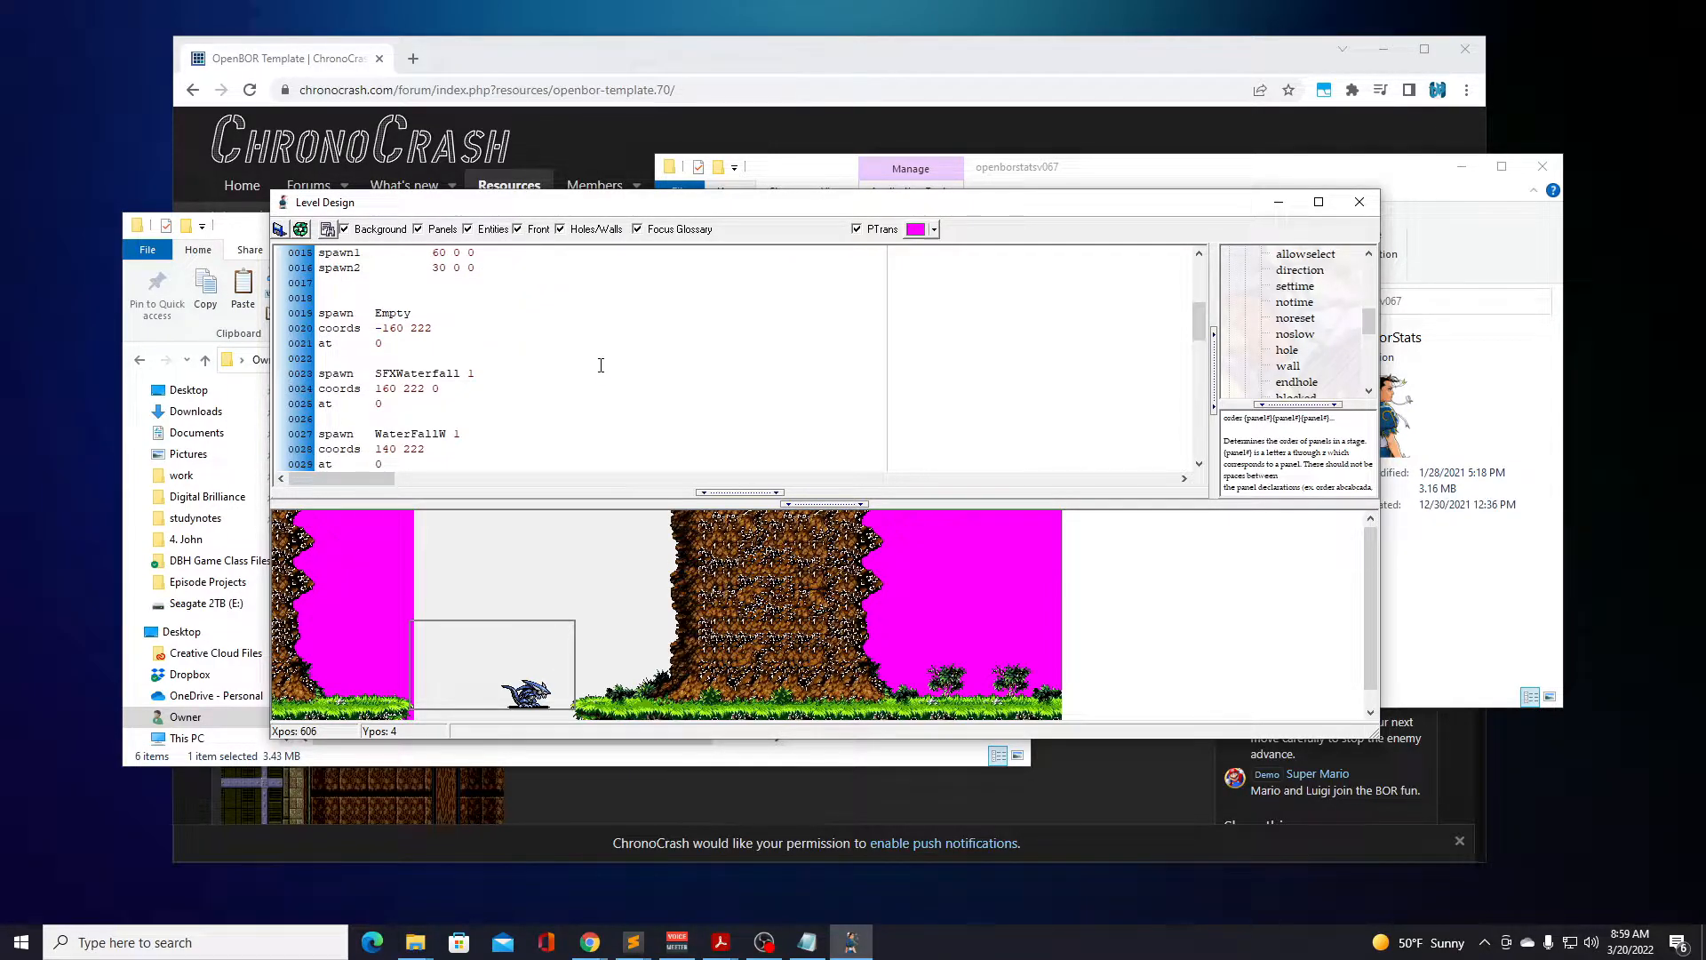
pyautogui.scroll(-9, 601, 364)
pyautogui.scroll(11, 601, 364)
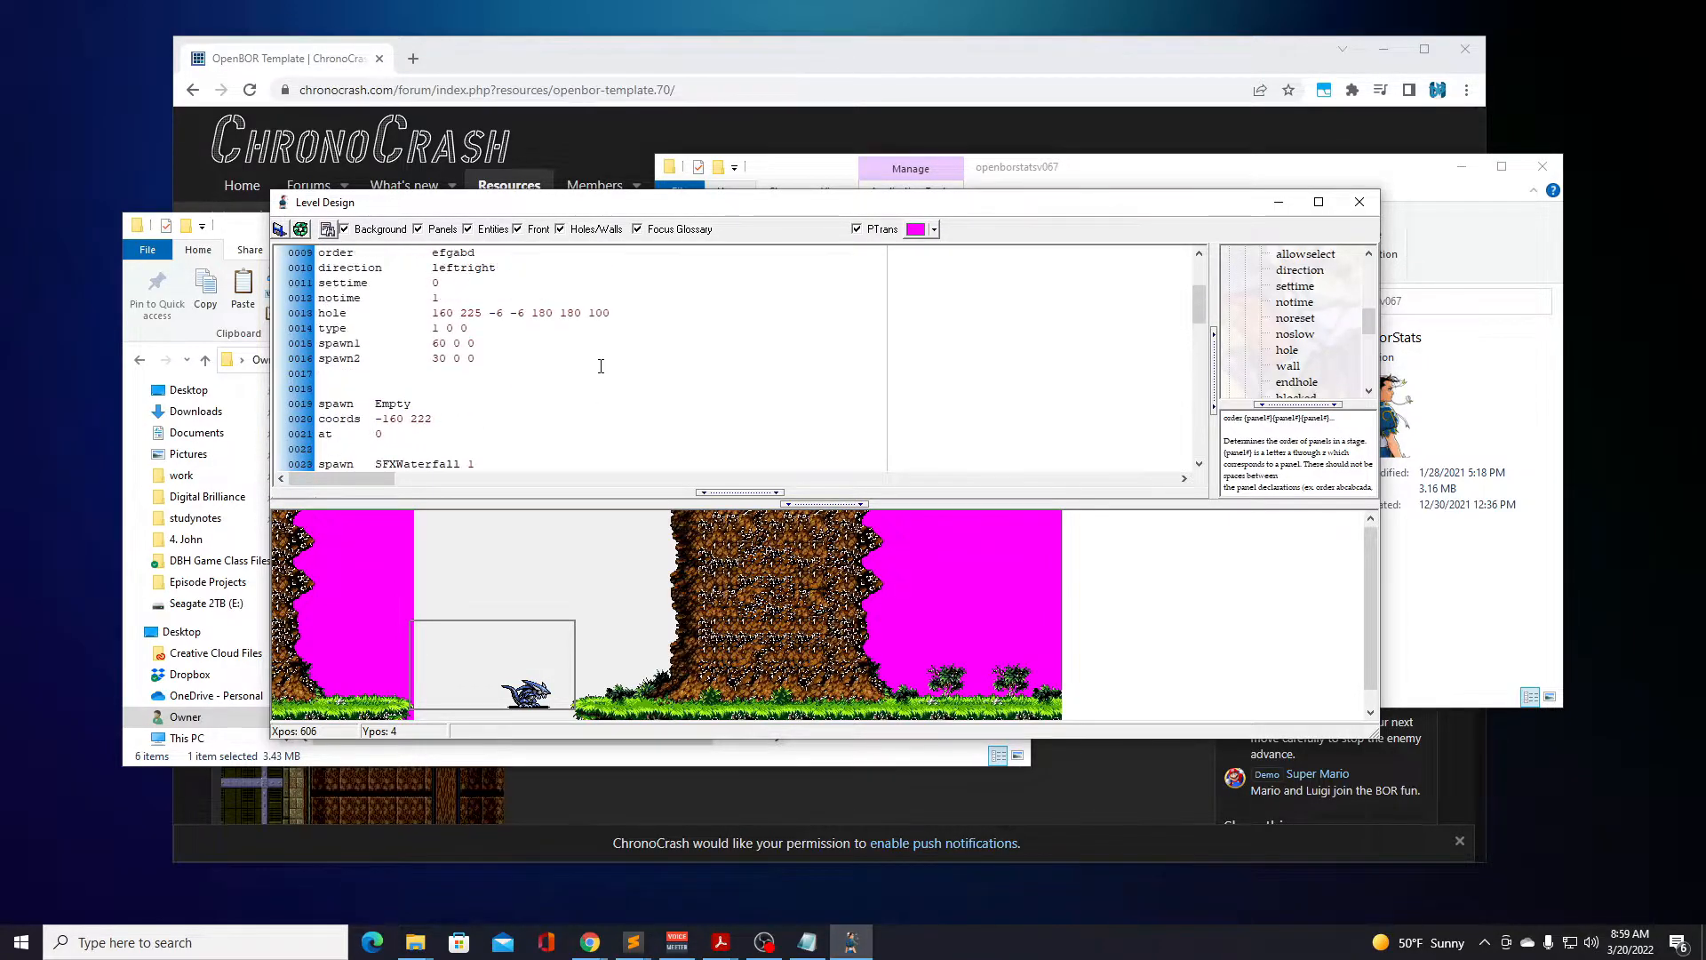
pyautogui.scroll(3, 601, 365)
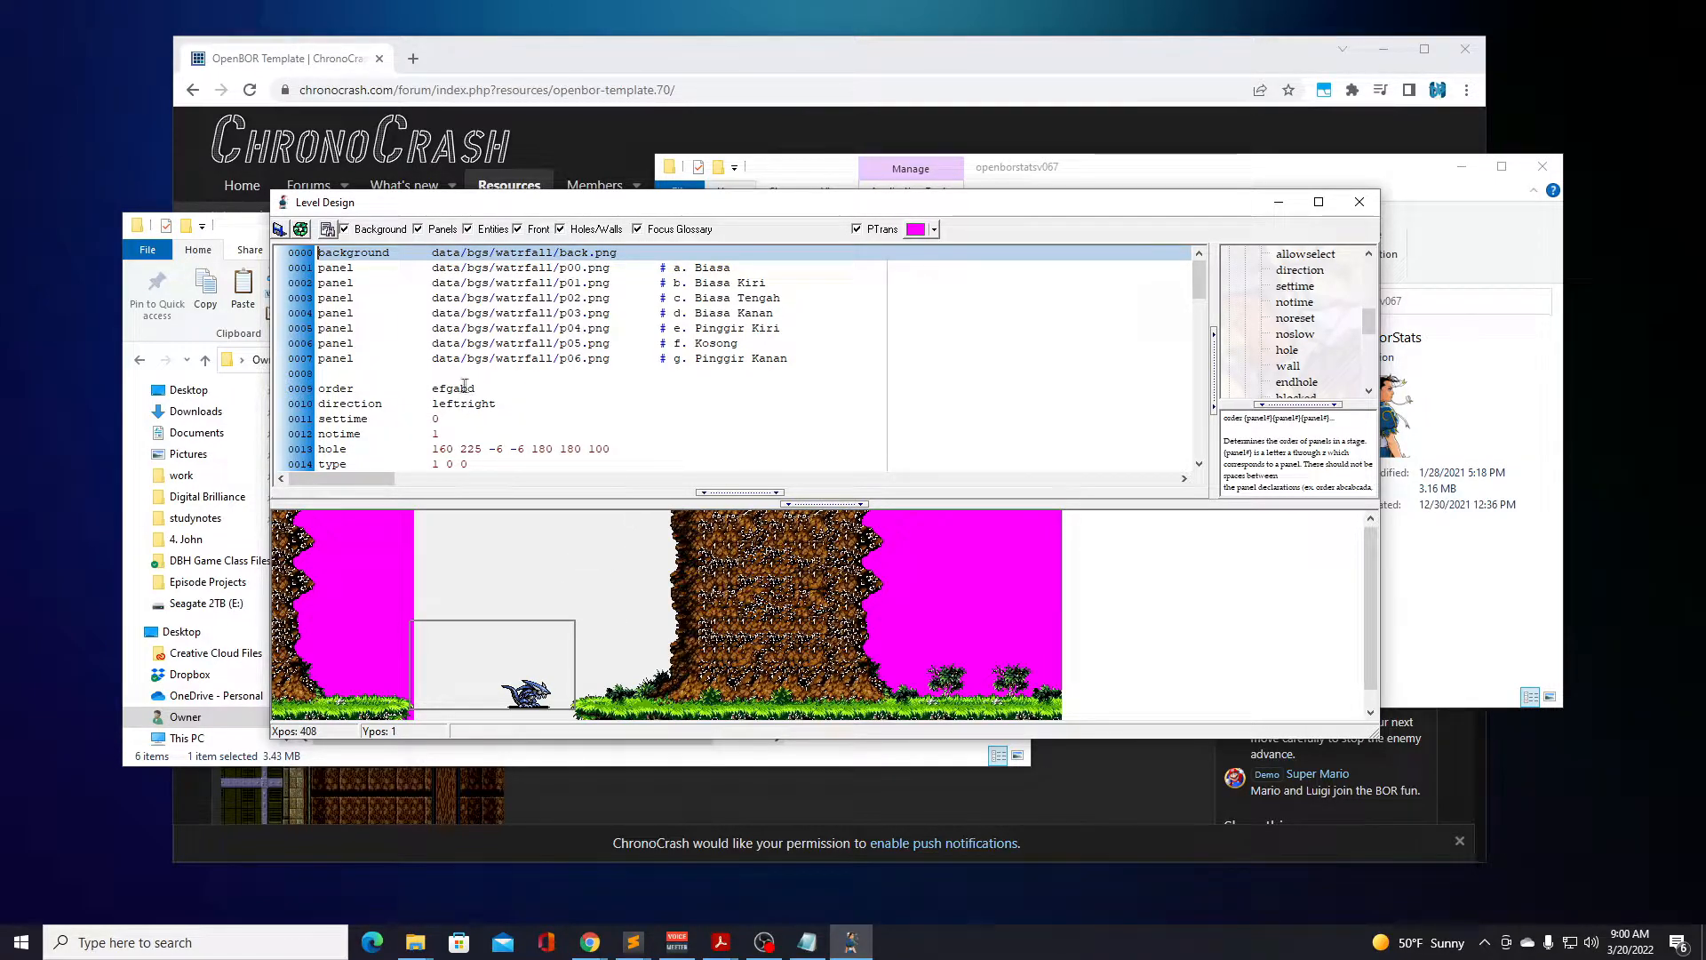
# Review the waterfall, patch, platform and plant spawn entries through the end of watrfall.txt, closing Level Design when done.
pyautogui.scroll(-4, 471, 409)
pyautogui.scroll(-2, 490, 412)
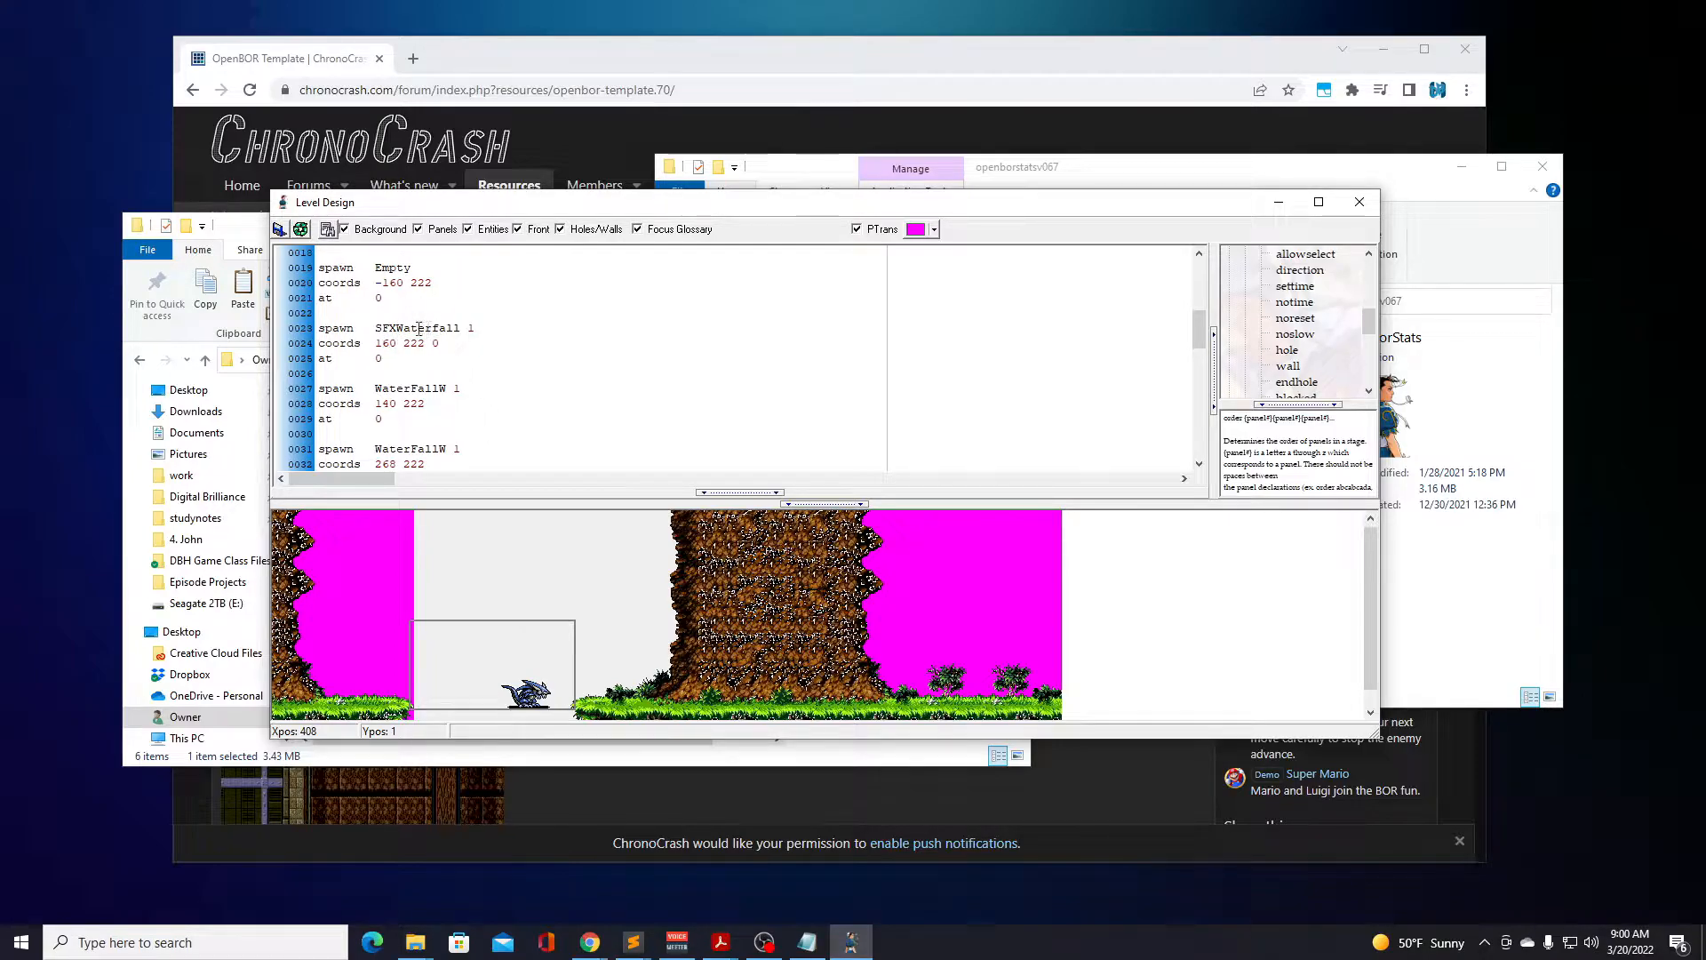
pyautogui.scroll(-7, 424, 392)
pyautogui.scroll(-4, 418, 356)
pyautogui.scroll(-2, 419, 357)
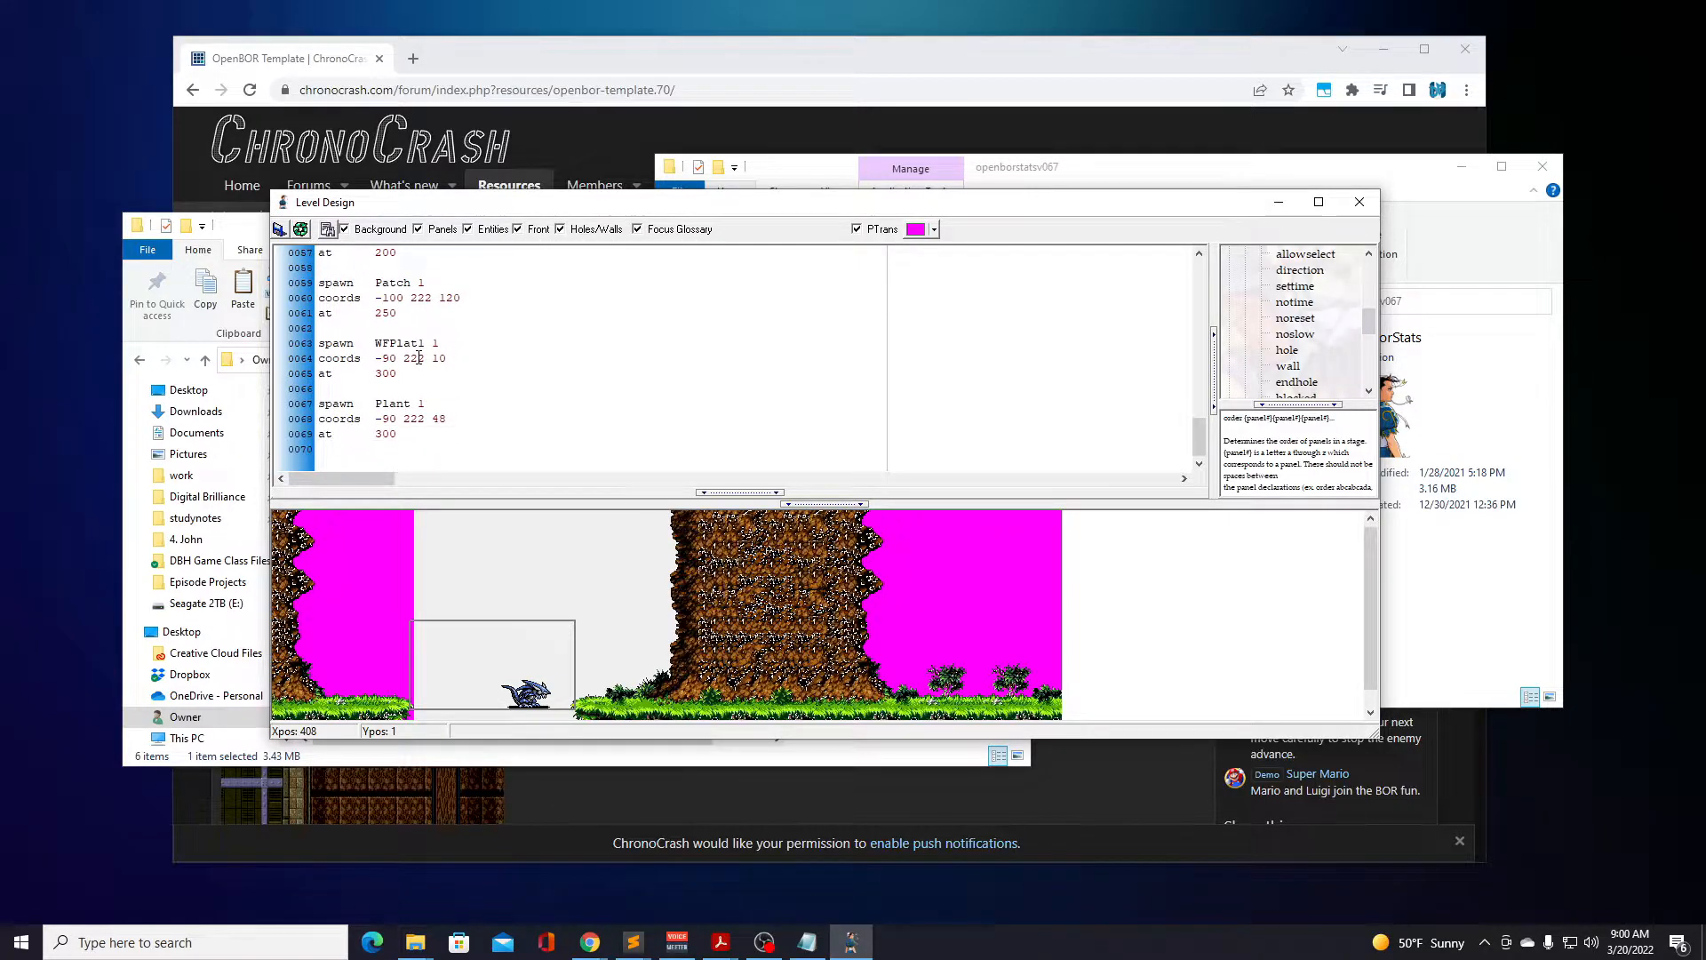
pyautogui.click(1371, 208)
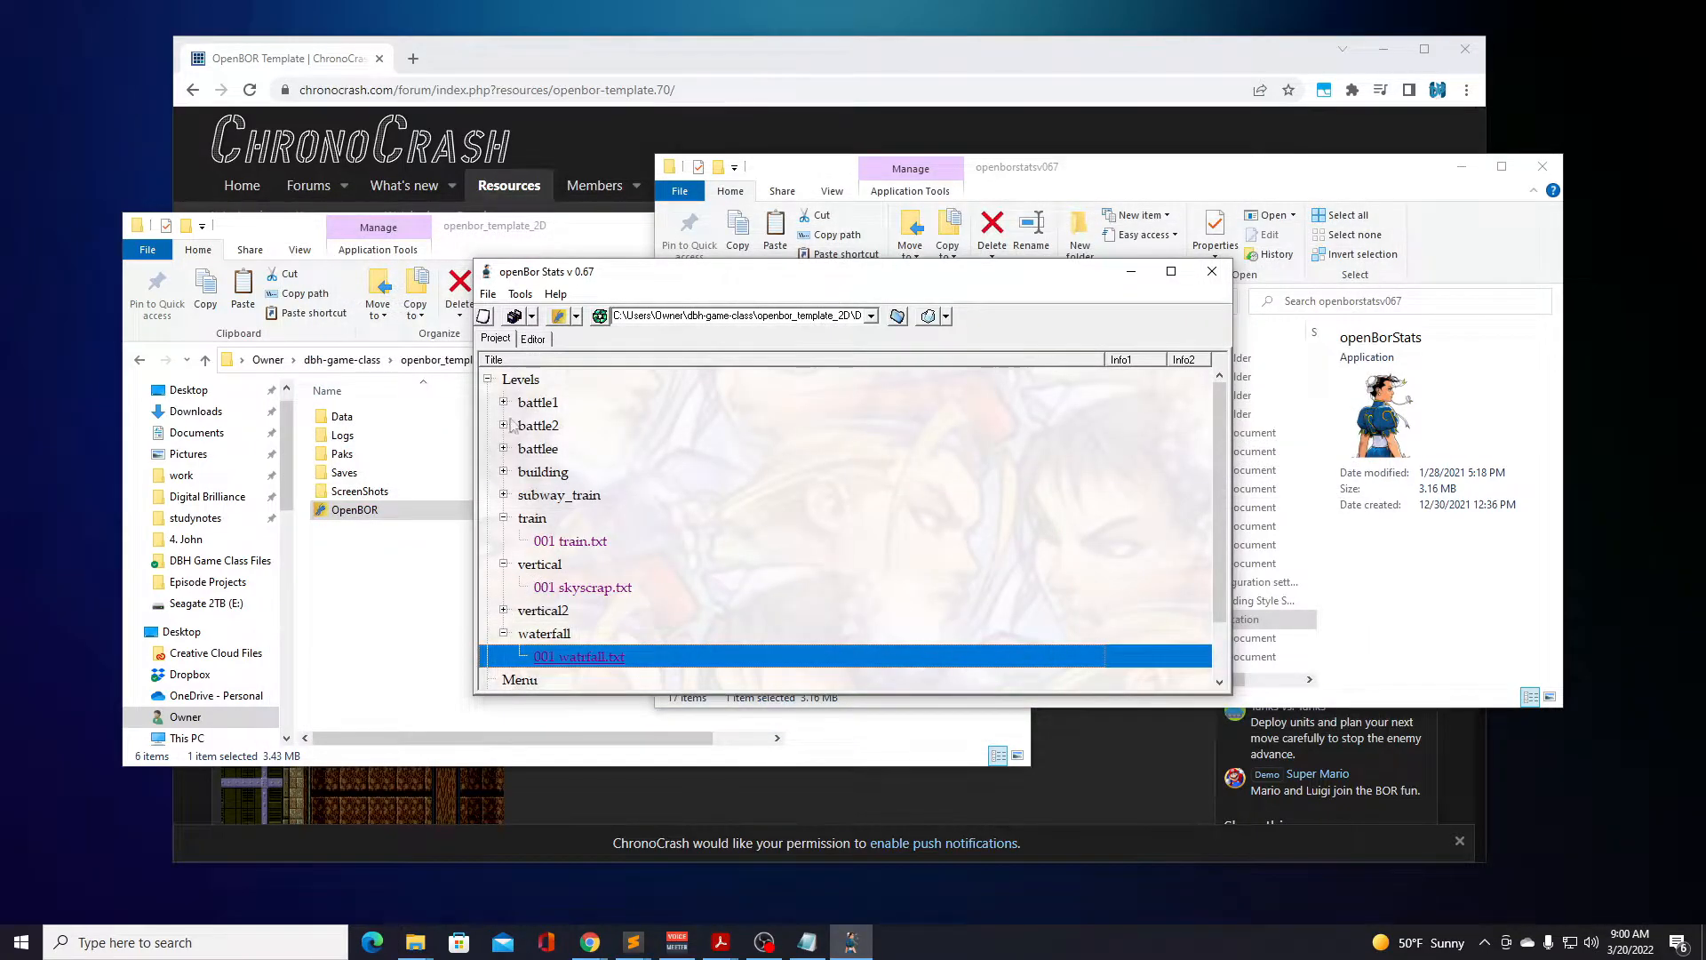
# Collapse the Levels tree, expand Models, and look through the obstacle, item and enemy categories.
pyautogui.click(487, 379)
pyautogui.click(487, 426)
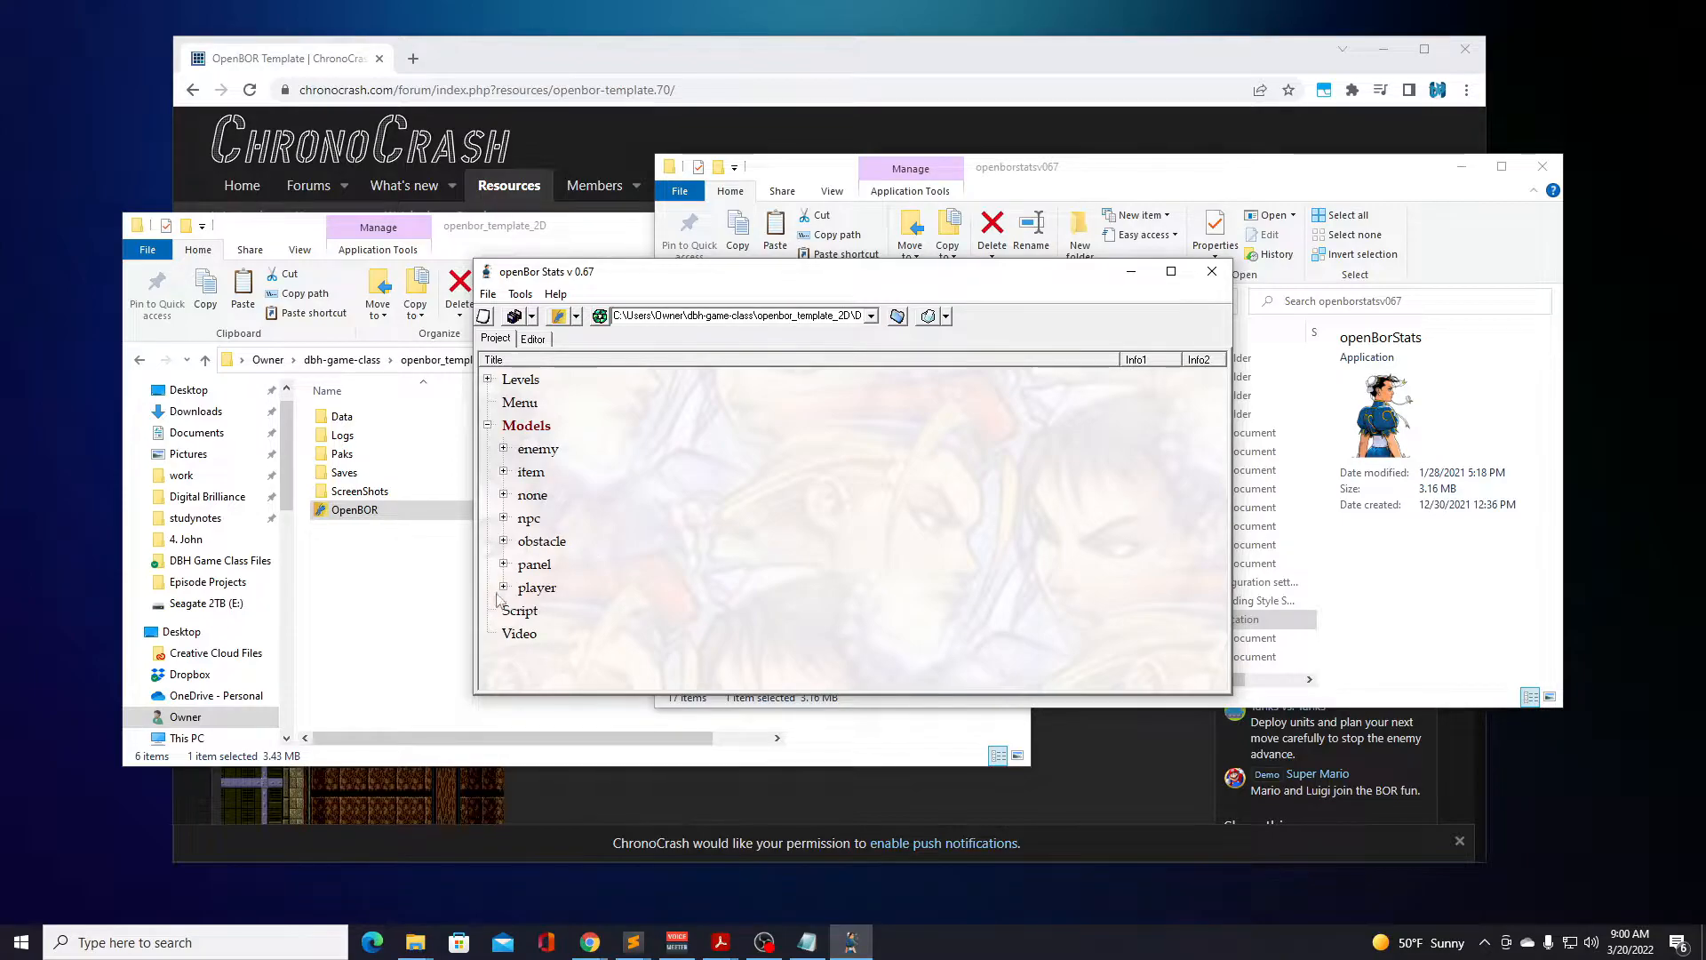
pyautogui.click(503, 540)
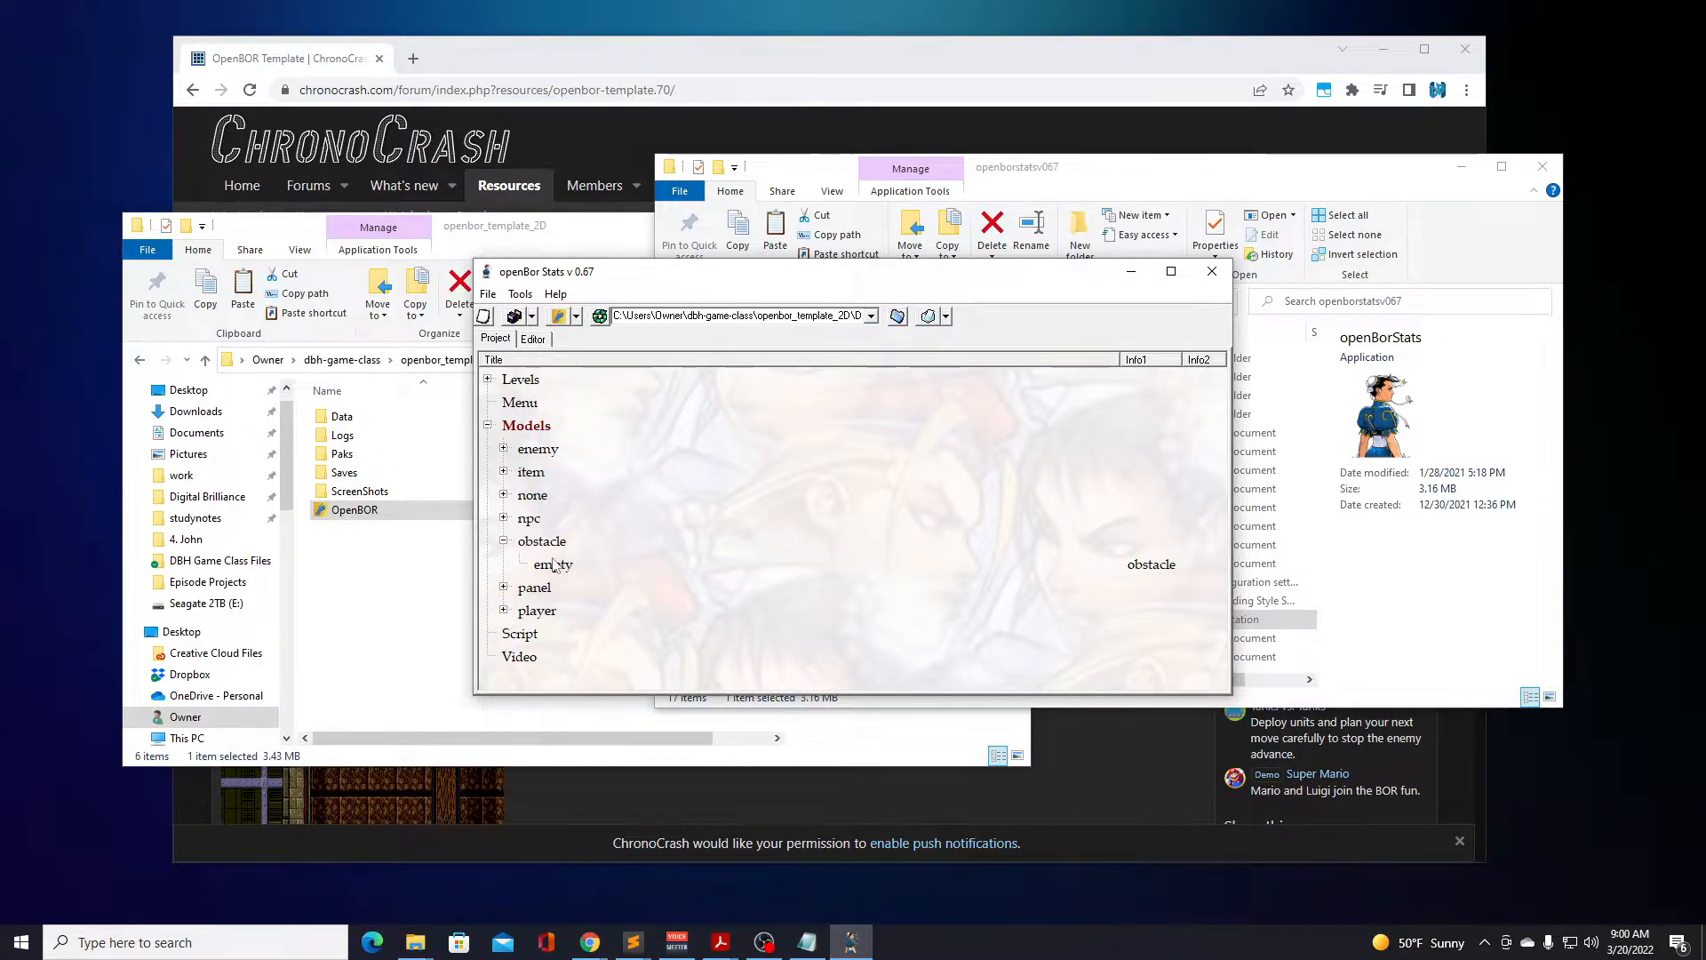
pyautogui.click(503, 540)
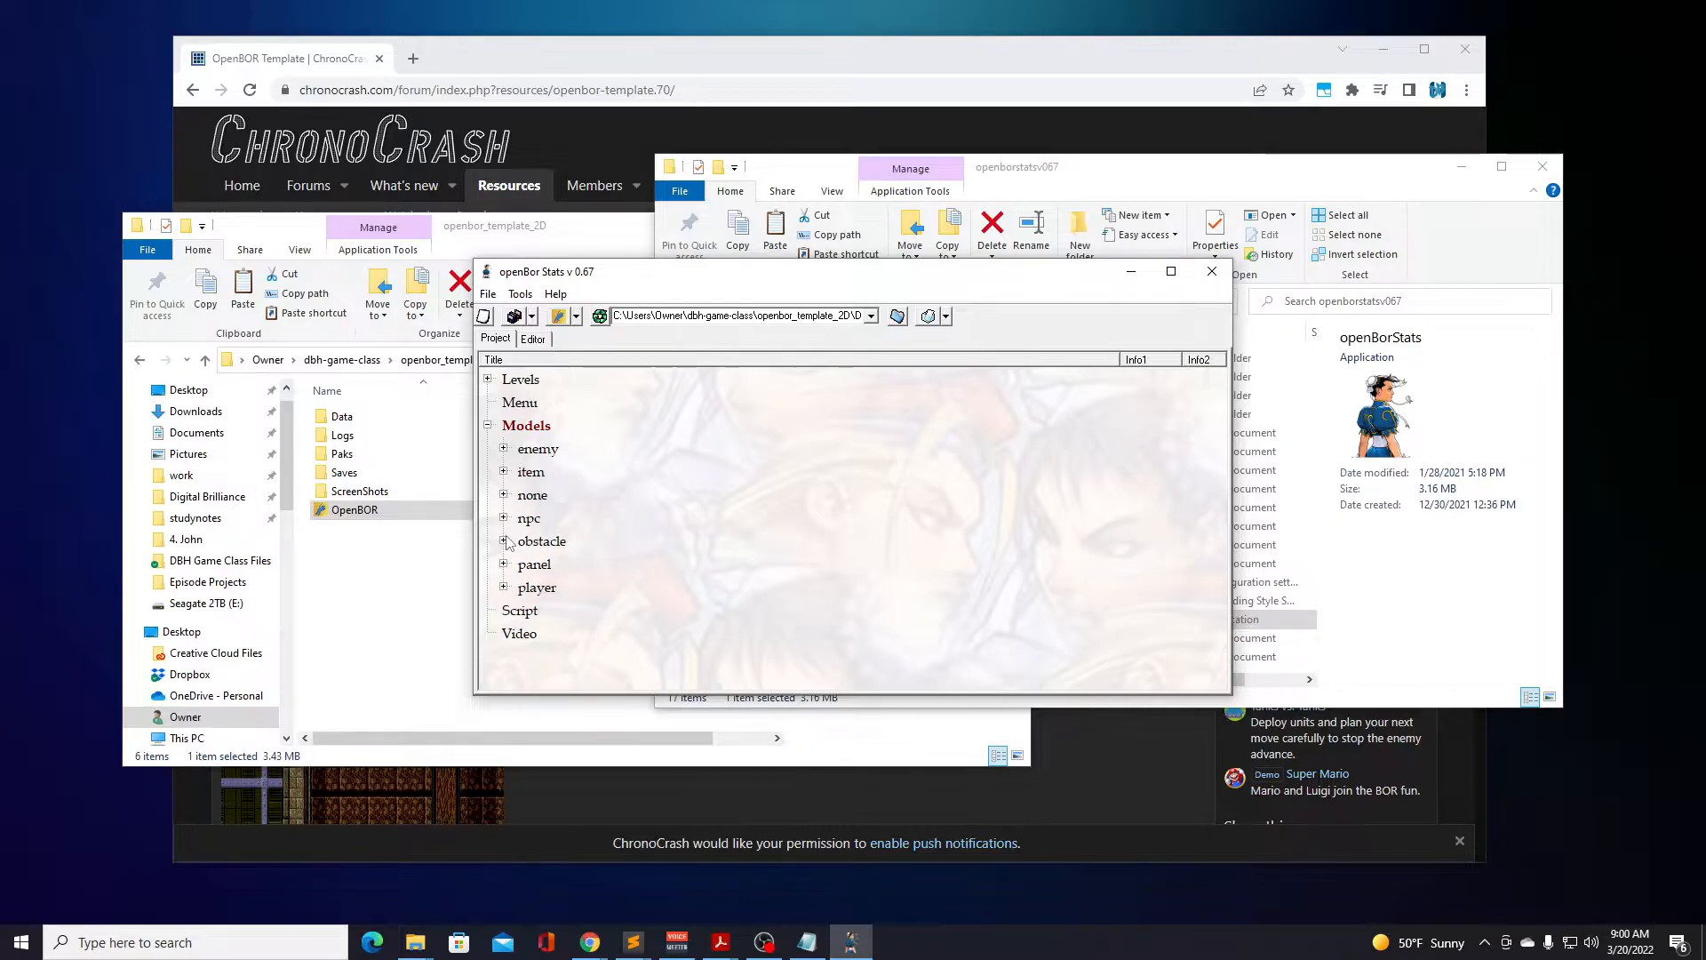
pyautogui.click(503, 472)
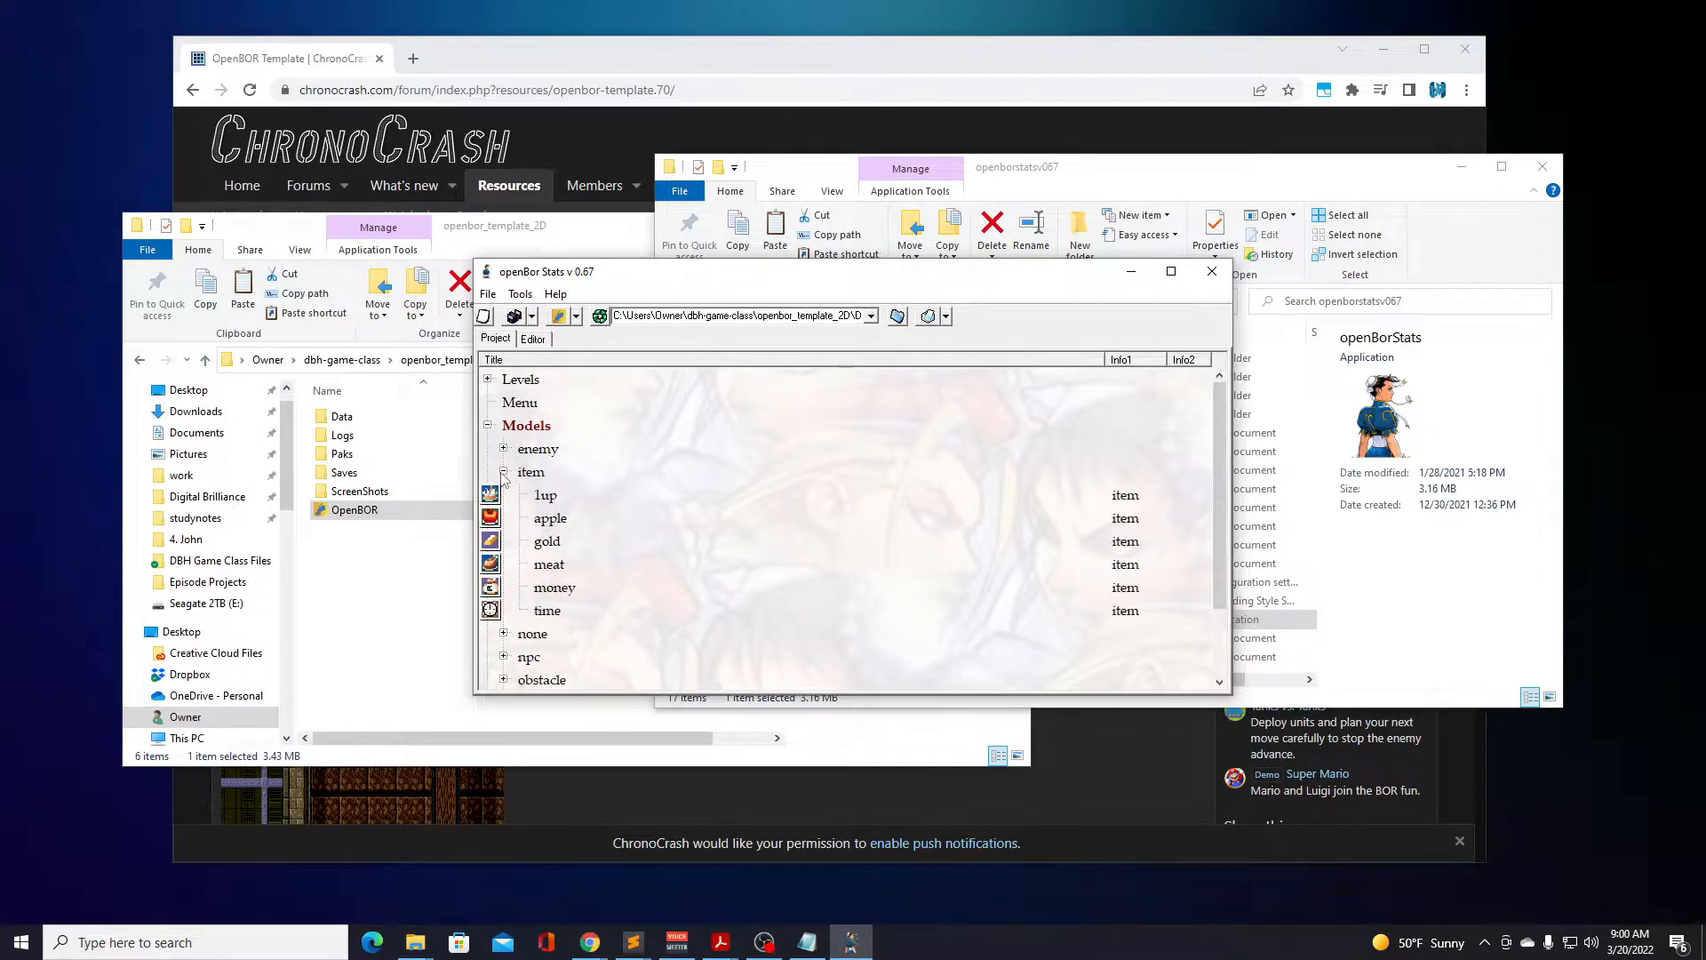
pyautogui.click(503, 472)
pyautogui.click(504, 449)
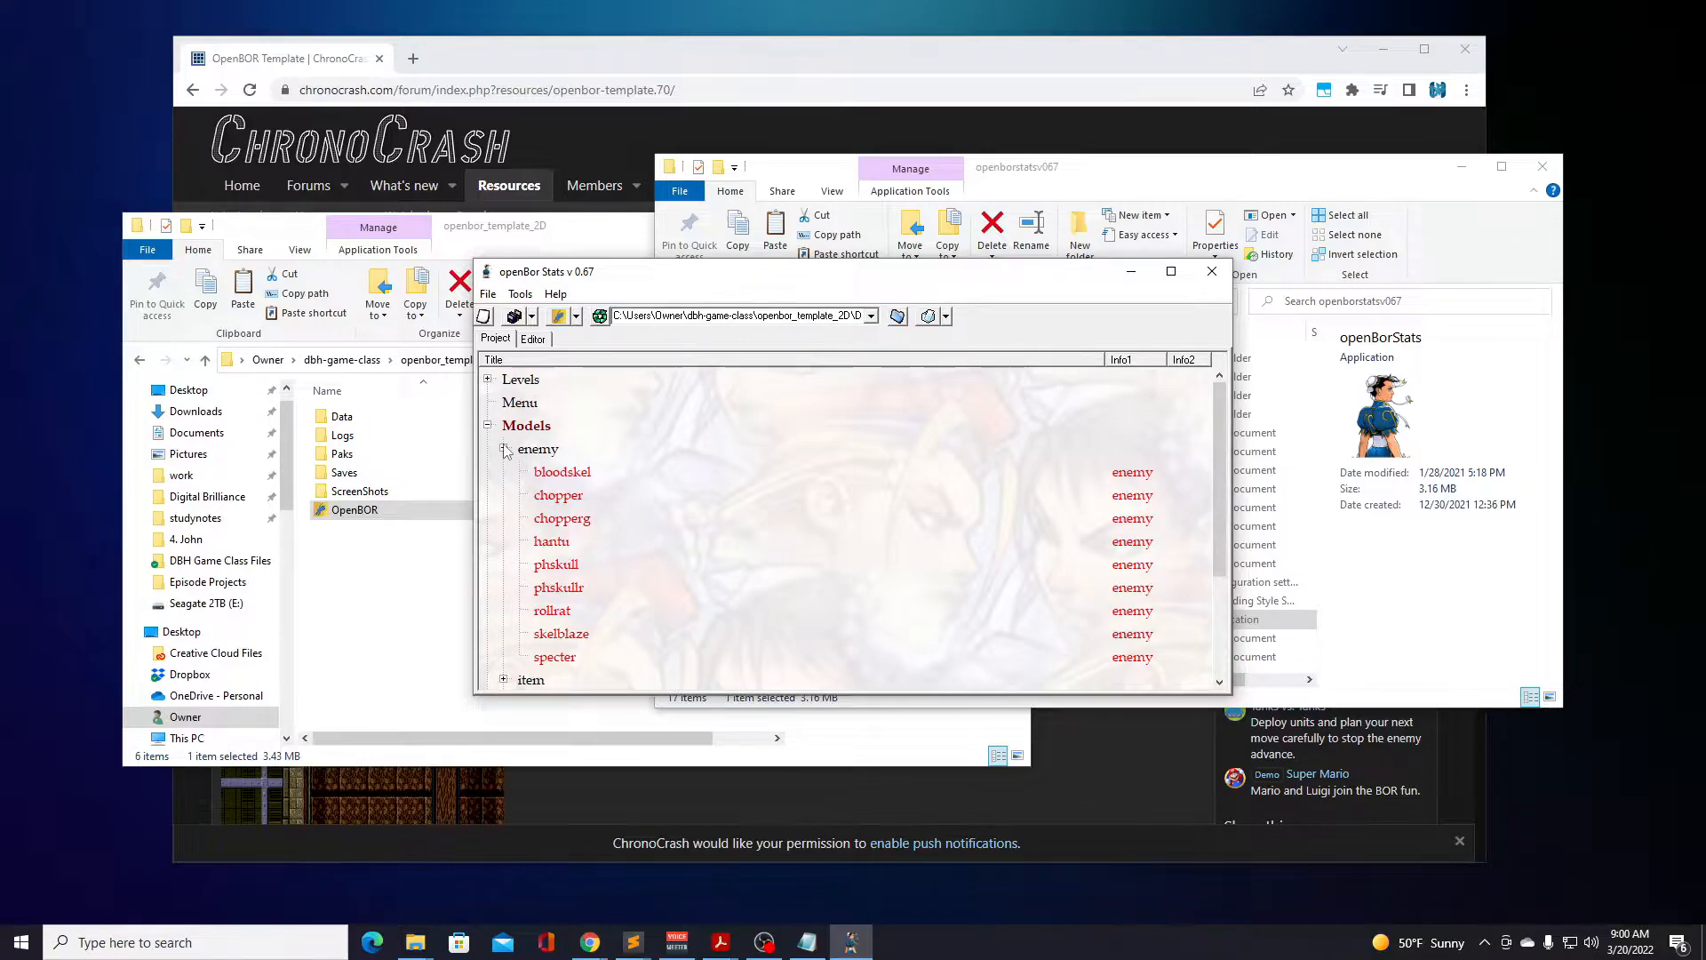
pyautogui.click(503, 449)
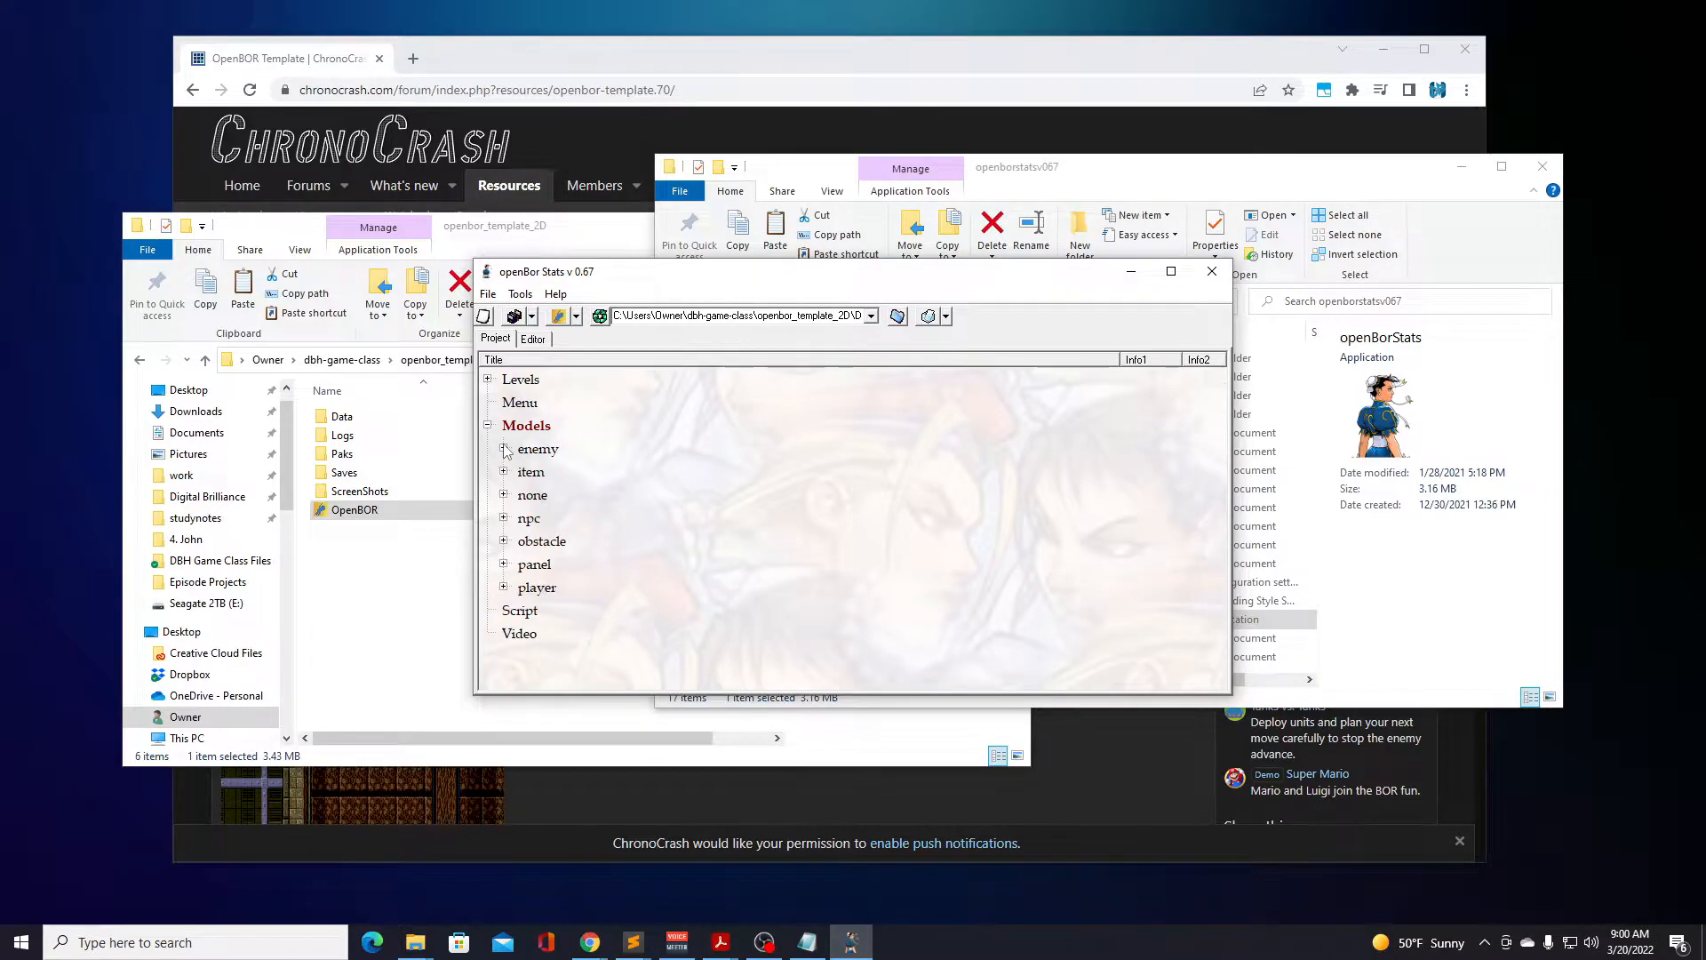
# Expand the none category under Models and browse its entities from 1spawn through wfplat2.
pyautogui.click(503, 495)
pyautogui.scroll(-5, 566, 516)
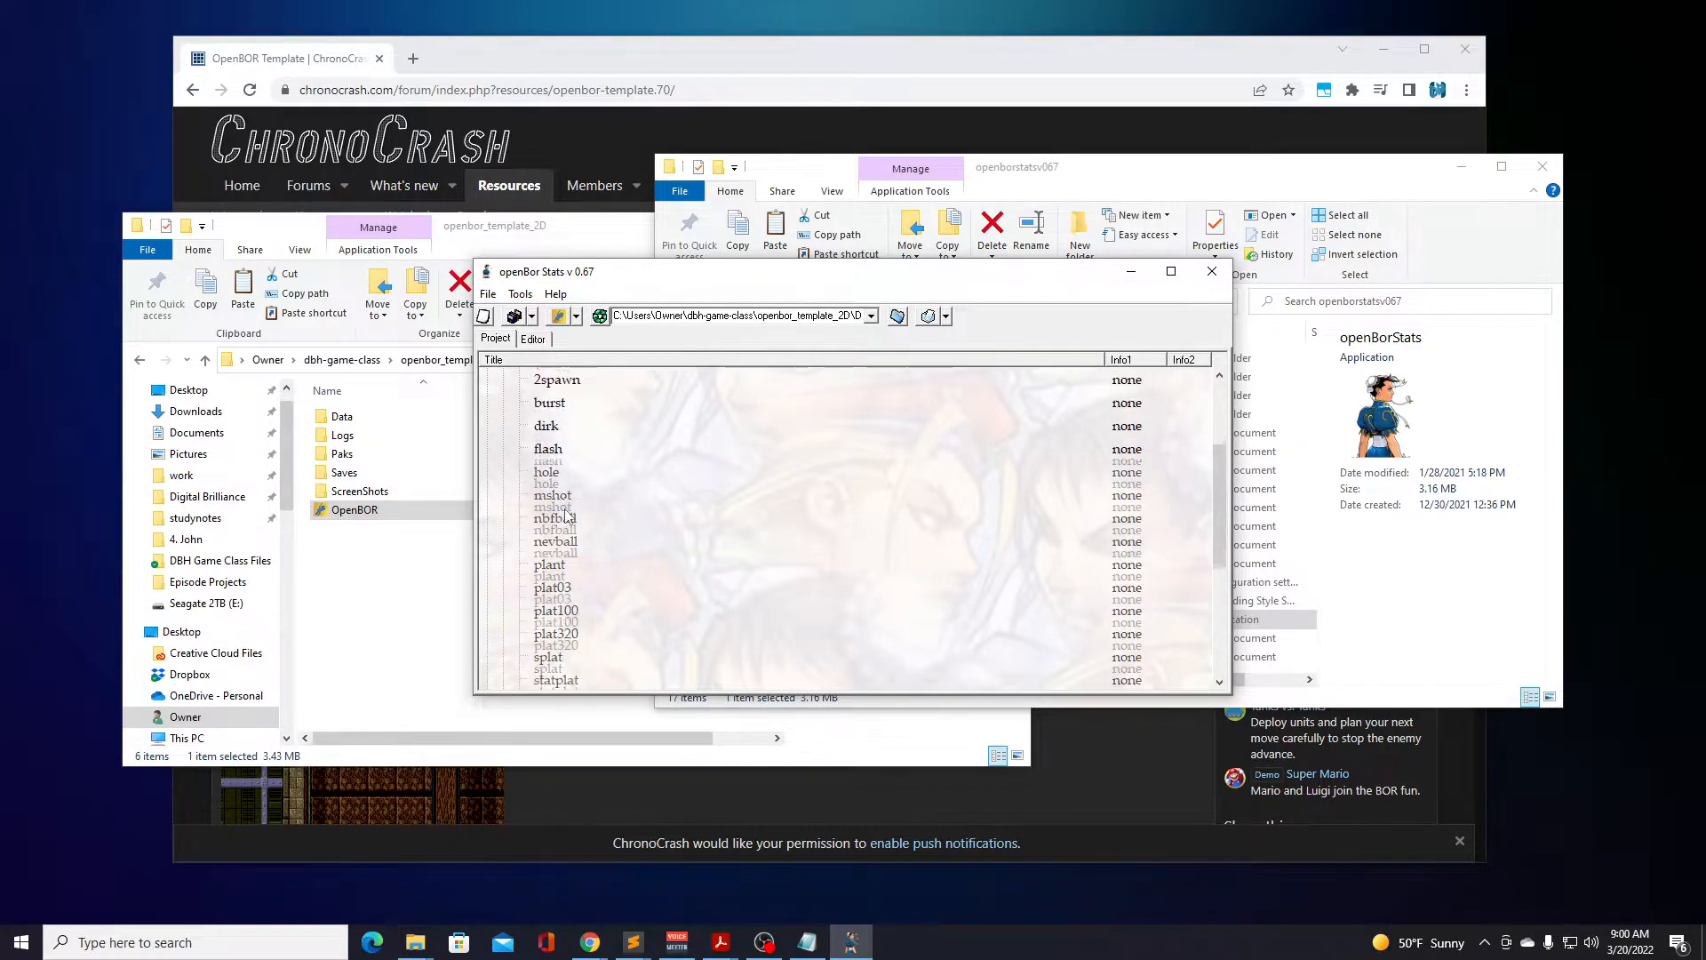
pyautogui.scroll(5, 566, 517)
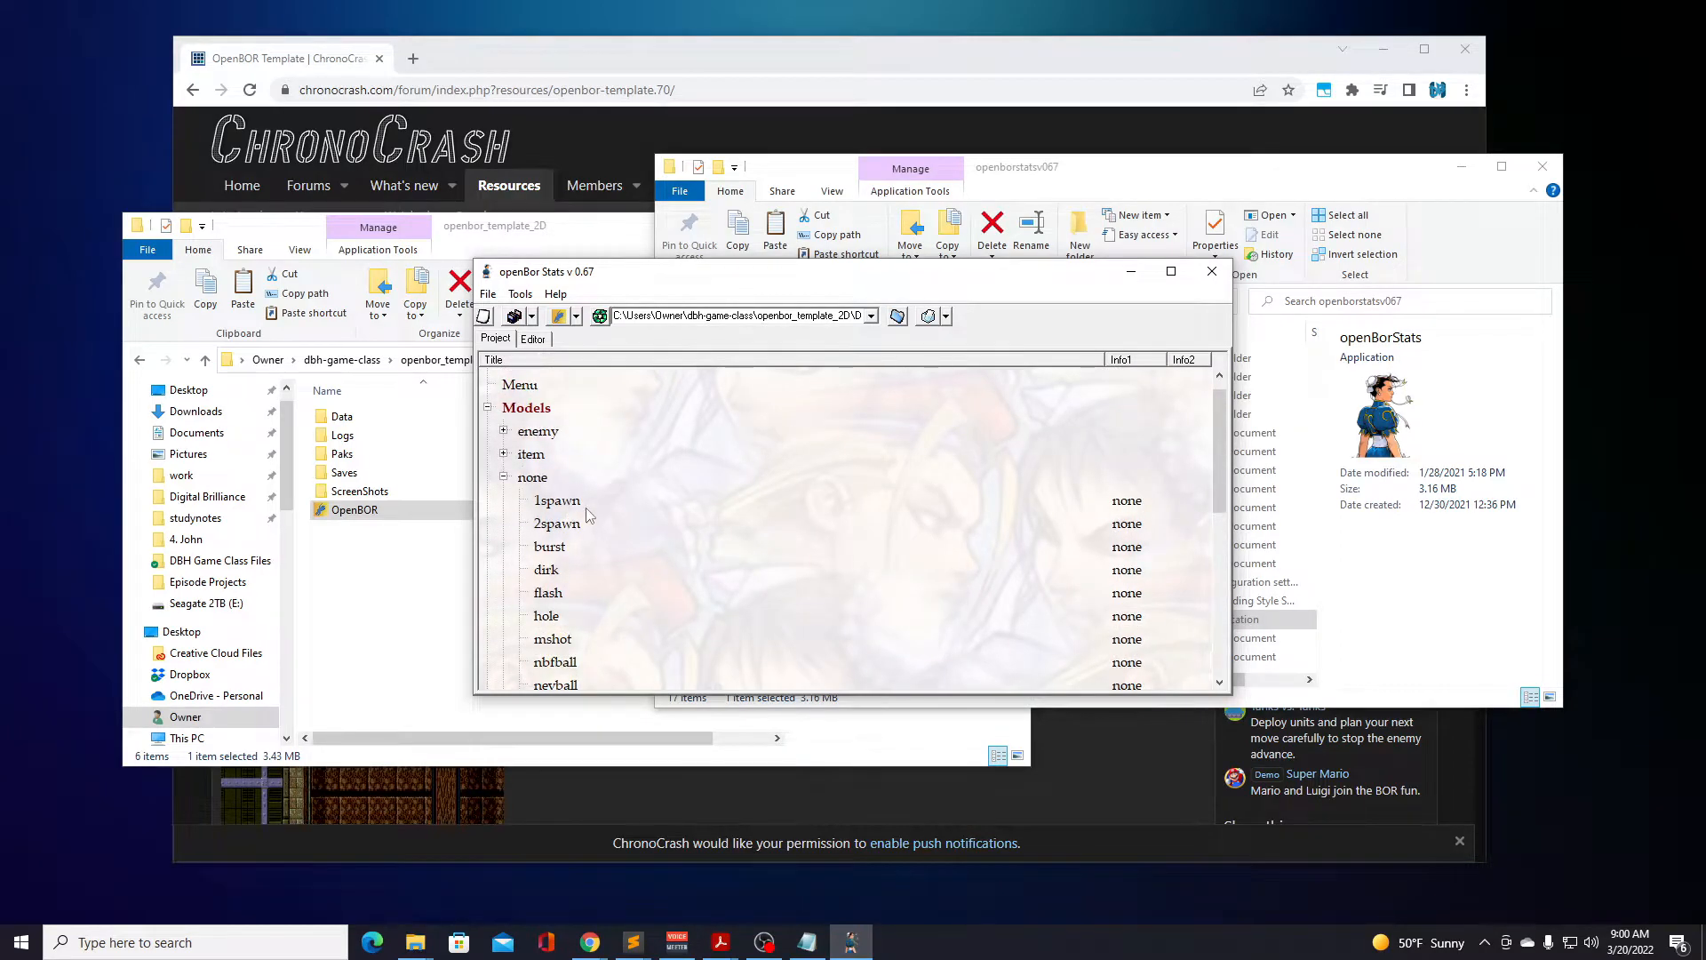
pyautogui.scroll(-5, 585, 509)
pyautogui.scroll(-3, 585, 511)
pyautogui.scroll(-1, 585, 507)
pyautogui.scroll(1, 585, 507)
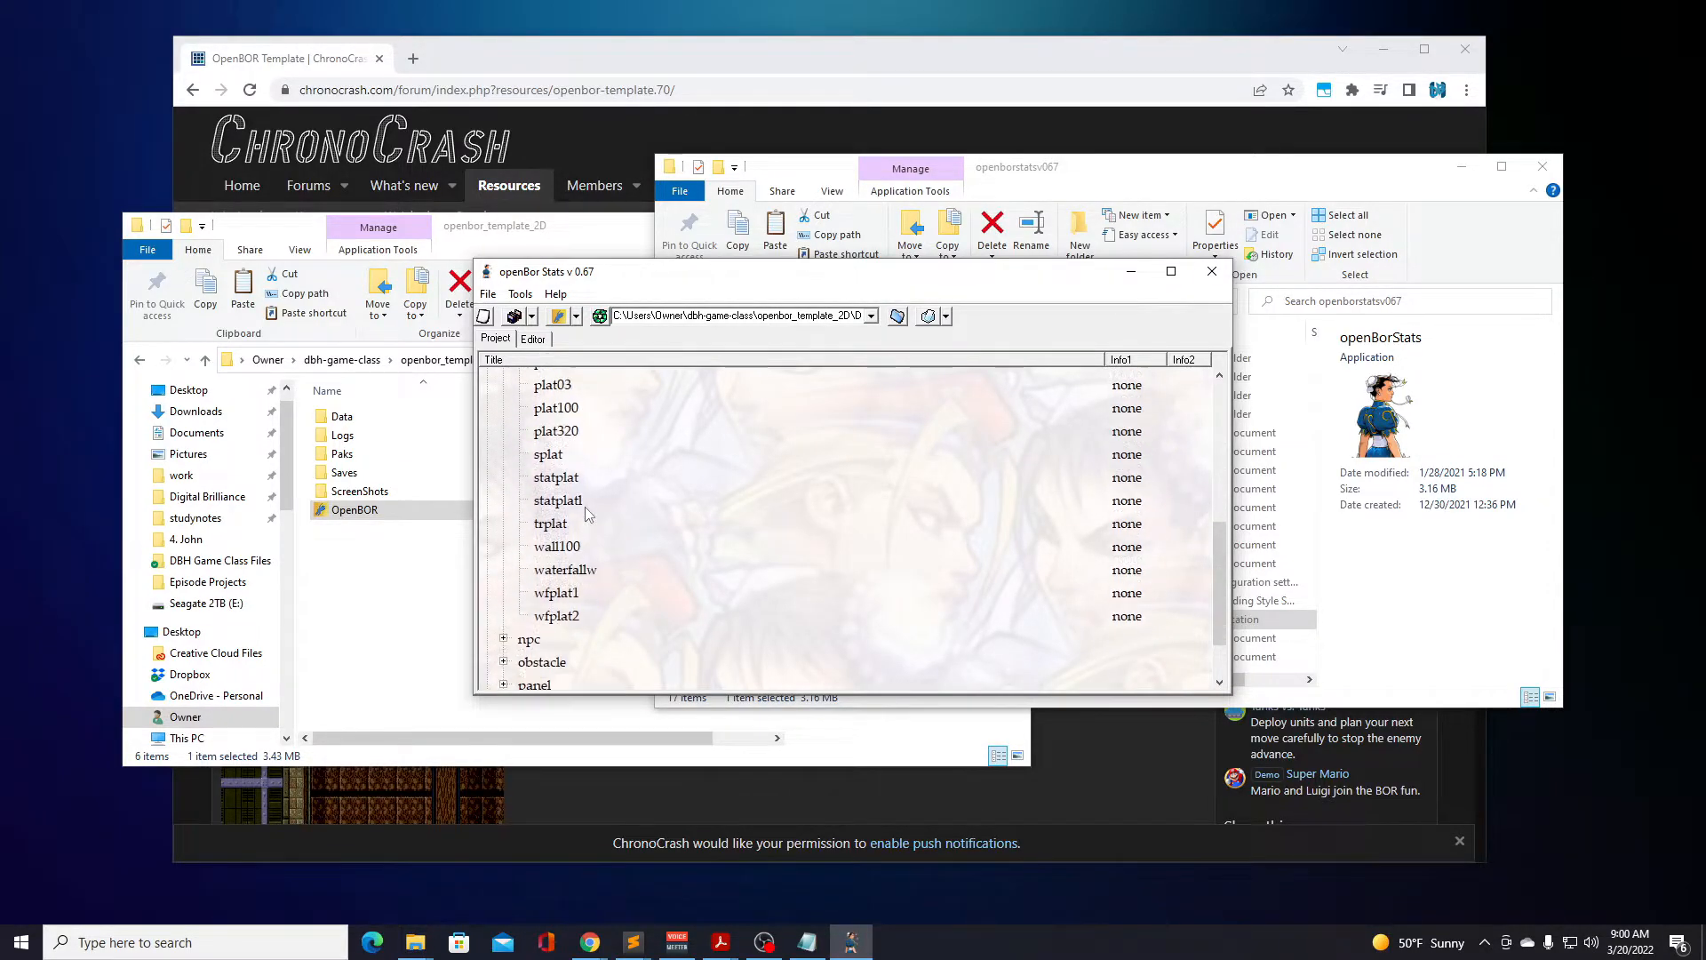
# Open the waterfallw model, preview its frames as an animation, and close the Character Editor.
pyautogui.doubleClick(569, 570)
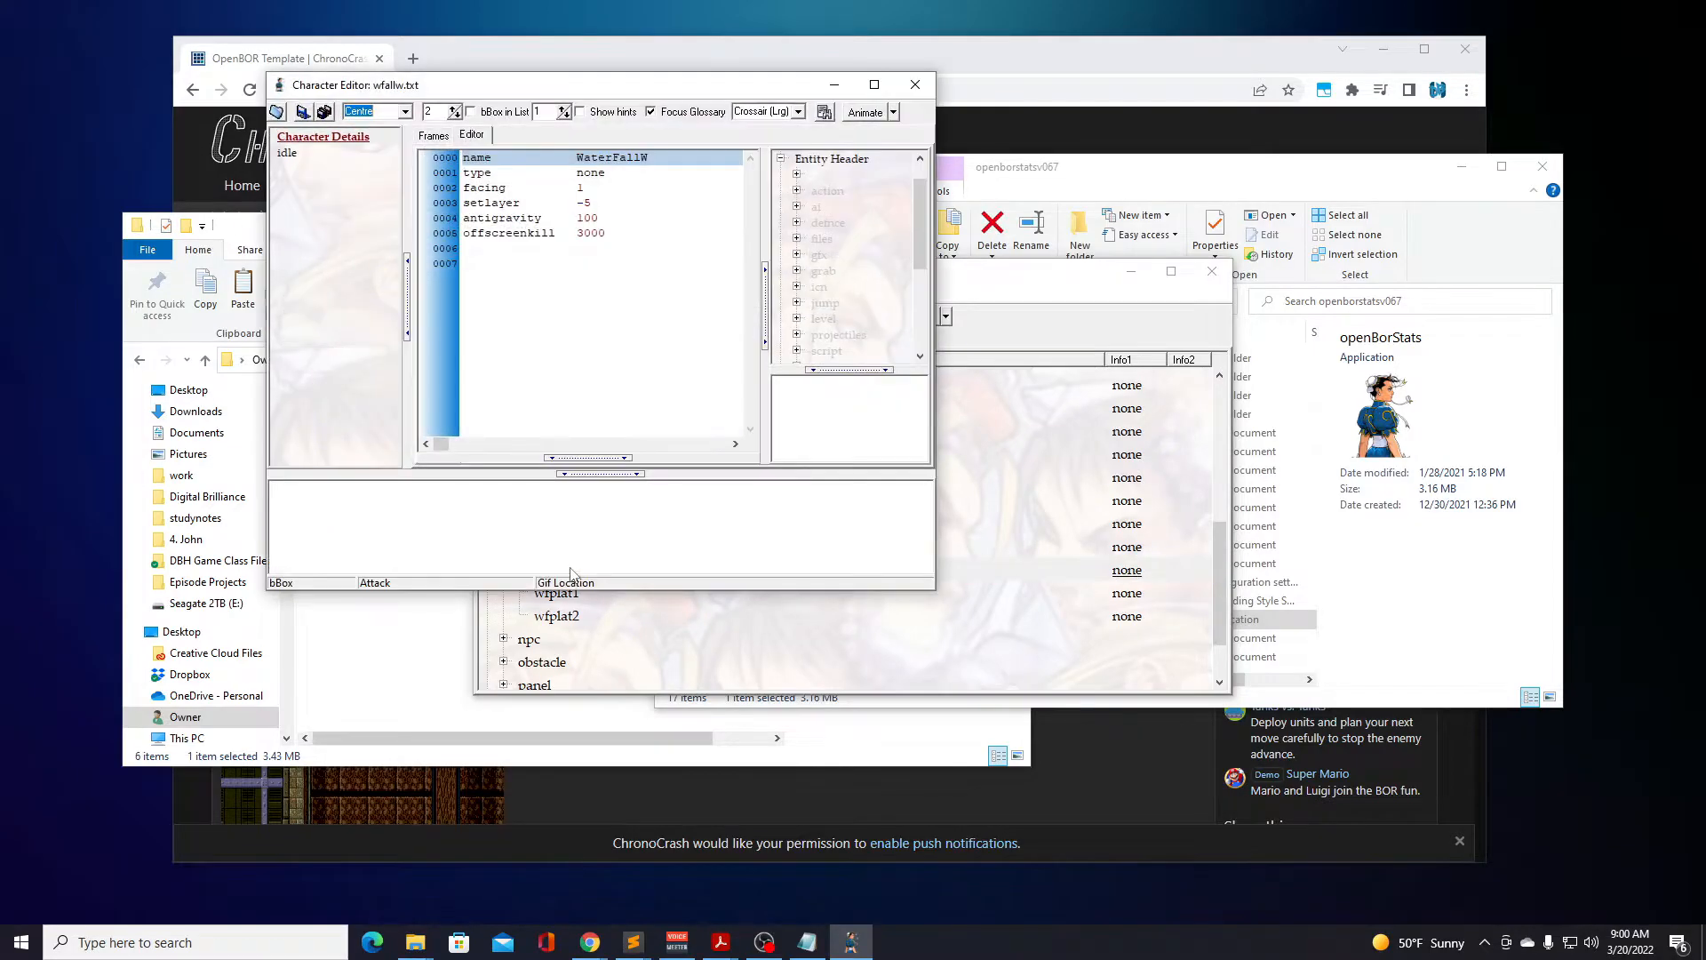
pyautogui.click(433, 136)
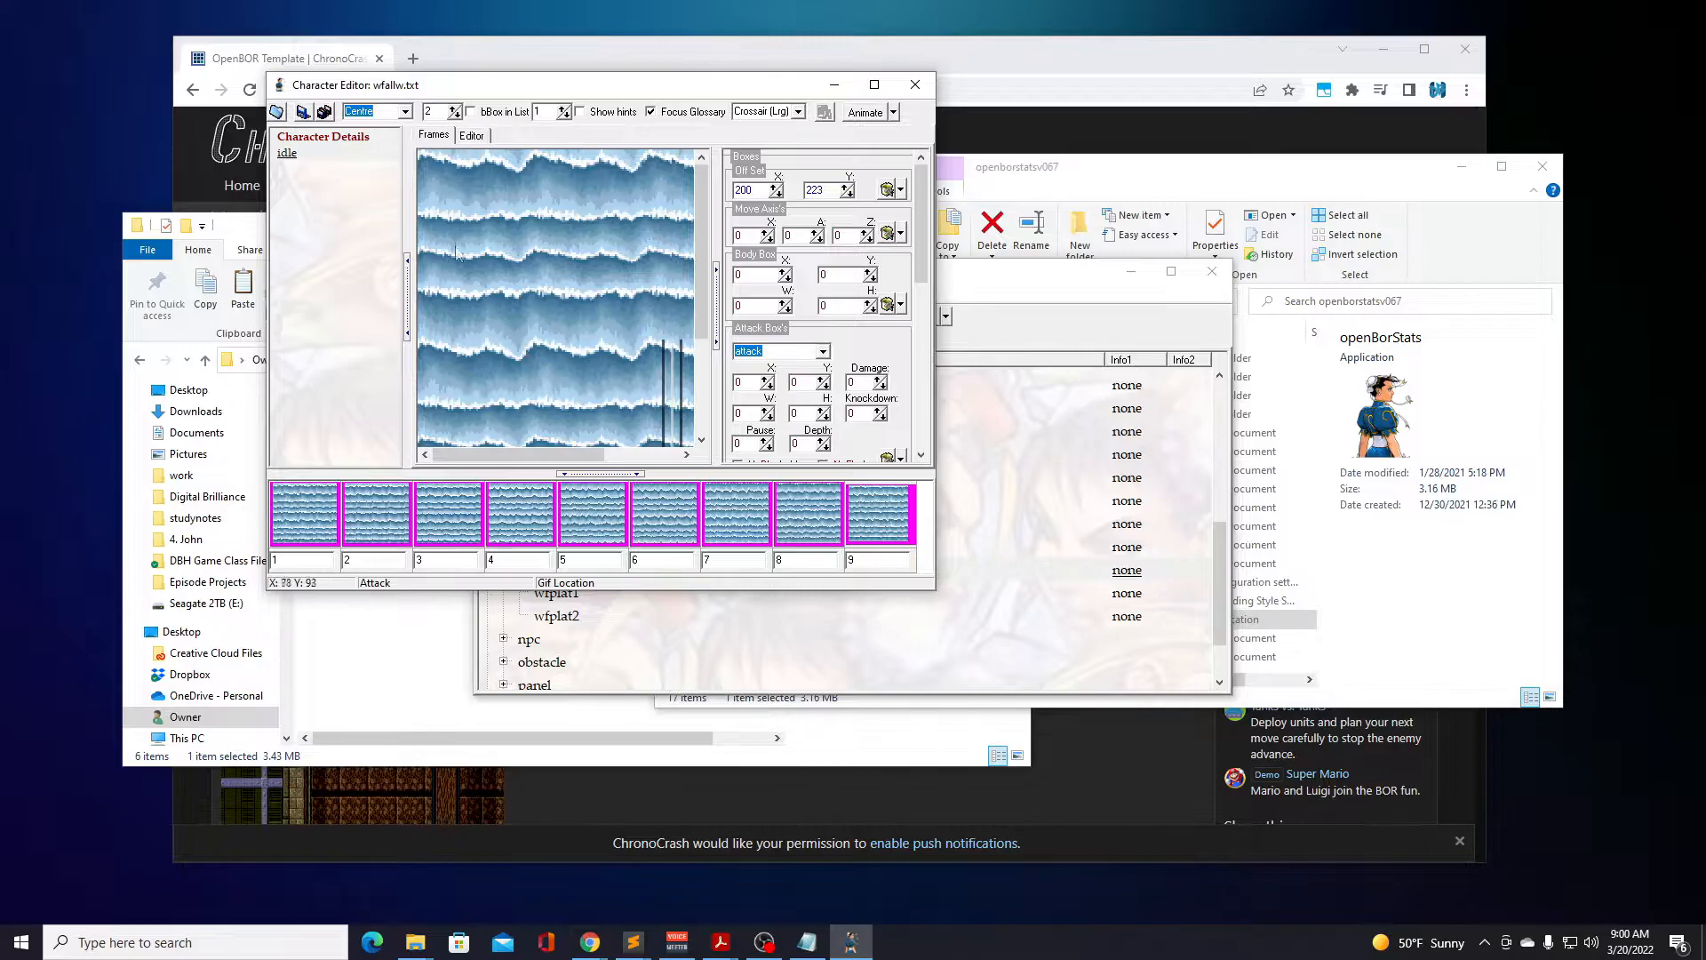
pyautogui.click(862, 118)
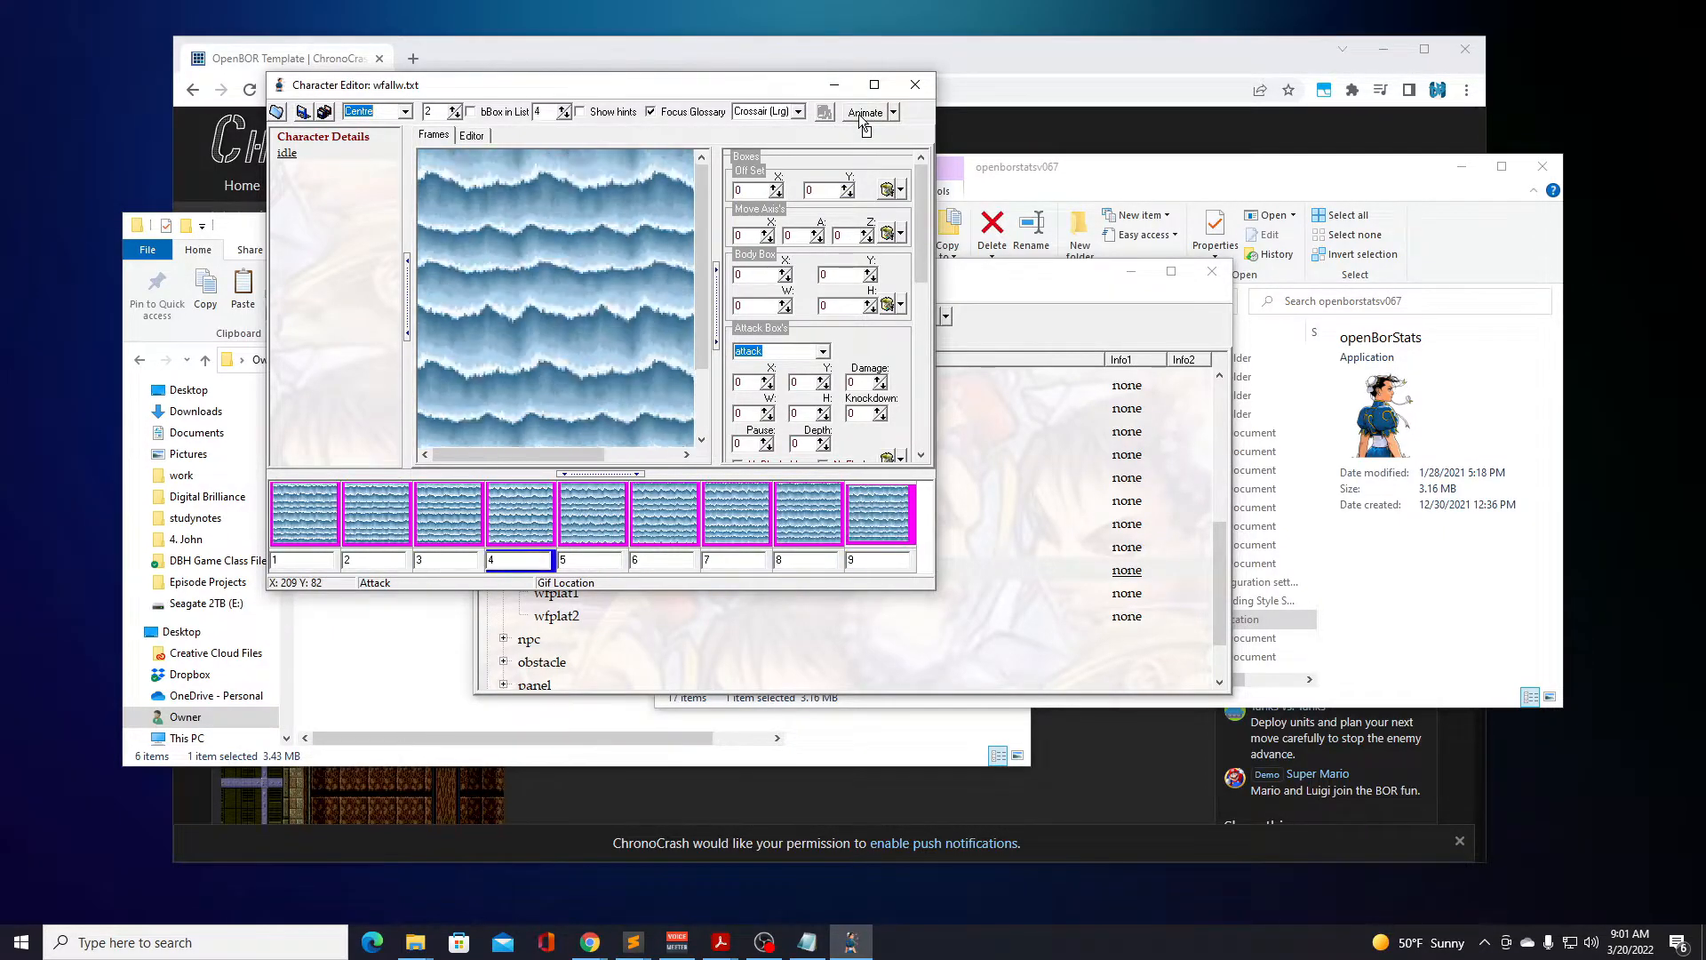
pyautogui.moveTo(776, 87); pyautogui.dragTo(646, 285)
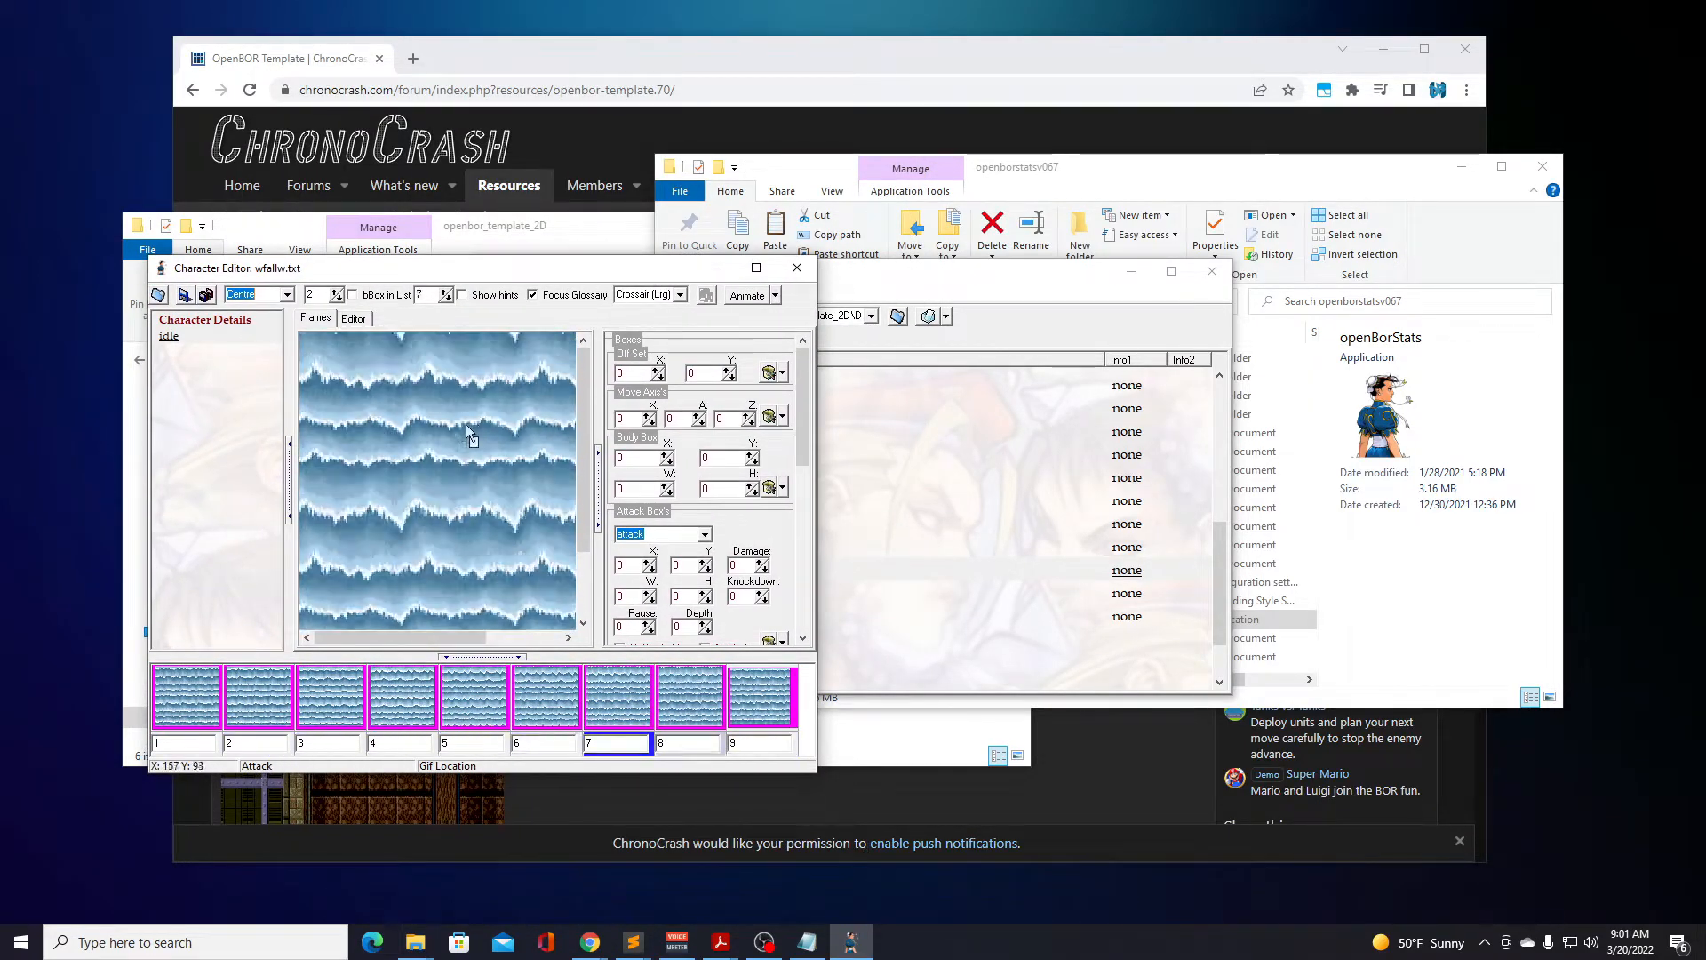
pyautogui.click(796, 277)
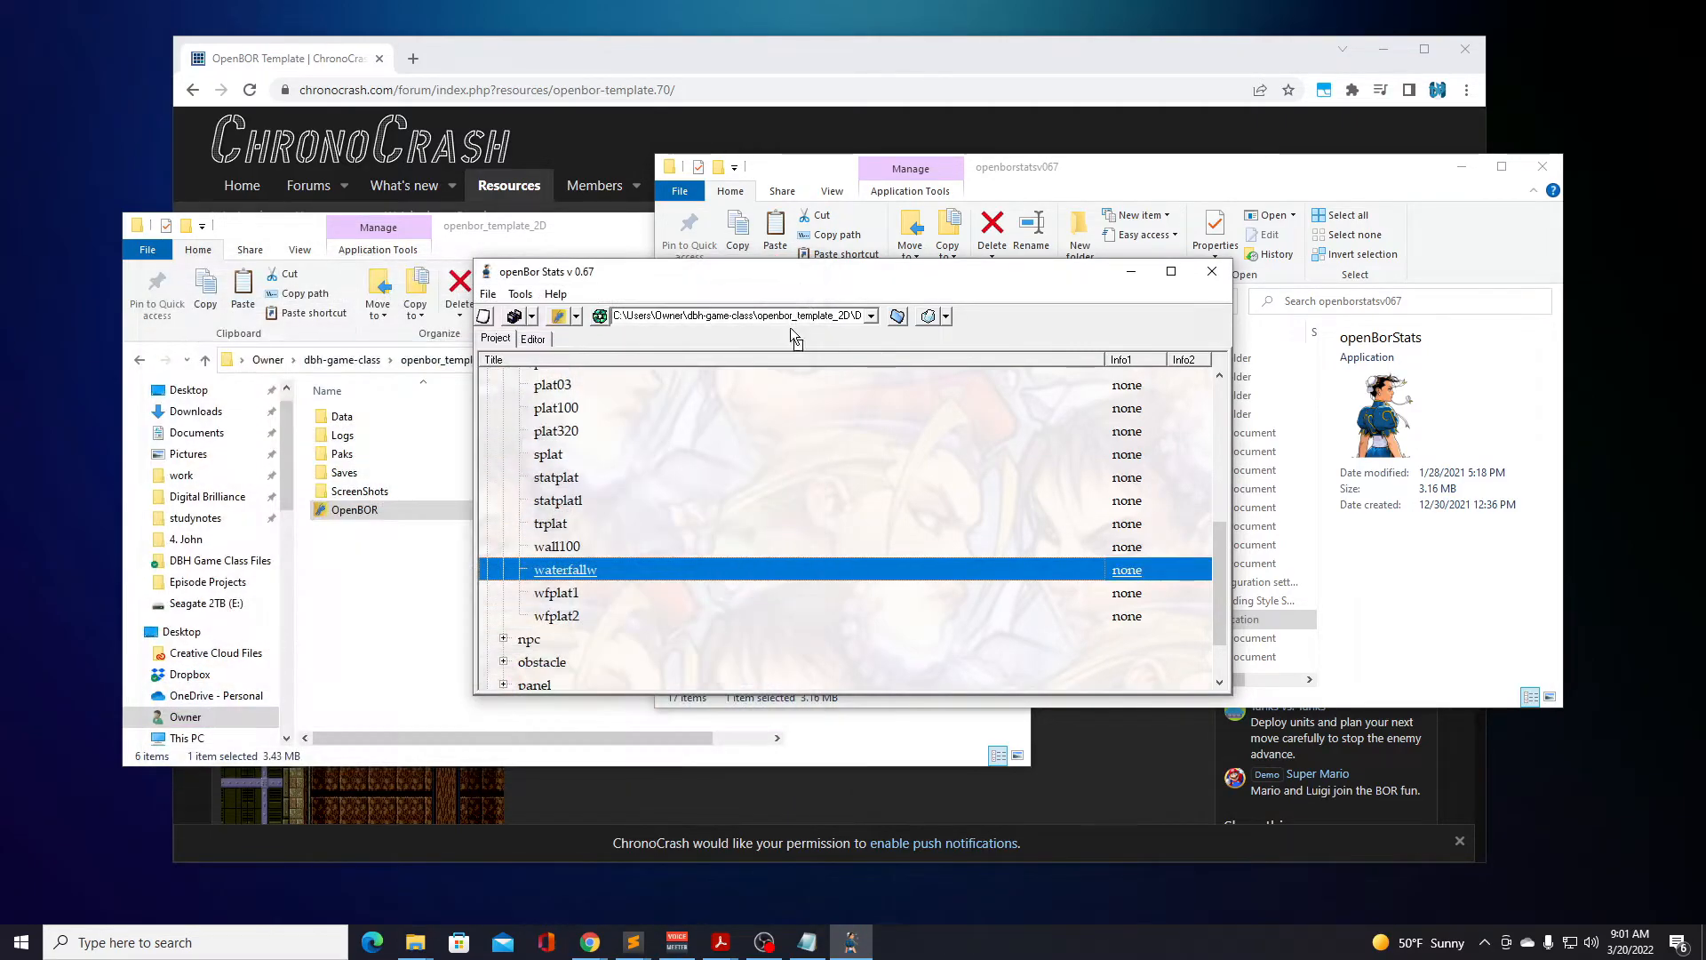
# Reopen watrfall.txt from the waterfall level set and examine its WaterFallW spawn entries and coordinates, closing Level Design when done.
pyautogui.moveTo(1216, 525); pyautogui.dragTo(1214, 404)
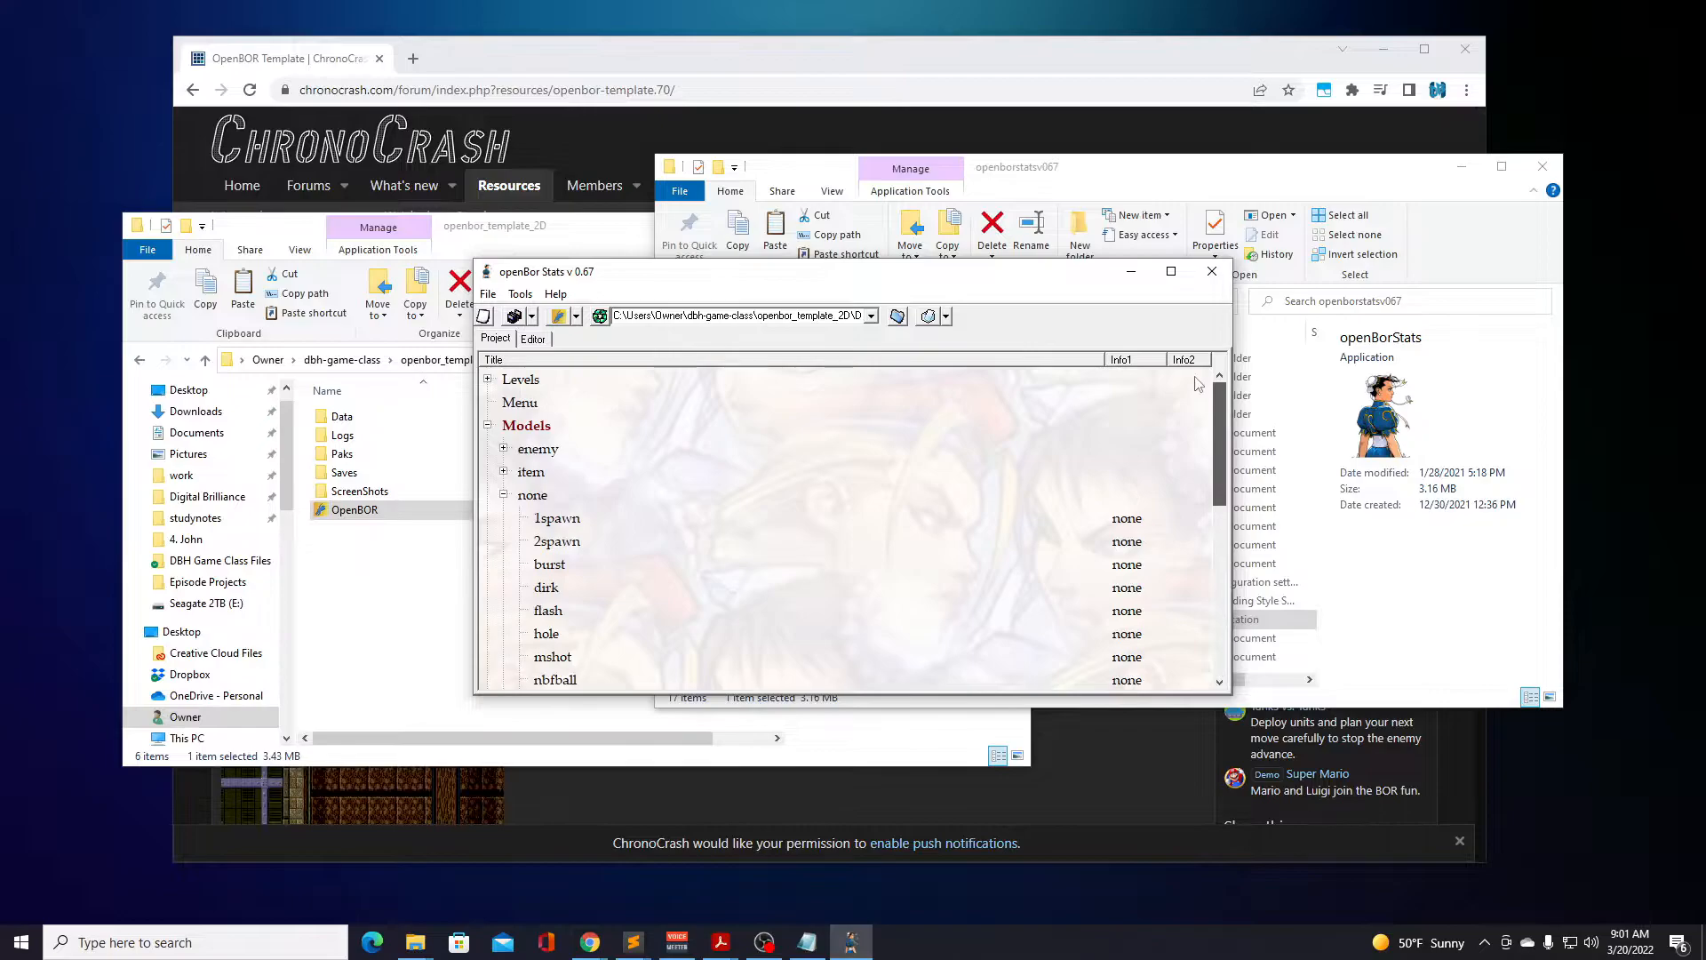
pyautogui.click(496, 381)
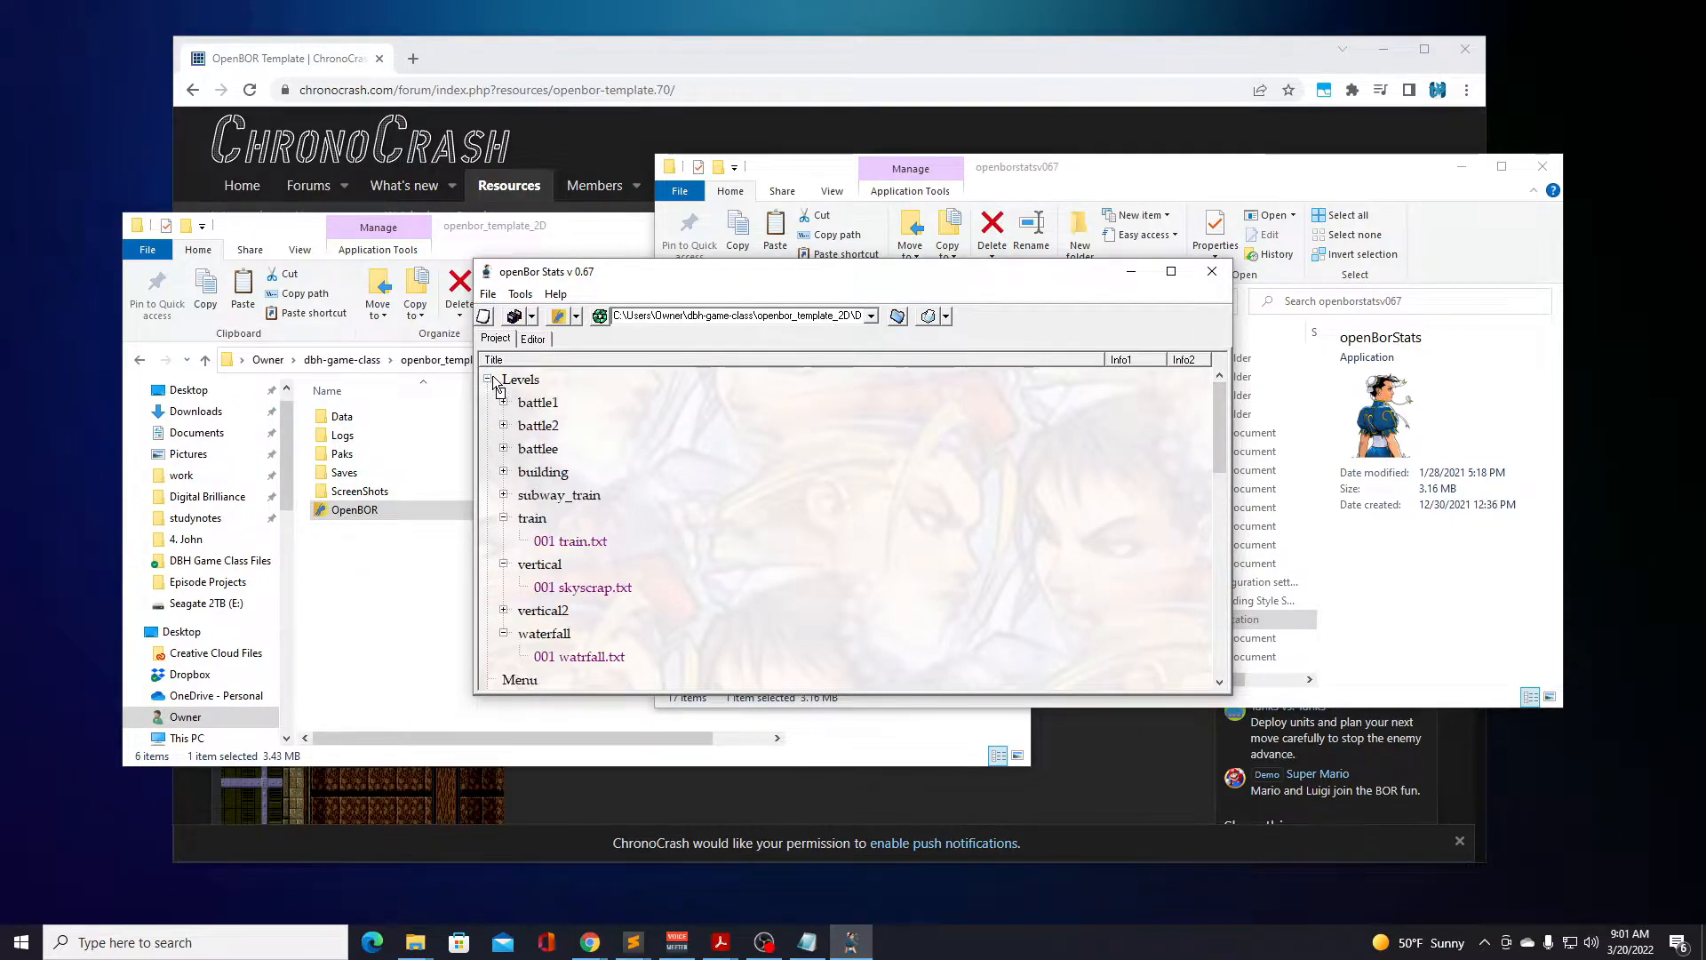
pyautogui.doubleClick(576, 659)
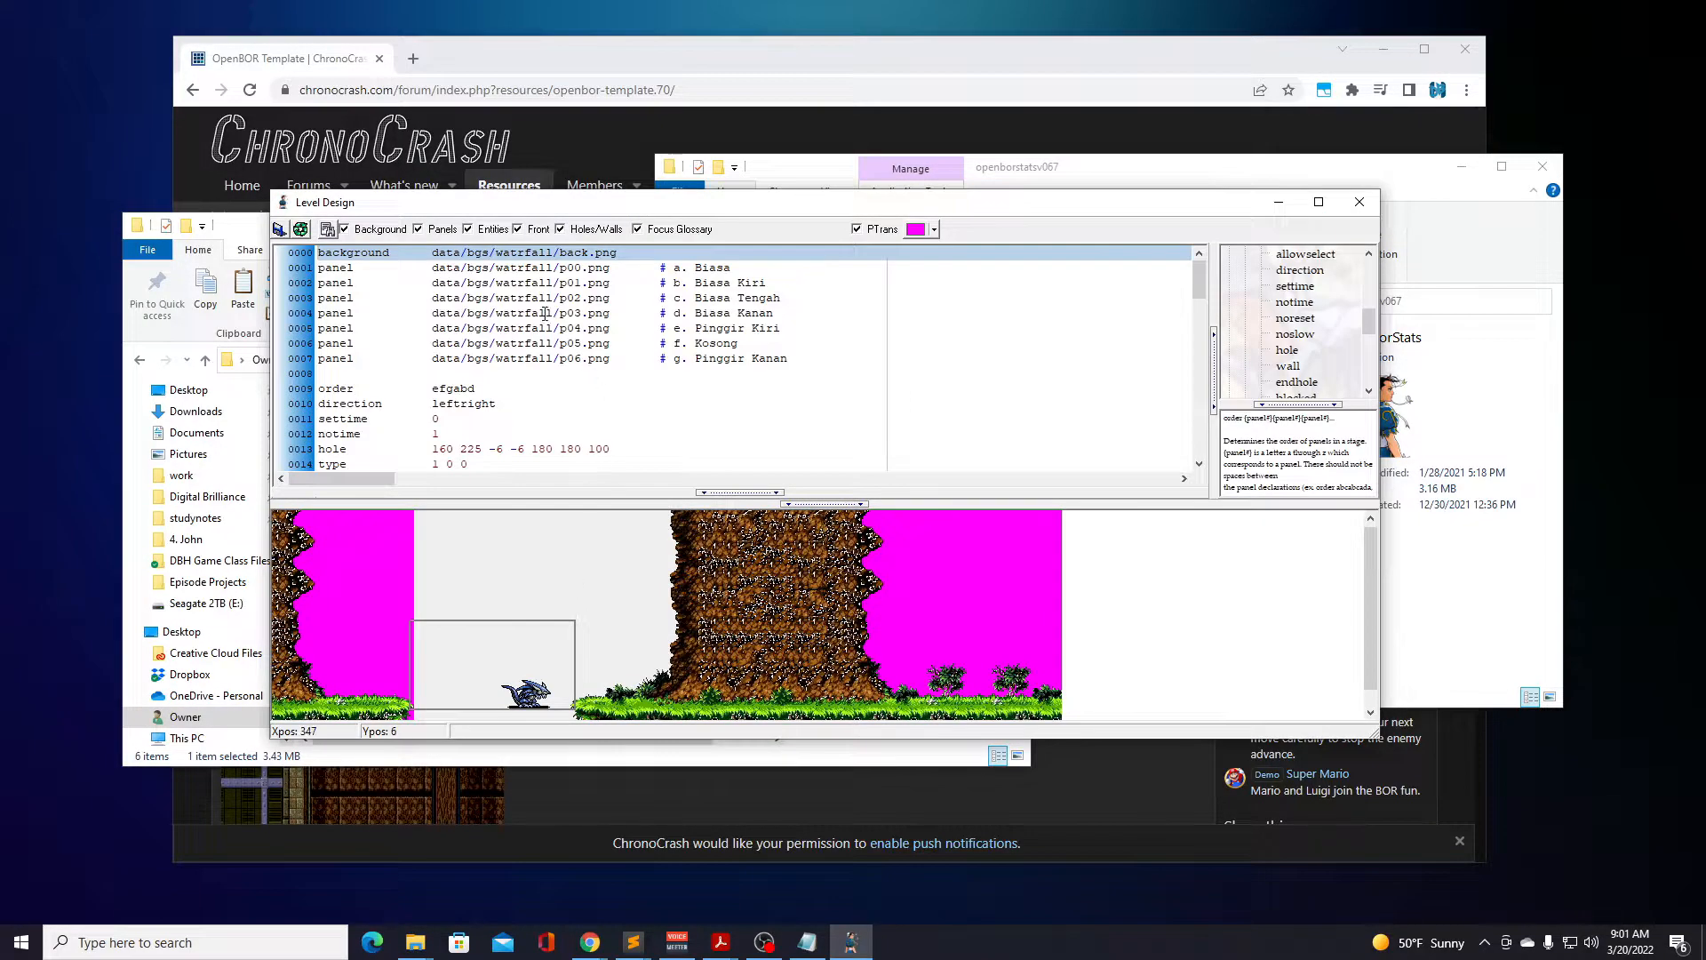
pyautogui.scroll(-5, 527, 351)
pyautogui.scroll(-2, 527, 351)
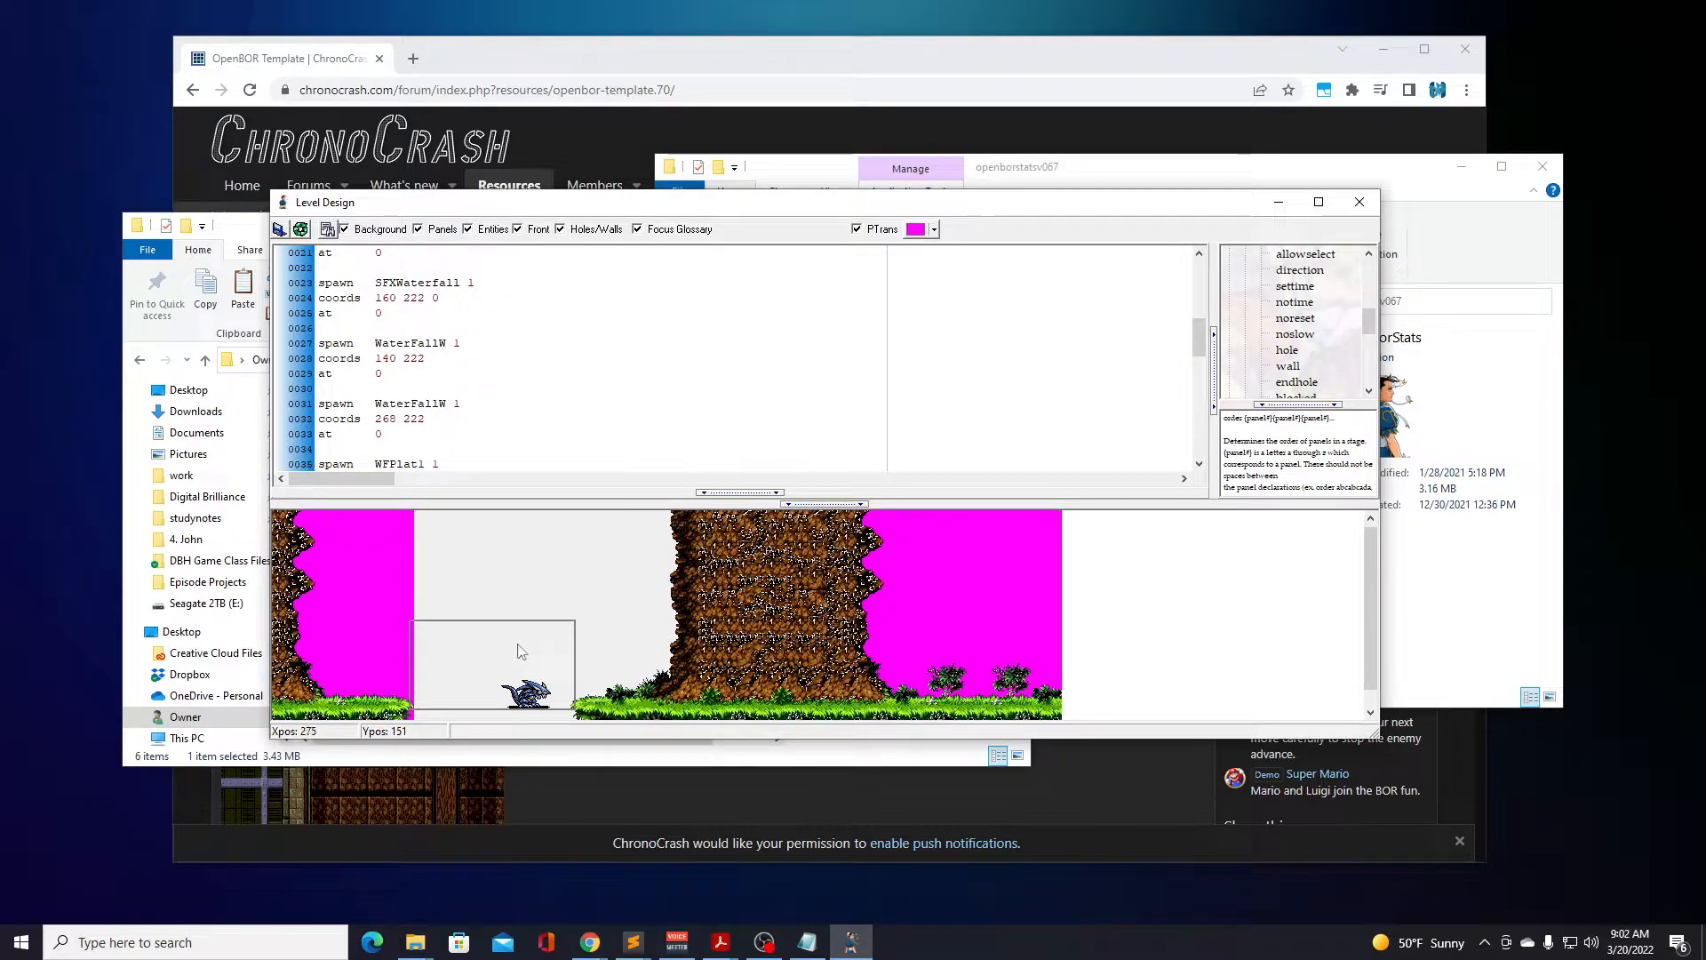
pyautogui.click(628, 374)
pyautogui.scroll(-2, 629, 373)
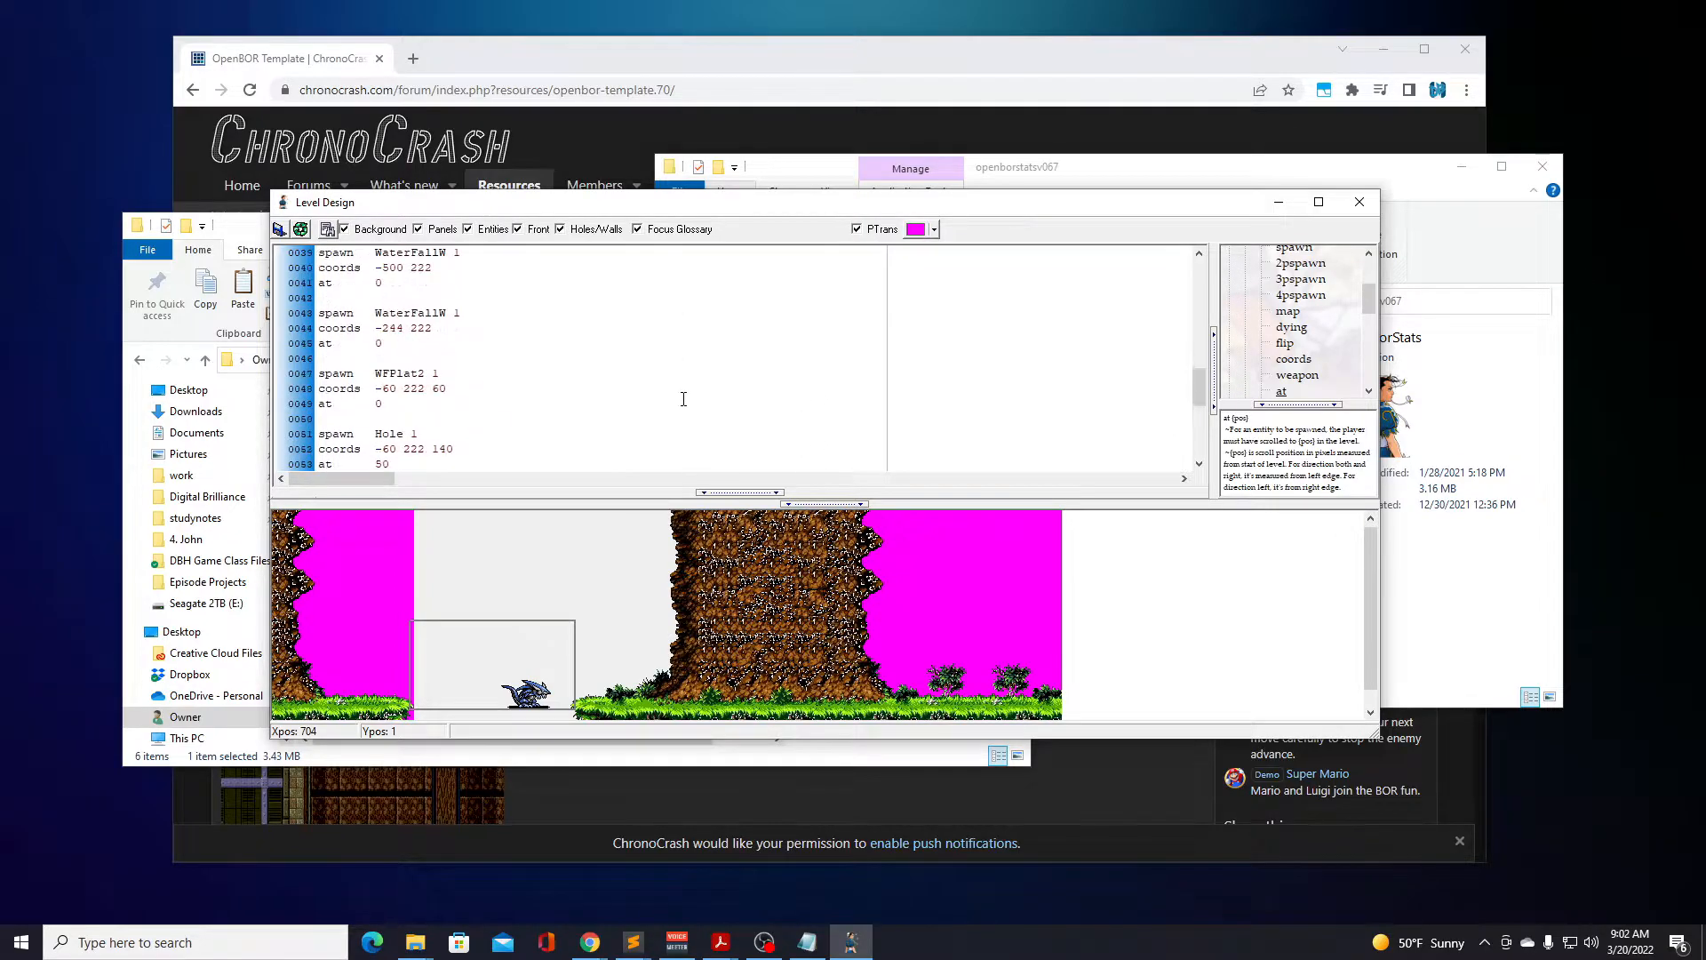
pyautogui.scroll(4, 679, 396)
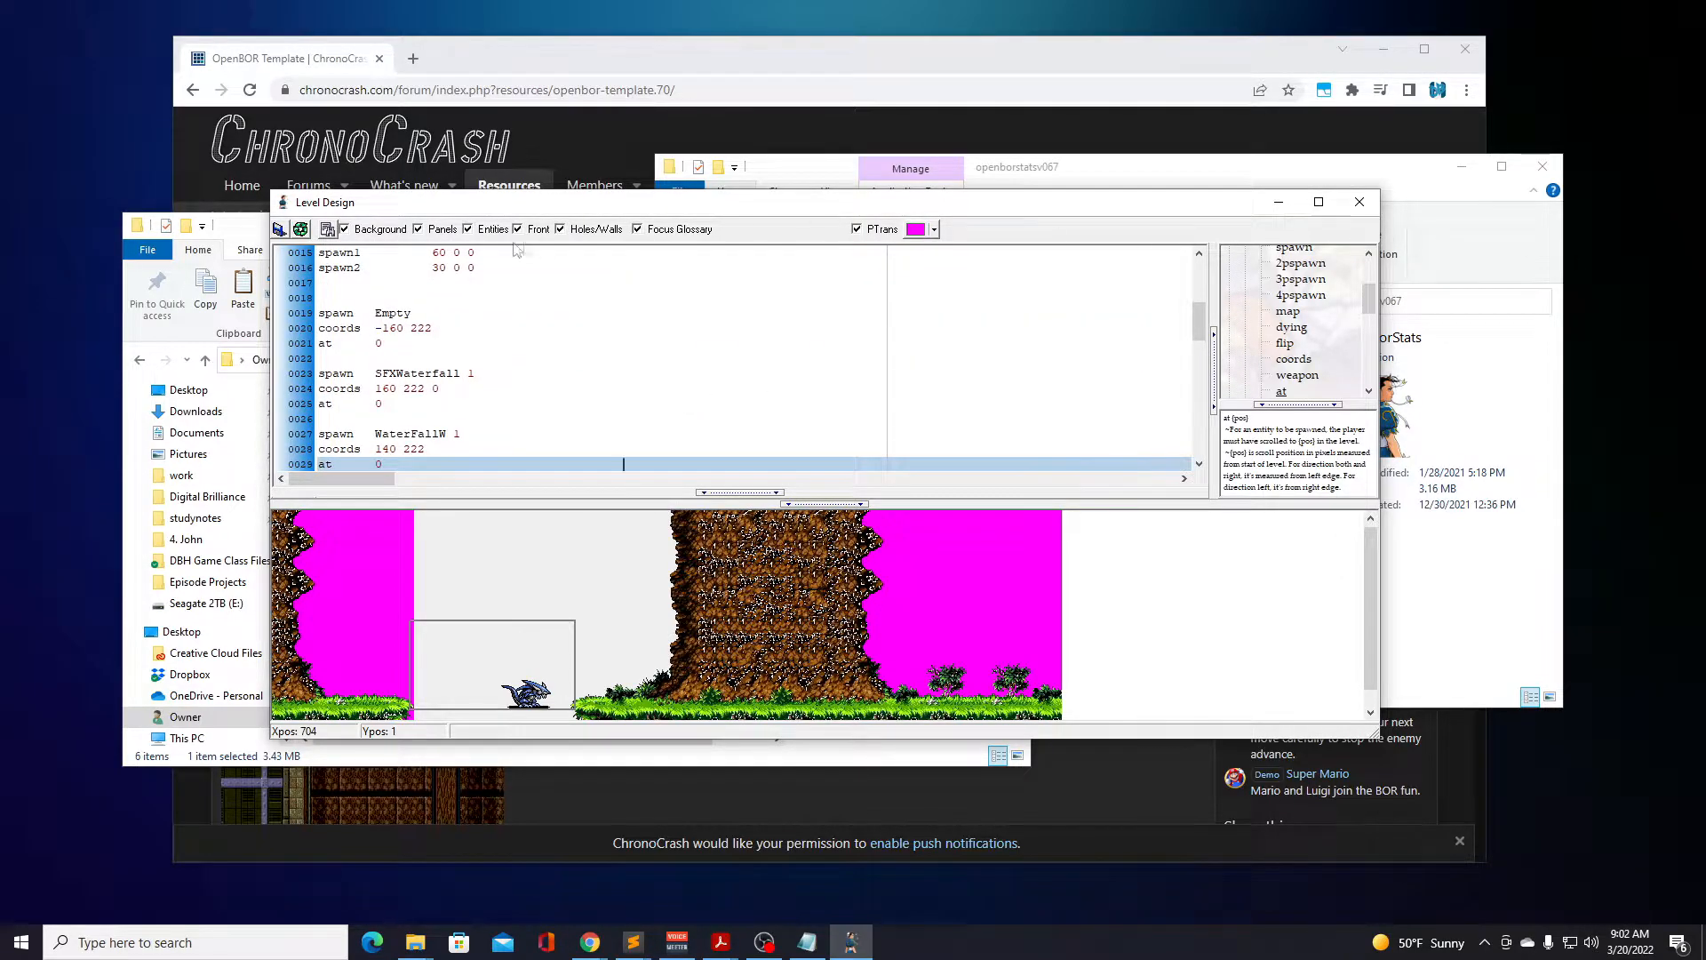
pyautogui.click(1360, 202)
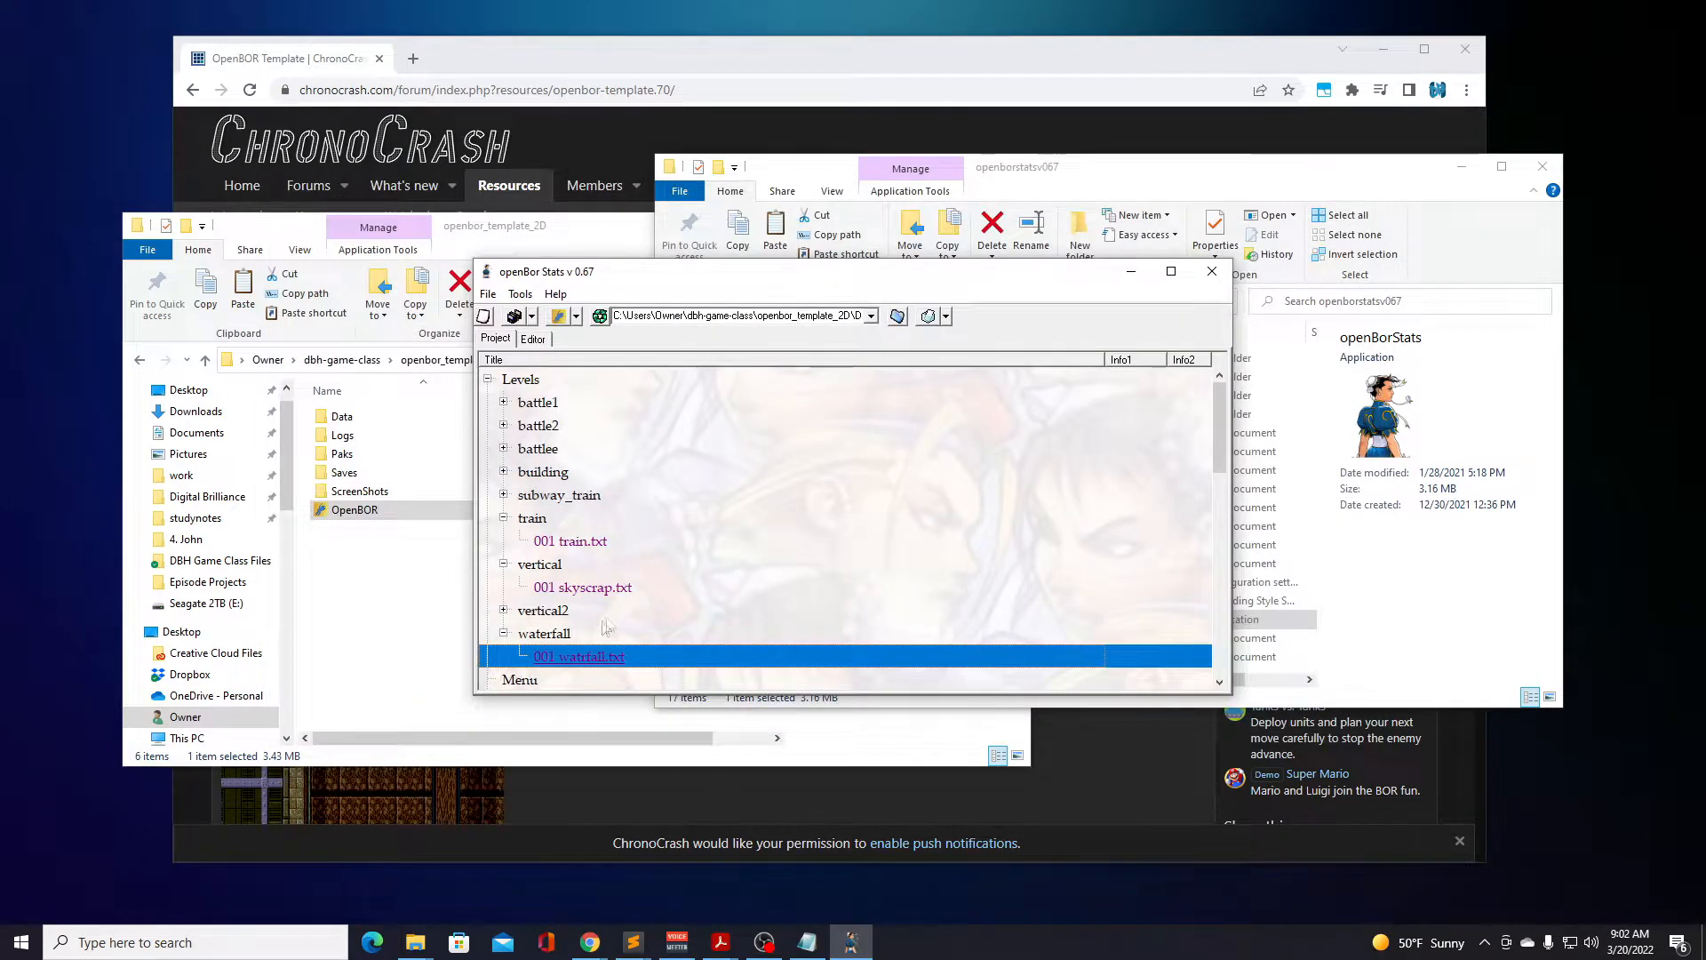
# Reopen the waterfallw model and examine its idle animation script and the offset crosshair on the first frame.
pyautogui.scroll(-2, 609, 613)
pyautogui.scroll(-8, 618, 578)
pyautogui.scroll(-2, 620, 569)
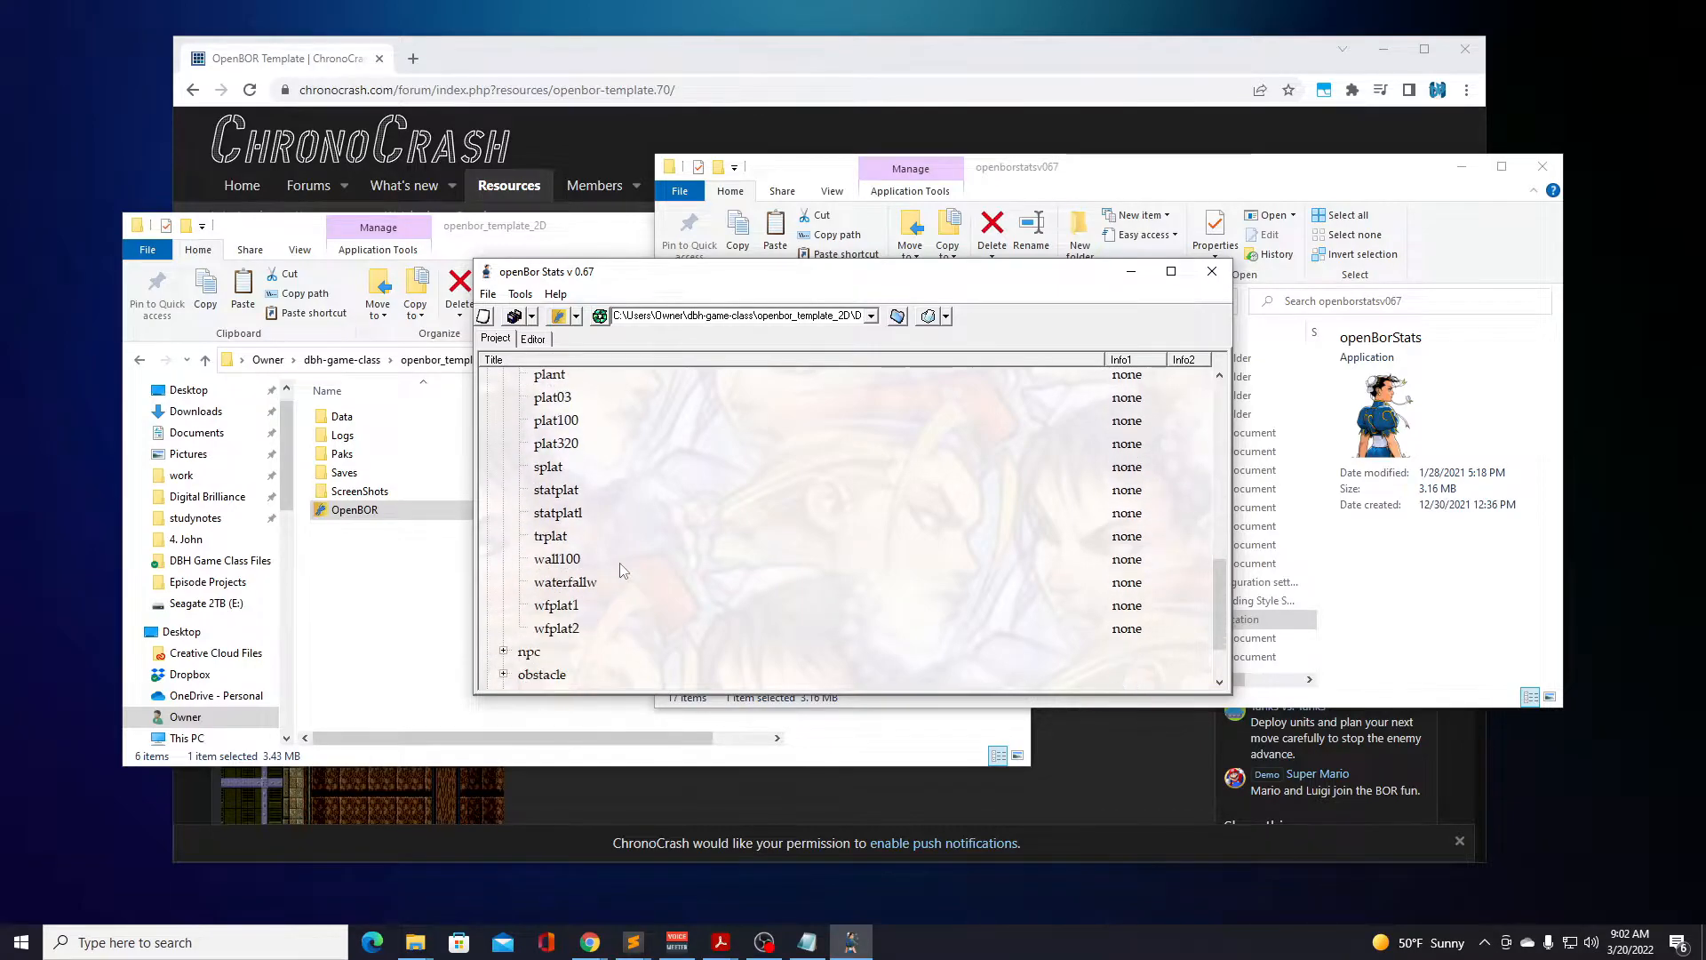
pyautogui.doubleClick(620, 569)
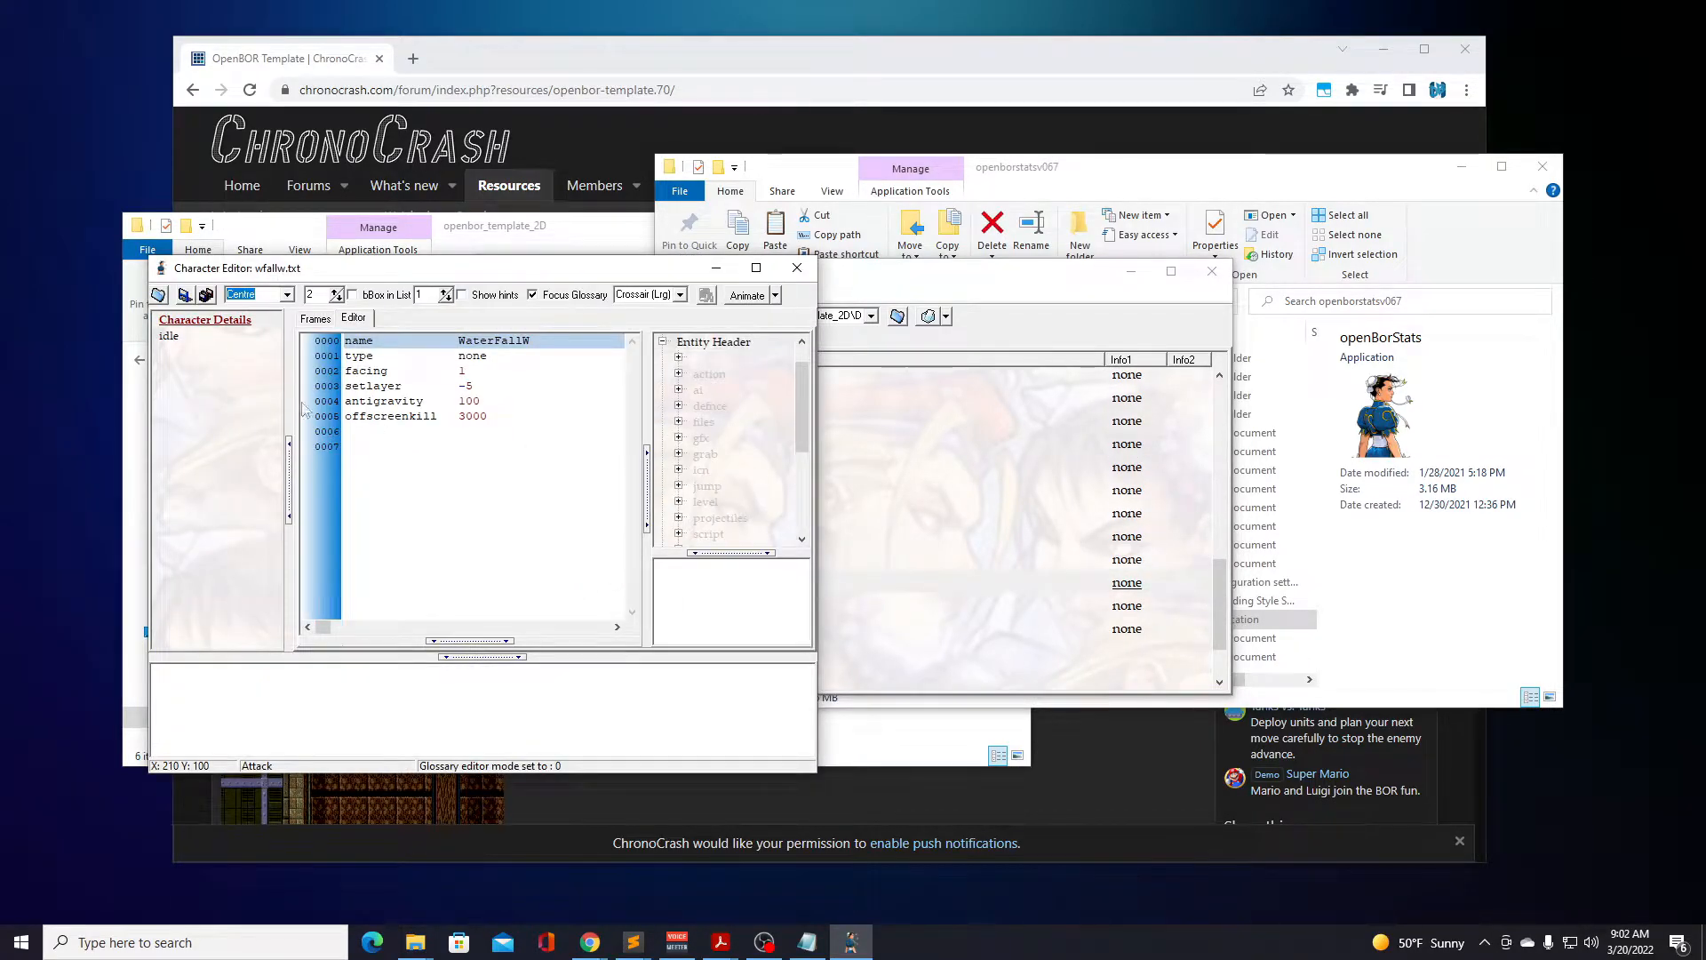
pyautogui.click(177, 338)
pyautogui.click(177, 339)
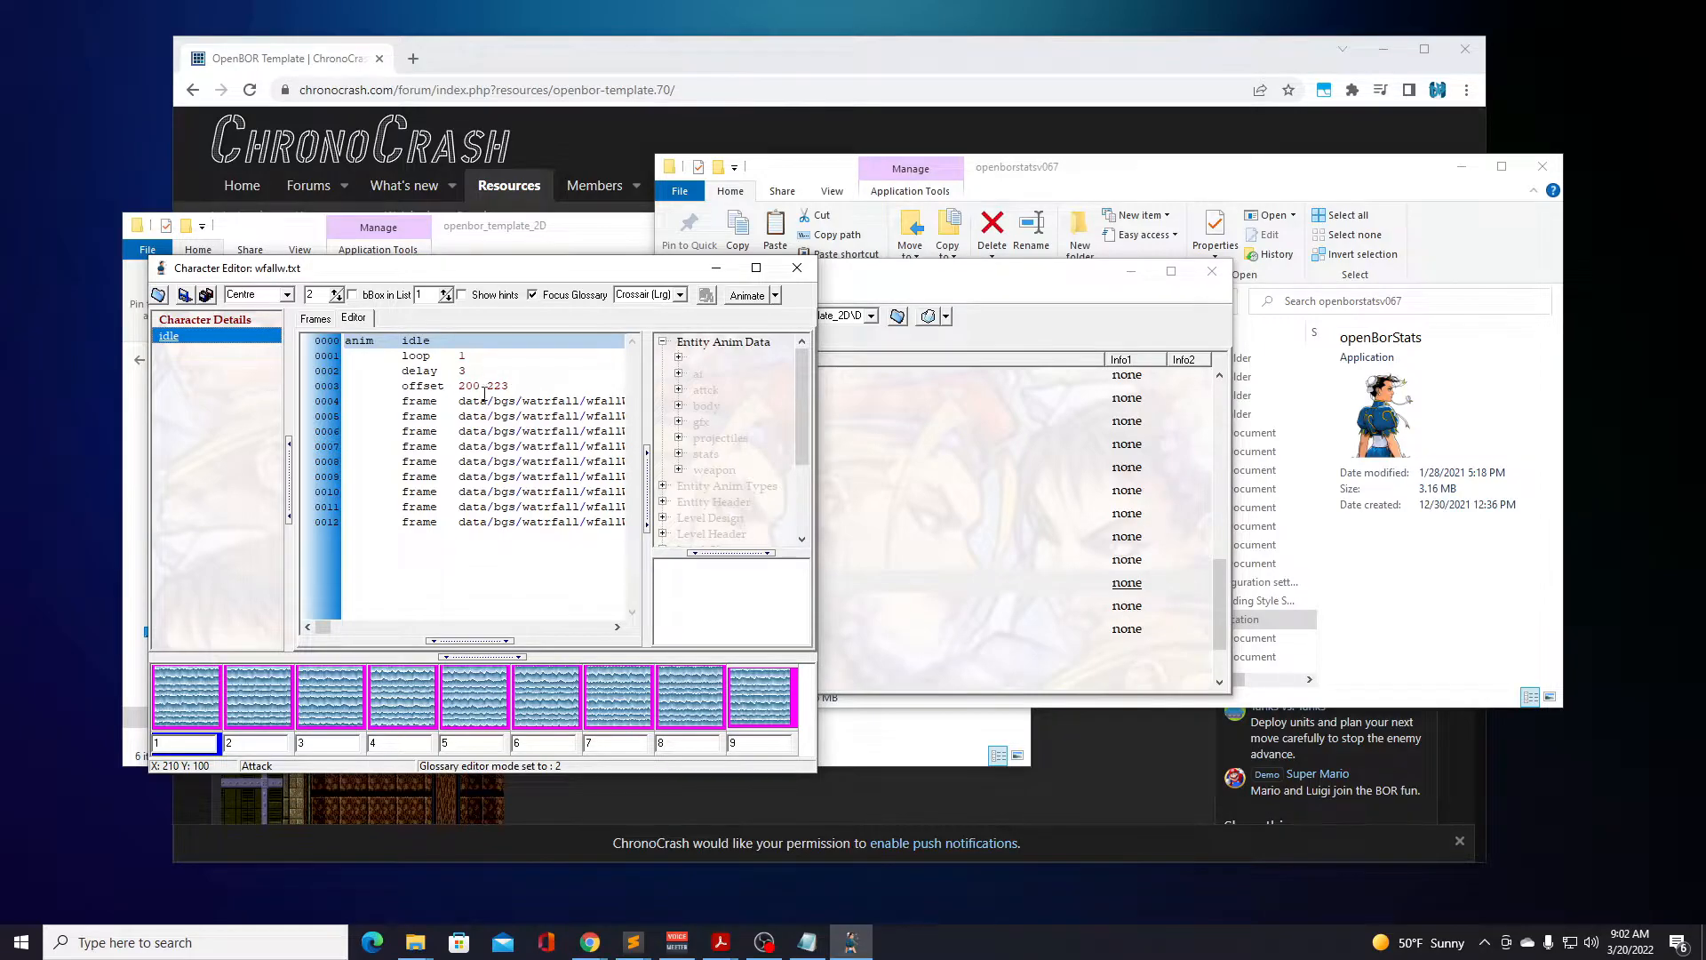
pyautogui.click(315, 318)
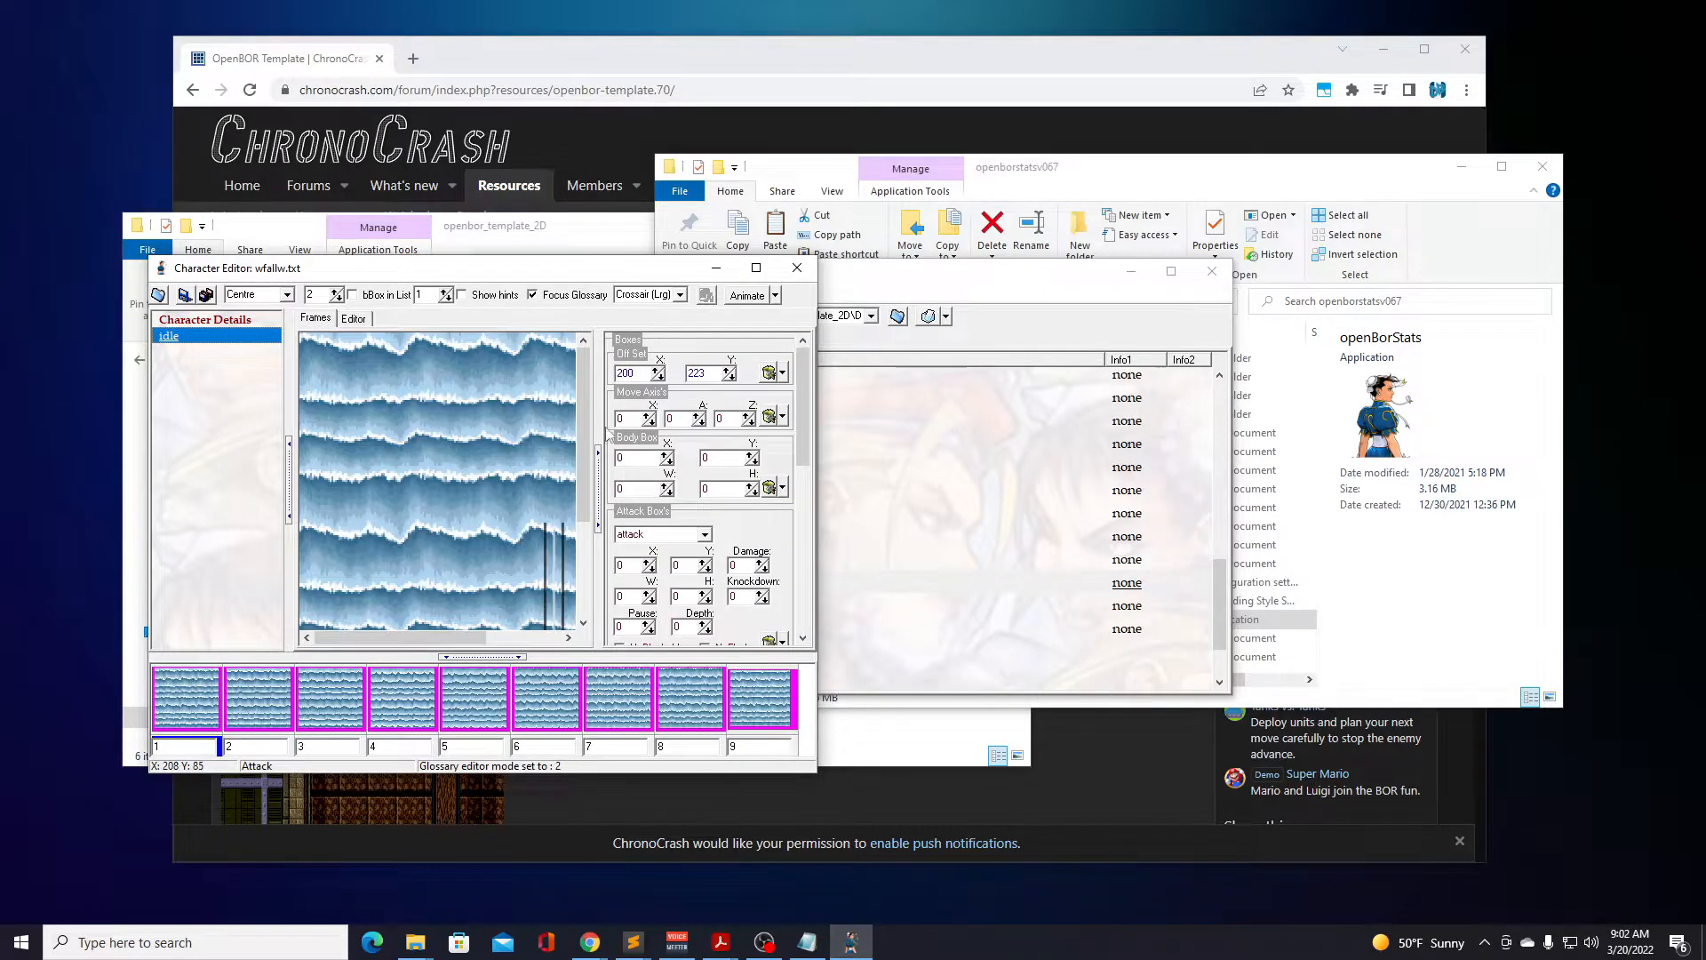
pyautogui.scroll(-3, 583, 431)
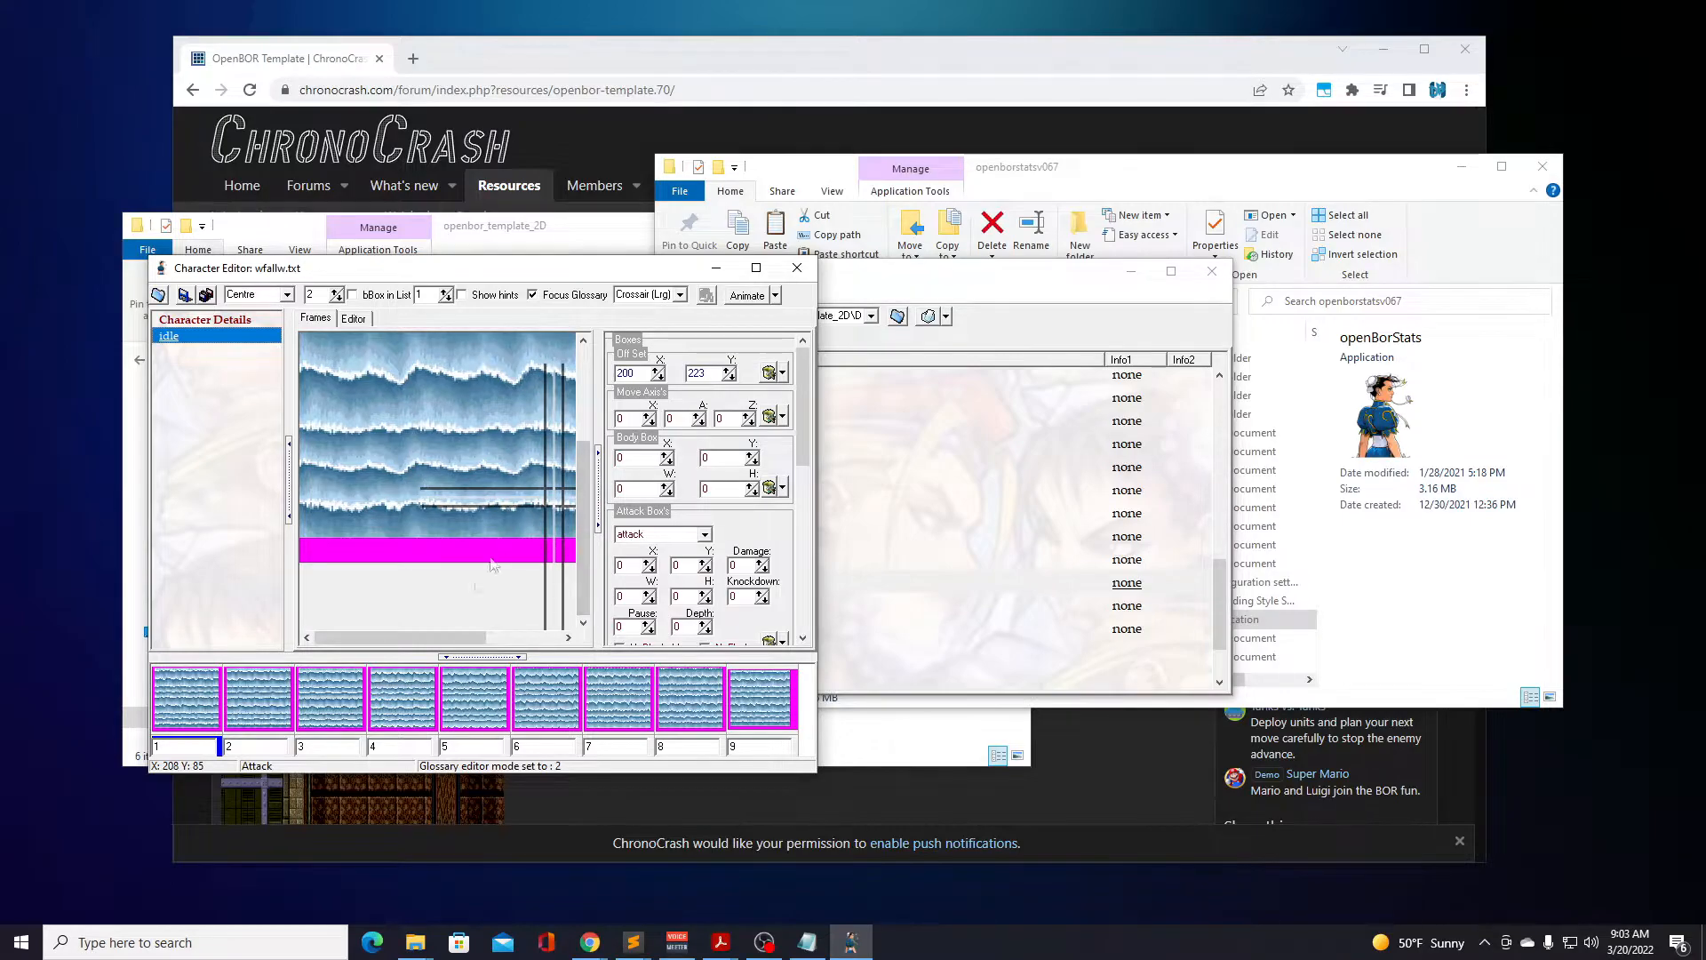
pyautogui.moveTo(424, 642); pyautogui.dragTo(499, 642)
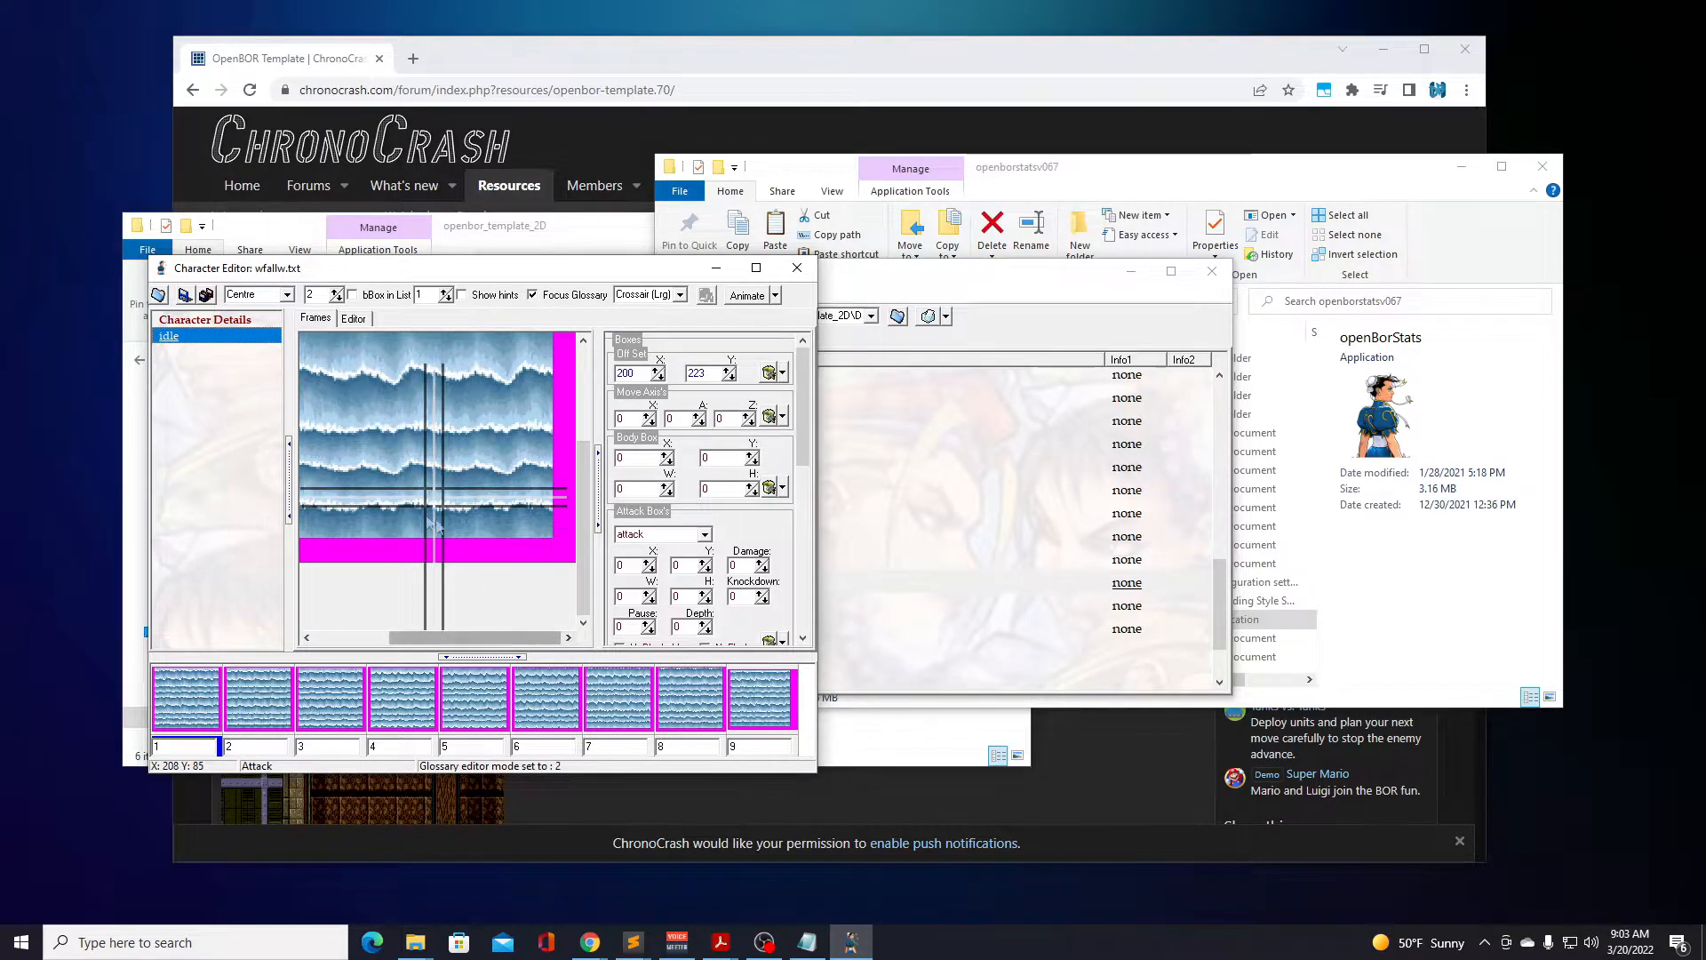
pyautogui.moveTo(488, 640); pyautogui.dragTo(414, 640)
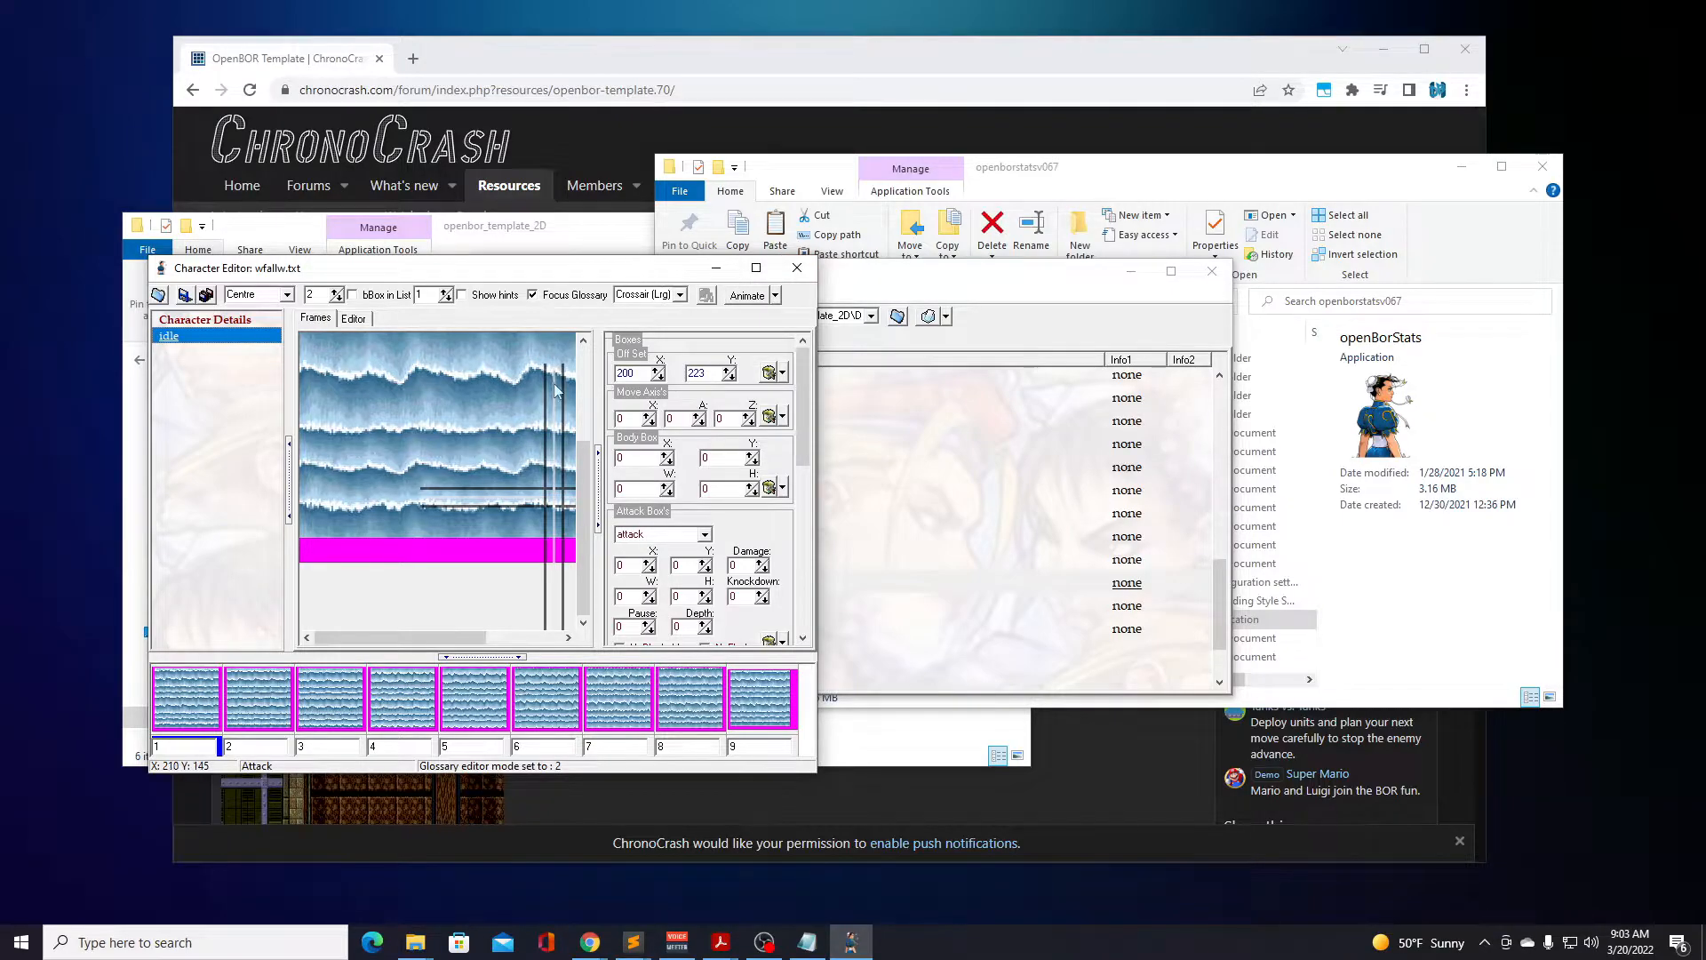
# Review the WaterFallW character details, checking the glossary for antigravity and offscreenkill, and compare them with the idle animation script.
pyautogui.click(246, 322)
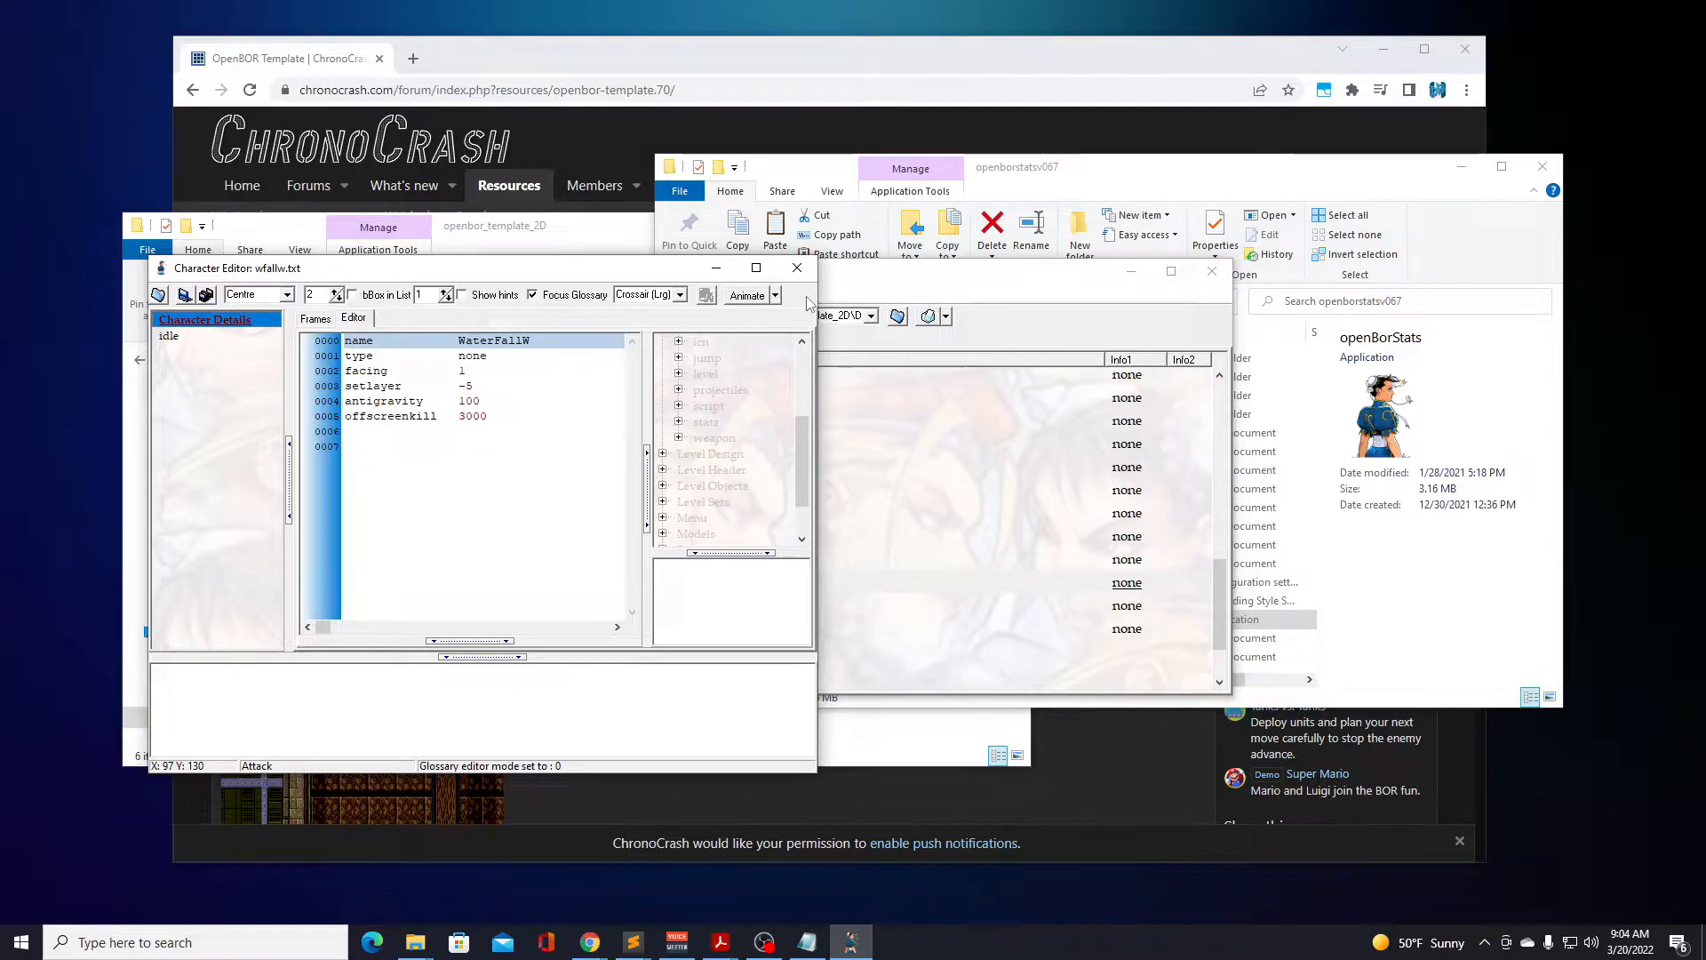
pyautogui.click(903, 286)
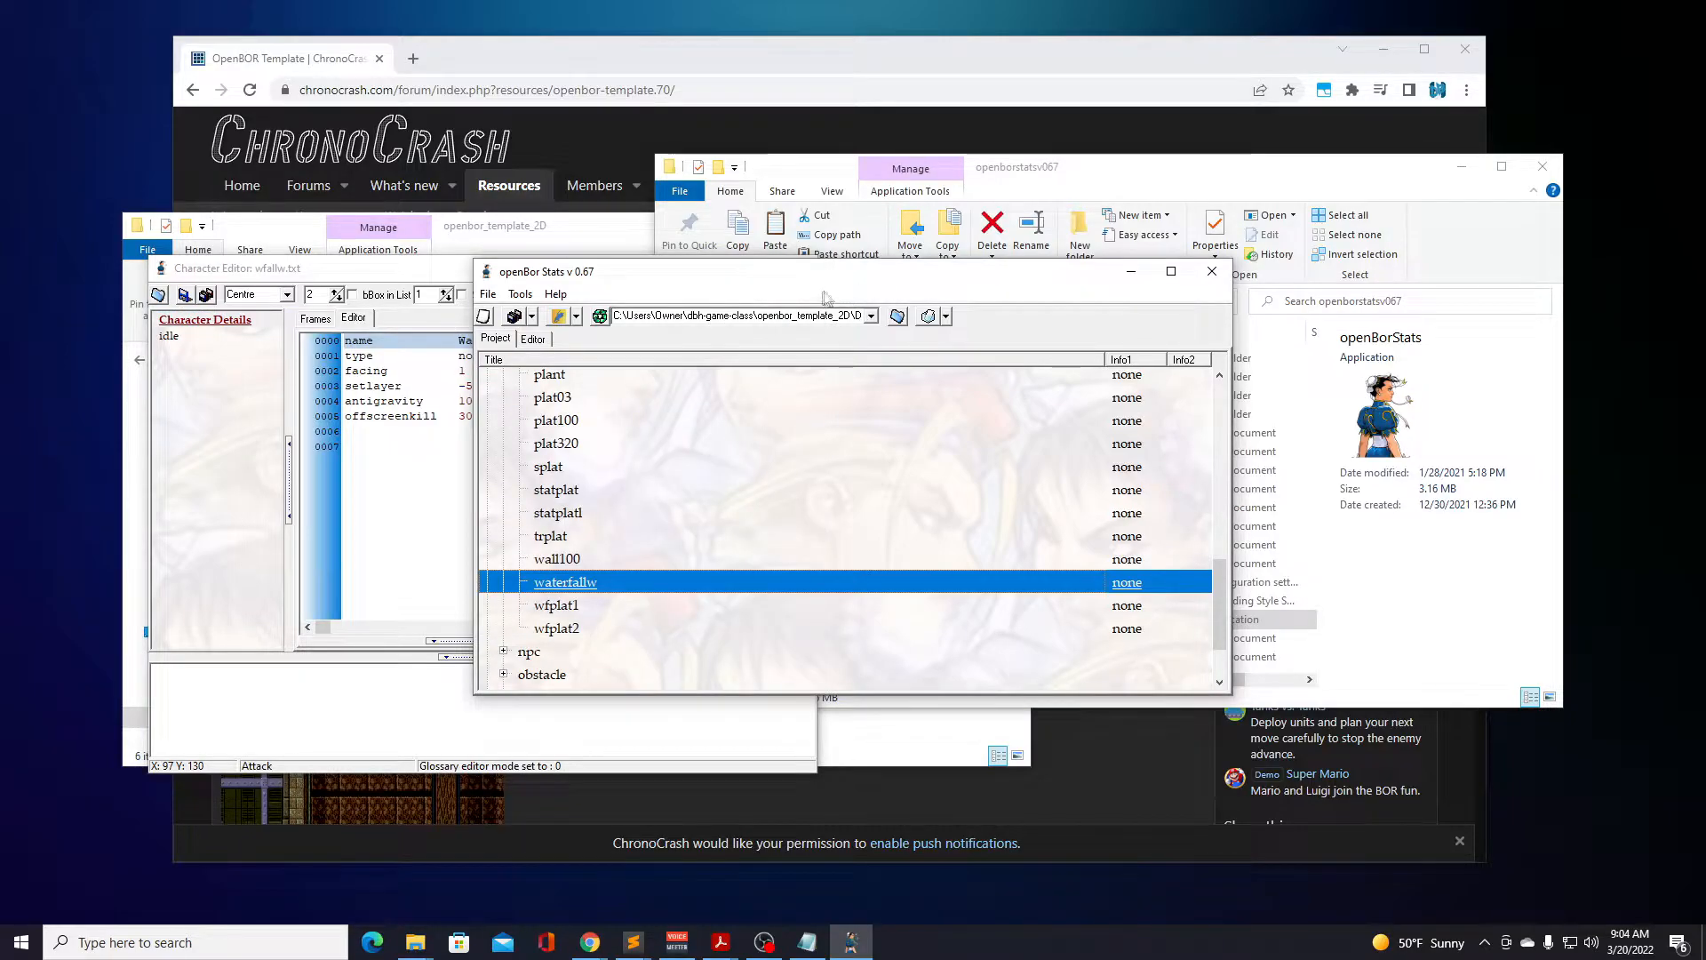
pyautogui.click(409, 345)
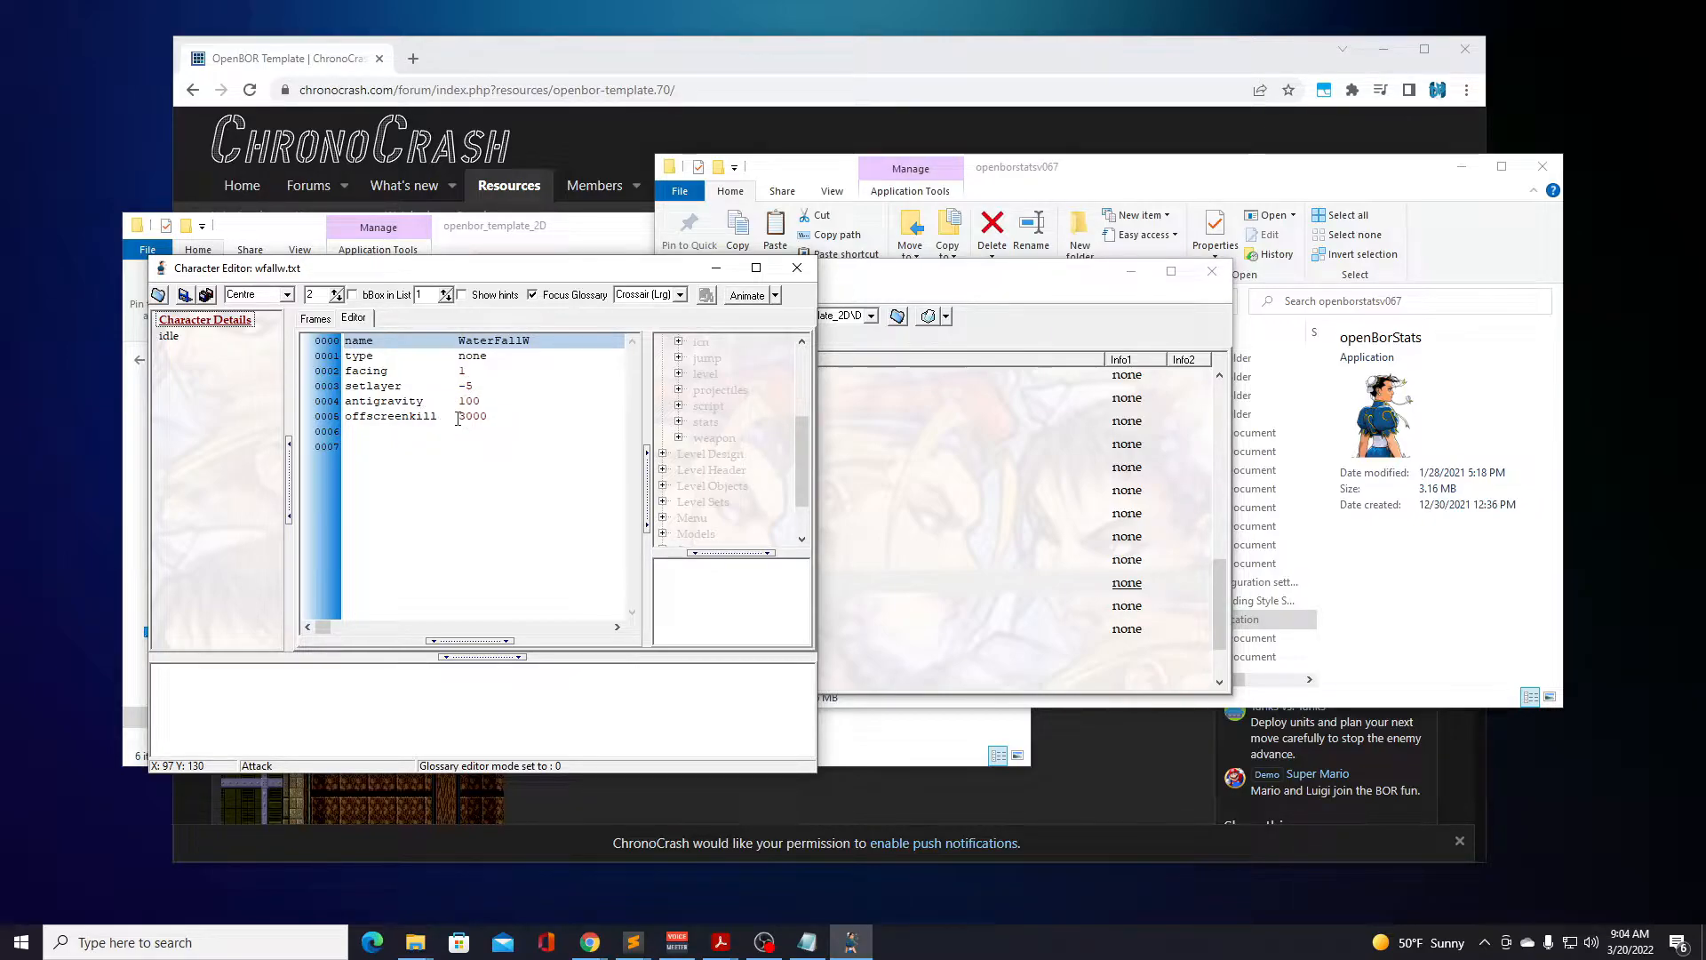
pyautogui.click(416, 405)
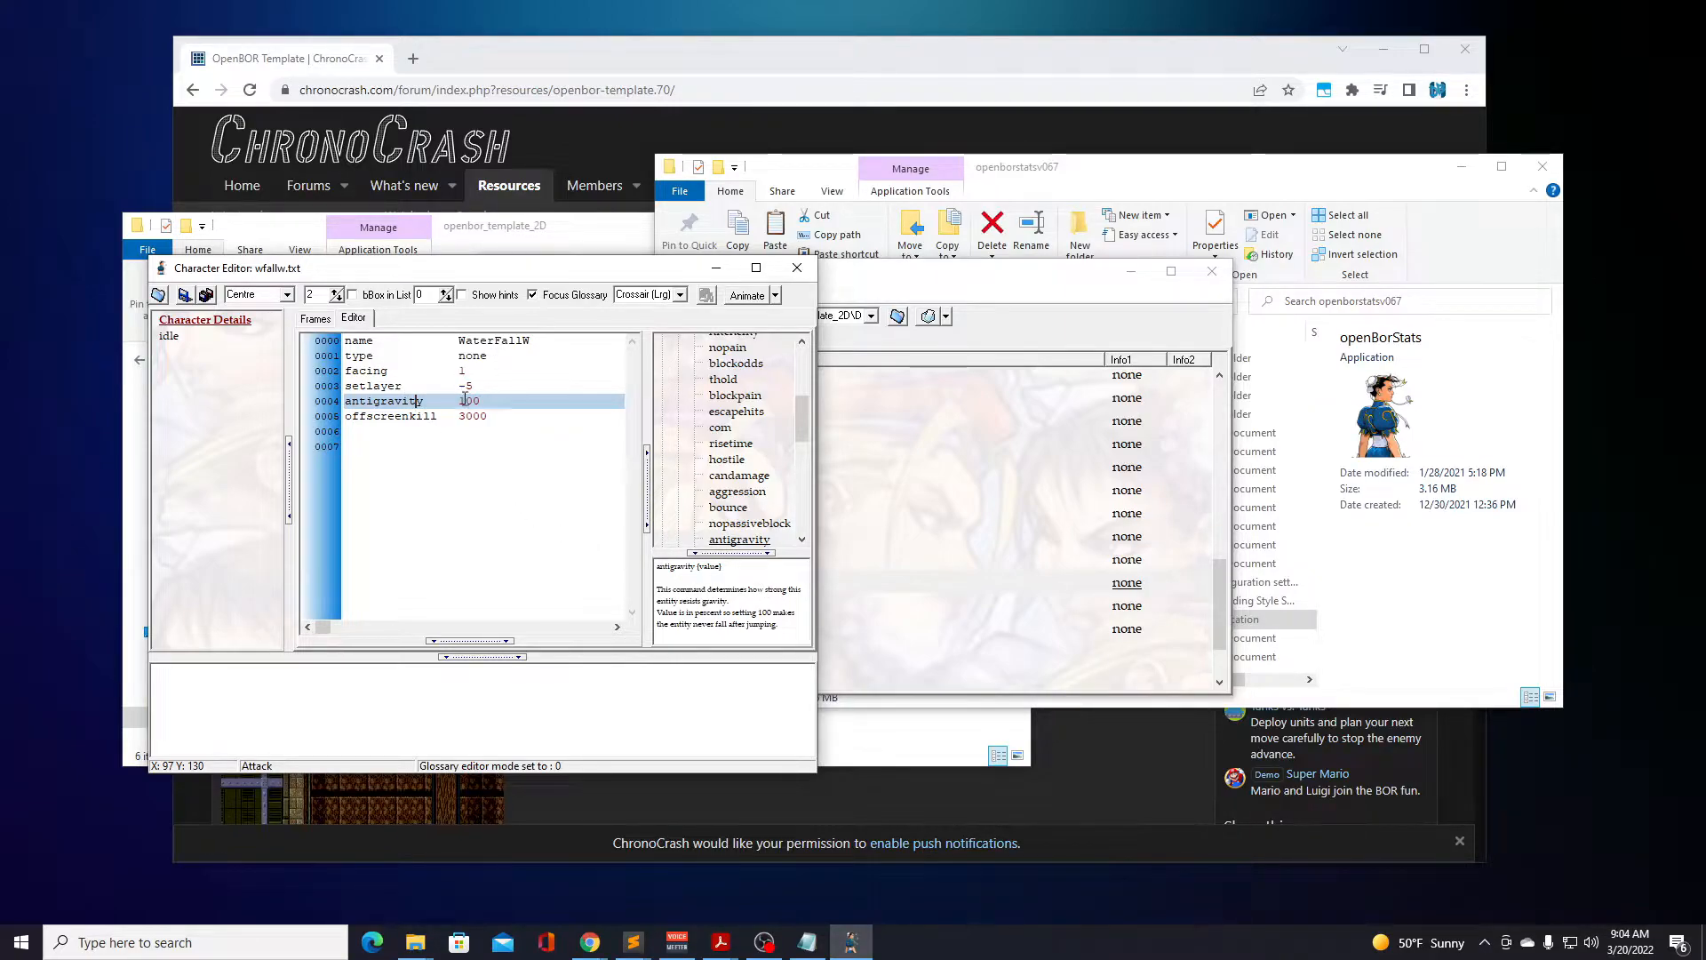
pyautogui.click(443, 414)
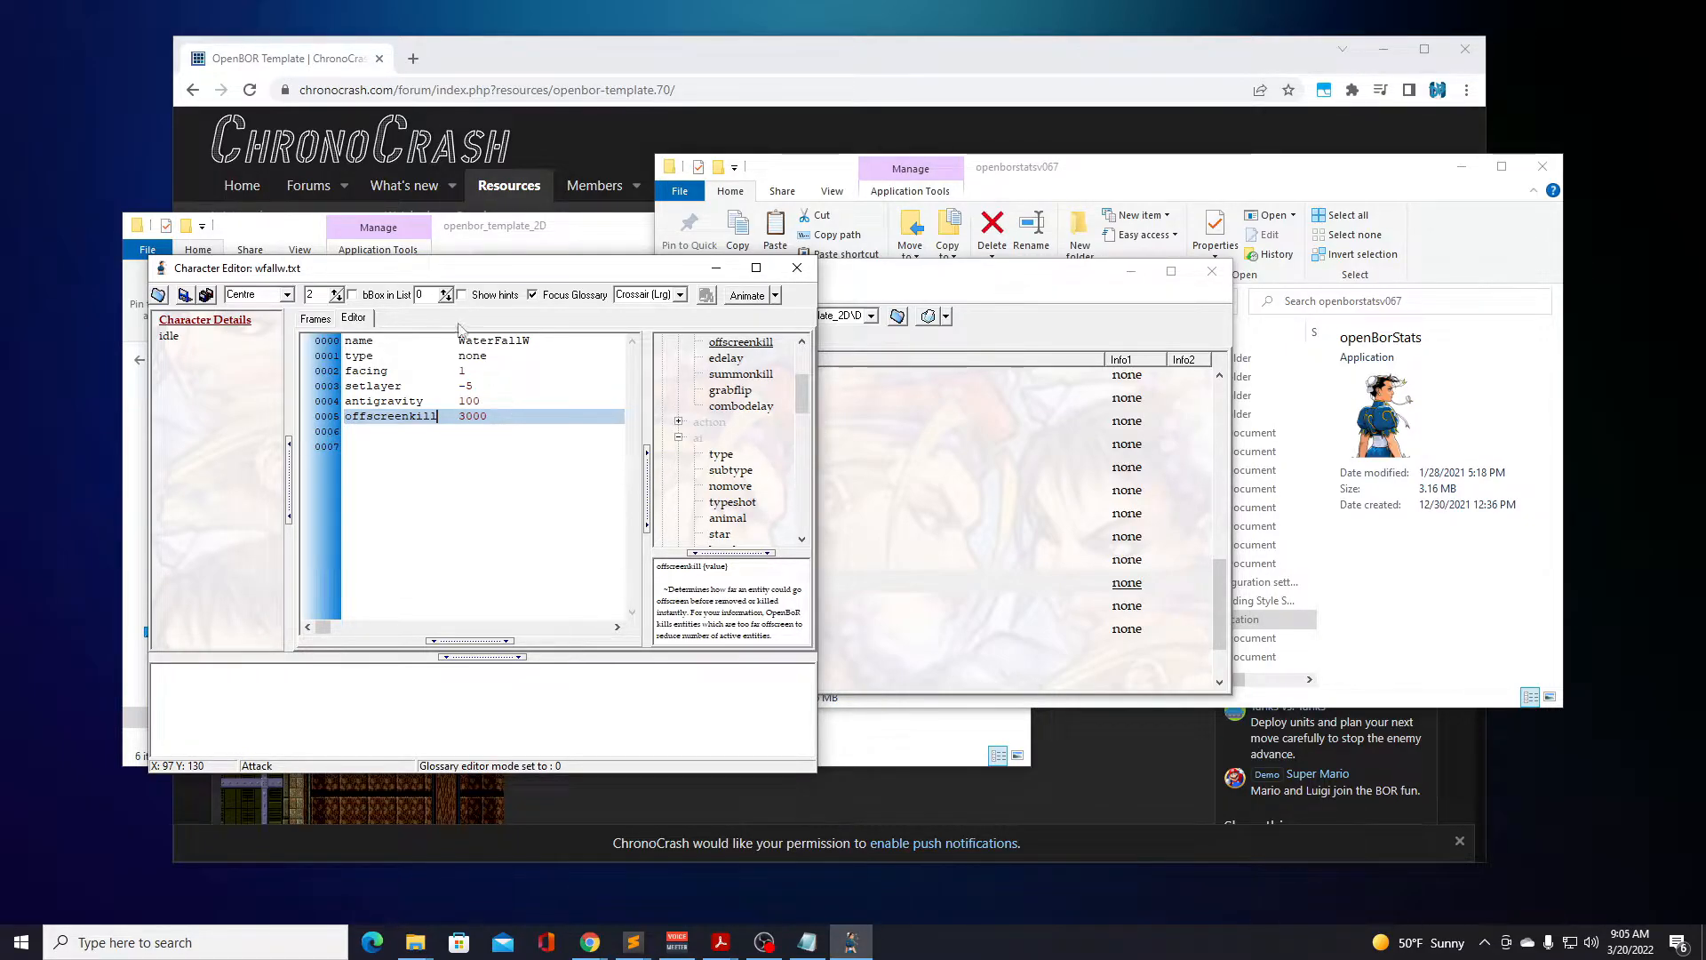
pyautogui.click(166, 341)
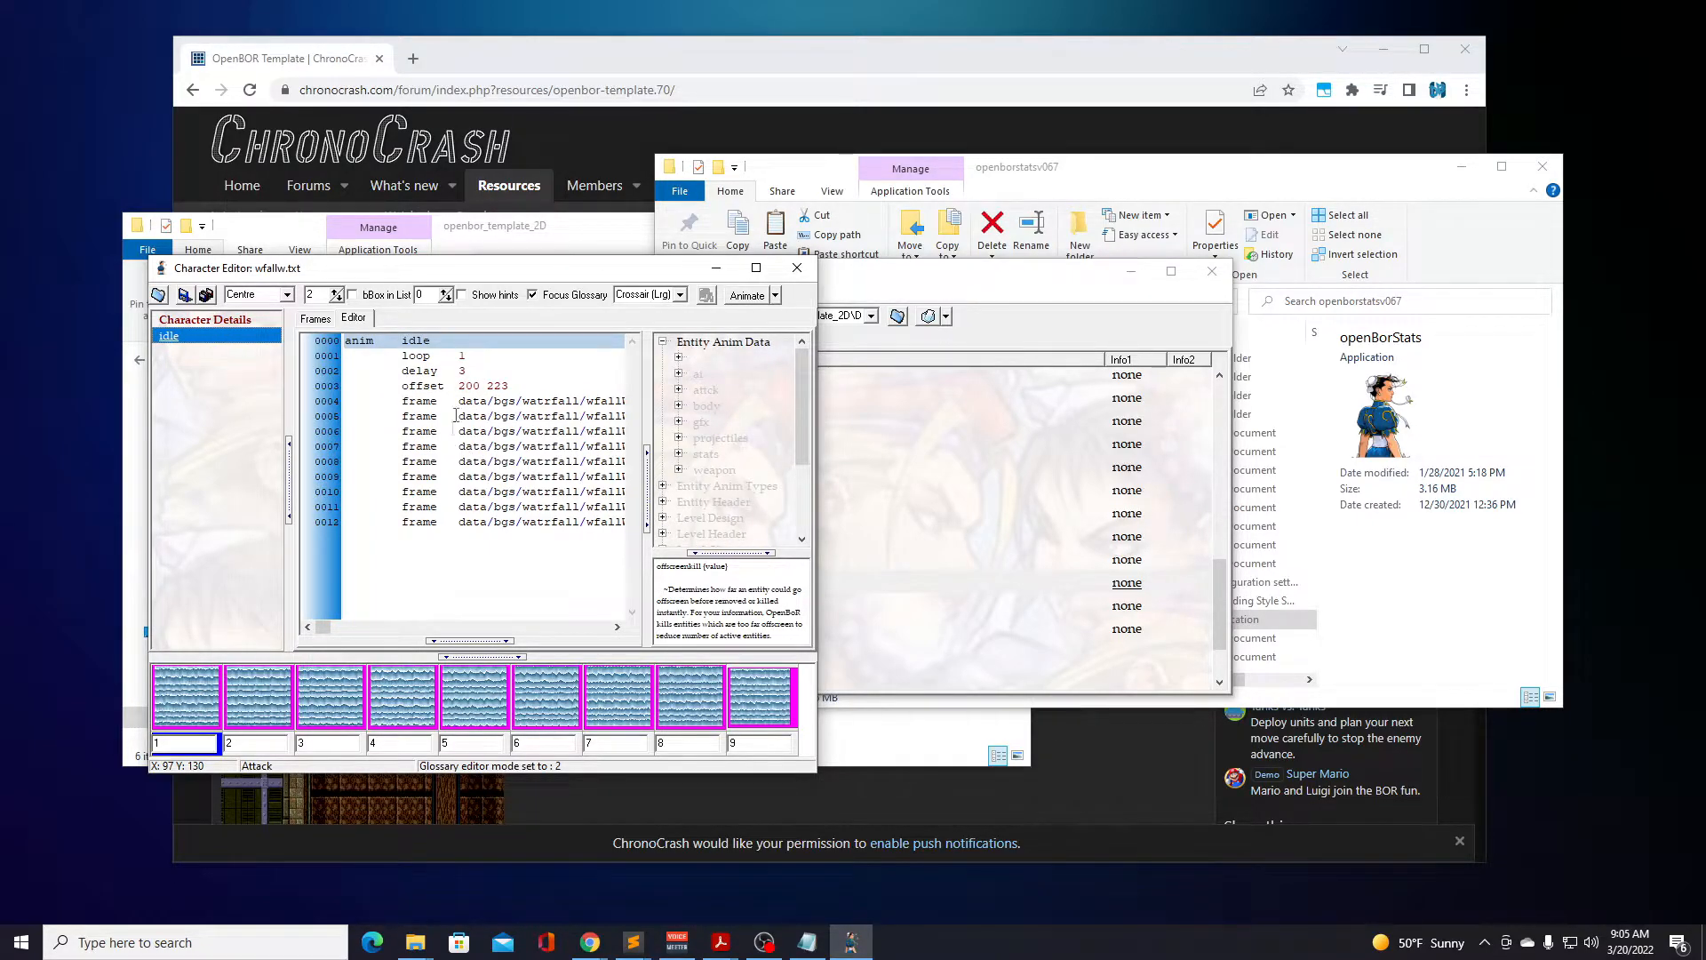
pyautogui.click(238, 321)
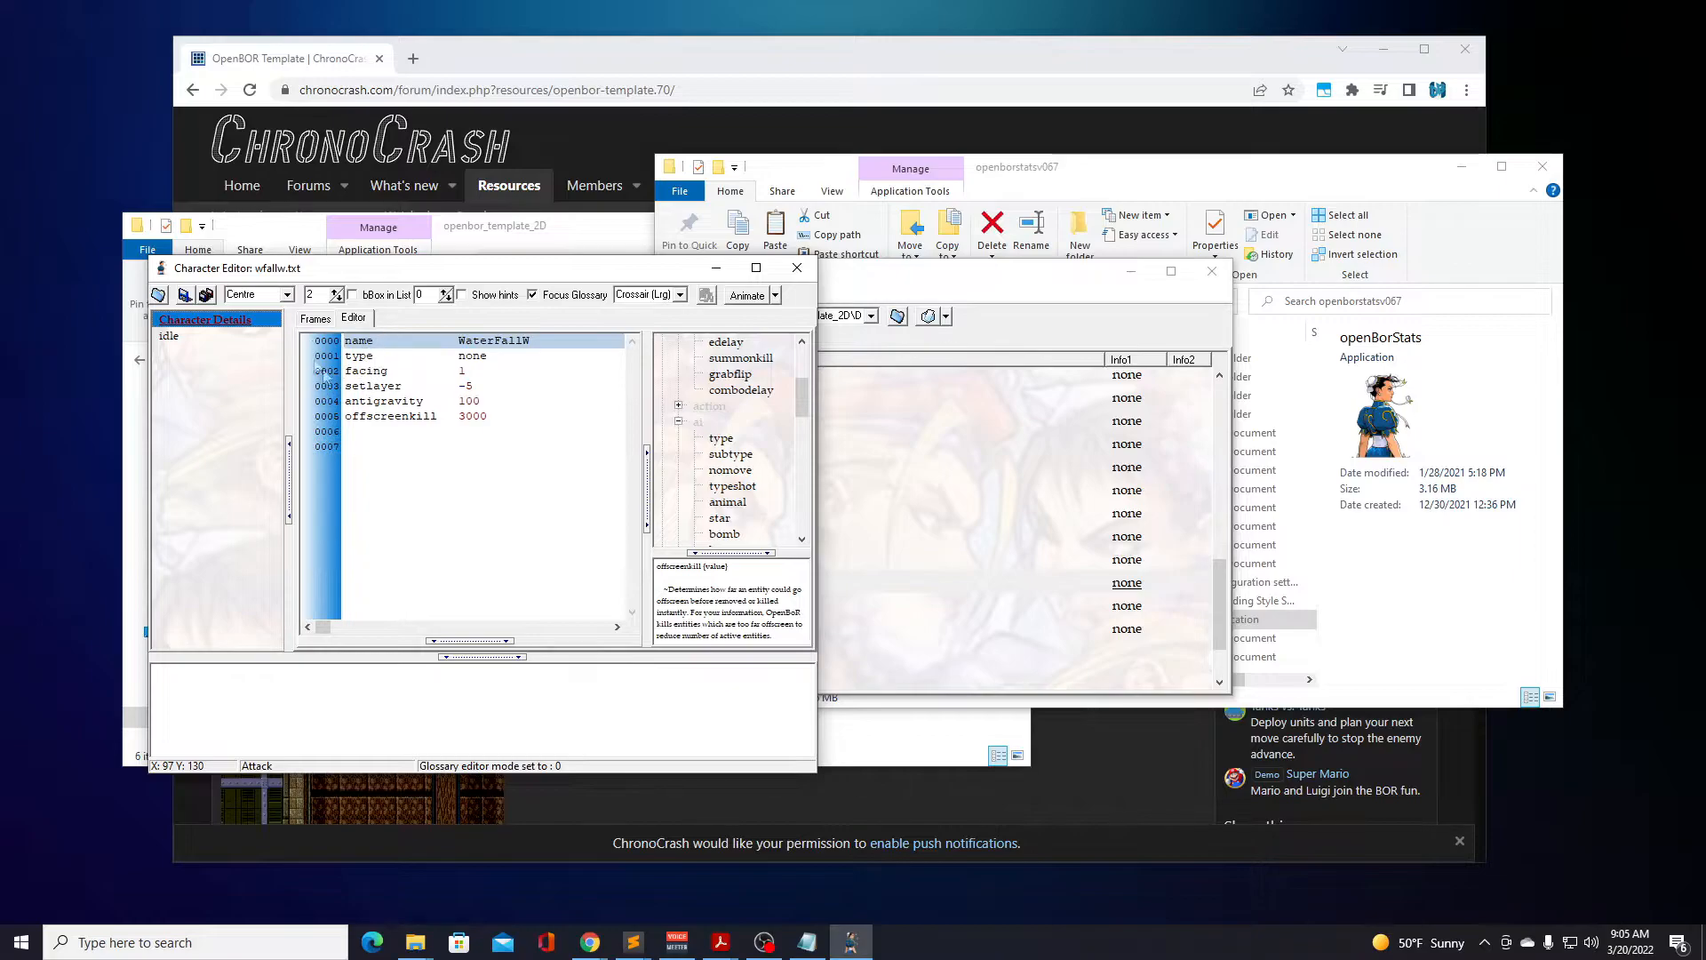
# Close the waterfallw model, open wfplat1, and examine the platform command in its idle animation script.
pyautogui.click(799, 277)
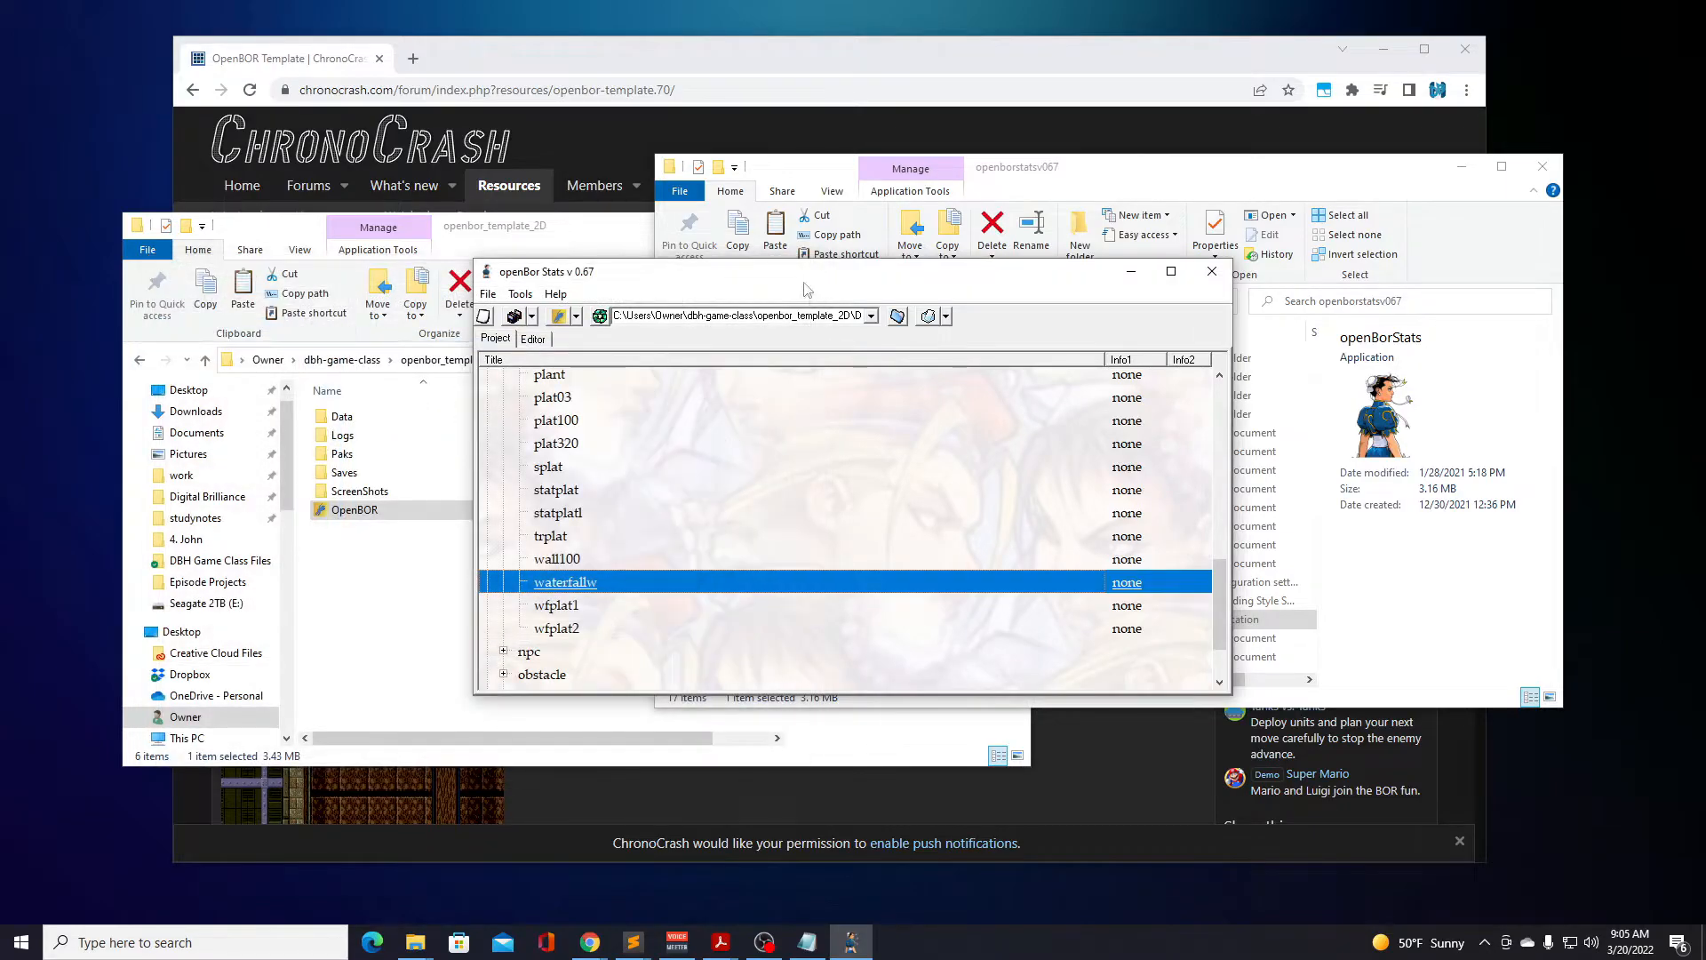
pyautogui.doubleClick(570, 605)
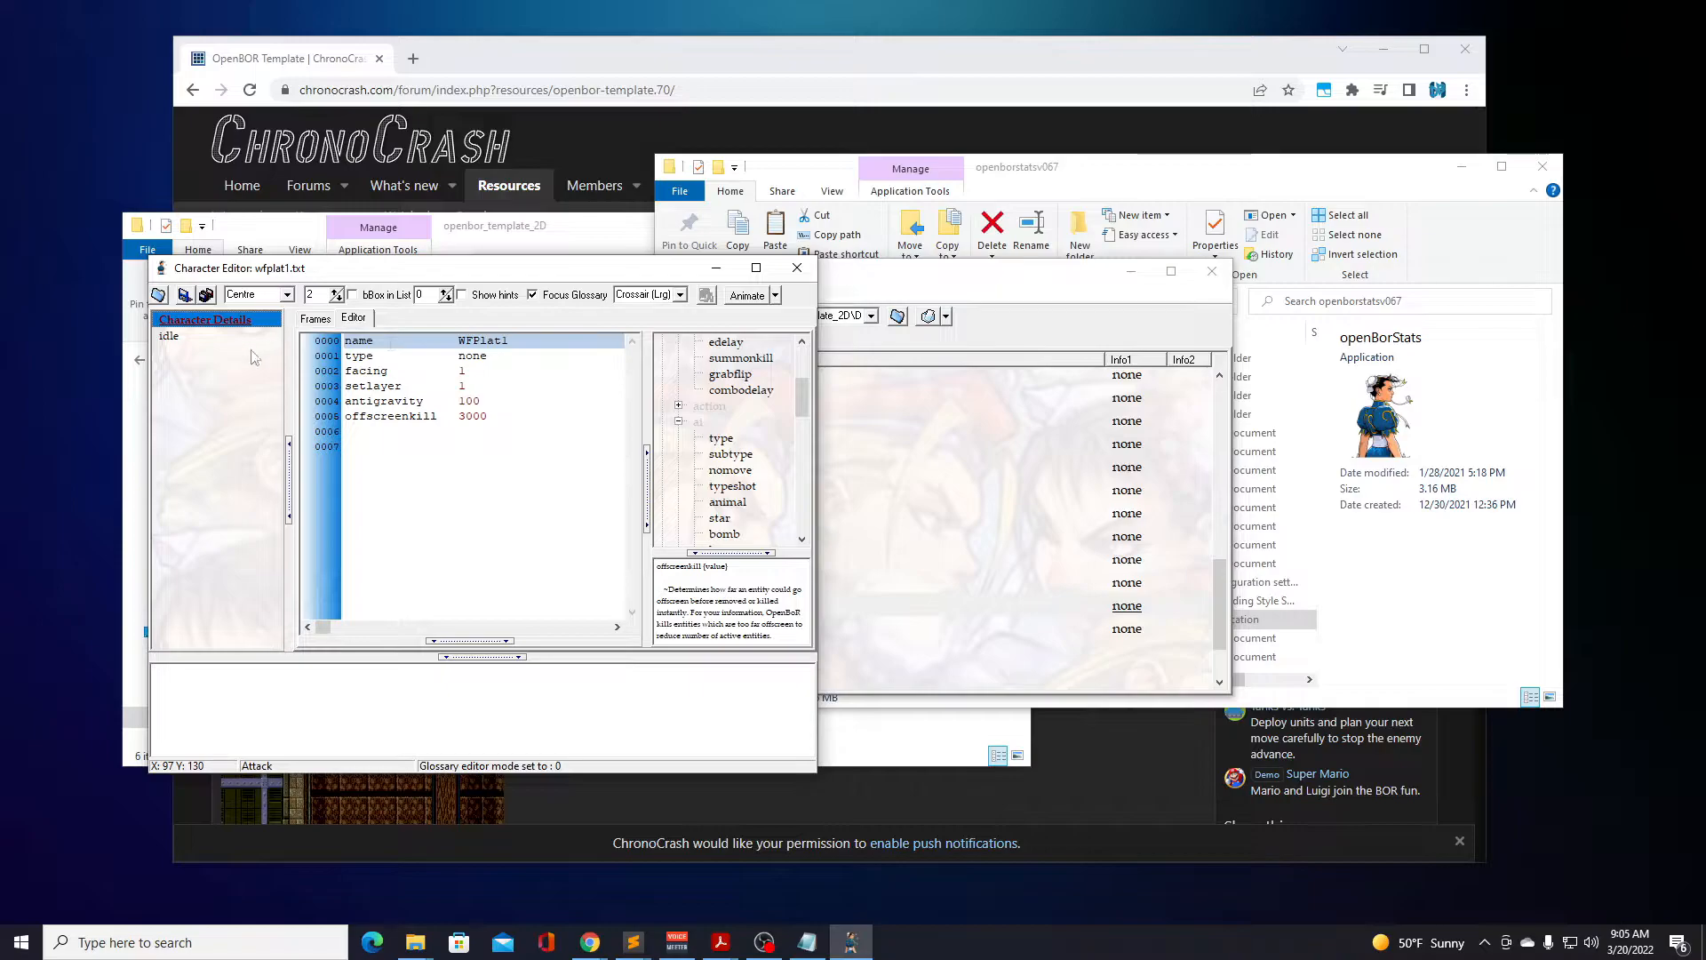
pyautogui.click(197, 337)
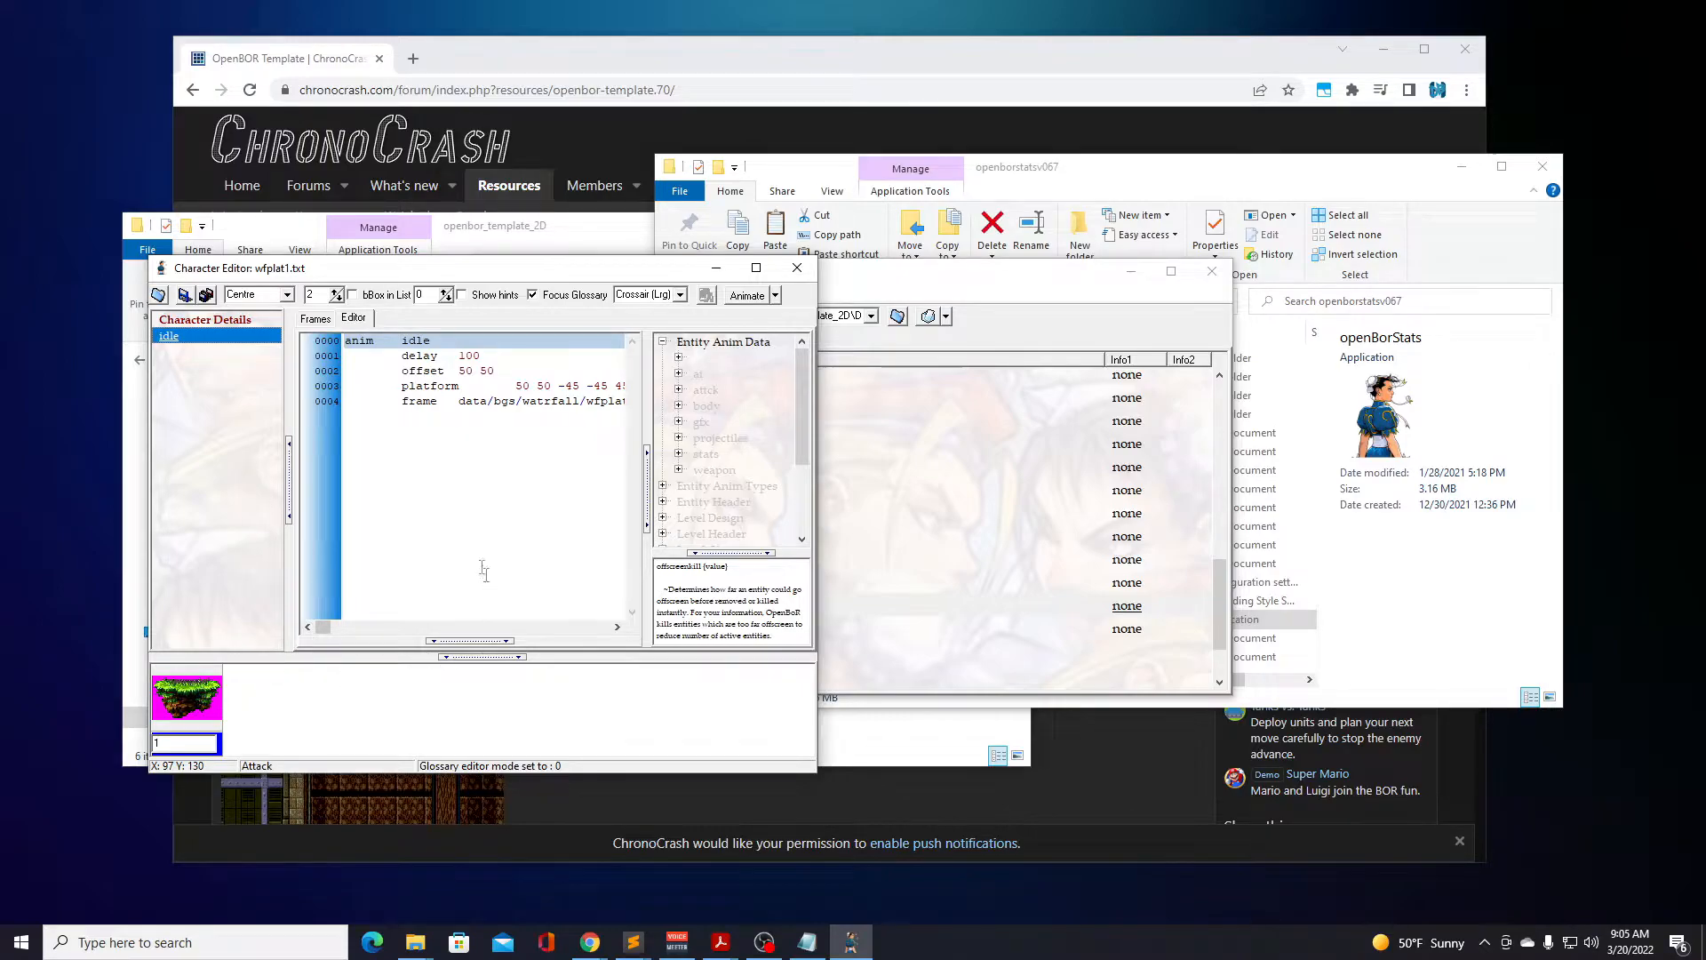
pyautogui.click(445, 385)
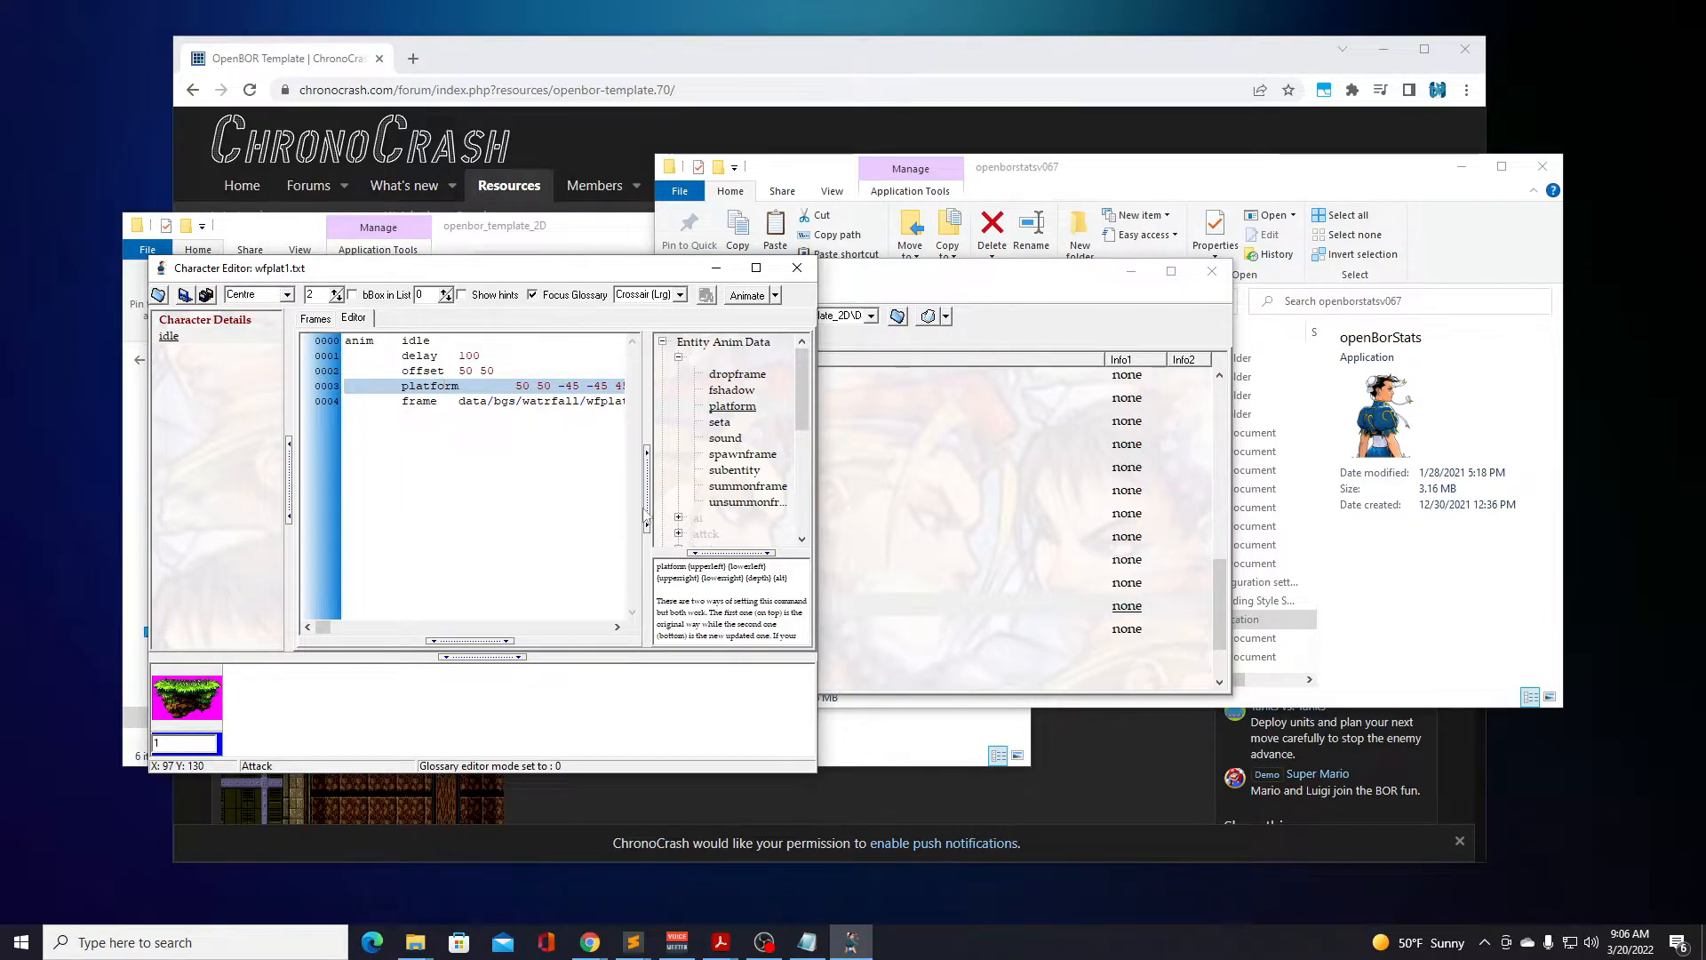
# Examine the wfplat1 idle frame with its offset crosshair and box settings, shifting the offset X to 41.
pyautogui.click(316, 318)
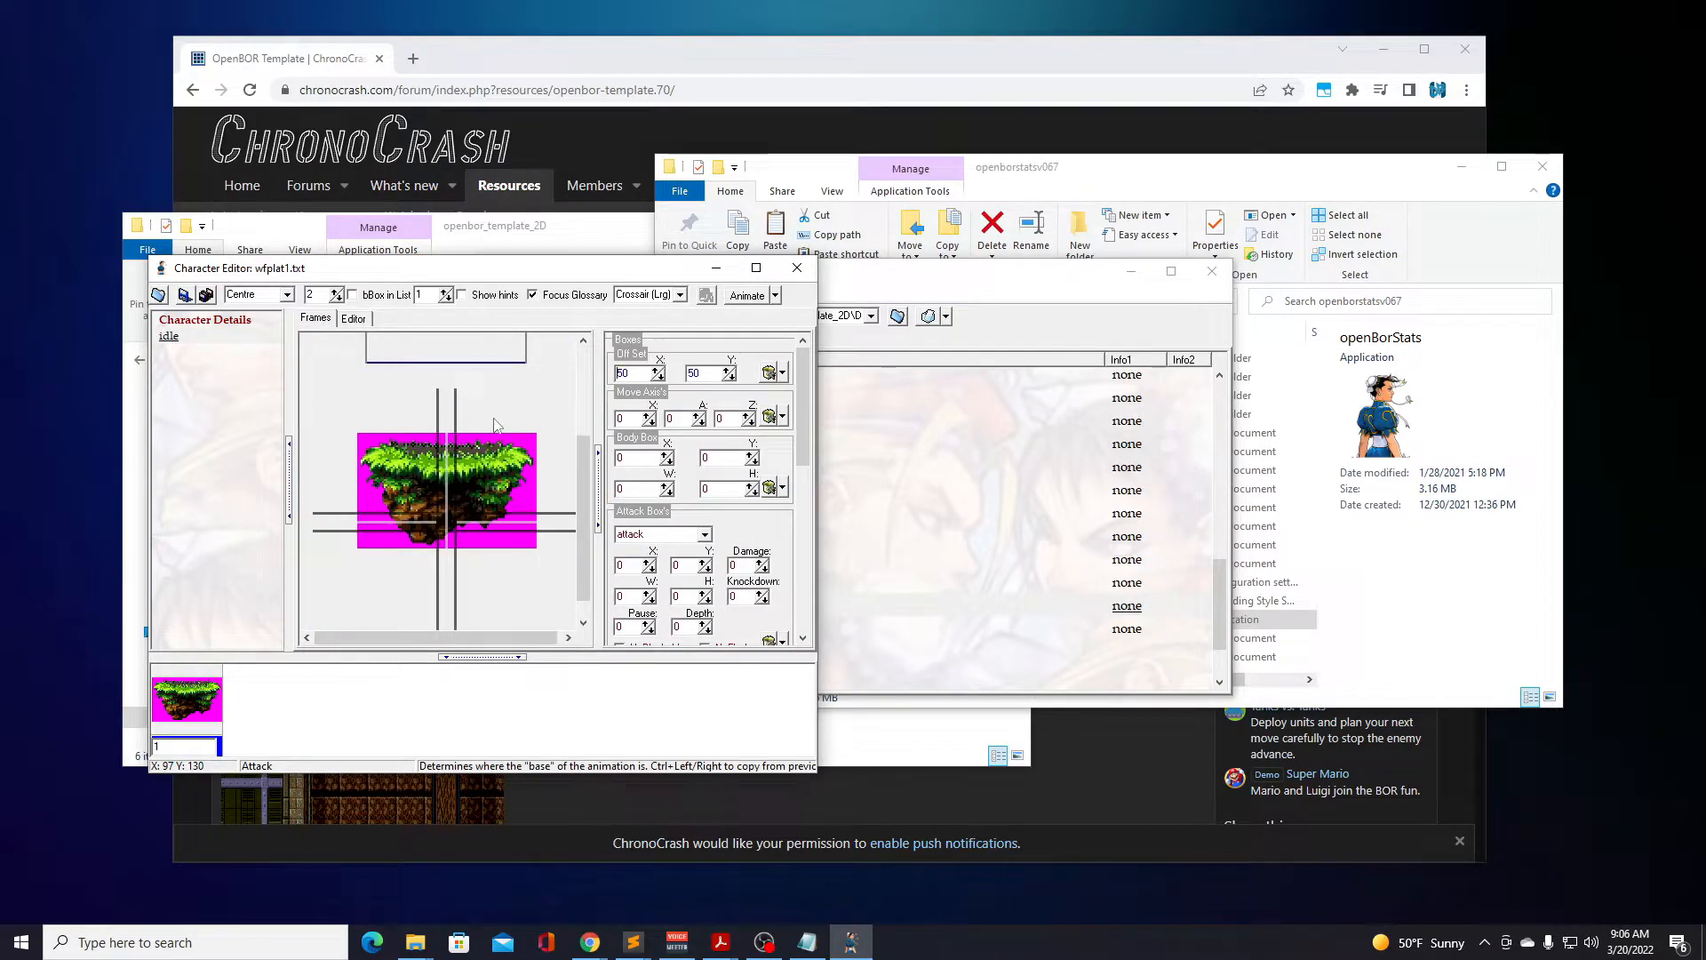
pyautogui.click(580, 394)
pyautogui.moveTo(579, 391); pyautogui.dragTo(583, 469)
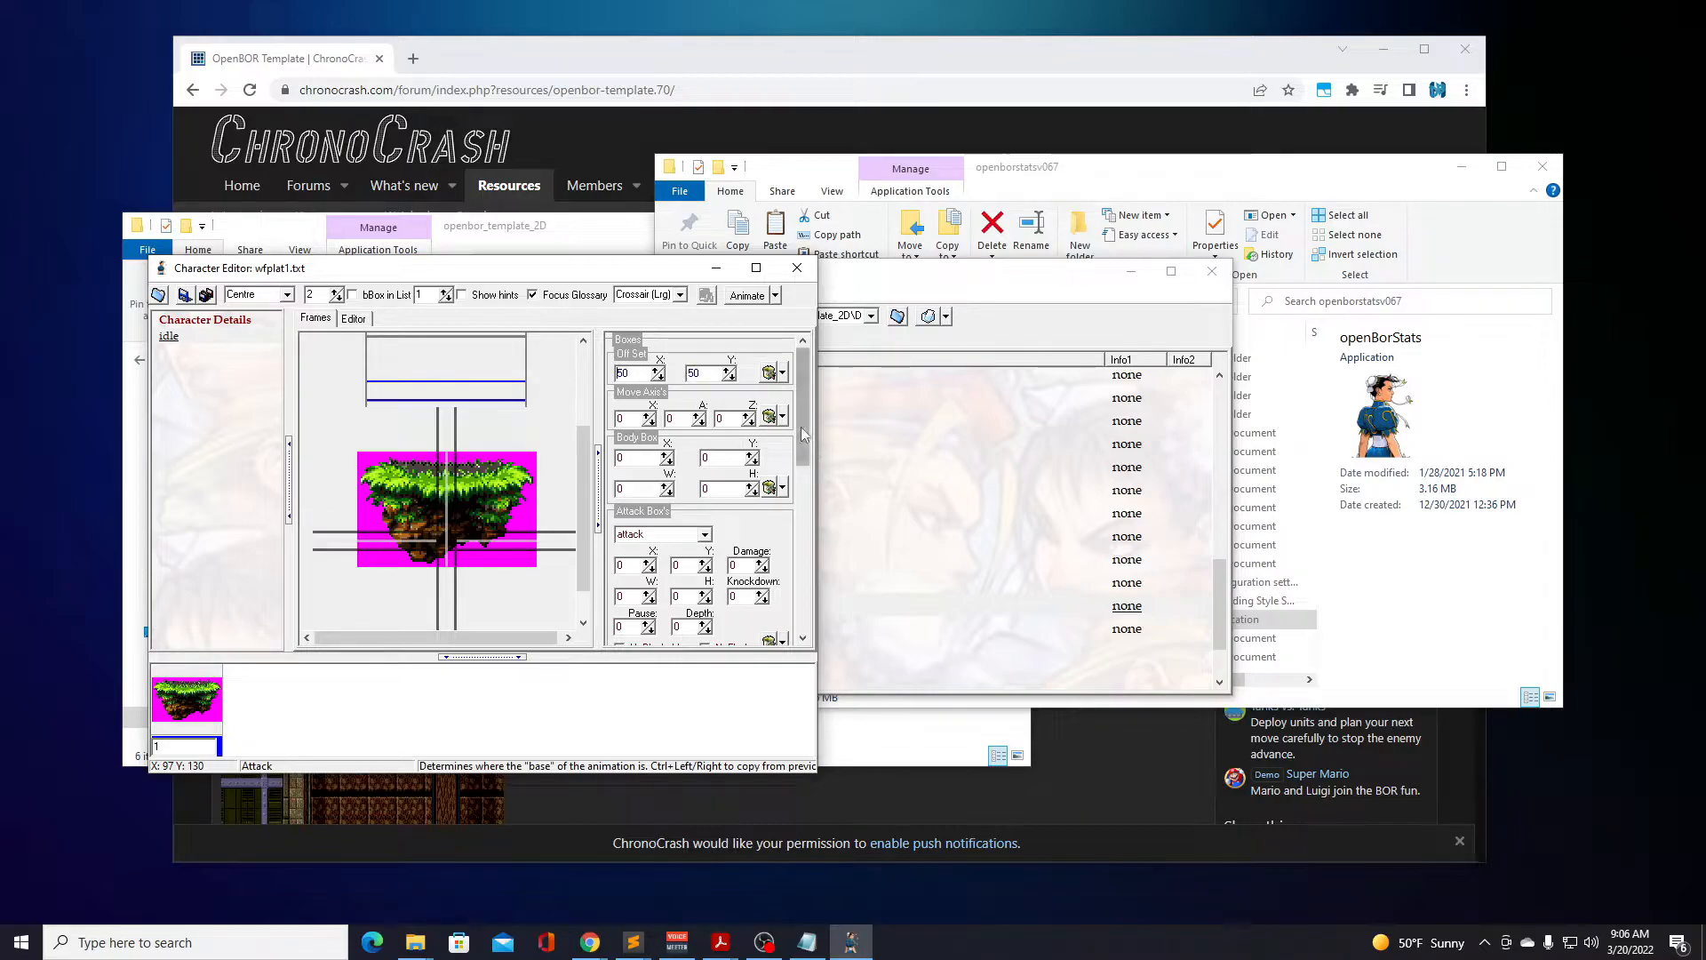
pyautogui.moveTo(802, 427)
pyautogui.mouseDown()
pyautogui.moveTo(798, 586)
pyautogui.moveTo(802, 418)
pyautogui.mouseUp()
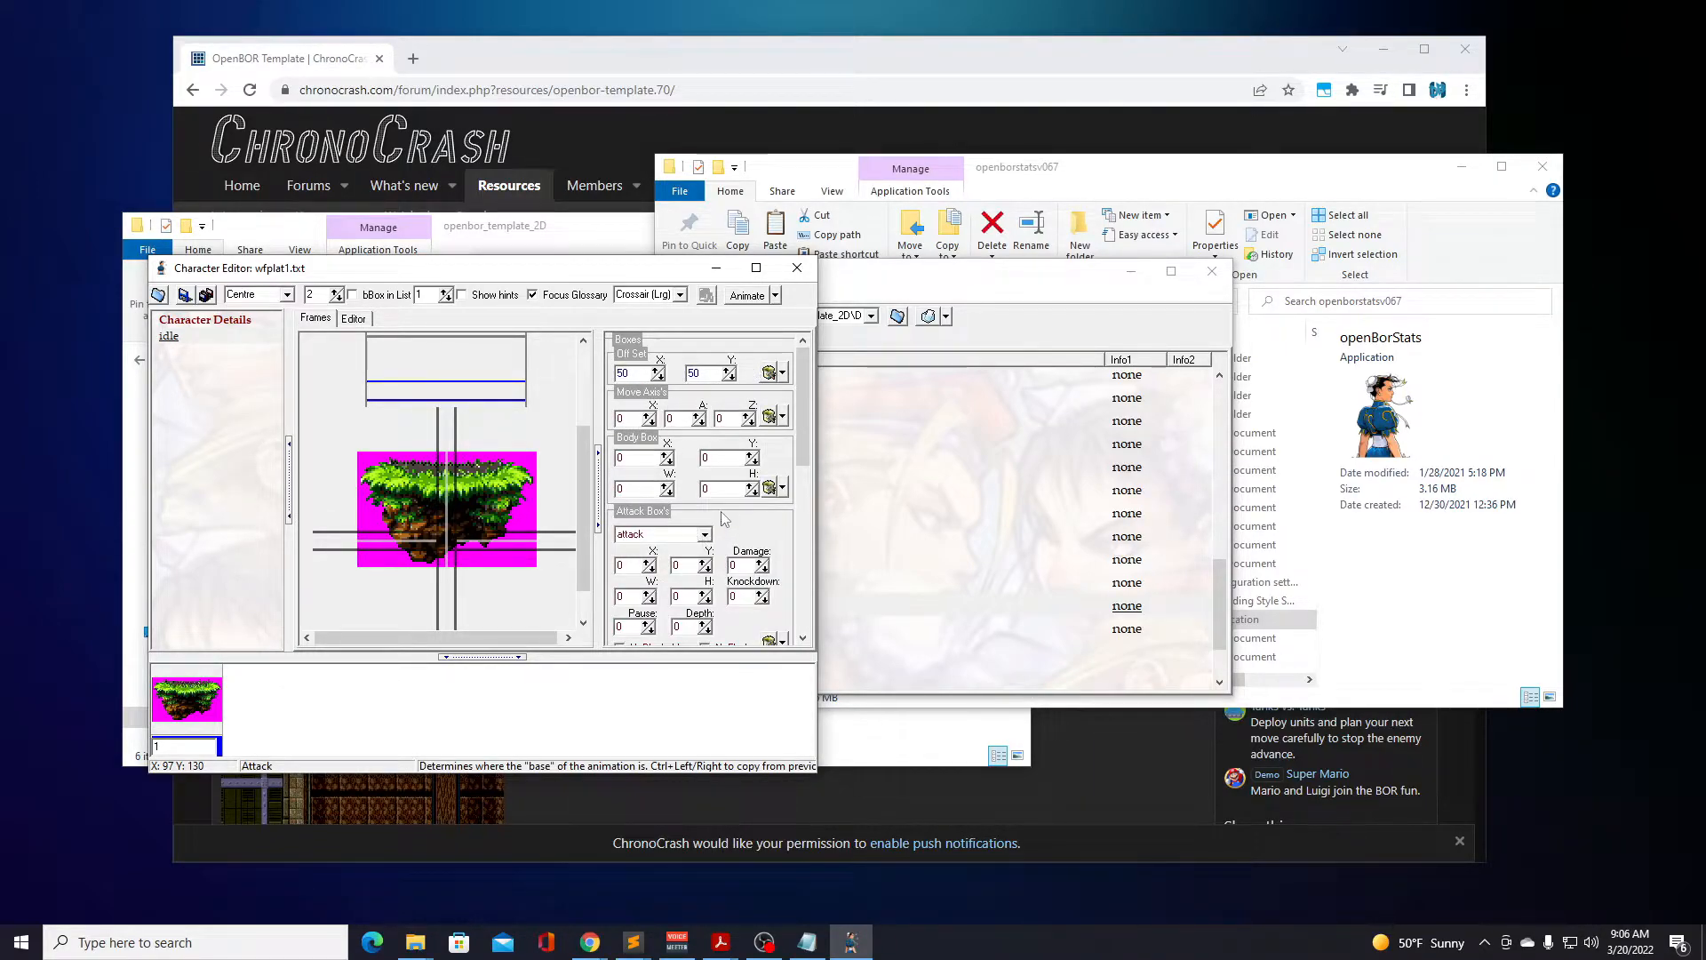
pyautogui.scroll(-15, 722, 514)
pyautogui.scroll(5, 721, 516)
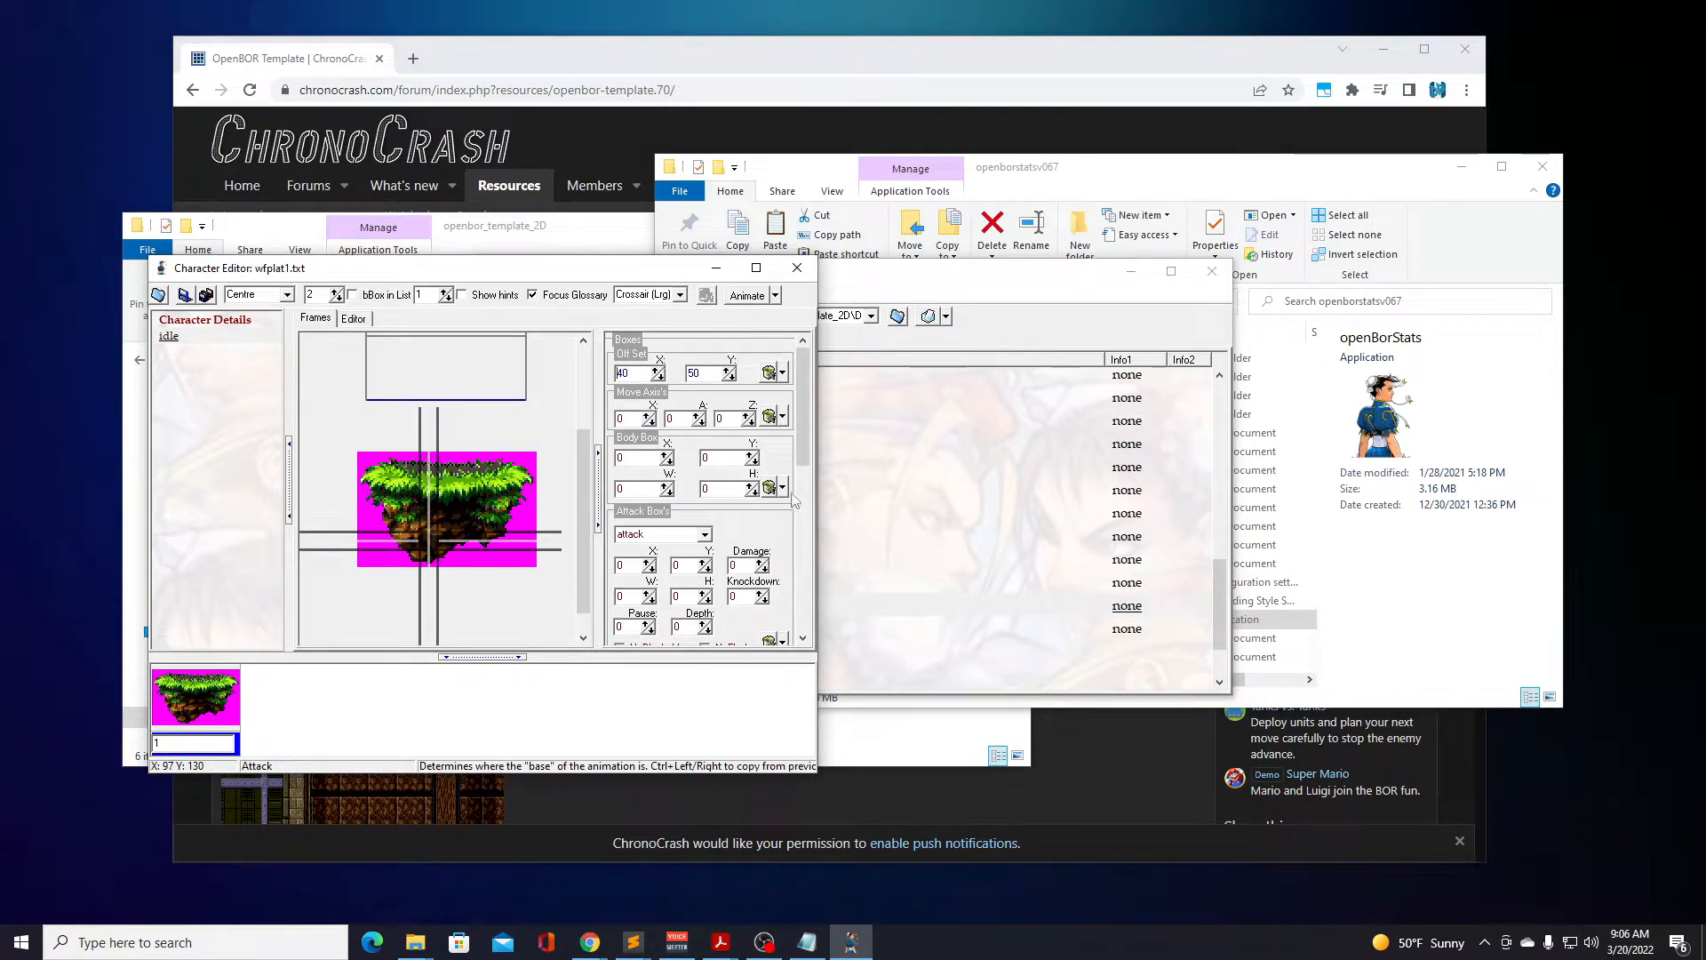
pyautogui.scroll(1, 622, 430)
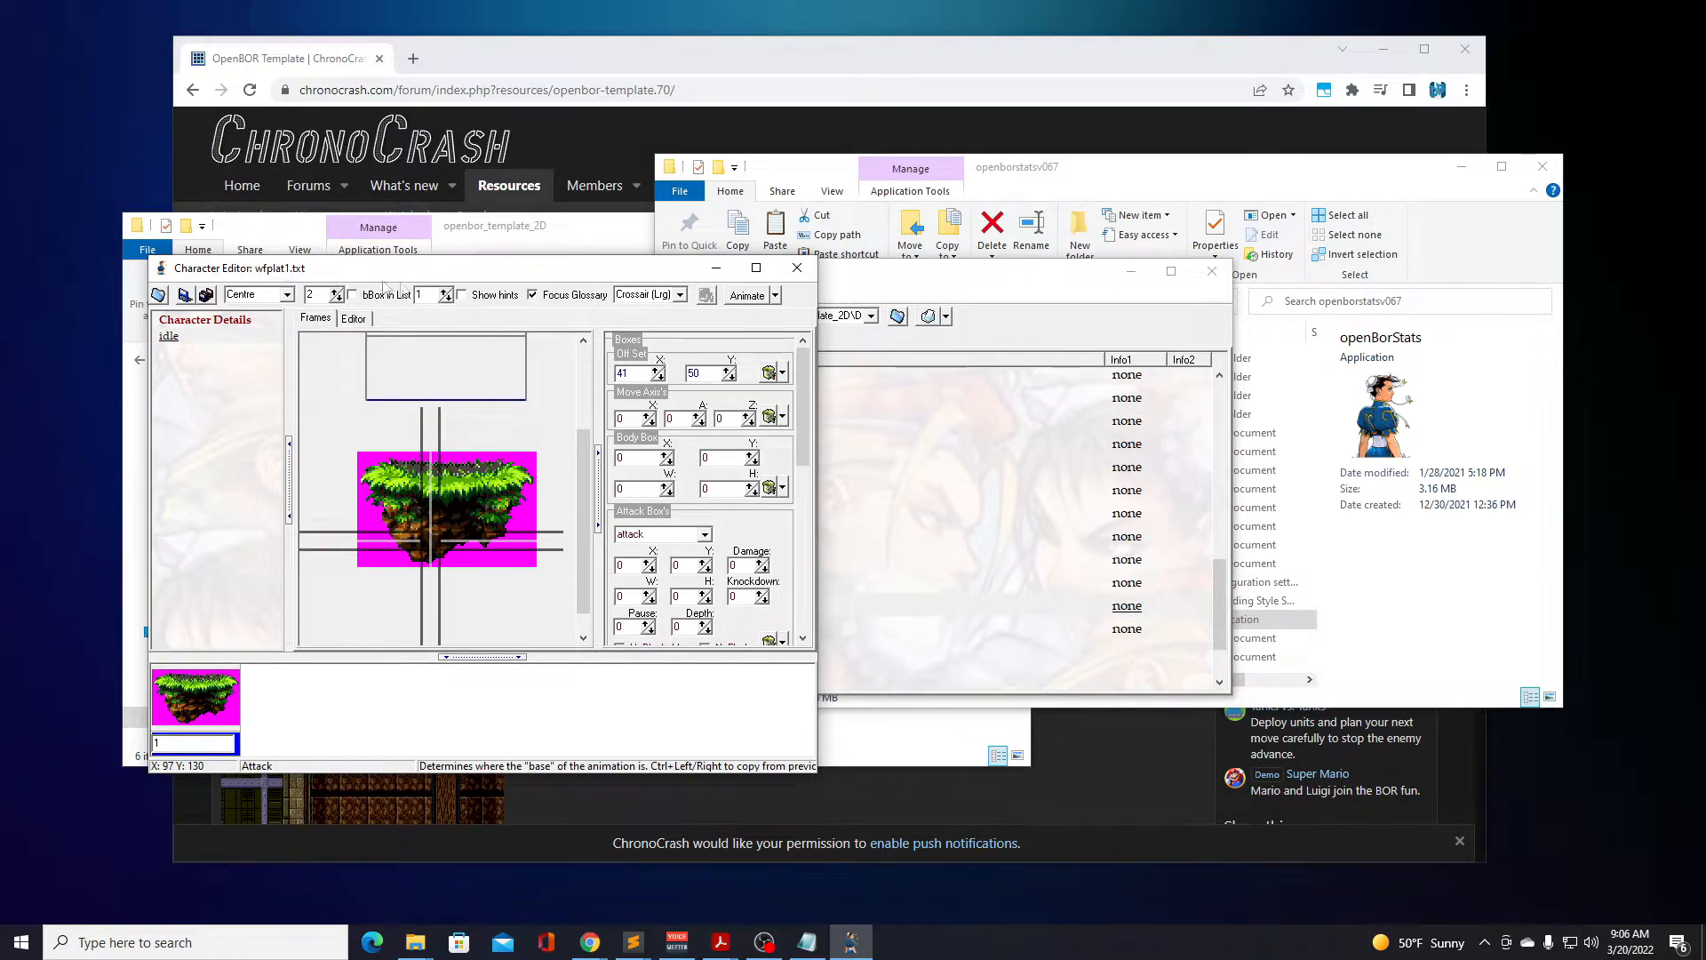
# Examine the full set of platform values in wfplat1's idle script, and close its Character Editor.
pyautogui.click(353, 319)
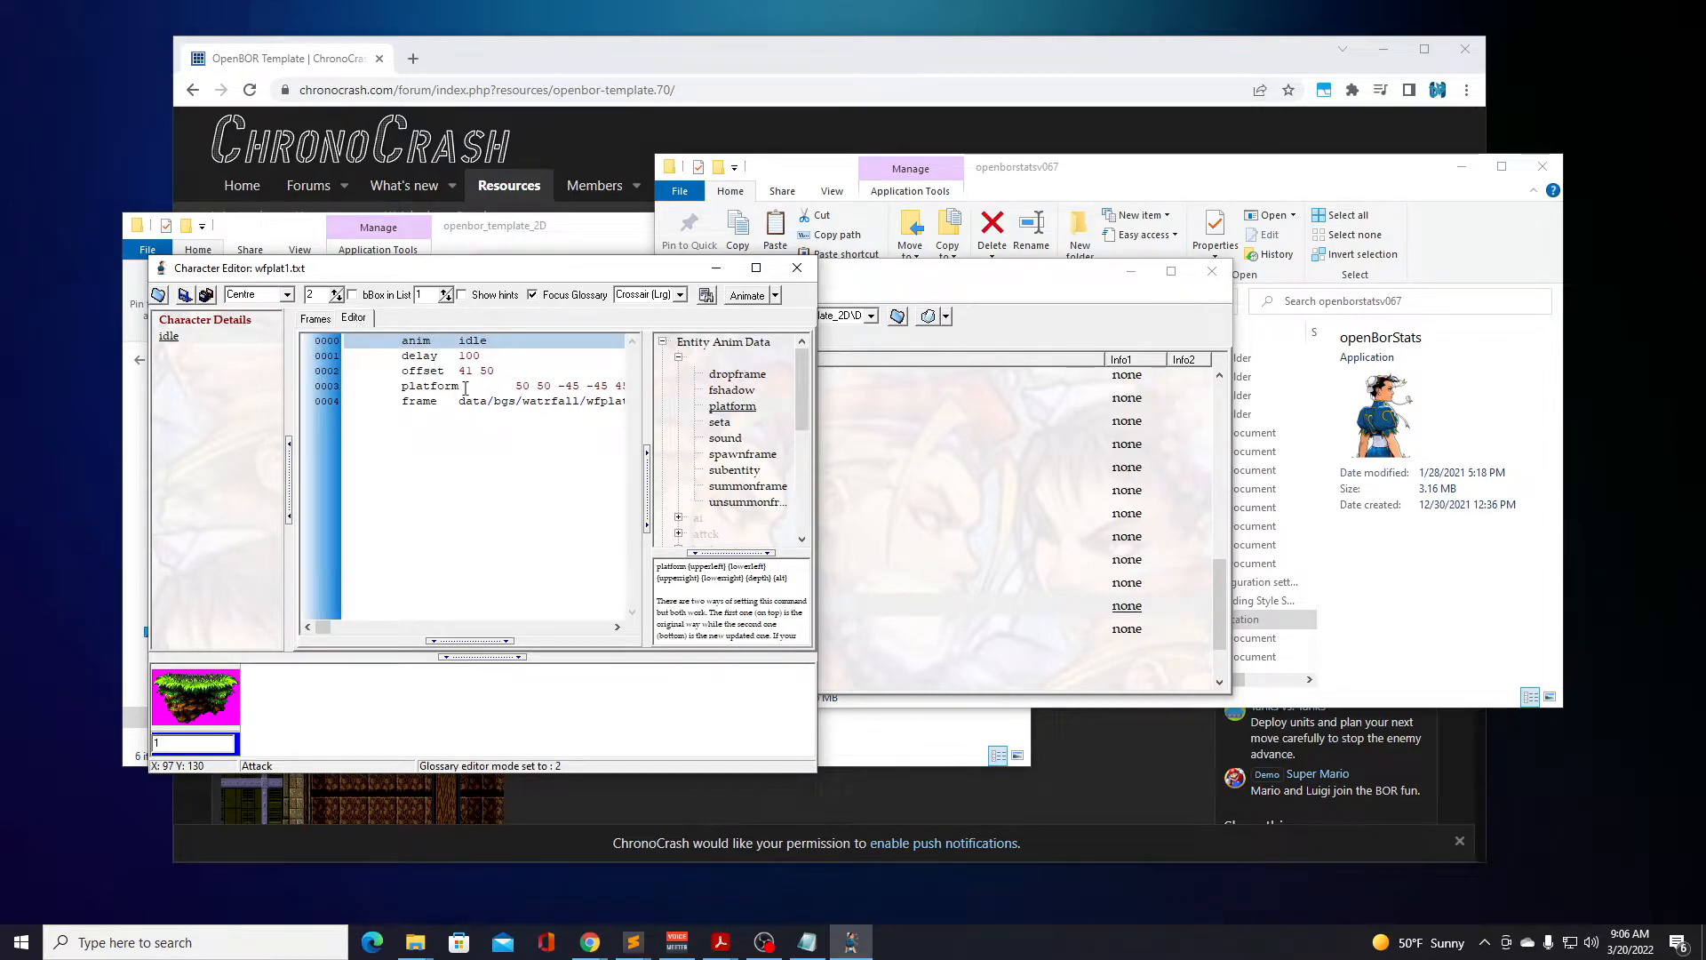
pyautogui.click(515, 385)
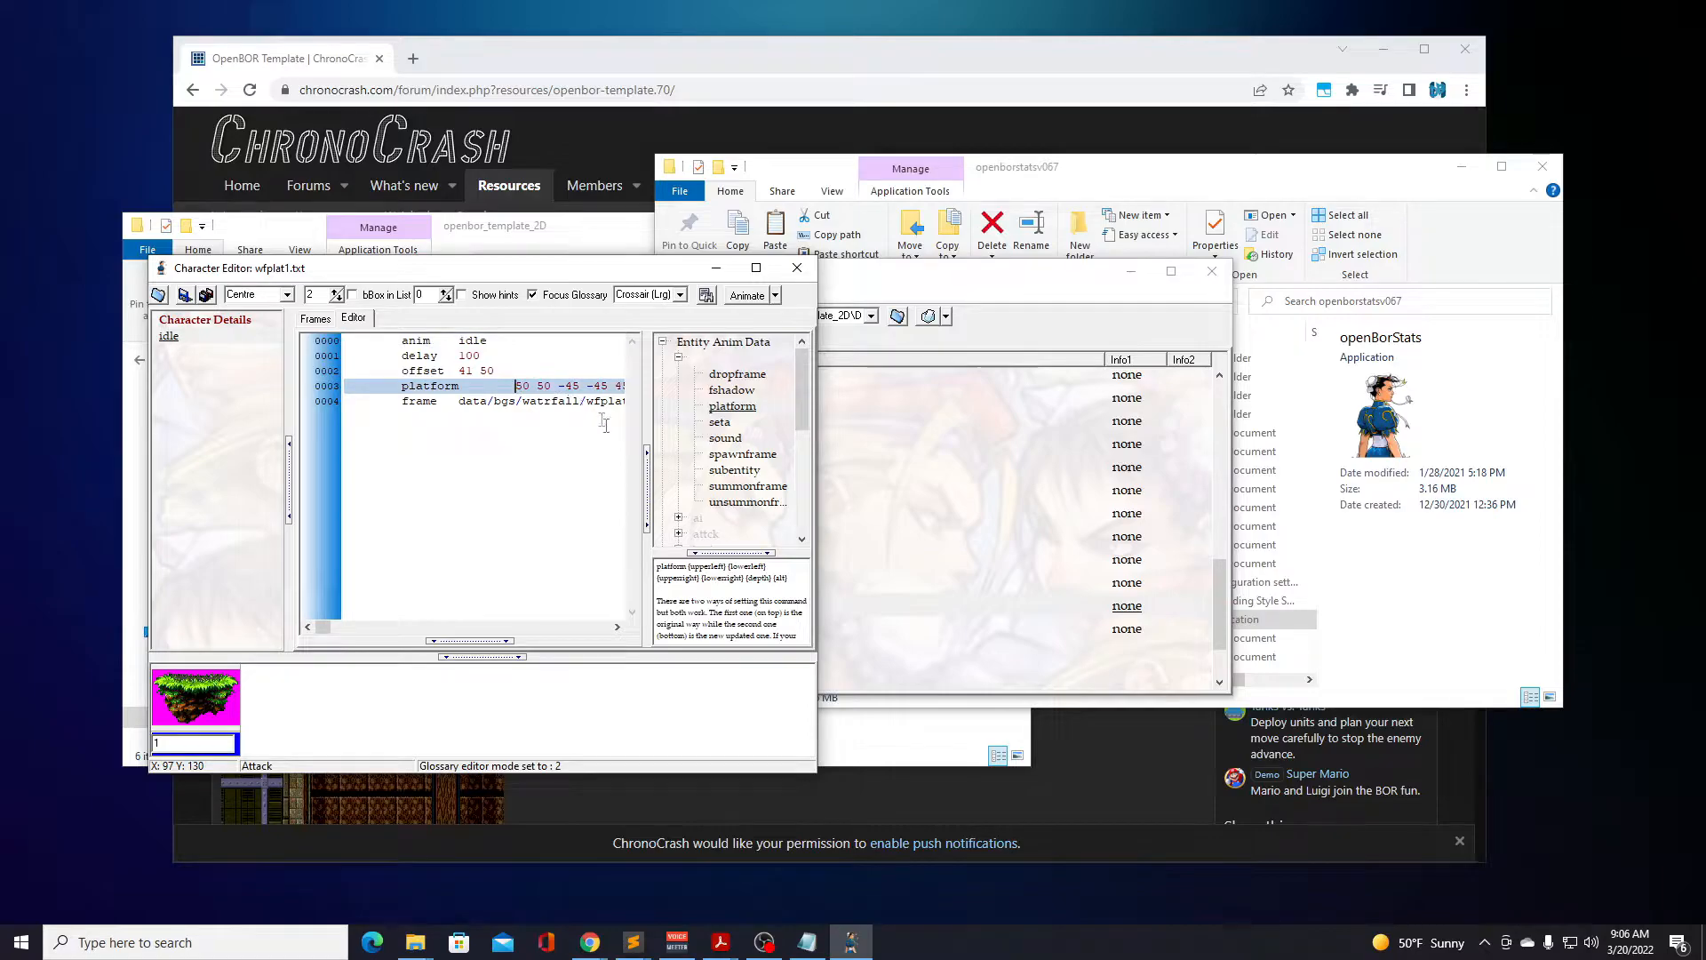
pyautogui.click(521, 387)
pyautogui.moveTo(324, 628); pyautogui.dragTo(329, 631)
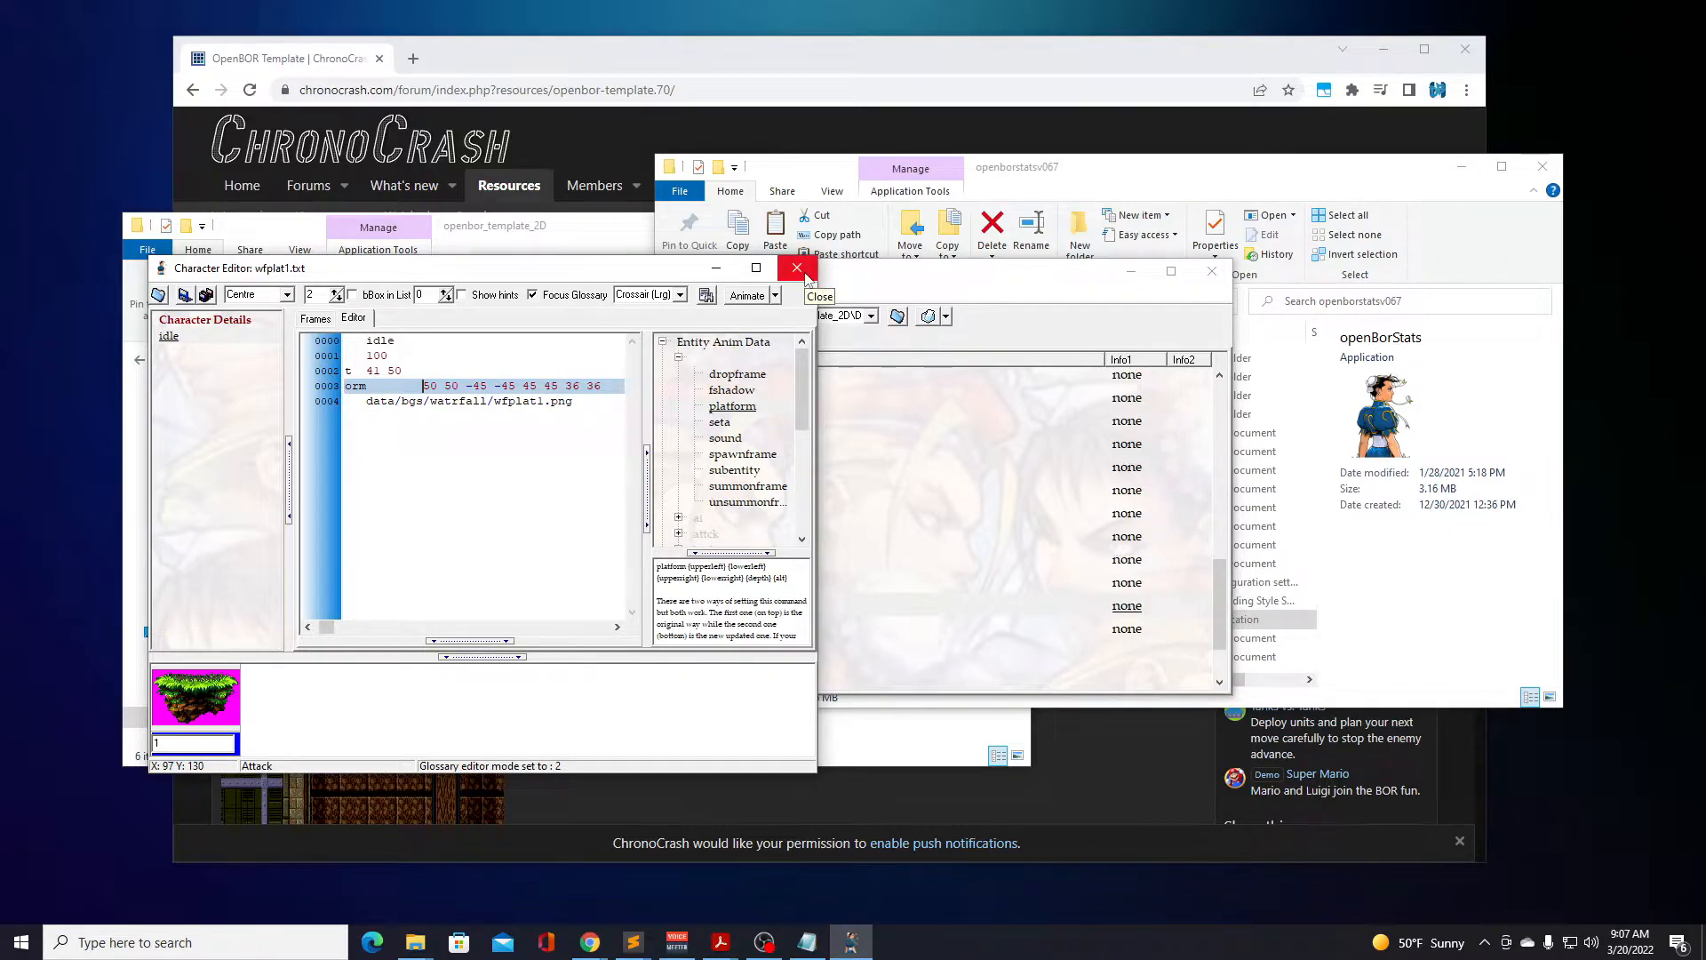
pyautogui.click(798, 270)
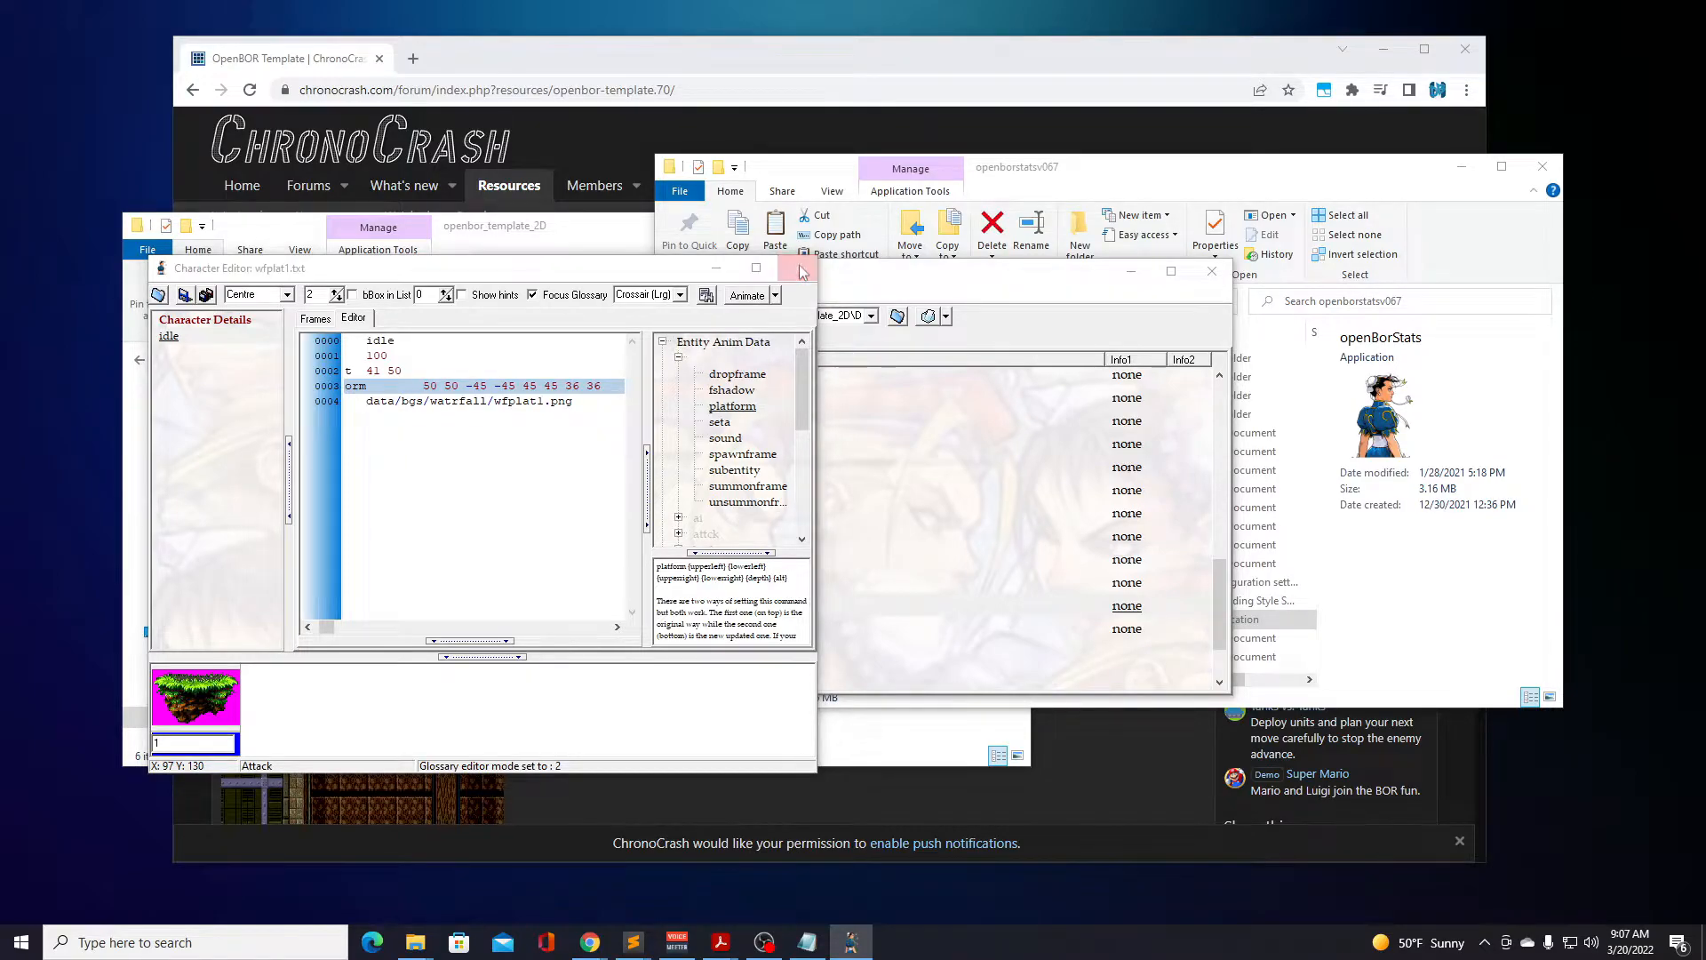
pyautogui.click(855, 513)
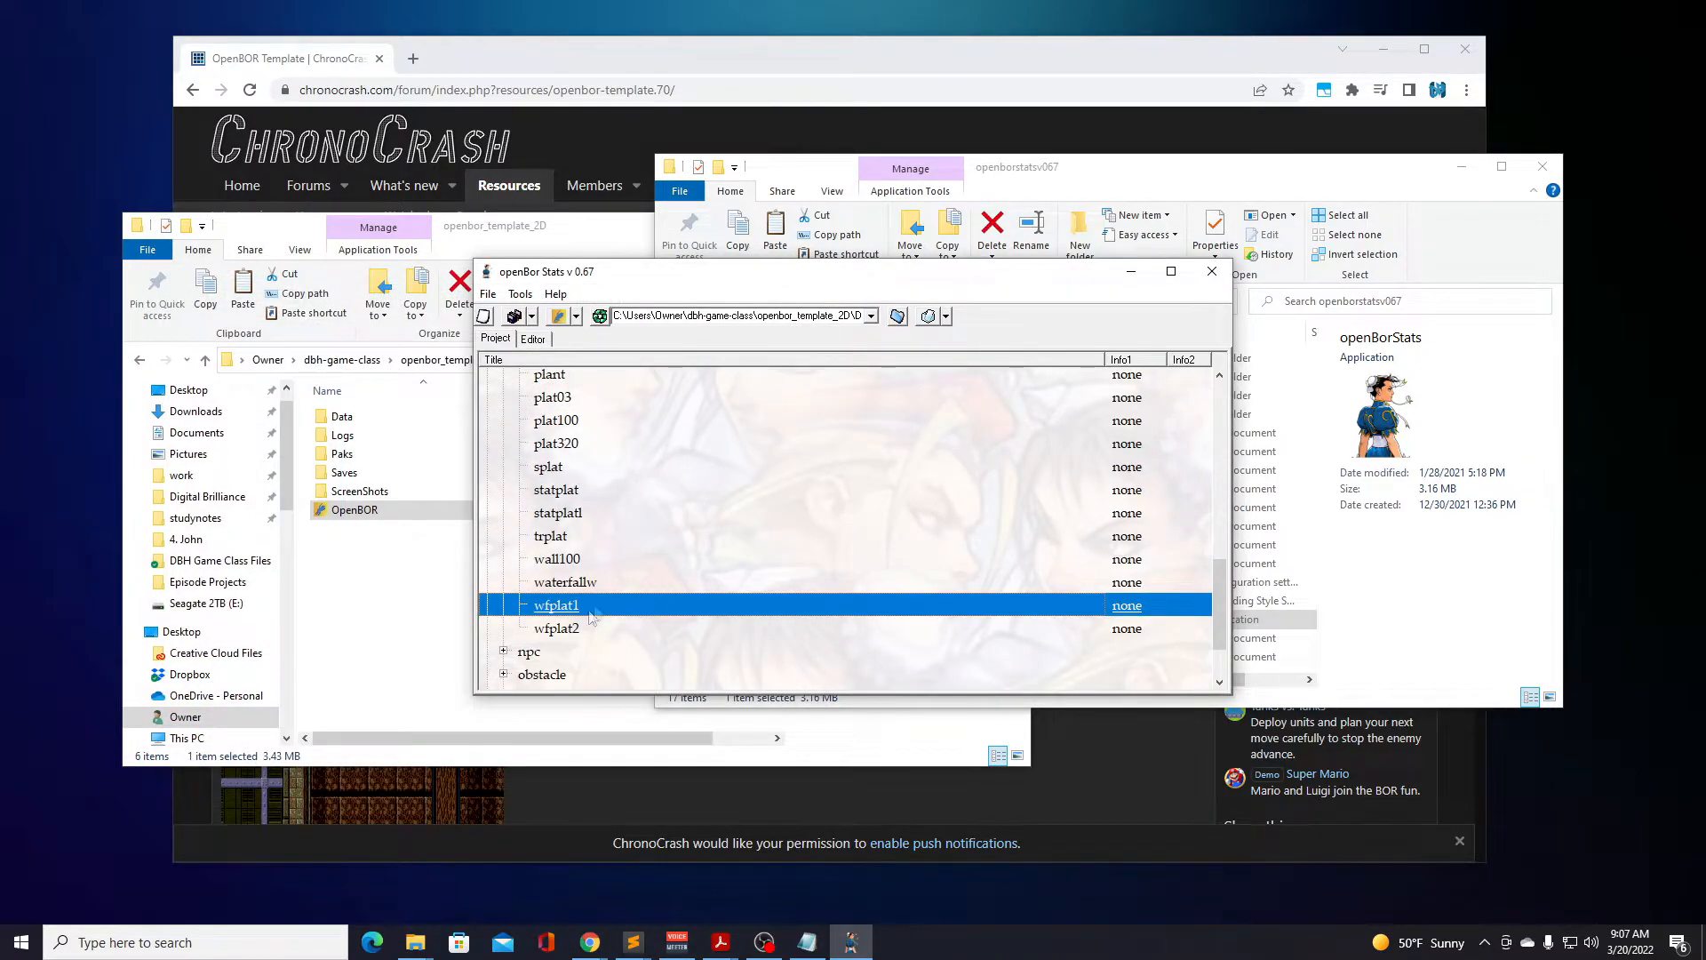
# Open the wfplat2 model, examine the offset and platform values in its idle script, and close it.
pyautogui.doubleClick(563, 628)
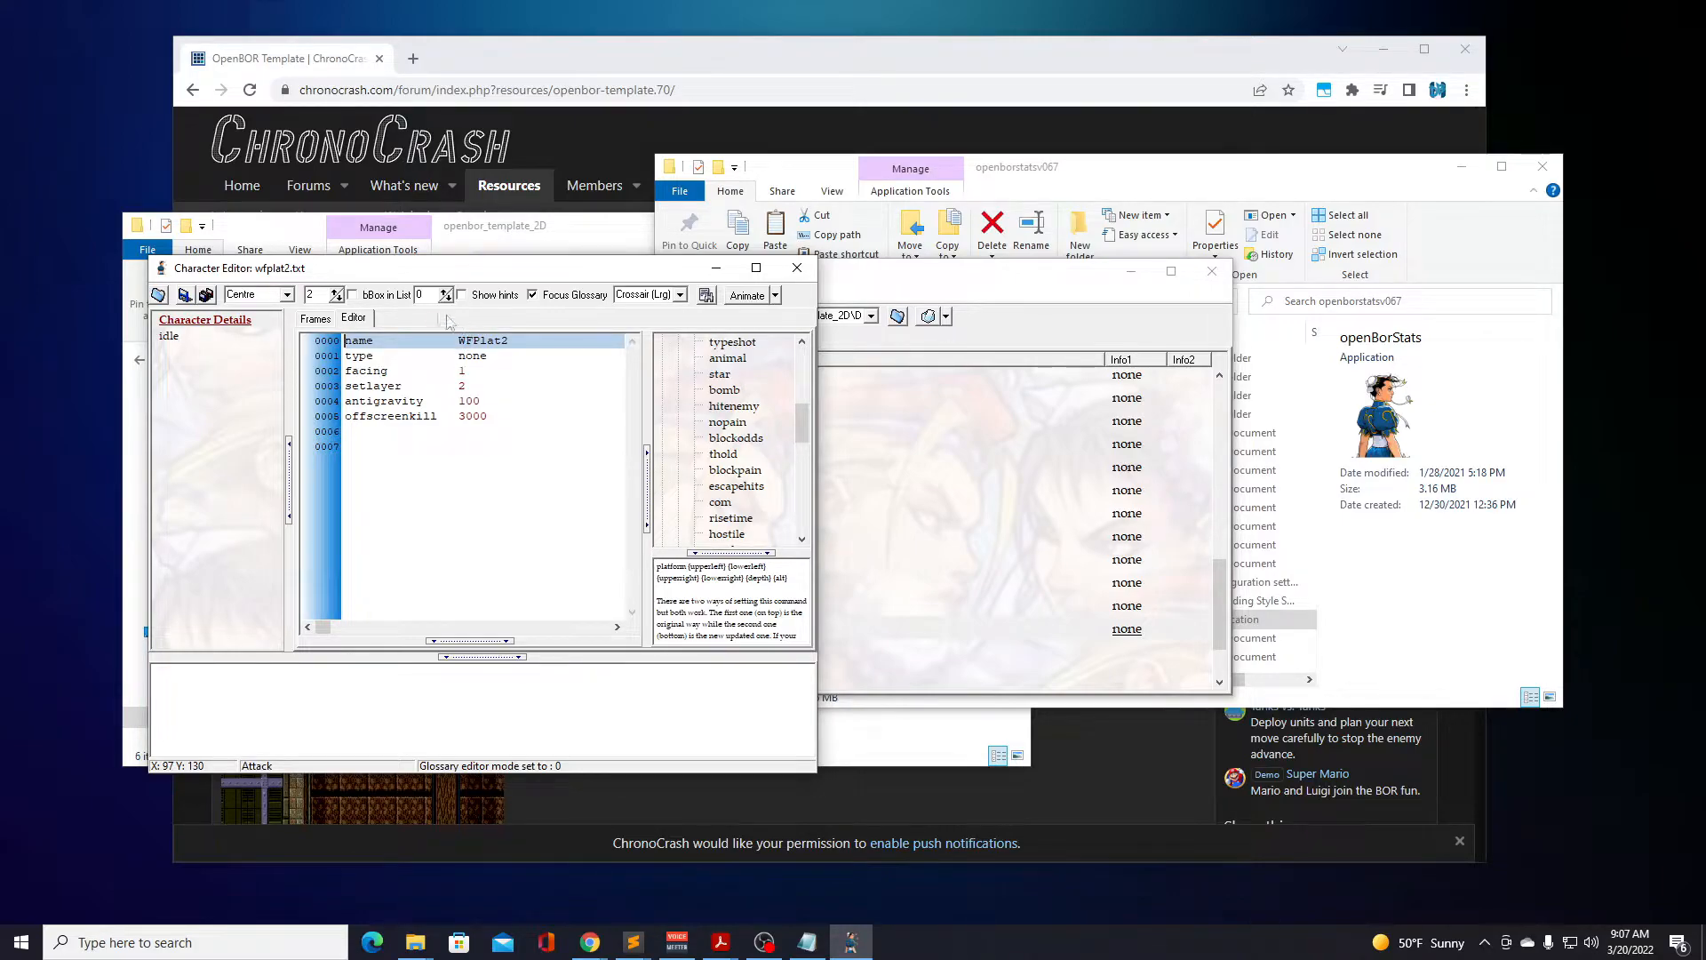
pyautogui.click(182, 338)
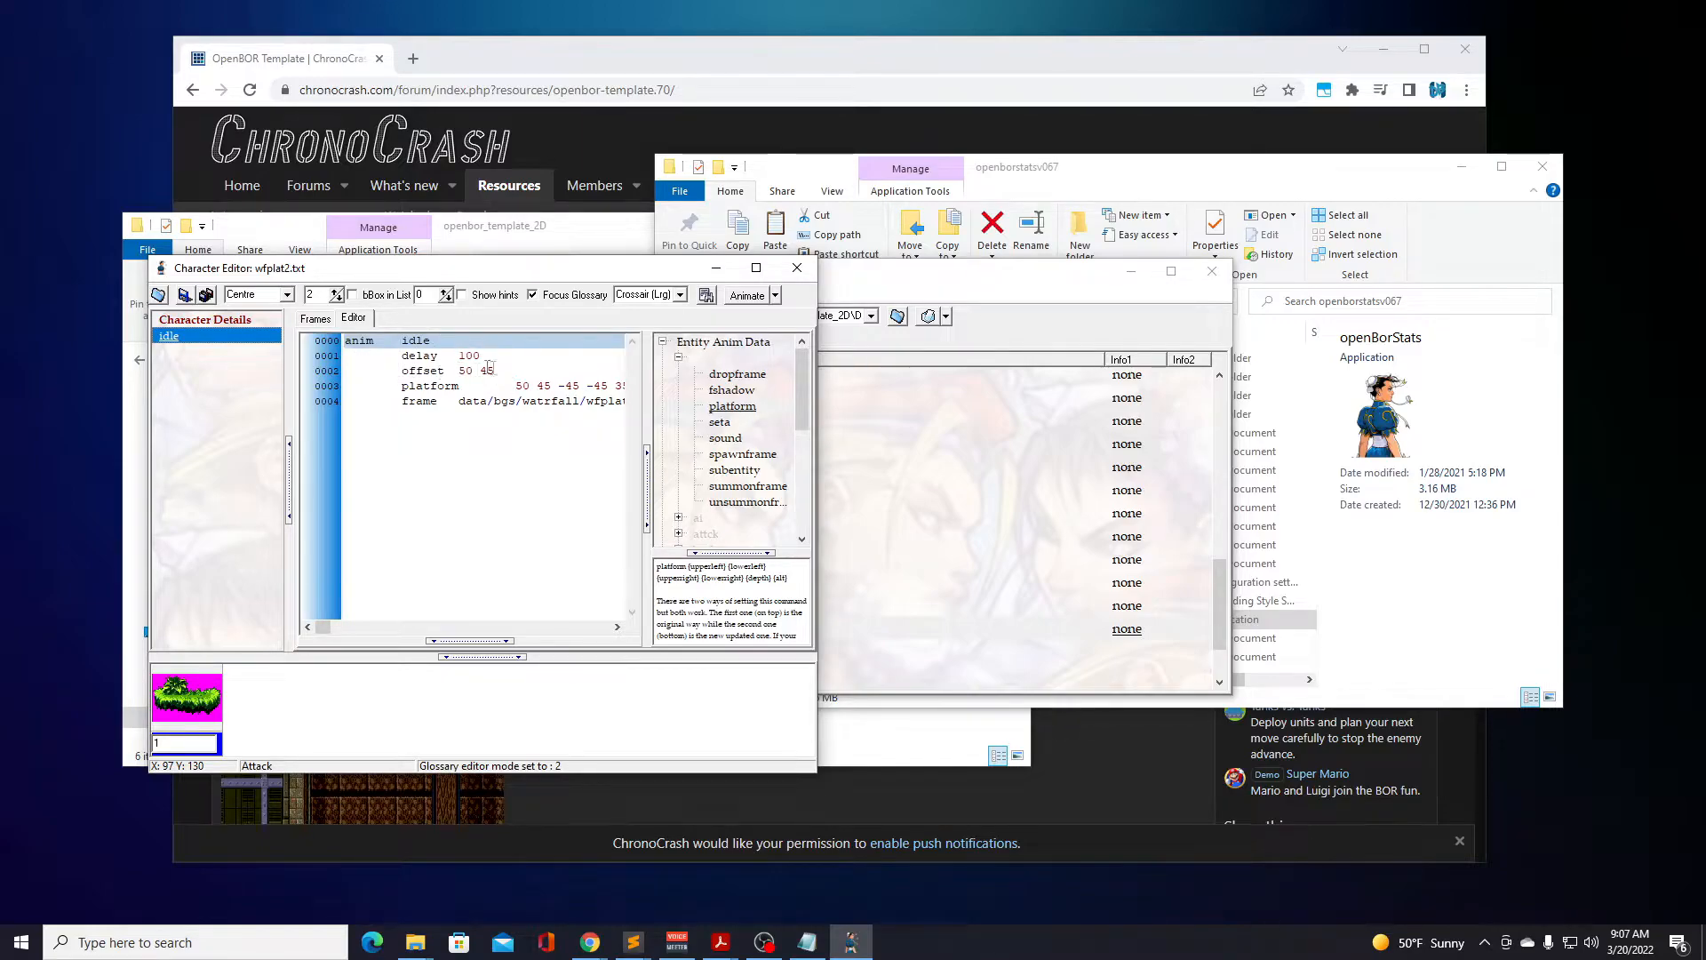
pyautogui.hscroll(3, 390, 395)
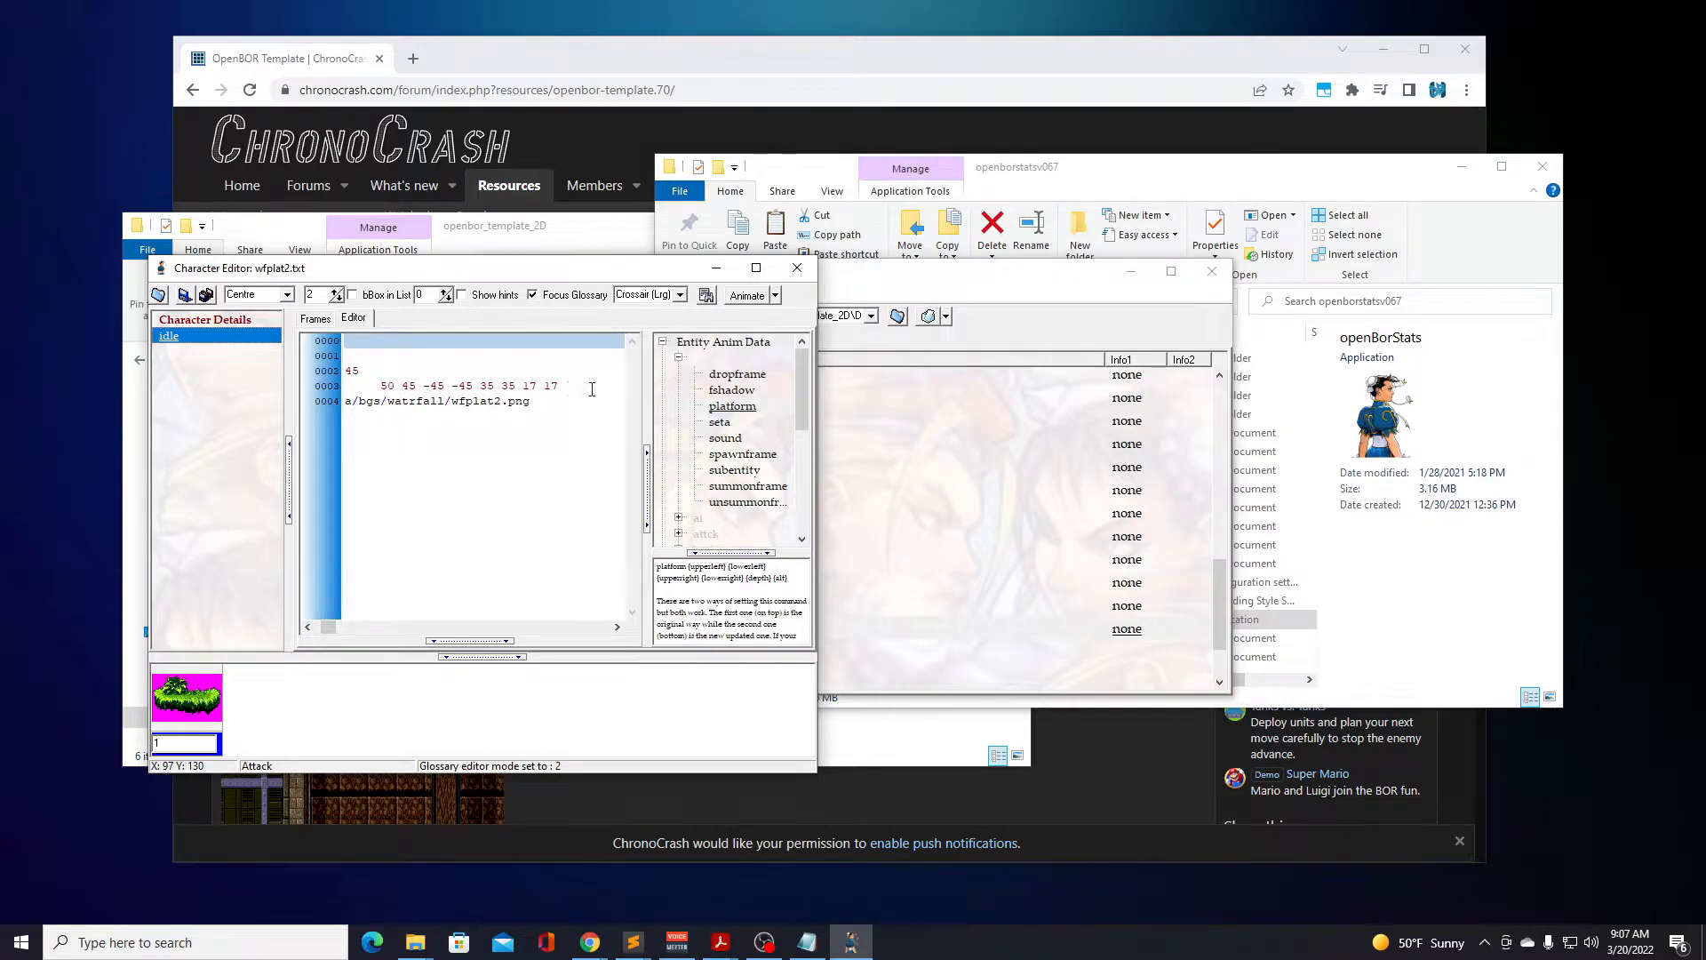
pyautogui.hscroll(-3, 386, 579)
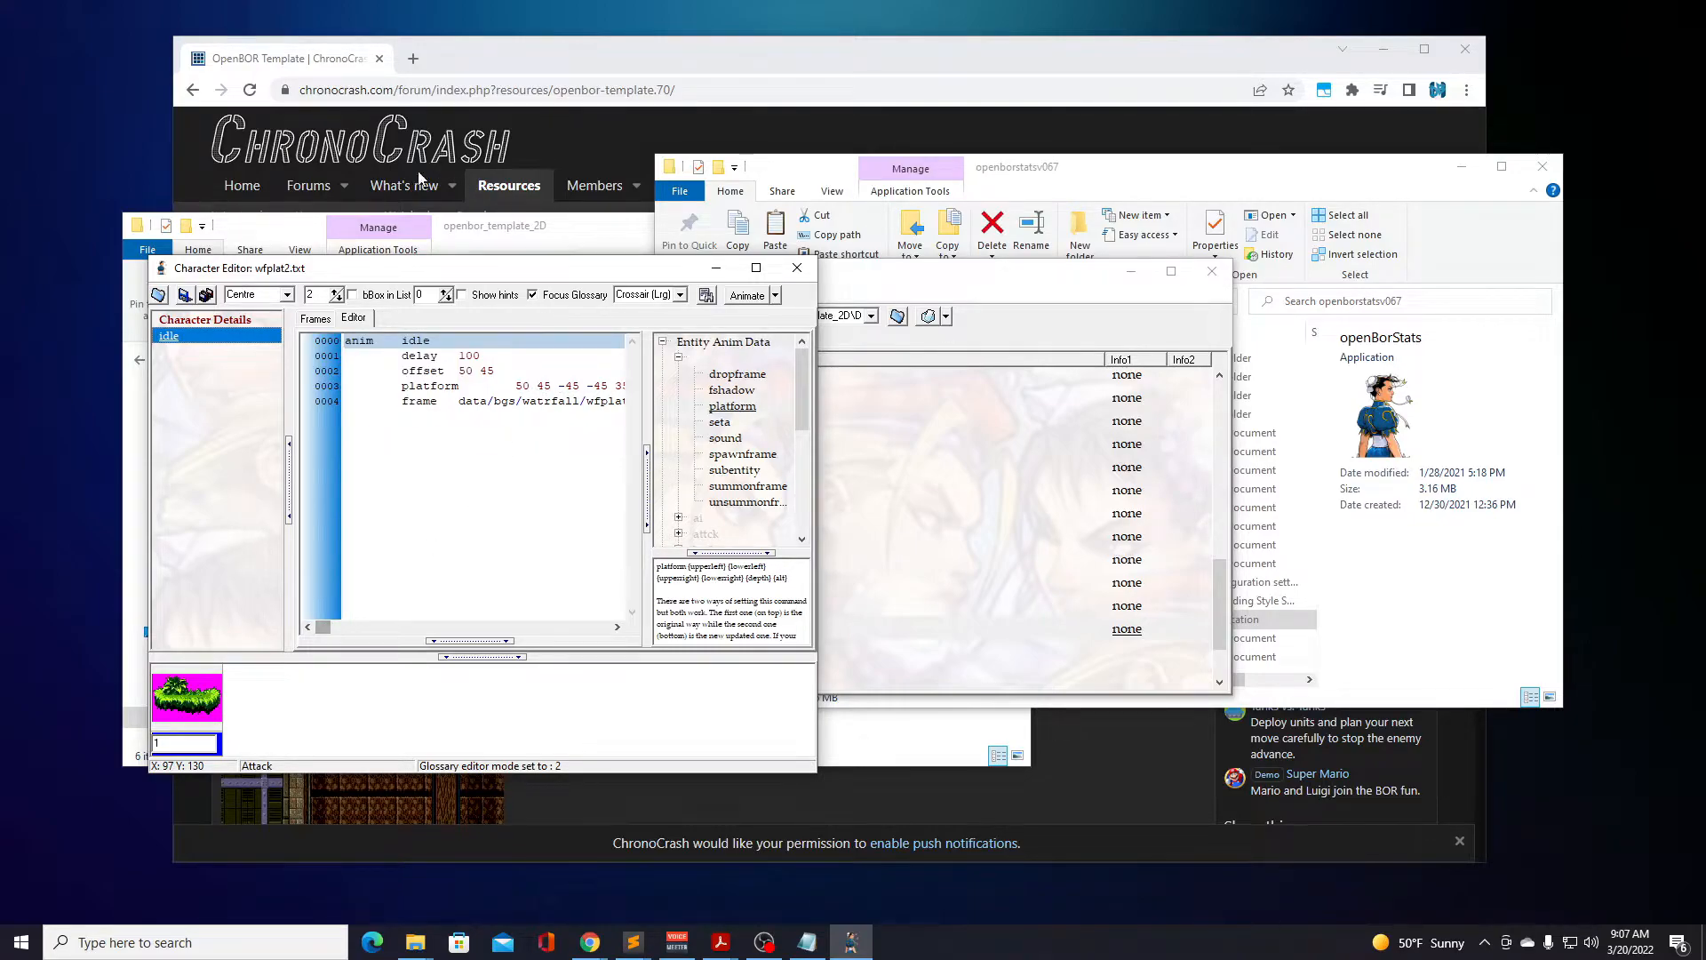
pyautogui.click(795, 268)
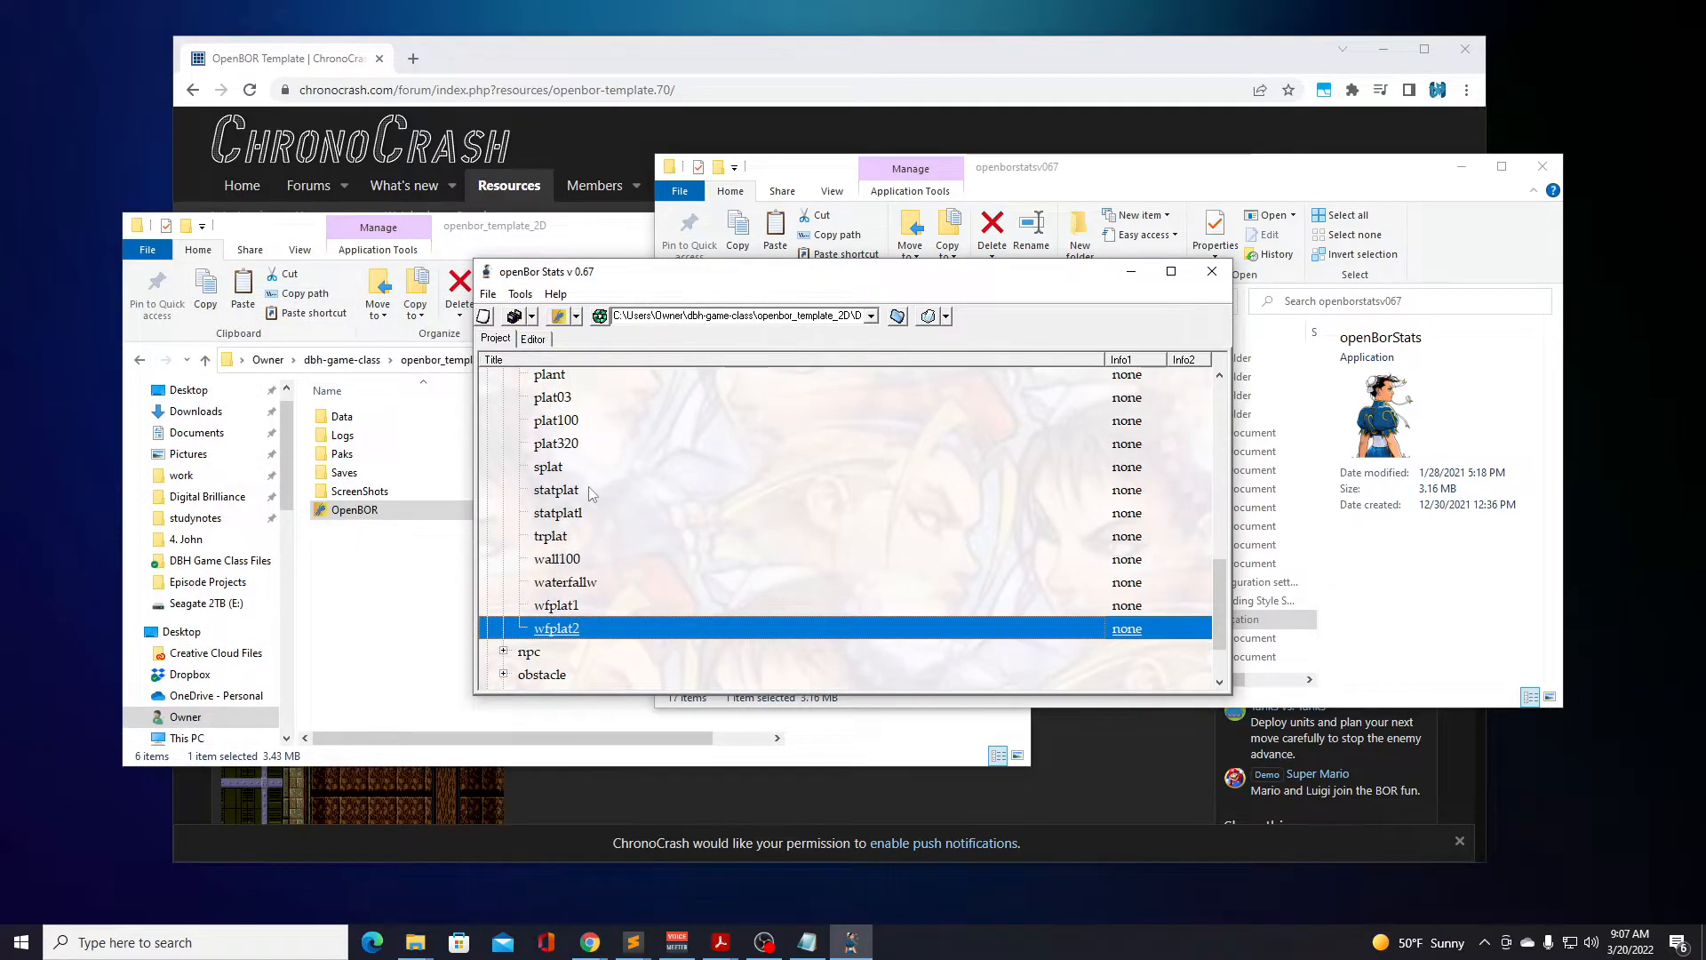
# Open the plat03 model, review its character details and idle animation script, and close it.
pyautogui.scroll(1, 590, 523)
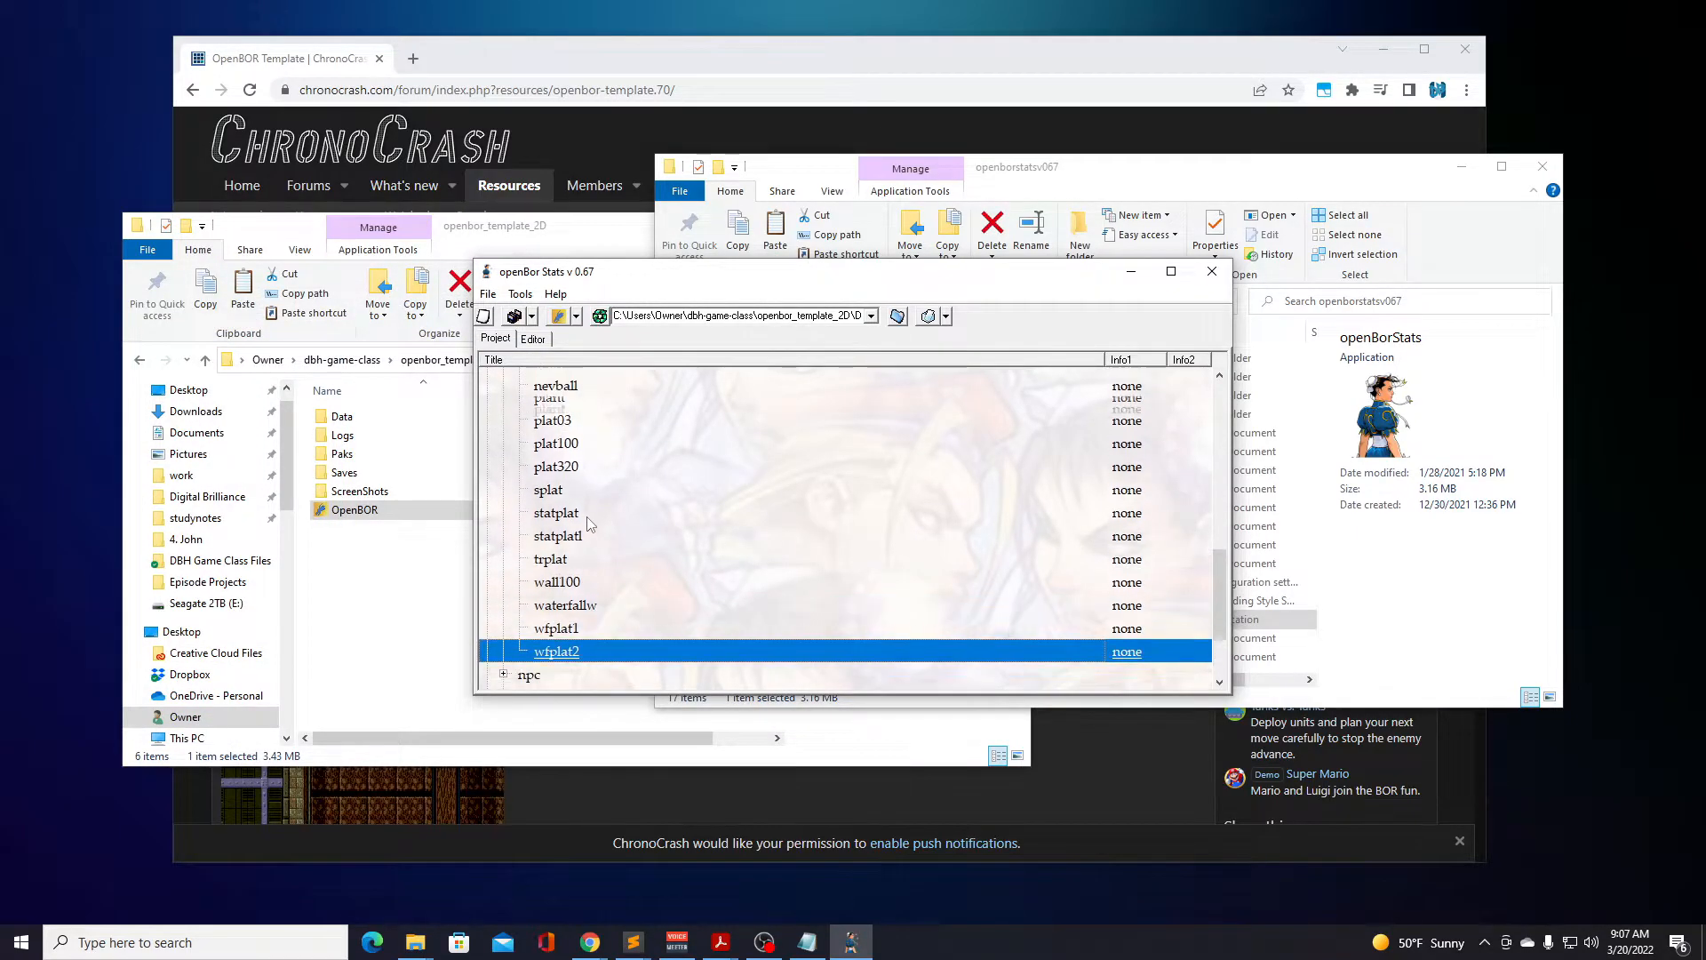
pyautogui.scroll(1, 590, 523)
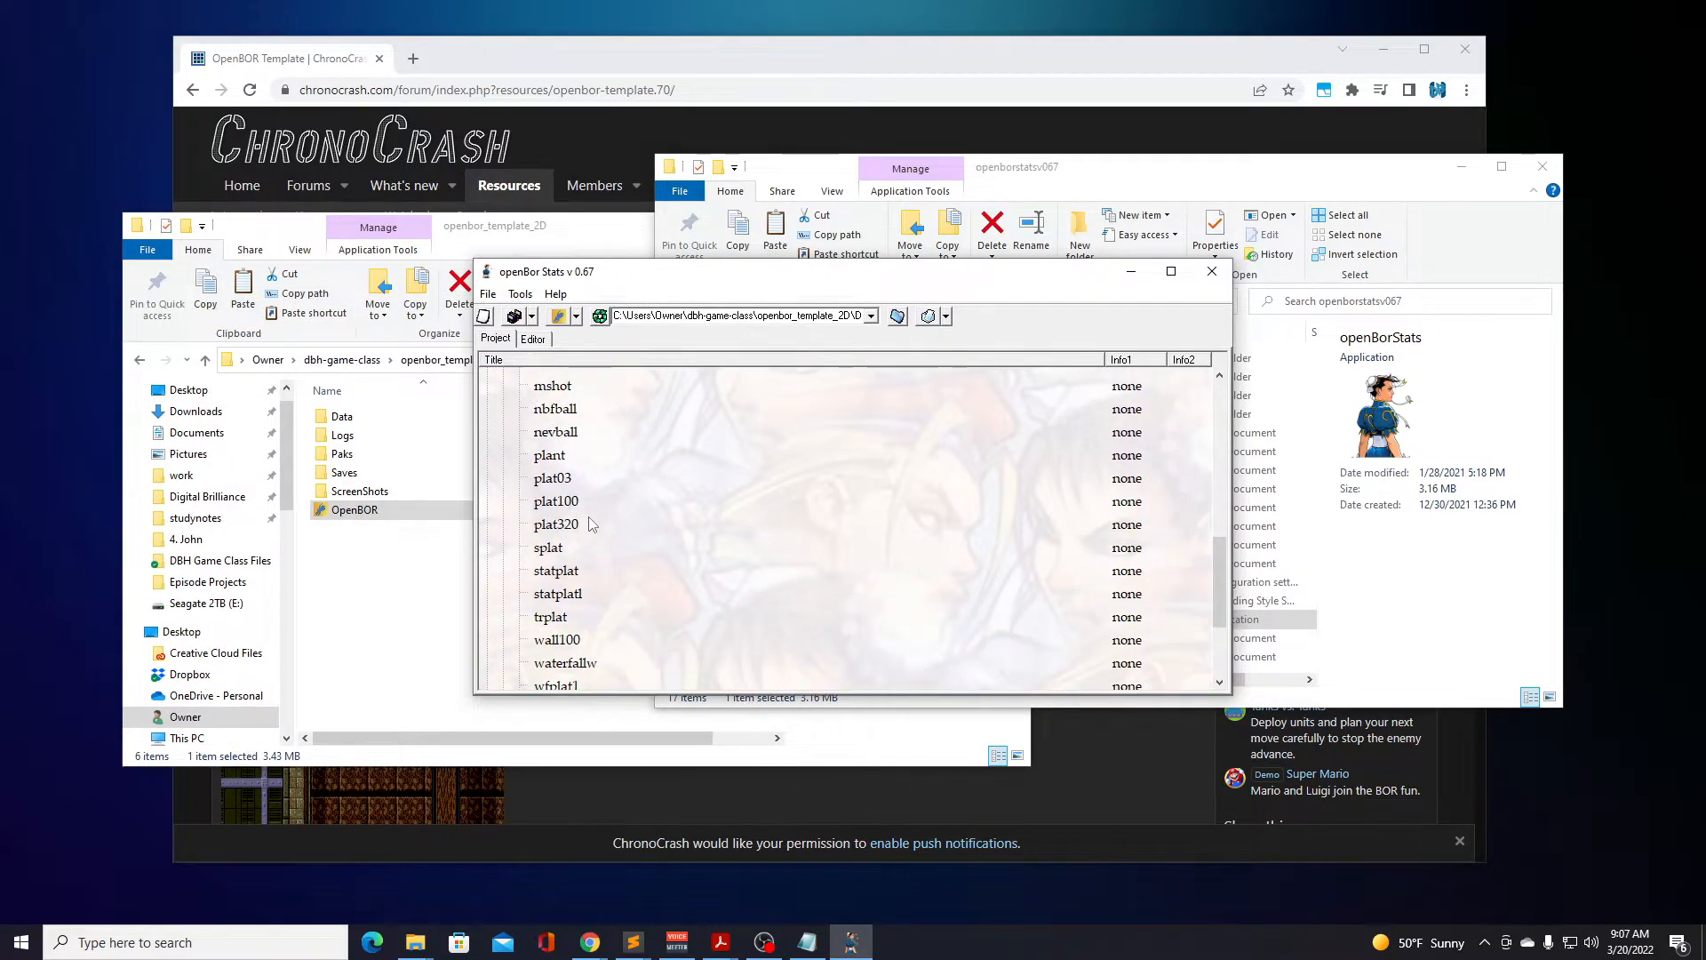
pyautogui.doubleClick(557, 481)
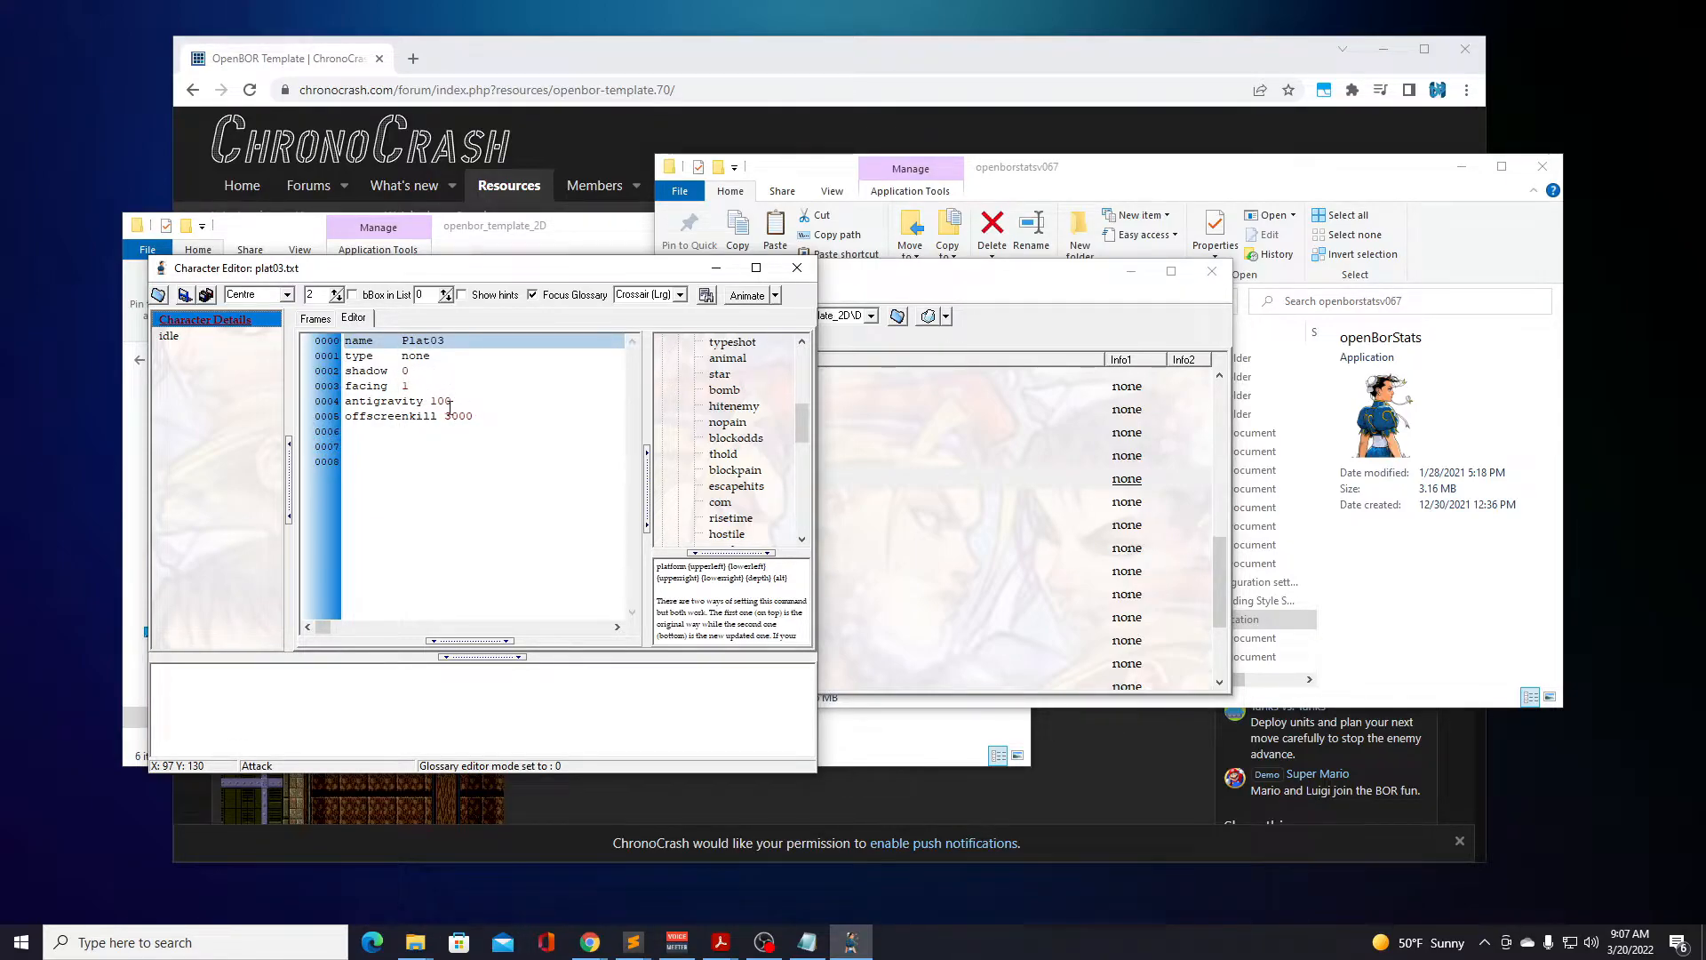
pyautogui.click(170, 337)
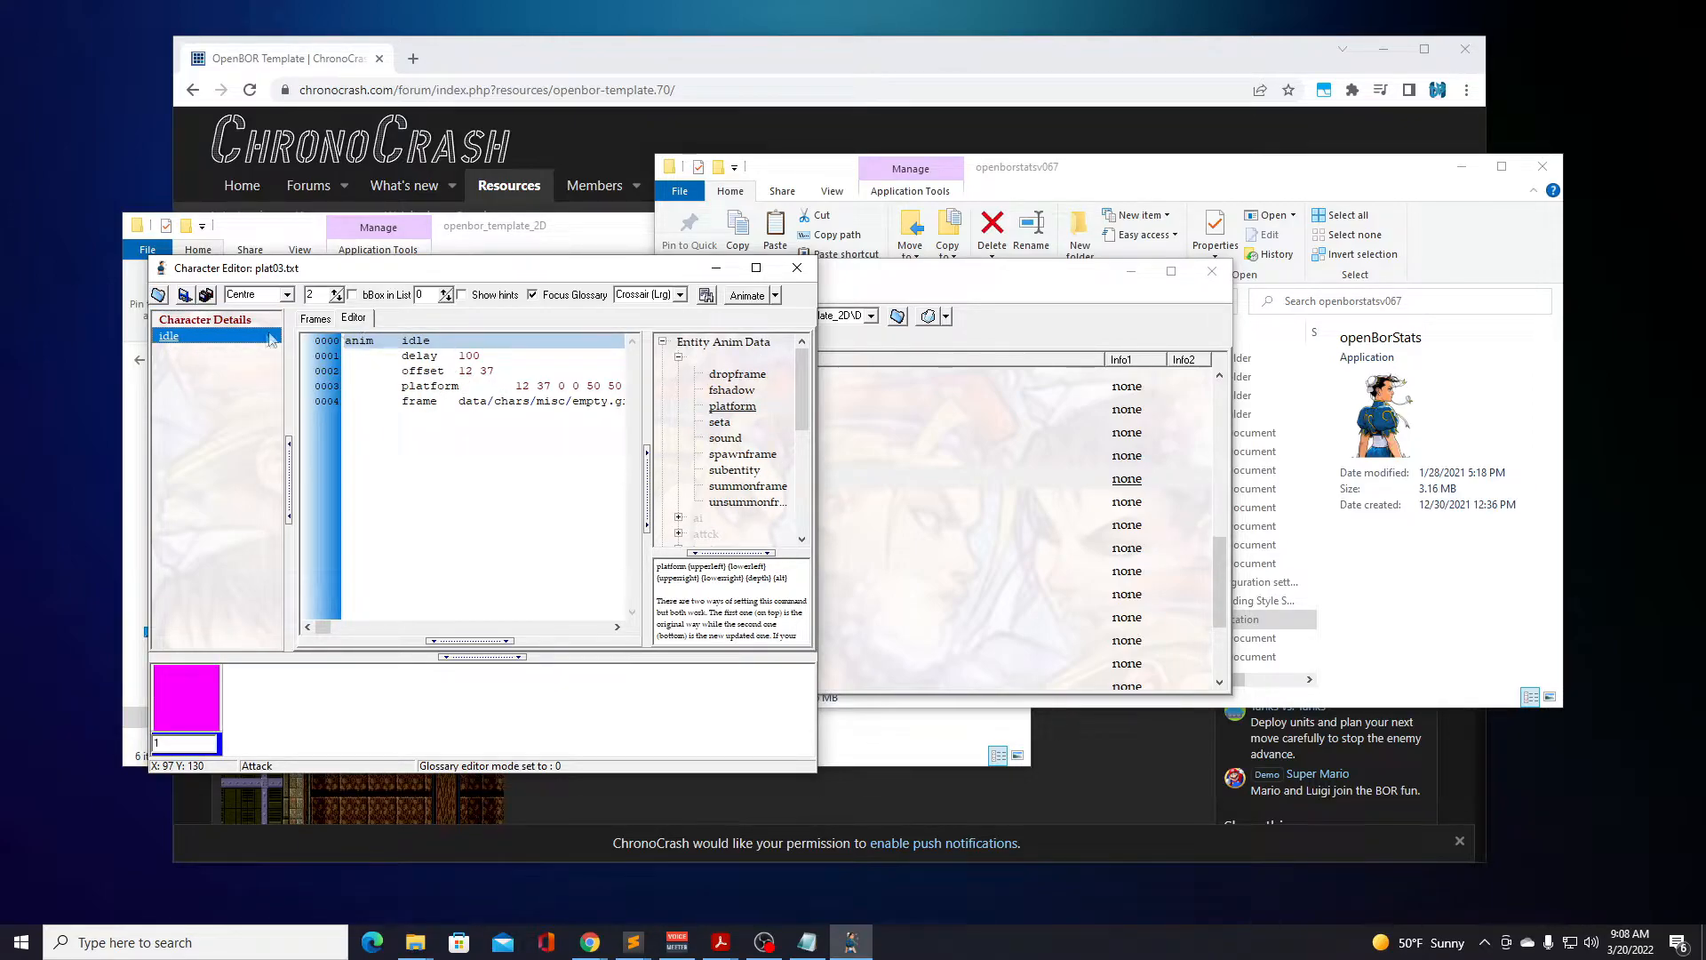
pyautogui.click(797, 267)
# Examine the idle animation scripts of the plat100 and plat320 models in turn, closing each one.
pyautogui.doubleClick(553, 503)
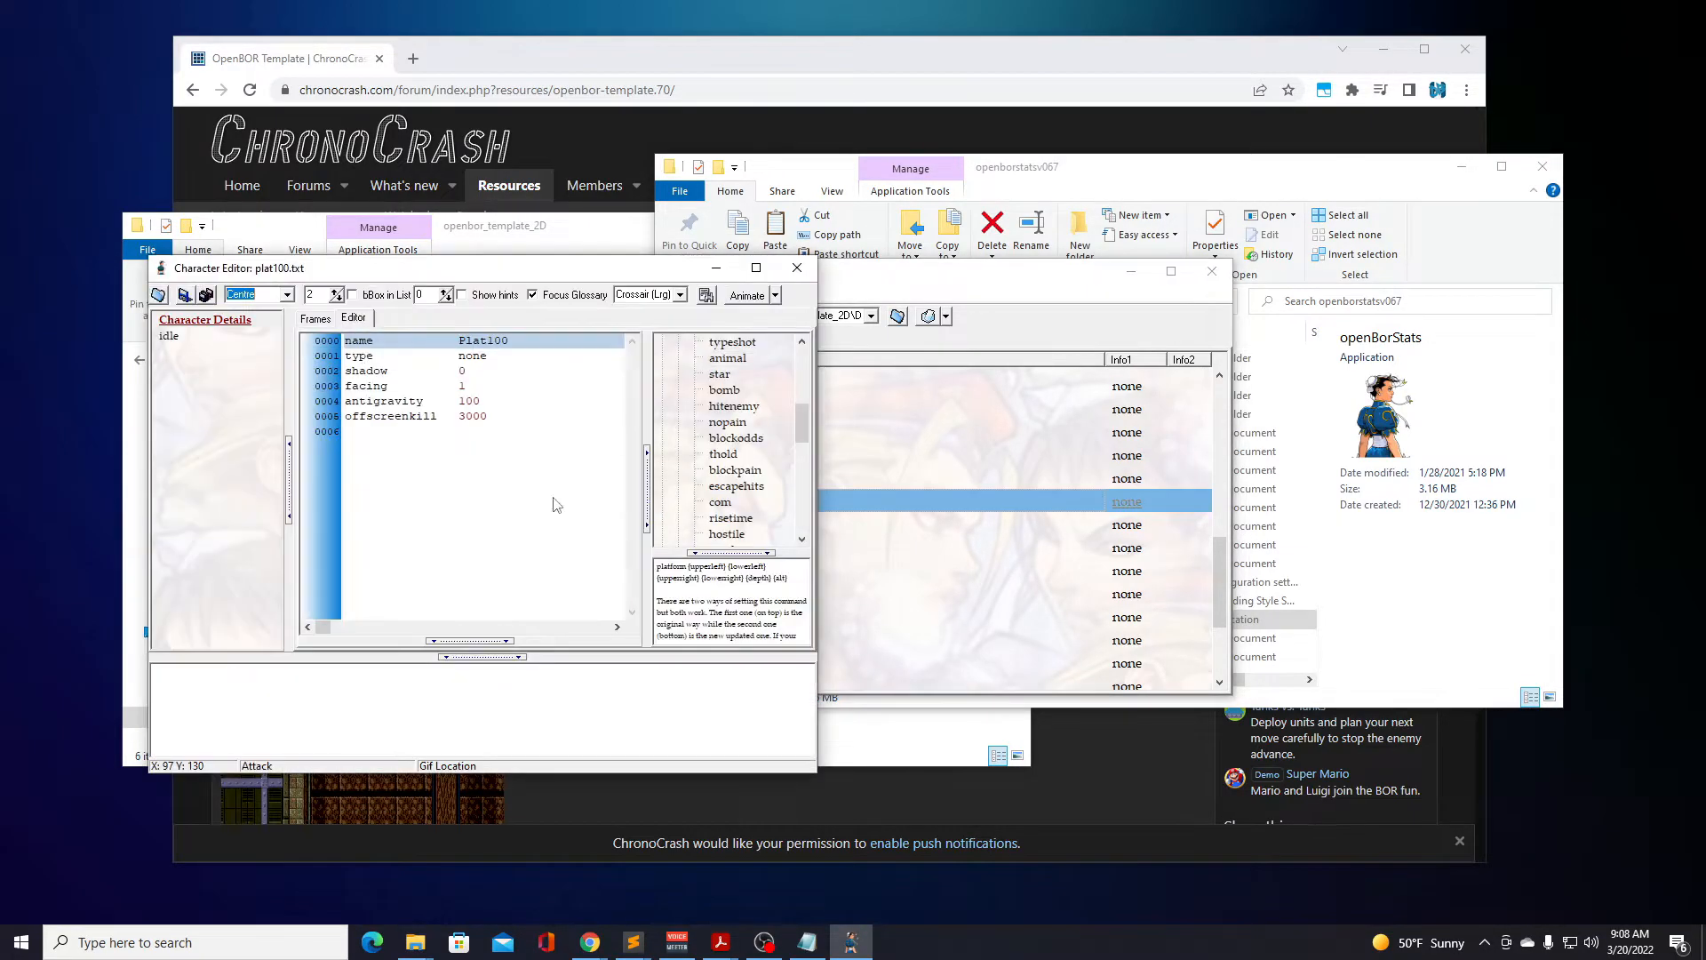
pyautogui.click(169, 336)
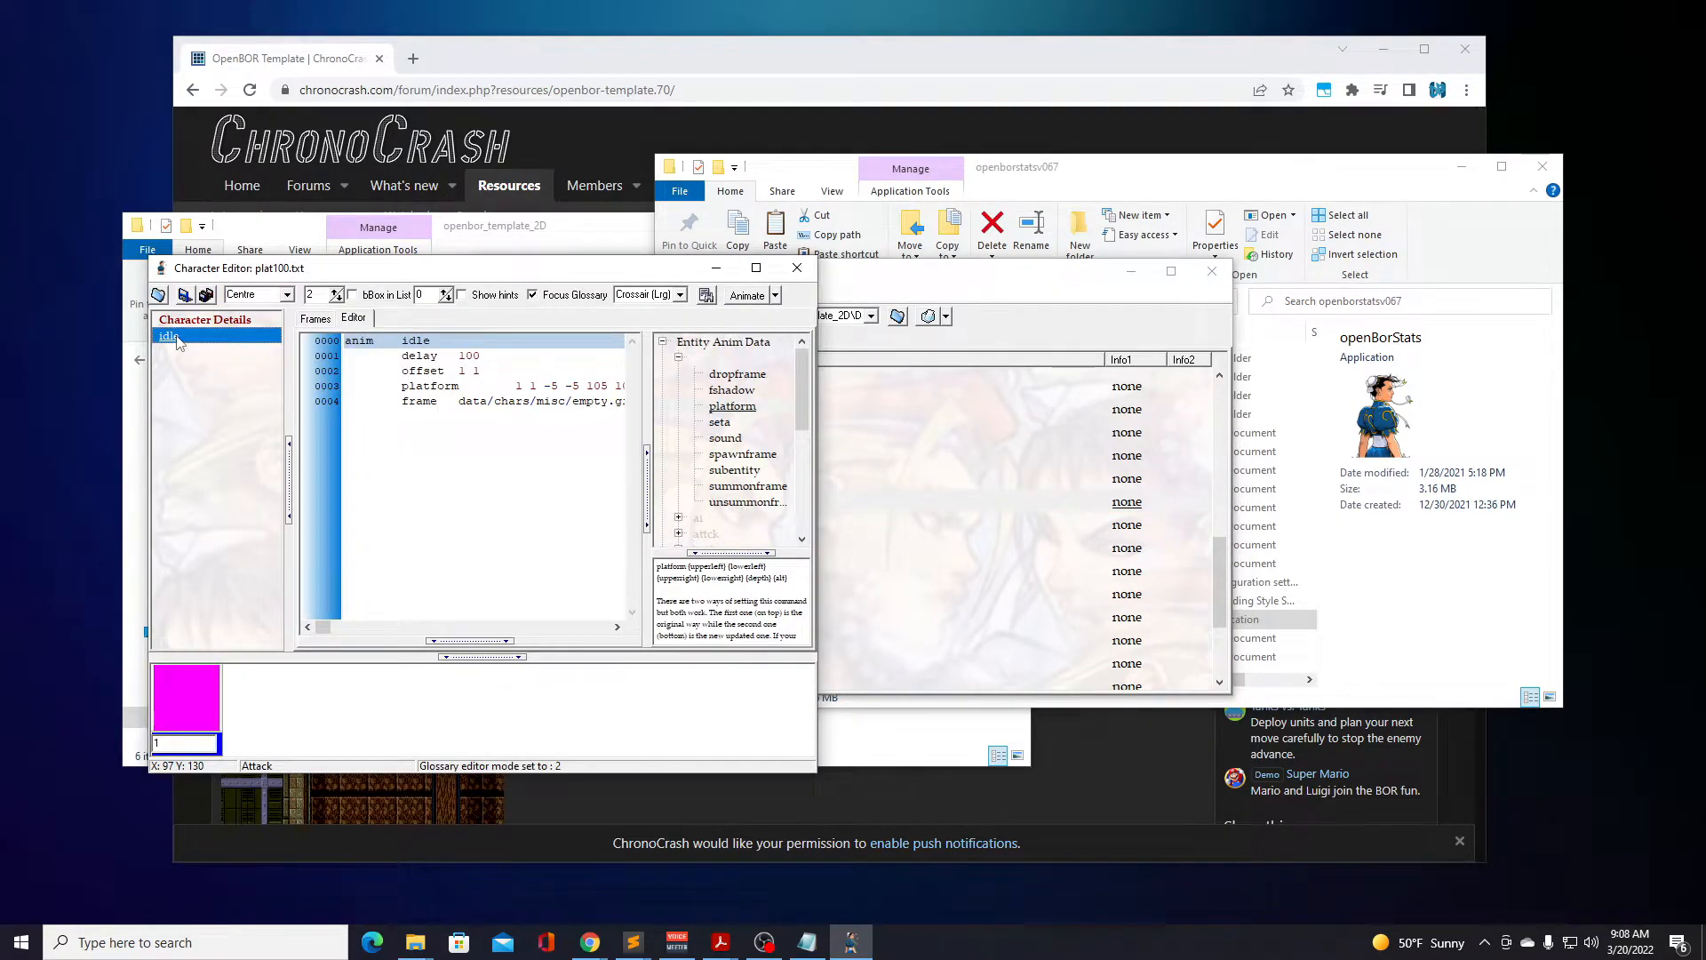
pyautogui.click(797, 267)
pyautogui.doubleClick(556, 524)
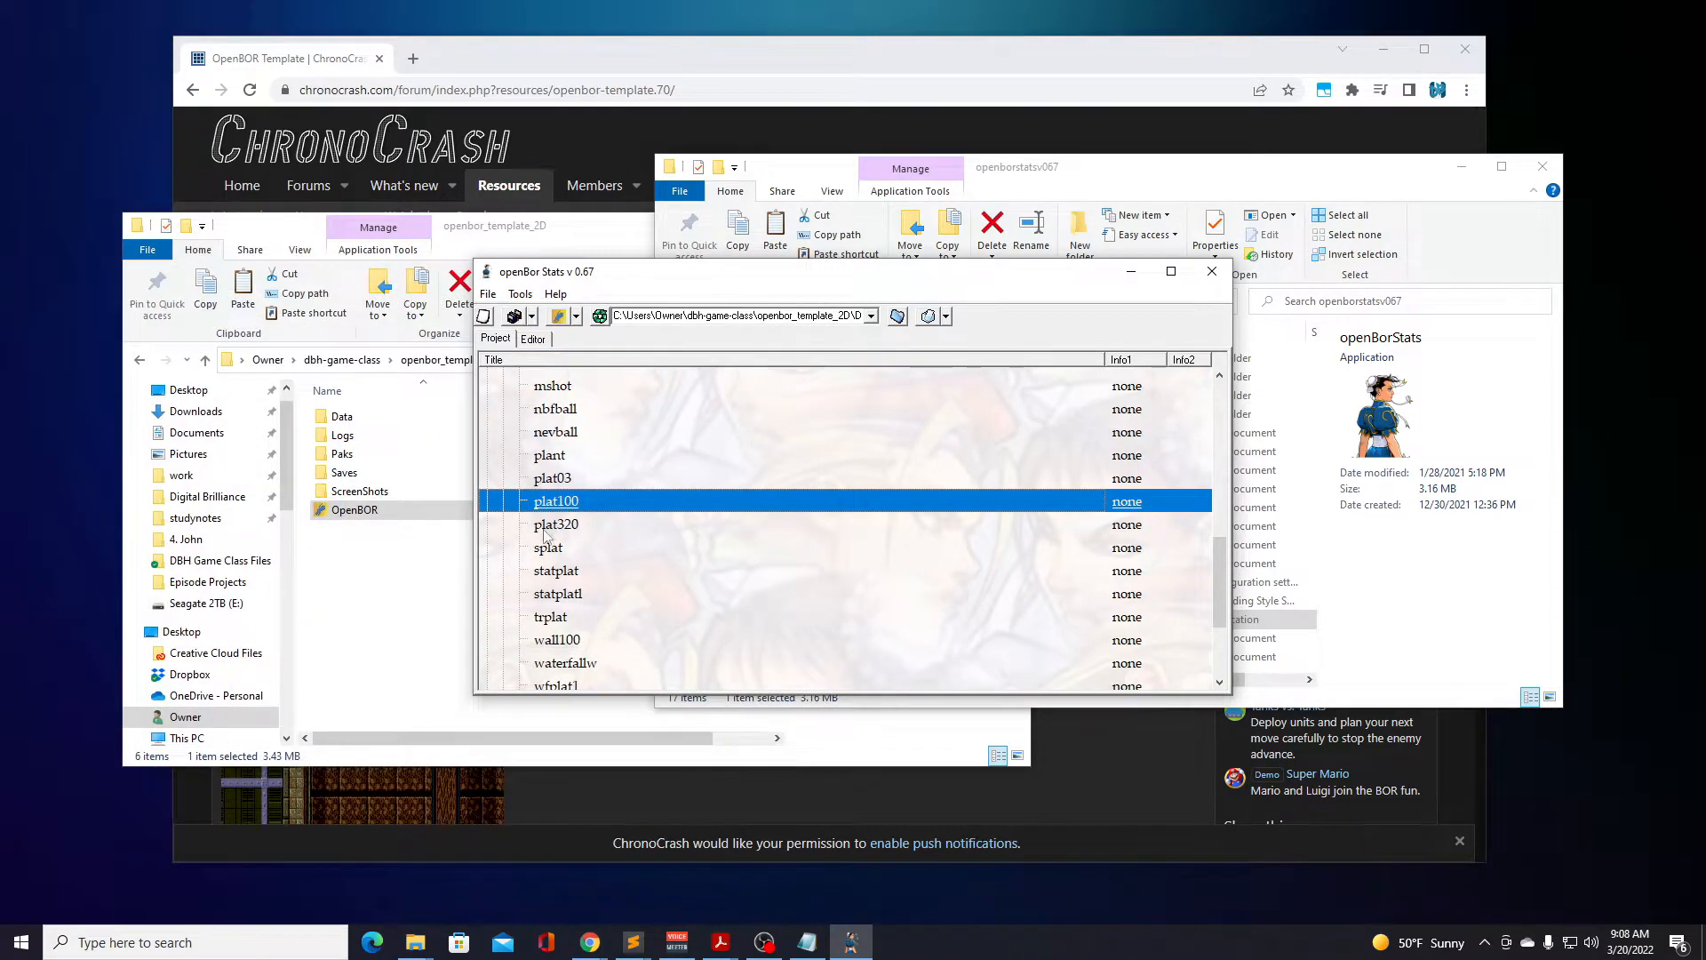
pyautogui.click(169, 338)
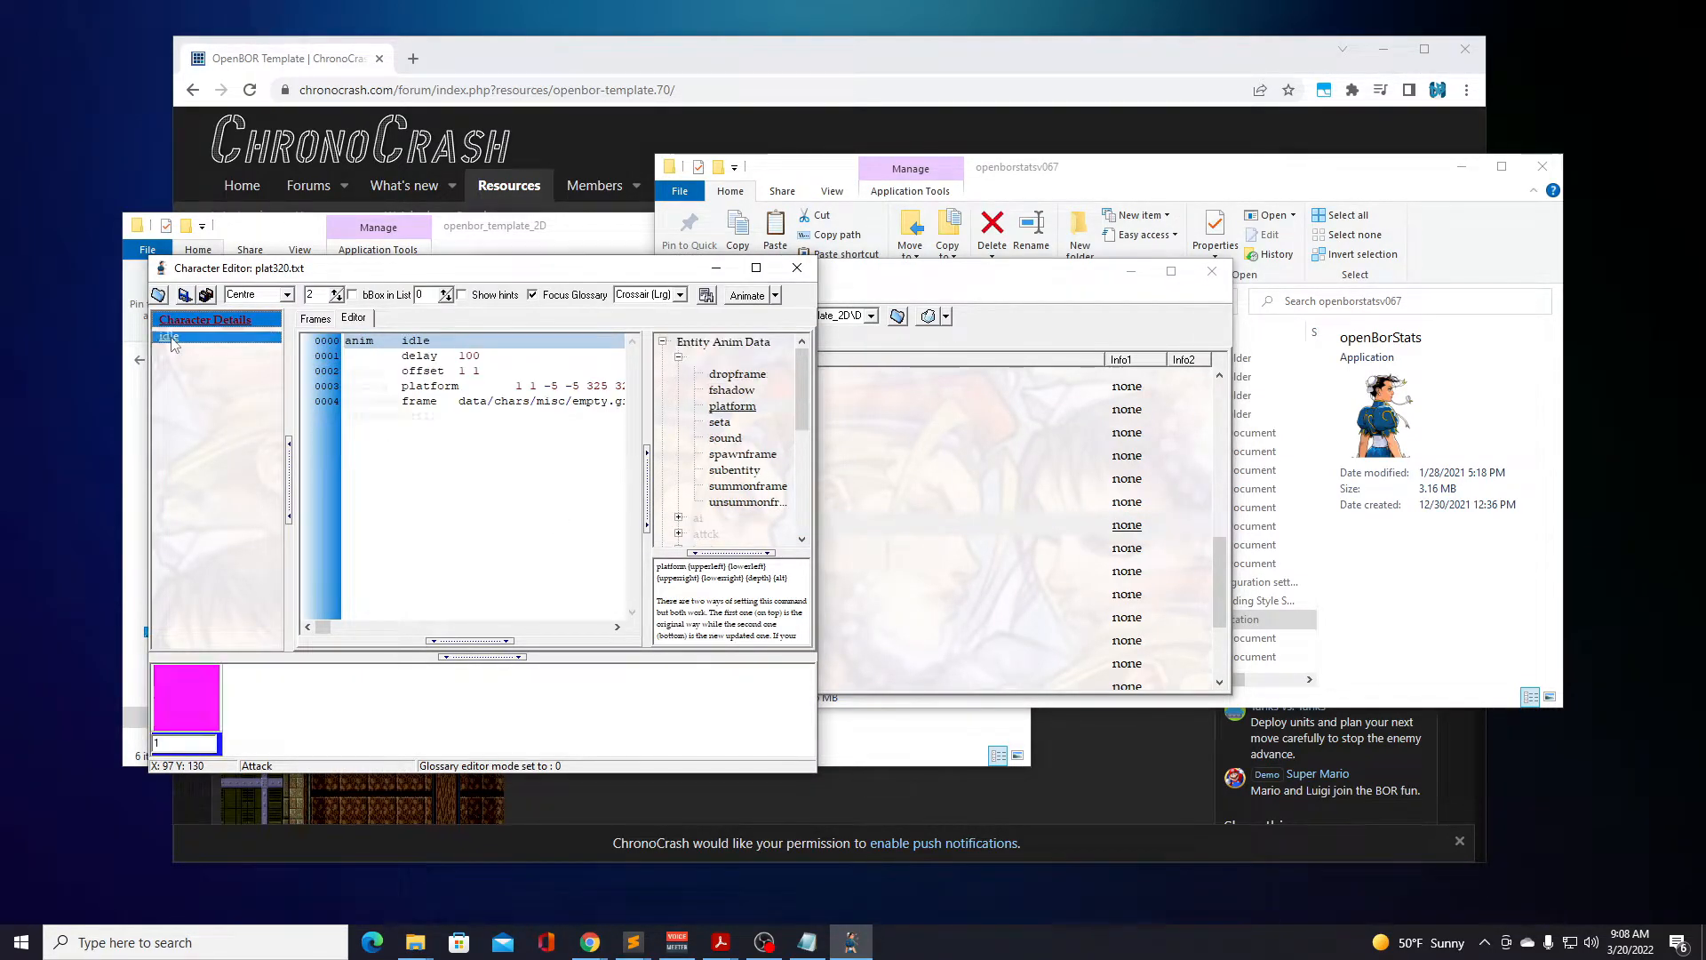
pyautogui.click(812, 272)
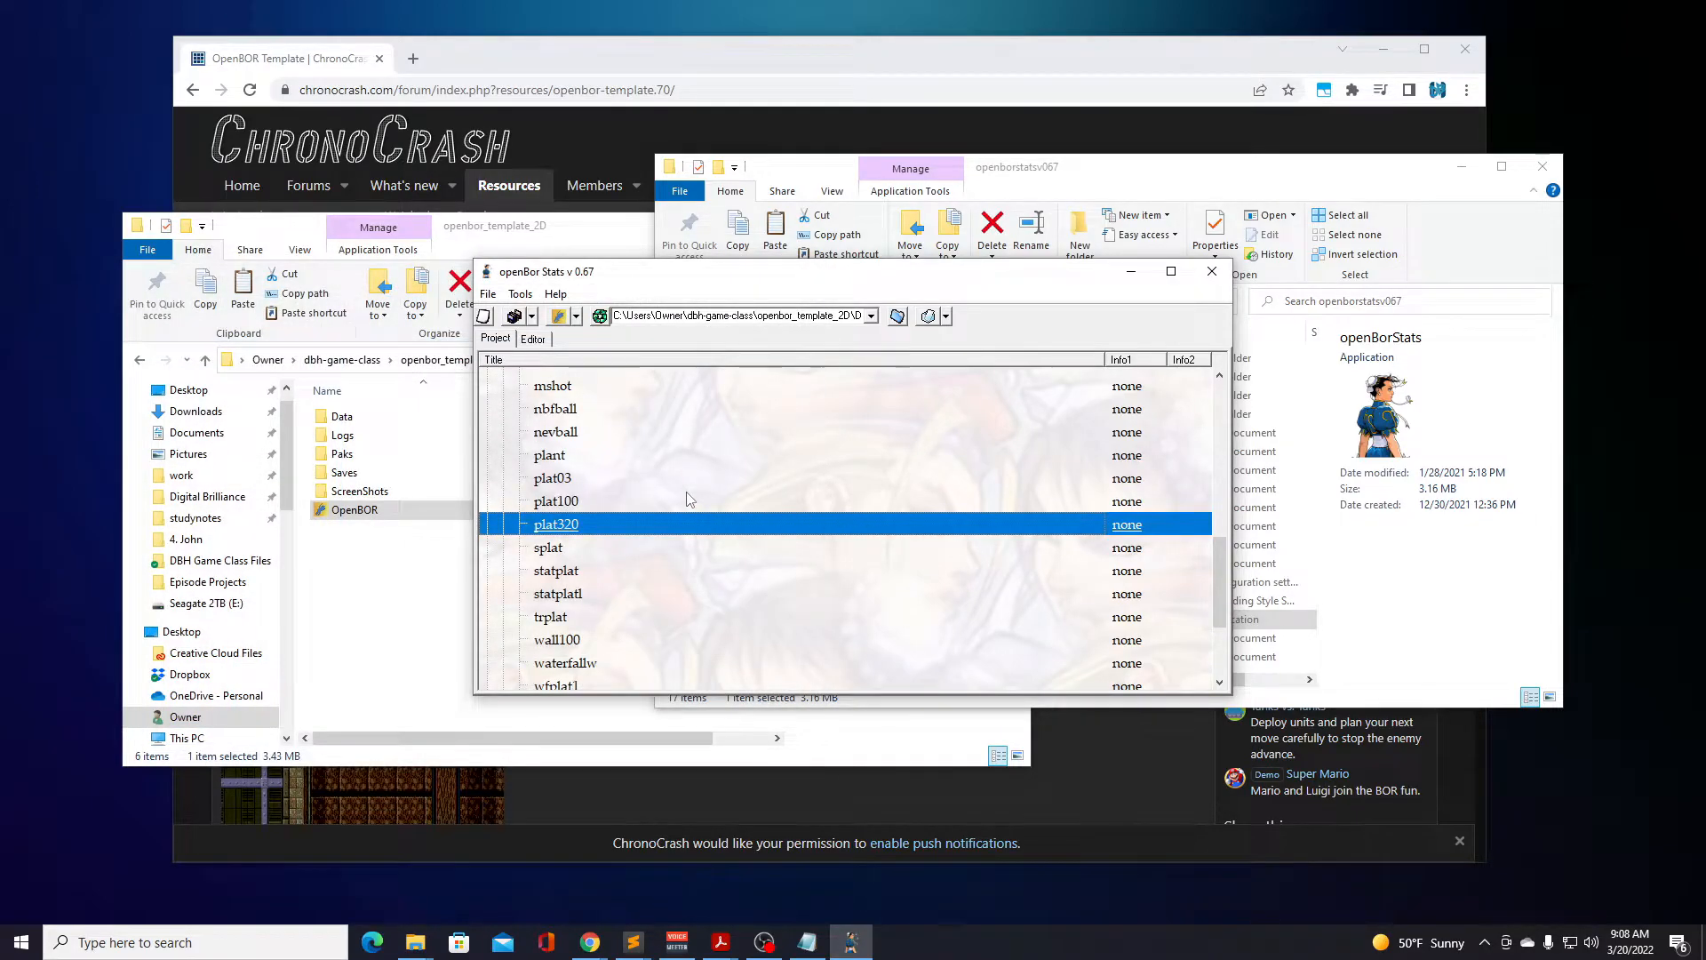
# Reopen the plat03 model to review its character details, and close the Character Editor.
pyautogui.scroll(-5, 690, 500)
pyautogui.scroll(5, 691, 501)
pyautogui.doubleClick(579, 480)
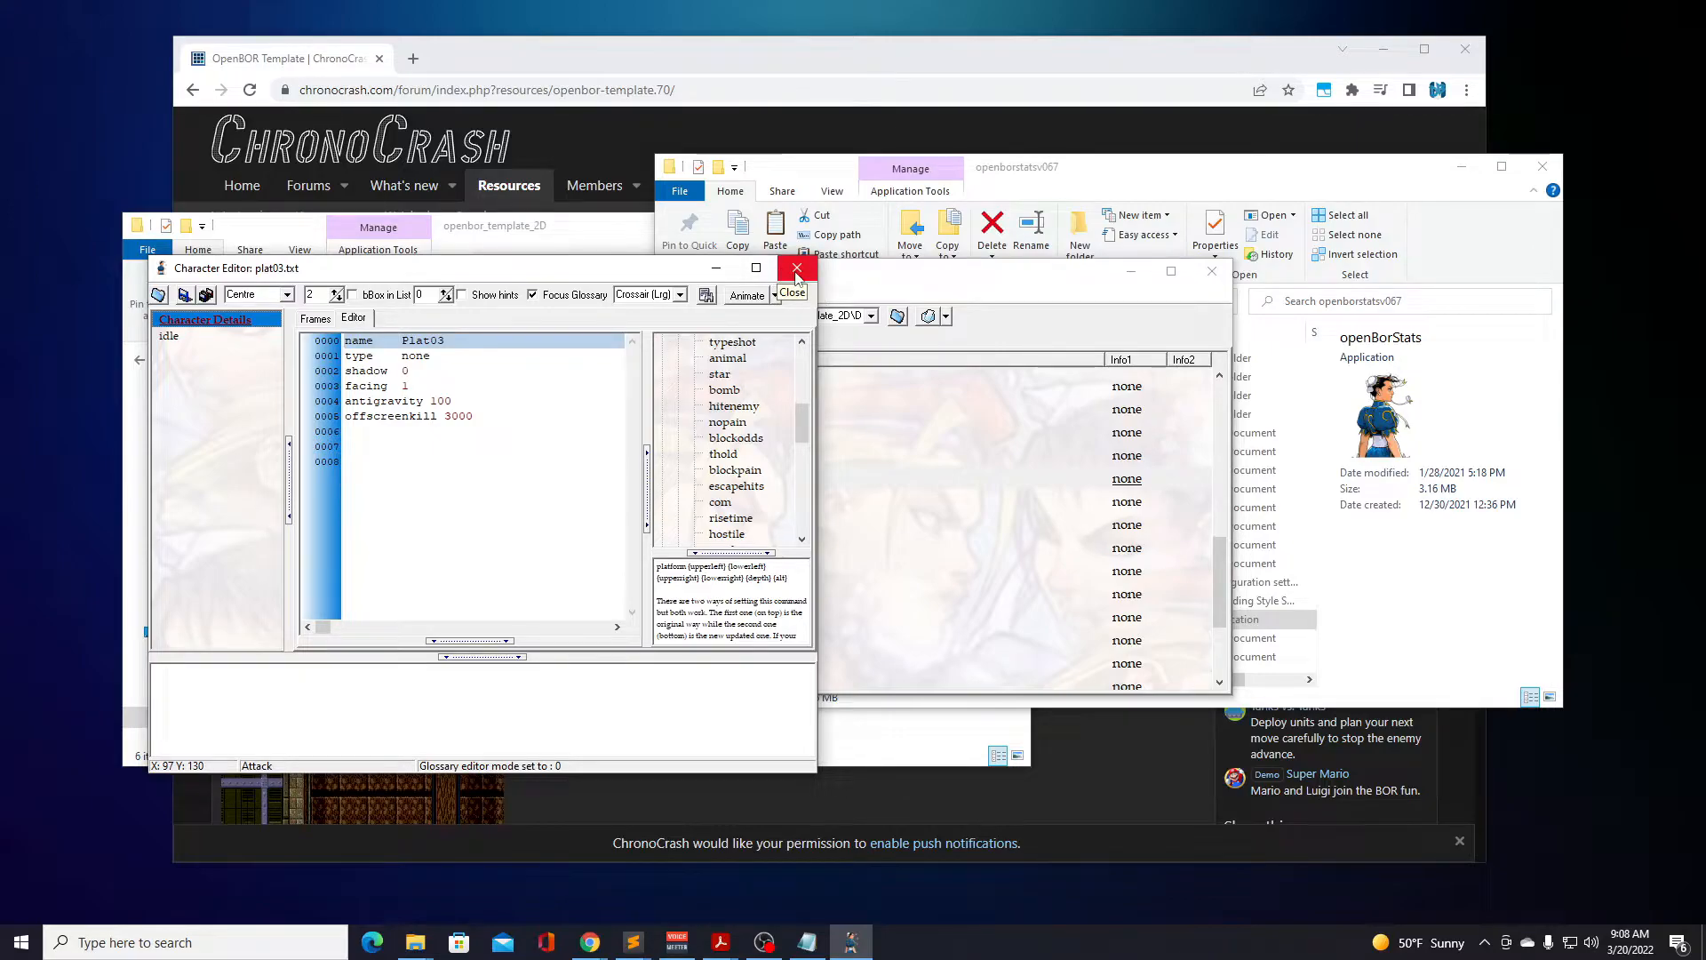
pyautogui.click(797, 269)
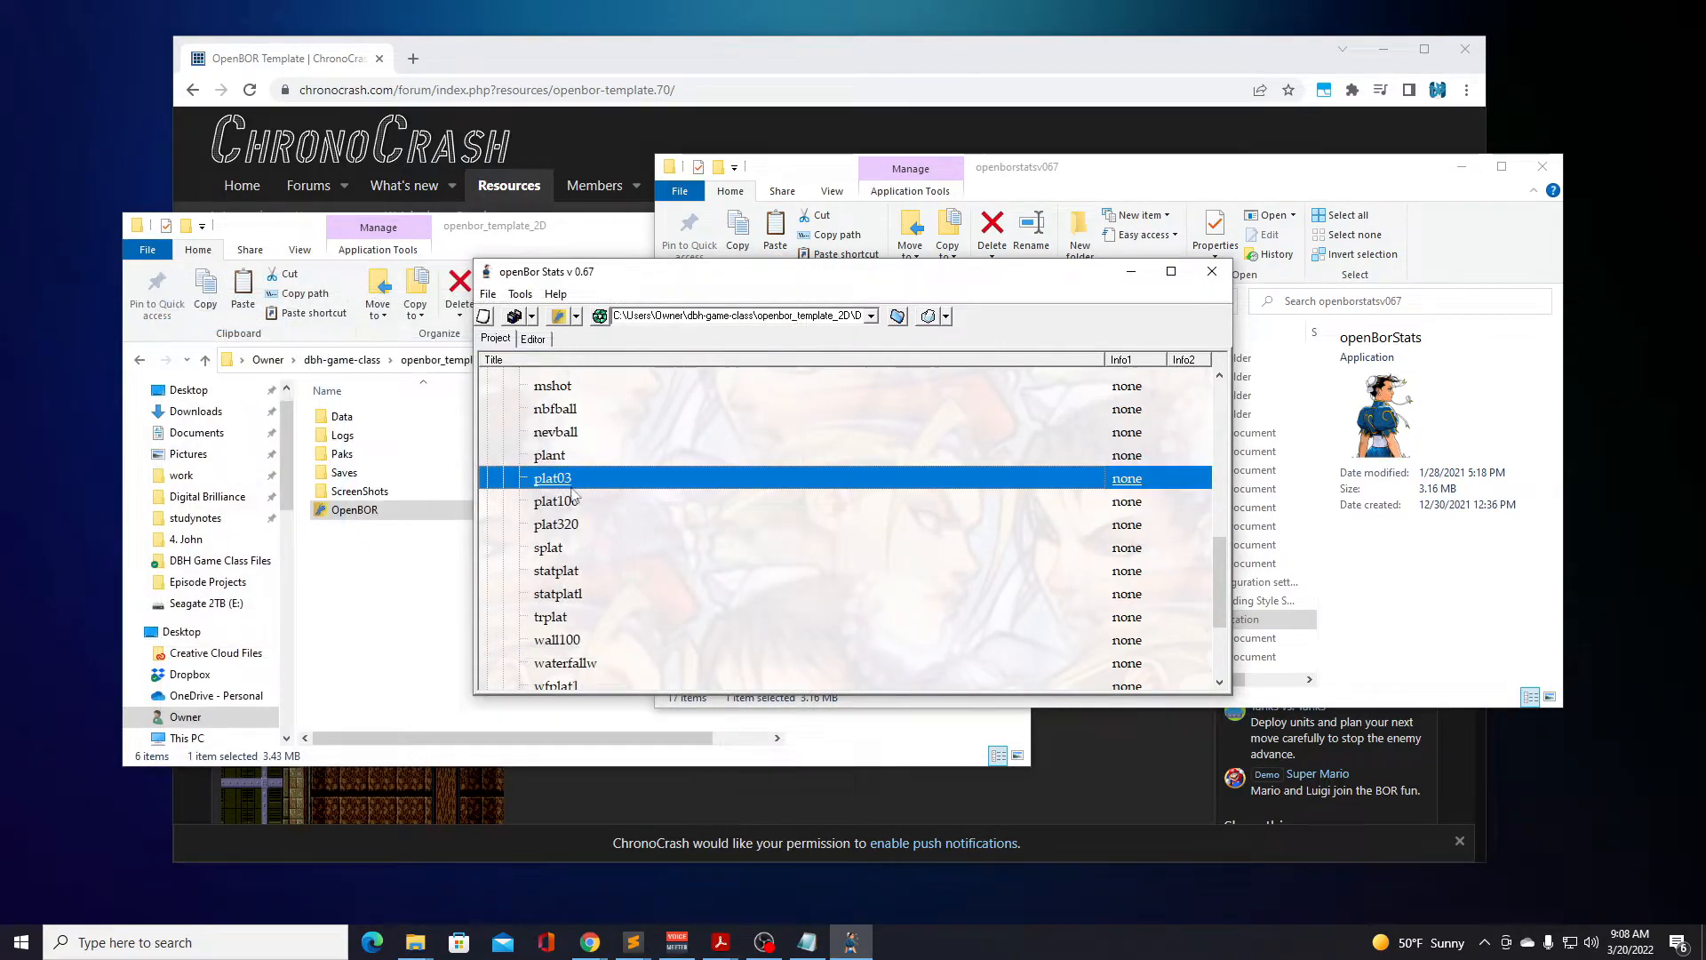
# Look through the models of type none, then expand the npc group to view its models and collapse it.
pyautogui.scroll(2, 562, 498)
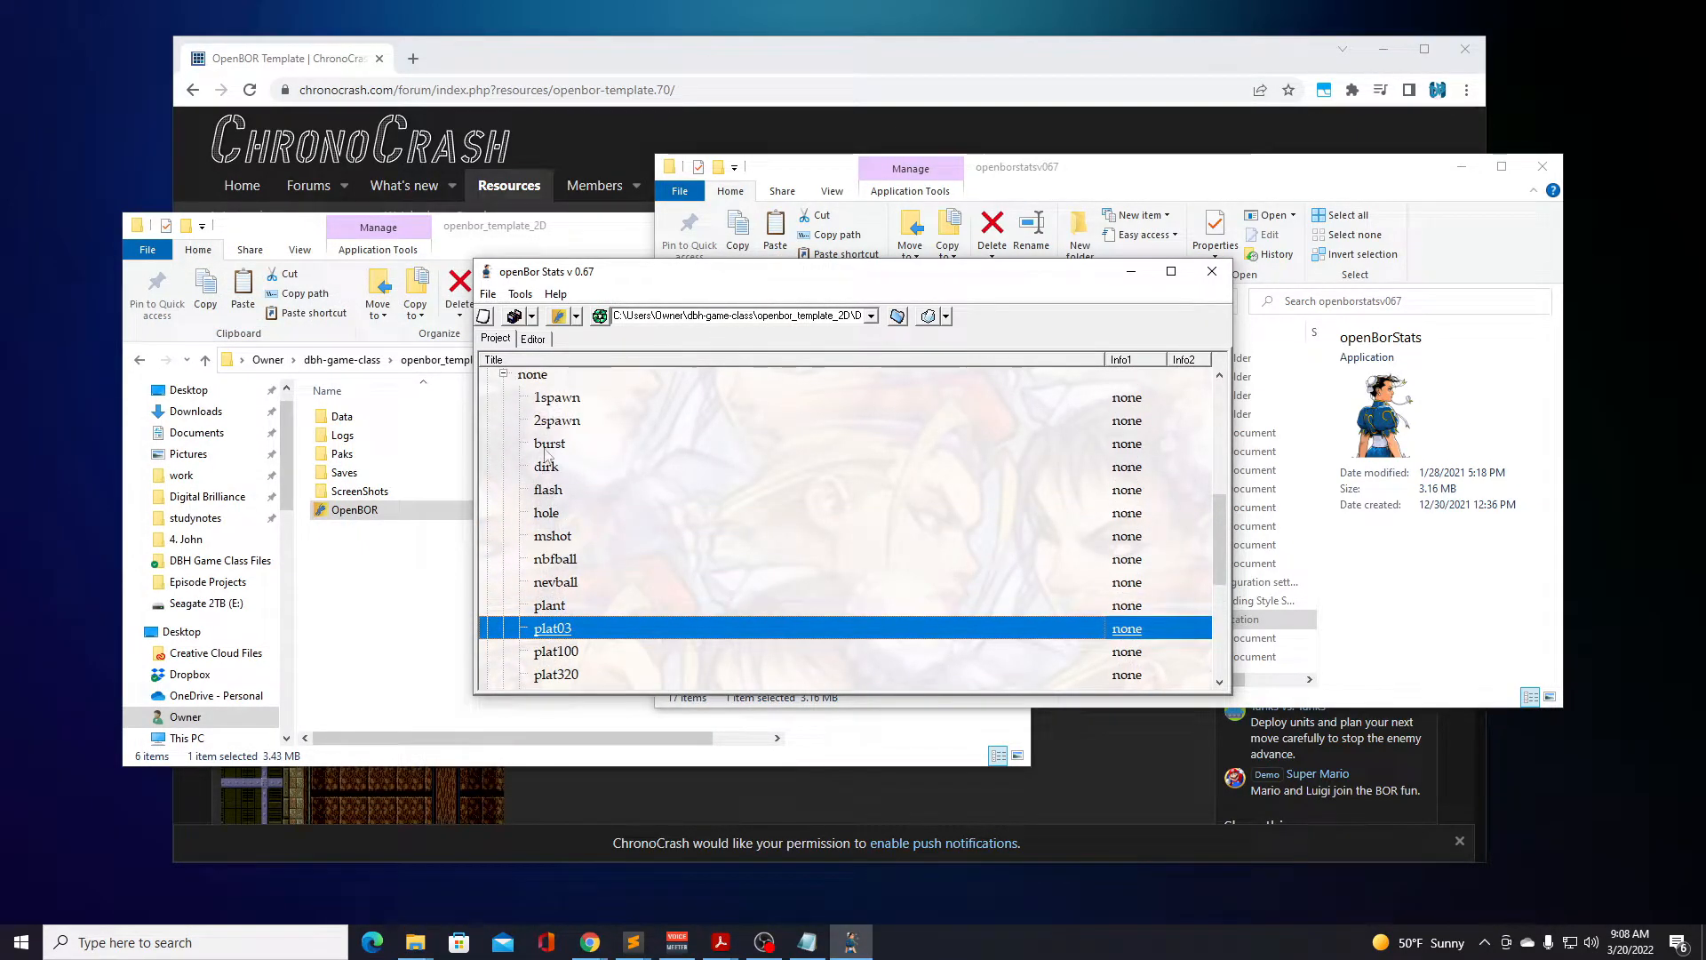
pyautogui.scroll(-2, 553, 492)
pyautogui.scroll(-2, 553, 491)
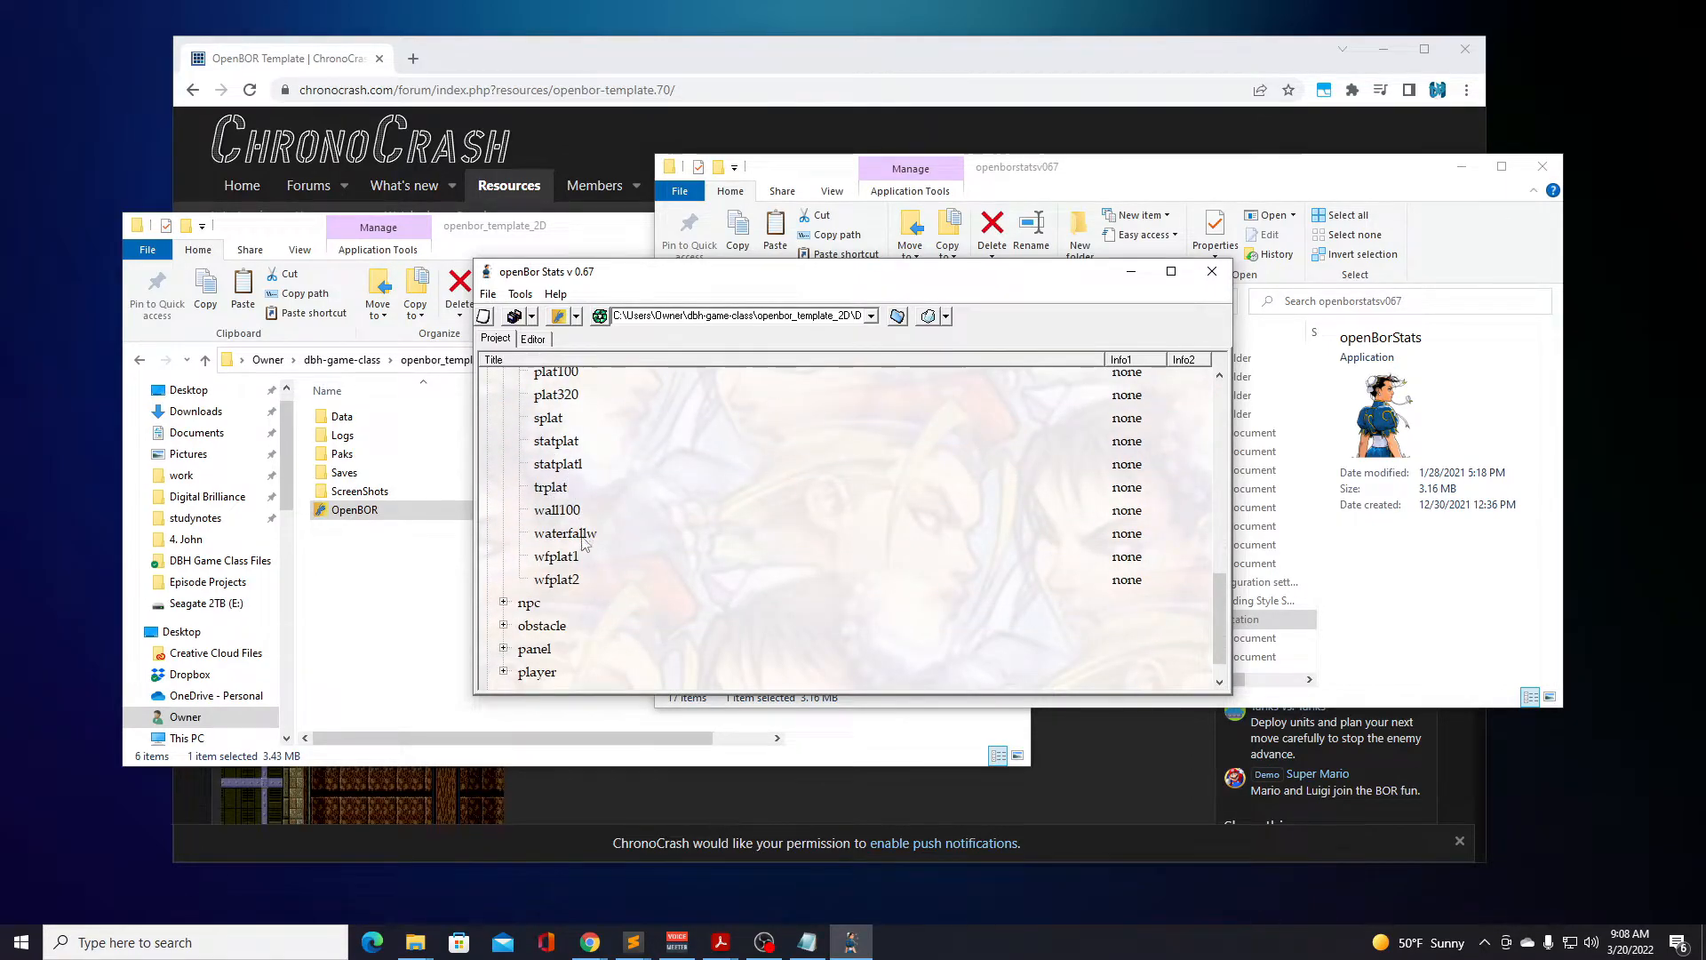
pyautogui.click(503, 602)
pyautogui.scroll(-2, 504, 533)
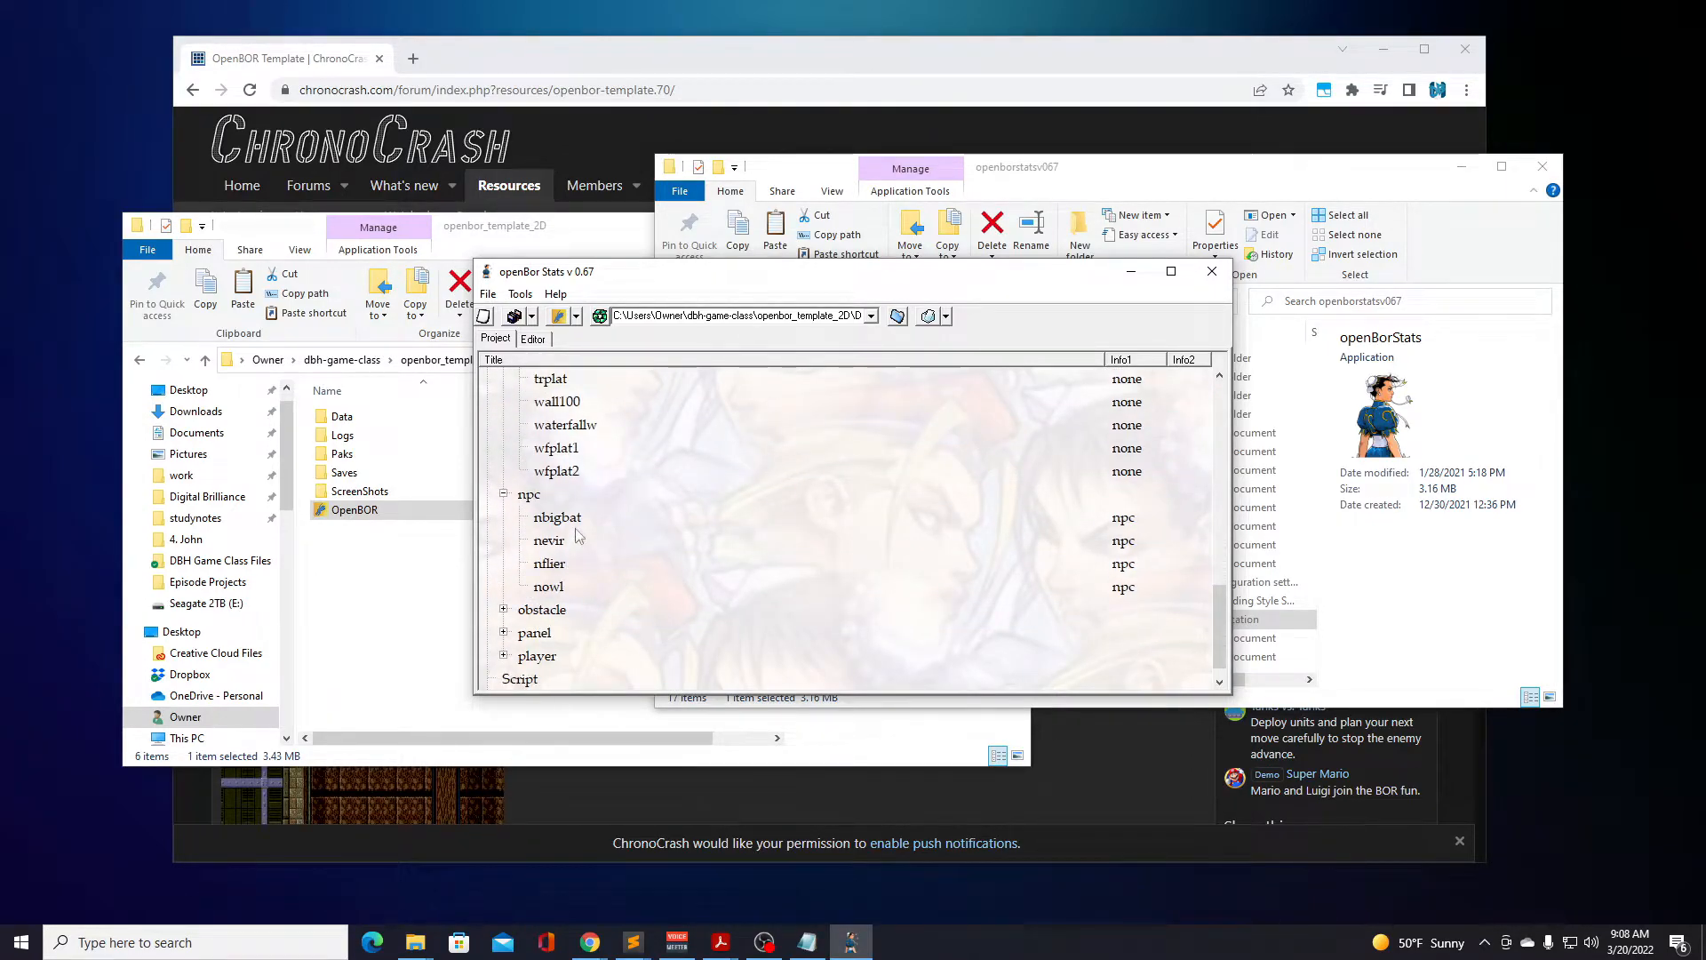
pyautogui.click(504, 495)
# Open the trplat model and examine its idle animation script and the offset crosshair on its frame.
pyautogui.scroll(1, 542, 502)
pyautogui.click(558, 484)
pyautogui.doubleClick(558, 484)
pyautogui.click(188, 339)
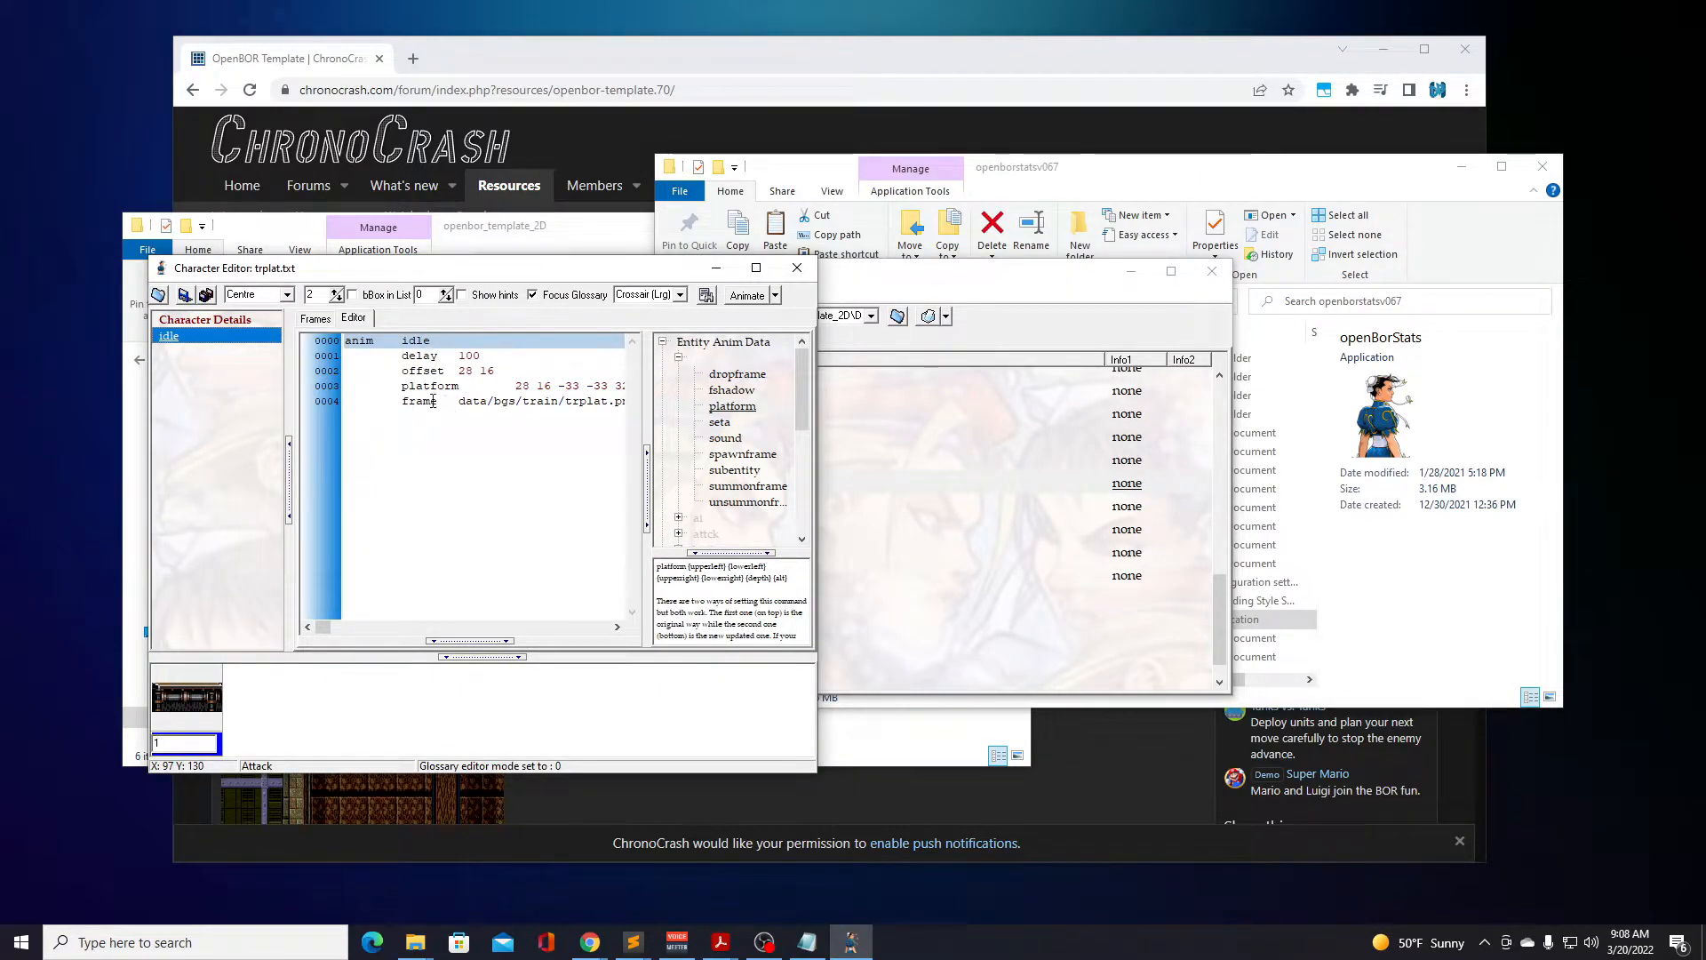
pyautogui.click(316, 318)
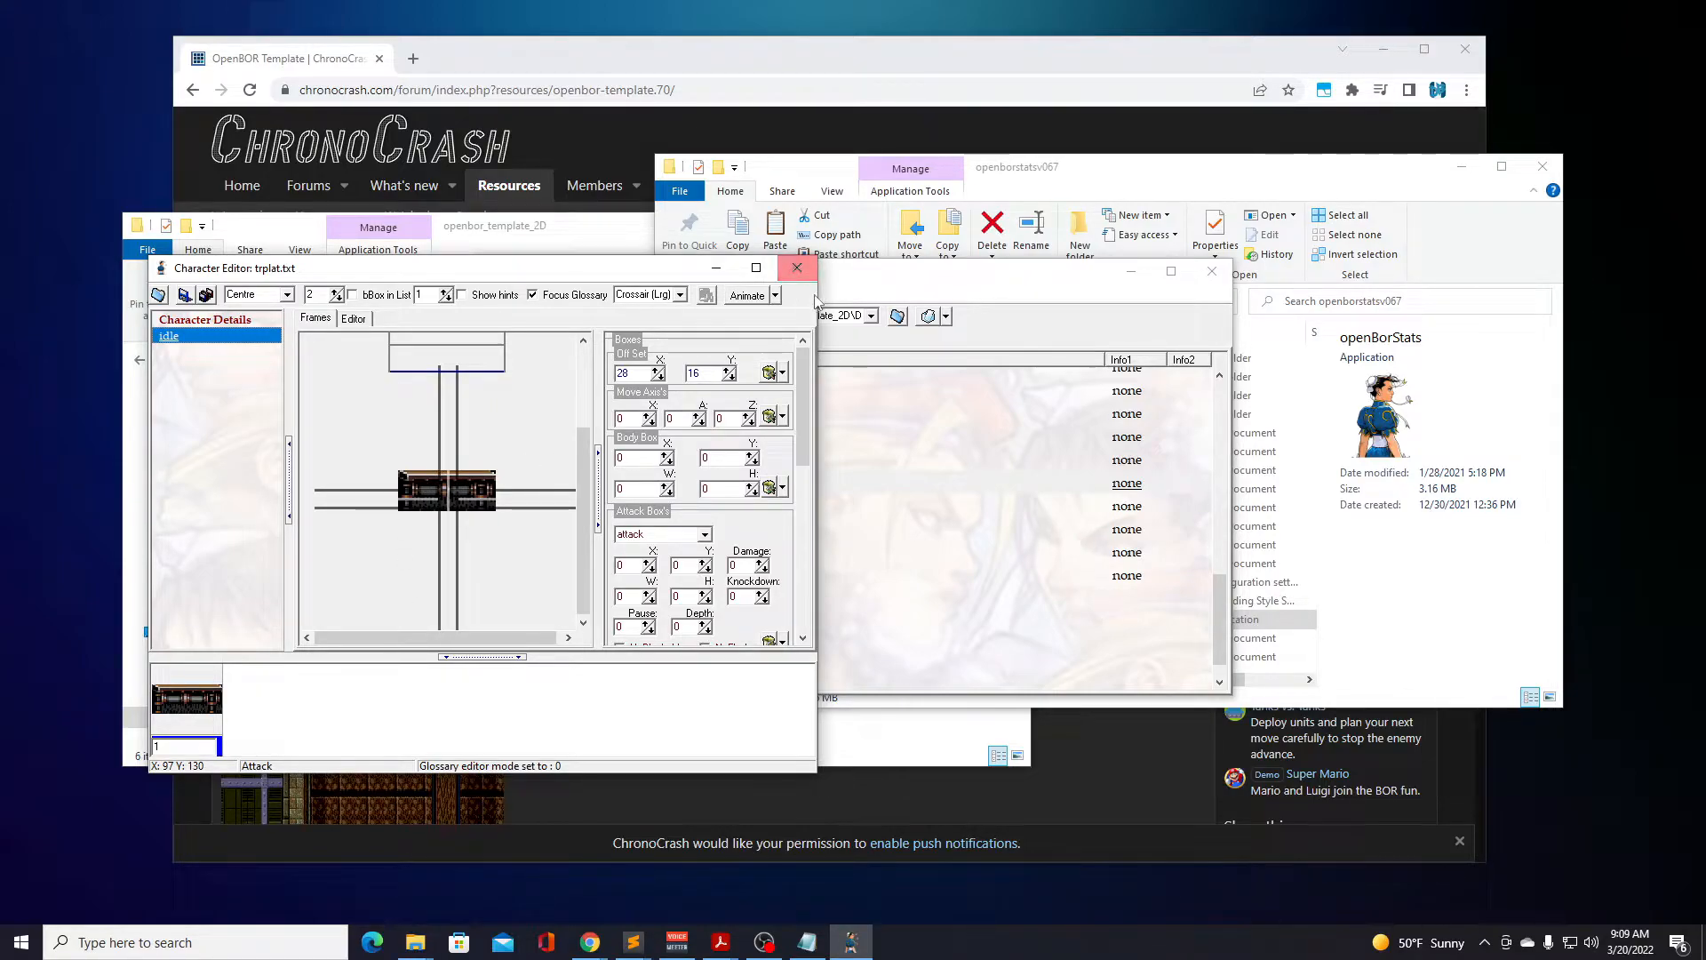
# Close the trplat model, look through the models of type none, and collapse that group.
pyautogui.click(798, 268)
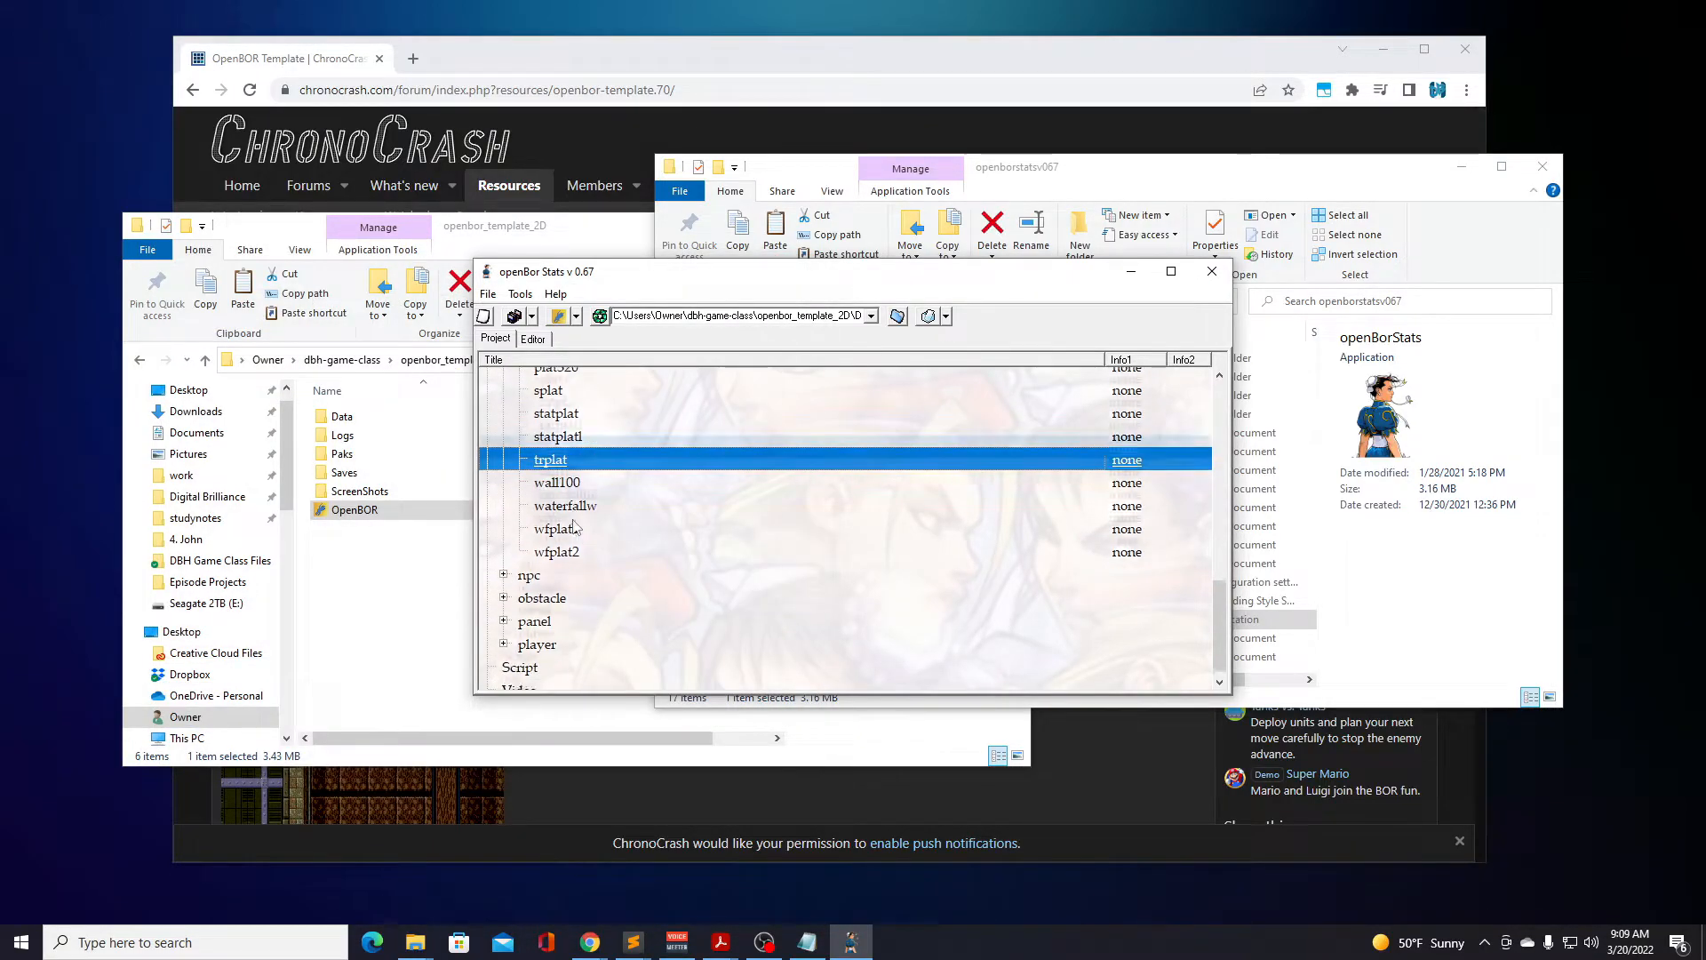
pyautogui.scroll(-1, 577, 526)
pyautogui.scroll(4, 533, 551)
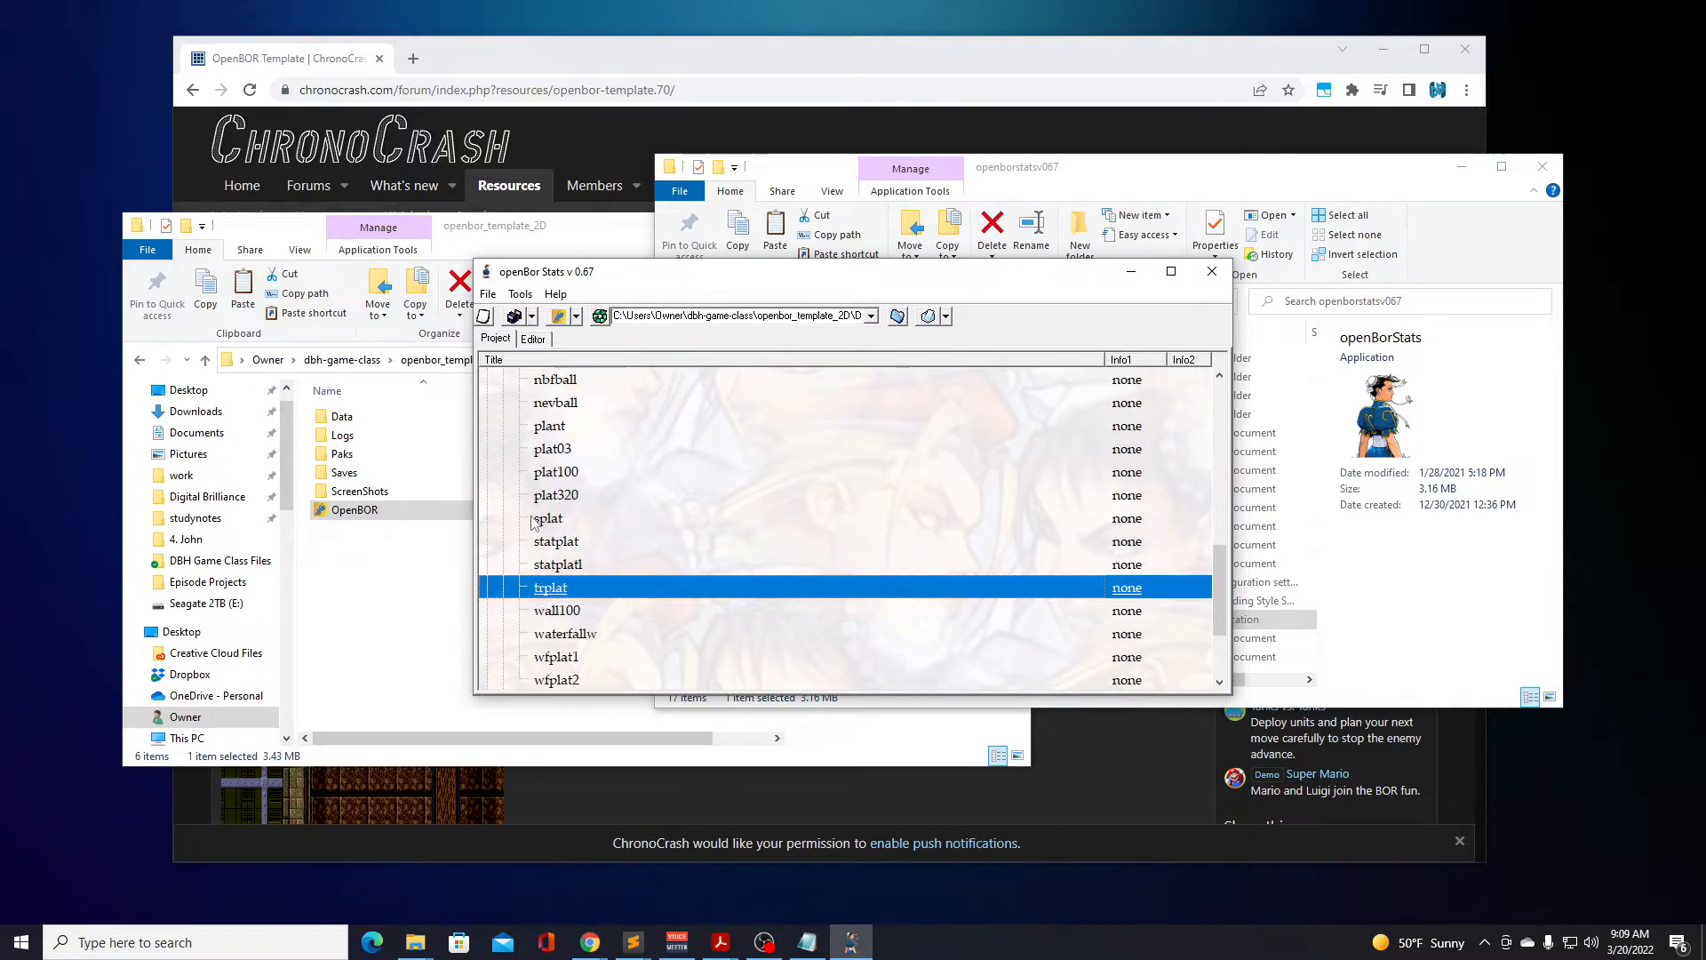
pyautogui.scroll(2, 548, 508)
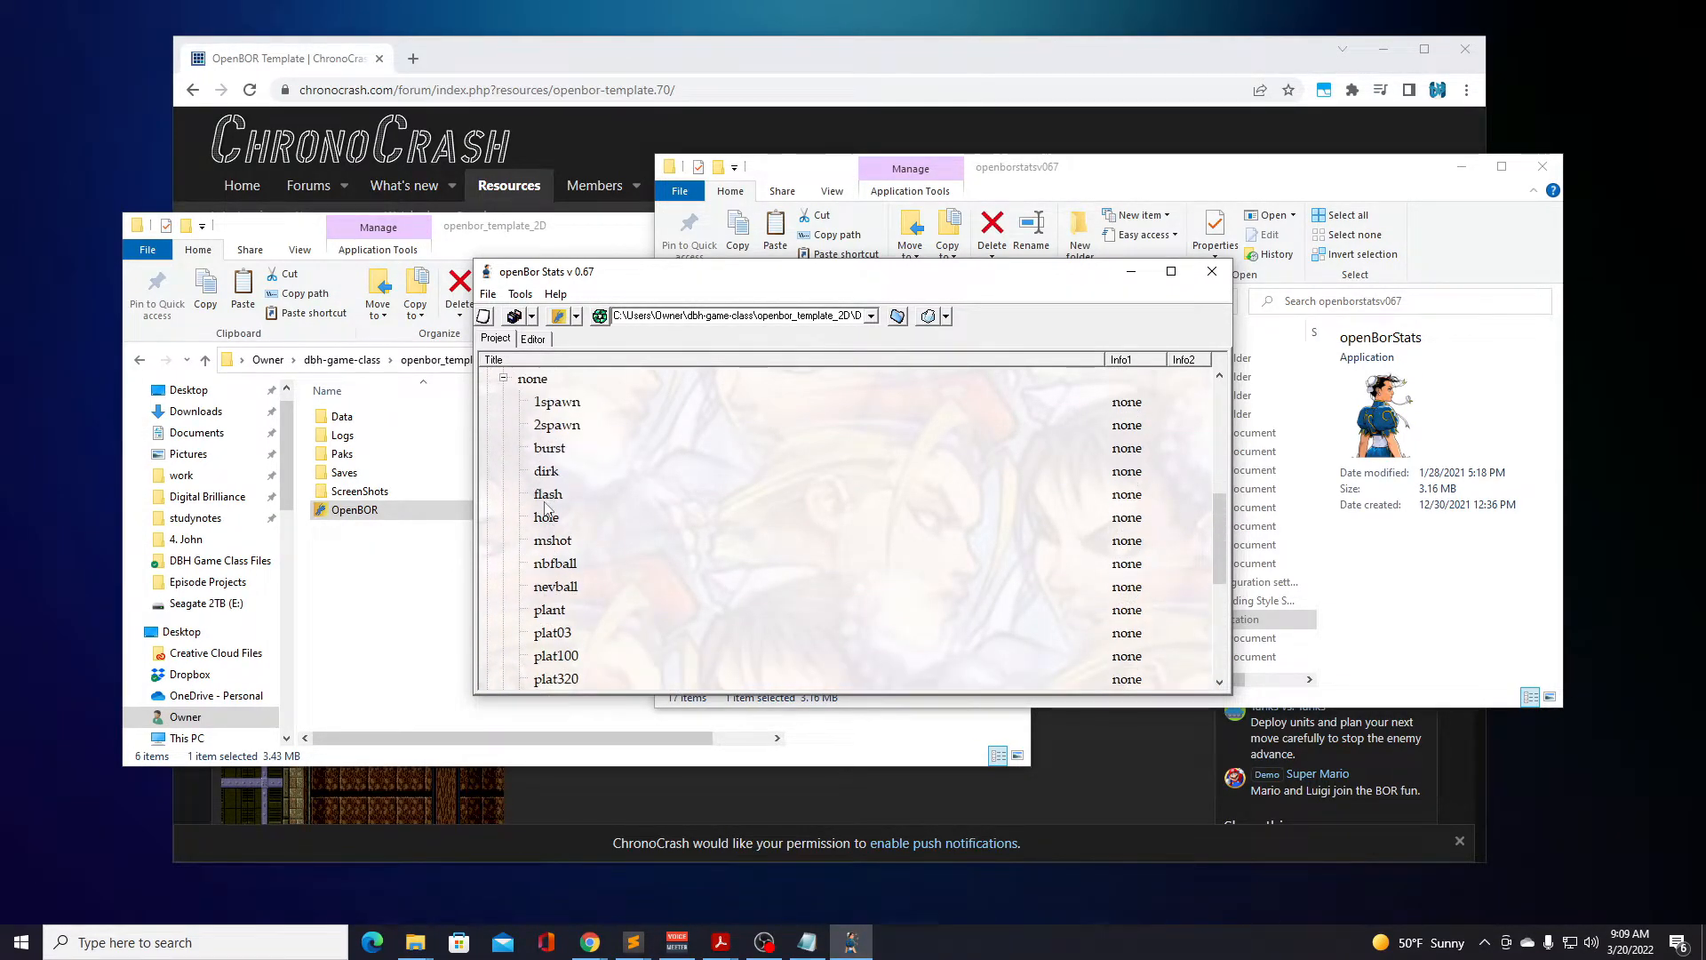
pyautogui.scroll(-1, 615, 538)
pyautogui.scroll(-3, 613, 538)
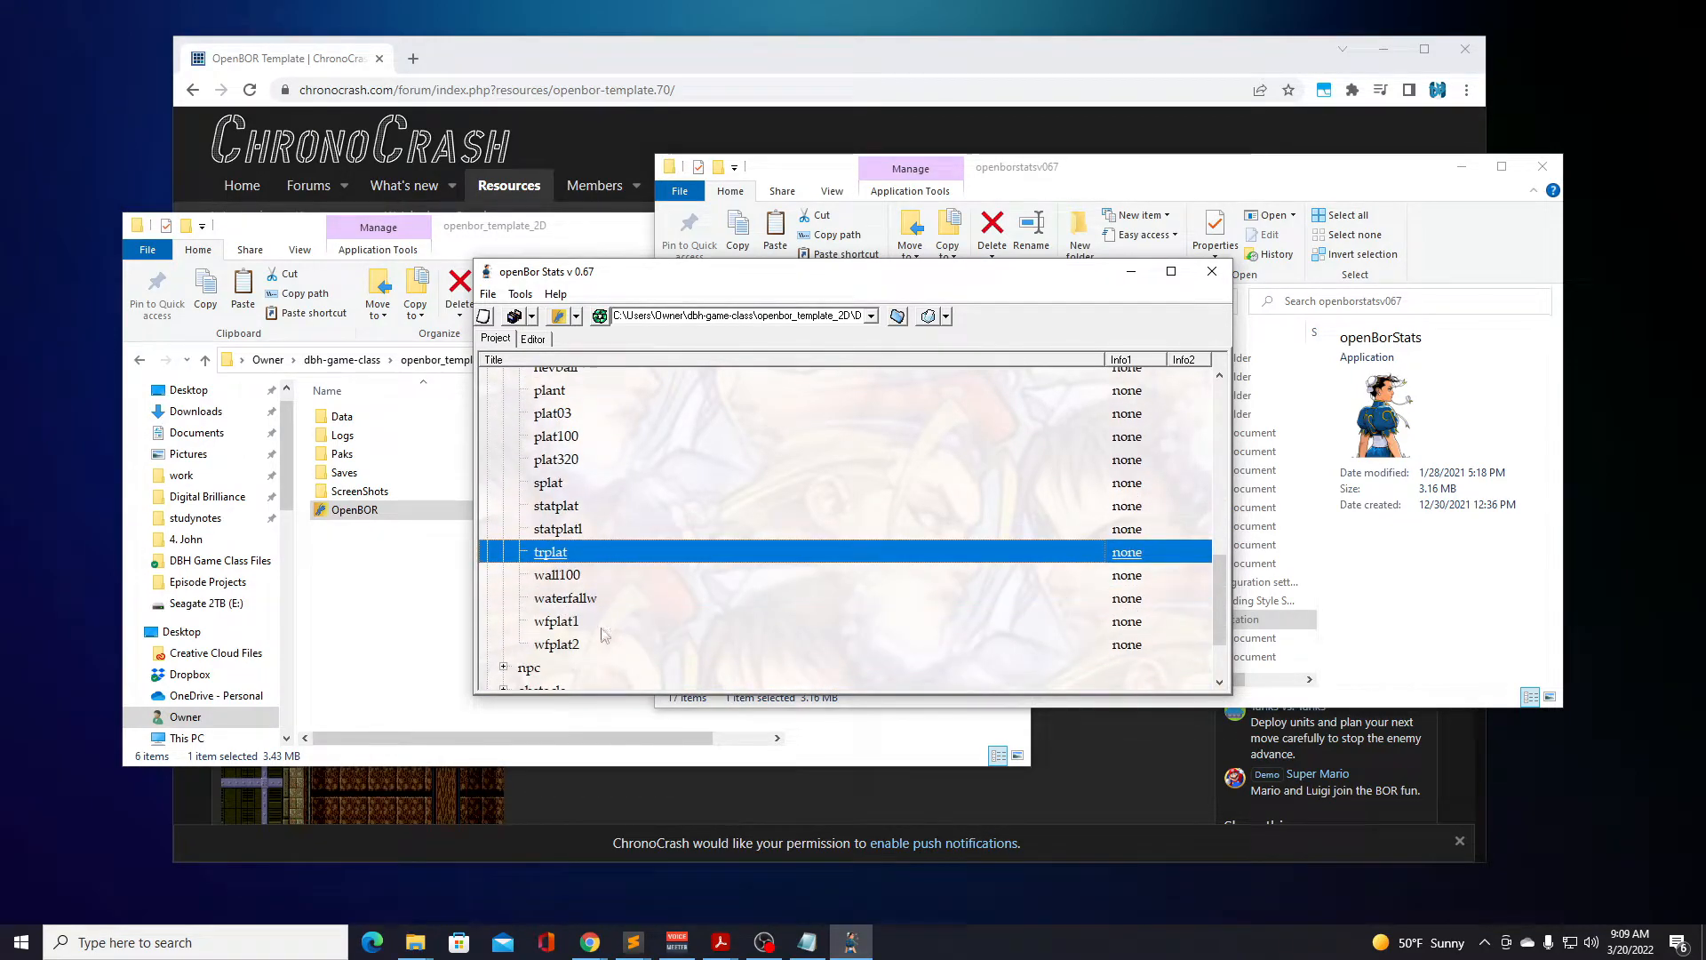
pyautogui.scroll(-2, 578, 622)
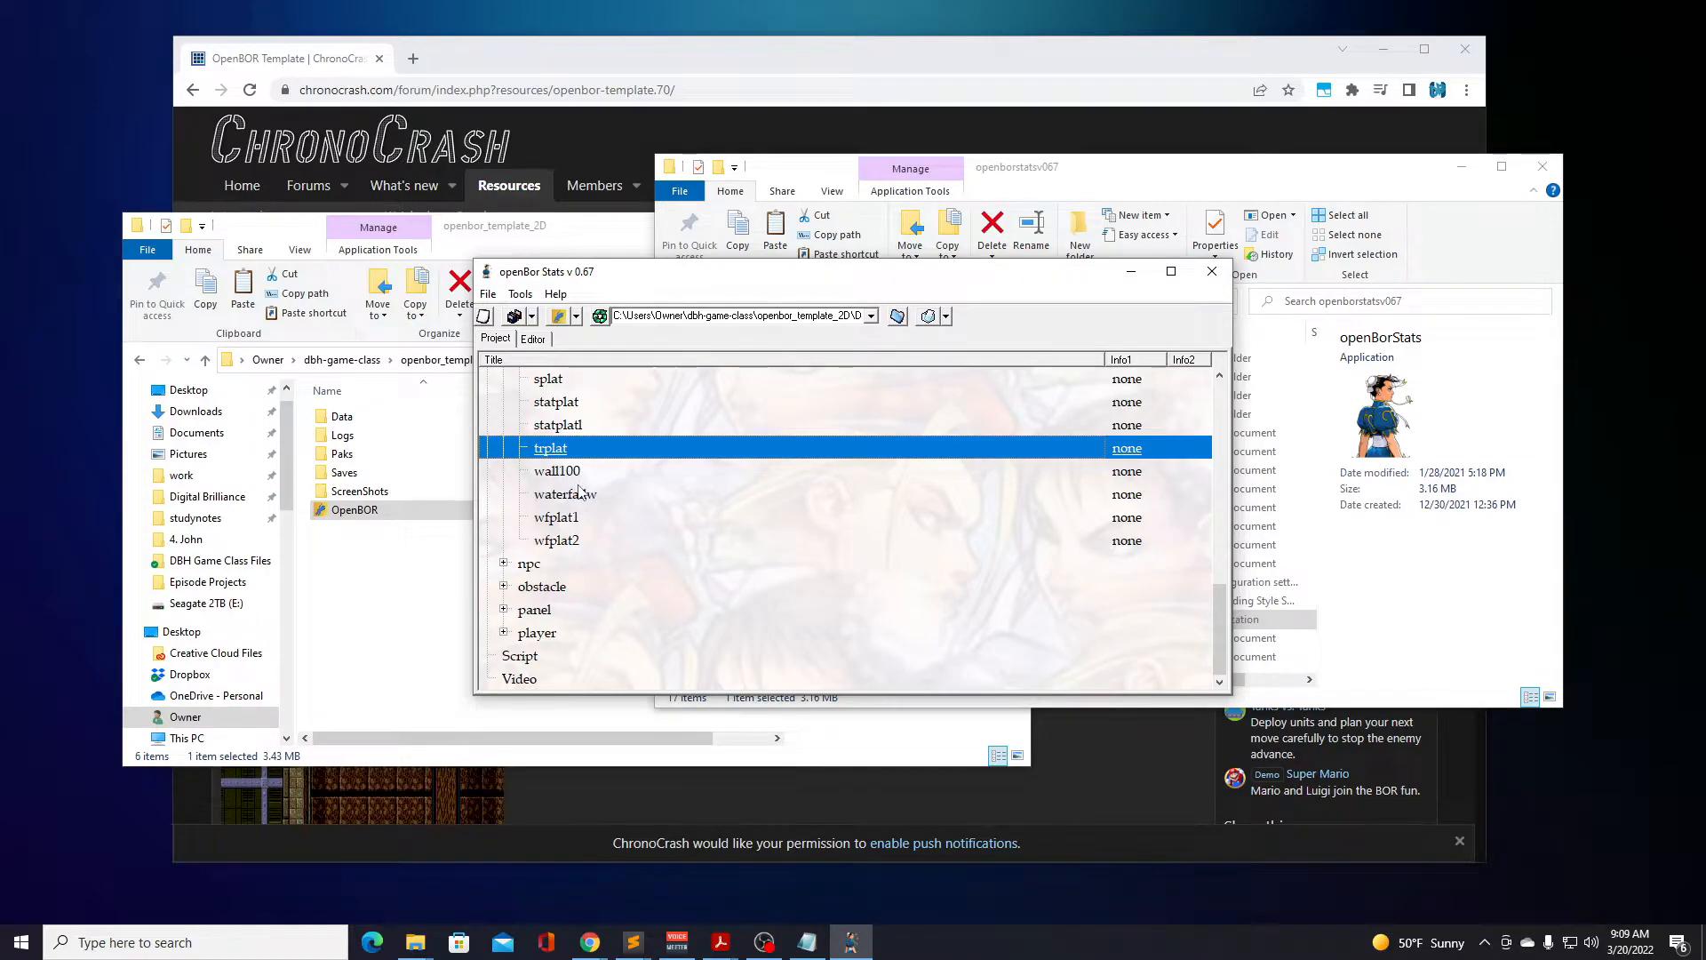
pyautogui.scroll(1, 579, 494)
pyautogui.scroll(7, 579, 494)
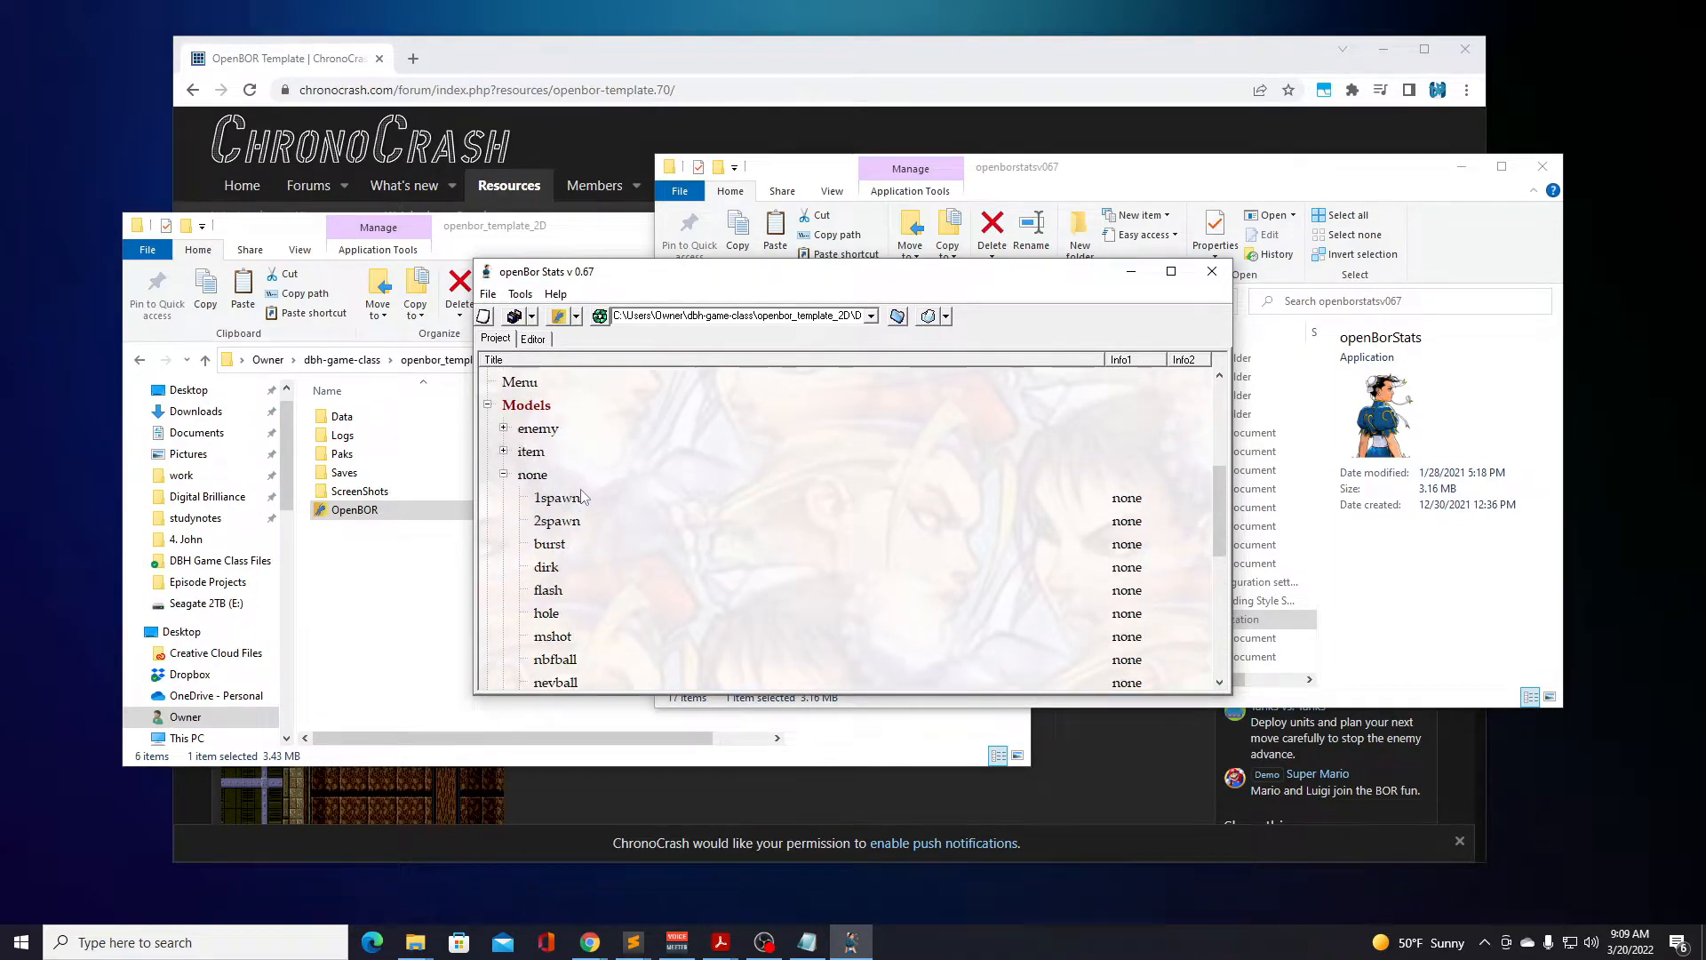
pyautogui.click(503, 474)
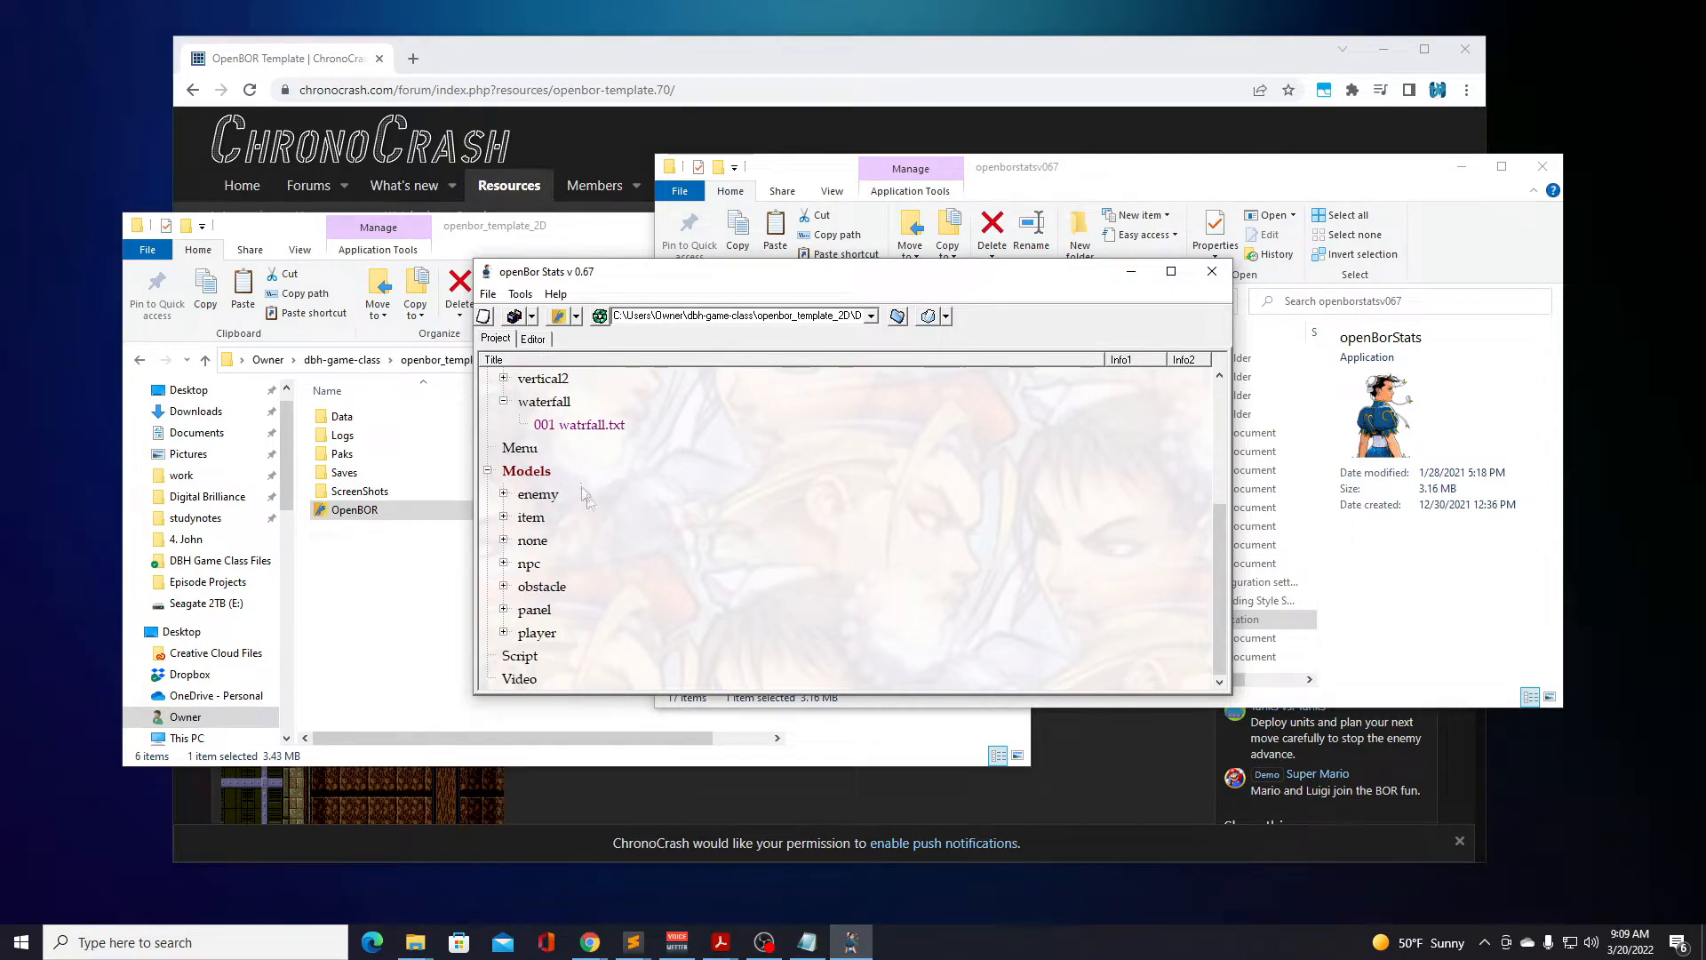
# Open the julius model from the player group and examine its character details, including the glossary entry for bounce.
pyautogui.scroll(-2, 599, 515)
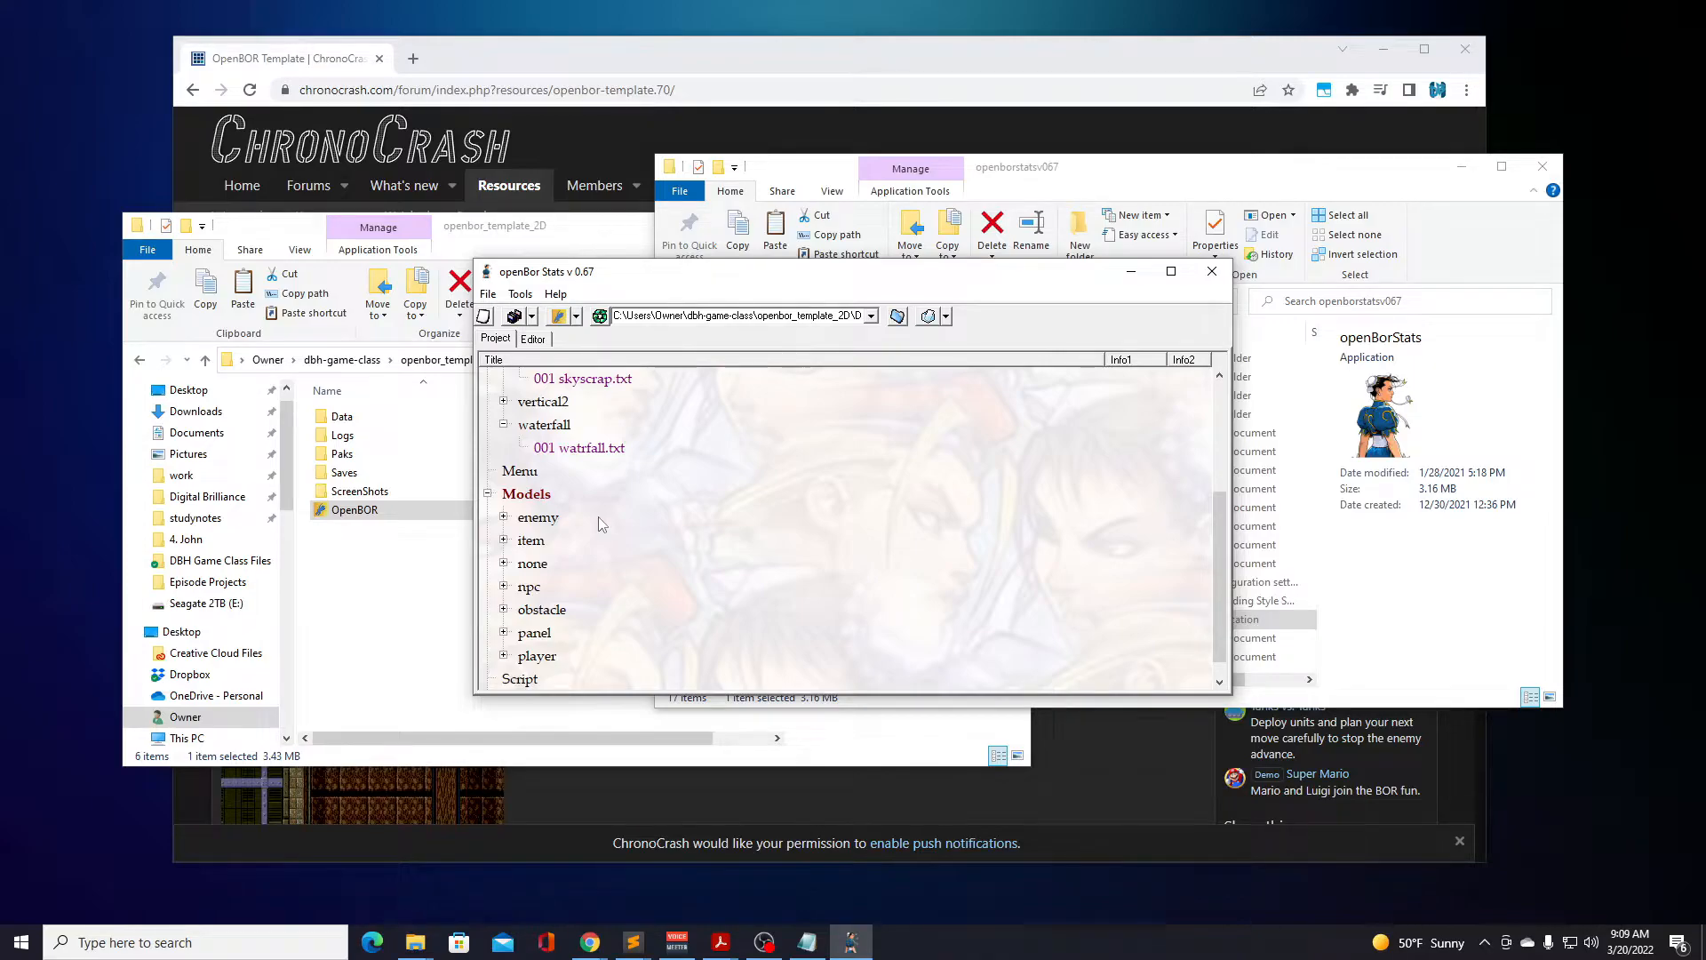
pyautogui.scroll(-1, 600, 527)
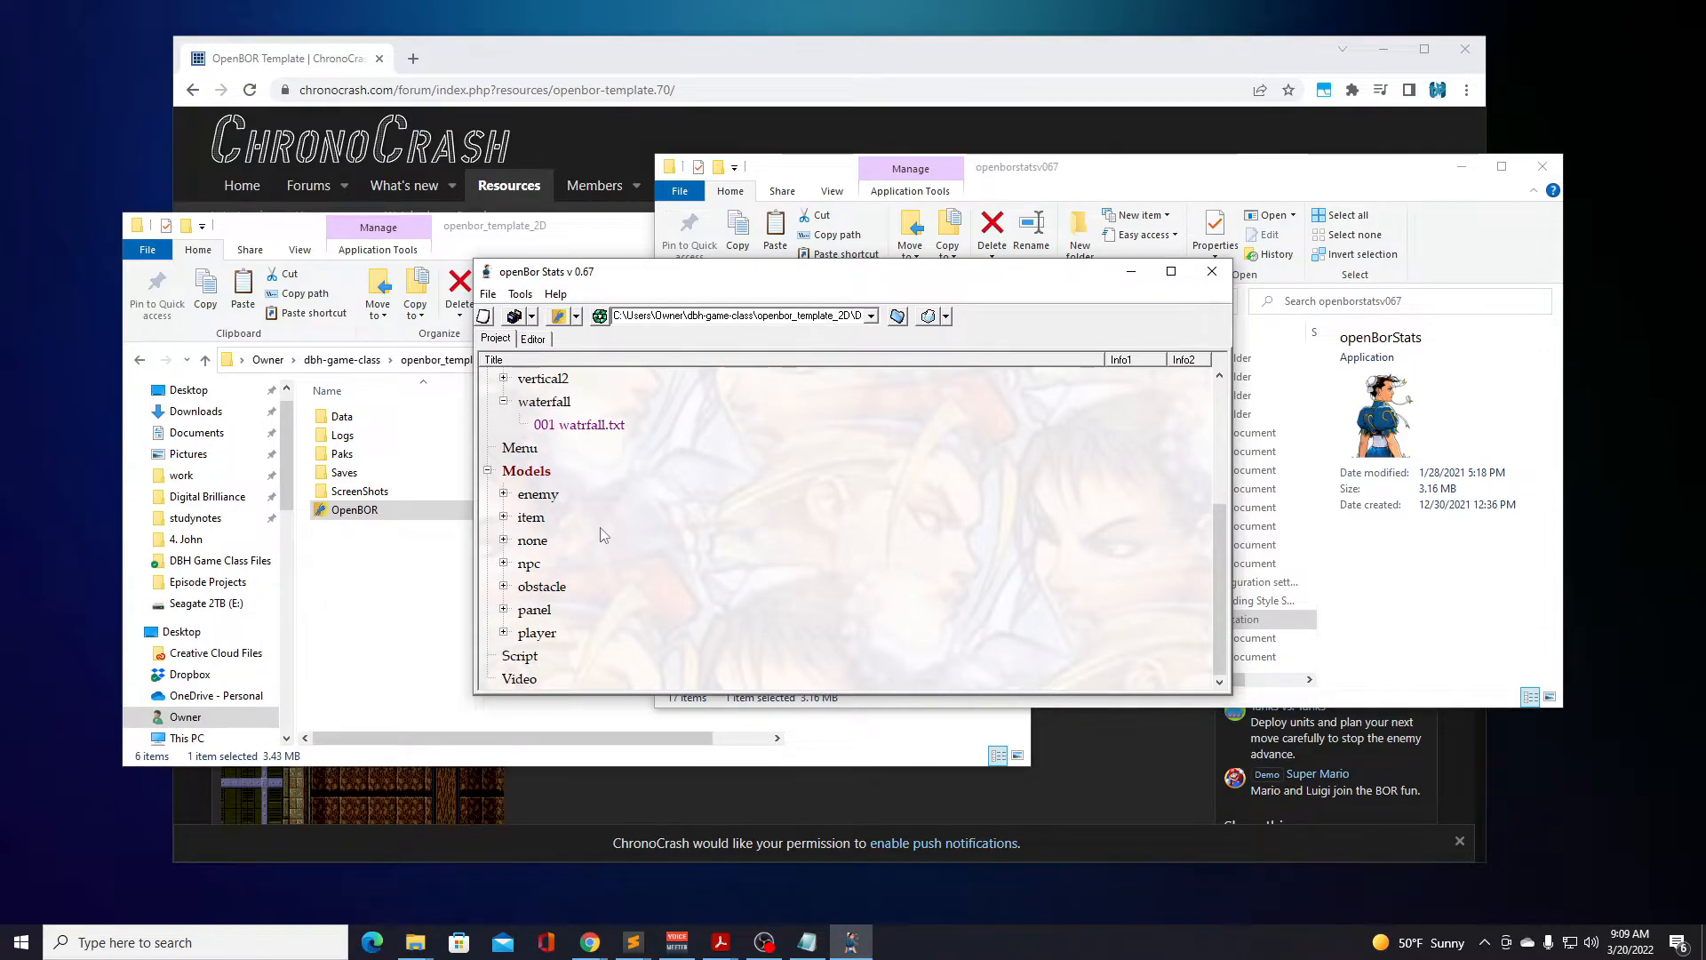
pyautogui.click(503, 632)
pyautogui.scroll(-2, 655, 582)
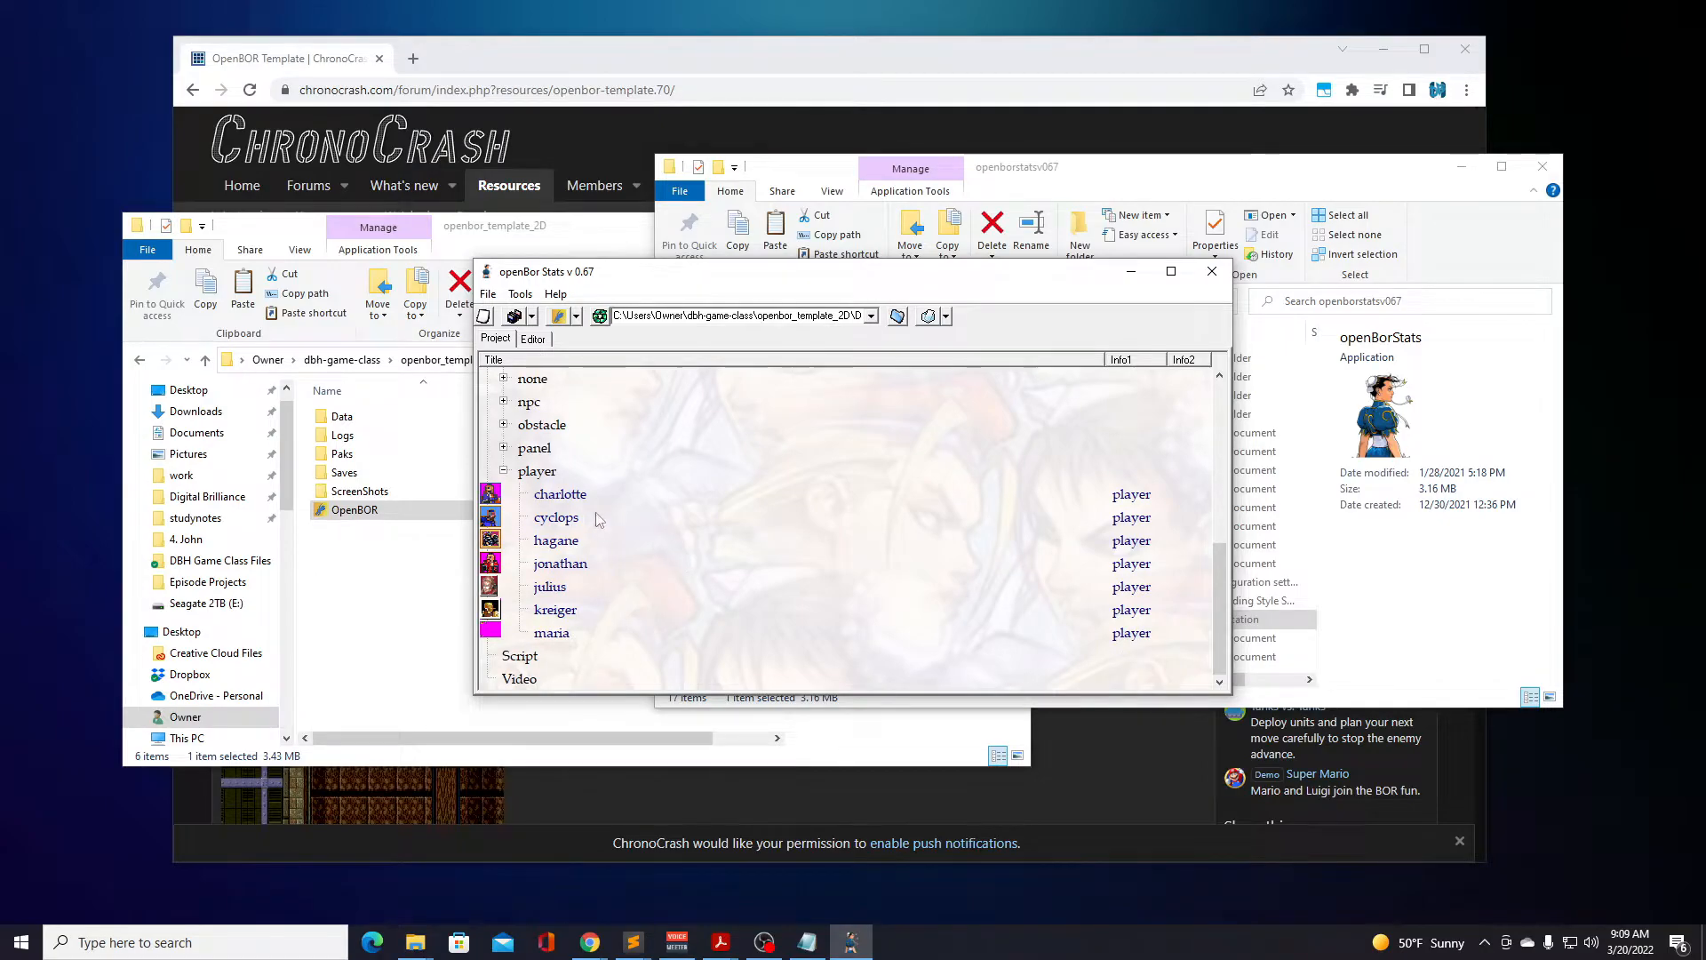
pyautogui.doubleClick(550, 586)
pyautogui.moveTo(635, 416); pyautogui.dragTo(639, 411)
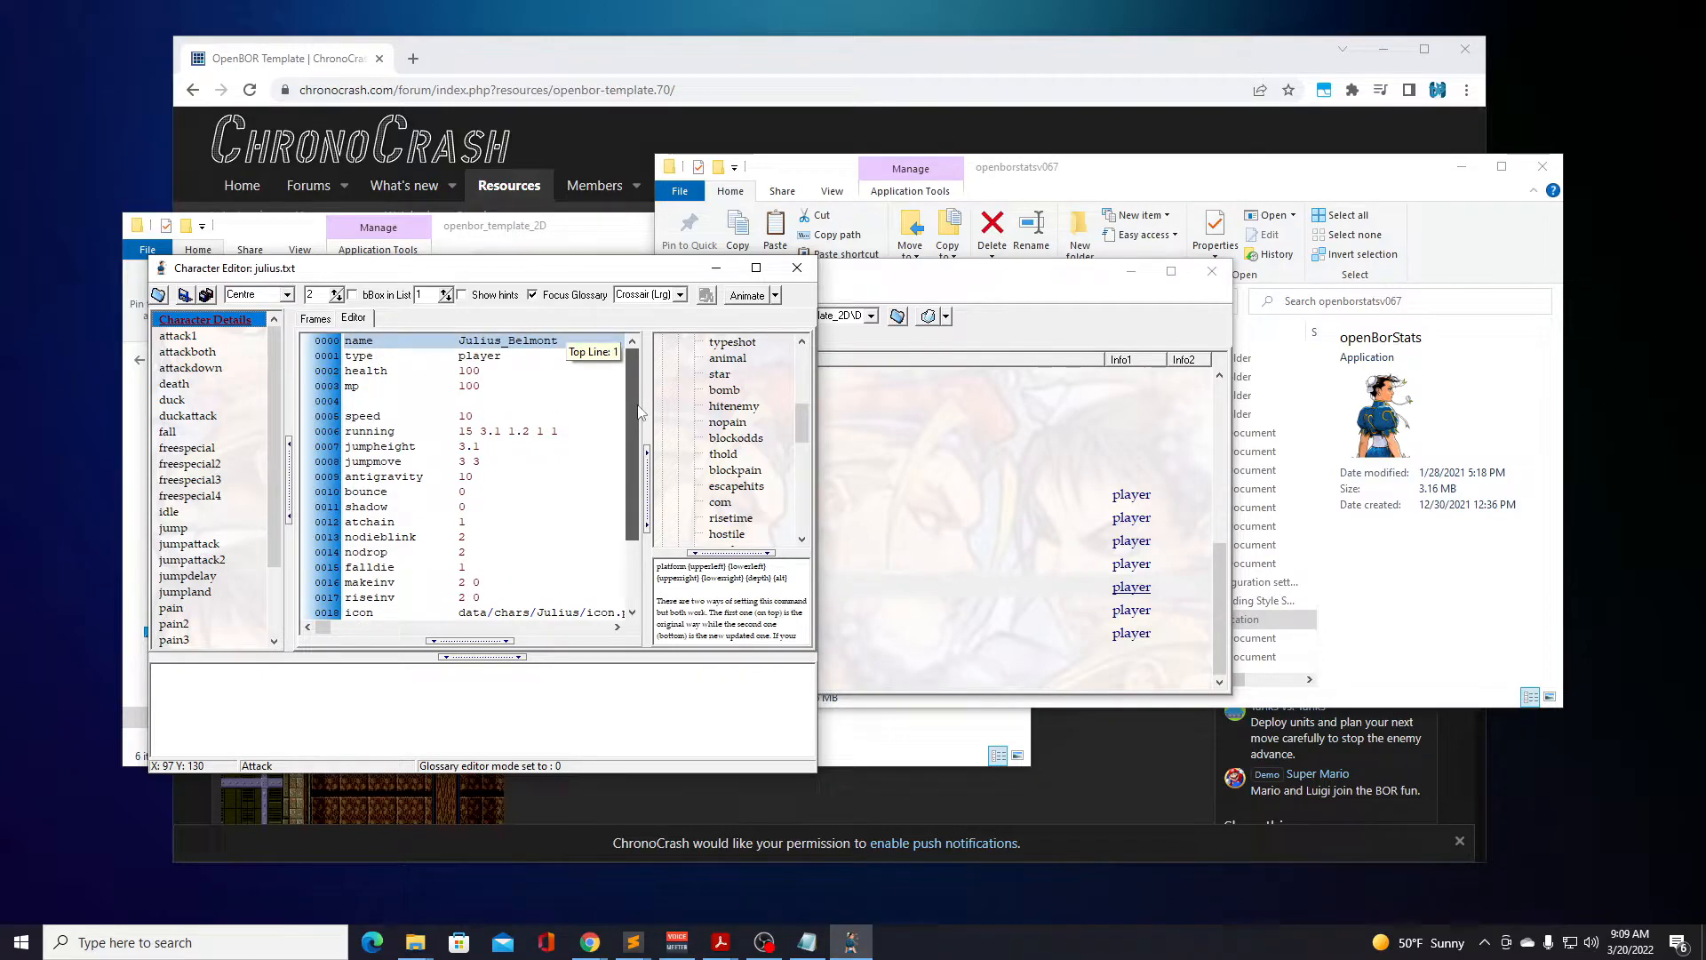
pyautogui.moveTo(639, 411); pyautogui.dragTo(633, 494)
pyautogui.moveTo(631, 507); pyautogui.dragTo(627, 468)
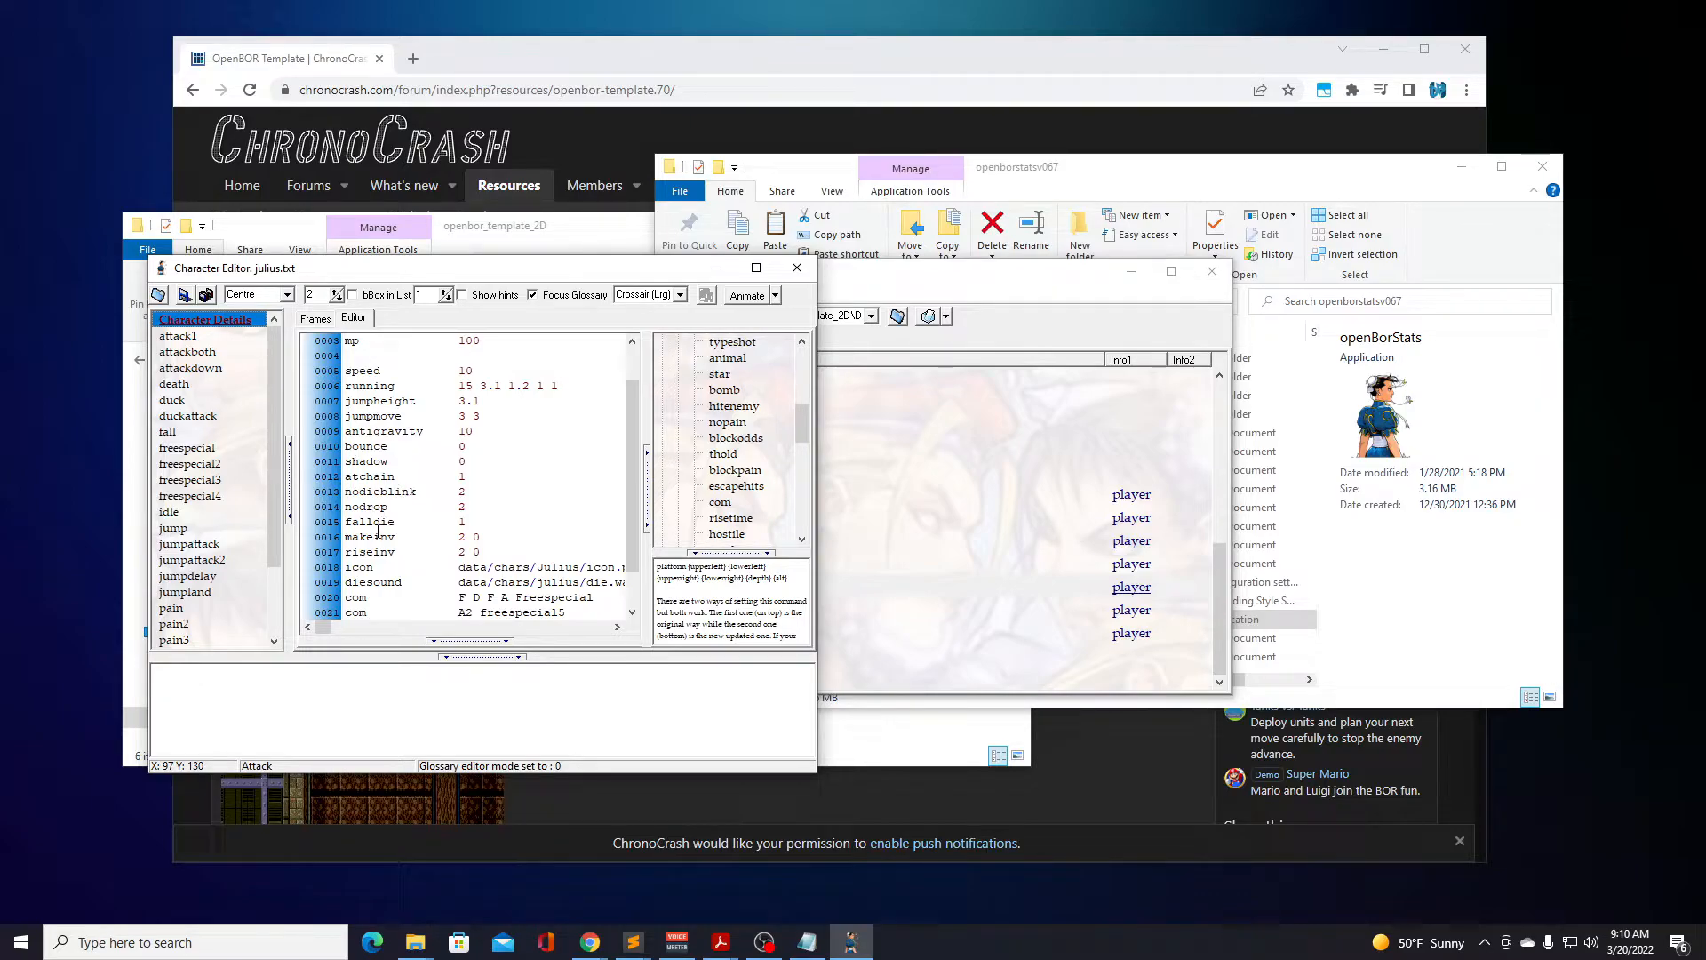
pyautogui.click(373, 446)
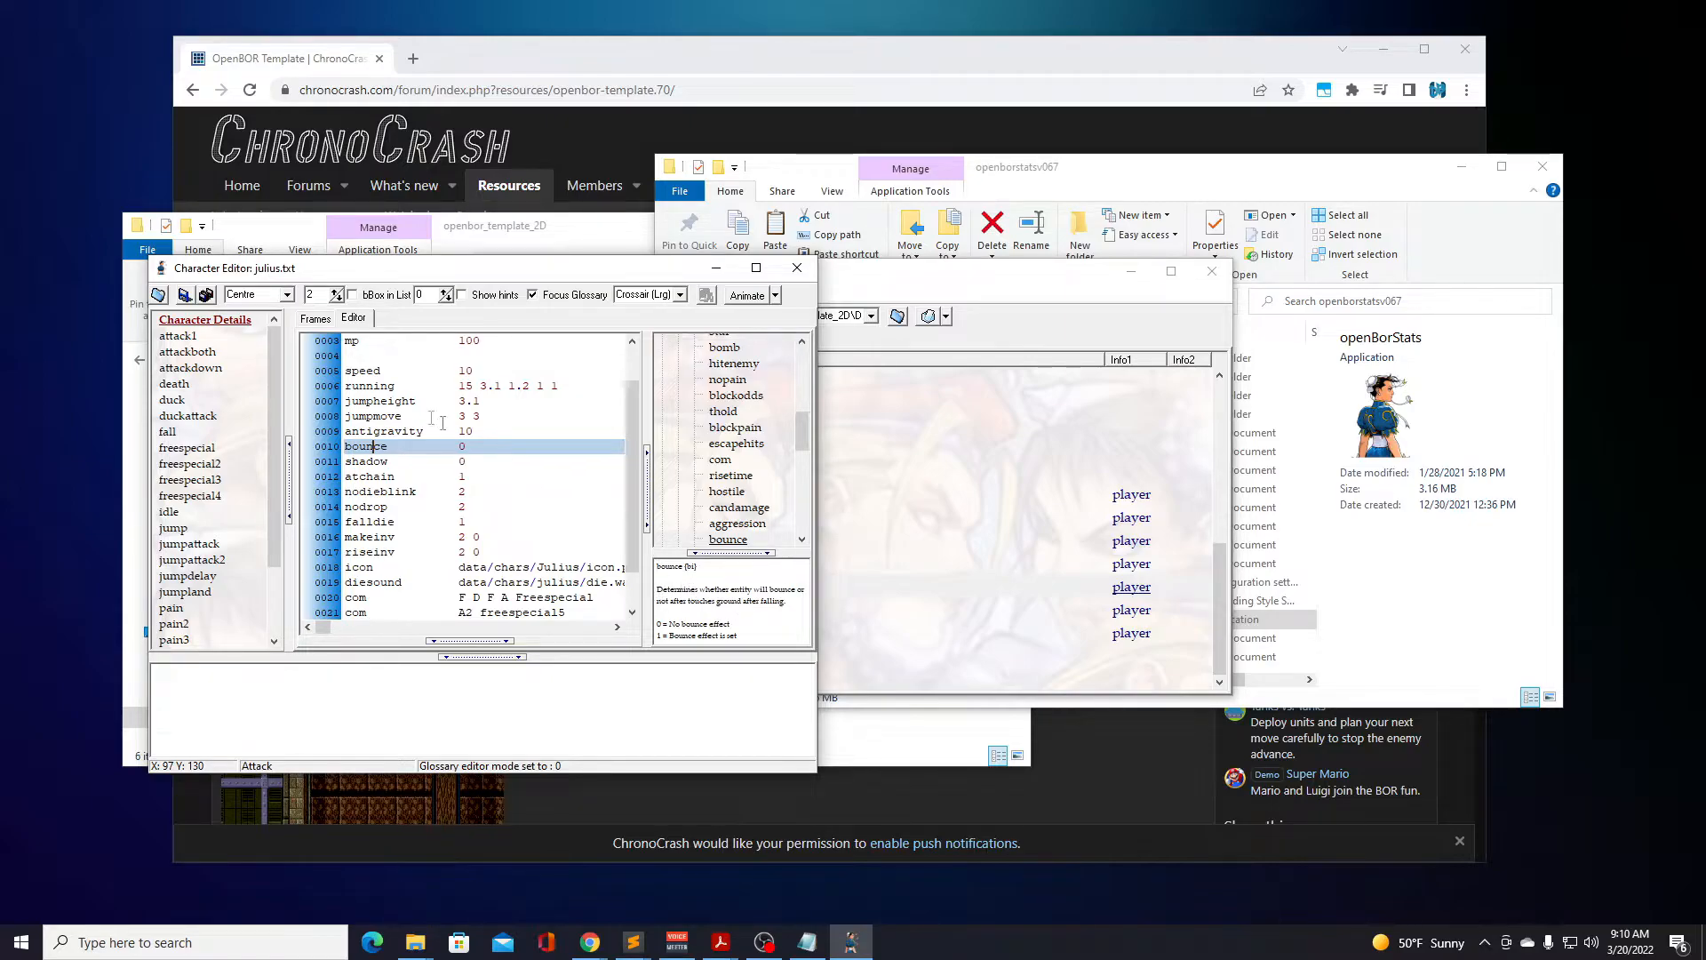
pyautogui.moveTo(635, 439); pyautogui.dragTo(634, 467)
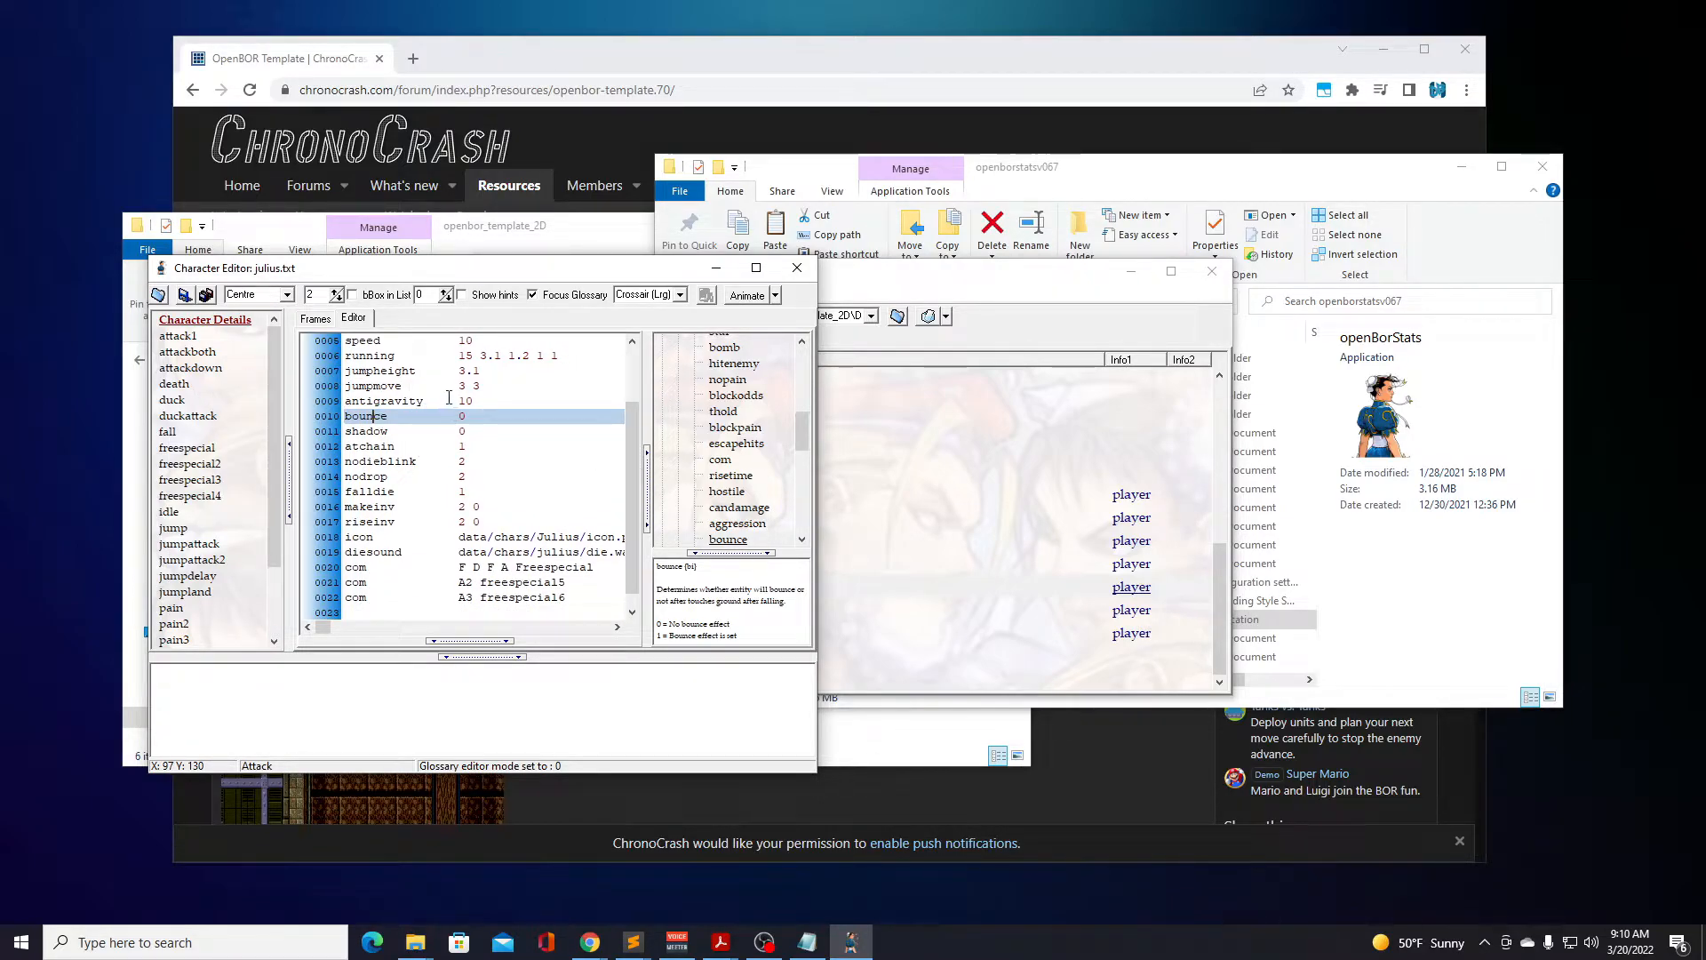
# Examine the julius jump animation script with its full cancel and frame lines, and view the freespecial4 animation.
pyautogui.click(184, 530)
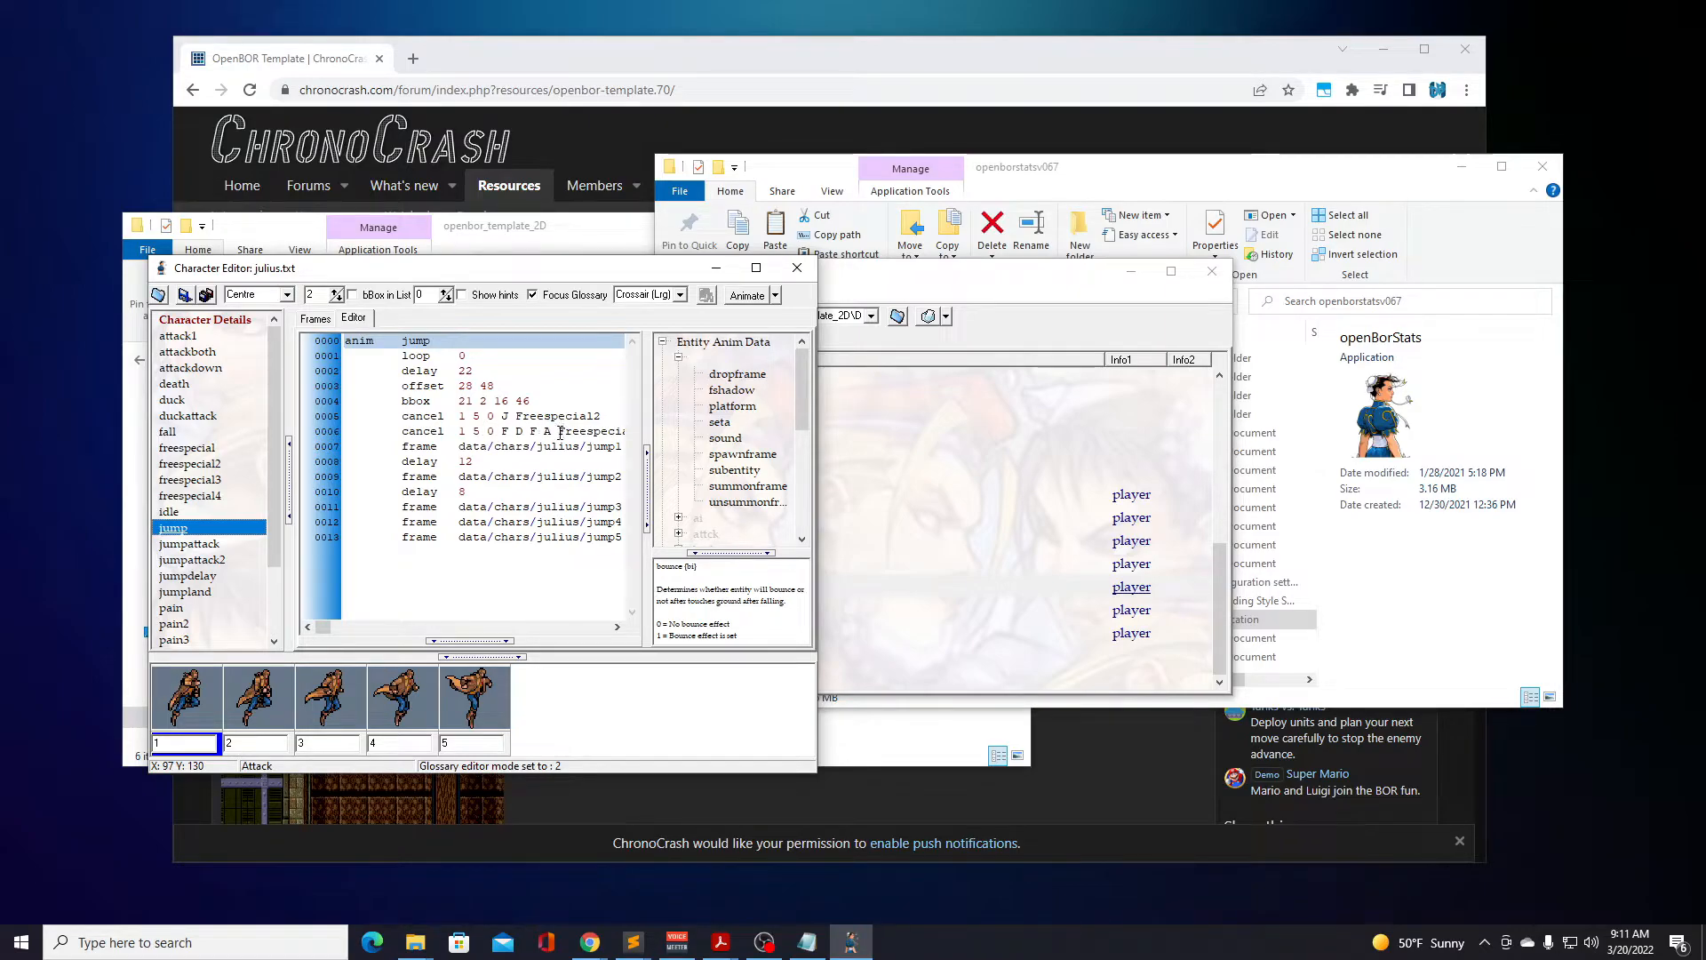
pyautogui.click(333, 629)
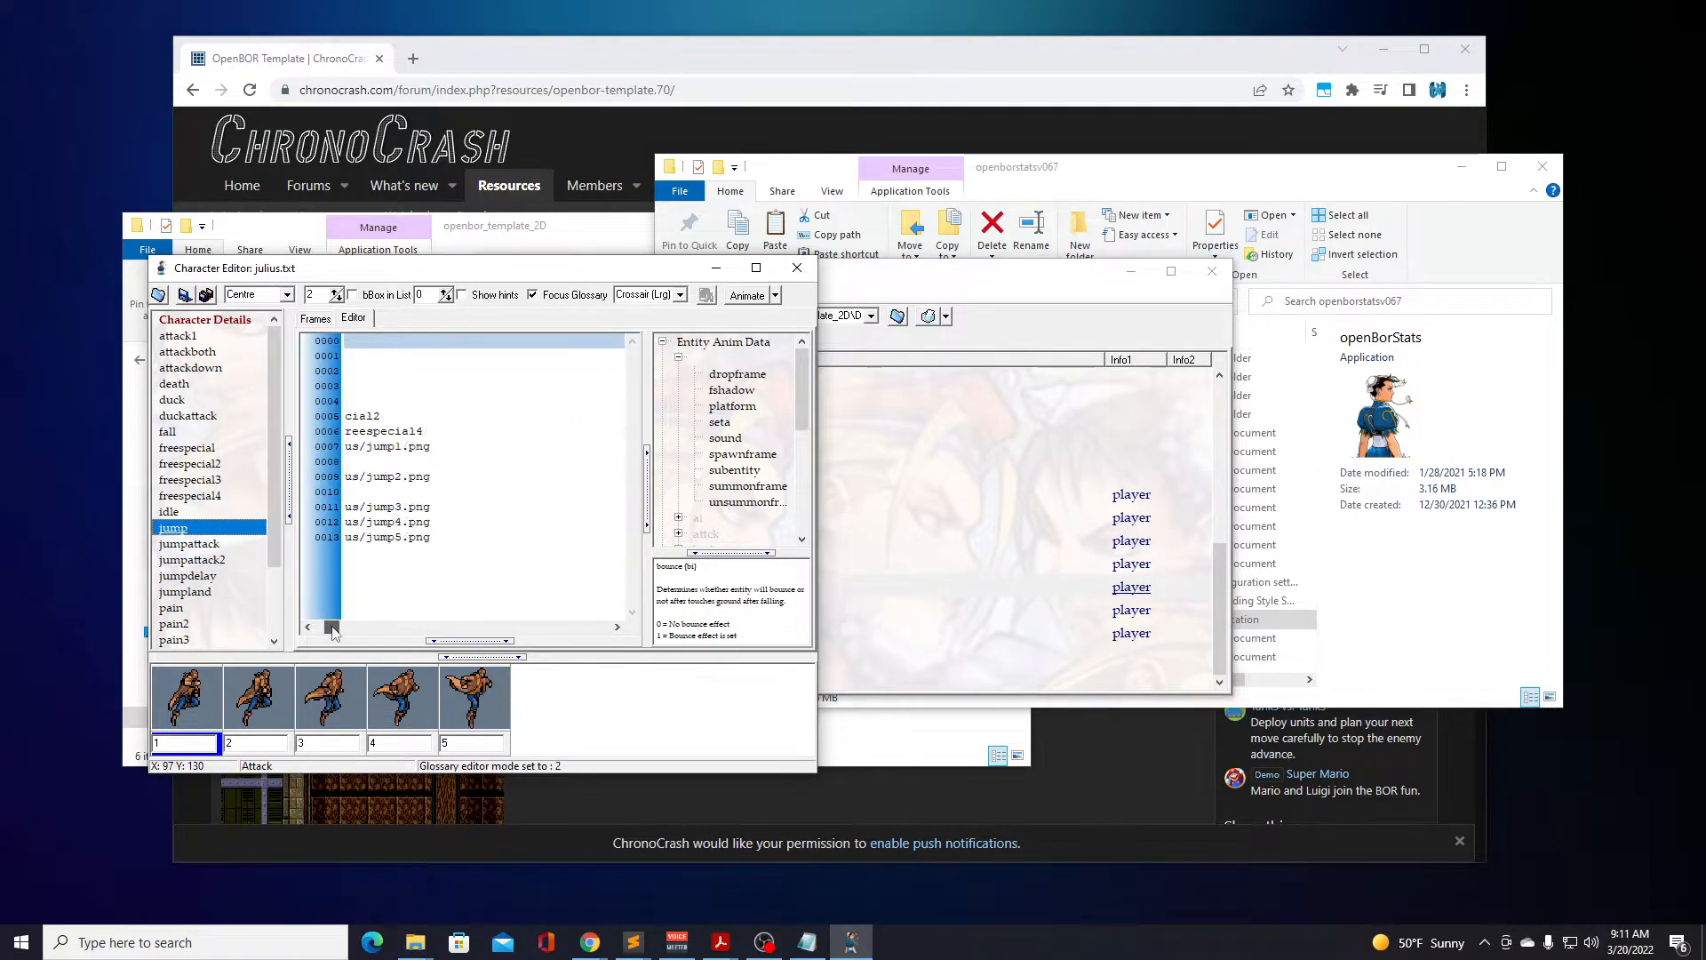
pyautogui.moveTo(333, 629); pyautogui.dragTo(324, 629)
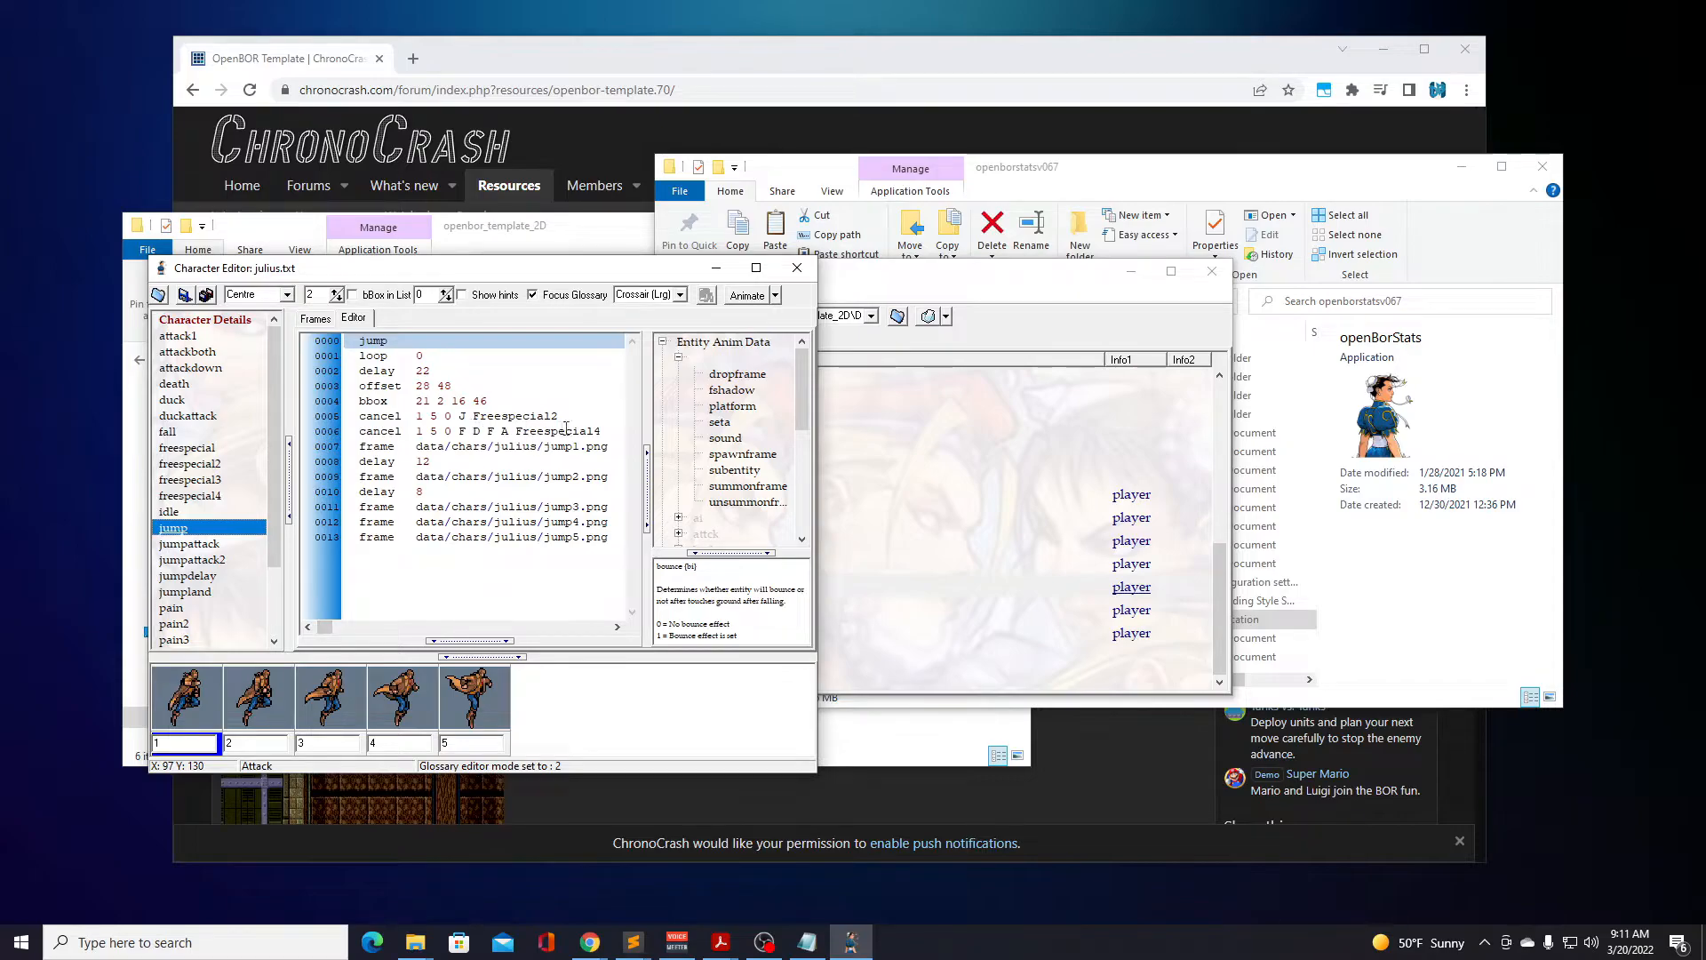
pyautogui.click(213, 498)
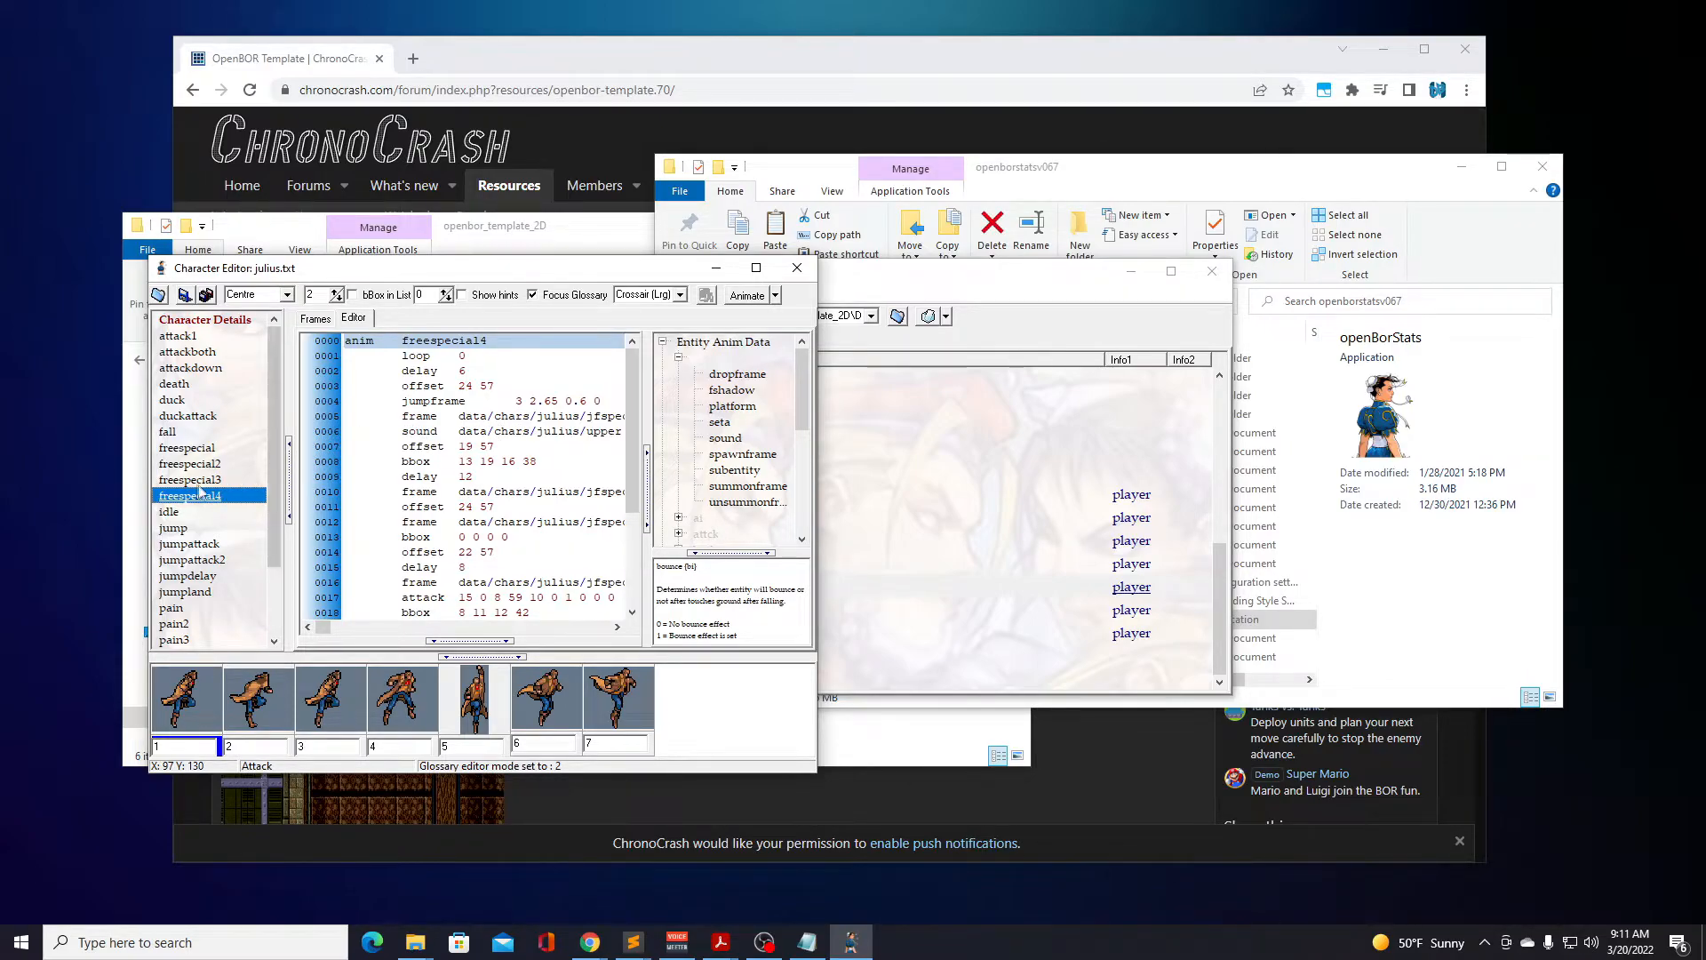
# Examine the jumpframe command in the freespecial2 animation and the dive command in freespecial3, with their glossary entries.
pyautogui.click(215, 465)
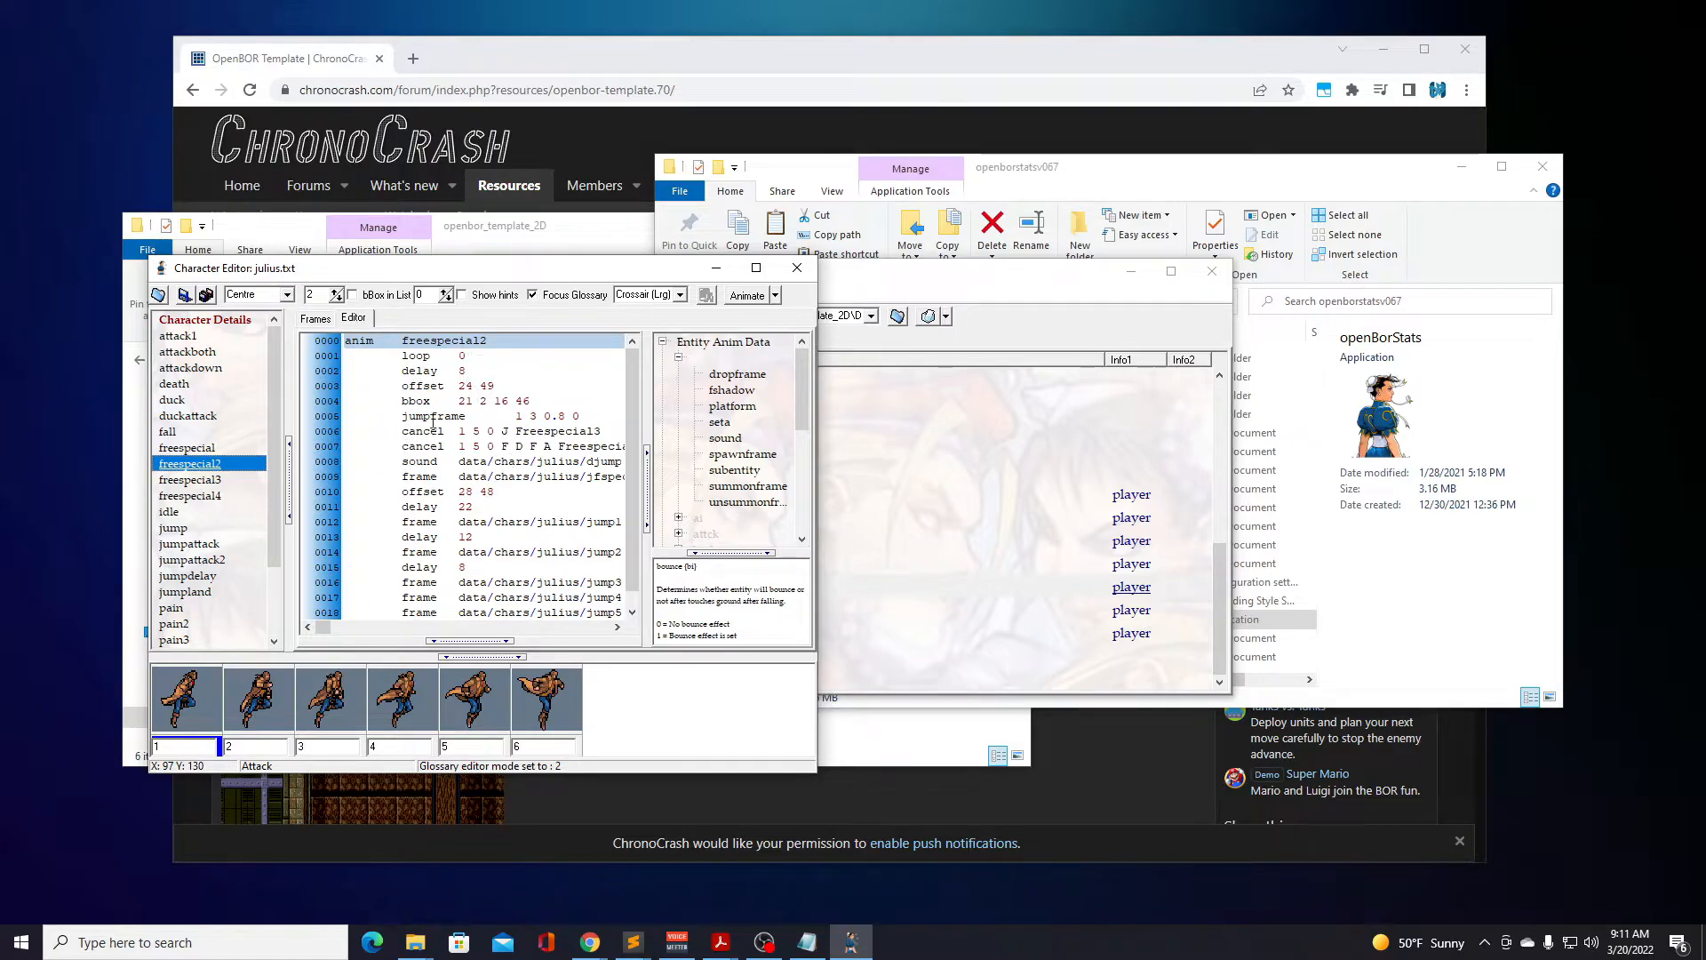
pyautogui.click(451, 417)
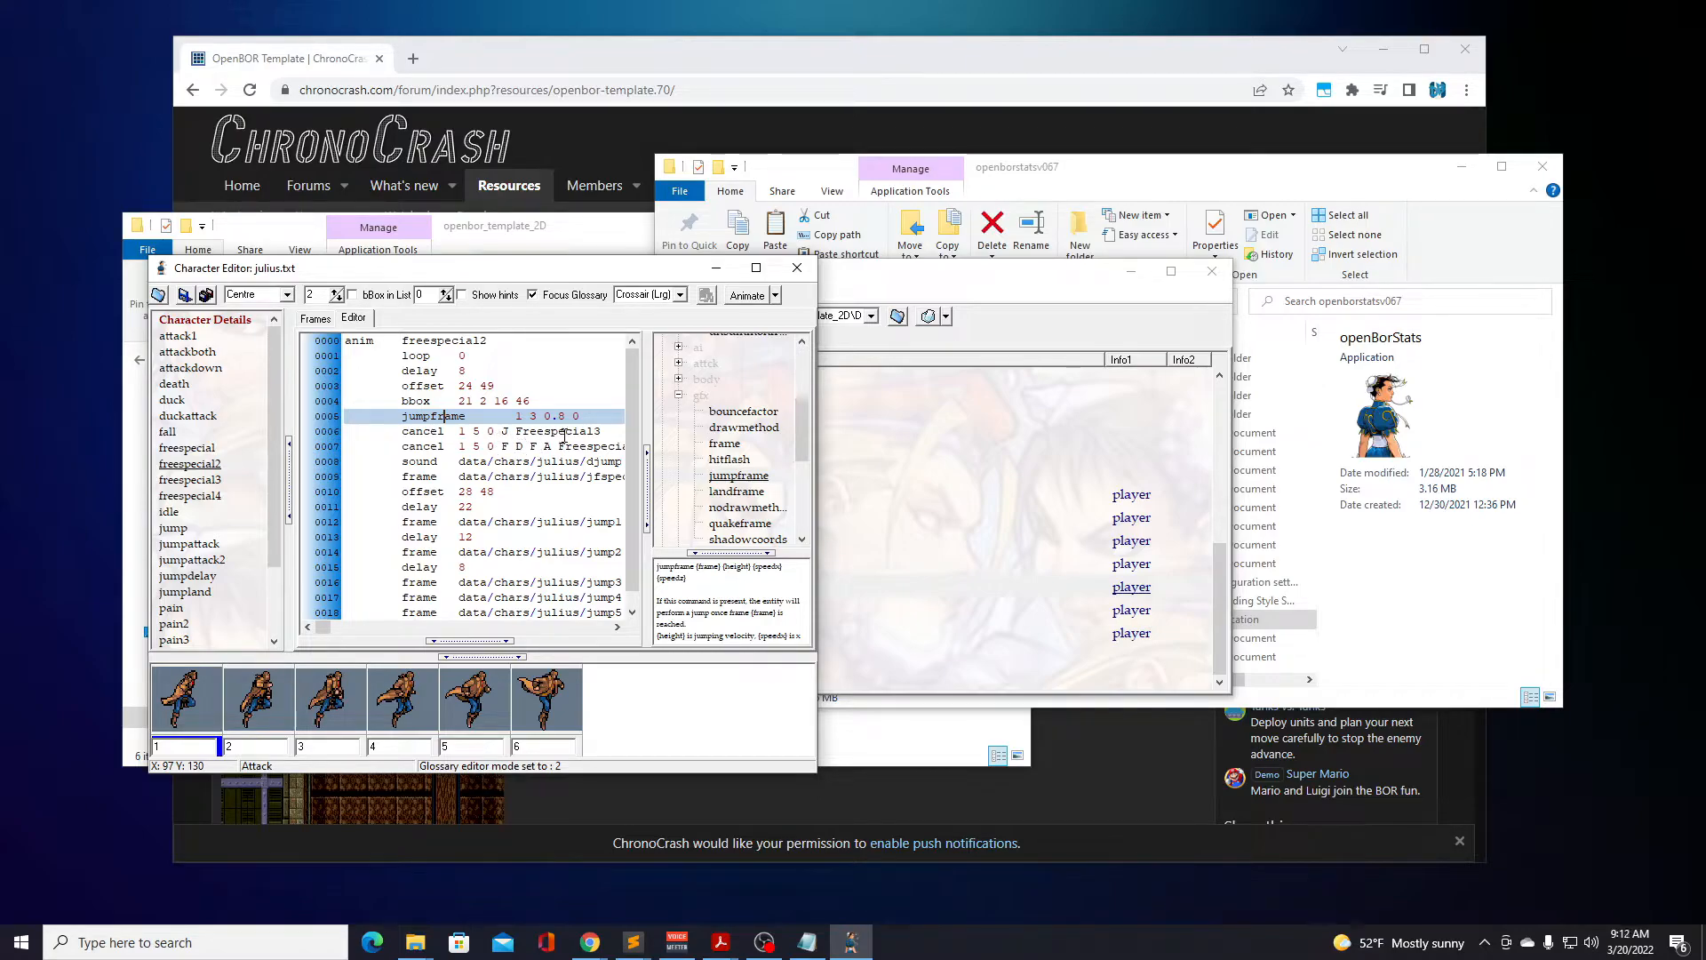
pyautogui.click(214, 481)
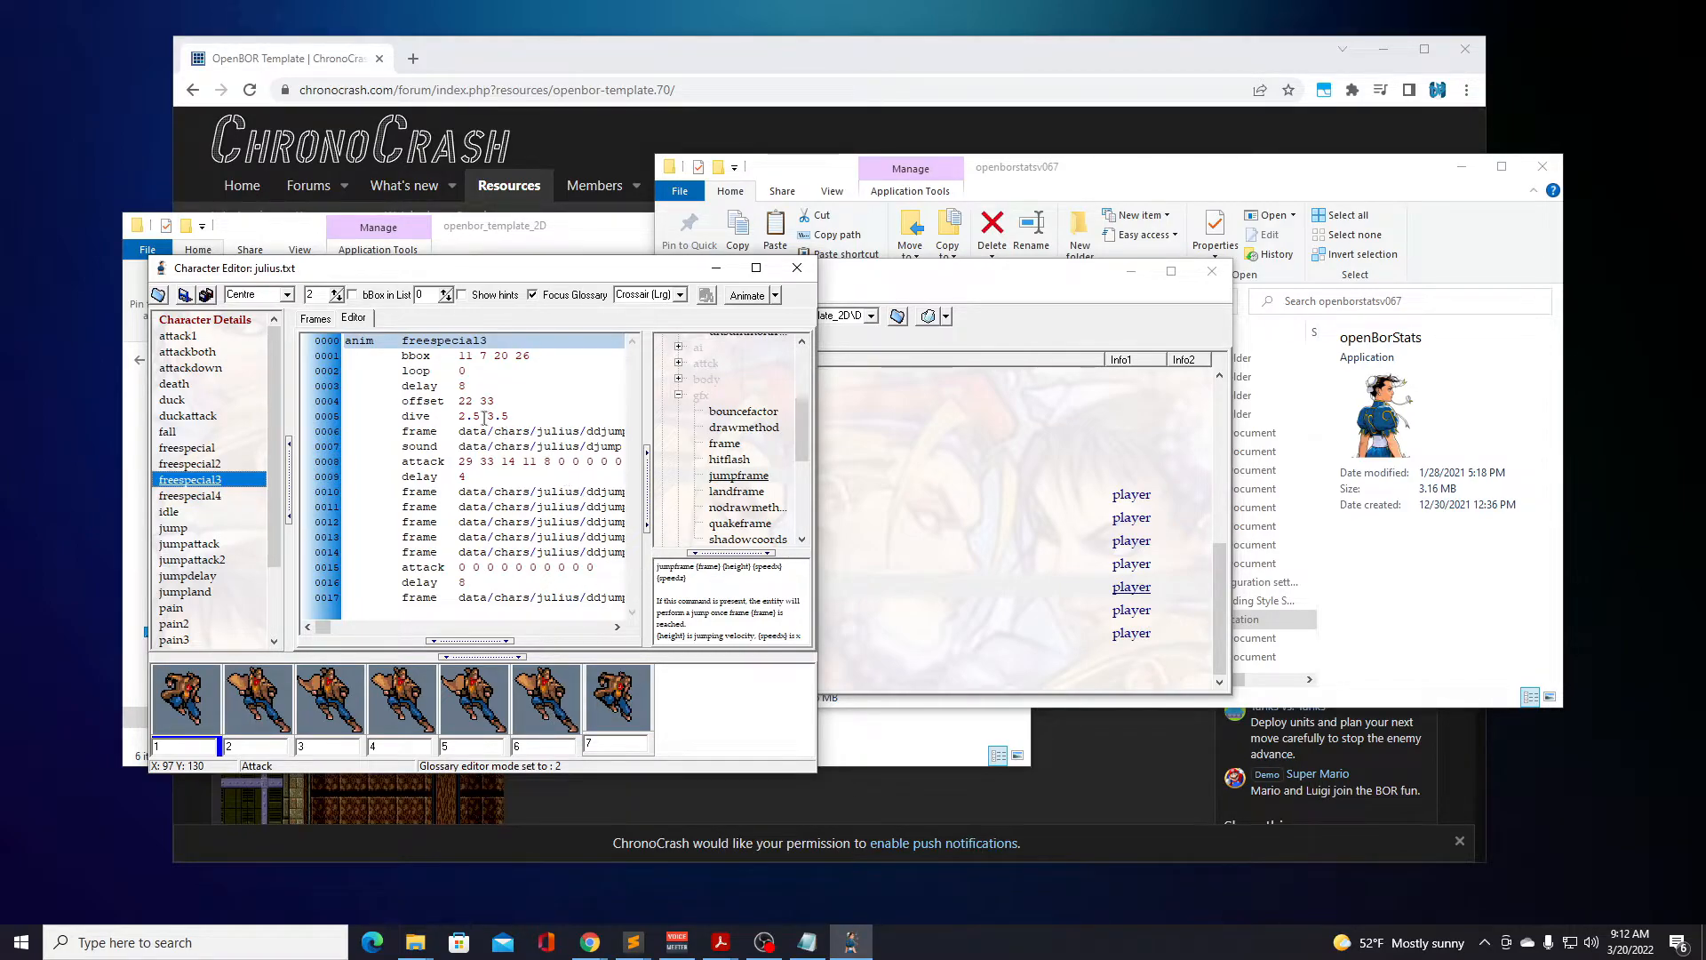
pyautogui.click(425, 417)
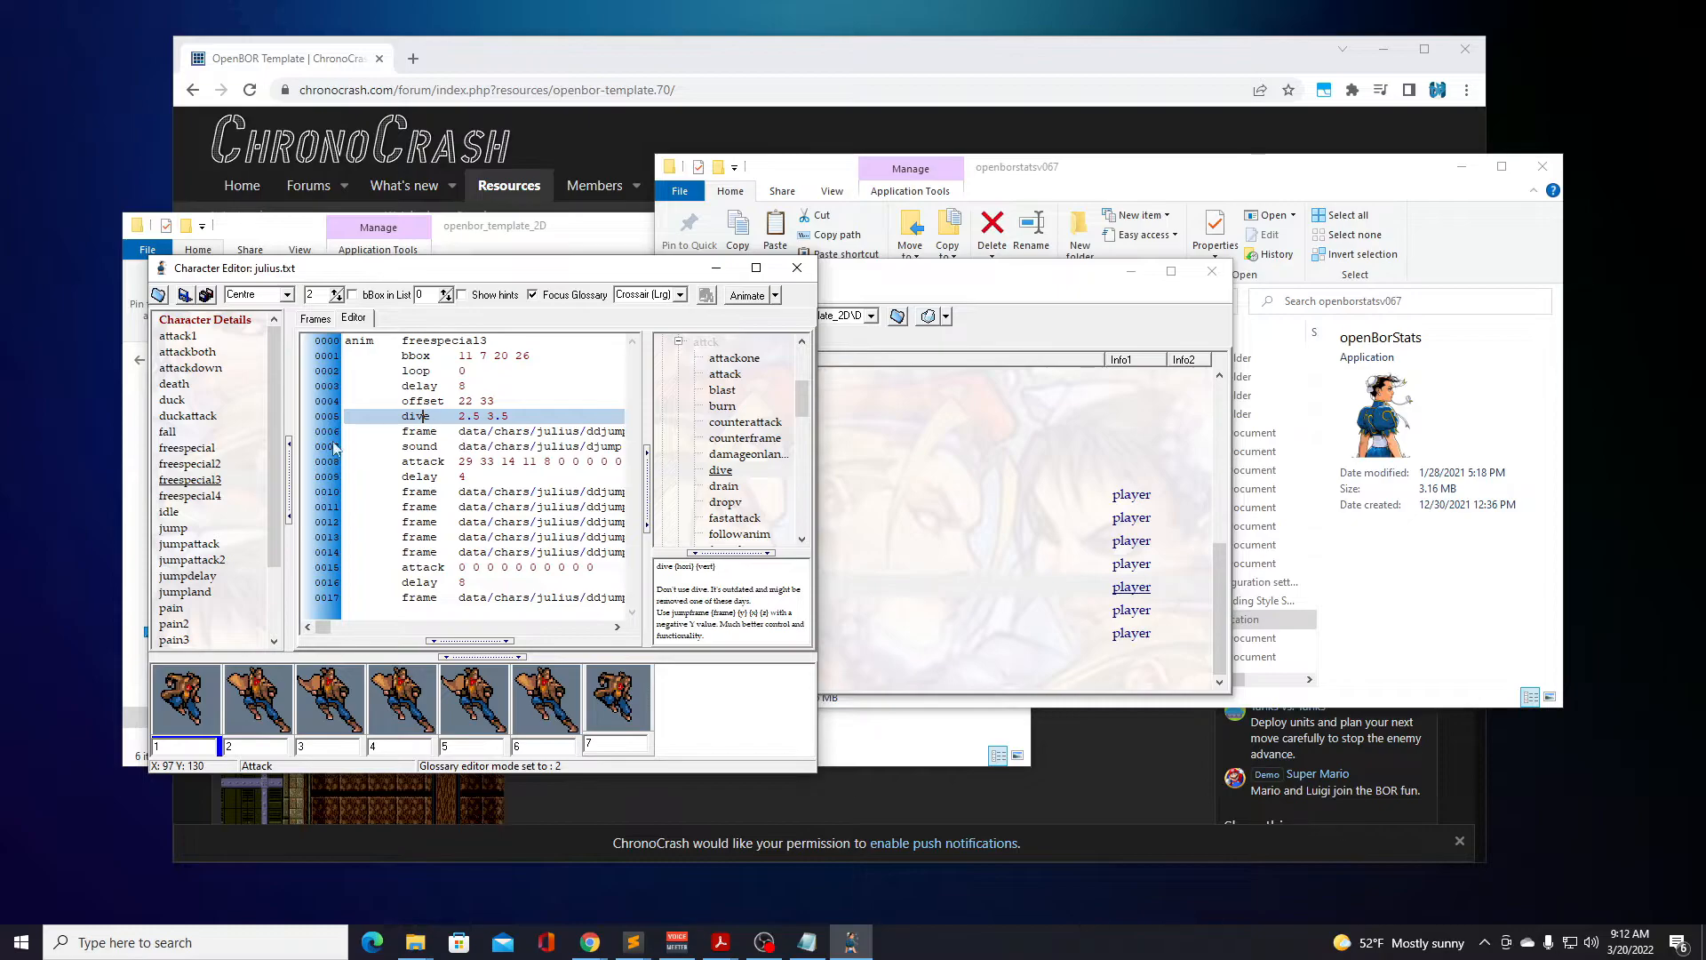
# Compare the jump, freespecial2 and freespecial3 animation scripts again, and close the julius model.
pyautogui.click(190, 463)
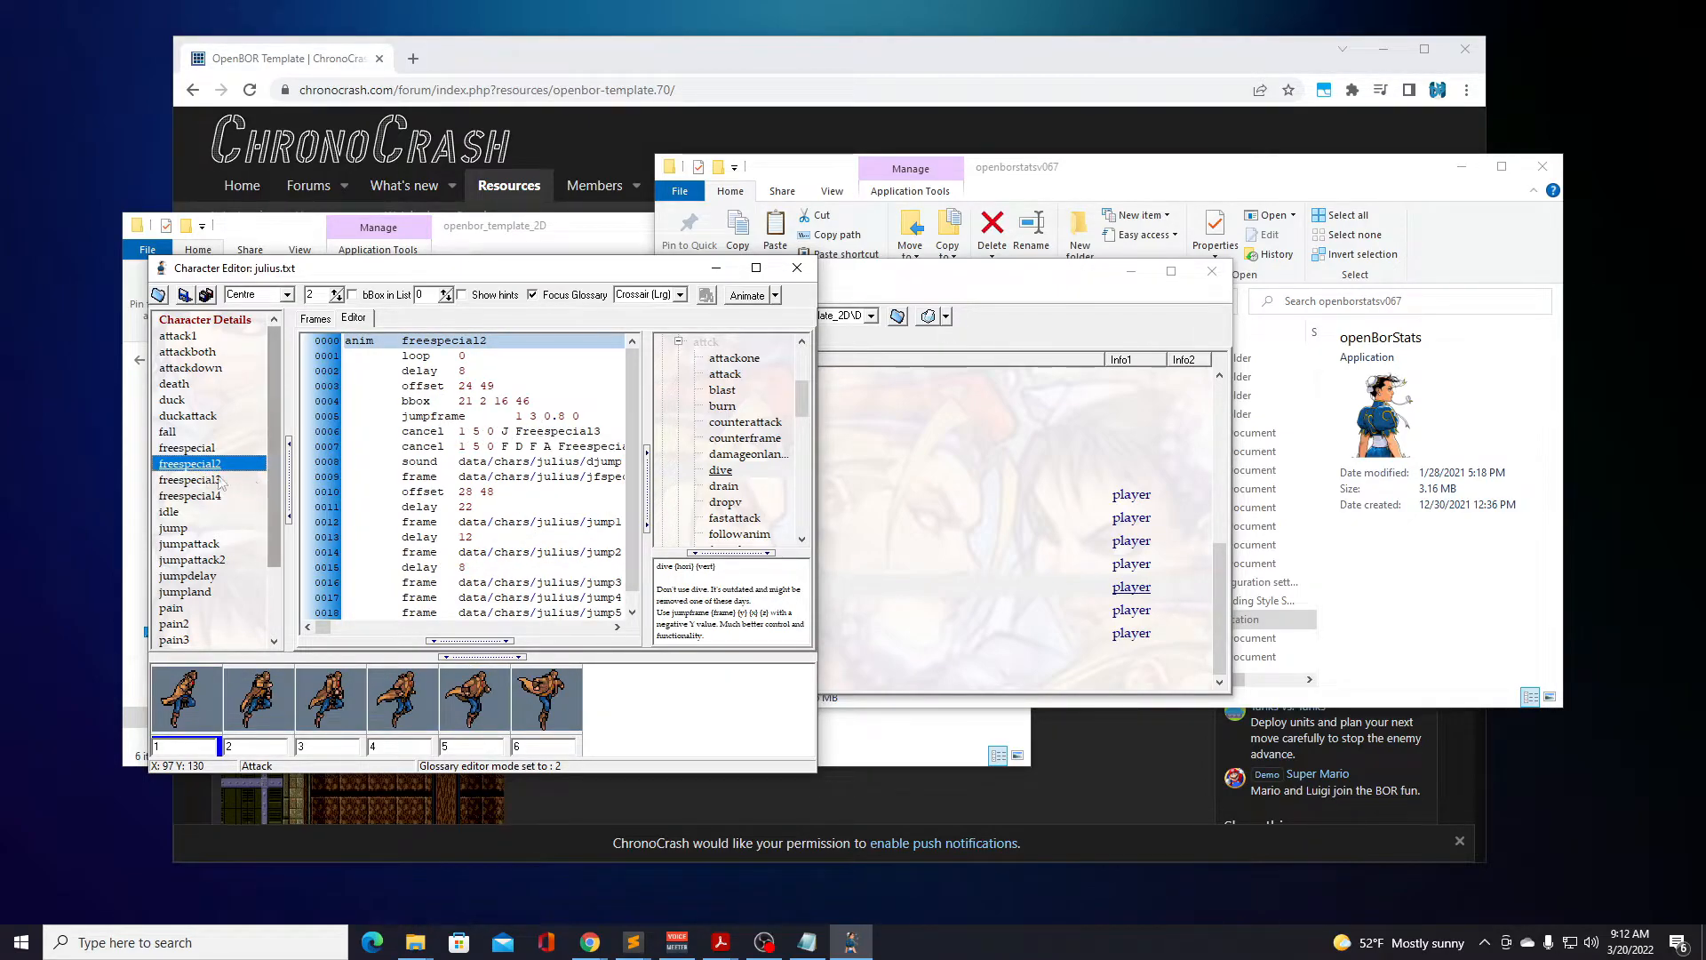
pyautogui.click(182, 528)
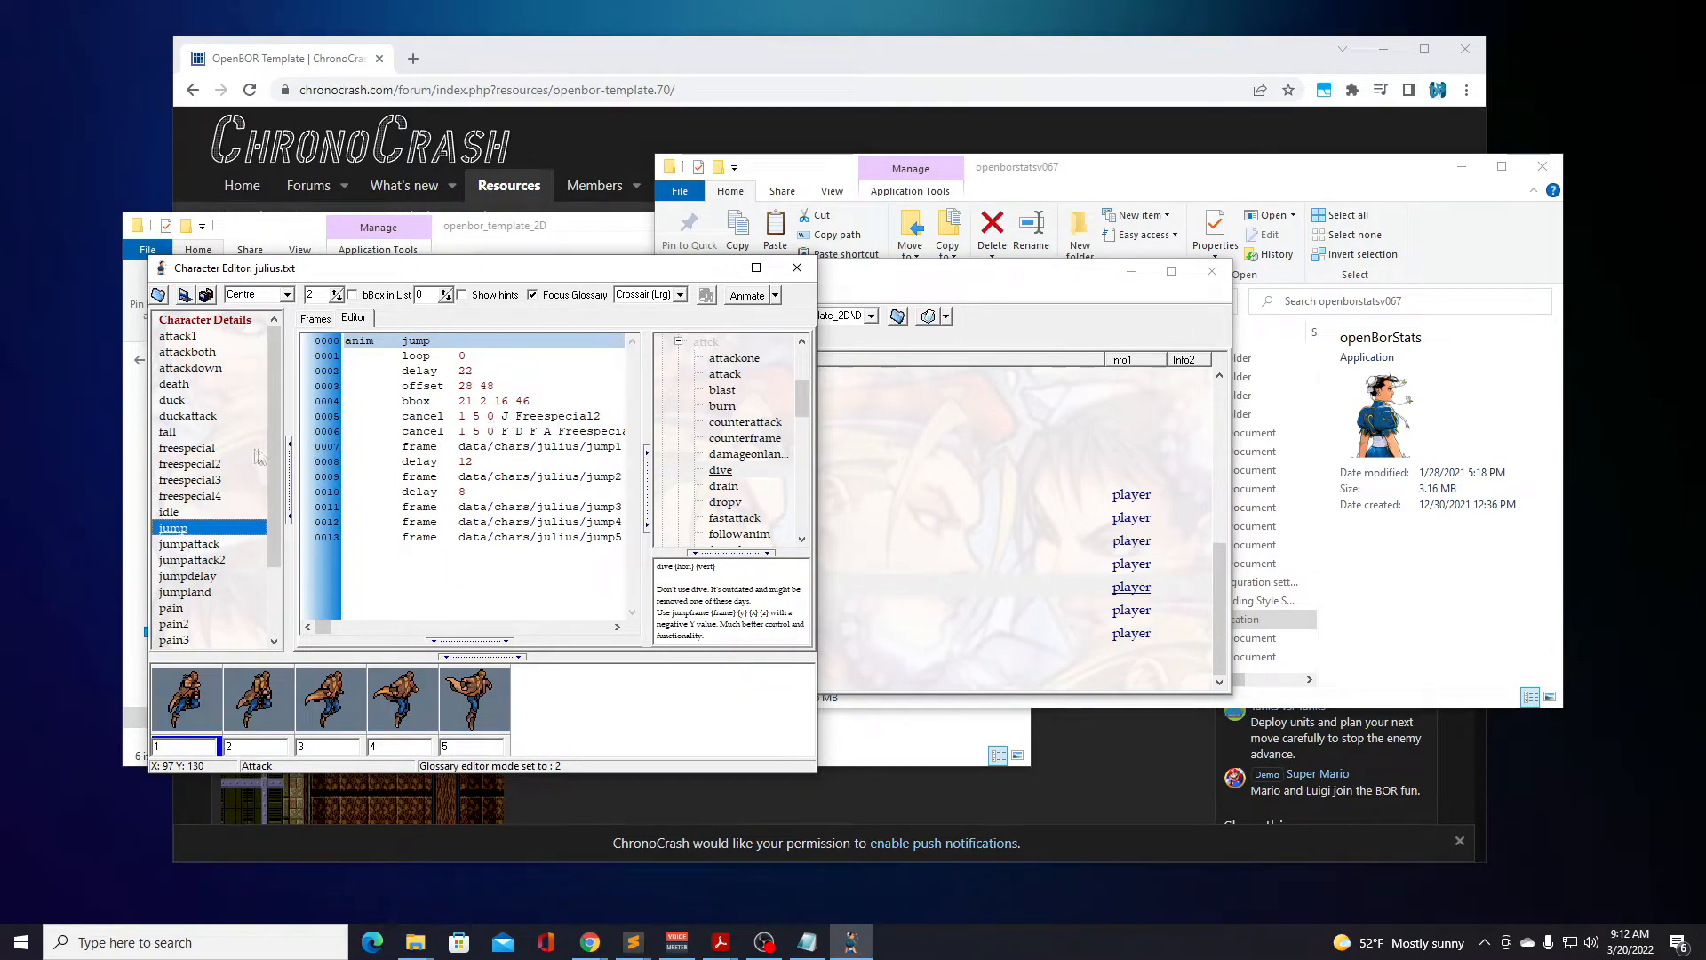
pyautogui.click(224, 463)
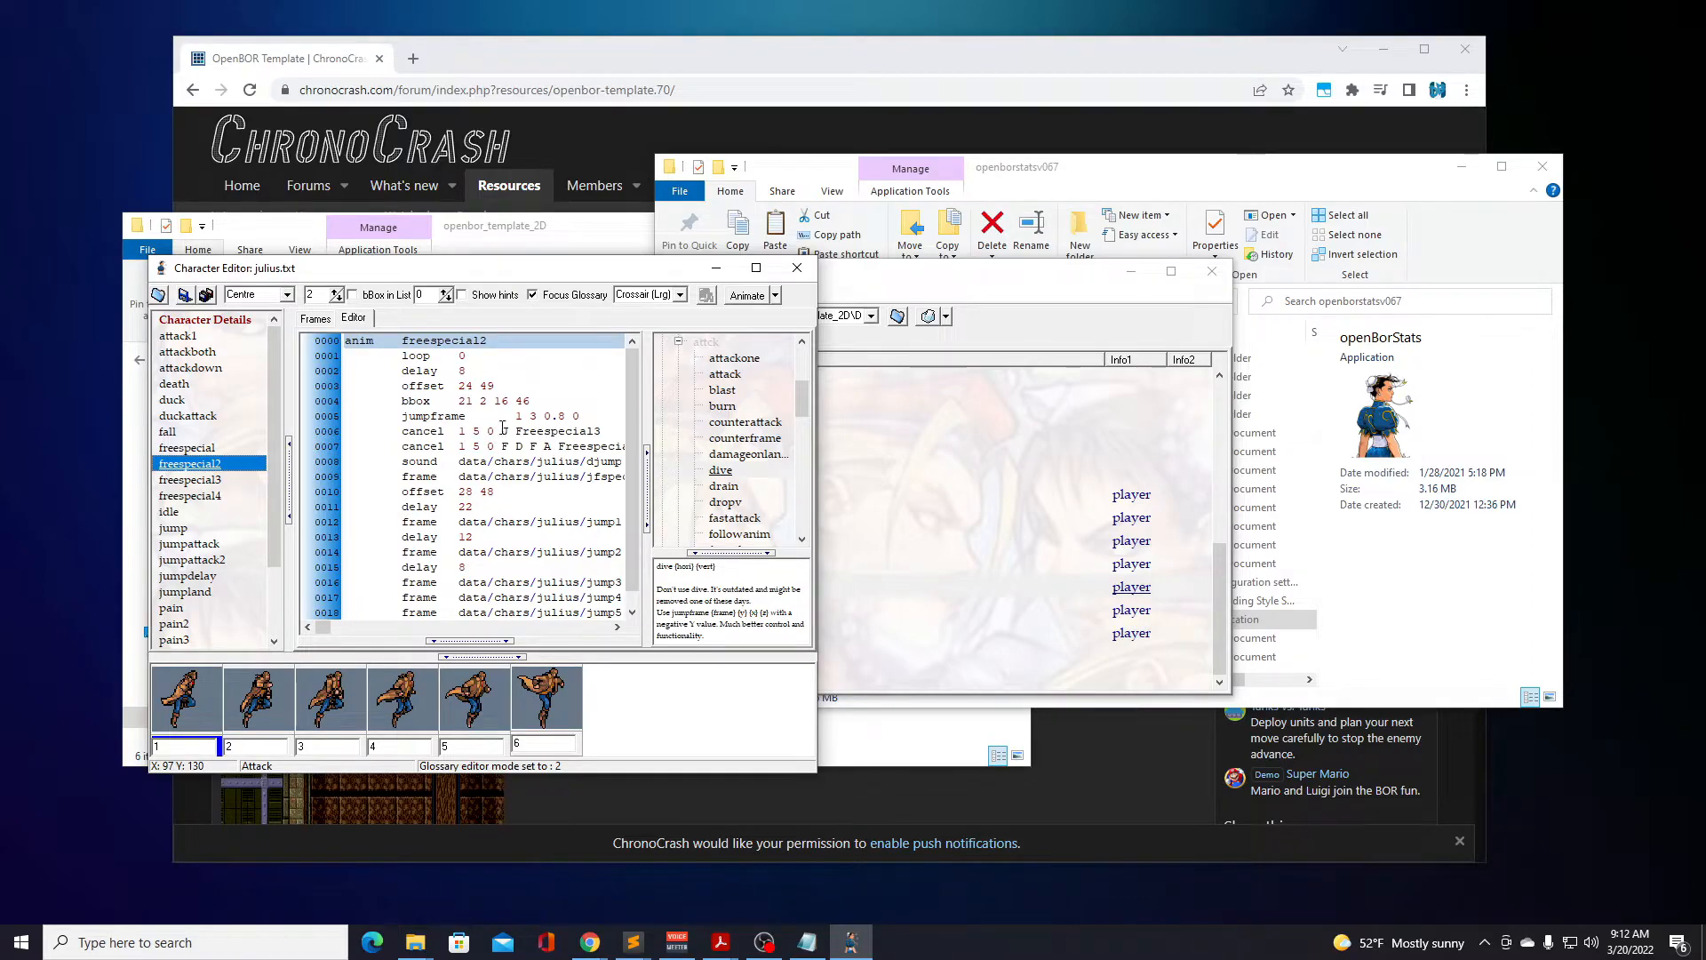
pyautogui.click(204, 480)
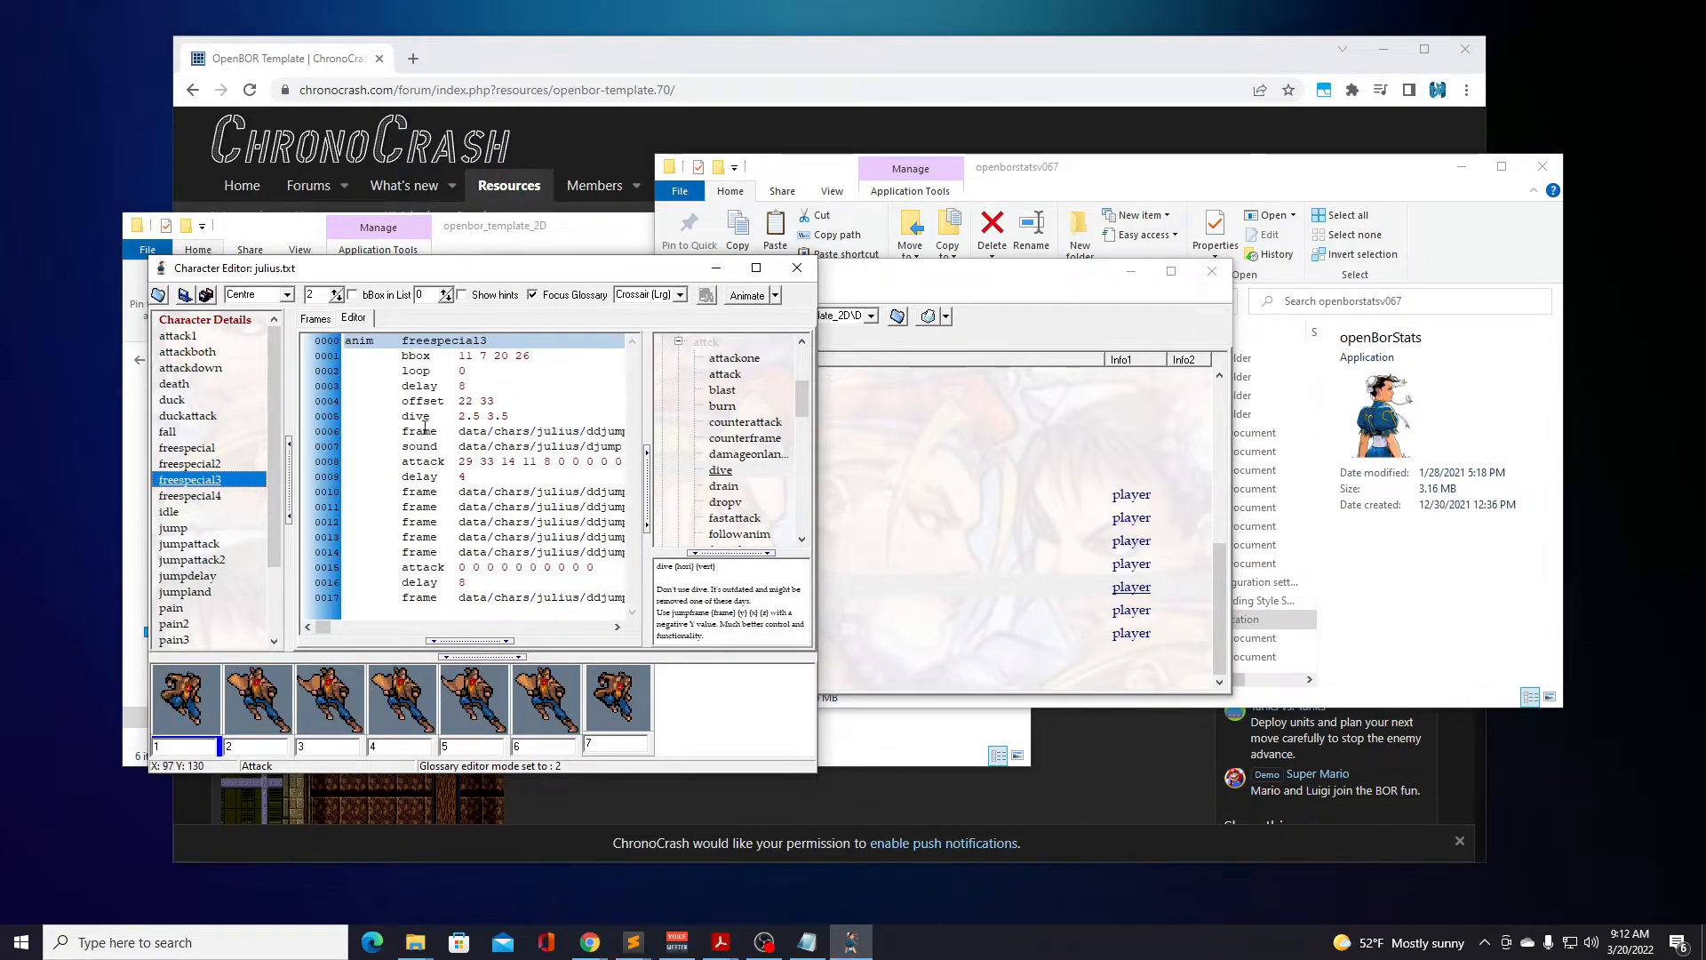
pyautogui.click(796, 267)
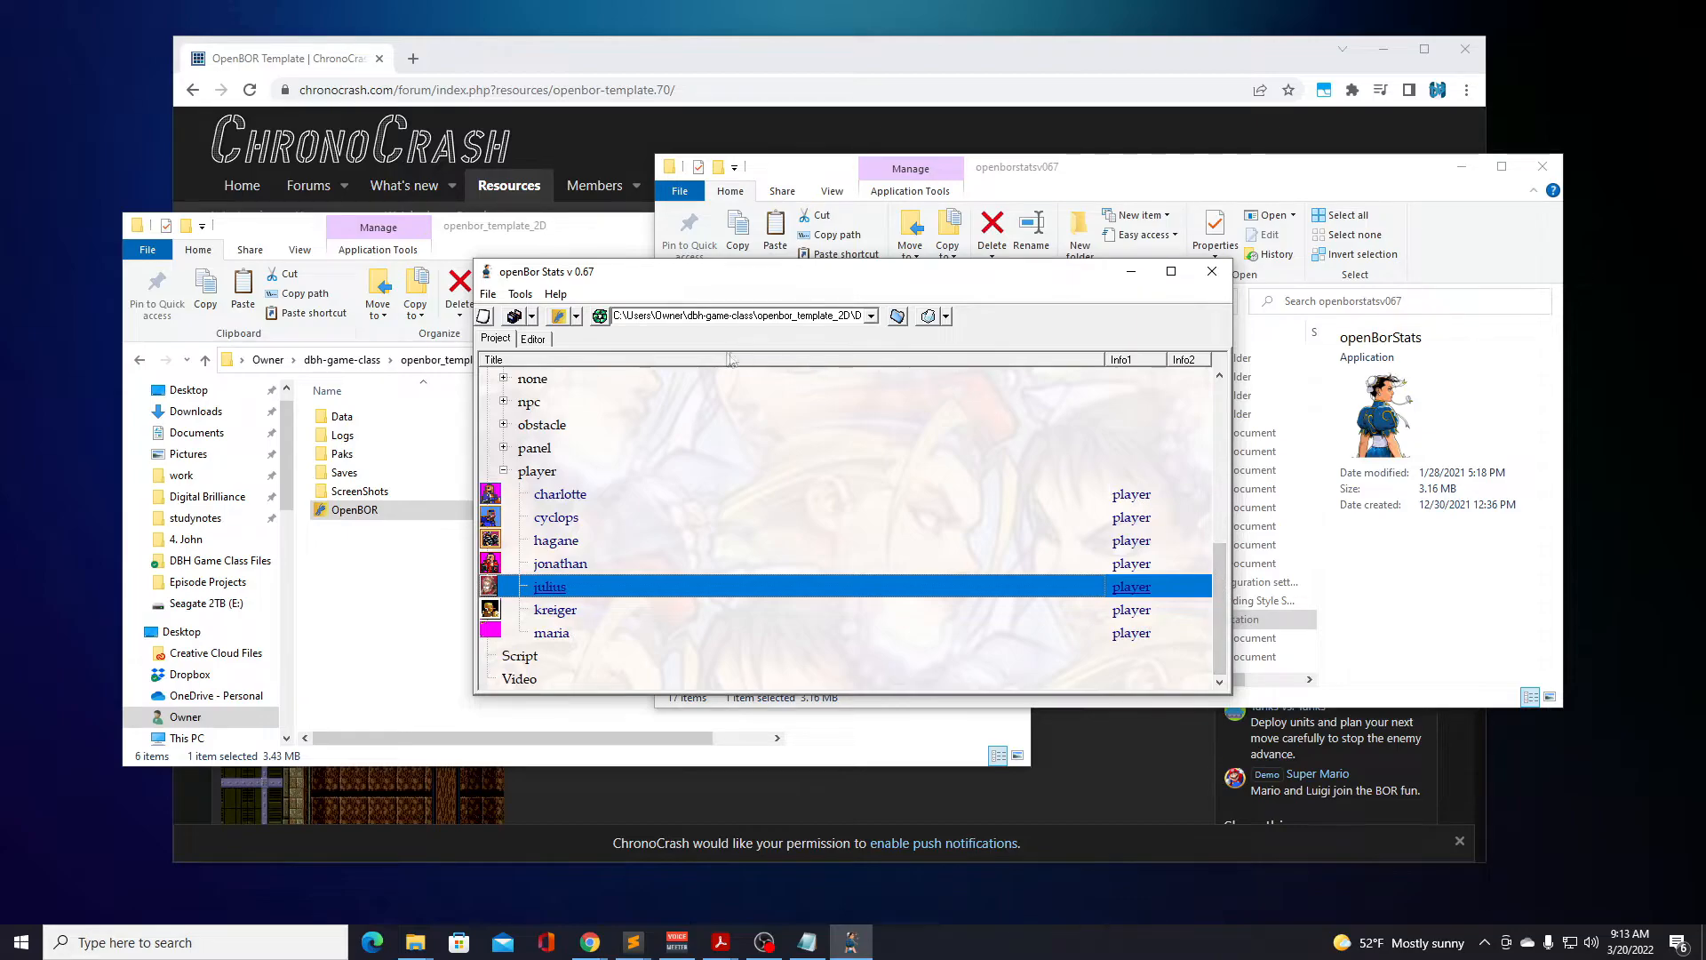
# Switch the project to the Data folder of openbor_template_default.
pyautogui.click(872, 319)
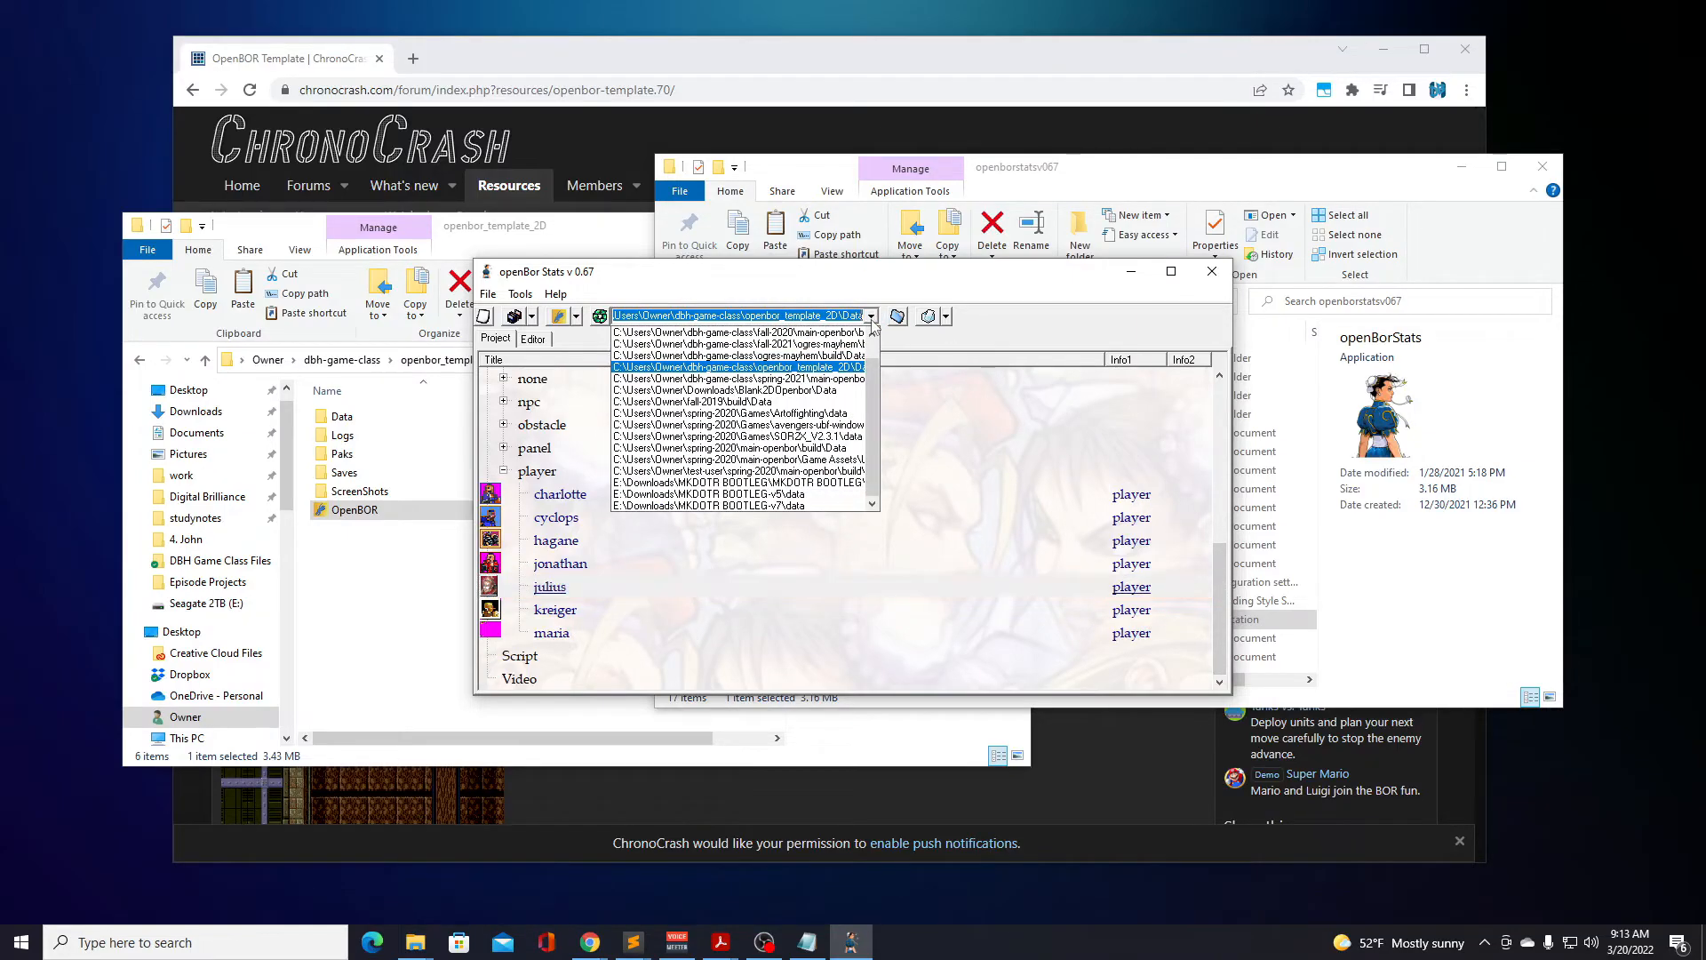
pyautogui.click(872, 319)
pyautogui.click(898, 316)
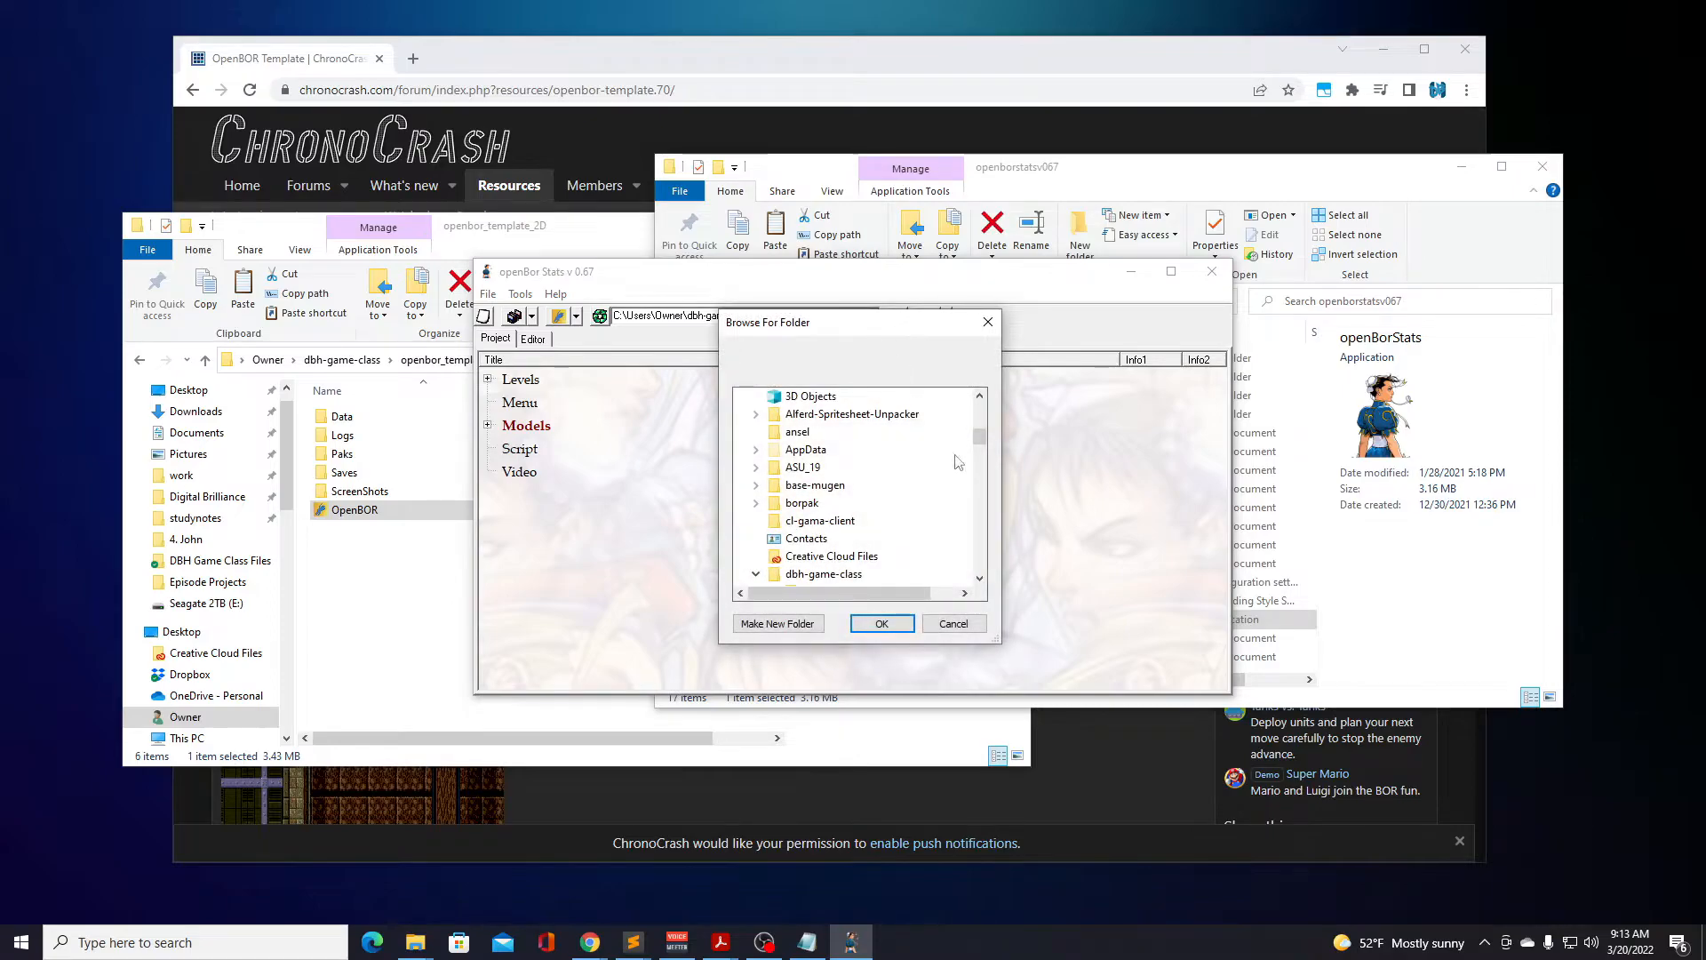
pyautogui.moveTo(980, 440); pyautogui.dragTo(994, 484)
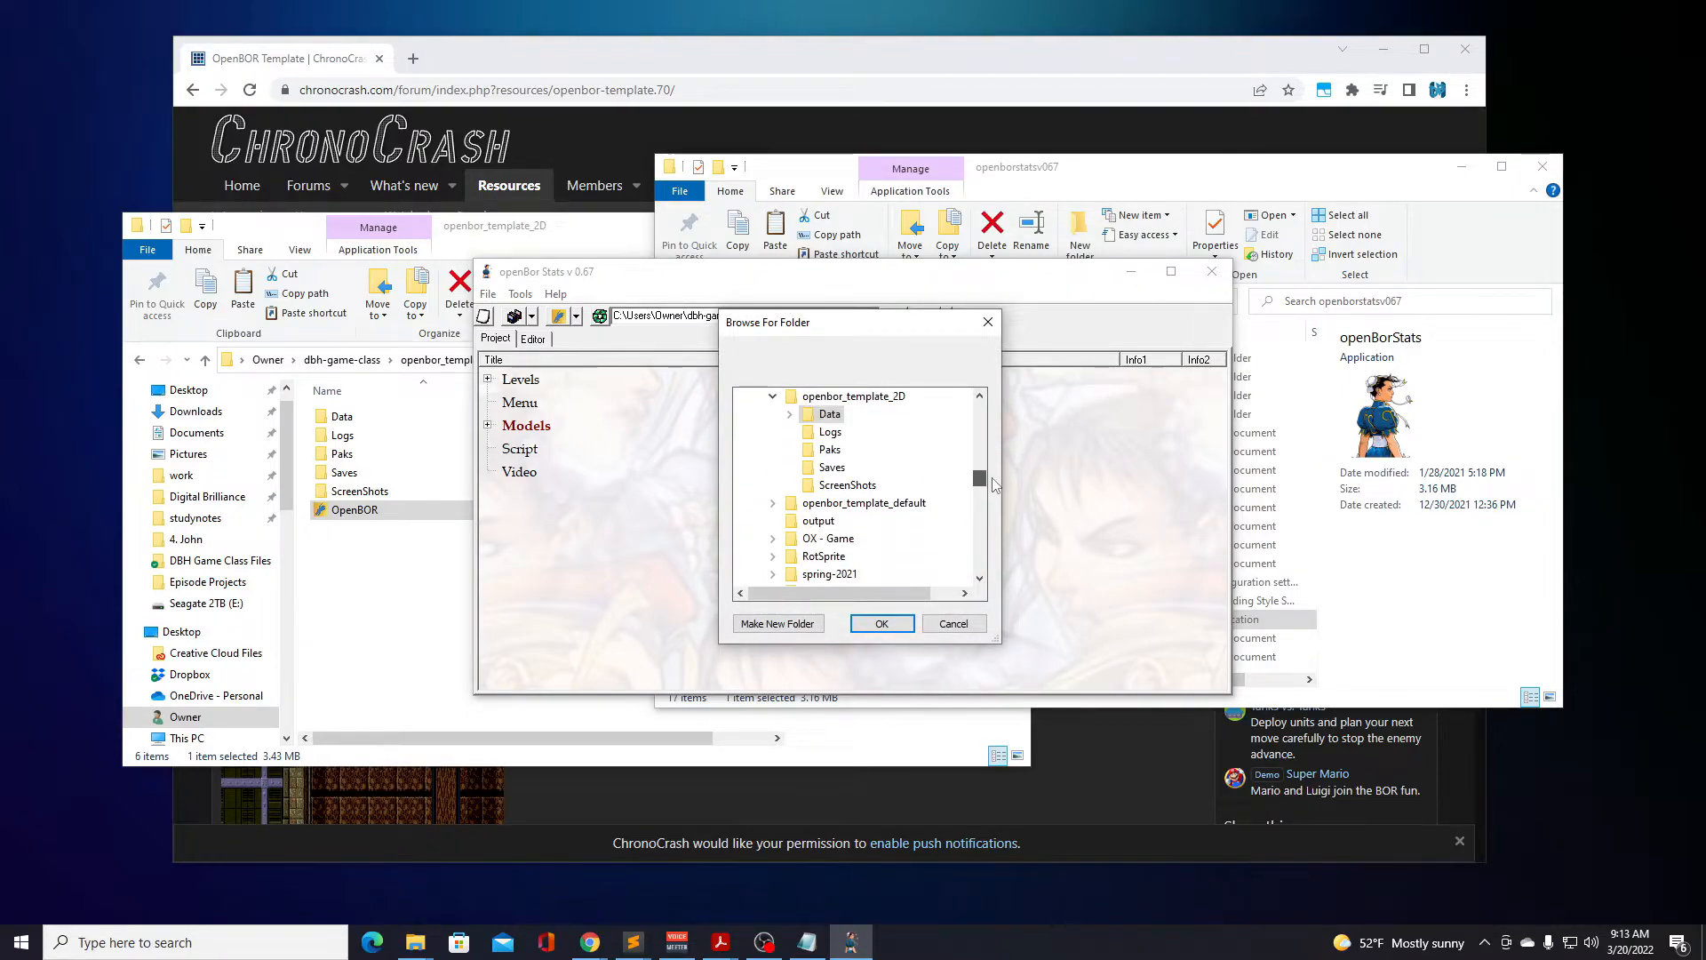
pyautogui.click(772, 503)
pyautogui.doubleClick(825, 503)
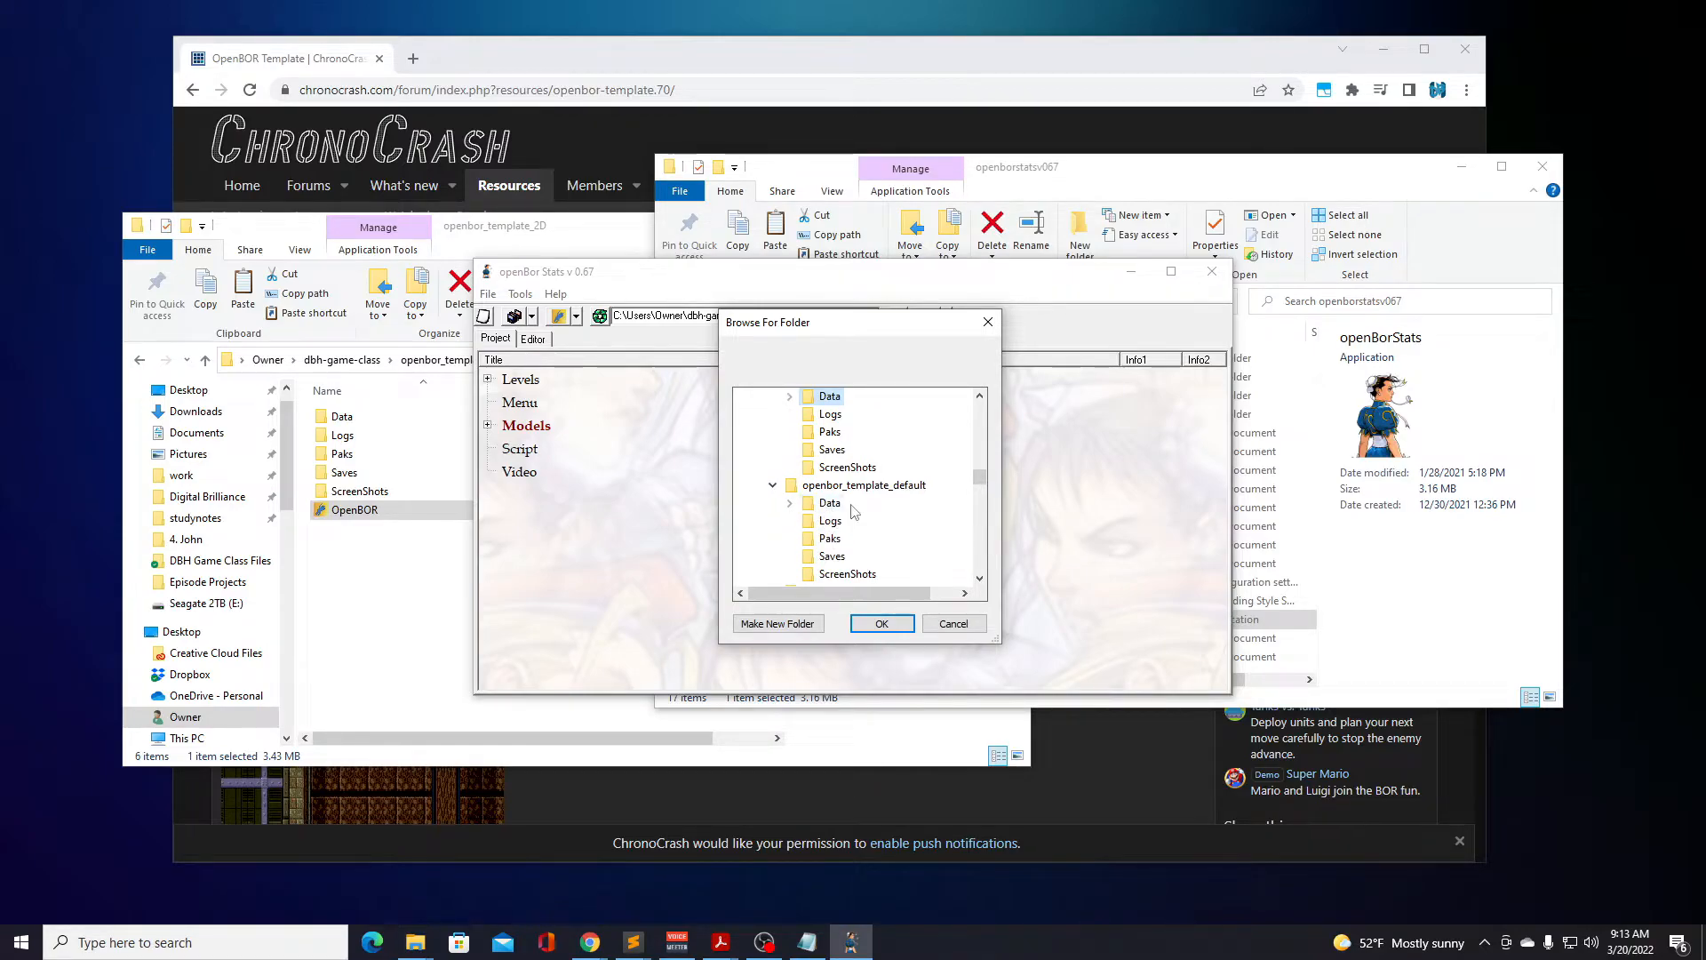
pyautogui.click(882, 624)
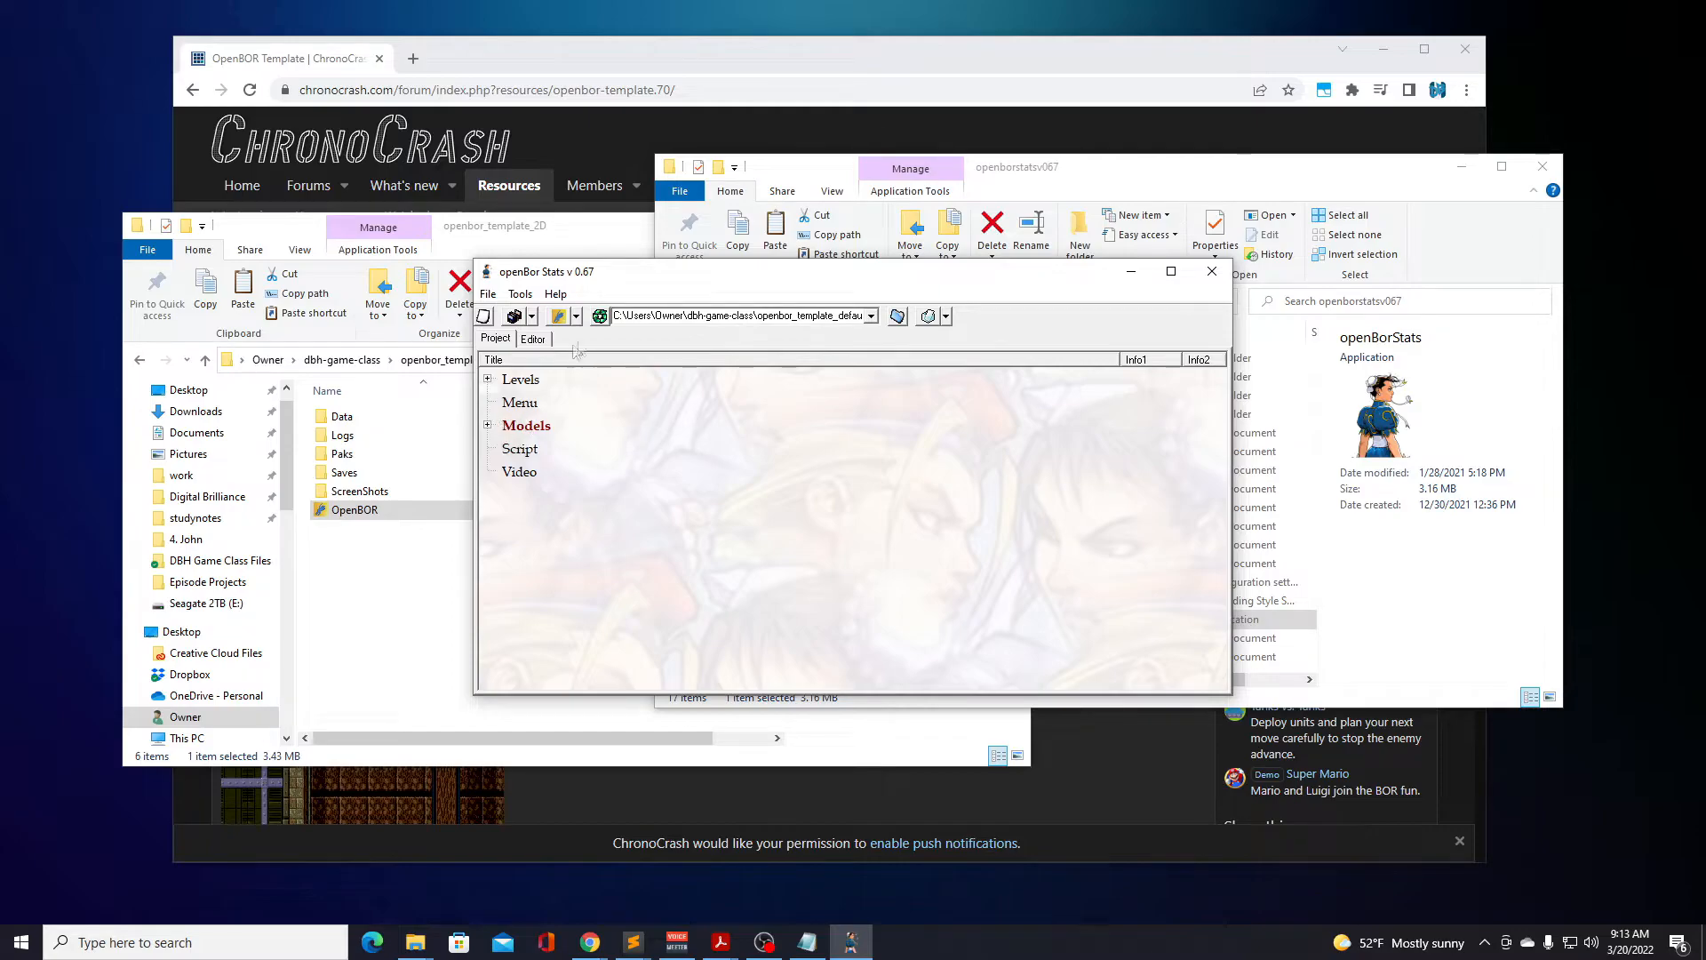
# Expand the darkstalkers_set levels and open stage101.txt in Level Design.
pyautogui.click(488, 380)
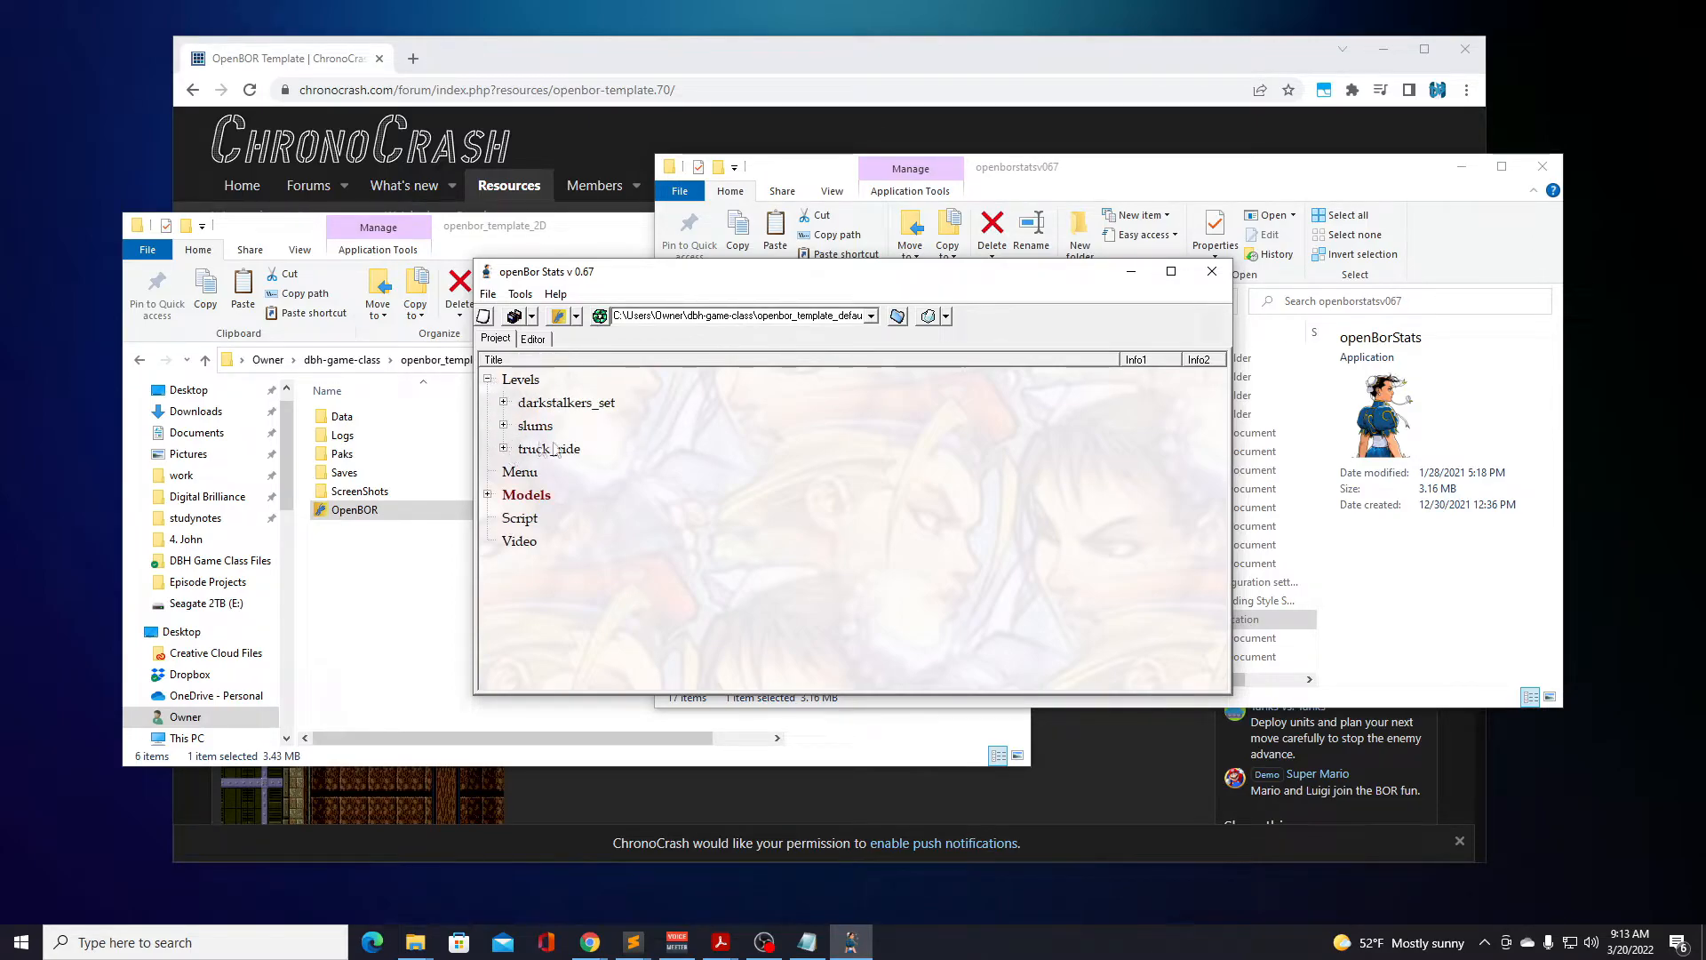
pyautogui.click(504, 403)
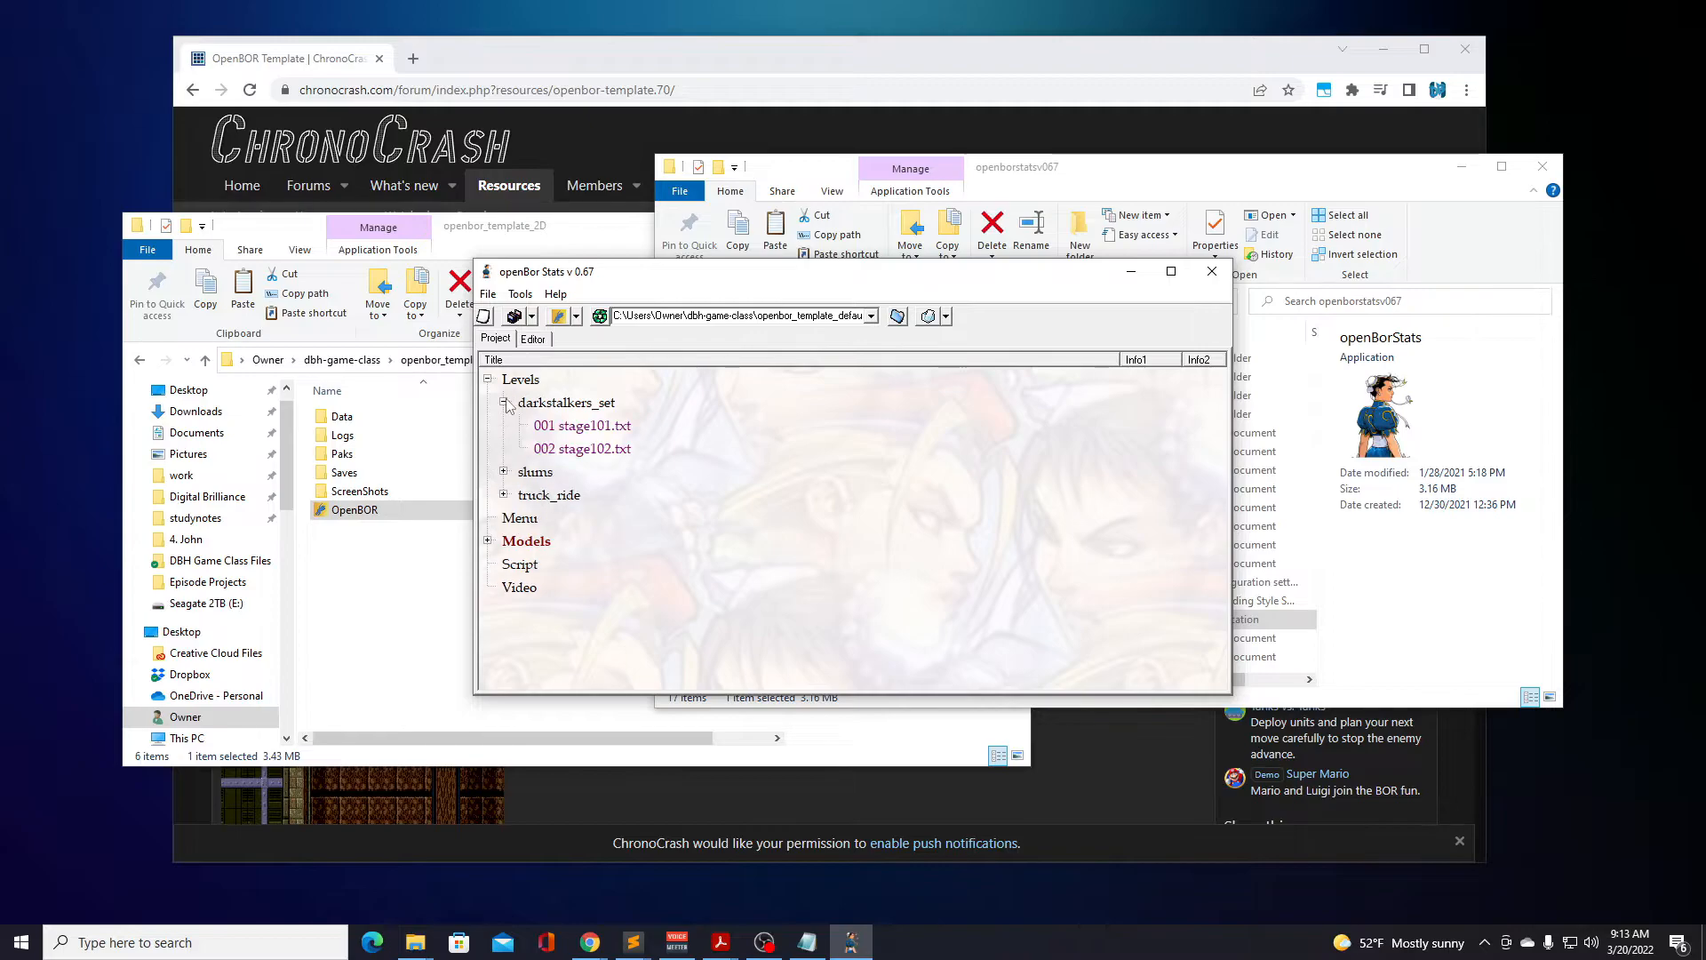
pyautogui.doubleClick(593, 431)
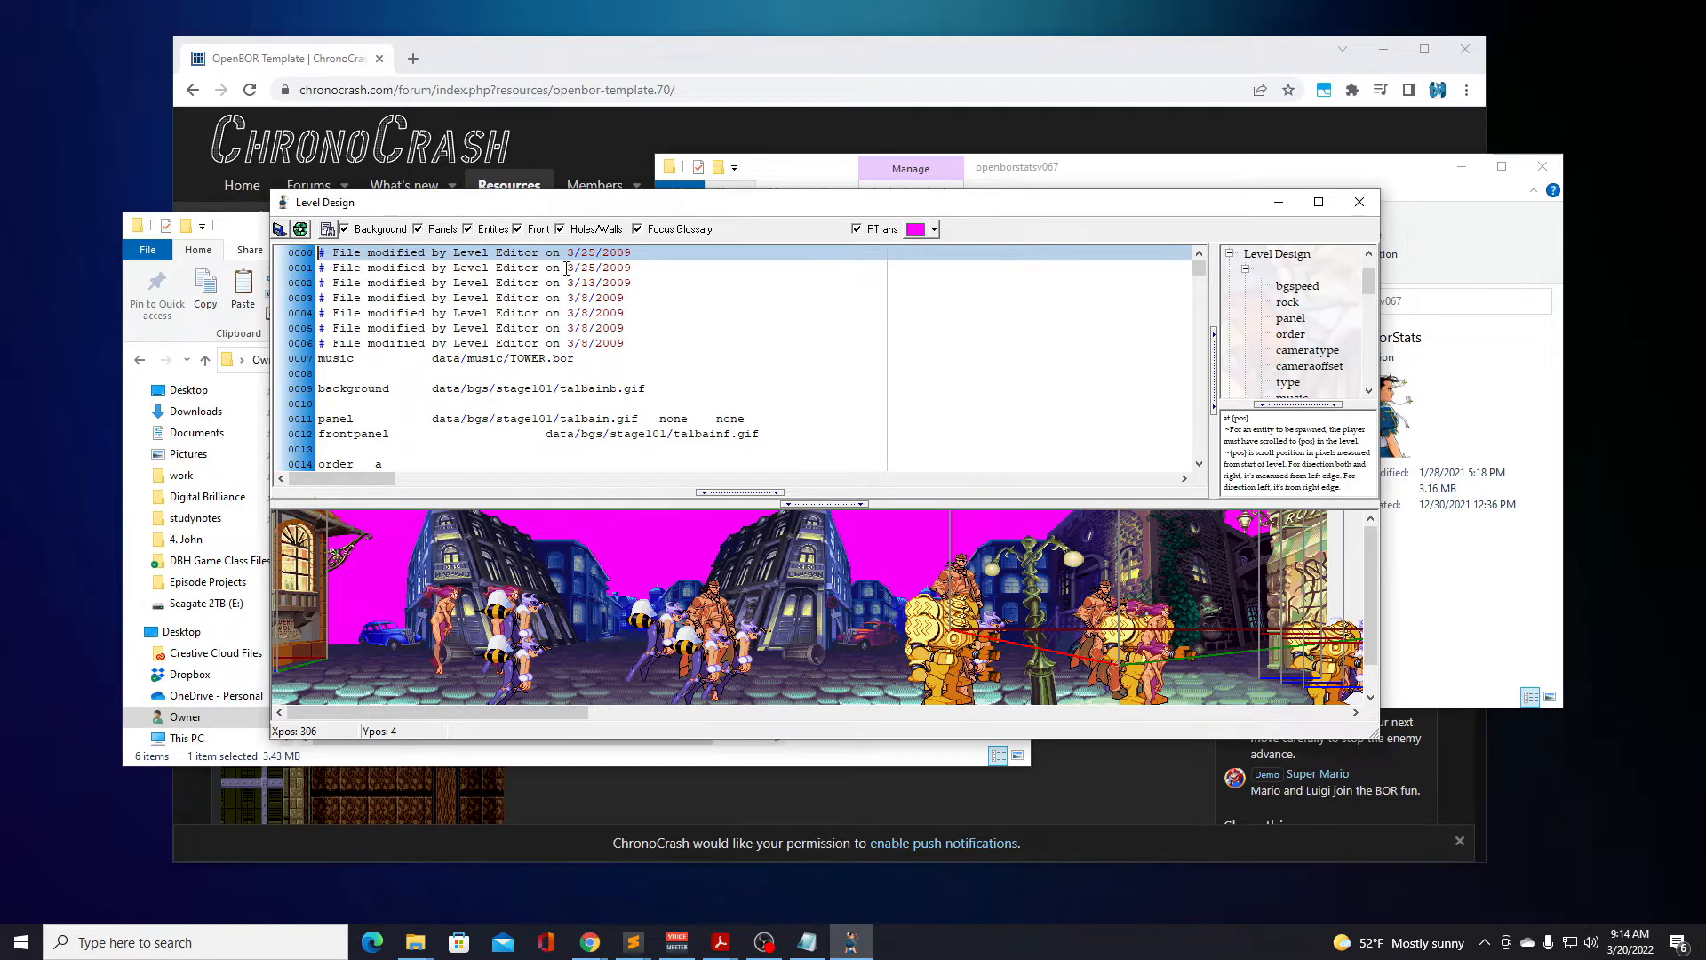
# Examine the panels, walls and enemy spawns of stage101.txt along with its level preview, and close the level.
pyautogui.scroll(-1, 502, 298)
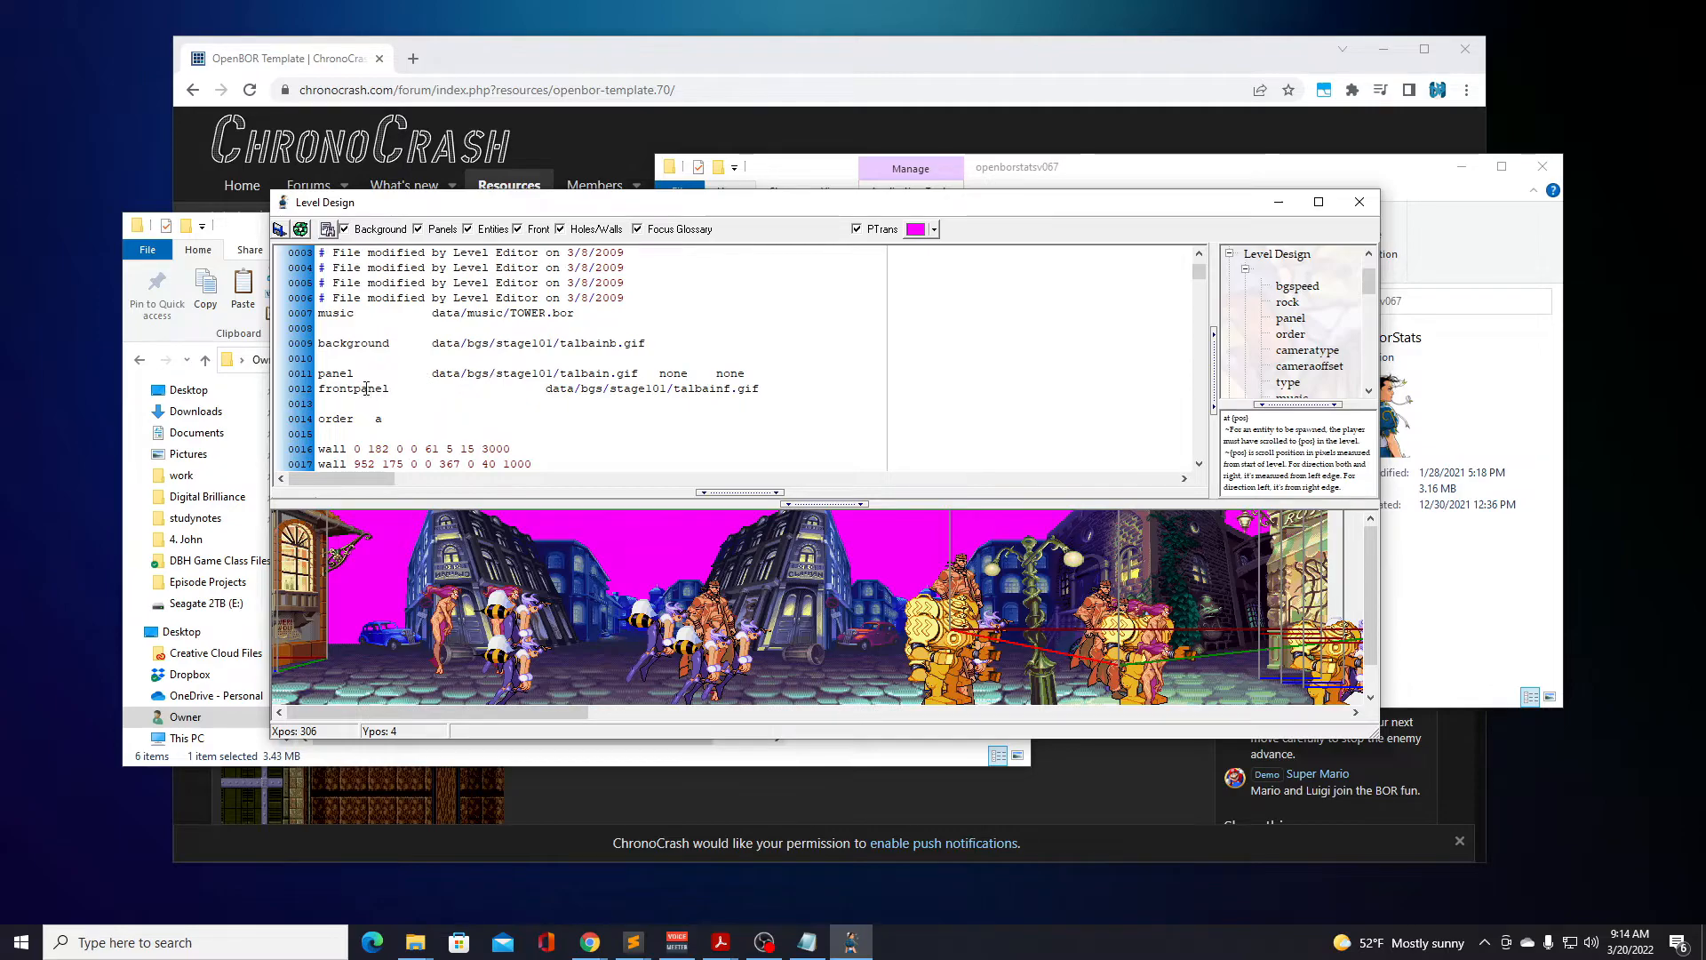
pyautogui.scroll(-3, 702, 387)
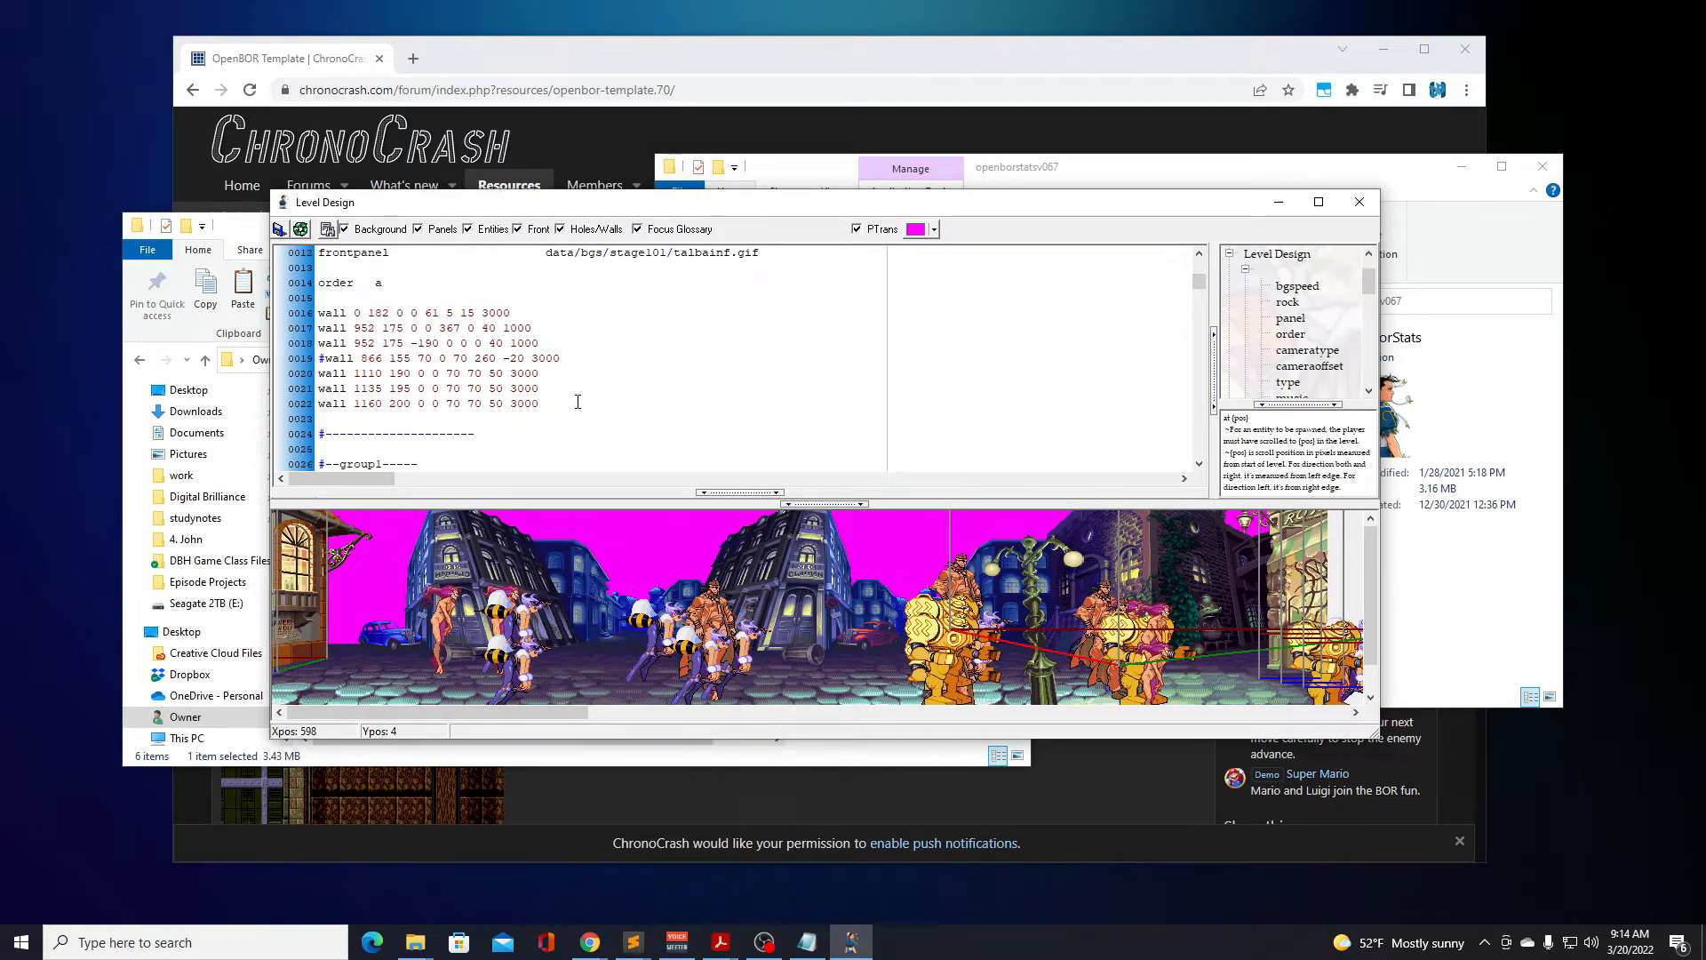
pyautogui.scroll(1, 578, 401)
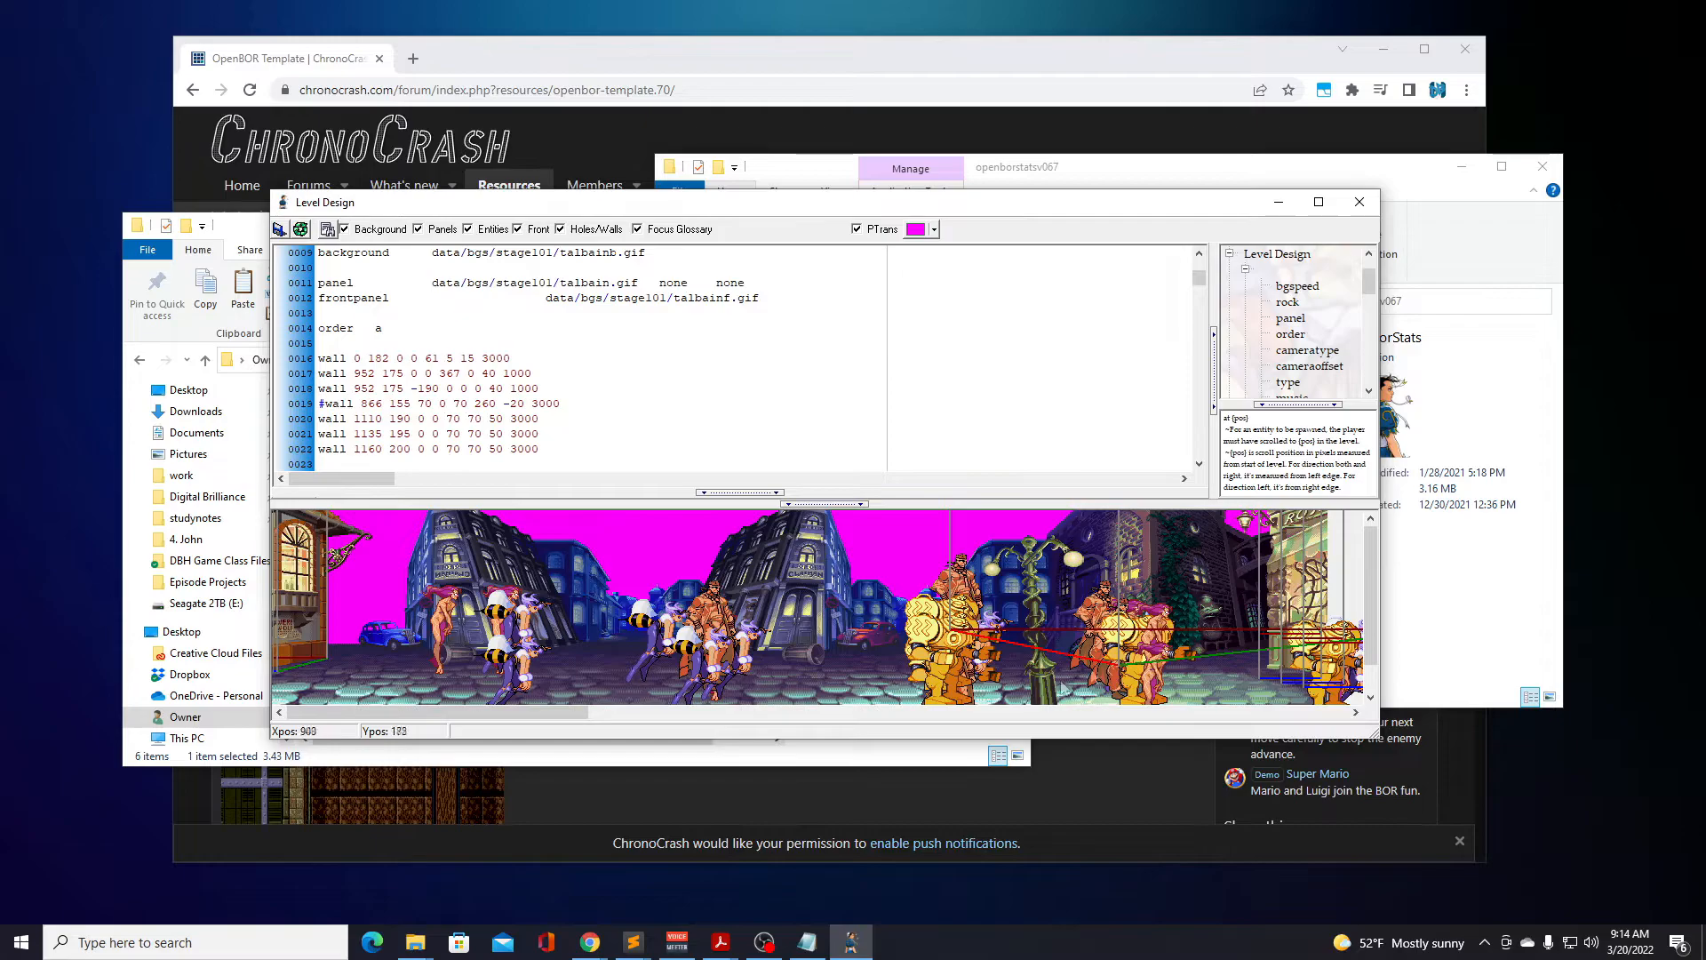
pyautogui.moveTo(461, 711); pyautogui.dragTo(559, 725)
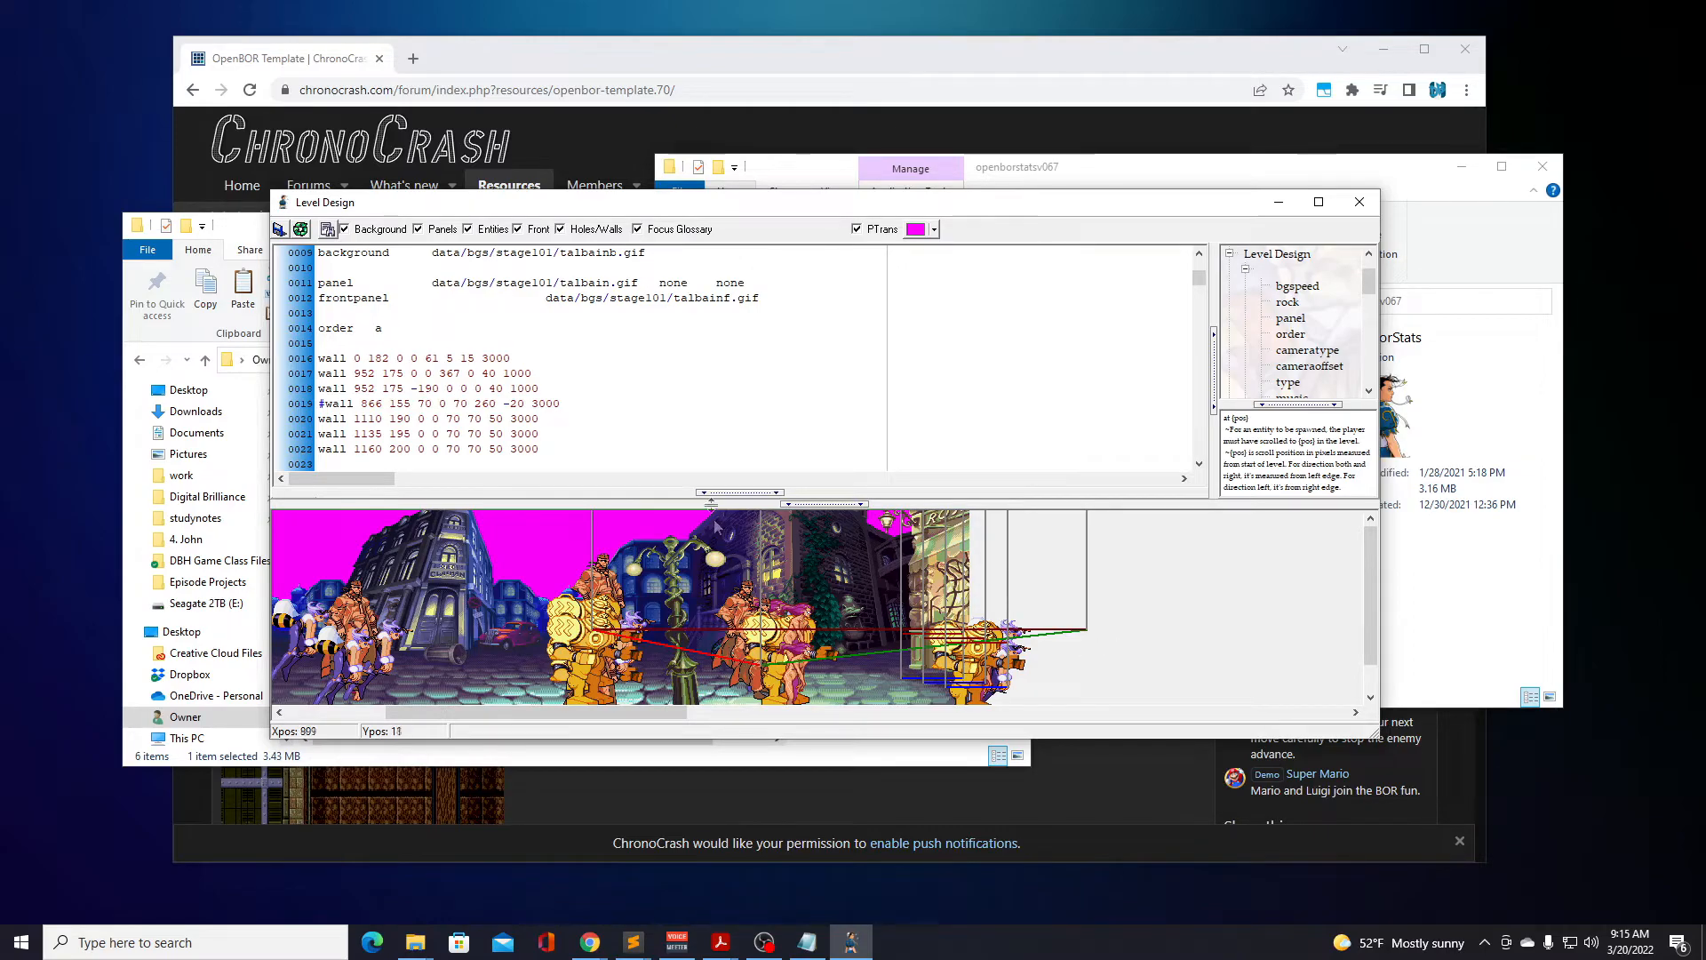
pyautogui.scroll(-14, 631, 397)
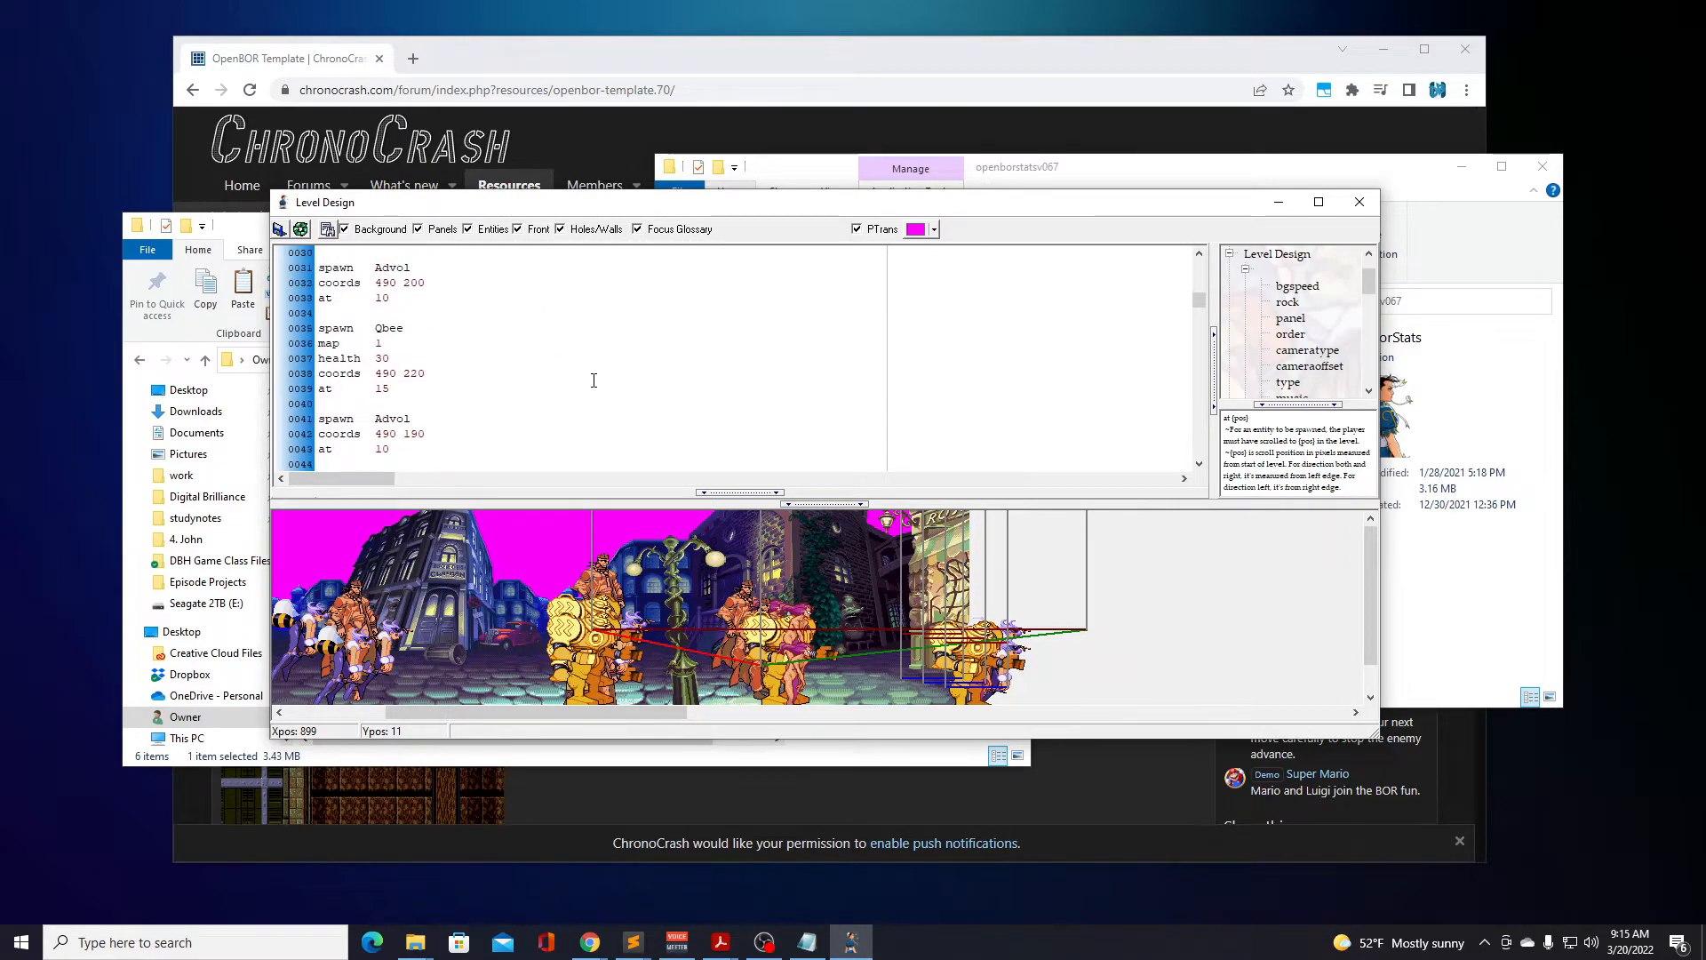
pyautogui.scroll(-20, 589, 384)
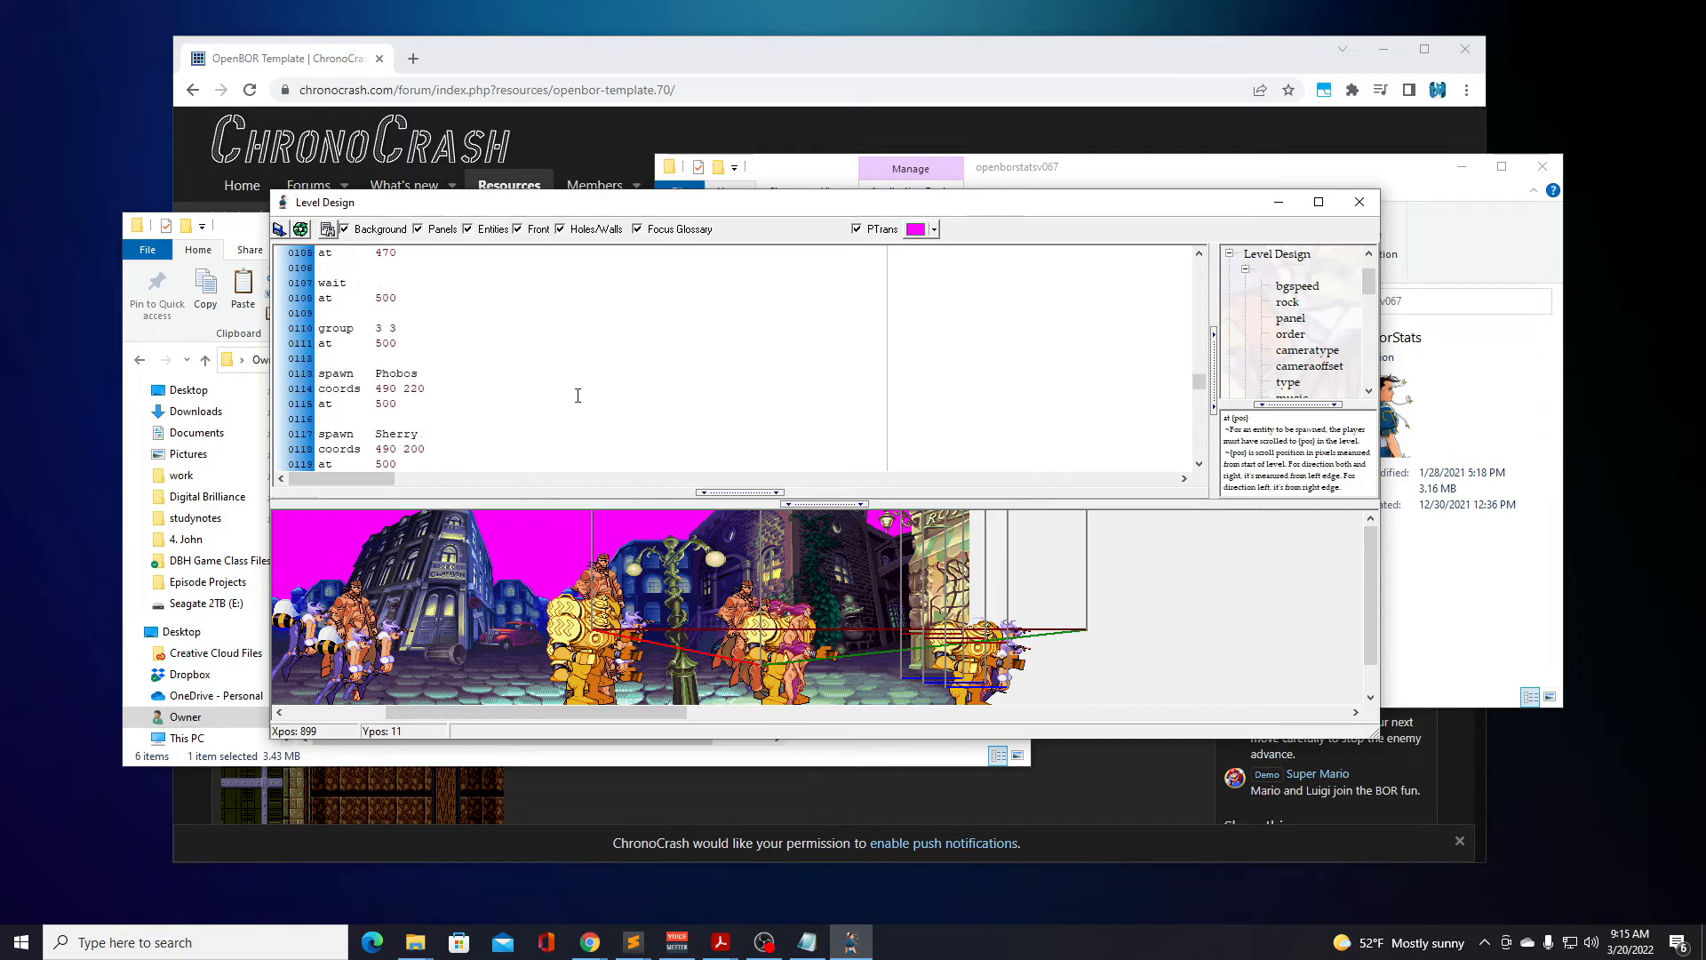
pyautogui.scroll(-8, 576, 398)
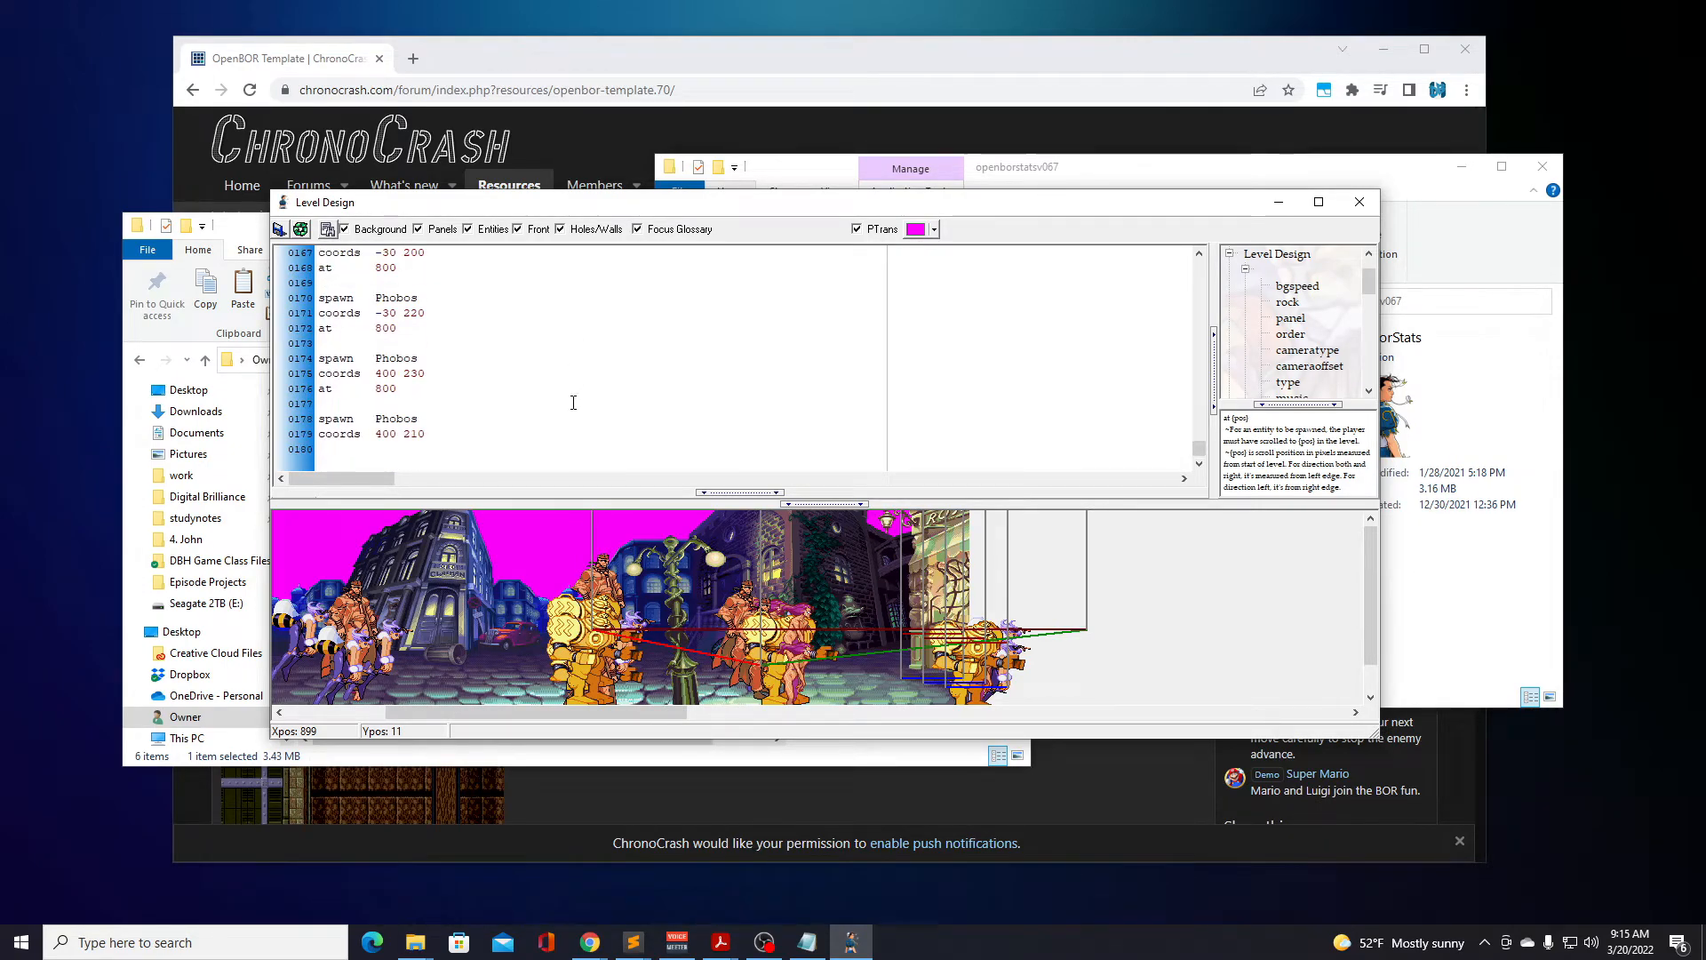
pyautogui.click(1361, 203)
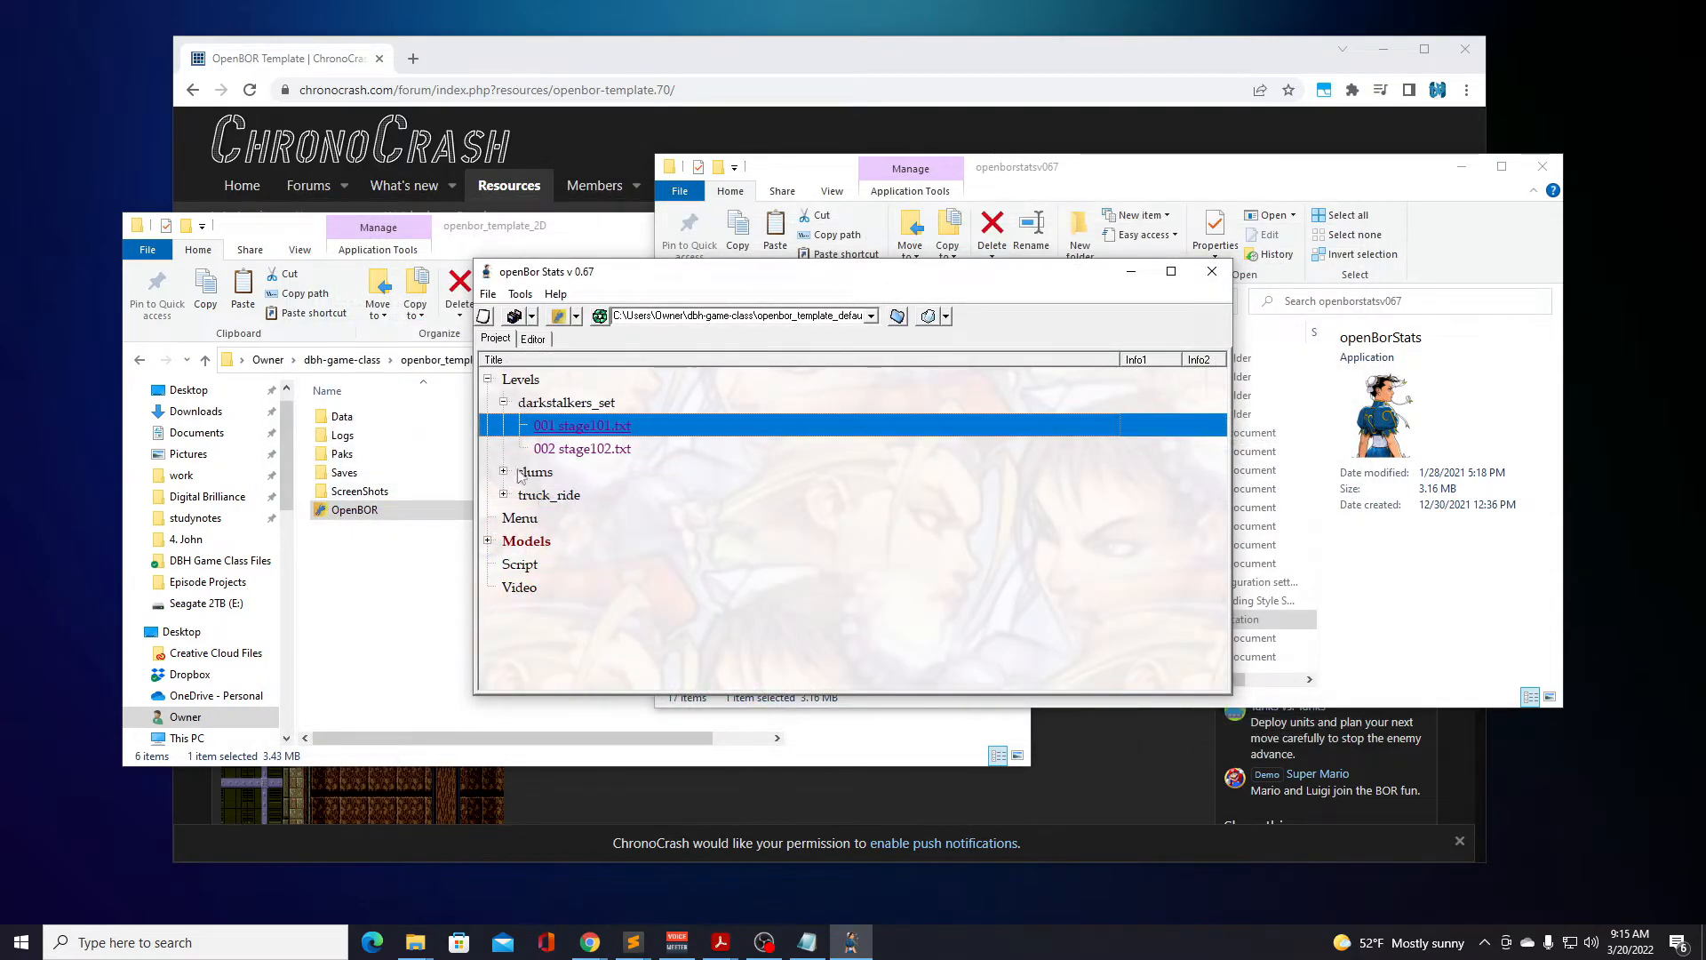
# Open truckr.txt from the truck_ride set, examine its layers, holes and drum spawns, and close the level.
pyautogui.click(504, 495)
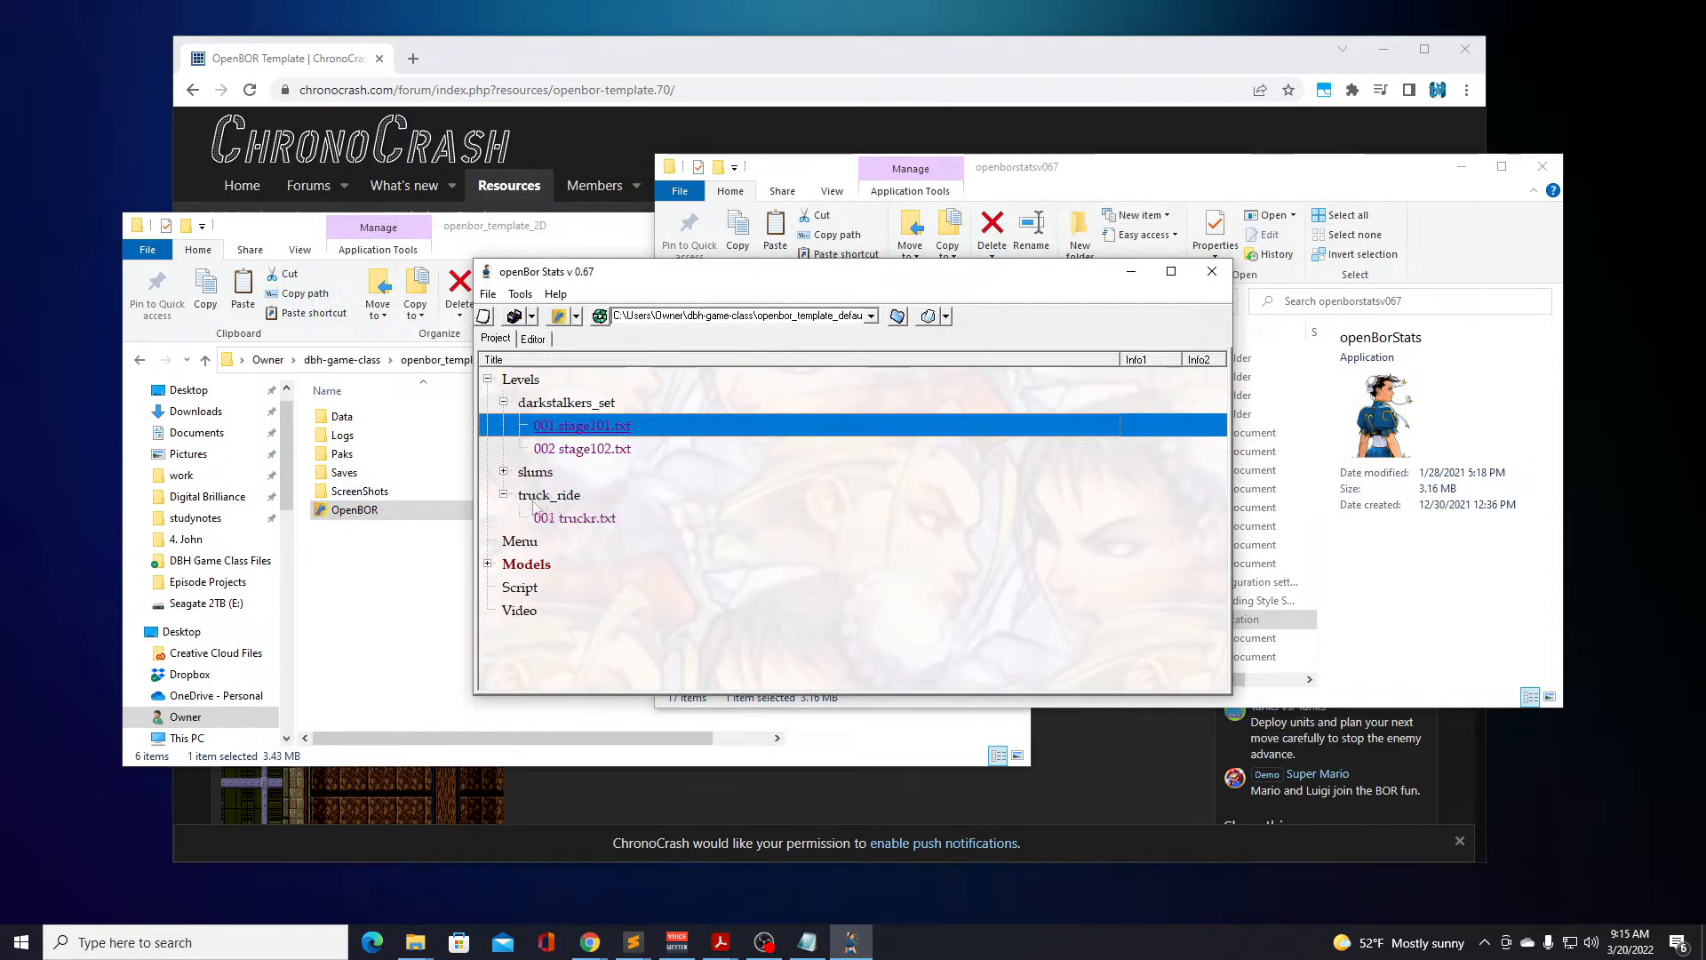
pyautogui.doubleClick(582, 519)
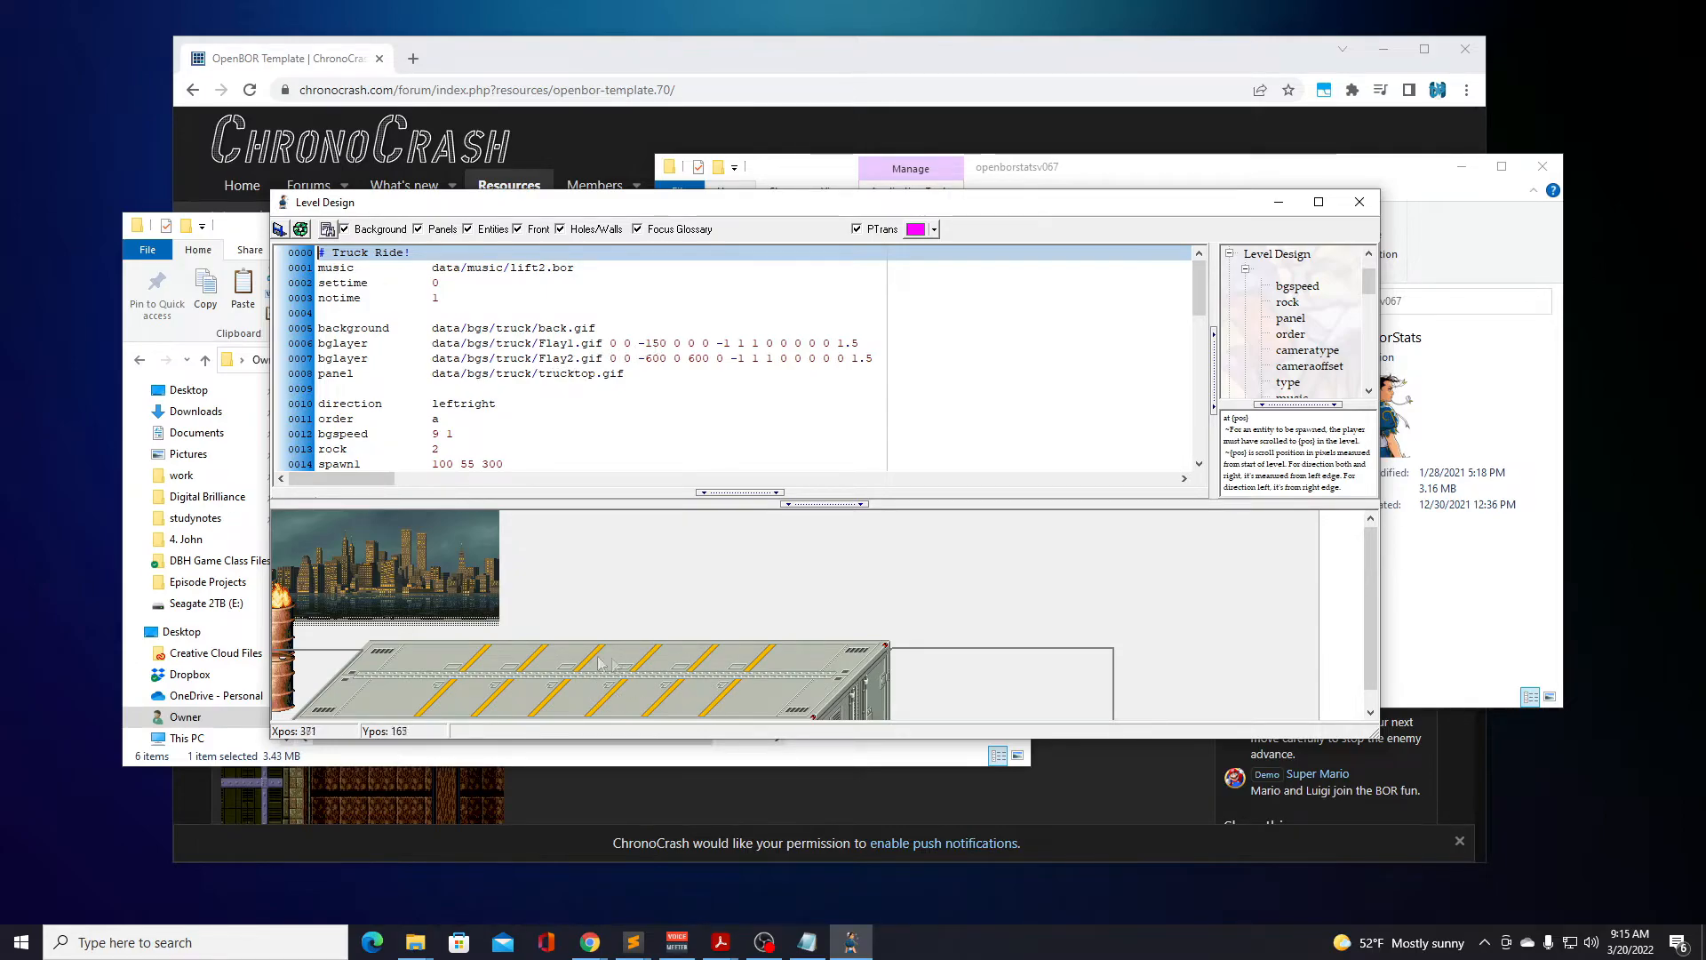
pyautogui.scroll(-2, 558, 365)
pyautogui.scroll(-3, 558, 364)
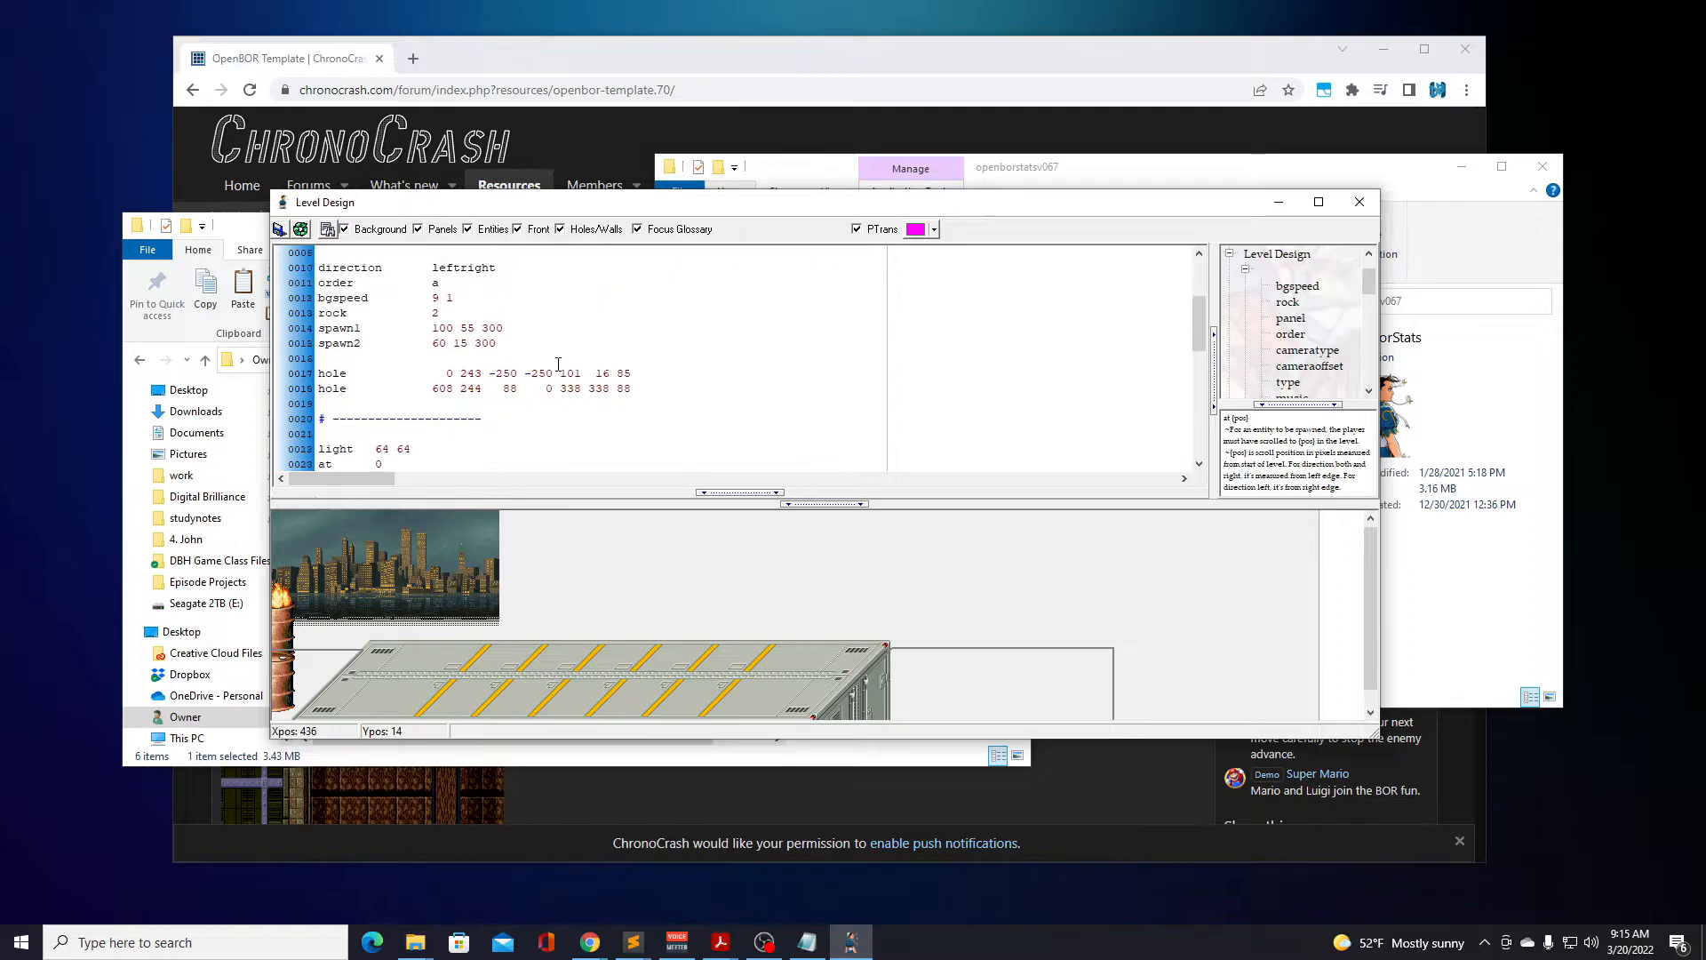
pyautogui.scroll(-2, 558, 364)
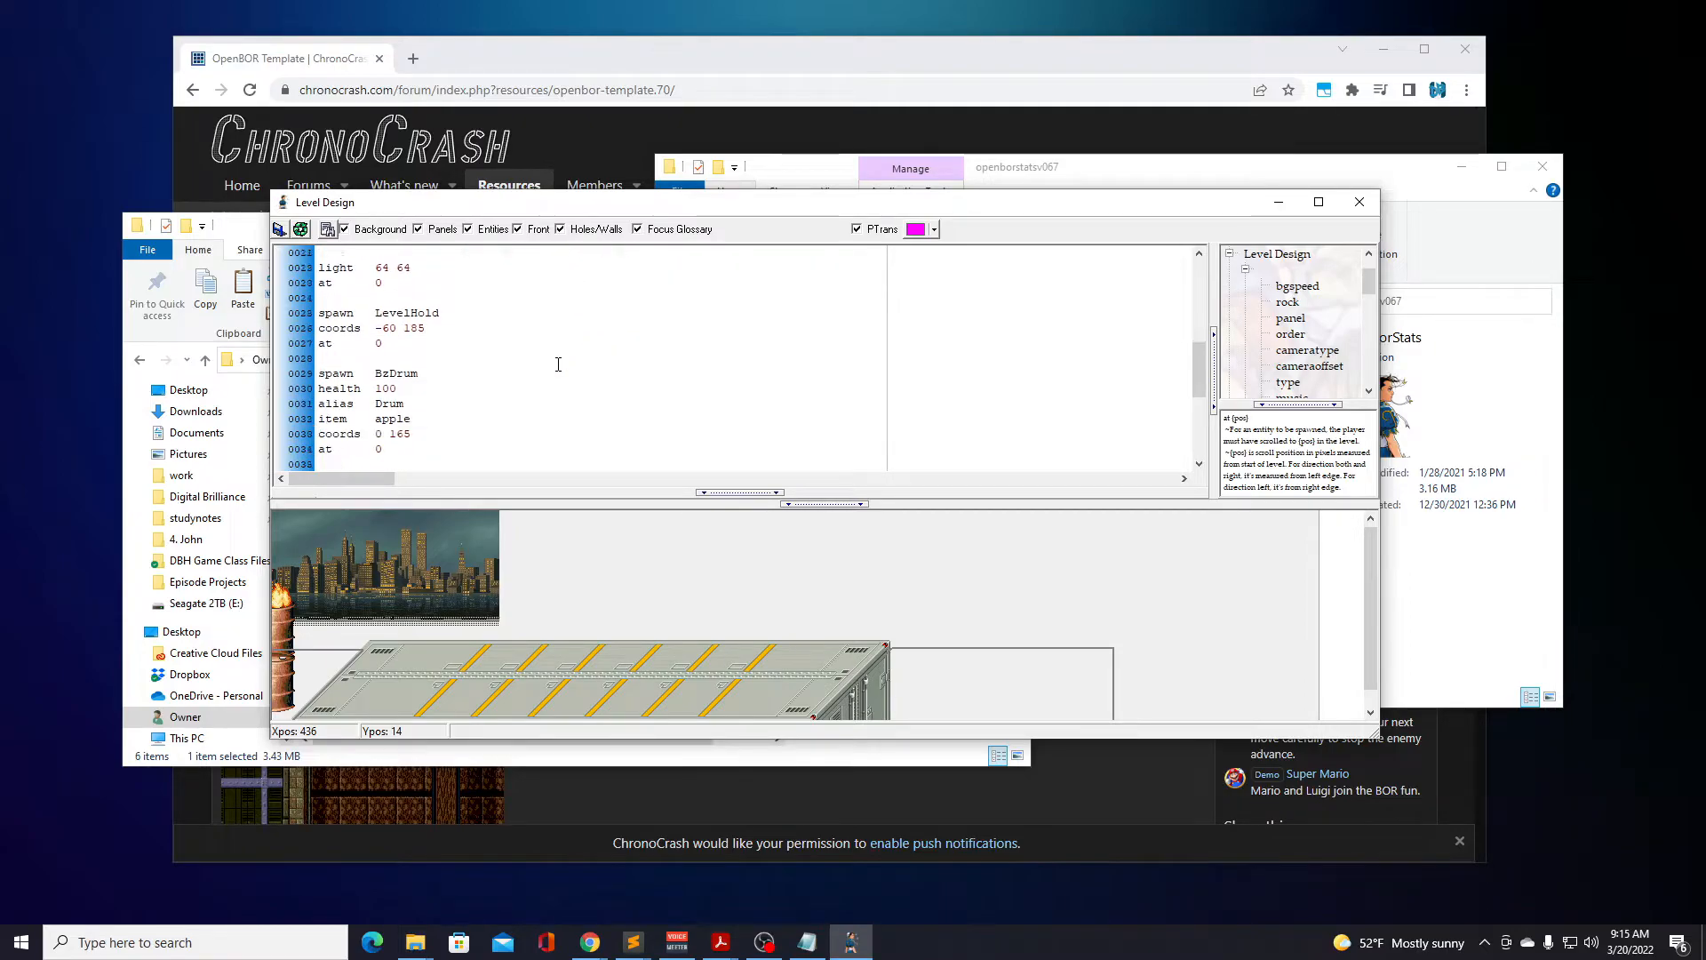
pyautogui.scroll(-5, 448, 318)
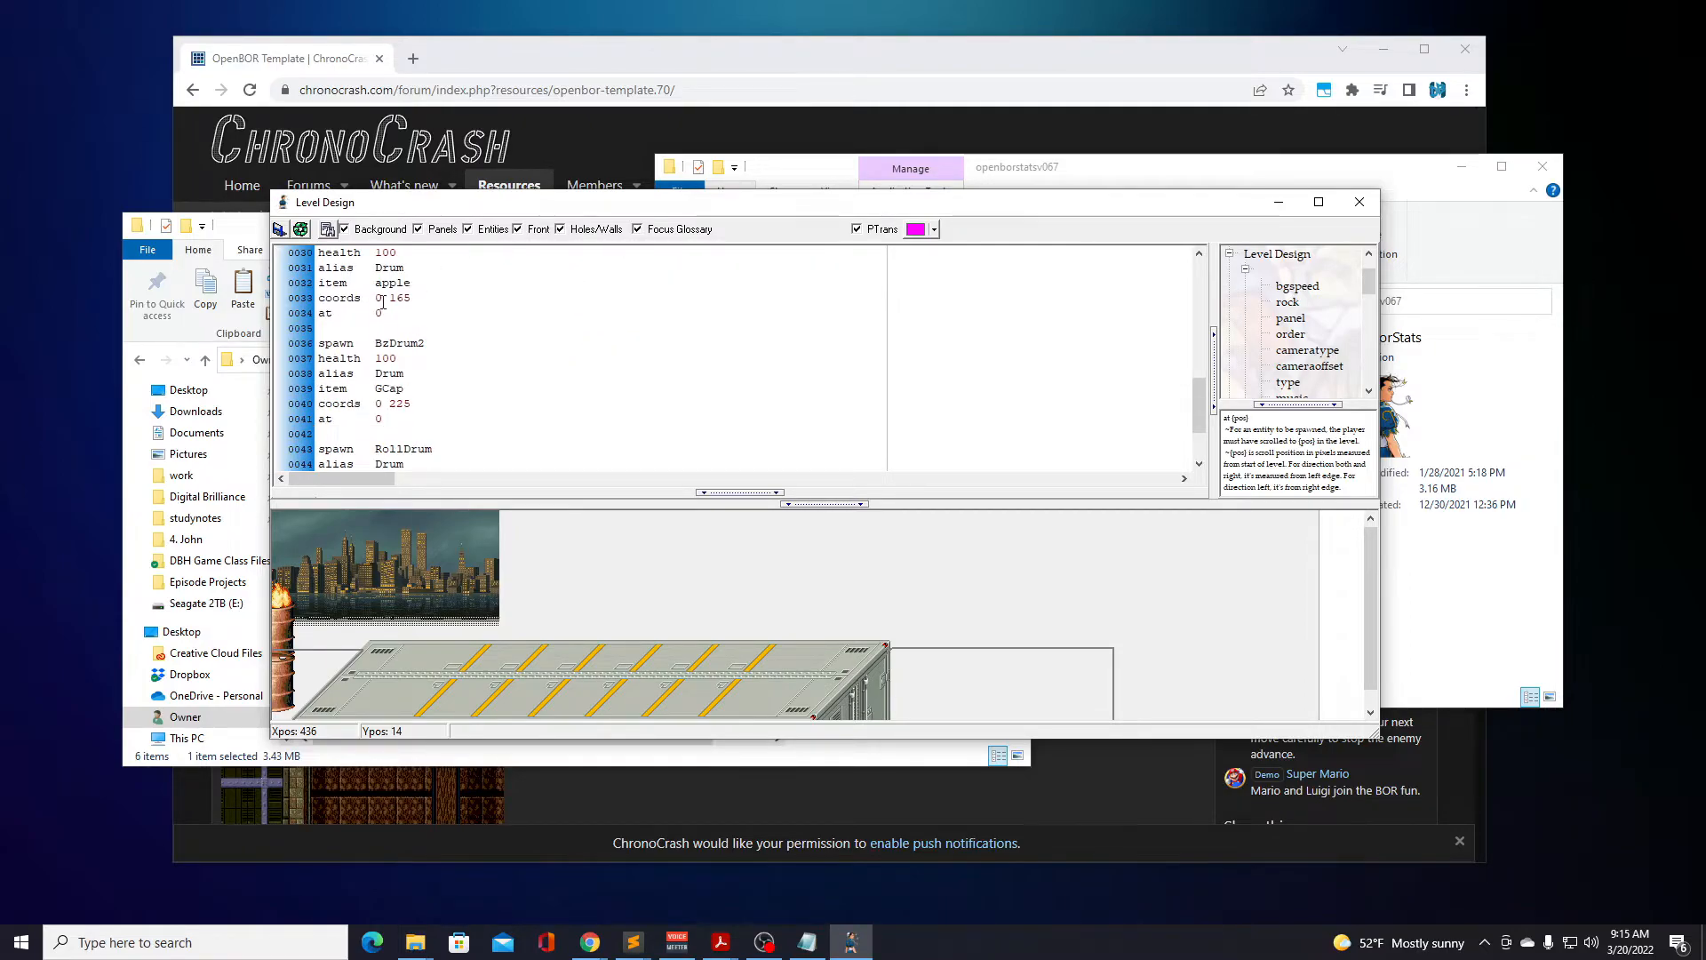
pyautogui.scroll(12, 390, 345)
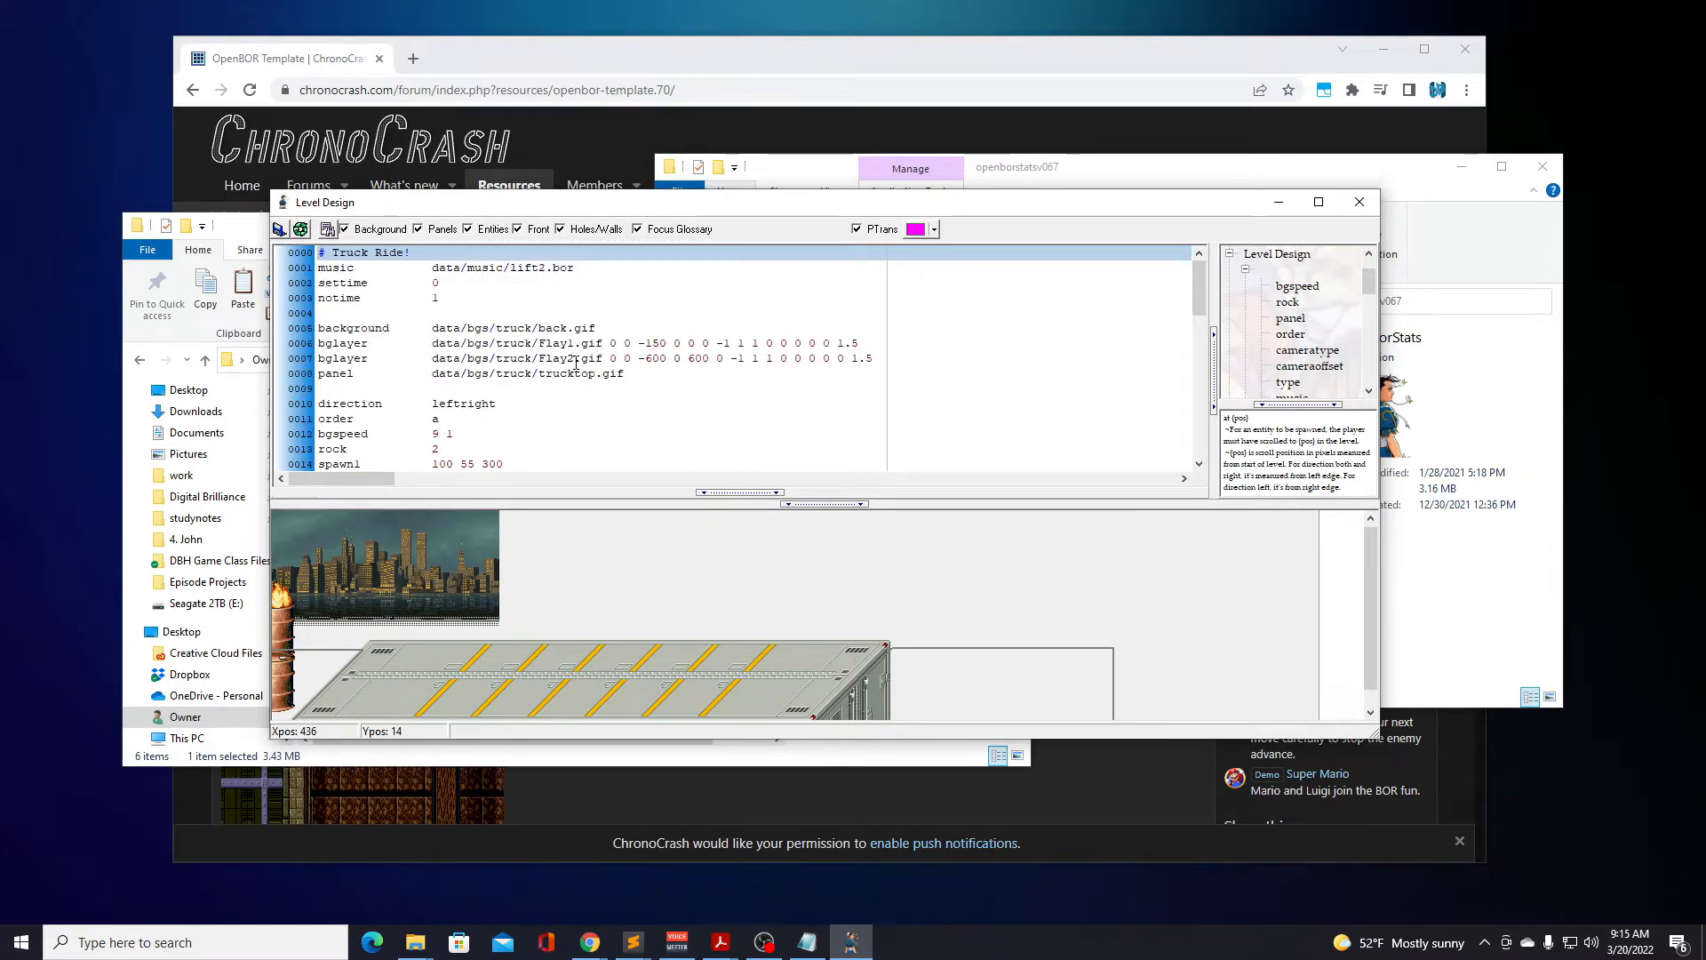
pyautogui.click(1360, 202)
# Open slums.txt from the slums set, examine its panel list, panel order and spawn settings, and close the level.
pyautogui.click(503, 471)
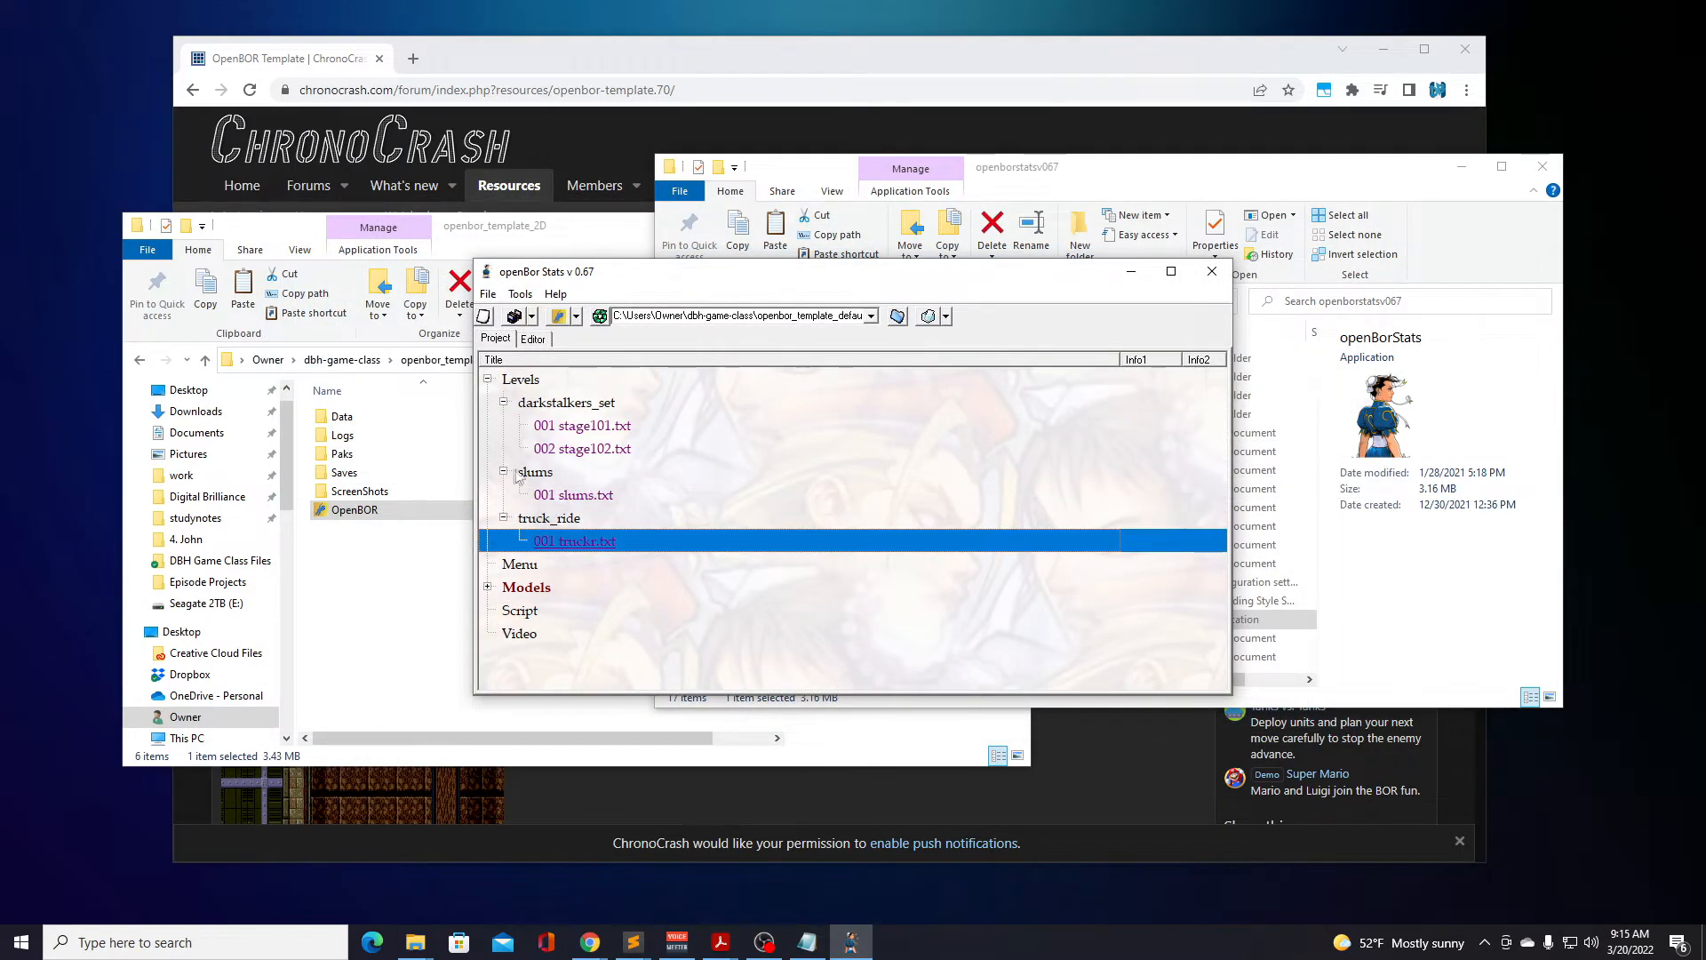
pyautogui.click(553, 494)
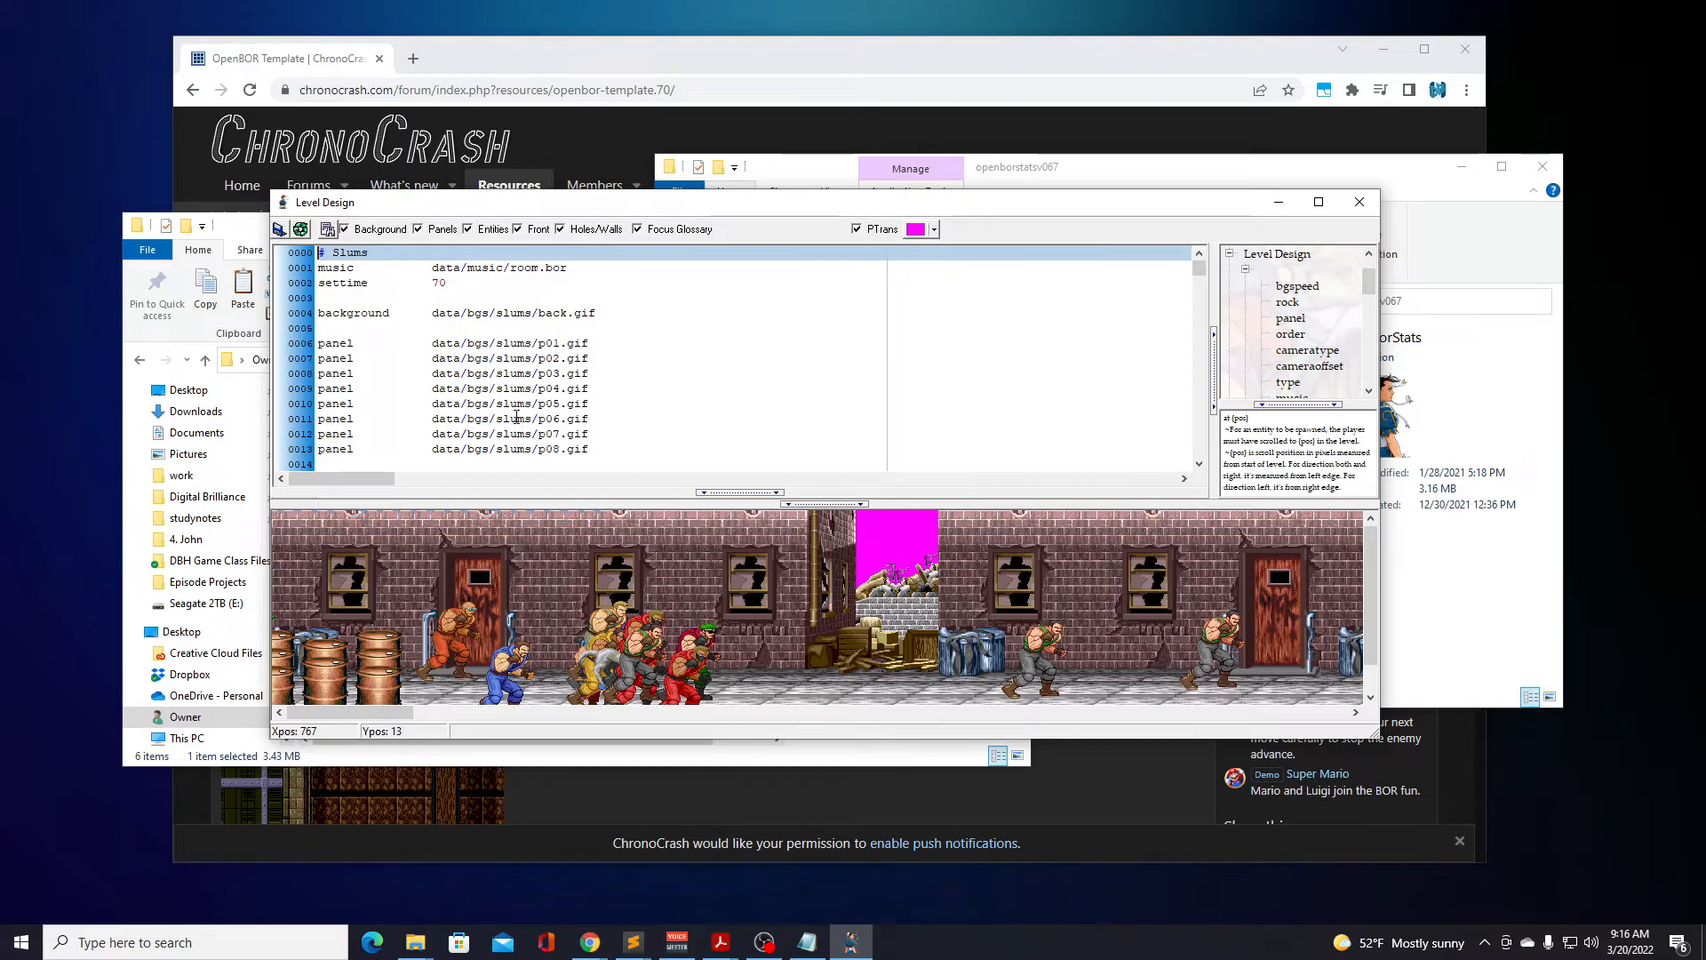
pyautogui.scroll(-6, 520, 413)
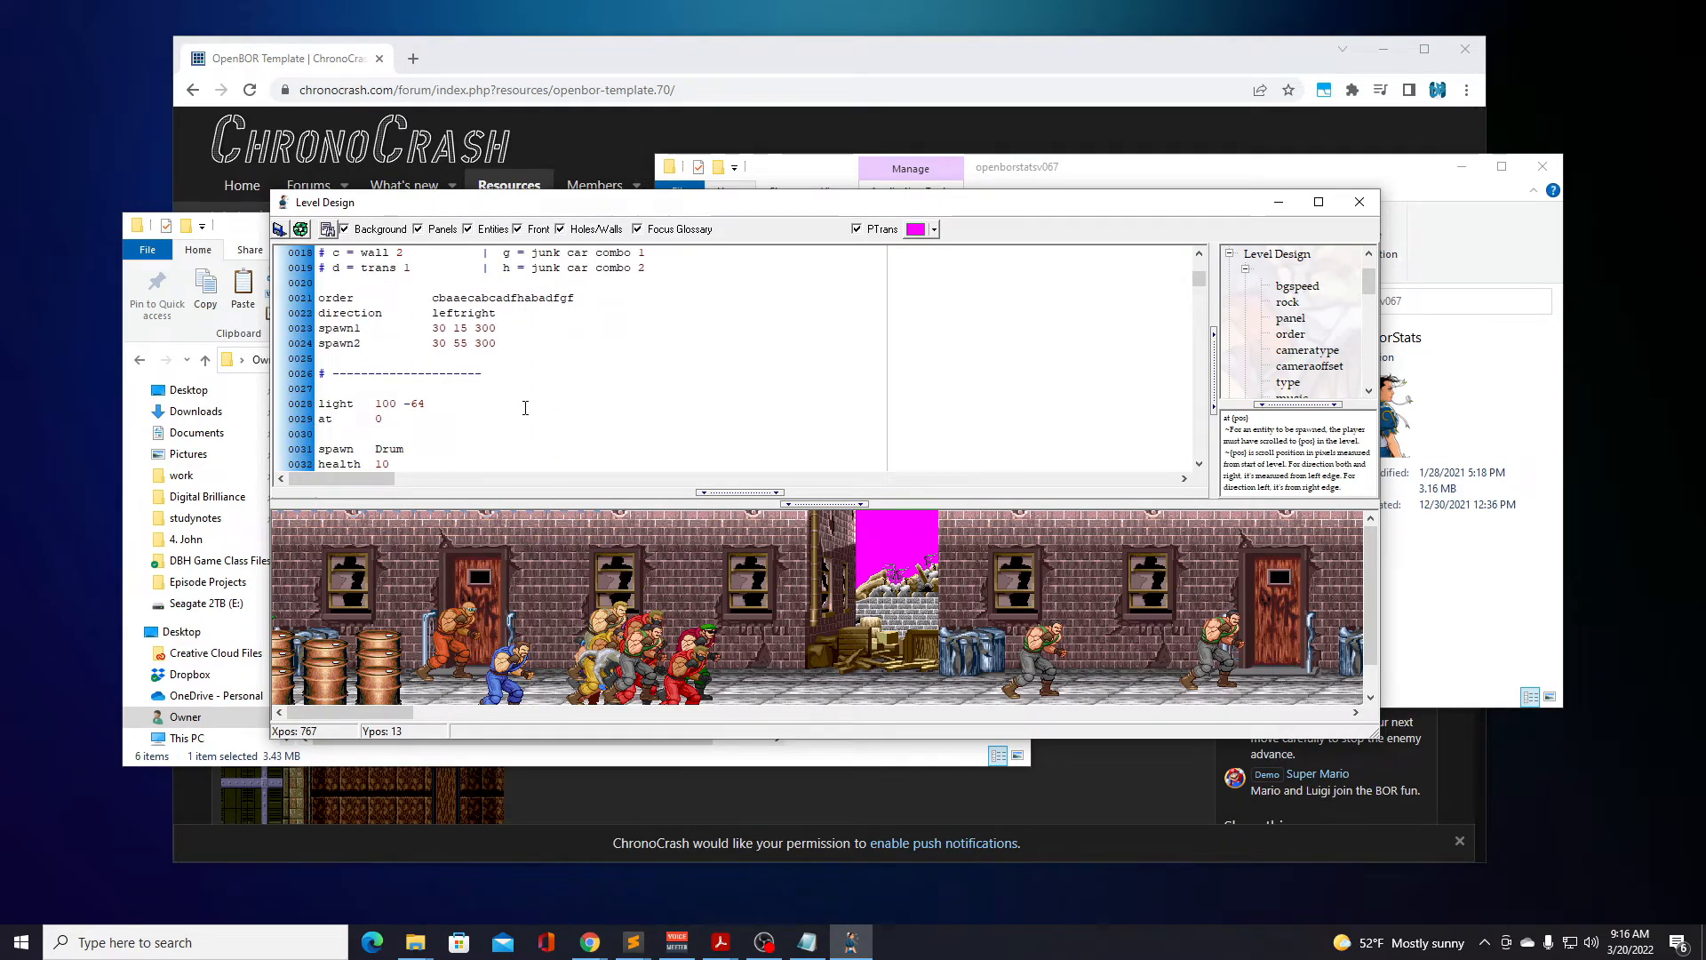
pyautogui.scroll(-2, 525, 408)
pyautogui.scroll(3, 525, 408)
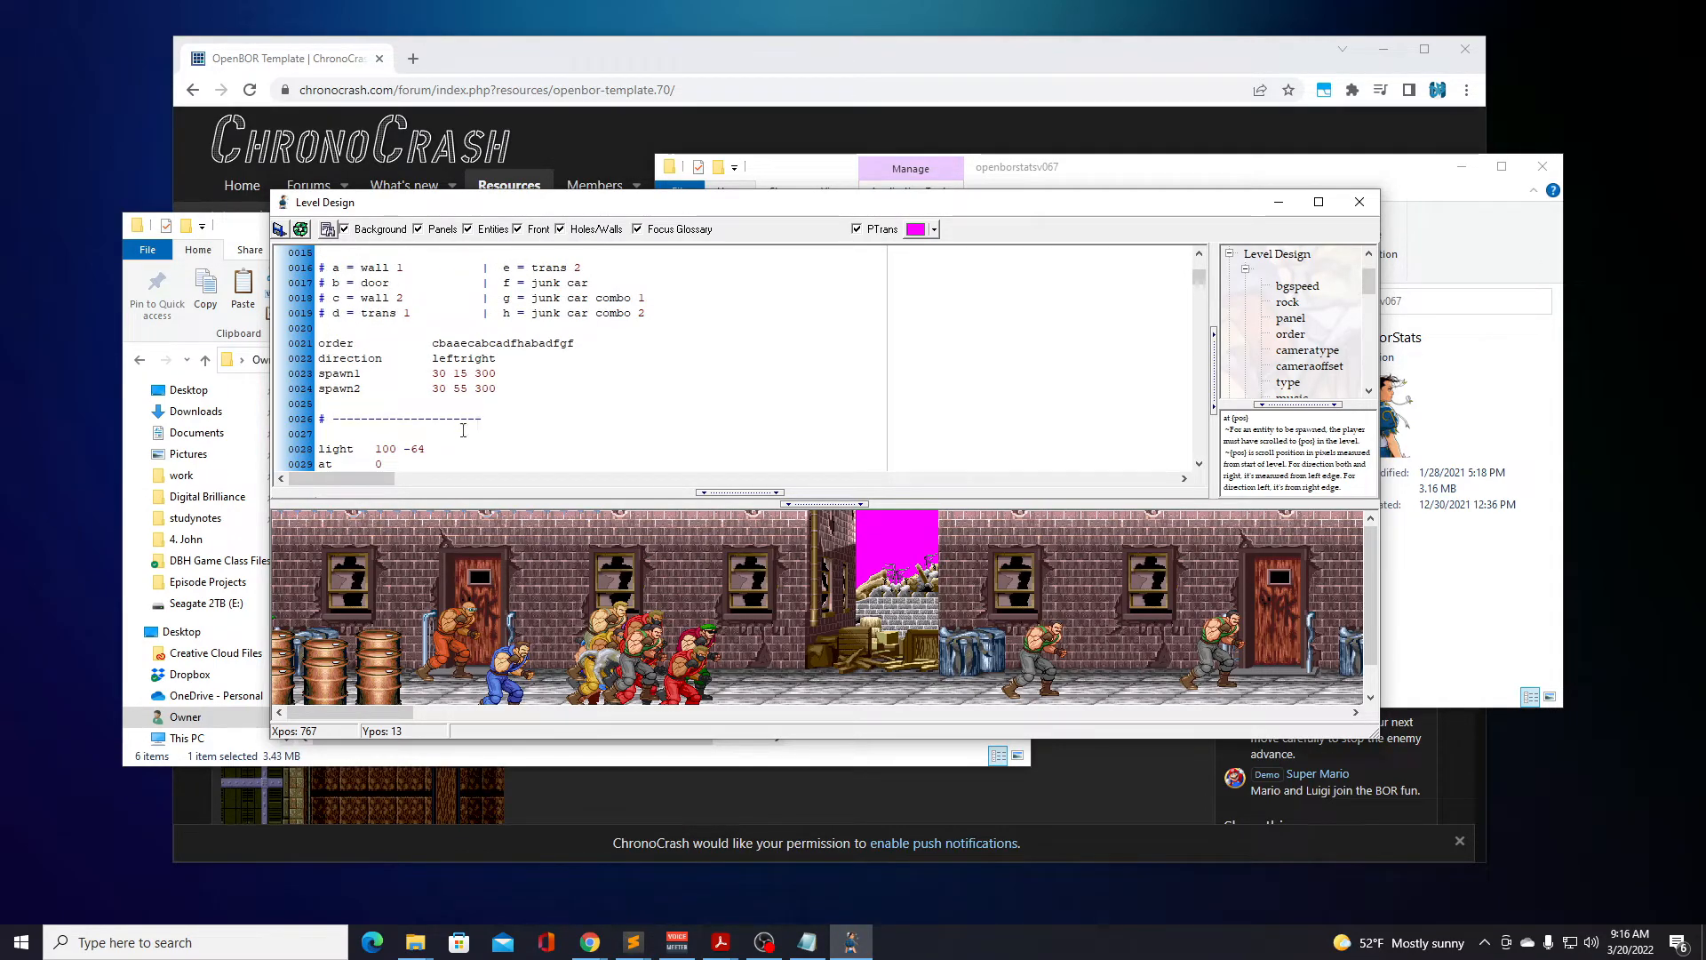
pyautogui.scroll(-1, 382, 441)
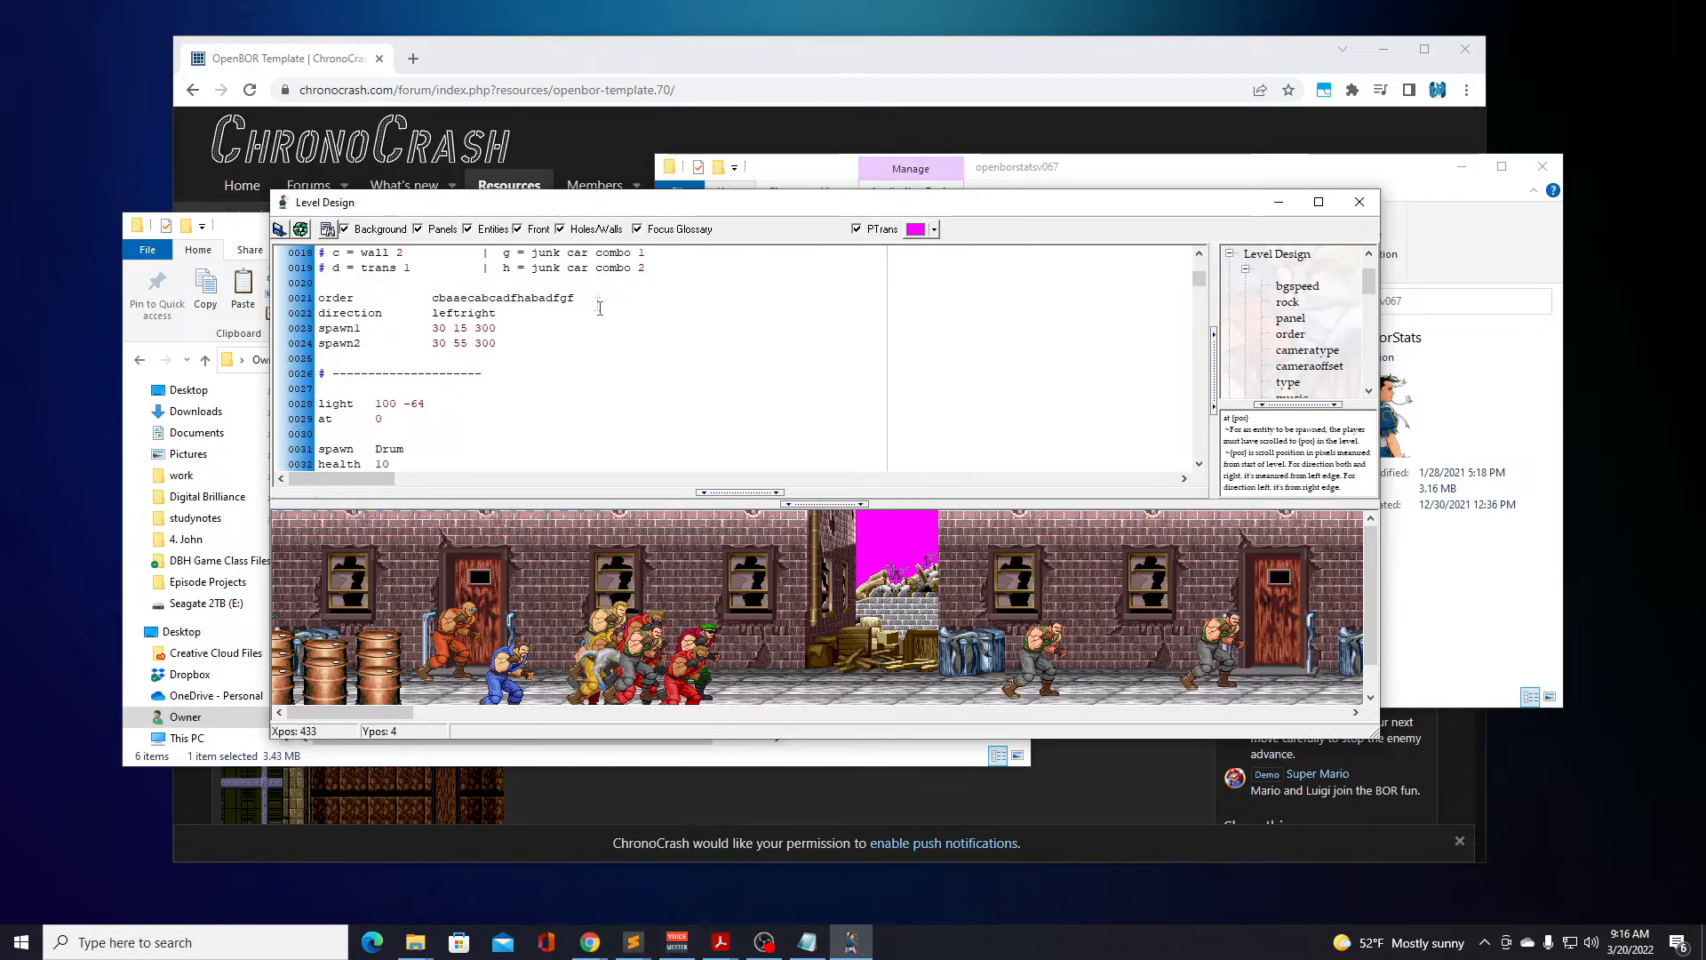
pyautogui.click(1360, 201)
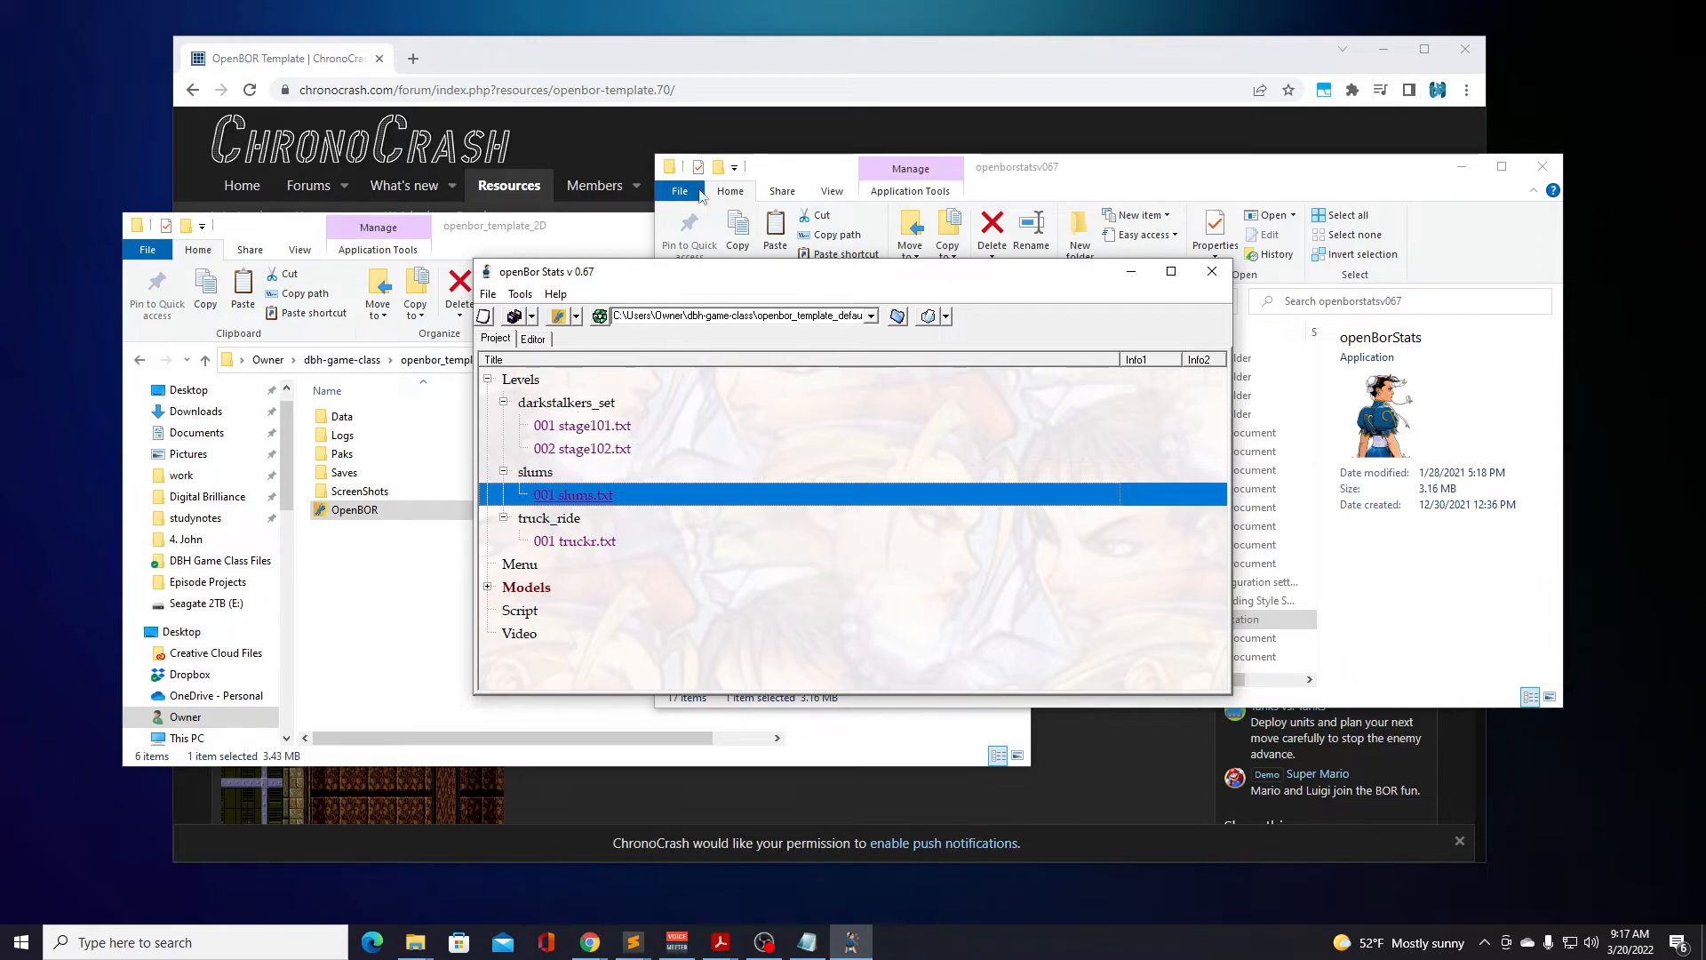
# Switch to the OpenBOR Template page in Chrome and review its description and screenshots.
pyautogui.click(729, 70)
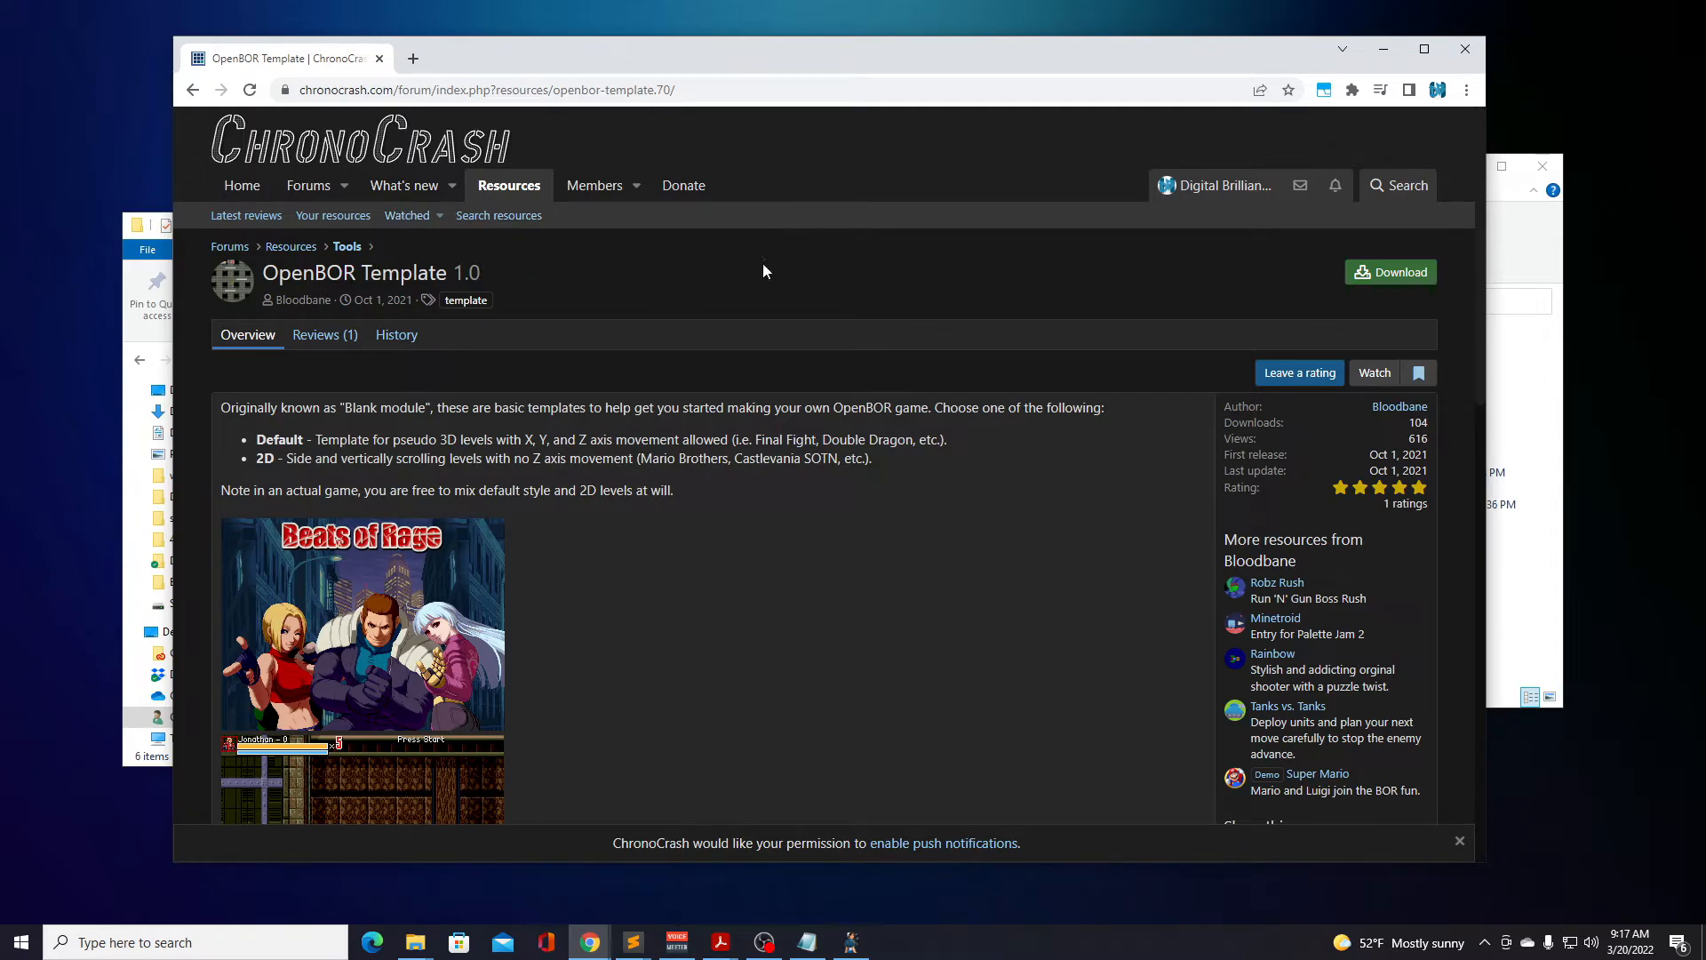
pyautogui.scroll(-3, 861, 471)
pyautogui.scroll(-5, 861, 469)
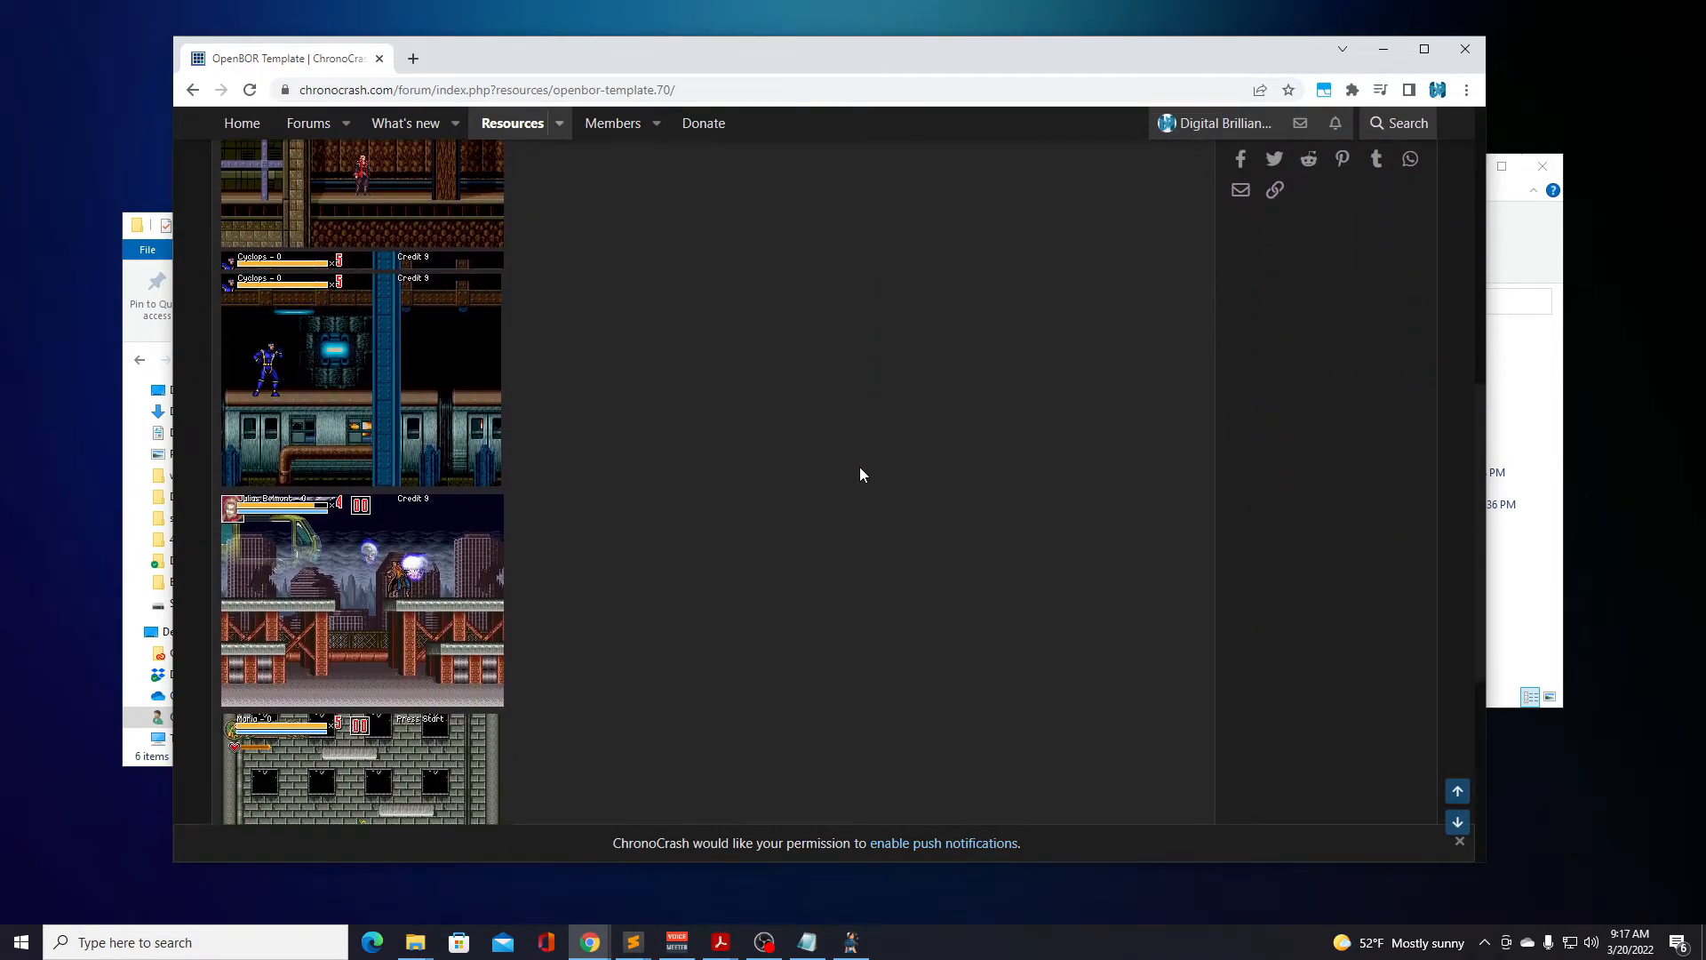
pyautogui.scroll(-2, 861, 474)
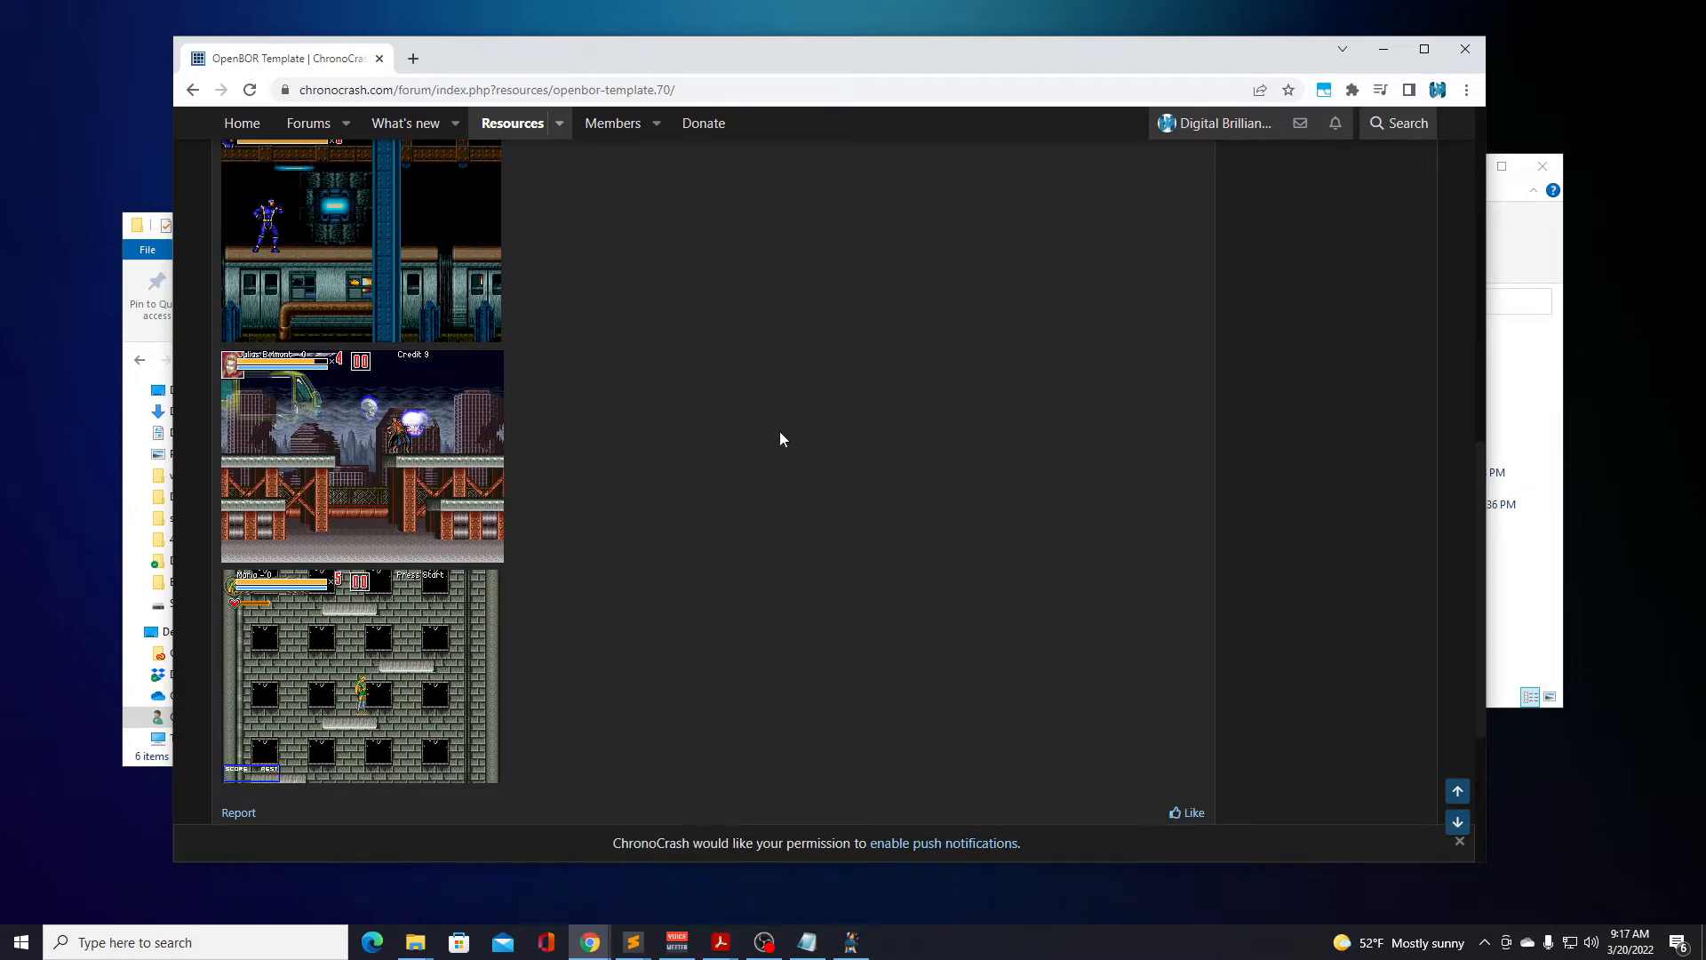
pyautogui.scroll(-1, 780, 439)
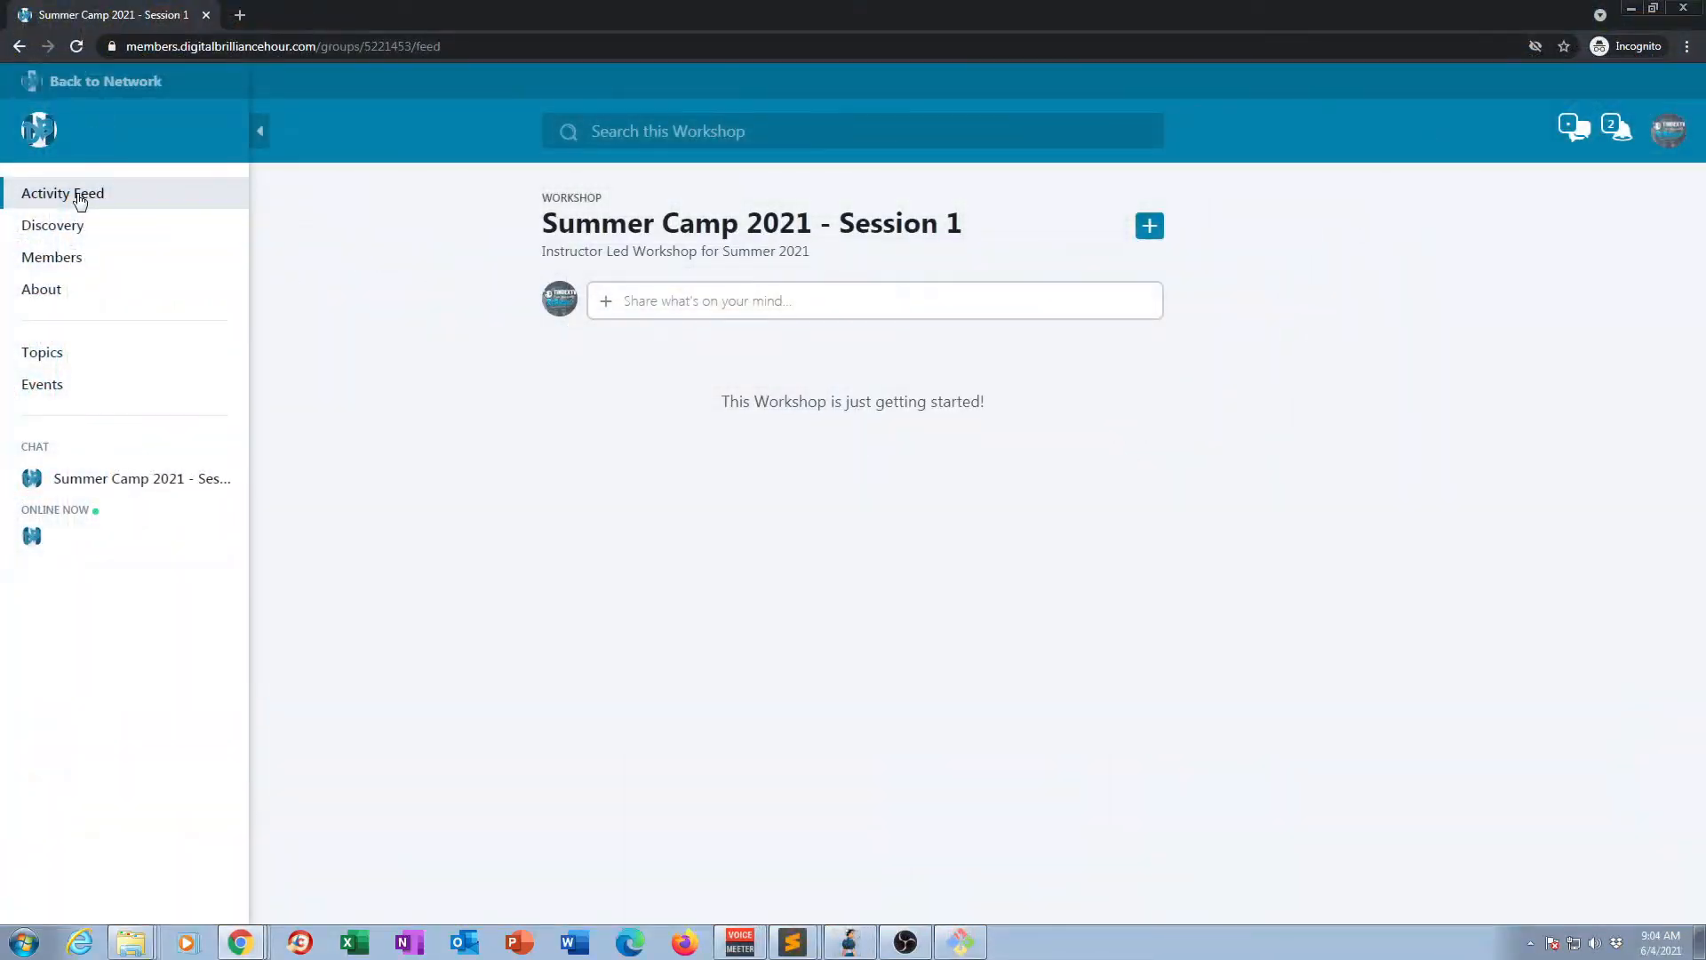
# View the Summer Camp 2021 - Session 1 workshop's topics and events, and return to the network to view its events.
pyautogui.click(45, 355)
pyautogui.click(52, 383)
pyautogui.click(53, 82)
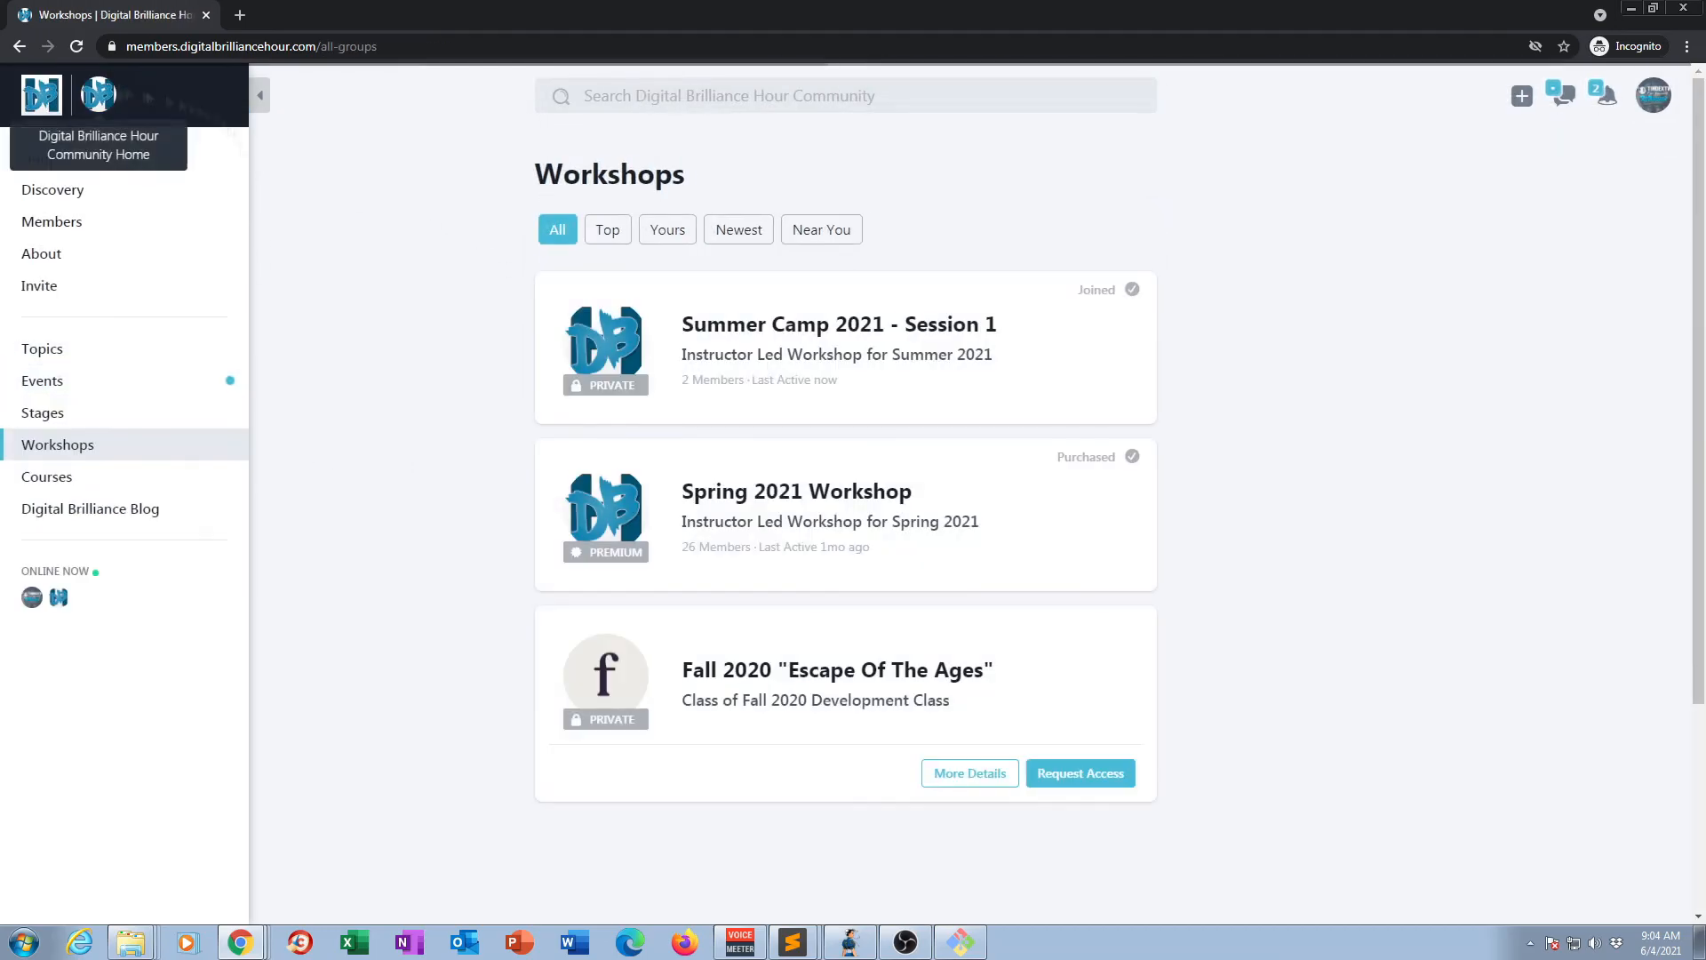
pyautogui.click(71, 384)
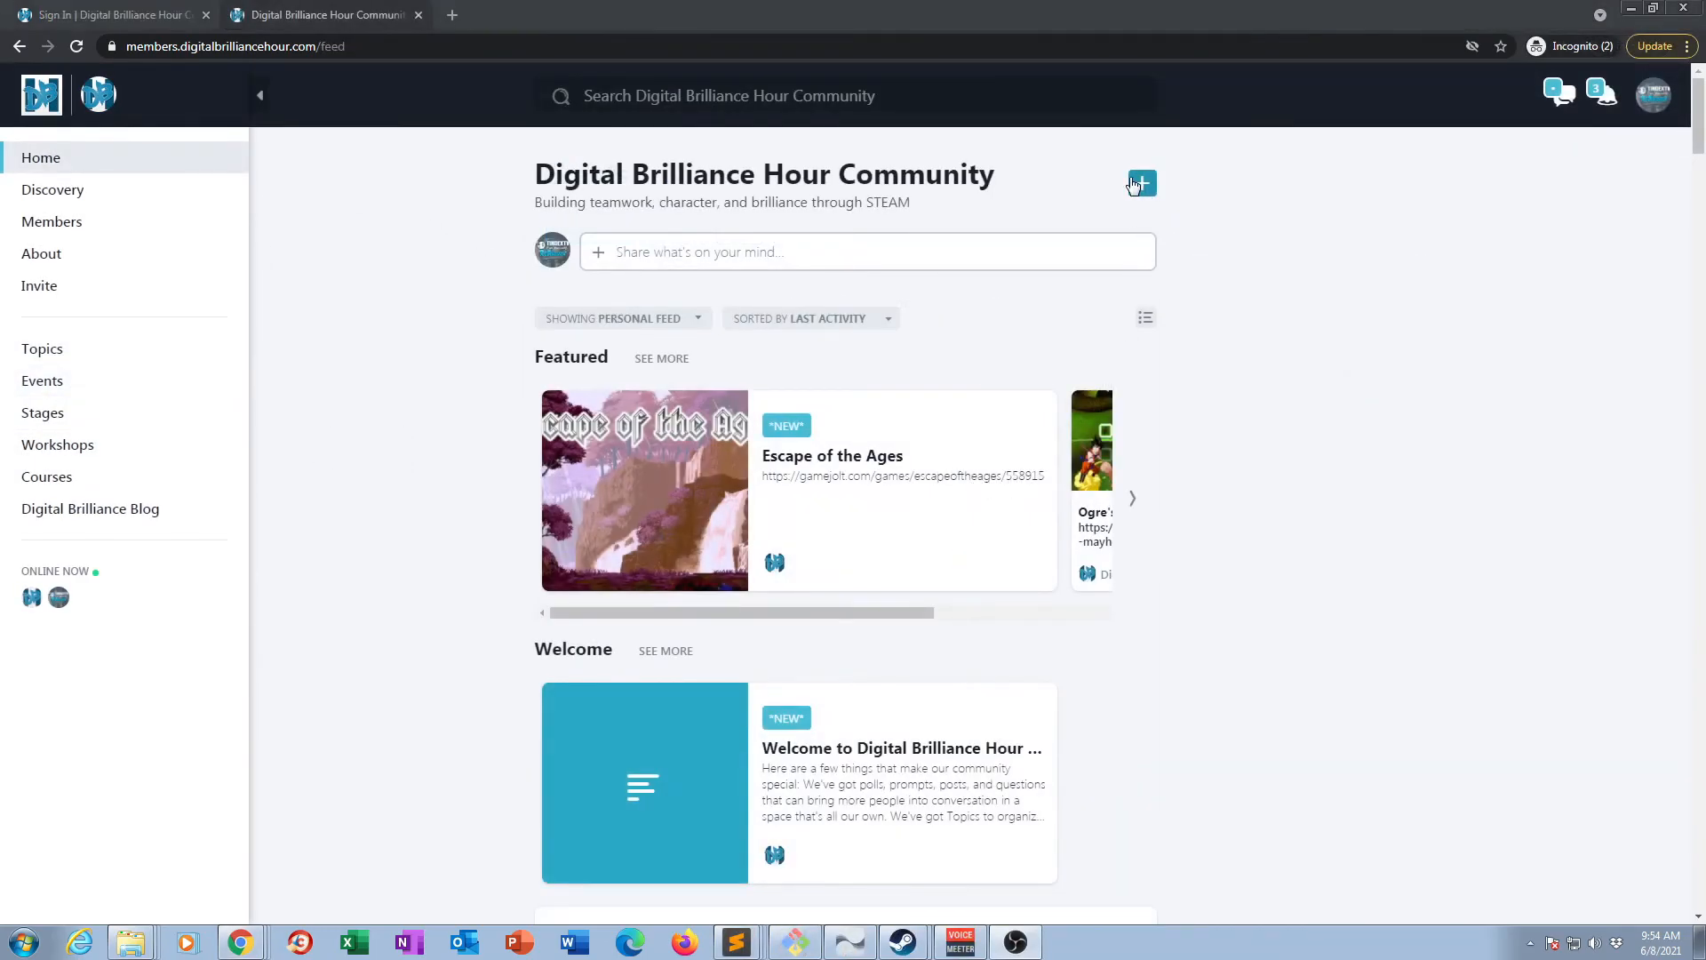
# Look through the options for adding new content from the Digital Brilliance Hour Community home feed.
pyautogui.click(1143, 183)
pyautogui.click(975, 278)
pyautogui.click(1261, 206)
pyautogui.scroll(-3, 1316, 445)
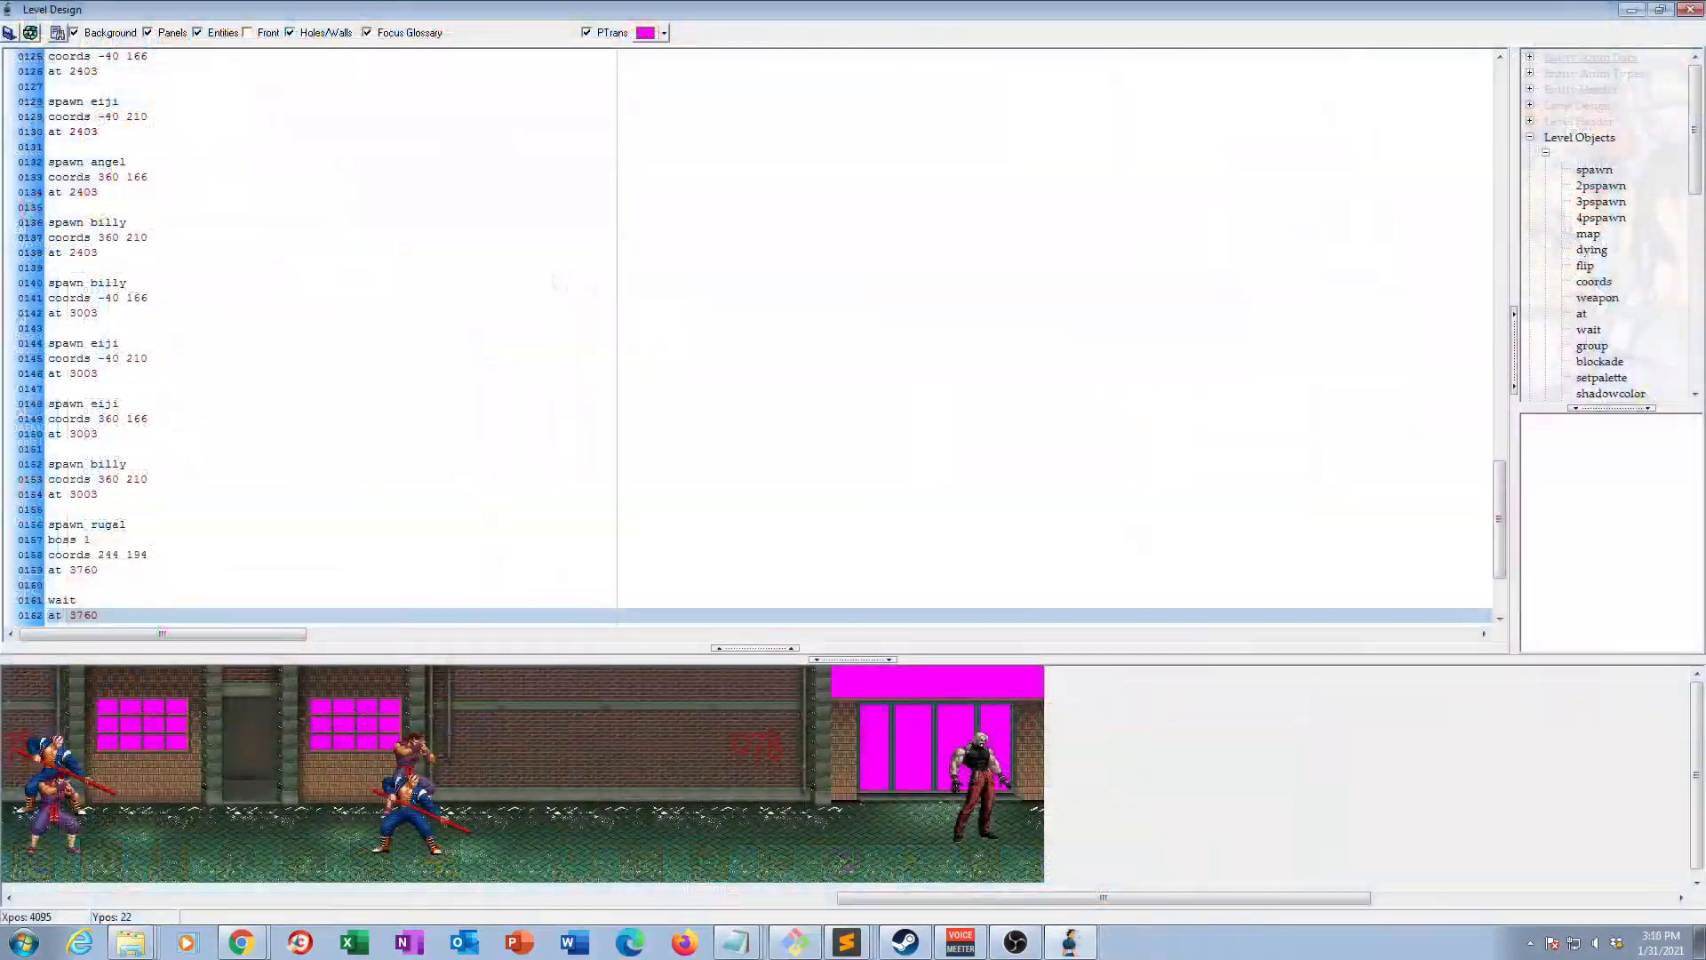
# Add a "health 20" line beneath each of the first three group1 spawns (jhun, angel, jhun) in the level script.
pyautogui.moveTo(1498, 445); pyautogui.dragTo(1479, 342)
pyautogui.click(149, 116)
pyautogui.press('Return')
pyautogui.write('health 20')
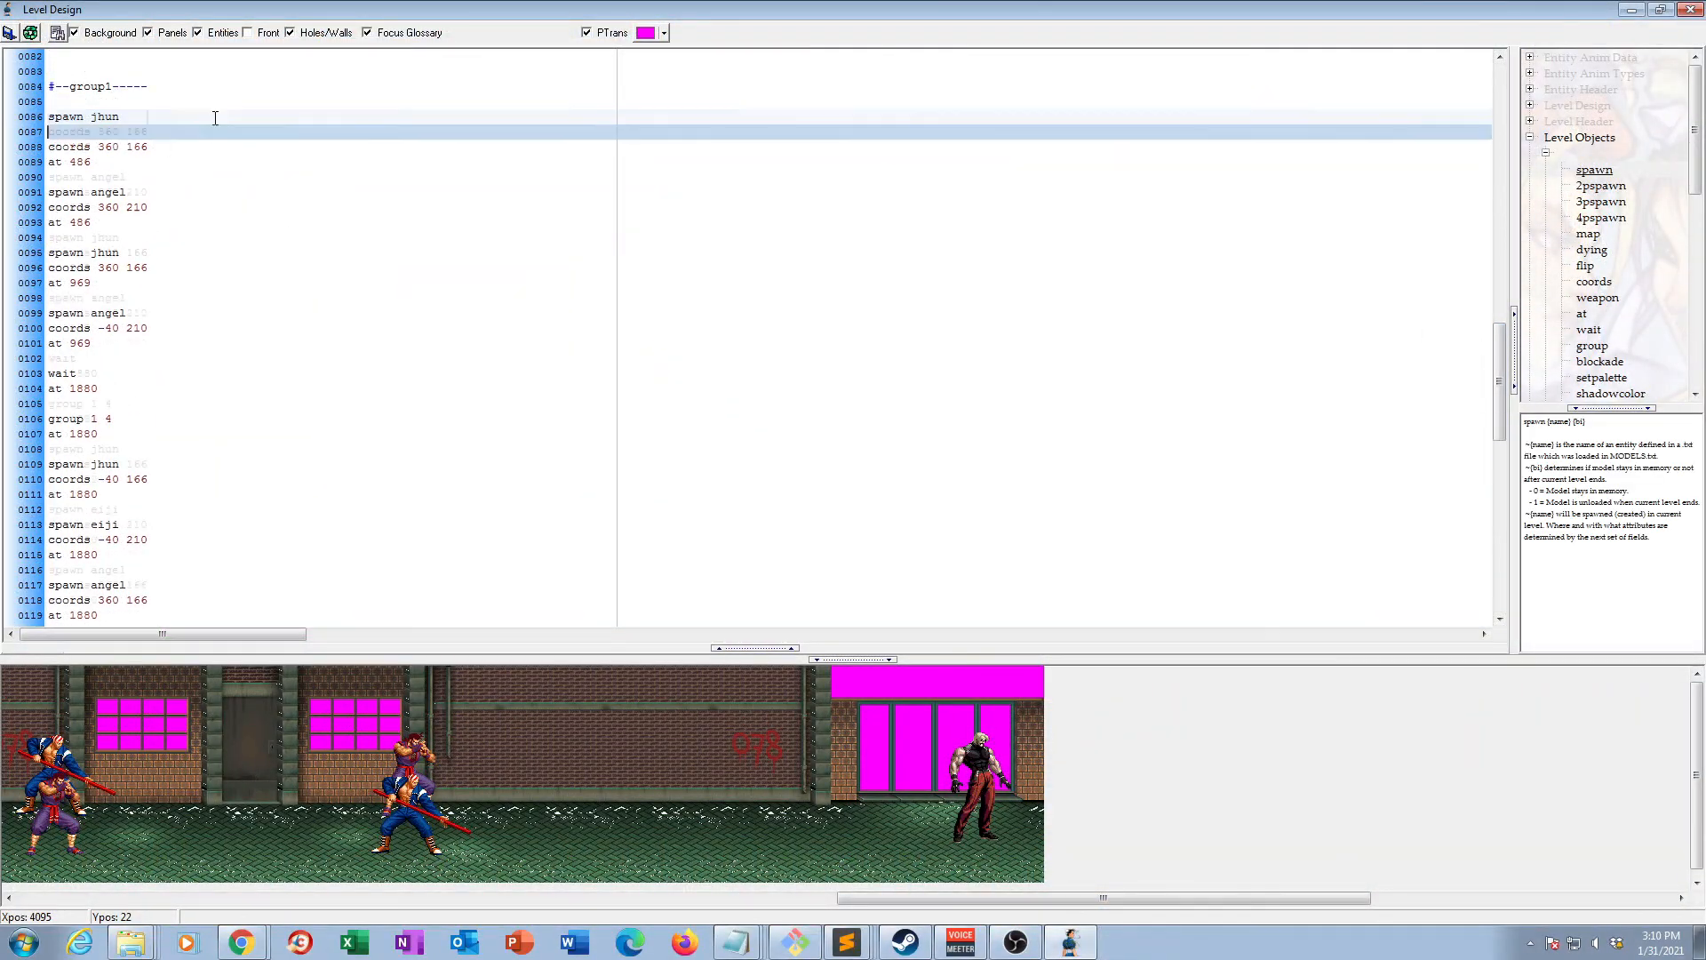
pyautogui.click(148, 192)
pyautogui.press('Return')
pyautogui.write('health 20')
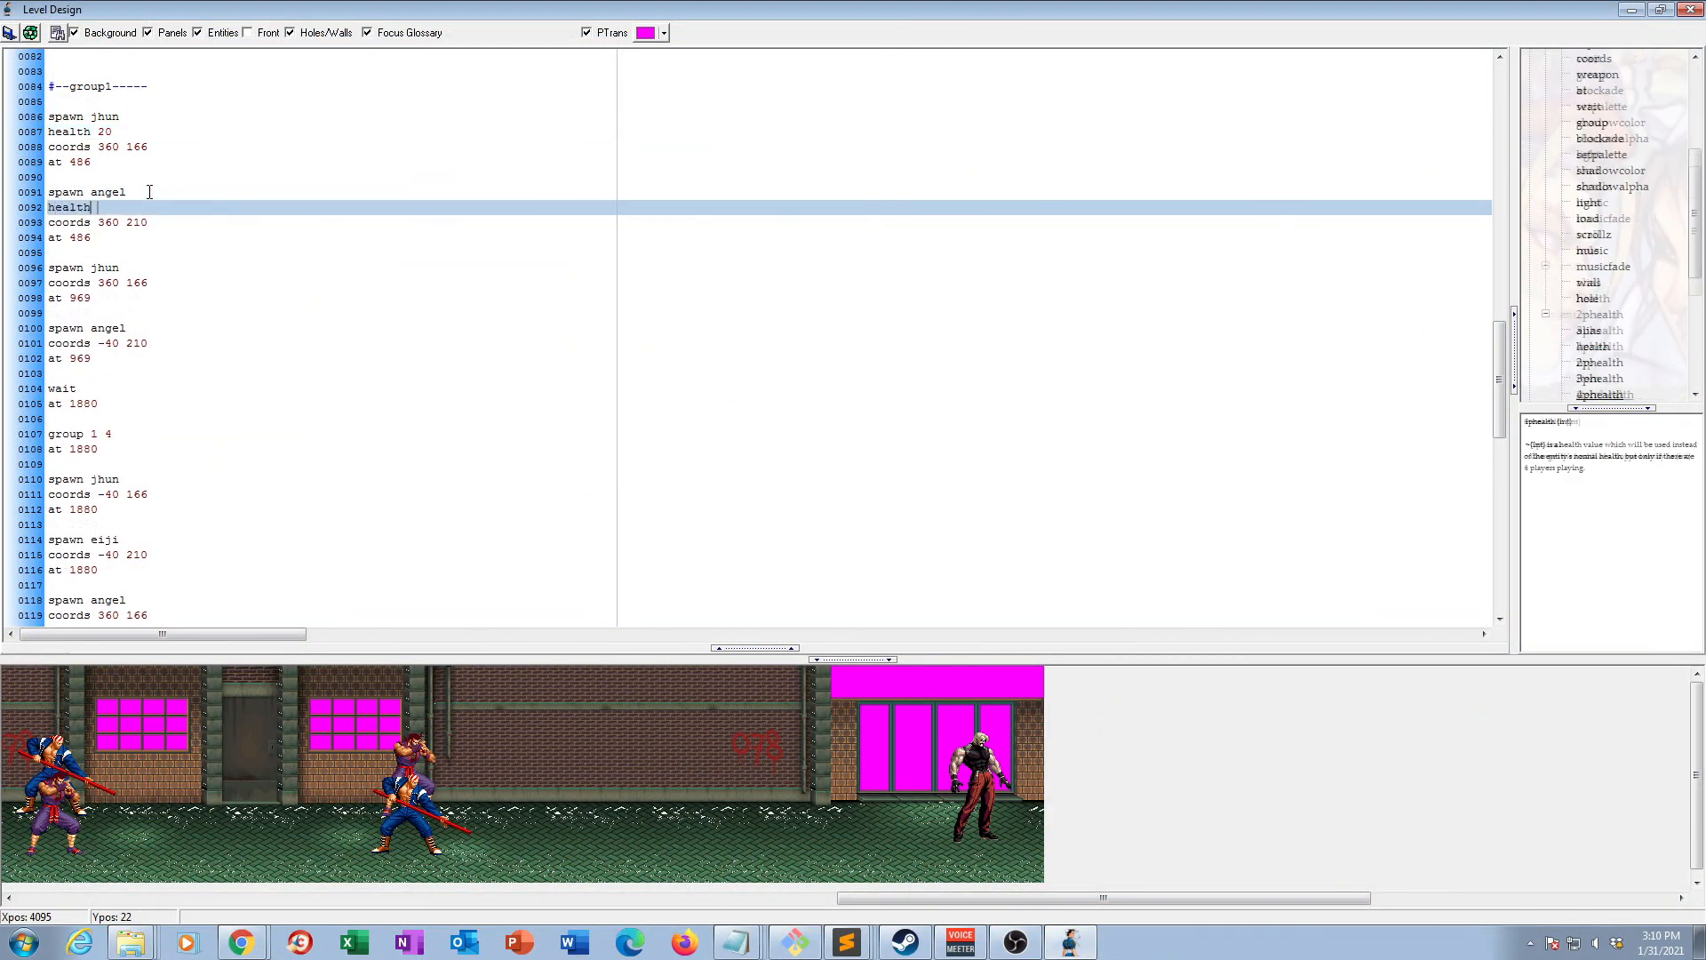
pyautogui.click(135, 268)
pyautogui.press('Return')
pyautogui.write('health 20')
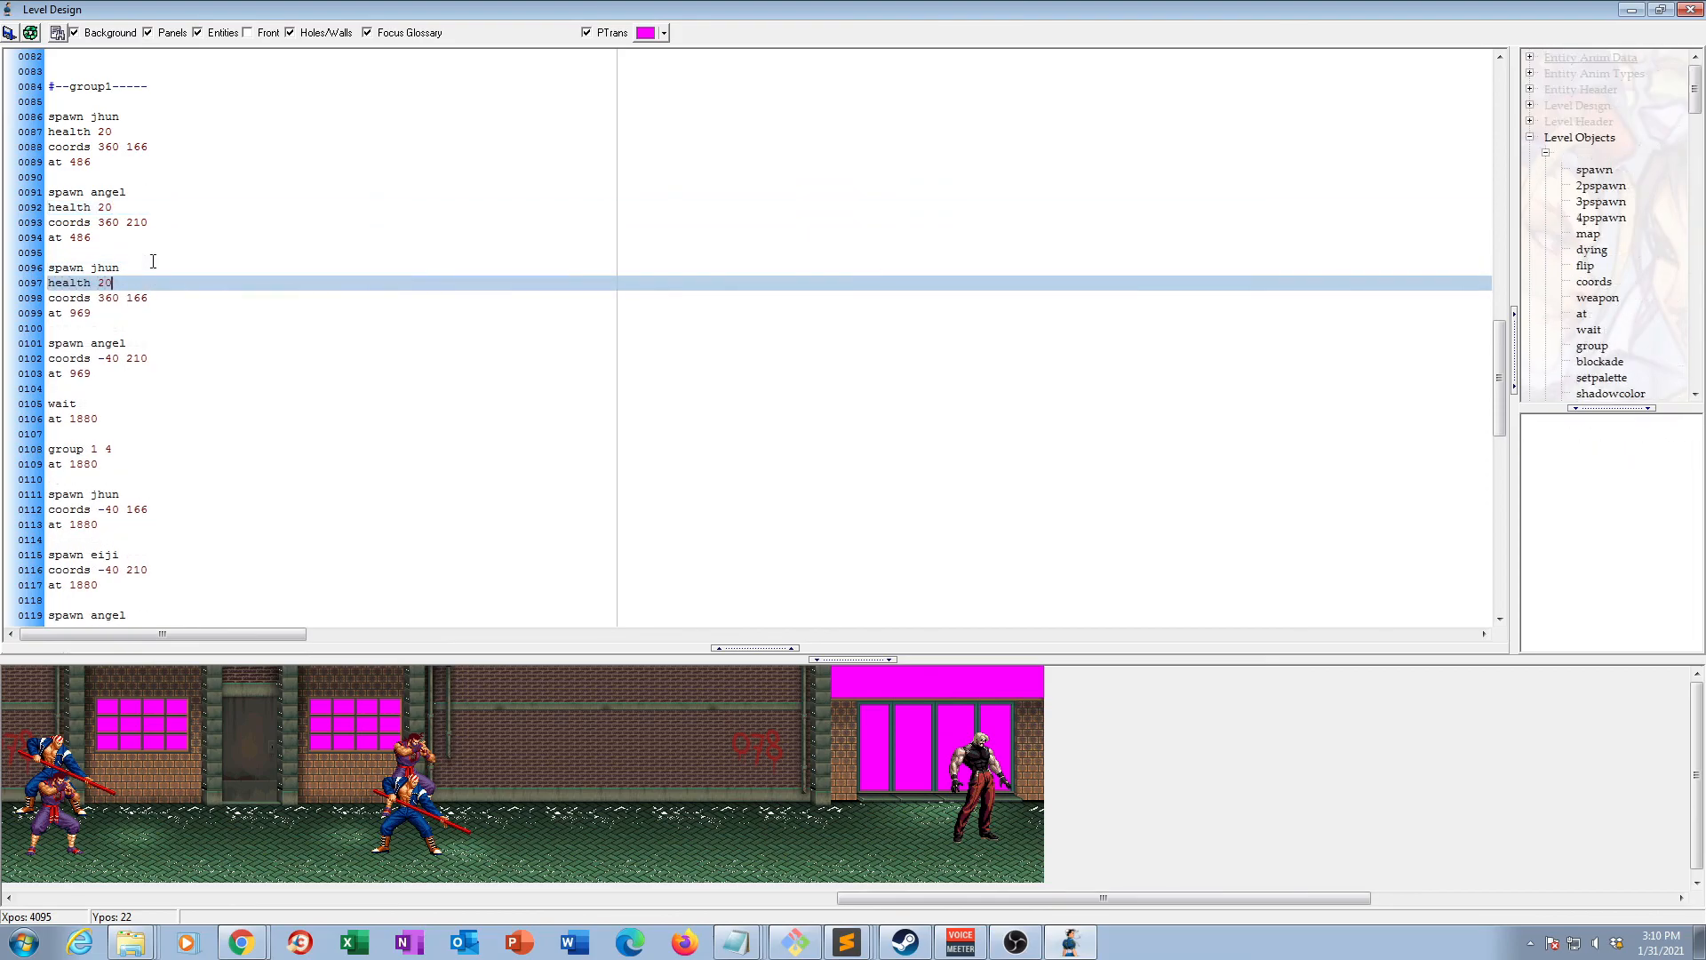